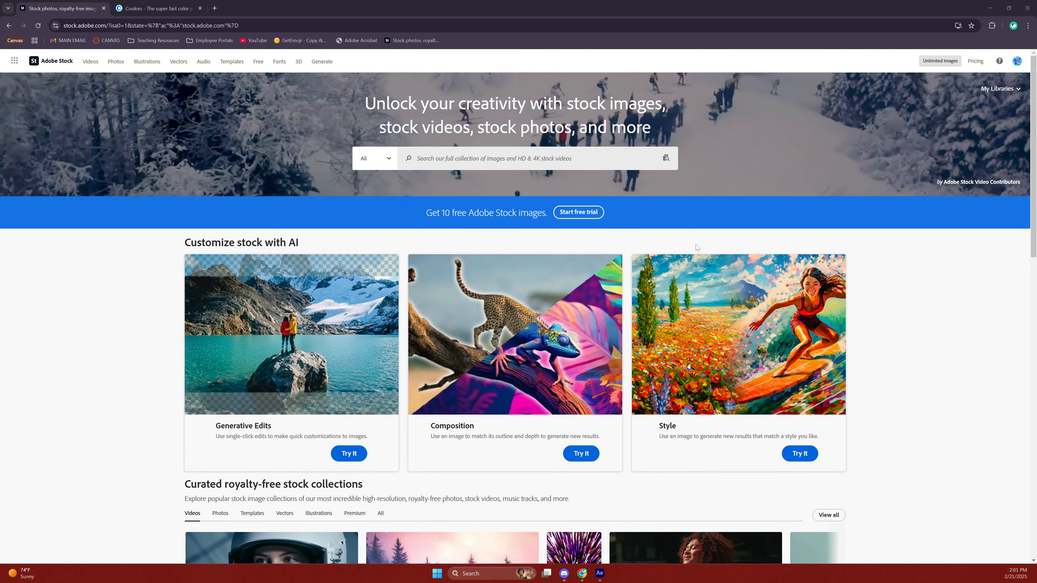
Search Adobe Stock for "music festival posters" and dismiss the Pro Edition notice.
{"action": "left_click", "coordinate": [1017, 61]}
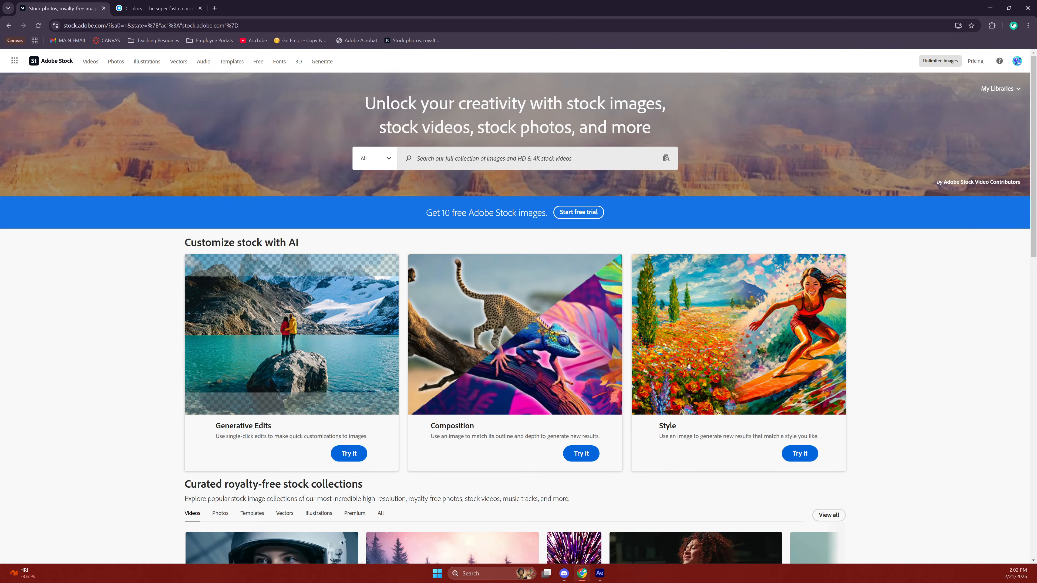
{"action": "type", "text": "band"}
{"action": "key", "text": "BackSpace"}
{"action": "key", "text": "BackSpace"}
{"action": "key", "text": "BackSpace"}
{"action": "key", "text": "BackSpace"}
{"action": "type", "text": "m"}
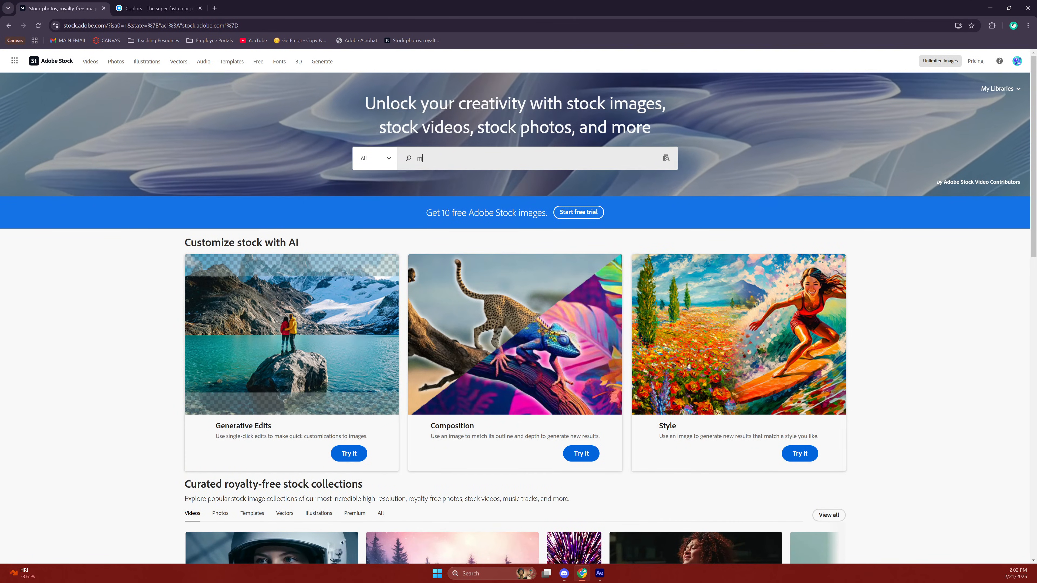
{"action": "type", "text": "usic"}
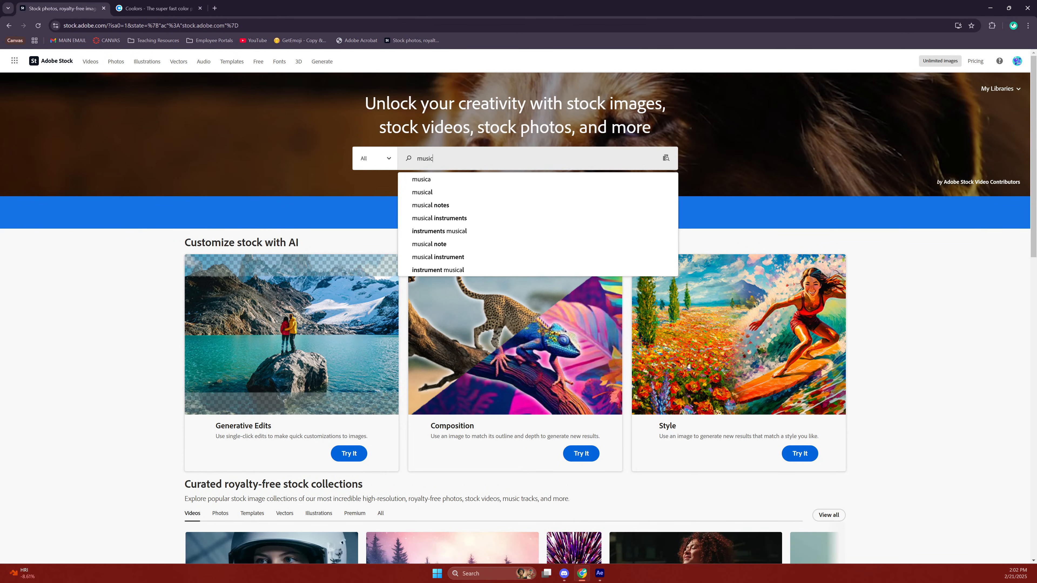
{"action": "type", "text": " fes"}
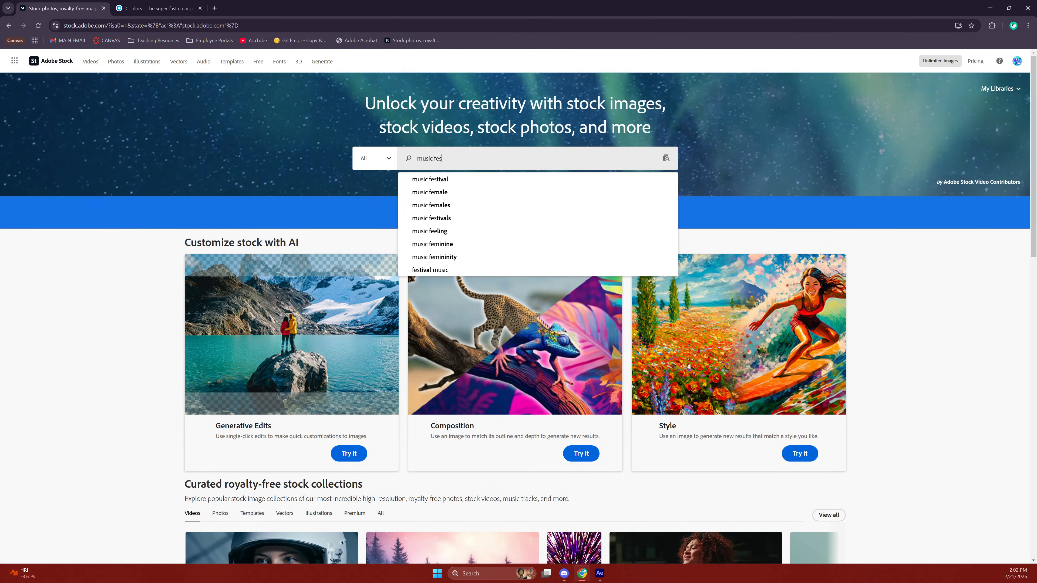
{"action": "type", "text": "tival p"}
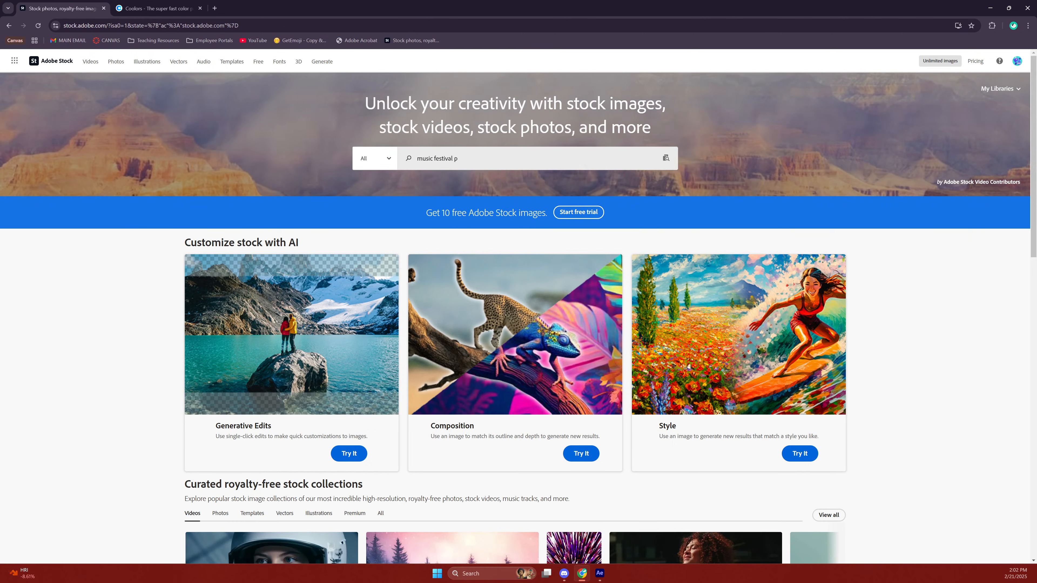
{"action": "type", "text": "osters"}
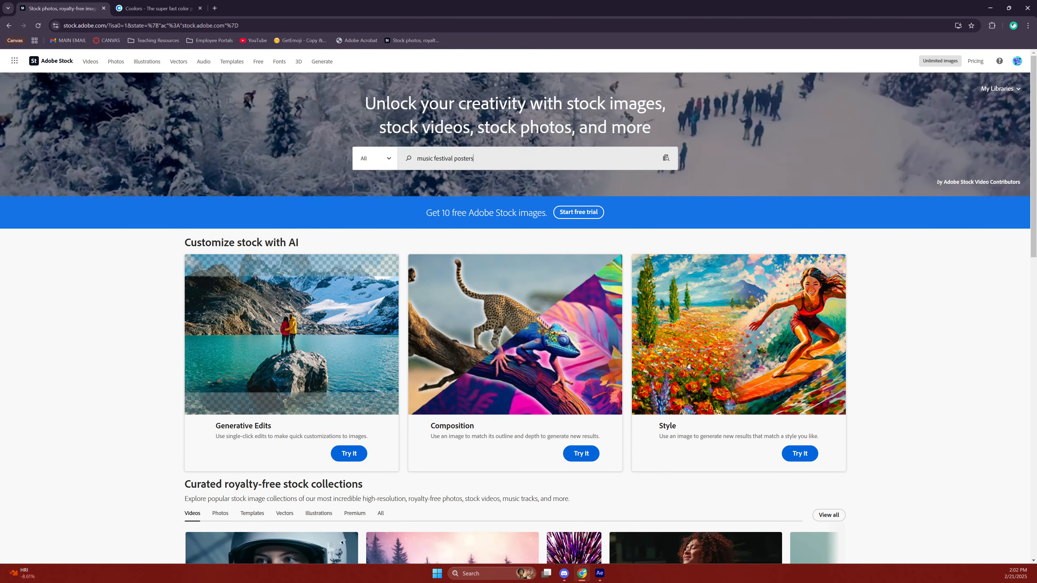
{"action": "key", "text": "Return"}
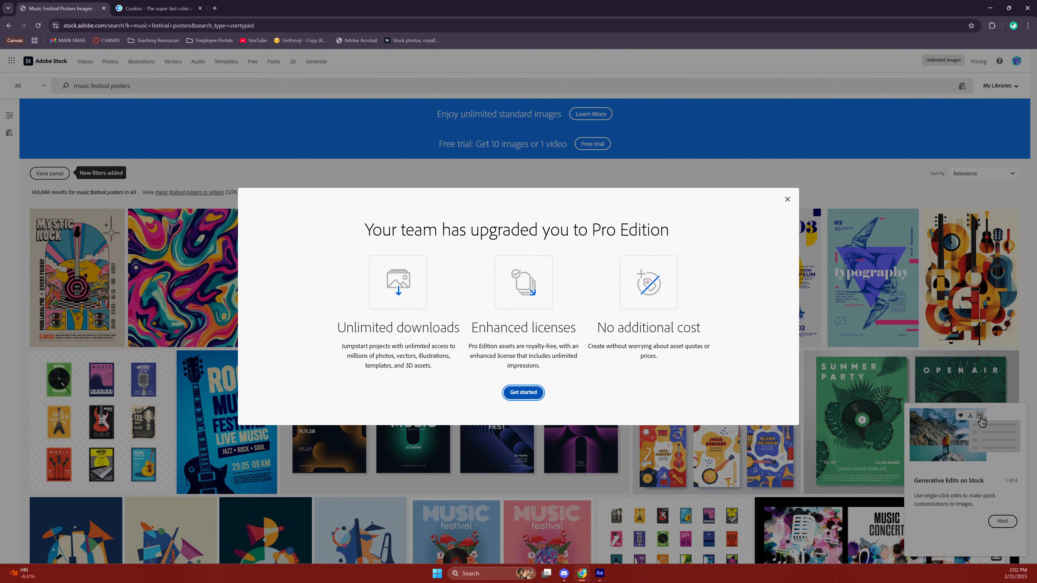
{"action": "left_click", "coordinate": [787, 199]}
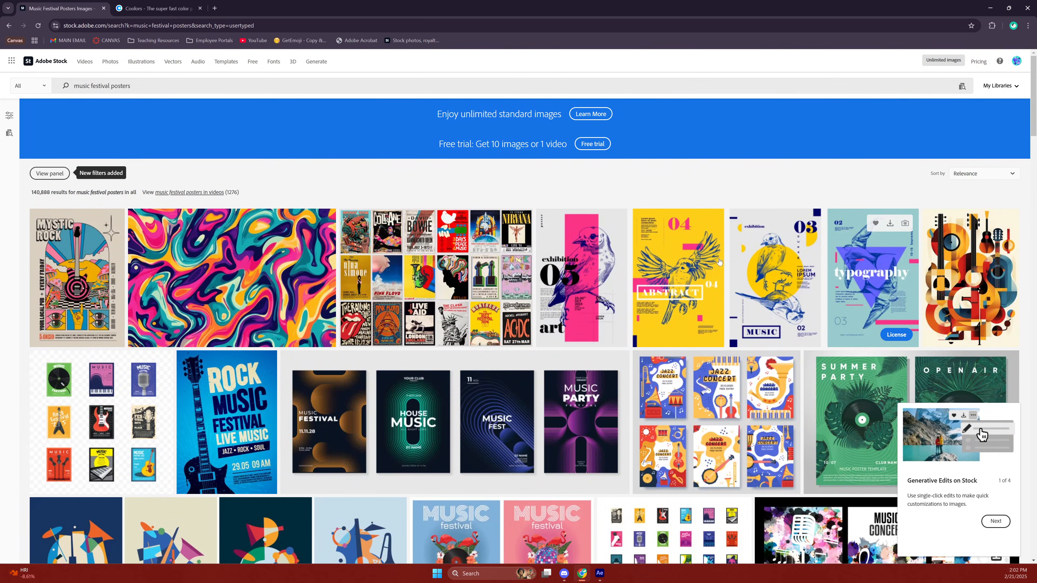
Browse the music festival poster results for design inspiration, examining the layouts, shapes and colors of individual posters.
{"action": "scroll", "coordinate": [235, 208], "scroll_direction": "down", "scroll_amount": 3}
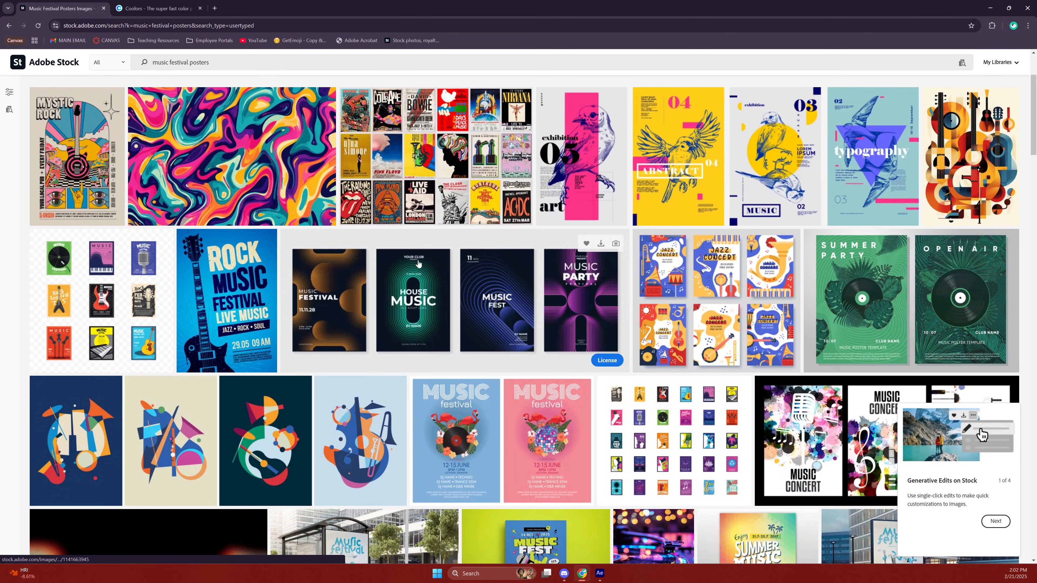
{"action": "scroll", "coordinate": [418, 263], "scroll_direction": "down", "scroll_amount": 3}
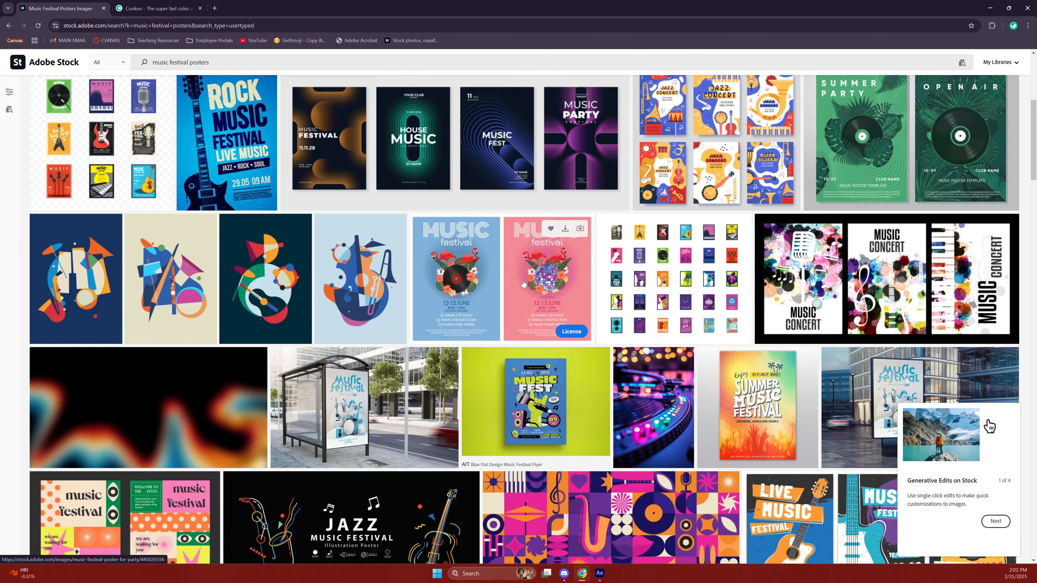
{"action": "scroll", "coordinate": [523, 283], "scroll_direction": "down", "scroll_amount": 5}
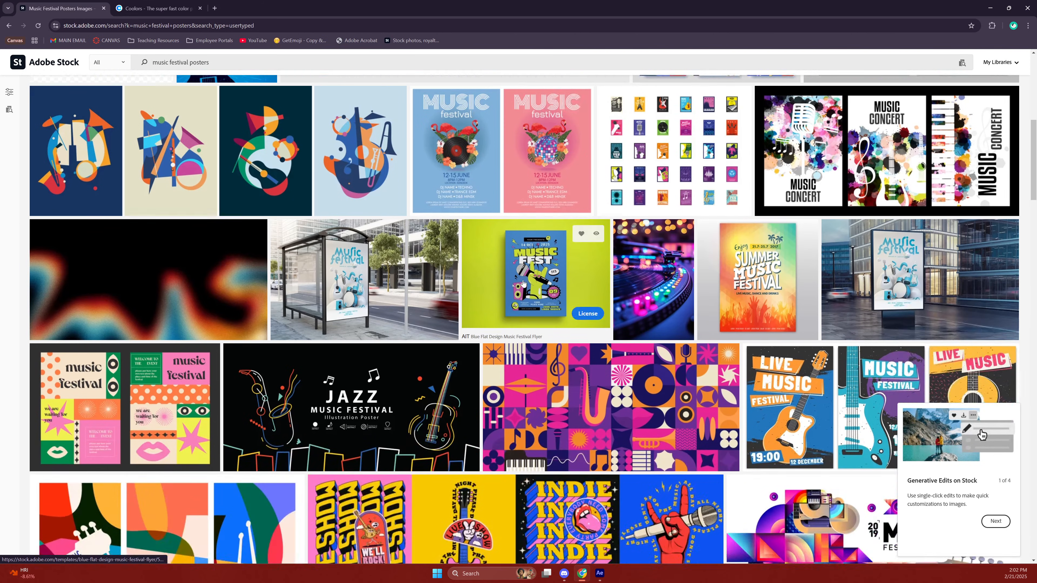
{"action": "scroll", "coordinate": [149, 337], "scroll_direction": "down", "scroll_amount": 5}
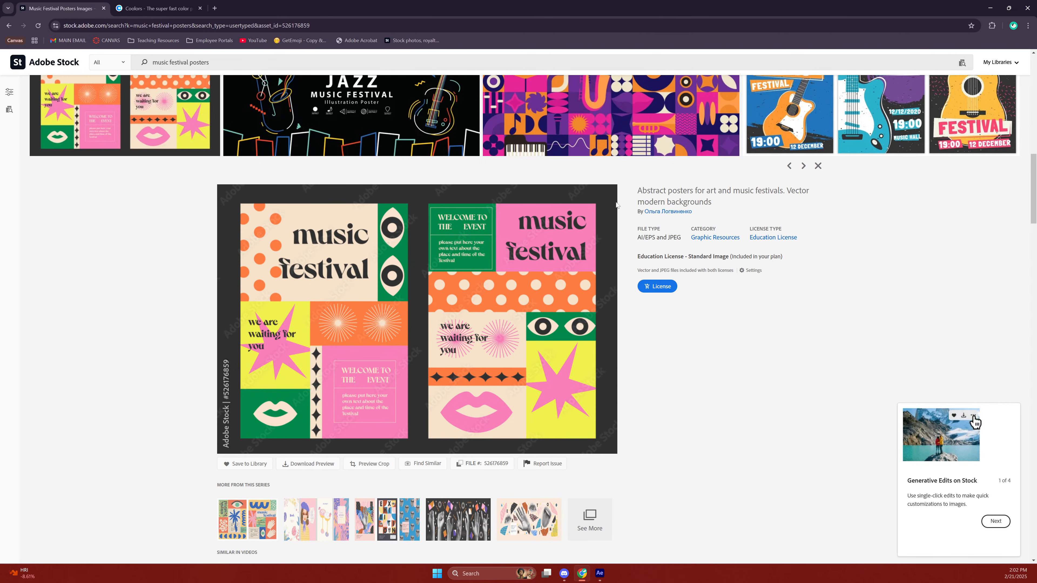
{"action": "left_click", "coordinate": [819, 166]}
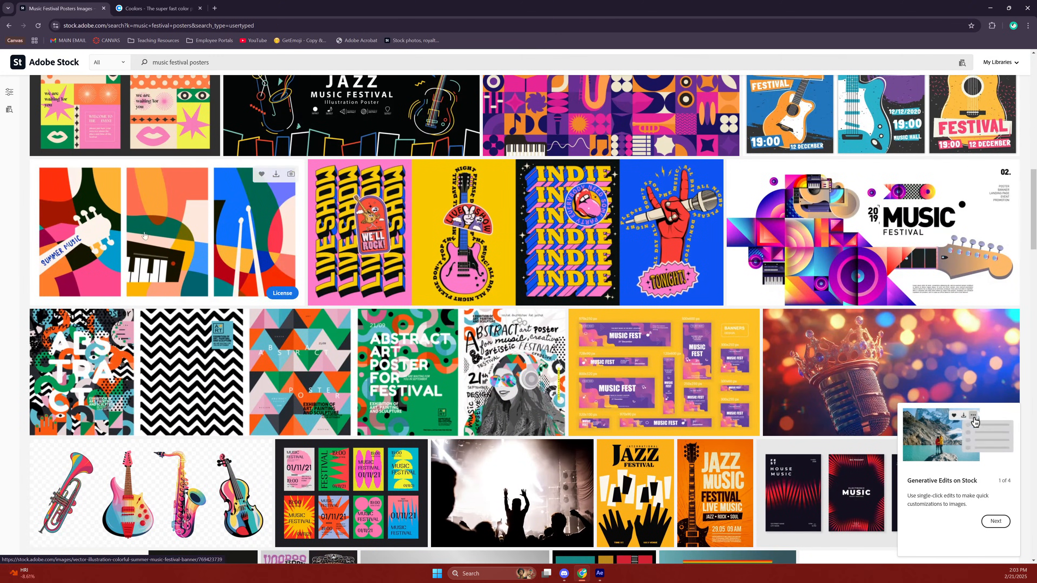
{"action": "scroll", "coordinate": [360, 318], "scroll_direction": "down", "scroll_amount": 9}
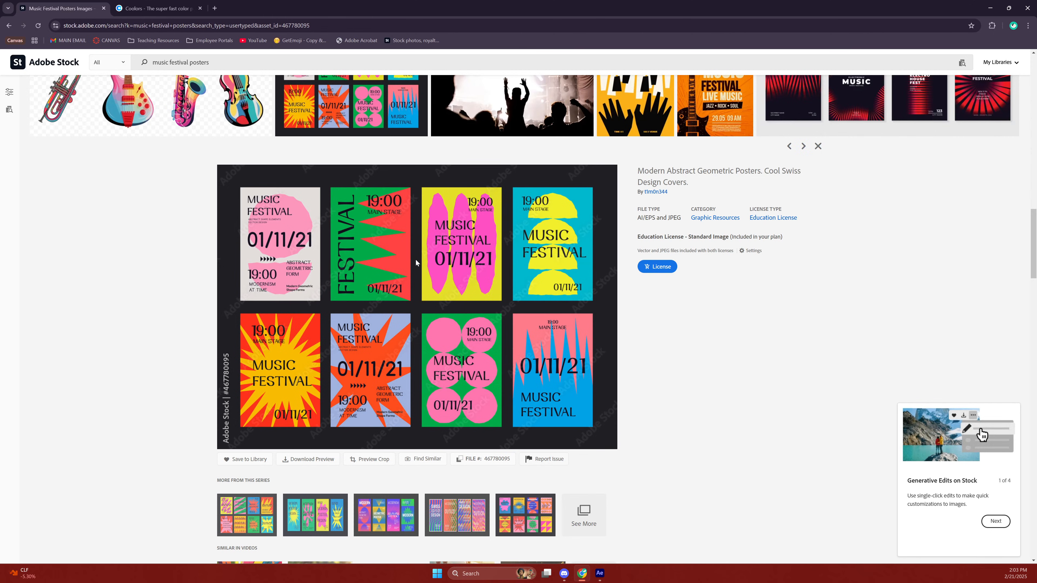
{"action": "left_click", "coordinate": [818, 147]}
{"action": "scroll", "coordinate": [284, 284], "scroll_direction": "up", "scroll_amount": 3}
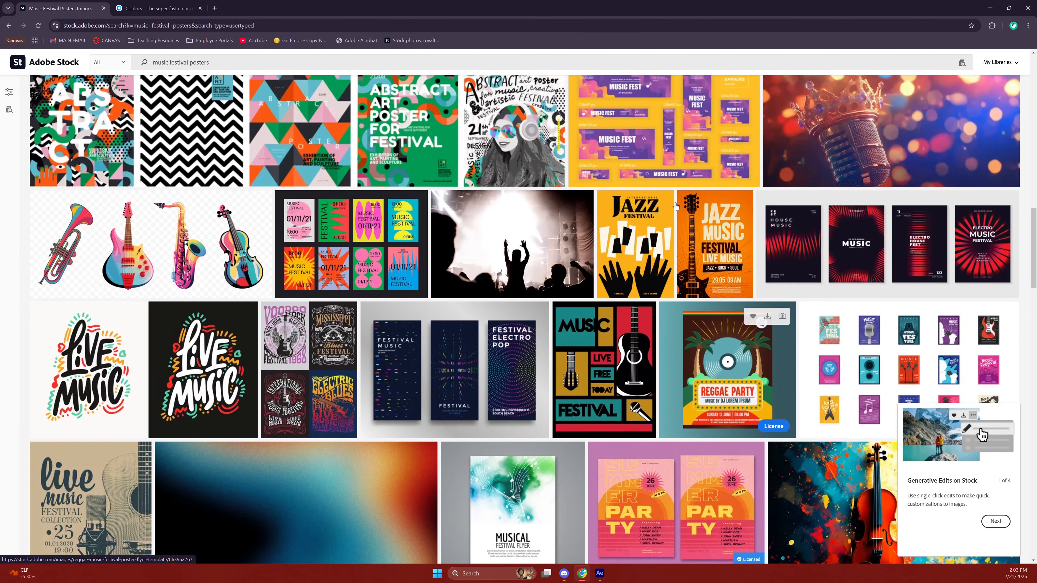
{"action": "scroll", "coordinate": [285, 284], "scroll_direction": "down", "scroll_amount": 7}
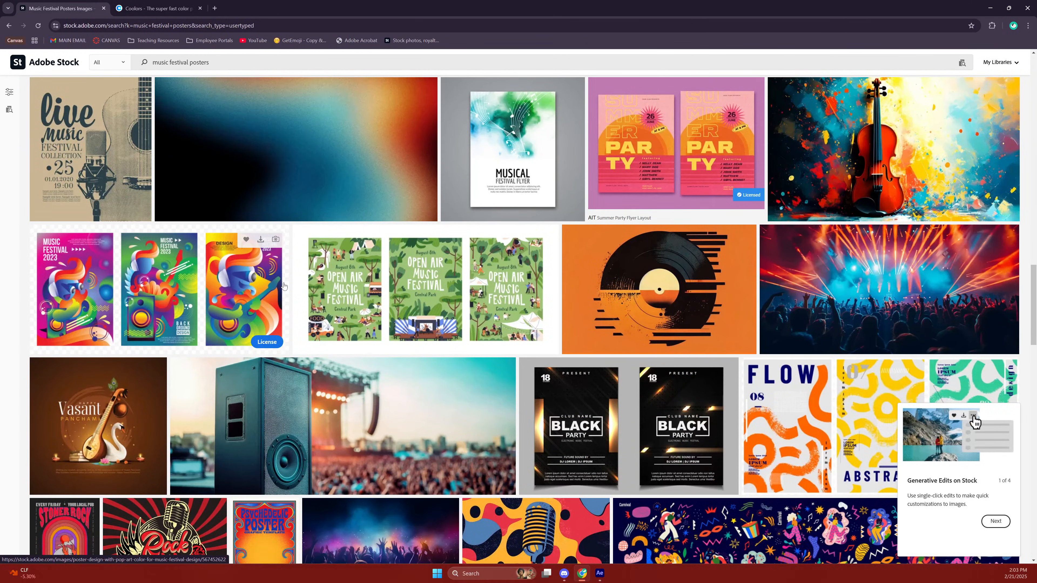
{"action": "scroll", "coordinate": [284, 284], "scroll_direction": "down", "scroll_amount": 3}
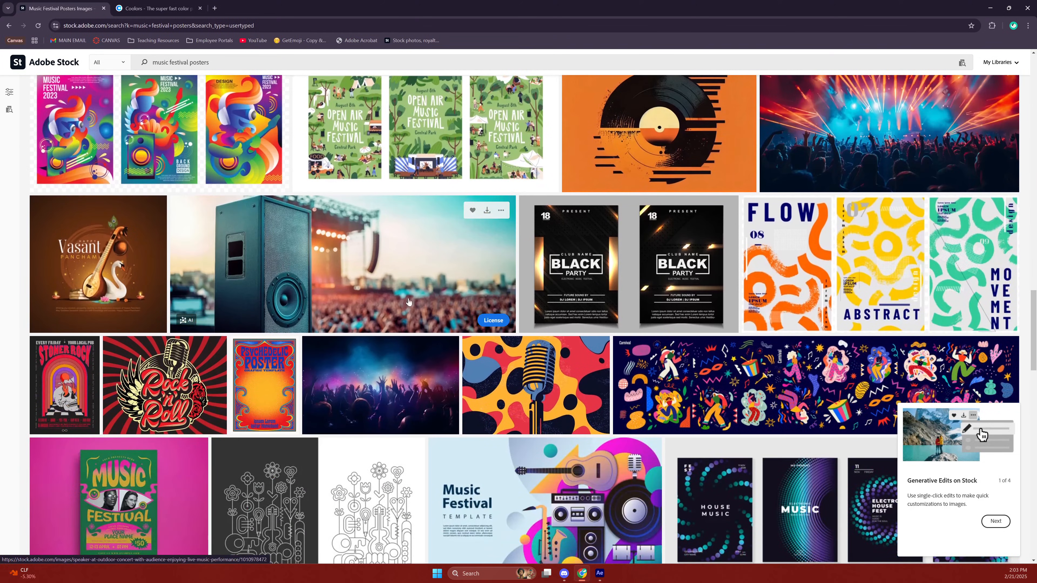
{"action": "scroll", "coordinate": [299, 309], "scroll_direction": "up", "scroll_amount": 5}
{"action": "scroll", "coordinate": [299, 308], "scroll_direction": "down", "scroll_amount": 6}
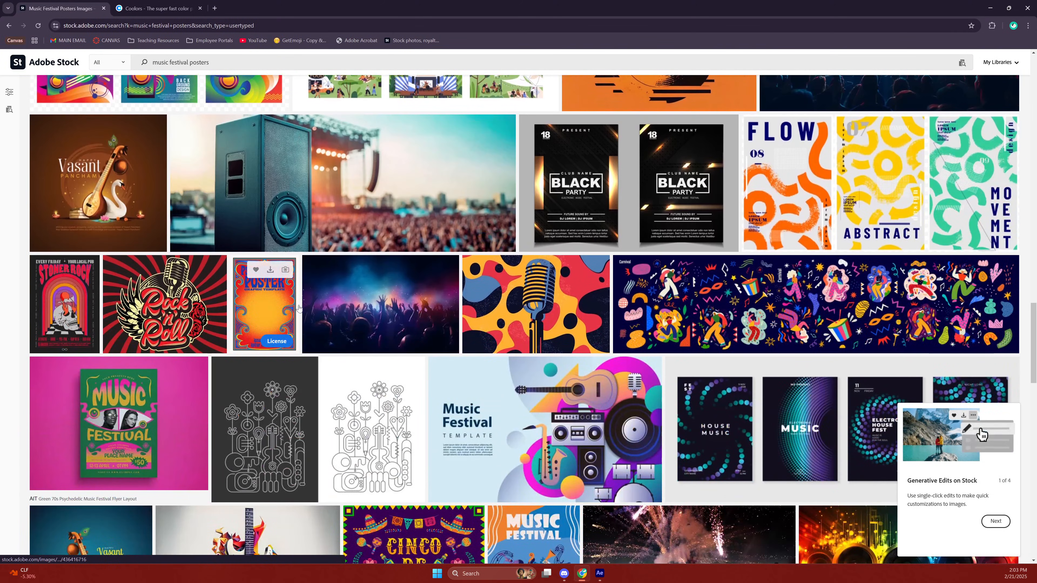
{"action": "scroll", "coordinate": [299, 309], "scroll_direction": "up", "scroll_amount": 6}
{"action": "scroll", "coordinate": [299, 308], "scroll_direction": "up", "scroll_amount": 20}
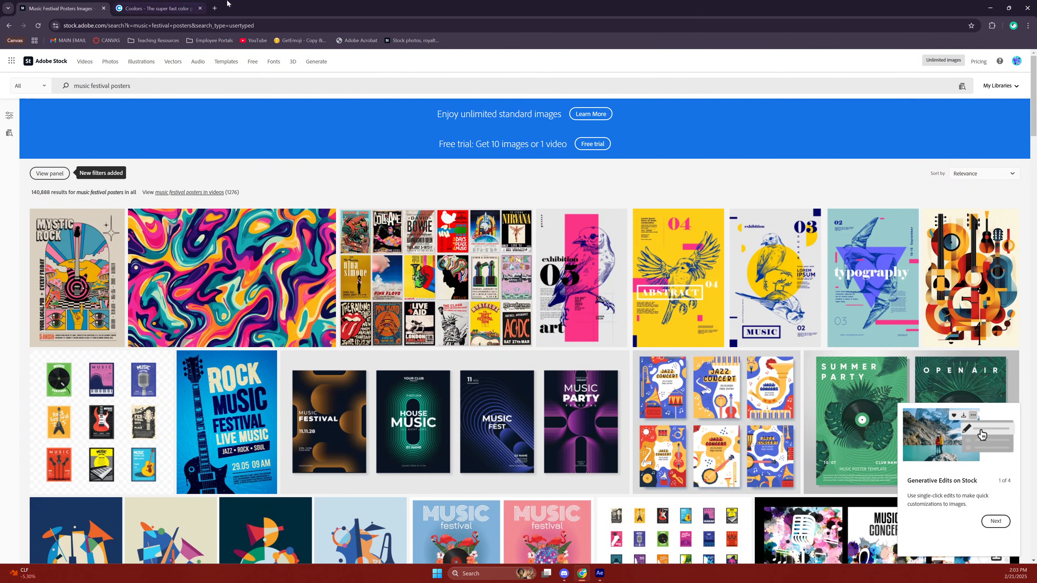
Switch to After Effects and create a 10-second 1920x1080, 24 fps composition named MAIN COMP RENDER with its aspect ratio locked.
{"action": "left_click", "coordinate": [988, 5]}
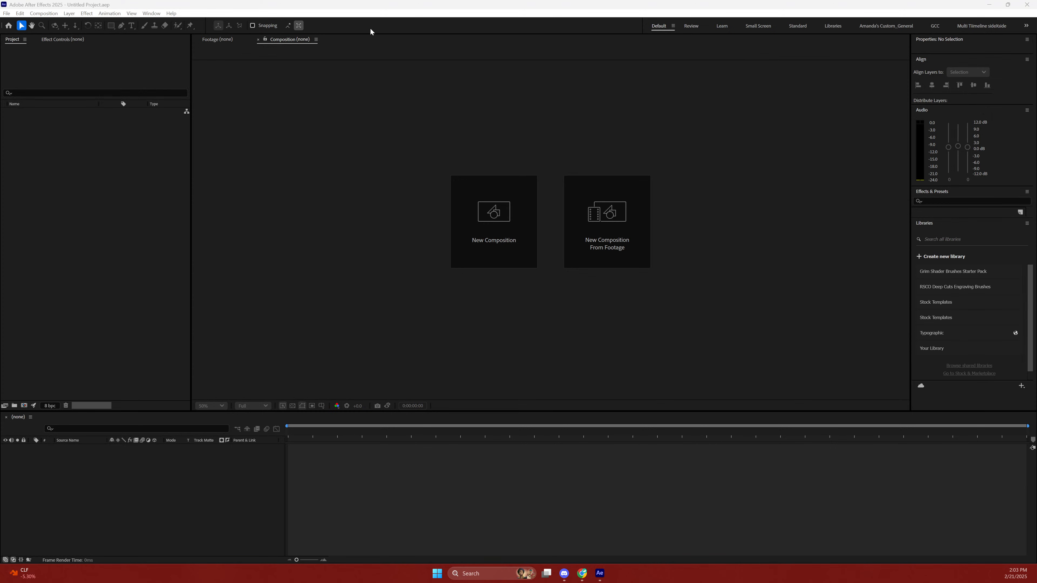
{"action": "left_click", "coordinate": [77, 101]}
{"action": "left_click", "coordinate": [331, 145]}
{"action": "left_click", "coordinate": [330, 188]}
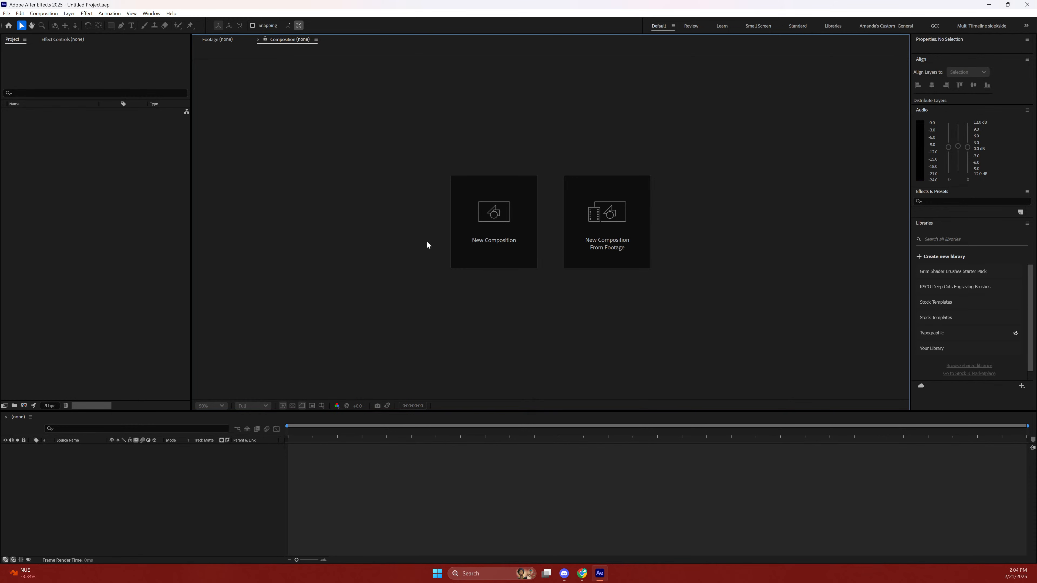
{"action": "left_click", "coordinate": [494, 224]}
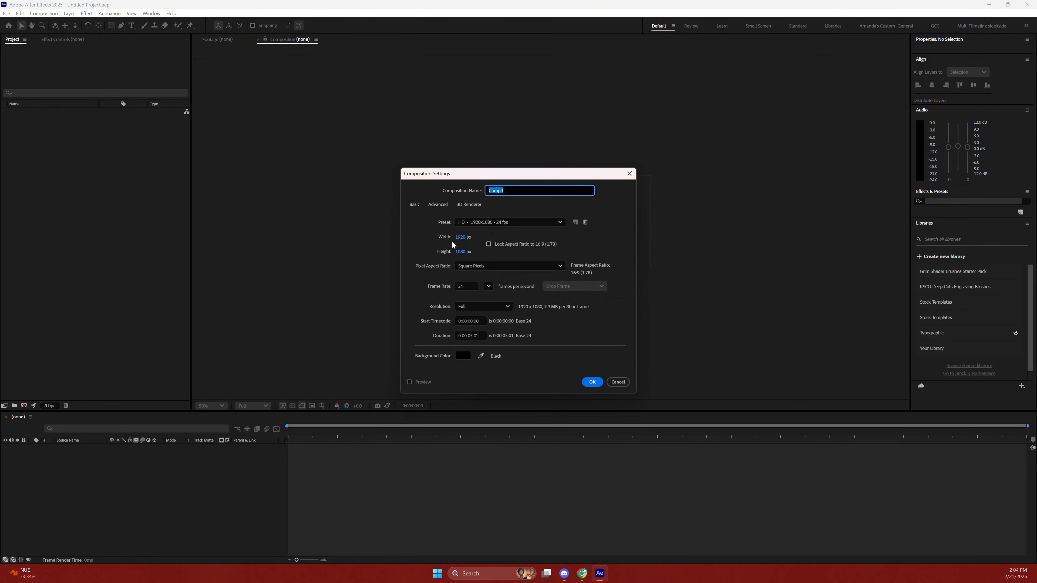
{"action": "type", "text": "MAIN COMP RENDER"}
{"action": "left_click", "coordinate": [488, 247]}
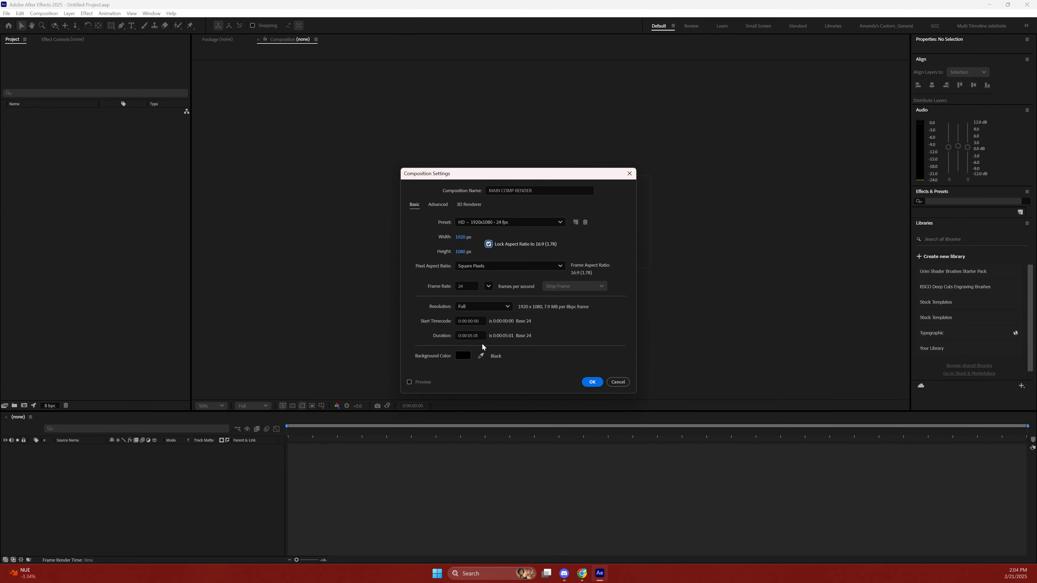
{"action": "left_click", "coordinate": [469, 334]}
{"action": "key", "text": "Return"}
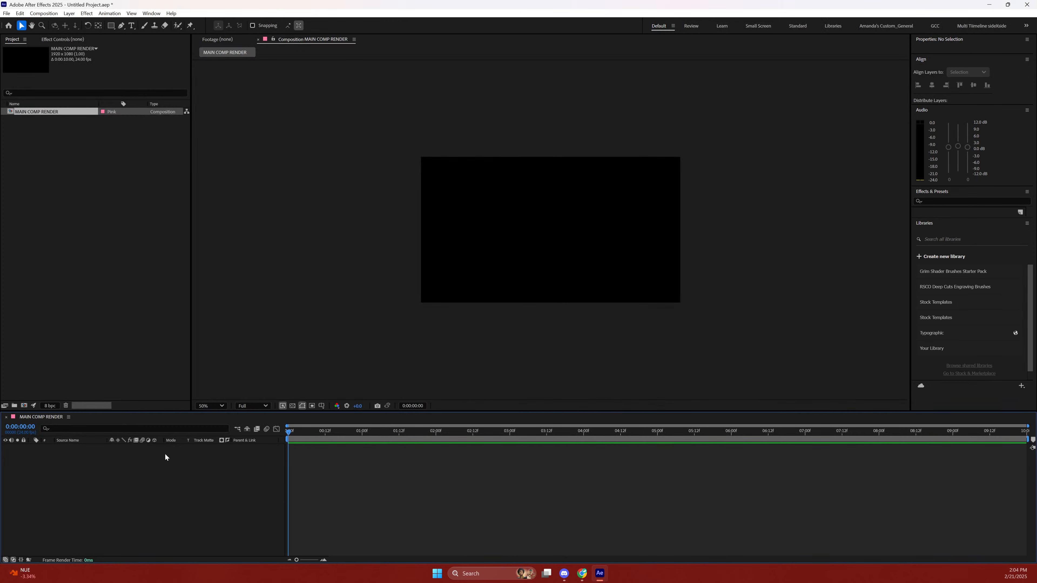
Scrub the empty composition's timeline back to the start and set the composition view to 100%.
{"action": "left_click_drag", "start_coordinate": [368, 431], "coordinate": [286, 429]}
{"action": "scroll", "coordinate": [575, 221], "scroll_direction": "down", "scroll_amount": 2}
{"action": "scroll", "coordinate": [524, 185], "scroll_direction": "up", "scroll_amount": 5}
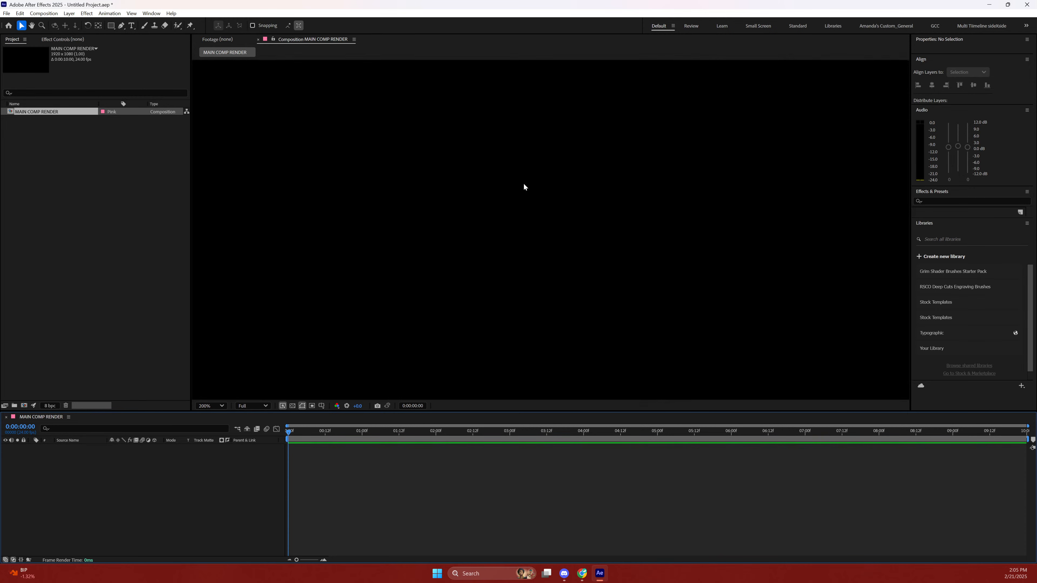
{"action": "scroll", "coordinate": [524, 184], "scroll_direction": "down", "scroll_amount": 1}
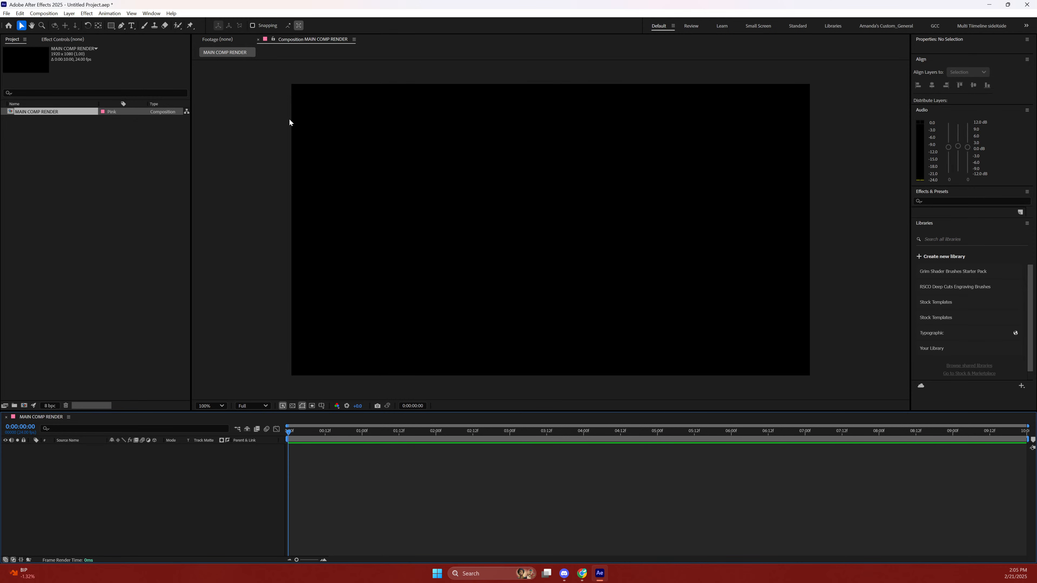
{"action": "right_click", "coordinate": [124, 483]}
{"action": "left_click", "coordinate": [96, 475]}
{"action": "right_click", "coordinate": [129, 487]}
{"action": "left_click", "coordinate": [94, 467]}
{"action": "right_click", "coordinate": [92, 471]}
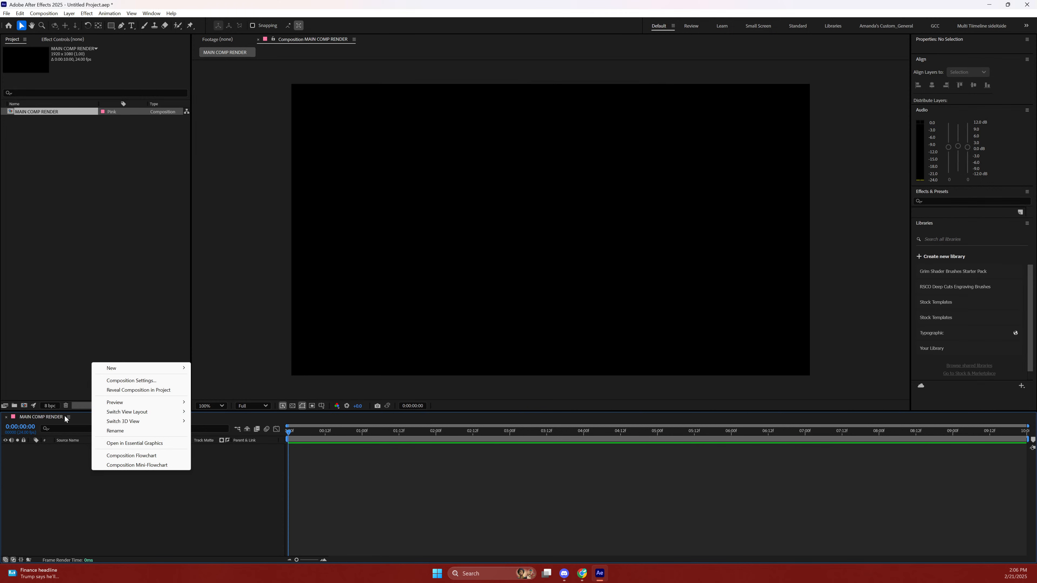
{"action": "left_click", "coordinate": [175, 511]}
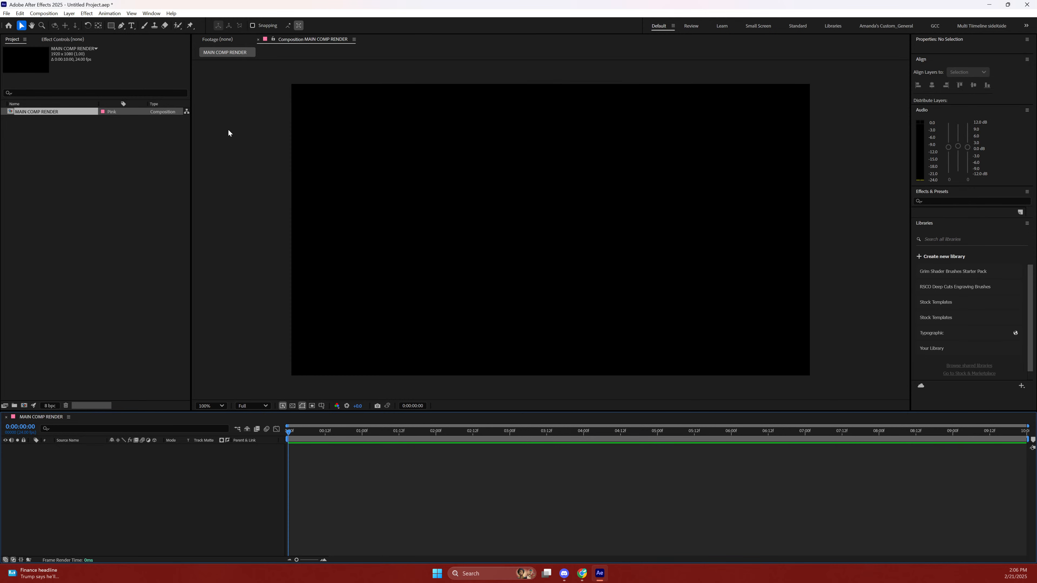
Review the size, frame rate and duration in the MAIN COMP RENDER composition settings.
{"action": "left_click", "coordinate": [36, 14]}
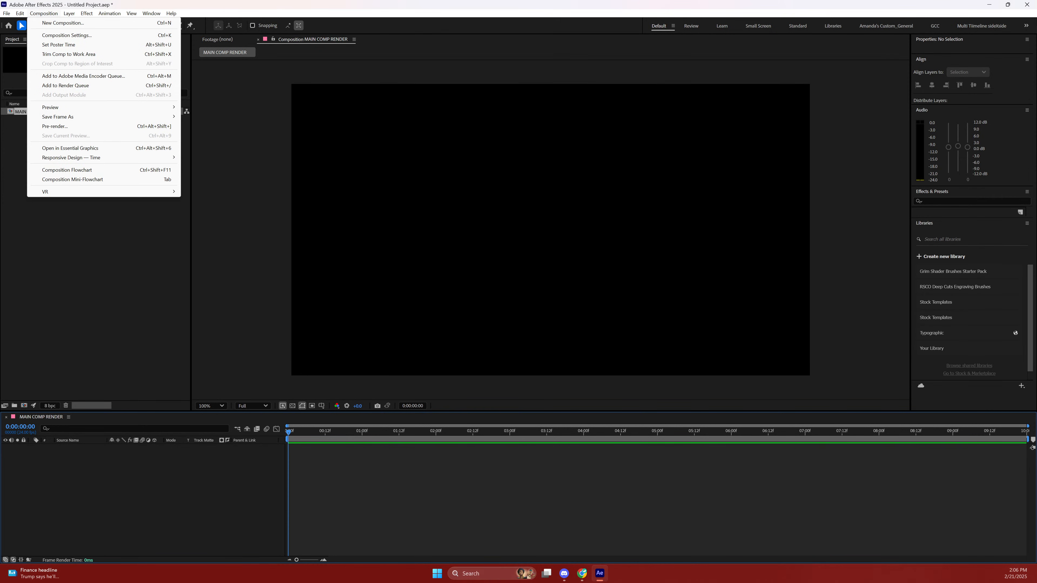
{"action": "mouse_move", "coordinate": [41, 13]}
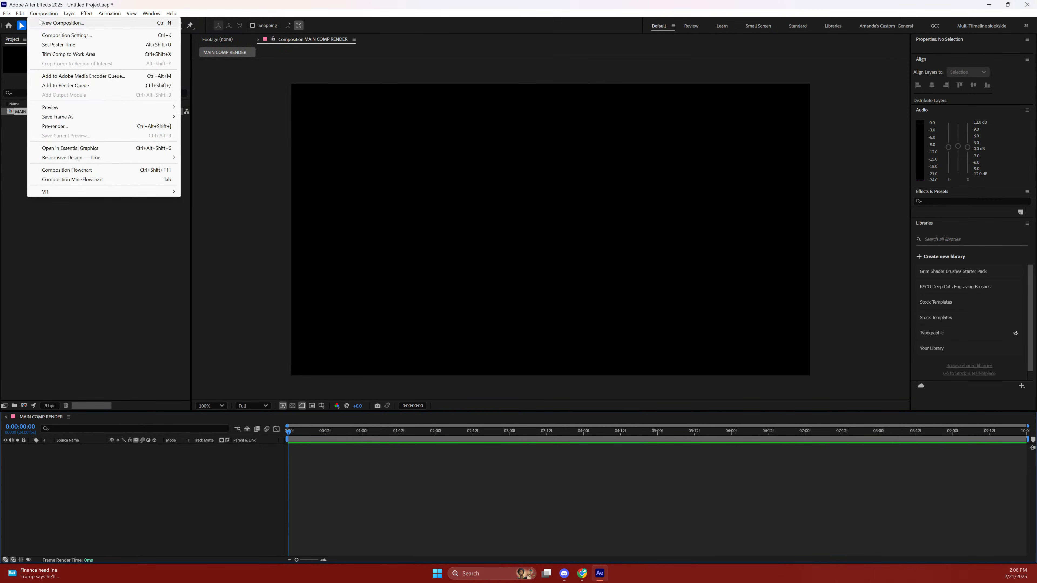
{"action": "left_click", "coordinate": [44, 35]}
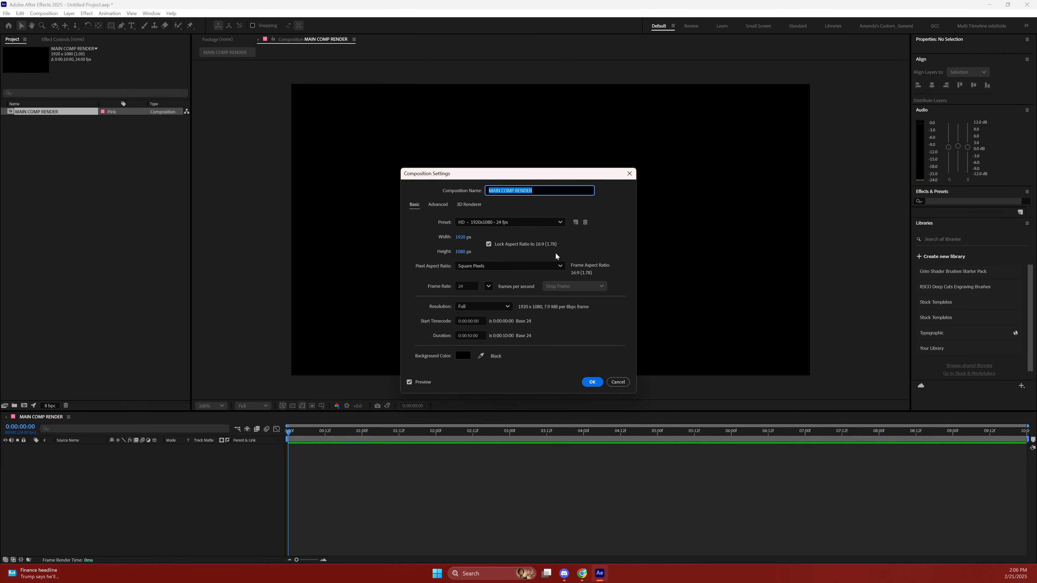
{"action": "left_click", "coordinate": [630, 385]}
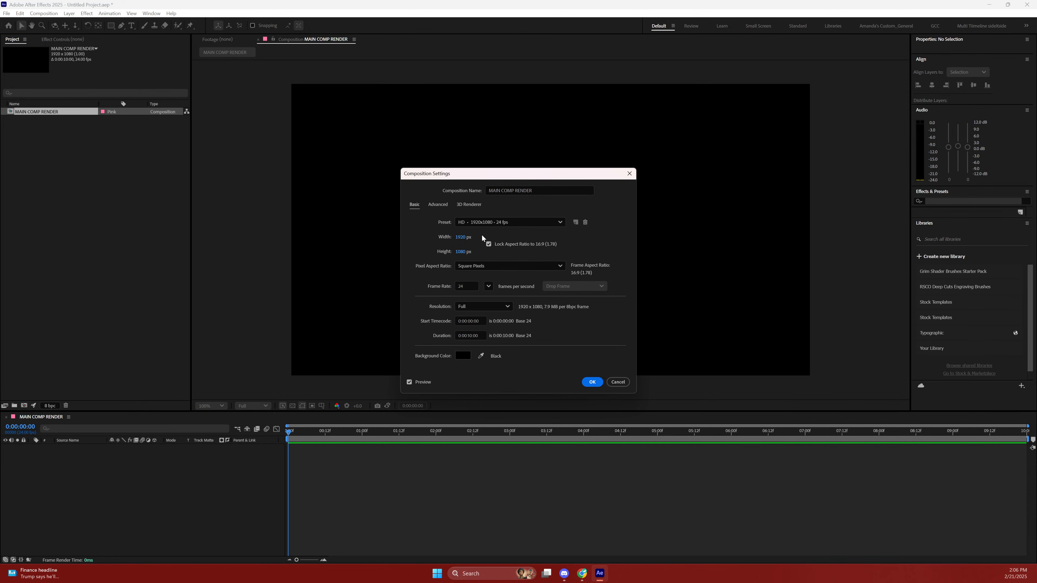
{"action": "left_click", "coordinate": [592, 382]}
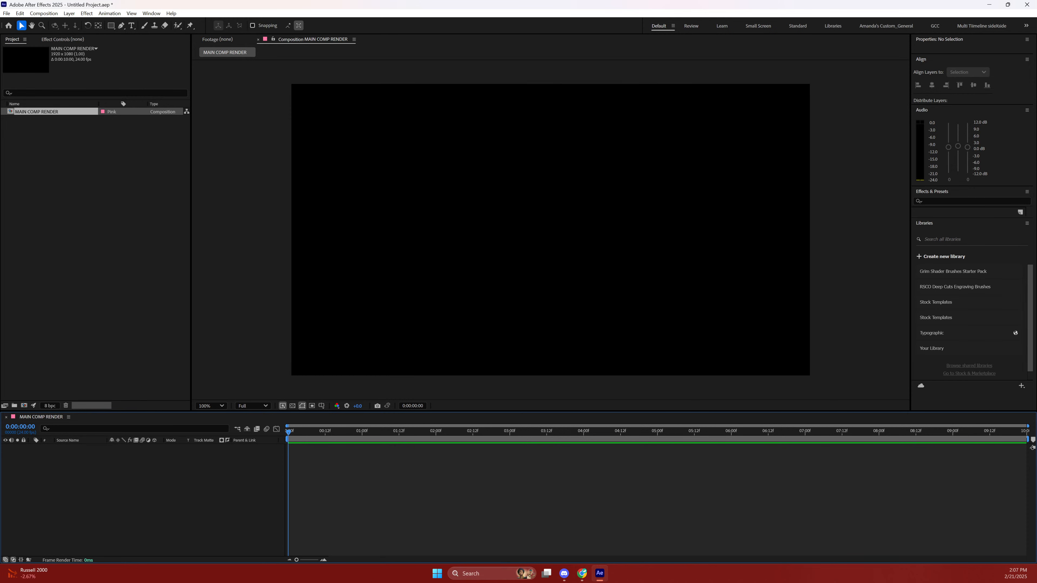
Switch to the web browser and search in a new tab for "color palette generator".
{"action": "left_click", "coordinate": [582, 574]}
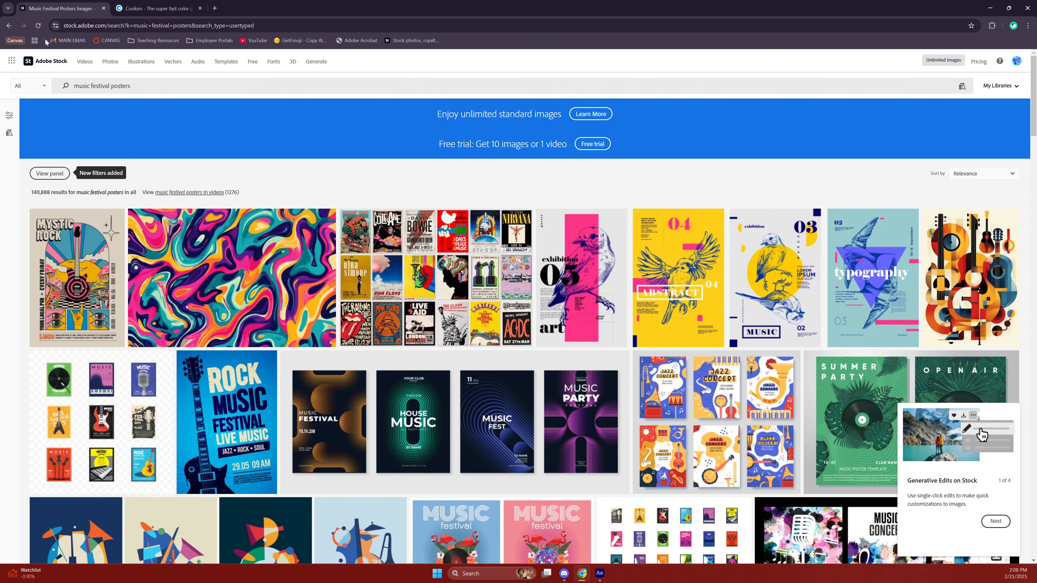
{"action": "left_click", "coordinate": [214, 8]}
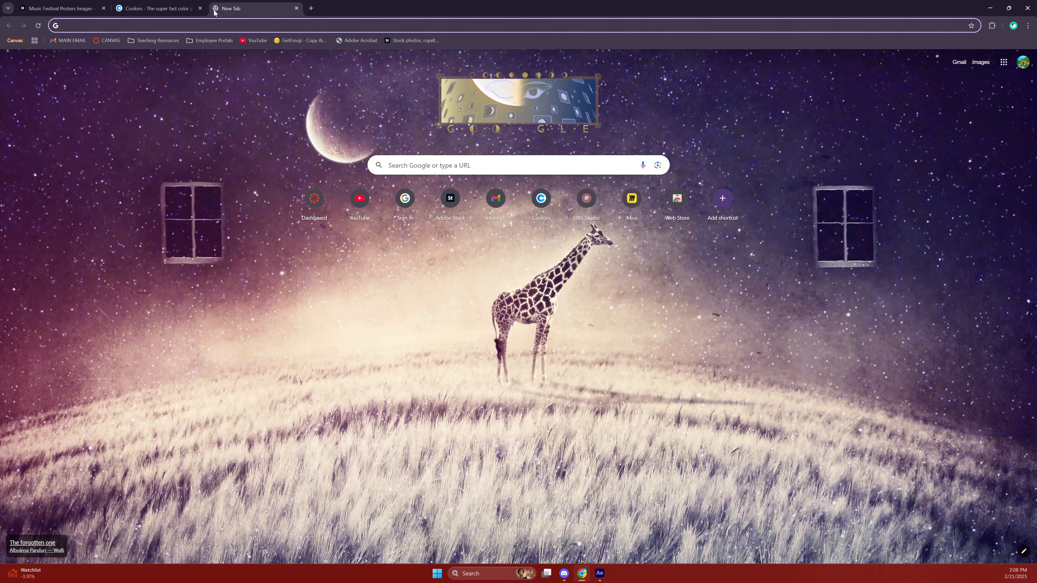
{"action": "type", "text": "a"}
{"action": "key", "text": "BackSpace"}
{"action": "type", "text": "color o"}
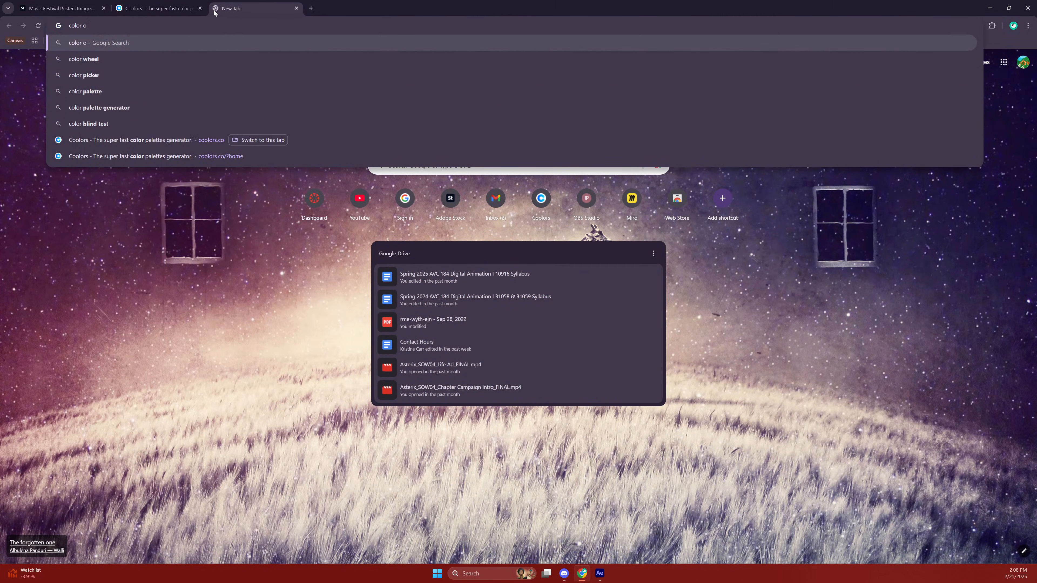
{"action": "key", "text": "BackSpace"}
{"action": "type", "text": "palett"}
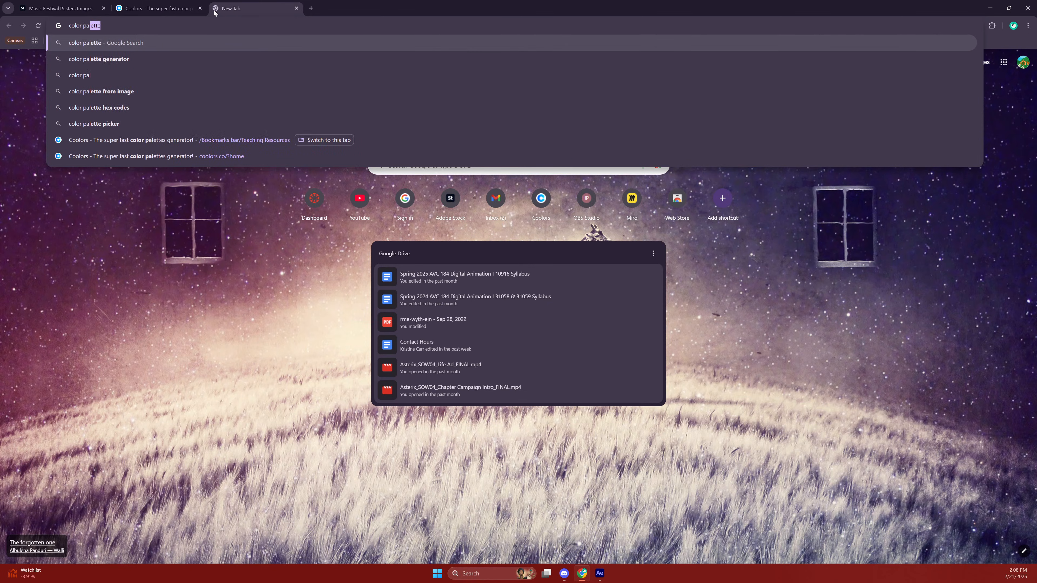
{"action": "type", "text": "e"}
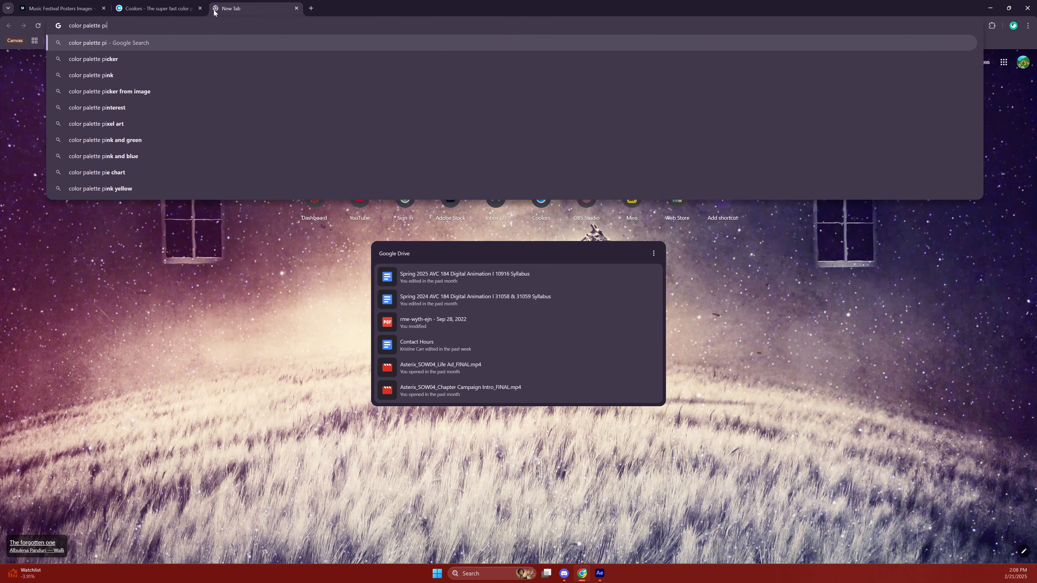
{"action": "key", "text": "Down"}
{"action": "key", "text": "Return"}
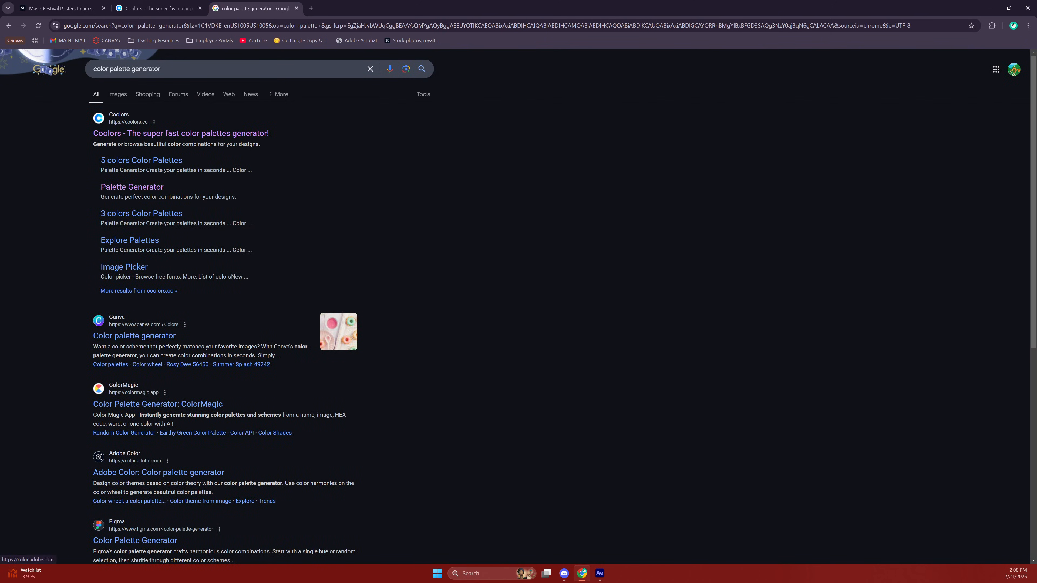
Open Adobe Color's color wheel from the results, dismissing its introduction, and rotate the analogous theme to a blue base color #1B2EF7.
{"action": "left_click", "coordinate": [122, 476]}
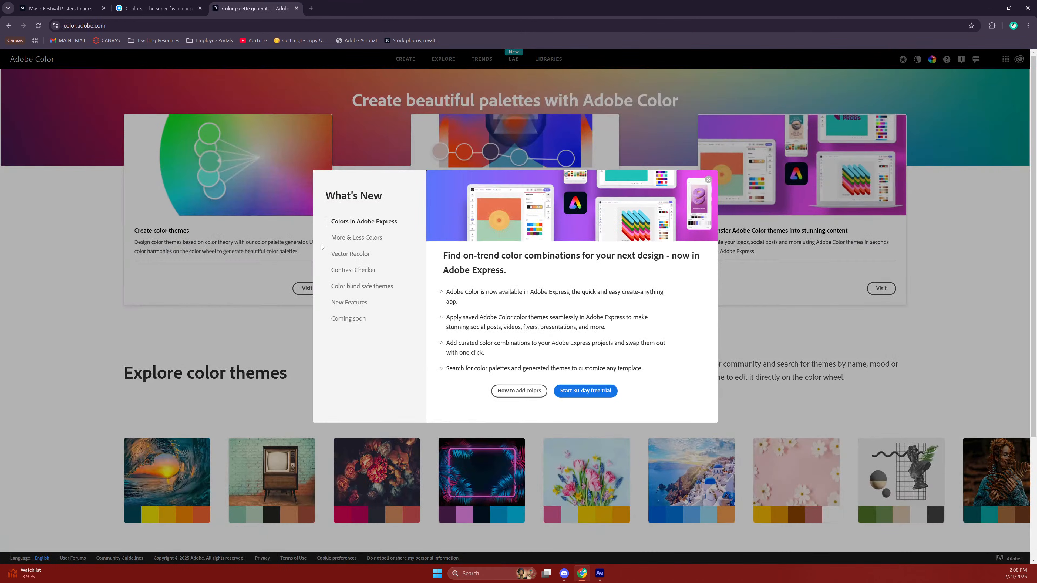
{"action": "left_click", "coordinate": [708, 180]}
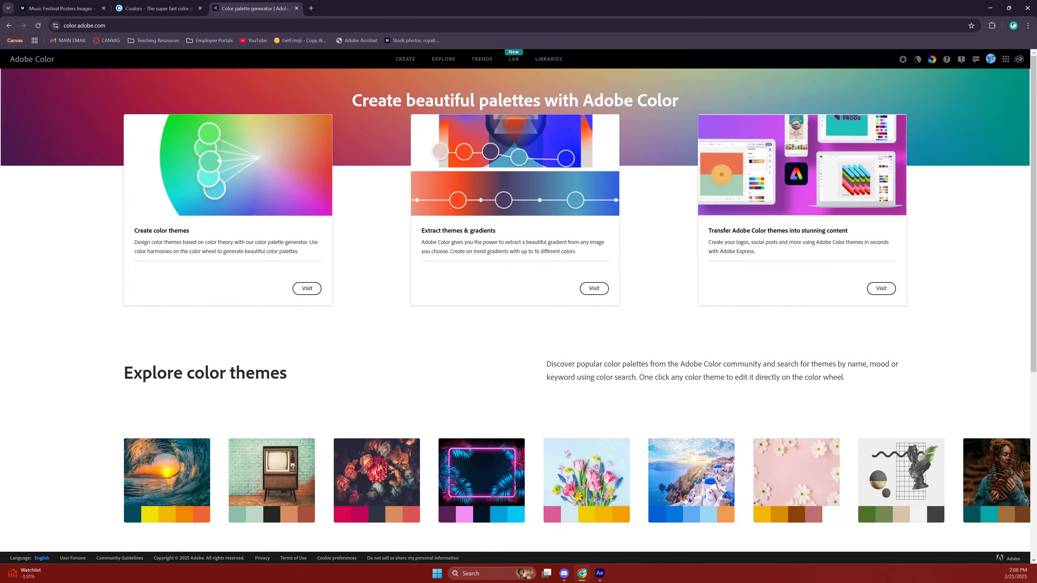
{"action": "left_click", "coordinate": [307, 289]}
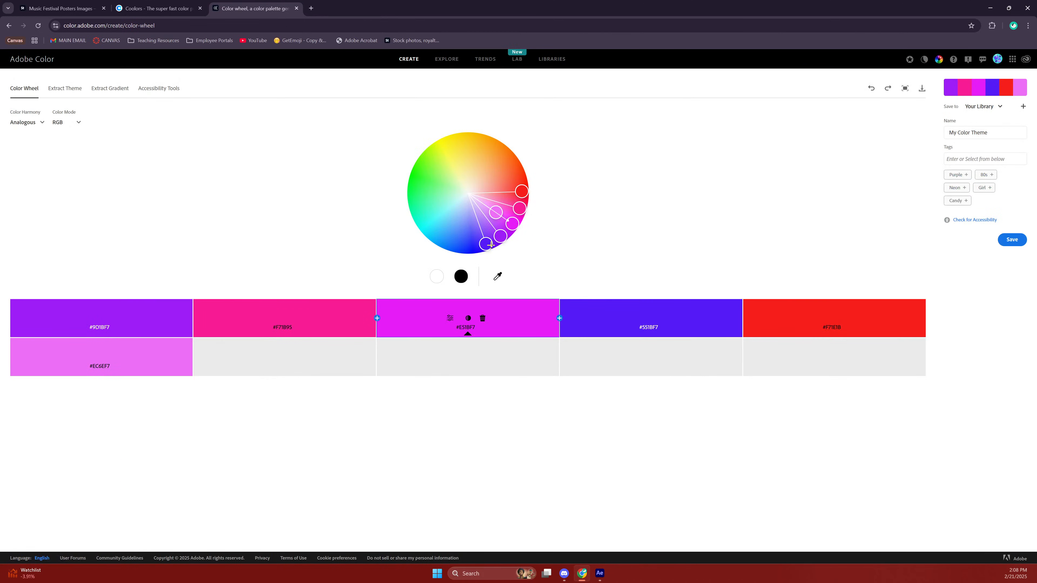
{"action": "left_click_drag", "start_coordinate": [486, 244], "coordinate": [436, 236]}
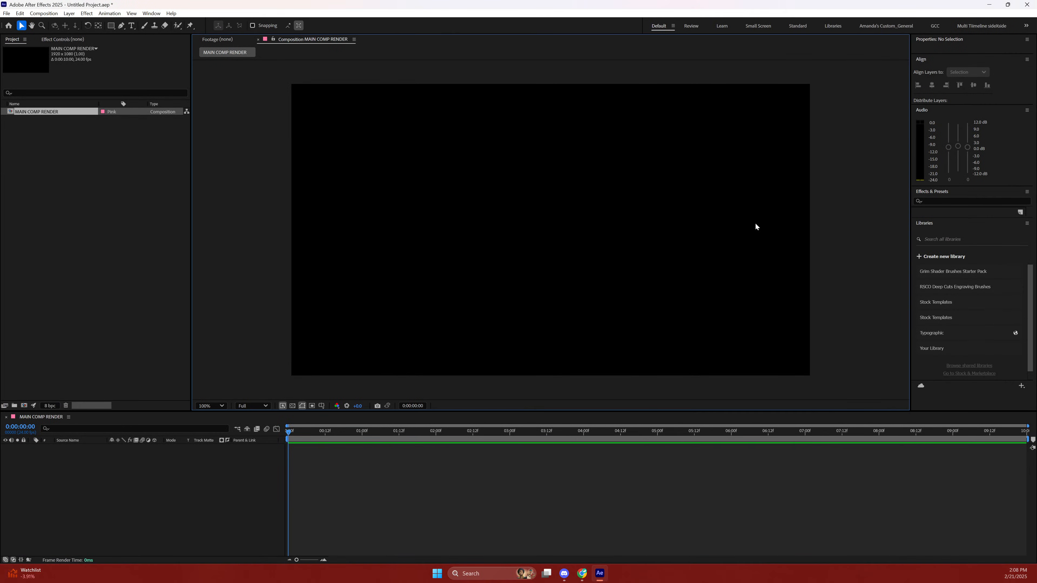
{"action": "left_click", "coordinate": [582, 573]}
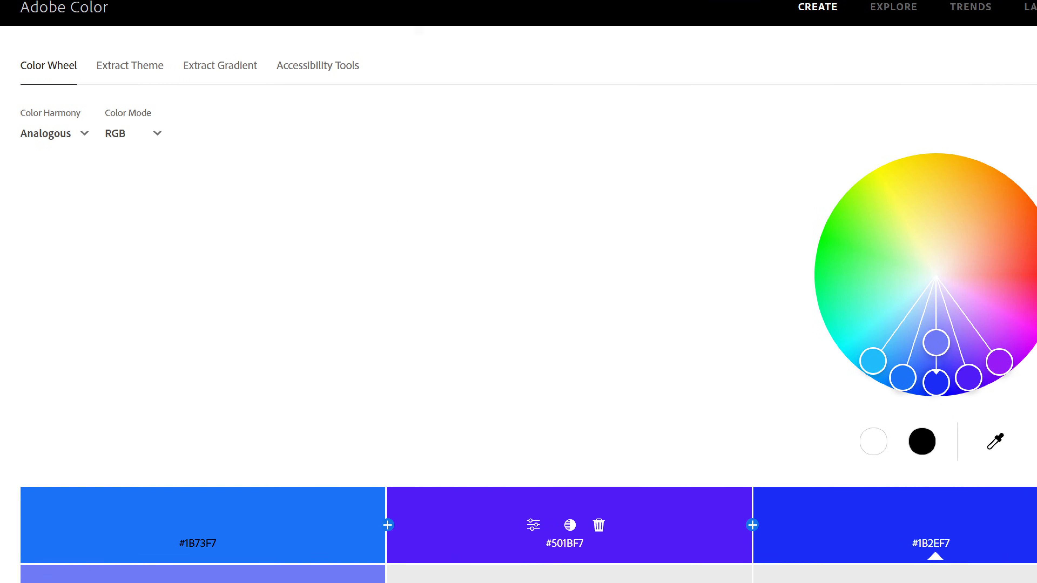
Try the Triad color harmony, switch to Square, and rotate the base color to yellow-green #CDFA01.
{"action": "mouse_move", "coordinate": [91, 138]}
{"action": "left_mouse_down"}
{"action": "mouse_move", "coordinate": [57, 130]}
{"action": "mouse_move", "coordinate": [7, 141]}
{"action": "mouse_move", "coordinate": [13, 181]}
{"action": "mouse_move", "coordinate": [67, 202]}
{"action": "mouse_move", "coordinate": [102, 161]}
{"action": "mouse_move", "coordinate": [65, 121]}
{"action": "left_mouse_up"}
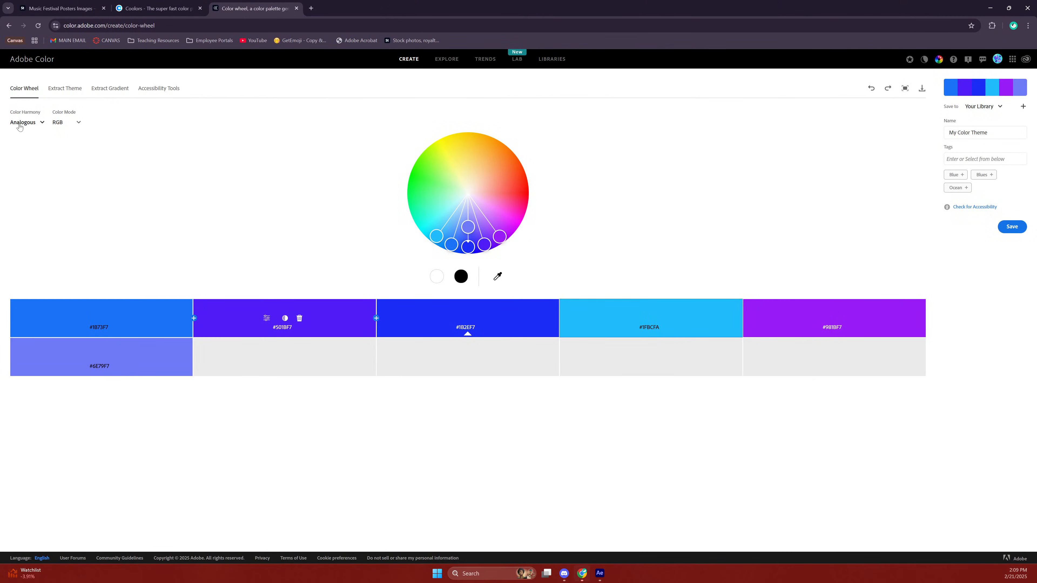
{"action": "left_click", "coordinate": [39, 174]}
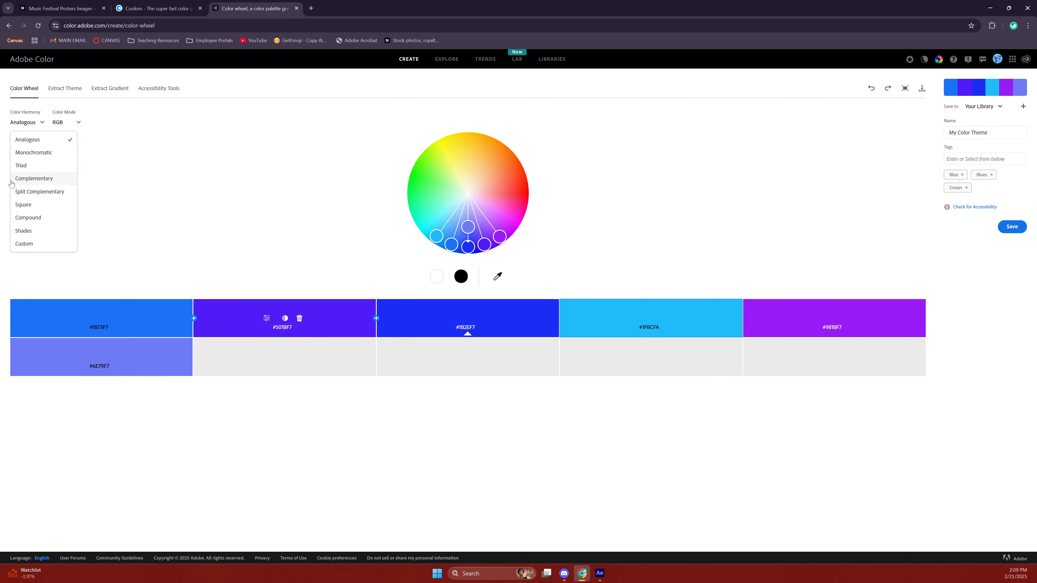
{"action": "left_click", "coordinate": [23, 165]}
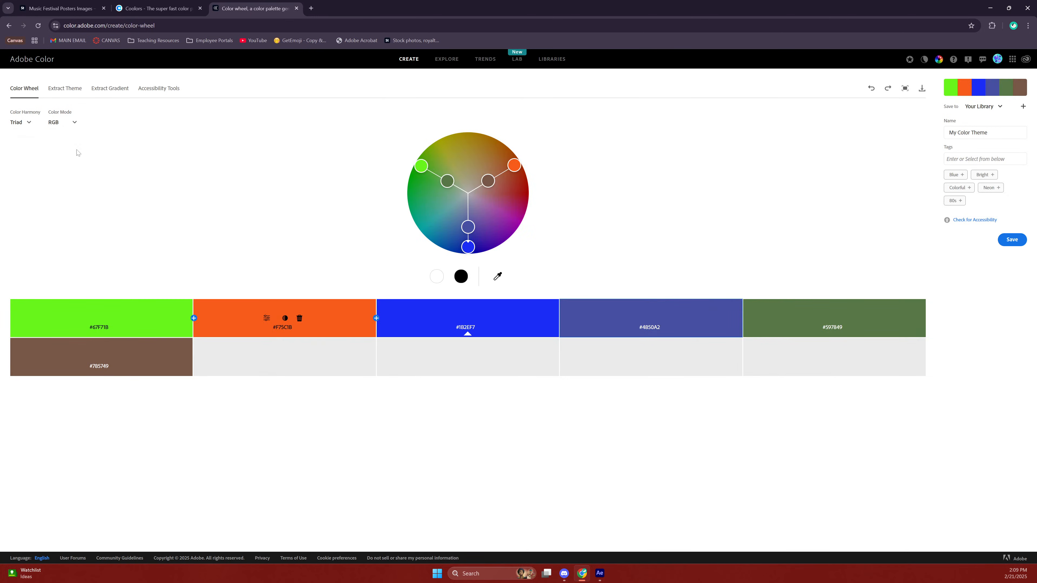
{"action": "left_click", "coordinate": [20, 122]}
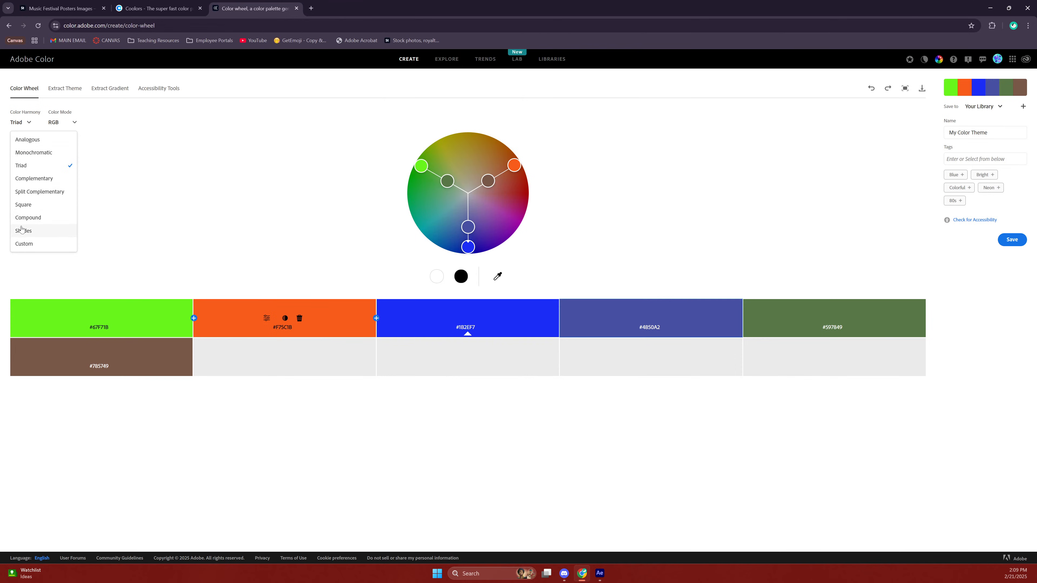
{"action": "left_click", "coordinate": [23, 205]}
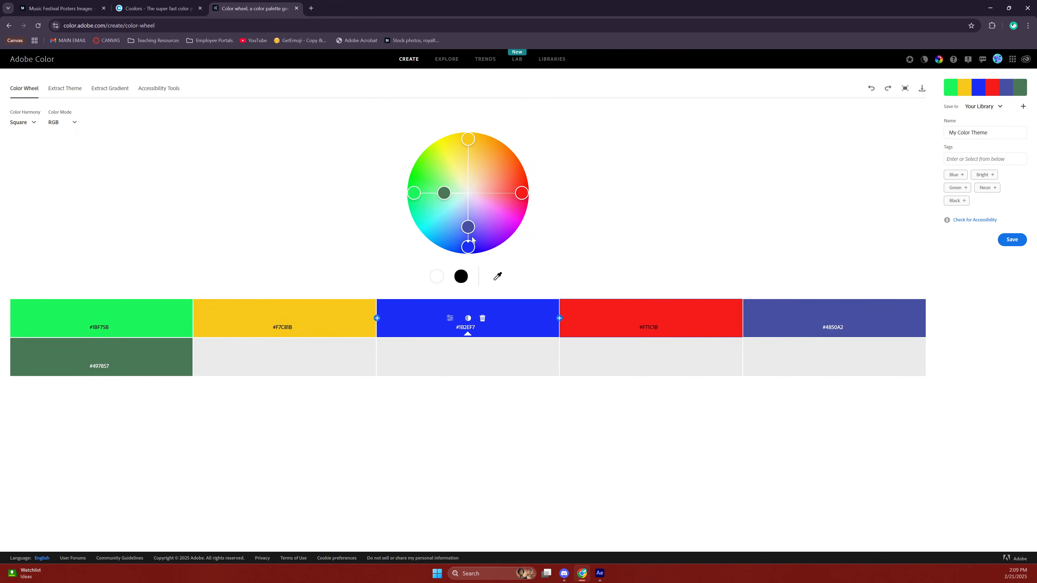
{"action": "left_click_drag", "start_coordinate": [465, 248], "coordinate": [428, 145]}
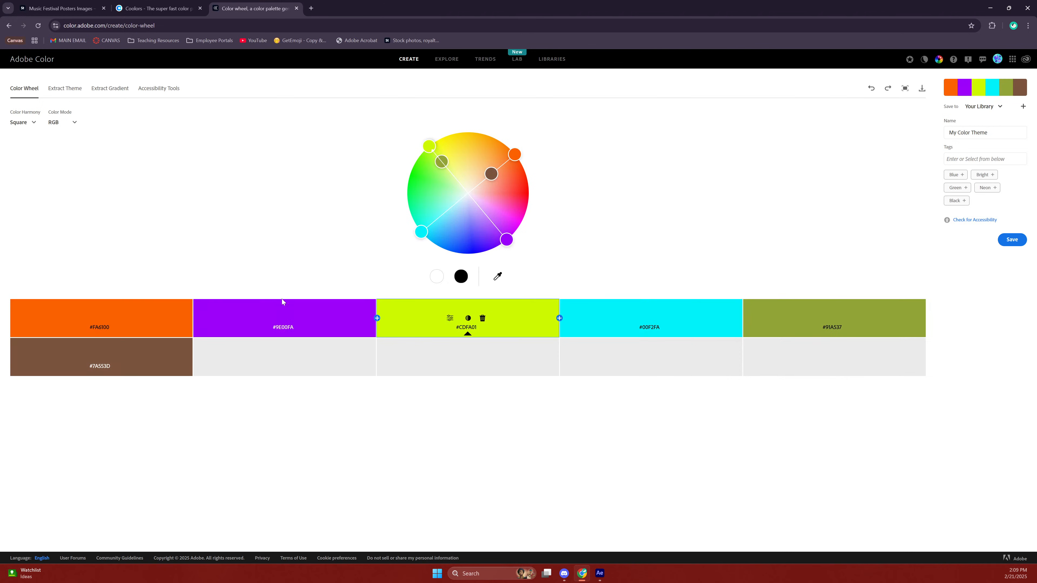
Remove the muted brown and olive swatches from the theme and adjust the cyan swatch to #00F8FA.
{"action": "mouse_move", "coordinate": [187, 357]}
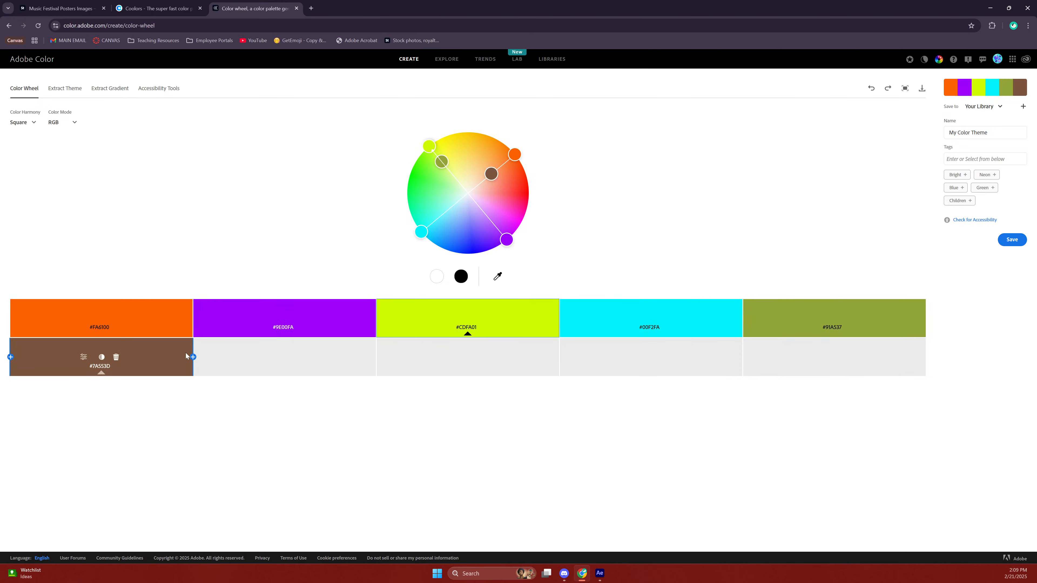
{"action": "left_click", "coordinate": [115, 358]}
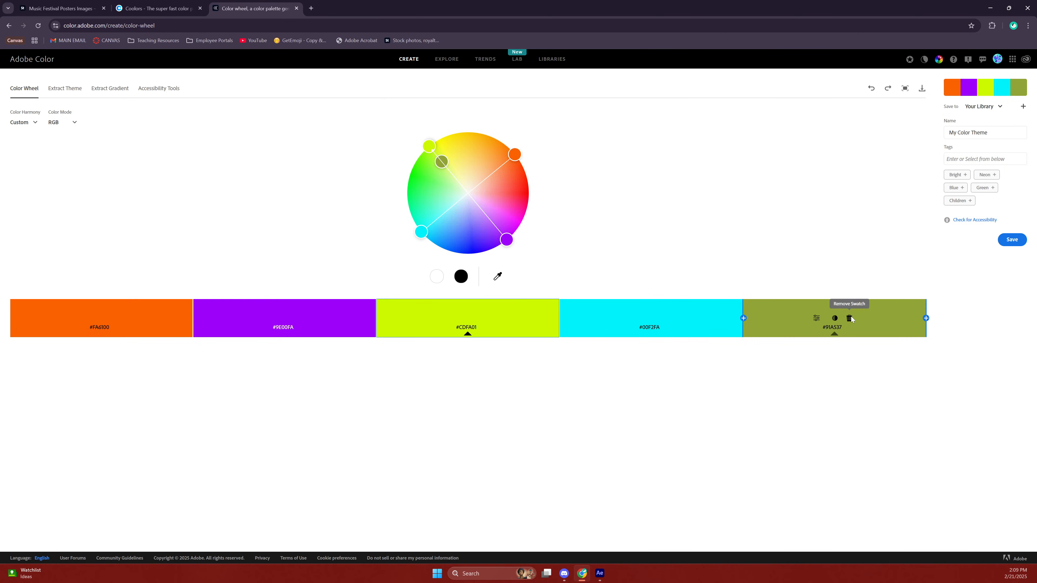
{"action": "left_click", "coordinate": [849, 318]}
{"action": "left_click_drag", "start_coordinate": [421, 233], "coordinate": [395, 241]}
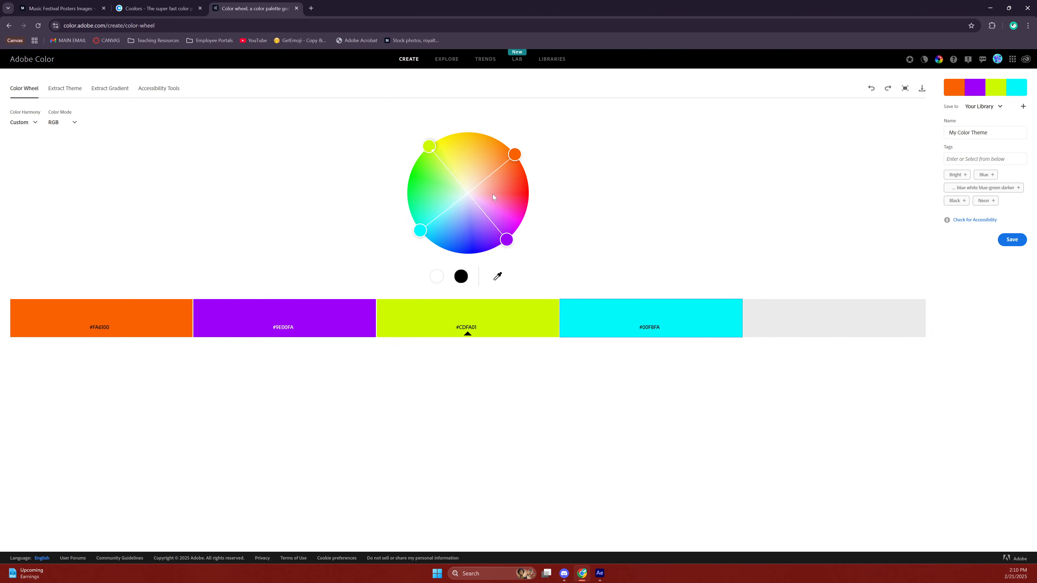
Close the Adobe Color page without saving the theme and start the Coolors palette generator.
{"action": "mouse_move", "coordinate": [319, 322]}
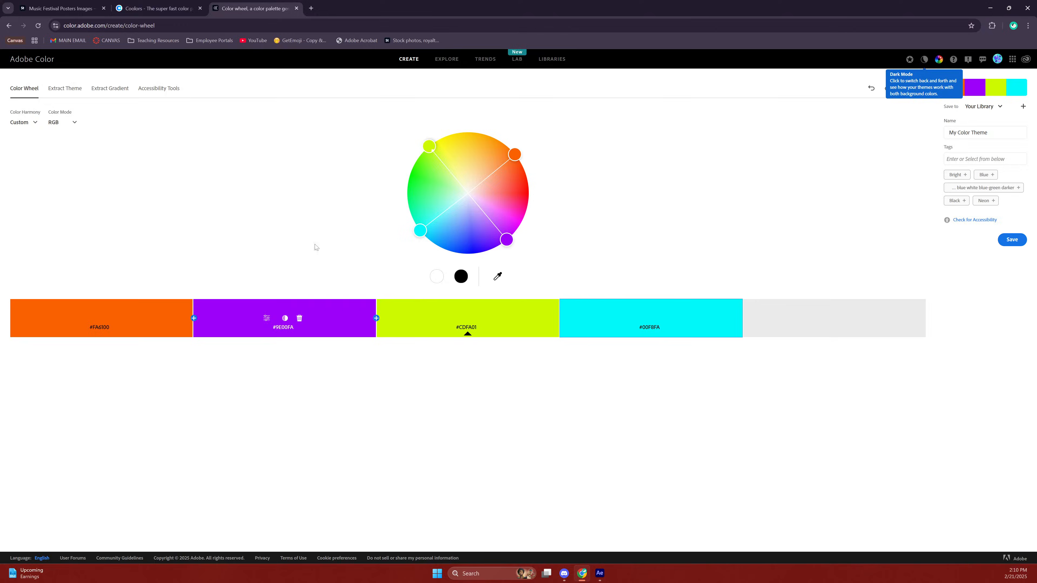
{"action": "left_click", "coordinate": [297, 8]}
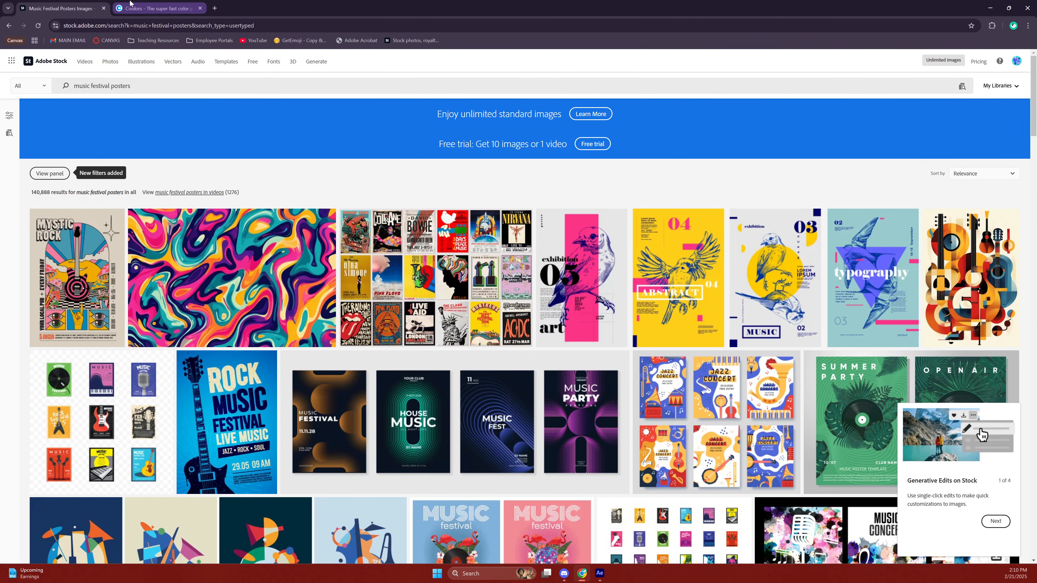
{"action": "left_click", "coordinate": [129, 5]}
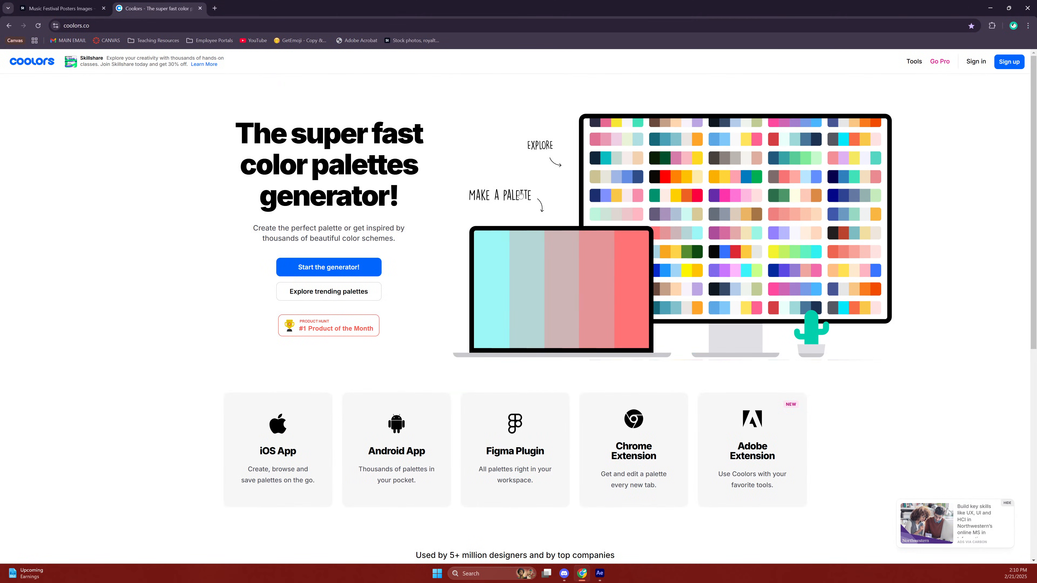
{"action": "left_click", "coordinate": [914, 62]}
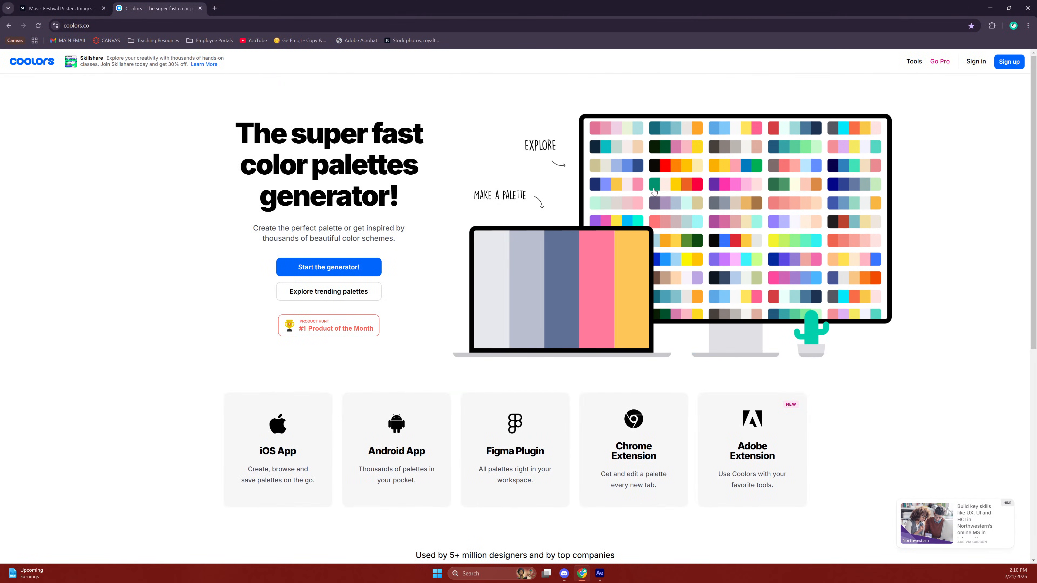
{"action": "left_click", "coordinate": [309, 267]}
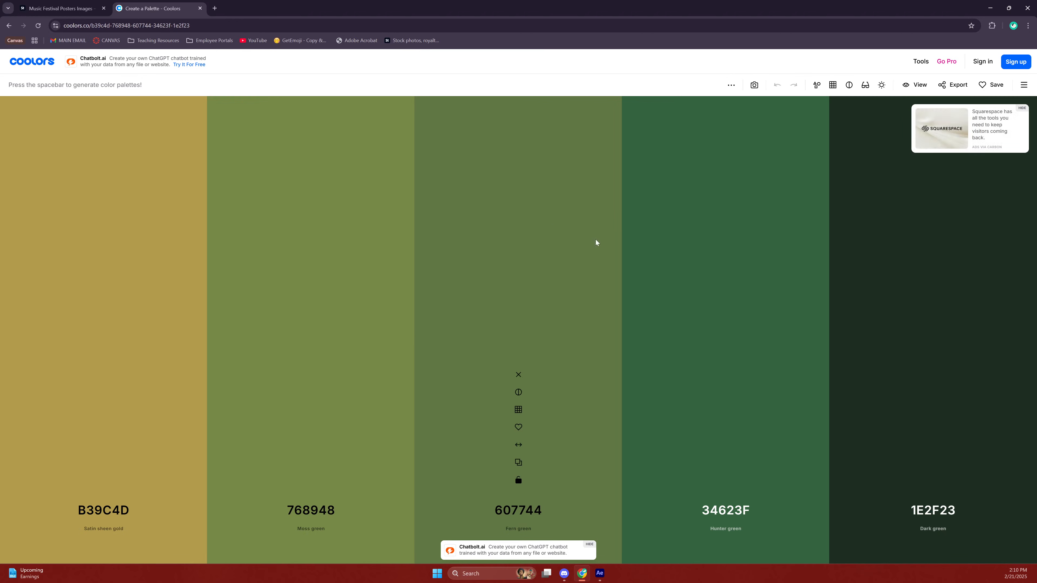
Generate new random five-color palettes until one includes the dogwood rose color C62E65.
{"action": "key", "text": "space"}
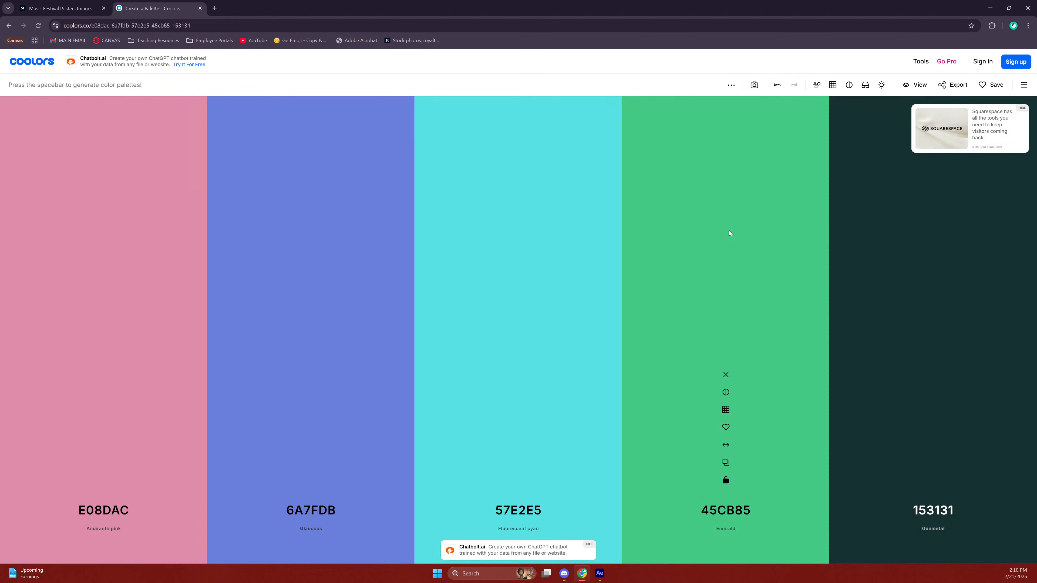
{"action": "key", "text": "space"}
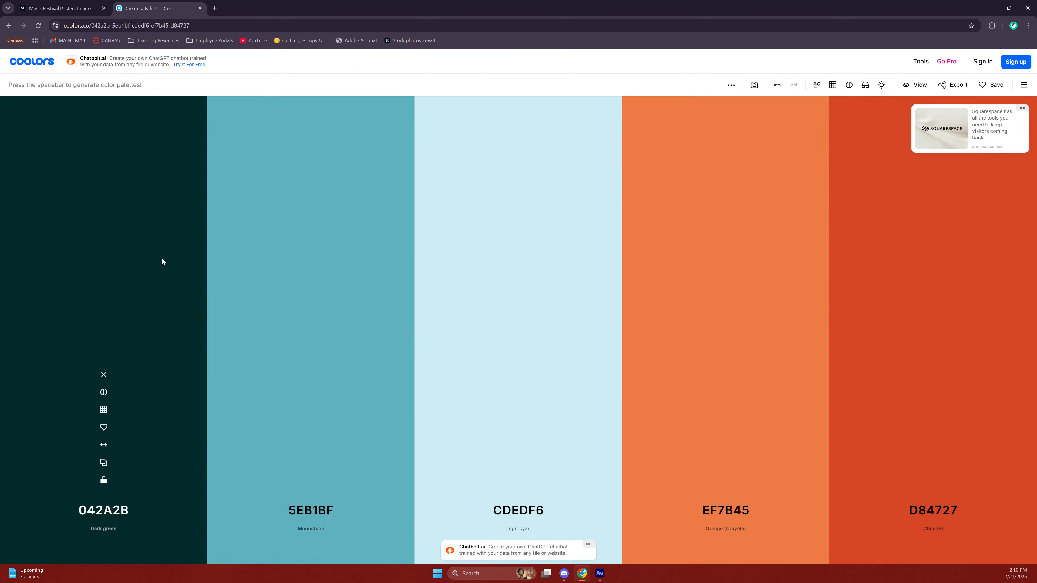
{"action": "key", "text": "space"}
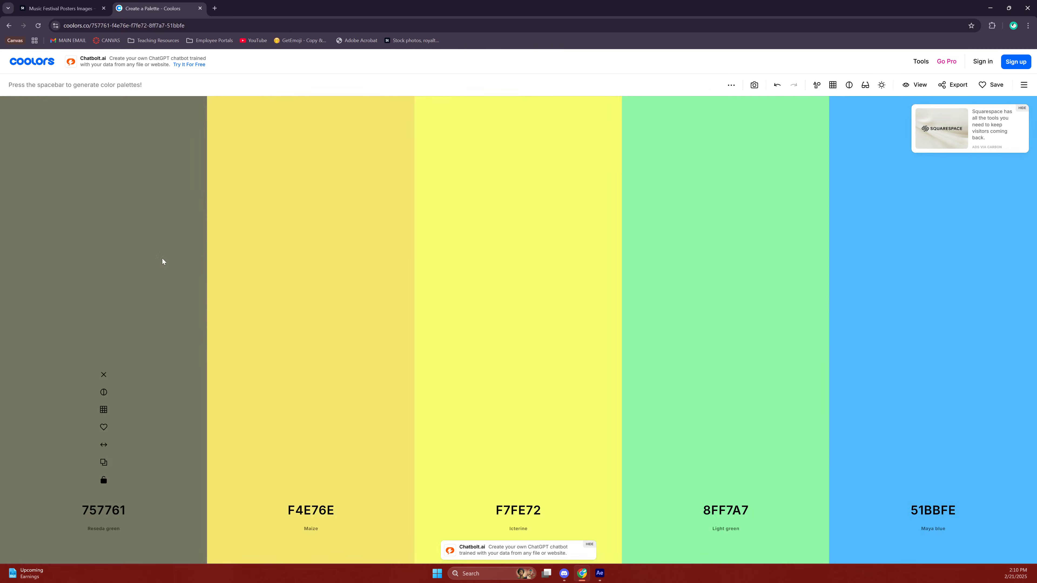
{"action": "key", "text": "space"}
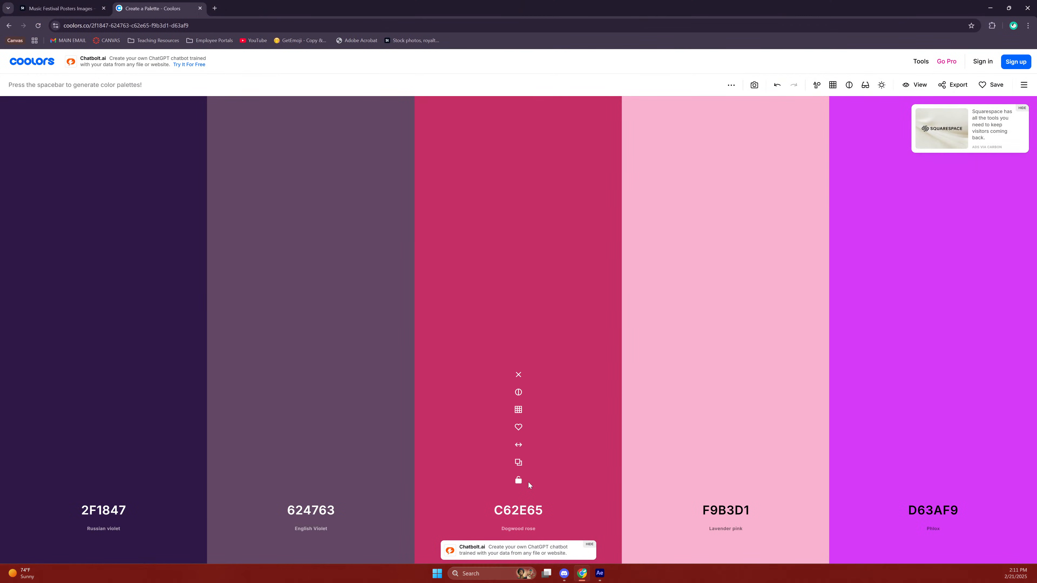
Lock the dogwood rose C62E65 and regenerate the other colors to get E6C229, F17105, 6610F2 and 1A8FE3.
{"action": "left_click", "coordinate": [519, 481]}
{"action": "key", "text": "space"}
{"action": "key", "text": "space"}
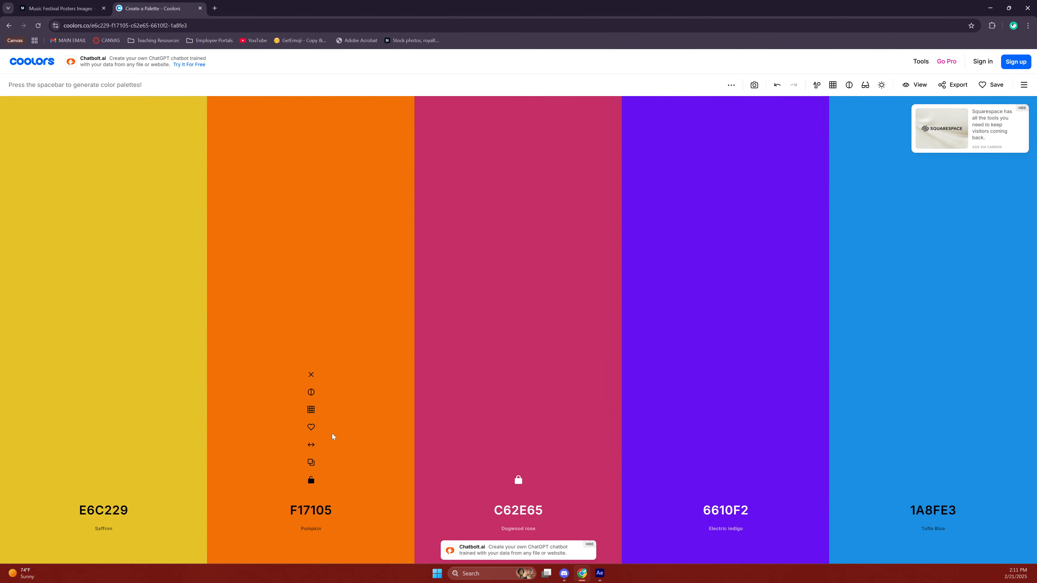
Try locking the F17105 and 6610F2 colors, unlock the whole palette, and open the hex value of C62E65.
{"action": "left_click", "coordinate": [311, 480]}
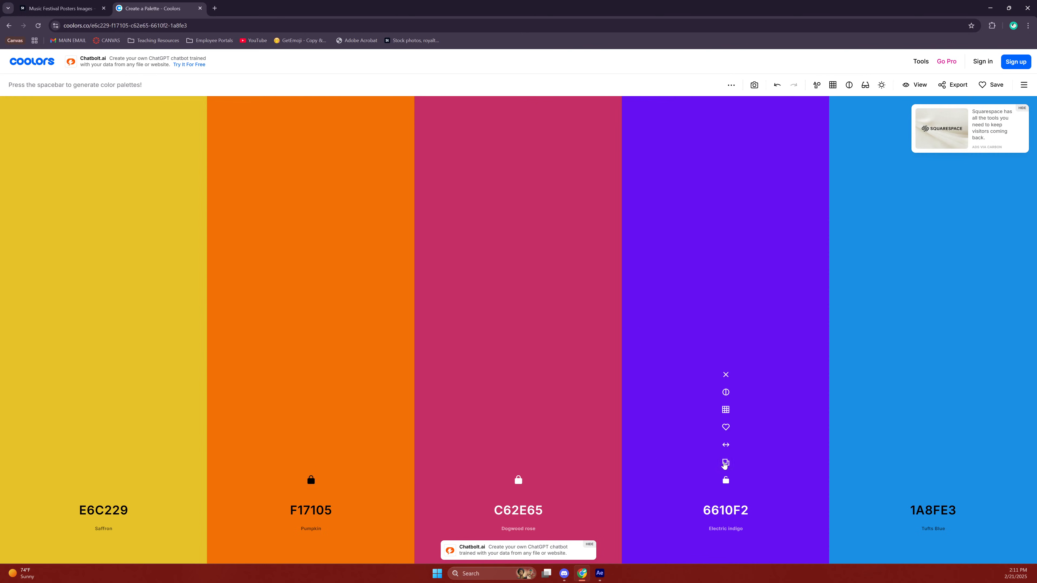
{"action": "left_click", "coordinate": [725, 481]}
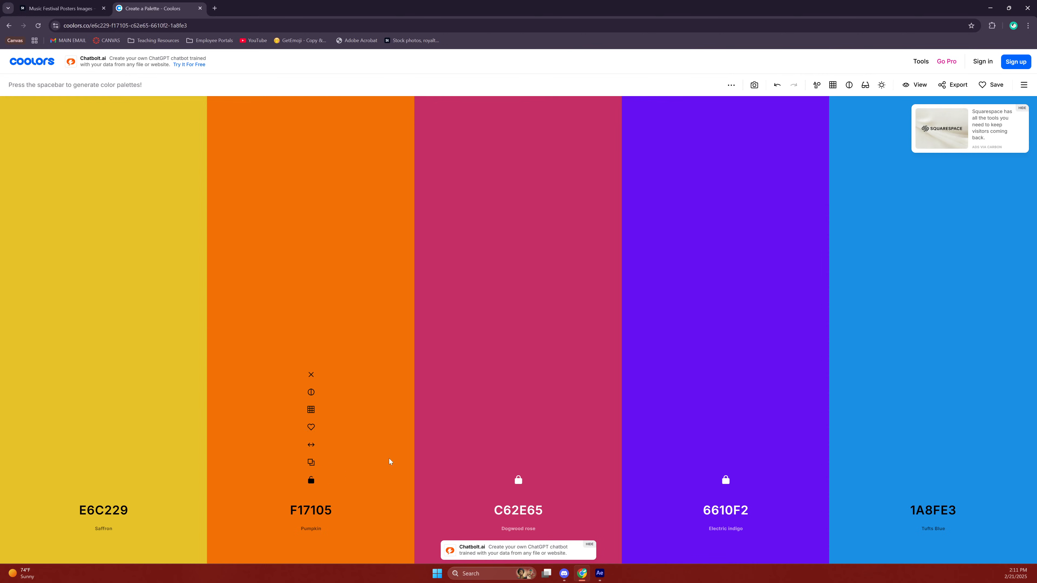
{"action": "left_click", "coordinate": [518, 480]}
{"action": "left_click", "coordinate": [726, 480]}
{"action": "left_click", "coordinate": [508, 512]}
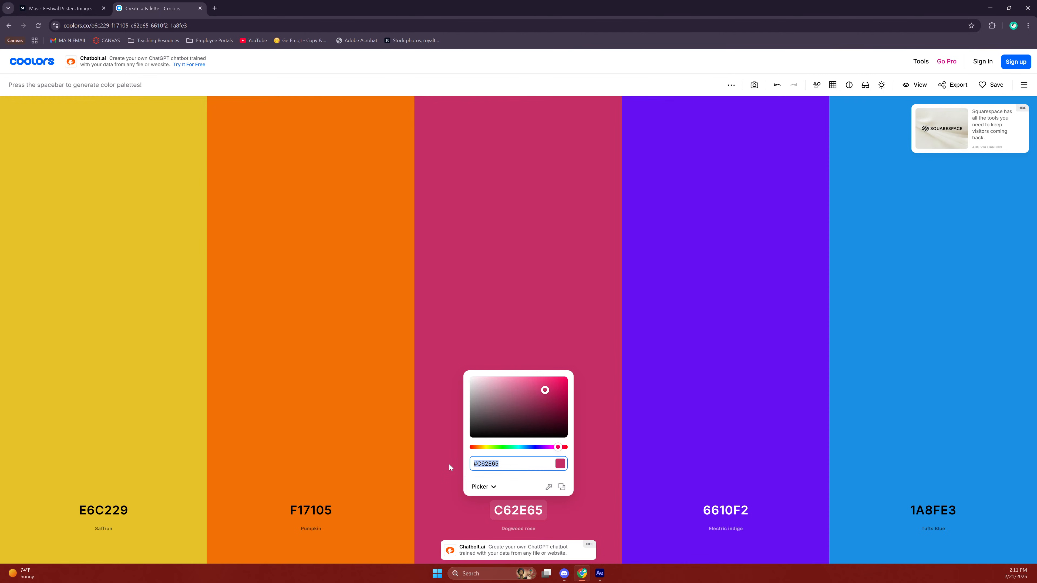
Switch to After Effects and try adding a shape layer to the MAIN COMP RENDER composition.
{"action": "key", "text": "alt+Tab"}
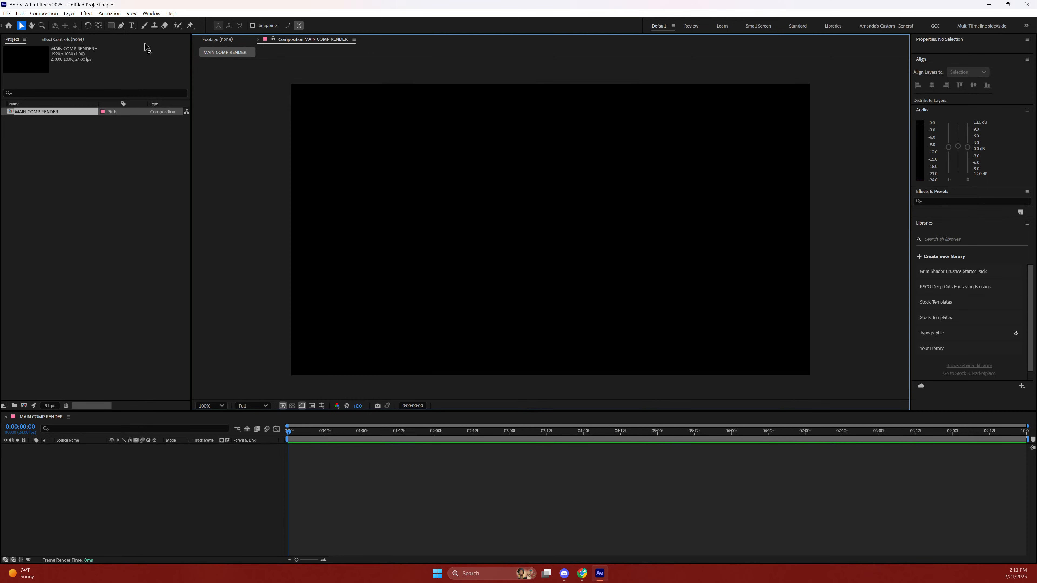
{"action": "left_click", "coordinate": [119, 133]}
{"action": "right_click", "coordinate": [103, 467]}
{"action": "mouse_move", "coordinate": [188, 365]}
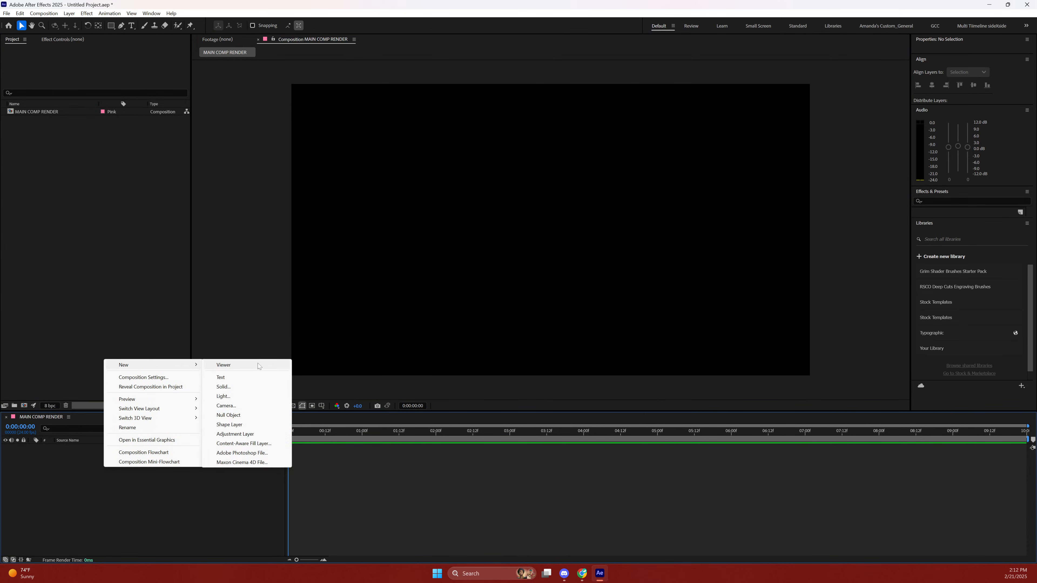
{"action": "left_click", "coordinate": [236, 425]}
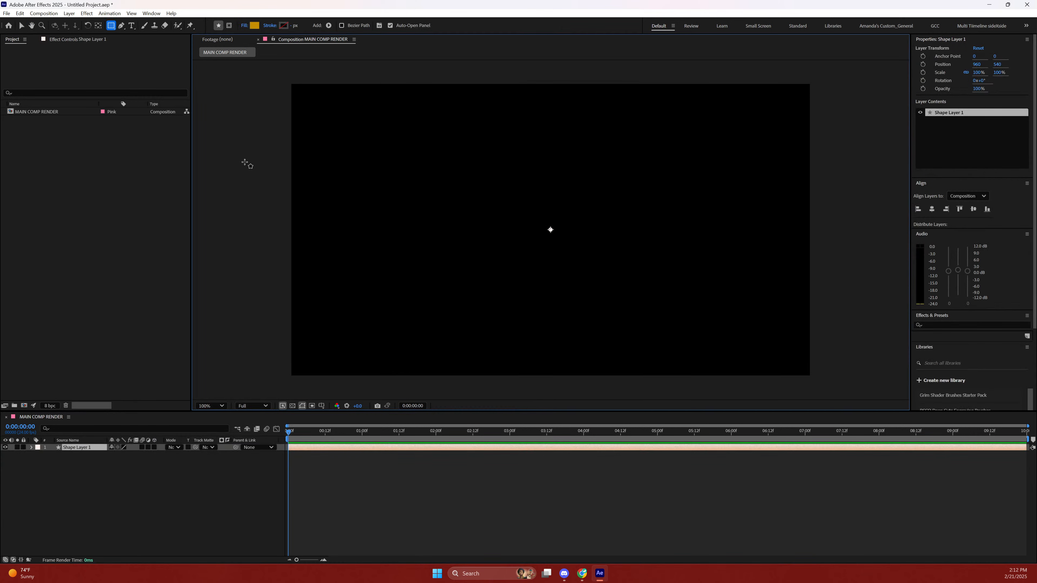
{"action": "key", "text": "ctrl+z"}
Start a new solid in MAIN COMP RENDER, clear its color's hex value, and copy C62E65 from the Coolors palette.
{"action": "right_click", "coordinate": [122, 465]}
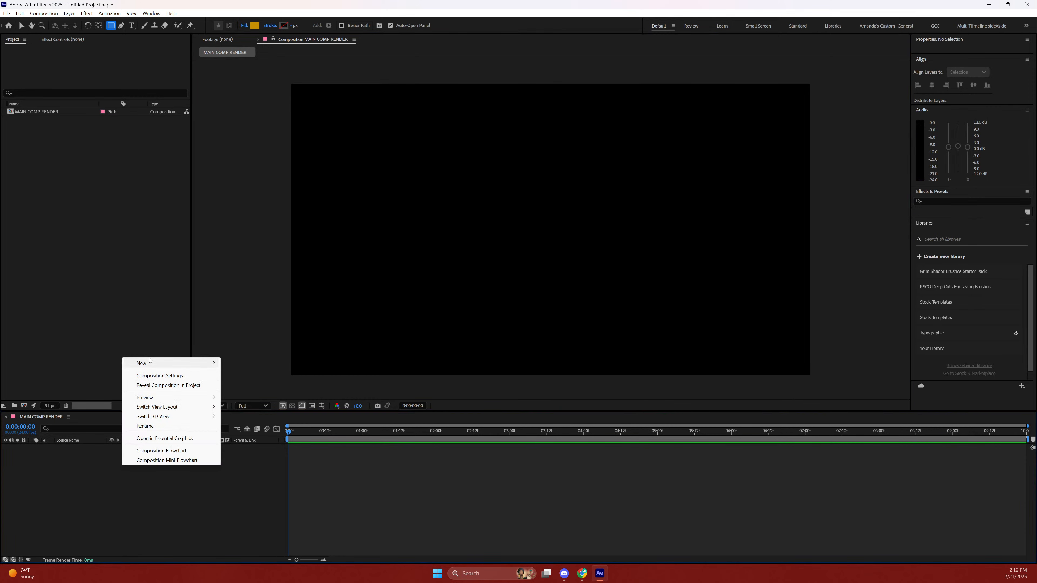
{"action": "mouse_move", "coordinate": [150, 365]}
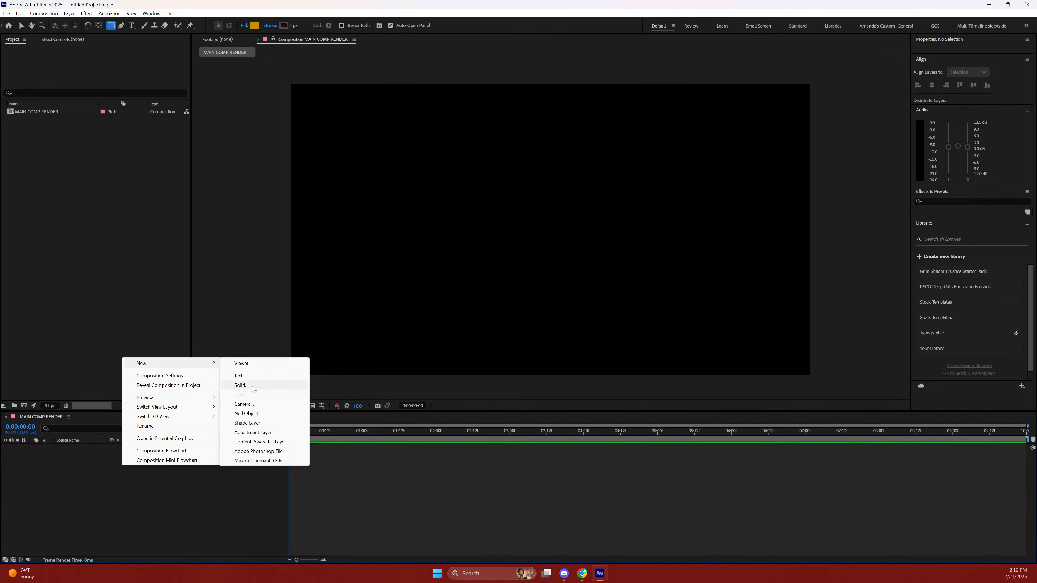
{"action": "left_click", "coordinate": [241, 385]}
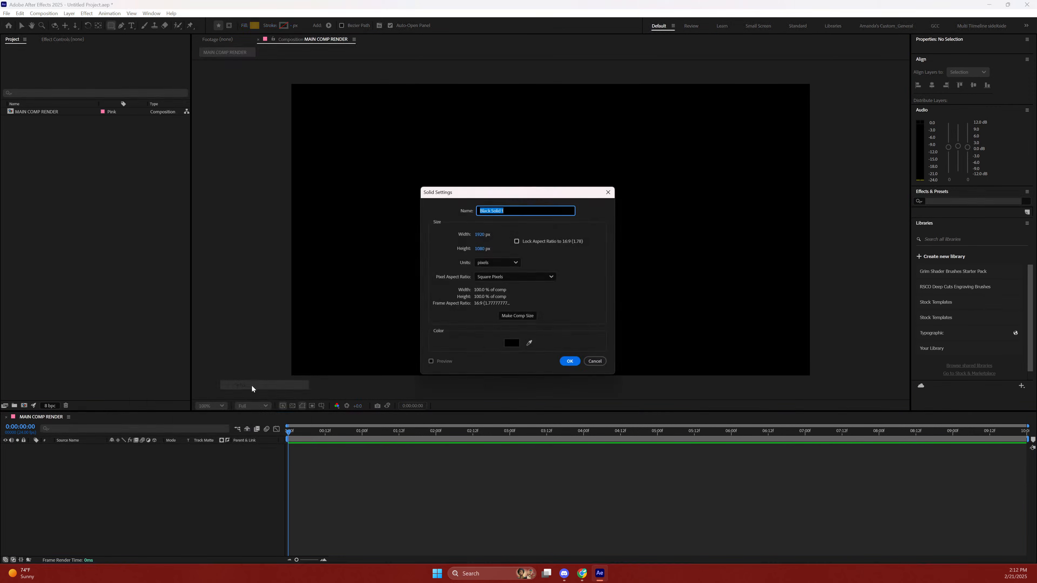
{"action": "left_click", "coordinate": [511, 346]}
{"action": "key", "text": "BackSpace"}
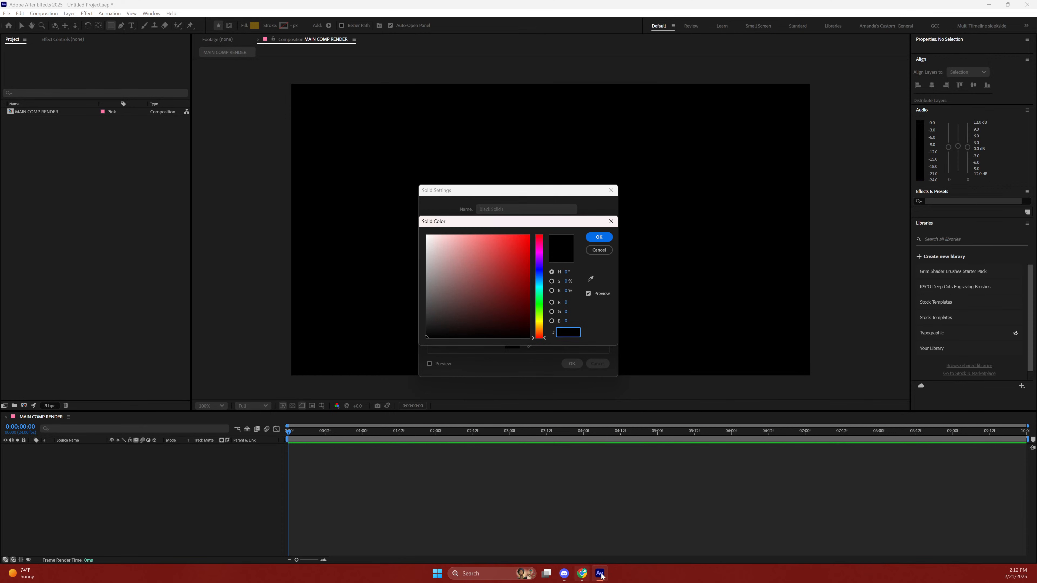
{"action": "left_click", "coordinate": [581, 574]}
{"action": "left_click_drag", "start_coordinate": [507, 464], "coordinate": [456, 462]}
{"action": "key", "text": "ctrl+c"}
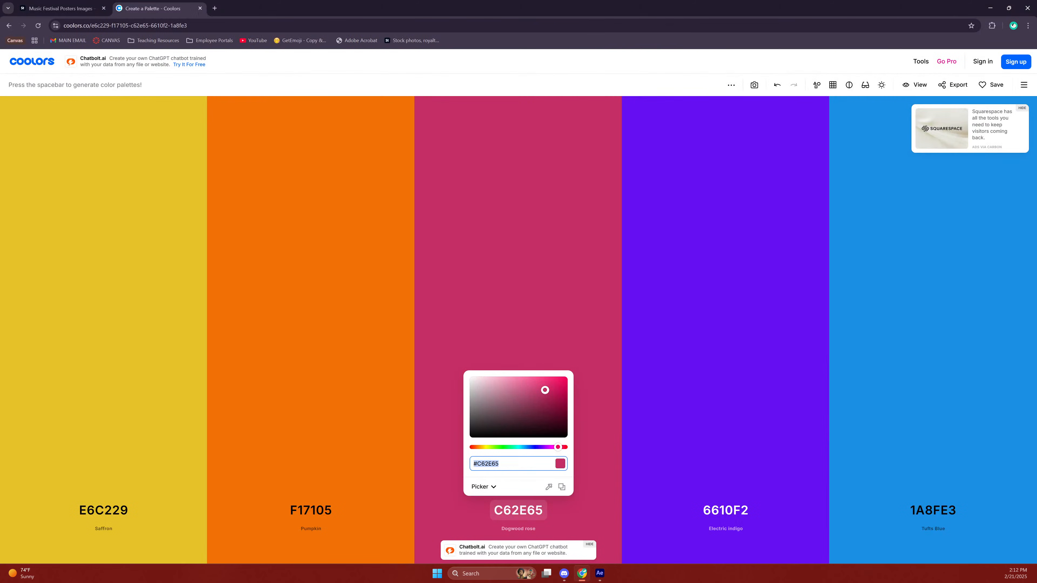
Create the solid in After Effects with the copied color C62E65, and delete its layer from the composition.
{"action": "left_click", "coordinate": [599, 573]}
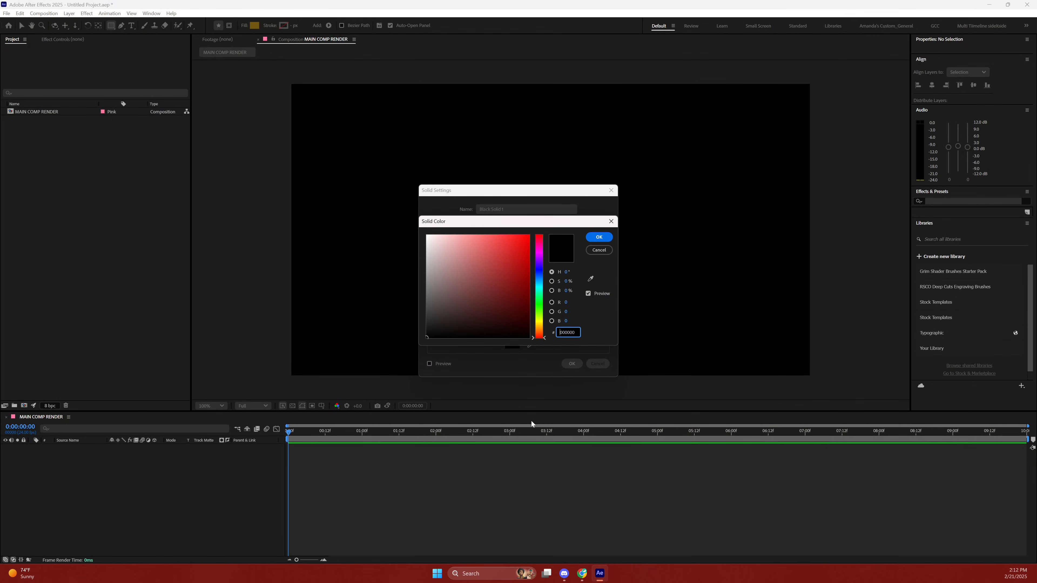
{"action": "key", "text": "ctrl+v"}
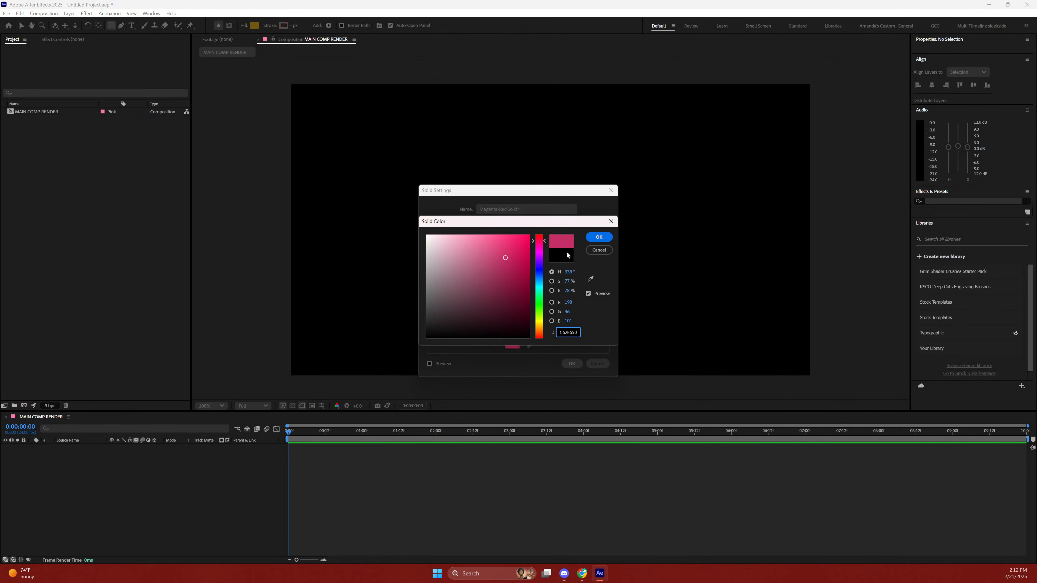
{"action": "left_click", "coordinate": [599, 237]}
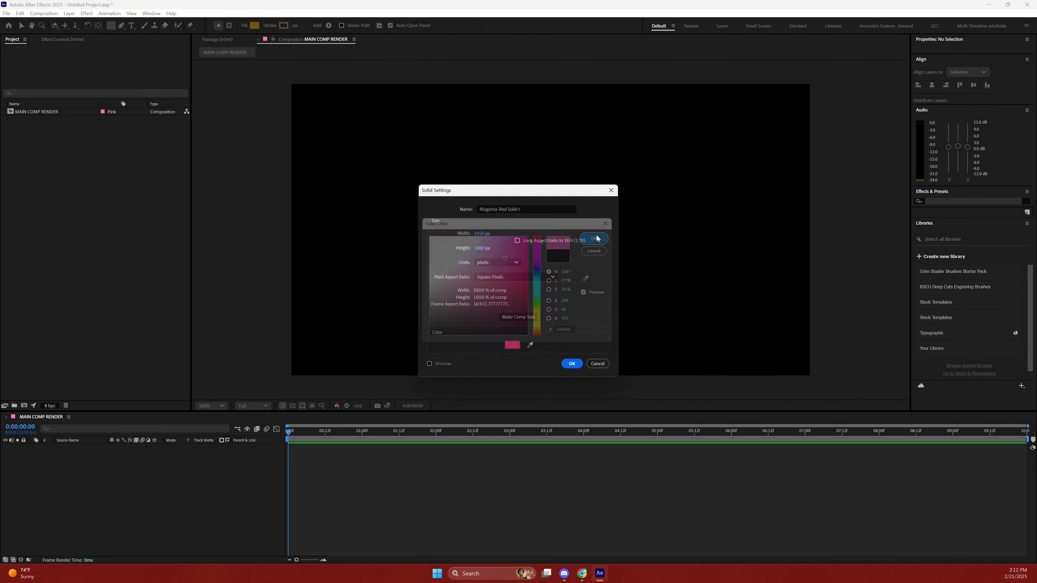
{"action": "left_click", "coordinate": [572, 363]}
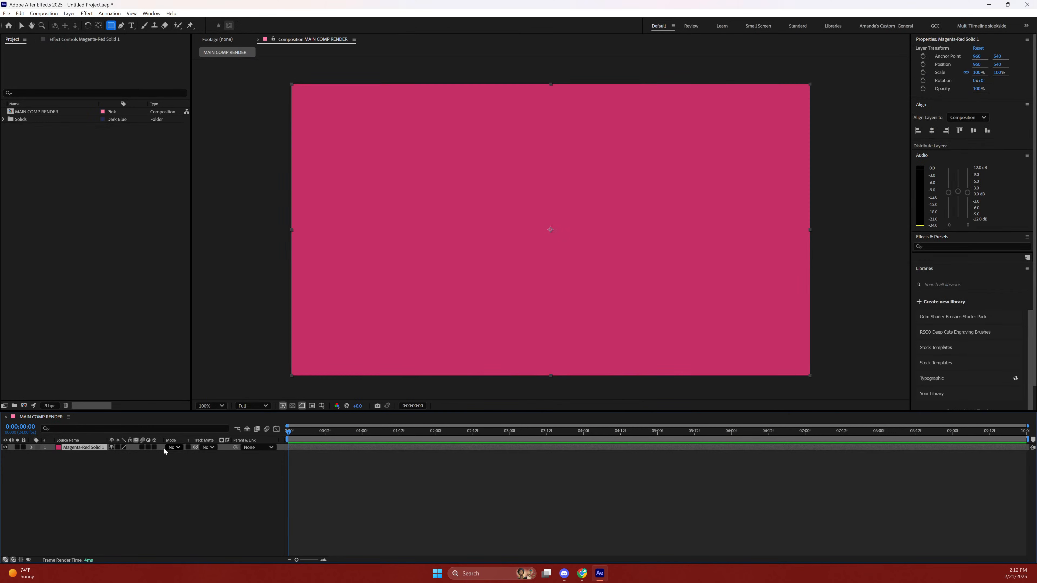
{"action": "key", "text": "Delete"}
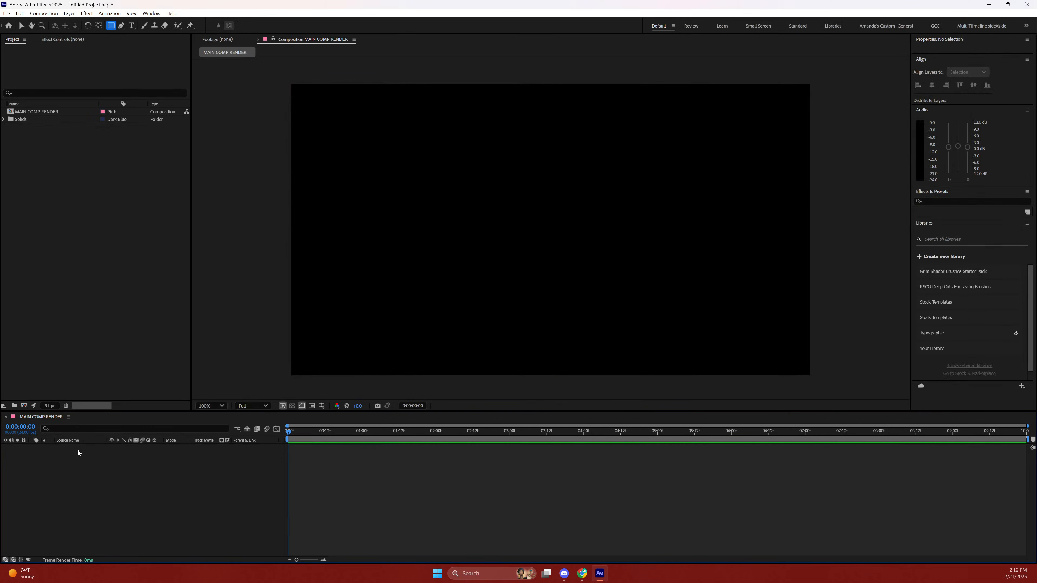
Return to the Coolors palette, open its export formats, and dismiss the Illustrator window.
{"action": "left_click", "coordinate": [581, 574]}
{"action": "left_click", "coordinate": [787, 190]}
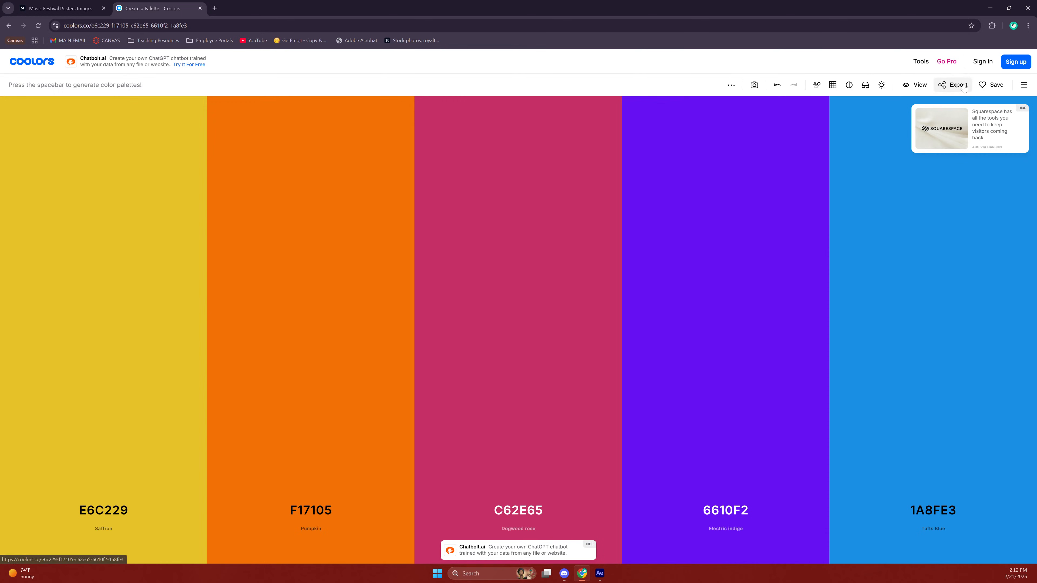
{"action": "left_click", "coordinate": [953, 85]}
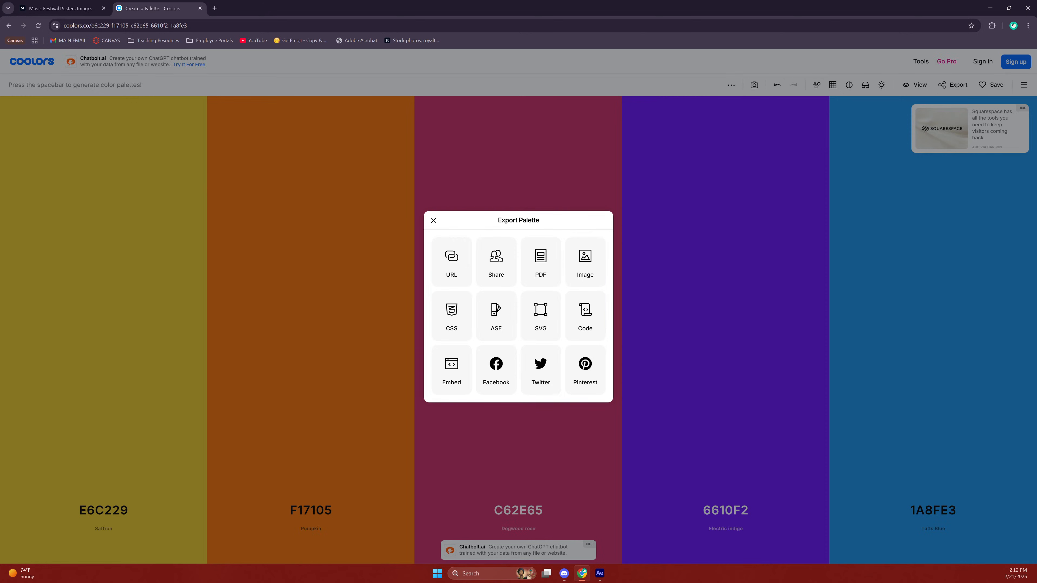
{"action": "left_click_drag", "start_coordinate": [0, 12], "coordinate": [475, 4]}
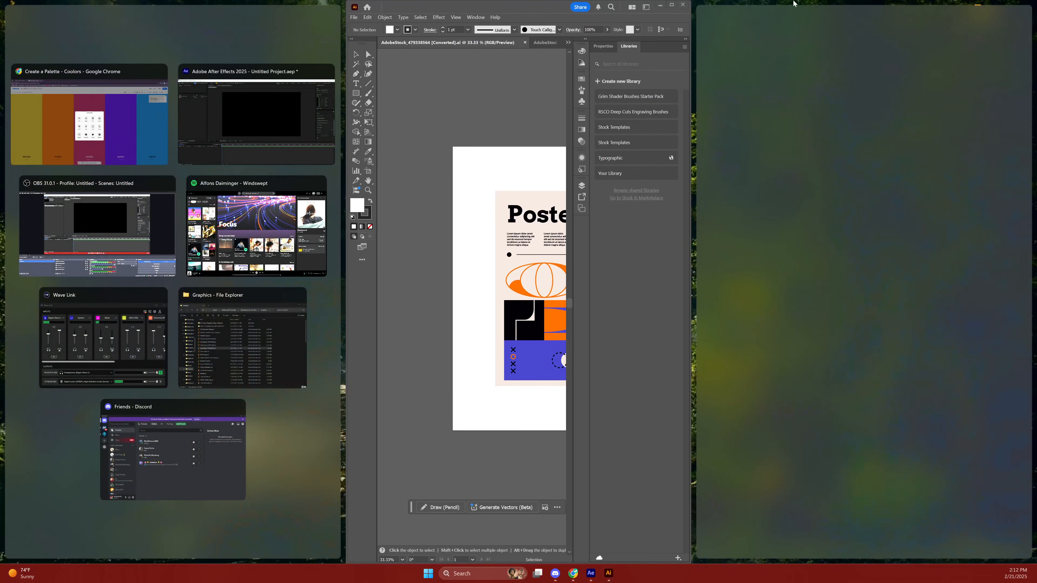
{"action": "left_click", "coordinate": [680, 4]}
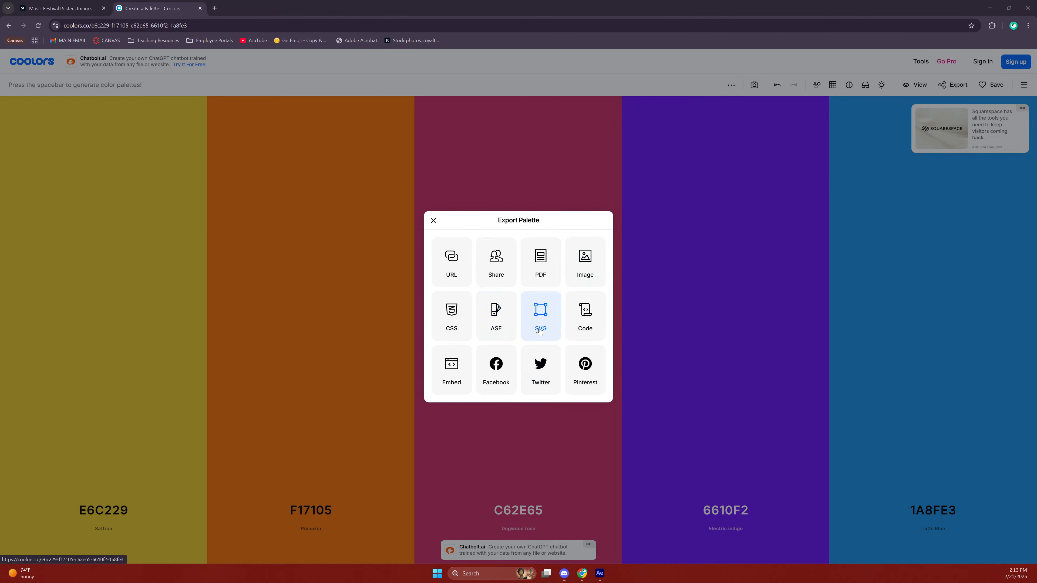
Set up an image export of the palette with the title Summer Blast and the HEX color space.
{"action": "left_click", "coordinate": [580, 264]}
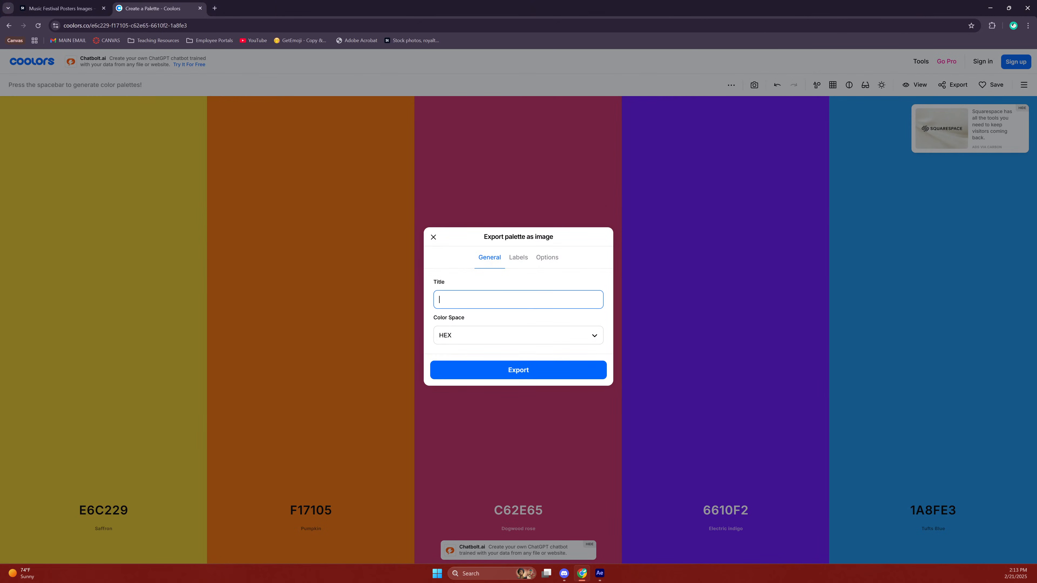
{"action": "type", "text": "Summer Blast"}
{"action": "left_click", "coordinate": [456, 335]}
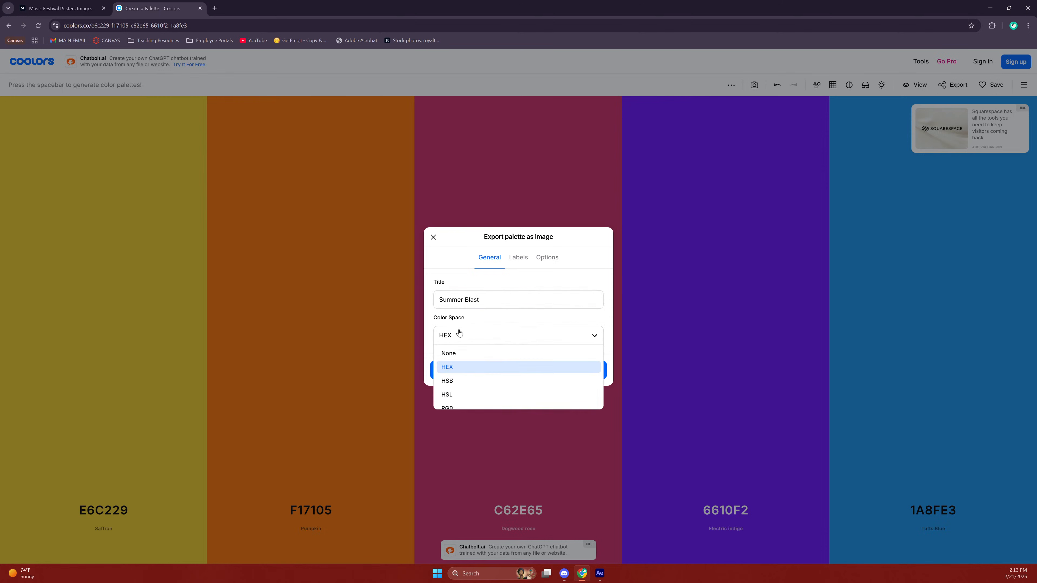
{"action": "scroll", "coordinate": [454, 383], "scroll_direction": "down", "scroll_amount": 3}
{"action": "scroll", "coordinate": [454, 383], "scroll_direction": "up", "scroll_amount": 3}
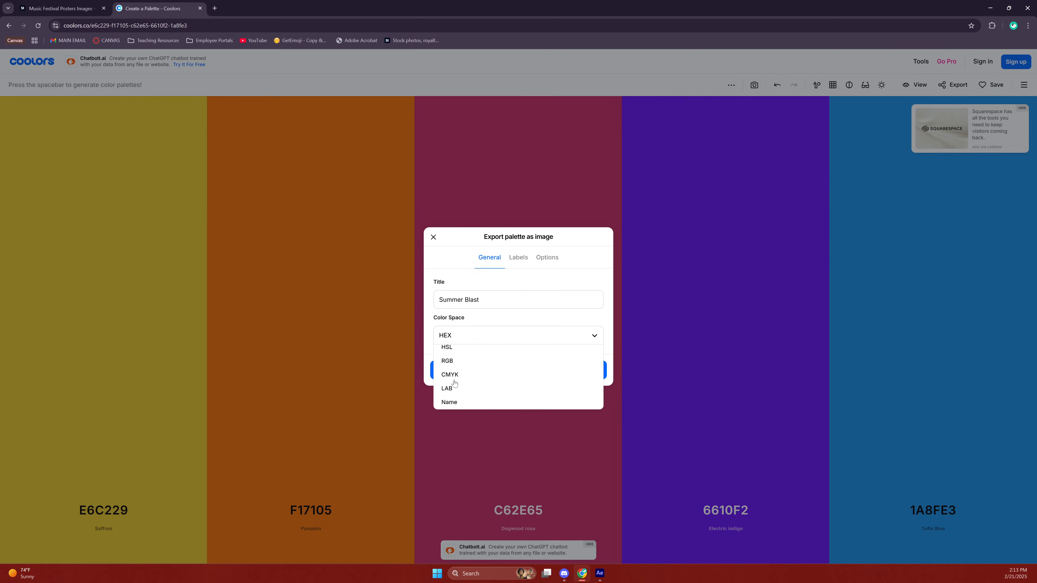
{"action": "scroll", "coordinate": [454, 383], "scroll_direction": "down", "scroll_amount": 2}
{"action": "scroll", "coordinate": [454, 383], "scroll_direction": "up", "scroll_amount": 3}
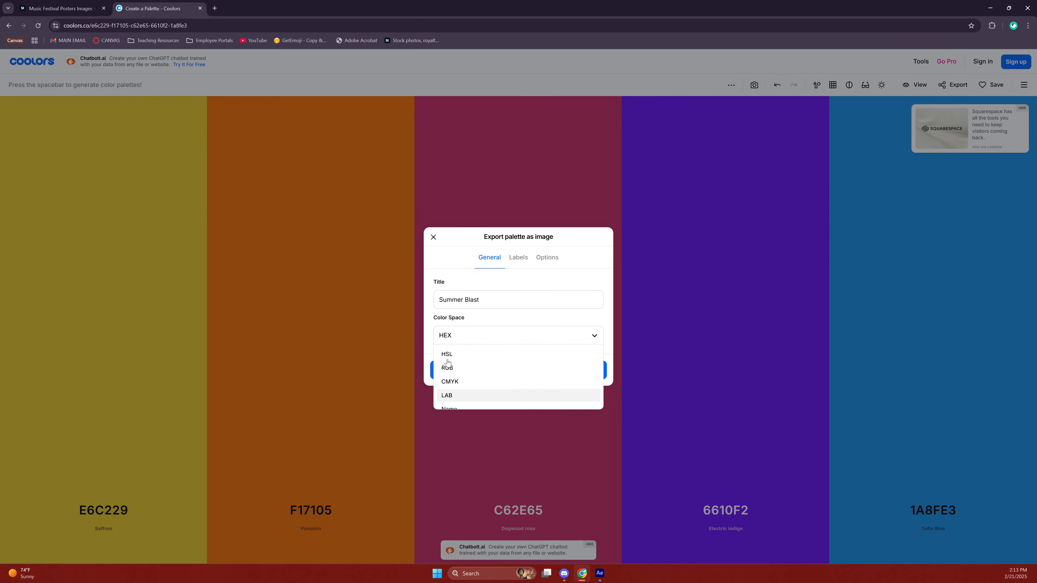
{"action": "left_click", "coordinate": [448, 369]}
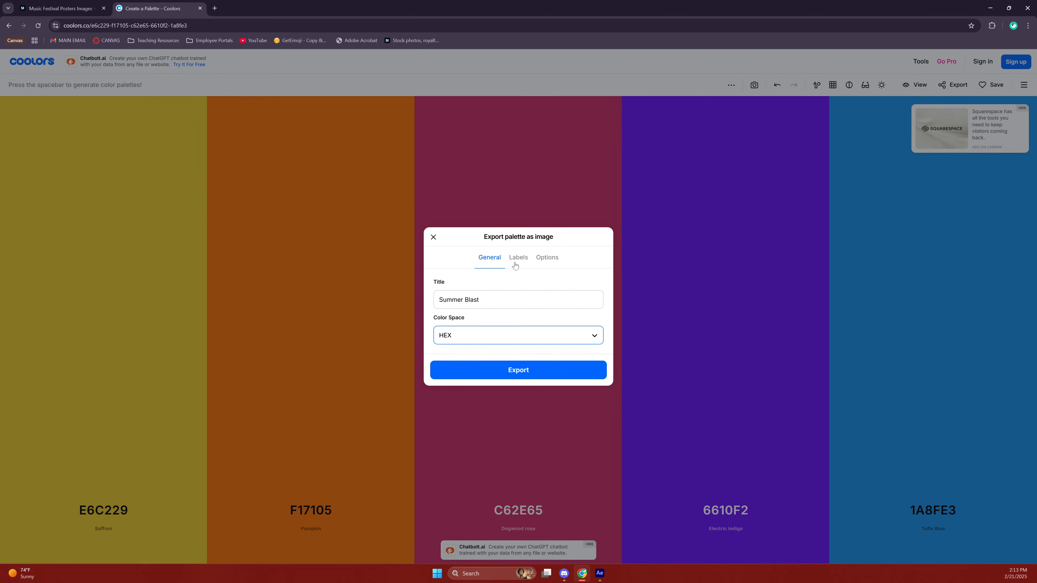
Try labeling the palette colors, dismiss the Pro offers, and check the image export's extra options.
{"action": "left_click", "coordinate": [519, 257]}
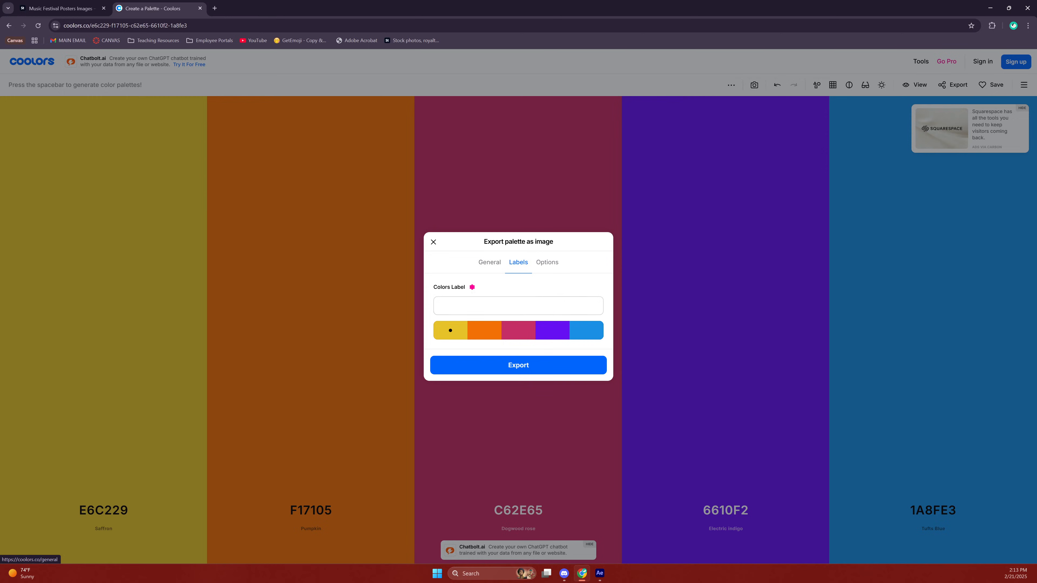
{"action": "left_click", "coordinate": [475, 332]}
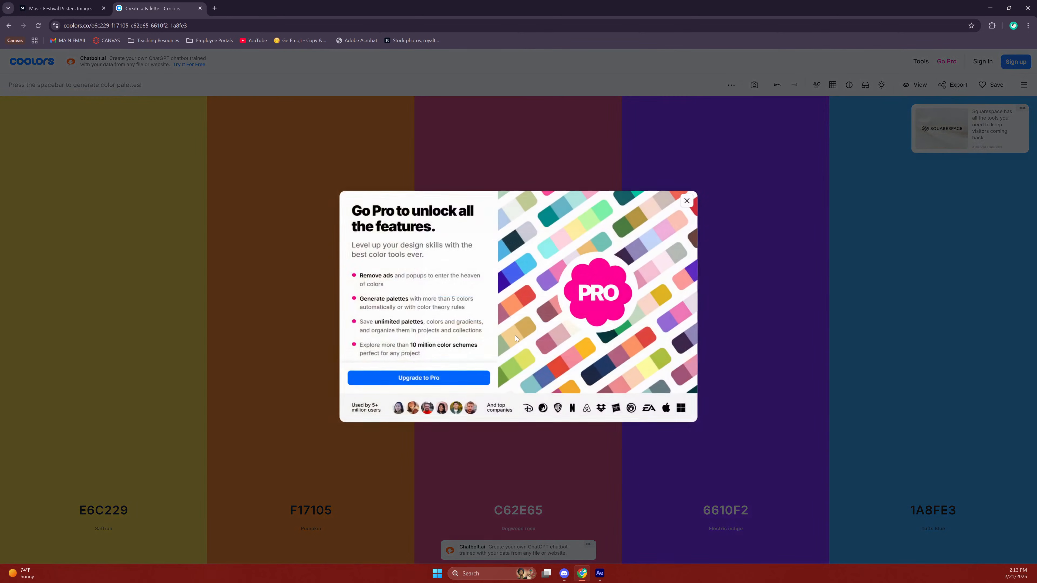
{"action": "left_click", "coordinate": [687, 201]}
{"action": "left_click", "coordinate": [448, 327]}
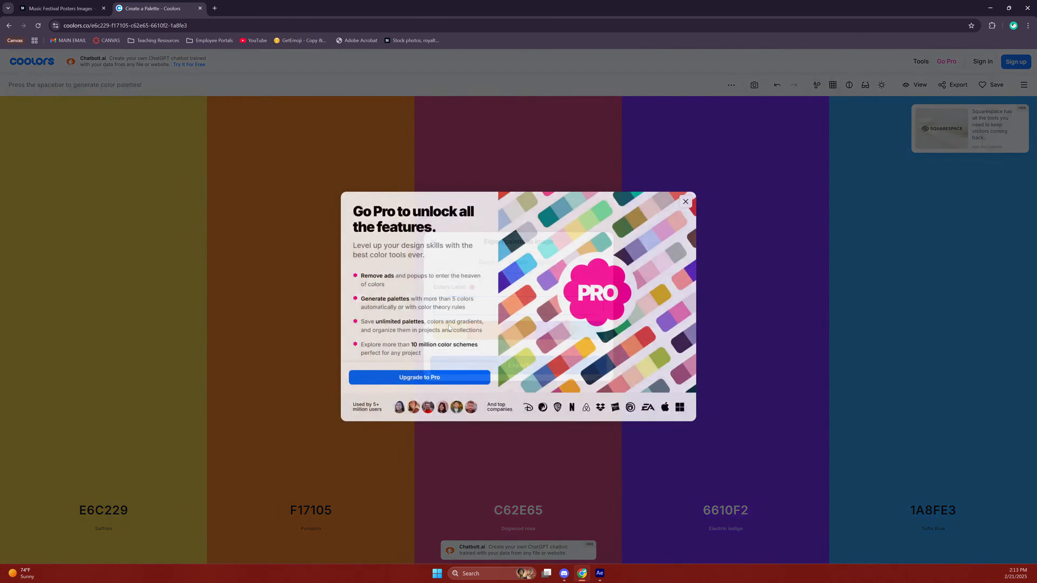
{"action": "left_click", "coordinate": [686, 200]}
{"action": "left_click", "coordinate": [486, 261]}
{"action": "left_click", "coordinate": [547, 257]}
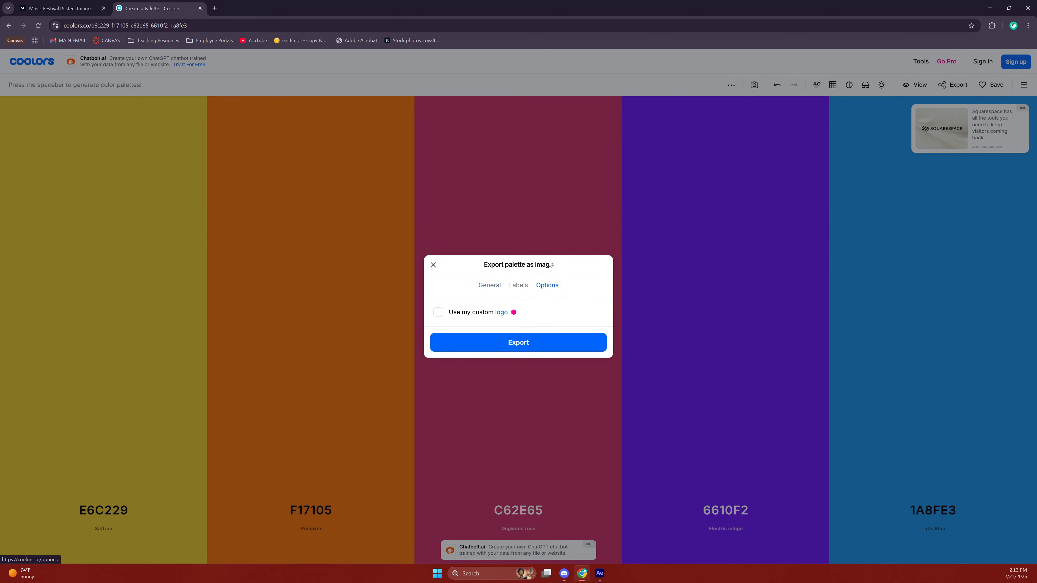
{"action": "left_click", "coordinate": [484, 286]}
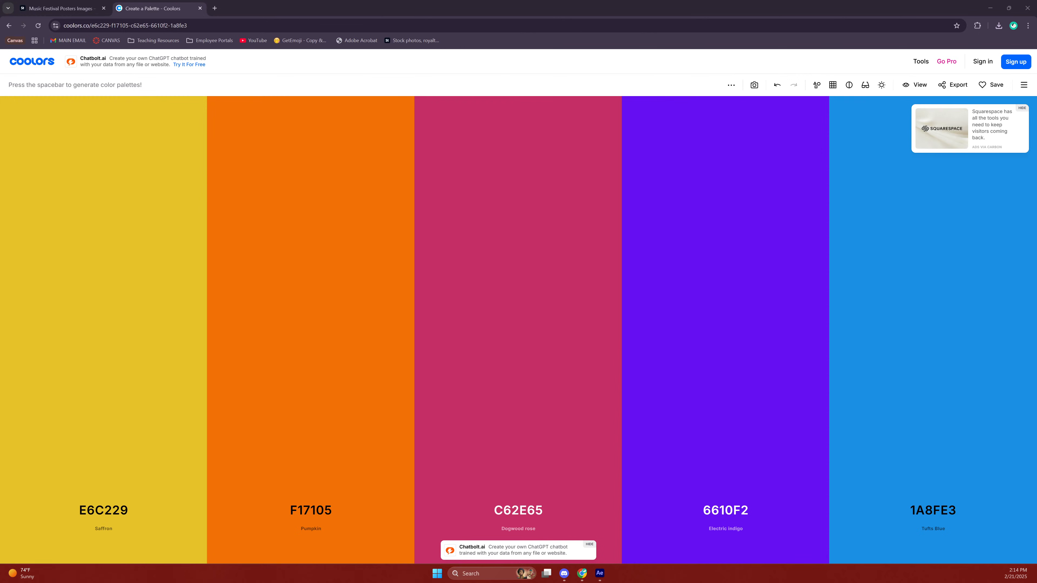
Open File Explorer beside the palette and delete 00_TEMPLATE FOLDER RENAME from the Spring 2025_AVC 184 folder.
{"action": "key", "text": "super+e"}
{"action": "left_click_drag", "start_coordinate": [536, 51], "coordinate": [333, 112]}
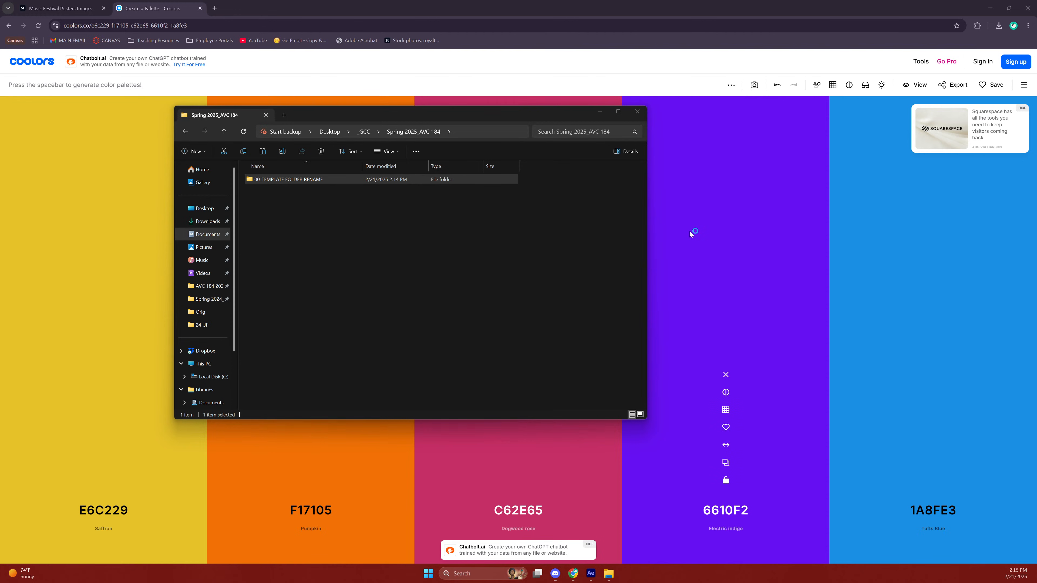
{"action": "left_click", "coordinate": [286, 179]}
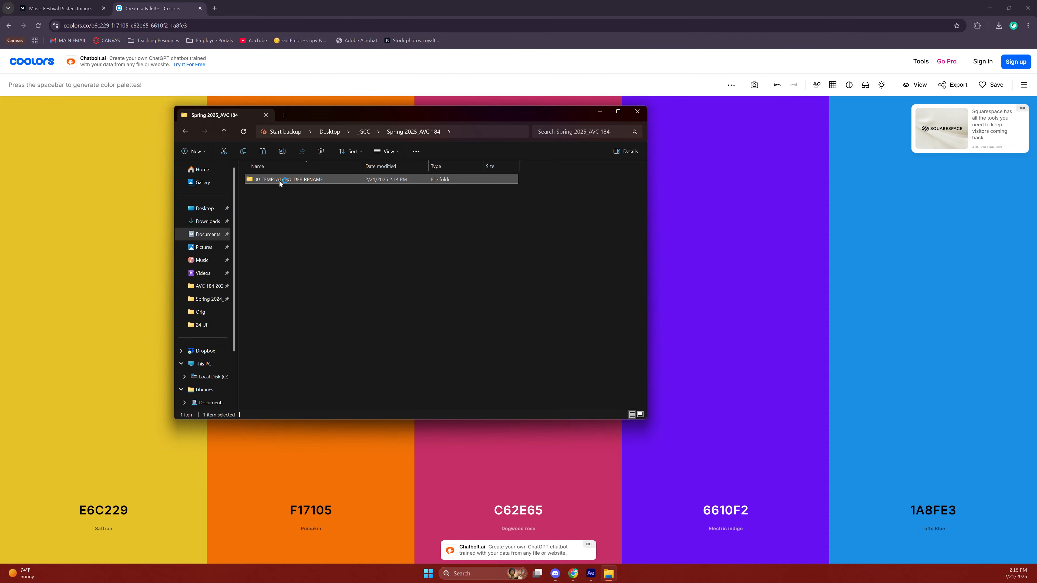
{"action": "key", "text": "Delete"}
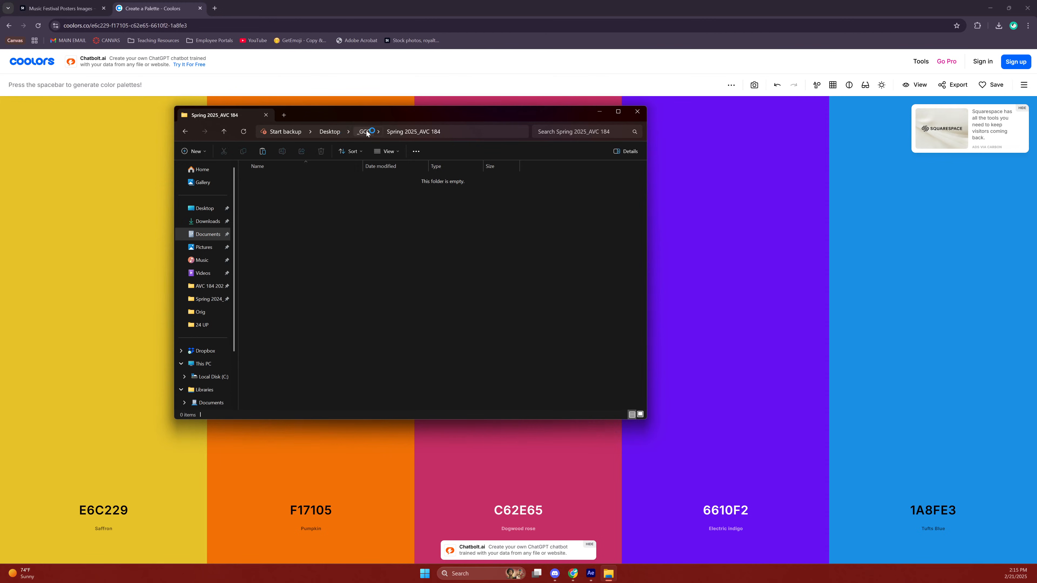
Reopen Spring 2025_AVC 184 from the _GCC folder and paste the 00_TEMPLATE FOLDER RENAME folder into it.
{"action": "left_click", "coordinate": [364, 131]}
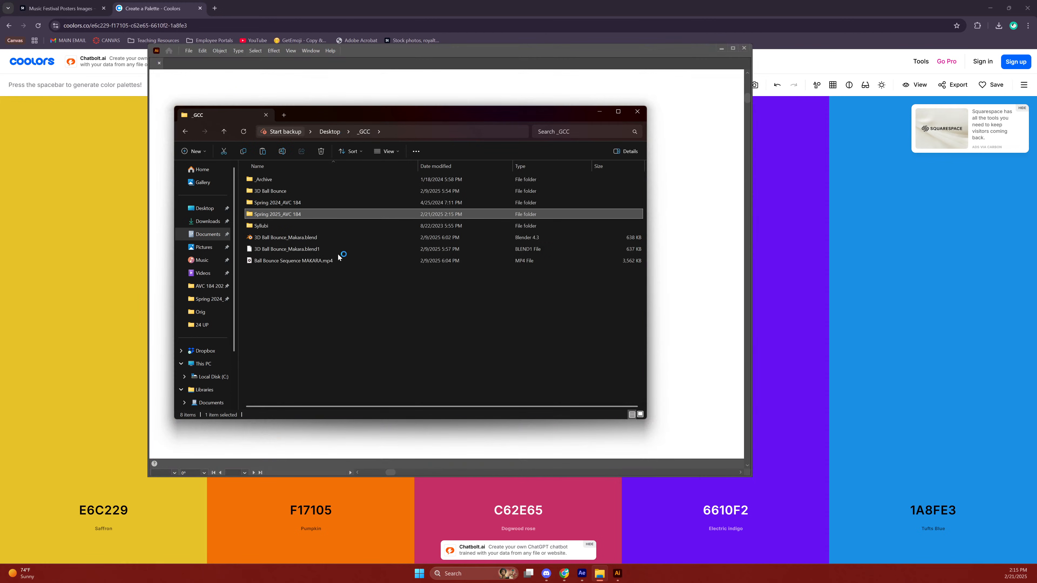
{"action": "double_click", "coordinate": [249, 214]}
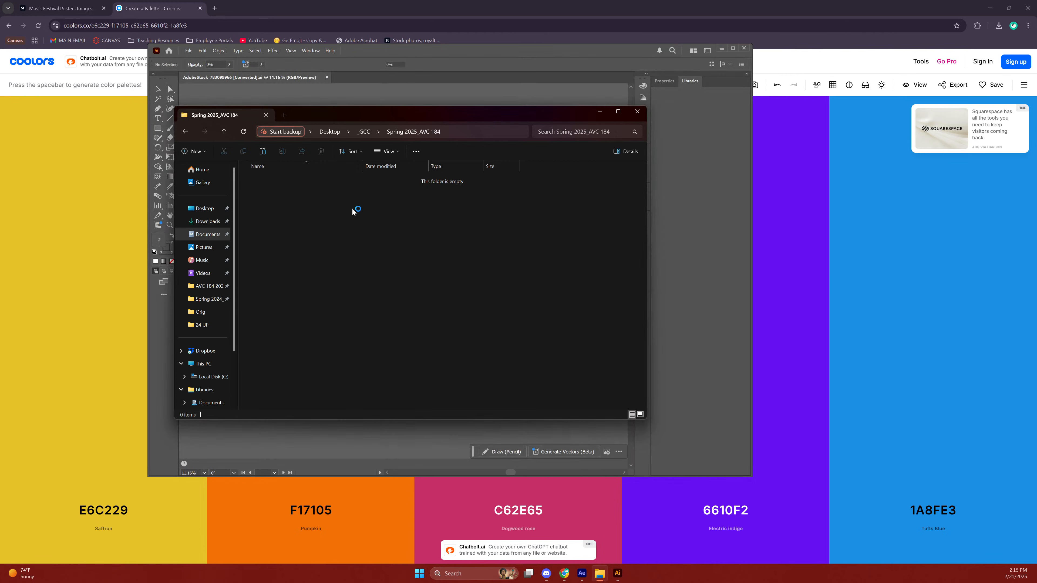
{"action": "key", "text": "ctrl+v"}
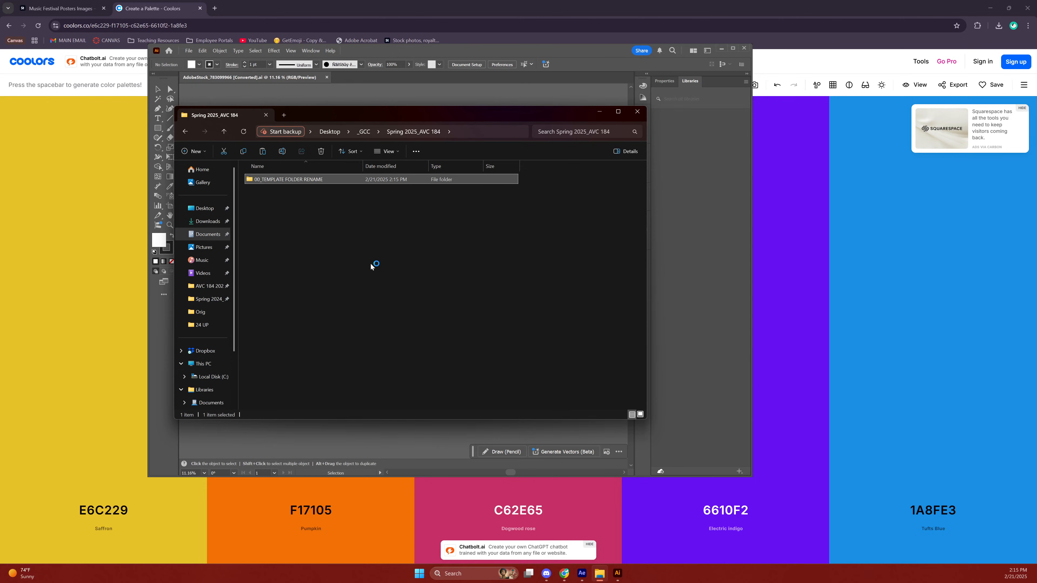
Delete the pasted template folder, undo the deletion, and paste a duplicate of it in the same folder.
{"action": "key", "text": "Delete"}
{"action": "key", "text": "ctrl+z"}
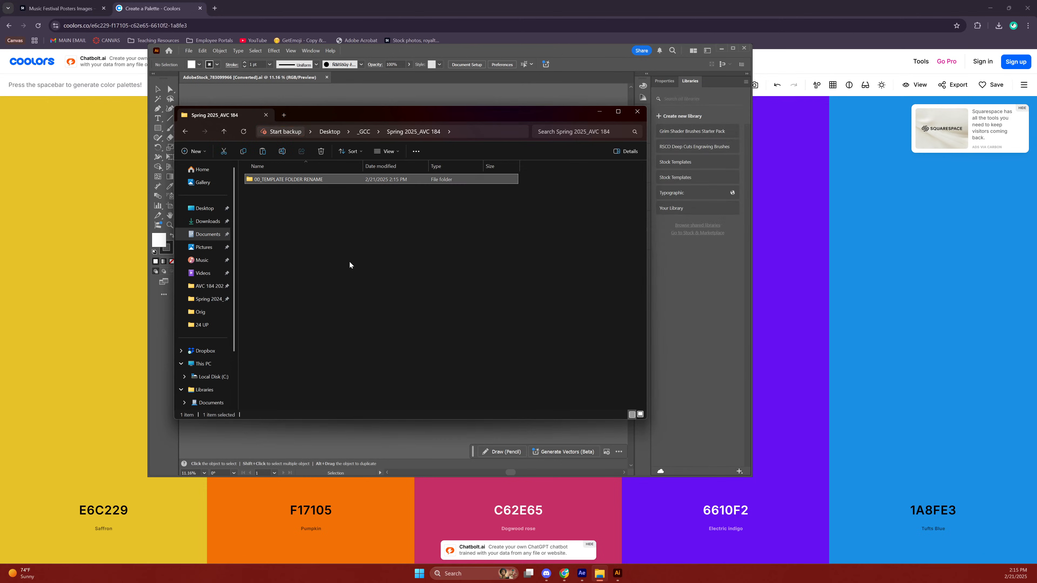
{"action": "key", "text": "ctrl+v"}
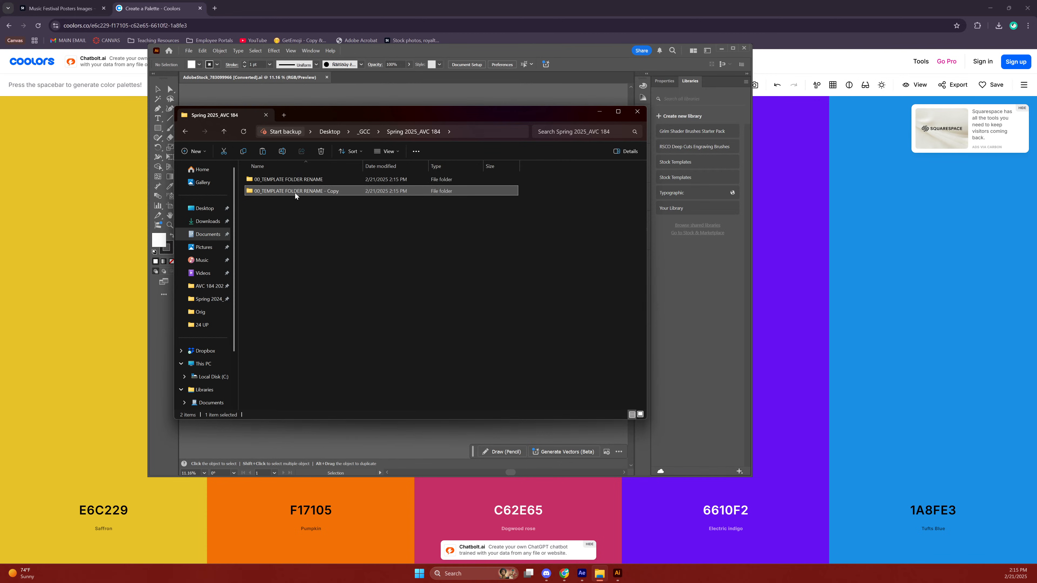
Rename the copied template folder in Spring 2025_AVC 184 as 03_Fun with shapes_Poster.
{"action": "left_click", "coordinate": [296, 194]}
{"action": "left_click_drag", "start_coordinate": [341, 191], "coordinate": [254, 190]}
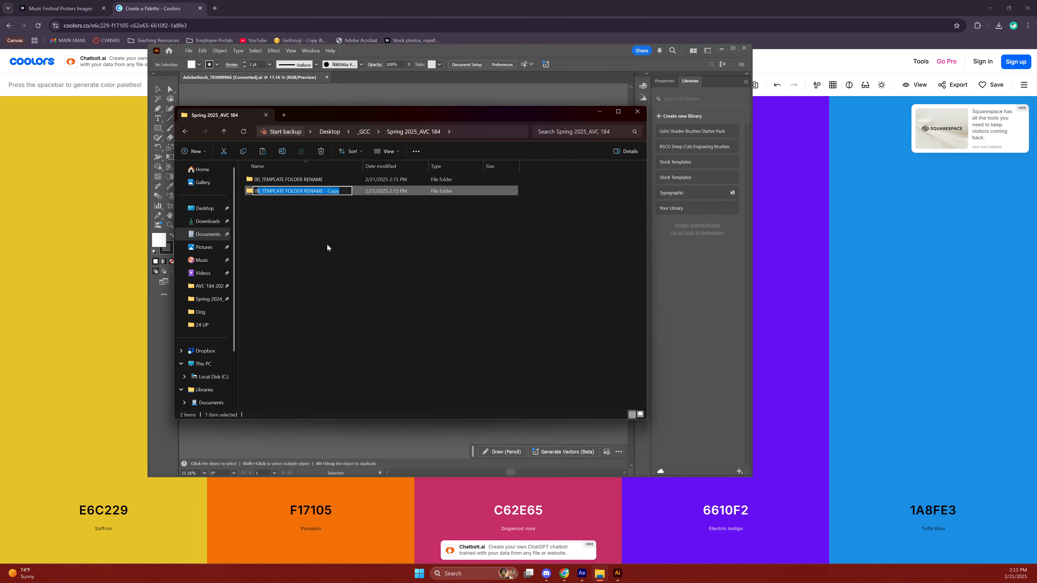
{"action": "type", "text": "03_"}
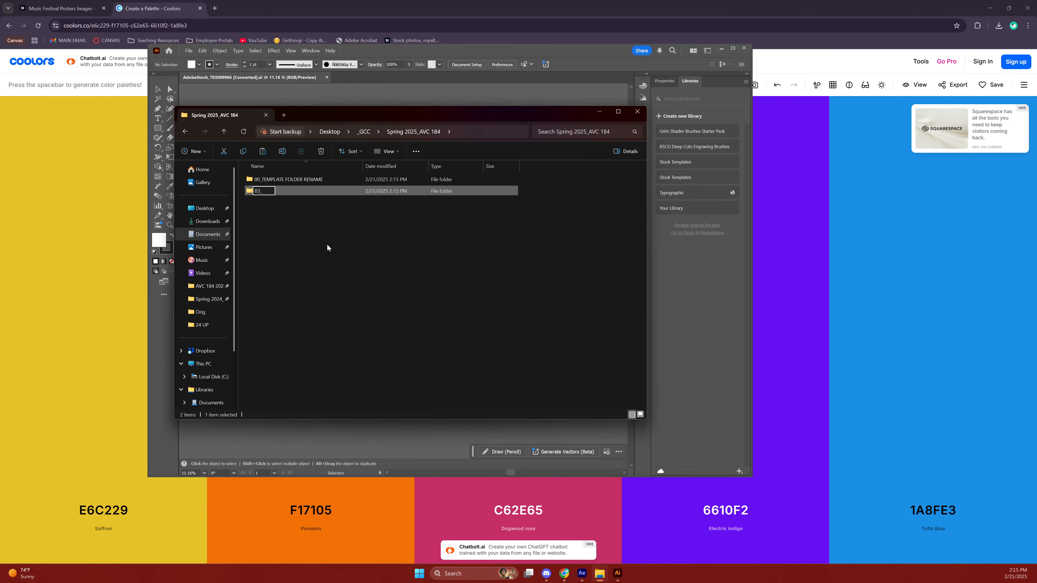
{"action": "type", "text": "Fun with shapes_Poster"}
{"action": "left_click", "coordinate": [327, 248]}
Place the Summer Blast.png palette in the IMAGES folder under 02_ASSETS of 03_Fun with shapes_Poster, and return to the project folder.
{"action": "double_click", "coordinate": [269, 190]}
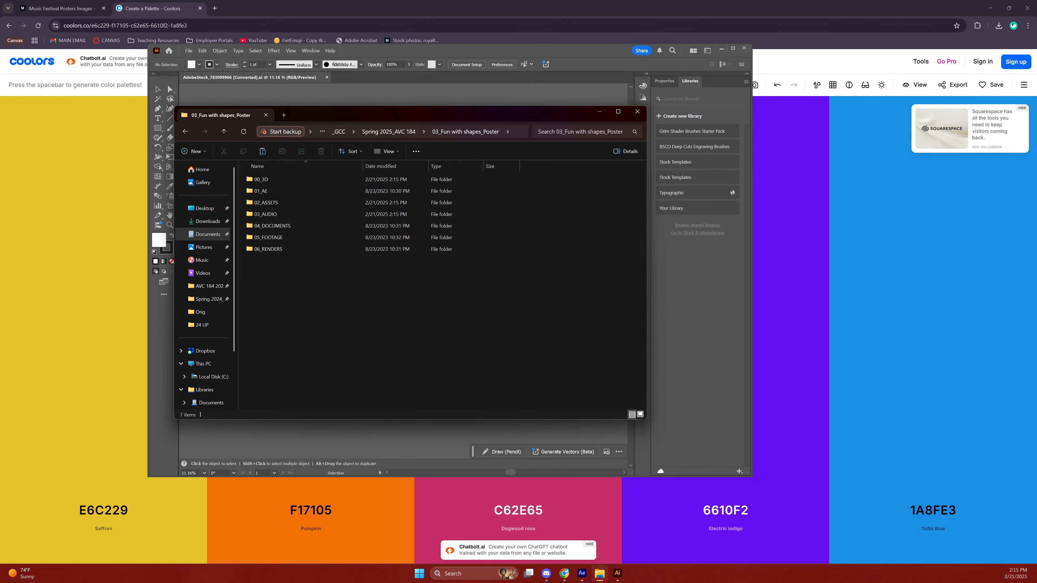
{"action": "double_click", "coordinate": [266, 203]}
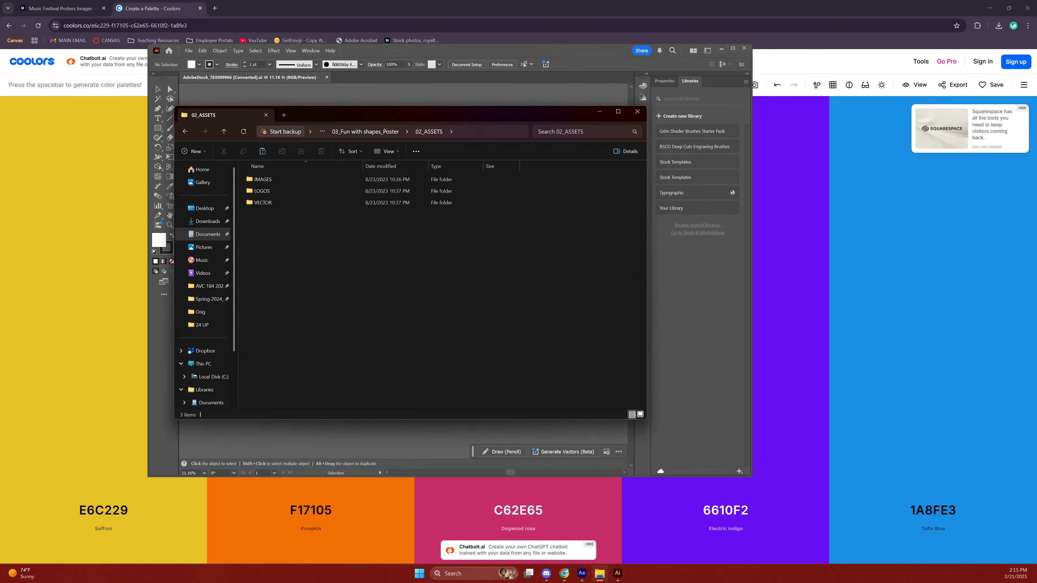
{"action": "left_click_drag", "start_coordinate": [597, 164], "coordinate": [262, 182]}
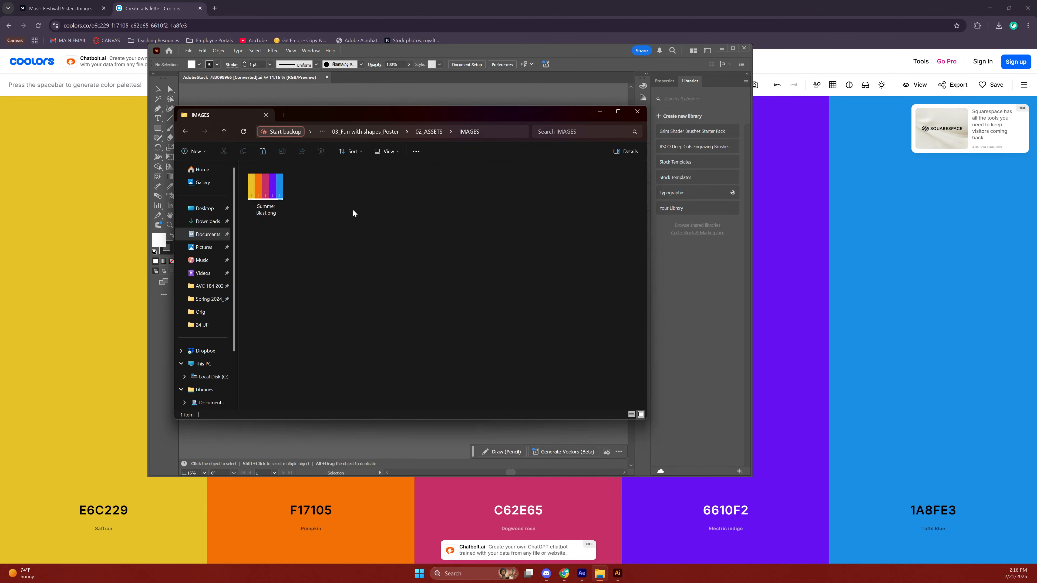
{"action": "left_click", "coordinate": [360, 132]}
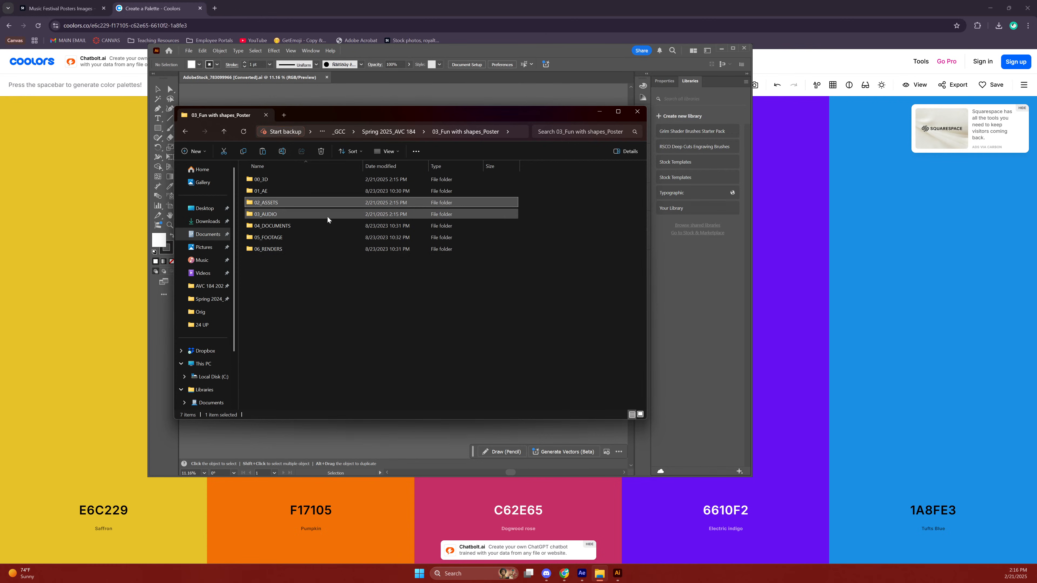
Move the File Explorer and Illustrator windows off this screen and bring the 03_Fun with shapes_Poster folder window back.
{"action": "left_click_drag", "start_coordinate": [373, 113], "coordinate": [0, 91]}
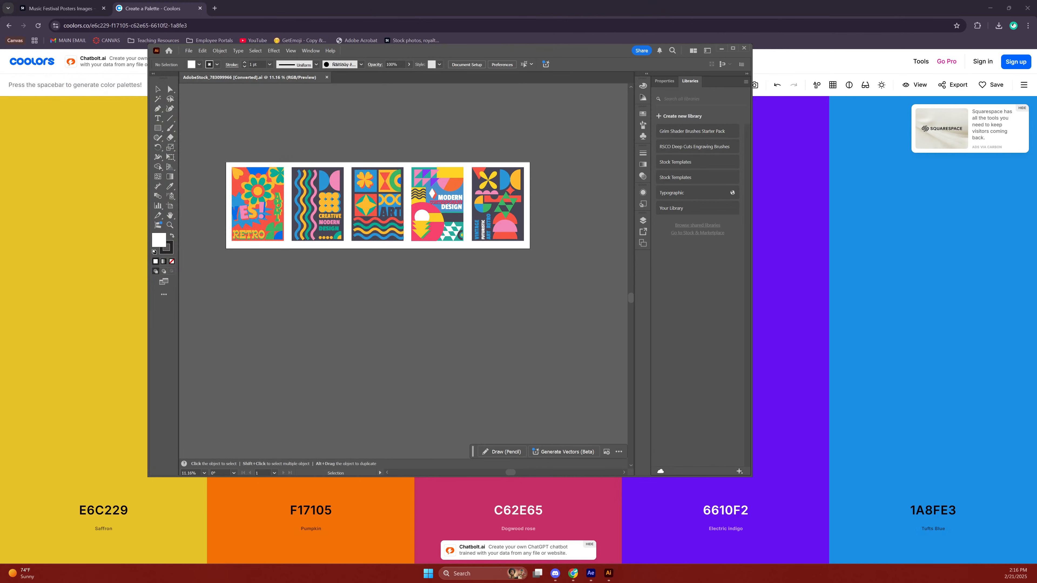
{"action": "left_click_drag", "start_coordinate": [488, 56], "coordinate": [0, 87]}
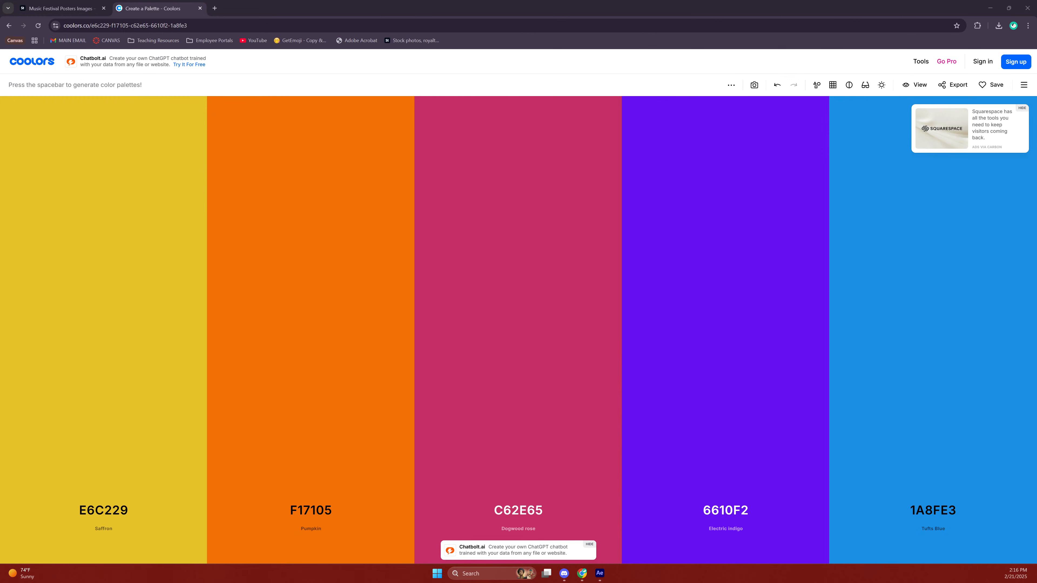
{"action": "key", "text": "super+e"}
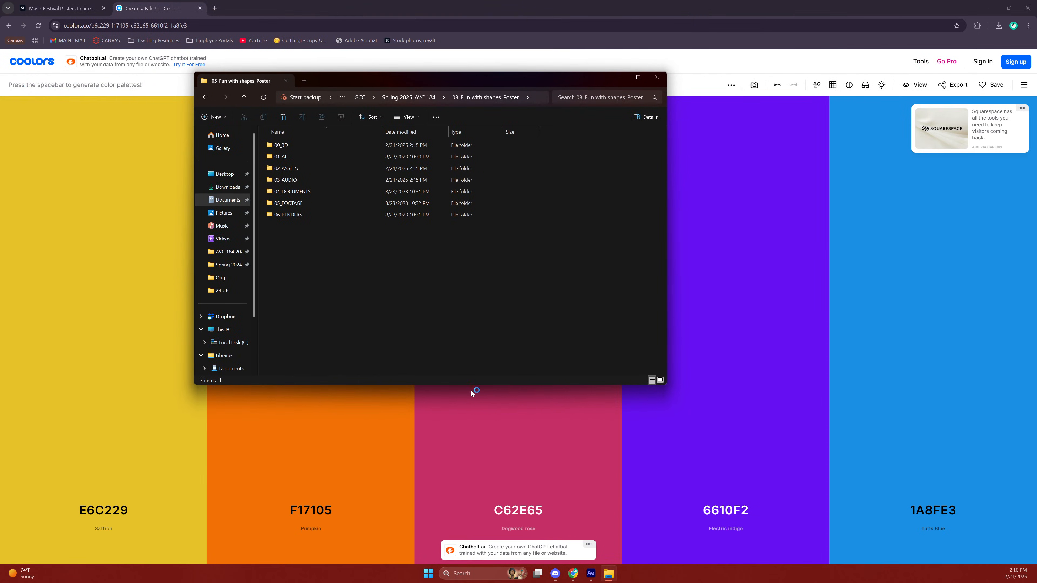
Switch to After Effects and start saving the project under a new name, browsing to Spring 2025_AVC 184 > 03_Fun with shapes_Poster.
{"action": "left_click", "coordinate": [591, 574]}
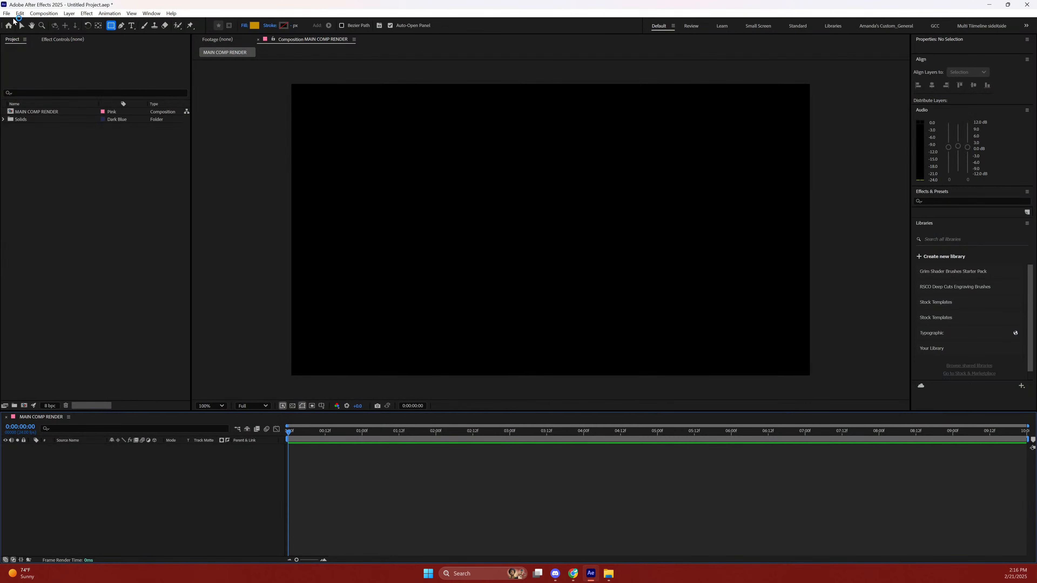
{"action": "left_click", "coordinate": [7, 14]}
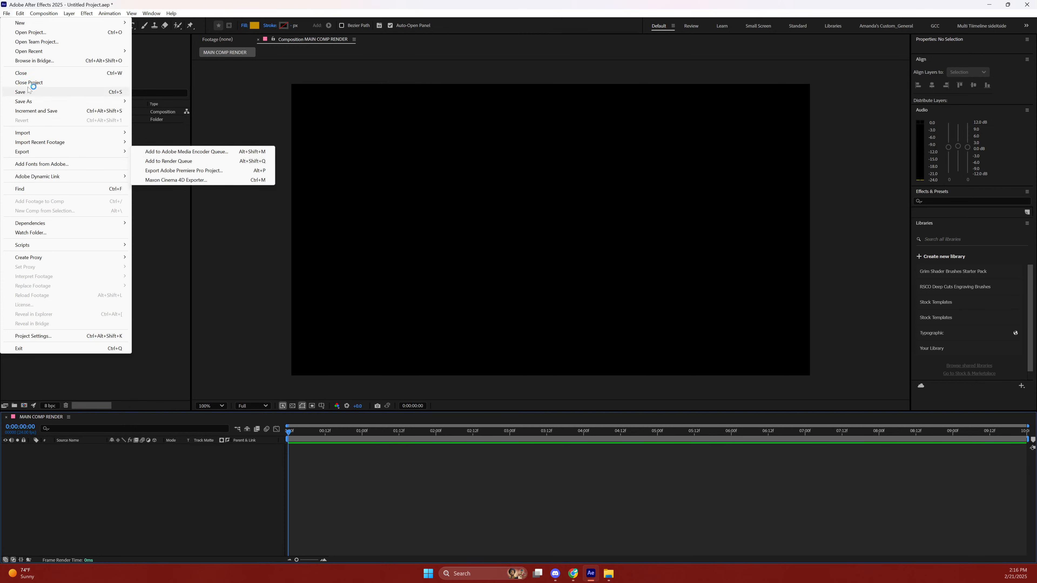
{"action": "mouse_move", "coordinate": [29, 104]}
{"action": "left_click", "coordinate": [165, 104]}
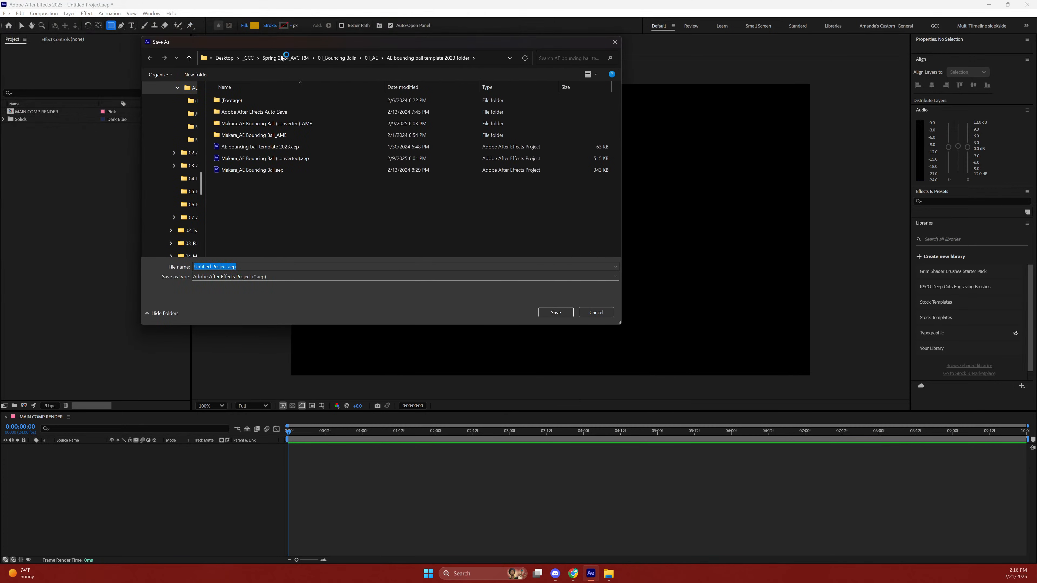
{"action": "left_click", "coordinate": [249, 57]}
{"action": "left_click", "coordinate": [362, 117]}
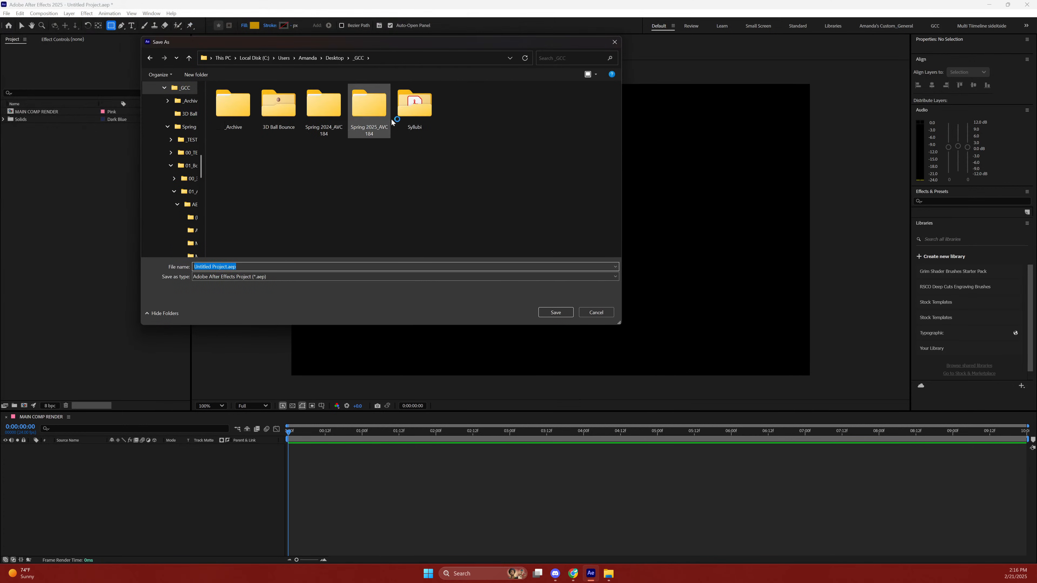
{"action": "double_click", "coordinate": [357, 115]}
{"action": "double_click", "coordinate": [242, 114]}
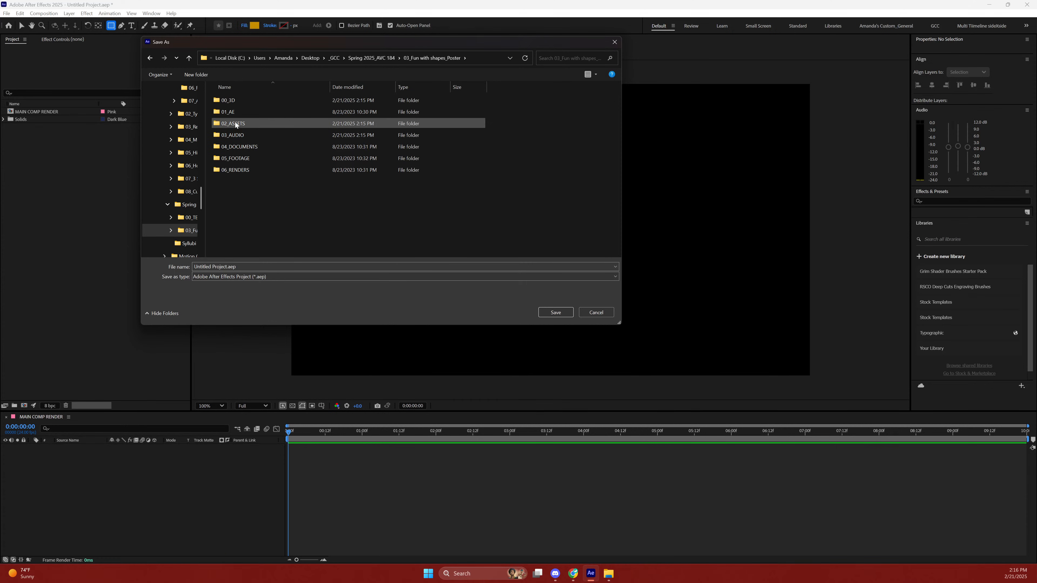
Save the project in the 01_AE folder, named with the author's surname followed by "_Fun with shapes poster".
{"action": "left_click", "coordinate": [234, 112]}
{"action": "double_click", "coordinate": [234, 113]}
{"action": "left_click", "coordinate": [242, 267]}
{"action": "type", "text": "Makara"}
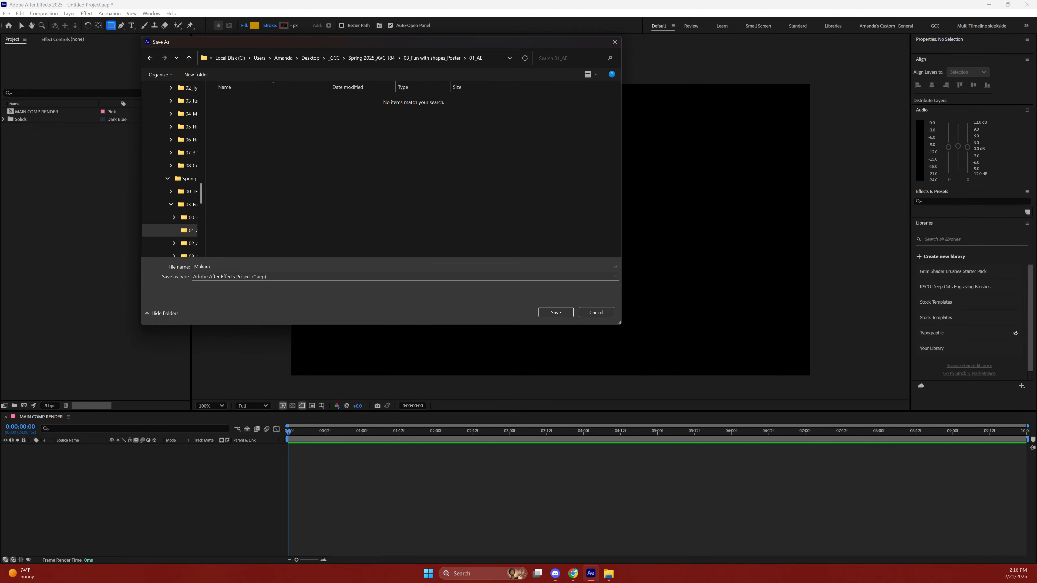
{"action": "type", "text": "_Fun with shapo"}
{"action": "type", "text": "s poster"}
{"action": "left_click", "coordinate": [563, 315]}
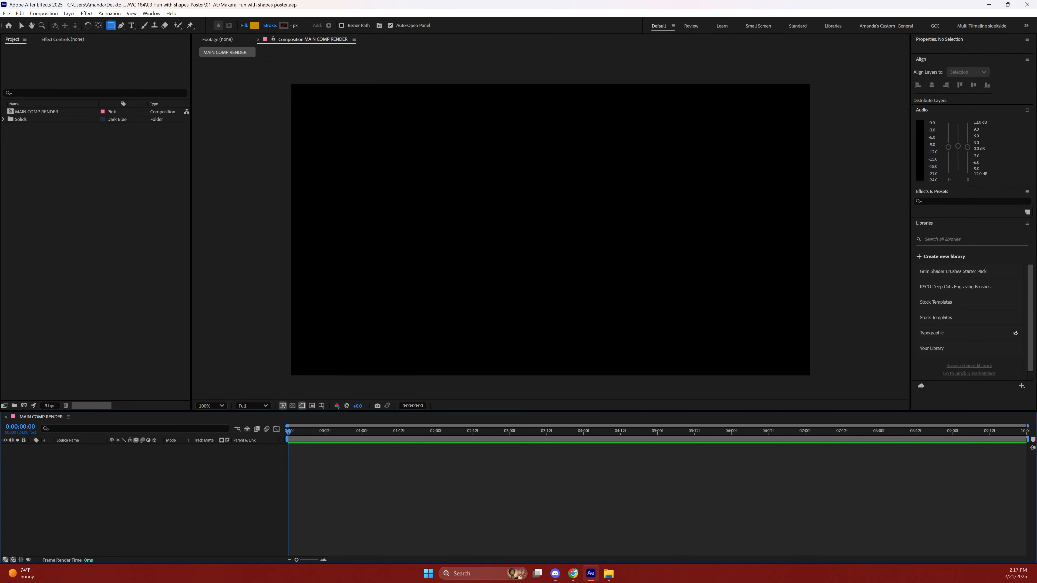
{"action": "key", "text": "super+d"}
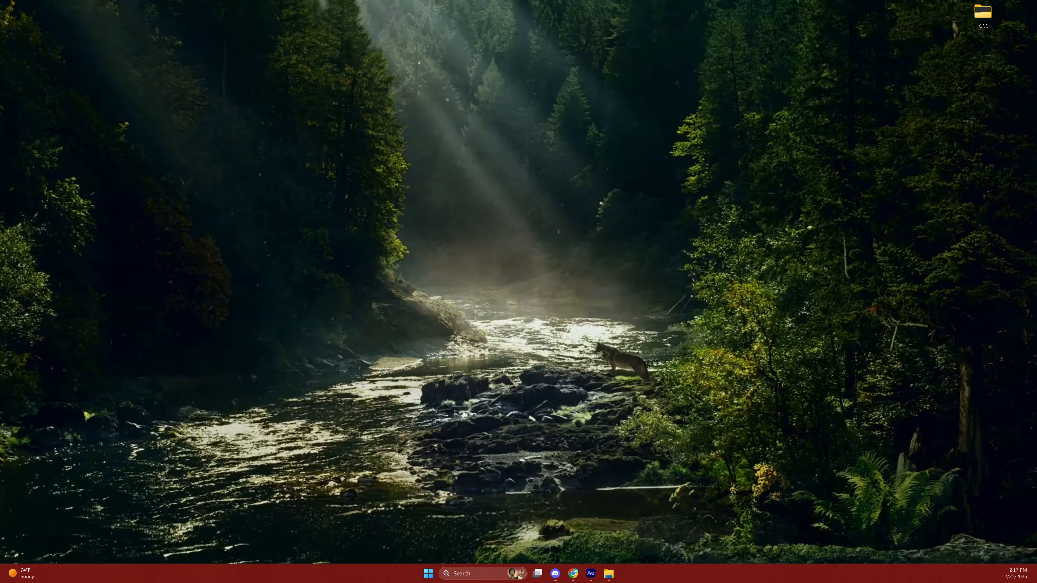
{"action": "key", "text": "alt+Tab"}
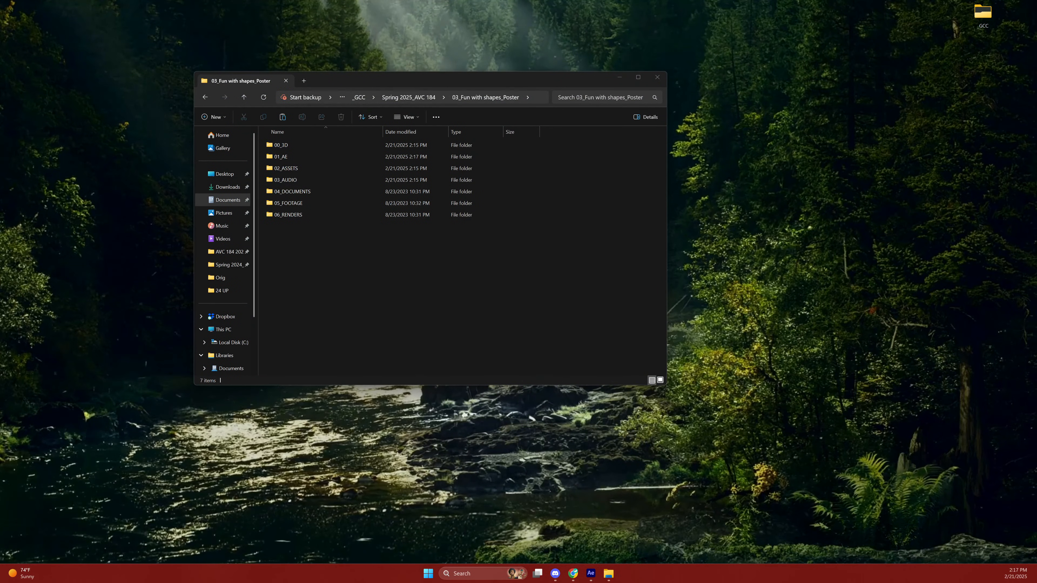
{"action": "key", "text": "super+d"}
{"action": "key", "text": "alt+Tab"}
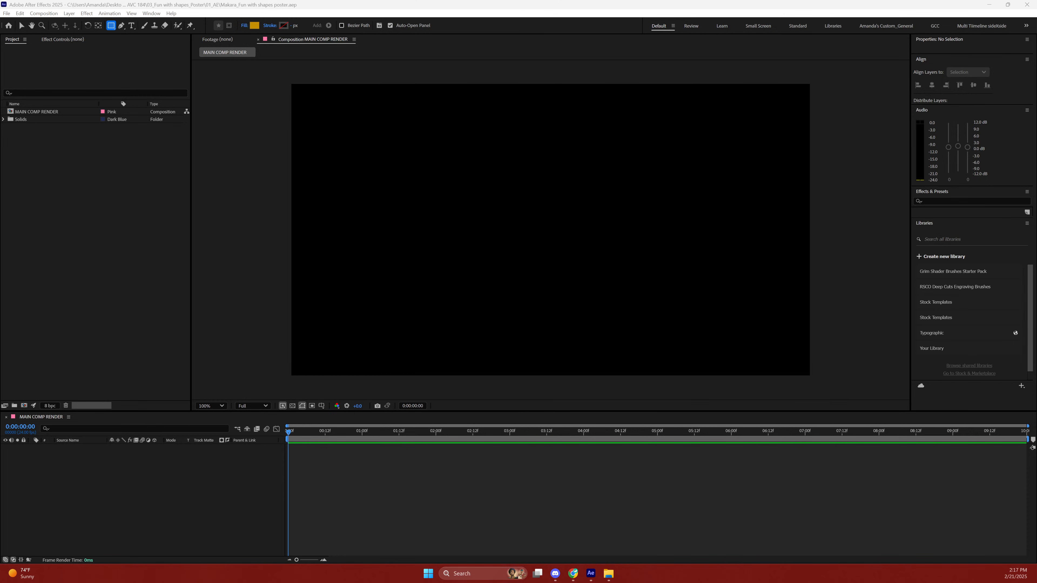
{"action": "key", "text": "super+d"}
{"action": "key", "text": "alt+Tab"}
Create a project folder named _COMPS and move the MAIN COMP RENDER composition into it.
{"action": "left_click", "coordinate": [20, 58]}
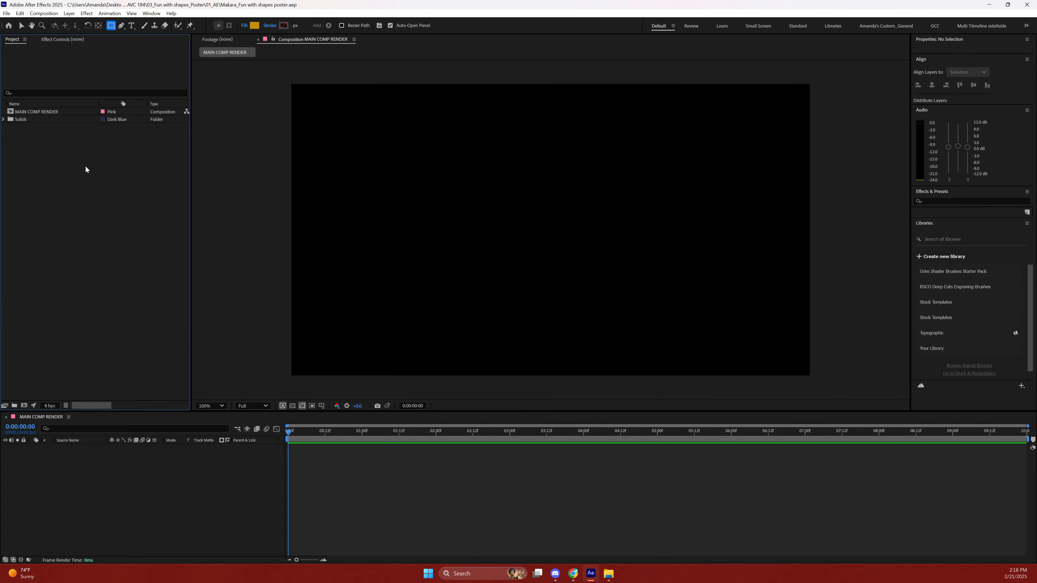
{"action": "right_click", "coordinate": [93, 170]}
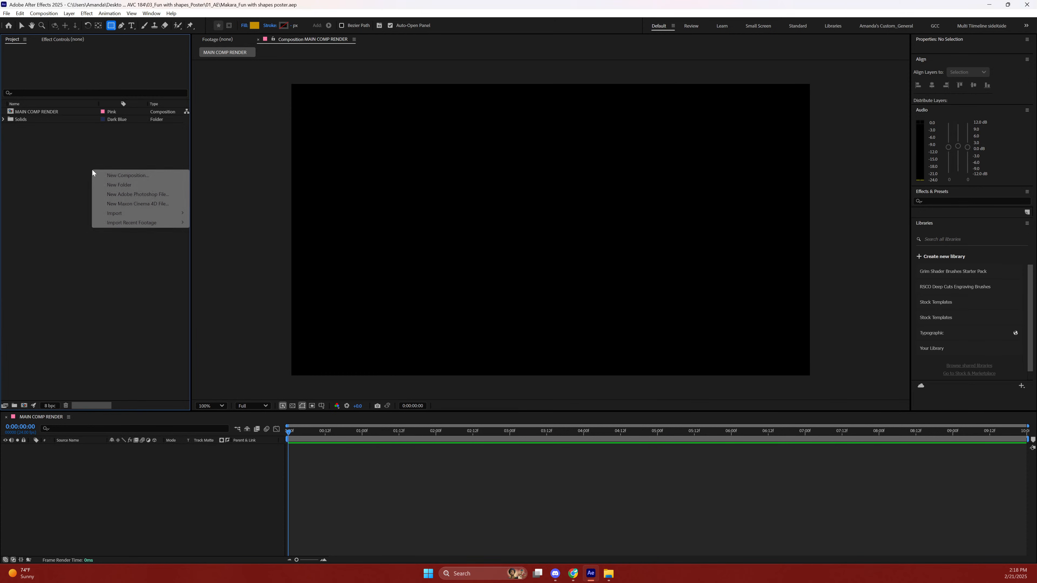
{"action": "left_click", "coordinate": [131, 187]}
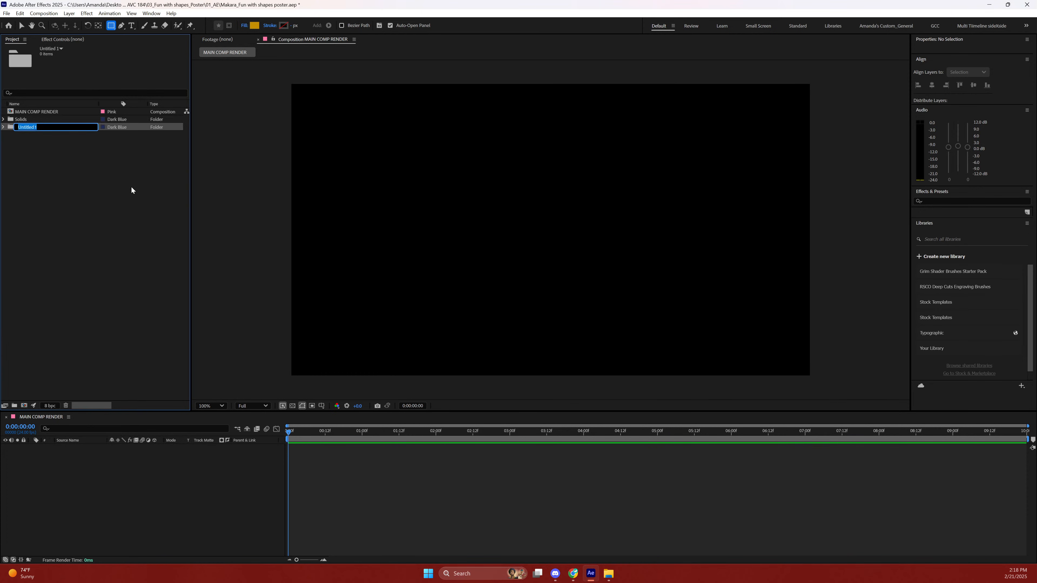
{"action": "type", "text": "_COMPS"}
{"action": "key", "text": "Return"}
{"action": "left_click_drag", "start_coordinate": [35, 120], "coordinate": [38, 112]}
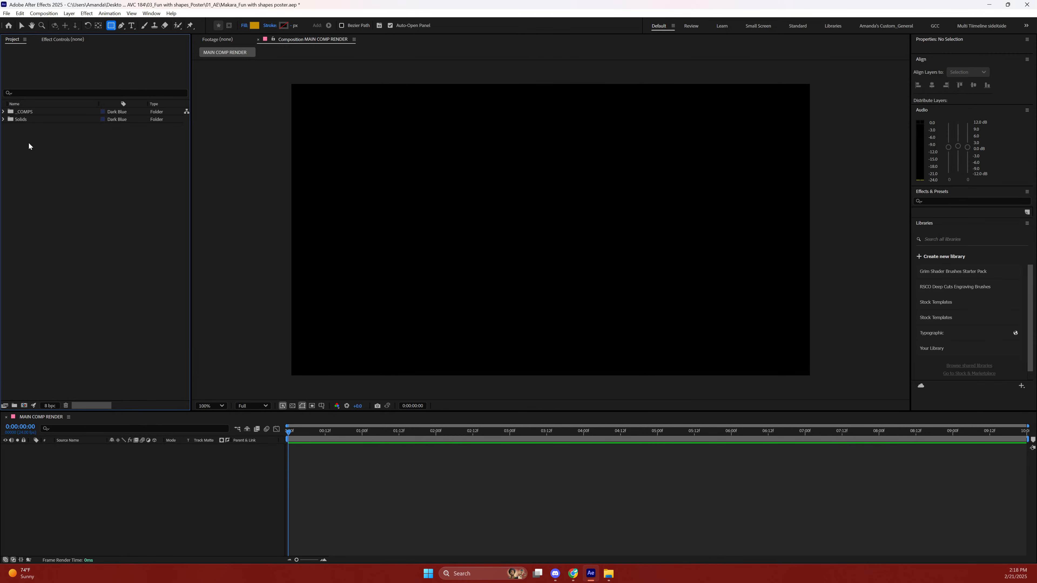
Create a second top-level project folder named ASSETS.
{"action": "right_click", "coordinate": [42, 160]}
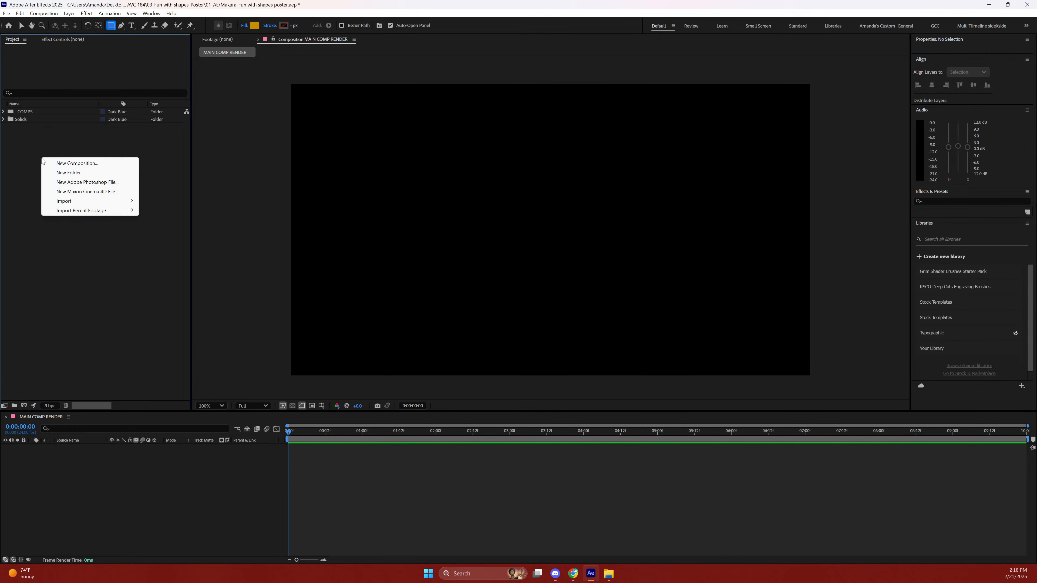
{"action": "left_click", "coordinate": [78, 173]}
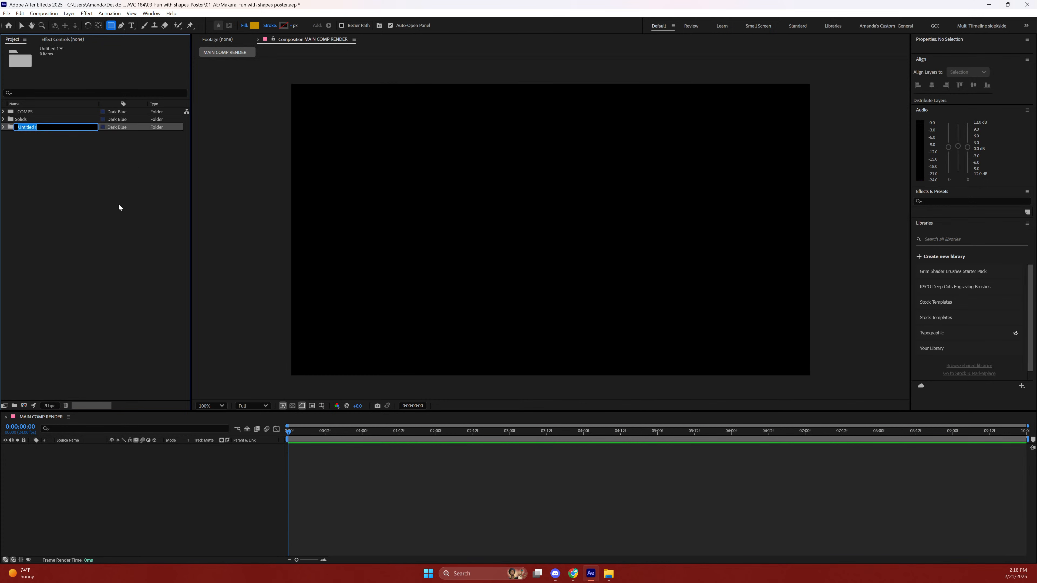
{"action": "type", "text": "A"}
{"action": "left_click", "coordinate": [143, 219]}
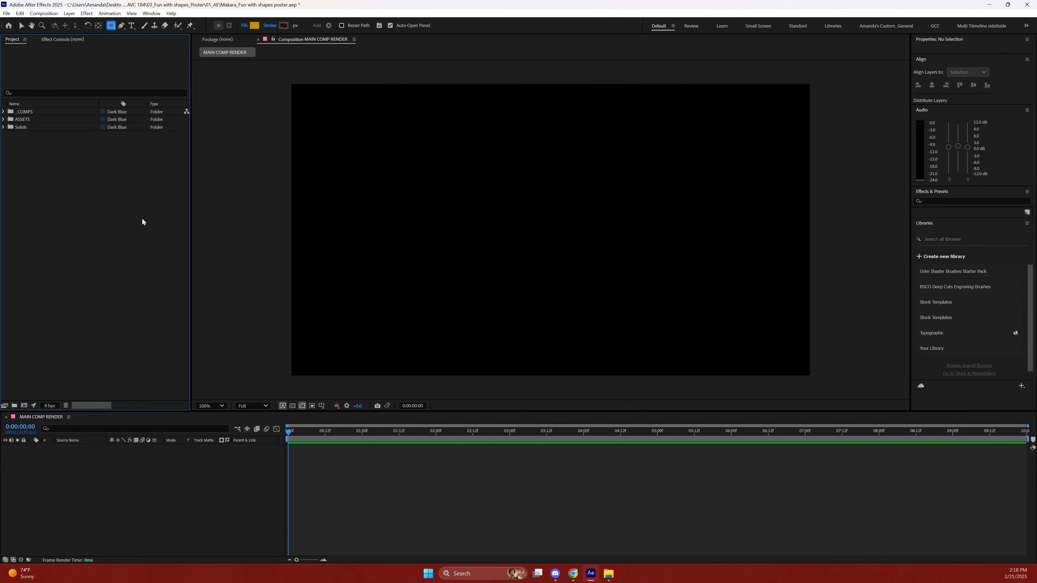
Expand the ASSETS folder and add a subfolder named Image inside it.
{"action": "left_click", "coordinate": [24, 120]}
{"action": "left_click", "coordinate": [3, 119]}
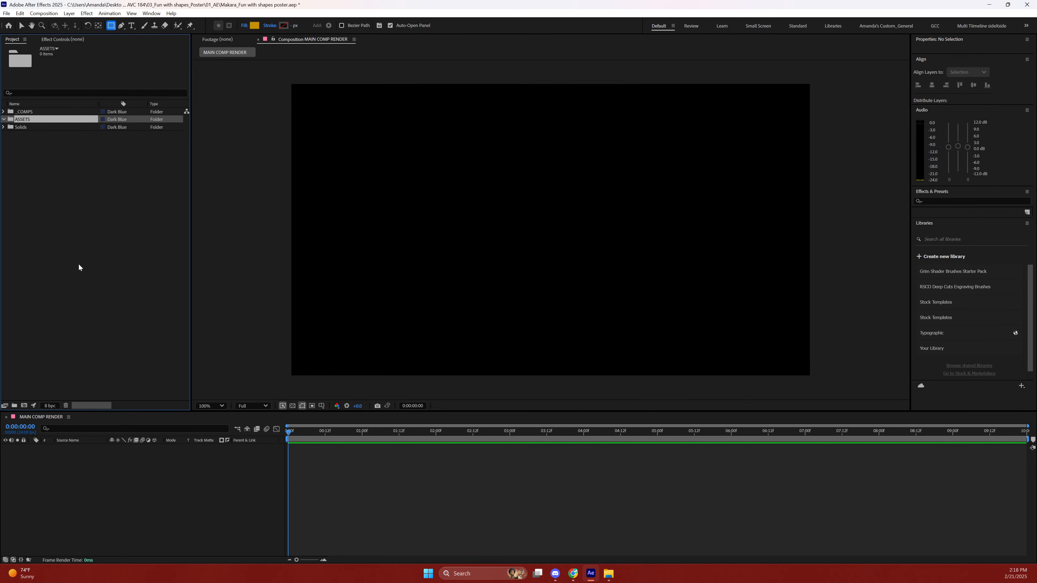
{"action": "left_click", "coordinate": [14, 405]}
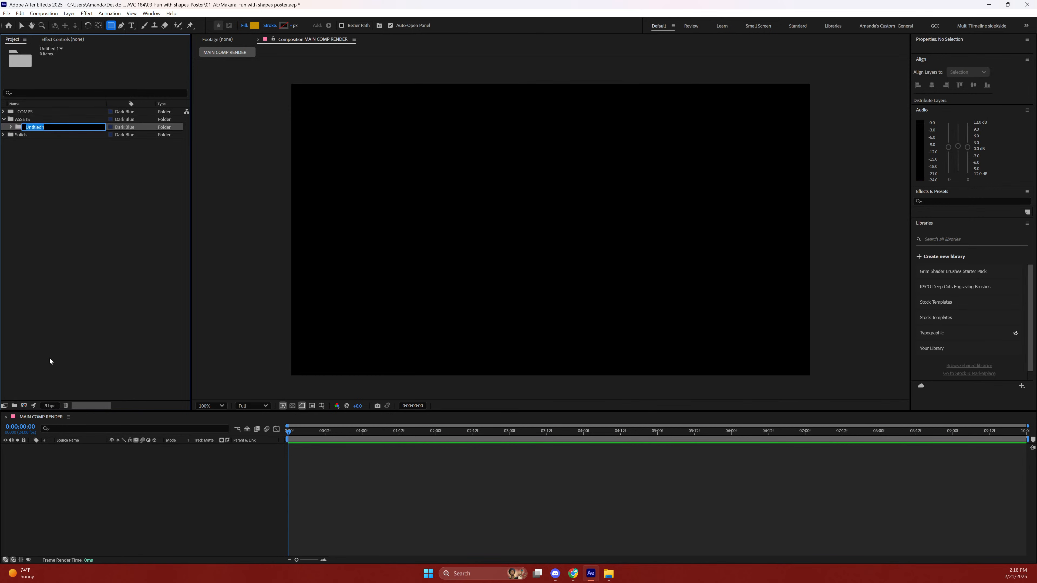
{"action": "type", "text": "Image"}
{"action": "left_click", "coordinate": [70, 245]}
Import Summer Blast.png as footage into the Image folder, from 02_ASSETS > IMAGES of the 03_Fun with shapes_Poster project folder.
{"action": "left_click", "coordinate": [32, 127]}
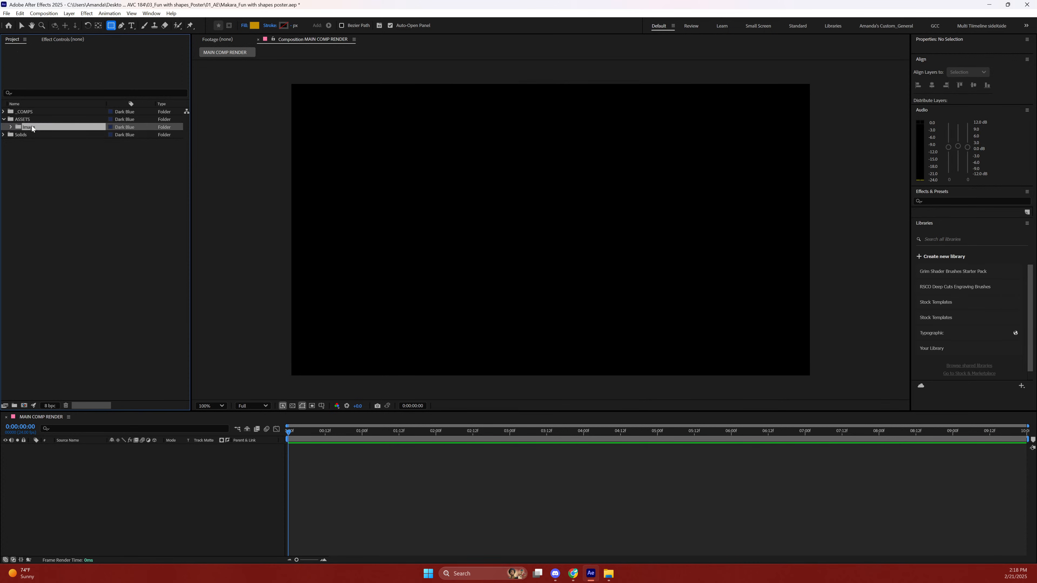
{"action": "key", "text": "ctrl+i"}
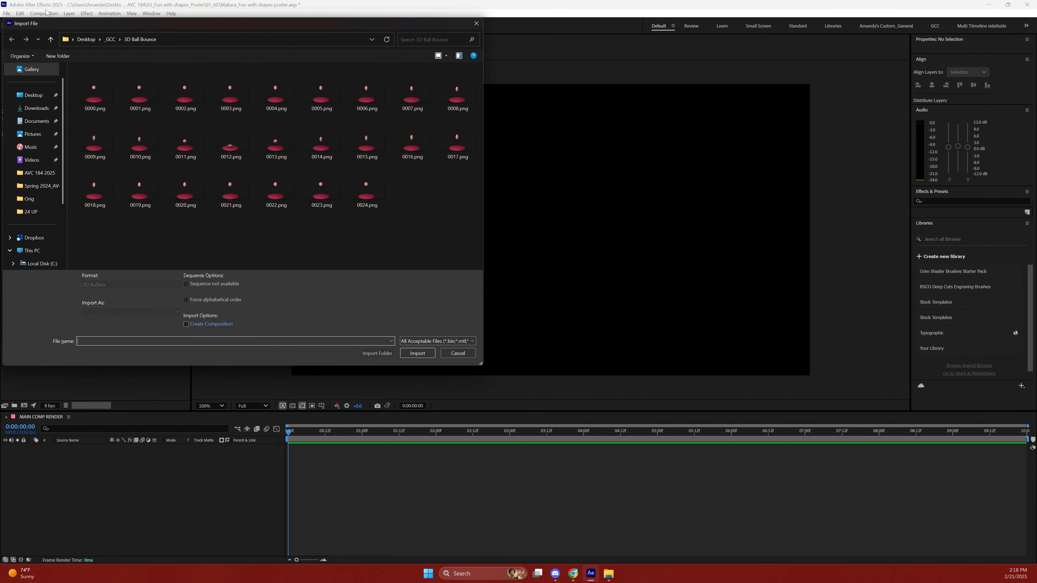
{"action": "left_click", "coordinate": [110, 40]}
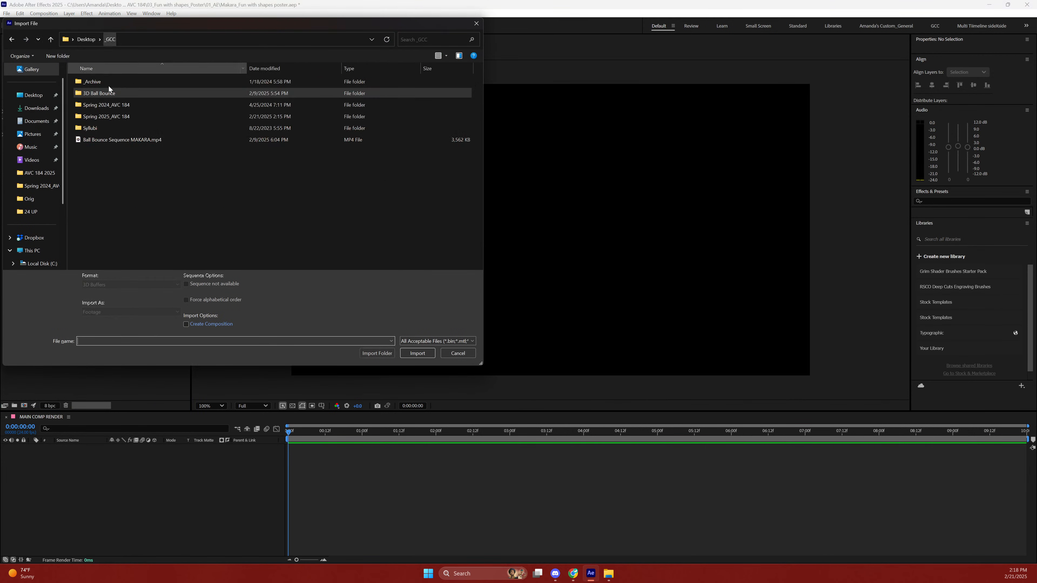
{"action": "double_click", "coordinate": [93, 116]}
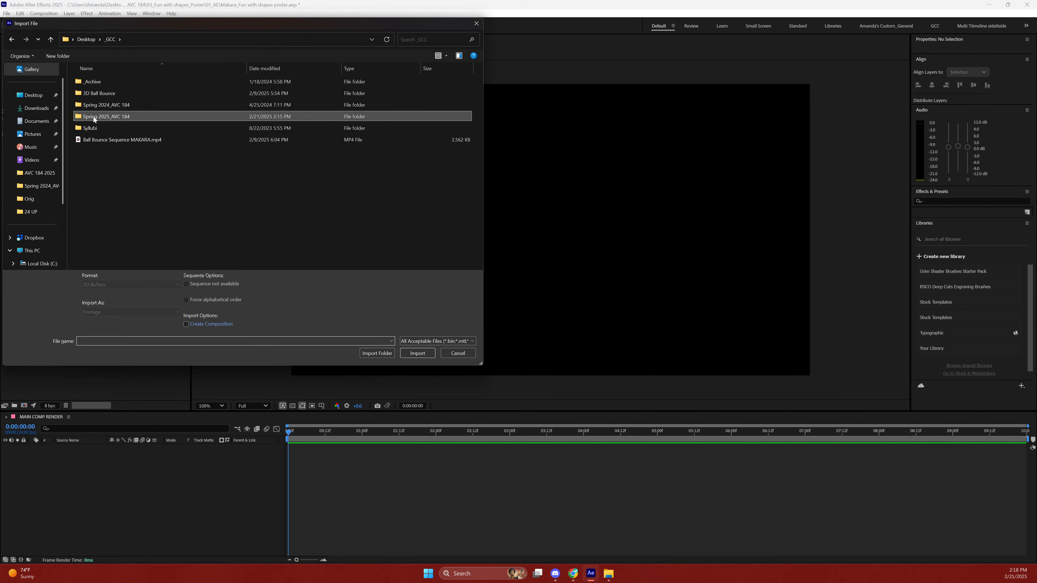
{"action": "double_click", "coordinate": [87, 97]}
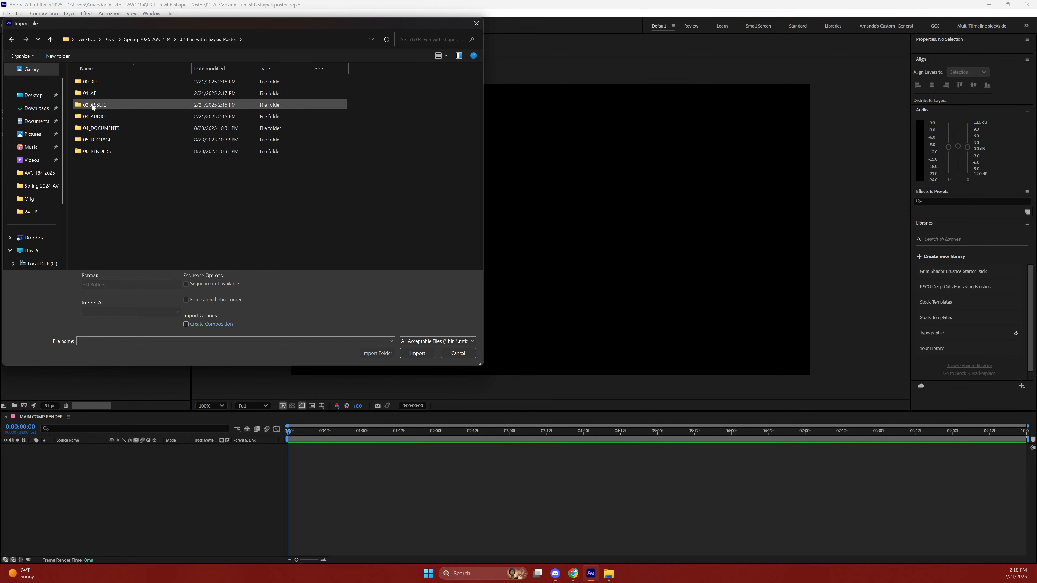
{"action": "double_click", "coordinate": [91, 106]}
{"action": "double_click", "coordinate": [89, 83]}
{"action": "left_click", "coordinate": [92, 101]}
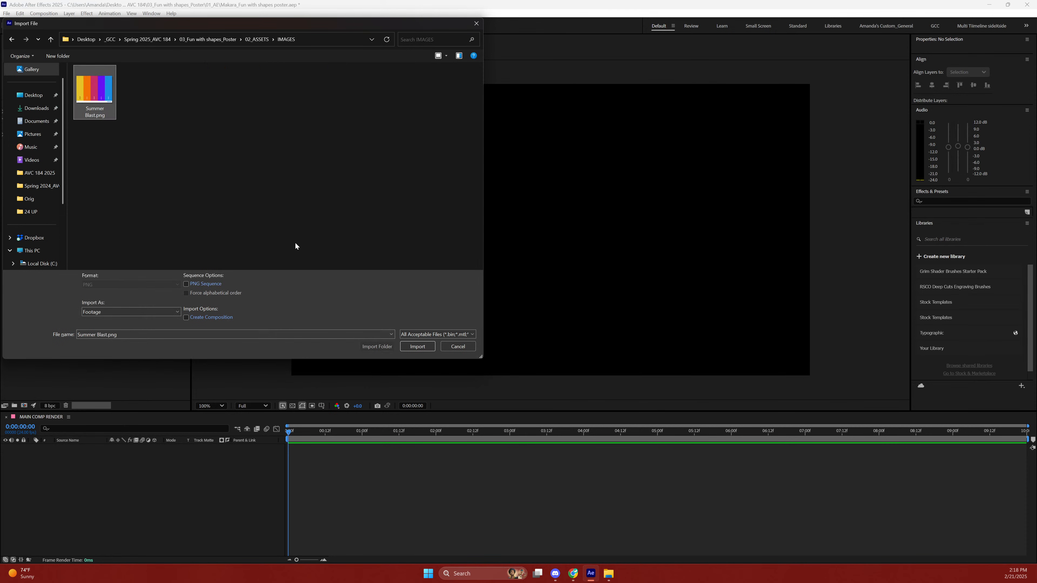
{"action": "left_click", "coordinate": [418, 347]}
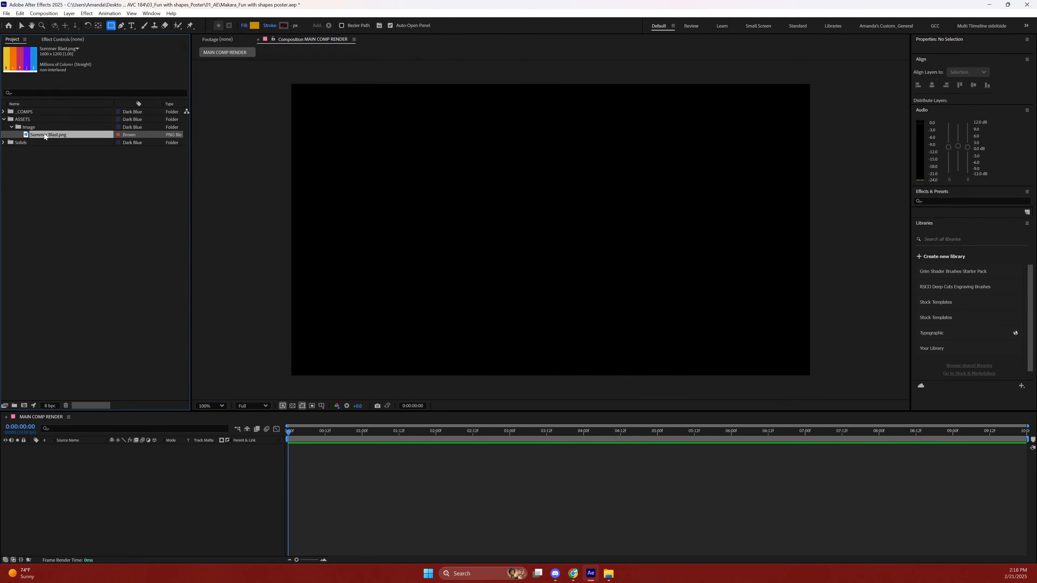
Add Summer Blast.png as a layer in MAIN COMP RENDER, shift it slightly to about position 969, 566, and leave it deselected.
{"action": "double_click", "coordinate": [43, 134]}
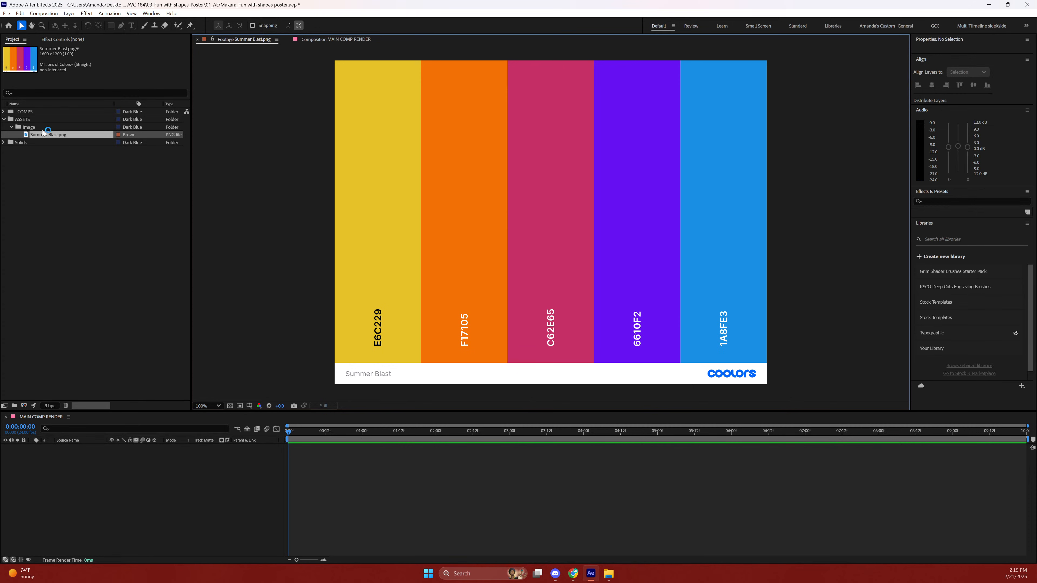
{"action": "left_click_drag", "start_coordinate": [53, 135], "coordinate": [98, 465]}
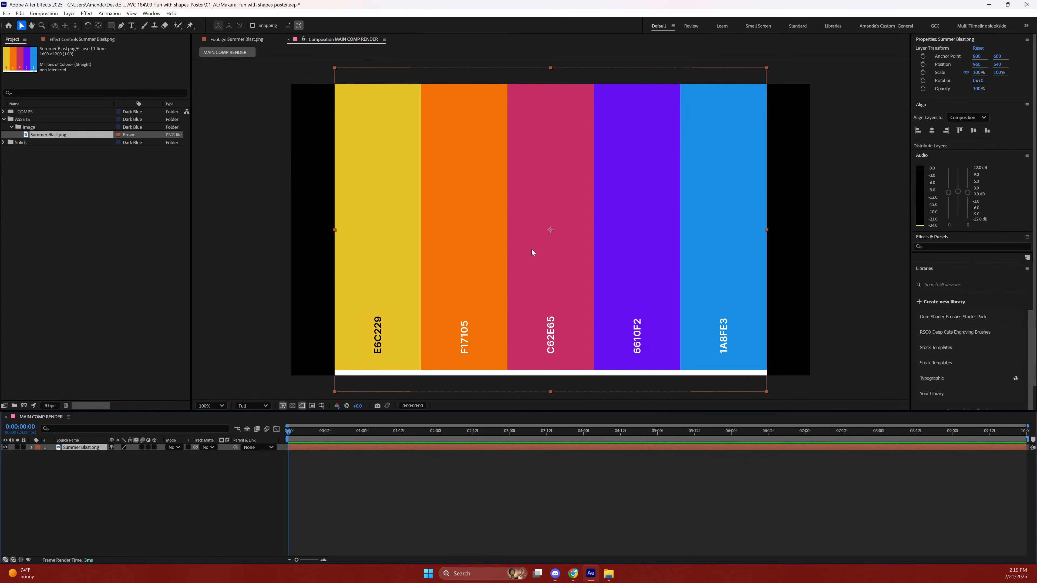
{"action": "mouse_move", "coordinate": [542, 229]}
{"action": "left_mouse_down"}
{"action": "mouse_move", "coordinate": [377, 220]}
{"action": "mouse_move", "coordinate": [468, 234]}
{"action": "mouse_move", "coordinate": [519, 201]}
{"action": "mouse_move", "coordinate": [547, 237]}
{"action": "mouse_move", "coordinate": [180, 193]}
{"action": "mouse_move", "coordinate": [382, 206]}
{"action": "mouse_move", "coordinate": [555, 197]}
{"action": "mouse_move", "coordinate": [537, 236]}
{"action": "mouse_move", "coordinate": [549, 228]}
{"action": "mouse_move", "coordinate": [546, 247]}
{"action": "mouse_move", "coordinate": [530, 196]}
{"action": "mouse_move", "coordinate": [537, 255]}
{"action": "mouse_move", "coordinate": [622, 206]}
{"action": "mouse_move", "coordinate": [534, 170]}
{"action": "mouse_move", "coordinate": [24, 175]}
{"action": "mouse_move", "coordinate": [153, 204]}
{"action": "mouse_move", "coordinate": [524, 195]}
{"action": "mouse_move", "coordinate": [527, 216]}
{"action": "mouse_move", "coordinate": [405, 201]}
{"action": "mouse_move", "coordinate": [402, 181]}
{"action": "mouse_move", "coordinate": [502, 249]}
{"action": "mouse_move", "coordinate": [349, 250]}
{"action": "mouse_move", "coordinate": [530, 276]}
{"action": "mouse_move", "coordinate": [502, 275]}
{"action": "mouse_move", "coordinate": [546, 239]}
{"action": "mouse_move", "coordinate": [544, 227]}
{"action": "mouse_move", "coordinate": [539, 234]}
{"action": "left_mouse_up"}
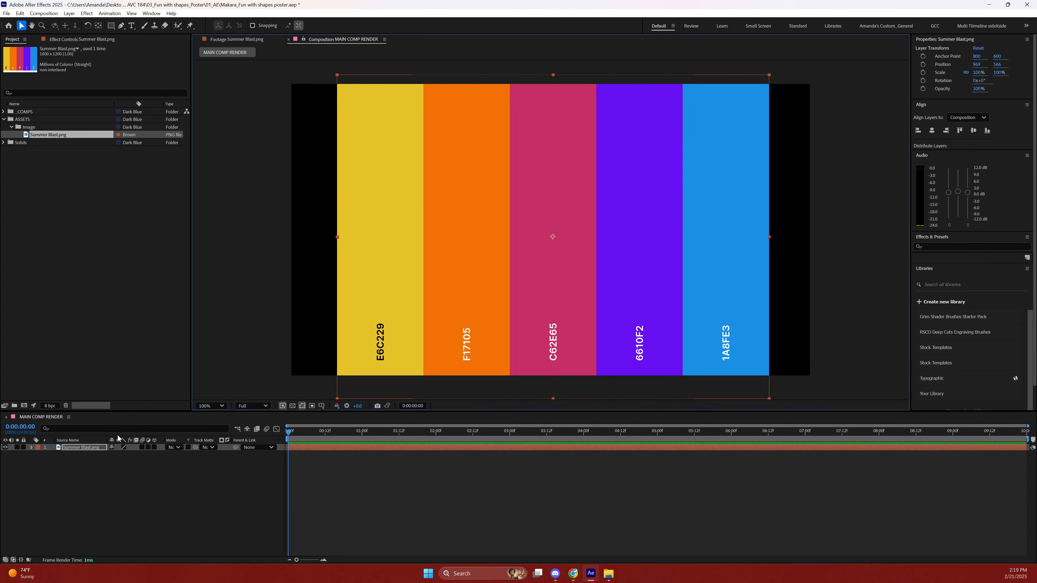
{"action": "left_click", "coordinate": [72, 495]}
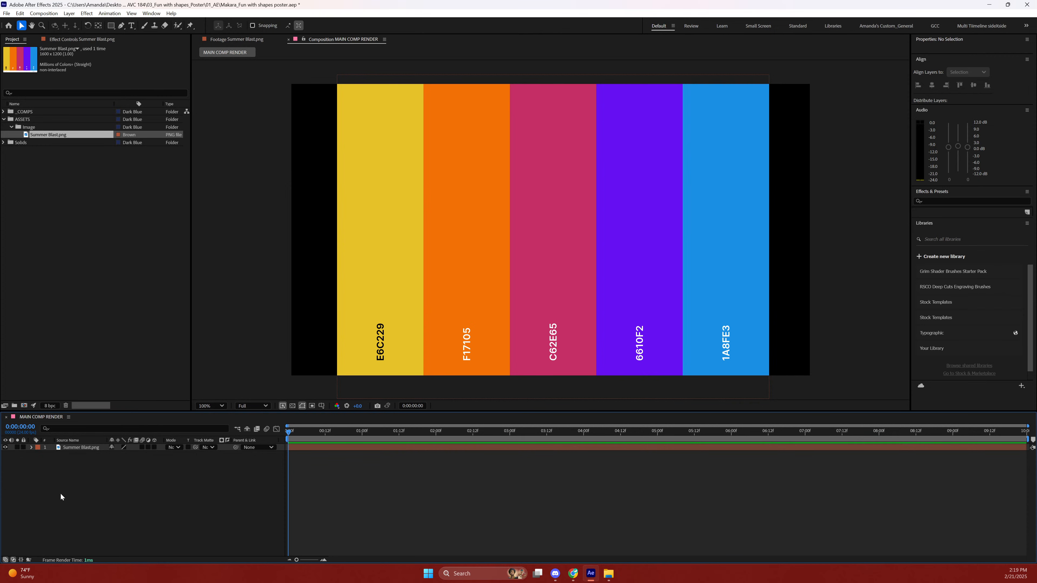
{"action": "left_click", "coordinate": [70, 448]}
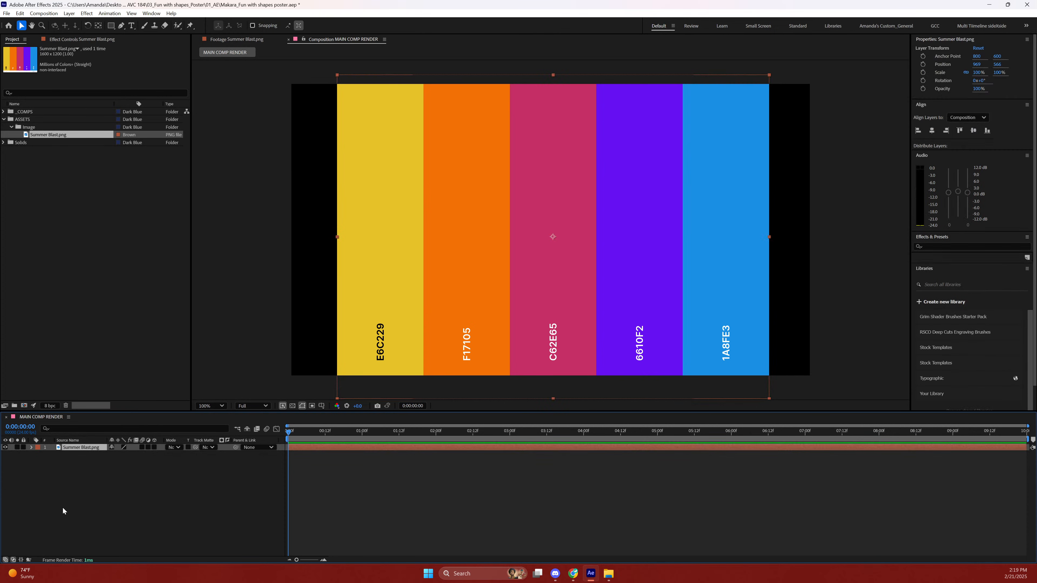
{"action": "left_click", "coordinate": [79, 475]}
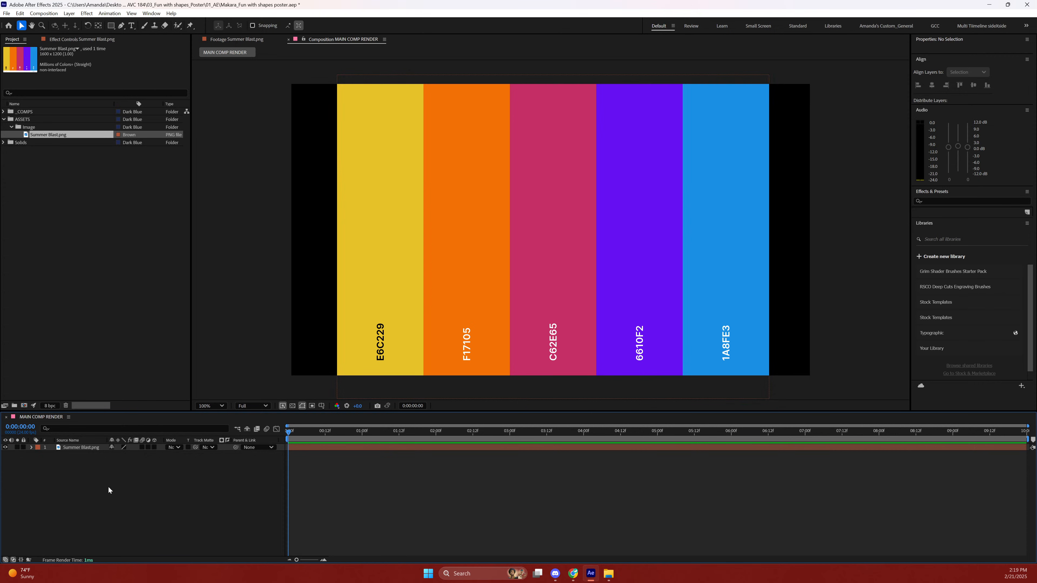
Activate the Rectangle tool and set its fill color to the yellow E6C229 sampled from the palette's first stripe.
{"action": "left_click", "coordinate": [110, 25]}
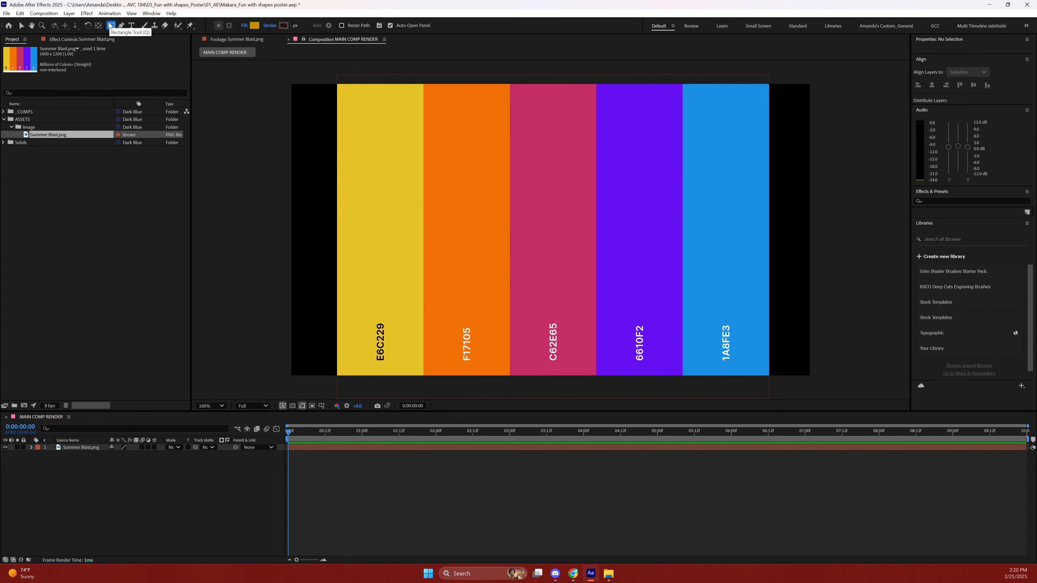
{"action": "left_click", "coordinate": [110, 27]}
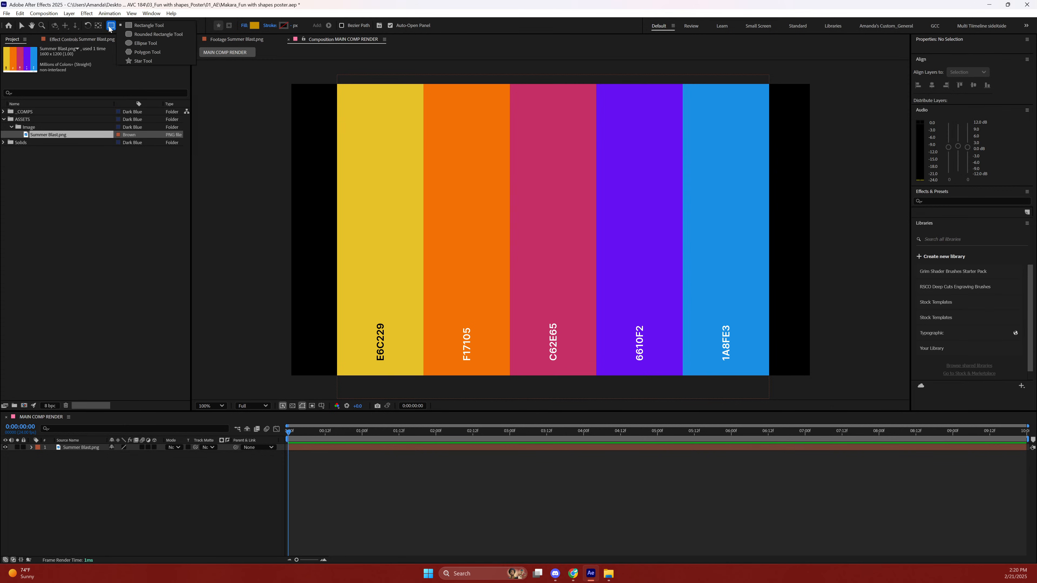
{"action": "left_click", "coordinate": [110, 27]}
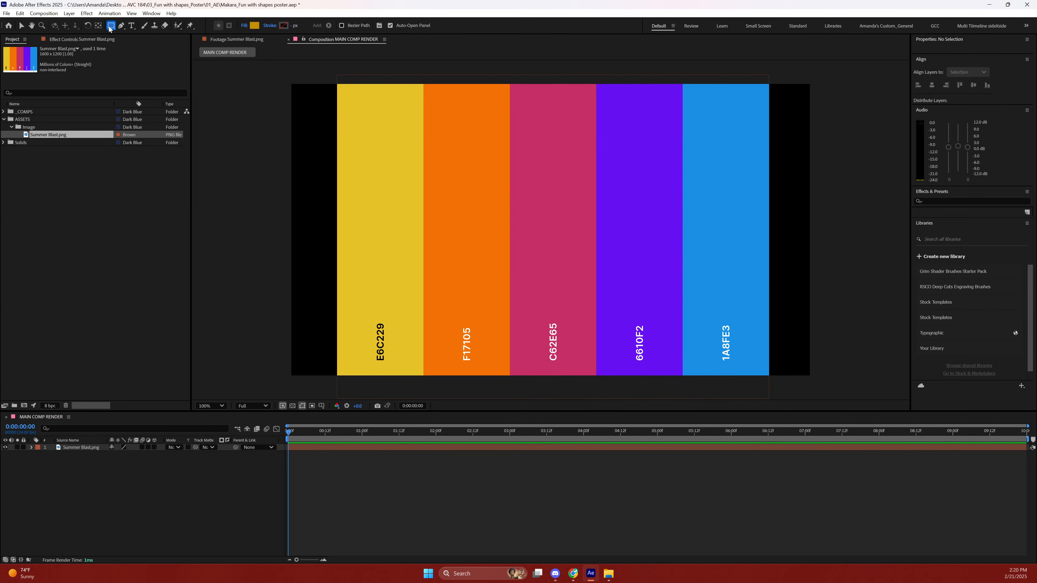
{"action": "left_click", "coordinate": [253, 27]}
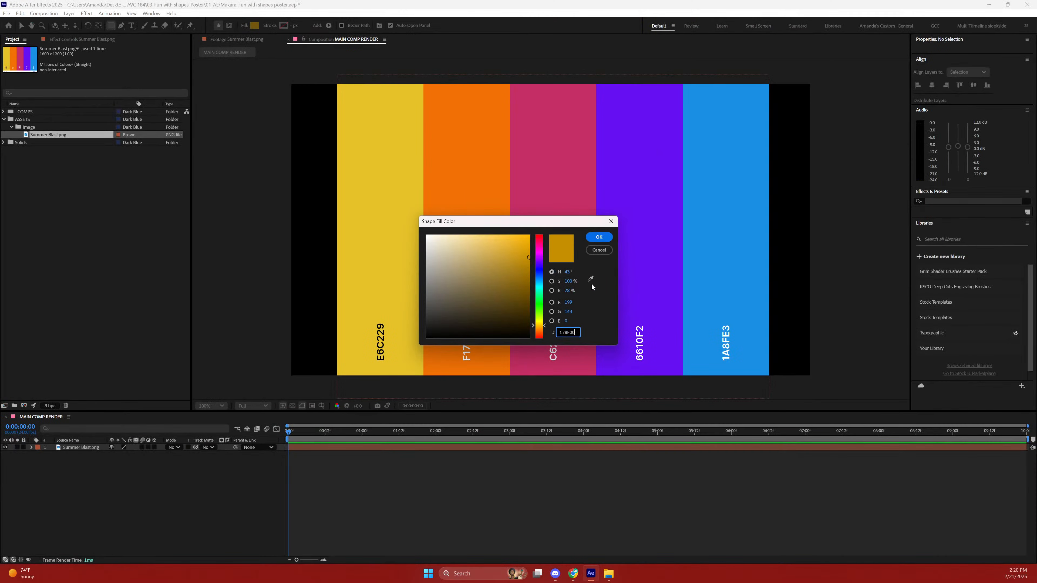
{"action": "left_click", "coordinate": [584, 278]}
{"action": "left_click", "coordinate": [383, 160]}
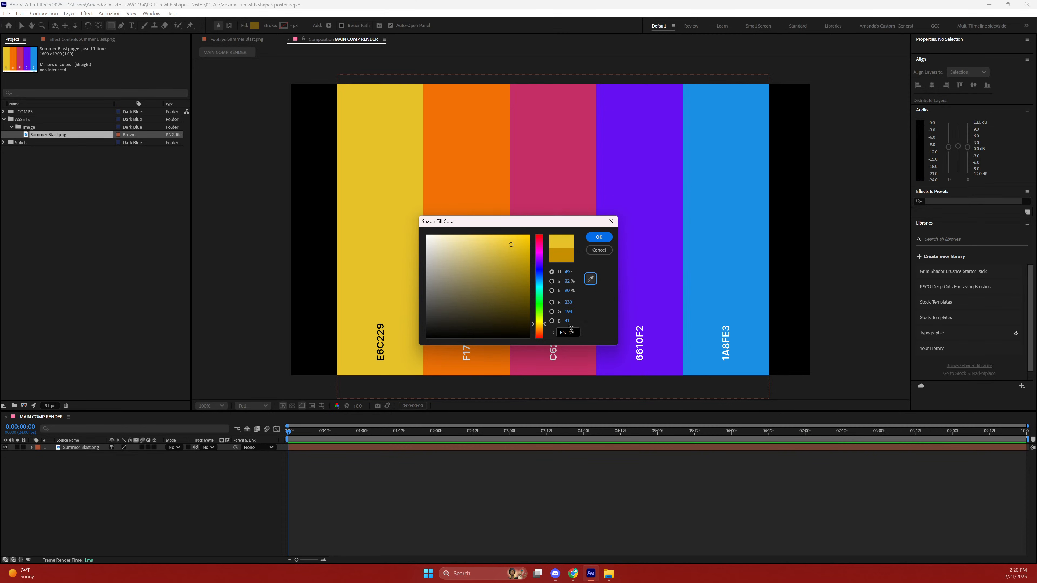
{"action": "left_click", "coordinate": [599, 238]}
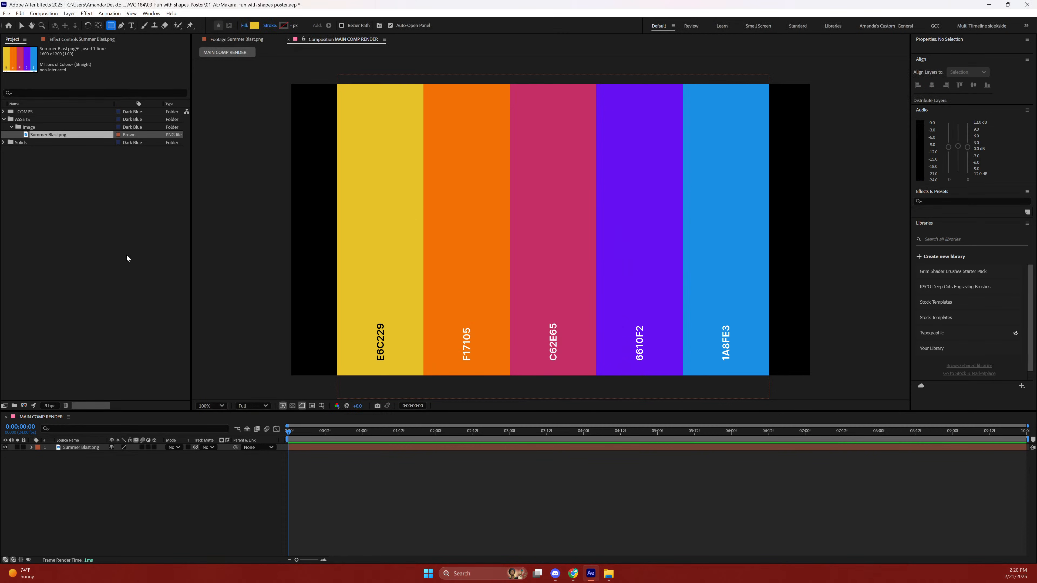
Draw a square about 203 × 203 px across the palette's left edge and move its shape layer fully onto the yellow stripe.
{"action": "mouse_move", "coordinate": [302, 161]}
{"action": "left_mouse_down"}
{"action": "mouse_move", "coordinate": [354, 213]}
{"action": "mouse_move", "coordinate": [363, 209]}
{"action": "mouse_move", "coordinate": [356, 215]}
{"action": "left_mouse_up"}
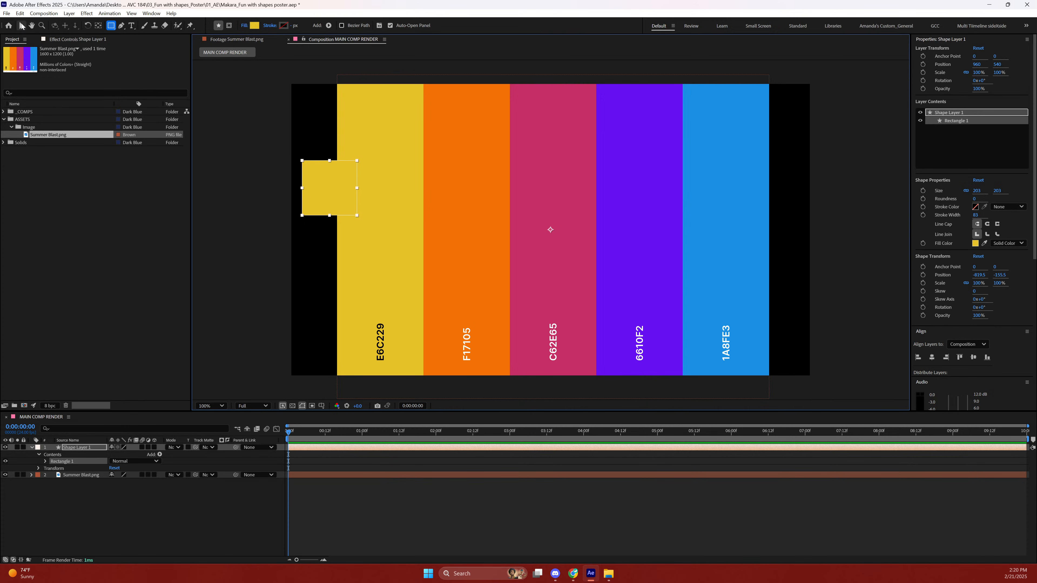
{"action": "key", "text": "v"}
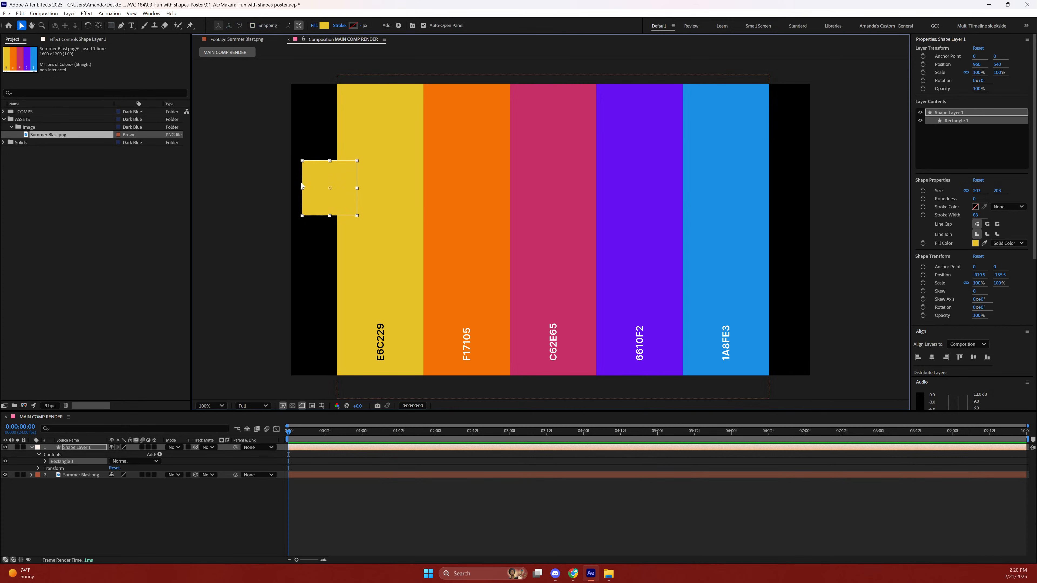
{"action": "left_click", "coordinate": [77, 449]}
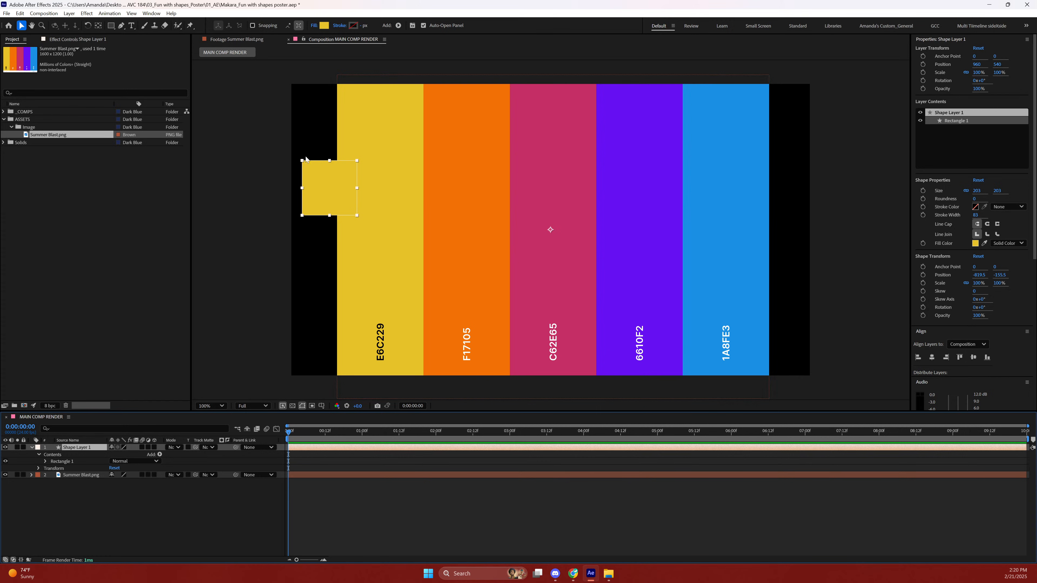
{"action": "left_click_drag", "start_coordinate": [338, 189], "coordinate": [368, 200]}
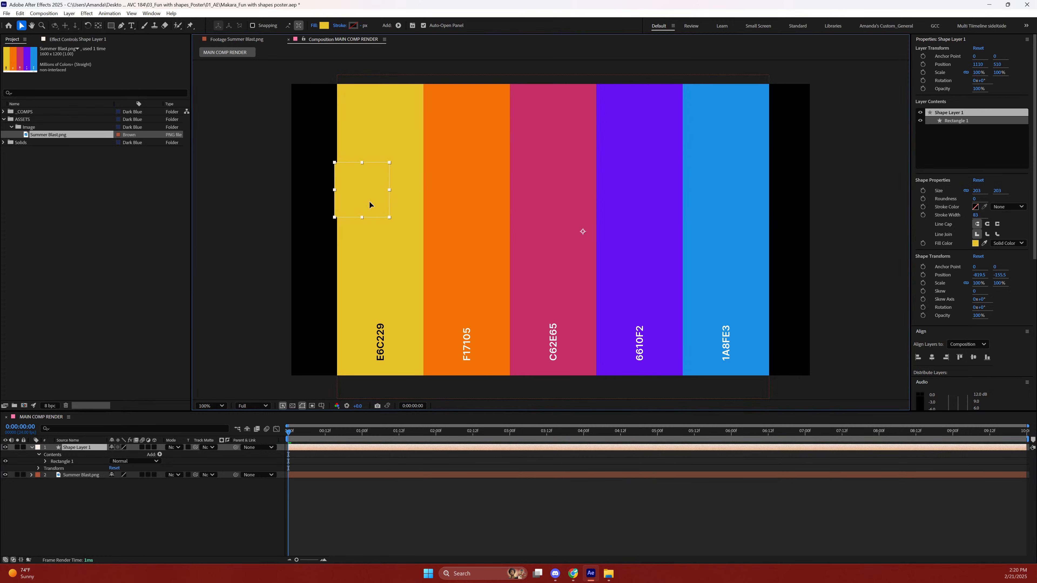
{"action": "left_click_drag", "start_coordinate": [587, 228], "coordinate": [609, 232]}
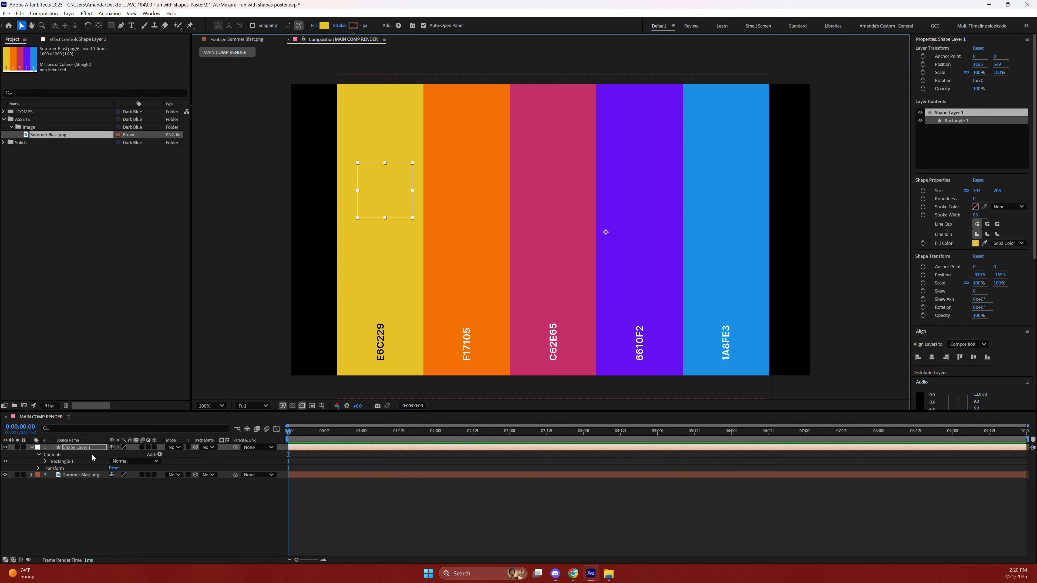
Center the anchor point of Shape Layer 1 on its square.
{"action": "left_click", "coordinate": [91, 446], "text": "ctrl"}
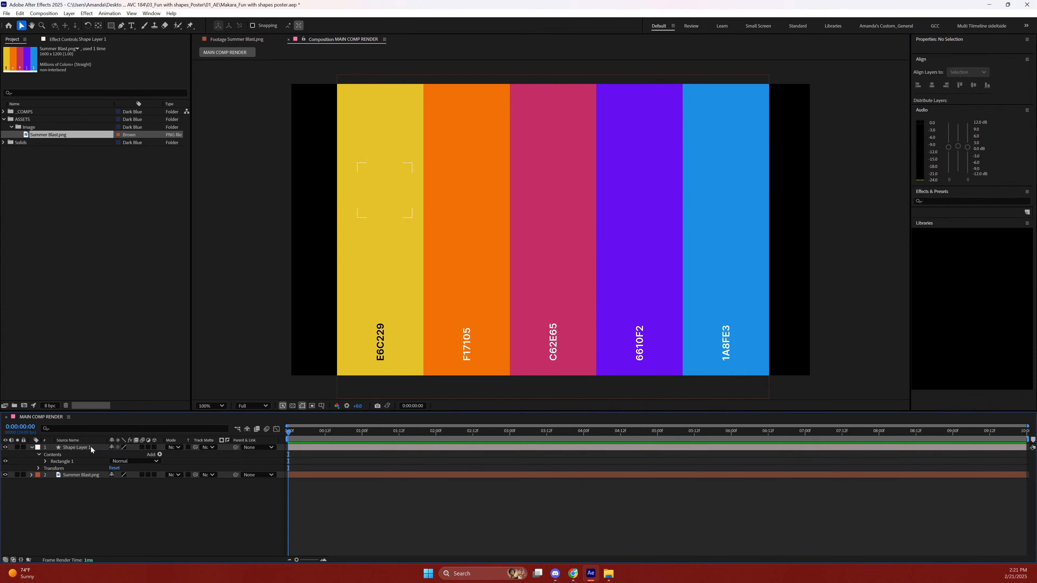
{"action": "left_click", "coordinate": [91, 446]}
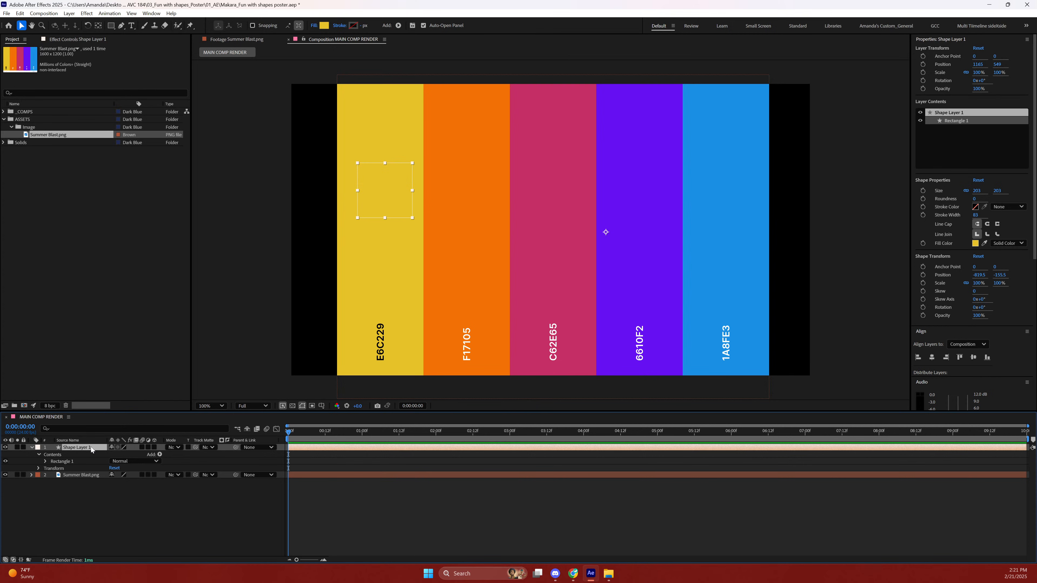
{"action": "left_click", "coordinate": [91, 446], "text": "ctrl"}
{"action": "left_click", "coordinate": [91, 446]}
{"action": "left_click", "coordinate": [98, 28]}
{"action": "key", "text": "ctrl+alt+Home"}
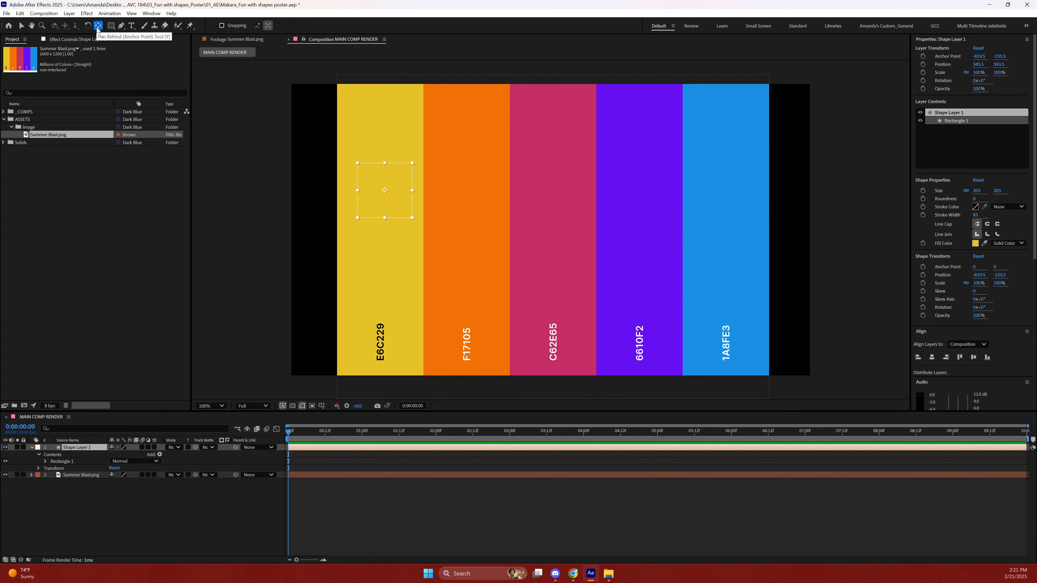
{"action": "left_click", "coordinate": [62, 428]}
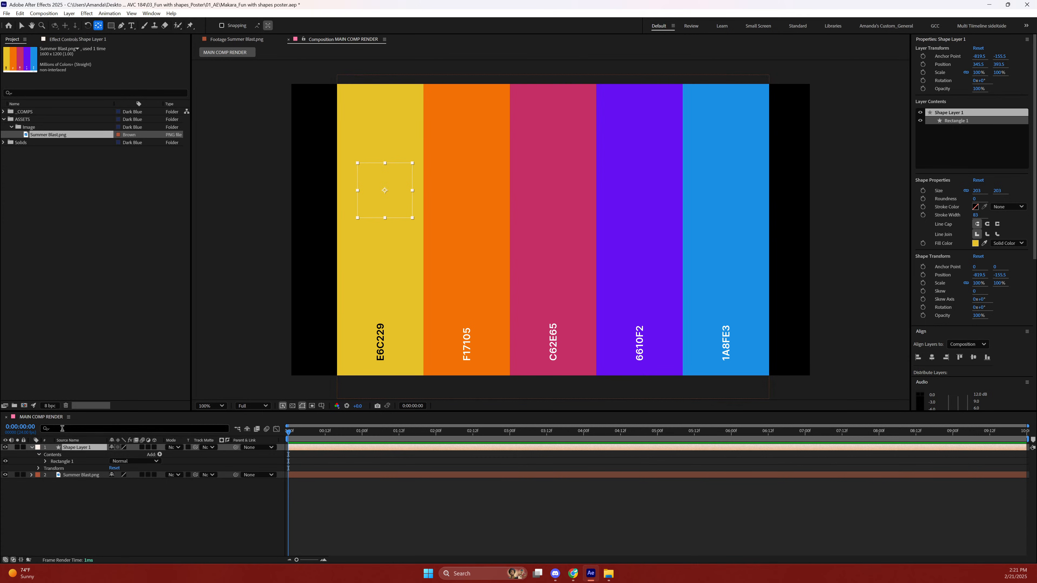
{"action": "left_click", "coordinate": [75, 448]}
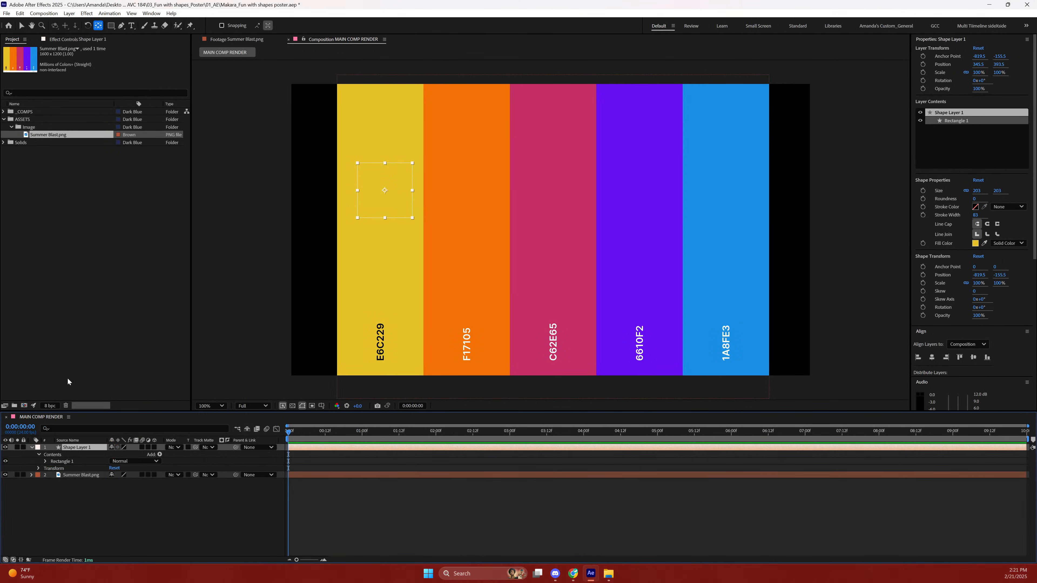
{"action": "left_click", "coordinate": [98, 26]}
Set the size of Rectangle Path 1 in Shape Layer 1 to 100 × 100.
{"action": "left_click", "coordinate": [46, 462]}
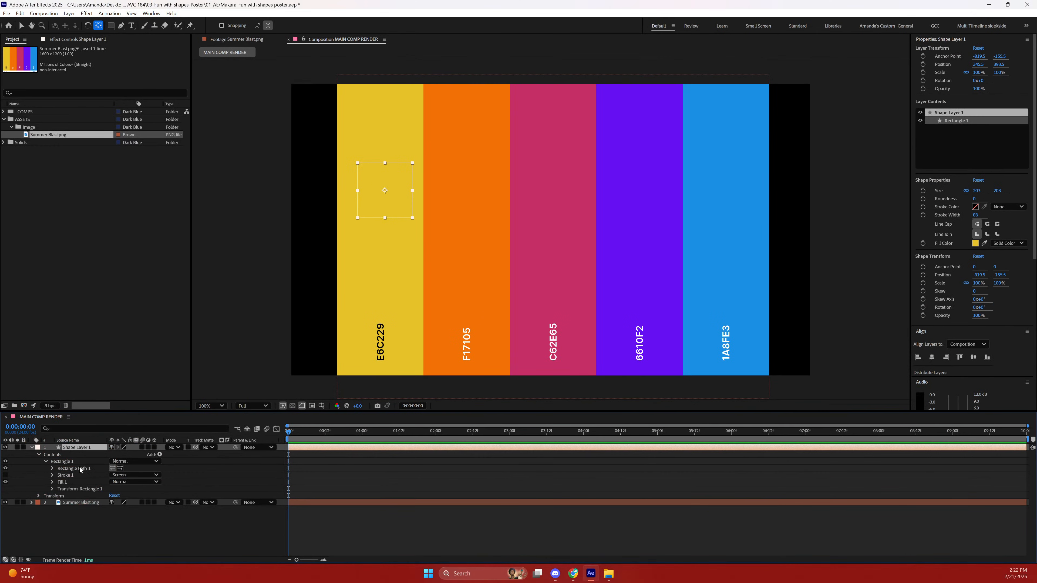
{"action": "left_click", "coordinate": [52, 468]}
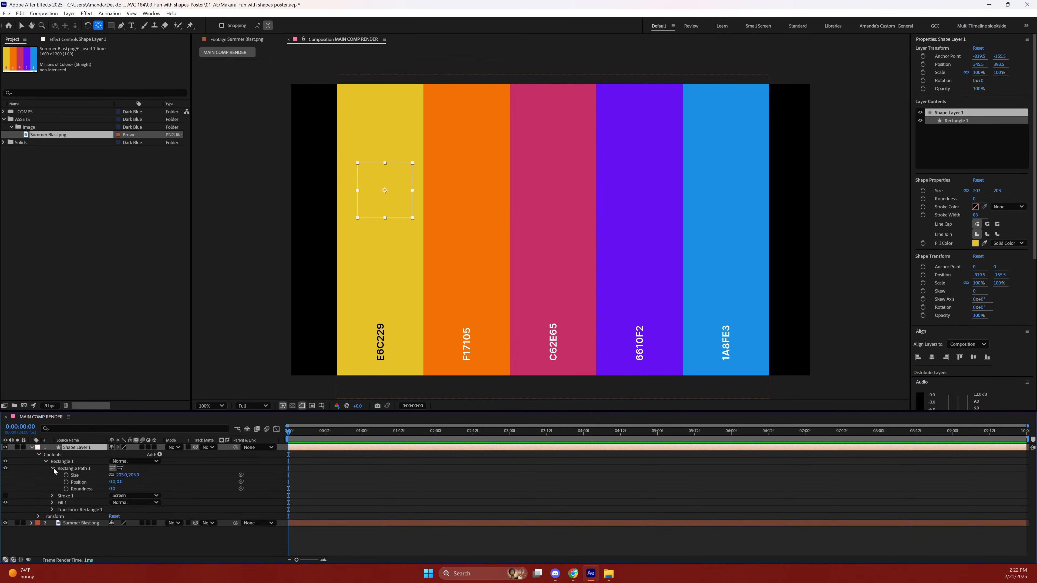
{"action": "left_click", "coordinate": [121, 475]}
{"action": "type", "text": "100"}
{"action": "key", "text": "Return"}
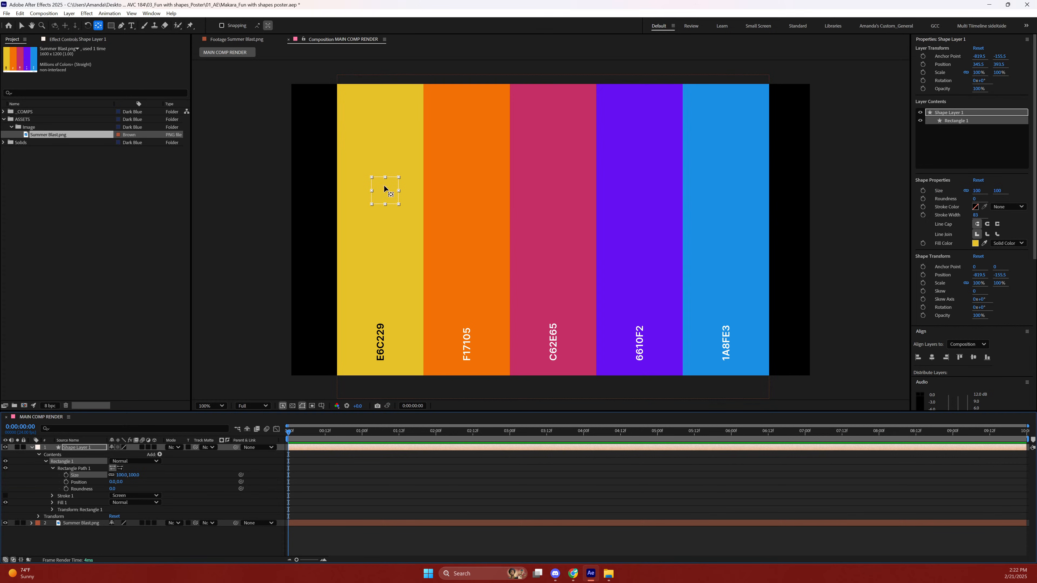
{"action": "left_click", "coordinate": [22, 25]}
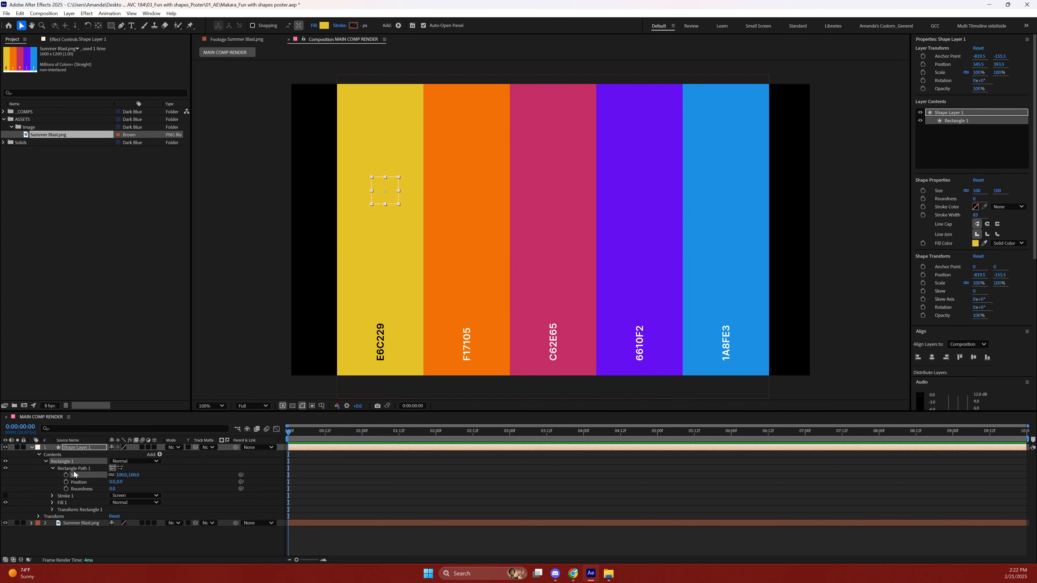
{"action": "left_click", "coordinate": [74, 448]}
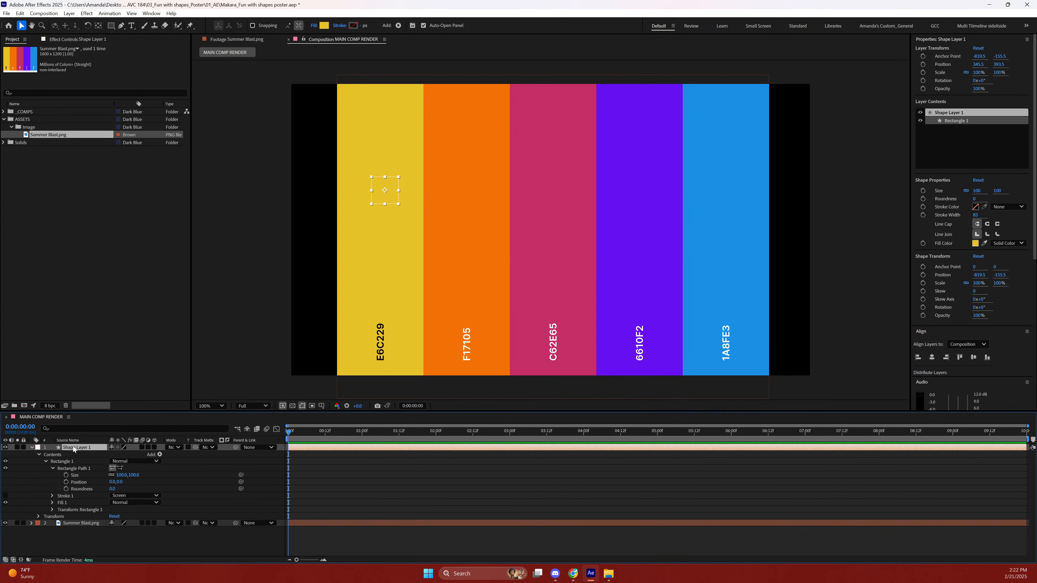
Collapse the Rectangle 1 properties inside the Contents of Shape Layer 1.
{"action": "left_click", "coordinate": [32, 447]}
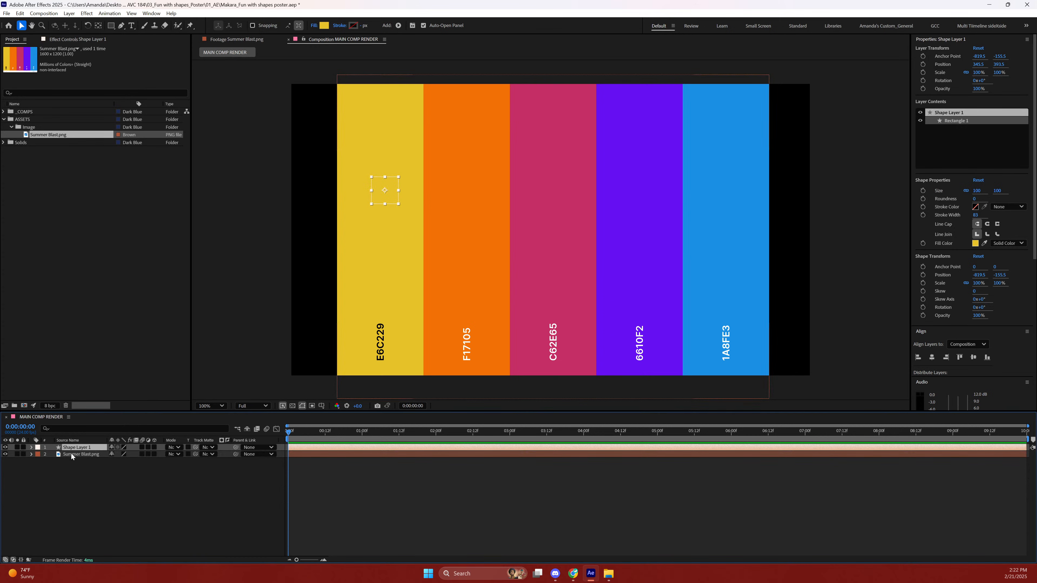
{"action": "left_click", "coordinate": [31, 448]}
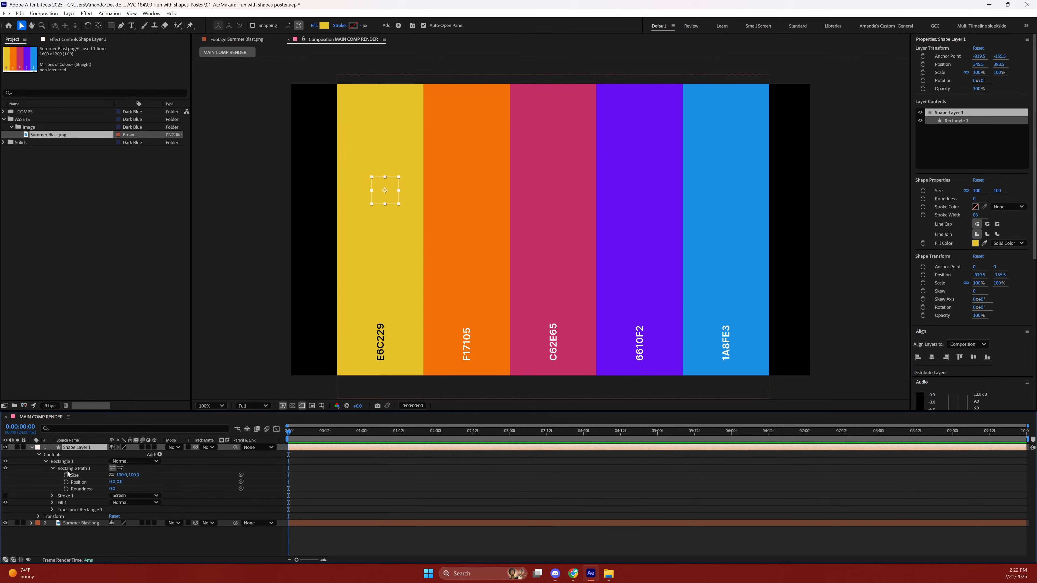
{"action": "left_click", "coordinate": [49, 460]}
{"action": "left_click", "coordinate": [46, 461]}
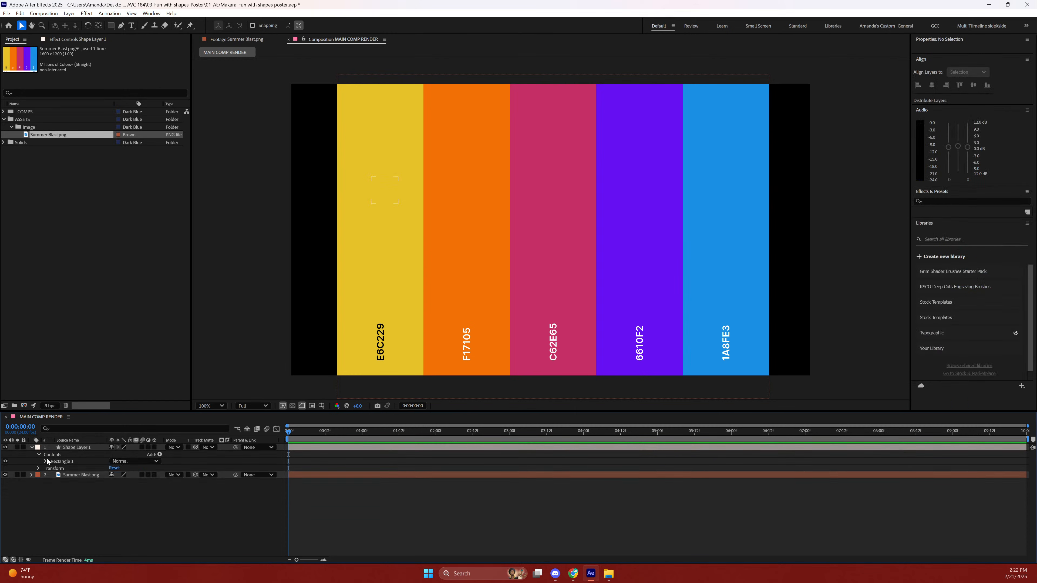
Duplicate Shape Layer 1 and move the copy onto the black area left of the palette, at about position 58, 598.
{"action": "left_click", "coordinate": [70, 448]}
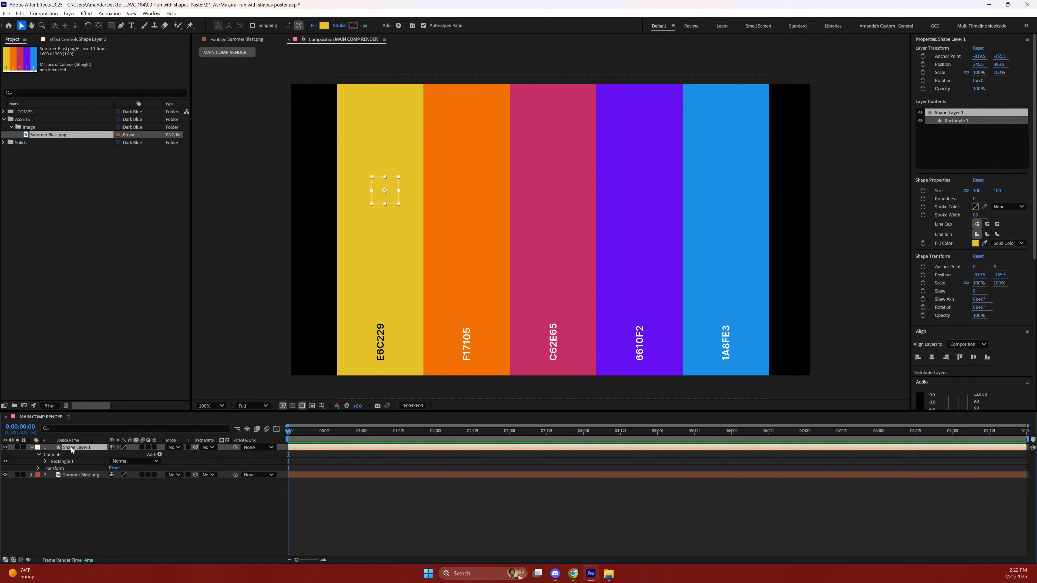
{"action": "left_click", "coordinate": [59, 461]}
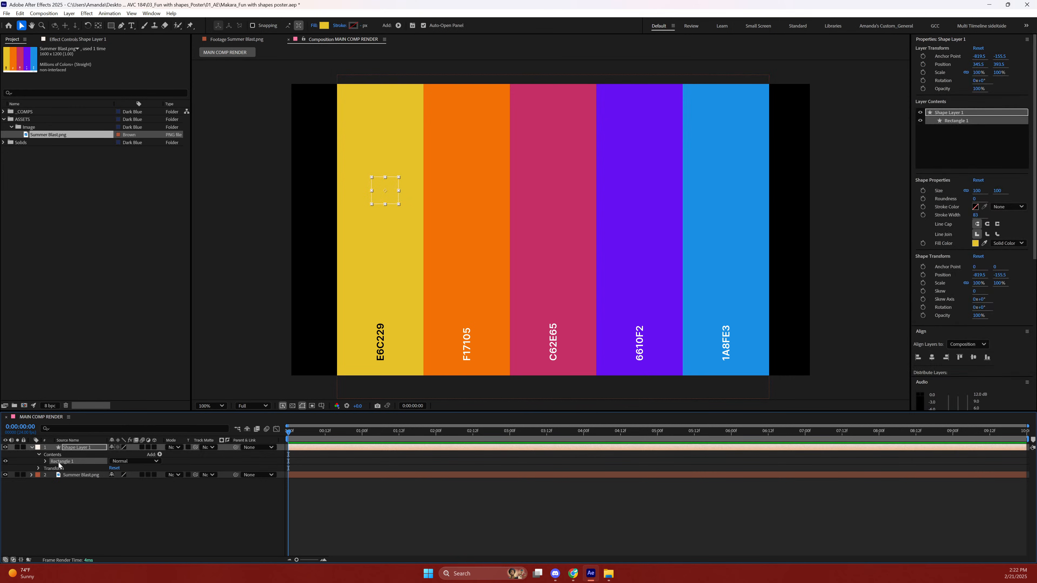
{"action": "left_click", "coordinate": [69, 448]}
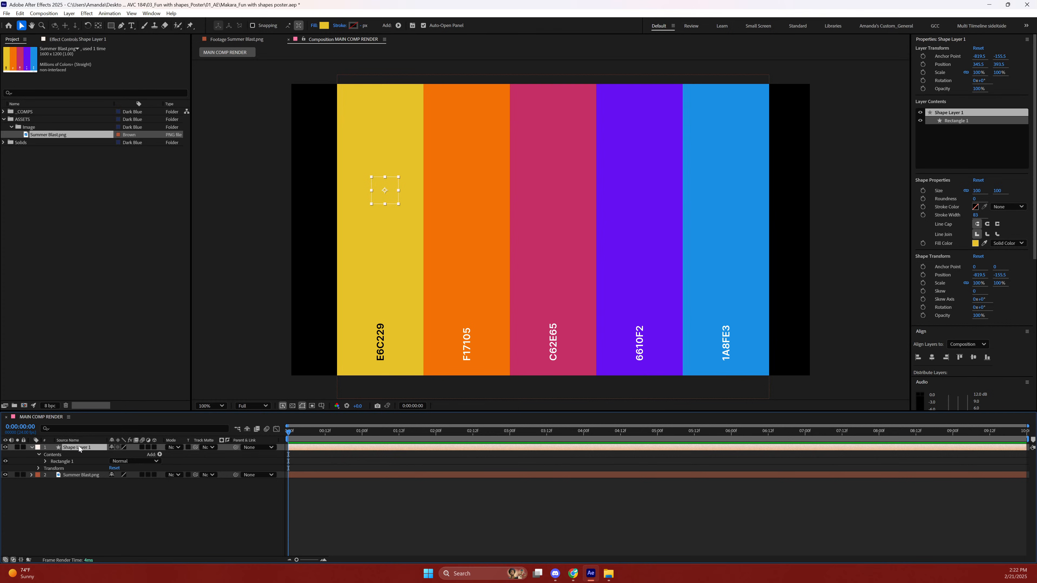
{"action": "key", "text": "ctrl+d"}
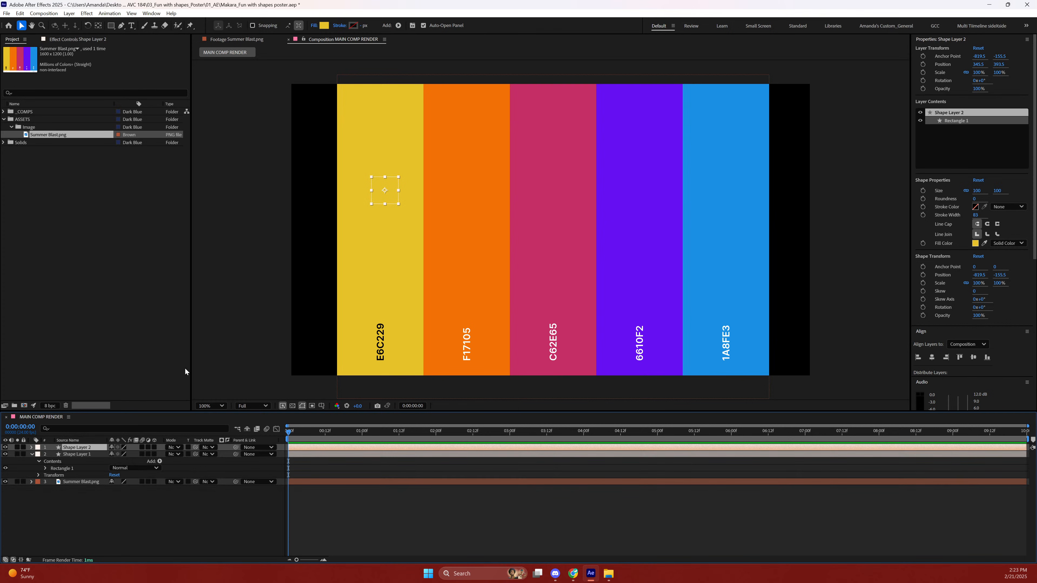
{"action": "left_click_drag", "start_coordinate": [387, 194], "coordinate": [314, 244]}
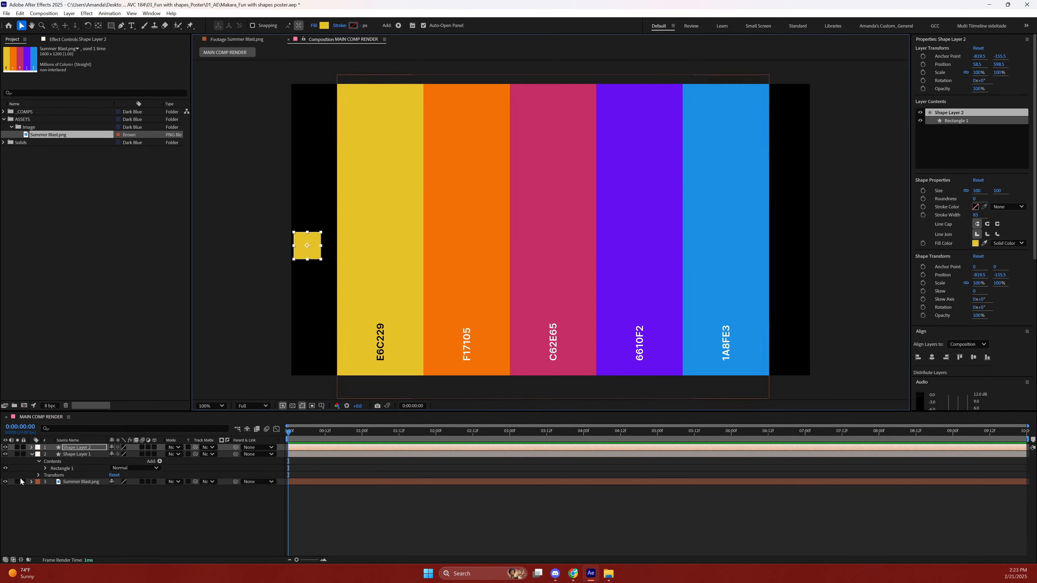
Hide the Summer Blast.png layer and move Shape Layer 2's square to about position 756, 654 in the composition.
{"action": "left_click", "coordinate": [4, 482]}
{"action": "left_click_drag", "start_coordinate": [310, 251], "coordinate": [508, 280]}
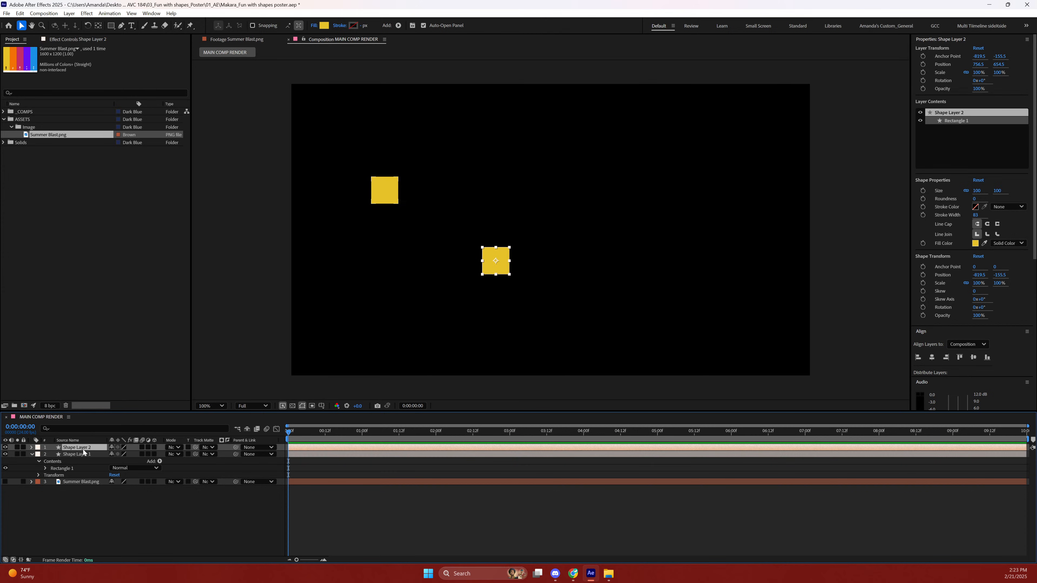
Delete Shape Layer 2, the duplicate of the yellow square layer, from MAIN COMP RENDER.
{"action": "left_click", "coordinate": [31, 448]}
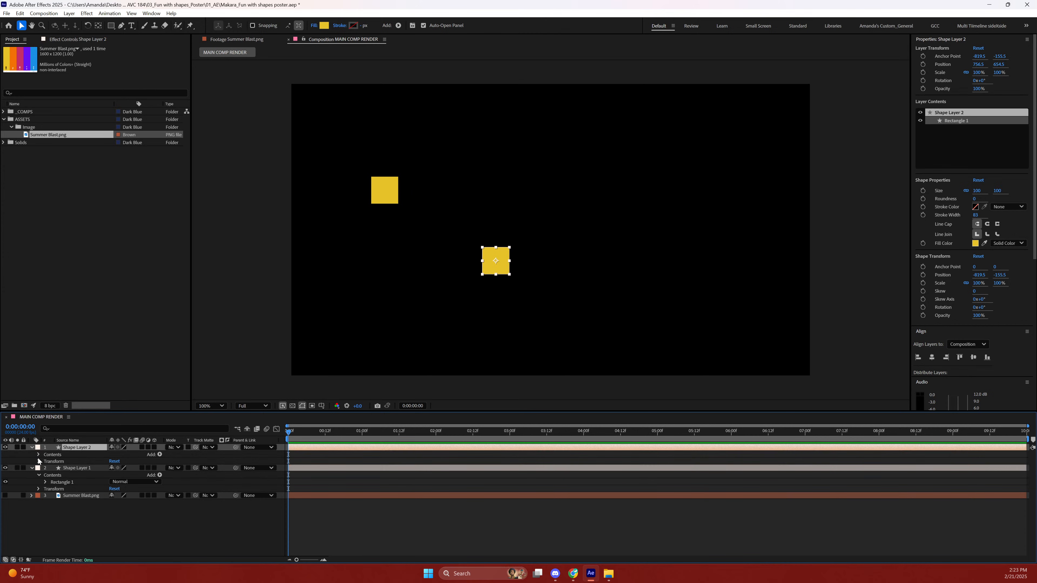
{"action": "left_click", "coordinate": [39, 455]}
{"action": "left_click", "coordinate": [45, 462]}
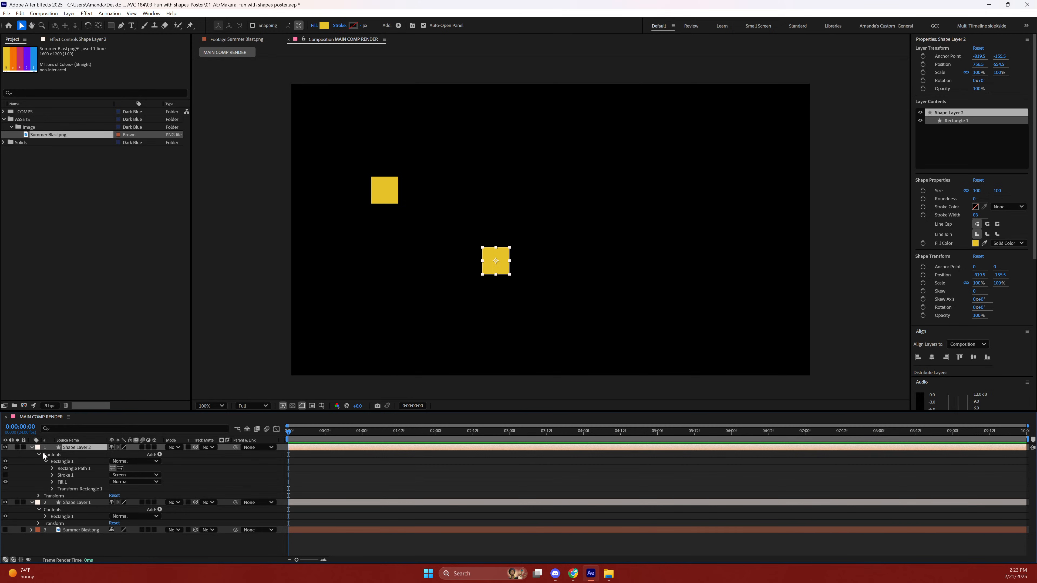
{"action": "left_click", "coordinate": [39, 454]}
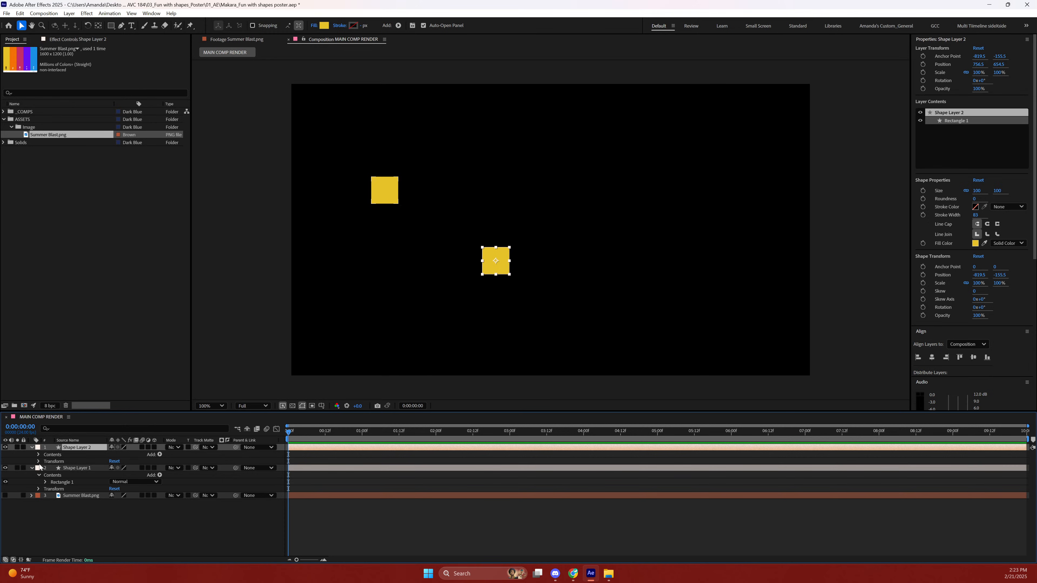
{"action": "key", "text": "Delete"}
Duplicate the Rectangle 1 group inside the Contents of Shape Layer 1.
{"action": "left_click", "coordinate": [85, 447]}
{"action": "left_click", "coordinate": [61, 462]}
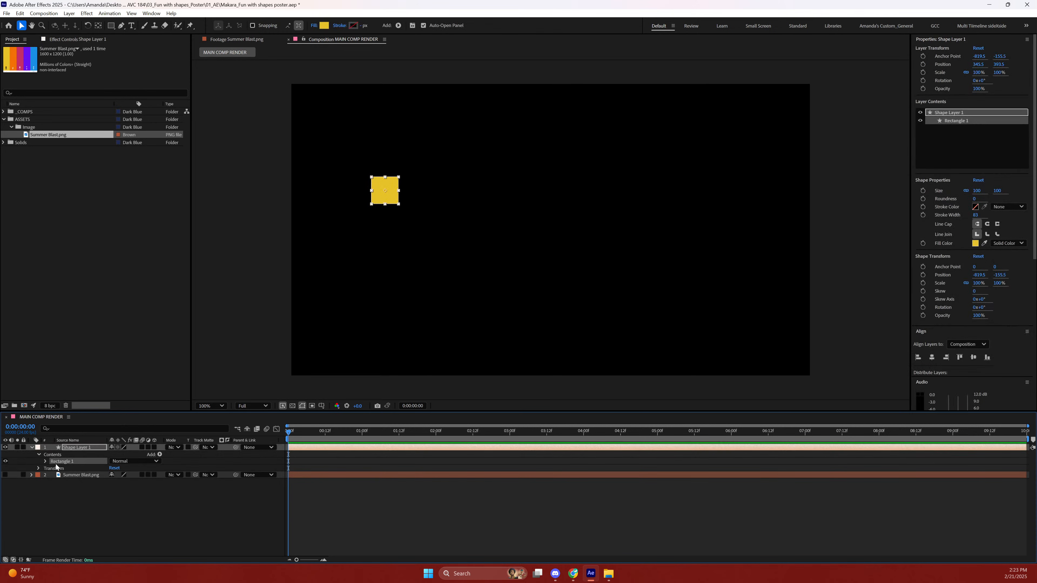
{"action": "left_click", "coordinate": [86, 448]}
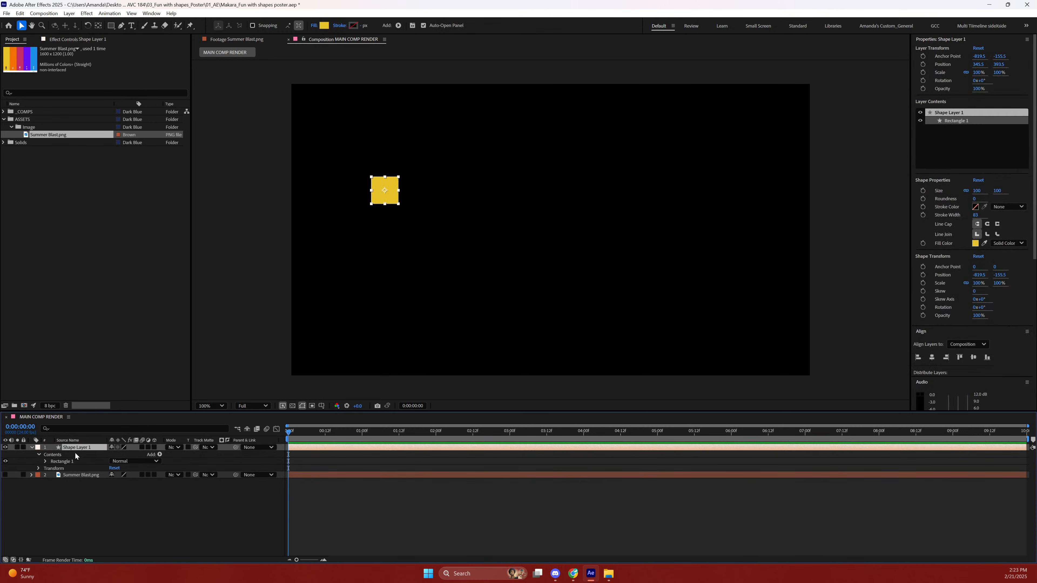
{"action": "left_click", "coordinate": [57, 462]}
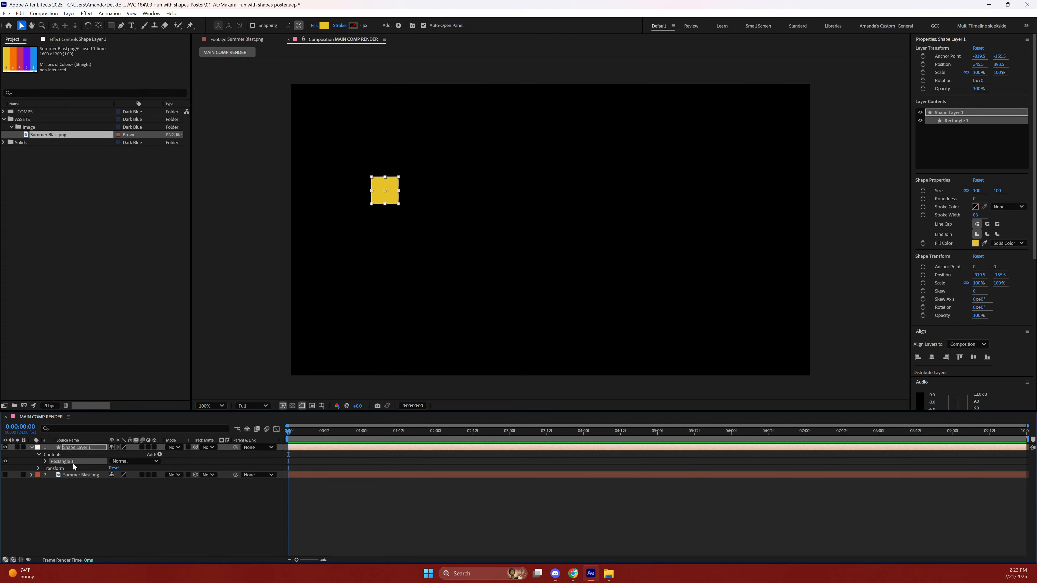
{"action": "left_click", "coordinate": [45, 461]}
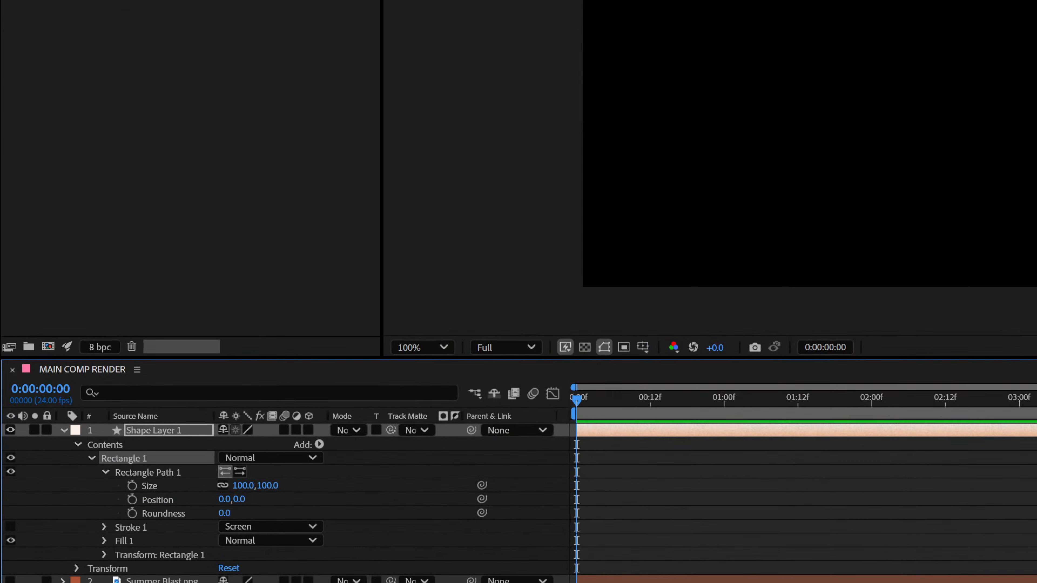
{"action": "mouse_move", "coordinate": [203, 449]}
{"action": "left_mouse_down"}
{"action": "mouse_move", "coordinate": [160, 441]}
{"action": "mouse_move", "coordinate": [104, 461]}
{"action": "mouse_move", "coordinate": [203, 436]}
{"action": "left_mouse_up"}
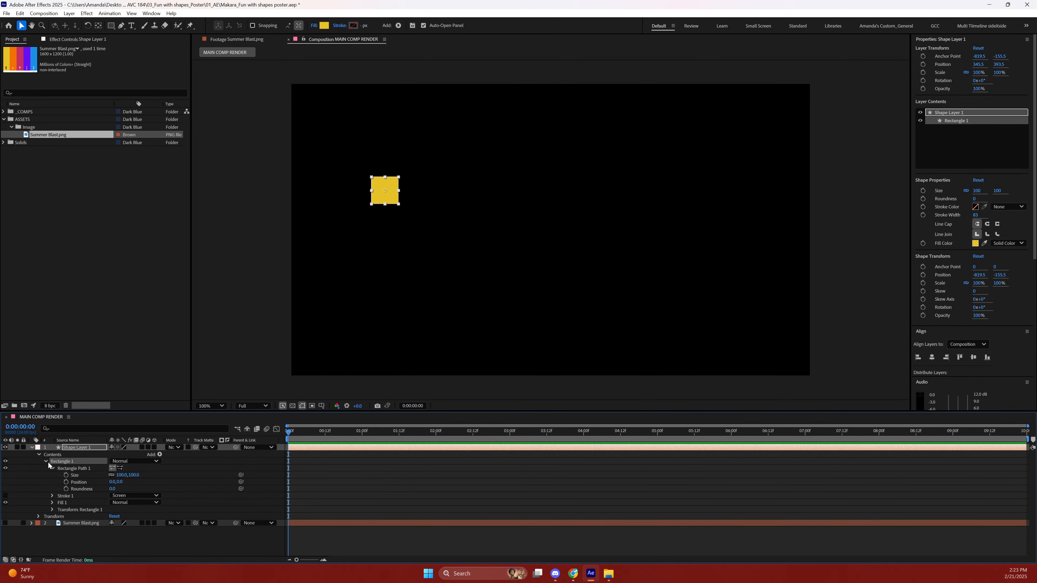
{"action": "key", "text": "F2"}
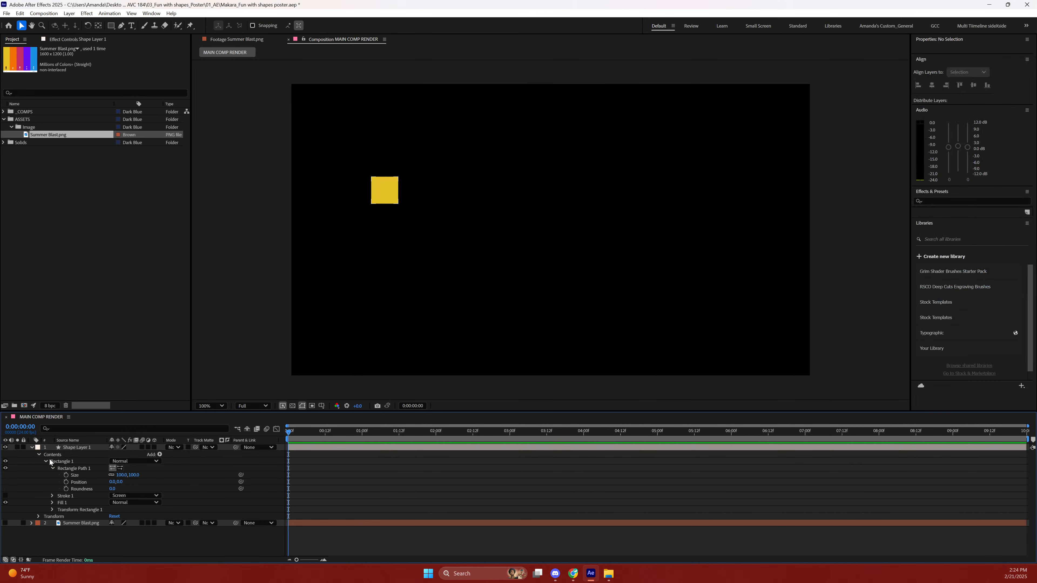
{"action": "left_click", "coordinate": [46, 462]}
{"action": "left_click", "coordinate": [65, 462]}
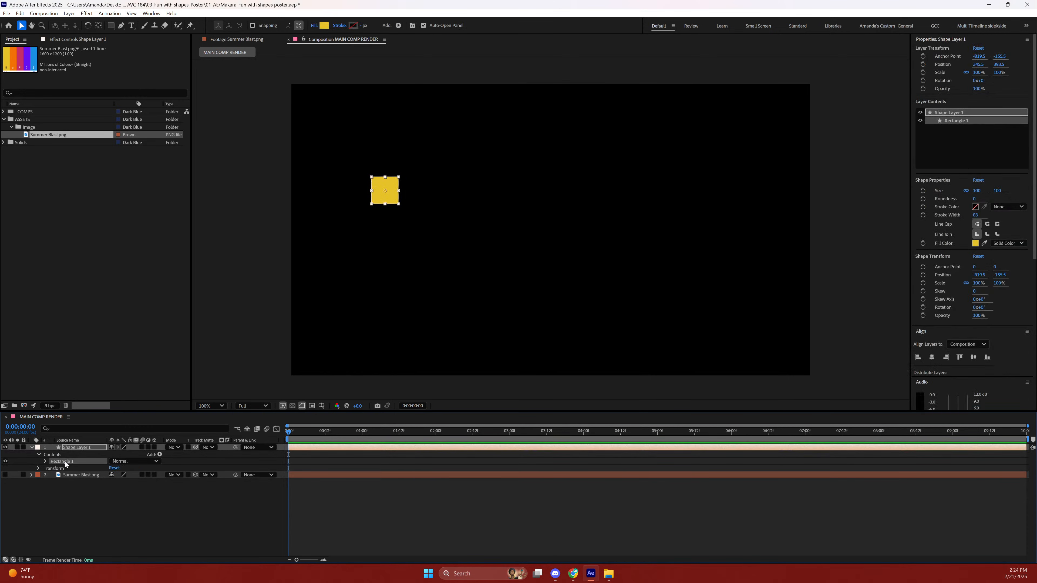
{"action": "key", "text": "ctrl+d"}
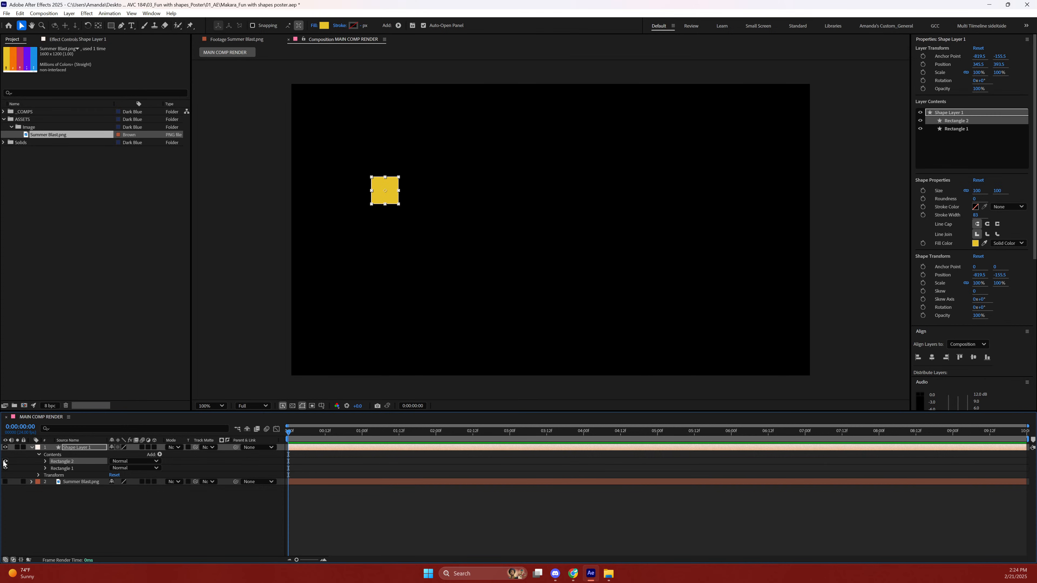
Toggle the visibility of Rectangle 2 and Rectangle 1 off and back on to check the two overlapping squares.
{"action": "left_click", "coordinate": [9, 459]}
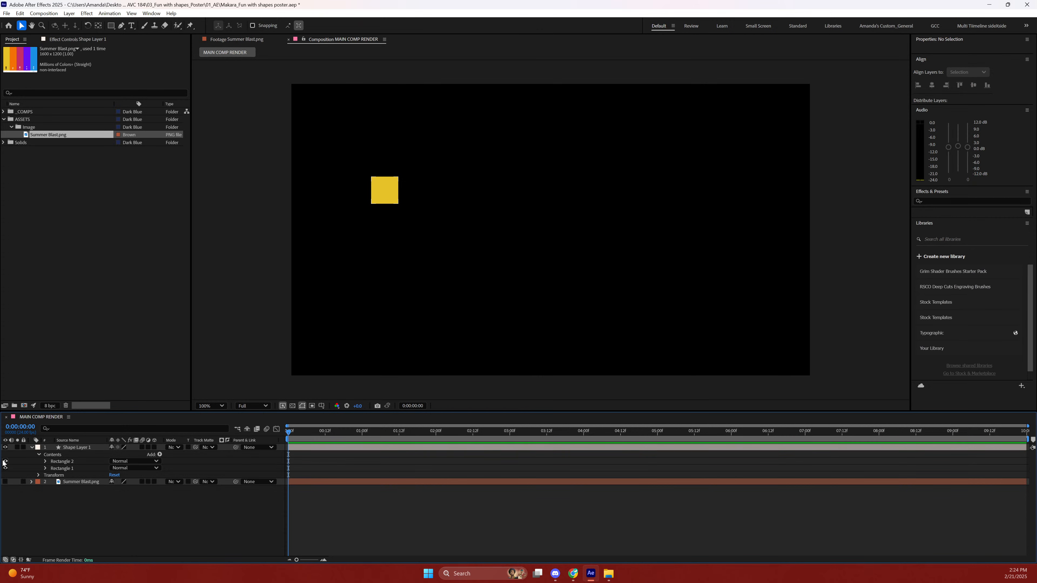
{"action": "left_click", "coordinate": [6, 461]}
{"action": "left_click", "coordinate": [5, 468]}
{"action": "left_click", "coordinate": [5, 468]}
{"action": "left_click", "coordinate": [5, 462]}
Try shifting Rectangle 2 through the X position in its transform properties, and undo the shift.
{"action": "left_click", "coordinate": [45, 462]}
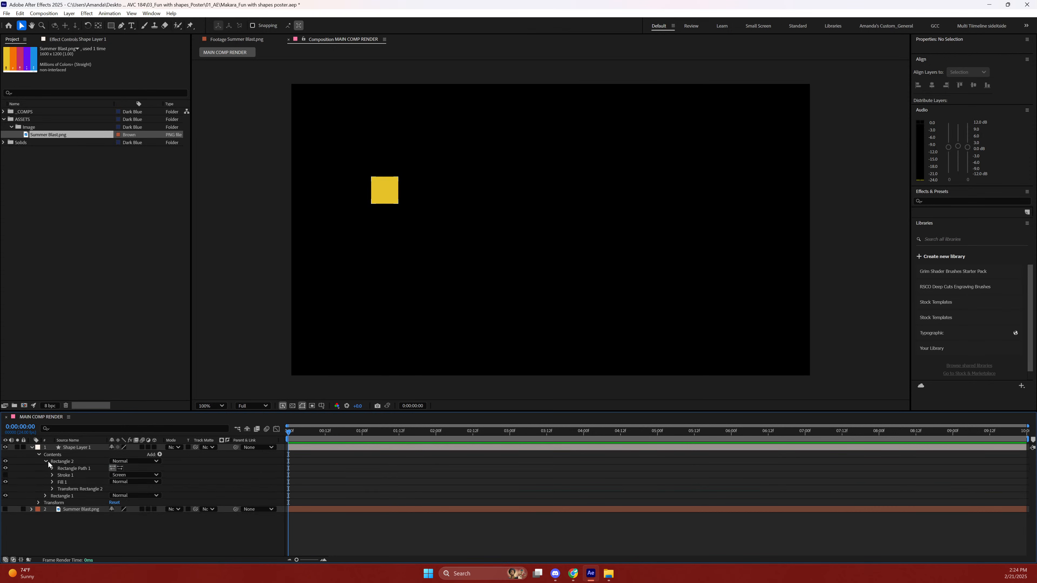
{"action": "left_click", "coordinate": [52, 489]}
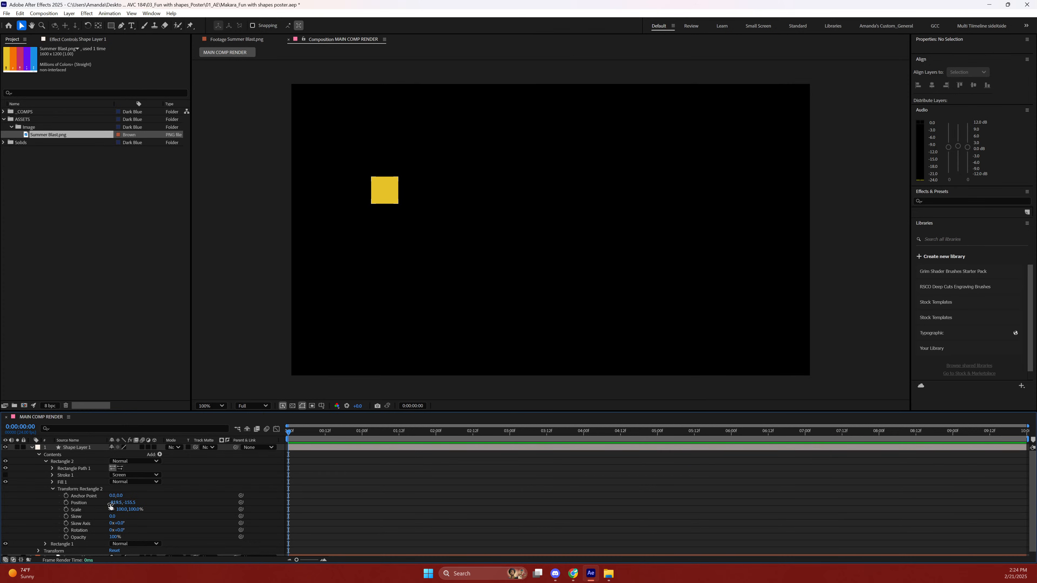
{"action": "left_click_drag", "start_coordinate": [114, 503], "coordinate": [153, 499]}
{"action": "key", "text": "ctrl+z"}
Zoom the composition view to 200% and bring the whole yellow square into view.
{"action": "left_click", "coordinate": [117, 503]}
{"action": "key", "text": "comma"}
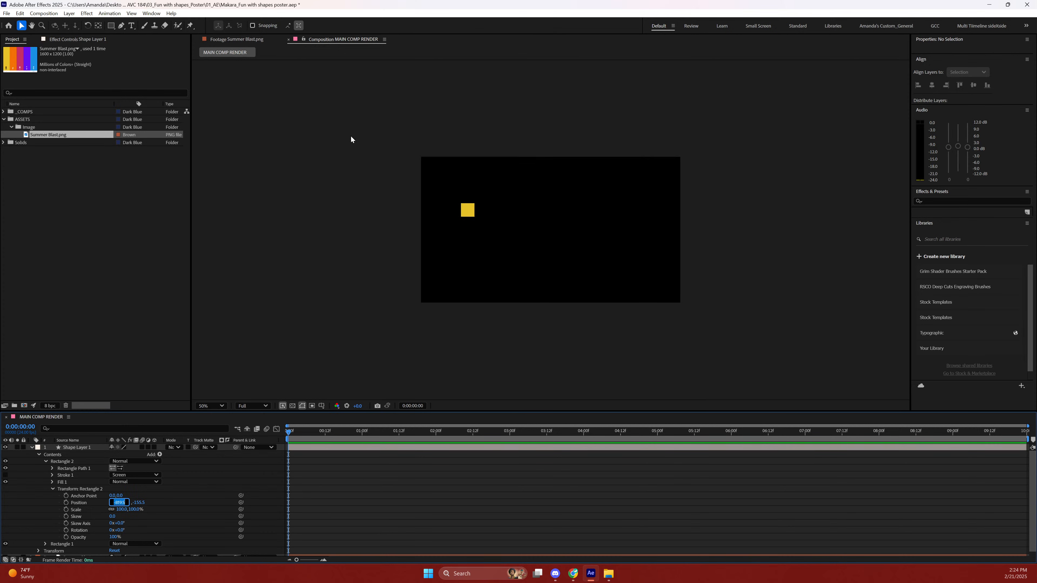
{"action": "left_click", "coordinate": [356, 175]}
{"action": "key", "text": "period"}
{"action": "key", "text": "period"}
{"action": "key", "text": "h"}
{"action": "left_click_drag", "start_coordinate": [301, 153], "coordinate": [450, 223]}
{"action": "key", "text": "v"}
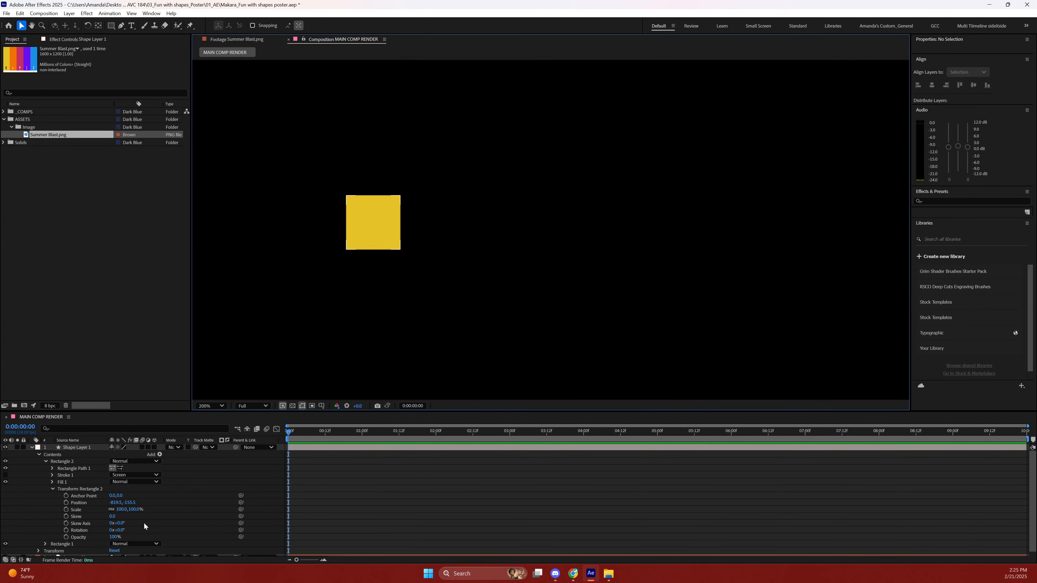
Examine the Rectangle Path 1 size and position properties of Rectangle 2 in Shape Layer 1.
{"action": "left_click", "coordinate": [116, 503]}
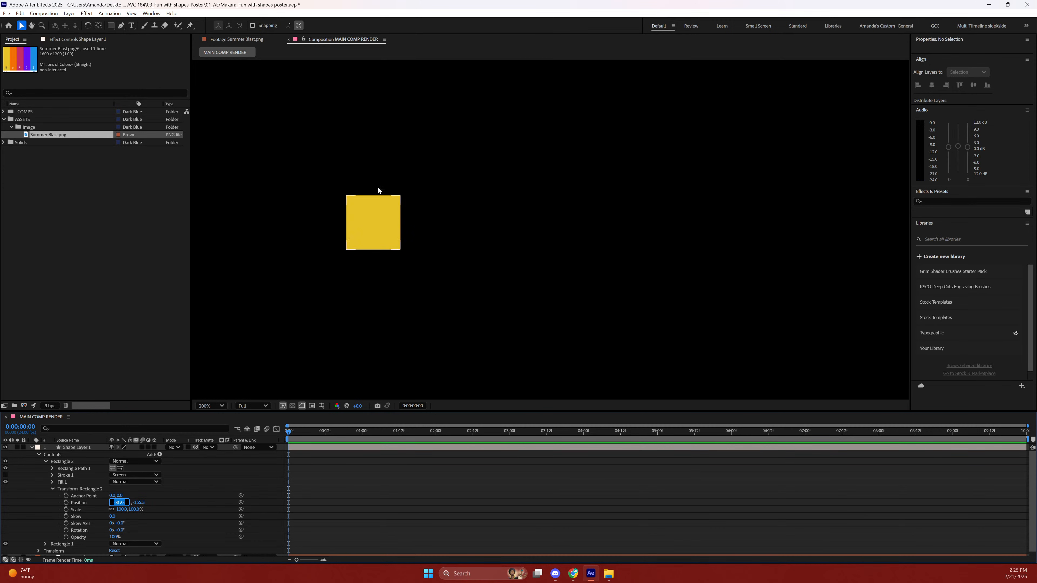
{"action": "left_click", "coordinate": [93, 446]}
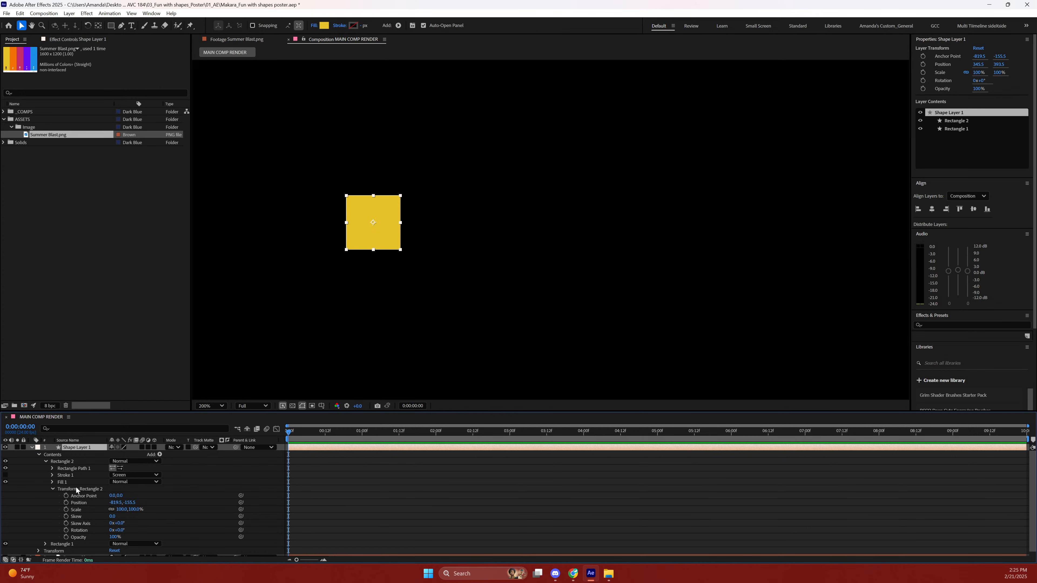
{"action": "left_click", "coordinate": [53, 491]}
{"action": "left_click", "coordinate": [49, 462]}
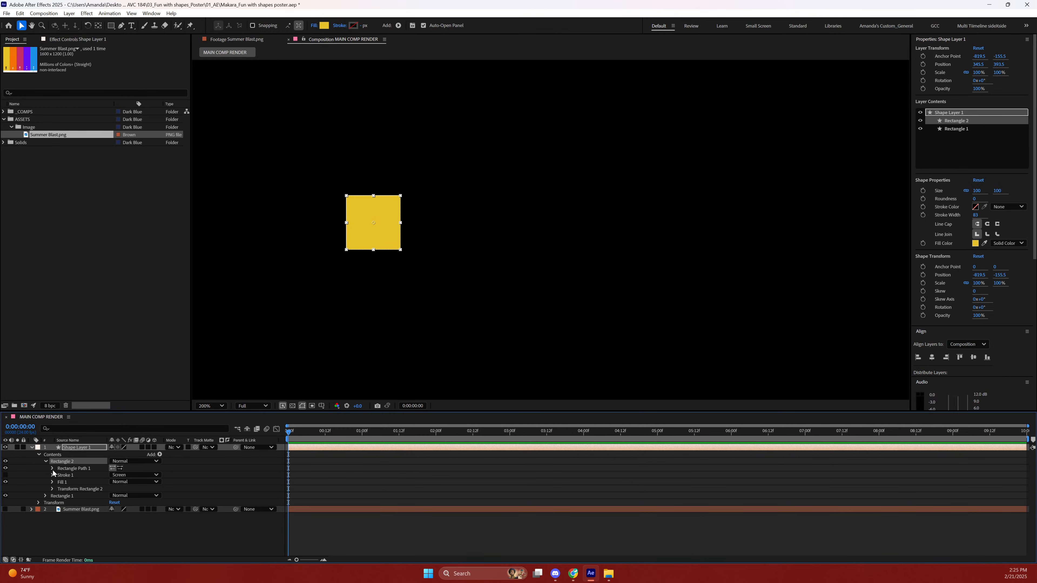
{"action": "left_click", "coordinate": [52, 469]}
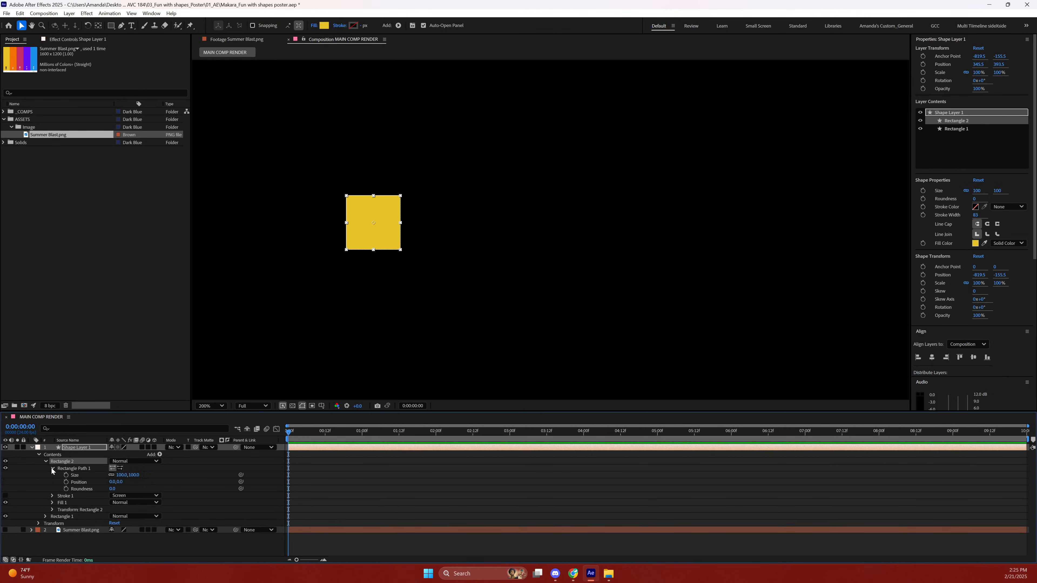
{"action": "left_click", "coordinate": [53, 468]}
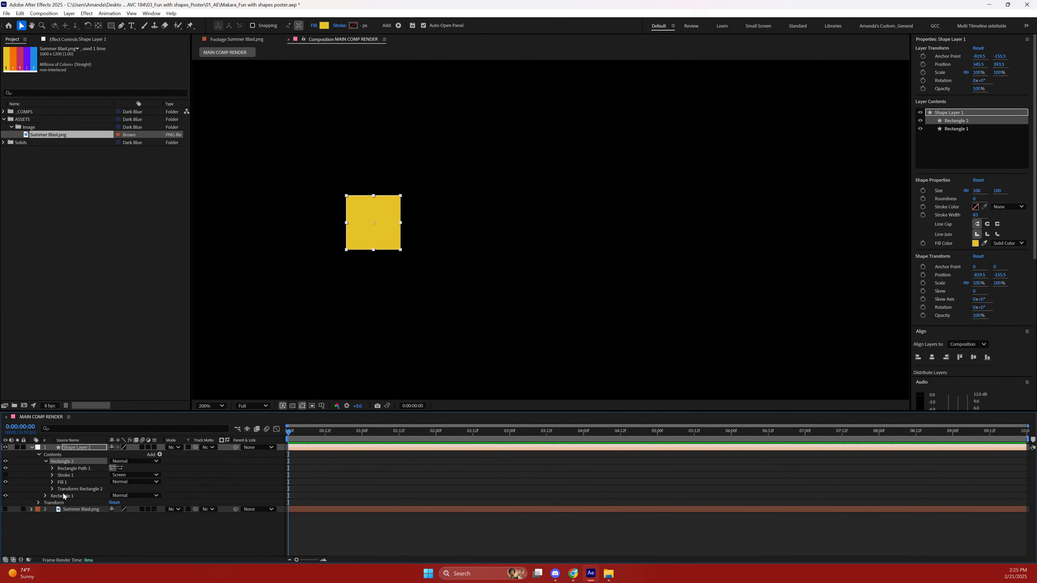
Try moving Rectangle 2 sideways to X position -774.5 in its transform properties, and undo the move.
{"action": "left_click", "coordinate": [52, 489]}
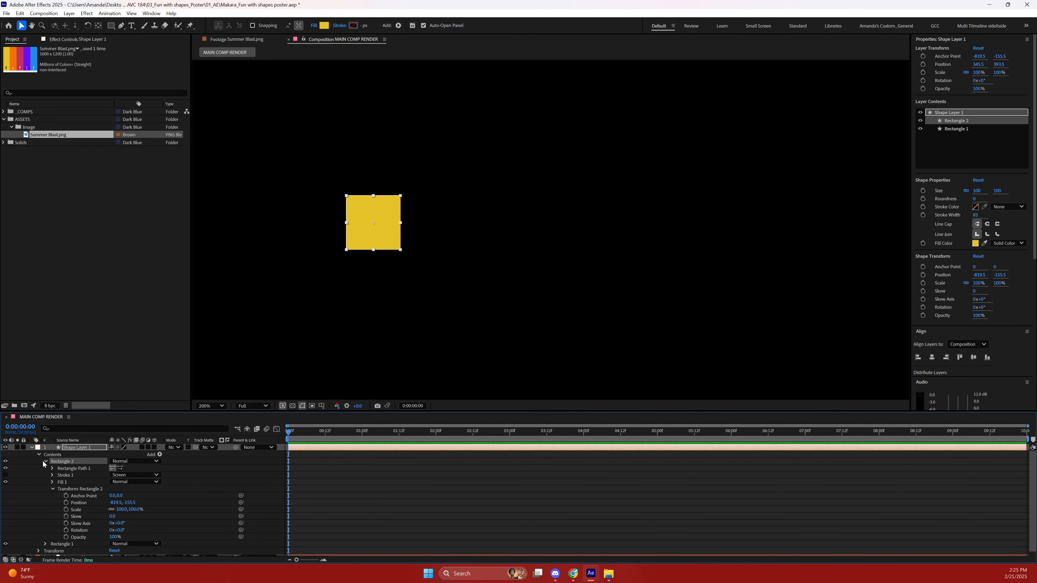
{"action": "left_click", "coordinate": [116, 502]}
{"action": "left_click", "coordinate": [101, 504]}
{"action": "left_click_drag", "start_coordinate": [116, 503], "coordinate": [133, 503]}
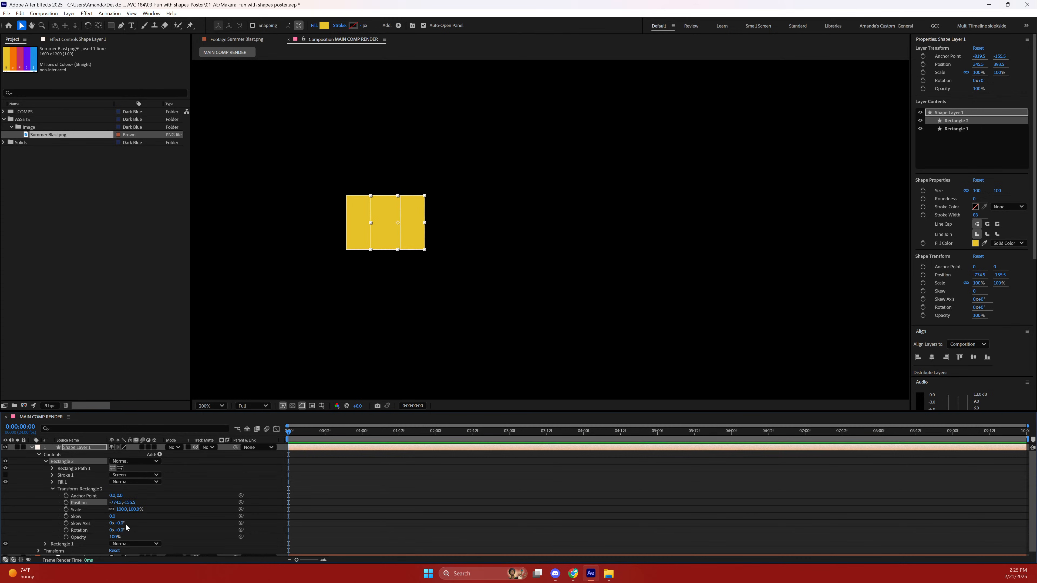
{"action": "key", "text": "ctrl+z"}
Try setting Rectangle 2's transform X position to -769.5, and undo the change.
{"action": "left_click", "coordinate": [116, 503]}
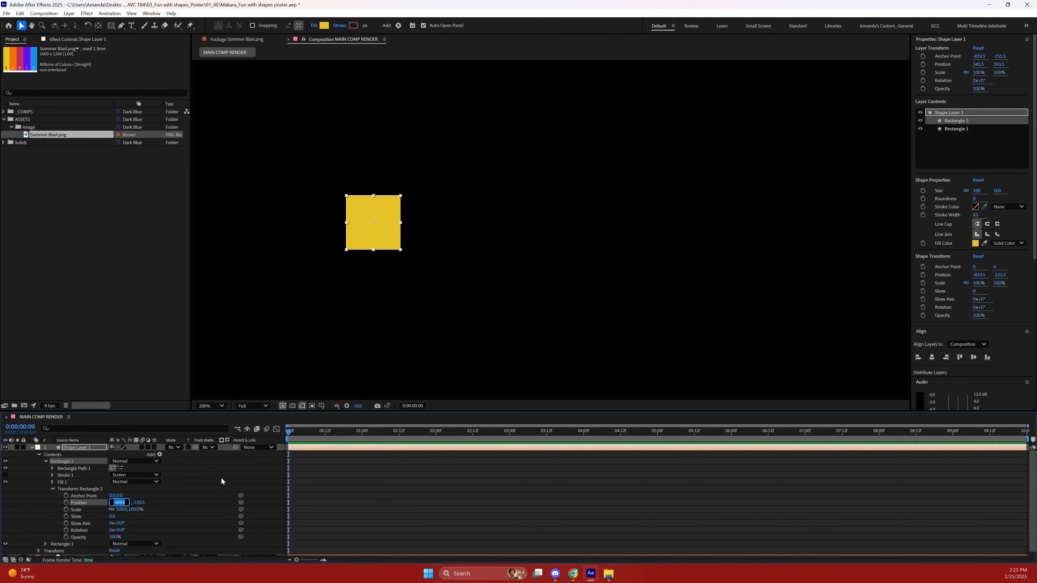
{"action": "key", "text": "Right"}
{"action": "key", "text": "Return"}
{"action": "left_click", "coordinate": [115, 503]}
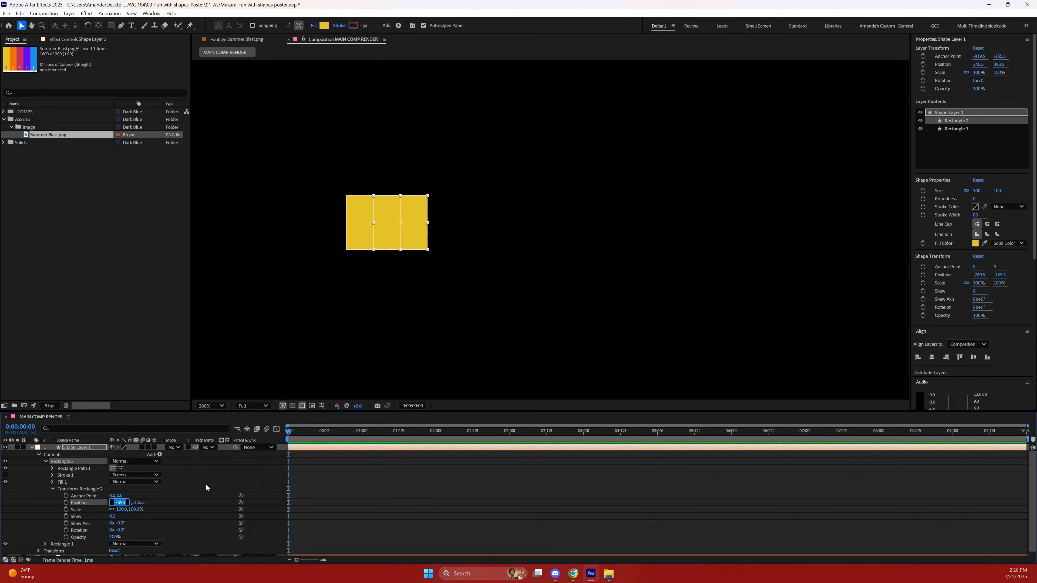
{"action": "left_click", "coordinate": [264, 334]}
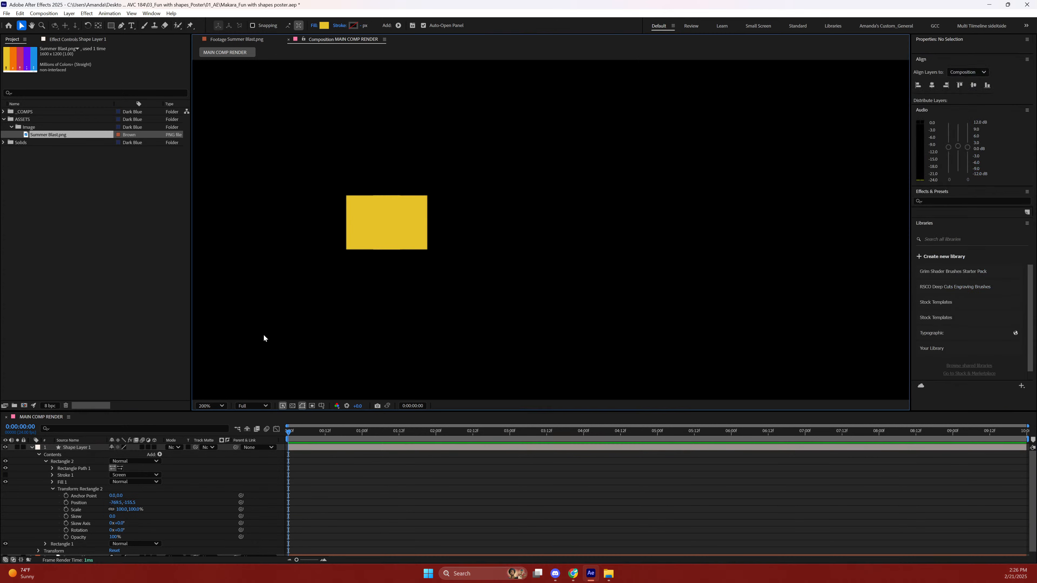
{"action": "key", "text": "ctrl+z"}
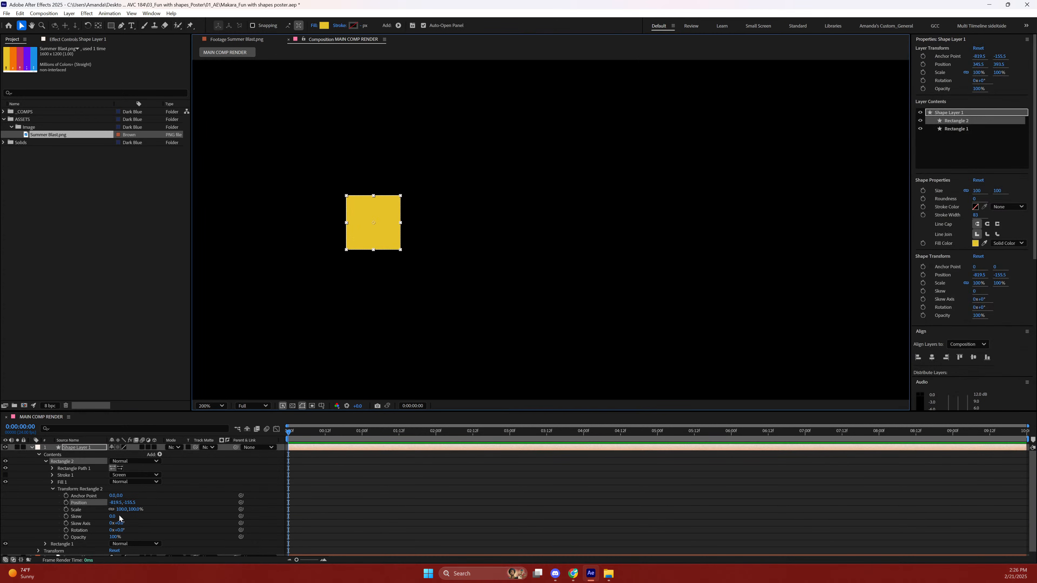
Add 100 to Rectangle 2's transform X position, placing it at -719.5, and collapse the Rectangle 2 properties.
{"action": "left_click", "coordinate": [118, 502]}
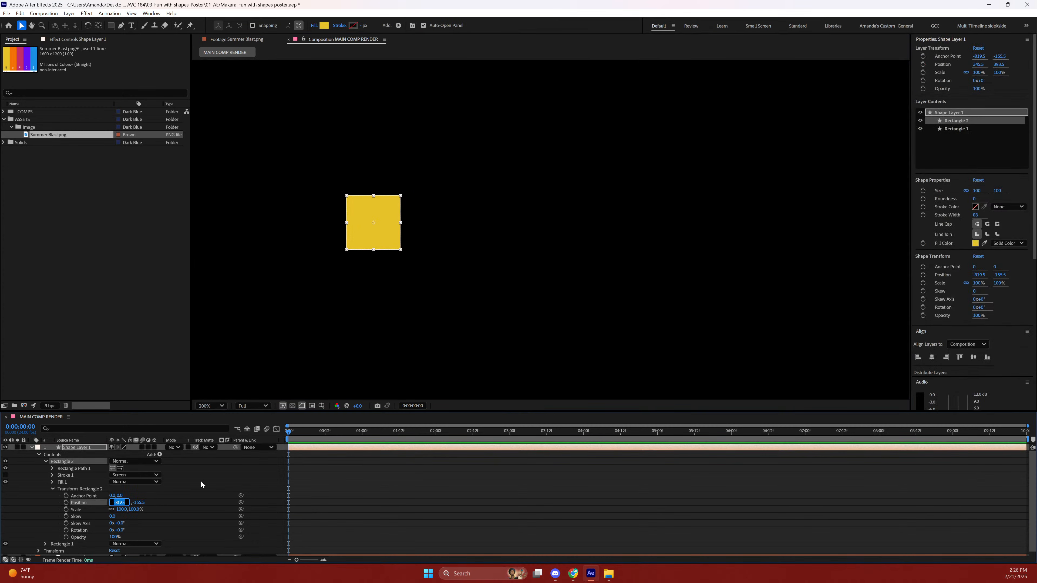
{"action": "key", "text": "BackSpace"}
{"action": "type", "text": "+100"}
{"action": "key", "text": "Return"}
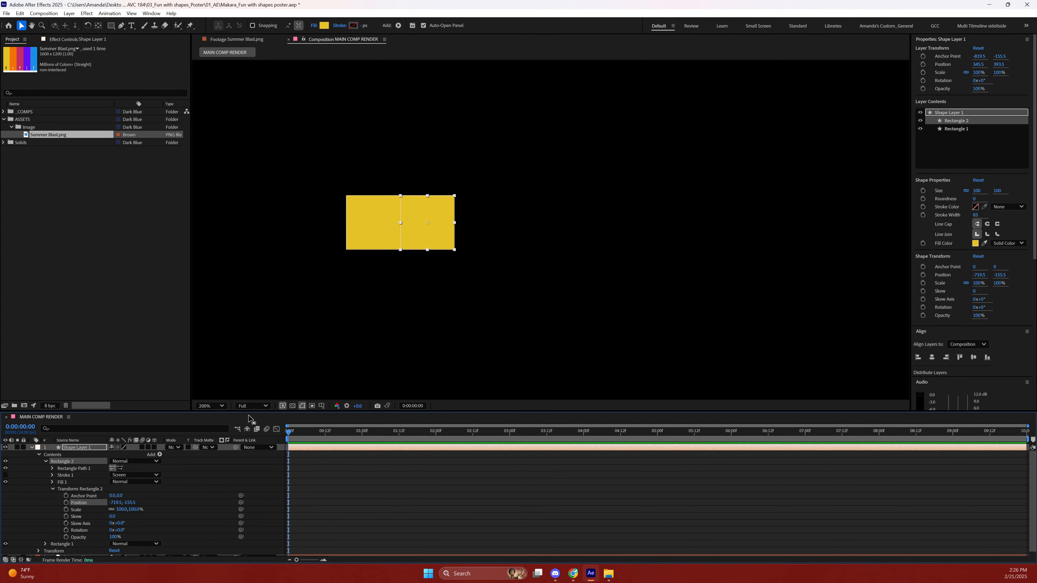
{"action": "left_click", "coordinate": [45, 461]}
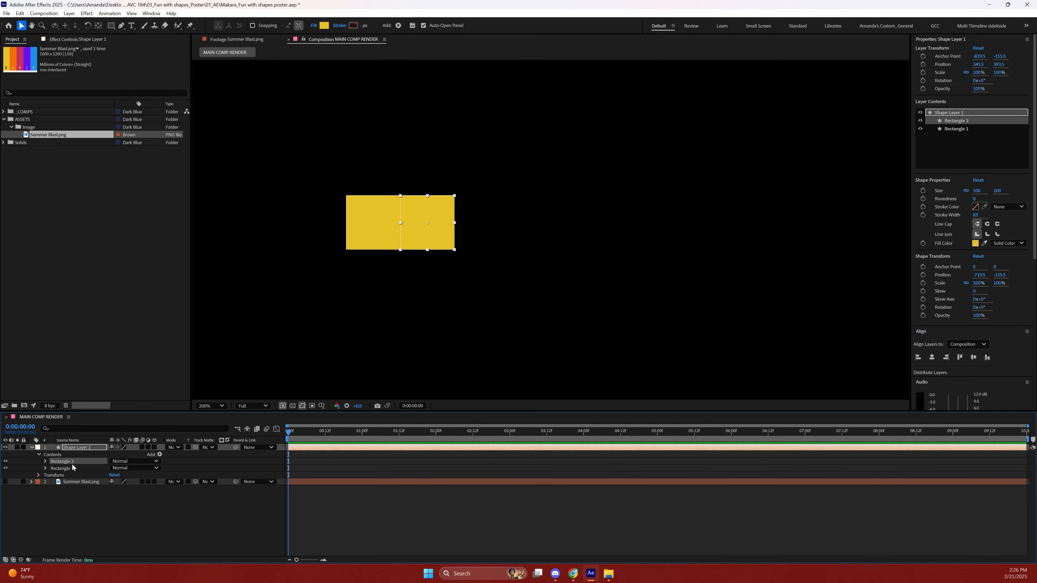
Duplicate Rectangle 2 and add 100 to the copy's transform X position, placing it at -619.5.
{"action": "key", "text": "ctrl+d"}
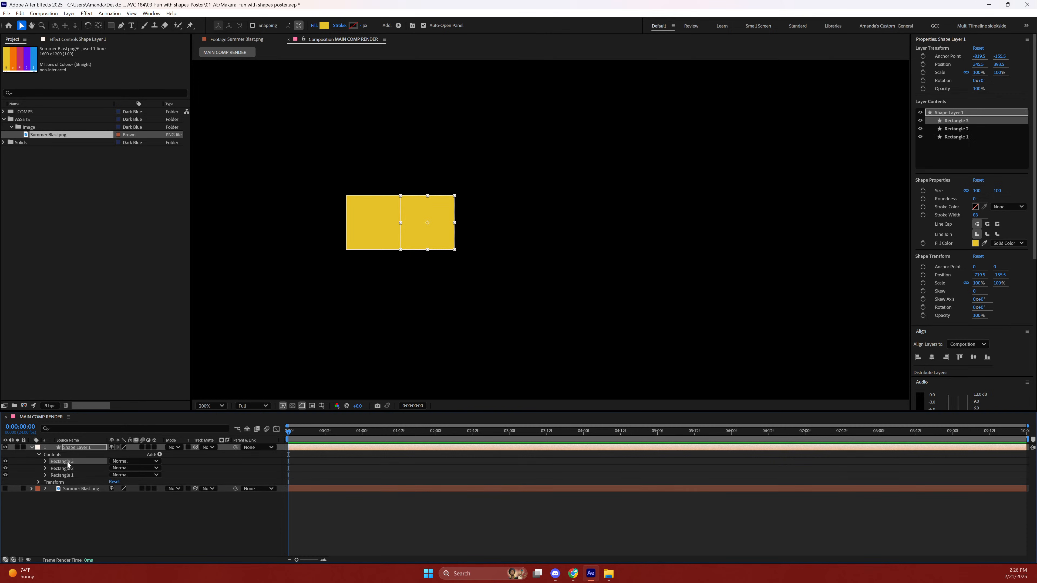
{"action": "left_click", "coordinate": [45, 461]}
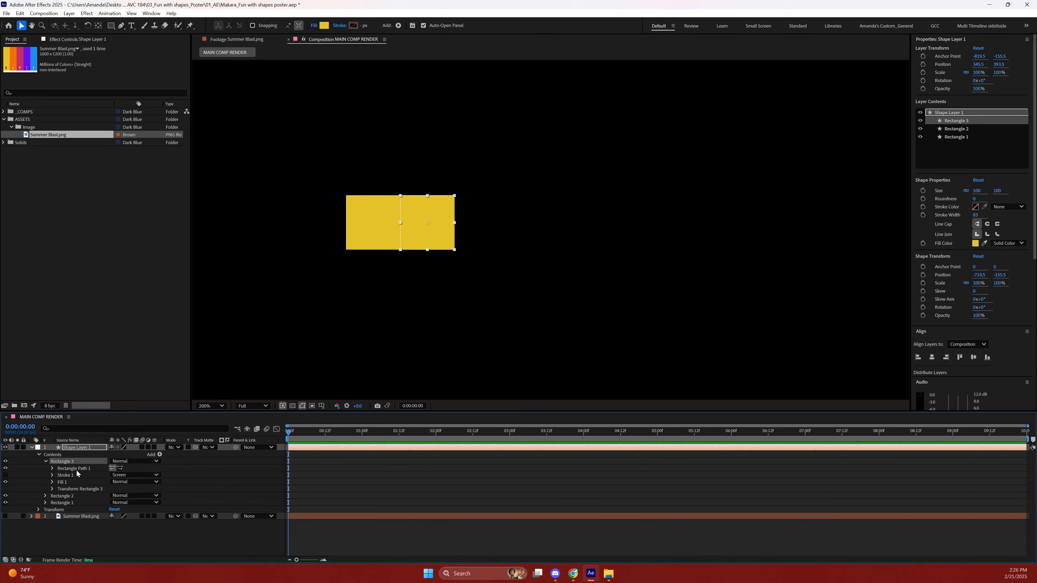
{"action": "left_click", "coordinate": [52, 490]}
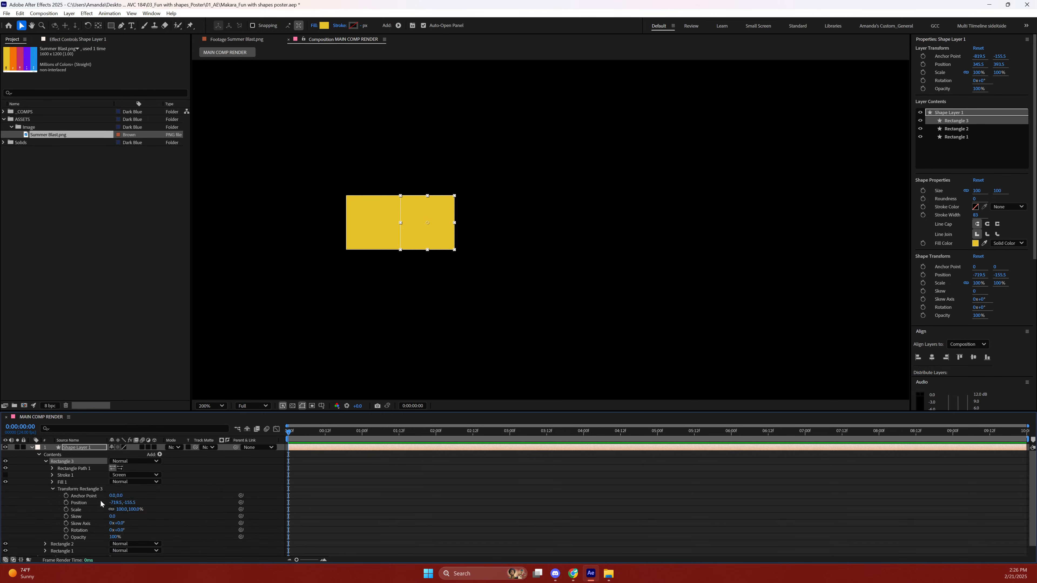
{"action": "key", "text": "ctrl+shift+a"}
{"action": "left_click", "coordinate": [116, 502]}
{"action": "key", "text": "BackSpace"}
{"action": "type", "text": "+100"}
{"action": "key", "text": "Return"}
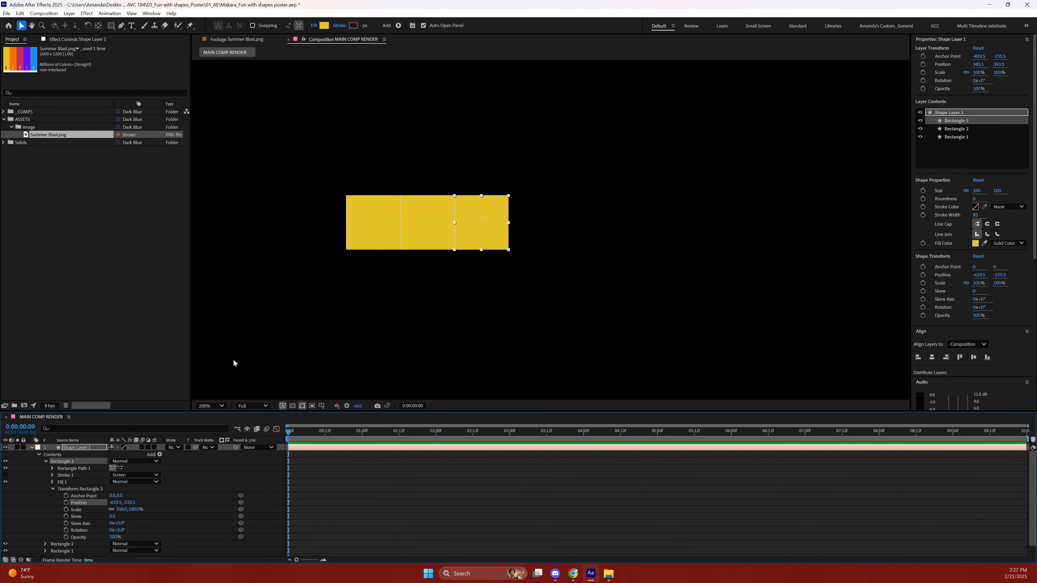
Collapse Rectangle 3's properties and rename the shape layer as Color Palette.
{"action": "left_click", "coordinate": [52, 489]}
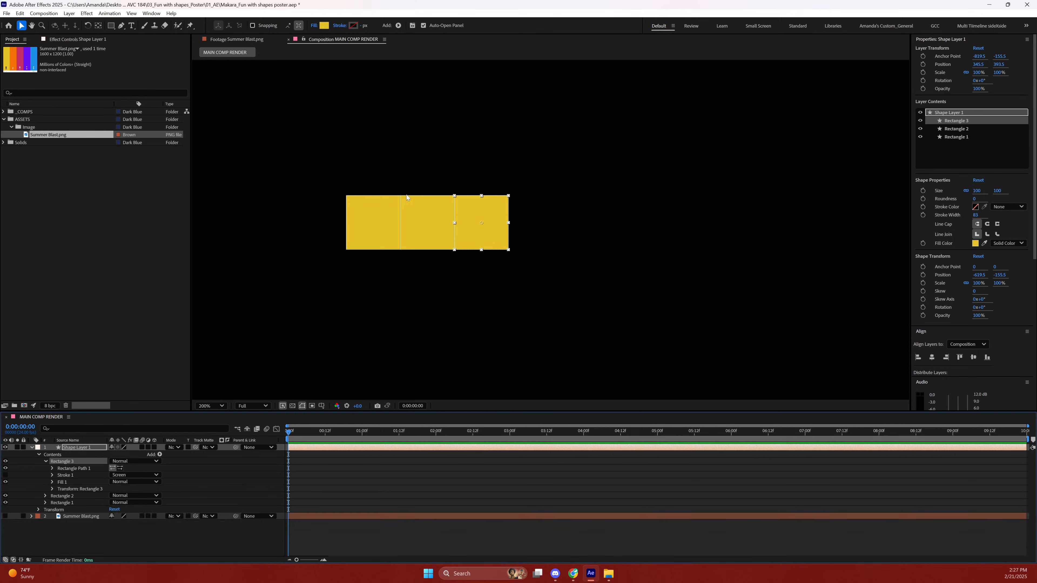
{"action": "left_click", "coordinate": [46, 462]}
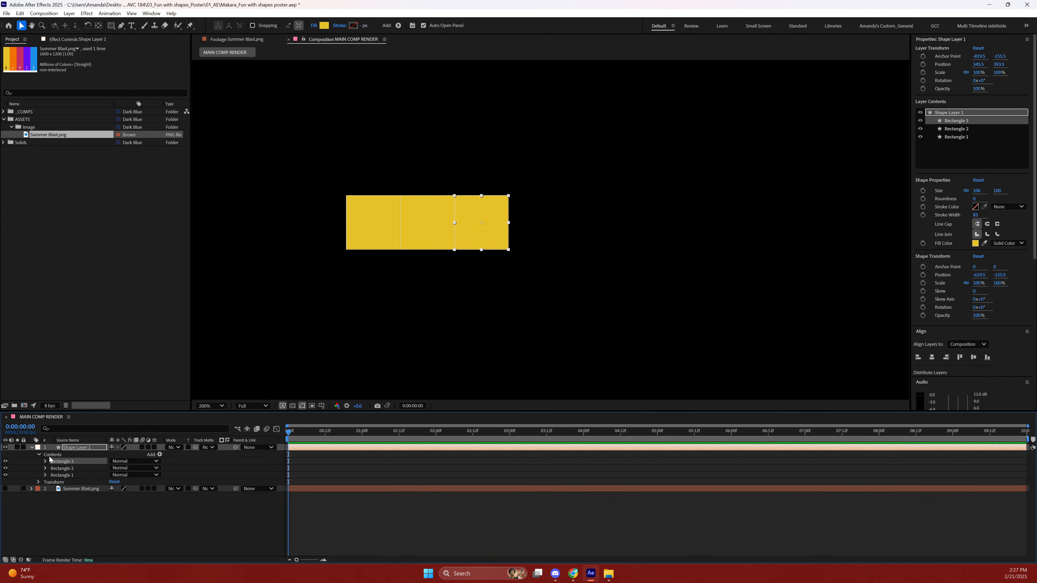
{"action": "left_click", "coordinate": [78, 449]}
{"action": "key", "text": "Return"}
{"action": "type", "text": "Color"}
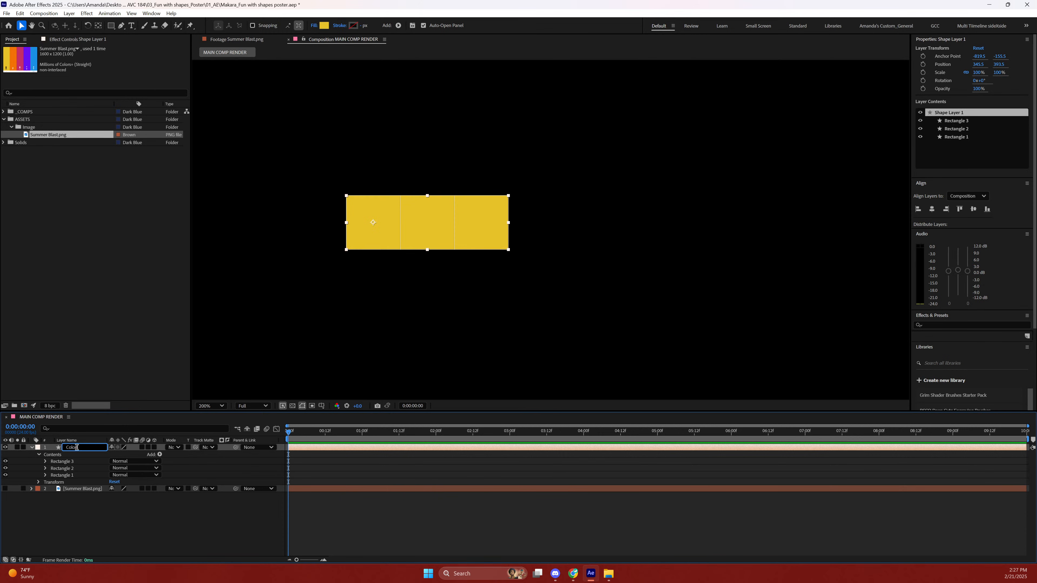
{"action": "type", "text": " Palte"}
{"action": "key", "text": "BackSpace"}
{"action": "key", "text": "BackSpace"}
{"action": "type", "text": "e"}
{"action": "type", "text": "rtr"}
{"action": "key", "text": "BackSpace"}
{"action": "key", "text": "BackSpace"}
{"action": "key", "text": "BackSpace"}
{"action": "type", "text": "t3"}
{"action": "left_click", "coordinate": [74, 515]}
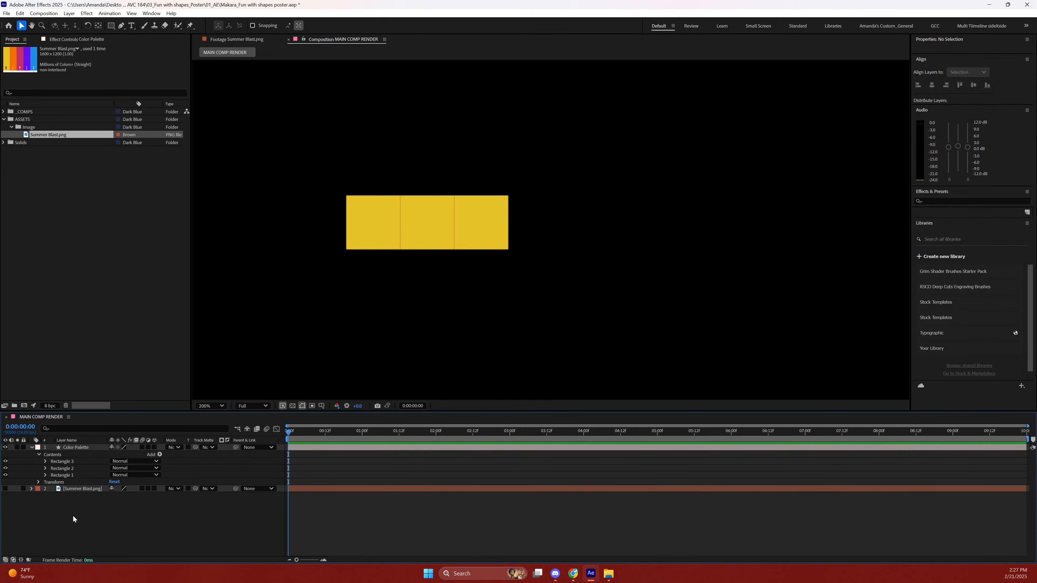
Move the Color Palette layer slightly up and to the left in the composition, and collapse its contents.
{"action": "left_click", "coordinate": [68, 447]}
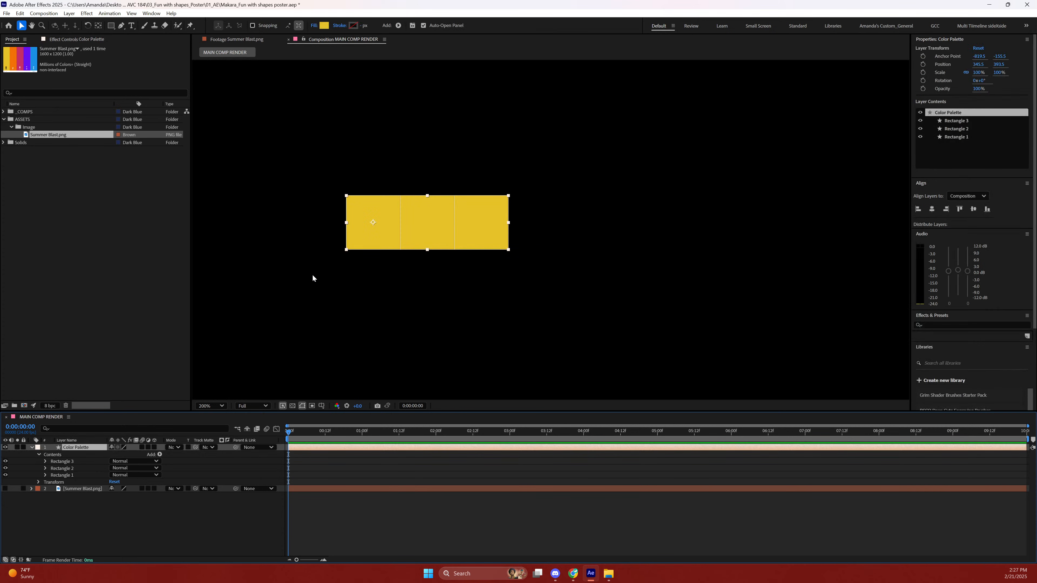
{"action": "mouse_move", "coordinate": [377, 224]}
{"action": "left_mouse_down"}
{"action": "mouse_move", "coordinate": [318, 223]}
{"action": "mouse_move", "coordinate": [348, 198]}
{"action": "mouse_move", "coordinate": [343, 212]}
{"action": "mouse_move", "coordinate": [378, 206]}
{"action": "left_mouse_up"}
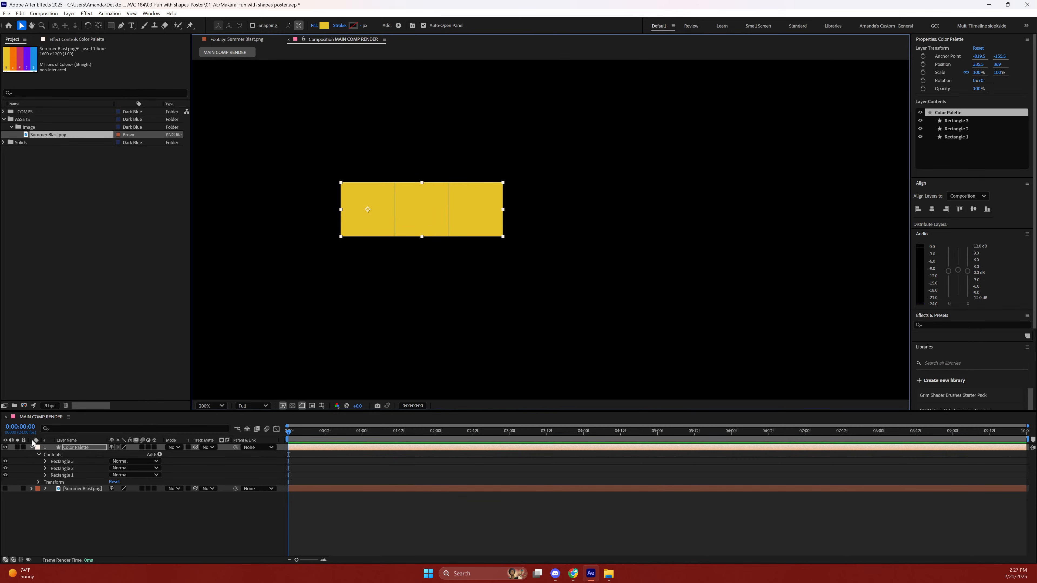
{"action": "left_click", "coordinate": [32, 448]}
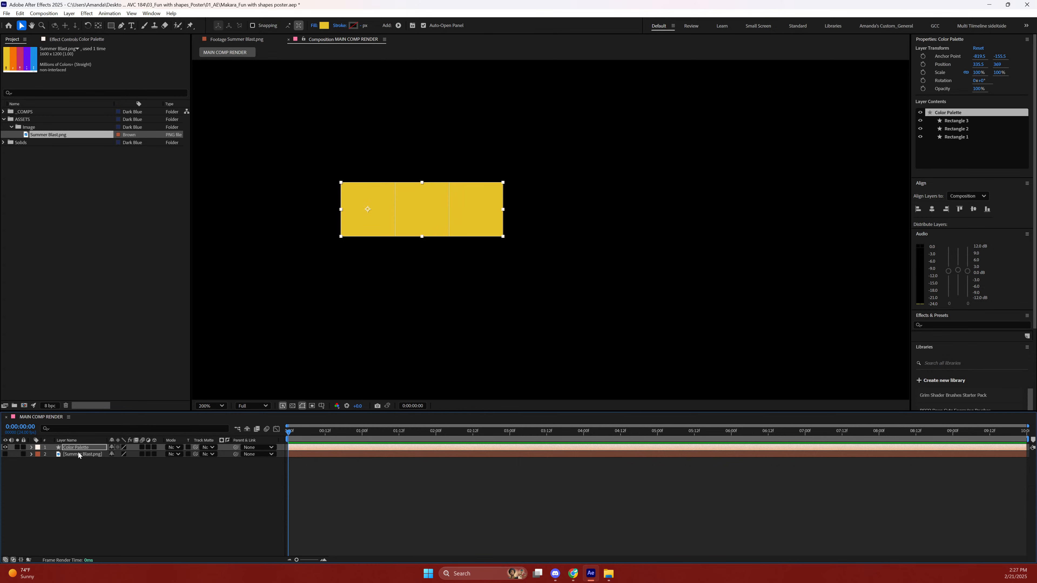
{"action": "left_click", "coordinate": [31, 448]}
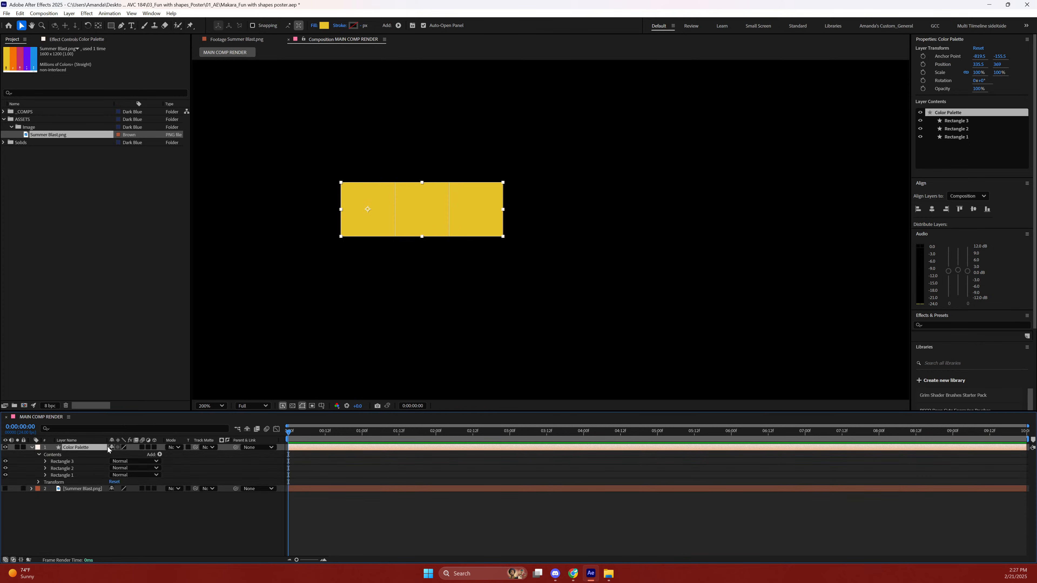
{"action": "left_click", "coordinate": [31, 447]}
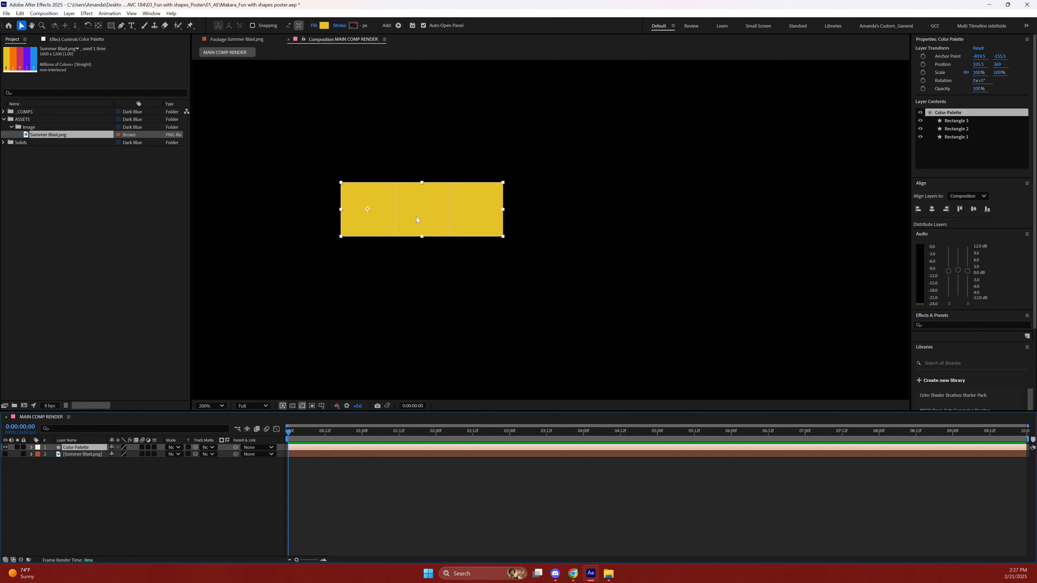
Center the Color Palette layer's anchor point on the row of squares and return to the Selection tool.
{"action": "left_click", "coordinate": [88, 454]}
{"action": "left_click", "coordinate": [84, 447]}
{"action": "left_click", "coordinate": [84, 454]}
{"action": "left_click", "coordinate": [75, 447]}
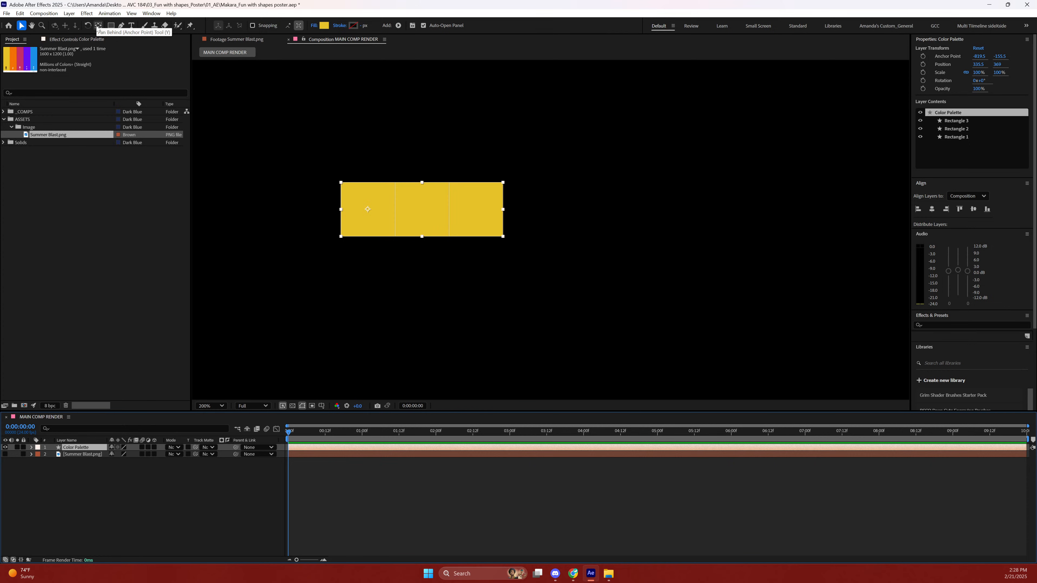
{"action": "double_click", "coordinate": [96, 29], "text": "ctrl"}
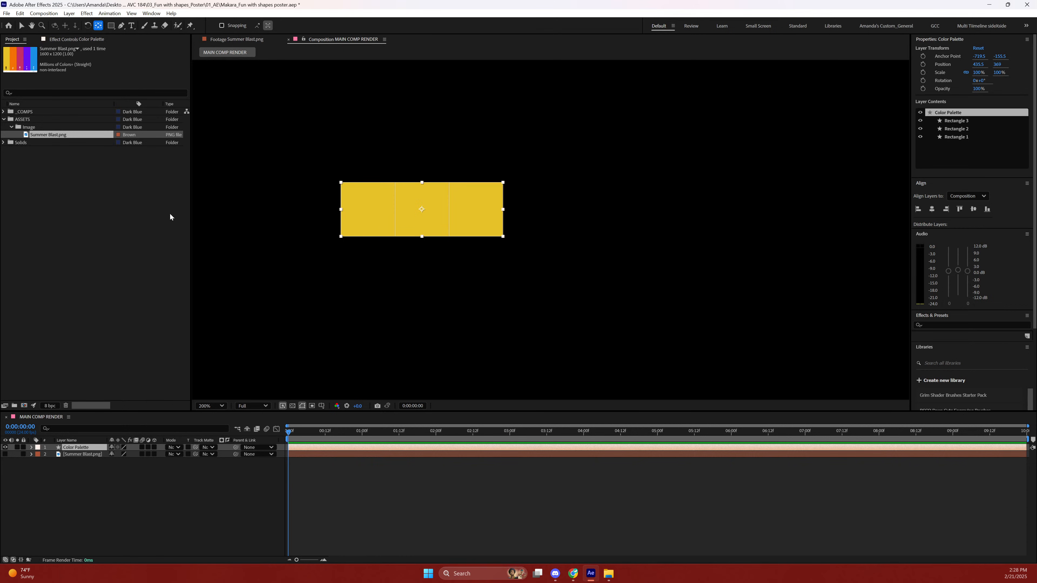
{"action": "key", "text": "v"}
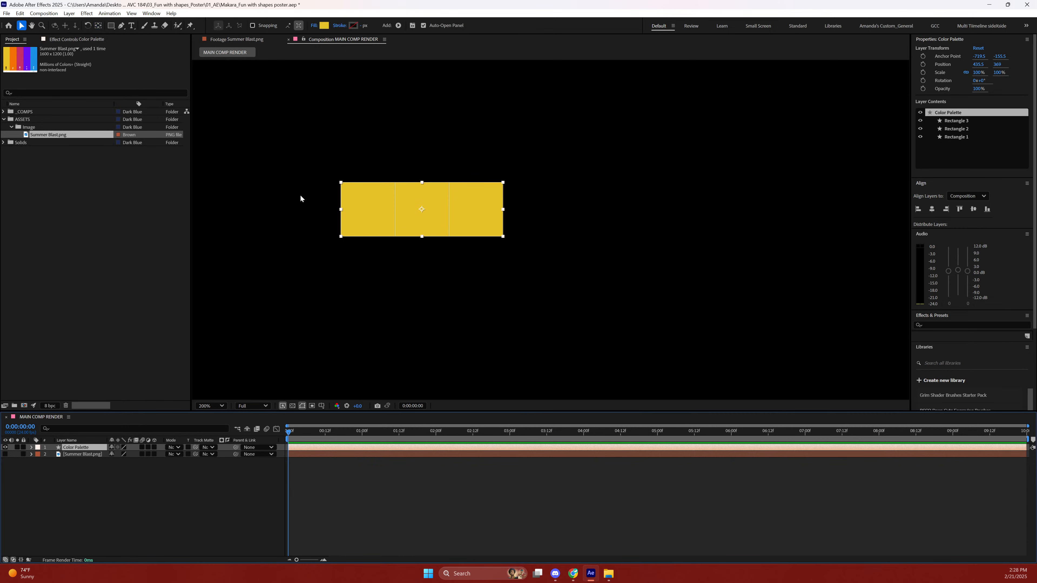
Move the Color Palette layer into the composition's upper-left corner, at about position 153.5, 52, and deselect it.
{"action": "left_click_drag", "start_coordinate": [247, 115], "coordinate": [336, 197]}
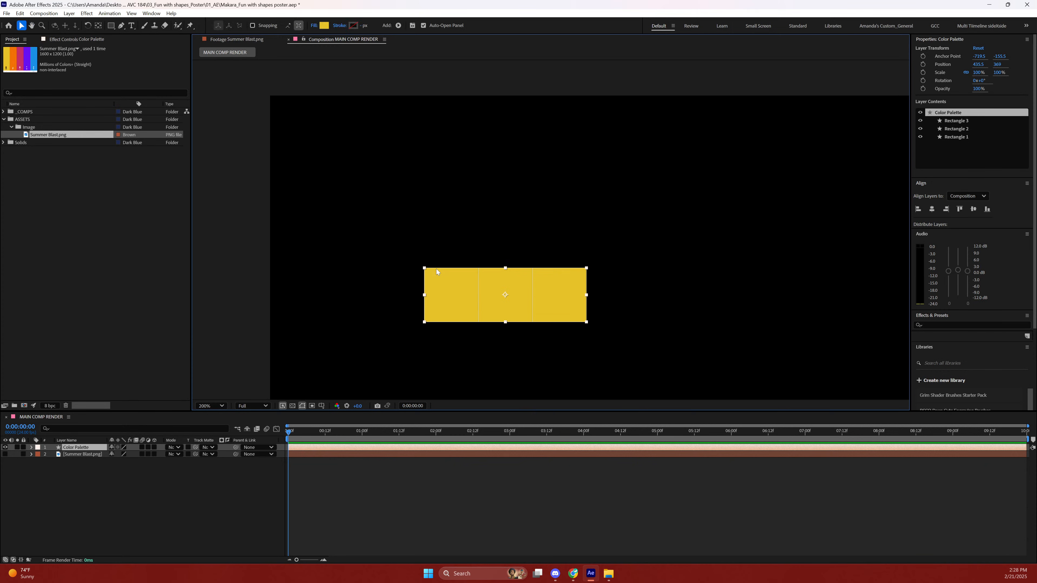
{"action": "left_click_drag", "start_coordinate": [505, 297], "coordinate": [351, 125]}
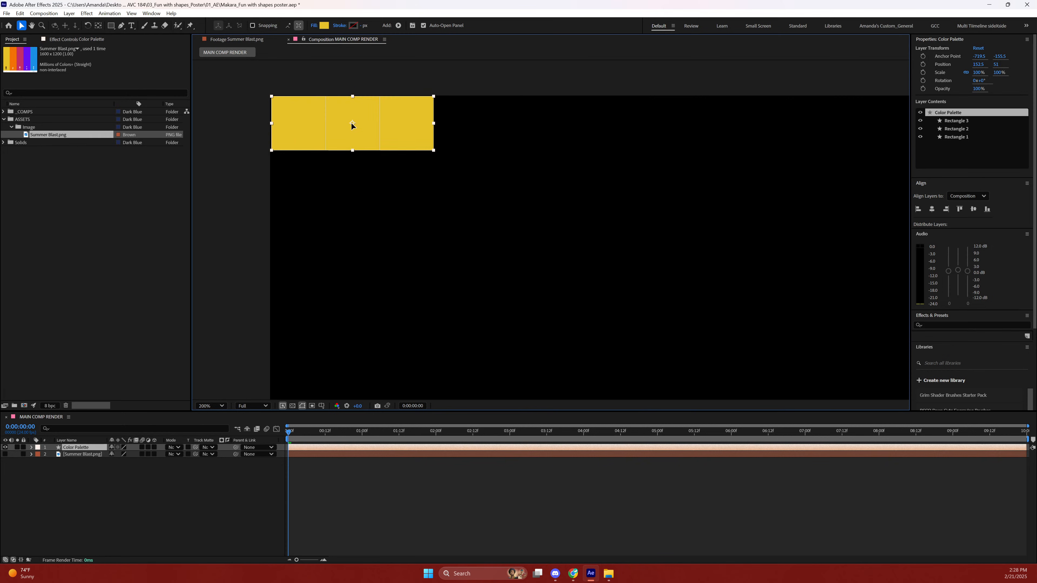
{"action": "left_click", "coordinate": [256, 158]}
{"action": "mouse_move", "coordinate": [299, 133]}
{"action": "left_mouse_down"}
{"action": "mouse_move", "coordinate": [319, 133]}
{"action": "mouse_move", "coordinate": [309, 133]}
{"action": "left_mouse_up"}
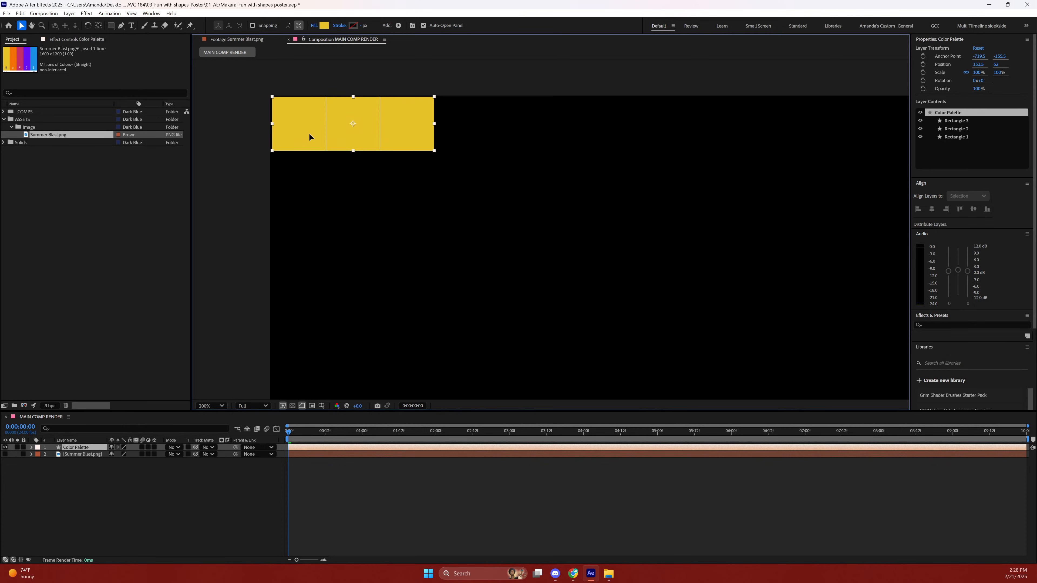
{"action": "left_click", "coordinate": [244, 178]}
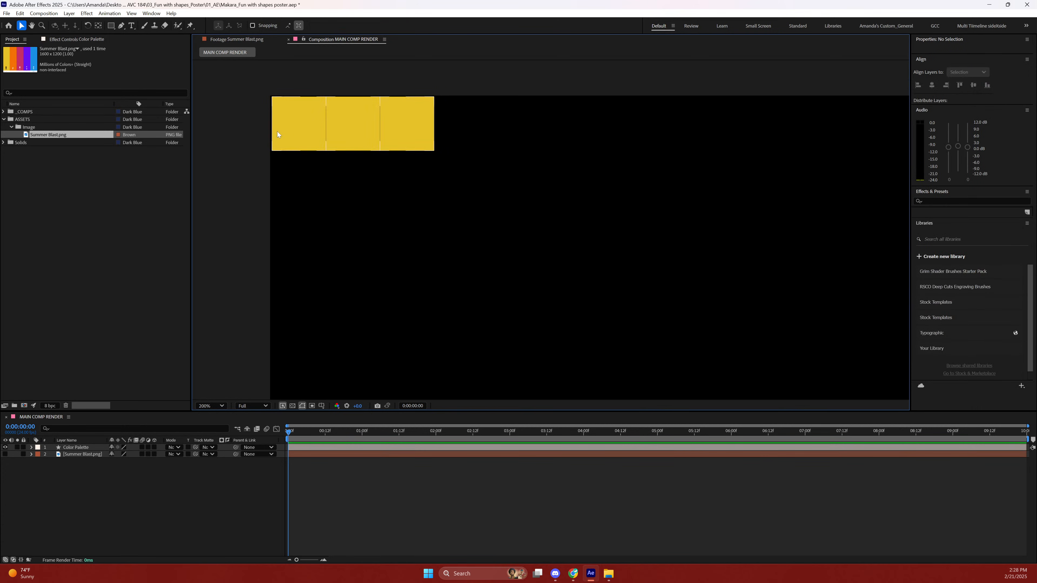
Expand the Color Palette layer's contents and make the Summer Blast.png layer visible for color reference.
{"action": "left_click", "coordinate": [32, 448]}
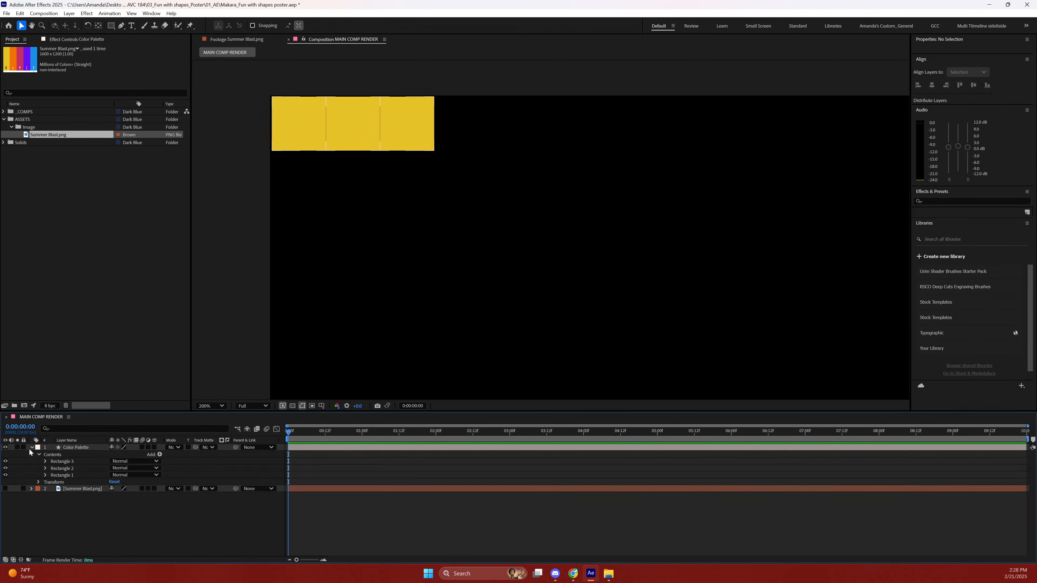
{"action": "left_click", "coordinate": [45, 476]}
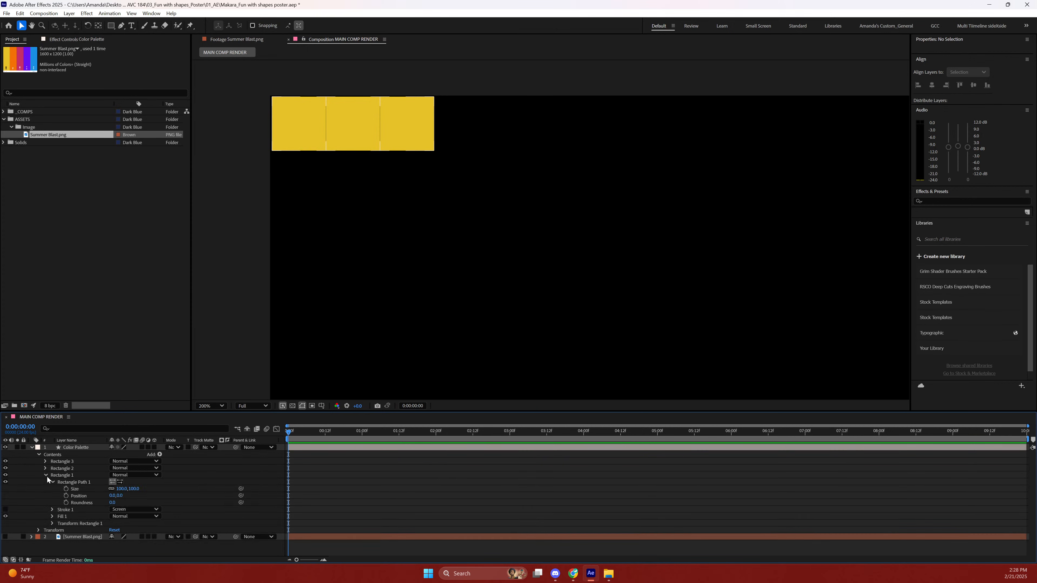
{"action": "left_click", "coordinate": [6, 537]}
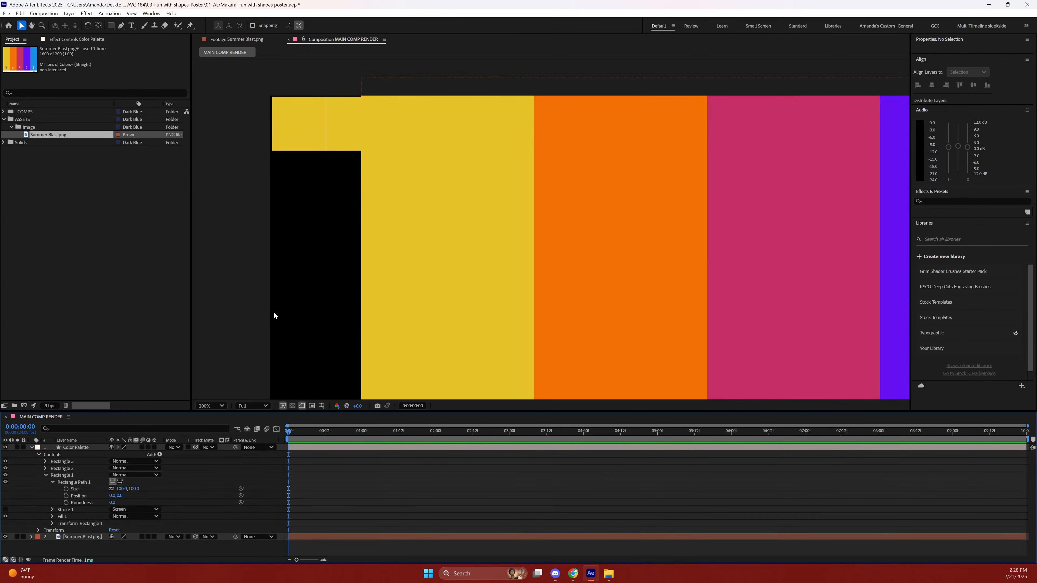
{"action": "scroll", "coordinate": [602, 263], "scroll_direction": "down", "scroll_amount": 2}
{"action": "key", "text": "h"}
{"action": "left_click_drag", "start_coordinate": [625, 230], "coordinate": [545, 200]}
{"action": "key", "text": "v"}
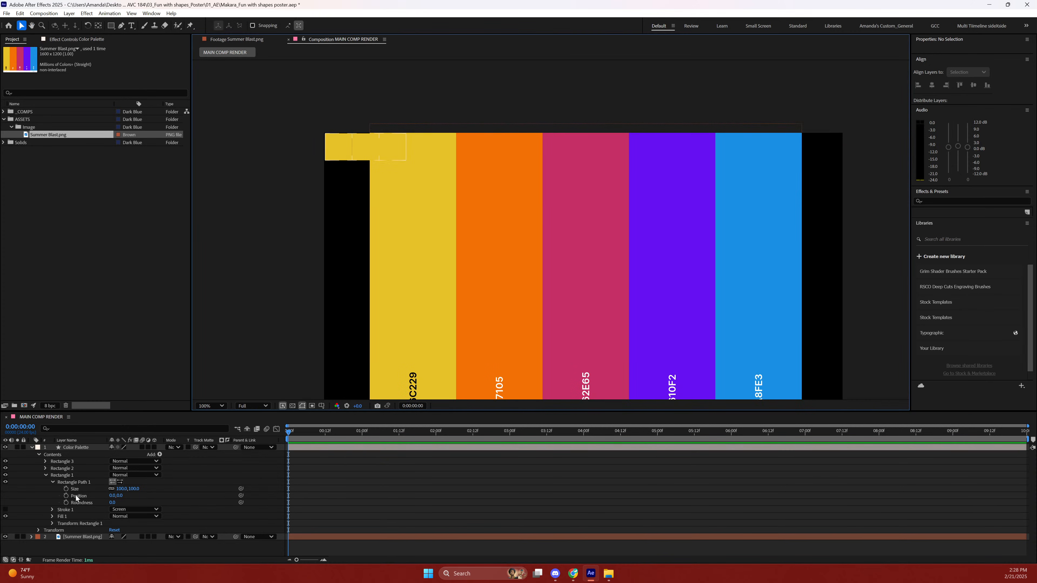
Select Rectangle 1 in the Color Palette layer and reveal its Fill 1 properties.
{"action": "left_click", "coordinate": [46, 474]}
{"action": "left_click", "coordinate": [69, 475]}
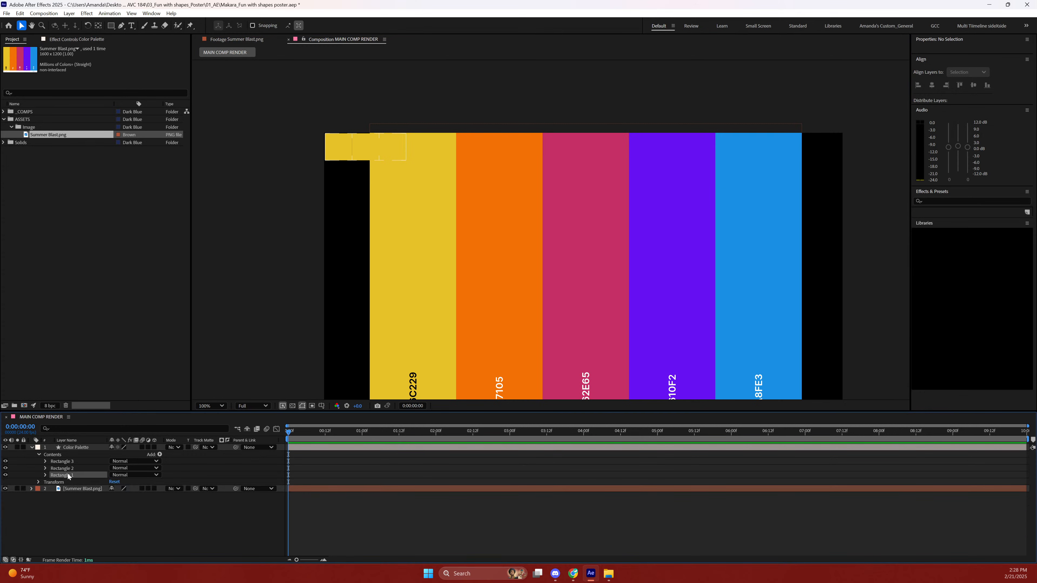
{"action": "left_click", "coordinate": [44, 475]}
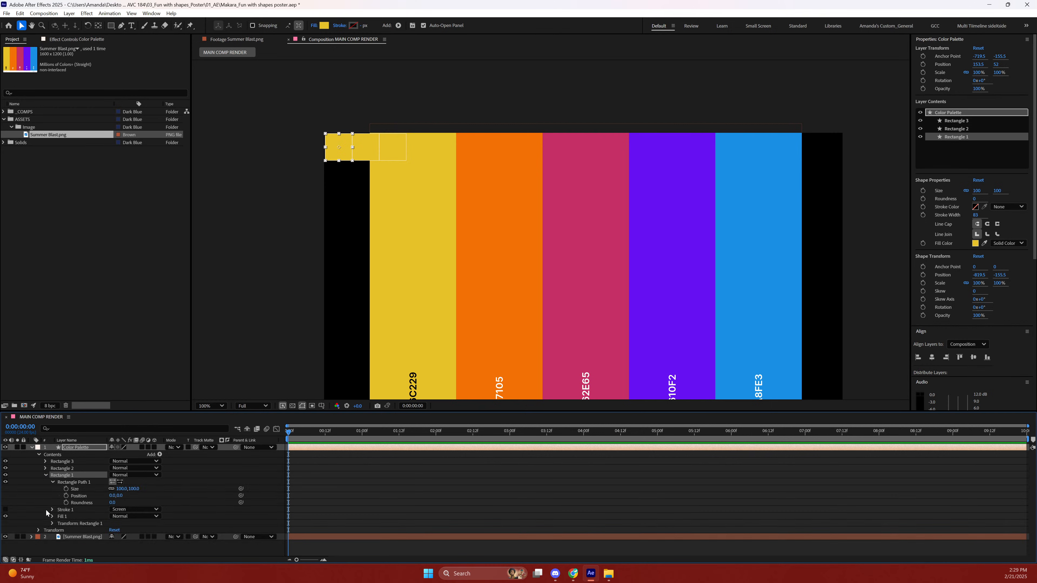
{"action": "left_click", "coordinate": [45, 476]}
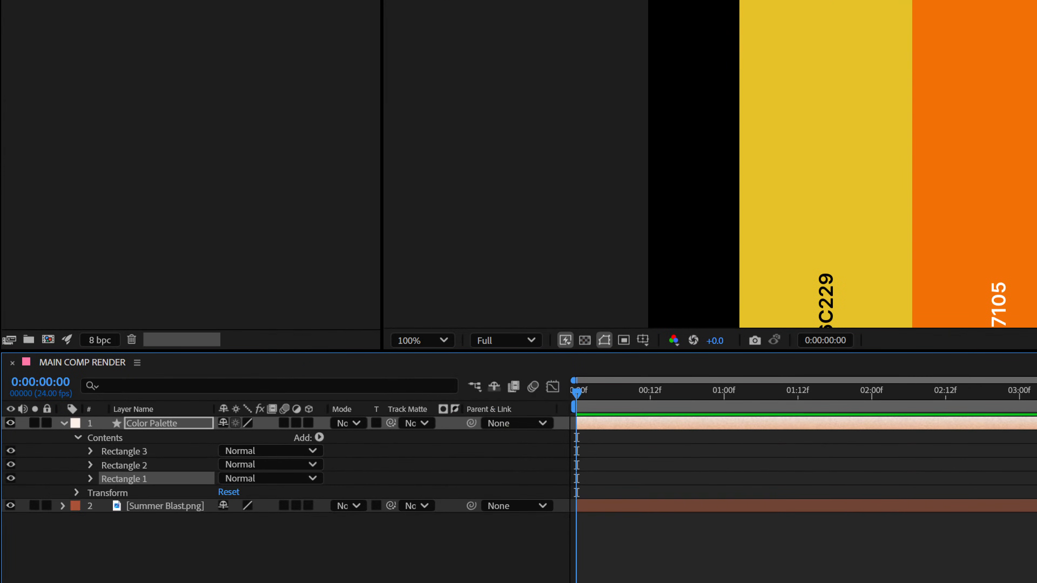
{"action": "mouse_move", "coordinate": [136, 476]}
{"action": "left_mouse_down"}
{"action": "mouse_move", "coordinate": [106, 474]}
{"action": "mouse_move", "coordinate": [81, 488]}
{"action": "mouse_move", "coordinate": [164, 487]}
{"action": "mouse_move", "coordinate": [149, 468]}
{"action": "mouse_move", "coordinate": [125, 472]}
{"action": "left_mouse_up"}
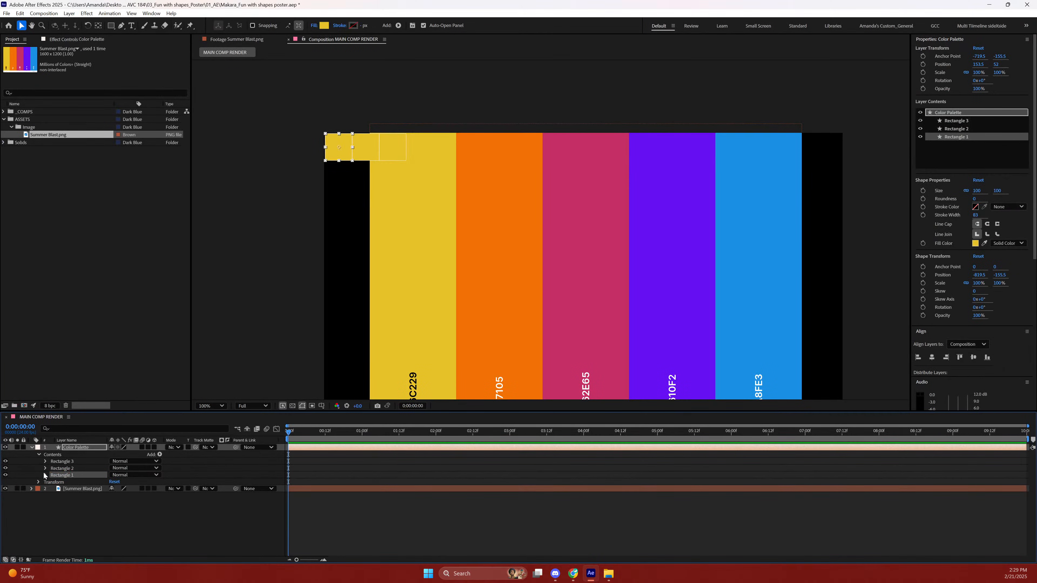
{"action": "left_click", "coordinate": [90, 479]}
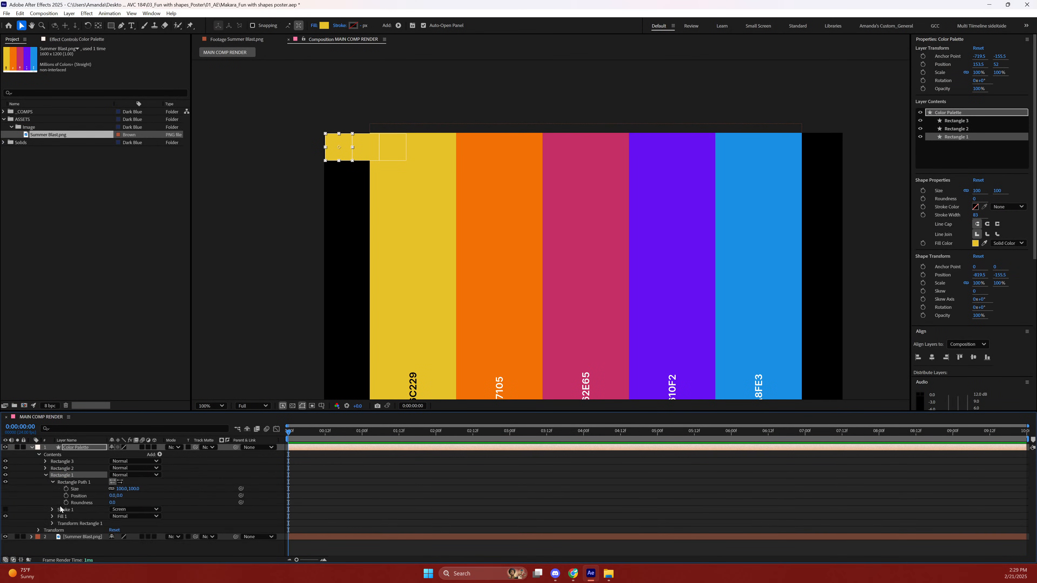
{"action": "left_click", "coordinate": [53, 482]}
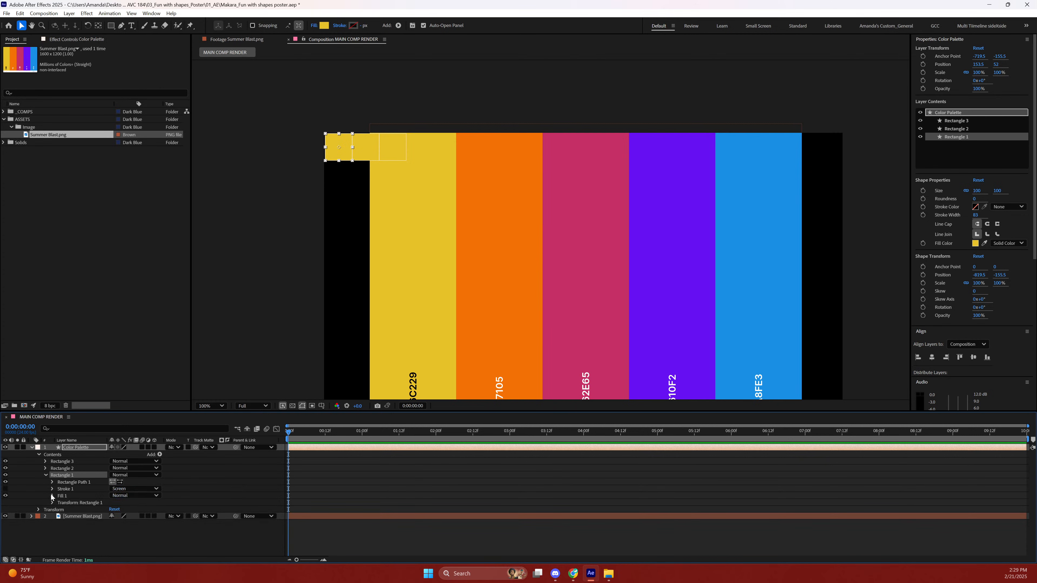
{"action": "left_click", "coordinate": [52, 495]}
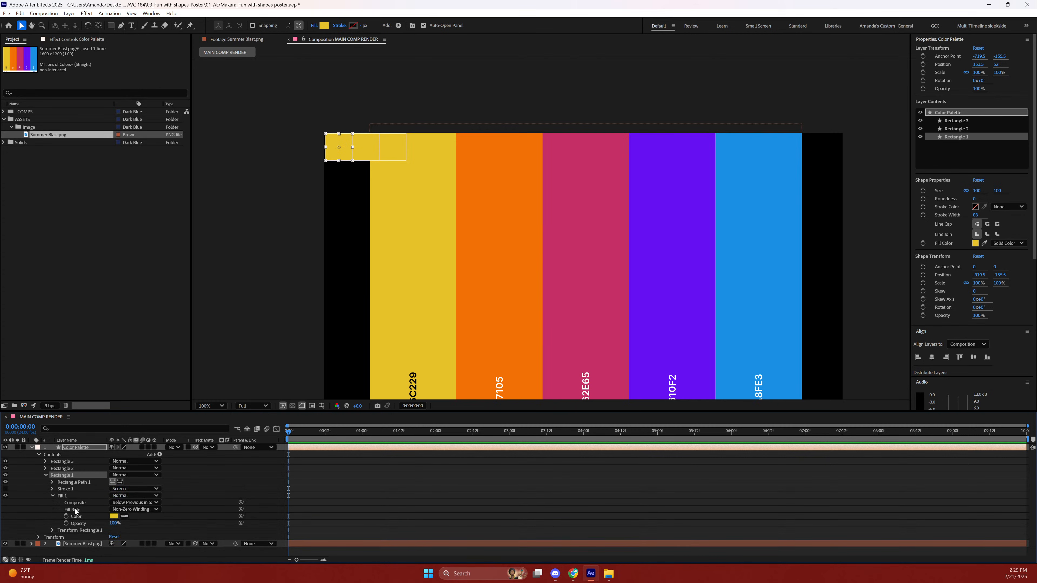
Try sampling Rectangle 1's fill color from the Summer Blast image's orange stripe, and restore the palette yellow.
{"action": "left_click", "coordinate": [124, 517]}
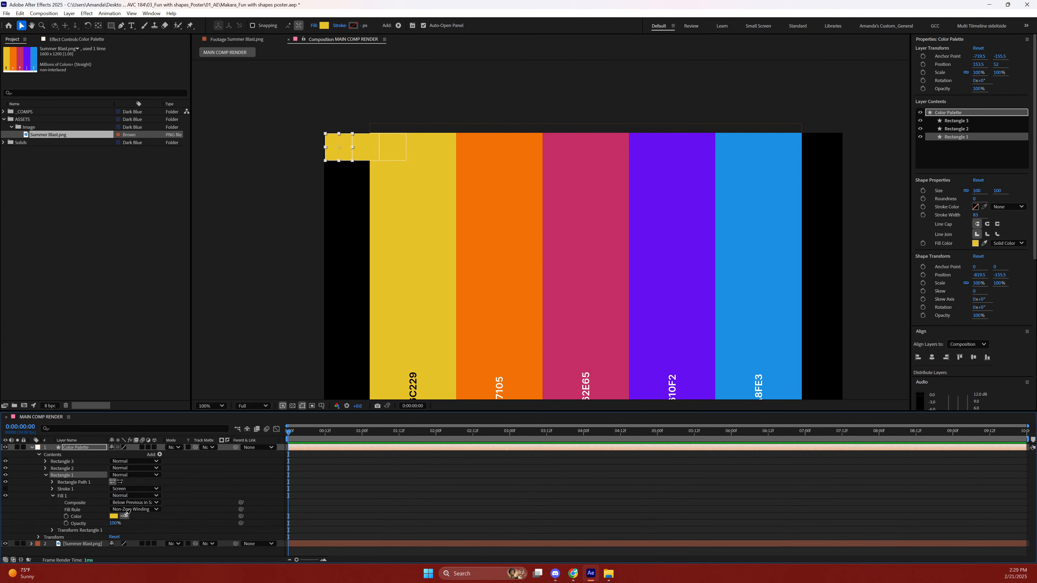
{"action": "left_click", "coordinate": [481, 269]}
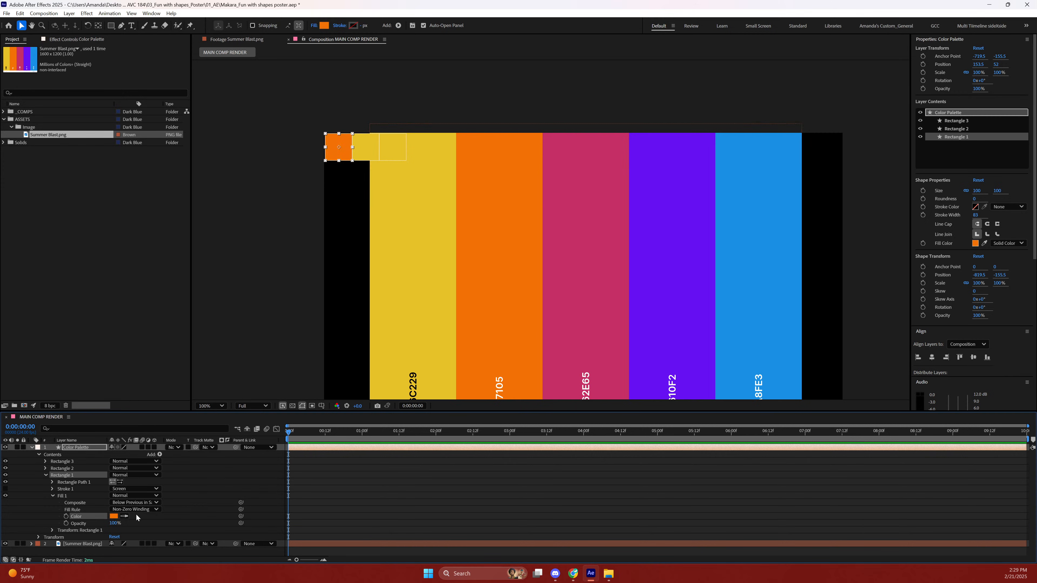
{"action": "left_click", "coordinate": [128, 517]}
{"action": "left_click", "coordinate": [387, 313]}
Change Rectangle 1's fill color to a pale cream yellow with a hue of about 43°.
{"action": "left_click", "coordinate": [114, 516]}
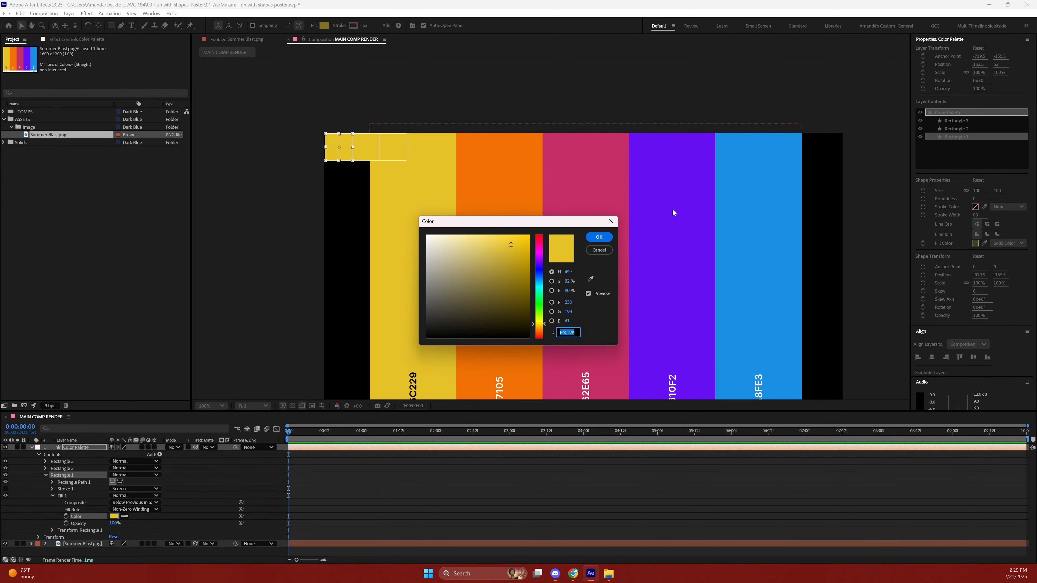
{"action": "mouse_move", "coordinate": [506, 249]}
{"action": "left_mouse_down"}
{"action": "mouse_move", "coordinate": [447, 243]}
{"action": "mouse_move", "coordinate": [446, 262]}
{"action": "mouse_move", "coordinate": [434, 250]}
{"action": "mouse_move", "coordinate": [518, 251]}
{"action": "mouse_move", "coordinate": [519, 307]}
{"action": "mouse_move", "coordinate": [470, 267]}
{"action": "mouse_move", "coordinate": [450, 235]}
{"action": "mouse_move", "coordinate": [472, 236]}
{"action": "mouse_move", "coordinate": [459, 234]}
{"action": "left_mouse_up"}
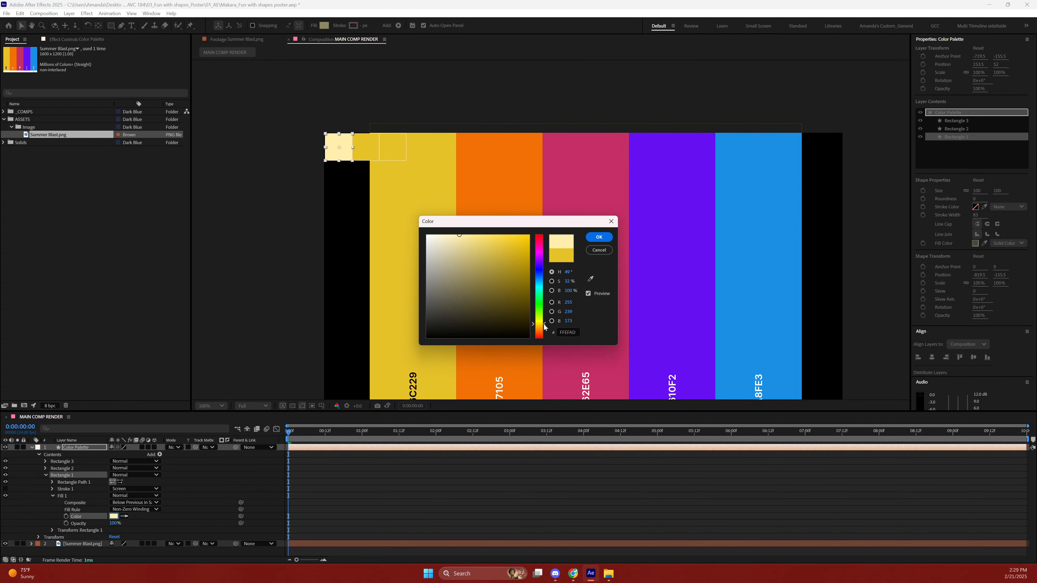
{"action": "left_click_drag", "start_coordinate": [544, 327], "coordinate": [544, 328]}
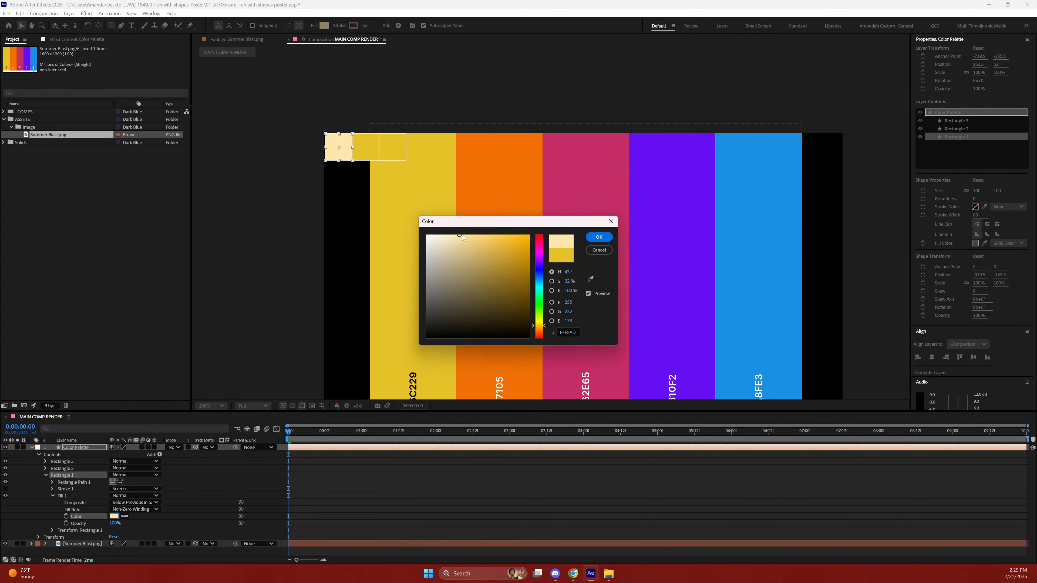
{"action": "left_click_drag", "start_coordinate": [462, 237], "coordinate": [463, 236]}
{"action": "left_click", "coordinate": [598, 238]}
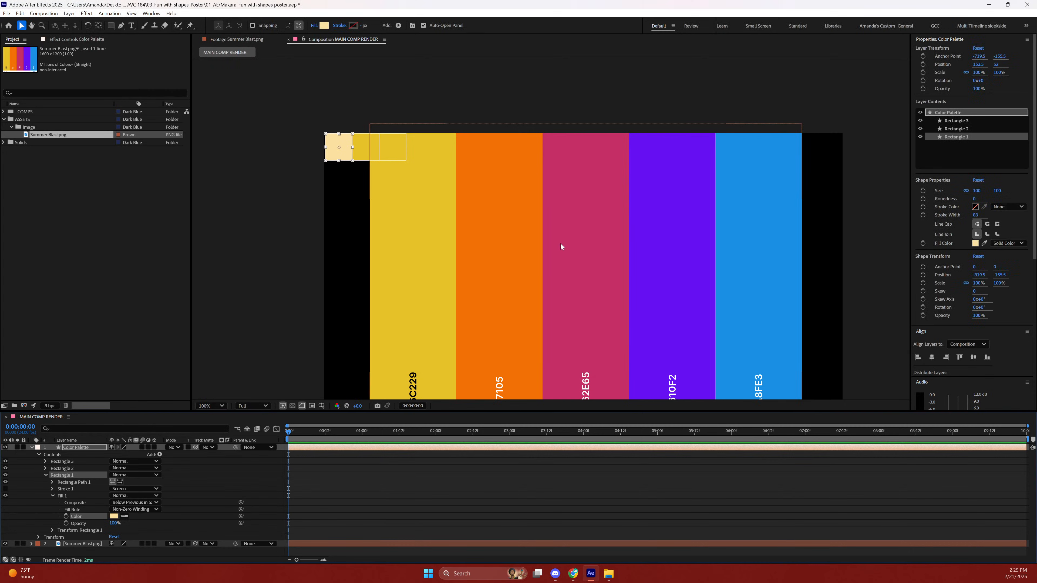
Set Rectangle 2's fill color to the magenta sampled from the Summer Blast image's middle stripe.
{"action": "left_click", "coordinate": [46, 476]}
{"action": "left_click", "coordinate": [45, 468]}
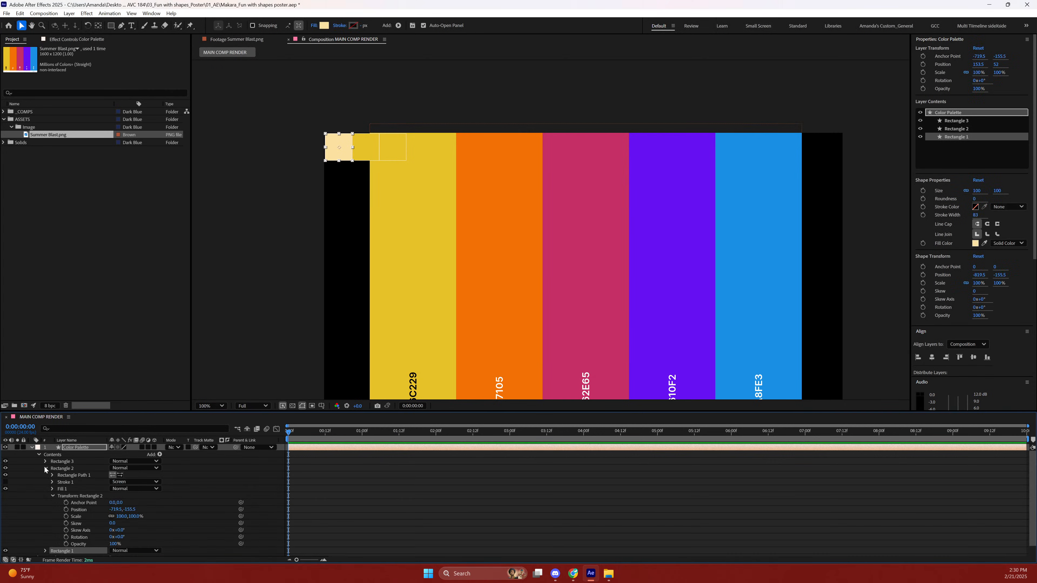
{"action": "left_click", "coordinate": [53, 496]}
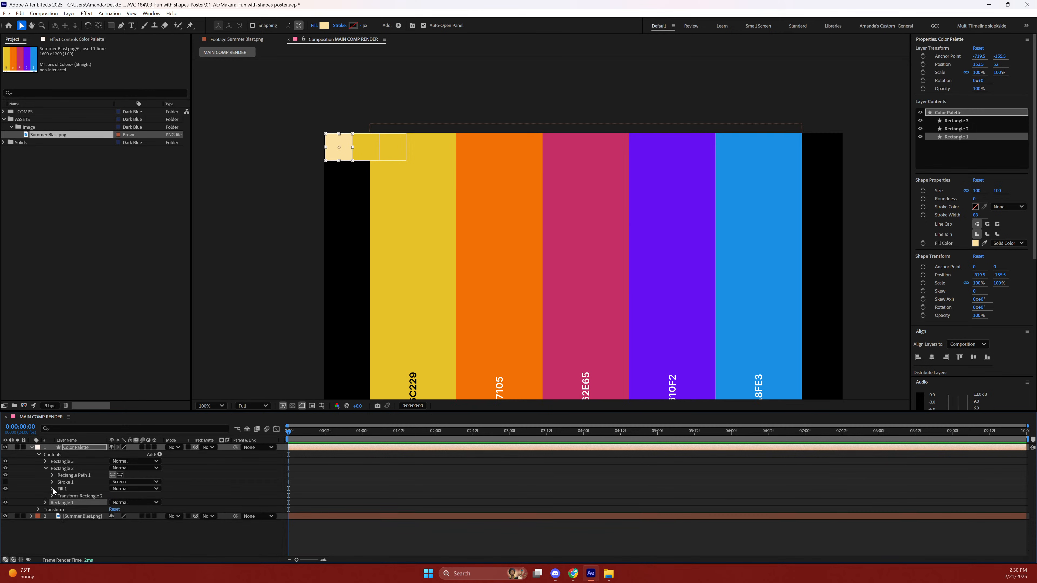
{"action": "left_click", "coordinate": [52, 489]}
{"action": "left_click", "coordinate": [124, 509]}
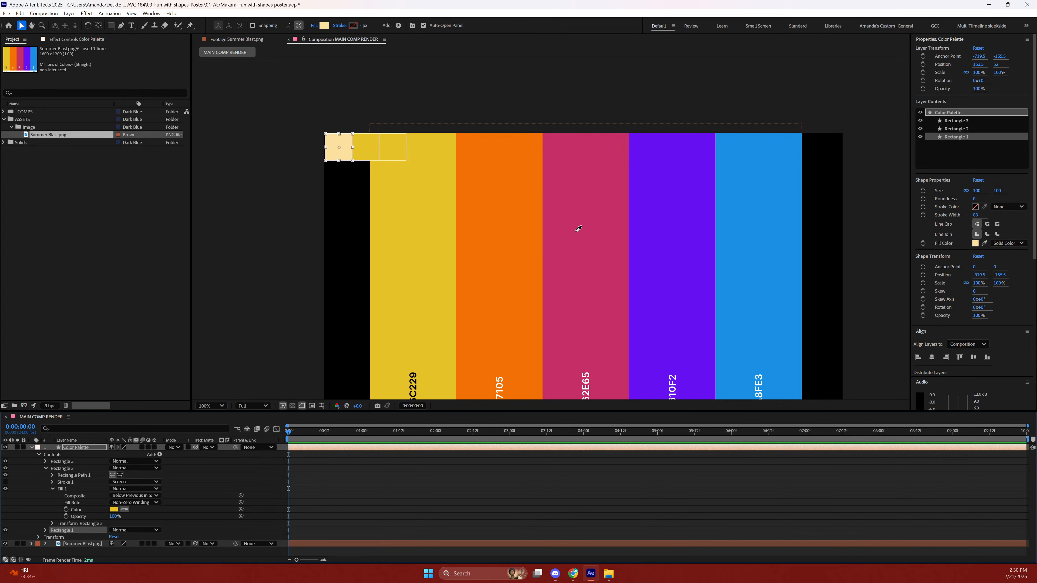
{"action": "left_click", "coordinate": [592, 222]}
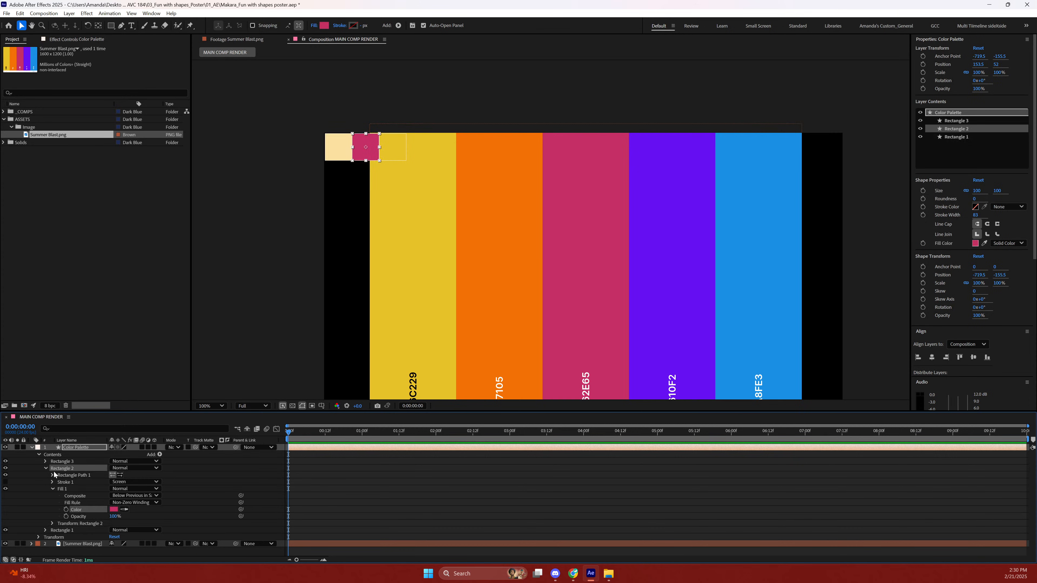
Try the Summer Blast image's blue for Rectangle 3's fill, and replace it with the orange sampled from its stripe.
{"action": "left_click", "coordinate": [45, 469]}
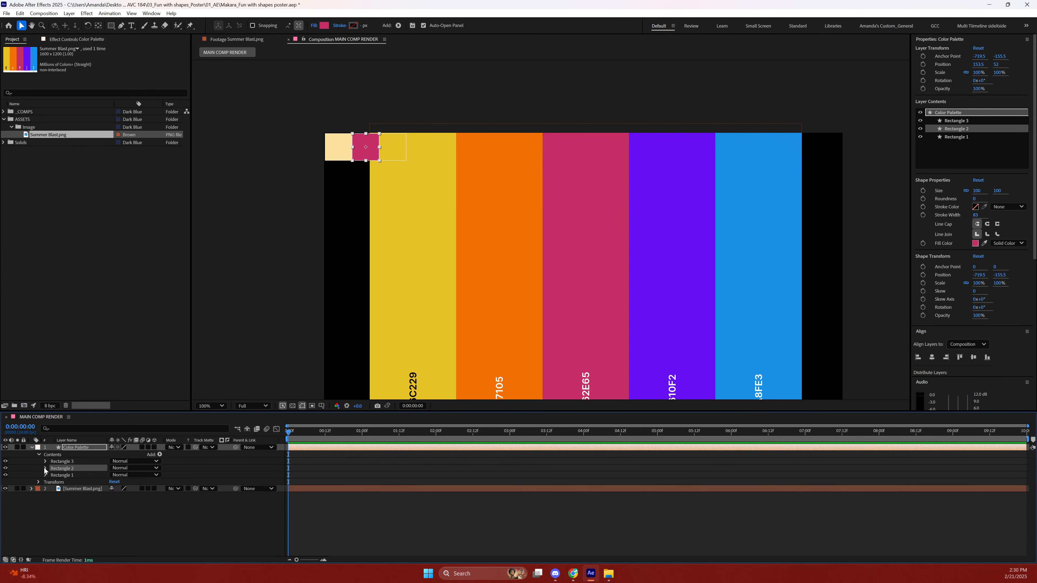
{"action": "left_click", "coordinate": [45, 463]}
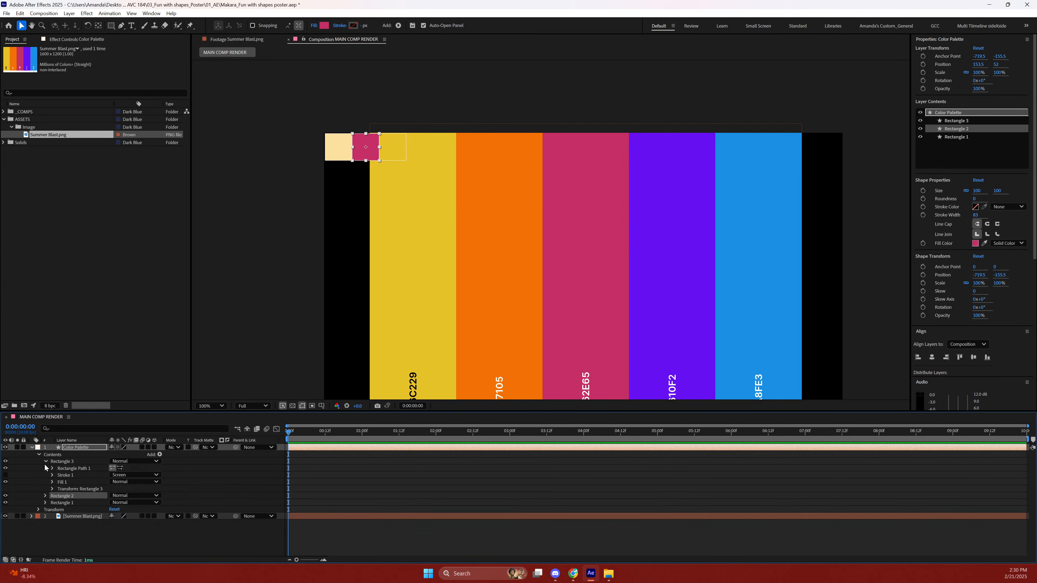
{"action": "left_click", "coordinate": [52, 482]}
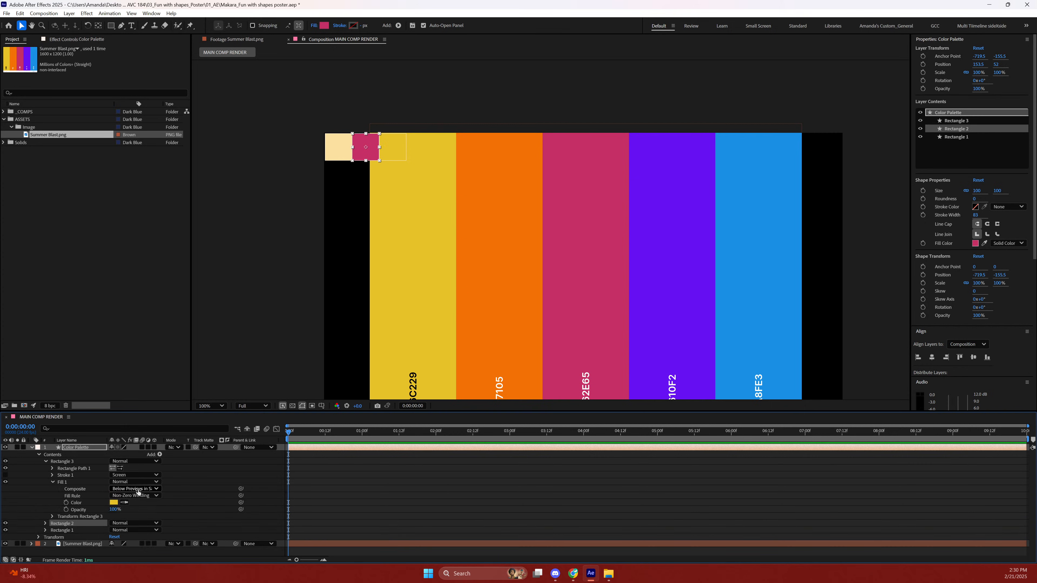
{"action": "left_click", "coordinate": [125, 503]}
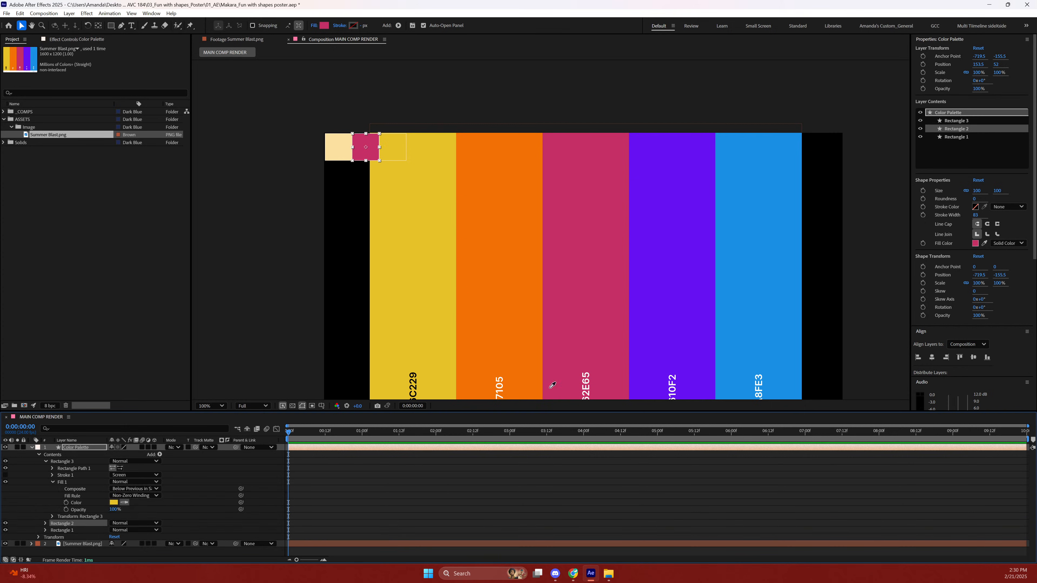
{"action": "left_click", "coordinate": [779, 253]}
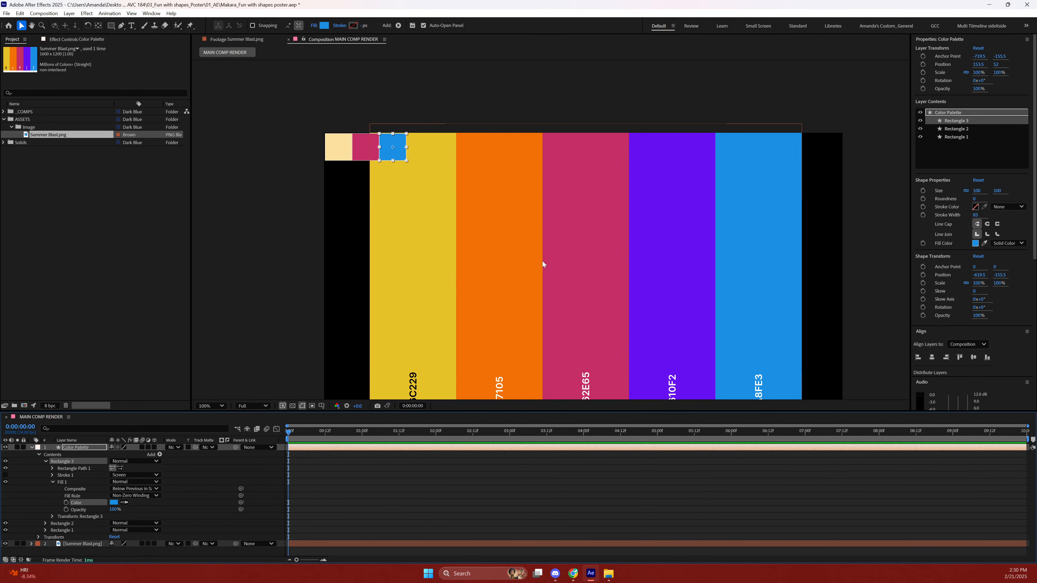
{"action": "left_click", "coordinate": [123, 505]}
{"action": "left_click", "coordinate": [476, 211]}
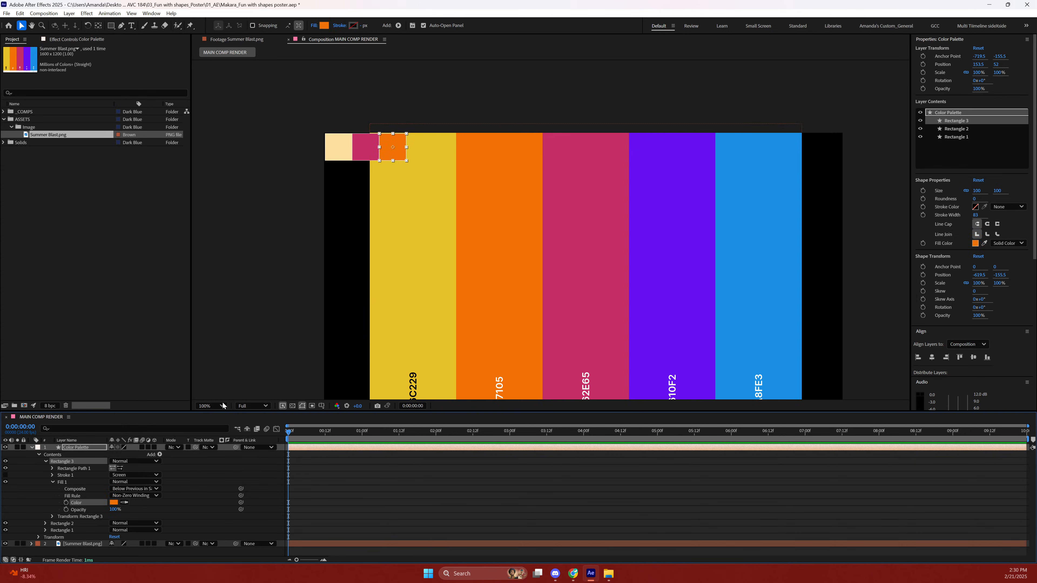
{"action": "left_click", "coordinate": [220, 243]}
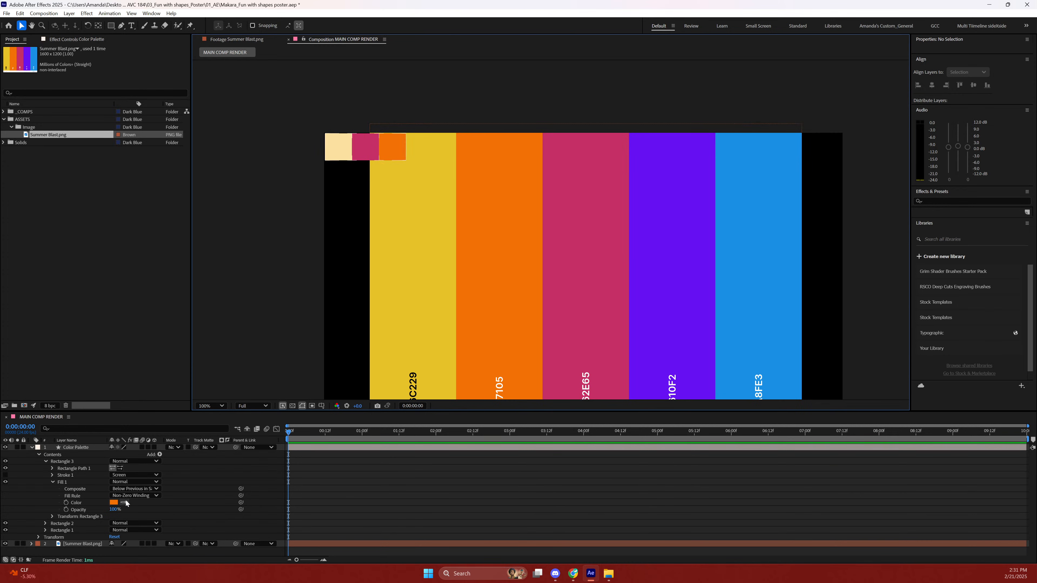
Try the purple stripe's color for Rectangle 2's fill, and restore the magenta by sampling its stripe.
{"action": "left_click", "coordinate": [40, 456]}
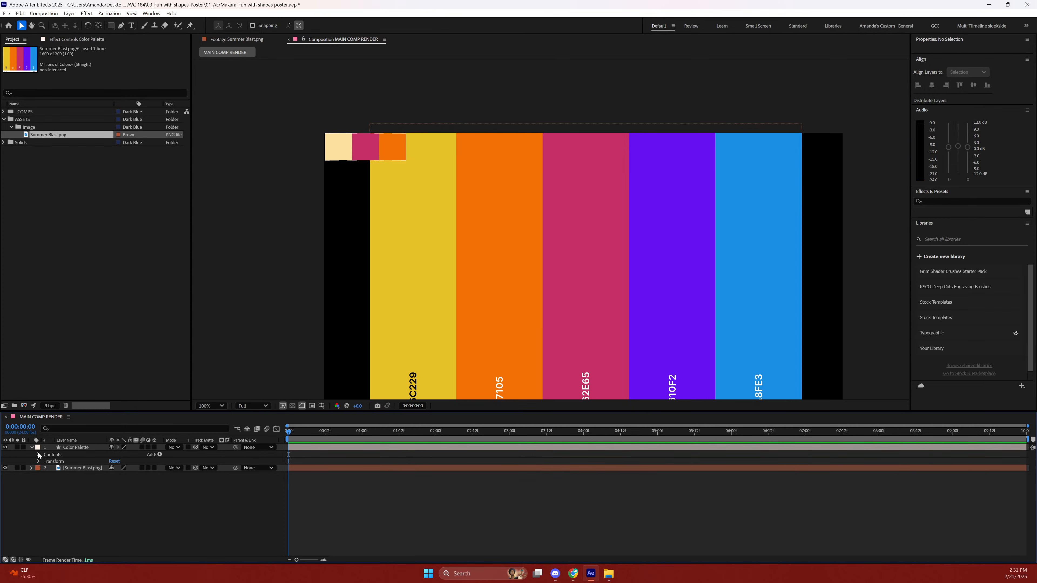
{"action": "left_click", "coordinate": [39, 455]}
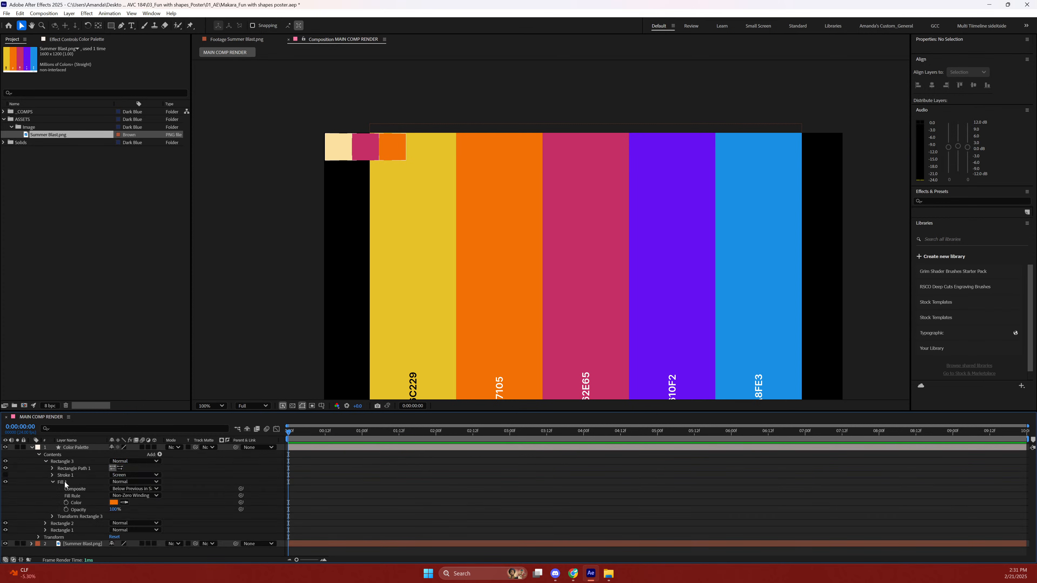
{"action": "left_click", "coordinate": [53, 483]}
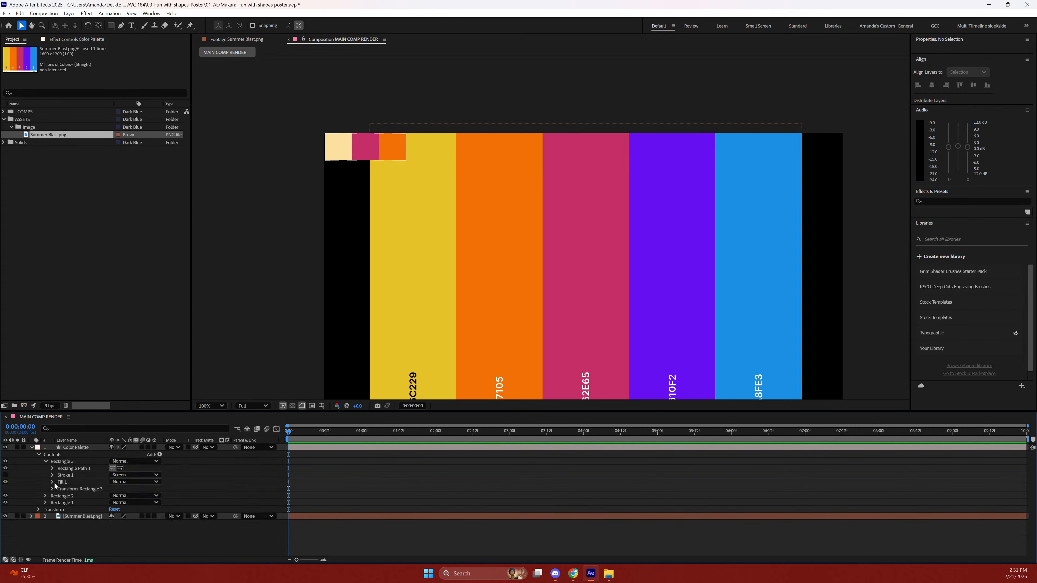
{"action": "left_click", "coordinate": [45, 462]}
{"action": "left_click", "coordinate": [46, 468]}
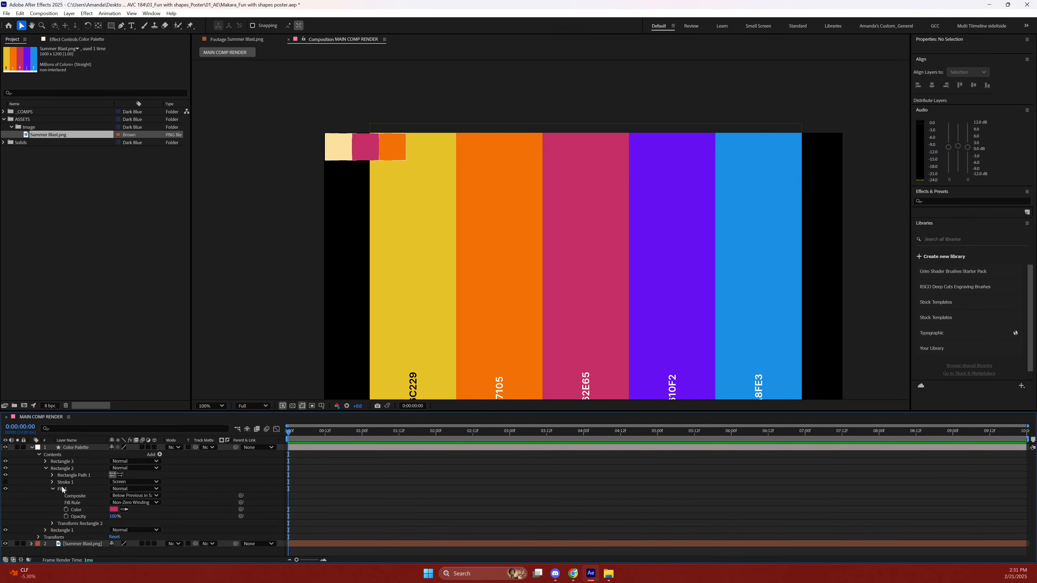
{"action": "left_click", "coordinate": [125, 509]}
{"action": "left_click", "coordinate": [652, 223]}
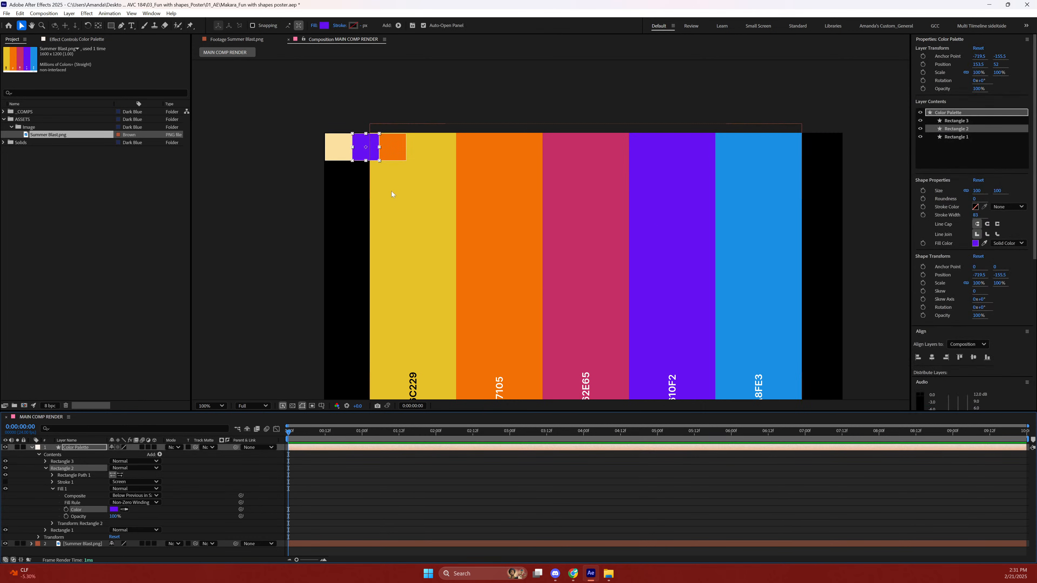
{"action": "left_click", "coordinate": [282, 216]}
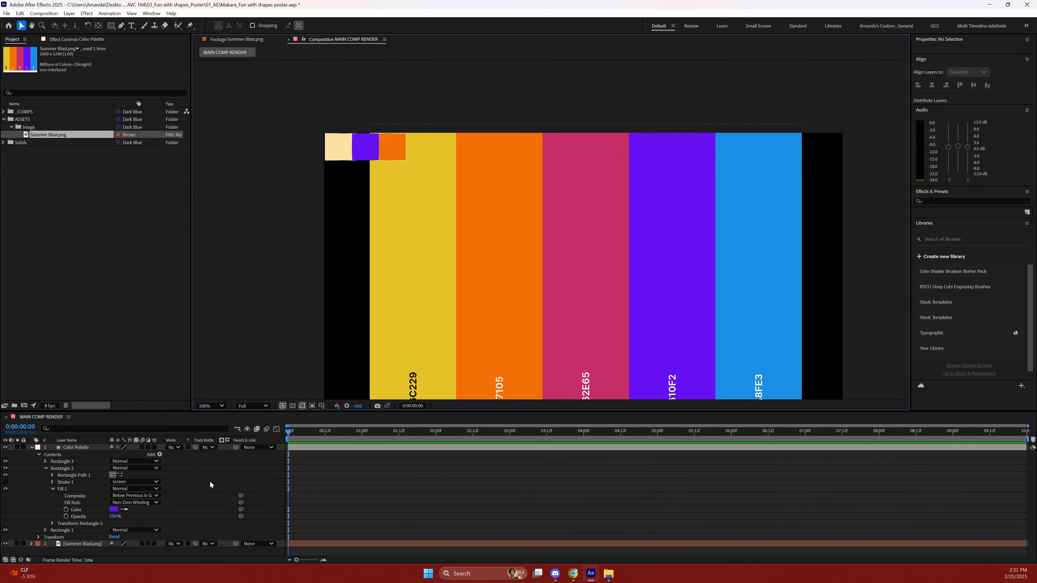
{"action": "left_click", "coordinate": [125, 509]}
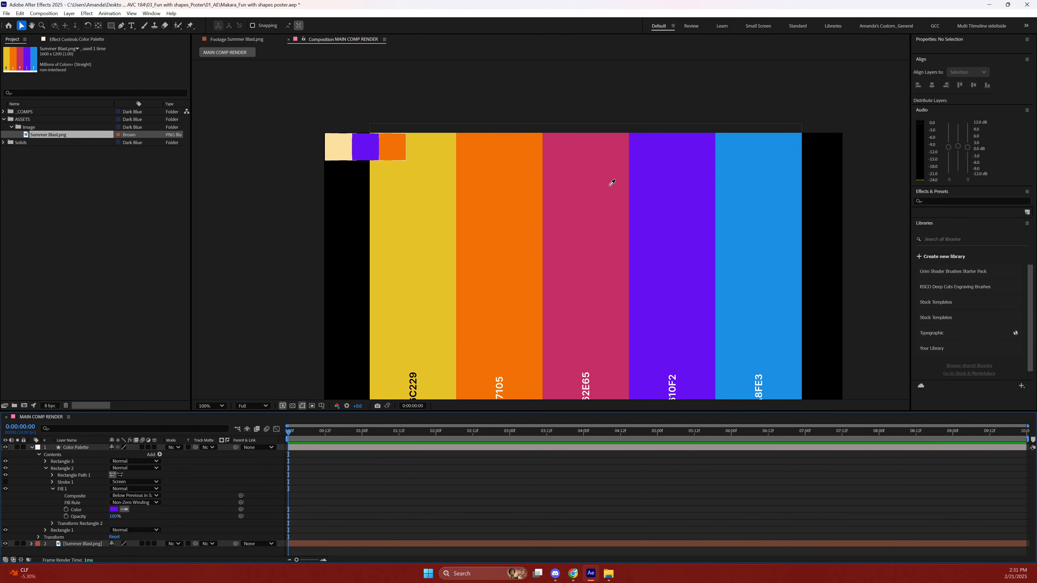
{"action": "left_click", "coordinate": [600, 187]}
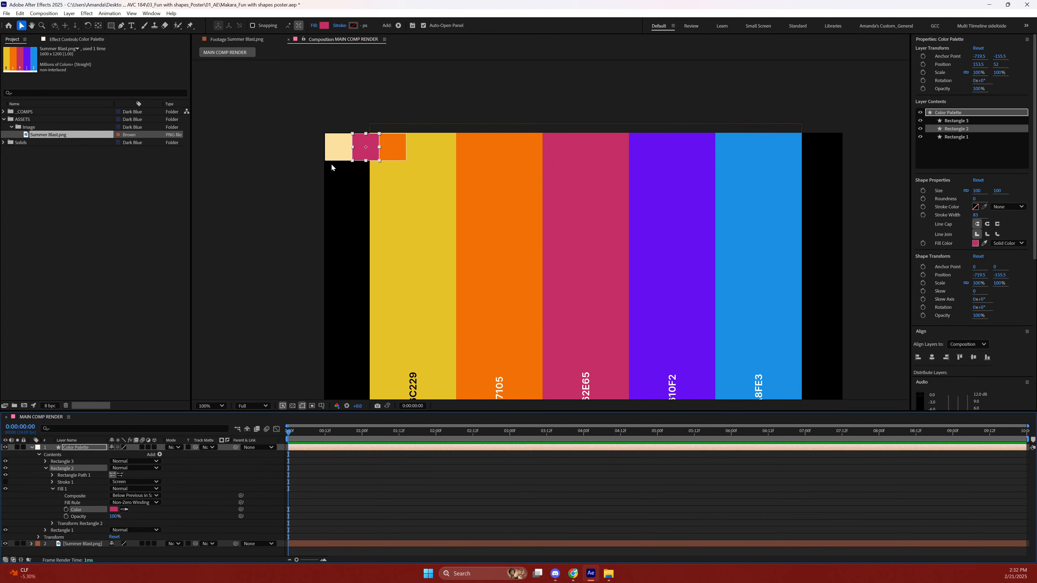
Collapse the Color Palette layer, hide the Summer Blast.png layer and leave it selected.
{"action": "left_click", "coordinate": [31, 447]}
{"action": "left_click", "coordinate": [77, 455]}
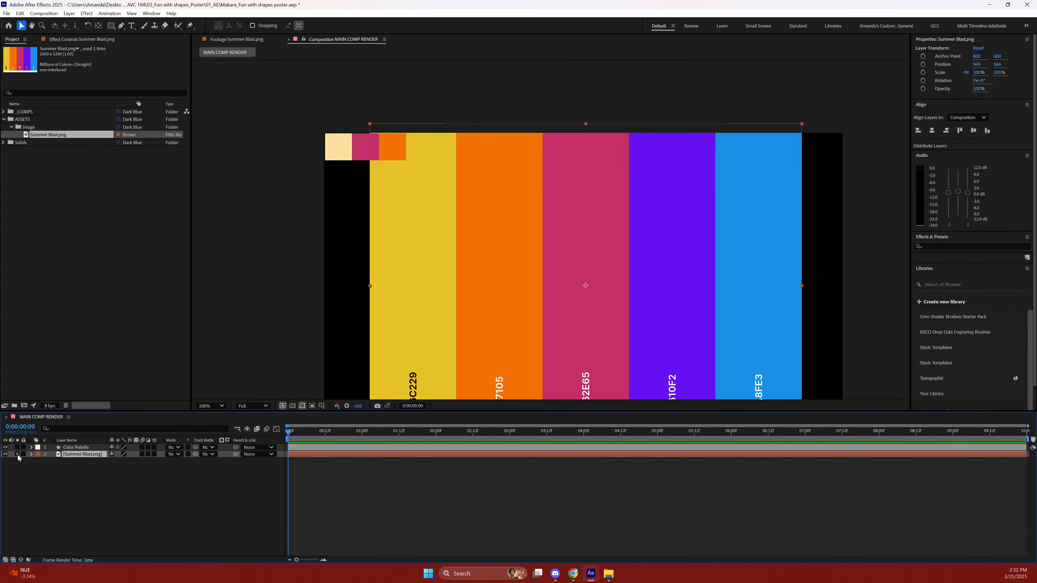
{"action": "left_click", "coordinate": [5, 454]}
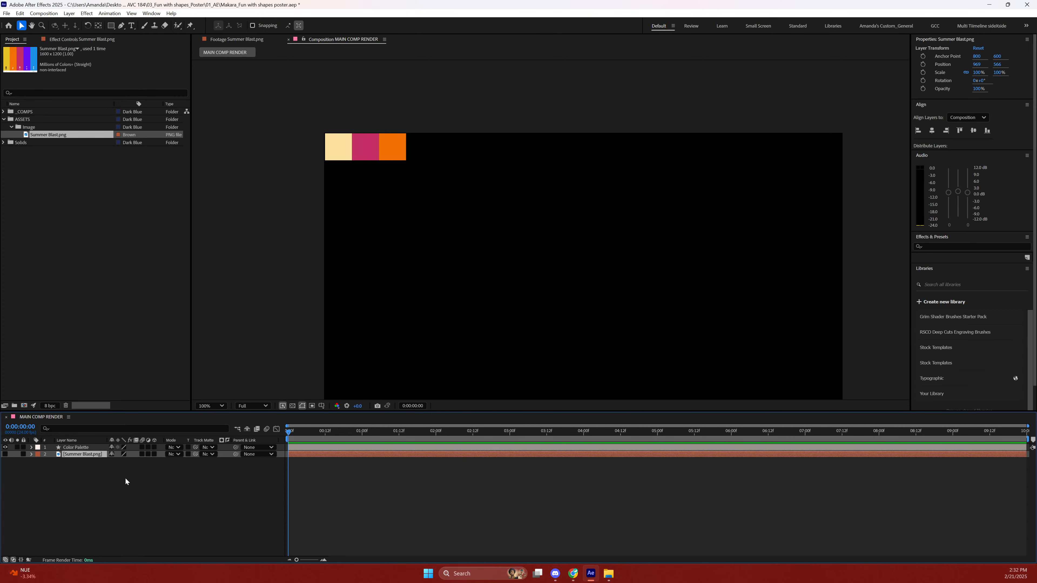
{"action": "left_click", "coordinate": [55, 488]}
{"action": "left_click", "coordinate": [70, 458]}
Maximize and restore the workspace panels in turn, including the timeline and the project panel.
{"action": "key", "text": "grave"}
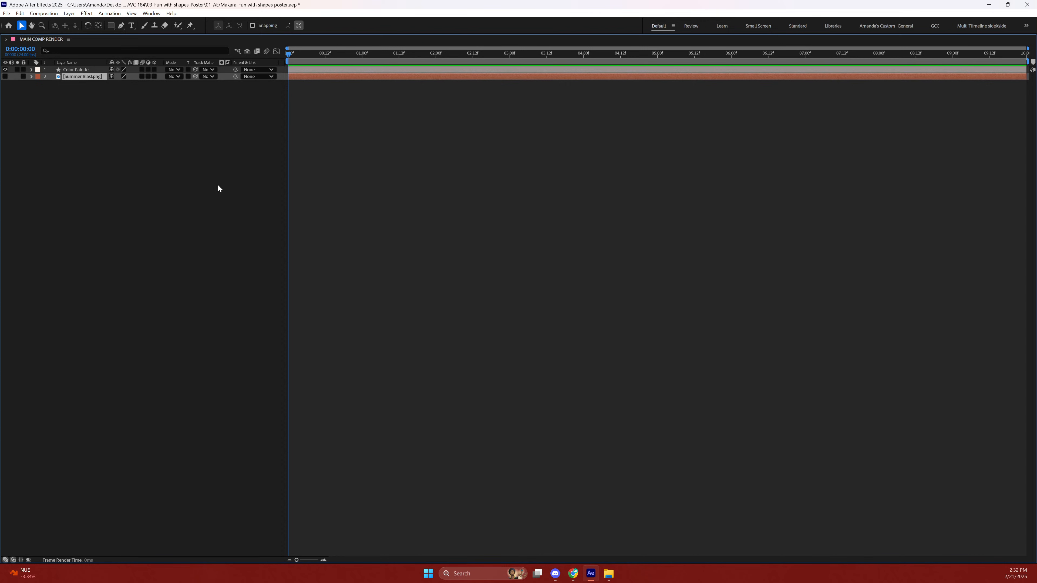
{"action": "key", "text": "grave"}
{"action": "key", "text": "grave"}
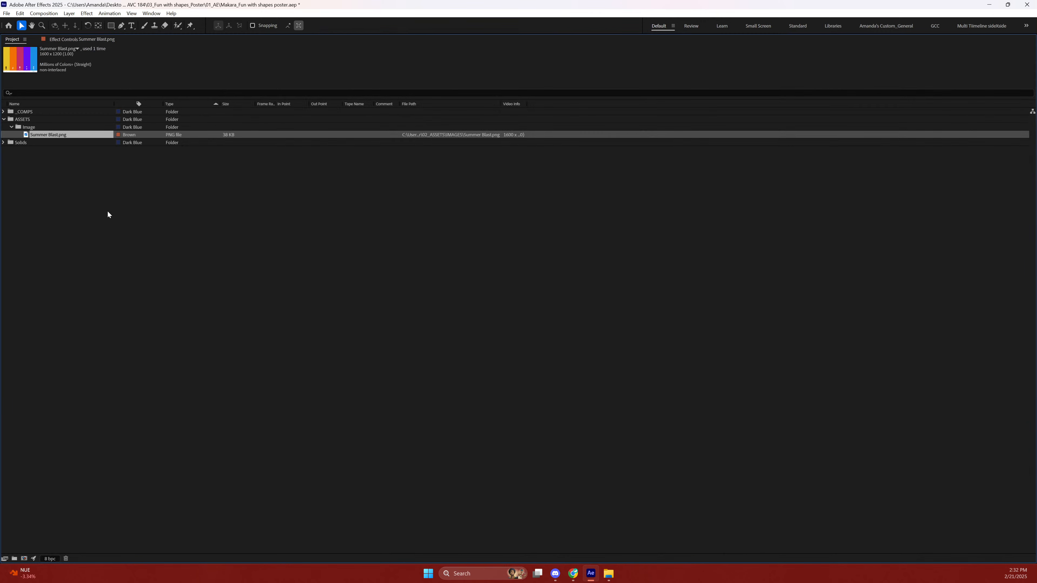
{"action": "key", "text": "grave"}
{"action": "key", "text": "grave"}
{"action": "key", "text": "grave"}
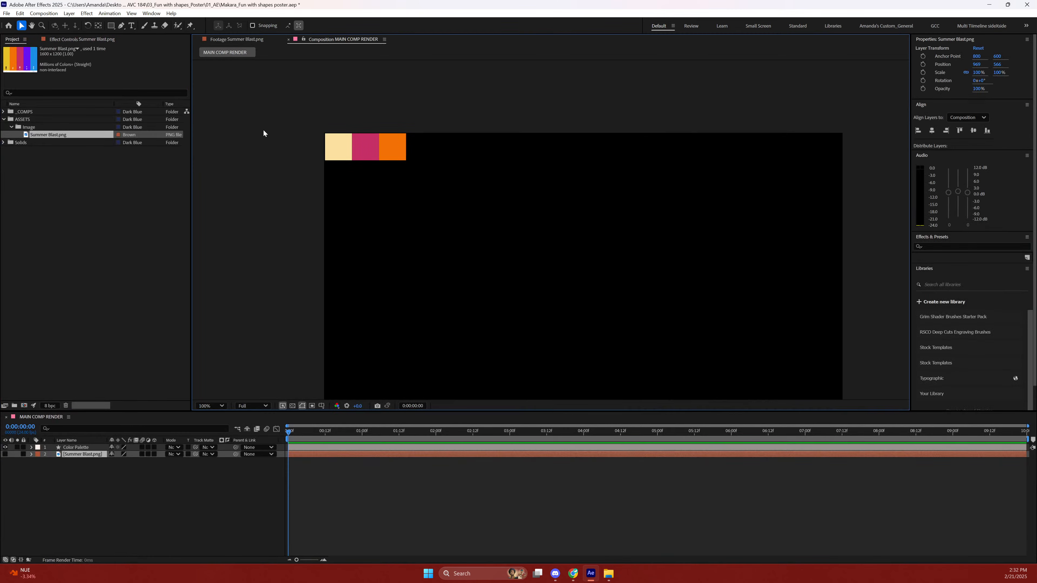
{"action": "key", "text": "grave"}
{"action": "key", "text": "grave"}
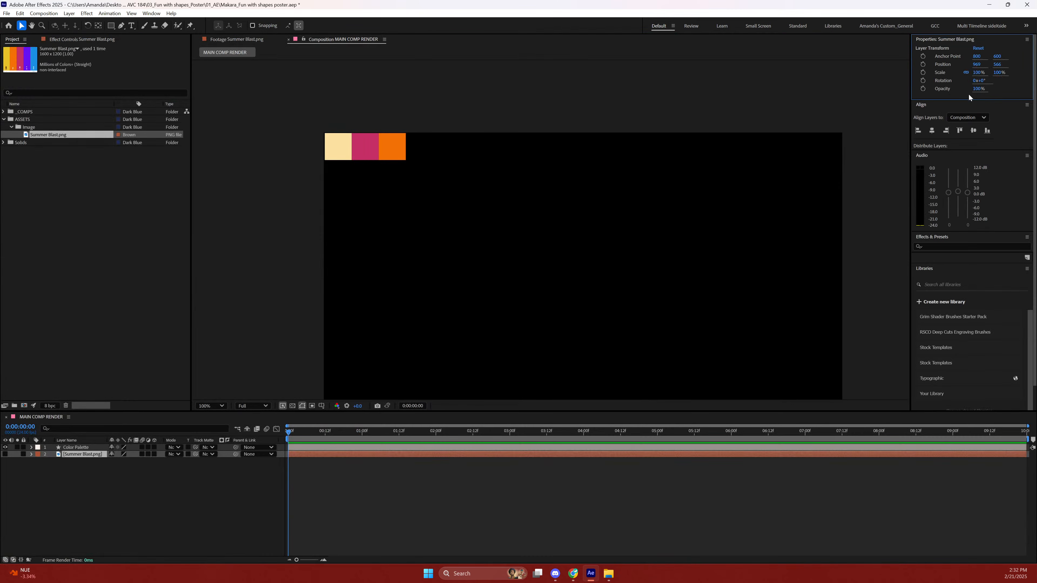
{"action": "key", "text": "grave"}
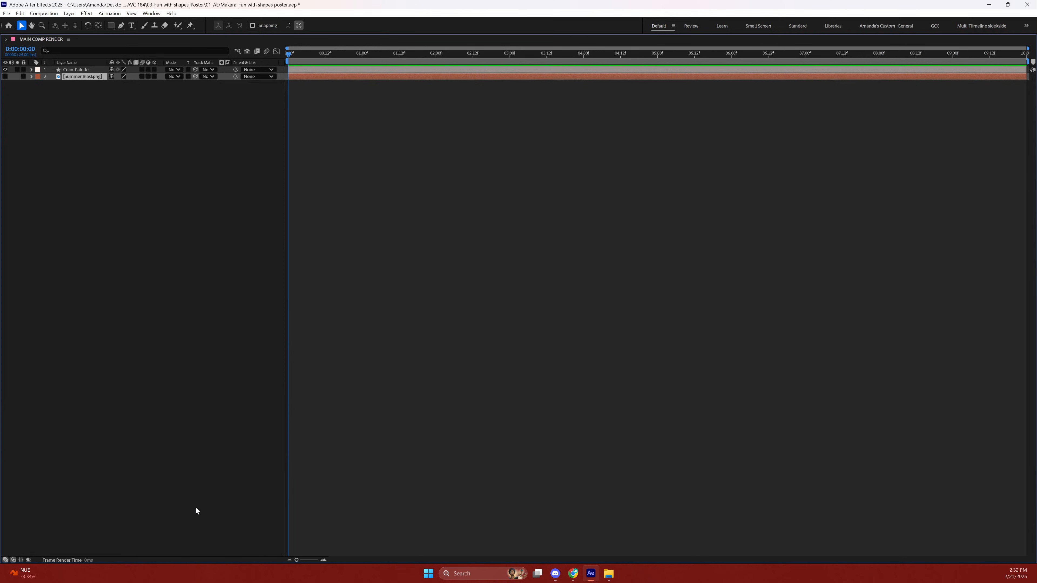
{"action": "key", "text": "grave"}
{"action": "key", "text": "grave"}
{"action": "key", "text": "grave"}
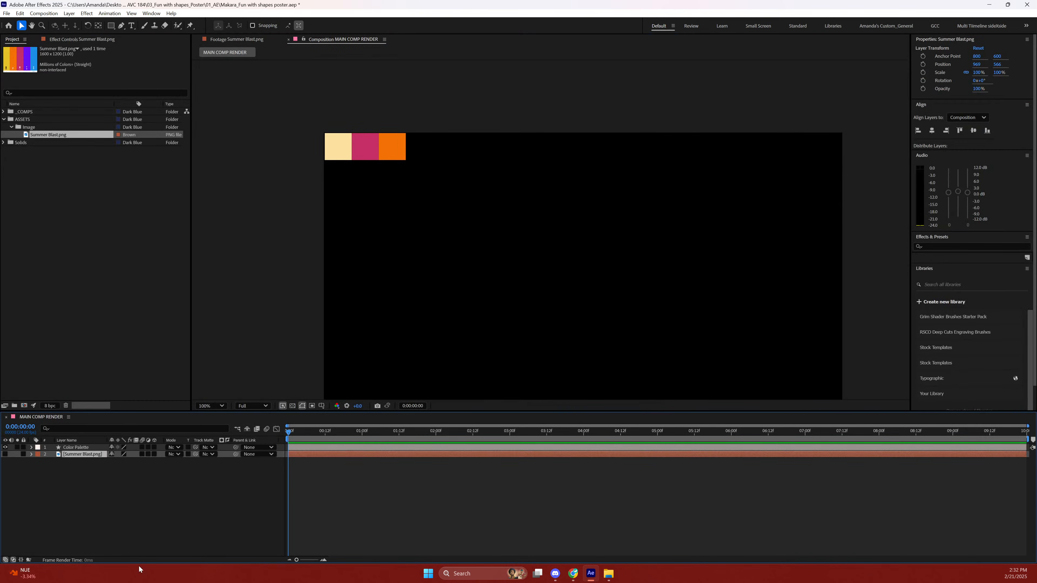
{"action": "key", "text": "grave"}
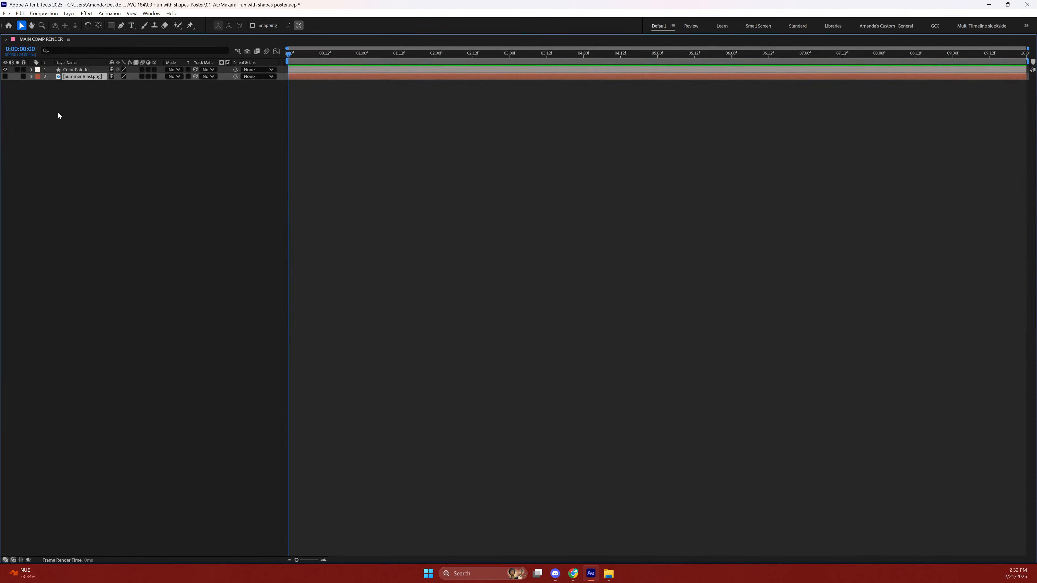
{"action": "key", "text": "grave"}
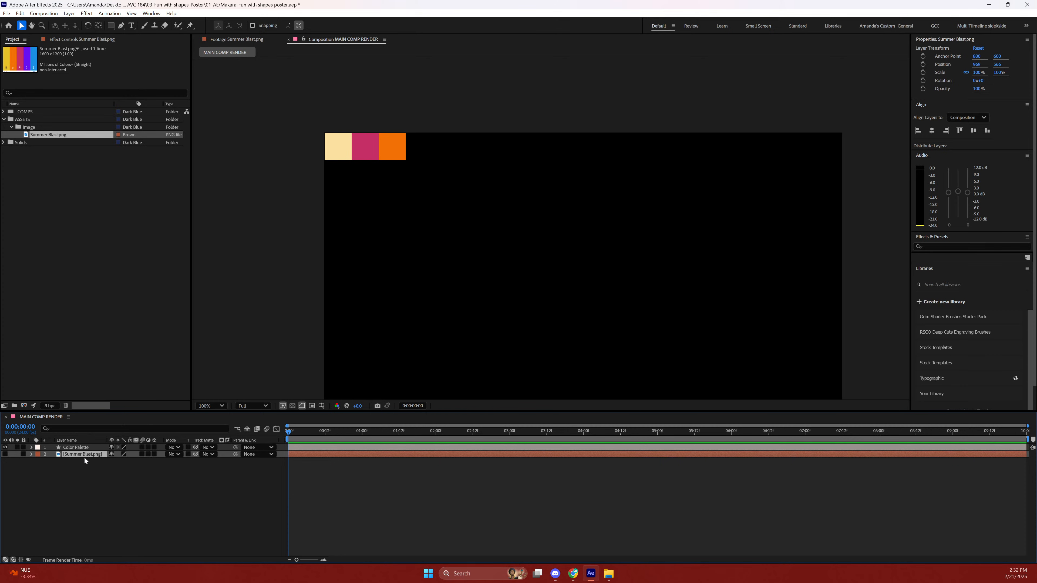
Show the Summer Blast.png layer briefly, hide it again and keep it selected.
{"action": "left_click", "coordinate": [5, 454]}
{"action": "left_click", "coordinate": [6, 454]}
{"action": "left_click", "coordinate": [110, 494]}
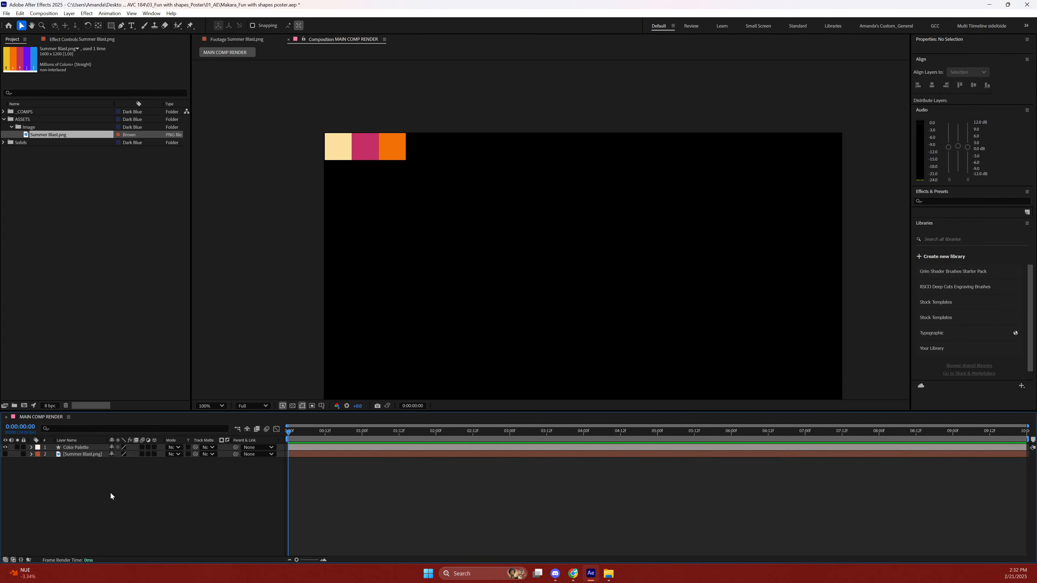
{"action": "left_click", "coordinate": [78, 455]}
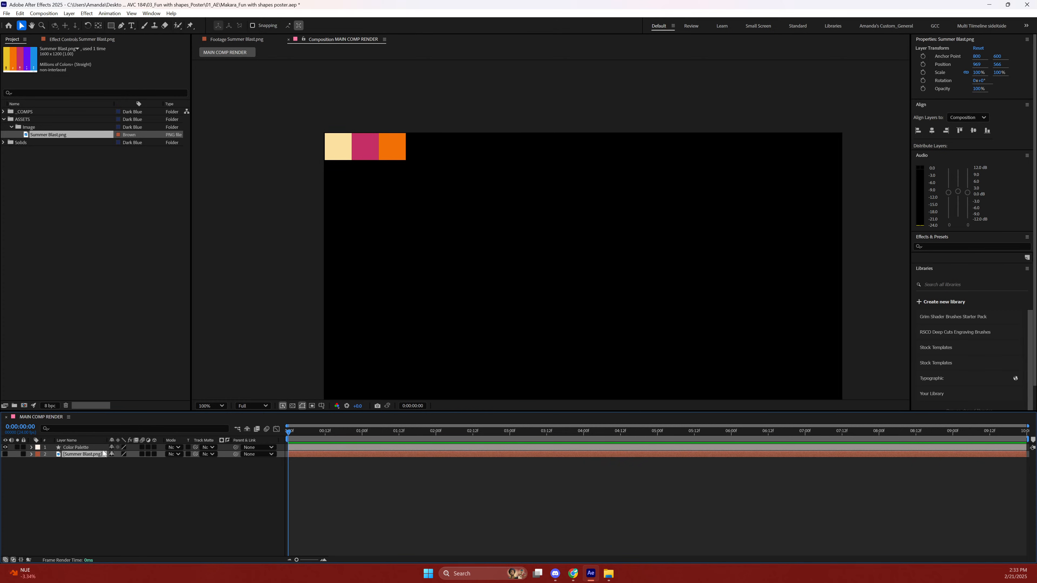
Enlarge the composition area slightly and switch the Summer Blast.png layer's visibility on and off, leaving it hidden.
{"action": "left_click_drag", "start_coordinate": [143, 412], "coordinate": [122, 416]}
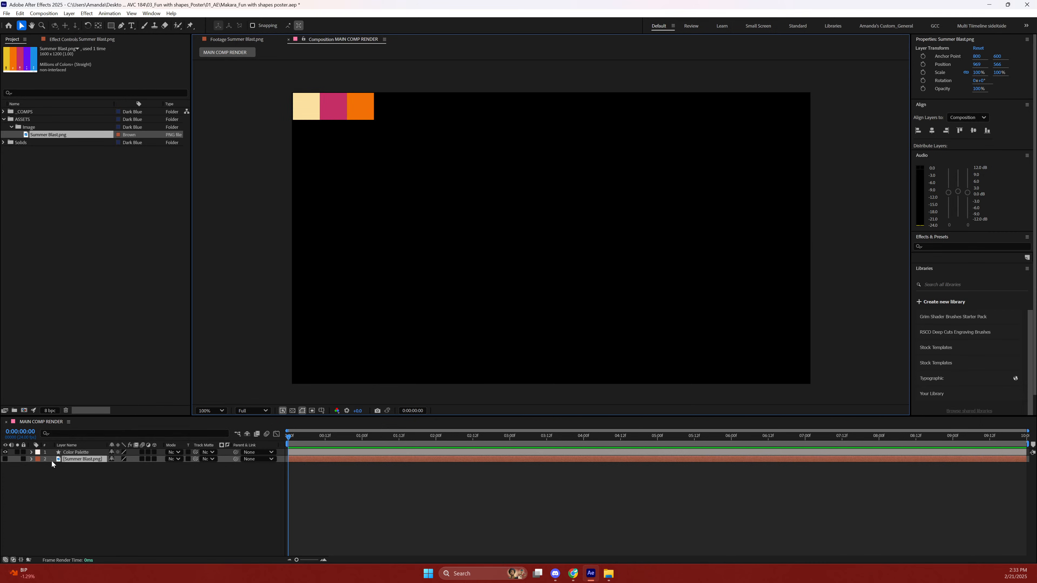
{"action": "left_click", "coordinate": [6, 459]}
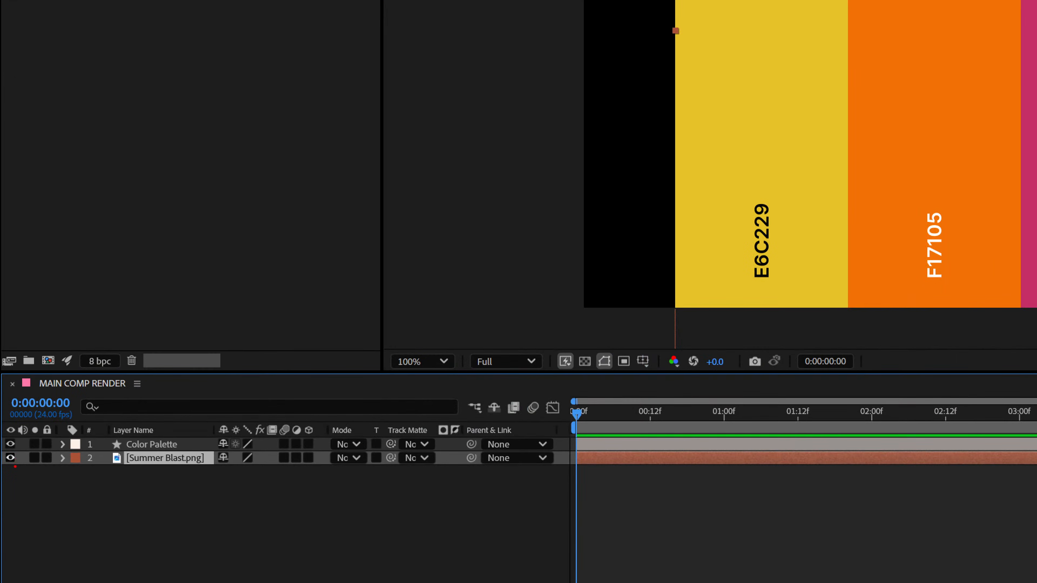
{"action": "left_click_drag", "start_coordinate": [15, 461], "coordinate": [1, 458]}
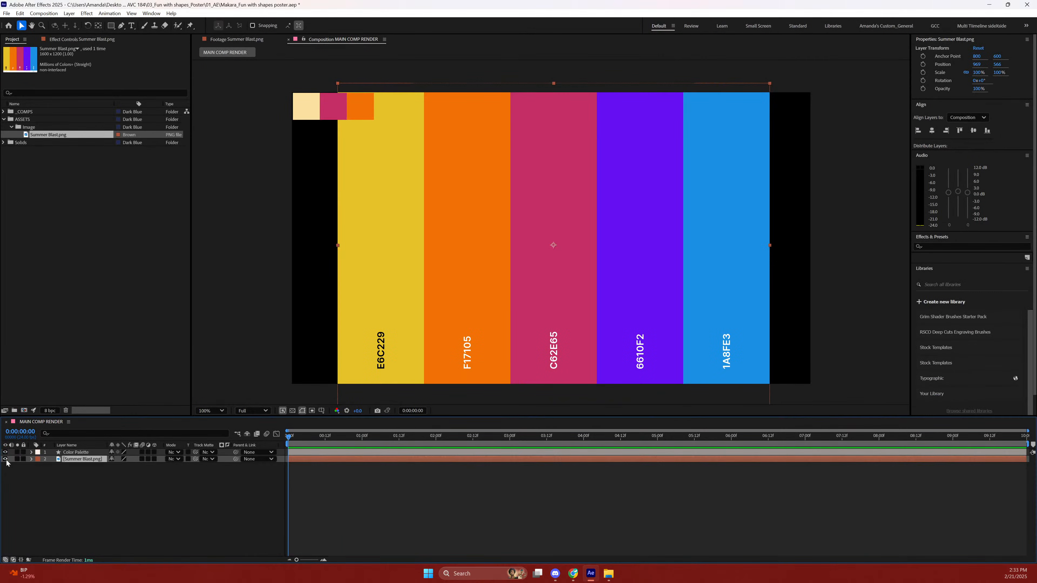
{"action": "left_click", "coordinate": [9, 458]}
{"action": "left_click", "coordinate": [9, 458]}
{"action": "left_click", "coordinate": [6, 460]}
{"action": "left_click", "coordinate": [5, 459]}
{"action": "left_click", "coordinate": [5, 459]}
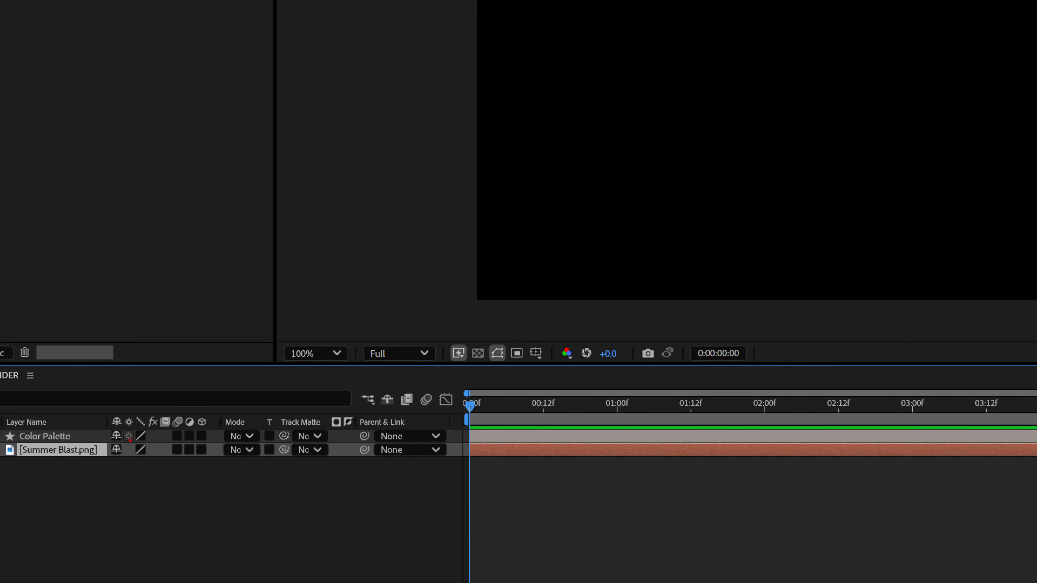
Mark the Summer Blast.png and Color Palette layers as shy and hide shy layers from the timeline.
{"action": "mouse_move", "coordinate": [127, 440]}
{"action": "left_mouse_down"}
{"action": "mouse_move", "coordinate": [98, 443]}
{"action": "mouse_move", "coordinate": [98, 460]}
{"action": "mouse_move", "coordinate": [133, 461]}
{"action": "mouse_move", "coordinate": [126, 431]}
{"action": "left_mouse_up"}
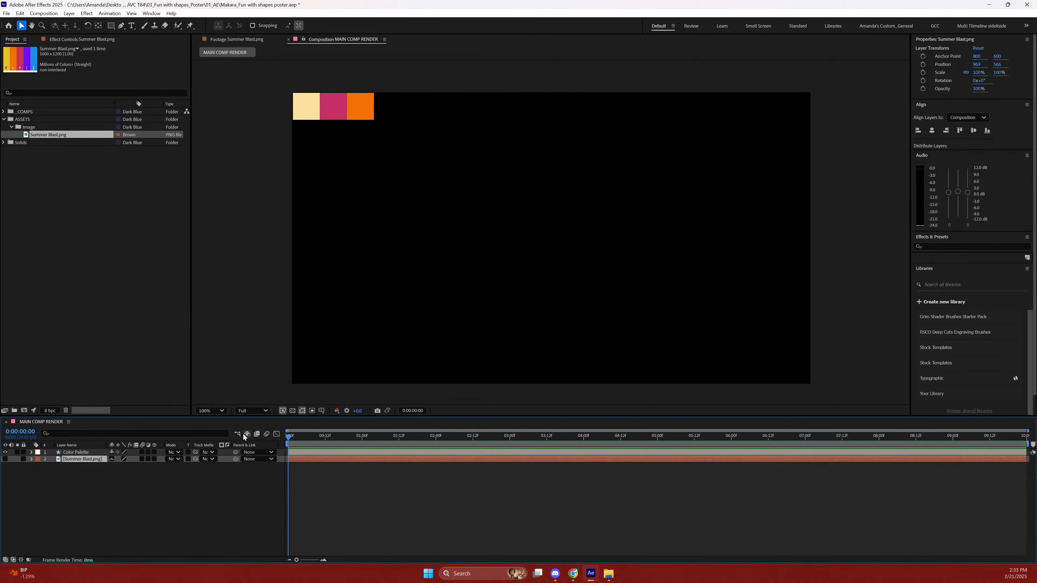
{"action": "left_click", "coordinate": [248, 432]}
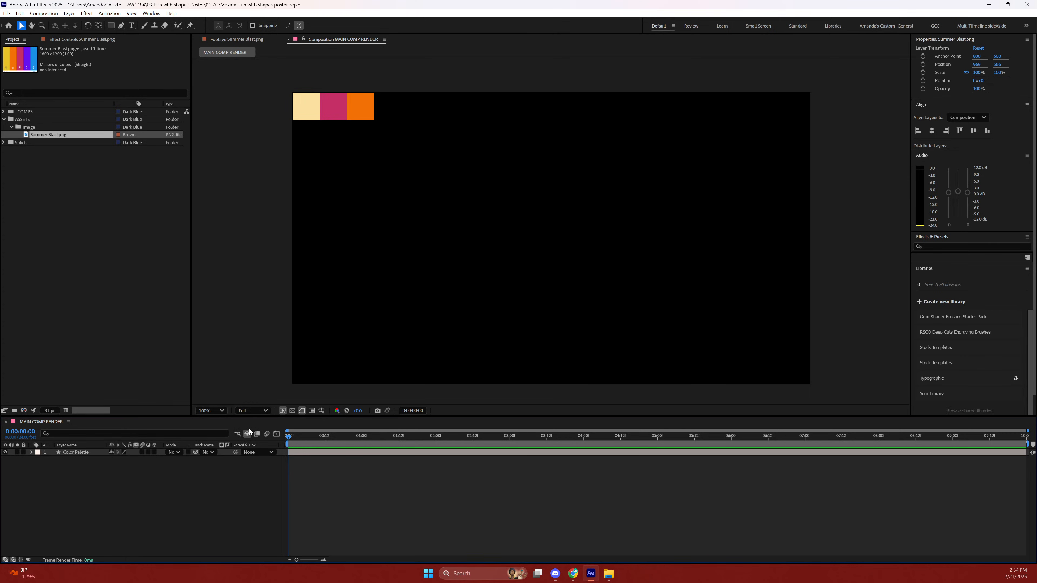
{"action": "left_click", "coordinate": [246, 435]}
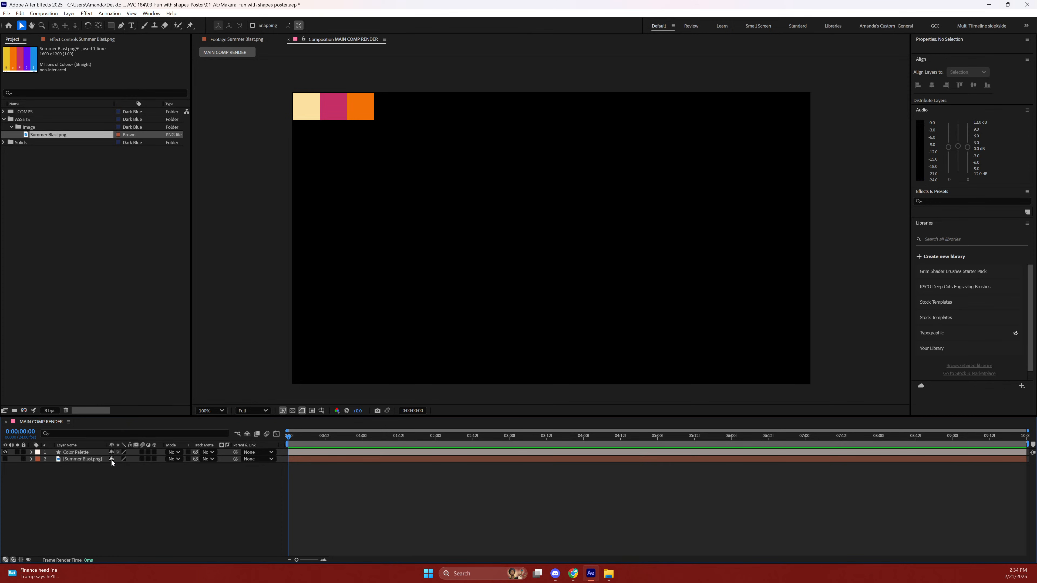
{"action": "left_click", "coordinate": [247, 434]}
{"action": "left_click", "coordinate": [111, 452]}
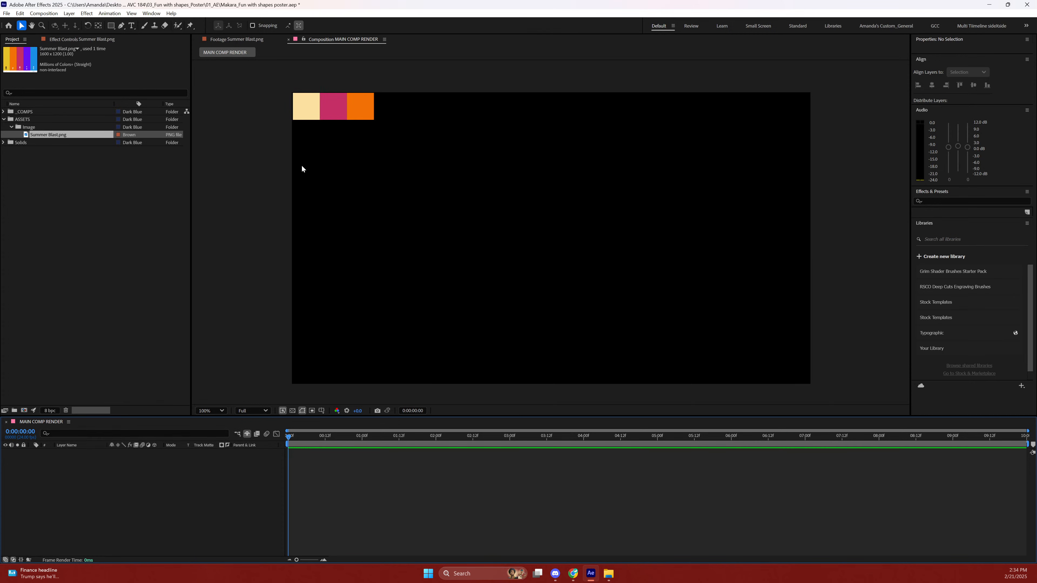
Nudge the swatch strip to position 147.5, 50, then make Color Palette non-shy so only Summer Blast.png is hidden from the timeline.
{"action": "left_click_drag", "start_coordinate": [352, 122], "coordinate": [361, 126]}
{"action": "left_click_drag", "start_coordinate": [345, 118], "coordinate": [330, 114]}
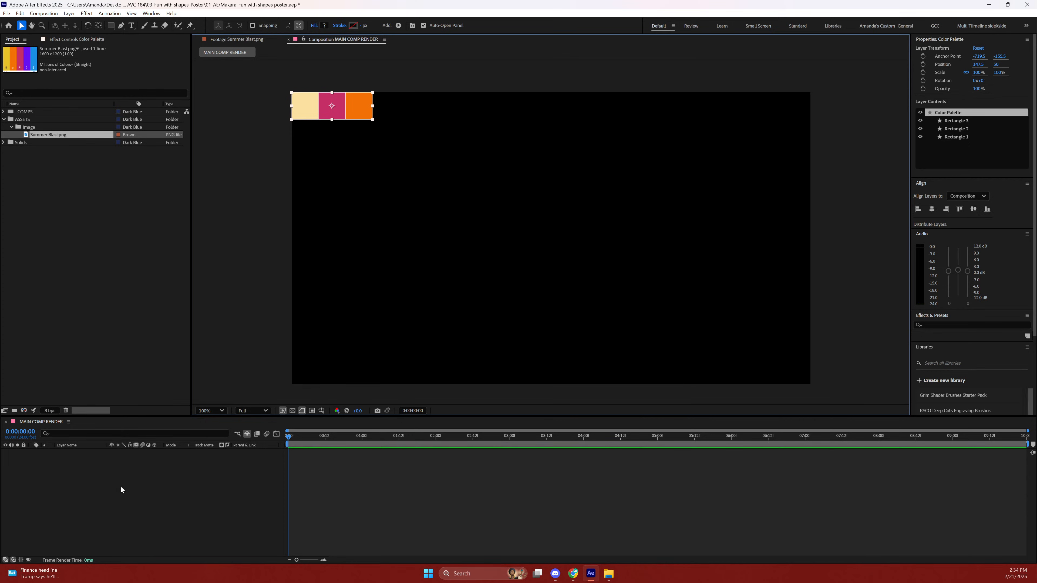
{"action": "left_click", "coordinate": [247, 434]}
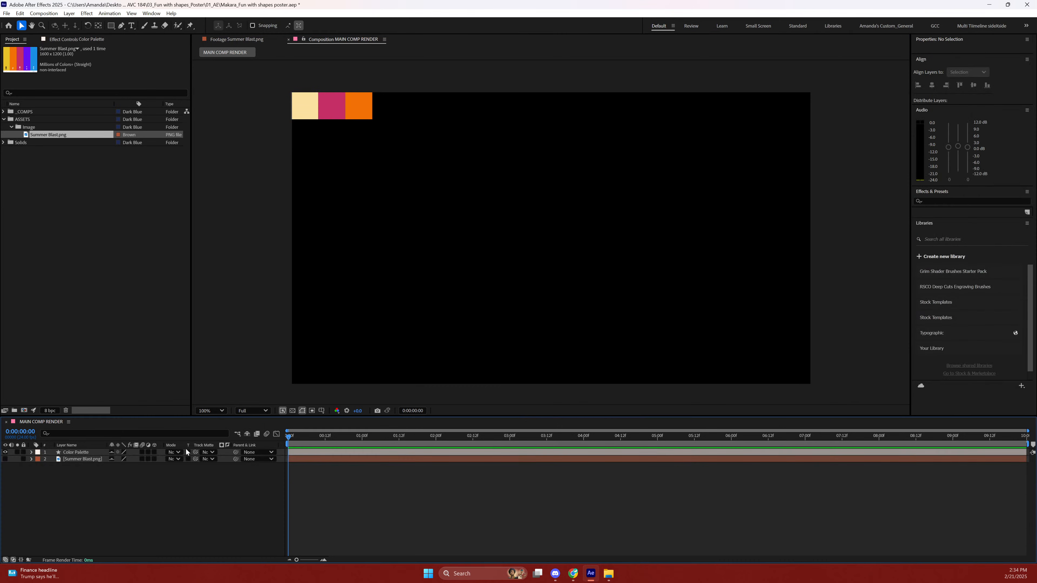
{"action": "left_click", "coordinate": [249, 434]}
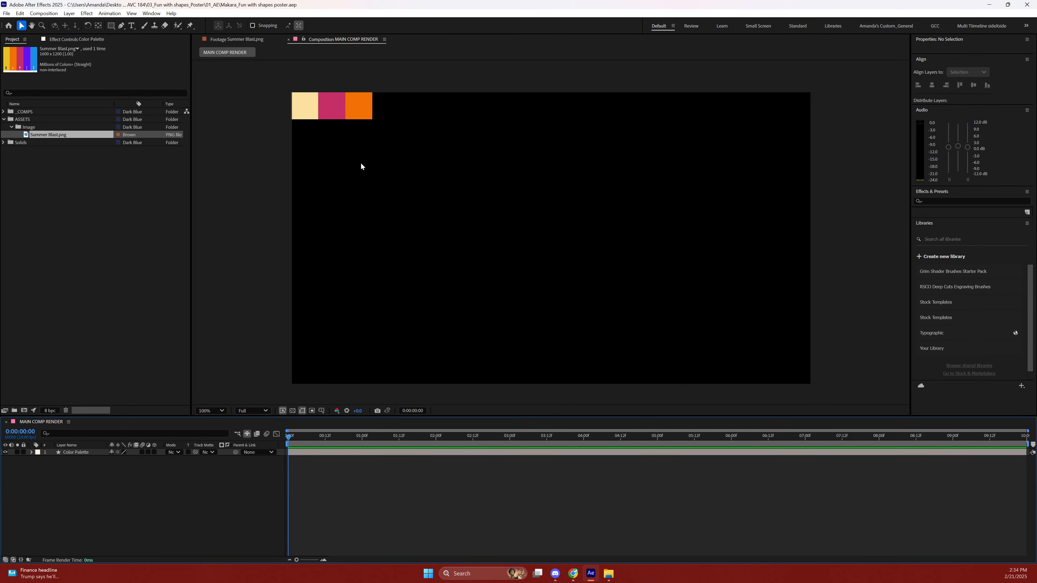
Nudge the swatch strip slightly inward from the composition's corner to position 154.5, 58 and deselect it.
{"action": "left_click_drag", "start_coordinate": [328, 112], "coordinate": [330, 117]}
{"action": "left_click", "coordinate": [217, 150]}
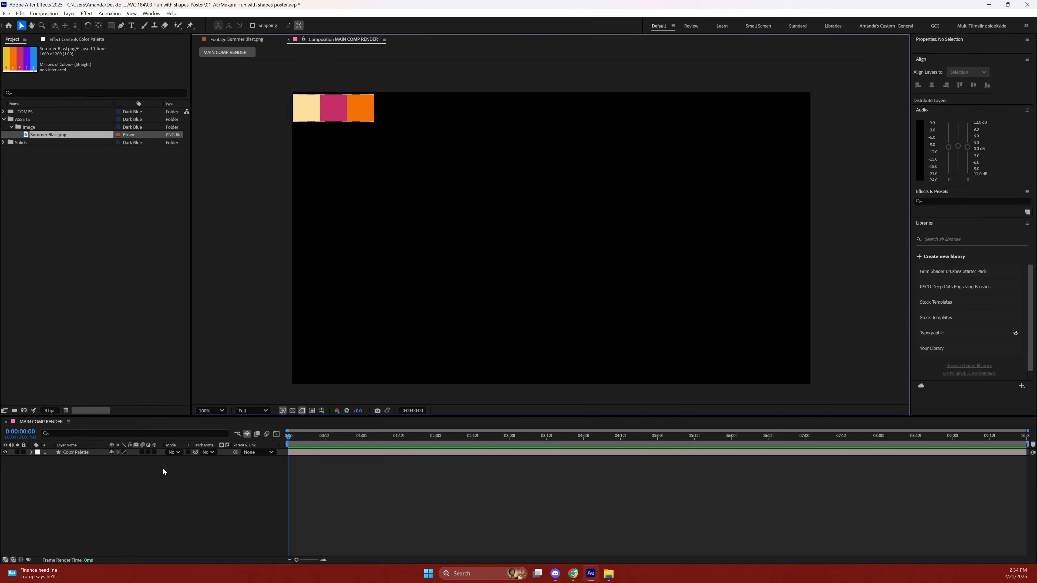
{"action": "left_click", "coordinate": [109, 476]}
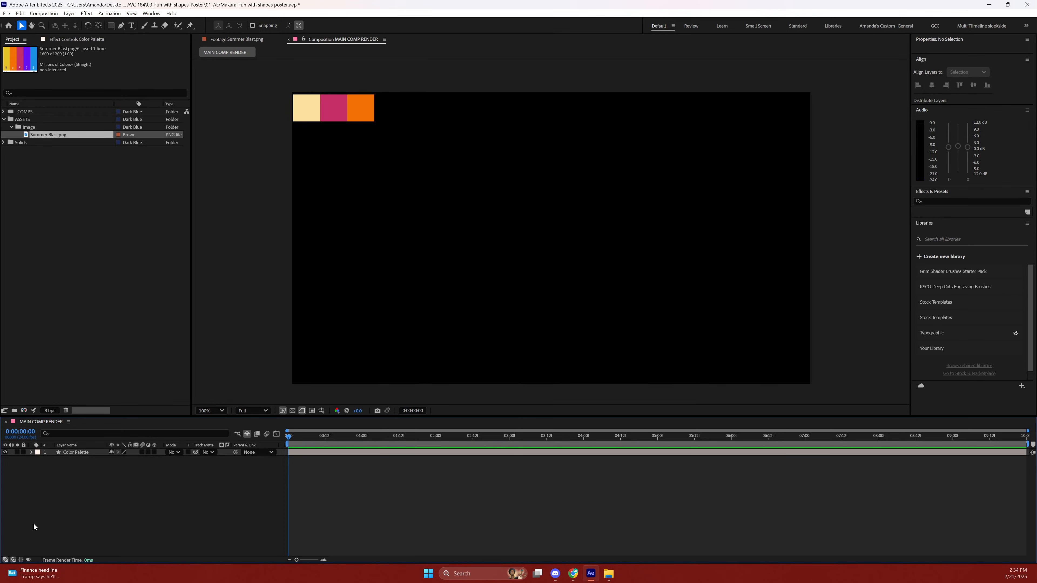
Create a 1920 × 1080 px solid coloured with the cream swatch sampled from the palette.
{"action": "right_click", "coordinate": [62, 508]}
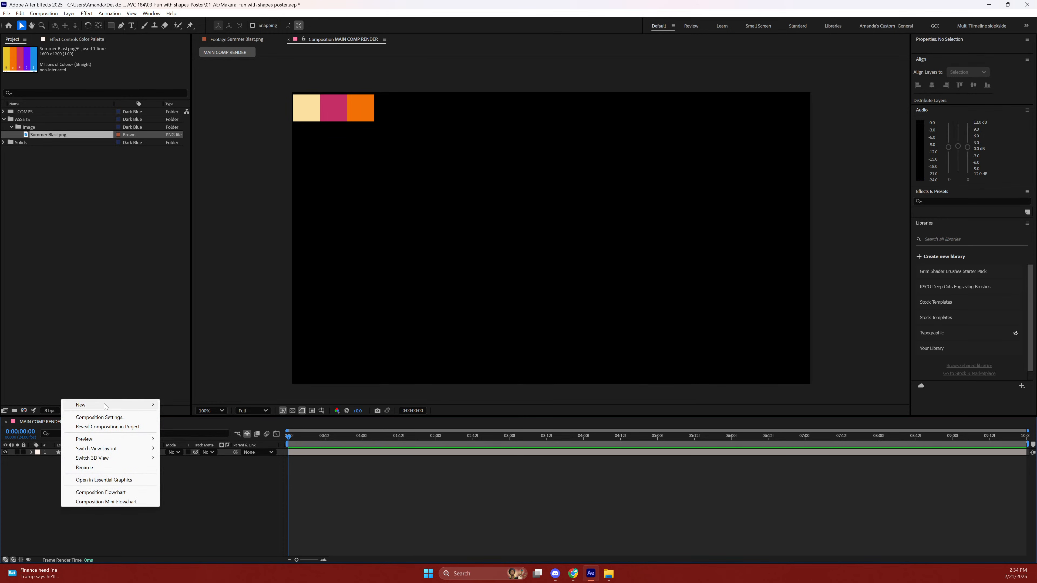
{"action": "mouse_move", "coordinate": [108, 404]}
{"action": "left_click", "coordinate": [191, 427]}
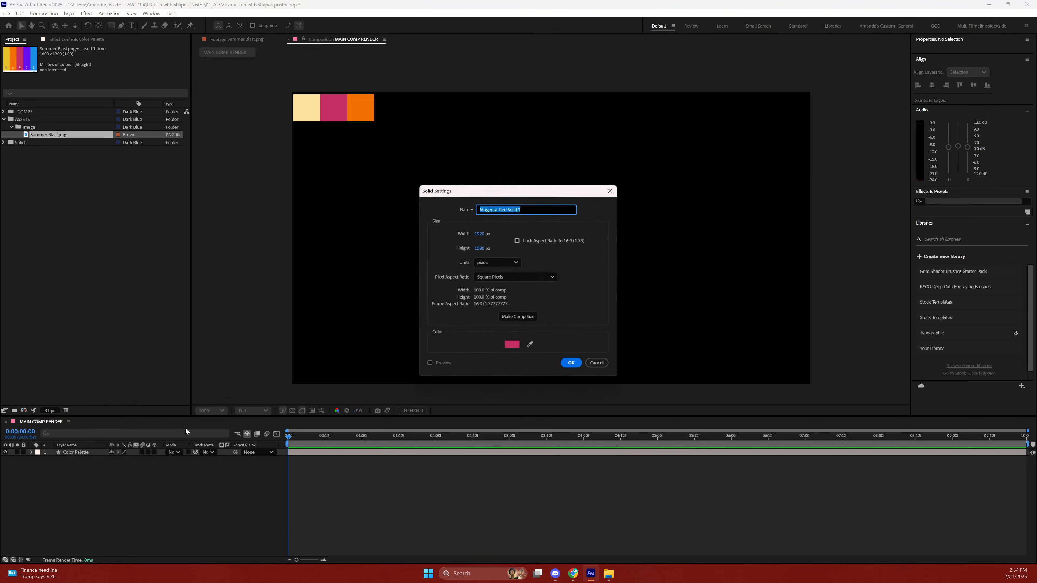
{"action": "left_click", "coordinate": [531, 345]}
{"action": "left_click", "coordinate": [318, 97]}
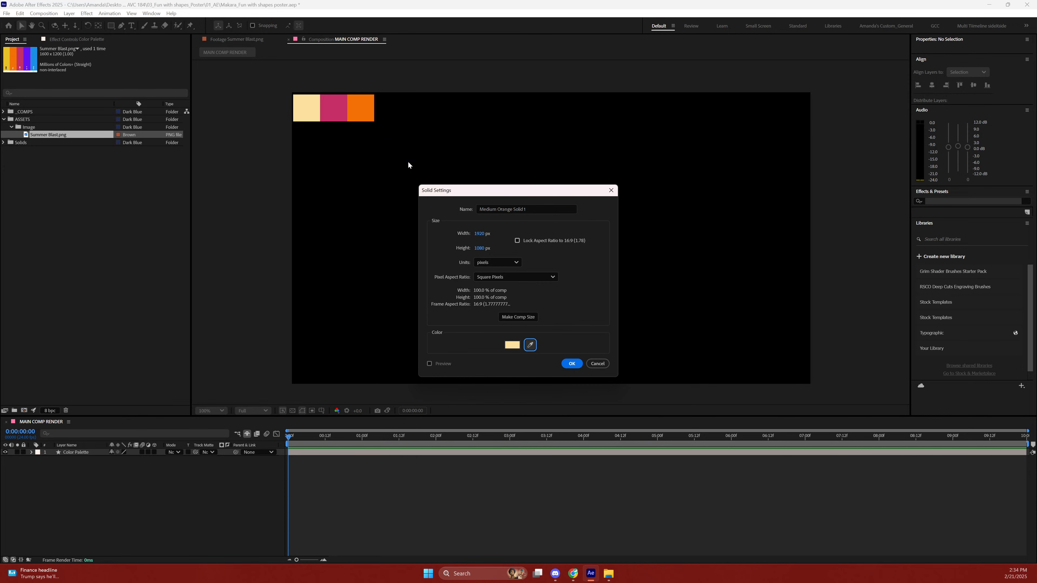
{"action": "left_click", "coordinate": [572, 363]}
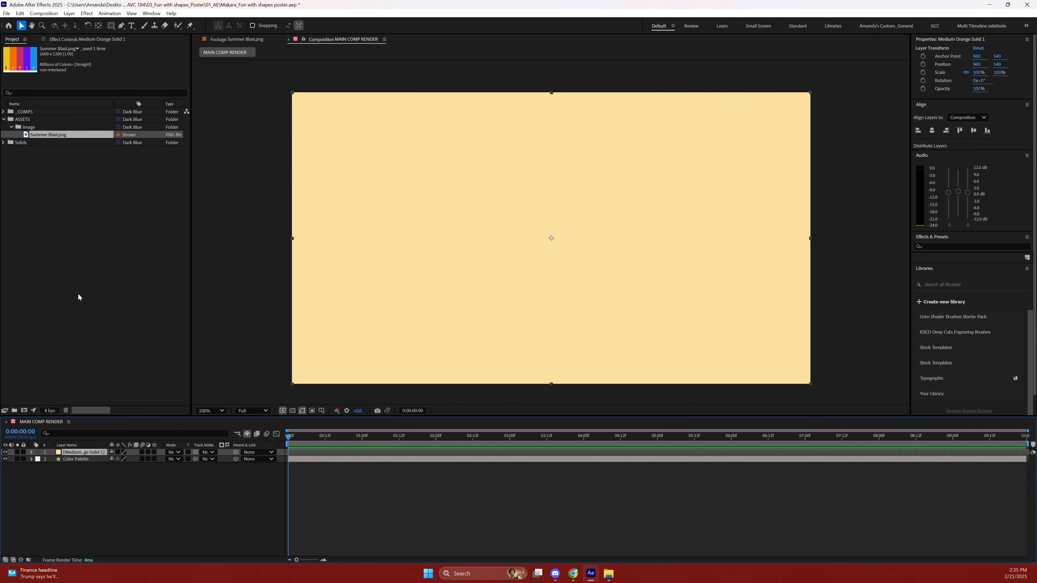
Move the Color Palette layer above the cream solid and save the project.
{"action": "left_click", "coordinate": [98, 477]}
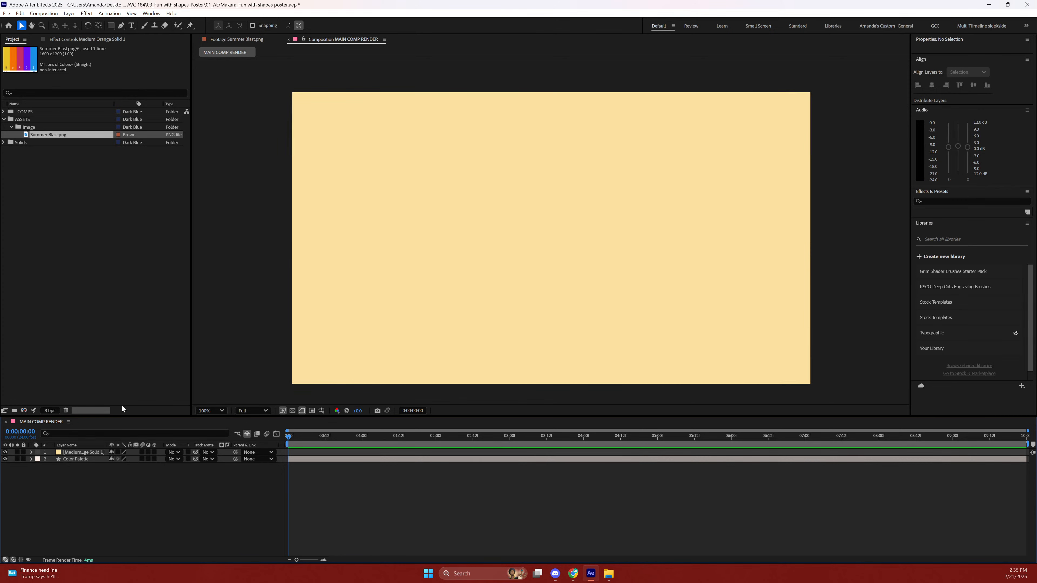
{"action": "left_click_drag", "start_coordinate": [69, 459], "coordinate": [71, 452]}
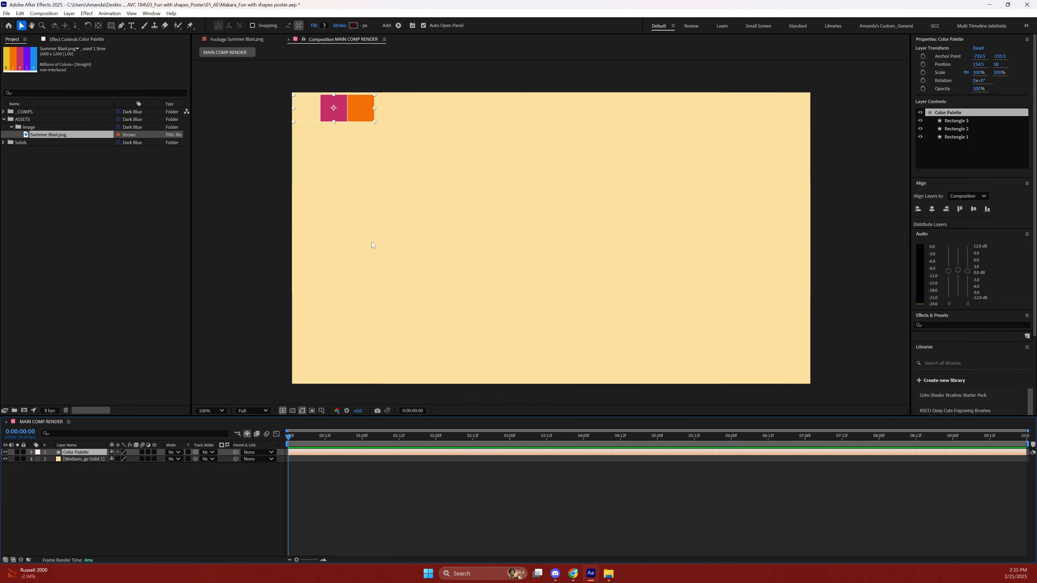
{"action": "left_click", "coordinate": [149, 516]}
{"action": "key", "text": "ctrl+s"}
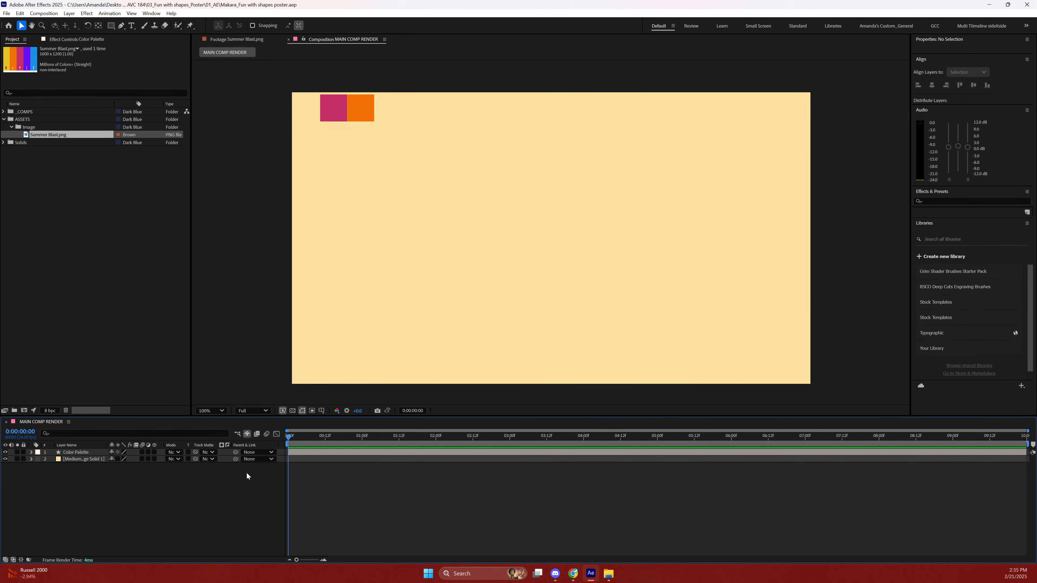
Collapse the Image and ASSETS folders in the project.
{"action": "left_click", "coordinate": [11, 127]}
{"action": "left_click", "coordinate": [4, 119]}
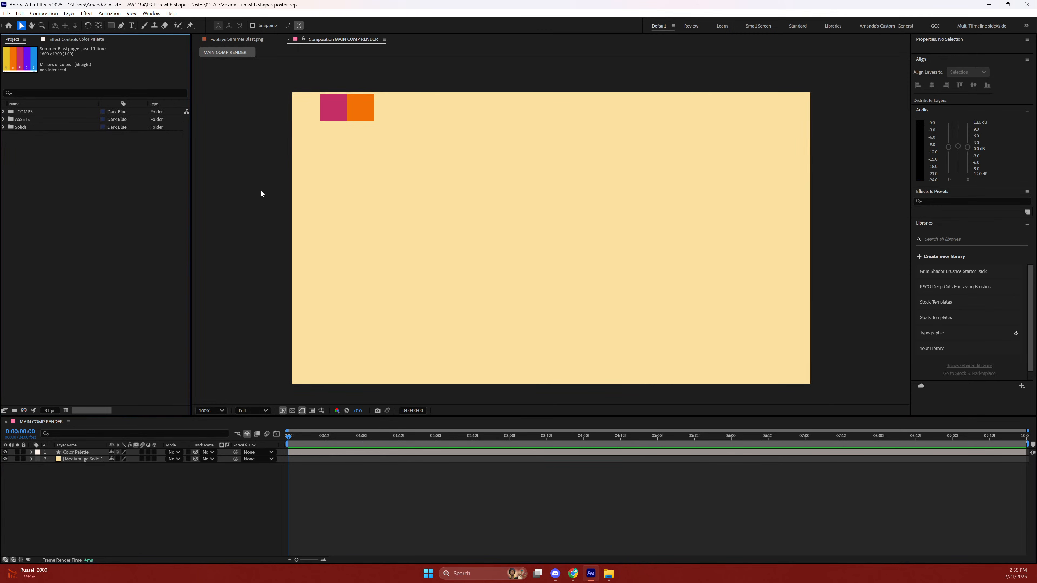
Shift the cream solid slightly in the composition, undo the move and deselect the solid.
{"action": "left_click", "coordinate": [412, 375]}
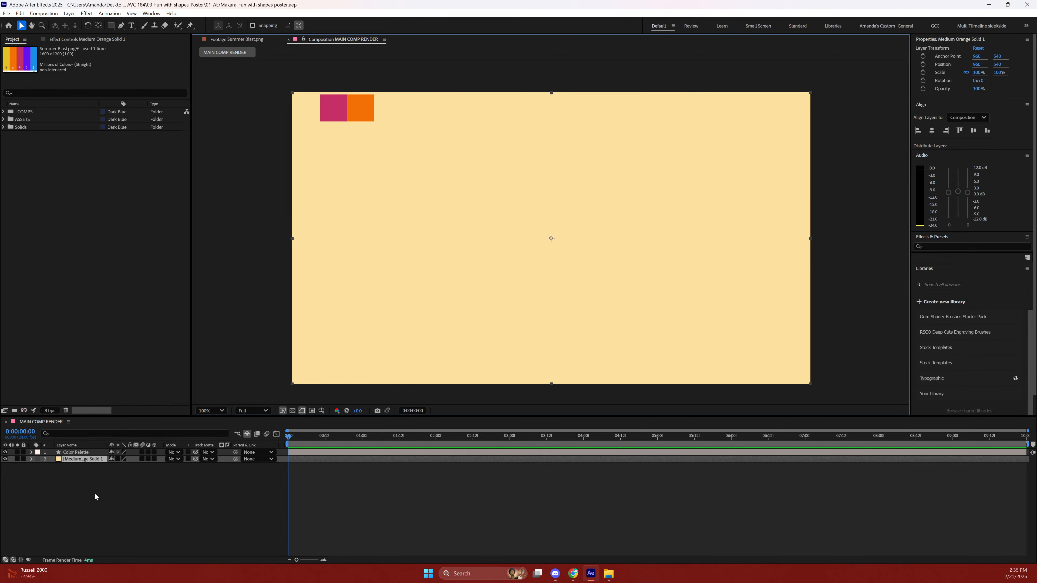
{"action": "left_click_drag", "start_coordinate": [439, 288], "coordinate": [408, 292]}
{"action": "key", "text": "ctrl+z"}
{"action": "left_click", "coordinate": [259, 291]}
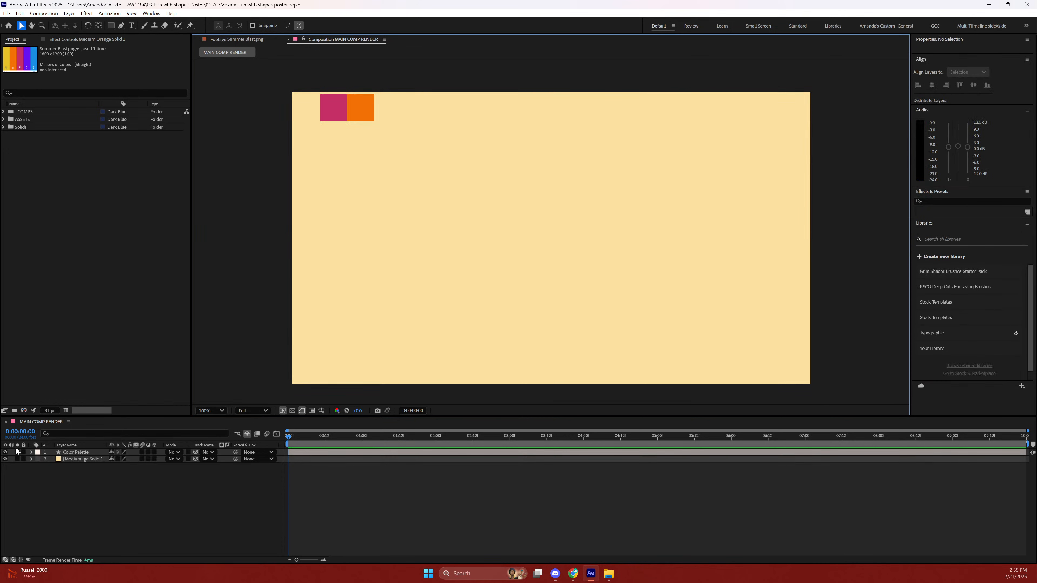
Lock the cream solid layer, then select the Color Palette layer briefly and deselect it.
{"action": "left_click", "coordinate": [85, 462]}
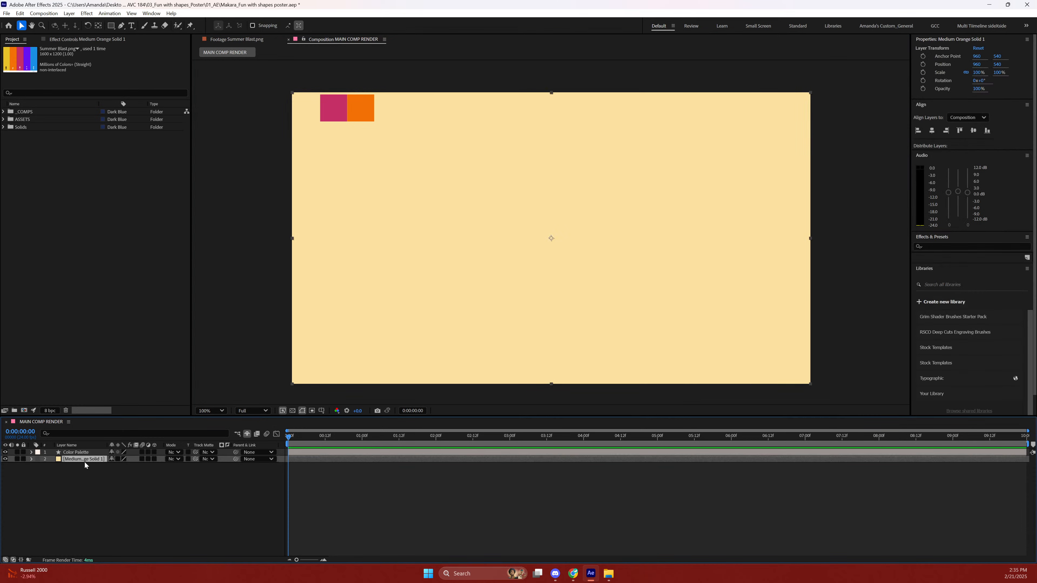
{"action": "left_click", "coordinate": [23, 459]}
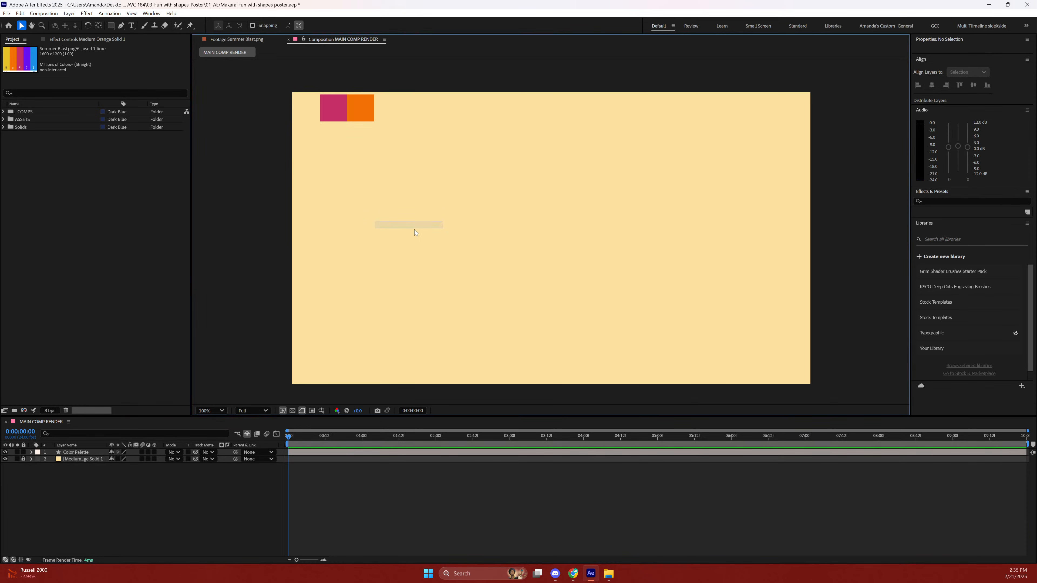
{"action": "left_click", "coordinate": [70, 452]}
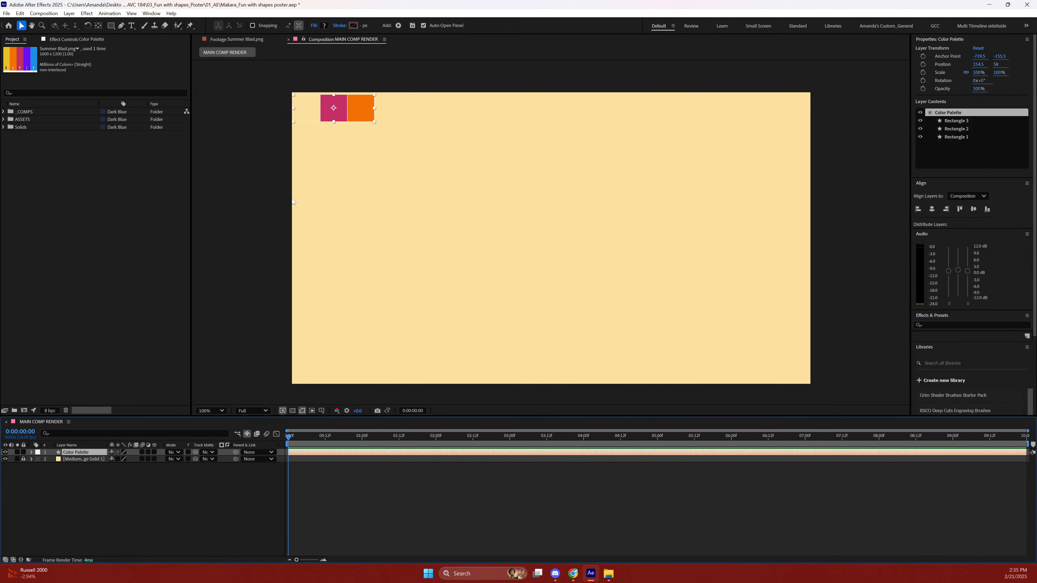
{"action": "left_click", "coordinate": [244, 189]}
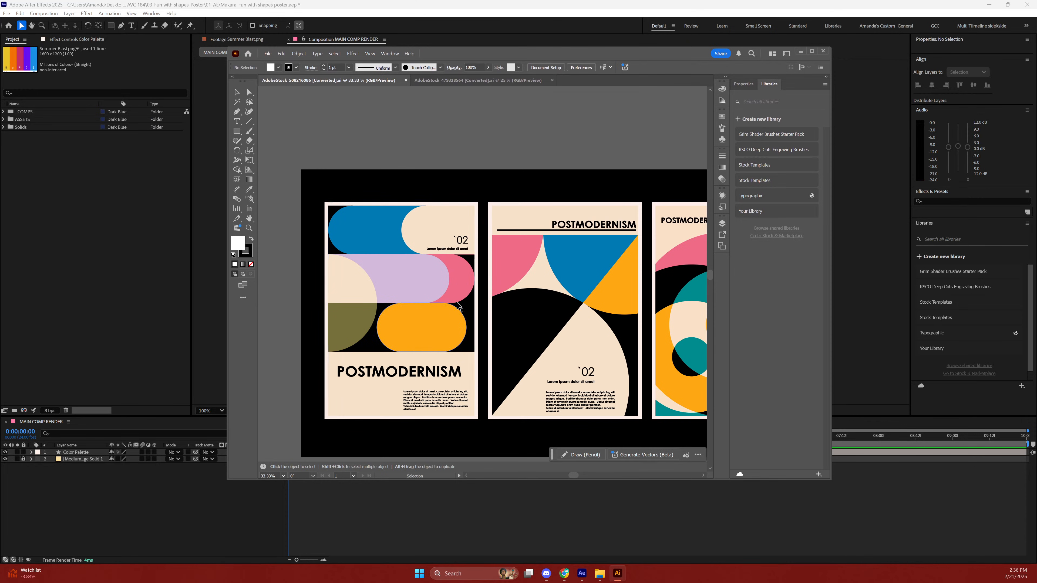
Examine the postmodernism posters and the Poster, Design and Cover layouts in Illustrator, then return to After Effects.
{"action": "left_click_drag", "start_coordinate": [588, 276], "coordinate": [361, 243]}
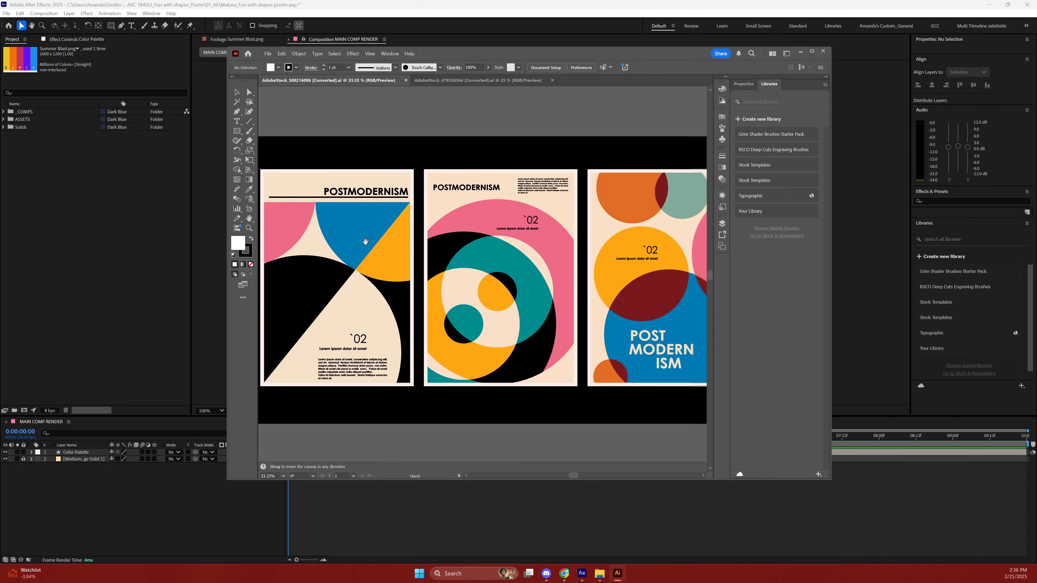
{"action": "left_click_drag", "start_coordinate": [641, 225], "coordinate": [482, 210]}
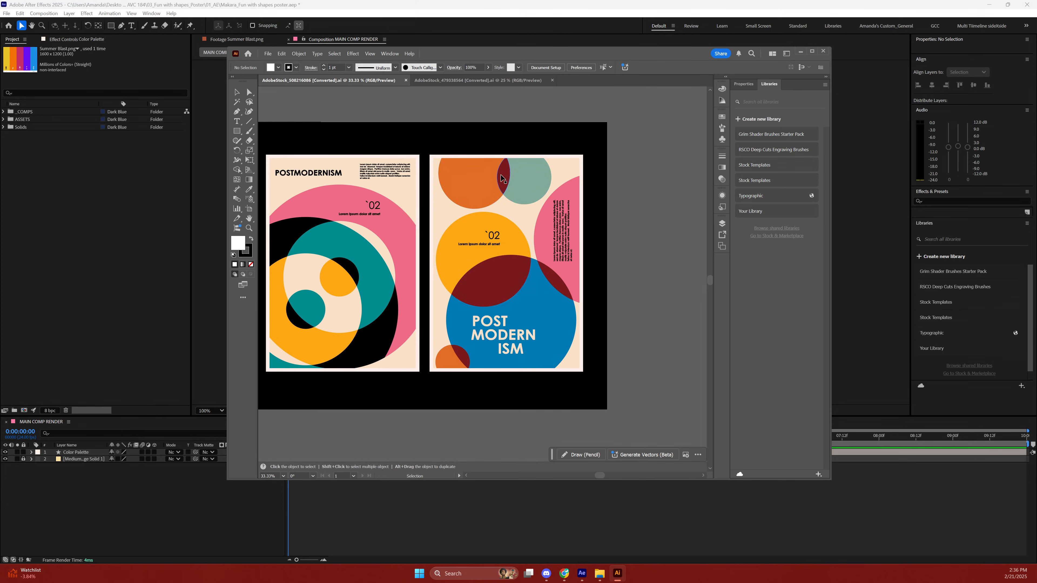
{"action": "left_click", "coordinate": [449, 80]}
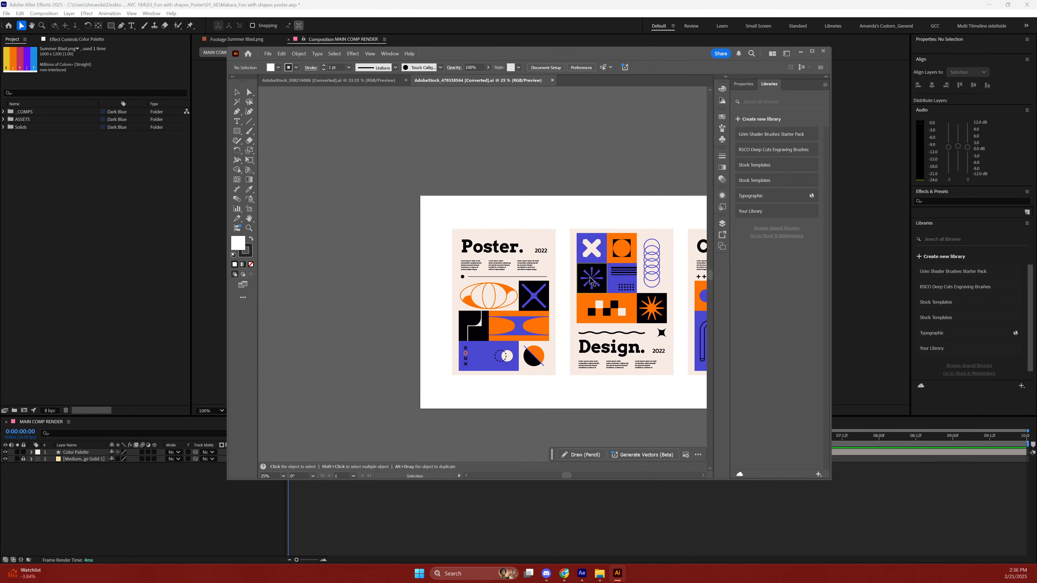
{"action": "left_click_drag", "start_coordinate": [617, 159], "coordinate": [518, 144]}
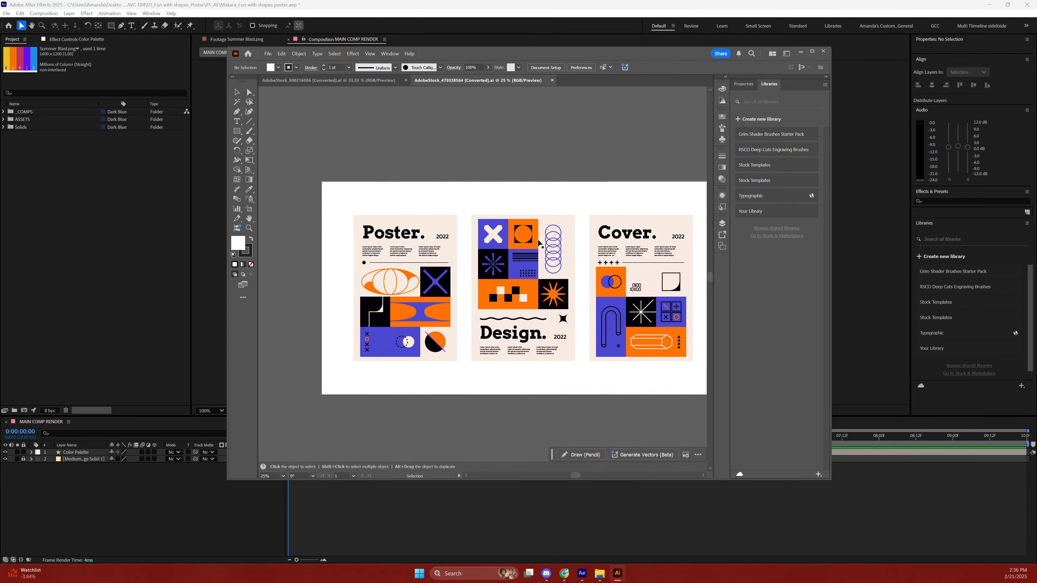
{"action": "left_click_drag", "start_coordinate": [570, 56], "coordinate": [0, 82]}
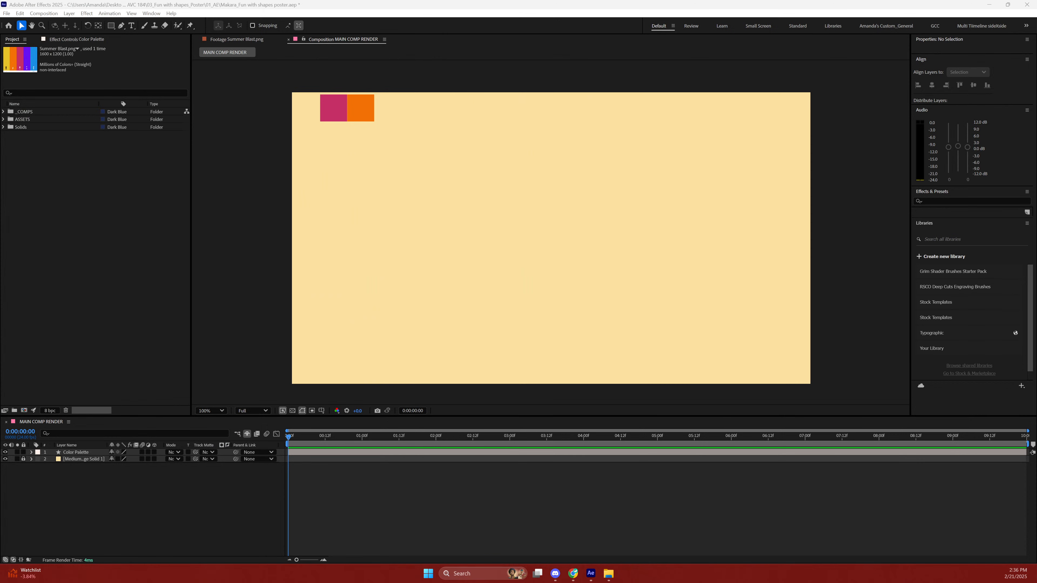
Hide the cream solid layer and set the Rectangle tool's fill to the cream swatch sampled from the palette.
{"action": "left_click", "coordinate": [85, 470]}
{"action": "left_click", "coordinate": [5, 459]}
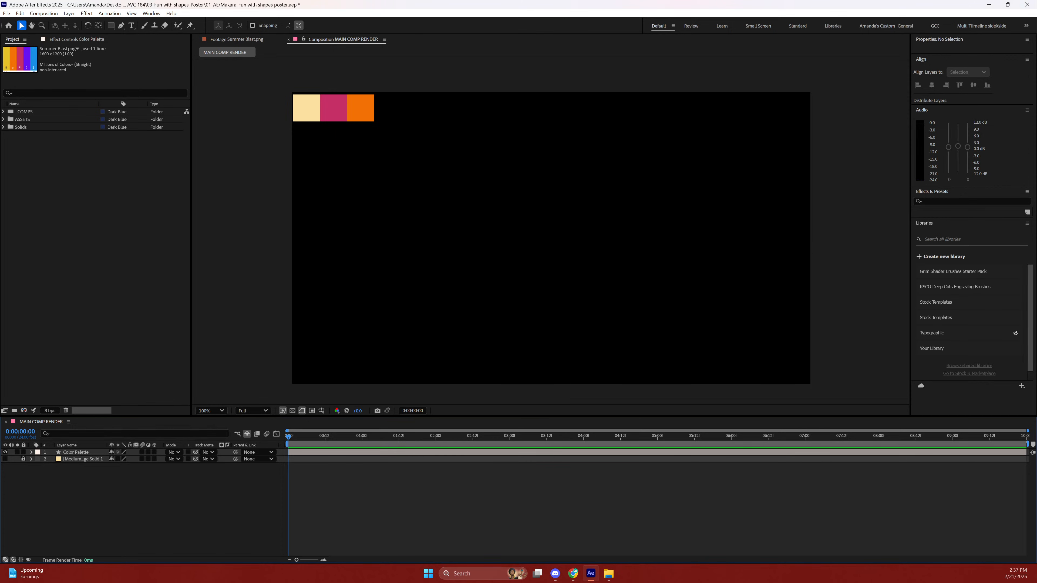
{"action": "left_click", "coordinate": [112, 26]}
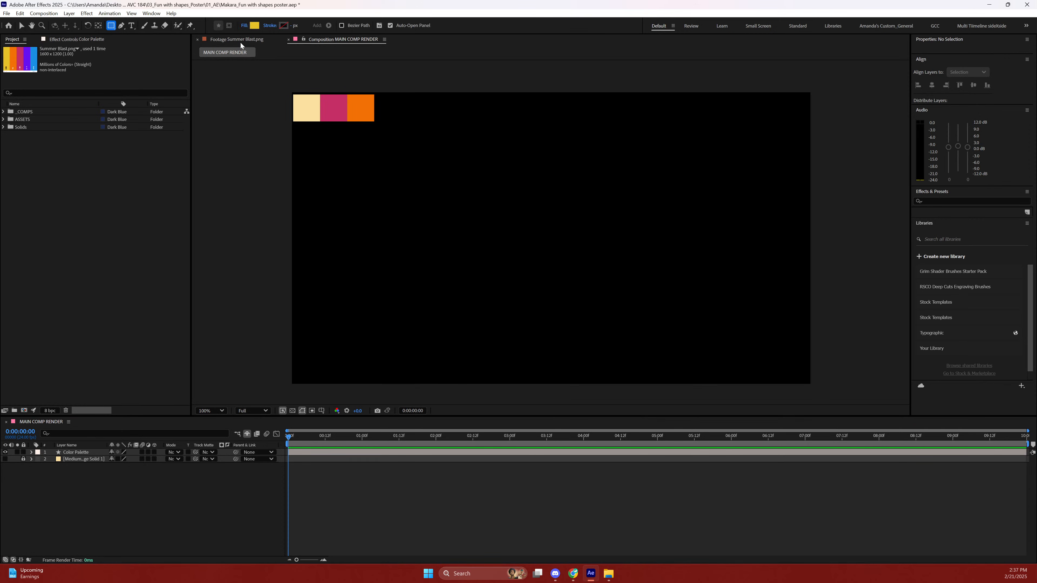
{"action": "left_click", "coordinate": [253, 26]}
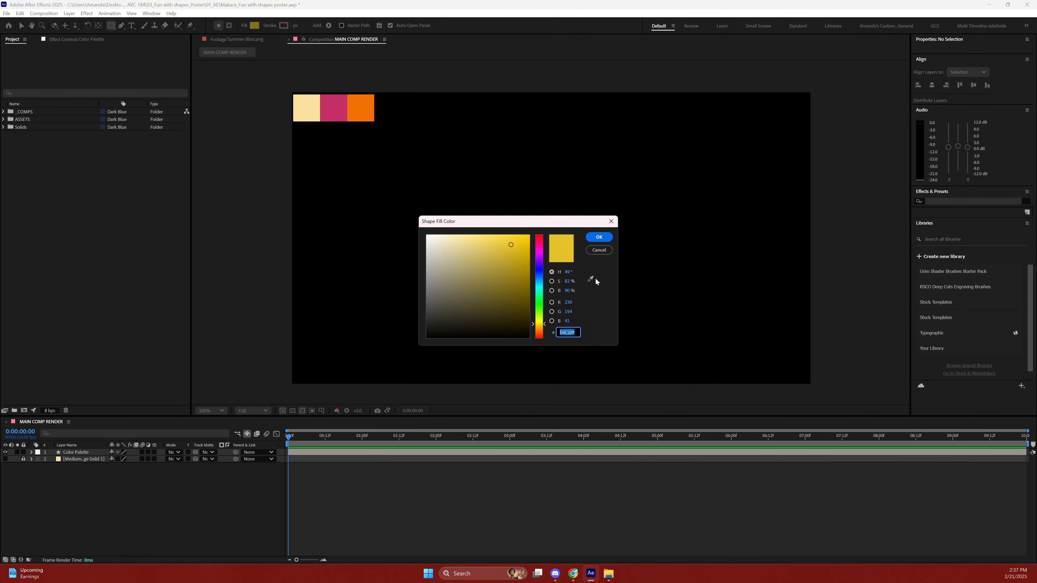
{"action": "left_click", "coordinate": [590, 279]}
{"action": "left_click", "coordinate": [313, 95]}
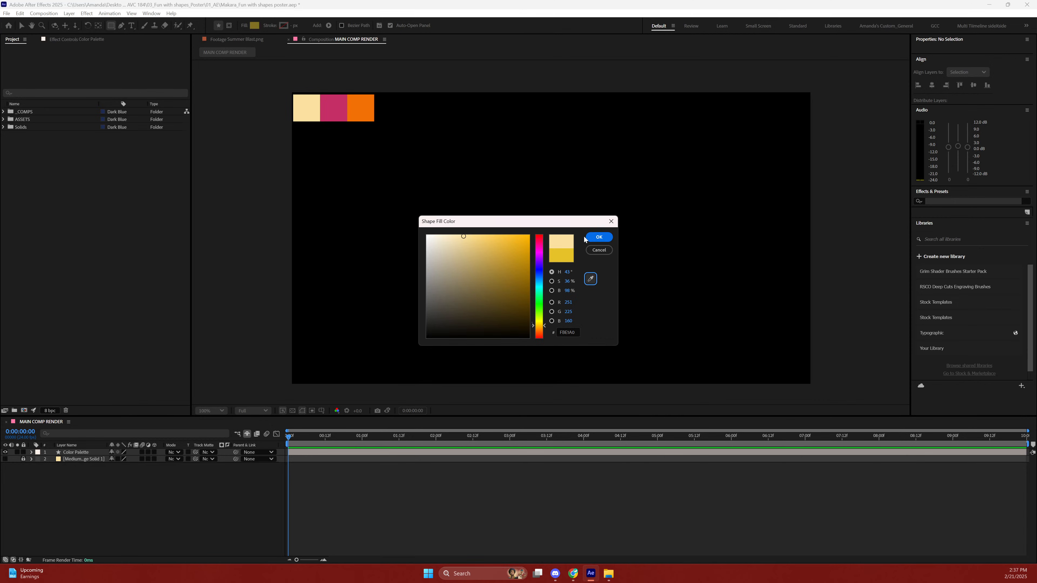
{"action": "left_click", "coordinate": [598, 236]}
Draw a cream square about 245 × 245 px above and left of the composition's centre, and centre its layer's anchor point on it.
{"action": "left_click", "coordinate": [432, 144]}
{"action": "left_click_drag", "start_coordinate": [432, 144], "coordinate": [473, 211]}
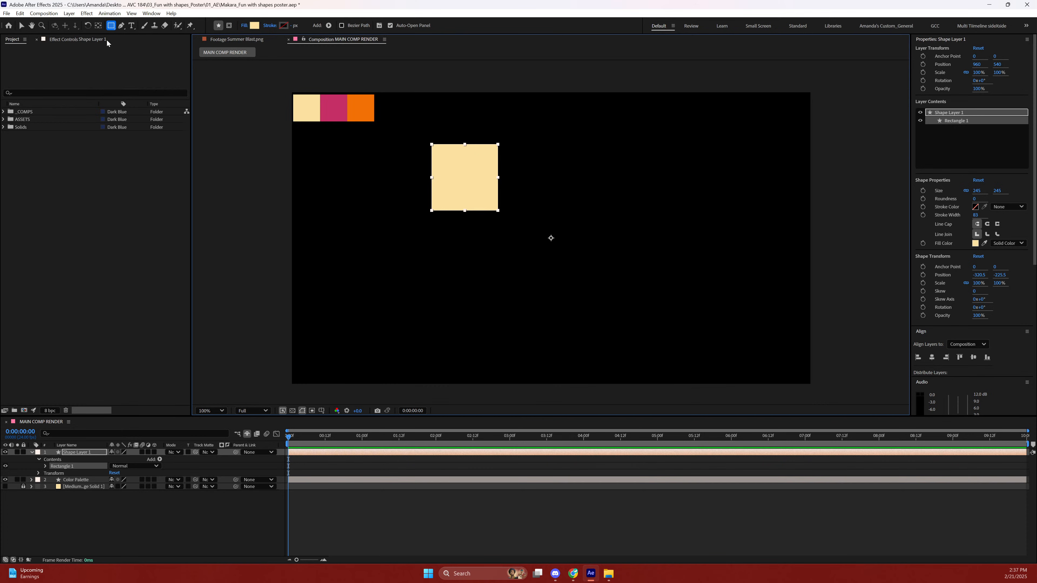
{"action": "double_click", "coordinate": [98, 26]}
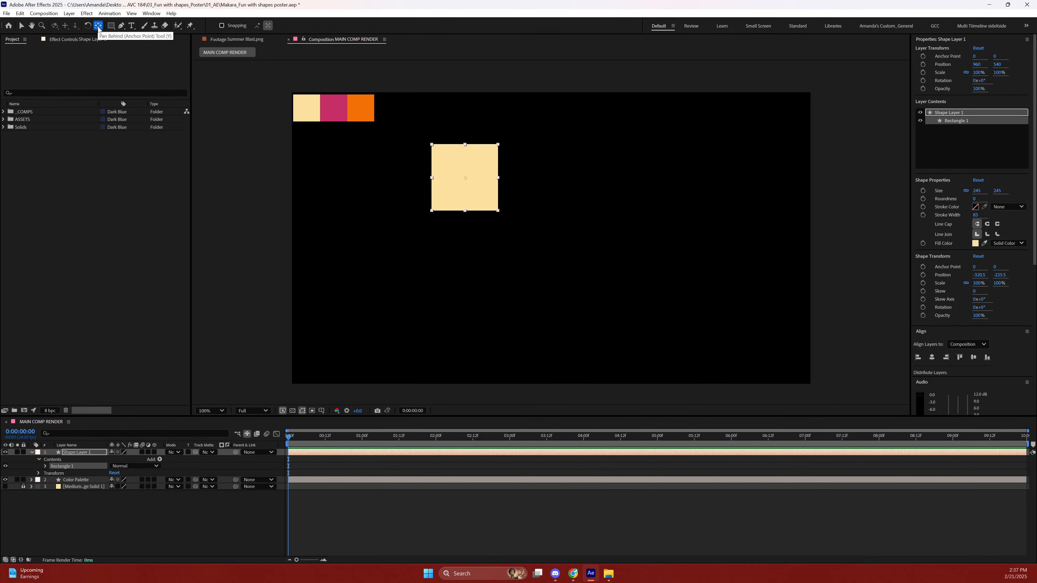
{"action": "key", "text": "comma"}
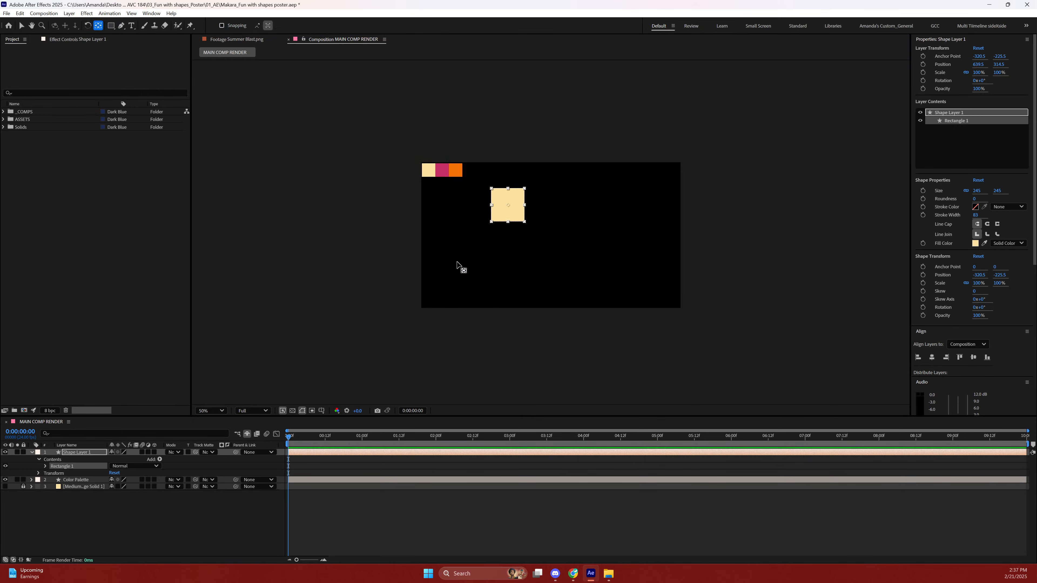
Examine the cream square at 100% magnification and the Color Palette layer's rectangle groups, then collapse the palette layer.
{"action": "left_click", "coordinate": [77, 451]}
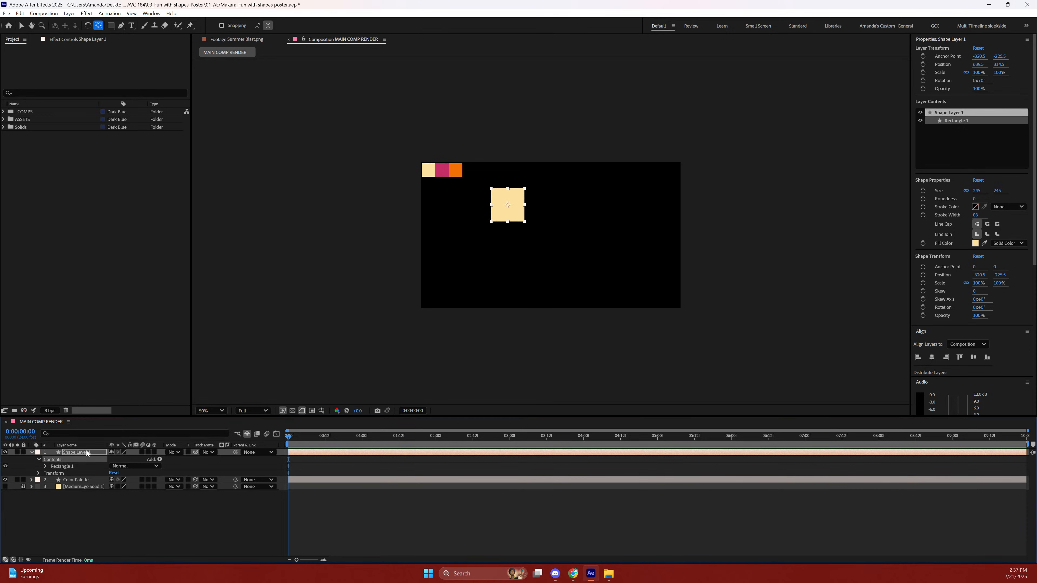
{"action": "left_click_drag", "start_coordinate": [365, 252], "coordinate": [291, 253]}
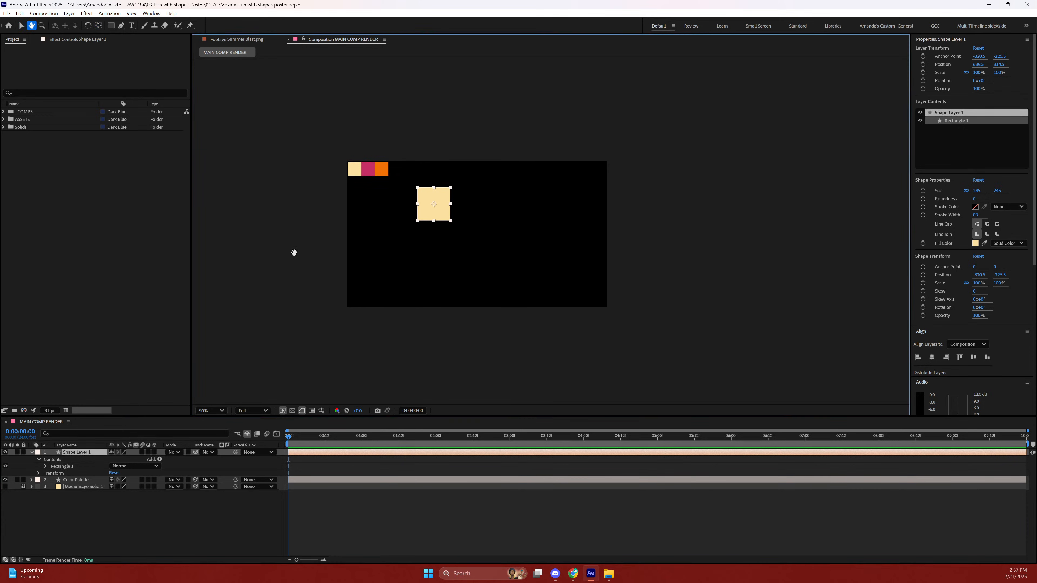
{"action": "key", "text": "period"}
{"action": "key", "text": "period"}
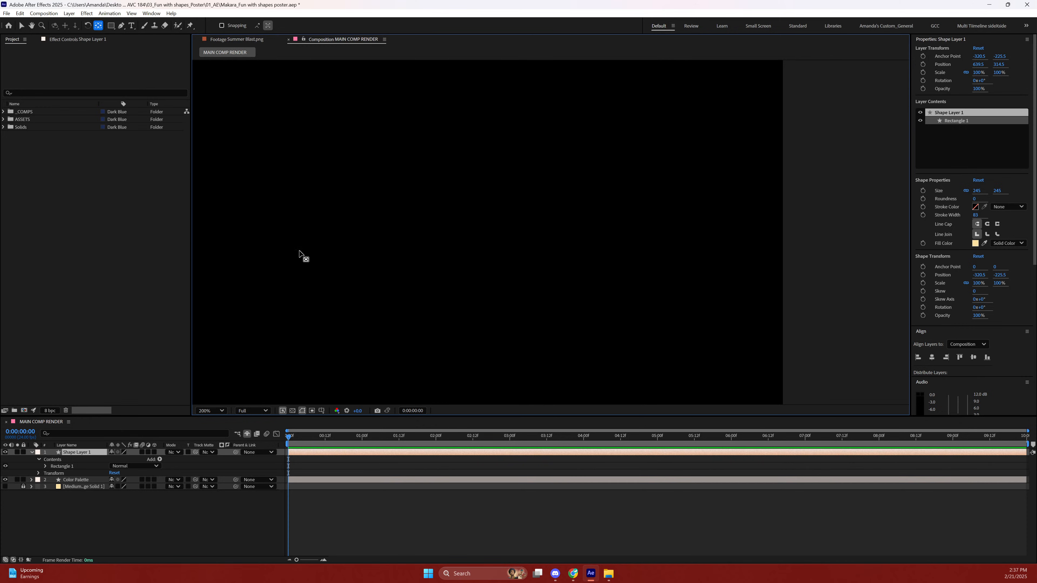
{"action": "key", "text": "comma"}
{"action": "left_click_drag", "start_coordinate": [296, 238], "coordinate": [423, 255]}
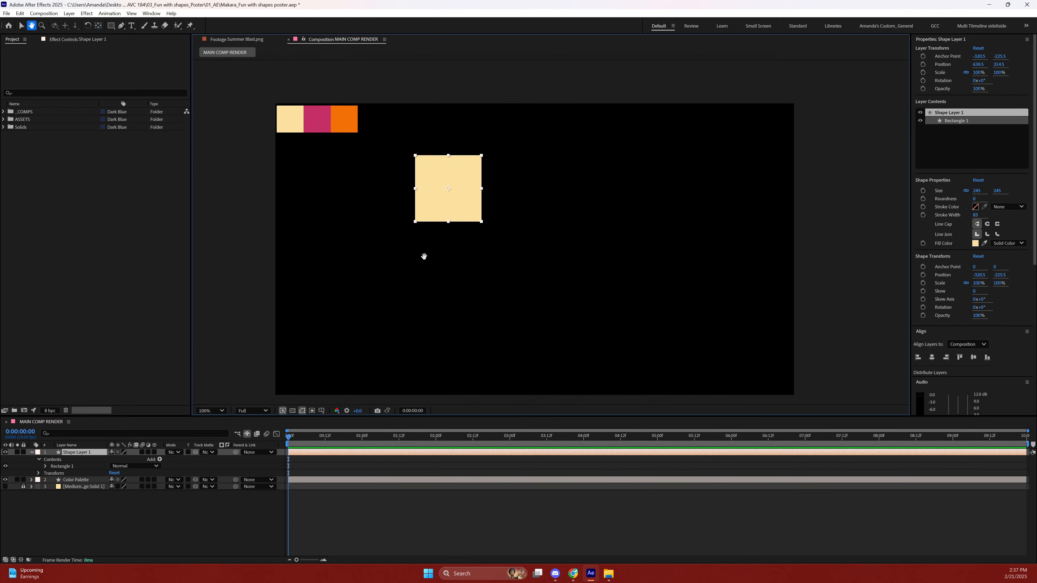
{"action": "left_click", "coordinate": [75, 480]}
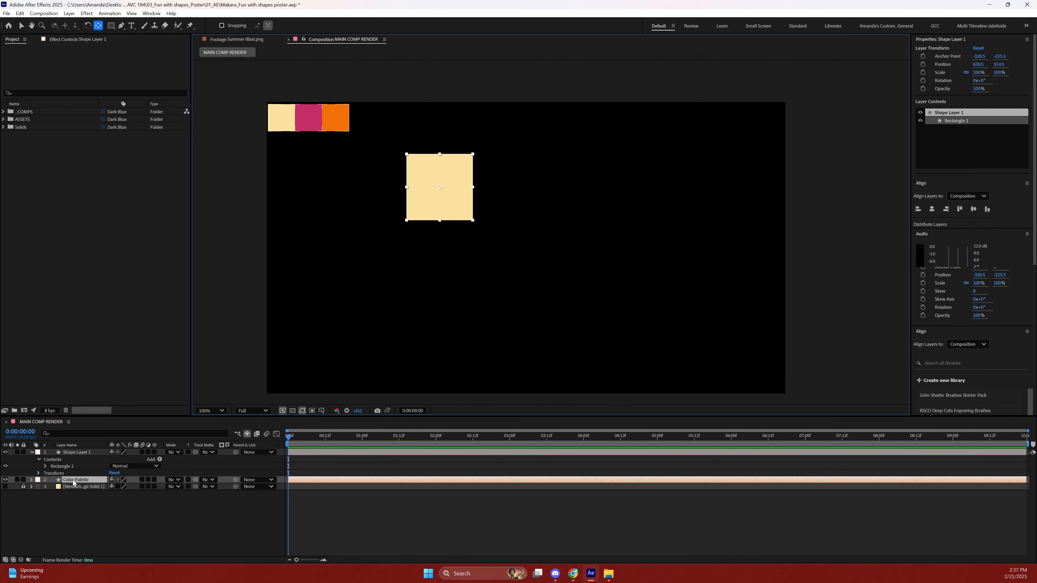
{"action": "left_click", "coordinate": [30, 480]}
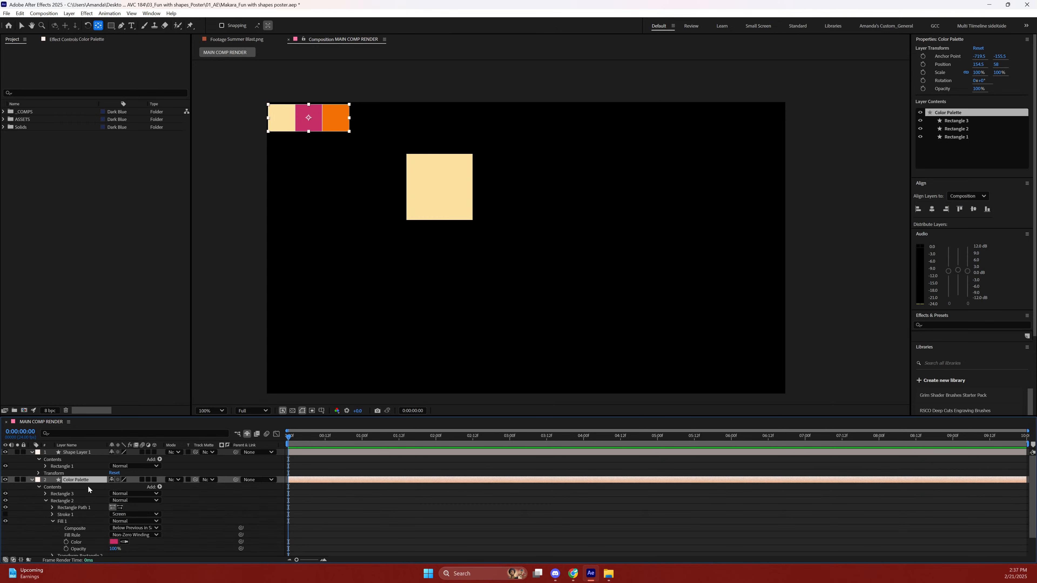
{"action": "left_click", "coordinate": [46, 500]}
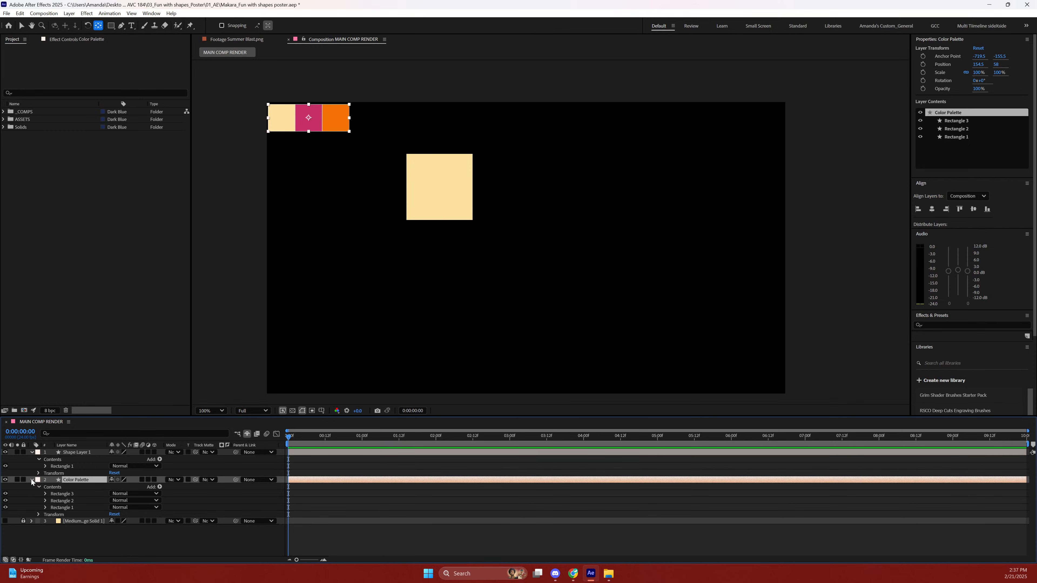
{"action": "left_click", "coordinate": [31, 479]}
Duplicate the cream square's layer and place the copy flush against the original's right edge, at position 883.5, 314.5.
{"action": "left_click", "coordinate": [75, 453]}
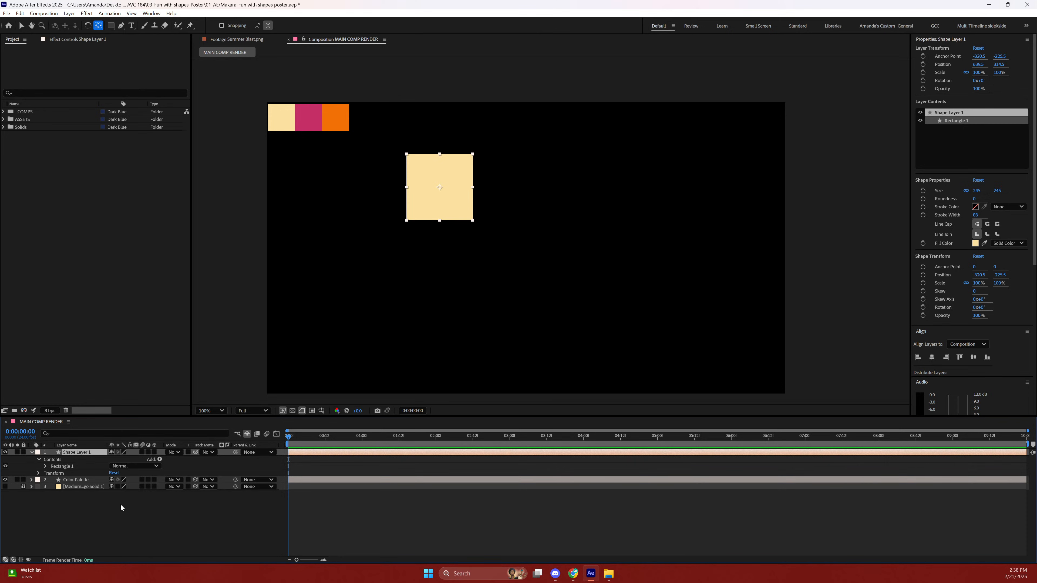
{"action": "key", "text": "ctrl+d"}
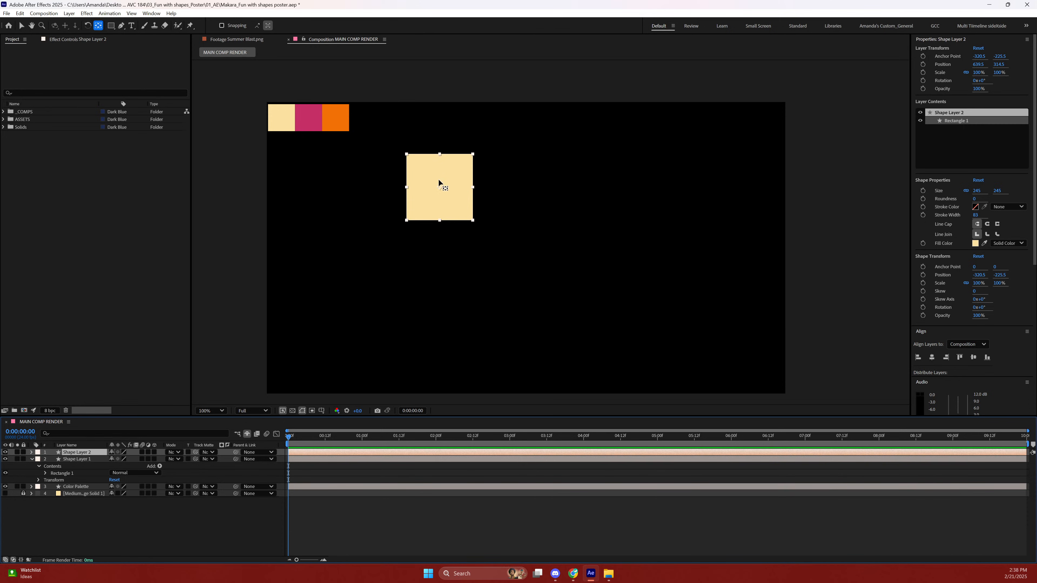
{"action": "key", "text": "v"}
{"action": "left_click_drag", "start_coordinate": [418, 188], "coordinate": [498, 194]}
{"action": "key", "text": "Left"}
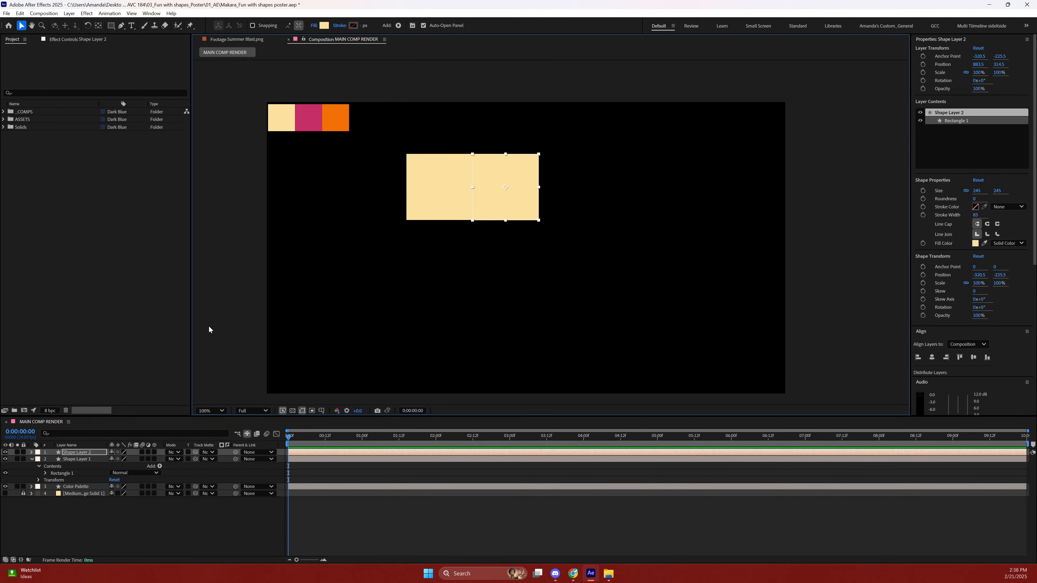
Set the original square's rectangle path size on Shape Layer 1 to 250 × 250.
{"action": "left_click", "coordinate": [33, 461]}
{"action": "left_click", "coordinate": [33, 460]}
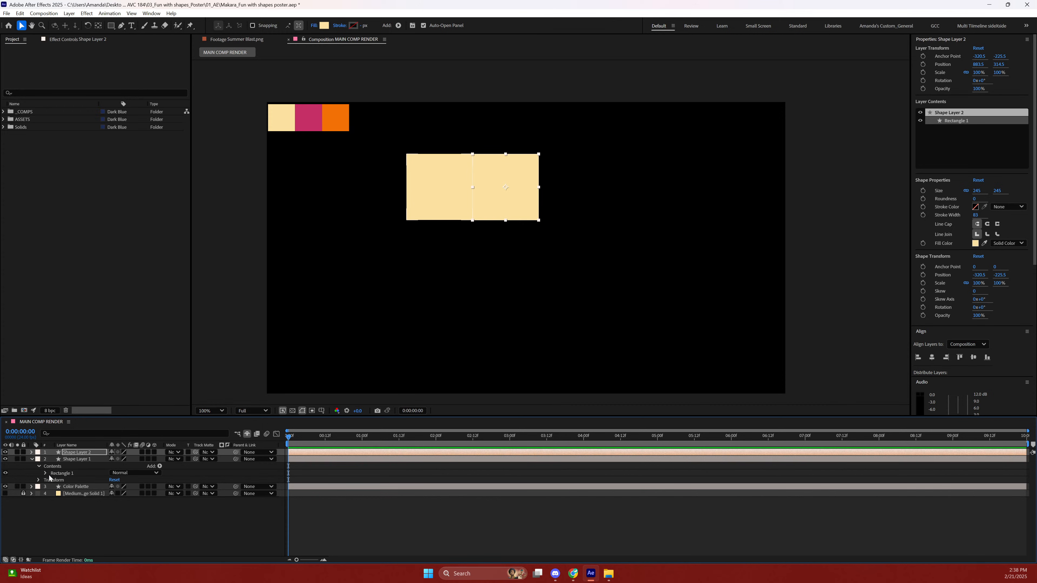
{"action": "left_click", "coordinate": [45, 474]}
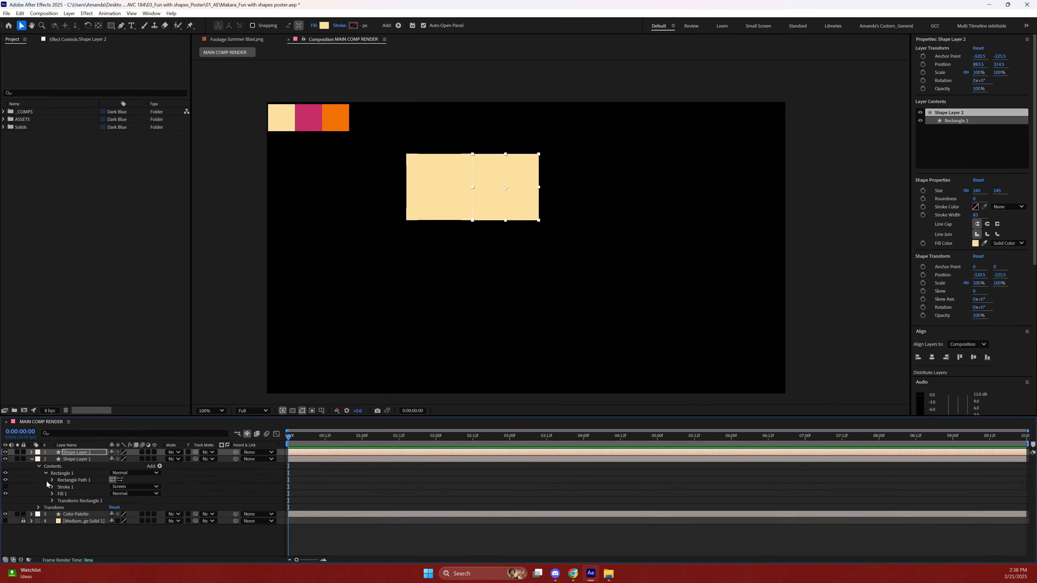
{"action": "left_click", "coordinate": [52, 481]}
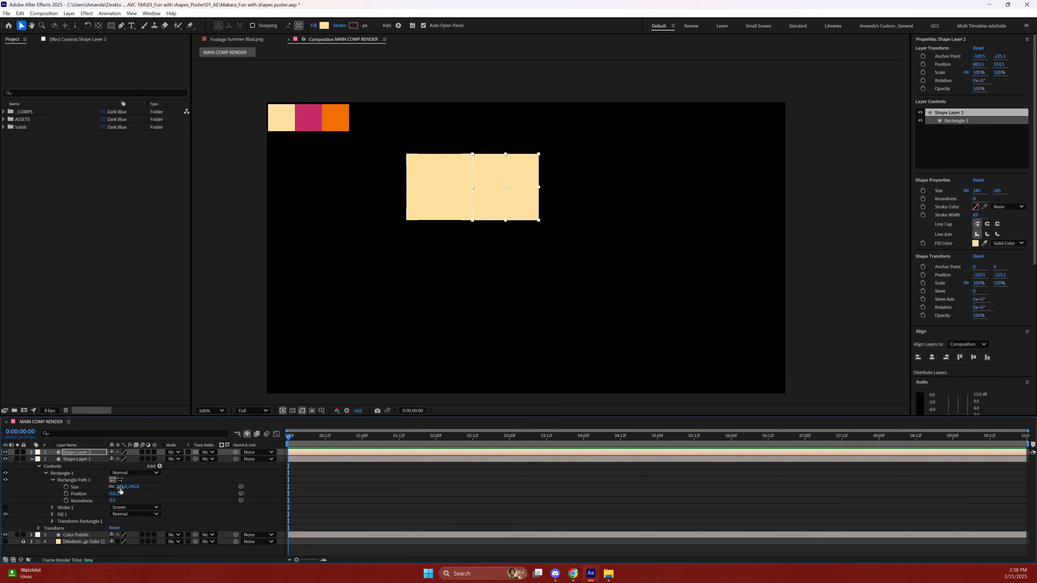
{"action": "left_click", "coordinate": [76, 460]}
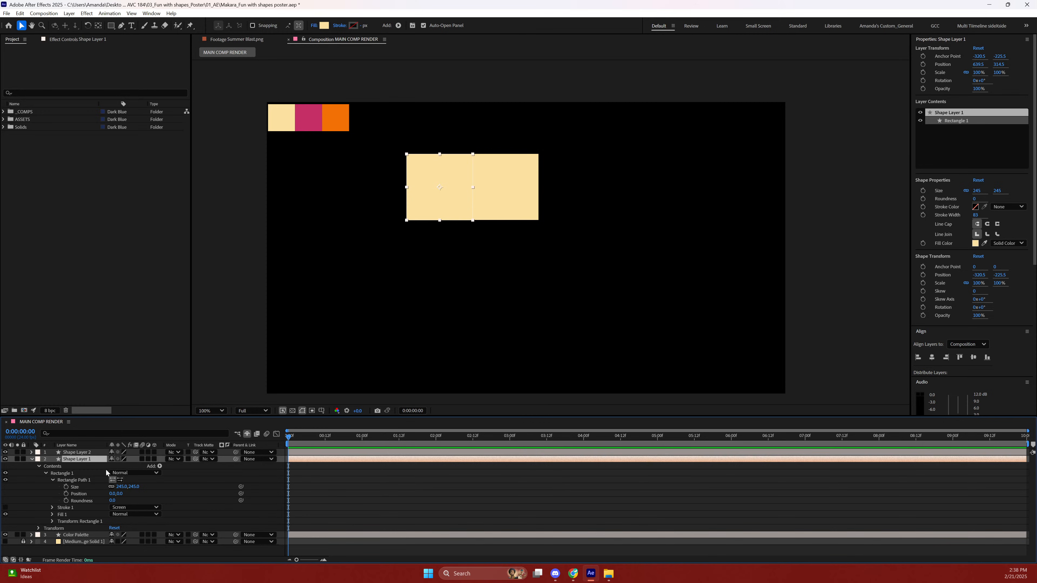
{"action": "left_click", "coordinate": [122, 487]}
{"action": "type", "text": "250"}
{"action": "key", "text": "Return"}
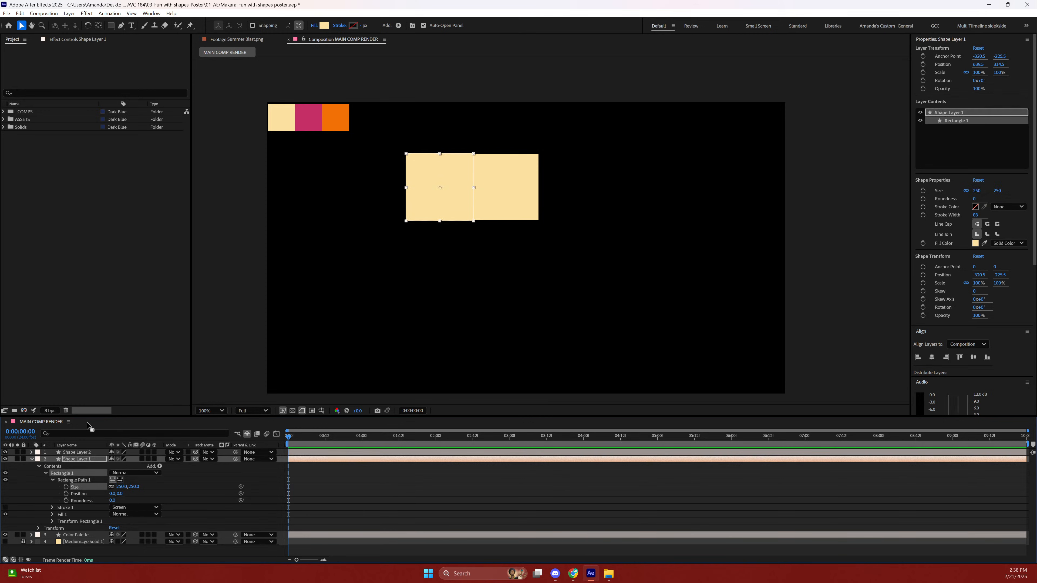
Set the duplicate square's rectangle path size on Shape Layer 2 to 250 × 250.
{"action": "left_click", "coordinate": [31, 453]}
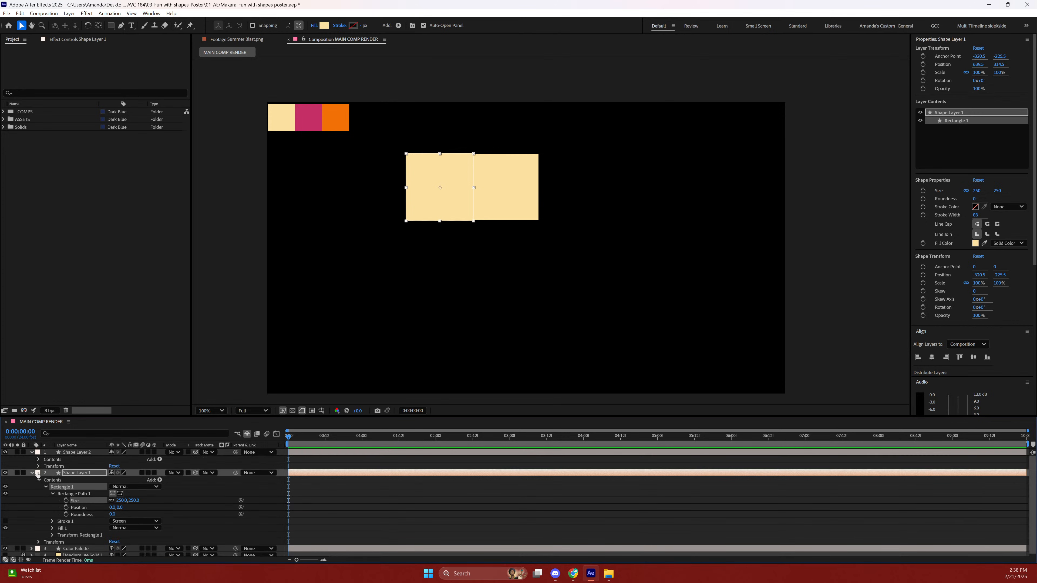
{"action": "left_click", "coordinate": [39, 459]}
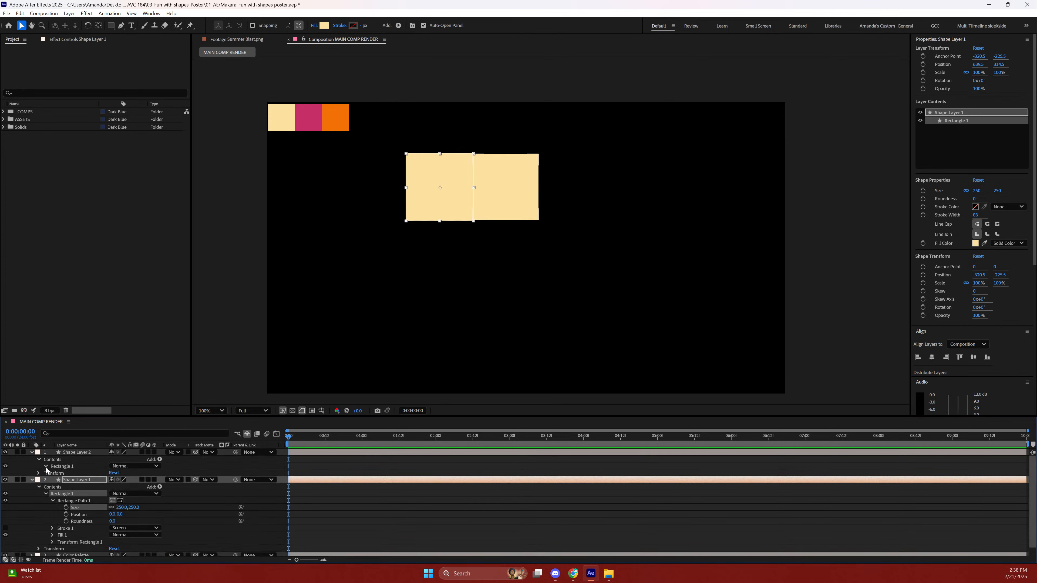
{"action": "left_click", "coordinate": [46, 466]}
{"action": "left_click", "coordinate": [52, 473]}
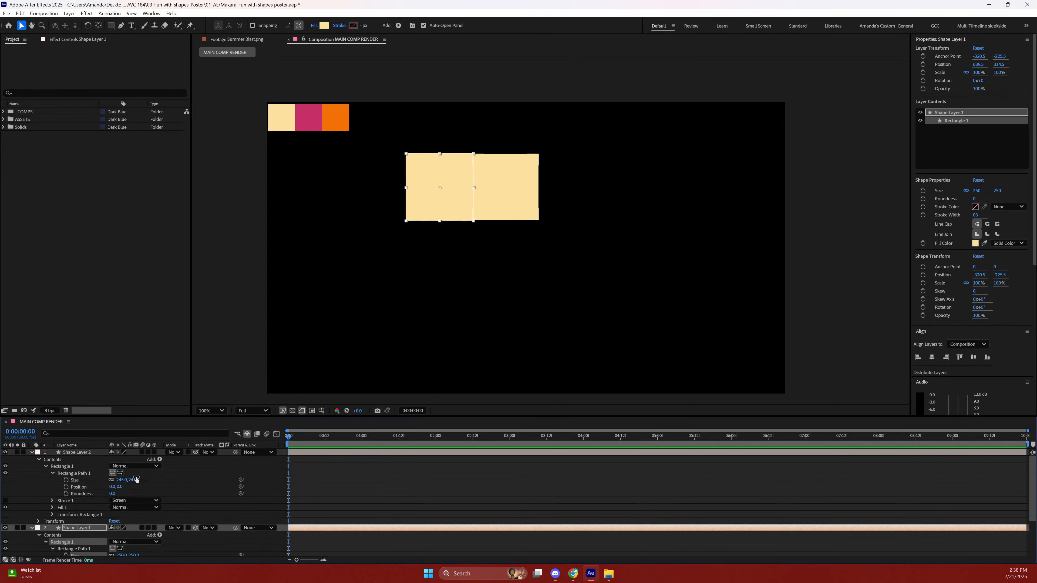
{"action": "left_click", "coordinate": [121, 480]}
{"action": "type", "text": "250"}
{"action": "key", "text": "Return"}
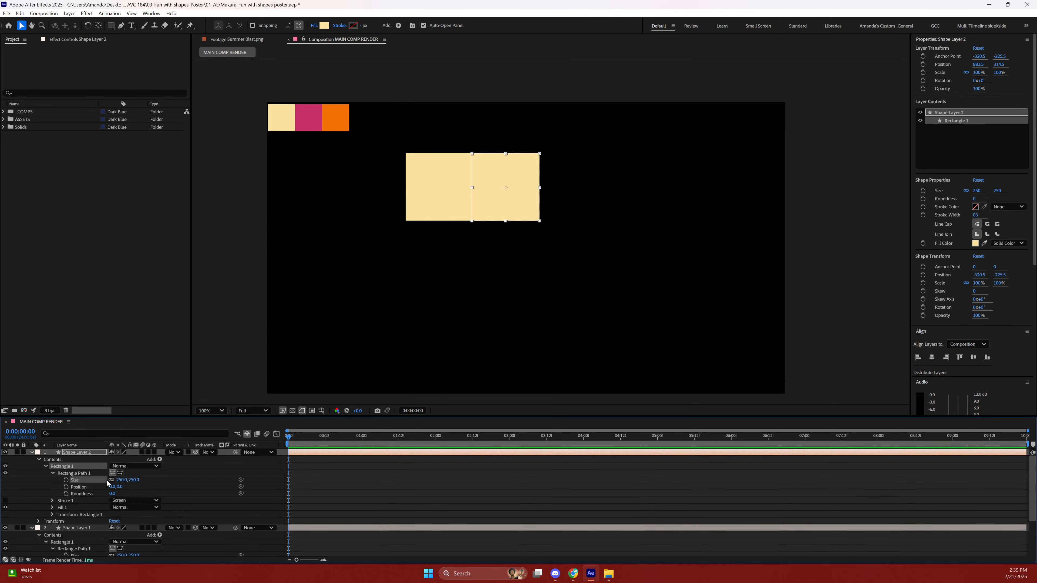
Reveal both square layers' Position properties and copy Shape Layer 1's position of 639.5, 314.5 onto Shape Layer 2.
{"action": "left_click", "coordinate": [73, 528]}
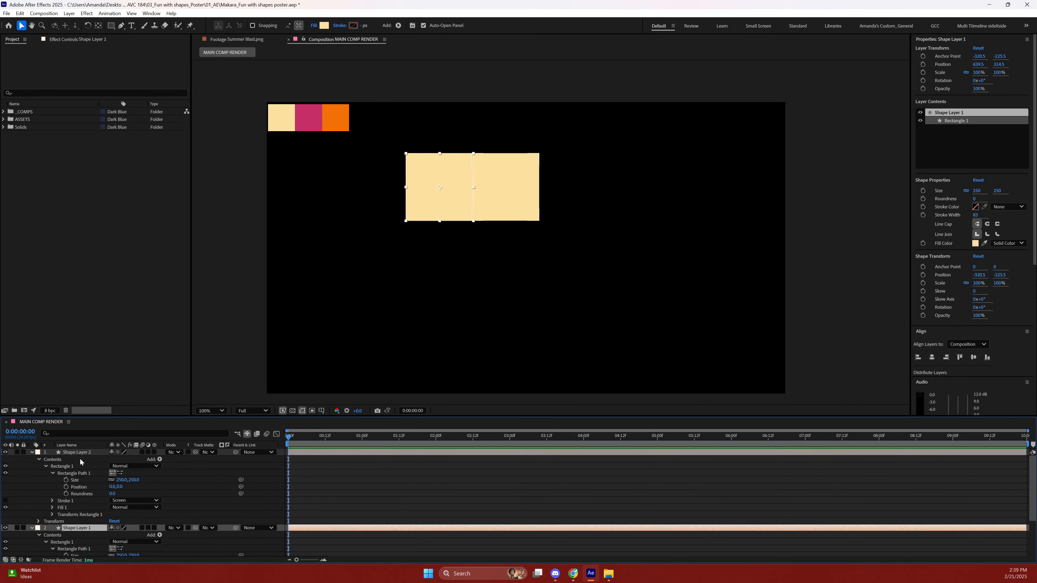
{"action": "left_click", "coordinate": [81, 451], "text": "shift"}
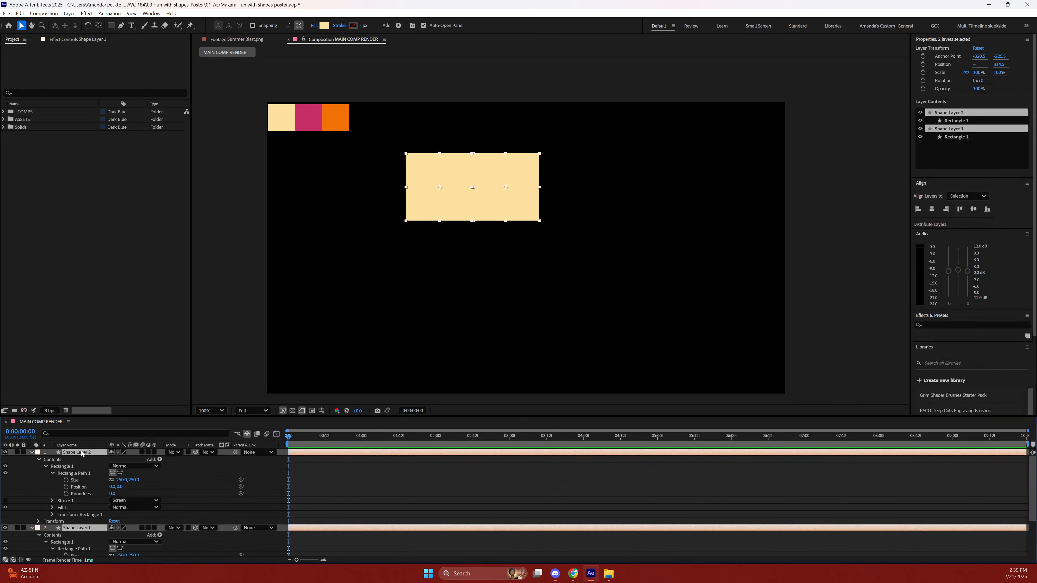
{"action": "key", "text": "t"}
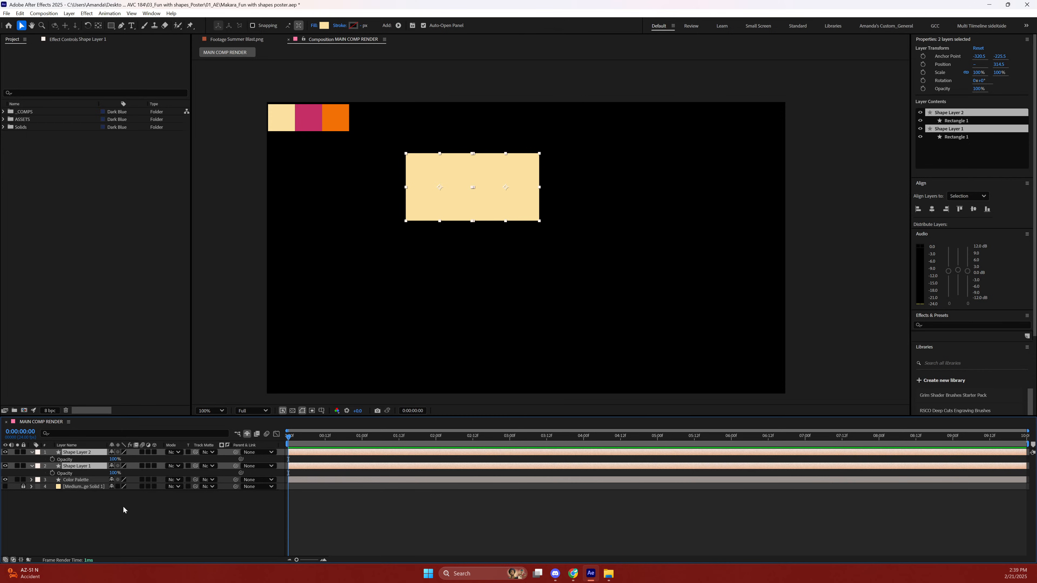
{"action": "key", "text": "p"}
{"action": "left_click", "coordinate": [124, 509]}
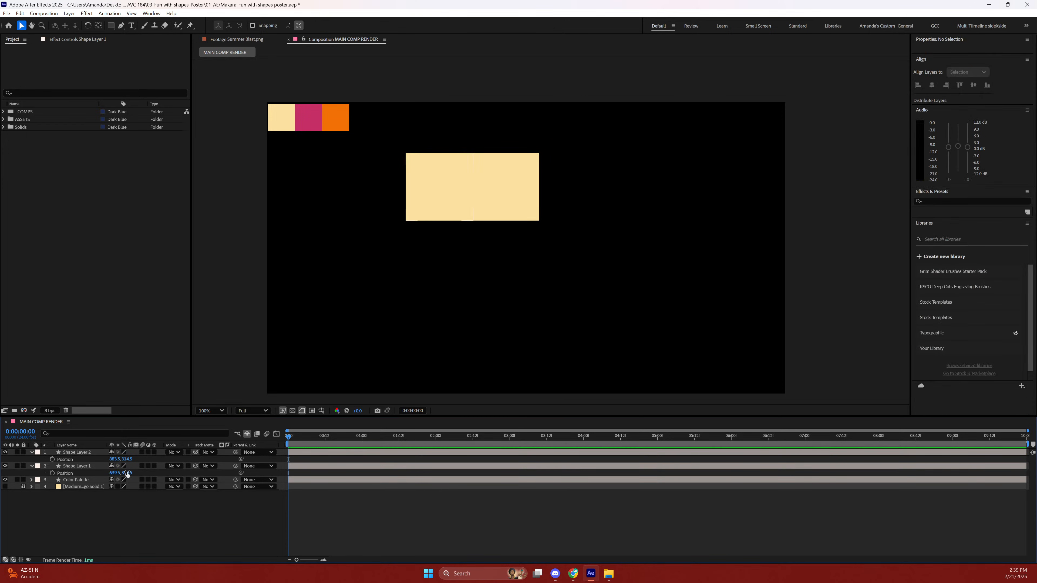
{"action": "left_click", "coordinate": [83, 460]}
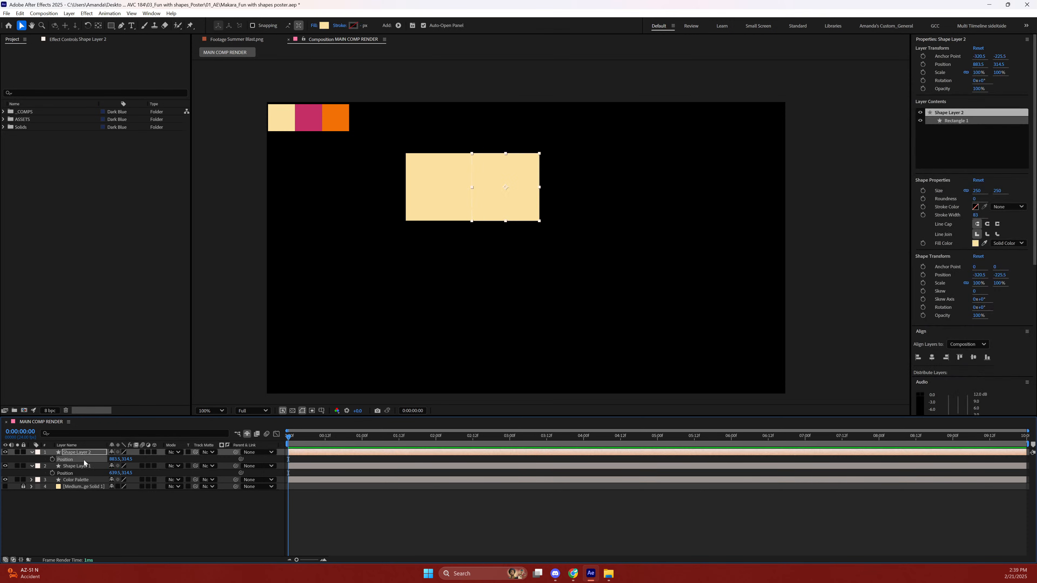
{"action": "left_click", "coordinate": [84, 475]}
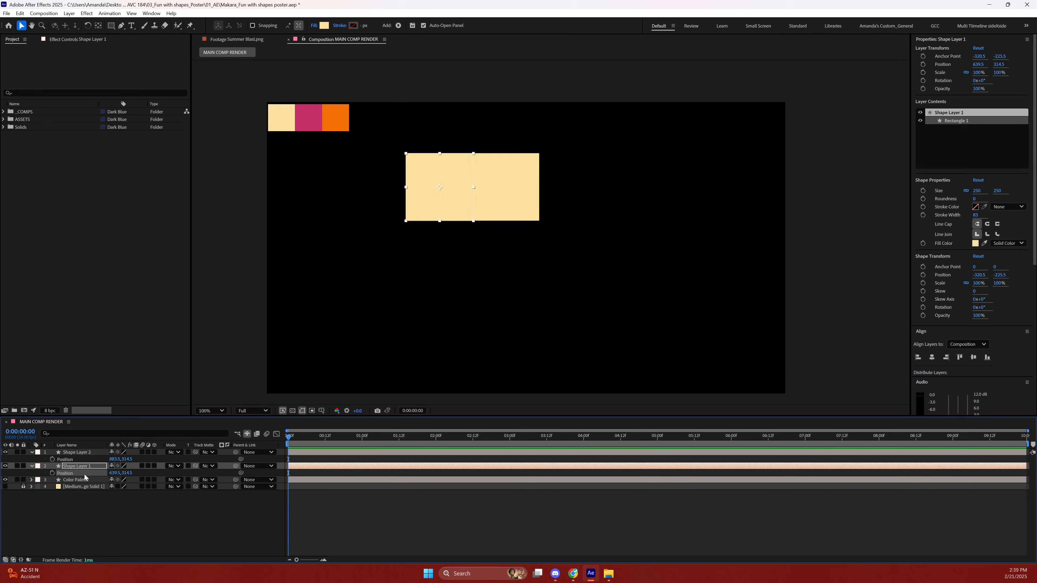
{"action": "left_click", "coordinate": [78, 461]}
{"action": "key", "text": "ctrl+v"}
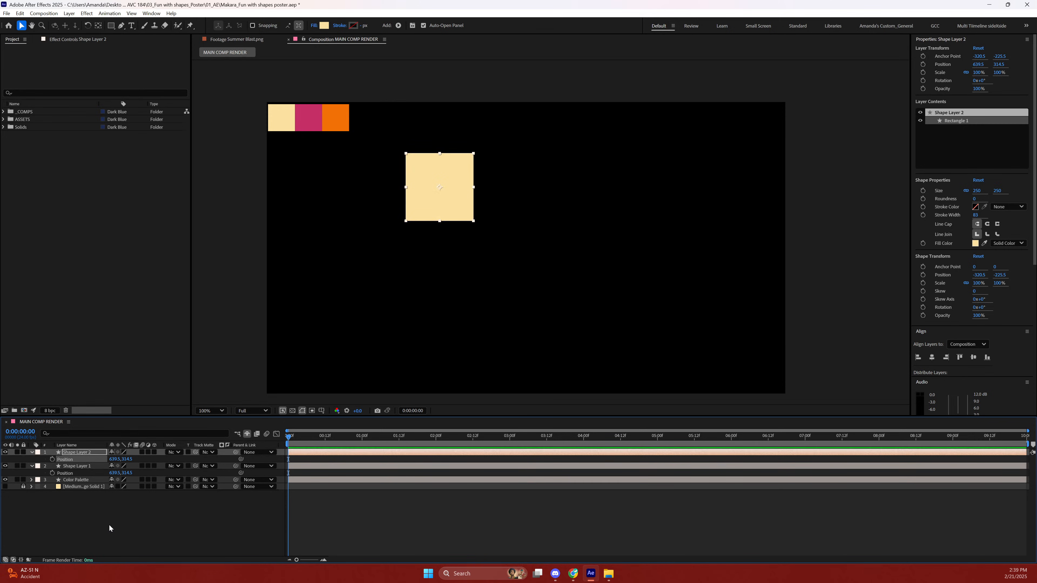
{"action": "left_click", "coordinate": [103, 524]}
{"action": "left_click", "coordinate": [66, 475]}
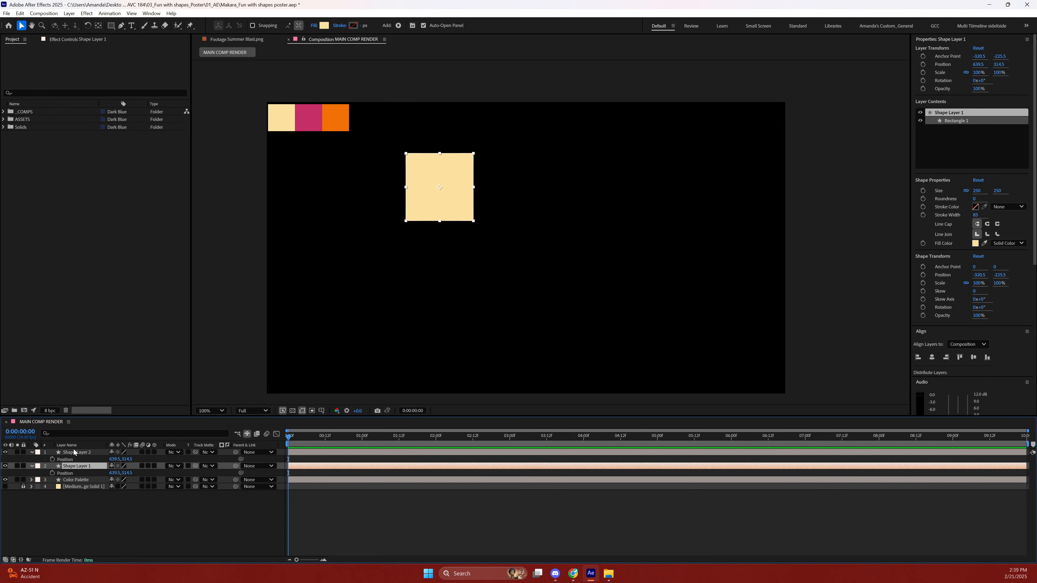
{"action": "left_click", "coordinate": [64, 452]}
{"action": "left_click", "coordinate": [66, 460]}
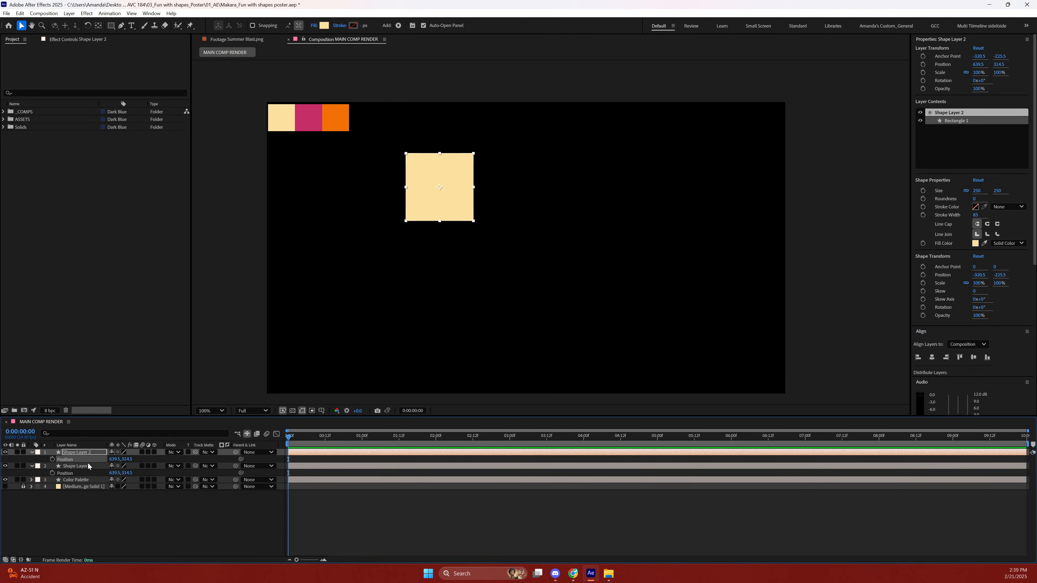
{"action": "left_click", "coordinate": [76, 453]}
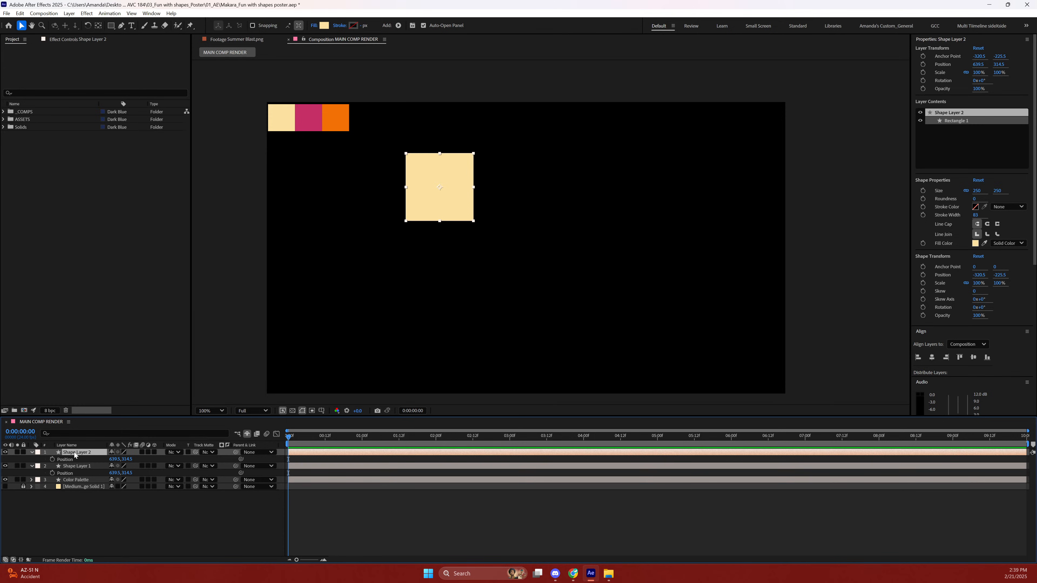
Move Shape Layer 2 right by 250 pixels, placing its square directly beside Shape Layer 1.
{"action": "left_click", "coordinate": [69, 459]}
{"action": "left_click", "coordinate": [116, 460]}
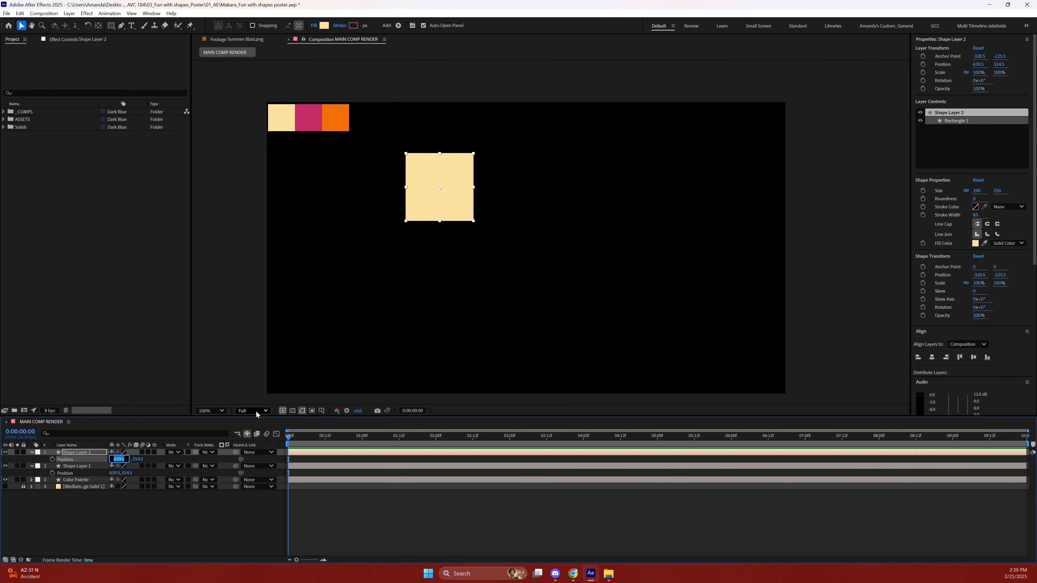
{"action": "type", "text": "+250"}
{"action": "key", "text": "Return"}
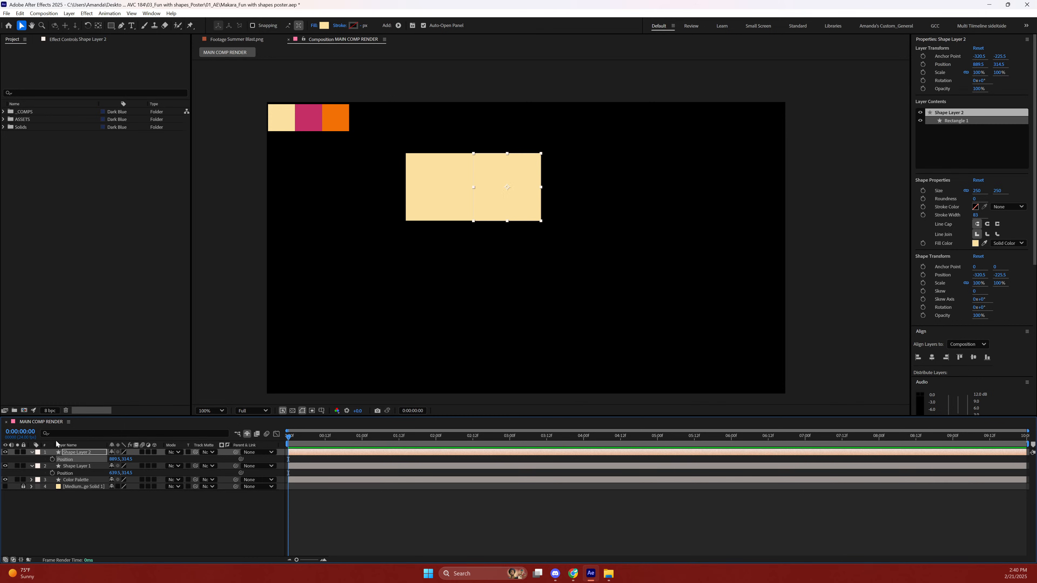
Duplicate Shape Layer 2 and move the copy down by adding 250 to its Y position.
{"action": "left_click", "coordinate": [77, 452]}
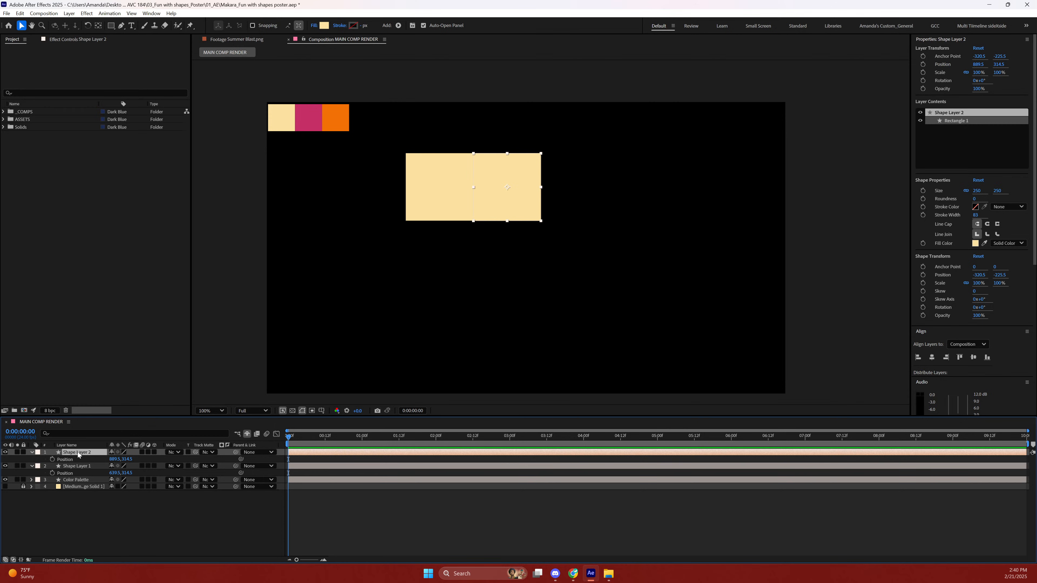
{"action": "key", "text": "ctrl+d"}
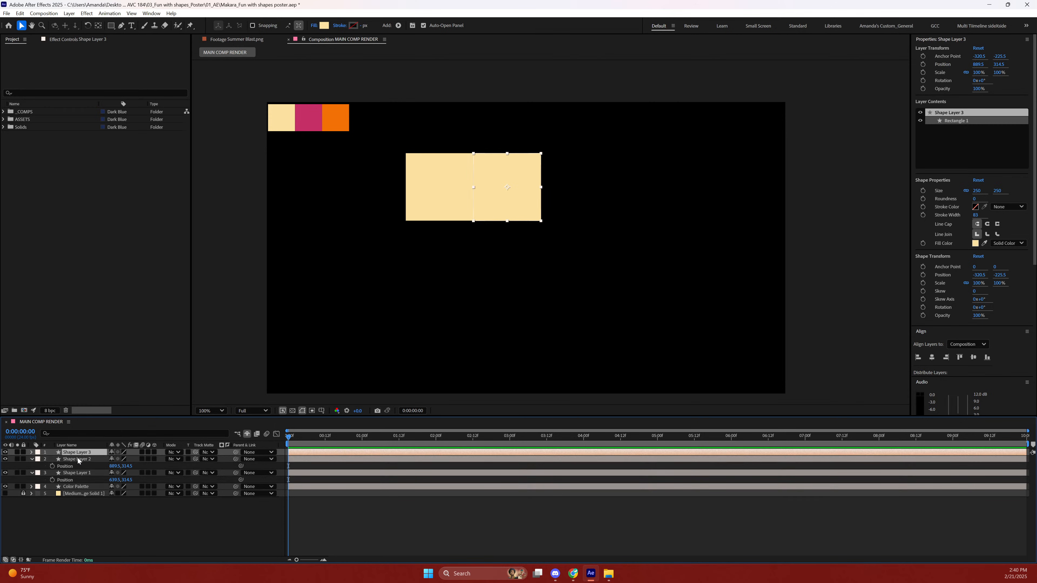
{"action": "left_click", "coordinate": [32, 453]}
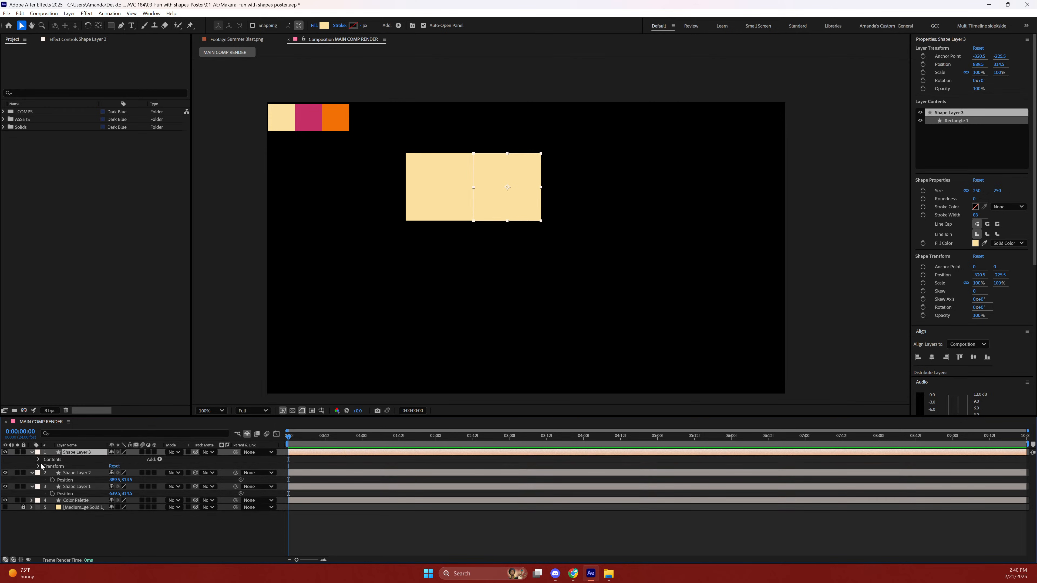
{"action": "key", "text": "p"}
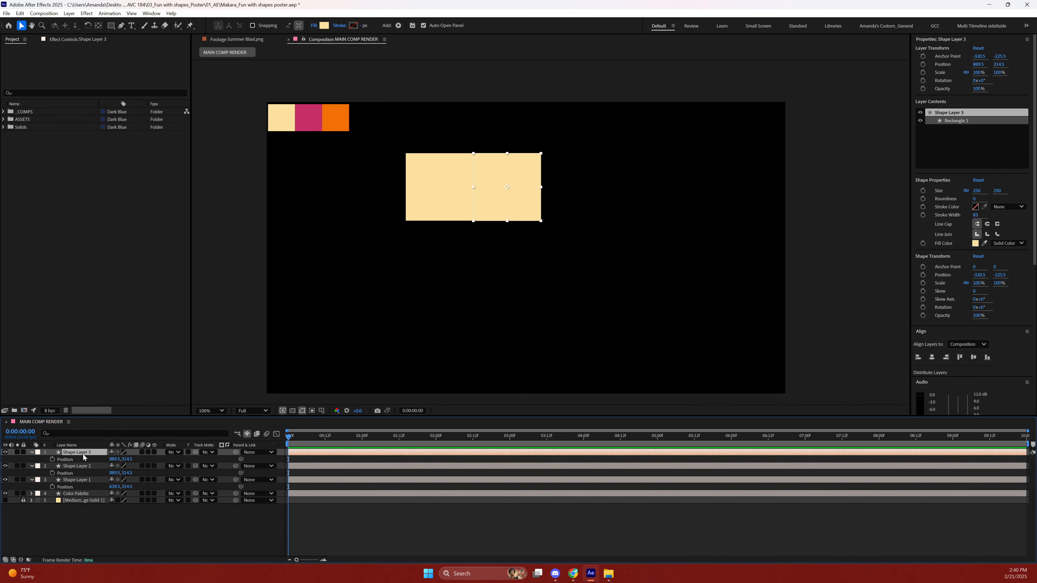
{"action": "left_click", "coordinate": [130, 459]}
{"action": "type", "text": "+250"}
{"action": "key", "text": "Return"}
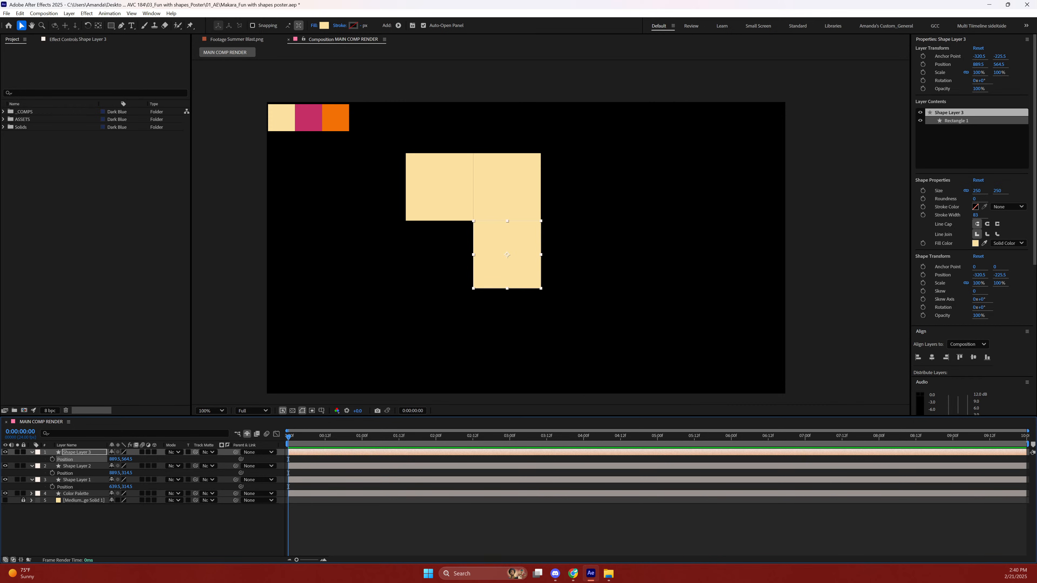
Duplicate Shape Layer 1 and set the copy's Y position to 564.5 to complete the two-by-two block.
{"action": "left_click", "coordinate": [81, 480]}
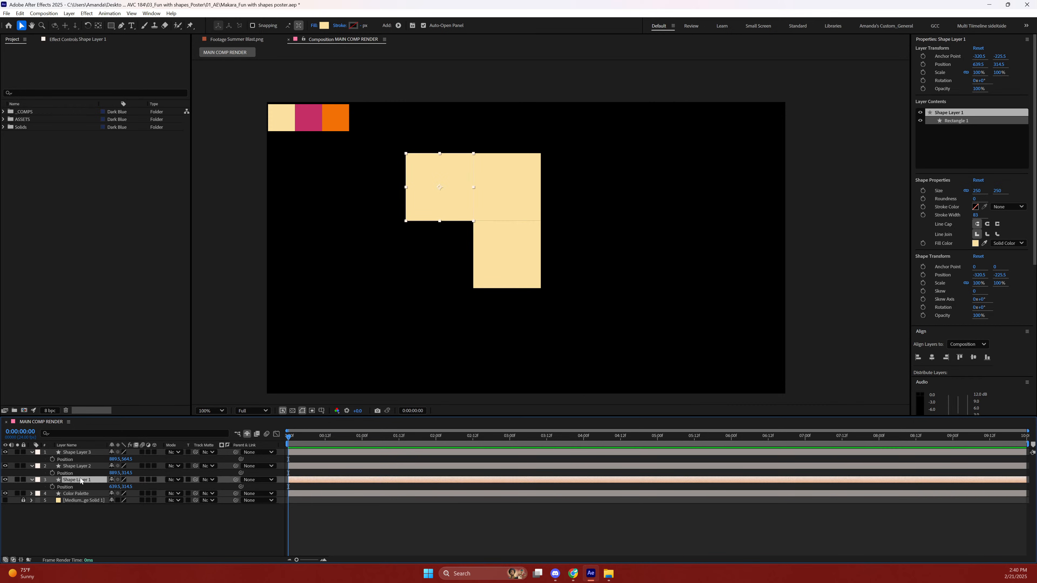
{"action": "key", "text": "ctrl+d"}
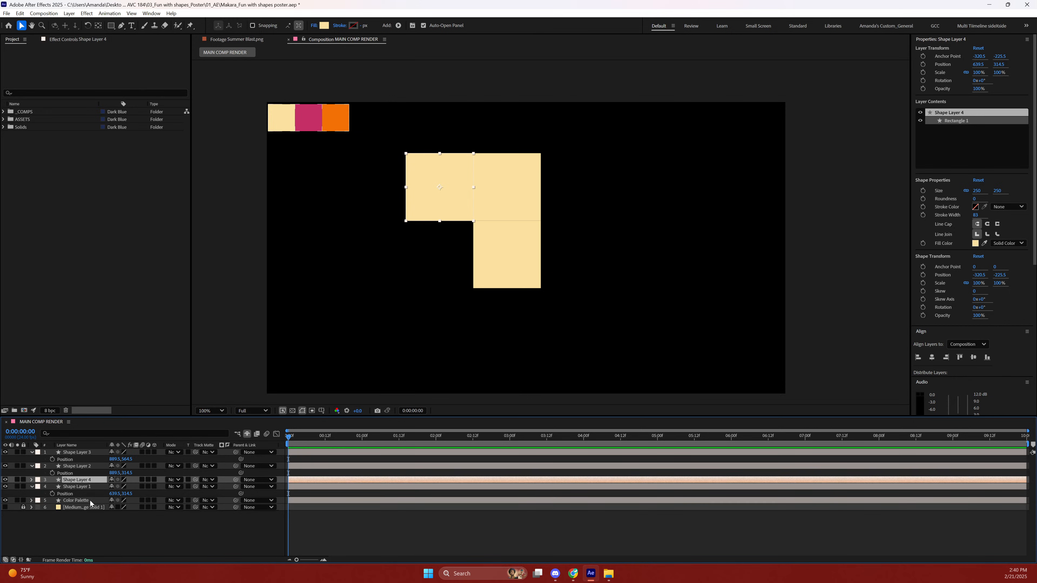
{"action": "key", "text": "p"}
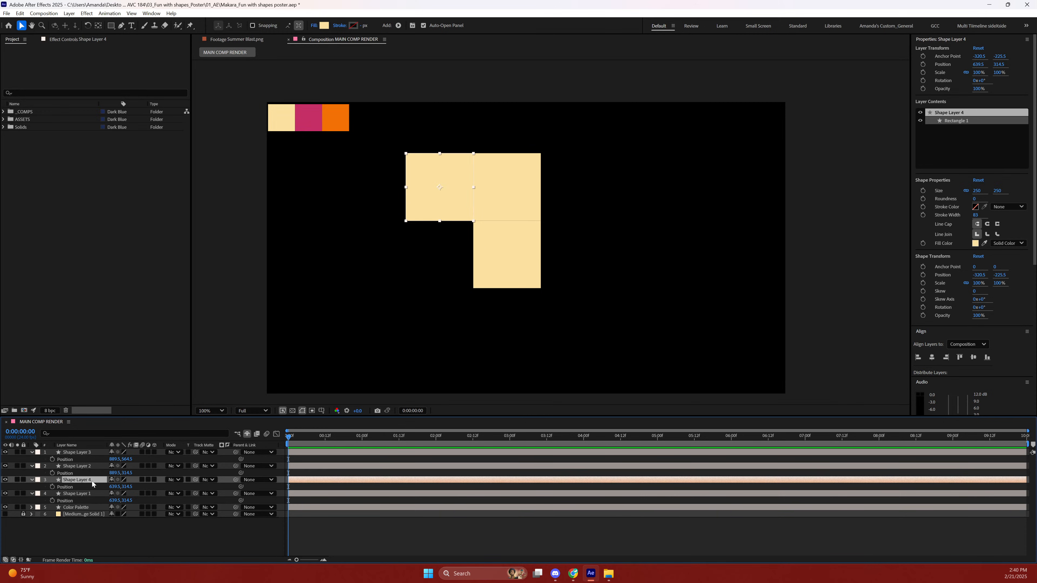
{"action": "left_click", "coordinate": [116, 487]}
{"action": "left_click", "coordinate": [145, 483]}
{"action": "left_click", "coordinate": [130, 488]}
{"action": "type", "text": "564.5"}
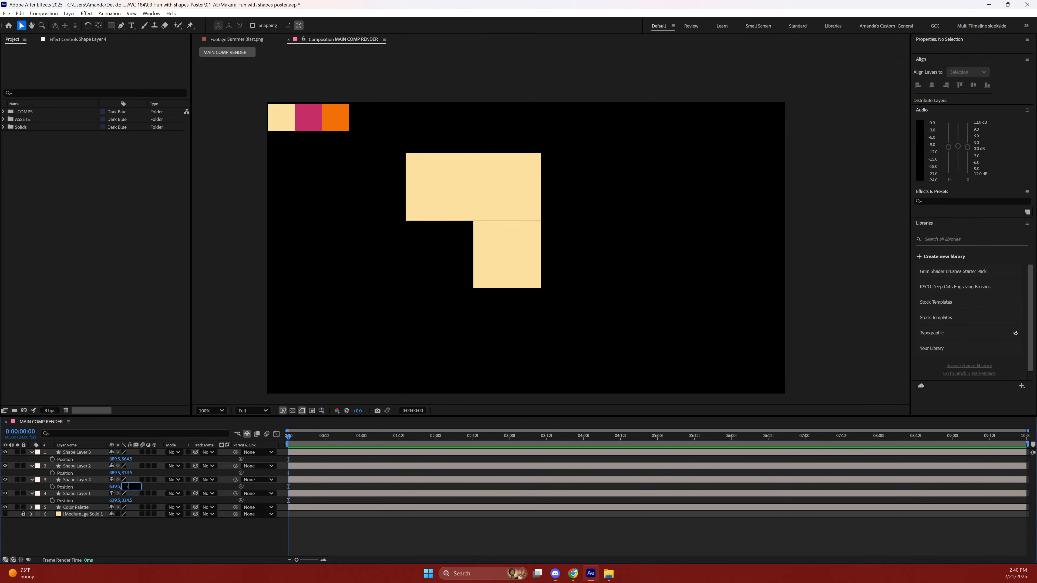
{"action": "key", "text": "Return"}
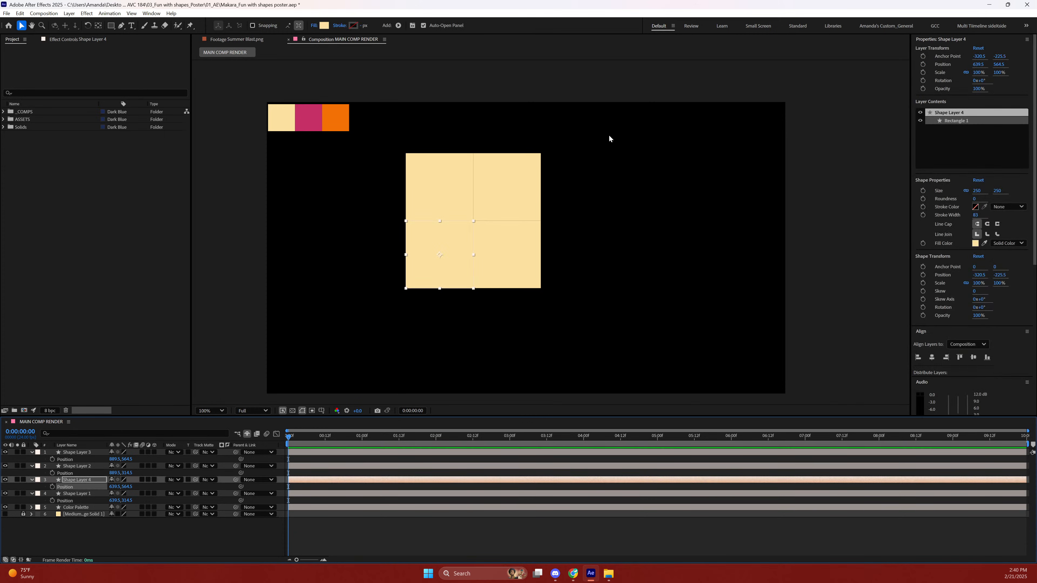
{"action": "left_click", "coordinate": [156, 526]}
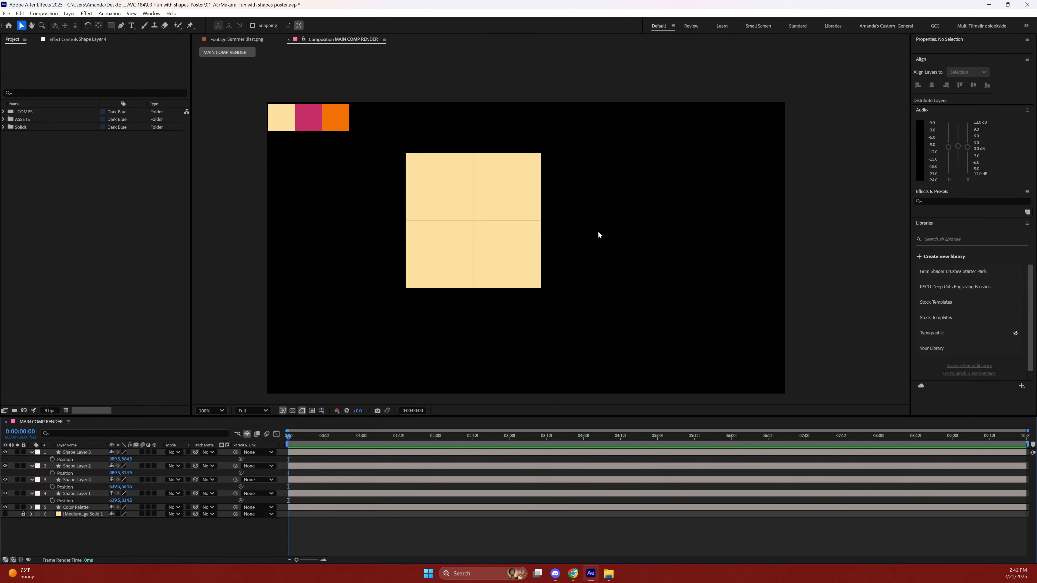
Duplicate Shape Layer 3 and move the copy right by adding 250 to its X position.
{"action": "left_click", "coordinate": [79, 452]}
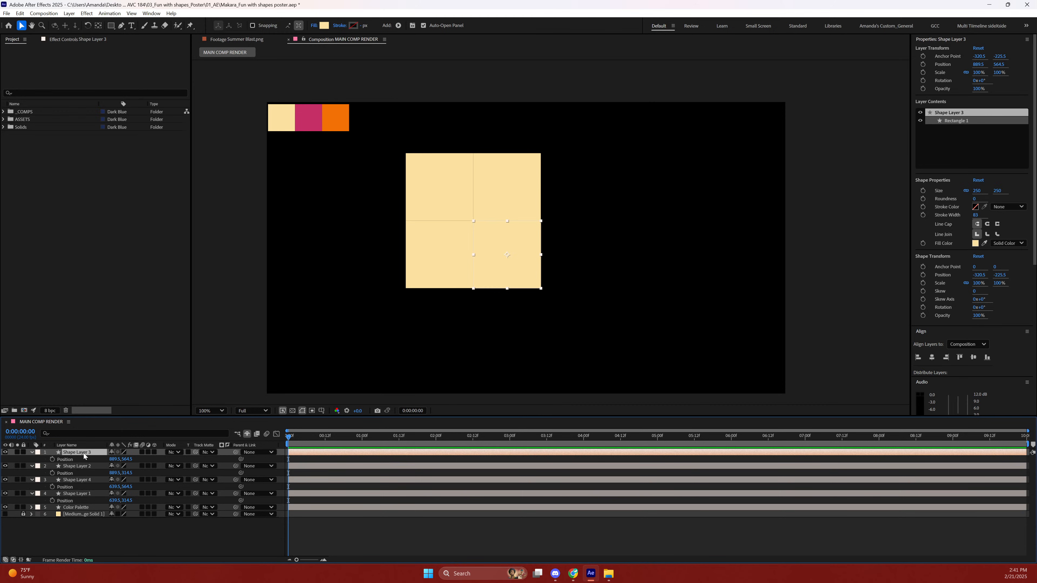
{"action": "key", "text": "ctrl+d"}
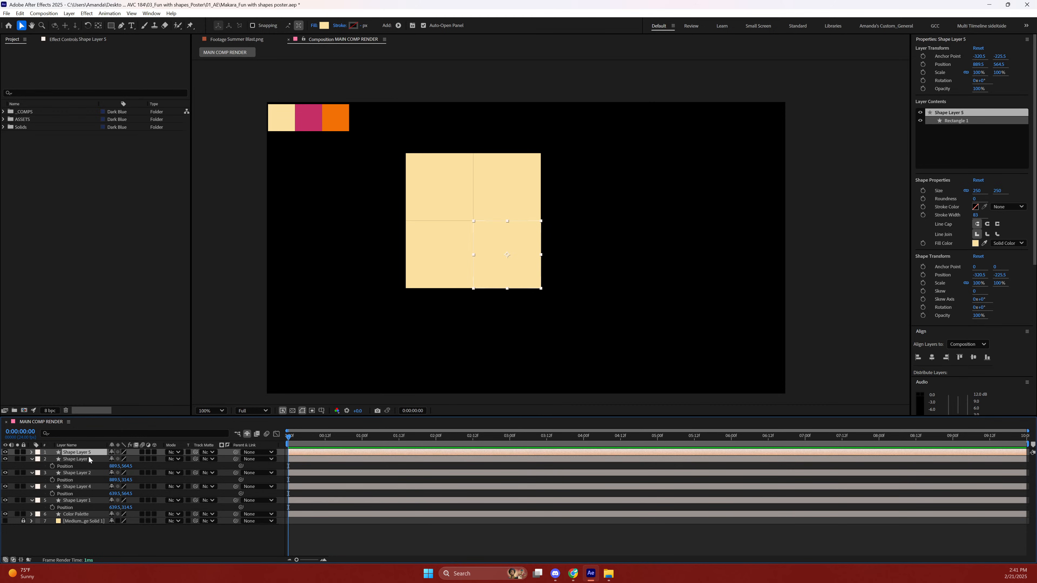
{"action": "key", "text": "p"}
{"action": "left_click", "coordinate": [118, 459]}
{"action": "type", "text": "+250"}
{"action": "key", "text": "Return"}
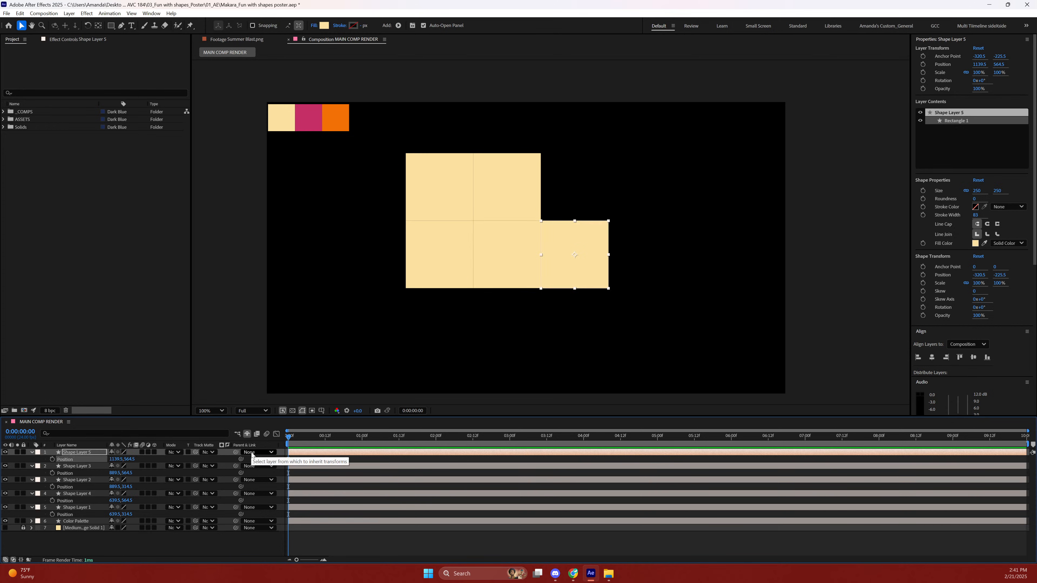
Unlink the size proportions of Shape Layer 5's rectangle path and set its height to 500, keeping the width at 250.
{"action": "left_click", "coordinate": [32, 452]}
{"action": "left_click", "coordinate": [32, 453]}
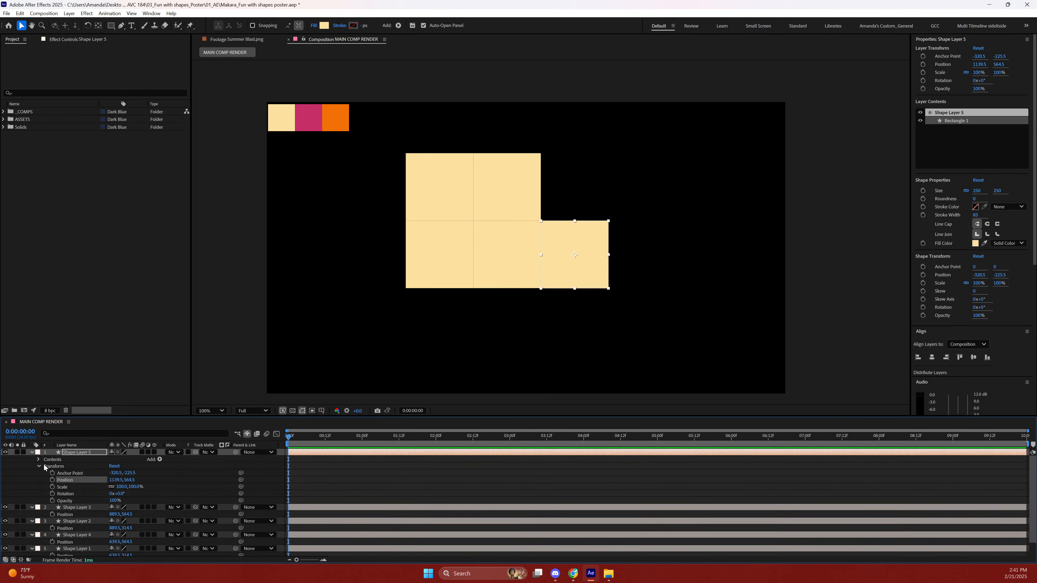
{"action": "left_click", "coordinate": [38, 465]}
{"action": "left_click", "coordinate": [38, 460]}
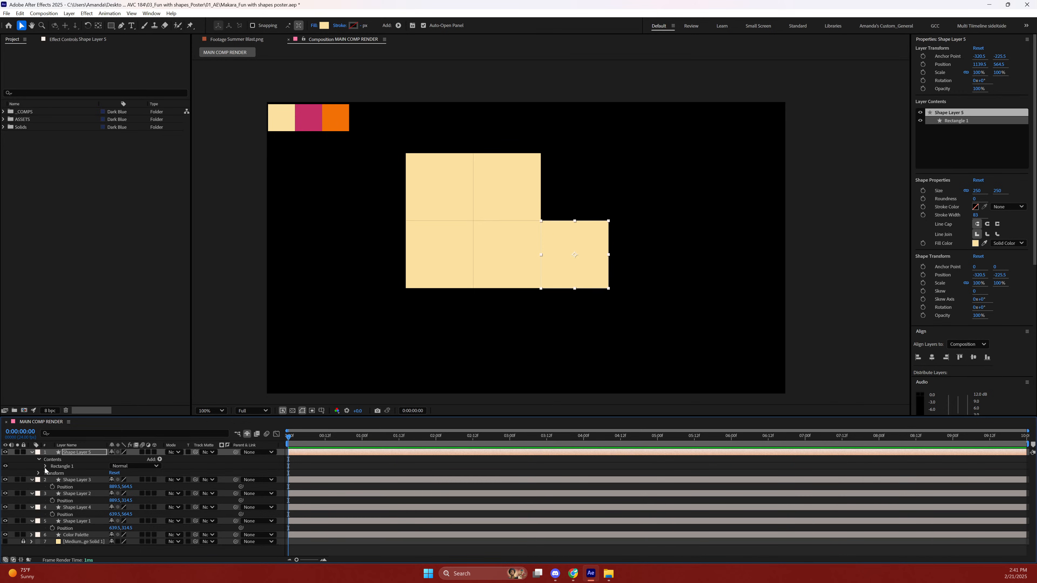
{"action": "left_click", "coordinate": [45, 466]}
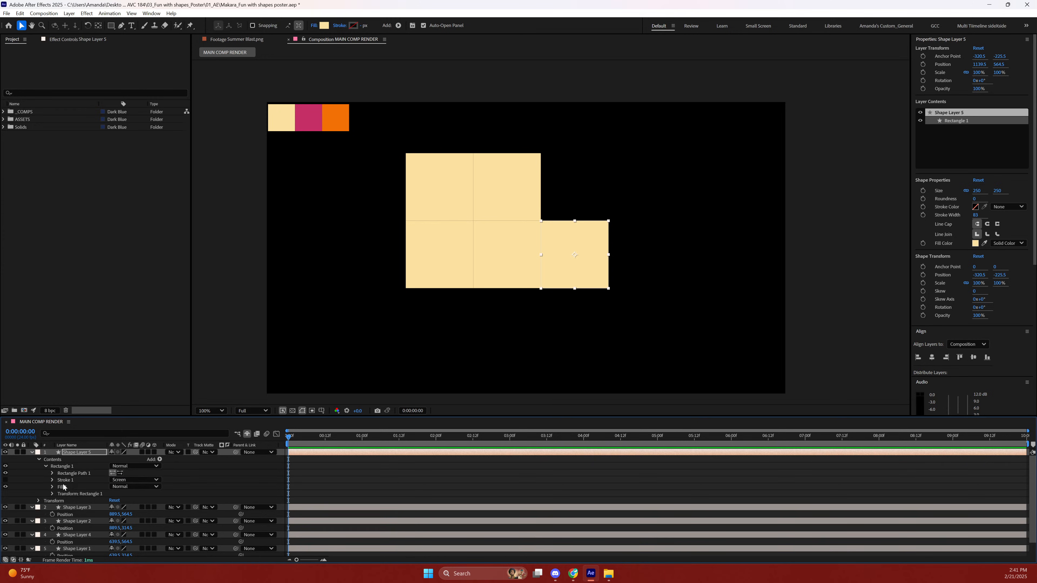
{"action": "left_click", "coordinate": [51, 472]}
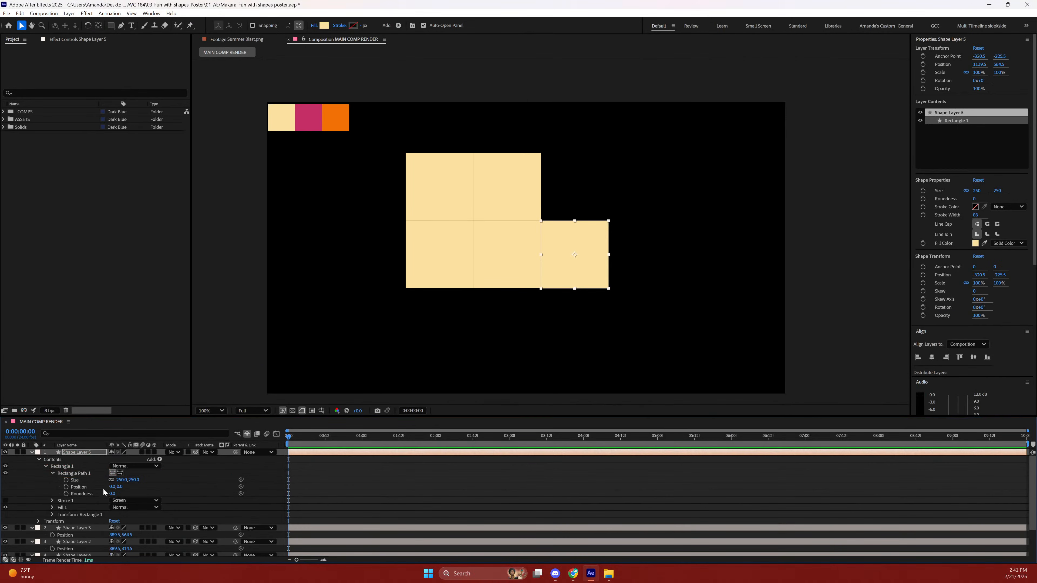
{"action": "left_click", "coordinate": [110, 479]}
{"action": "left_click_drag", "start_coordinate": [134, 480], "coordinate": [123, 455]}
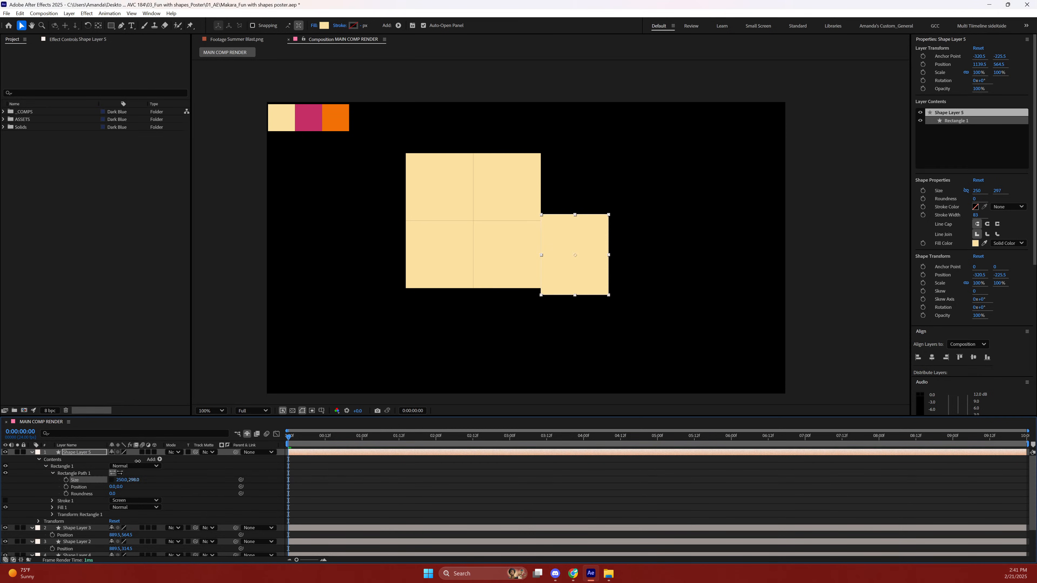
{"action": "left_click", "coordinate": [137, 480]}
{"action": "type", "text": "500"}
{"action": "key", "text": "Return"}
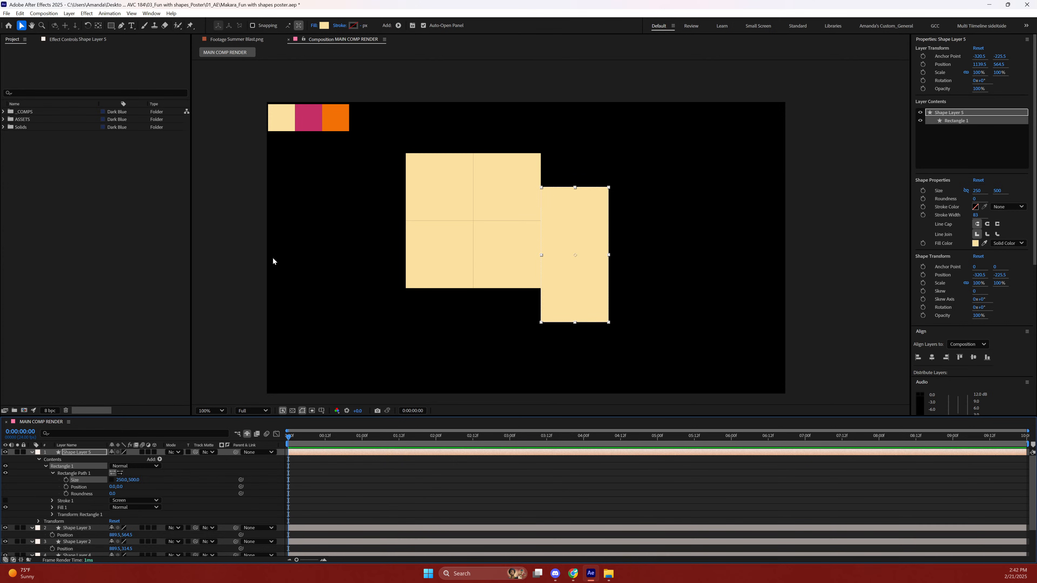
Try moving the tall rectangle of Shape Layer 5 upward freehand, and undo the move.
{"action": "left_click", "coordinate": [76, 453]}
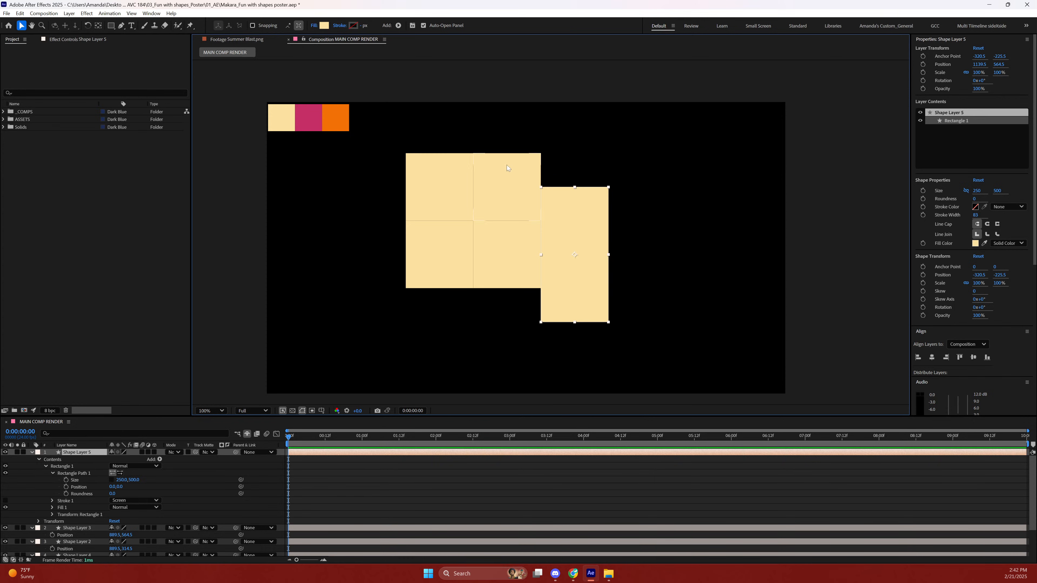
{"action": "left_click_drag", "start_coordinate": [587, 236], "coordinate": [586, 215]}
{"action": "key", "text": "ctrl+z"}
Try a Y position of 250 for Shape Layer 5, and undo the change.
{"action": "left_click", "coordinate": [93, 454]}
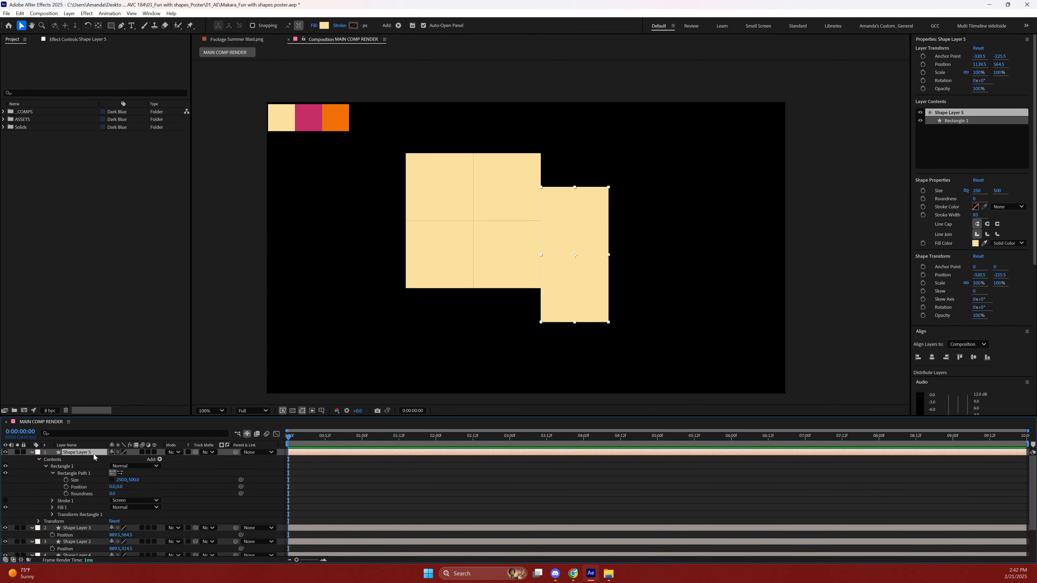
{"action": "key", "text": "p"}
{"action": "left_click", "coordinate": [117, 459]}
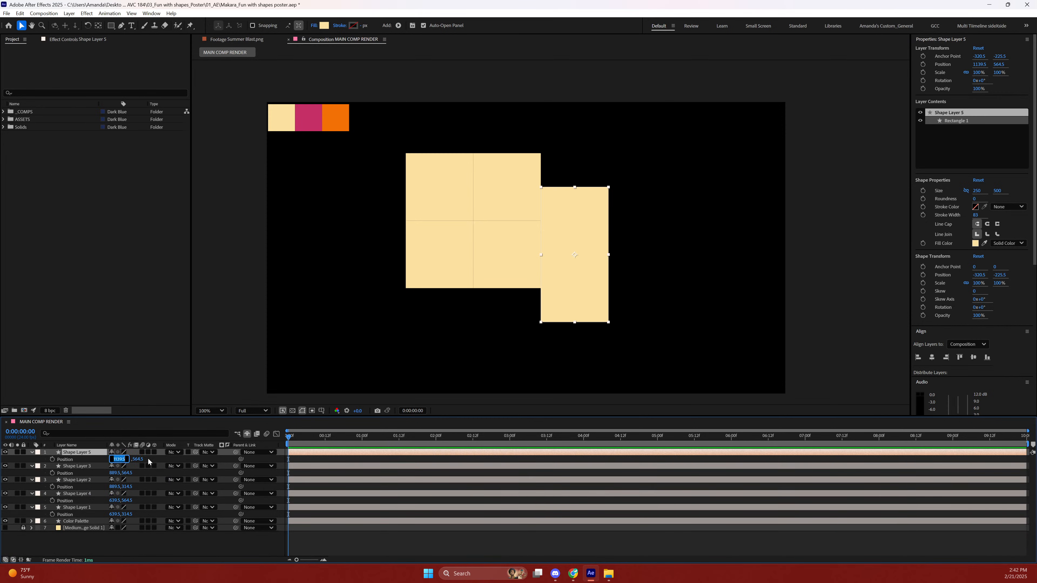
{"action": "left_click", "coordinate": [138, 459]}
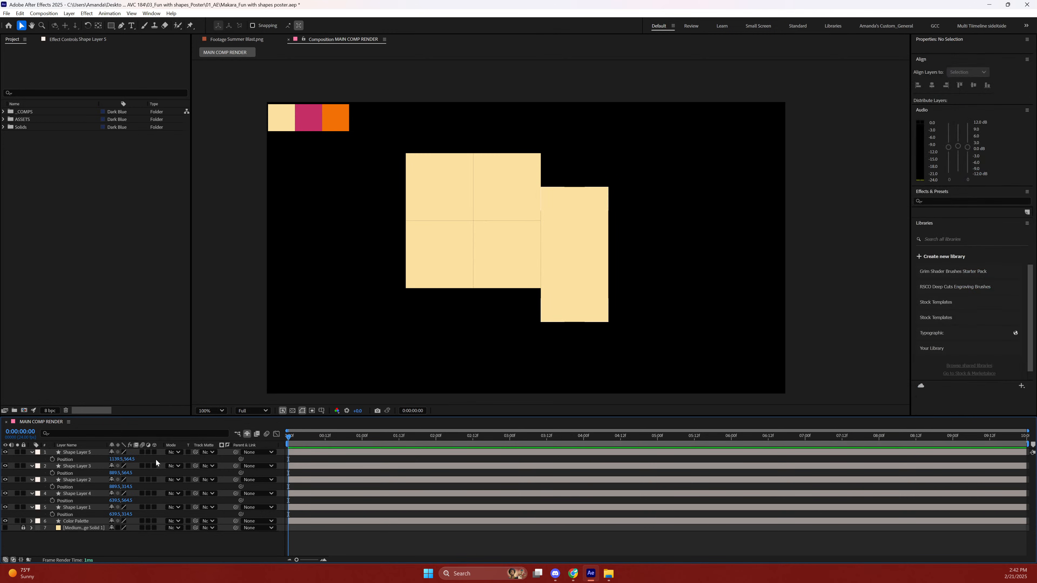
{"action": "left_click", "coordinate": [127, 460]}
{"action": "type", "text": "250"}
{"action": "key", "text": "Return"}
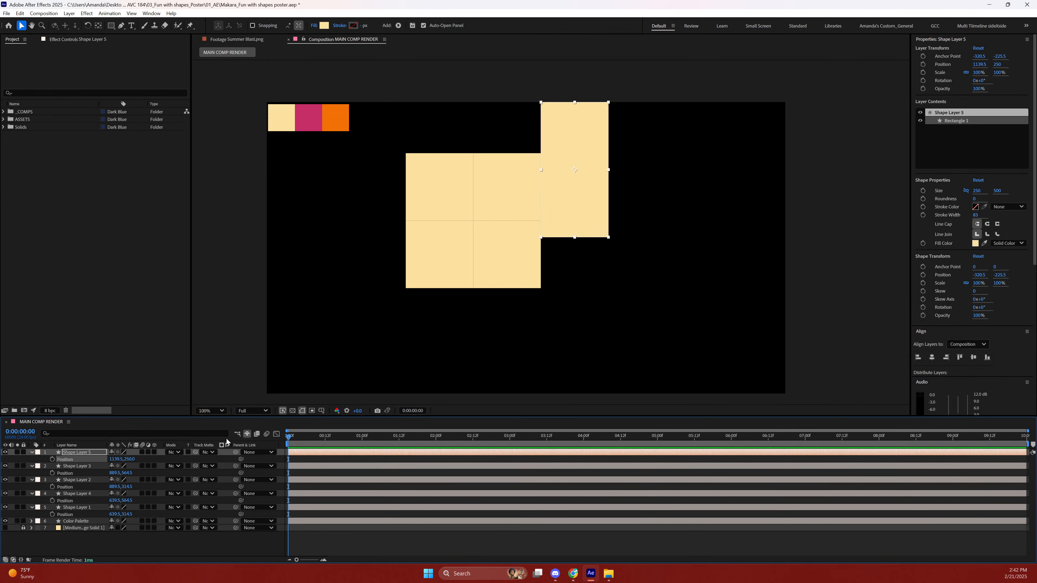
{"action": "left_click", "coordinate": [130, 460]}
{"action": "left_click", "coordinate": [154, 539]}
{"action": "key", "text": "ctrl+z"}
Try entering +250 as Shape Layer 5's Y position, and undo the change.
{"action": "left_click", "coordinate": [128, 459]}
{"action": "type", "text": "814.5"}
{"action": "key", "text": "Return"}
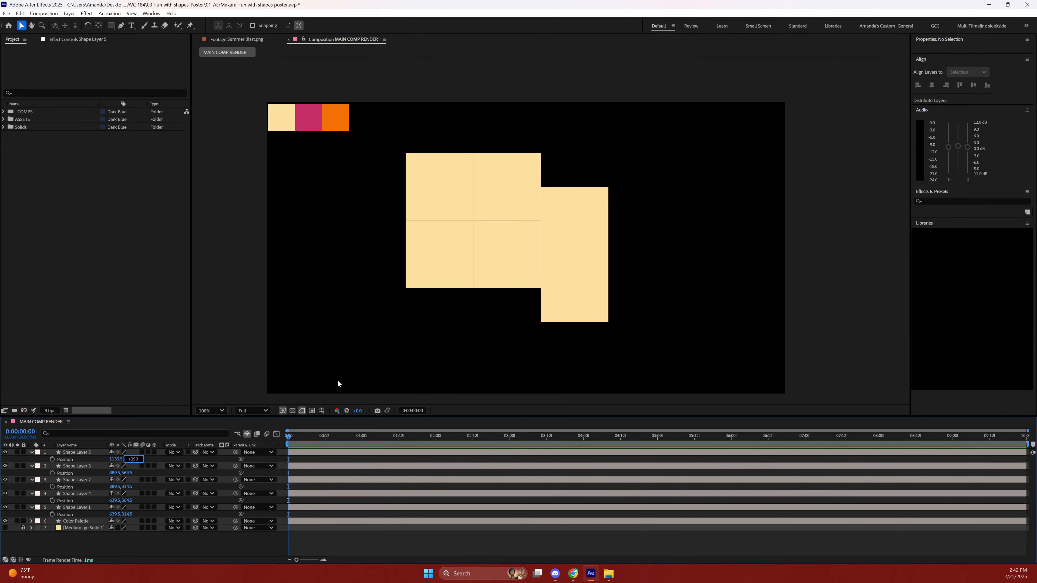
{"action": "left_click", "coordinate": [338, 380]}
{"action": "key", "text": "ctrl+z"}
Try a Y position of -250 for Shape Layer 5, and undo the change.
{"action": "left_click", "coordinate": [125, 462]}
{"action": "type", "text": "-250"}
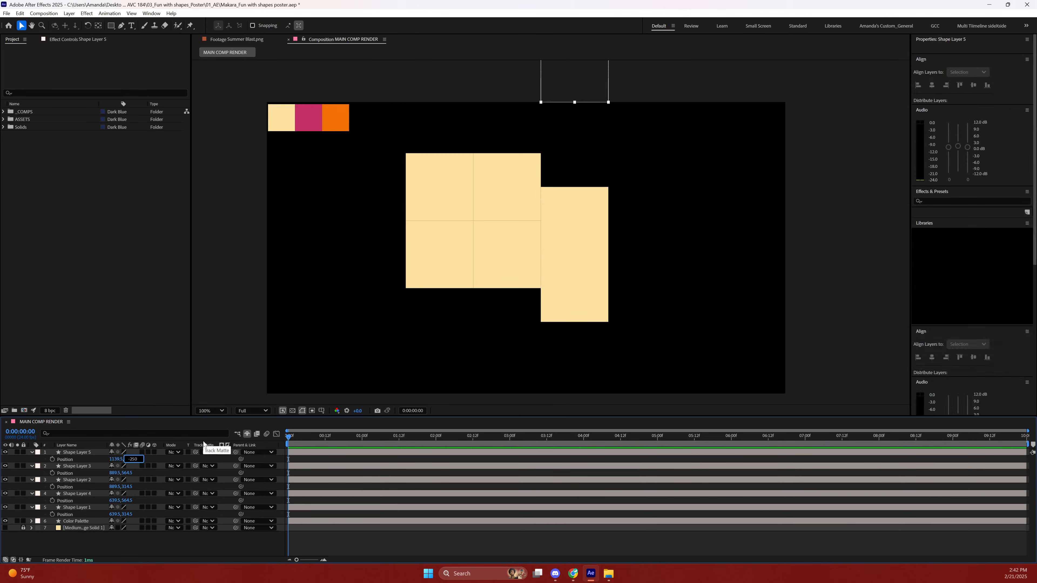
{"action": "key", "text": "Return"}
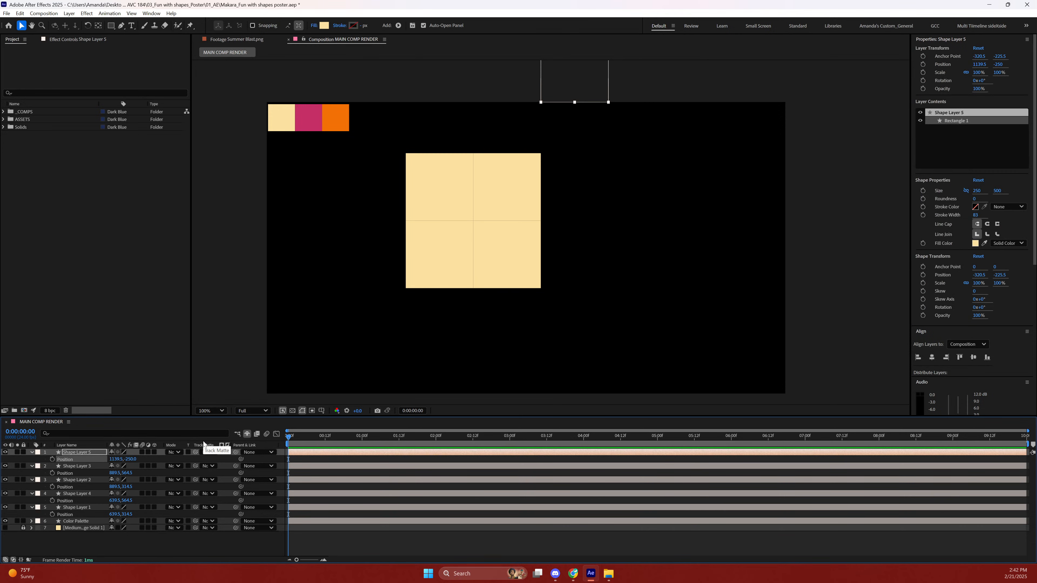
{"action": "left_click", "coordinate": [134, 459]}
{"action": "left_click", "coordinate": [135, 473]}
{"action": "key", "text": "ctrl+z"}
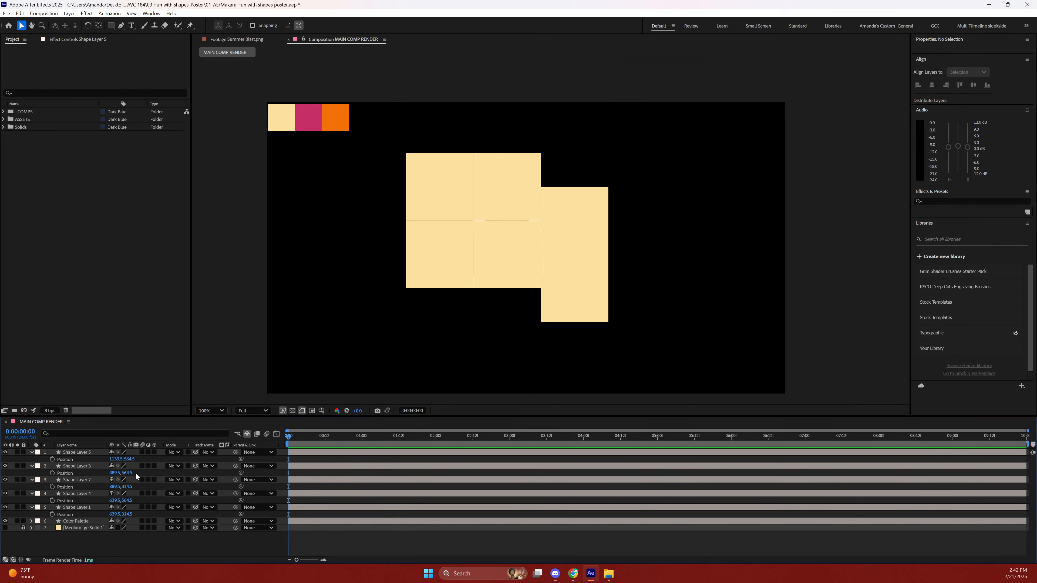
Try subtracting 175 from Shape Layer 5's Y position, and undo the change.
{"action": "left_click", "coordinate": [133, 459]}
{"action": "key", "text": "BackSpace"}
{"action": "key", "text": "ctrl+z"}
{"action": "key", "text": "Right"}
{"action": "type", "text": "-175"}
{"action": "key", "text": "Return"}
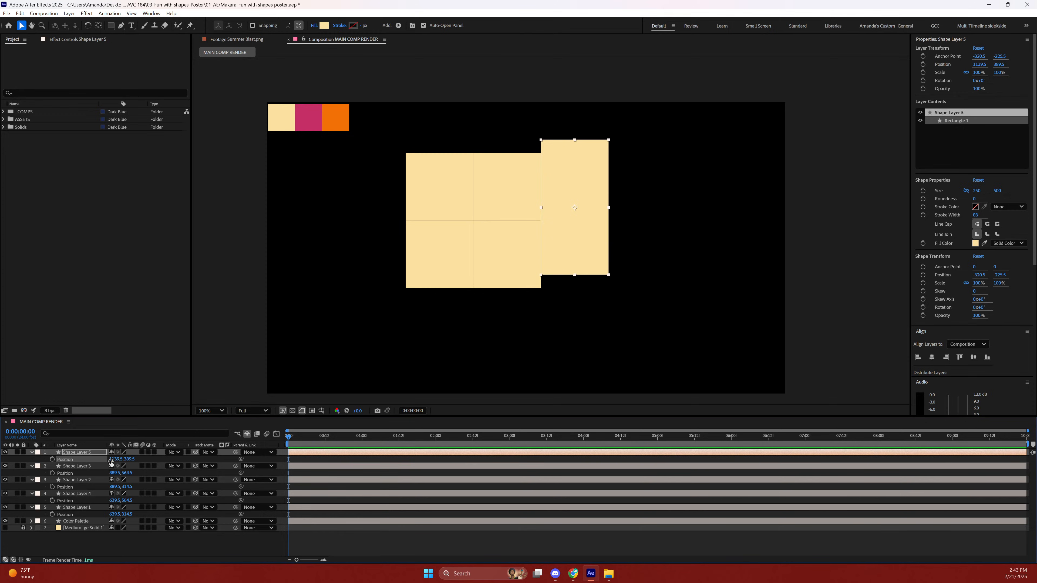
{"action": "key", "text": "ctrl+z"}
Subtract 125 from Shape Layer 5's Y position to align the tall rectangle with the two-by-two block.
{"action": "left_click", "coordinate": [134, 459]}
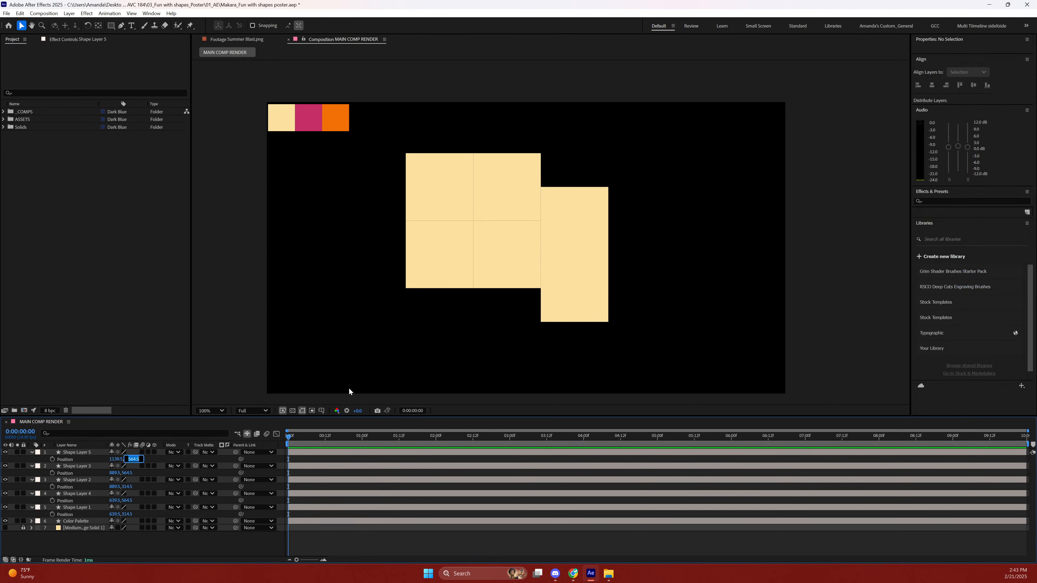
{"action": "key", "text": "Right"}
{"action": "type", "text": "-125"}
{"action": "key", "text": "Return"}
{"action": "left_click", "coordinate": [476, 341]}
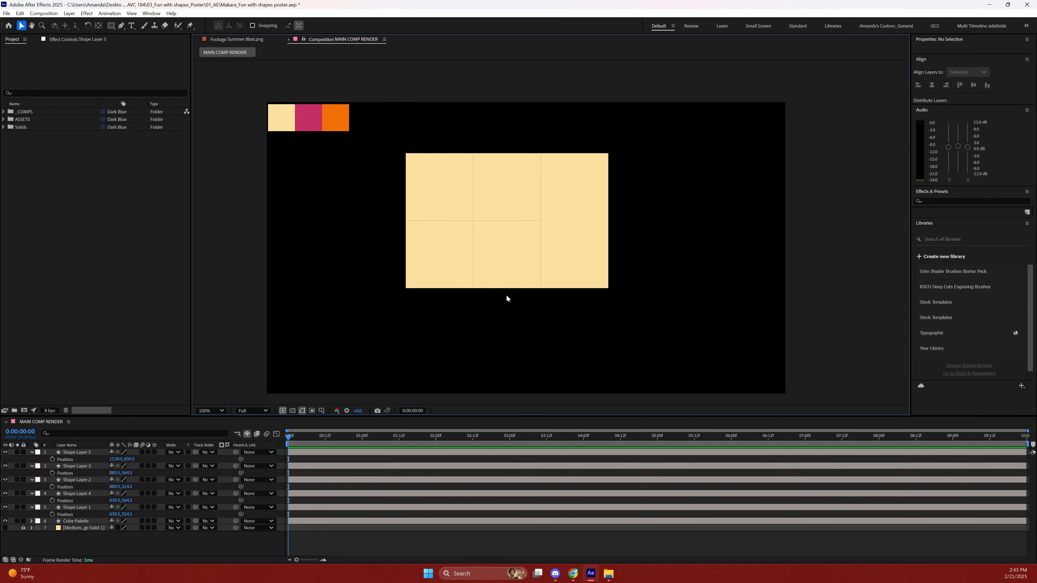
Duplicate Shape Layer 4, the lower-left square of the grid, and reveal the copy's Position property.
{"action": "left_click", "coordinate": [470, 284]}
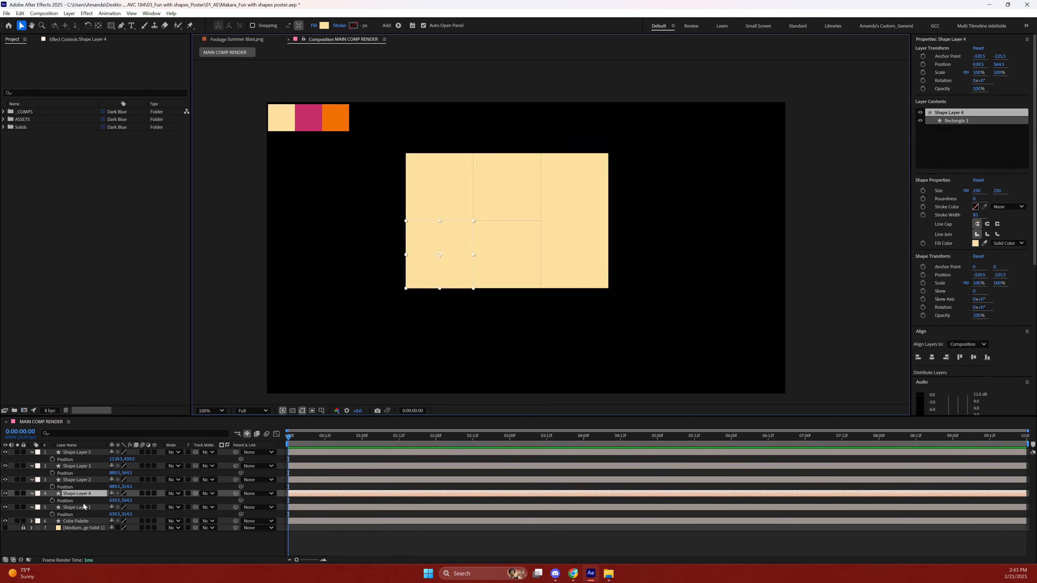
{"action": "key", "text": "ctrl+d"}
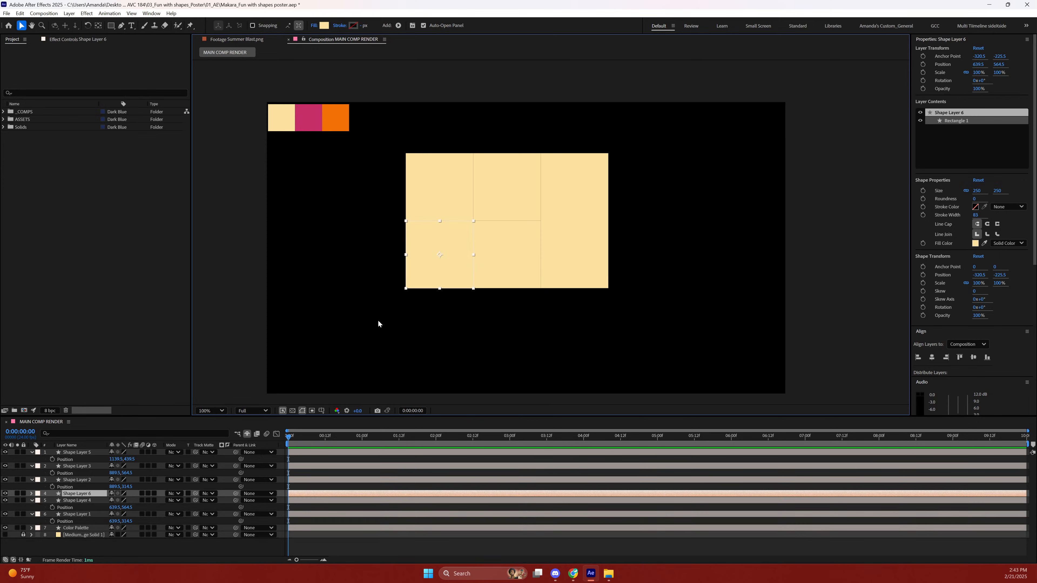
{"action": "key", "text": "p"}
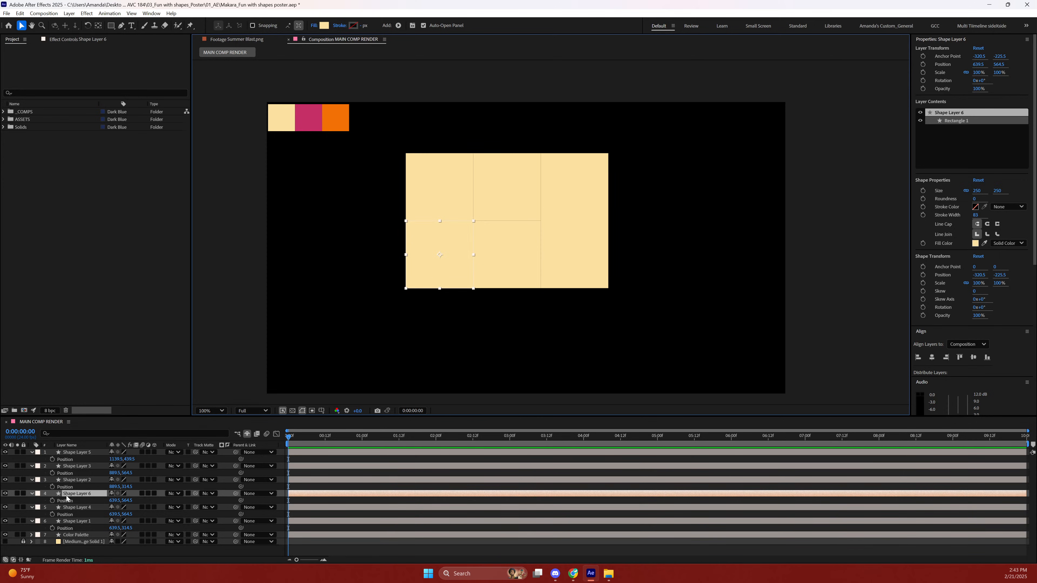
Try adding 250 to Shape Layer 6's X position, and undo the change.
{"action": "left_click", "coordinate": [112, 501]}
{"action": "type", "text": "+"}
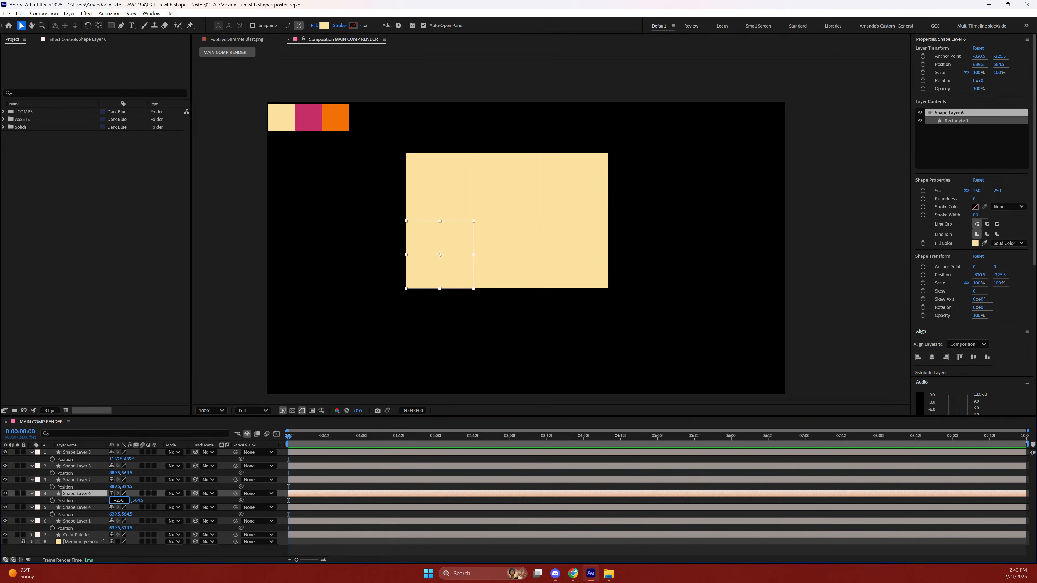
{"action": "type", "text": "250."}
{"action": "key", "text": "Return"}
{"action": "key", "text": "ctrl+z"}
Add 250 to Shape Layer 6's Y position so the square sits directly below the grid's left column.
{"action": "left_click", "coordinate": [132, 501]}
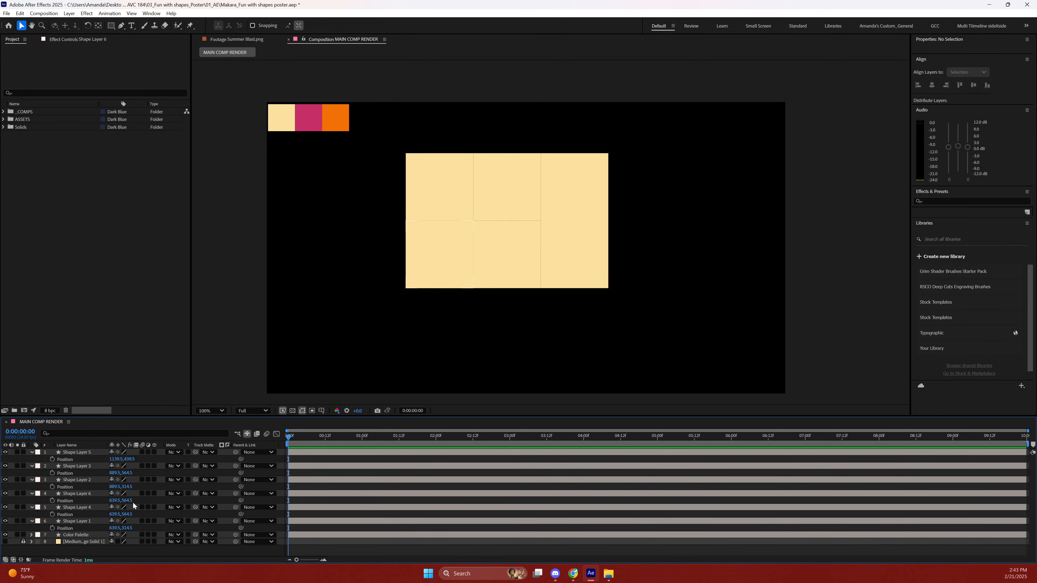
{"action": "type", "text": "+250"}
{"action": "key", "text": "Return"}
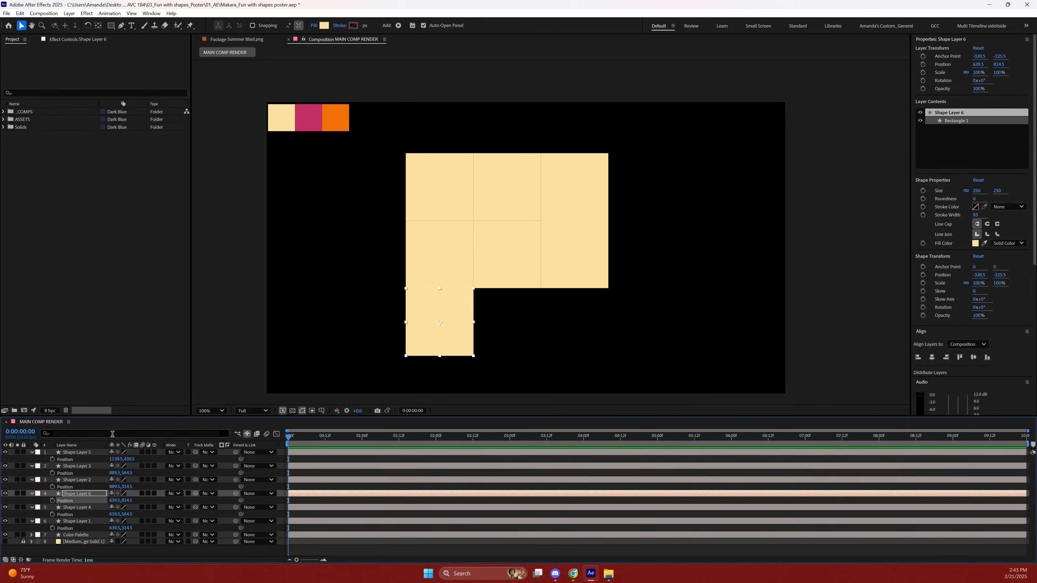
Unlink the size proportions of Shape Layer 6's Rectangle Path 1 and set its height to 500.
{"action": "double_click", "coordinate": [32, 494]}
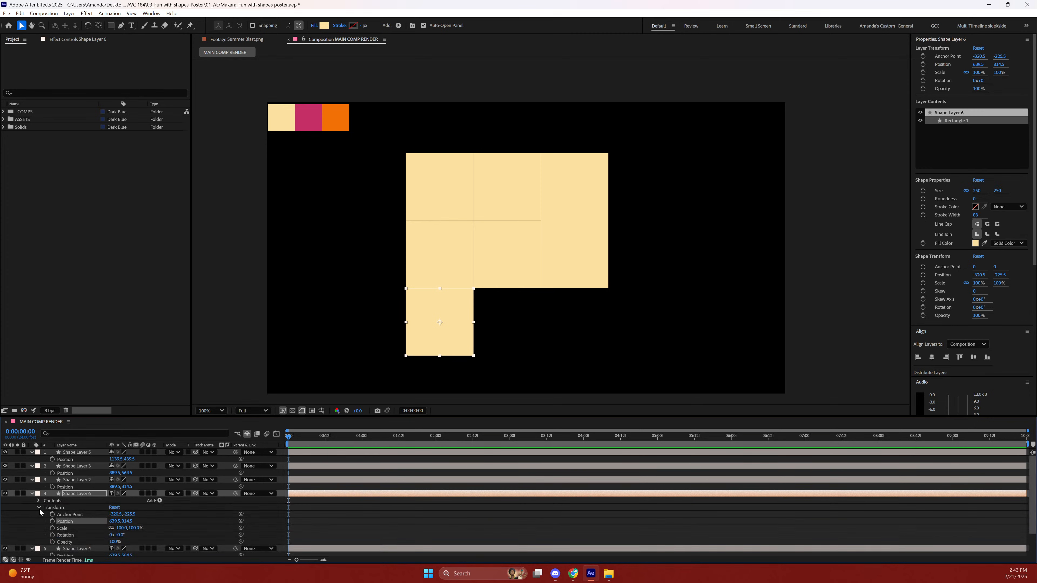
{"action": "left_click", "coordinate": [39, 508]}
{"action": "left_click", "coordinate": [39, 500]}
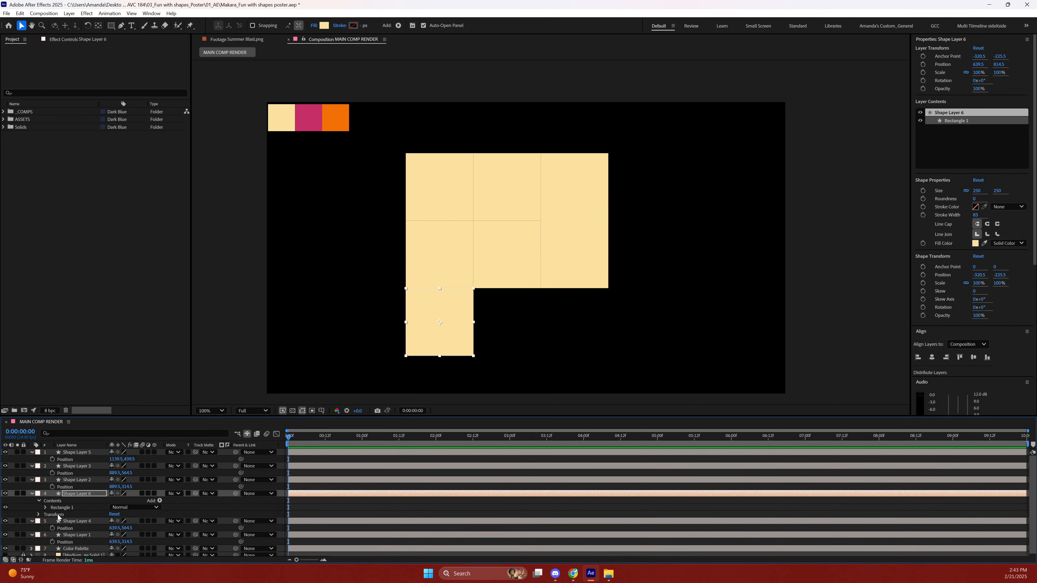
{"action": "left_click", "coordinate": [43, 507]}
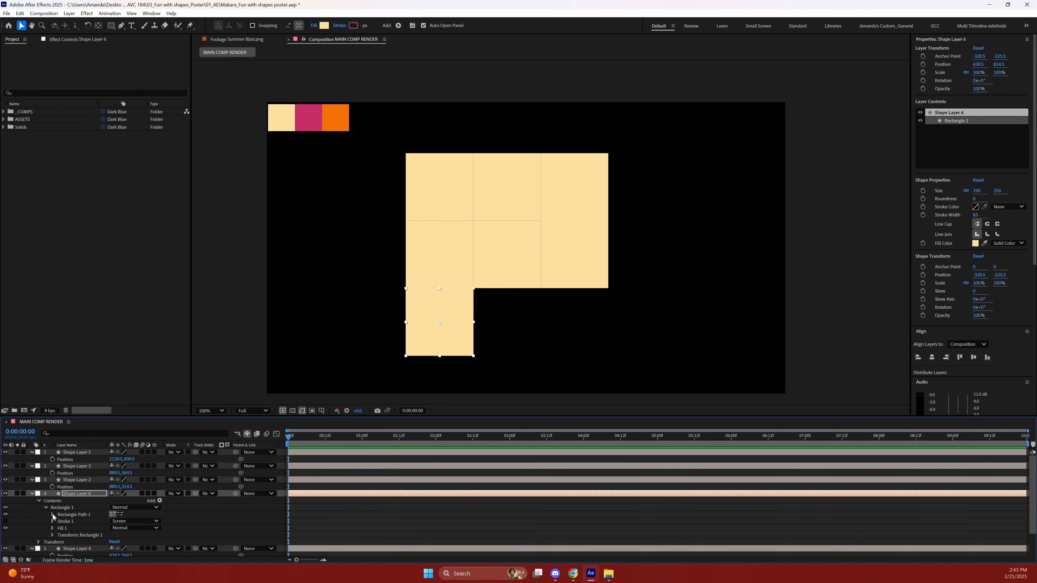
{"action": "left_click", "coordinate": [53, 514]}
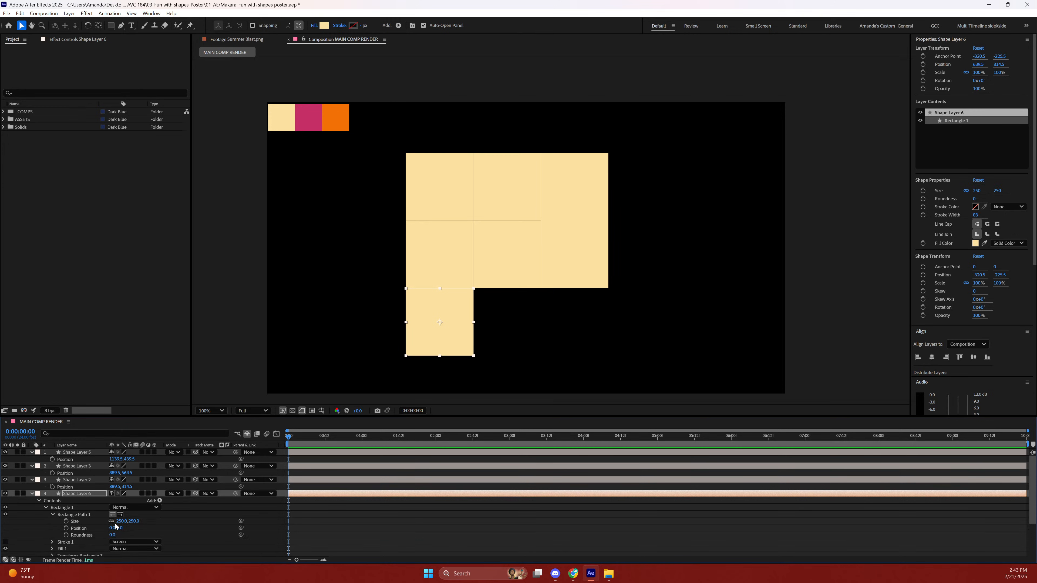
{"action": "left_click", "coordinate": [112, 522]}
{"action": "left_click", "coordinate": [136, 521]}
{"action": "type", "text": "500"}
{"action": "key", "text": "Return"}
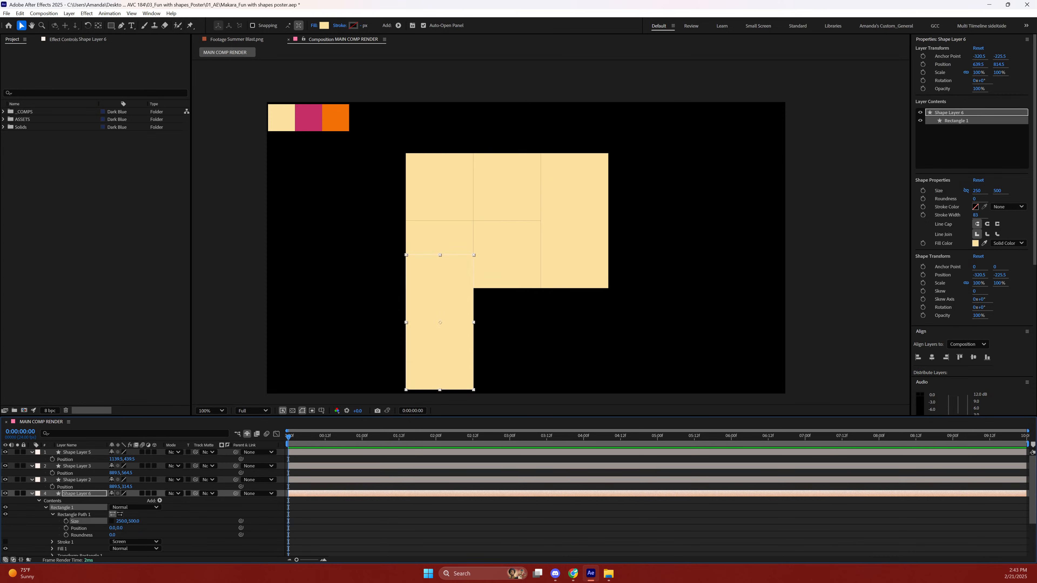
Reveal Shape Layer 6's Rotation and Position, and set the rotation to 90°.
{"action": "left_click", "coordinate": [31, 494]}
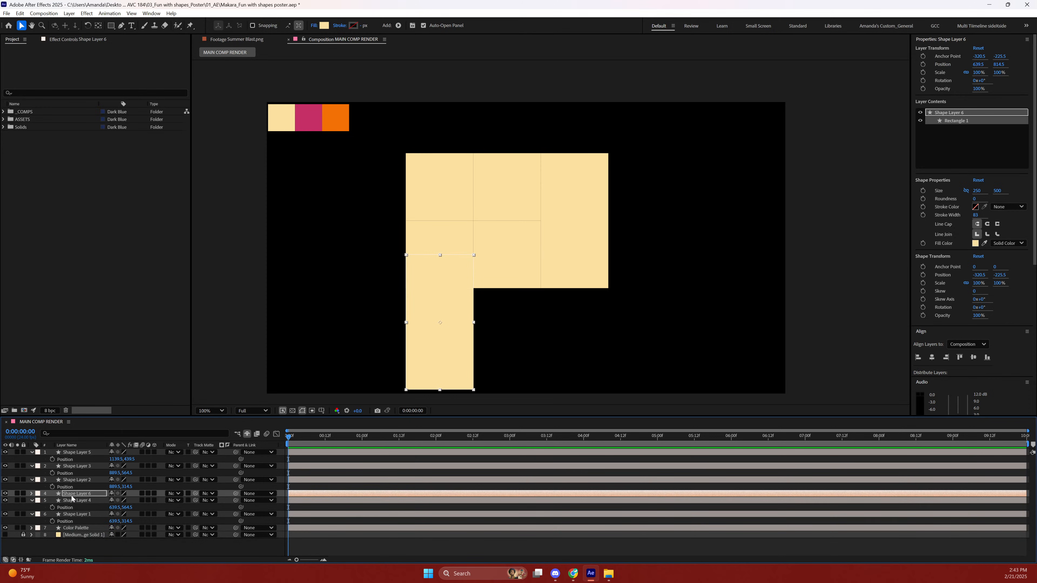
{"action": "left_click", "coordinate": [80, 494]}
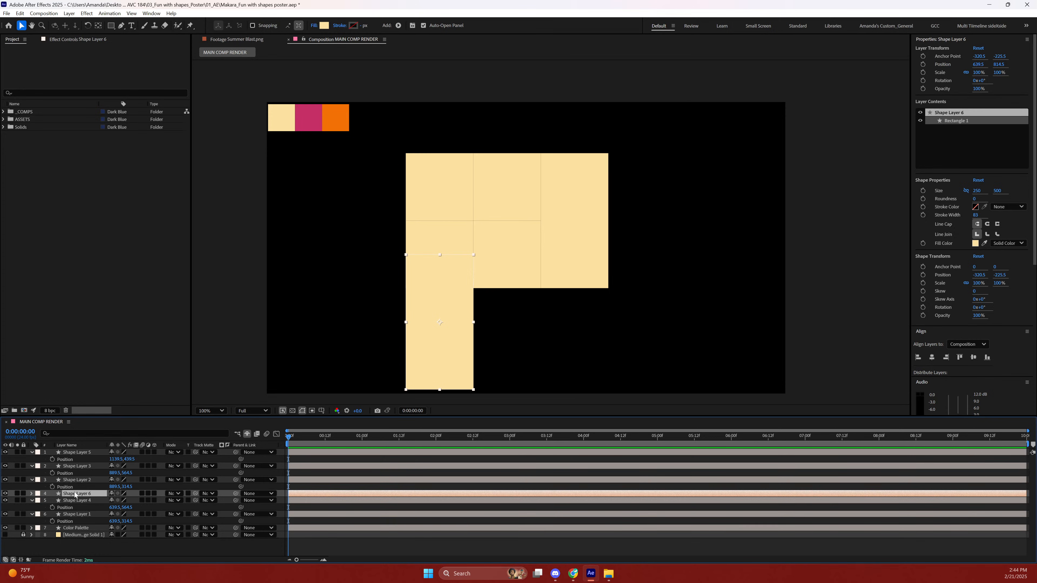
{"action": "key", "text": "r"}
{"action": "key", "text": "shift+p"}
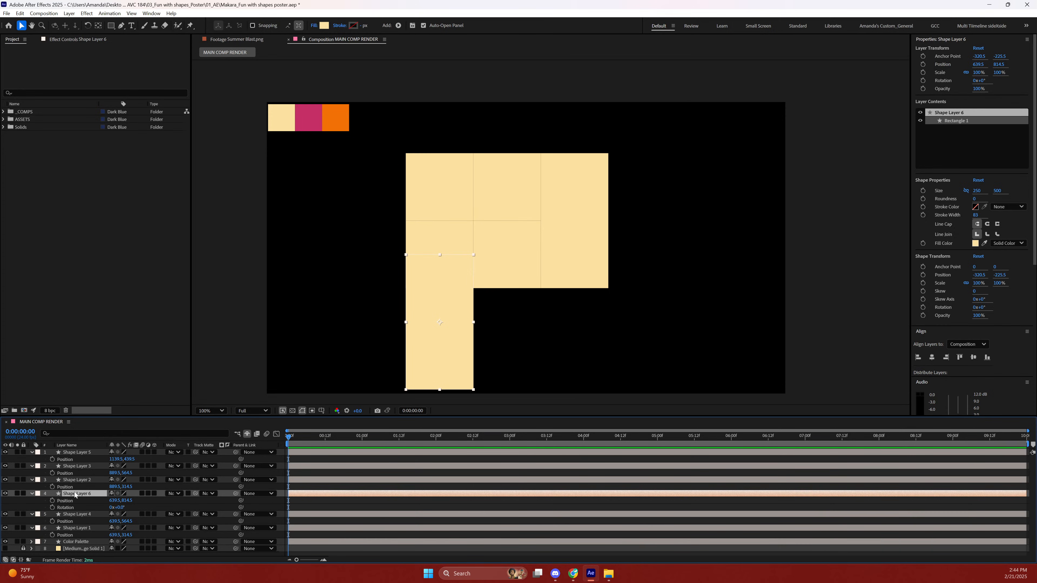
{"action": "left_click", "coordinate": [119, 507]}
{"action": "key", "text": "Return"}
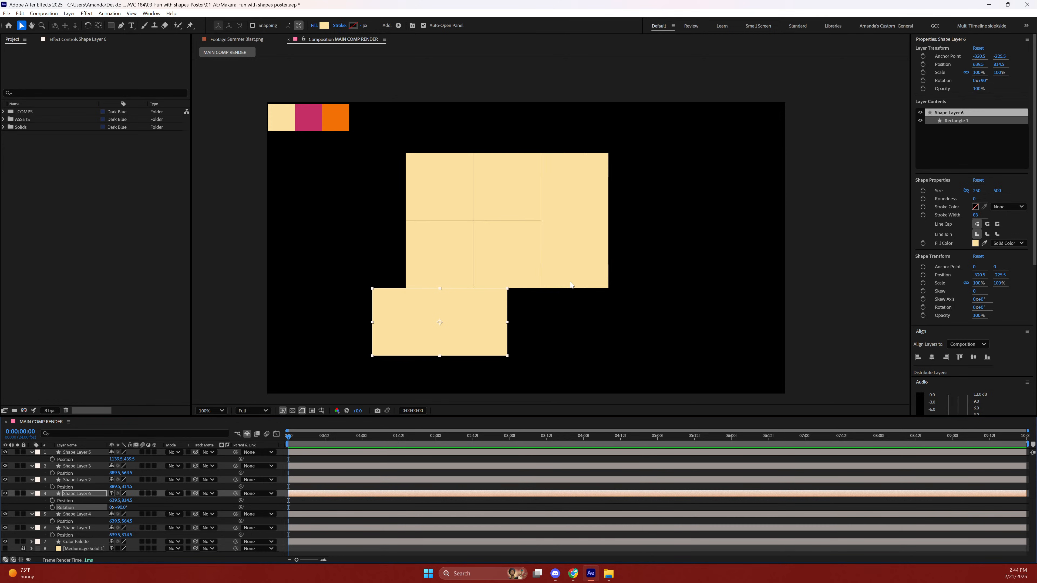
Try an X position of 715.5 for Shape Layer 6, and undo the change.
{"action": "left_click", "coordinate": [81, 494]}
{"action": "left_click", "coordinate": [115, 501]}
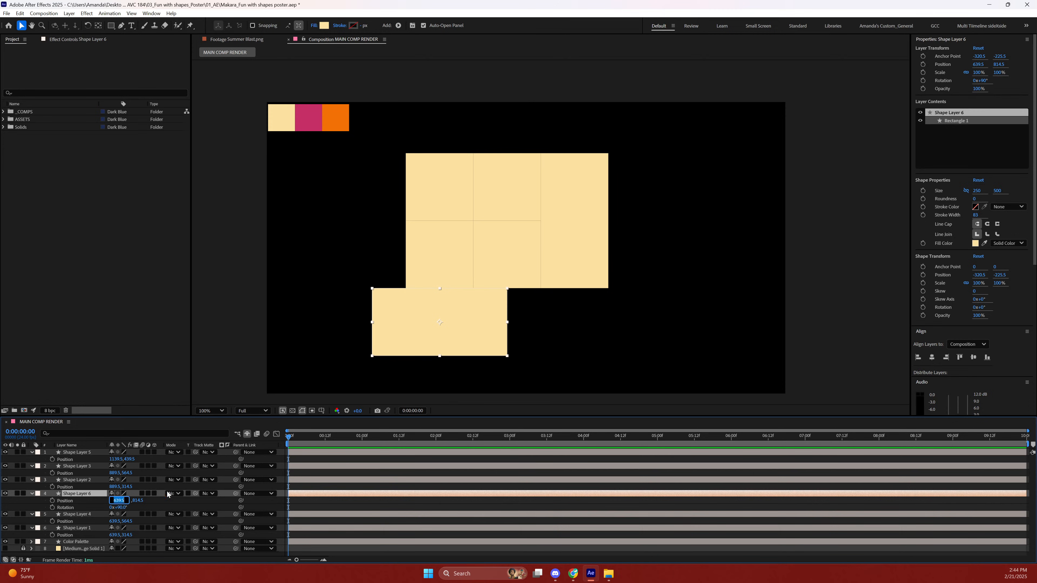
{"action": "type", "text": "715.5"}
{"action": "key", "text": "Return"}
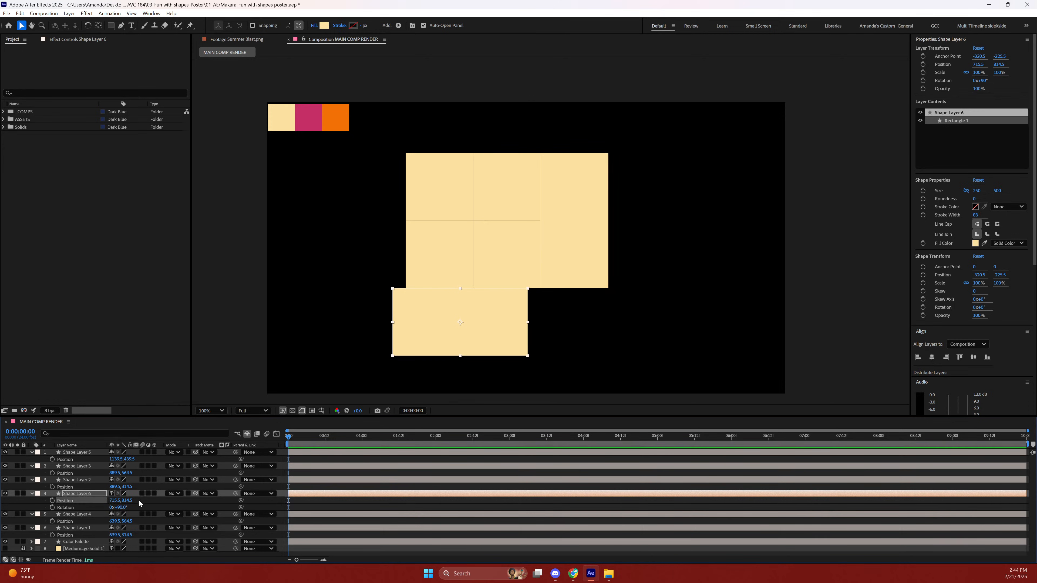
{"action": "key", "text": "ctrl+z"}
Add 125 to Shape Layer 6's X position to align the wide rectangle beneath the two-by-two block.
{"action": "left_click", "coordinate": [115, 501]}
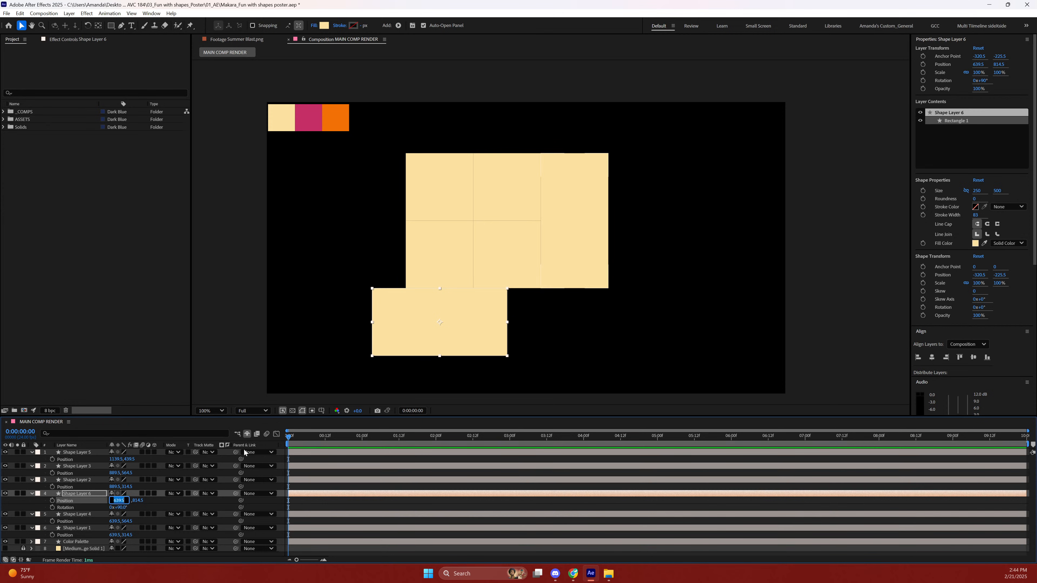
{"action": "key", "text": "BackSpace"}
{"action": "type", "text": "+1"}
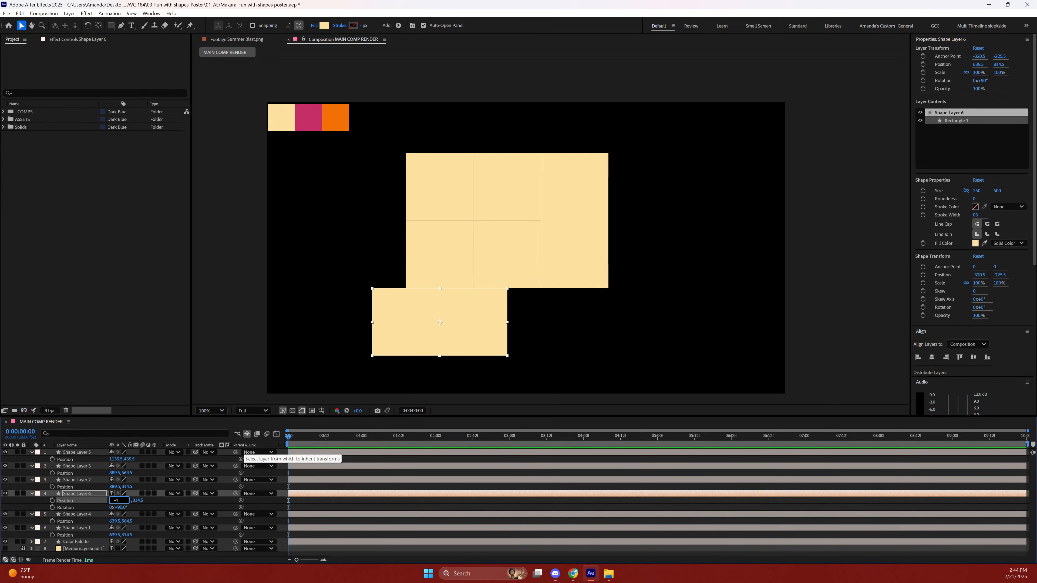
{"action": "type", "text": "25"}
{"action": "key", "text": "Return"}
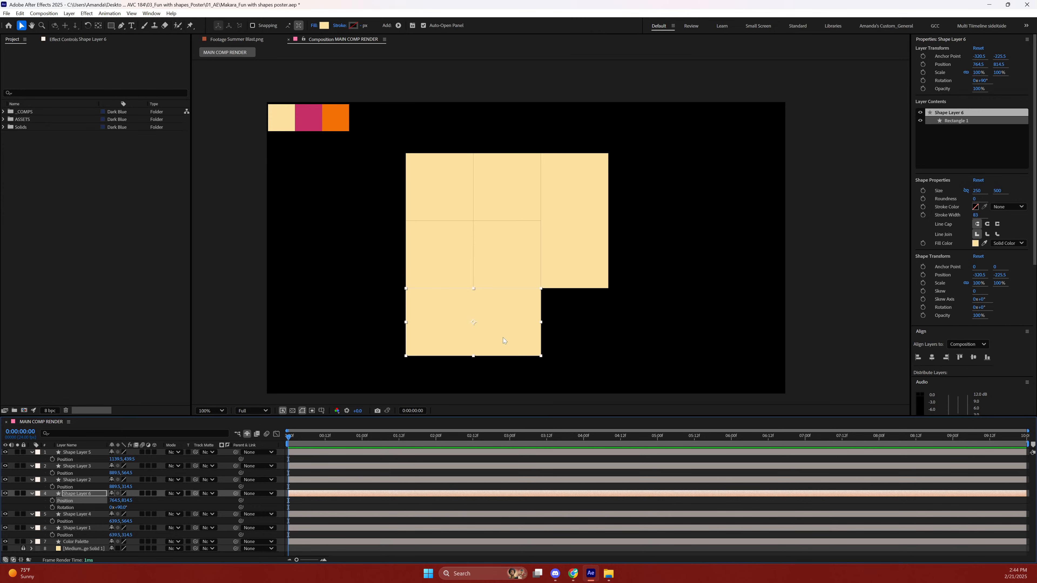
{"action": "left_click", "coordinate": [605, 315]}
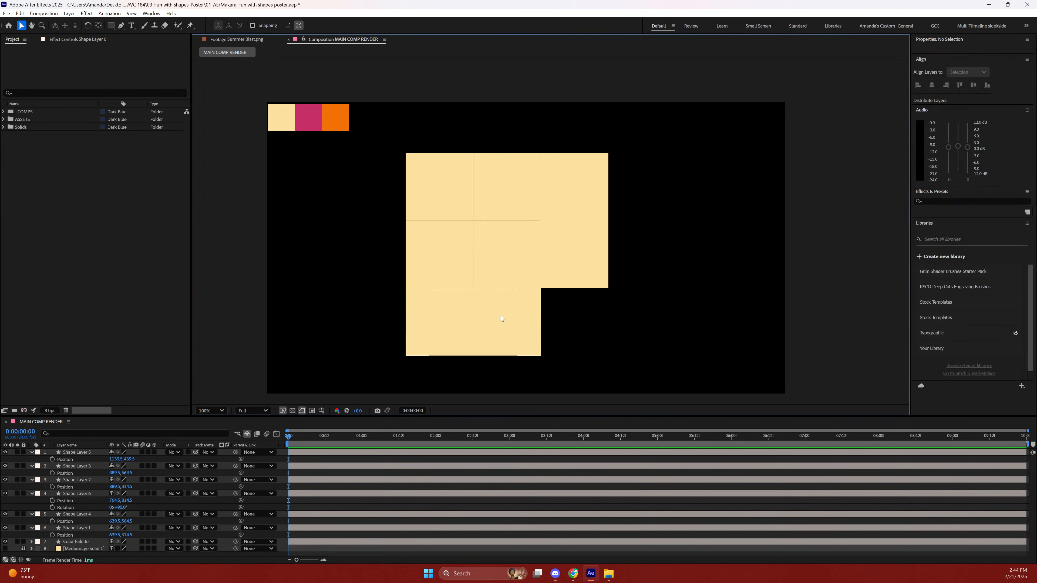
Duplicate Shape Layer 6 and collapse the original layer's properties.
{"action": "left_click", "coordinate": [68, 494]}
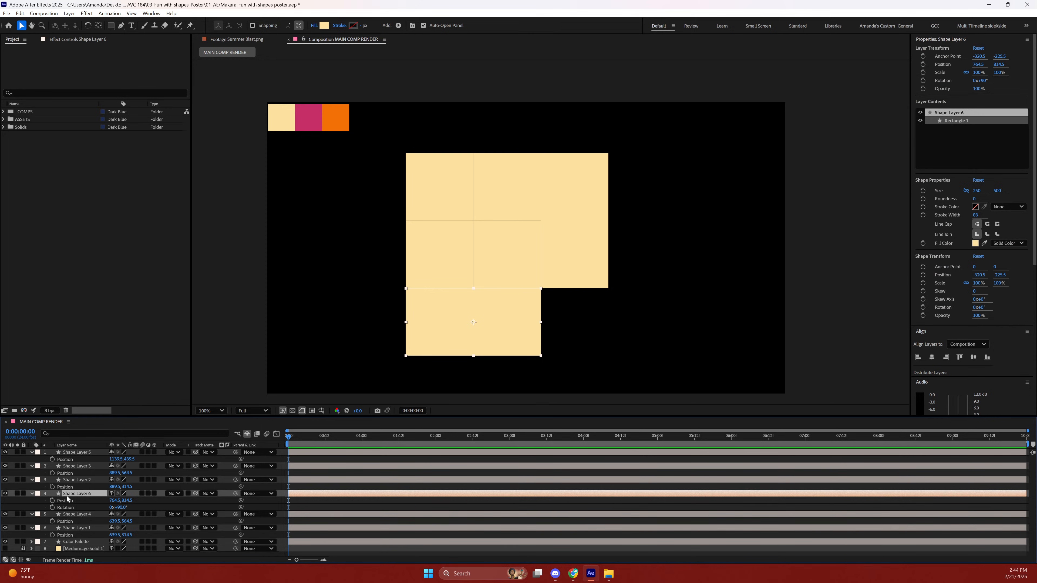
{"action": "key", "text": "ctrl+d"}
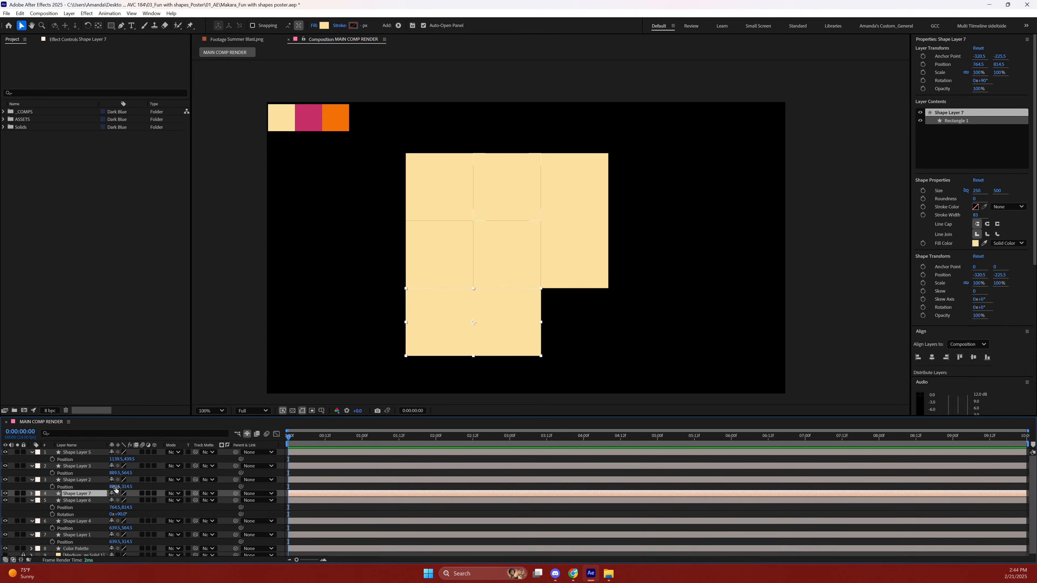
{"action": "left_click", "coordinate": [32, 500]}
Set the height of Shape Layer 7's Rectangle Path 1 to 250 and relink its size proportions.
{"action": "left_click", "coordinate": [32, 493]}
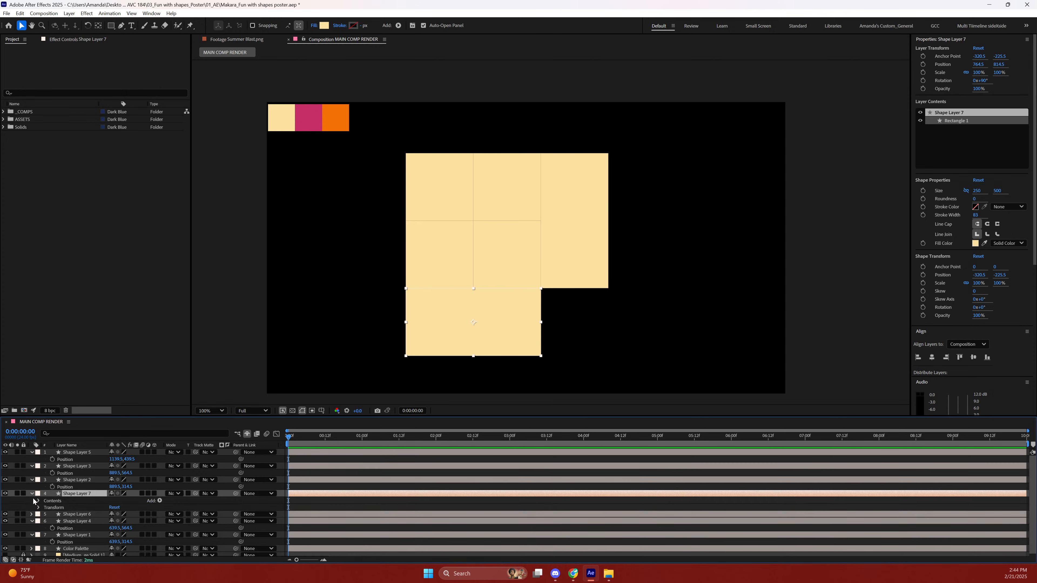
{"action": "left_click", "coordinate": [38, 501]}
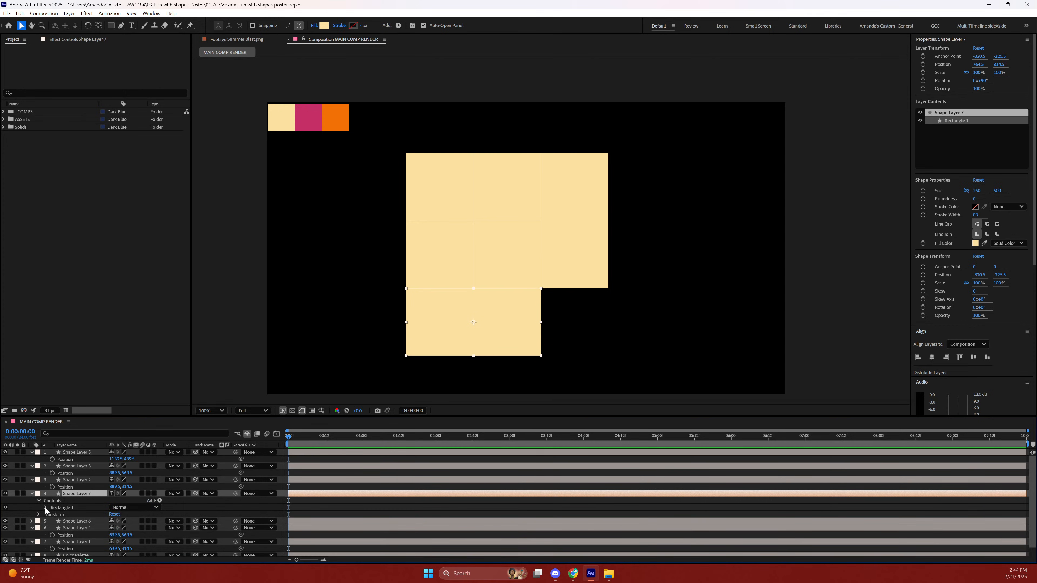
{"action": "left_click", "coordinate": [45, 507]}
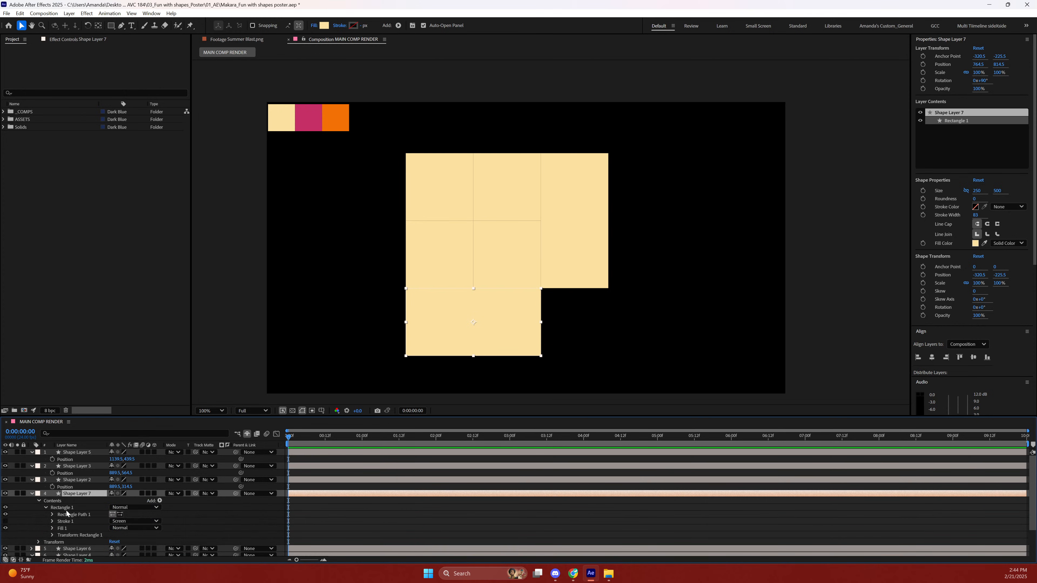
{"action": "left_click", "coordinate": [53, 515]}
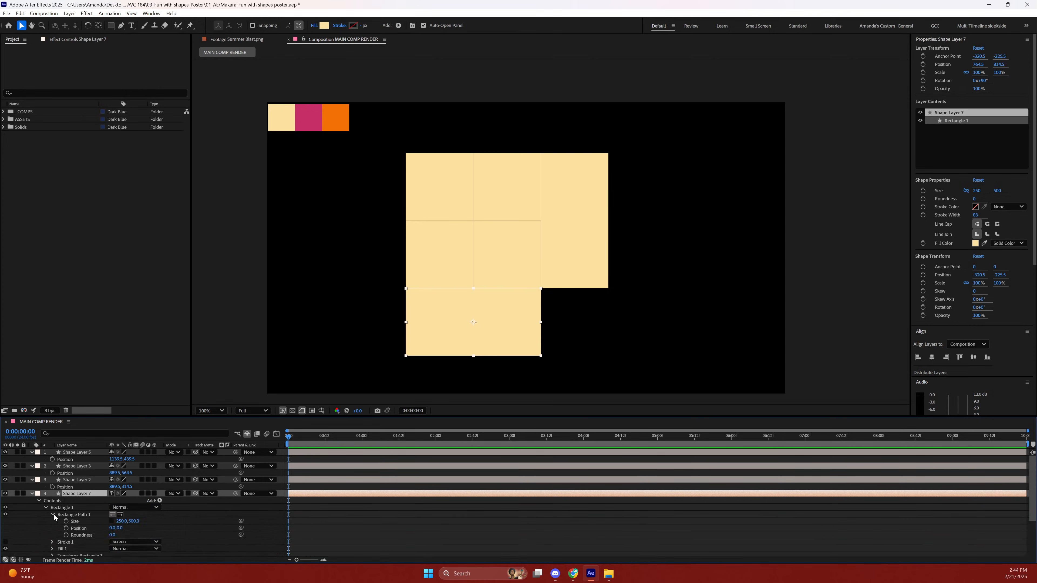
{"action": "left_click", "coordinate": [135, 522]}
{"action": "type", "text": "250"}
{"action": "key", "text": "Return"}
{"action": "left_click", "coordinate": [112, 523]}
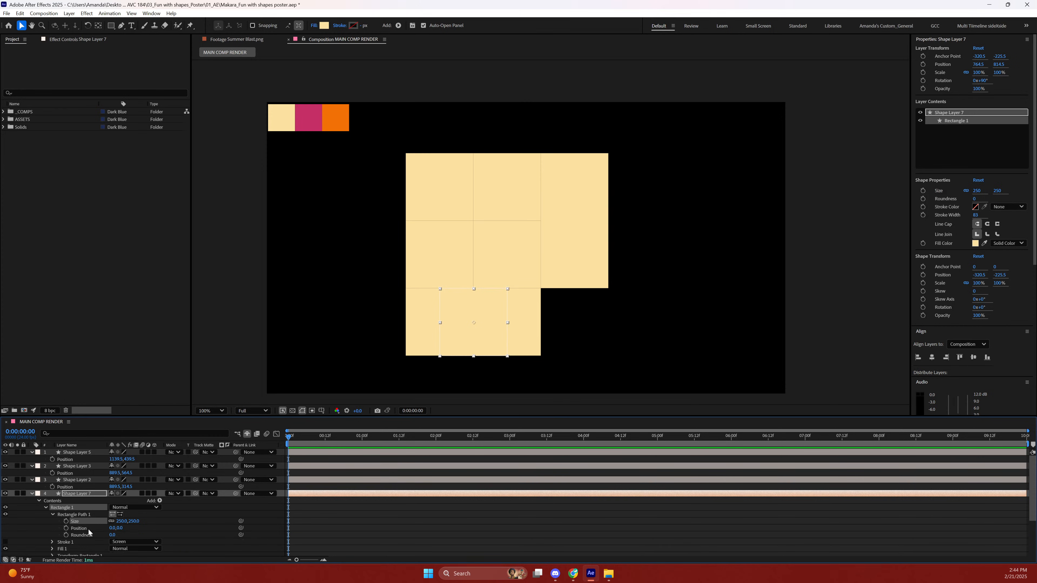
{"action": "left_click", "coordinate": [46, 508]}
{"action": "left_click", "coordinate": [38, 501]}
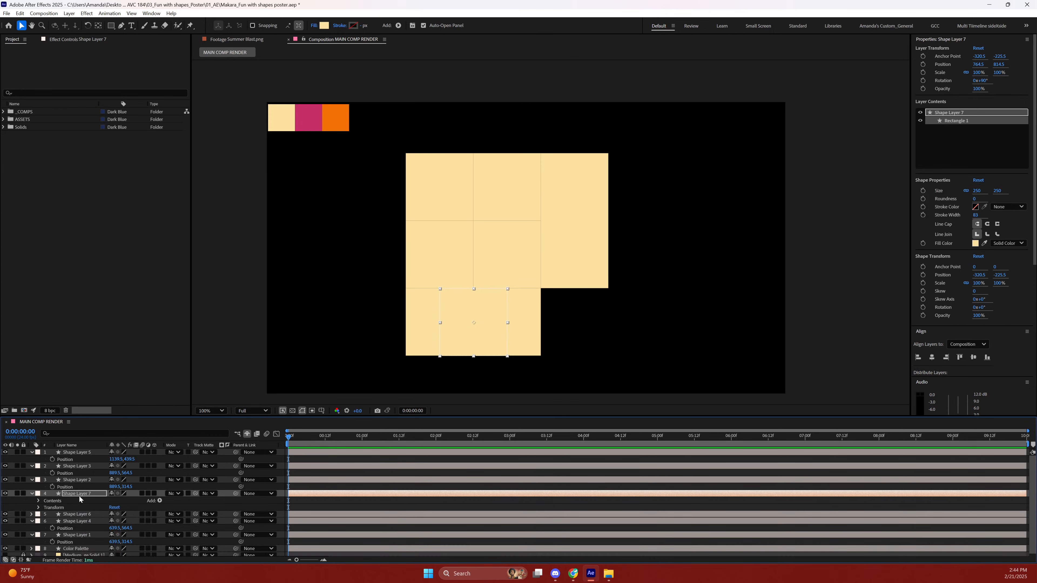
Move Shape Layer 7 along X by 250, to an X position of 1014.5.
{"action": "key", "text": "p"}
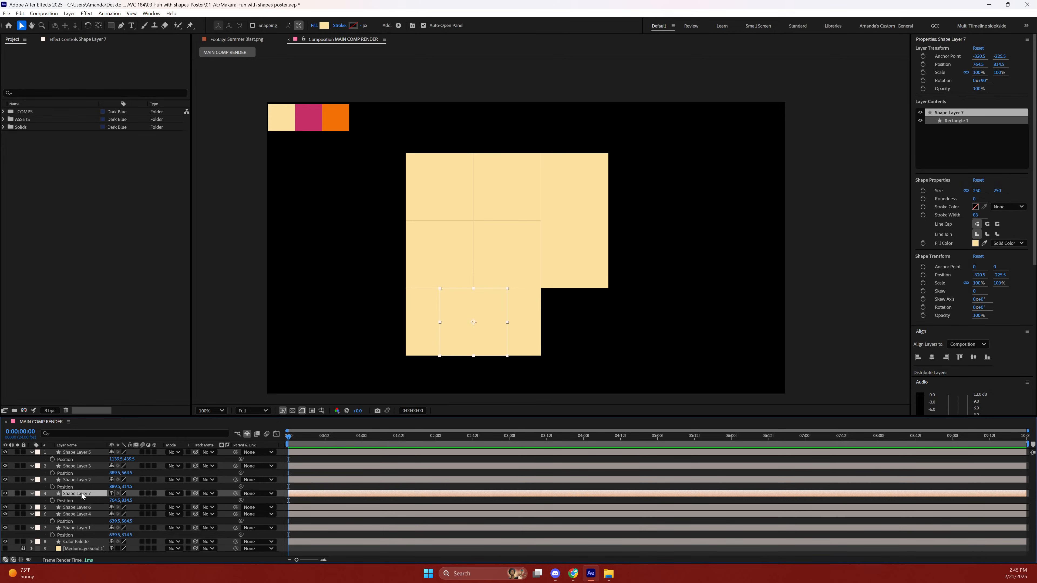
{"action": "left_click", "coordinate": [115, 501]}
{"action": "key", "text": "BackSpace"}
{"action": "key", "text": "Return"}
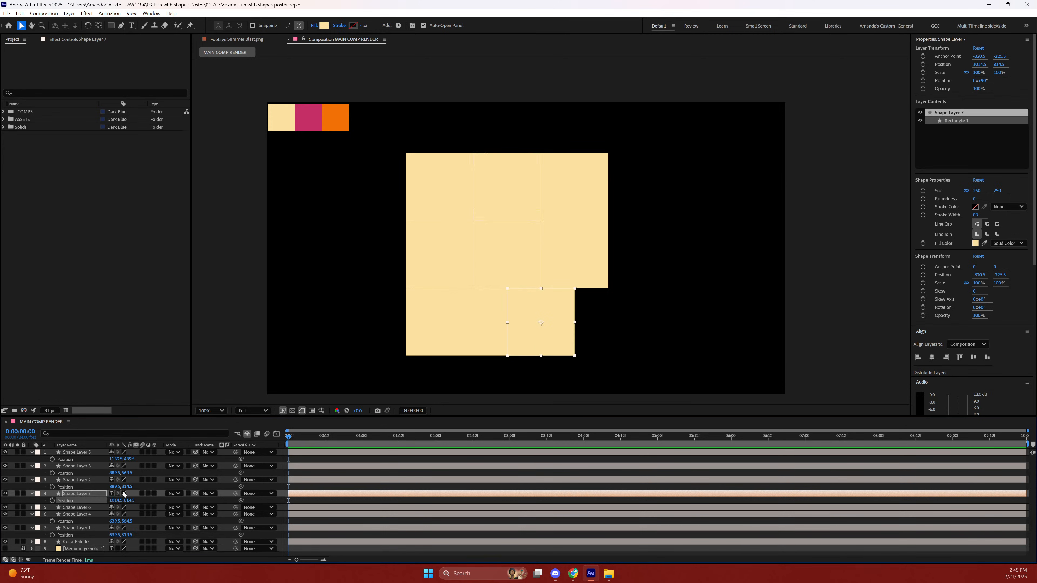
Add 125 to Shape Layer 7's X position so the square fills the grid's lower-right corner.
{"action": "left_click", "coordinate": [116, 500]}
{"action": "type", "text": "+125"}
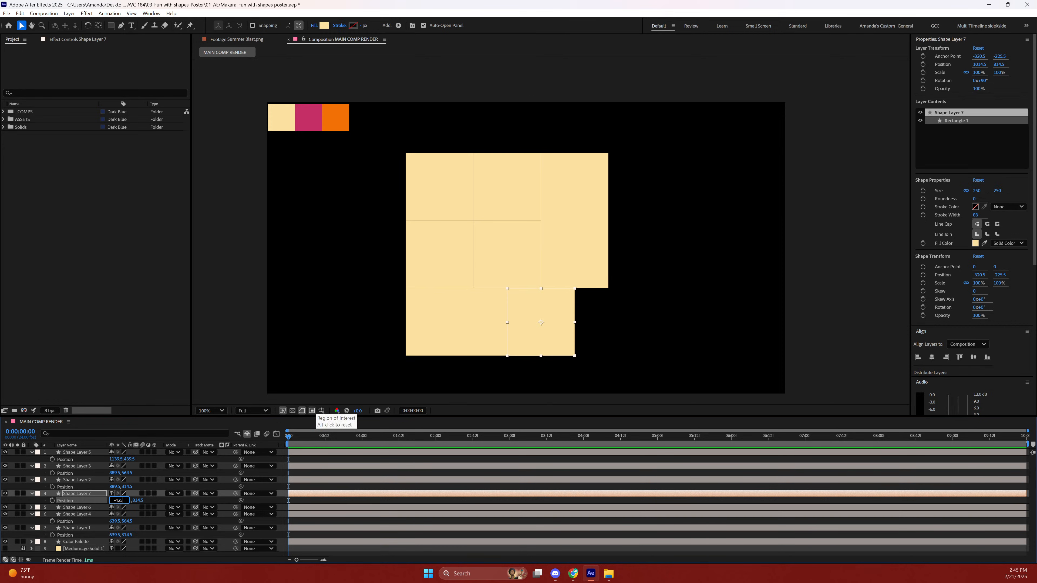
{"action": "key", "text": "Return"}
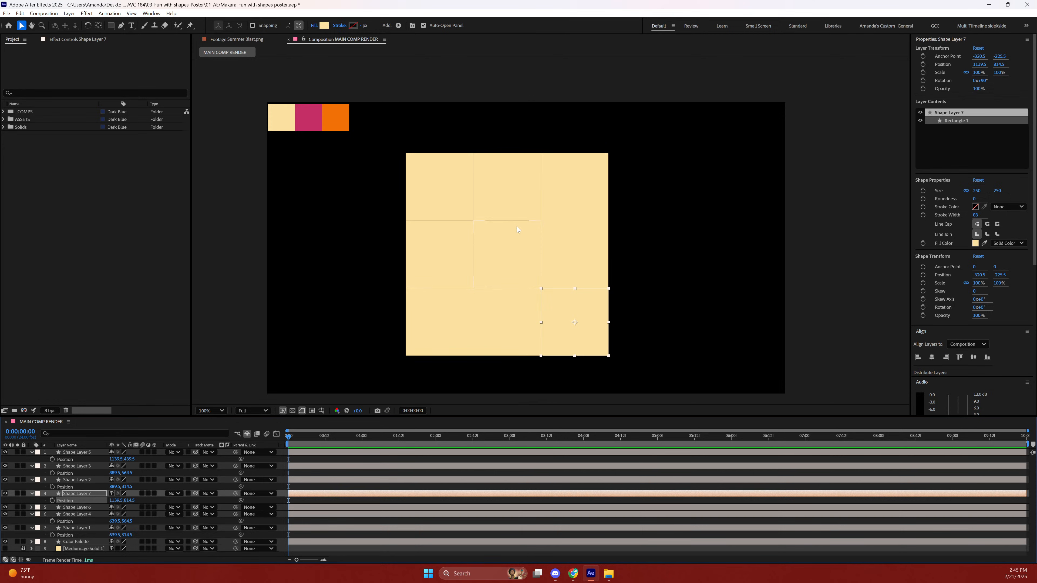
{"action": "left_click", "coordinate": [636, 232]}
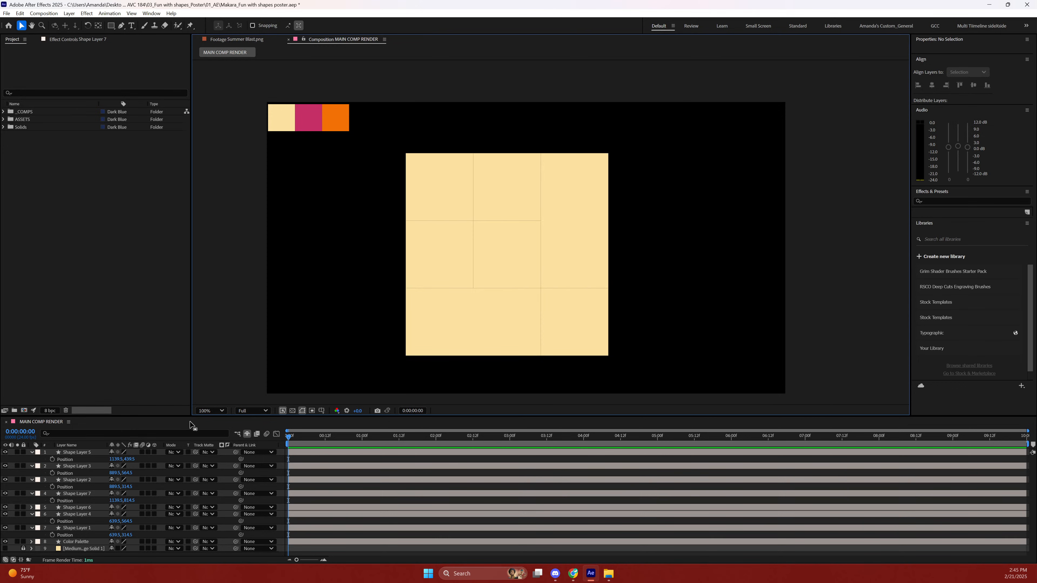
Collapse the expanded properties of all the shape layers in the MAIN COMP RENDER layer stack.
{"action": "left_click", "coordinate": [32, 452]}
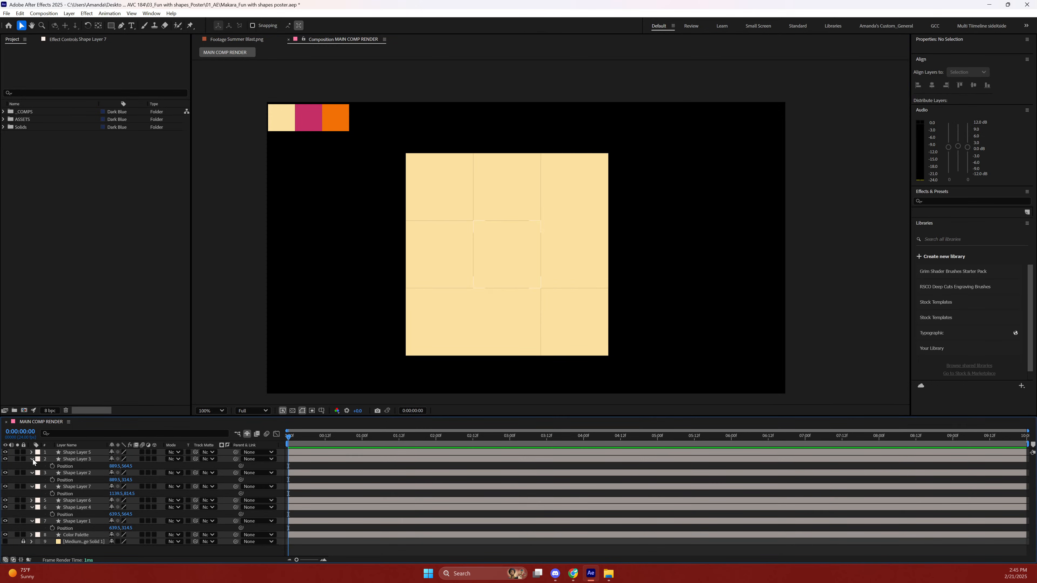
{"action": "left_click", "coordinate": [31, 459]}
{"action": "left_click", "coordinate": [32, 466]}
{"action": "left_click", "coordinate": [31, 473]}
{"action": "left_click", "coordinate": [32, 487]}
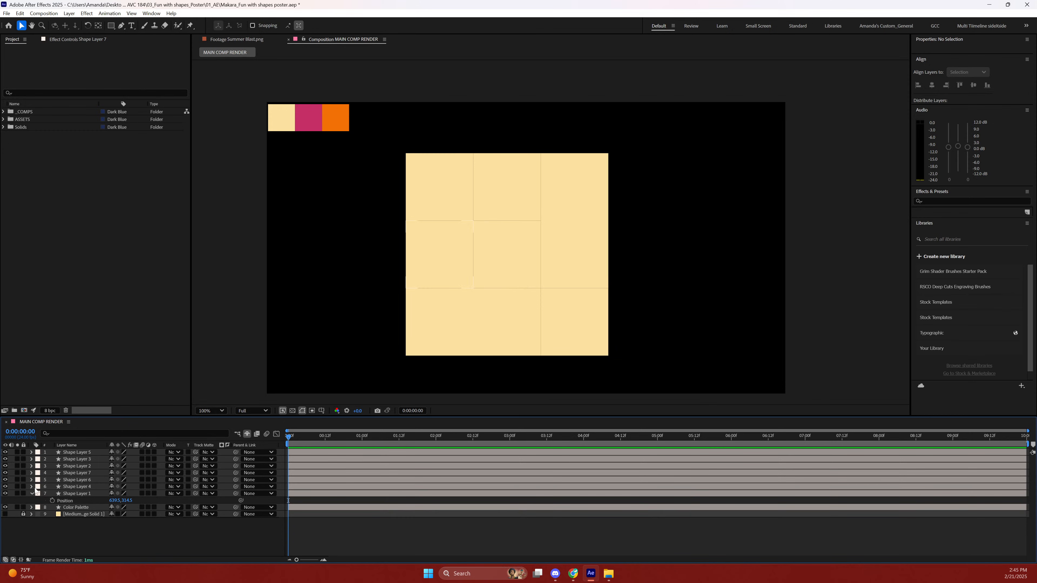
{"action": "left_click", "coordinate": [32, 494]}
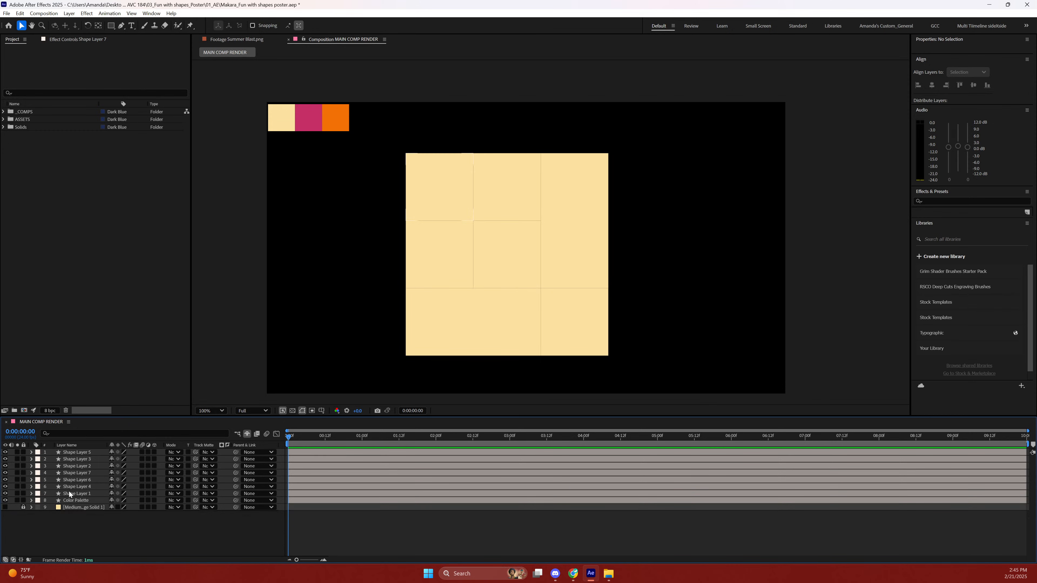
Rename Shape Layer 1, the grid's upper-left square, as GRID_1.
{"action": "left_click", "coordinate": [78, 488]}
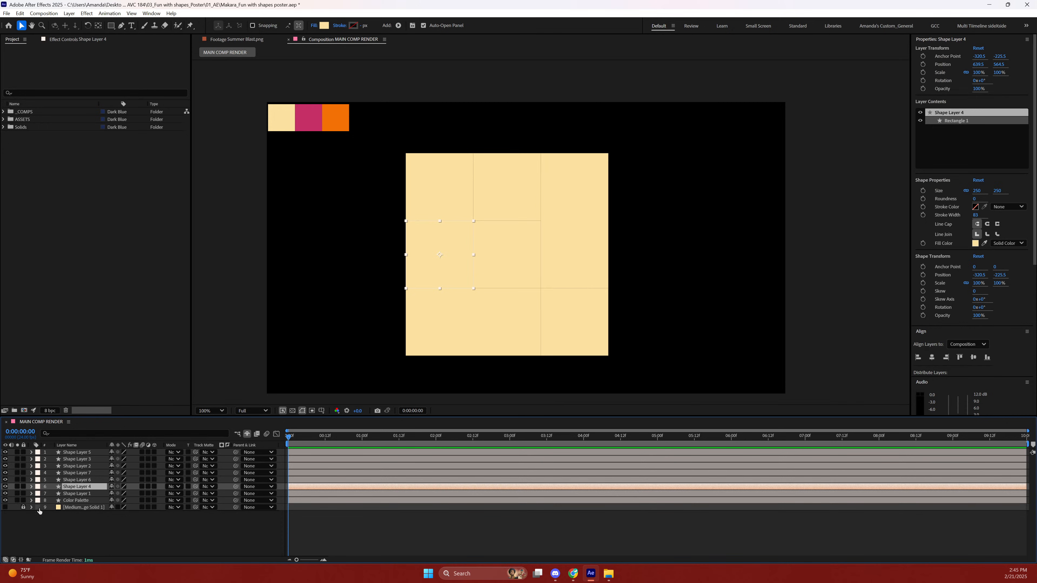
{"action": "left_click", "coordinate": [65, 494]}
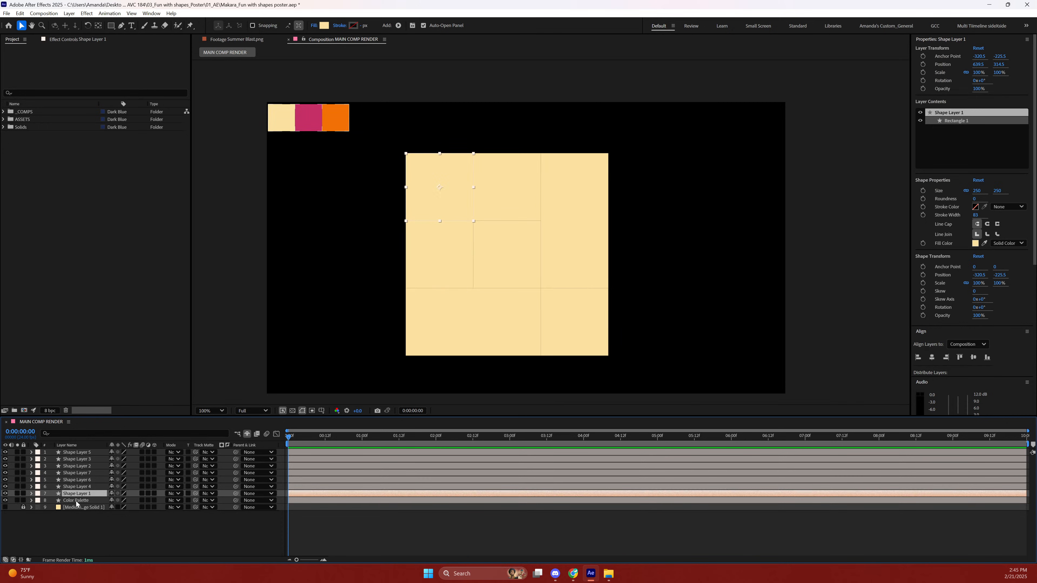
{"action": "left_click", "coordinate": [77, 494]}
{"action": "type", "text": "Gri"}
{"action": "key", "text": "BackSpace"}
{"action": "key", "text": "BackSpace"}
{"action": "key", "text": "BackSpace"}
{"action": "type", "text": "GRIDF_1"}
{"action": "key", "text": "ctrl+a"}
Rename Shape Layer 2, the square in the middle of the grid's top row, as GRID_2.
{"action": "left_click", "coordinate": [87, 487]}
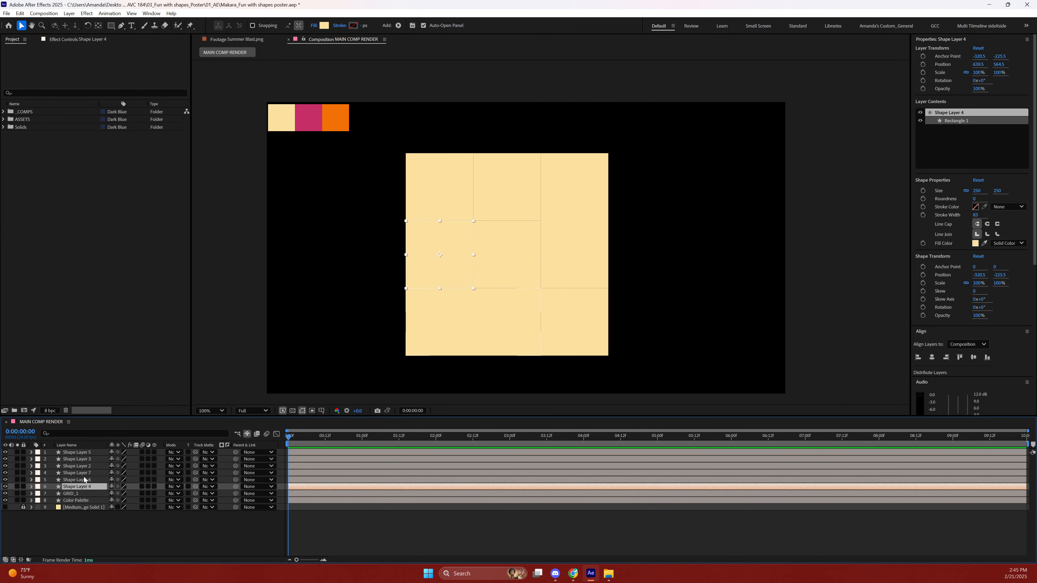
{"action": "left_click", "coordinate": [82, 481]}
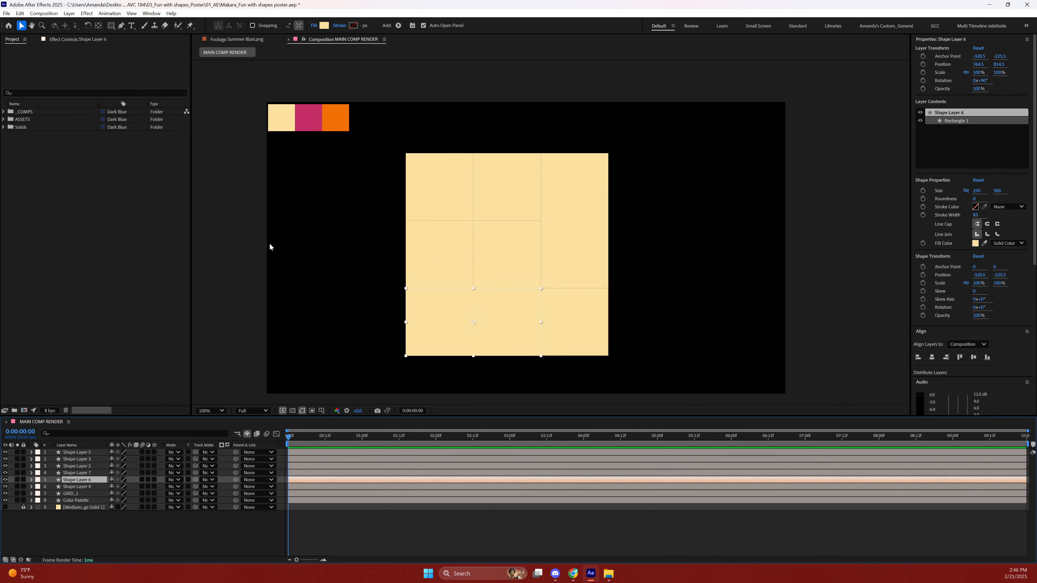
{"action": "left_click", "coordinate": [507, 198]}
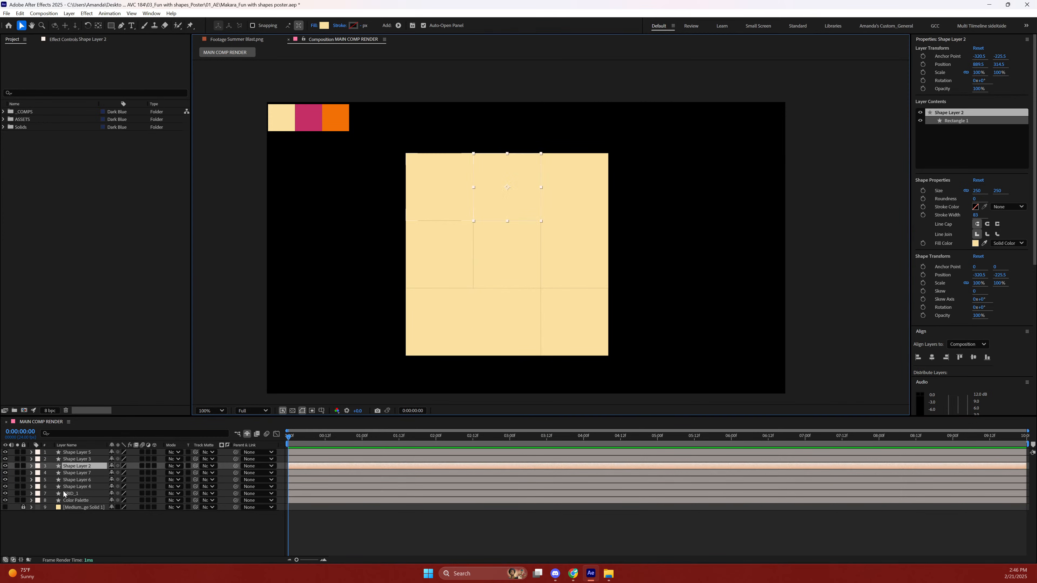
{"action": "key", "text": "Return"}
{"action": "type", "text": "GRID_1"}
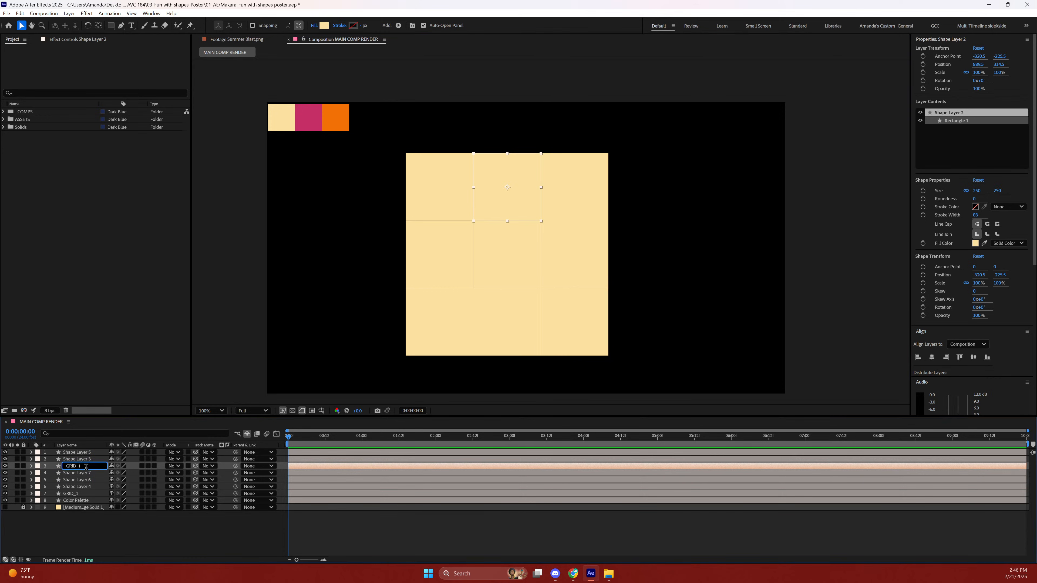
{"action": "key", "text": "BackSpace"}
{"action": "type", "text": "2"}
{"action": "key", "text": "Return"}
{"action": "key", "text": "ctrl+Down"}
Rename Shape Layer 5, the tall rectangle, as GRID_3 and stack GRID_2 and GRID_3 in order directly above GRID_1.
{"action": "left_click", "coordinate": [578, 213]}
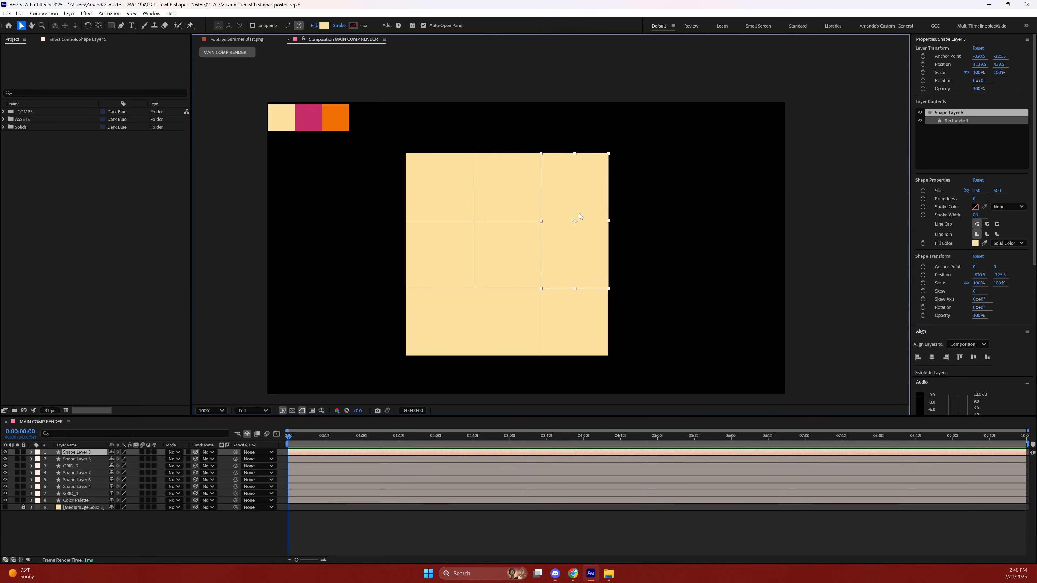
{"action": "left_click", "coordinate": [88, 453]}
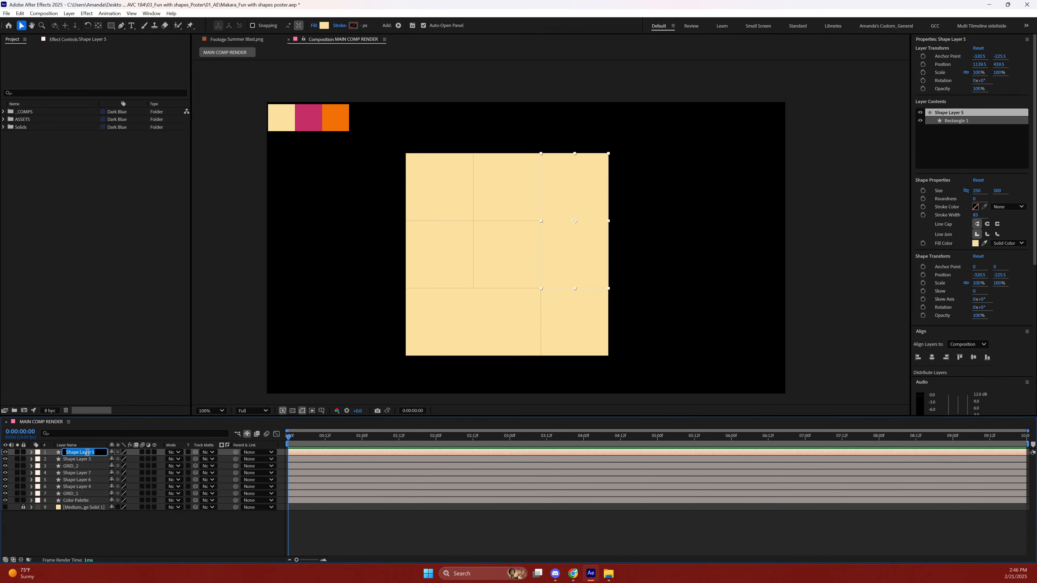
{"action": "type", "text": "GRID_13"}
{"action": "left_click", "coordinate": [86, 465]}
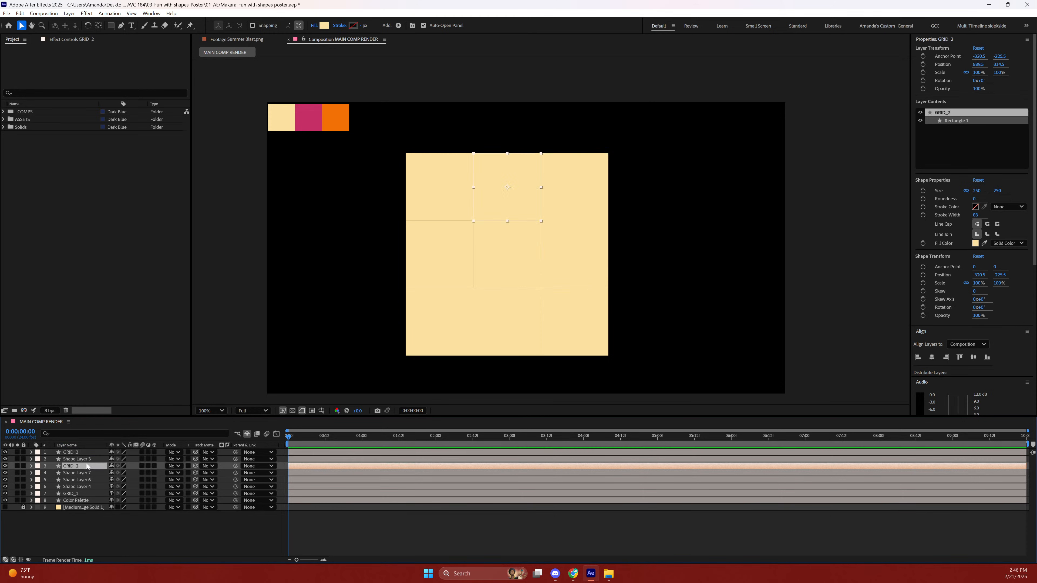
{"action": "mouse_move", "coordinate": [82, 466]}
{"action": "left_mouse_down"}
{"action": "mouse_move", "coordinate": [79, 494]}
{"action": "mouse_move", "coordinate": [81, 481]}
{"action": "left_mouse_up"}
{"action": "left_click", "coordinate": [78, 452]}
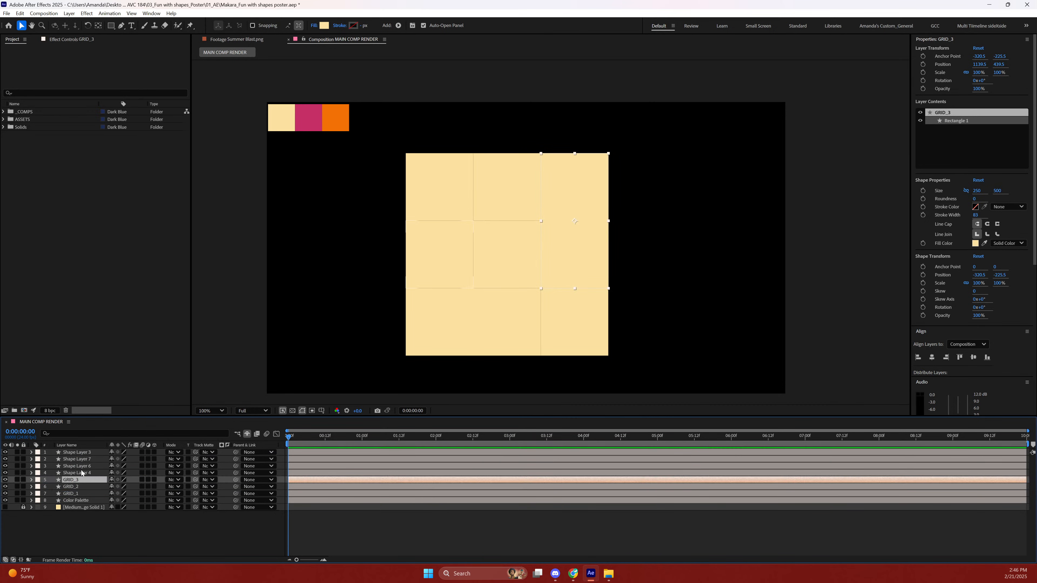
Rename Shape Layer 4, the first square in the grid's middle row, as GRID_4.
{"action": "left_click", "coordinate": [80, 474]}
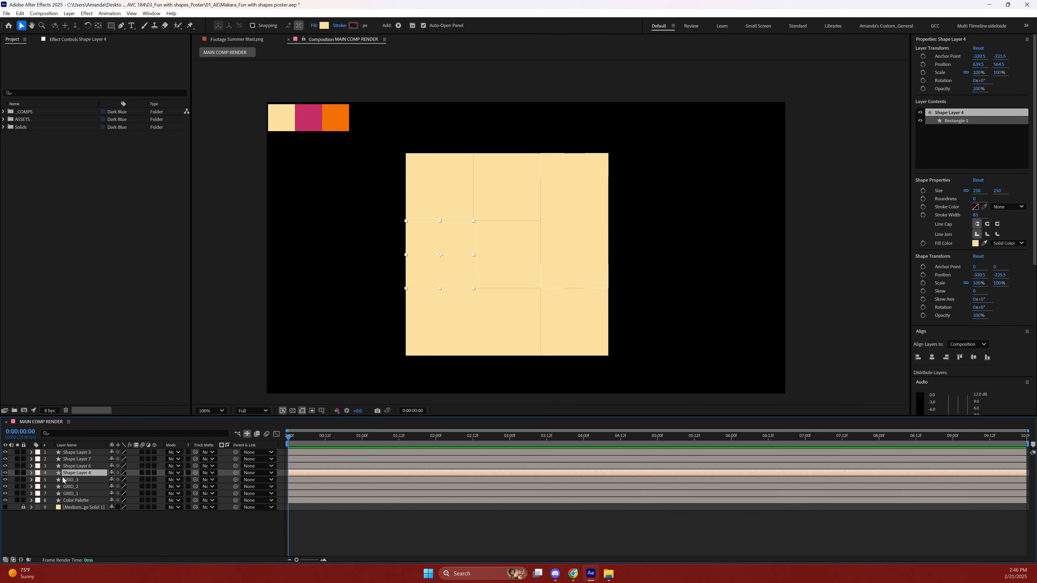
{"action": "key", "text": "Return"}
{"action": "type", "text": "GRID_1"}
{"action": "left_click", "coordinate": [66, 468]}
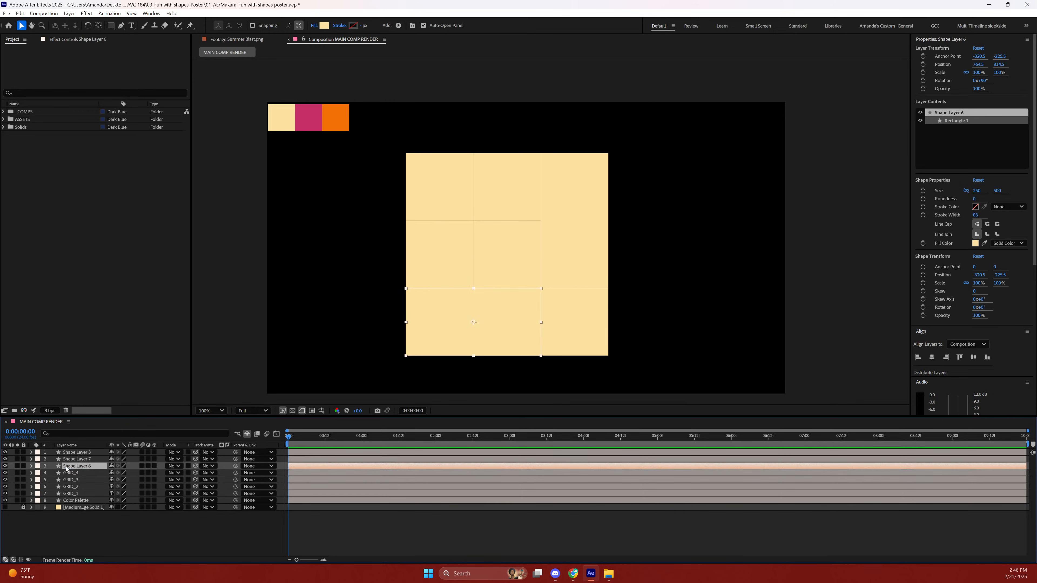
Rename Shape Layer 3, the grid's centre square, as GRID_5 and move it directly above GRID_4.
{"action": "left_click", "coordinate": [68, 459]}
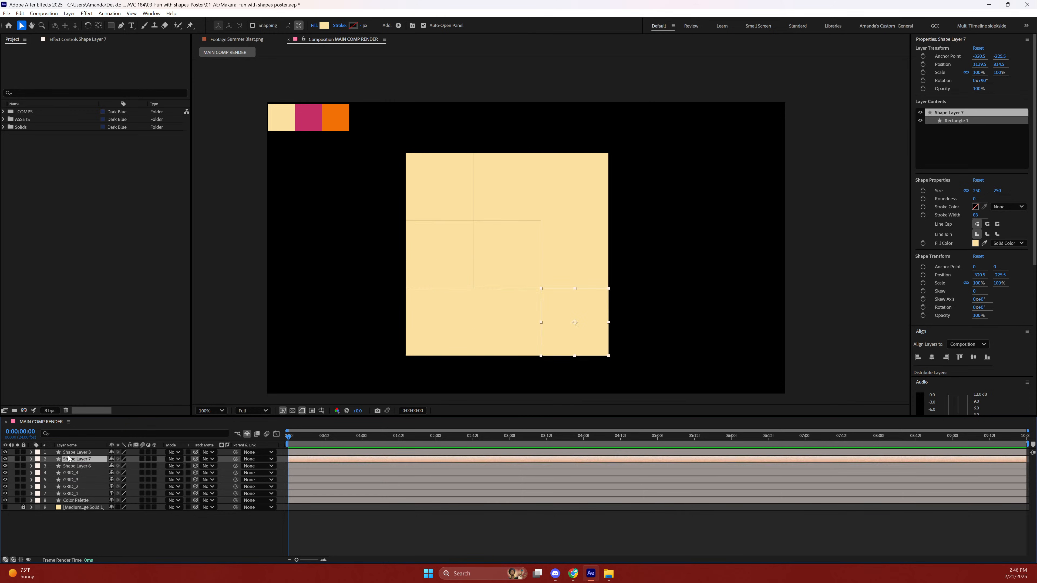
{"action": "left_click", "coordinate": [68, 453]}
{"action": "key", "text": "Return"}
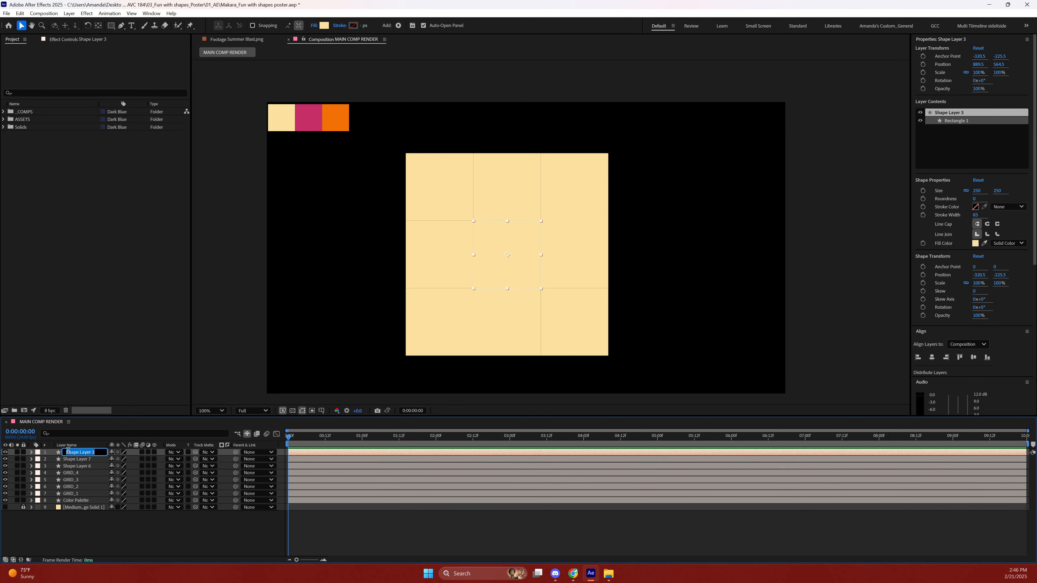
{"action": "type", "text": "GRID_1"}
{"action": "left_click", "coordinate": [74, 511]}
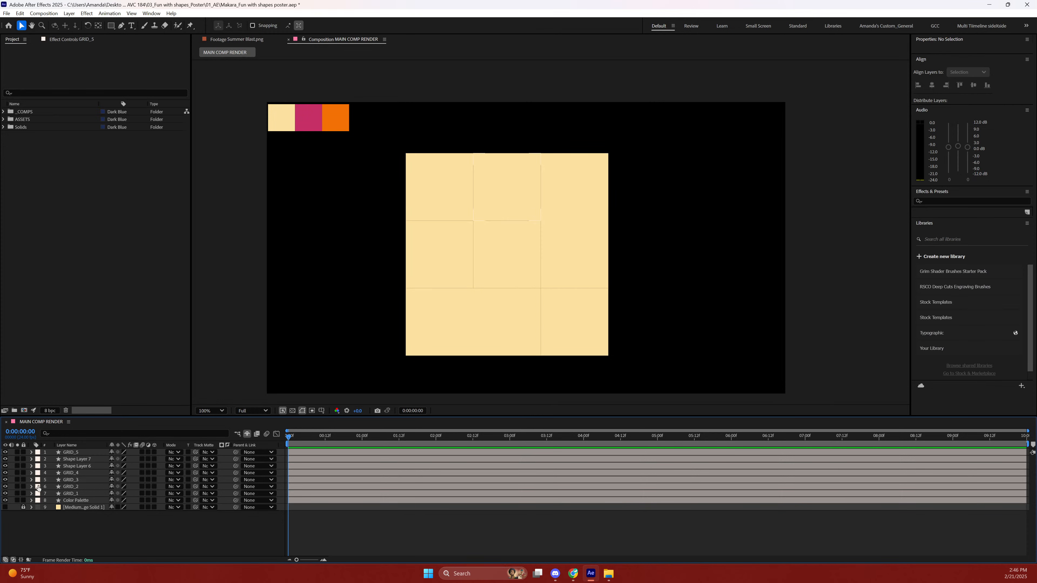
{"action": "left_click_drag", "start_coordinate": [70, 453], "coordinate": [70, 473]}
Rename Shape Layer 6, the wide rectangle in the grid's bottom row, as GRID_6.
{"action": "left_click", "coordinate": [71, 453]}
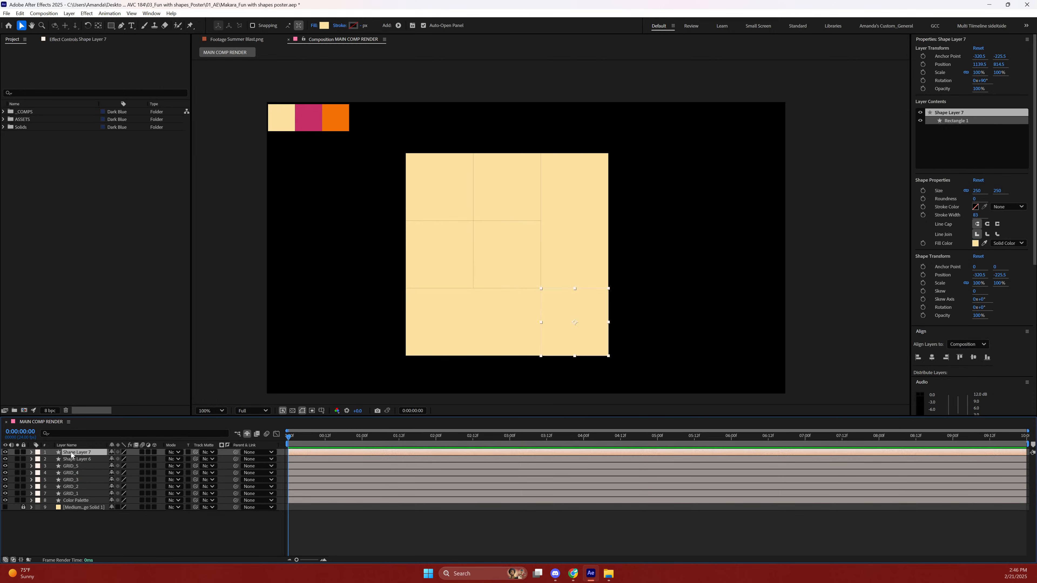
{"action": "left_click", "coordinate": [70, 462]}
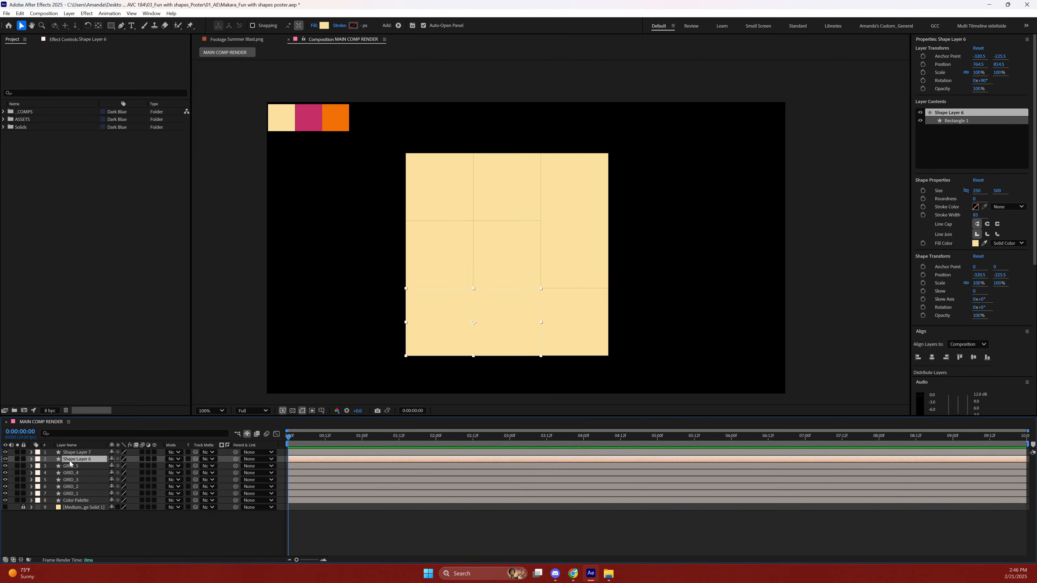
{"action": "key", "text": "Return"}
{"action": "type", "text": "GRID_16"}
{"action": "left_click", "coordinate": [70, 480]}
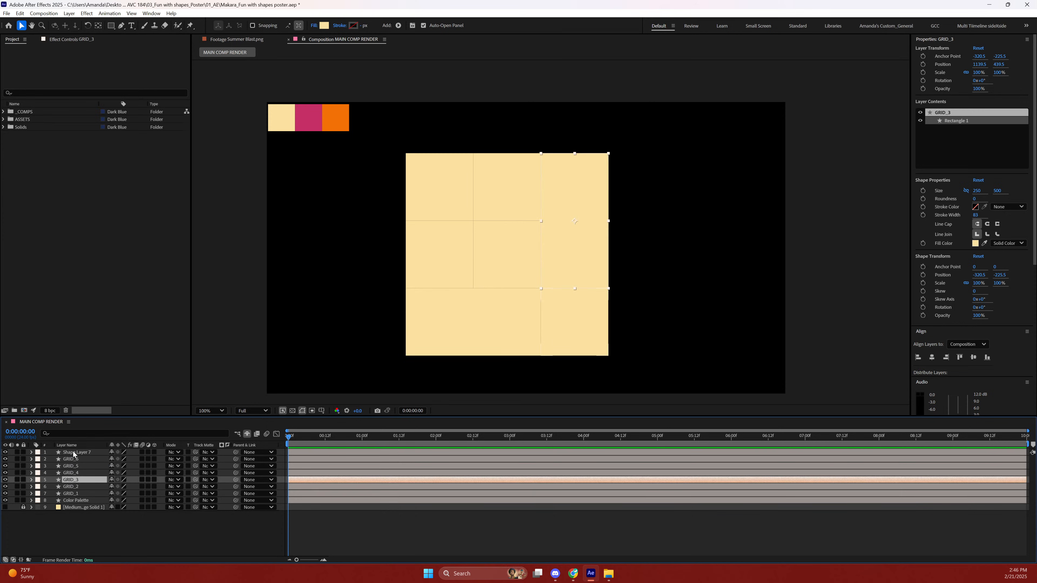
Rename Shape Layer 7, the grid's lower-right square, as GRID_7 and save the project.
{"action": "left_click", "coordinate": [73, 452]}
{"action": "key", "text": "Return"}
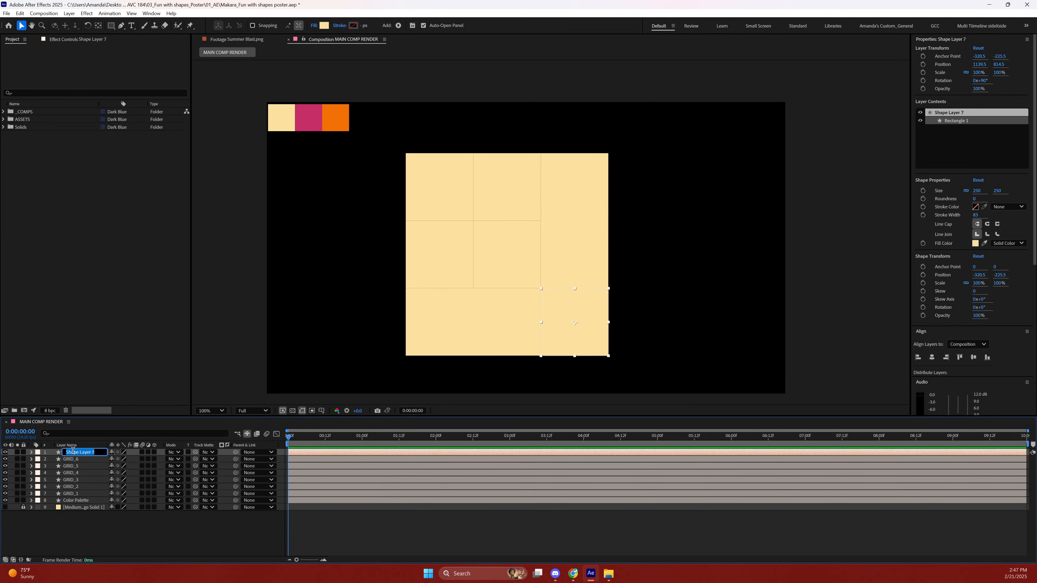
{"action": "type", "text": "GRID_1"}
{"action": "left_click", "coordinate": [82, 533]}
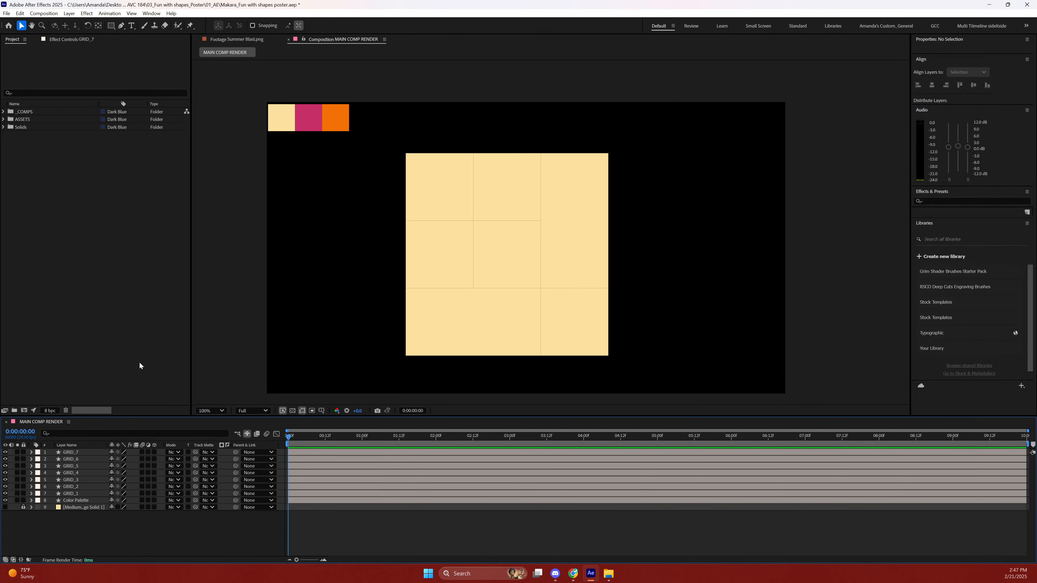
{"action": "key", "text": "ctrl+s"}
Add a new null object to MAIN COMP RENDER.
{"action": "right_click", "coordinate": [71, 521]}
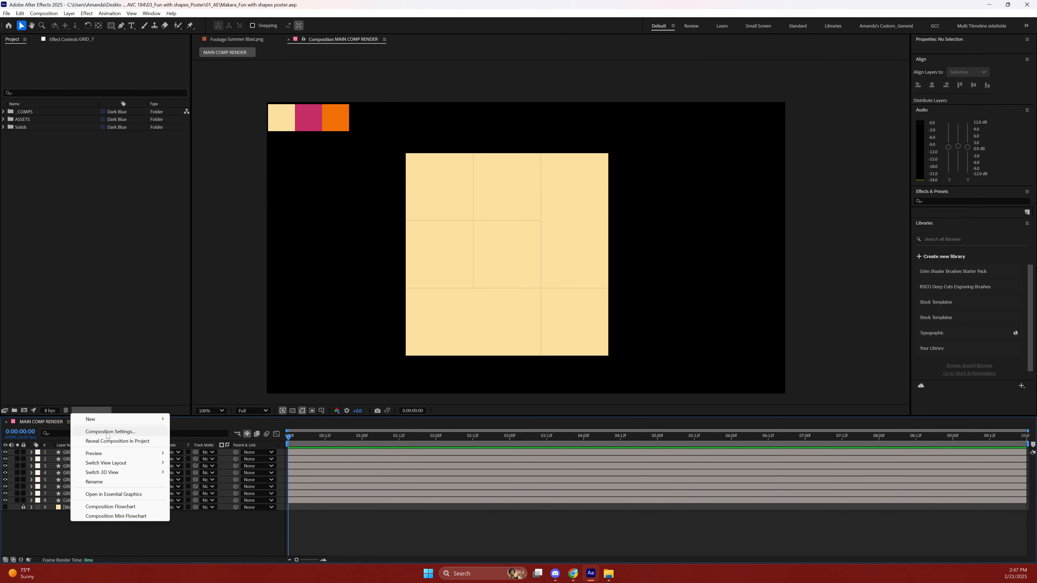
{"action": "mouse_move", "coordinate": [144, 419]}
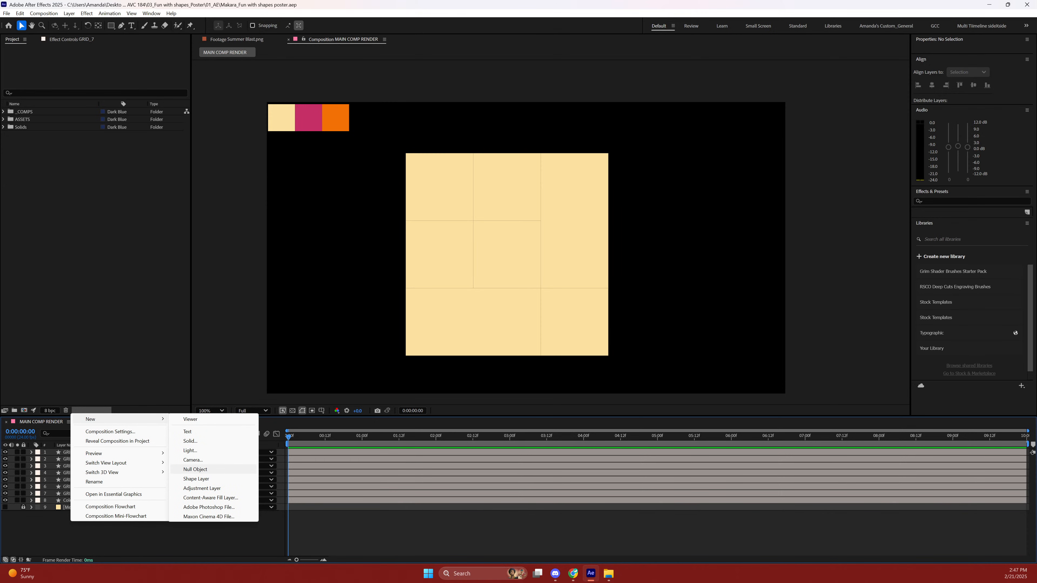
{"action": "left_click", "coordinate": [190, 470]}
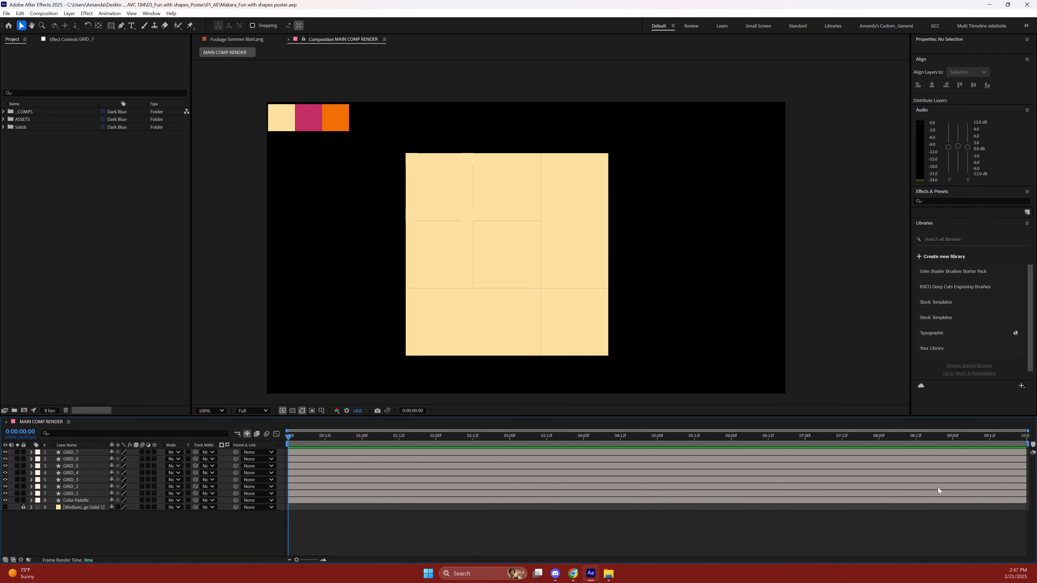
{"action": "right_click", "coordinate": [142, 542]}
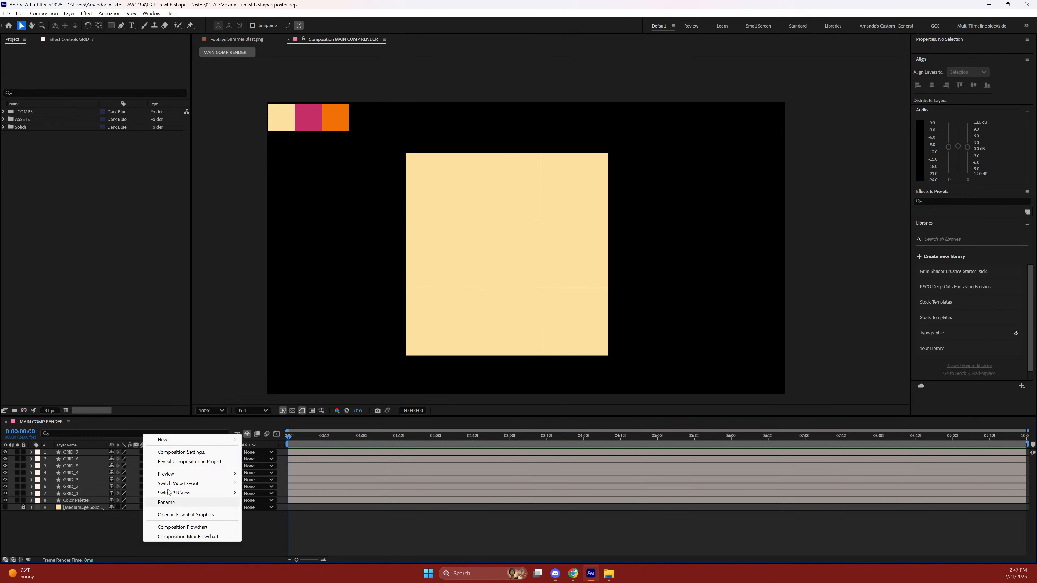
{"action": "mouse_move", "coordinate": [191, 443]}
{"action": "left_click", "coordinate": [267, 490]}
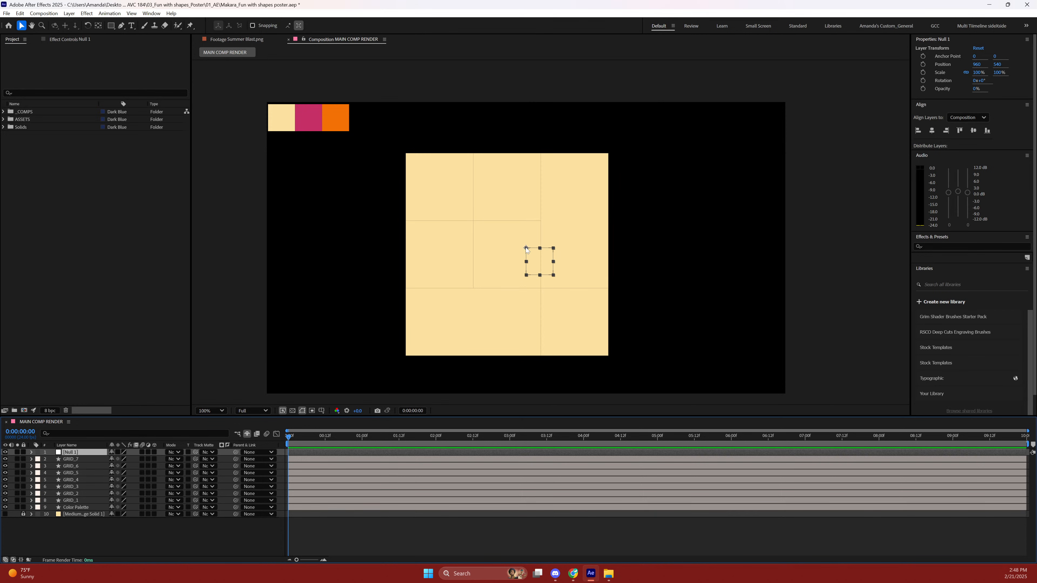
{"action": "left_click_drag", "start_coordinate": [527, 249], "coordinate": [507, 258]}
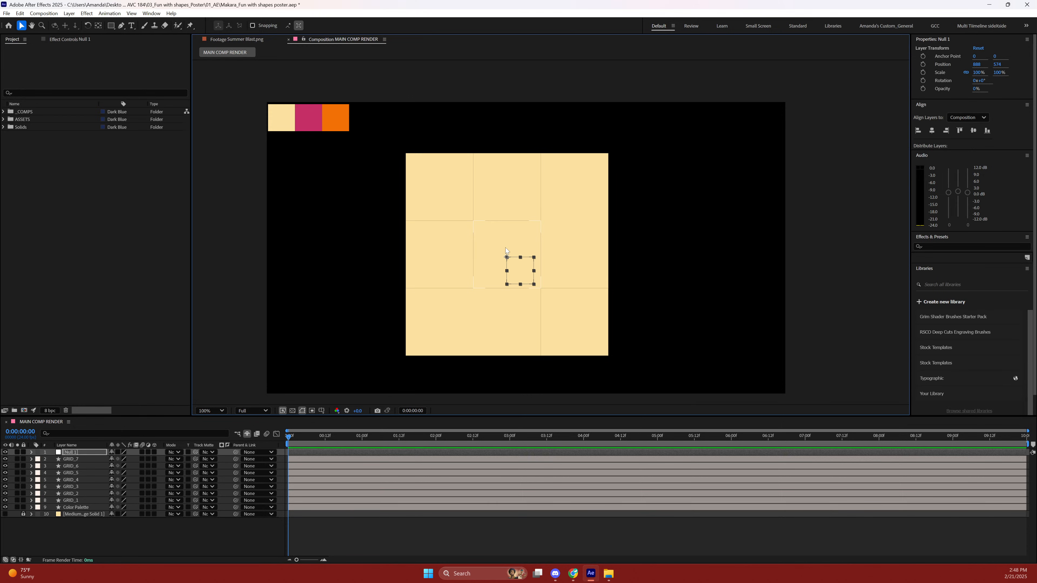
{"action": "key", "text": "ctrl+z"}
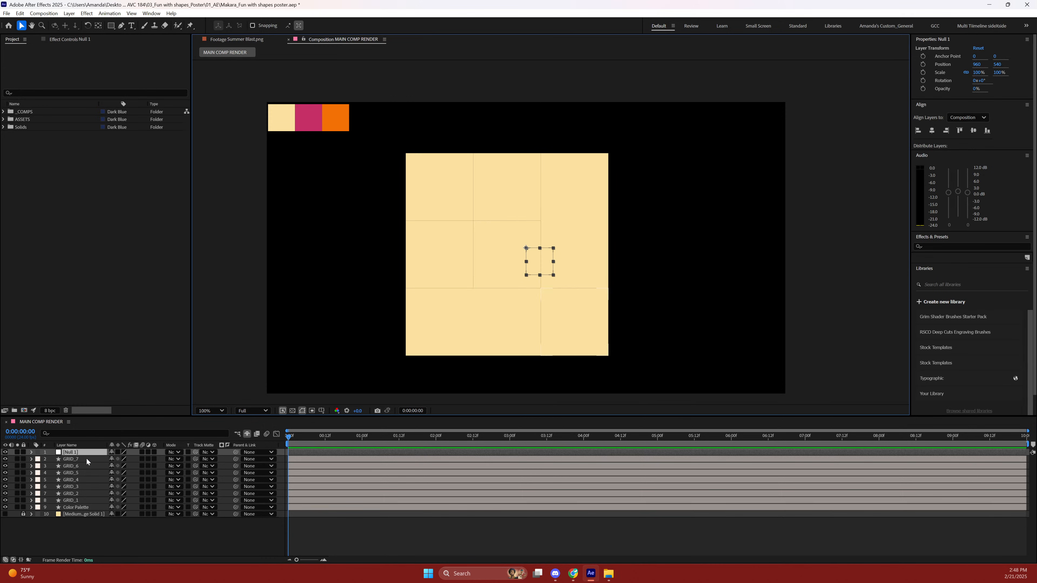
{"action": "left_click", "coordinate": [70, 459]}
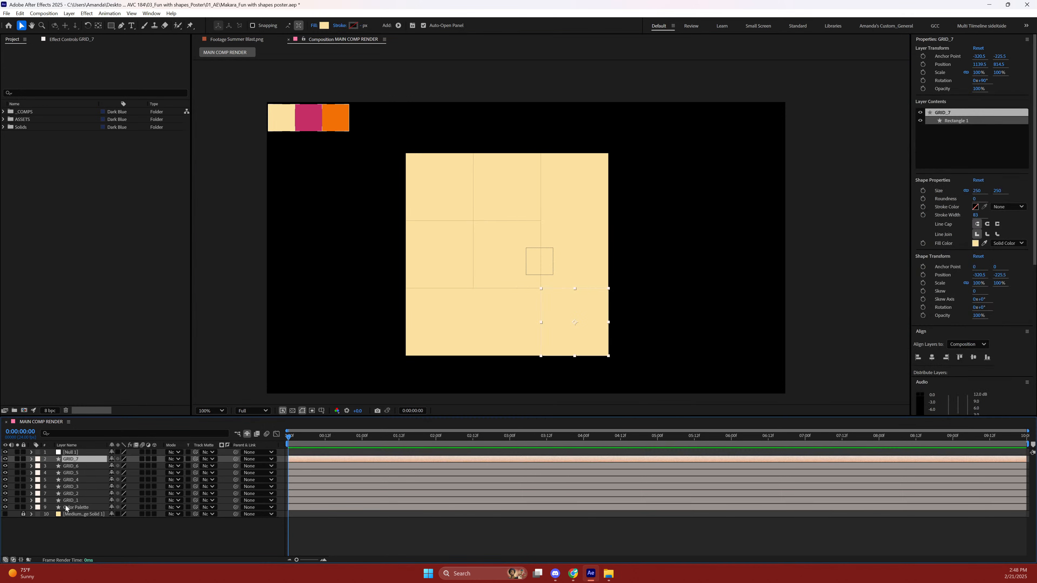
{"action": "left_click", "coordinate": [68, 501]}
{"action": "left_click", "coordinate": [73, 458]}
Move the null object so its anchor sits at the centre of the grid's middle square, at about 887, 561.
{"action": "left_click", "coordinate": [73, 454]}
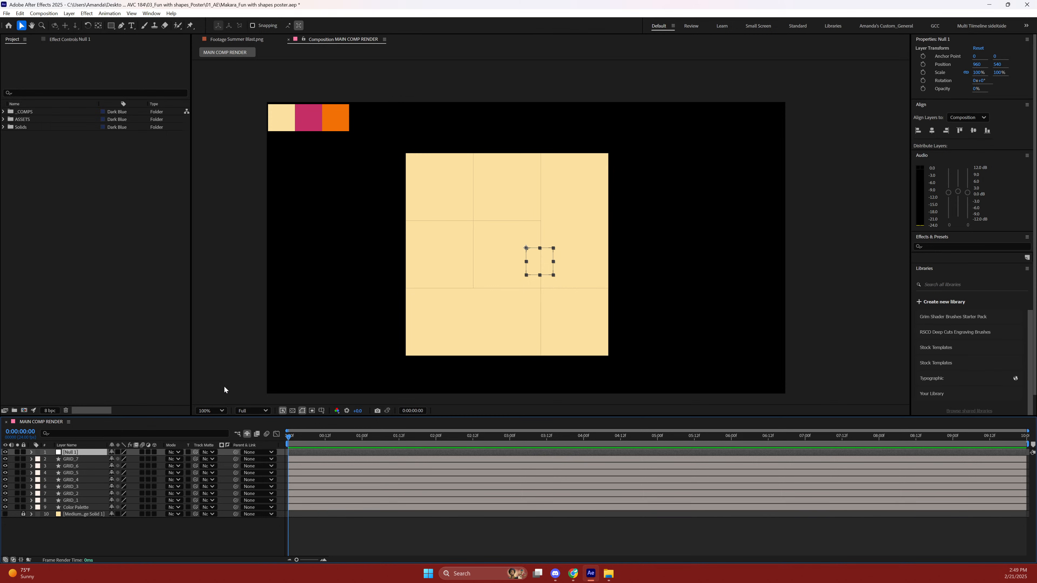
{"action": "left_click_drag", "start_coordinate": [531, 250], "coordinate": [509, 245]}
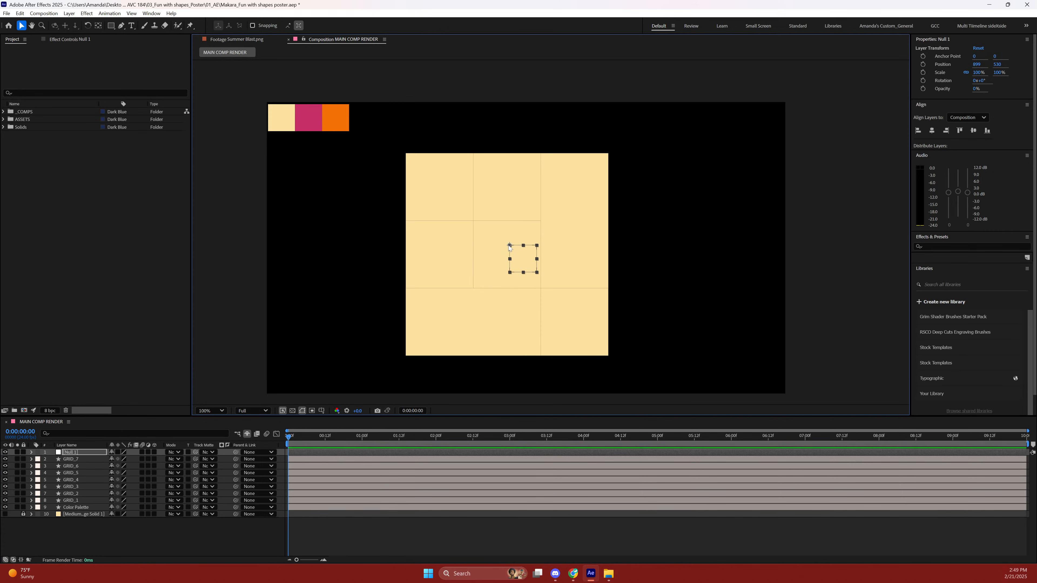
{"action": "key", "text": "ctrl+z"}
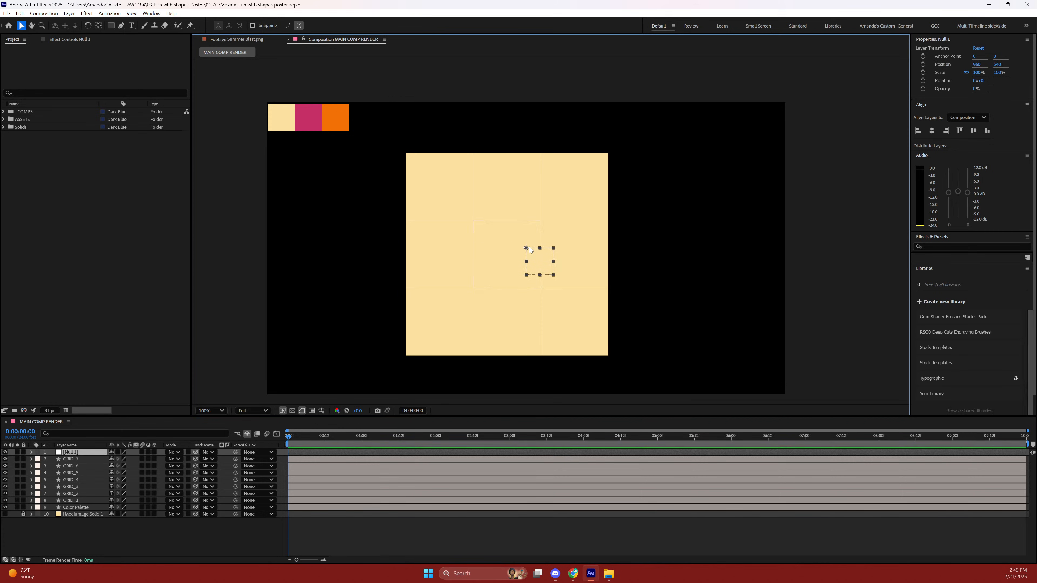
{"action": "mouse_move", "coordinate": [526, 250]}
{"action": "left_mouse_down"}
{"action": "mouse_move", "coordinate": [497, 256]}
{"action": "mouse_move", "coordinate": [506, 254]}
{"action": "left_mouse_up"}
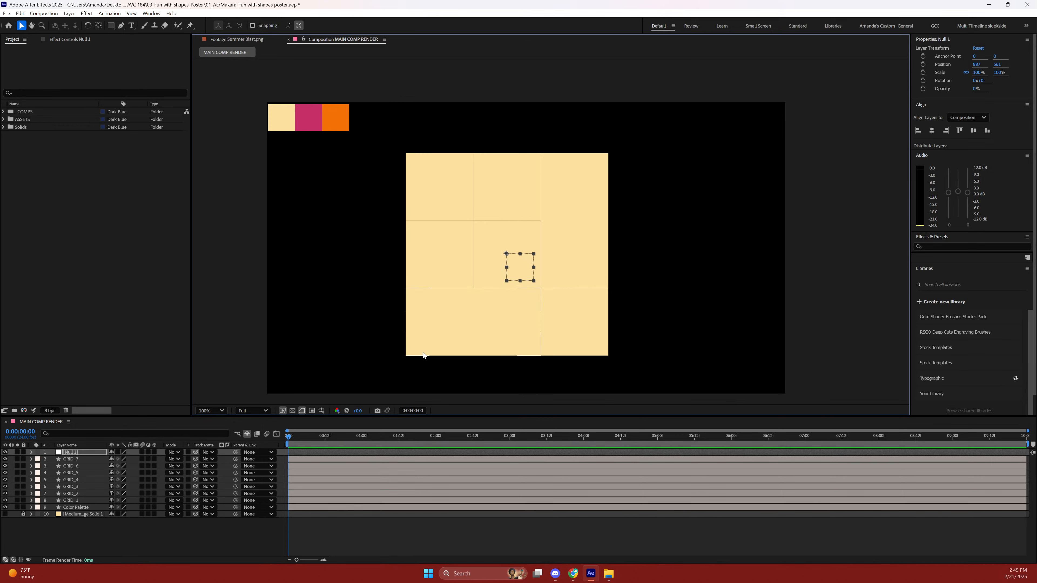
Select the layers GRID_7 through GRID_1 and parent them all to the Null 1 layer.
{"action": "left_click", "coordinate": [82, 454]}
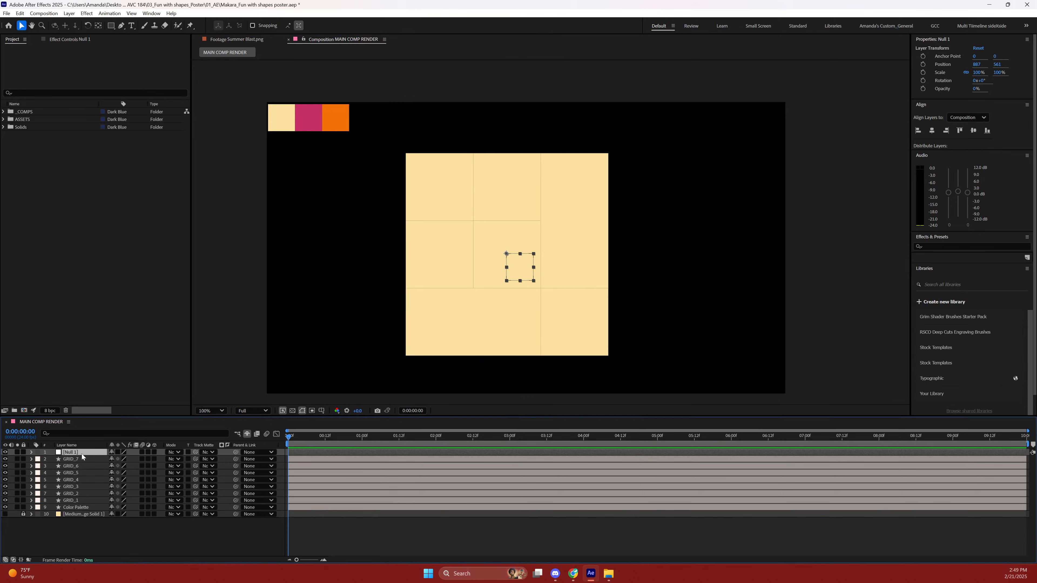
{"action": "left_click", "coordinate": [75, 460]}
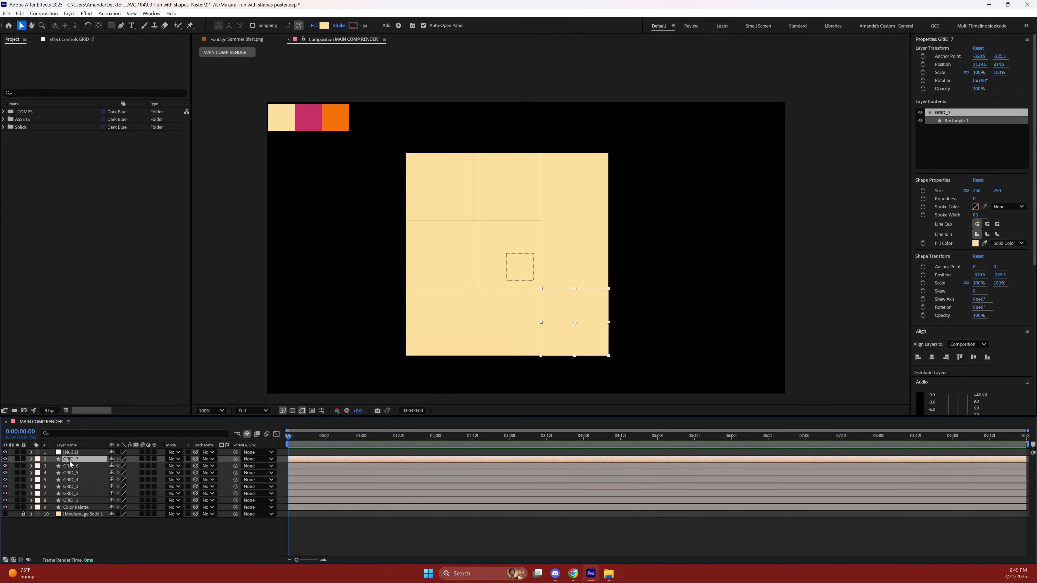
{"action": "left_click", "coordinate": [70, 502], "text": "shift"}
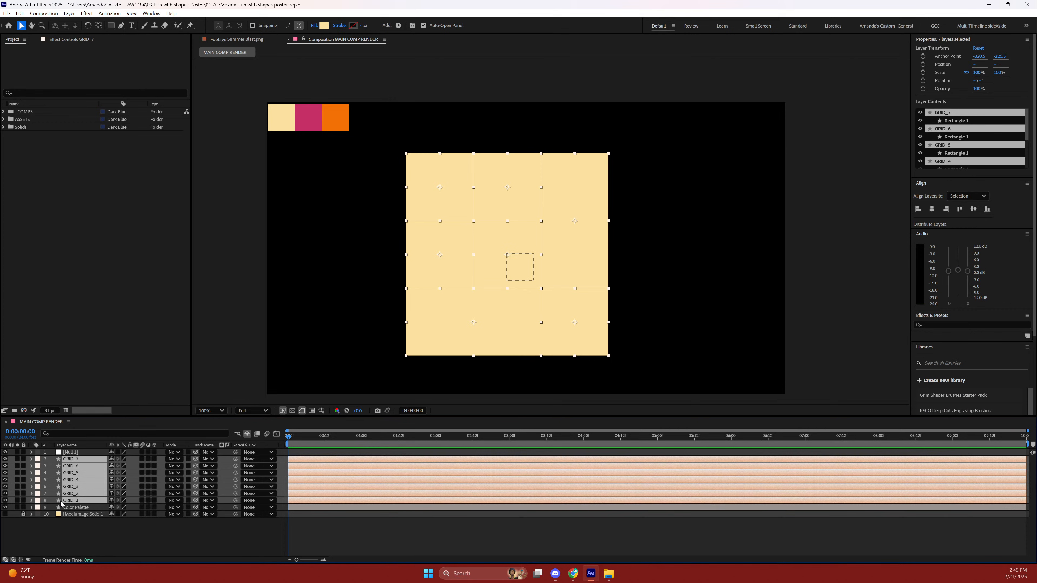
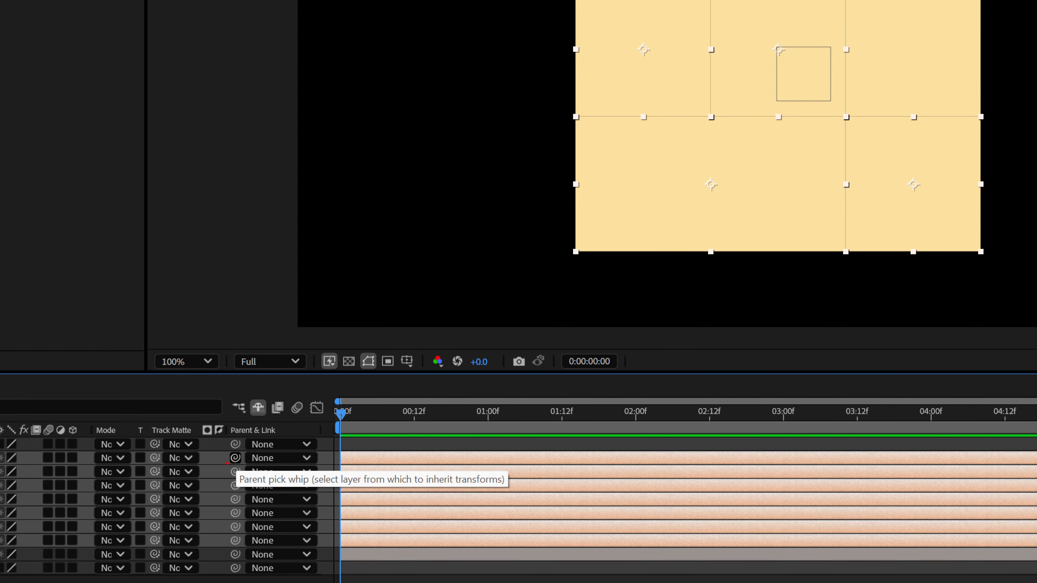
{"action": "left_click_drag", "start_coordinate": [234, 459], "coordinate": [24, 445]}
{"action": "left_click_drag", "start_coordinate": [278, 445], "coordinate": [321, 440]}
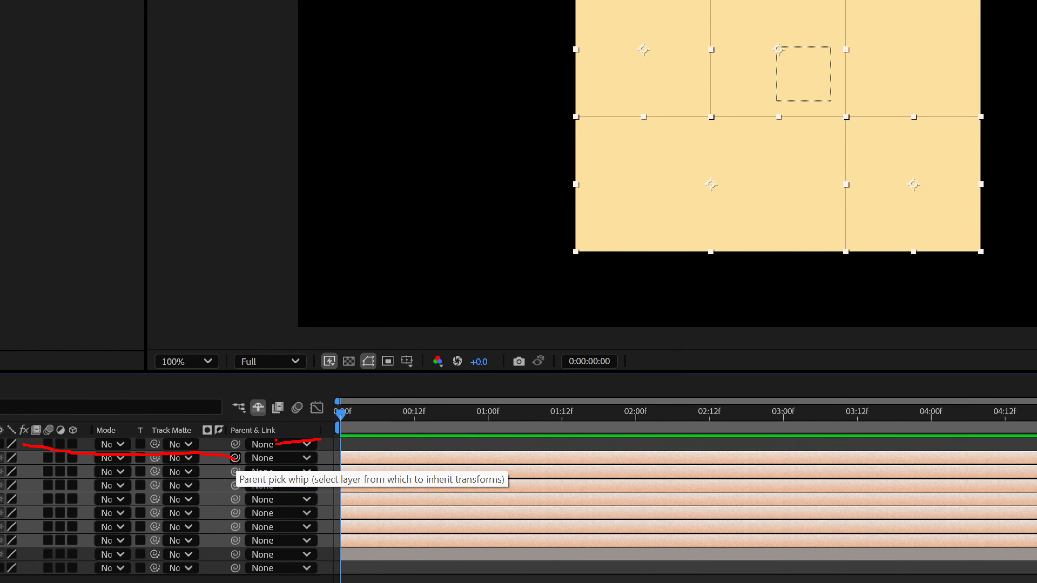
{"action": "key", "text": "ctrl+z"}
{"action": "left_click_drag", "start_coordinate": [281, 464], "coordinate": [339, 463]}
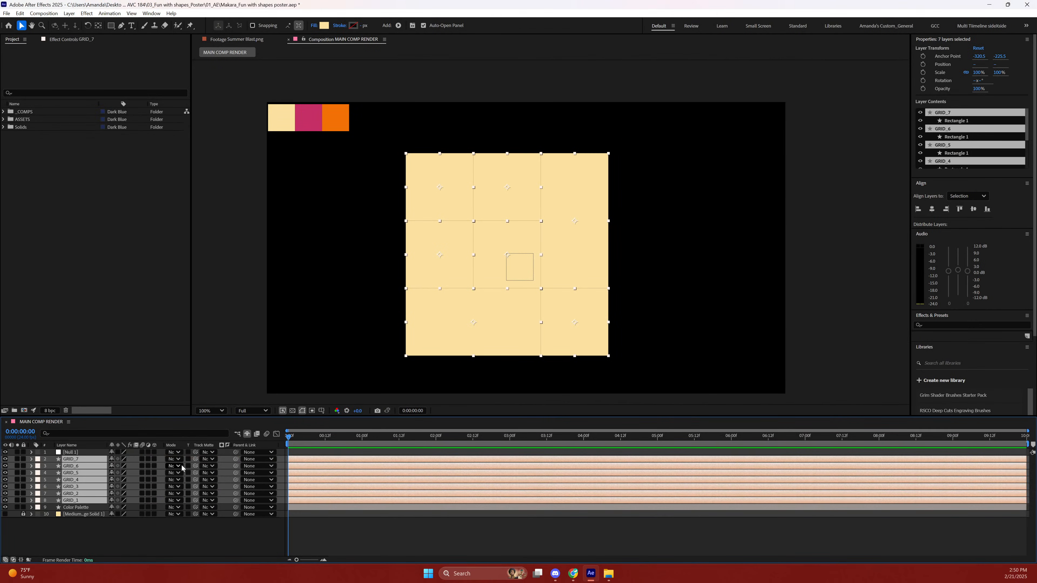
{"action": "left_click_drag", "start_coordinate": [236, 459], "coordinate": [75, 453]}
Move the Null 1 layer around the composition to test that the whole grid follows, leaving it at about 811, 550.
{"action": "left_click", "coordinate": [75, 453]}
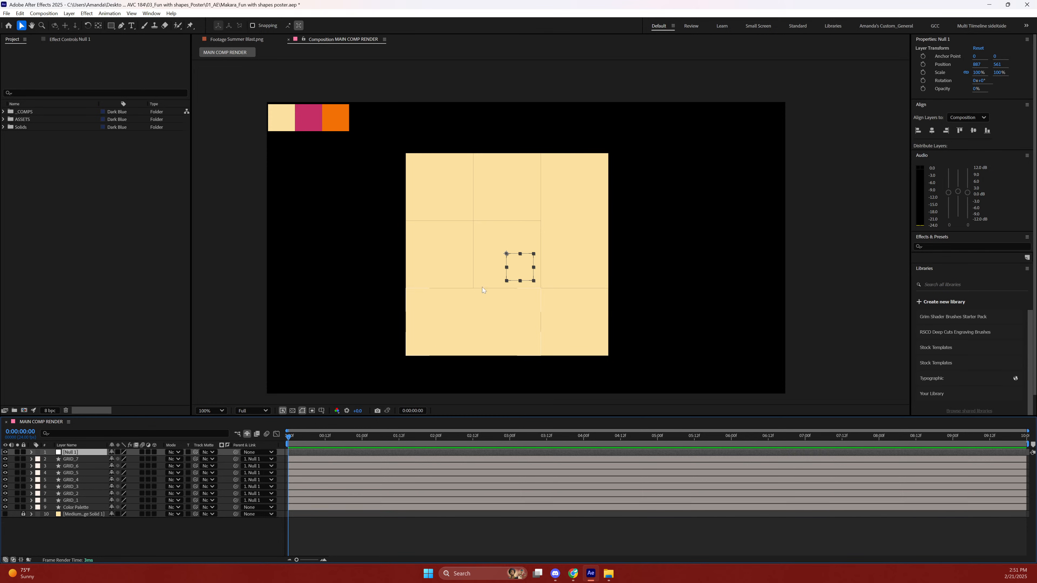
{"action": "mouse_move", "coordinate": [506, 254]}
{"action": "left_mouse_down"}
{"action": "mouse_move", "coordinate": [571, 245]}
{"action": "mouse_move", "coordinate": [498, 241]}
{"action": "mouse_move", "coordinate": [539, 230]}
{"action": "mouse_move", "coordinate": [499, 232]}
{"action": "mouse_move", "coordinate": [551, 257]}
{"action": "mouse_move", "coordinate": [493, 270]}
{"action": "mouse_move", "coordinate": [473, 255]}
{"action": "mouse_move", "coordinate": [478, 240]}
{"action": "mouse_move", "coordinate": [507, 257]}
{"action": "mouse_move", "coordinate": [501, 243]}
{"action": "left_mouse_up"}
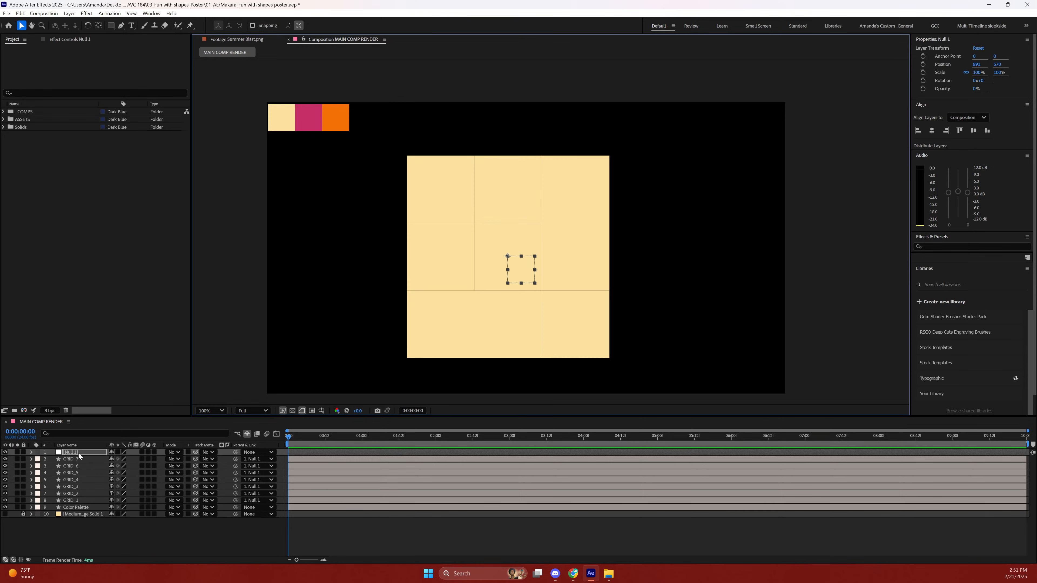
{"action": "mouse_move", "coordinate": [516, 258]}
{"action": "left_mouse_down"}
{"action": "mouse_move", "coordinate": [588, 276]}
{"action": "mouse_move", "coordinate": [668, 251]}
{"action": "mouse_move", "coordinate": [525, 230]}
{"action": "mouse_move", "coordinate": [540, 251]}
{"action": "mouse_move", "coordinate": [528, 248]}
{"action": "left_mouse_up"}
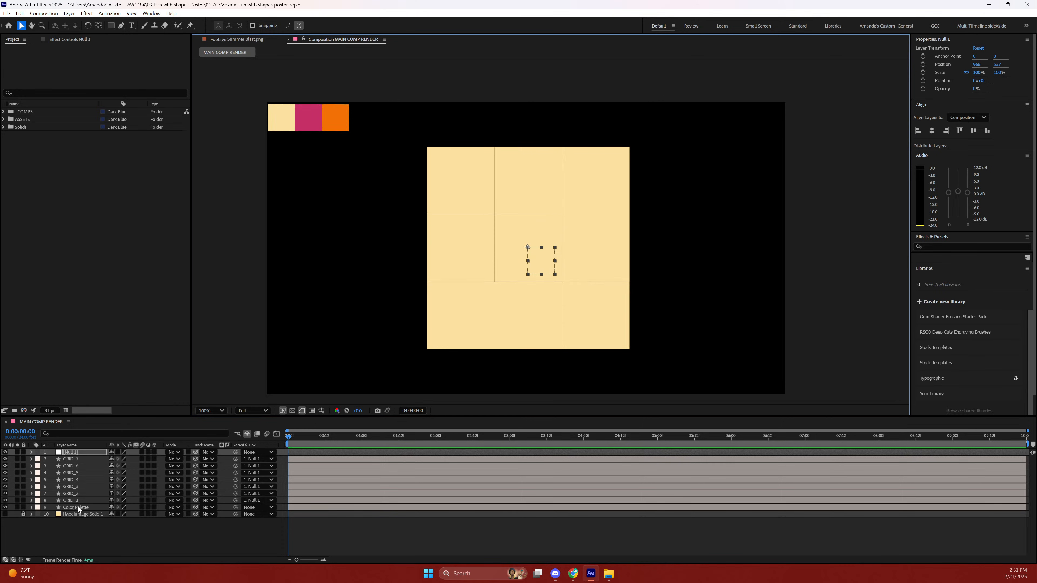
{"action": "left_click_drag", "start_coordinate": [531, 250], "coordinate": [492, 252]}
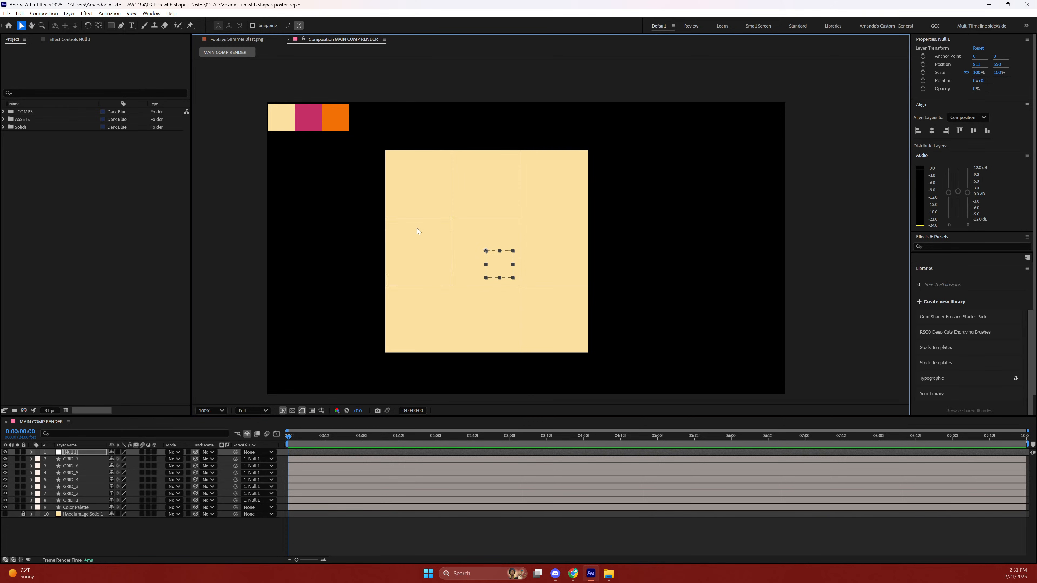
Try moving the grid's middle square, GRID_5, independently of the null and undo the move.
{"action": "left_click", "coordinate": [467, 247]}
{"action": "left_click_drag", "start_coordinate": [467, 245], "coordinate": [490, 243]}
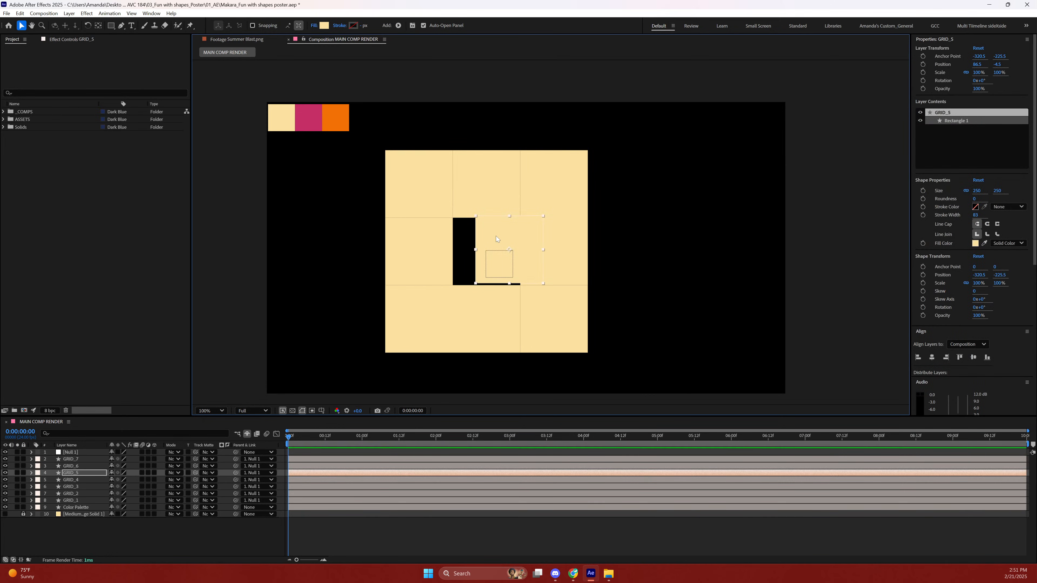
{"action": "key", "text": "ctrl+z"}
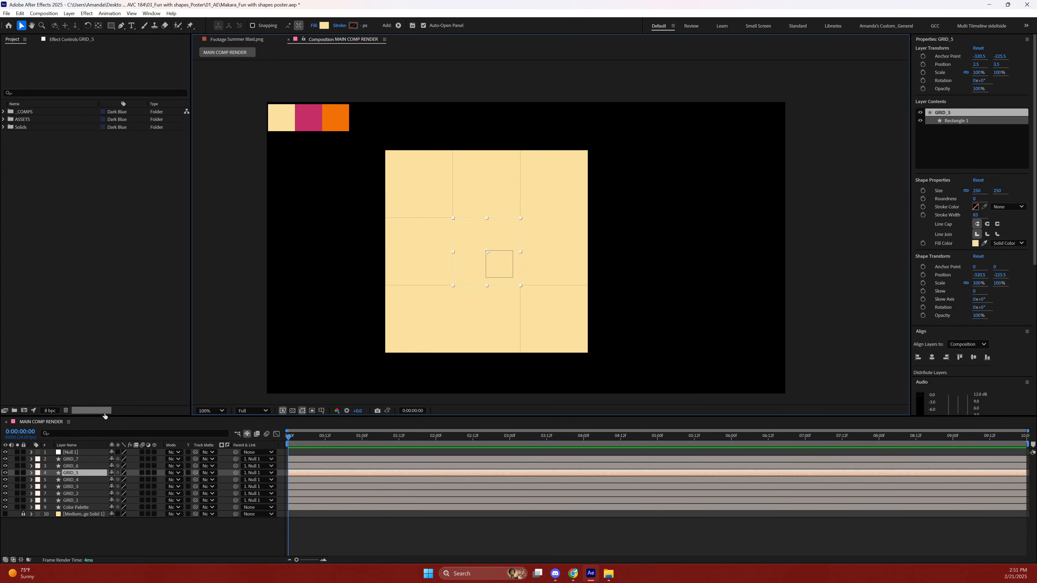
{"action": "left_click", "coordinate": [70, 493]}
{"action": "left_click", "coordinate": [68, 474]}
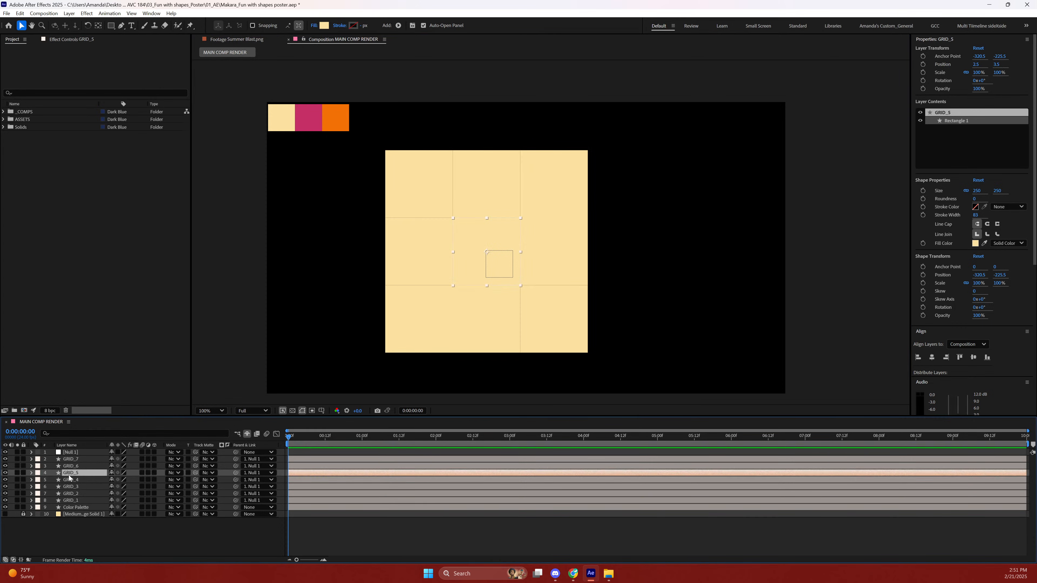
{"action": "left_click", "coordinate": [69, 460]}
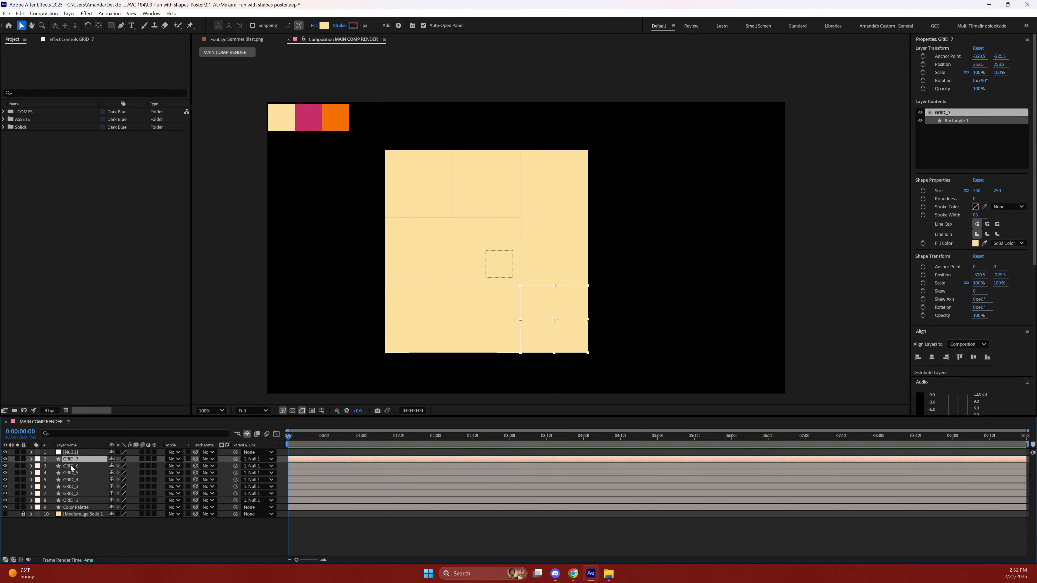
Rename the Null 1 layer as Grid Controller.
{"action": "left_click", "coordinate": [72, 452]}
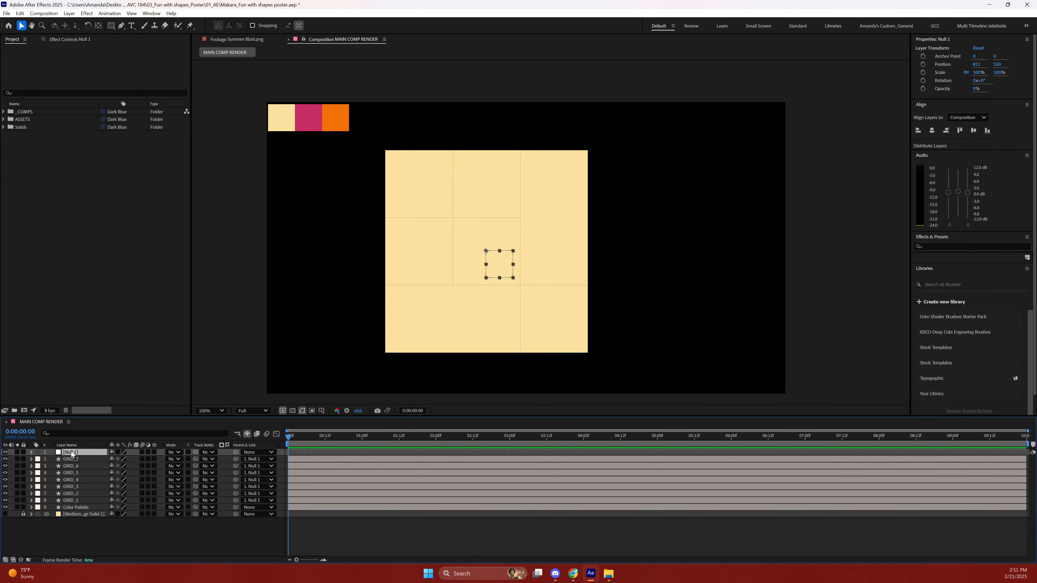
{"action": "key", "text": "Return"}
{"action": "type", "text": "Grid Controller"}
{"action": "left_click", "coordinate": [66, 471]}
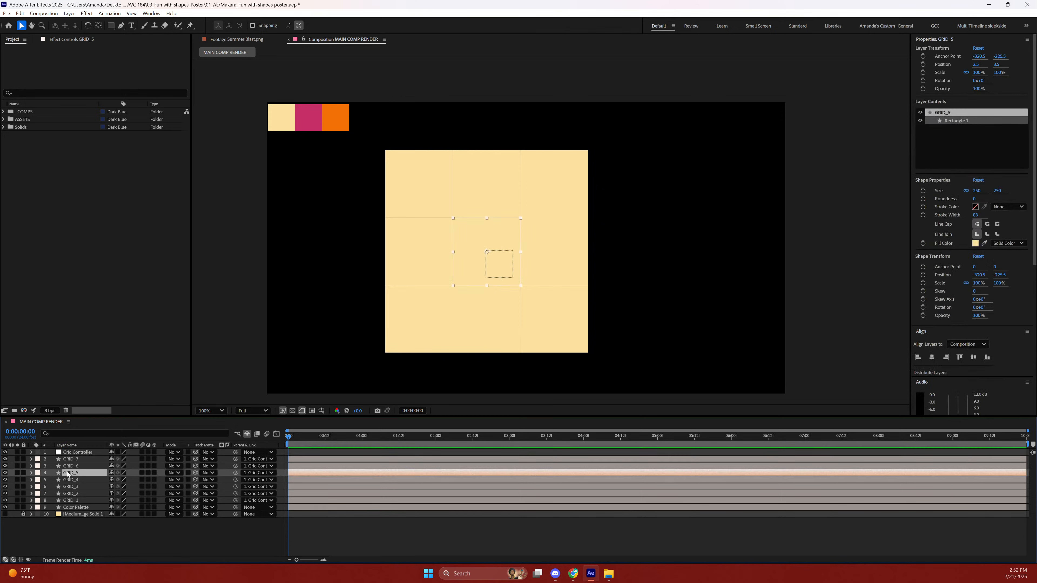
Reveal the Grid Controller's scale property and scale it up to 135% so the whole grid enlarges.
{"action": "left_click", "coordinate": [81, 453]}
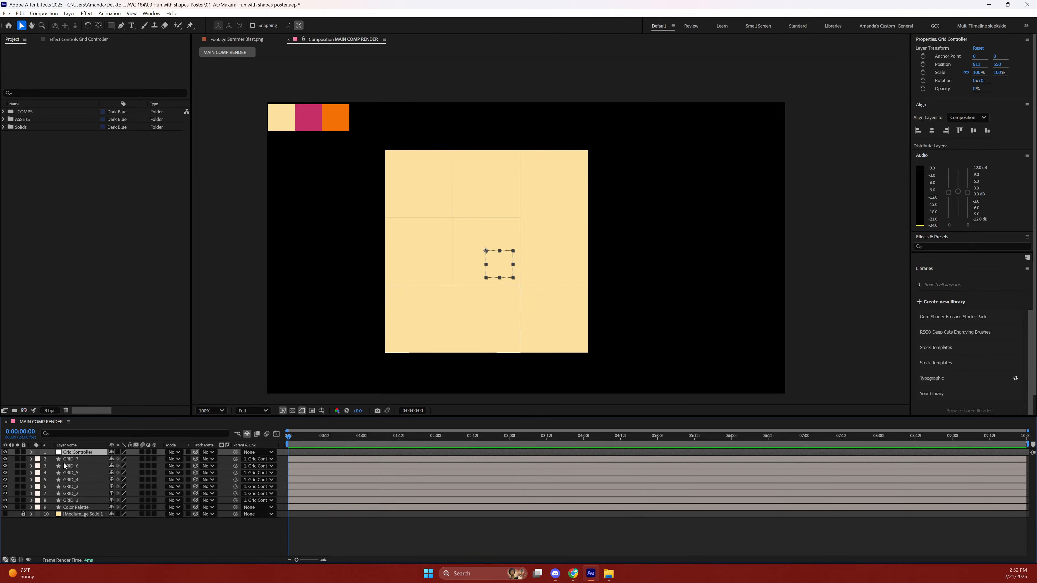
{"action": "left_click", "coordinate": [74, 465]}
{"action": "left_click", "coordinate": [79, 453]}
{"action": "key", "text": "s"}
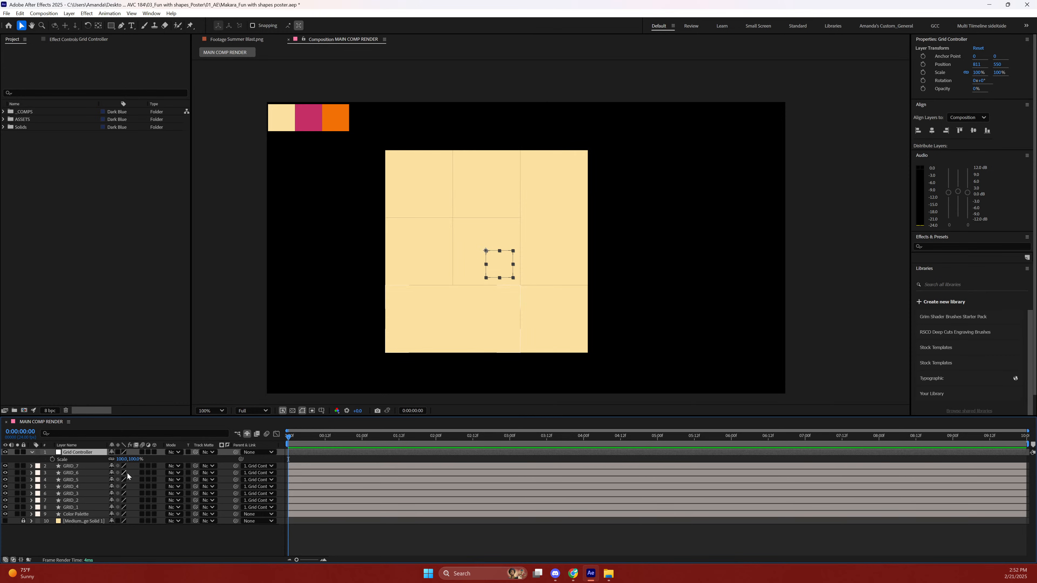
{"action": "left_click_drag", "start_coordinate": [122, 459], "coordinate": [133, 459]}
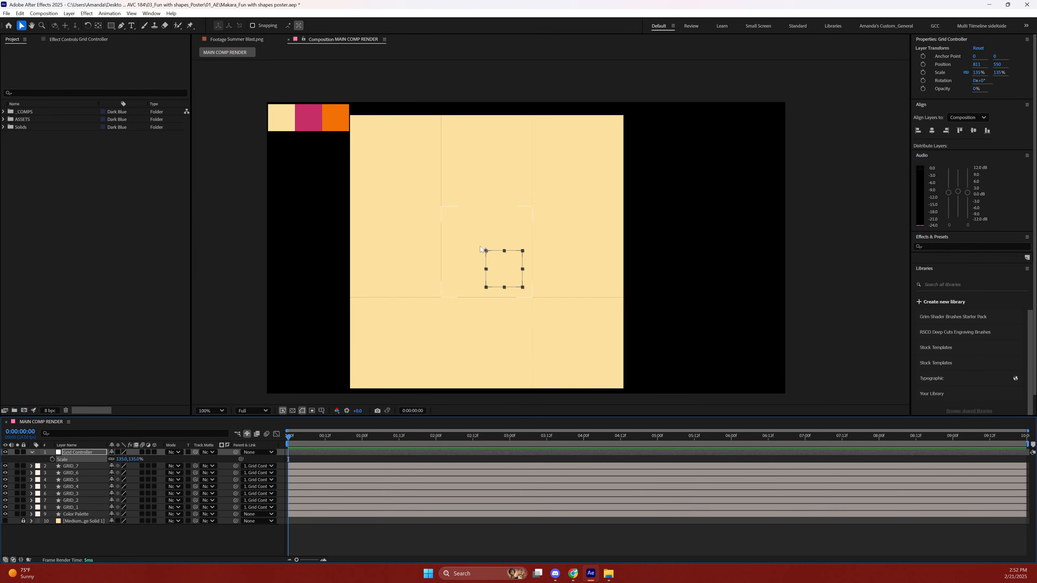
Move the Grid Controller so the grid fills the composition's right half, at about 1368, 534, and clear the selection.
{"action": "left_click_drag", "start_coordinate": [487, 252], "coordinate": [625, 250]}
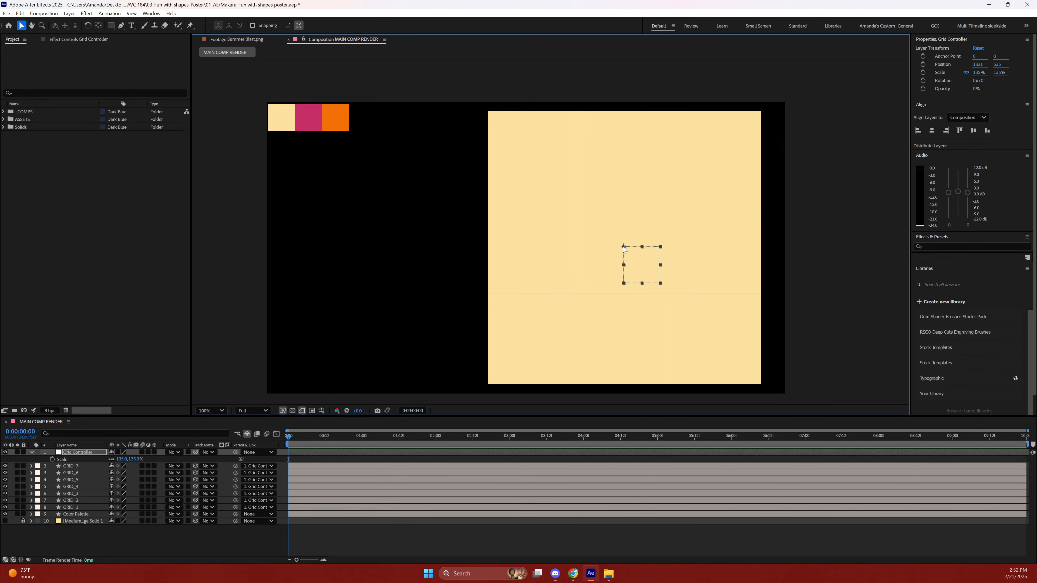
{"action": "left_click_drag", "start_coordinate": [624, 248], "coordinate": [636, 248]}
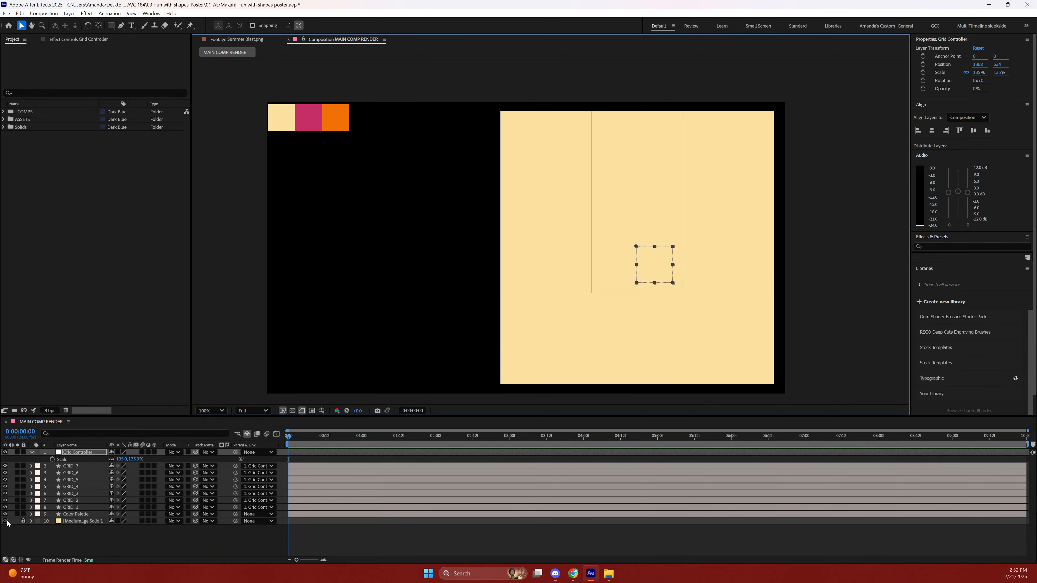
{"action": "left_click", "coordinate": [92, 451]}
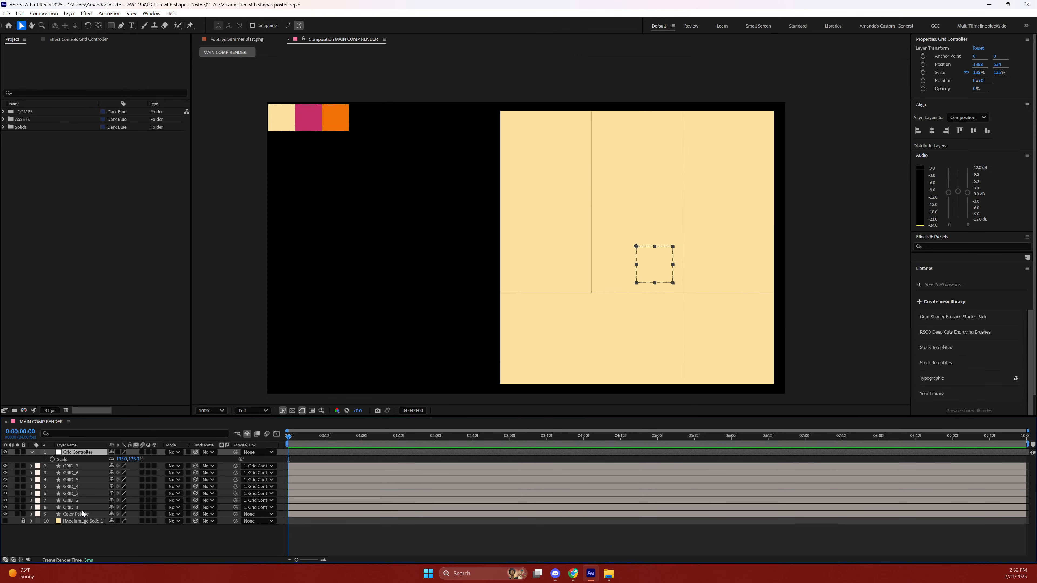
{"action": "left_click", "coordinate": [615, 243]}
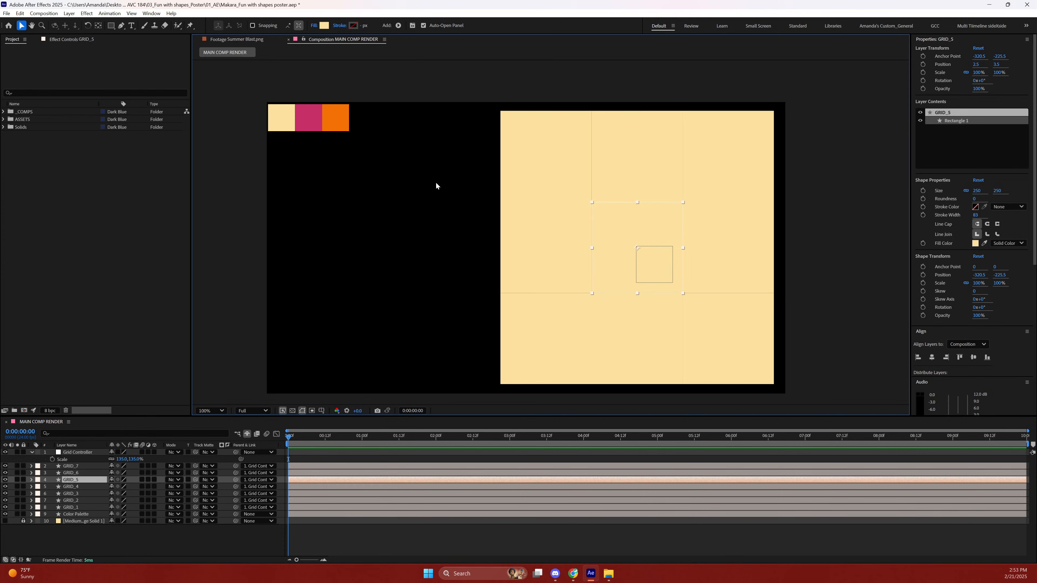
{"action": "left_click", "coordinate": [269, 299]}
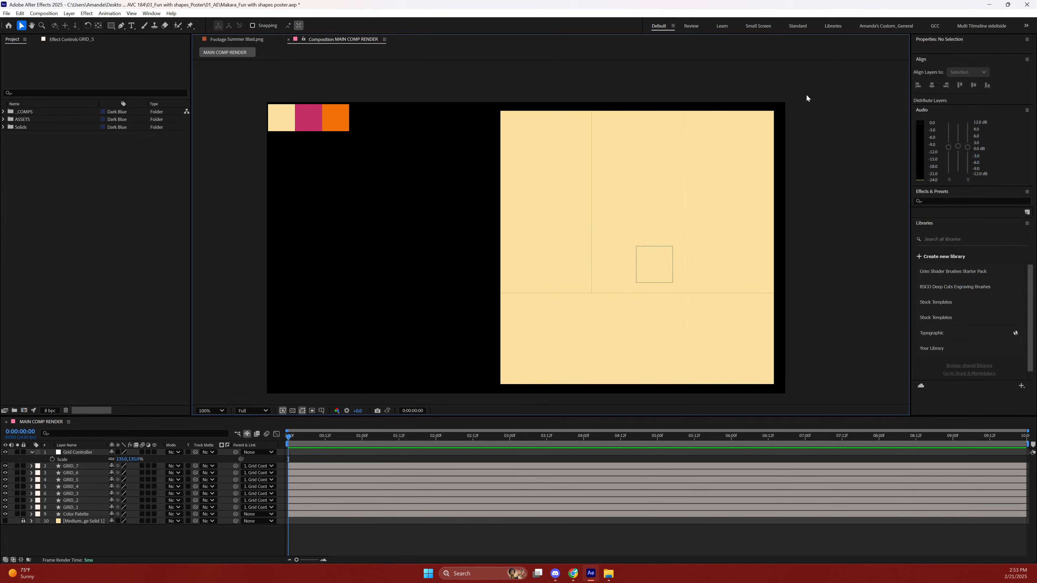
Briefly show the background solid behind the grid and hide it again.
{"action": "left_click", "coordinate": [6, 521]}
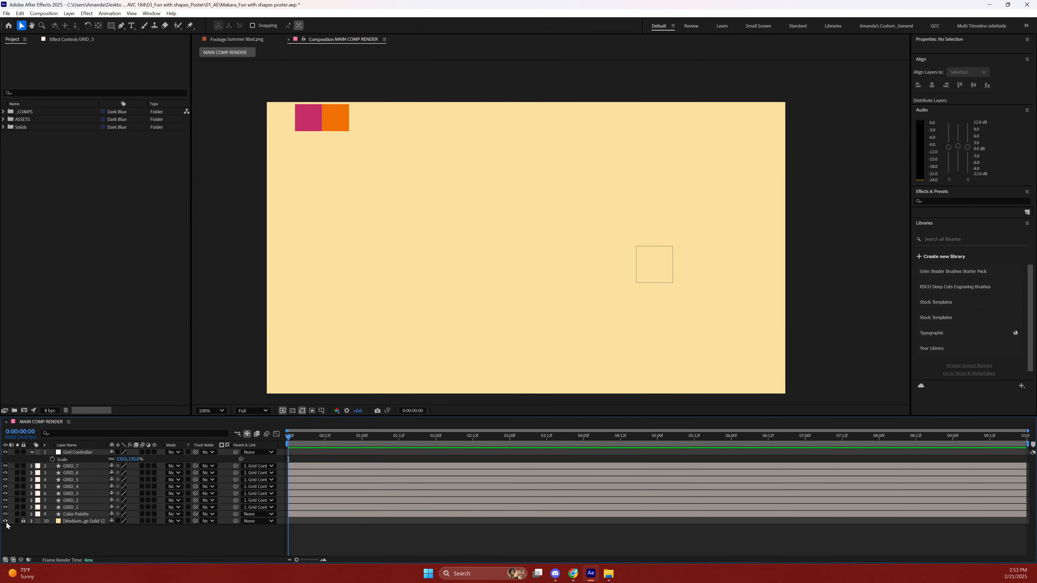
{"action": "left_click", "coordinate": [5, 522]}
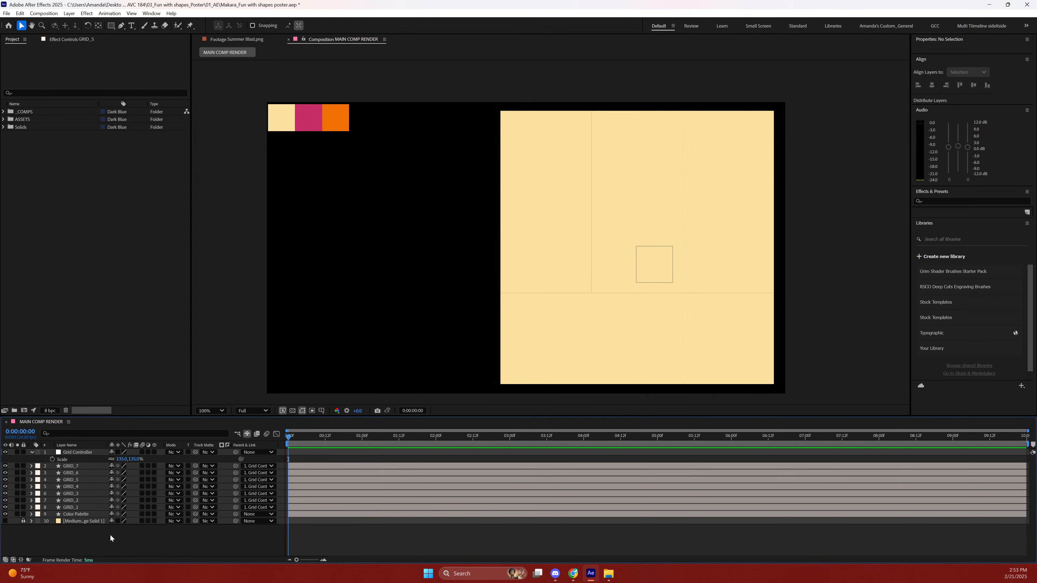
{"action": "left_click", "coordinate": [56, 500]}
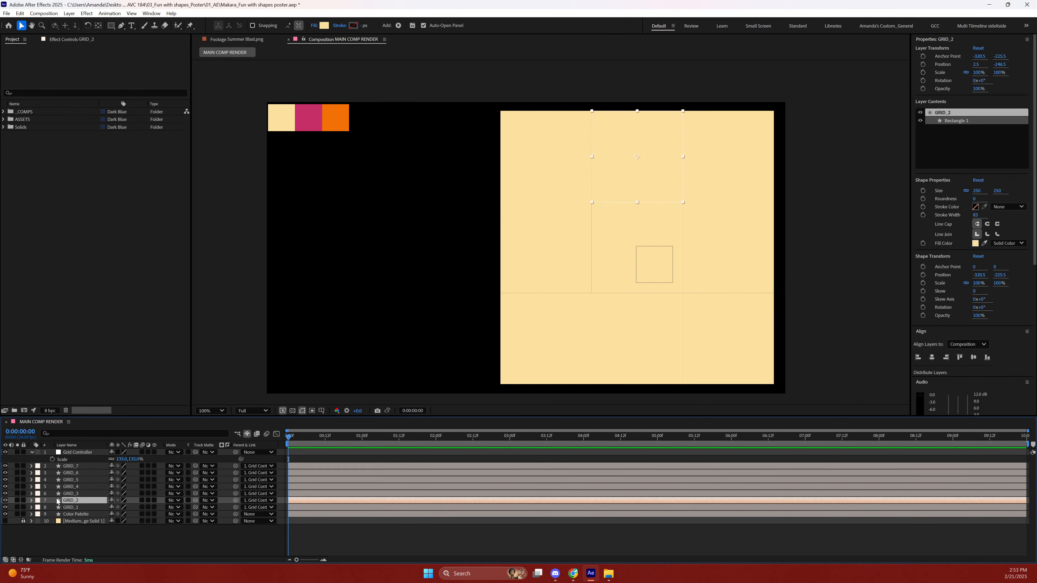
{"action": "left_click", "coordinate": [76, 467]}
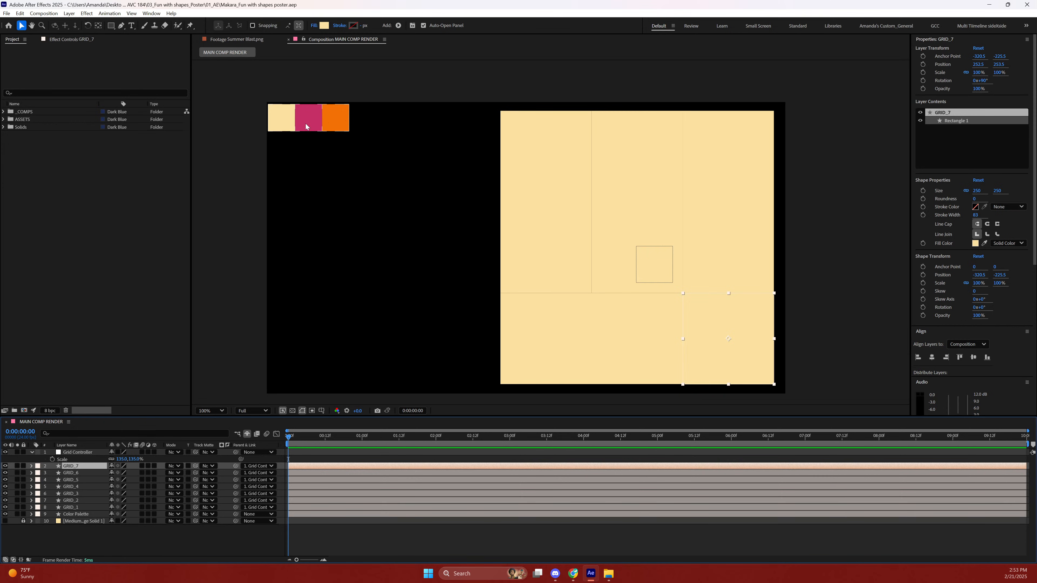
Fill GRID_1, the grid's upper-left square, with the magenta sampled from the colour palette (C62E65).
{"action": "left_click", "coordinate": [529, 158]}
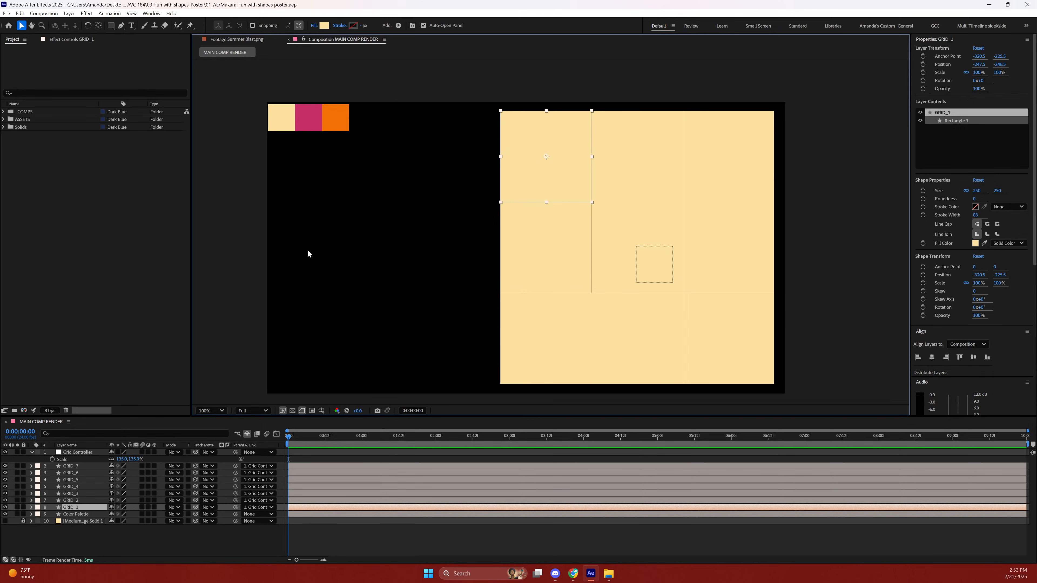
{"action": "left_click", "coordinate": [325, 26]}
{"action": "left_click", "coordinate": [590, 279]}
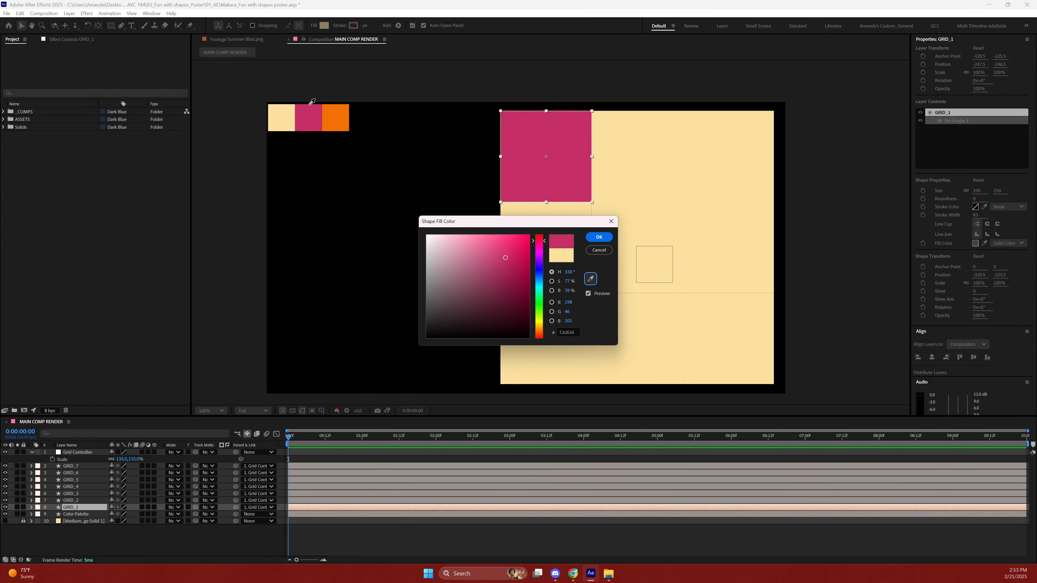
{"action": "left_click", "coordinate": [322, 120]}
{"action": "left_click", "coordinate": [600, 237]}
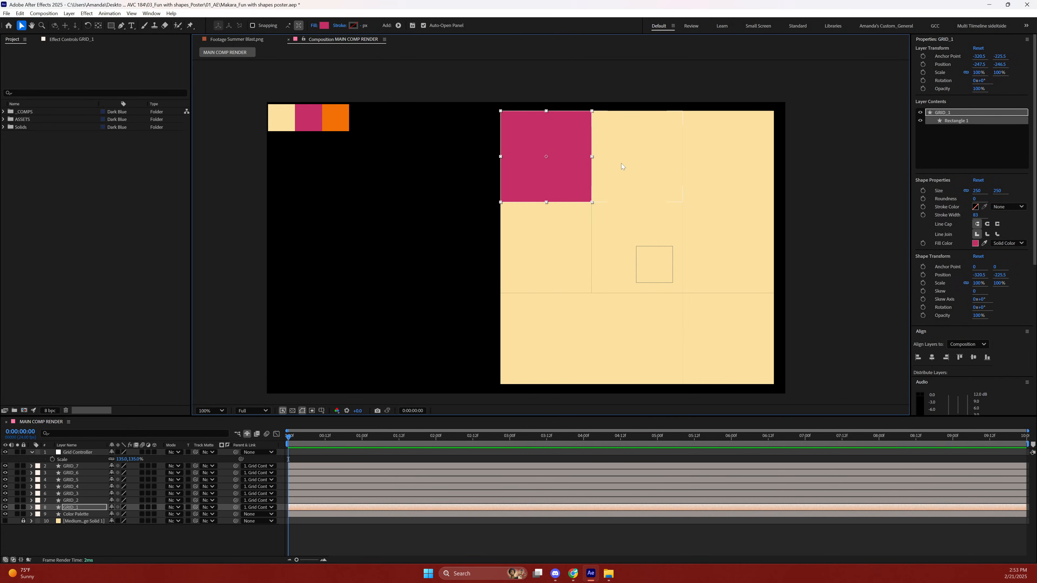
Fill GRID_2, the grid's upper-middle square, with the orange sampled from the colour palette (F17105).
{"action": "left_click", "coordinate": [628, 187]}
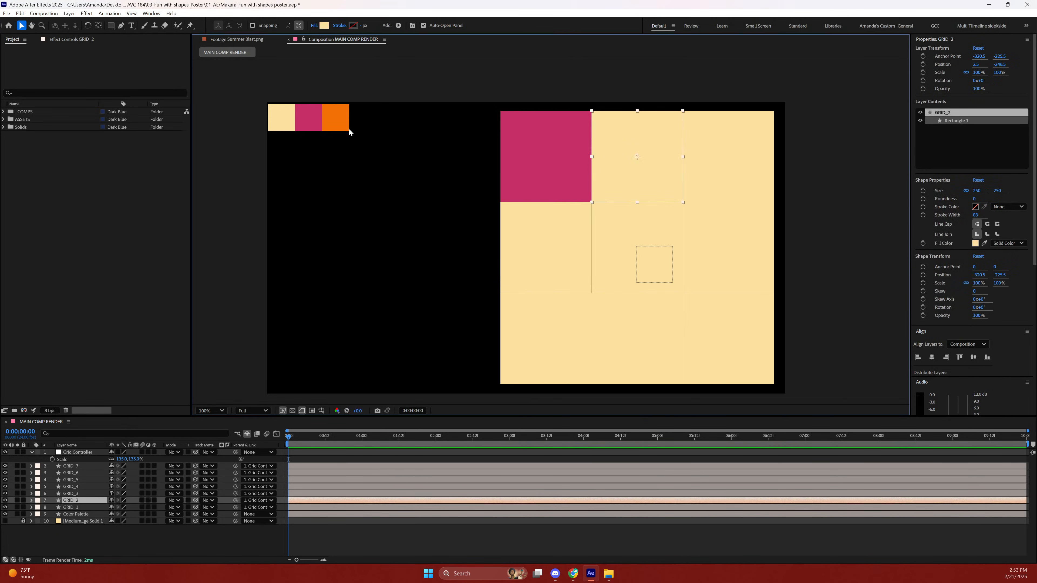
{"action": "left_click", "coordinate": [324, 25]}
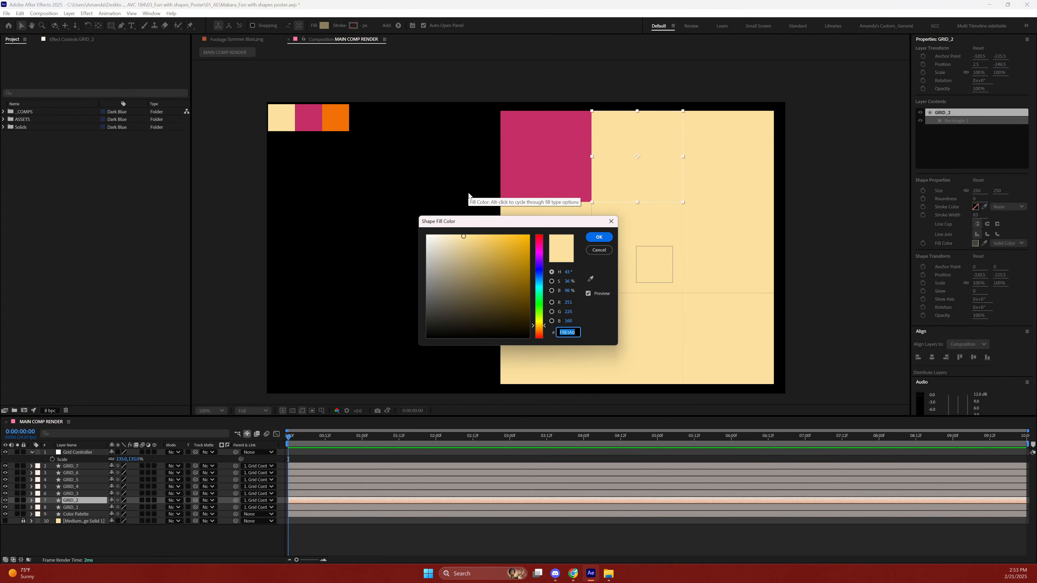
{"action": "left_click", "coordinate": [591, 279]}
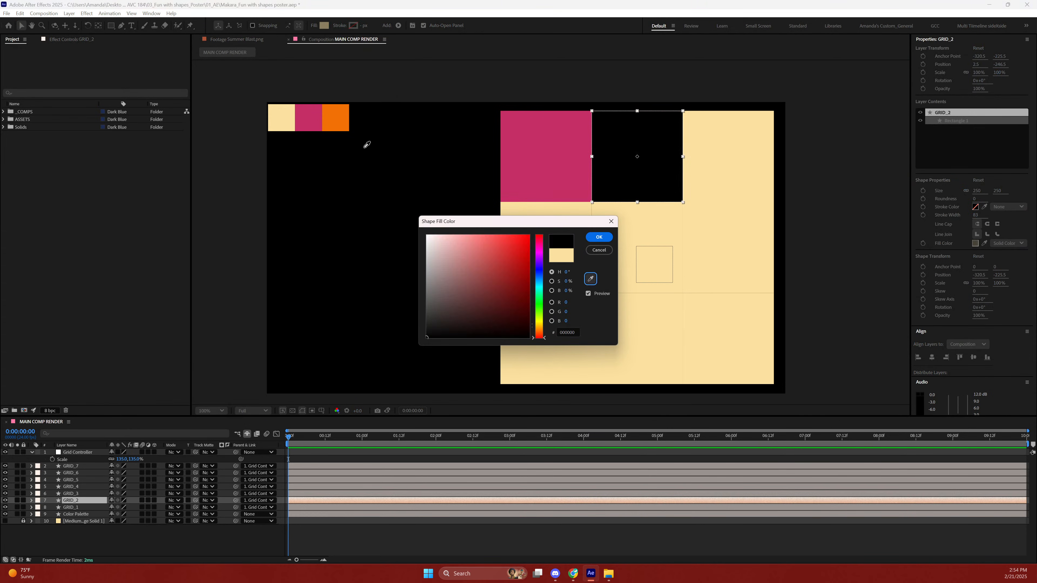
{"action": "left_click", "coordinate": [336, 111]}
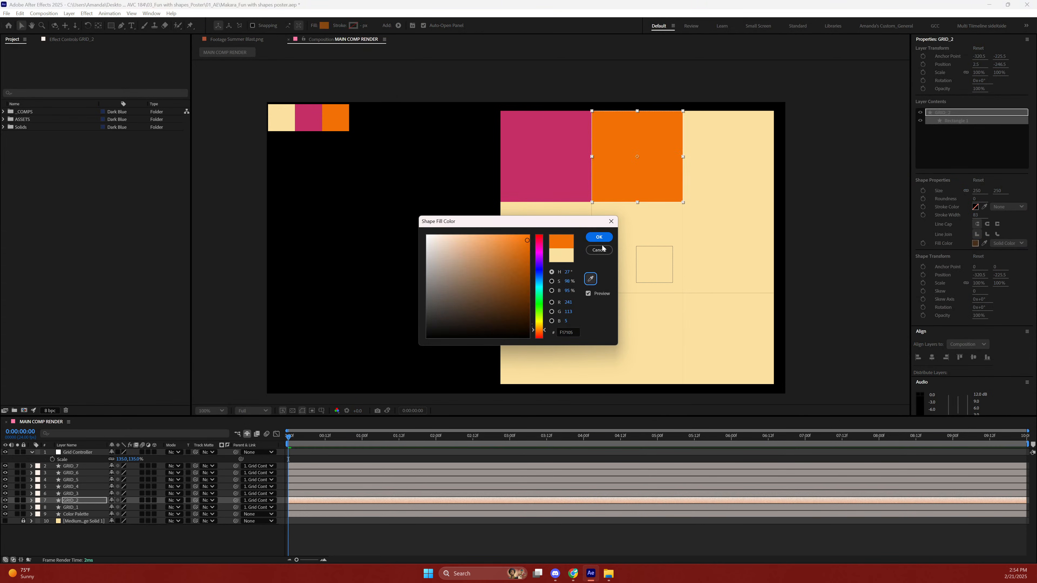
{"action": "left_click", "coordinate": [599, 237]}
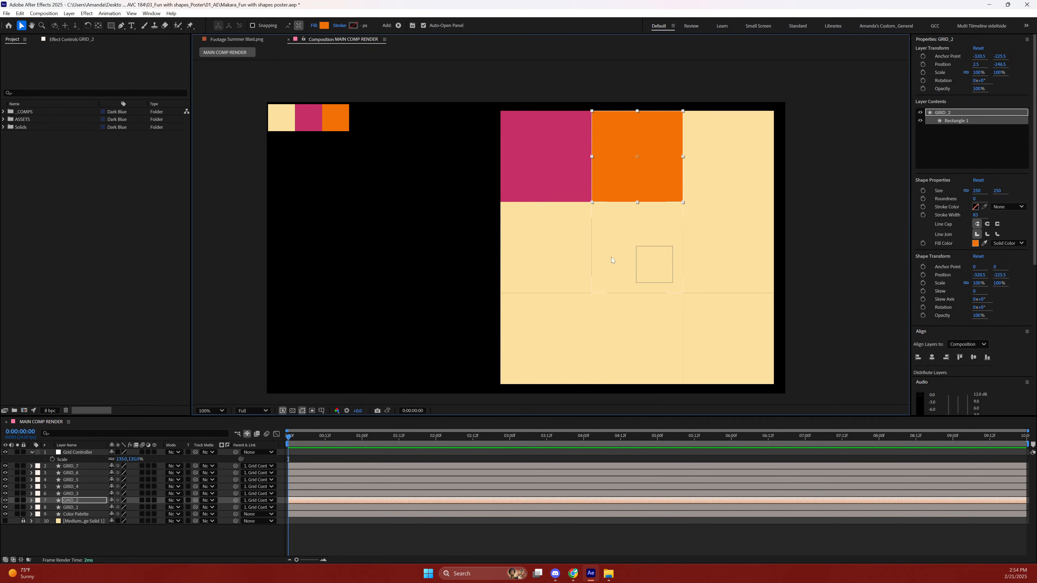
Fill GRID_4, the square below the magenta one, with a dark charcoal grey of about 2C2A27 and clear the selection.
{"action": "left_click", "coordinate": [544, 258]}
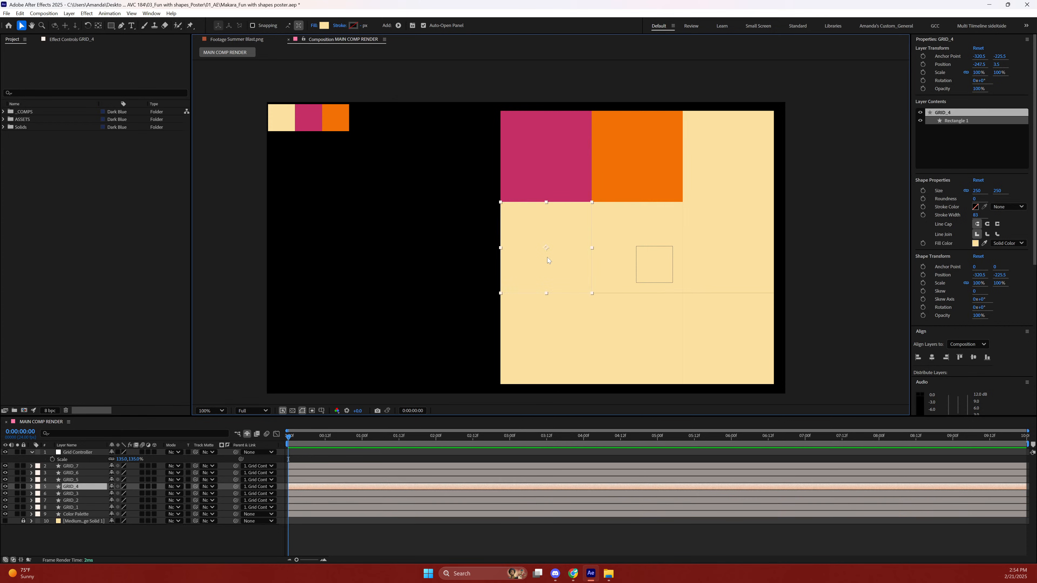
{"action": "left_click", "coordinate": [324, 26]}
{"action": "left_click_drag", "start_coordinate": [459, 241], "coordinate": [436, 318]}
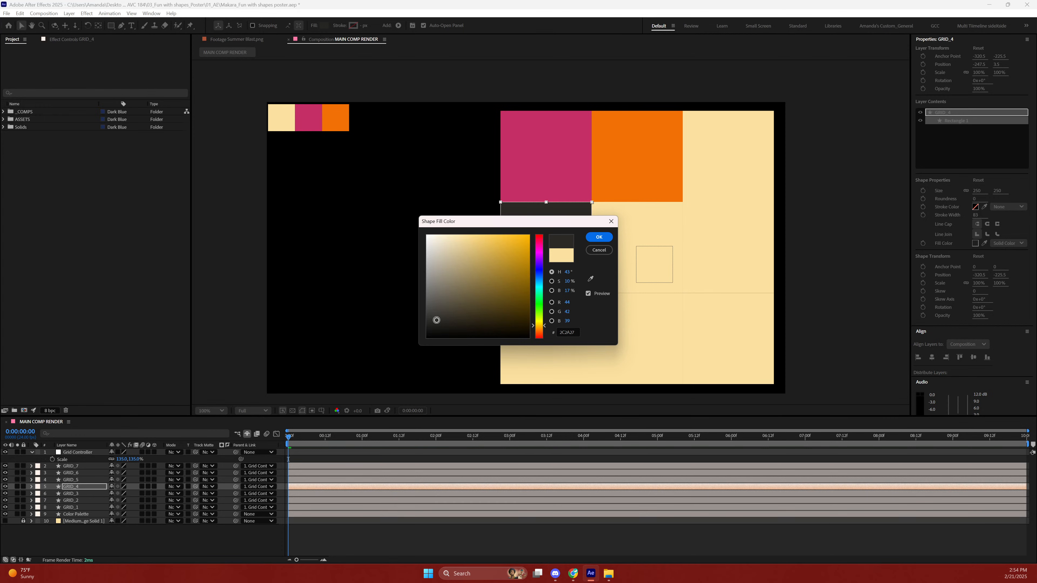
{"action": "left_click", "coordinate": [599, 238]}
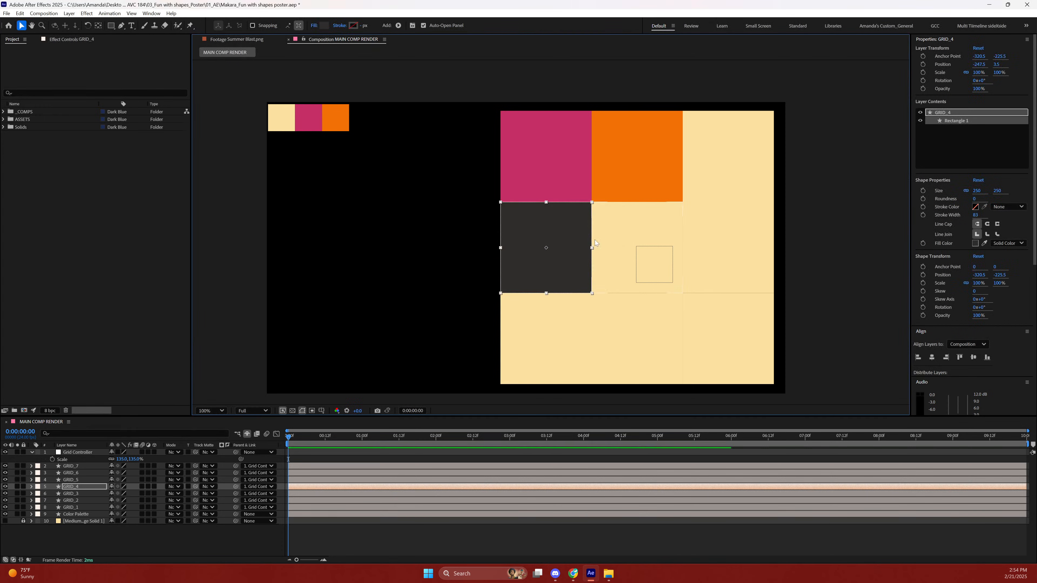
{"action": "left_click", "coordinate": [433, 275]}
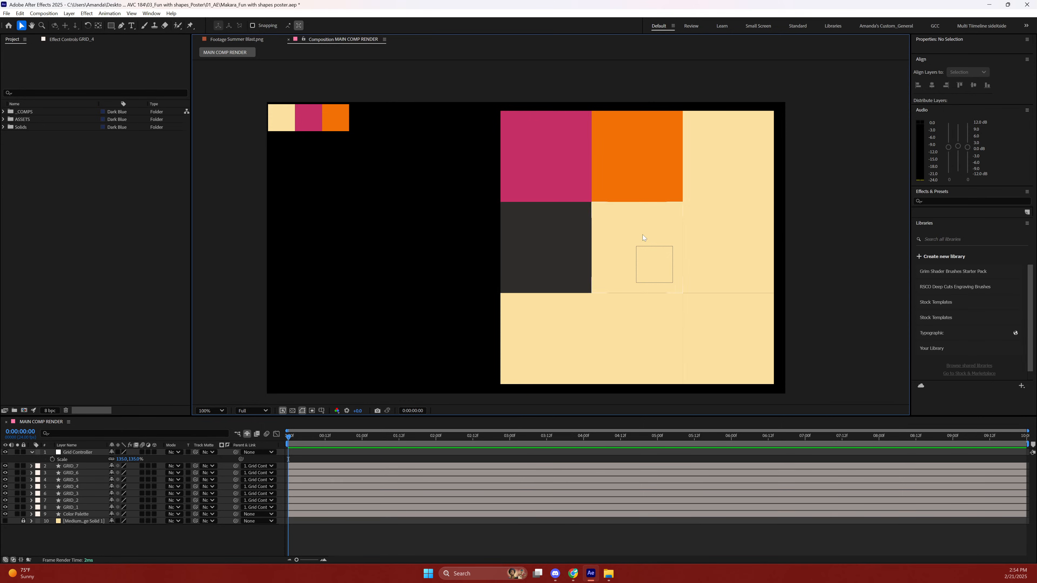
Fill GRID_5, the grid's centre square, with the magenta sampled from GRID_1 (C62E65).
{"action": "left_click", "coordinate": [623, 232]}
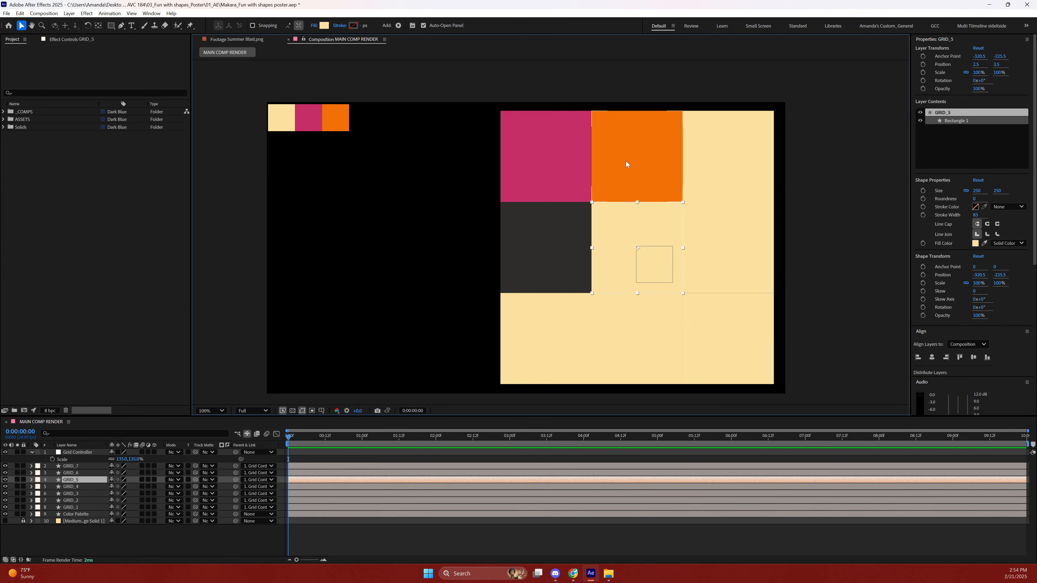
{"action": "left_click", "coordinate": [324, 25]}
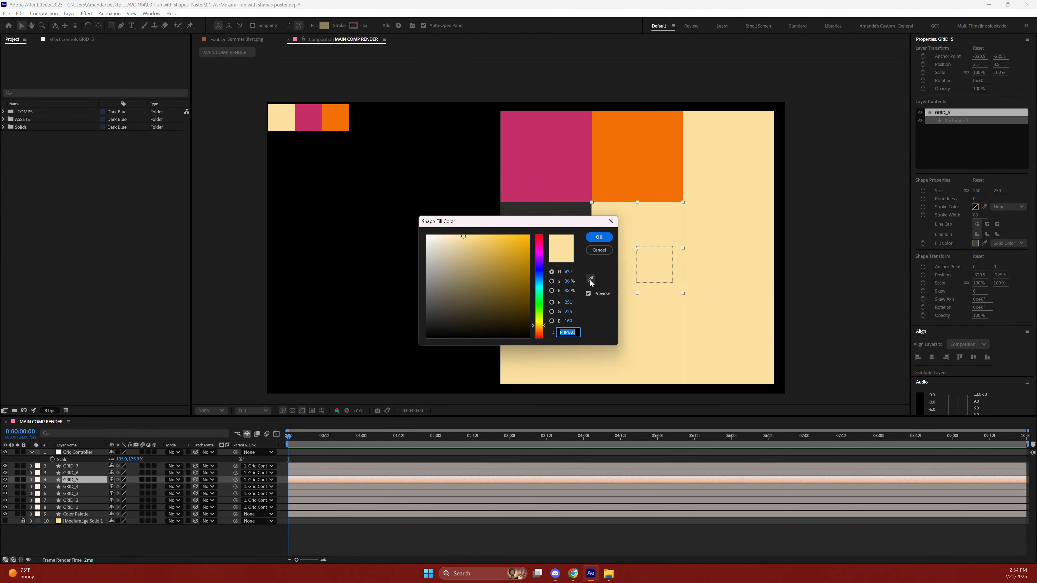
{"action": "left_click", "coordinate": [590, 279]}
{"action": "left_click", "coordinate": [567, 188]}
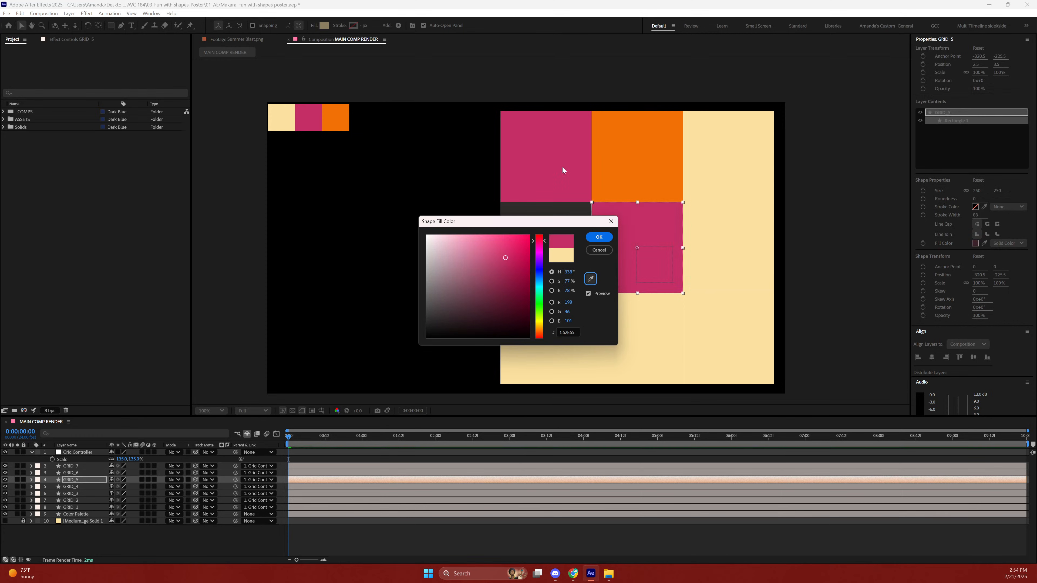
{"action": "left_click", "coordinate": [599, 237]}
Fill GRID_6, the wide rectangle in the grid's bottom row, with the orange sampled from GRID_2 (F17105).
{"action": "left_click", "coordinate": [616, 337]}
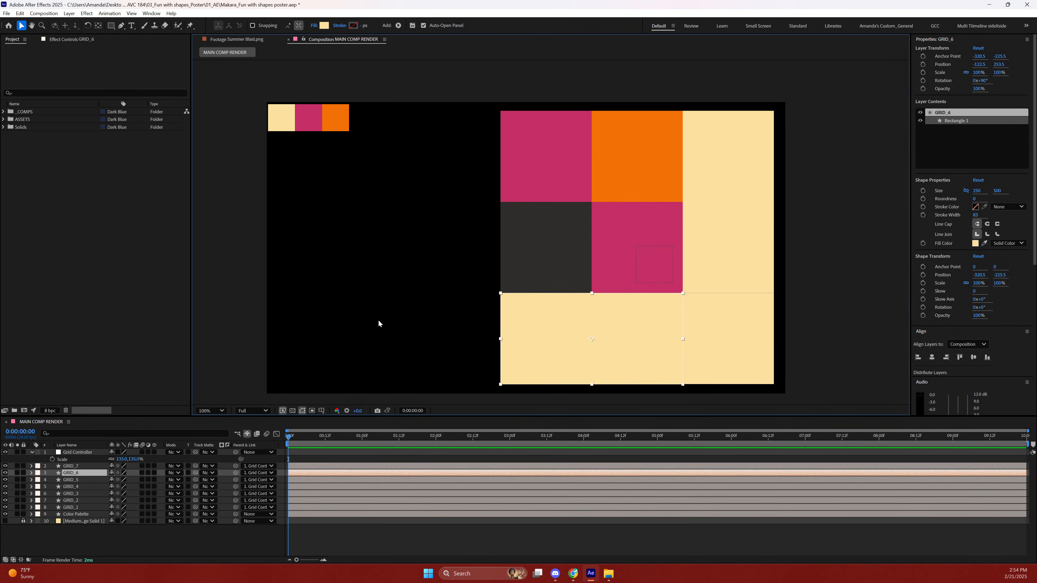
{"action": "left_click", "coordinate": [324, 26]}
{"action": "left_click", "coordinate": [590, 279]}
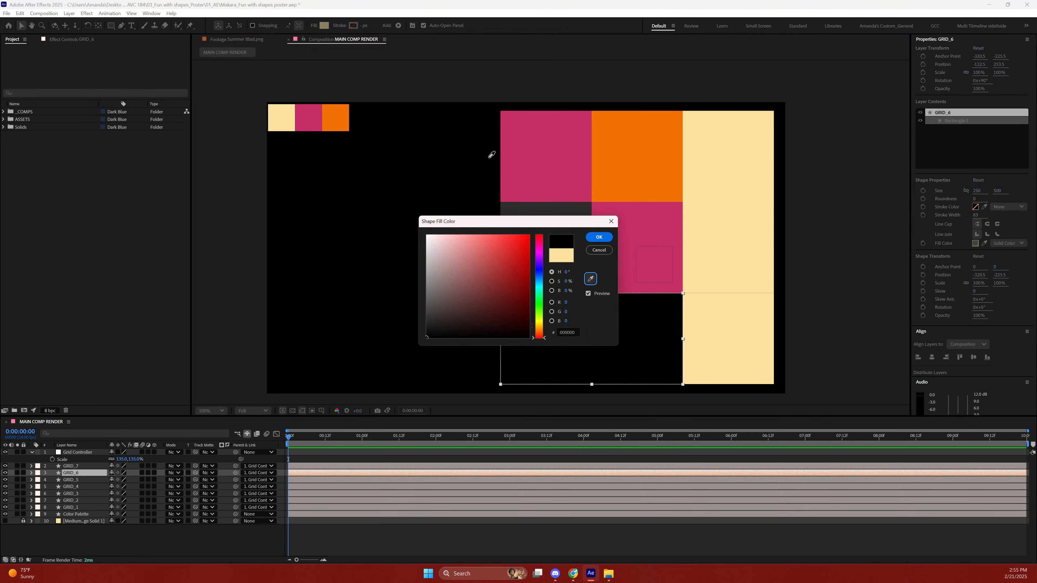
{"action": "left_click", "coordinate": [639, 159]}
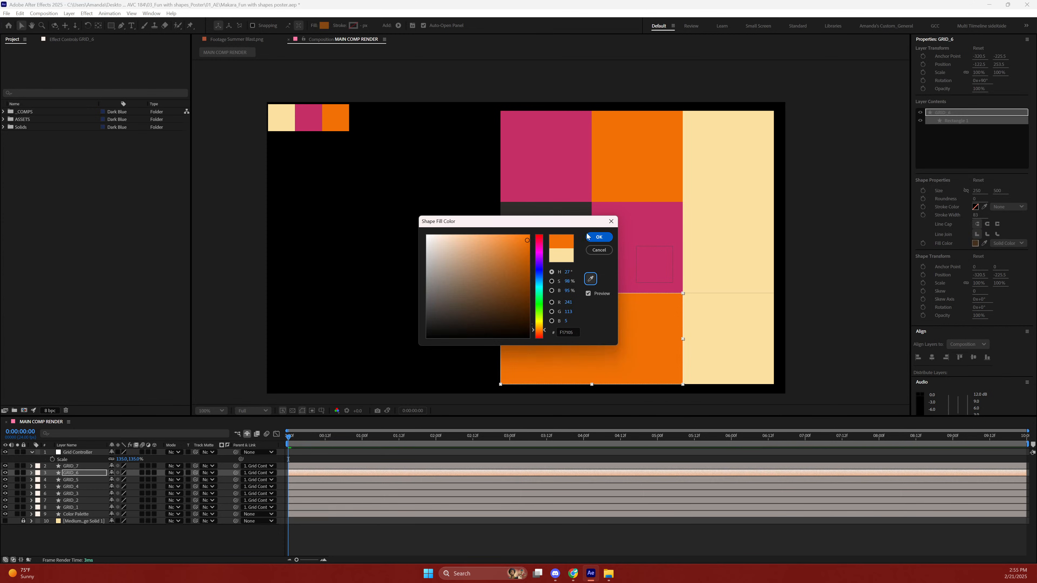
{"action": "left_click", "coordinate": [596, 238]}
Fill GRID_7, the grid's lower-right square, with the charcoal sampled from GRID_4 and clear the selection.
{"action": "left_click", "coordinate": [714, 345]}
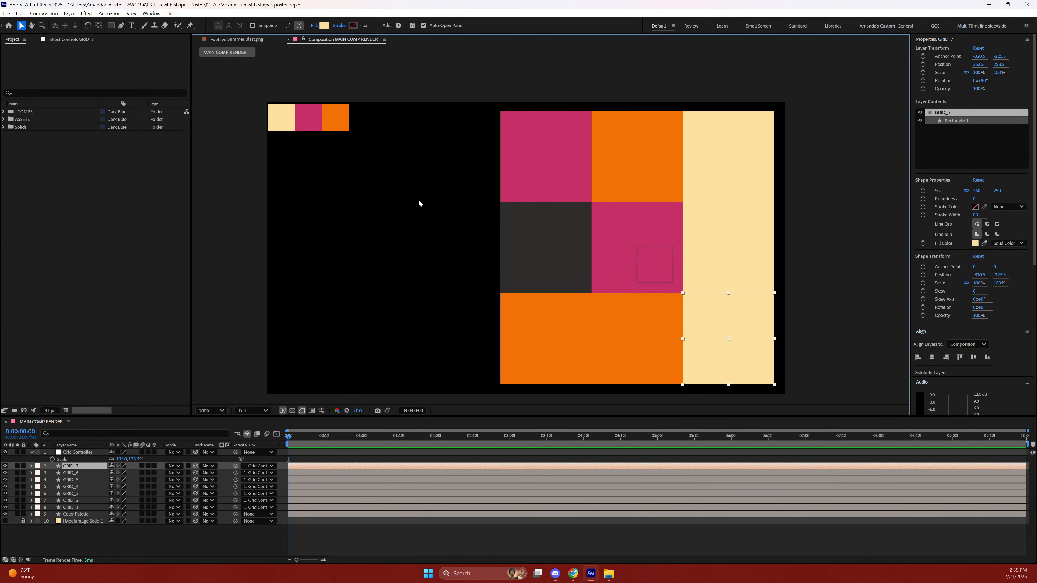
{"action": "left_click", "coordinate": [323, 25]}
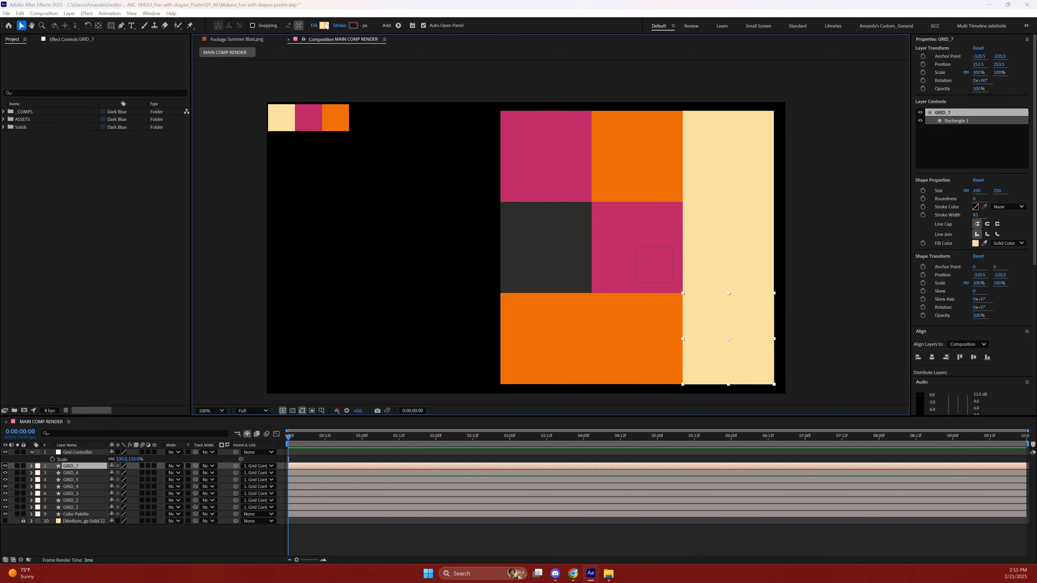
{"action": "left_click_drag", "start_coordinate": [552, 223], "coordinate": [403, 204]}
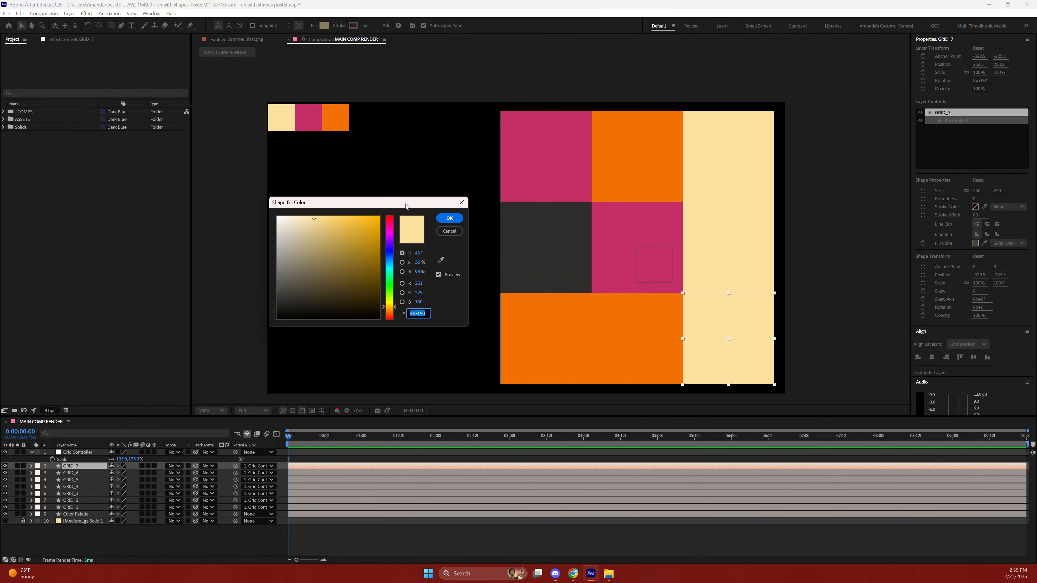
{"action": "left_click", "coordinate": [441, 261]}
{"action": "left_click", "coordinate": [541, 251]}
{"action": "left_click", "coordinate": [449, 220]}
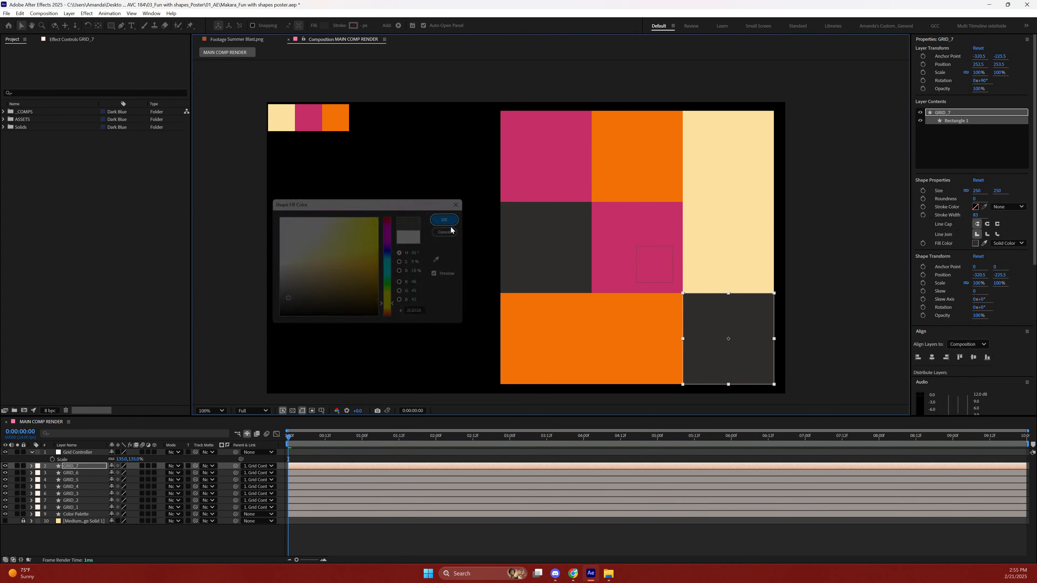
{"action": "left_click", "coordinate": [424, 226]}
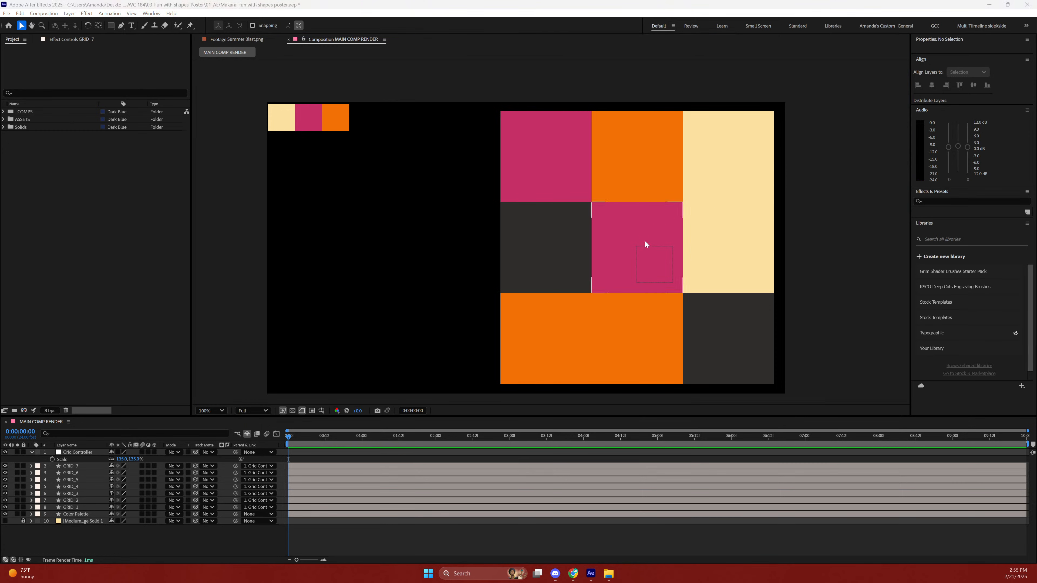
Save the project and make the cream background solid visible behind the grid.
{"action": "left_click", "coordinate": [820, 239]}
{"action": "key", "text": "ctrl+s"}
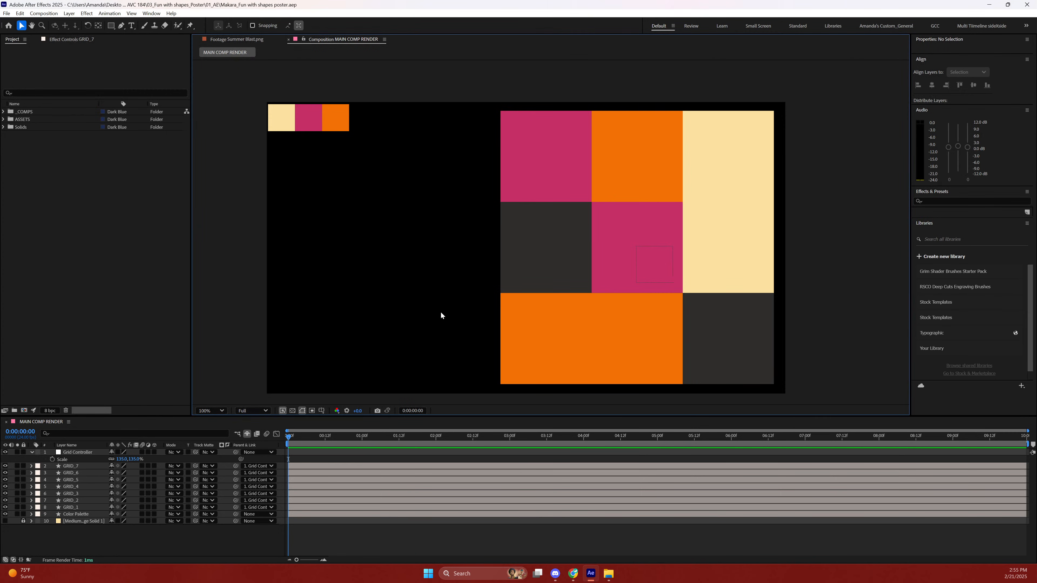
{"action": "left_click", "coordinate": [6, 521]}
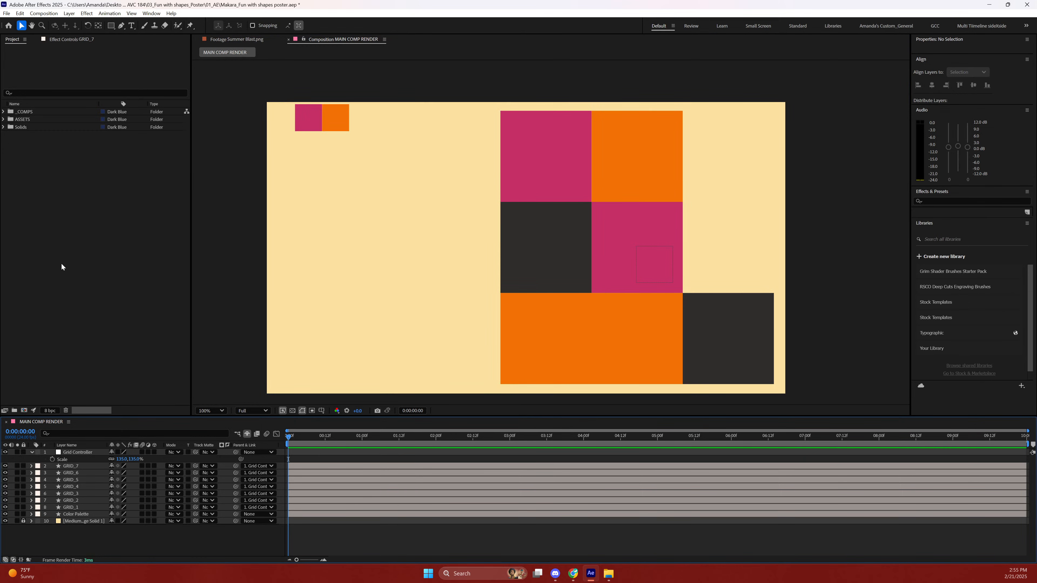
{"action": "left_click", "coordinate": [723, 181]}
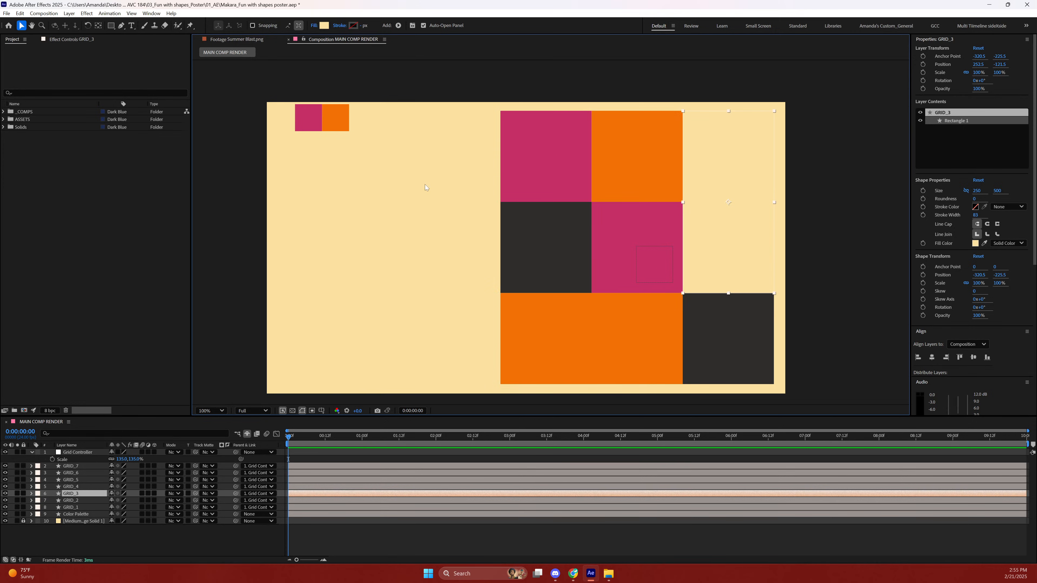
{"action": "left_click", "coordinate": [240, 241]}
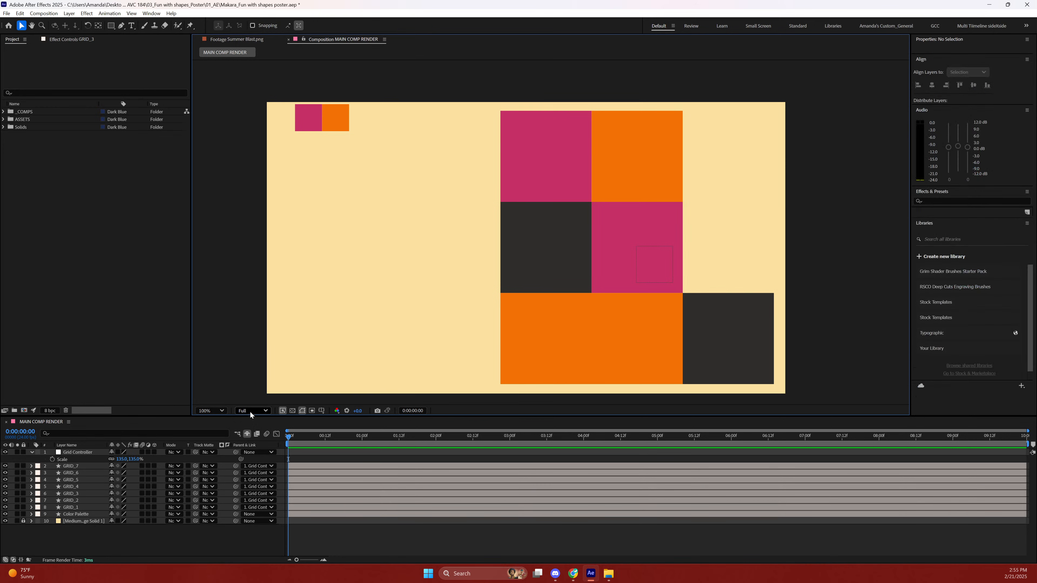
Collapse the Grid Controller's properties and delete the Color Palette layer from the composition.
{"action": "left_click", "coordinate": [31, 452]}
{"action": "left_click", "coordinate": [87, 507]}
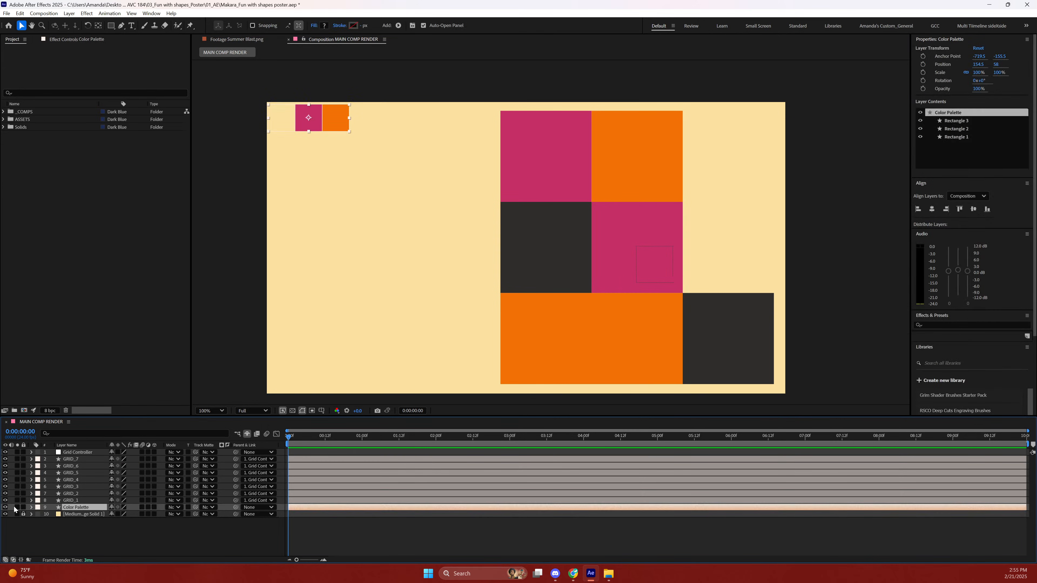
{"action": "left_click", "coordinate": [5, 507]}
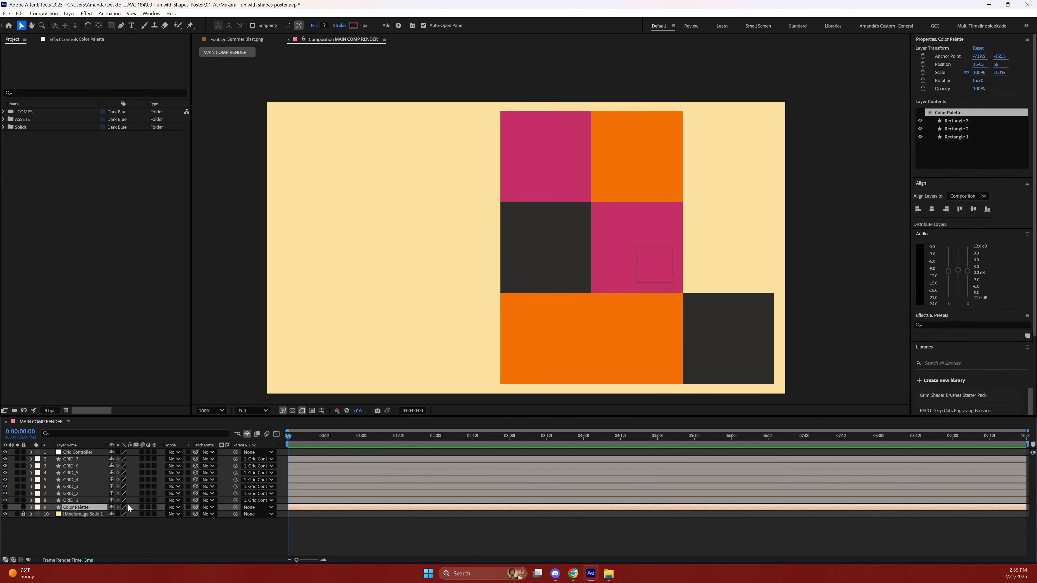
{"action": "key", "text": "Delete"}
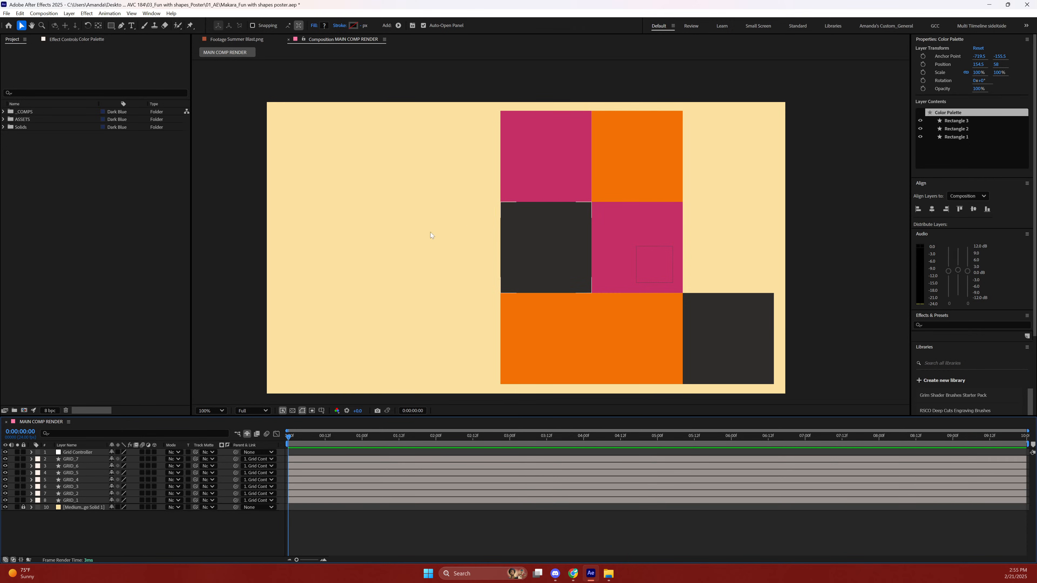
{"action": "left_click", "coordinate": [112, 535]}
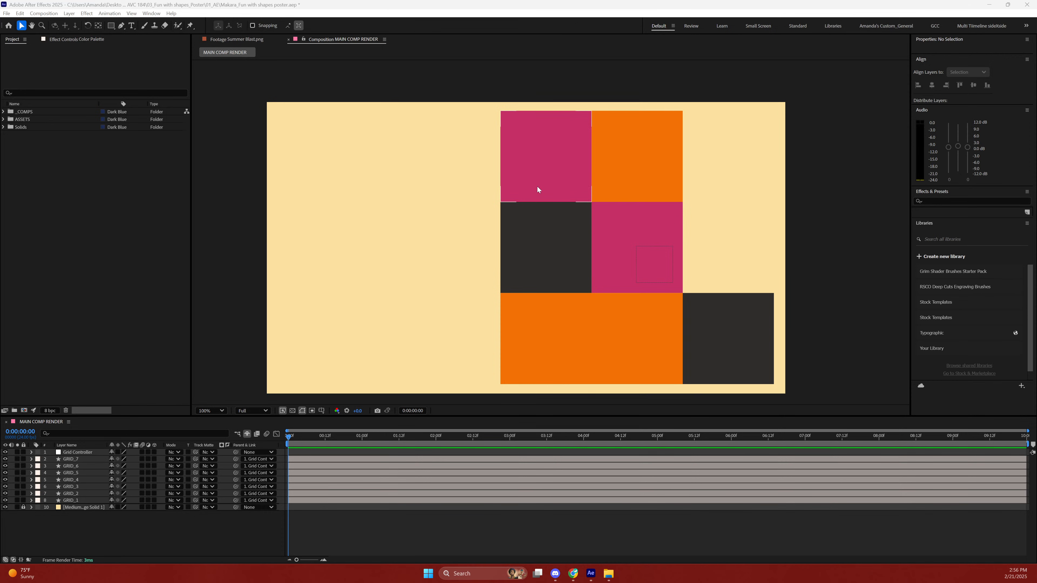
Draw a circle about 234 px in diameter with the Ellipse tool in the empty area beside the grid, as a new shape layer.
{"action": "left_click", "coordinate": [331, 174]}
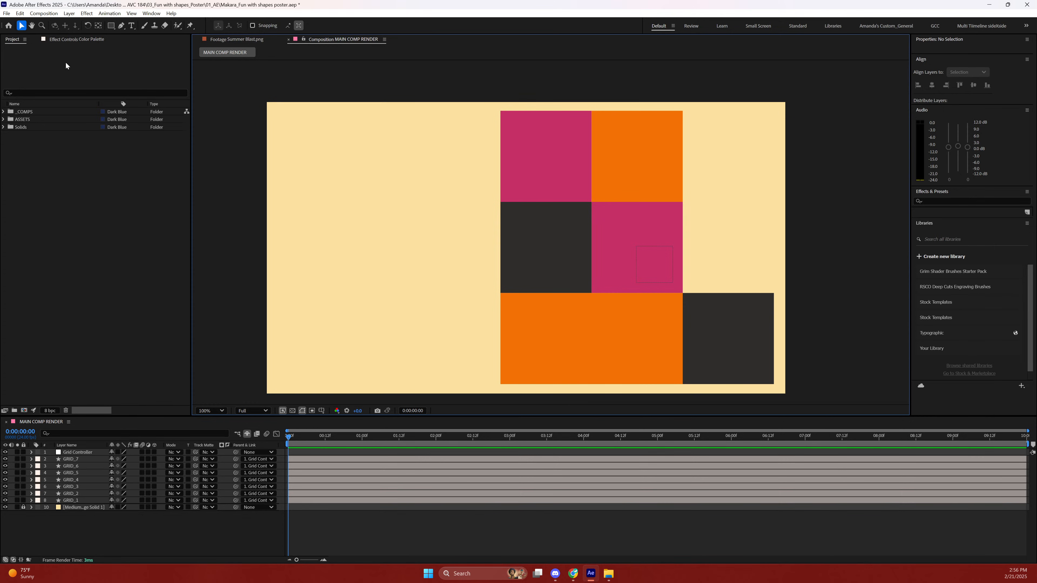
{"action": "left_click", "coordinate": [110, 26]}
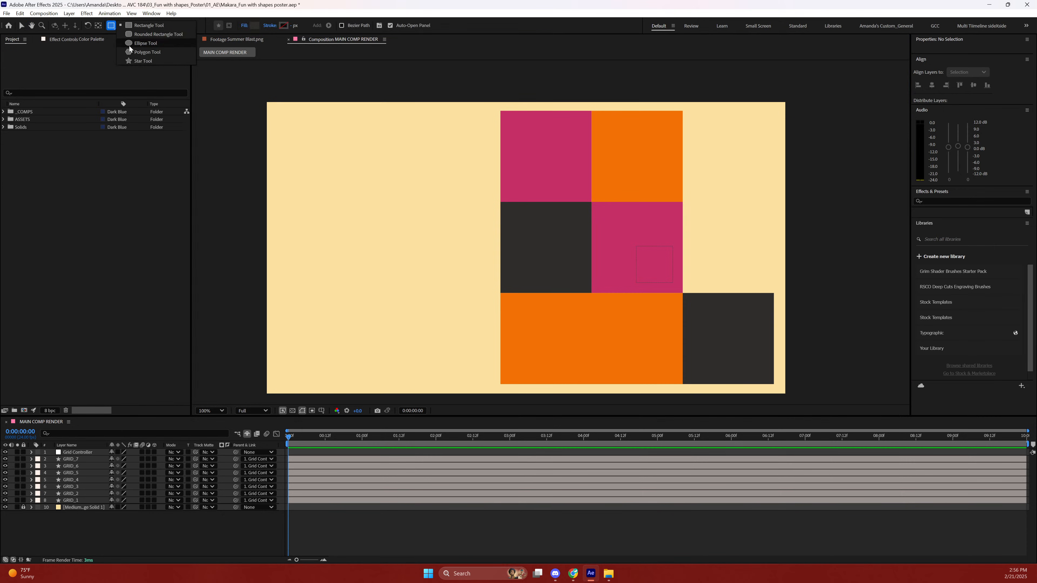
{"action": "left_click", "coordinate": [131, 45]}
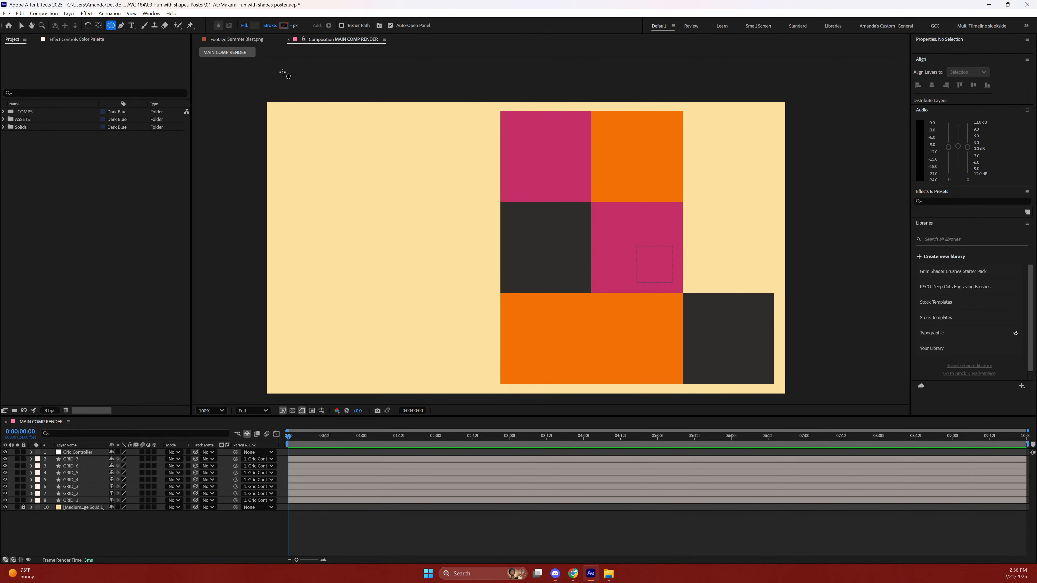
{"action": "mouse_move", "coordinate": [318, 153]}
{"action": "left_mouse_down"}
{"action": "mouse_move", "coordinate": [397, 231]}
{"action": "mouse_move", "coordinate": [378, 217]}
{"action": "left_mouse_up"}
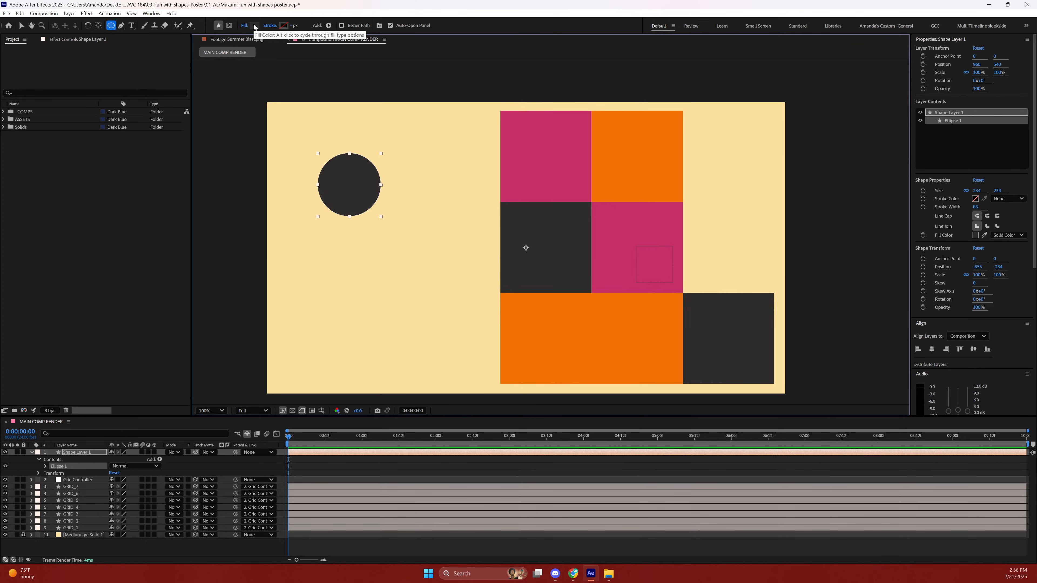
Fill the new circle with the magenta sampled from the grid (C62E65).
{"action": "left_click", "coordinate": [254, 26]}
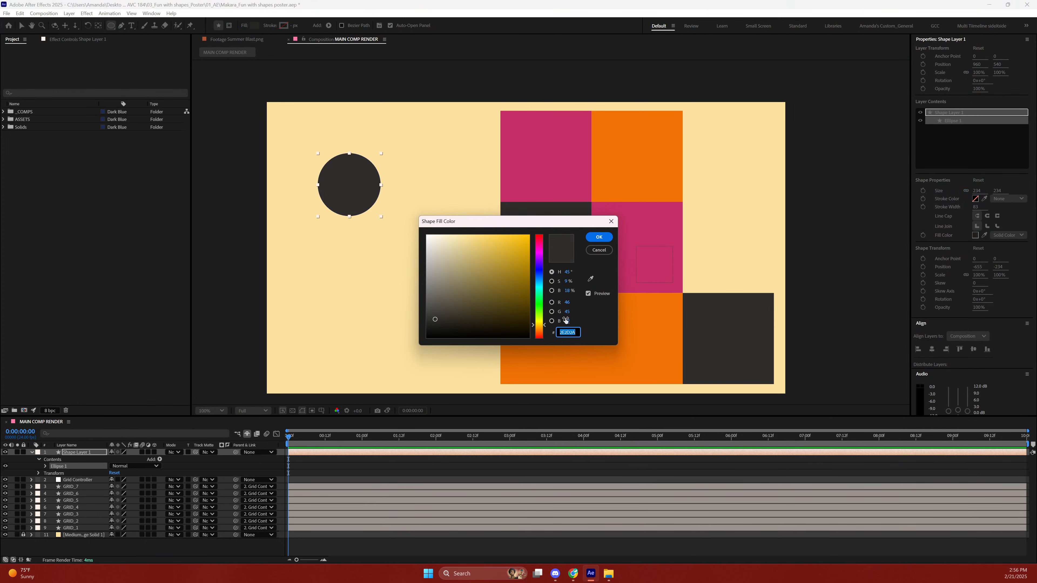
{"action": "left_click", "coordinate": [590, 279]}
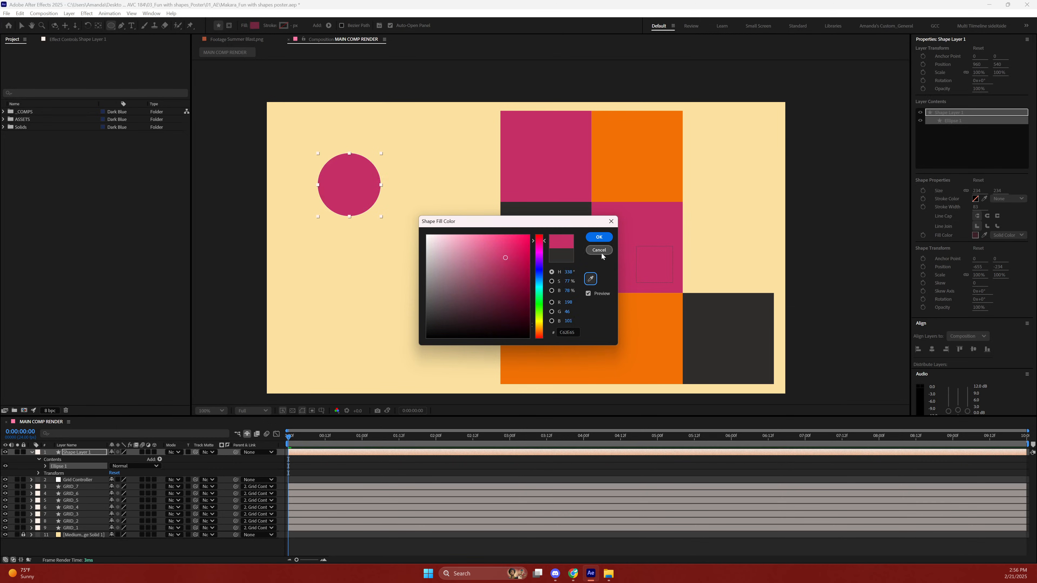
{"action": "left_click", "coordinate": [599, 237]}
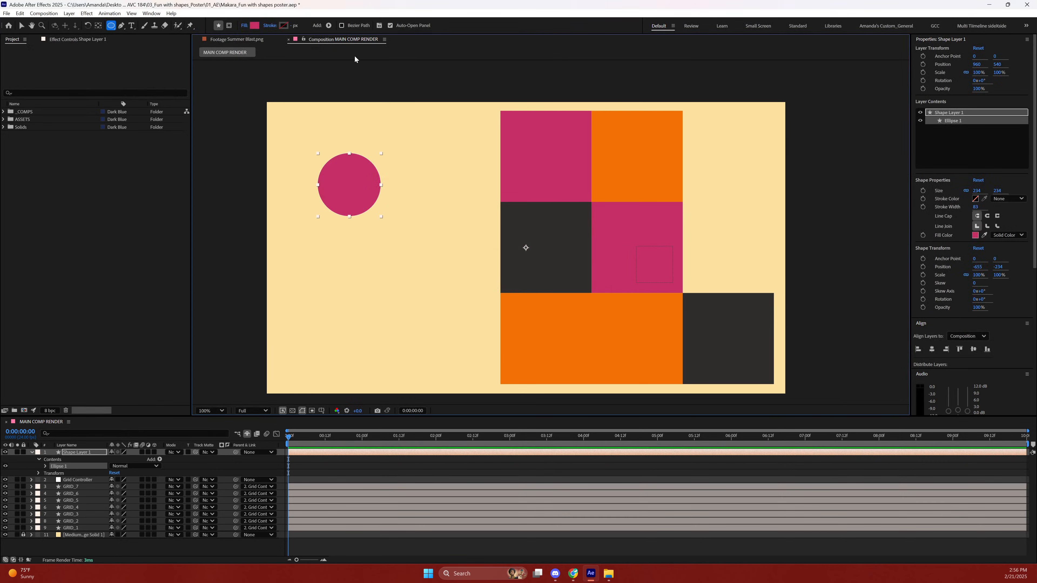
Give the circle a stroke in the magenta sampled from the grid (C62E65) and set its fill to None.
{"action": "left_click", "coordinate": [282, 26]}
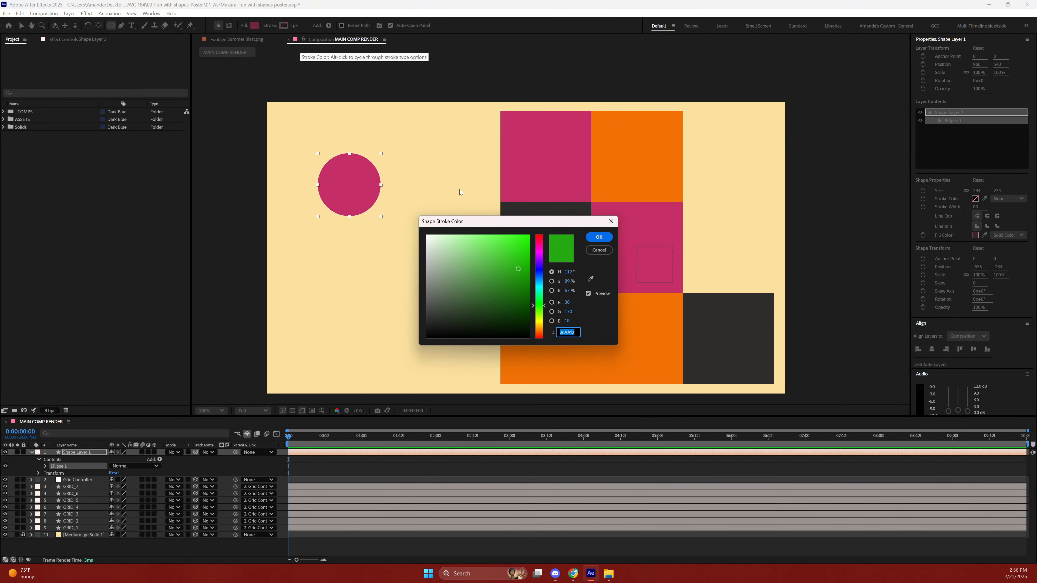
{"action": "left_click", "coordinate": [591, 279]}
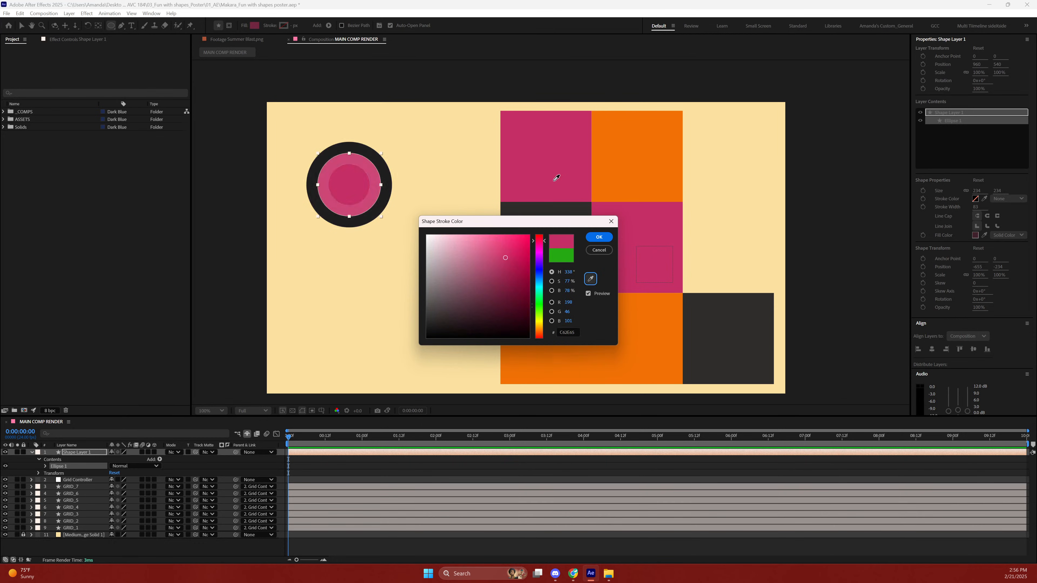
{"action": "left_click", "coordinate": [599, 237]}
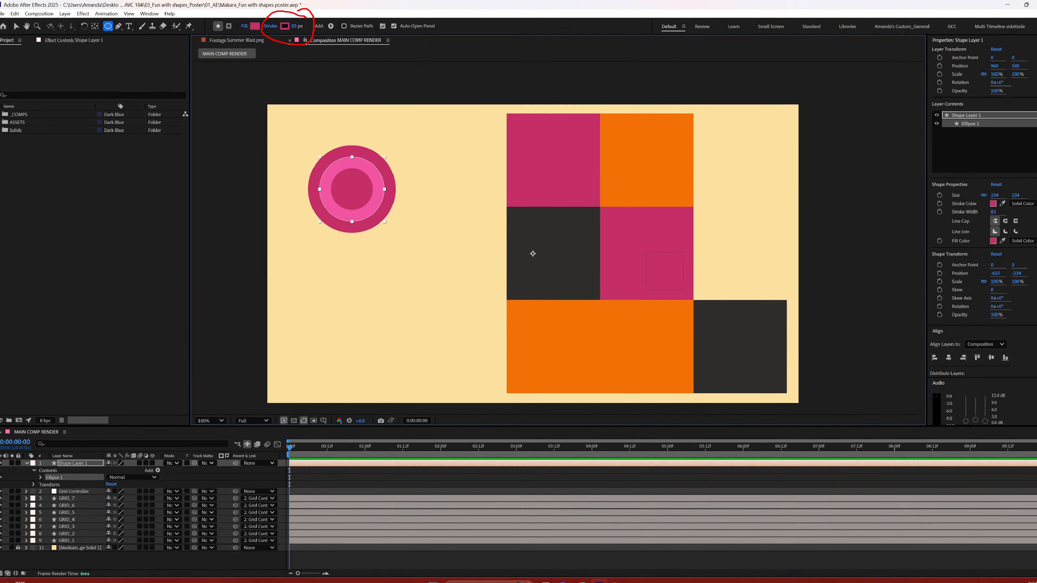
{"action": "left_click", "coordinate": [248, 51]}
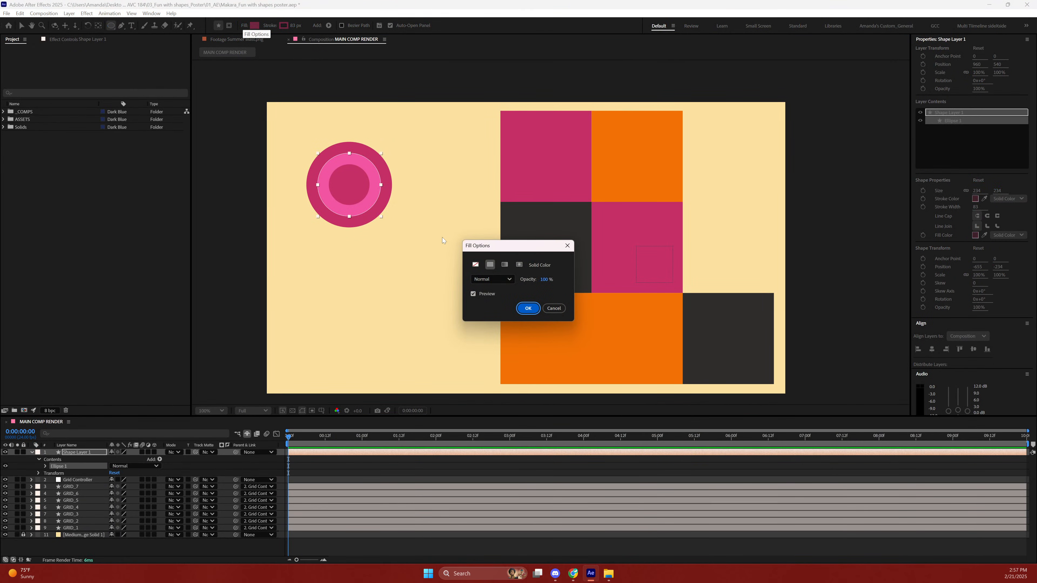
{"action": "left_click", "coordinate": [476, 264]}
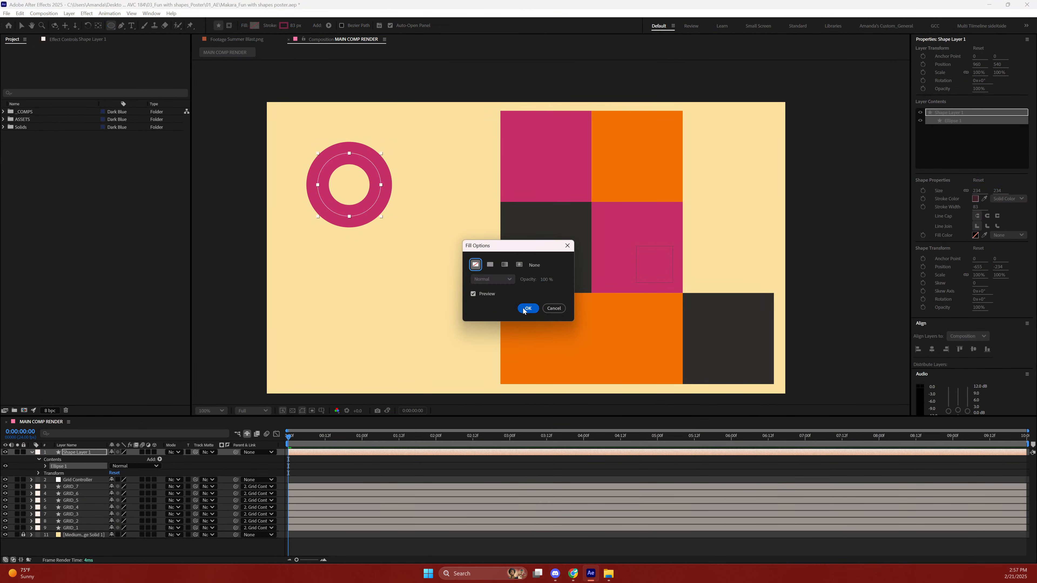
{"action": "left_click", "coordinate": [525, 309]}
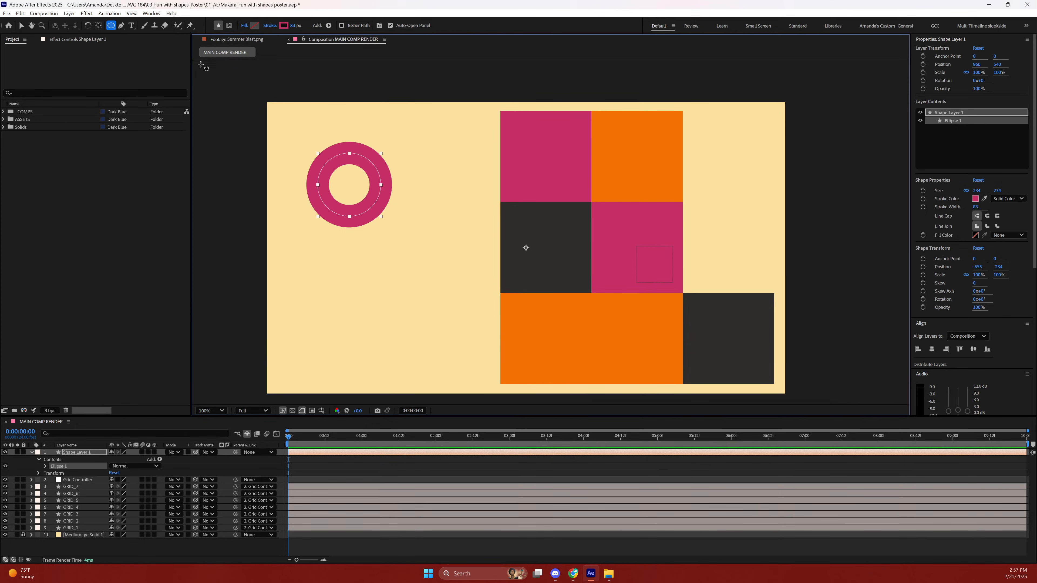
Reduce the circle's stroke width, trying 25 px first and settling on 10 px.
{"action": "mouse_move", "coordinate": [287, 29]}
{"action": "left_mouse_down"}
{"action": "mouse_move", "coordinate": [278, 31]}
{"action": "mouse_move", "coordinate": [294, 34]}
{"action": "left_mouse_up"}
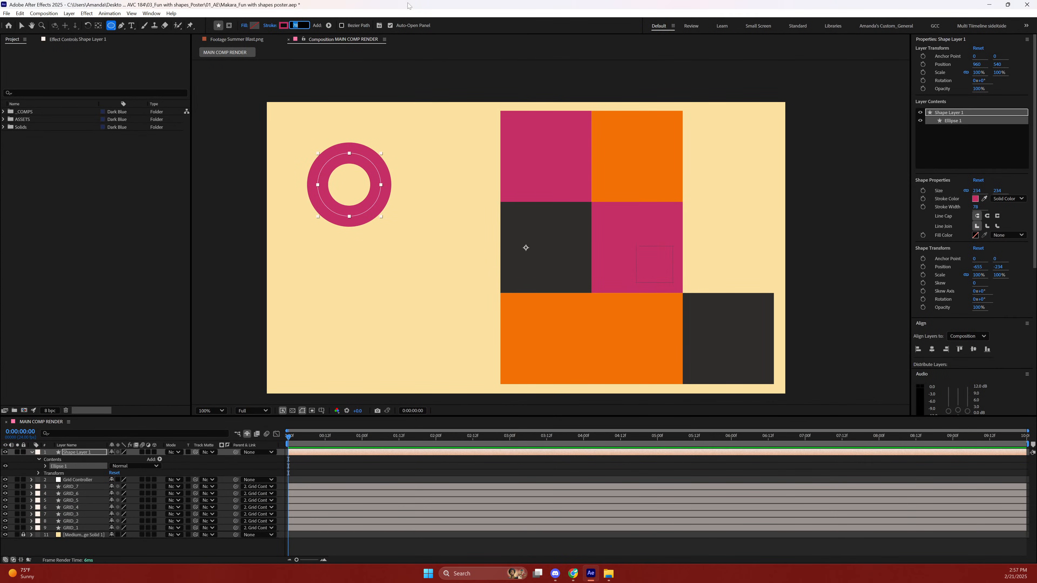
{"action": "type", "text": "25"}
{"action": "key", "text": "Return"}
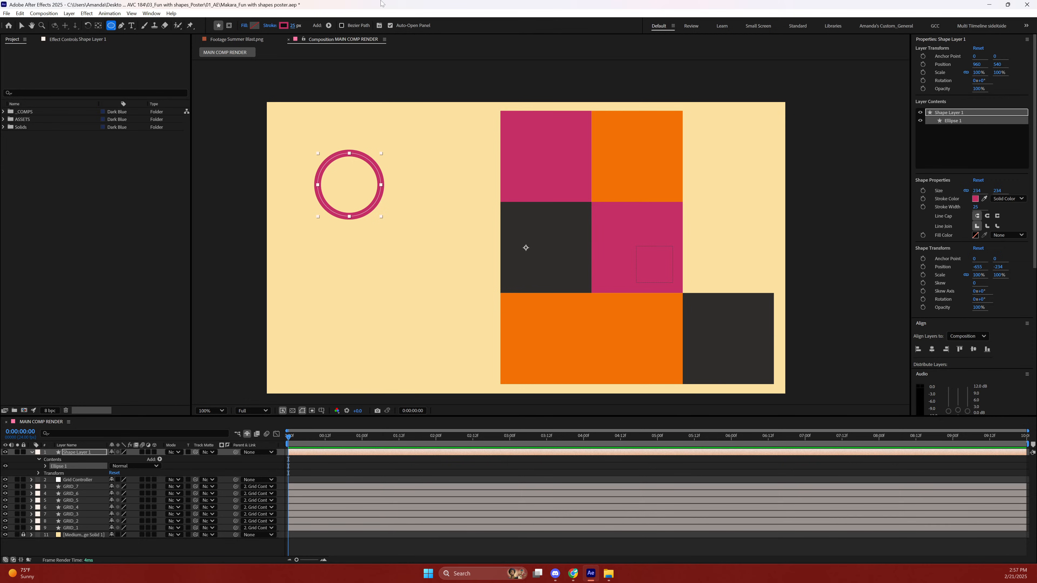
{"action": "left_click", "coordinate": [294, 26]}
{"action": "type", "text": "10"}
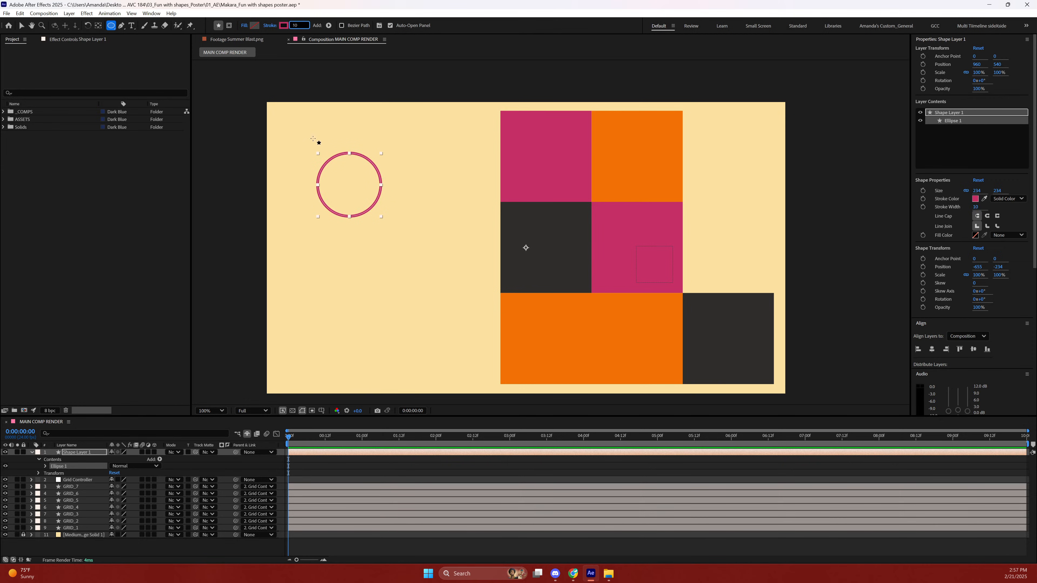
Centre the layer's anchor point on the circle and move the circle to the middle of the lower dark cell's top edge, at about 1713, 707.
{"action": "left_click", "coordinate": [22, 25]}
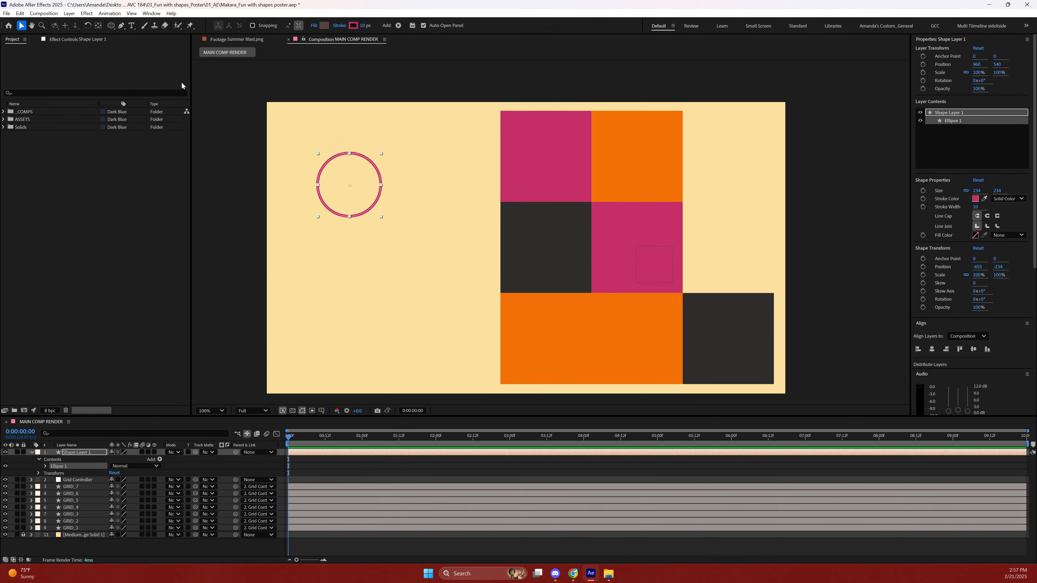
{"action": "double_click", "coordinate": [98, 26]}
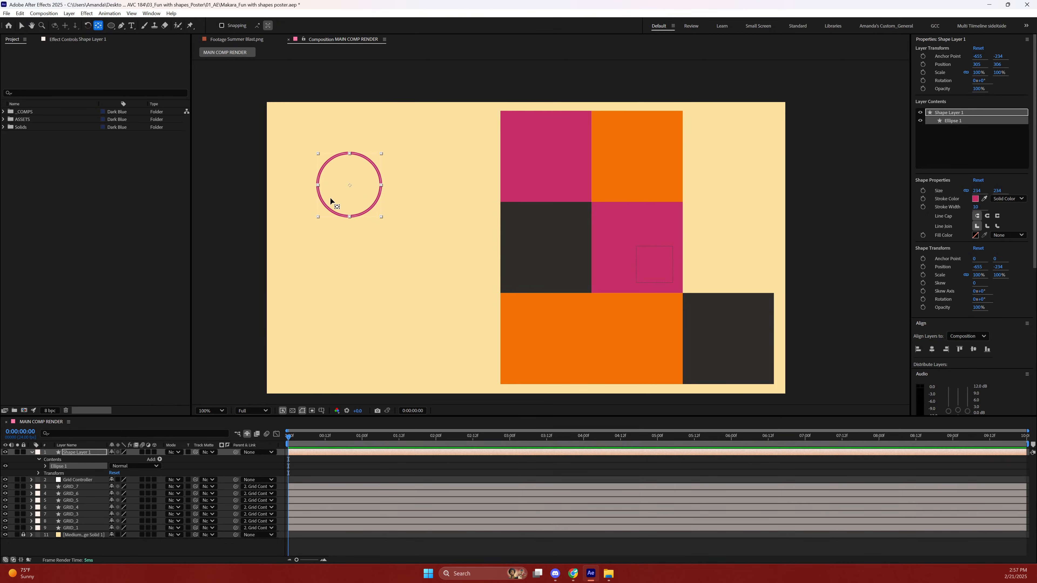
{"action": "left_click", "coordinate": [78, 455]}
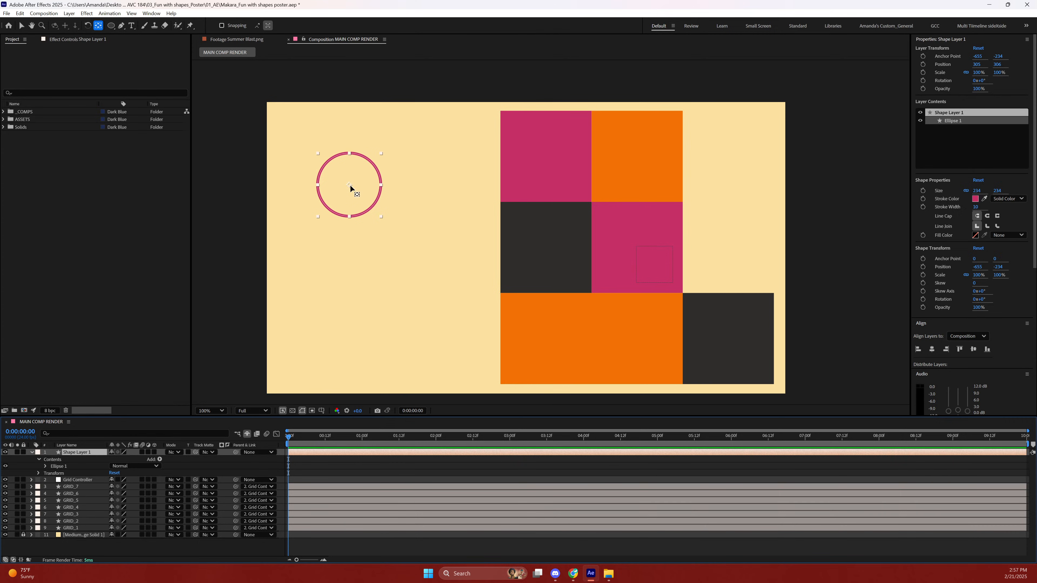
{"action": "key", "text": "v"}
{"action": "left_click_drag", "start_coordinate": [350, 185], "coordinate": [731, 296]}
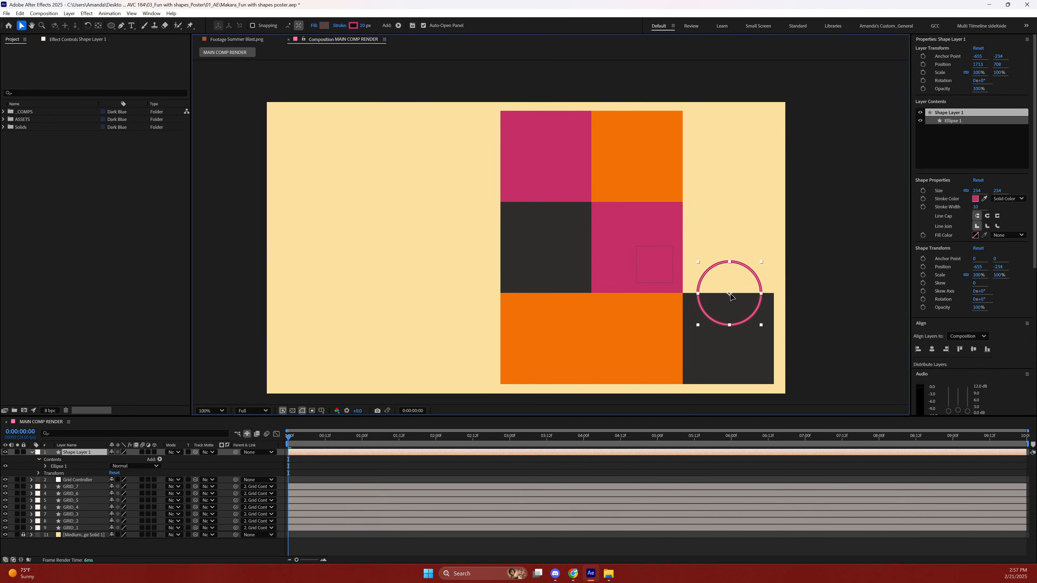
{"action": "left_click_drag", "start_coordinate": [731, 295], "coordinate": [731, 295]}
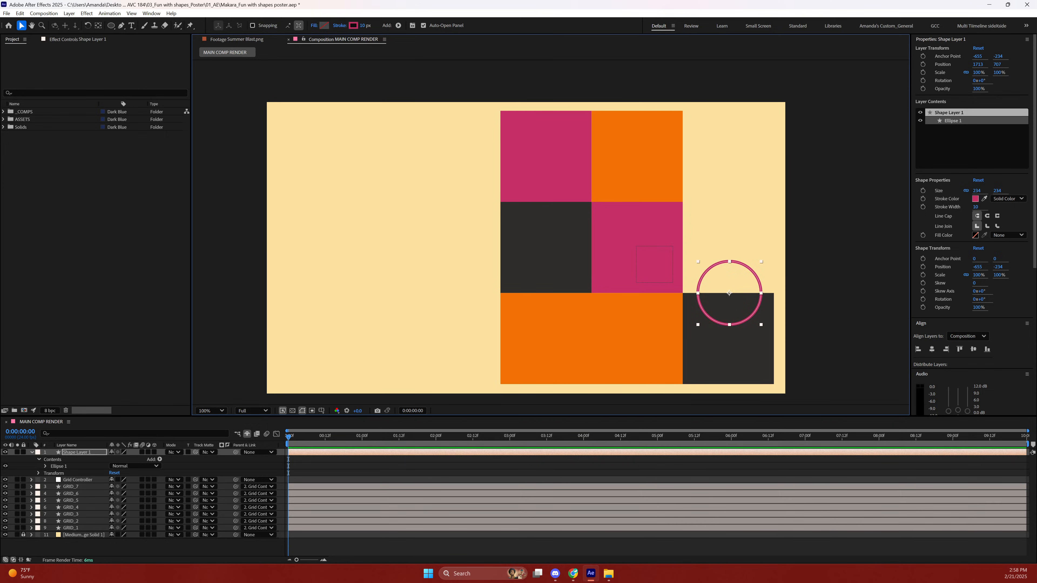
Set the label colour of the circle's shape layer to Pink.
{"action": "left_click", "coordinate": [86, 455]}
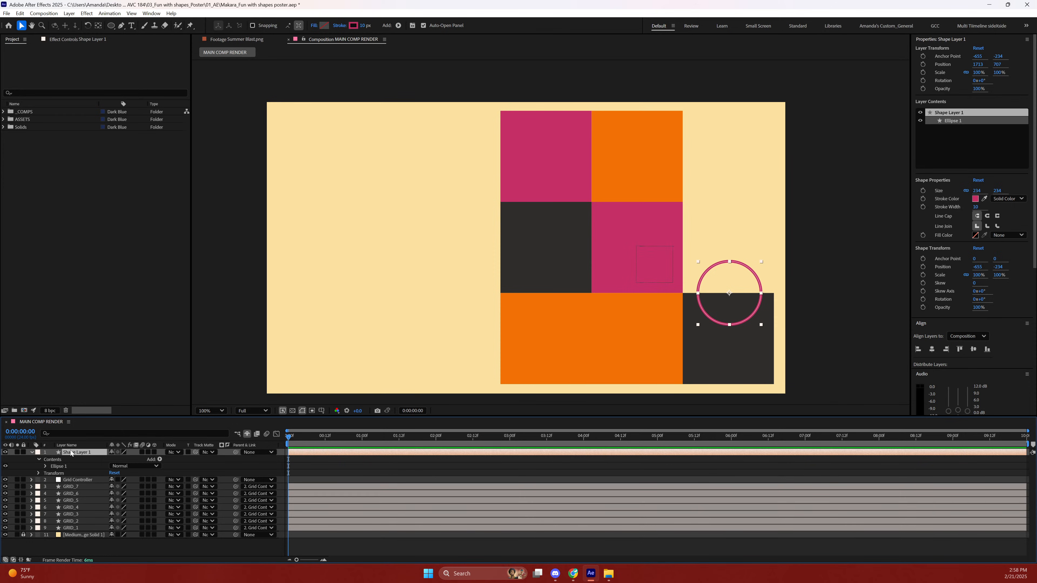
{"action": "left_click", "coordinate": [75, 481]}
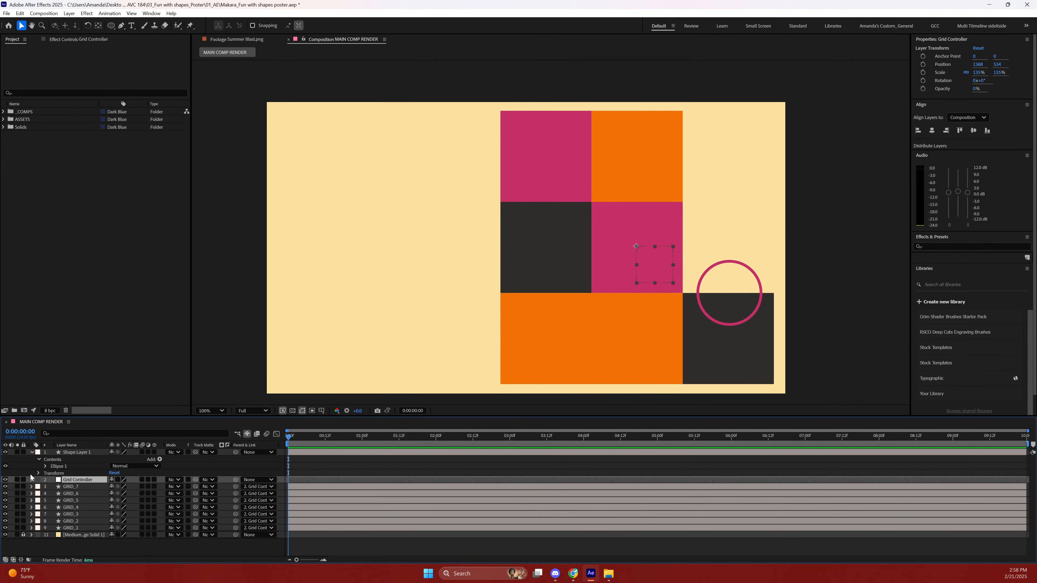
{"action": "left_click", "coordinate": [39, 452]}
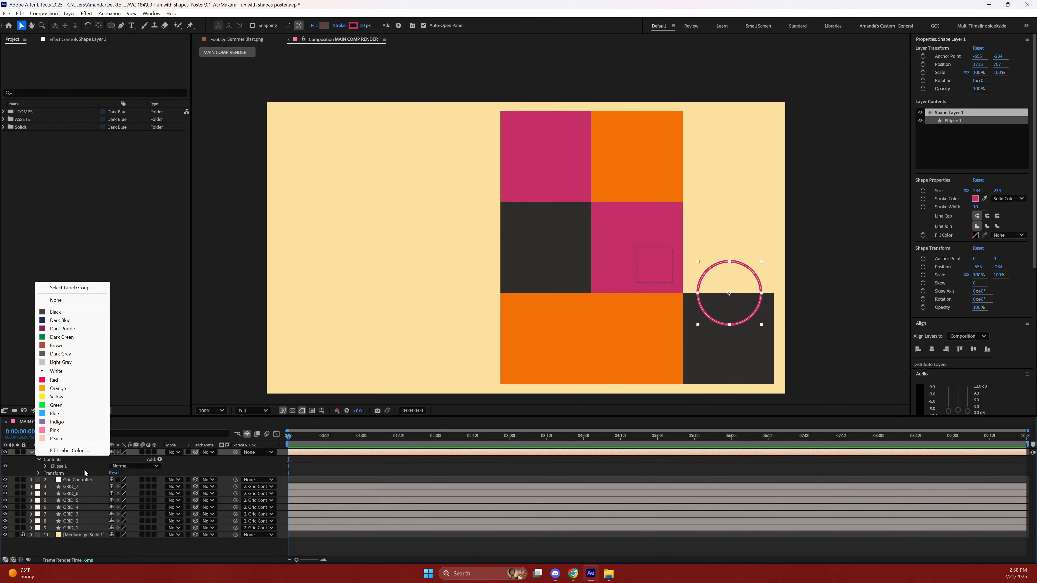
{"action": "left_click", "coordinate": [366, 540]}
{"action": "left_click", "coordinate": [373, 517]}
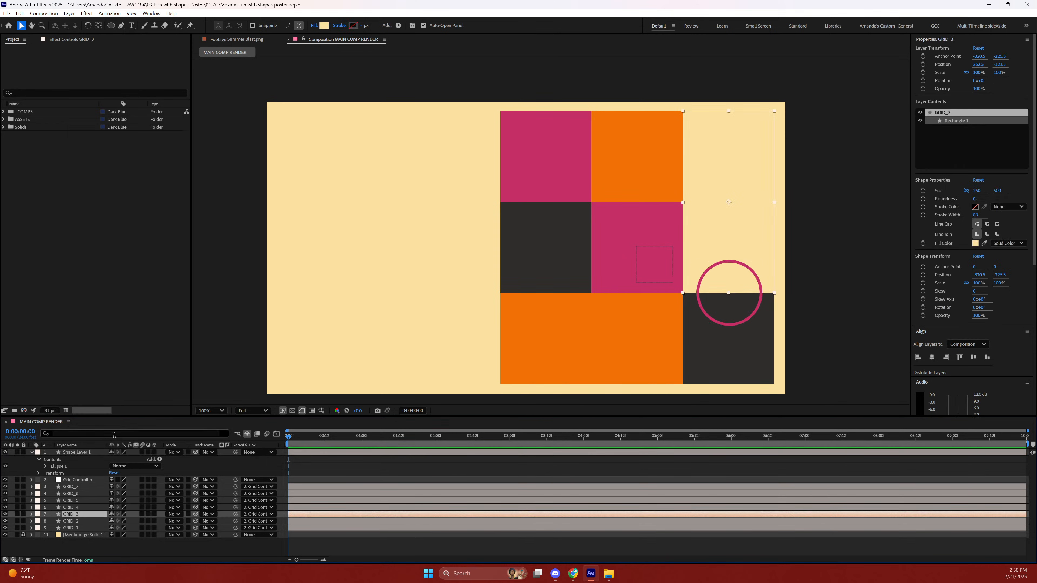
{"action": "left_click", "coordinate": [69, 453]}
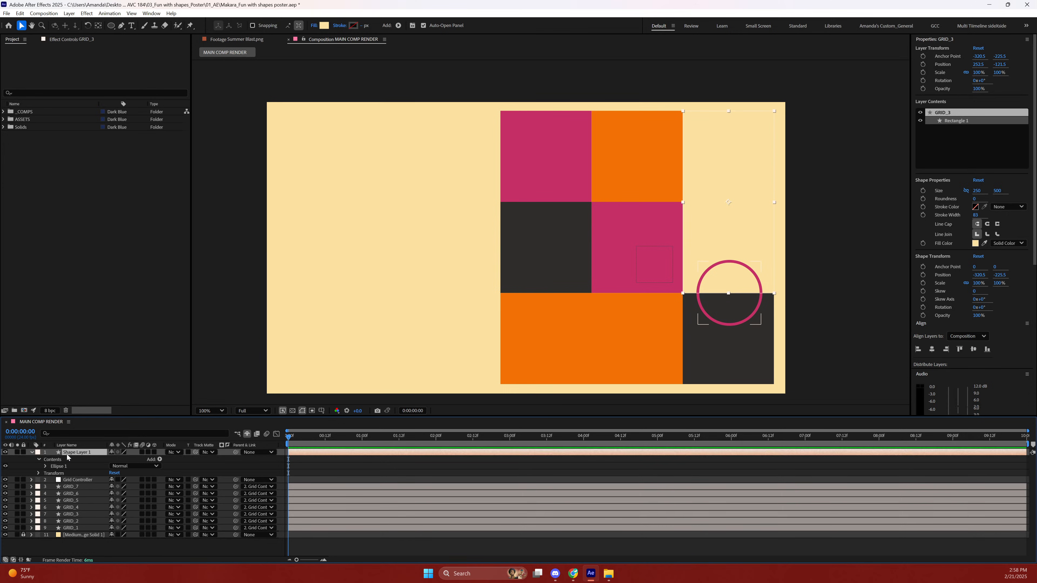
{"action": "left_click", "coordinate": [37, 453]}
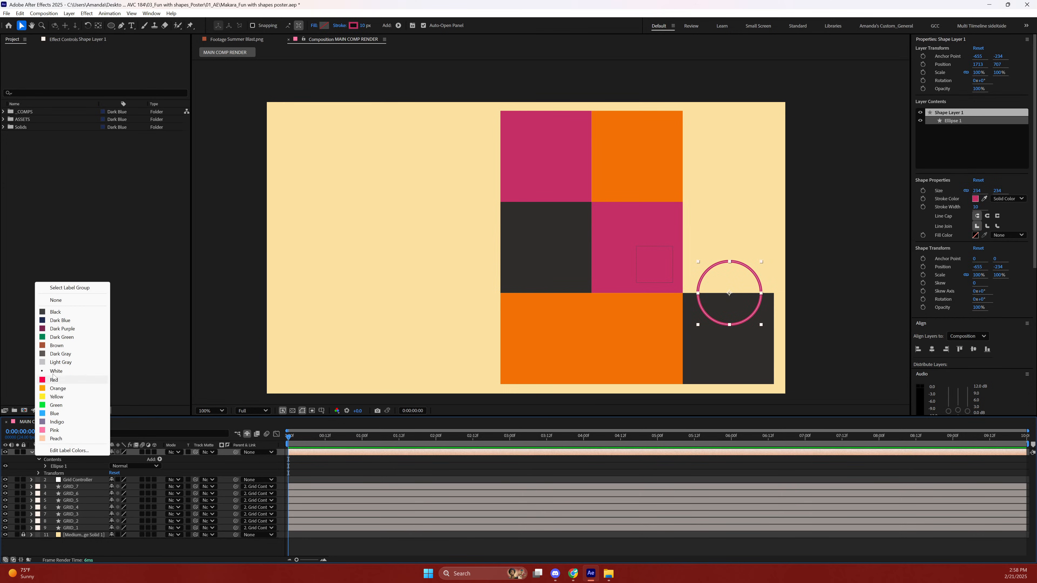
{"action": "left_click", "coordinate": [55, 431]}
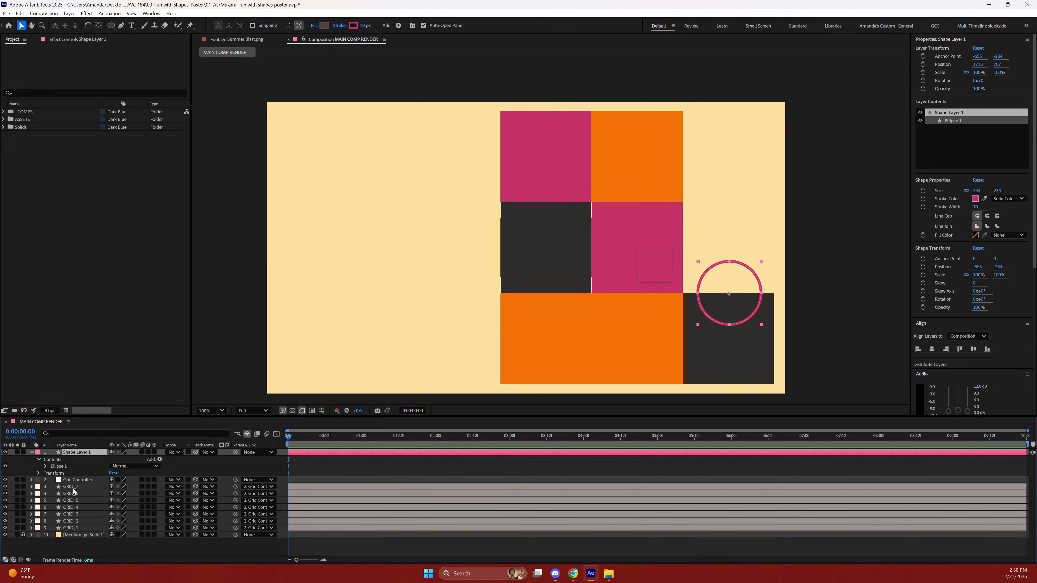
Set the Grid Controller layer's label colour to White and save the project.
{"action": "left_click", "coordinate": [37, 480]}
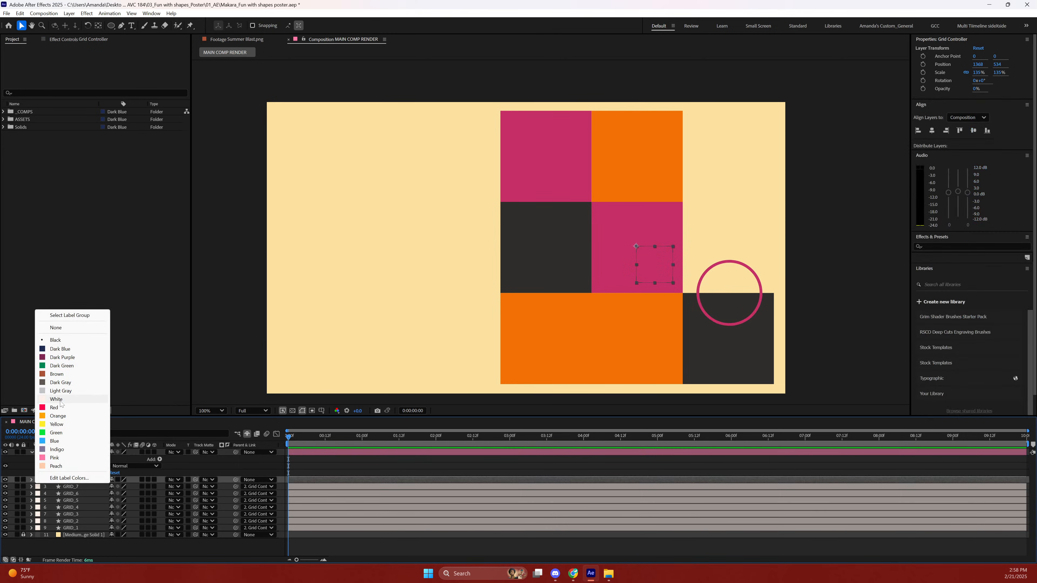
{"action": "left_click", "coordinate": [57, 399]}
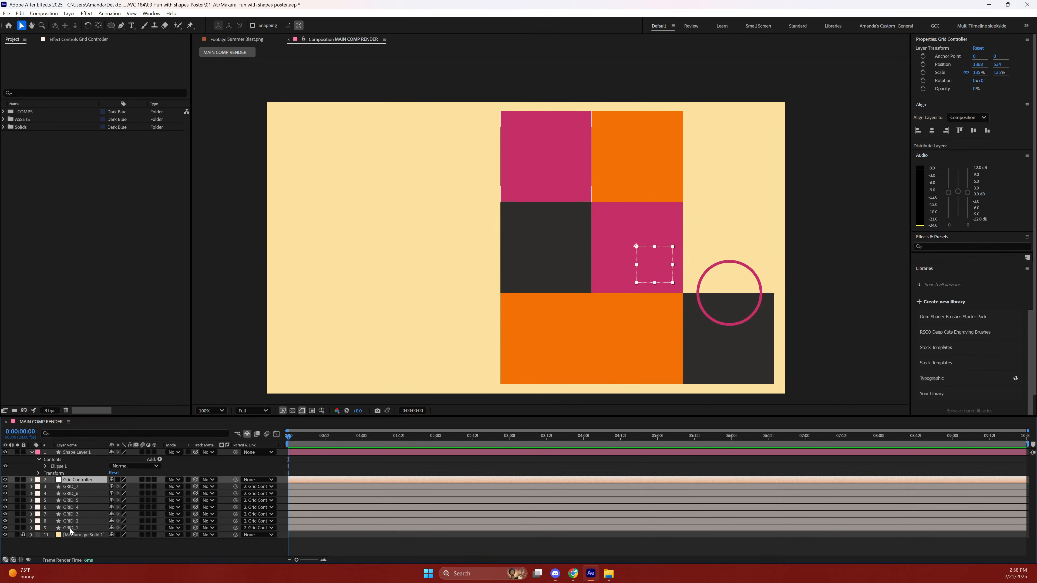
{"action": "left_click", "coordinate": [243, 334]}
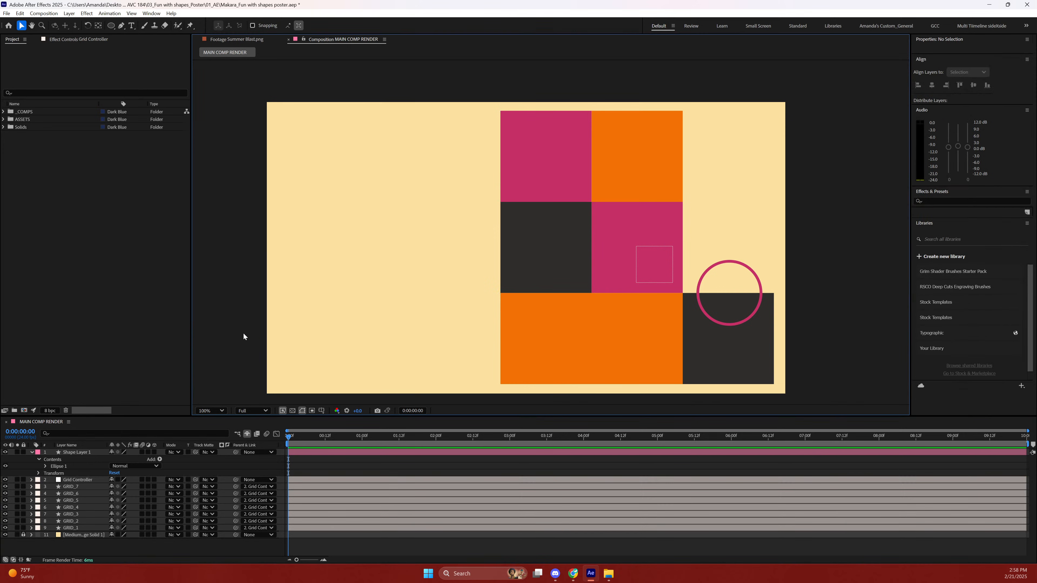
{"action": "key", "text": "ctrl+s"}
Rename the circle's shape layer to Circle Outline and undo a trial duplicate of it.
{"action": "left_click", "coordinate": [731, 263]}
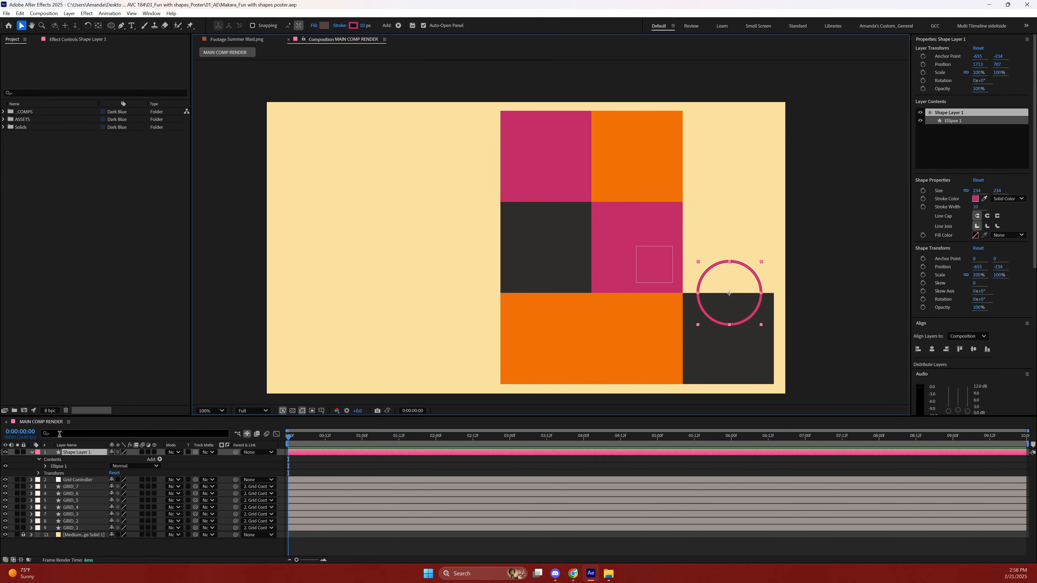
{"action": "left_click", "coordinate": [85, 453]}
{"action": "type", "text": "C"}
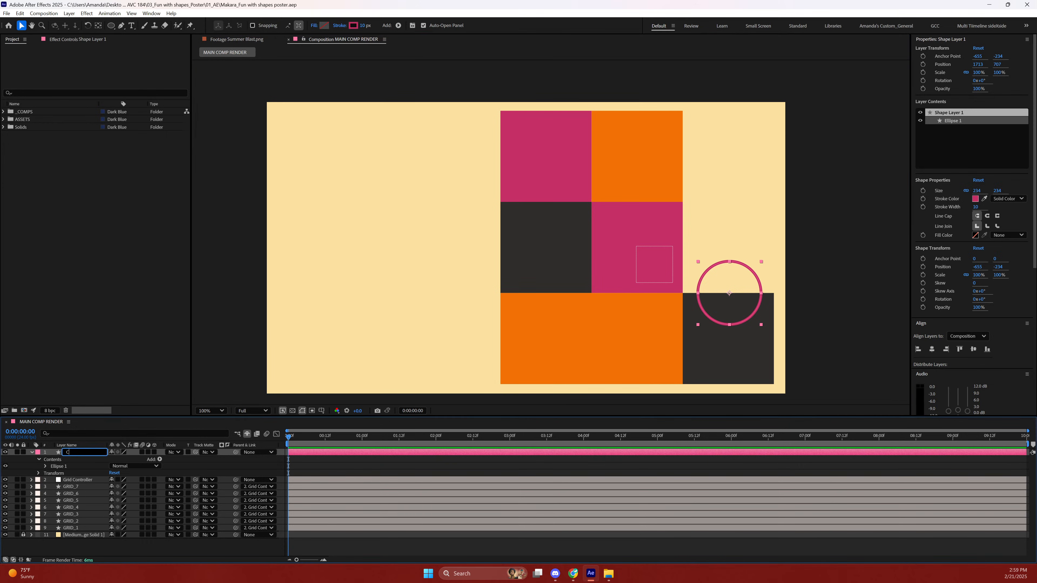
{"action": "type", "text": "ircle Outline"}
{"action": "key", "text": "Return"}
{"action": "key", "text": "ctrl+d"}
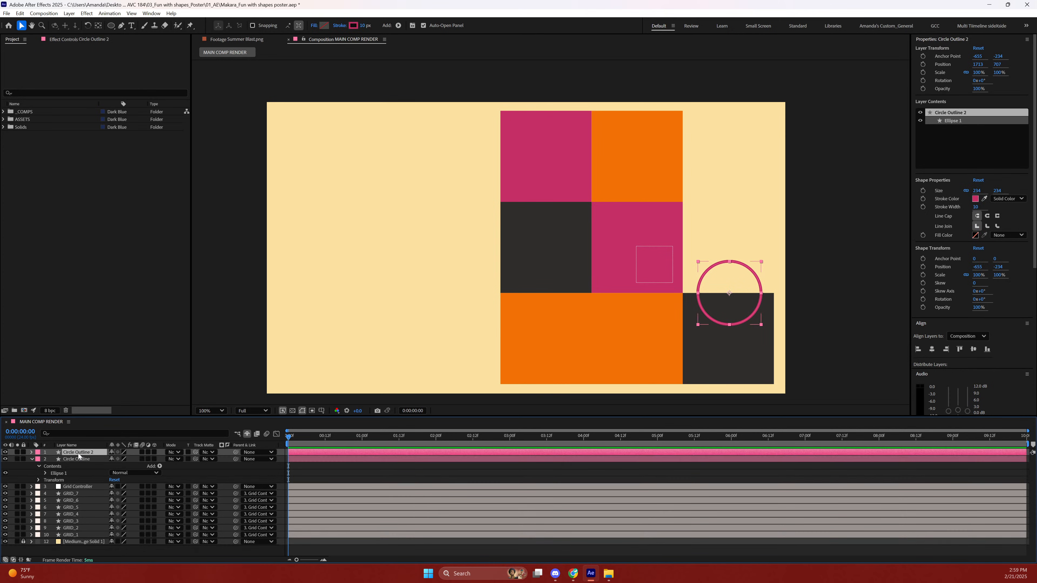
{"action": "key", "text": "ctrl+z"}
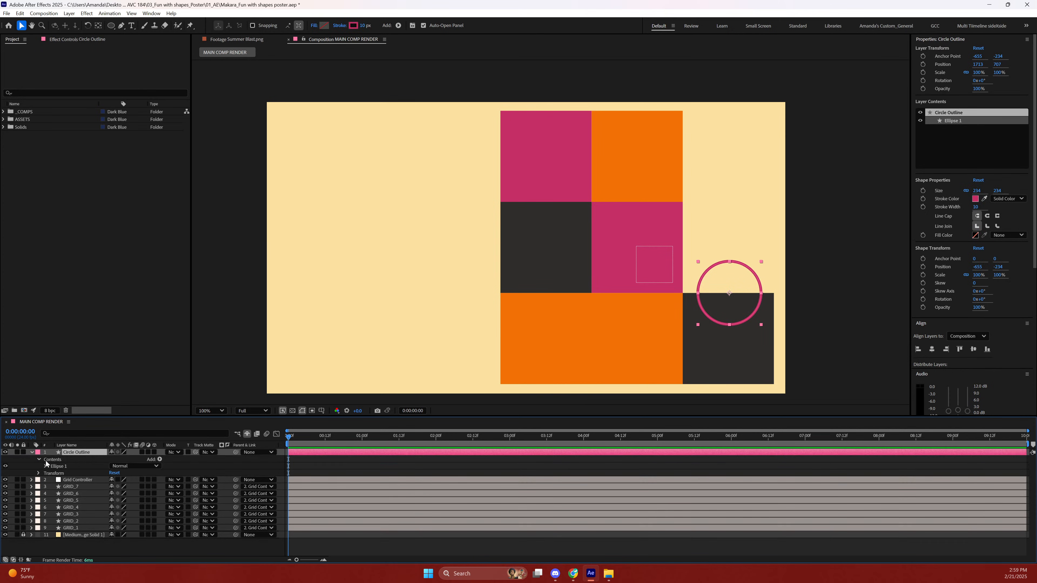
Set the circle's ellipse path size to 200 by 200 and collapse the layer's properties.
{"action": "left_click", "coordinate": [45, 466]}
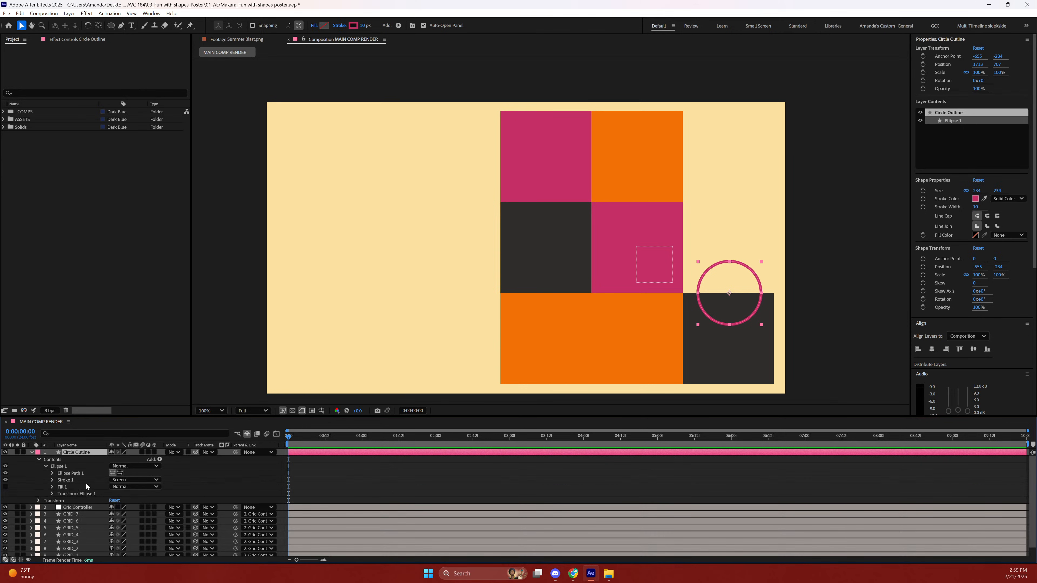
{"action": "left_click", "coordinate": [52, 472]}
{"action": "left_click", "coordinate": [122, 480]}
{"action": "type", "text": "200"}
{"action": "key", "text": "Return"}
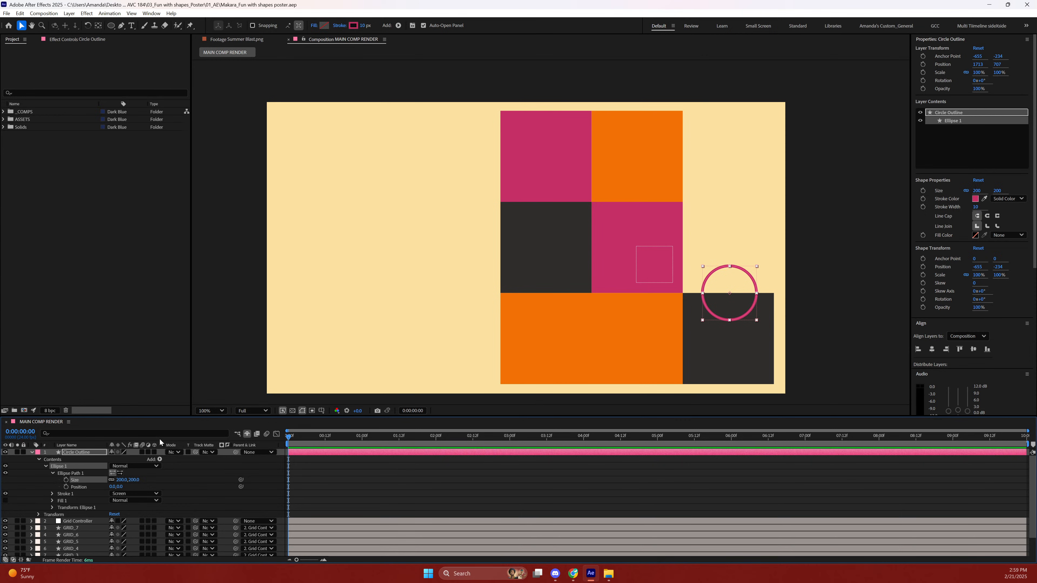
{"action": "left_click", "coordinate": [46, 466]}
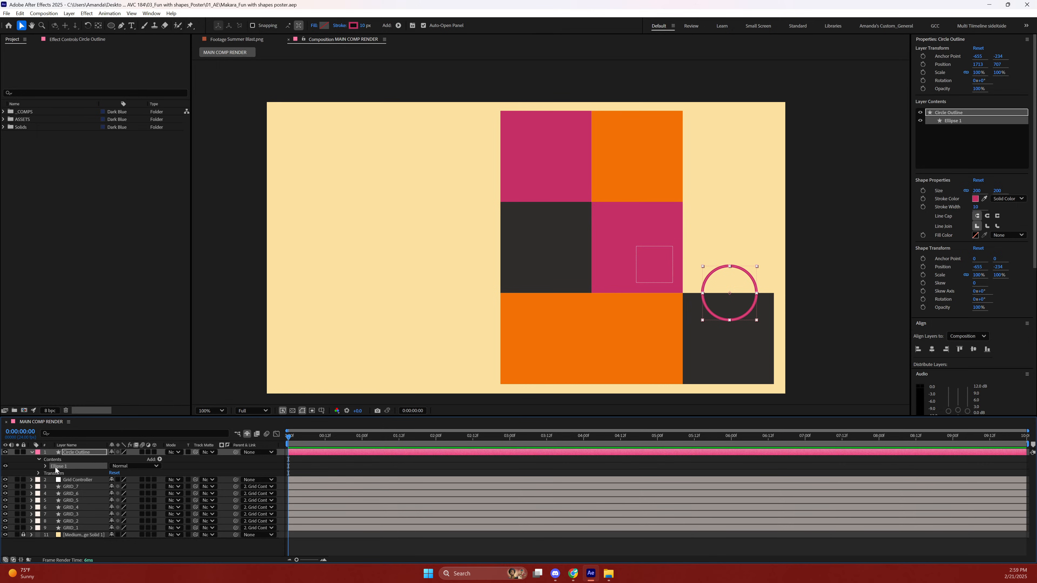
{"action": "left_click", "coordinate": [39, 460]}
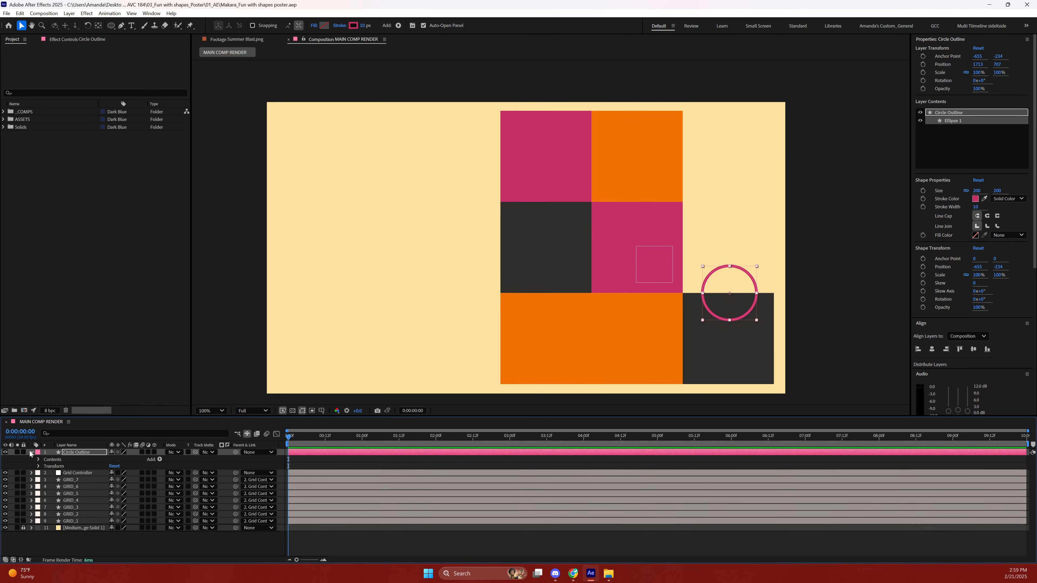
{"action": "left_click", "coordinate": [32, 452]}
Rename the Circle Outline layer to Circle Stroke and duplicate it.
{"action": "left_click", "coordinate": [90, 446]}
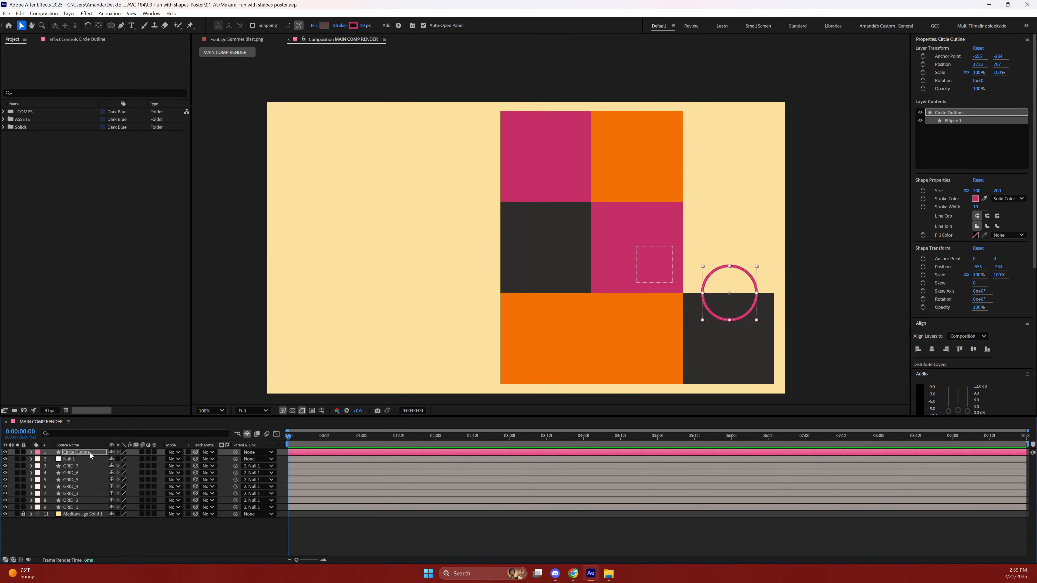
{"action": "key", "text": "Return"}
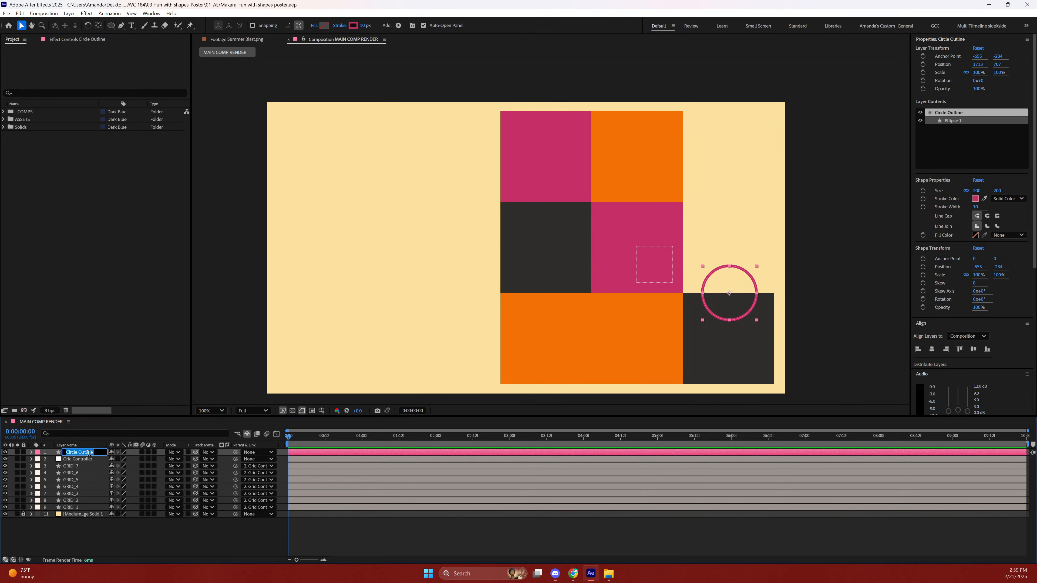
{"action": "left_click", "coordinate": [89, 453]}
{"action": "key", "text": "BackSpace"}
{"action": "key", "text": "BackSpace"}
{"action": "key", "text": "BackSpace"}
{"action": "type", "text": "Stroke"}
{"action": "left_click", "coordinate": [126, 527]}
{"action": "left_click", "coordinate": [89, 451]}
{"action": "key", "text": "ctrl+d"}
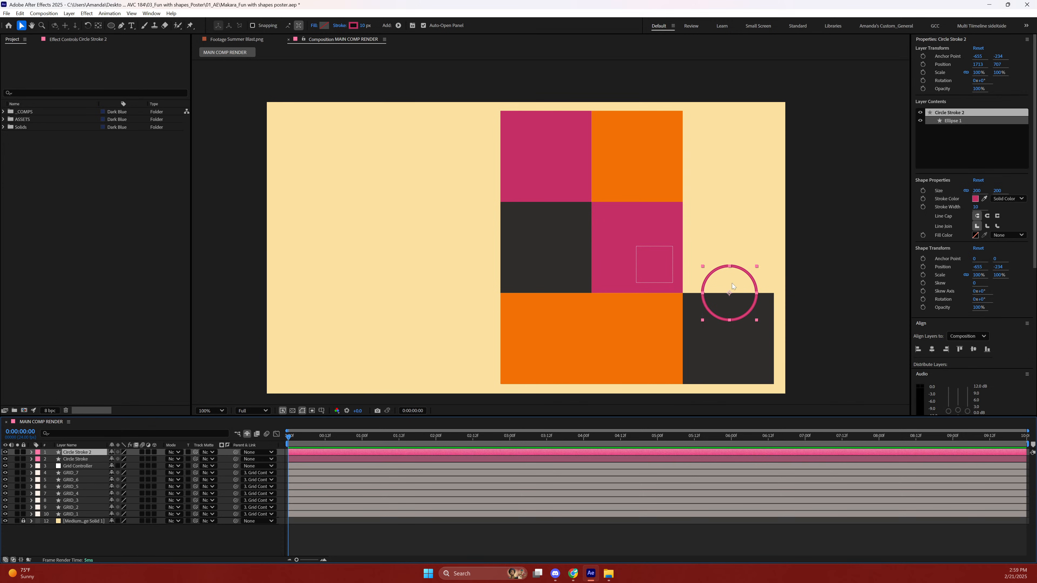
Set the X position of the Circle Stroke 2 layer to 1715.
{"action": "key", "text": "p"}
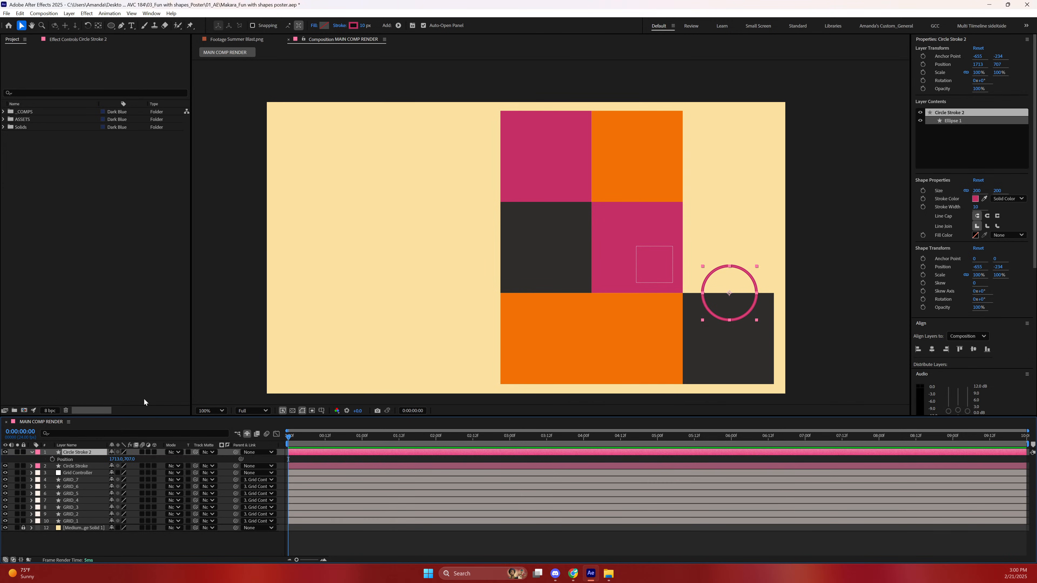
{"action": "left_click", "coordinate": [115, 460]}
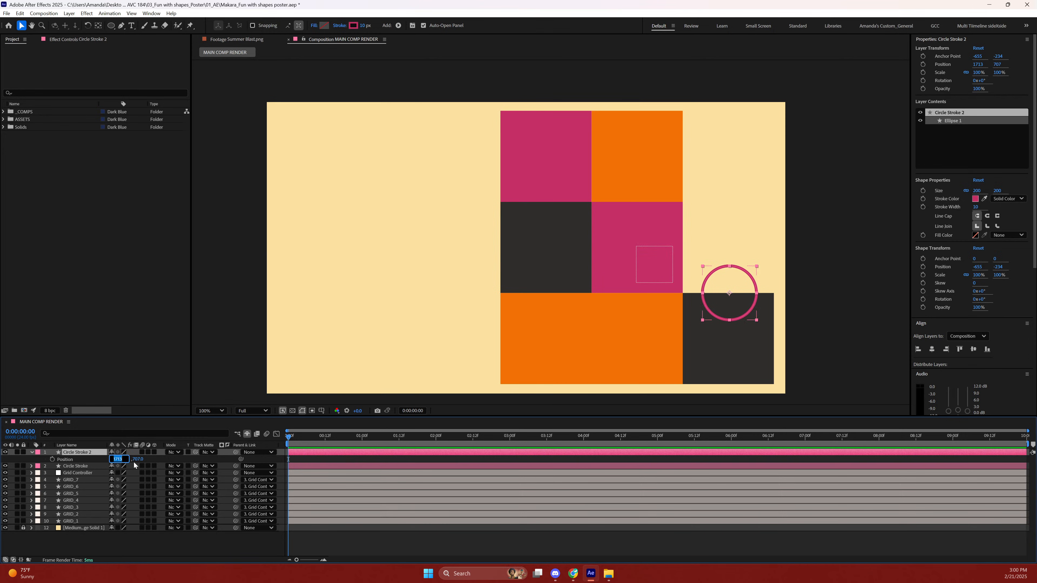
{"action": "key", "text": "Tab"}
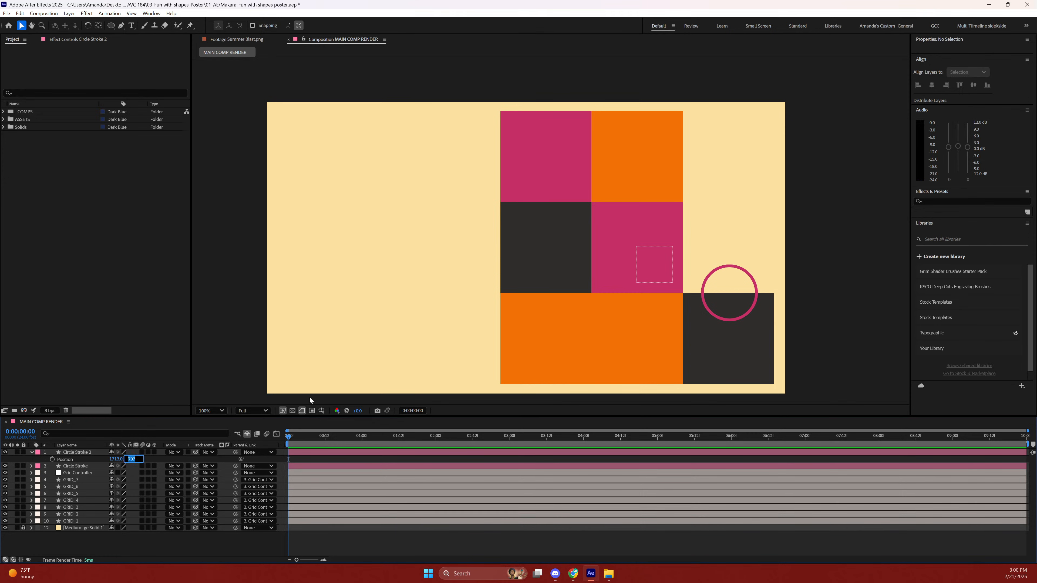
{"action": "key", "text": "Right"}
{"action": "left_click_drag", "start_coordinate": [268, 93], "coordinate": [295, 122]}
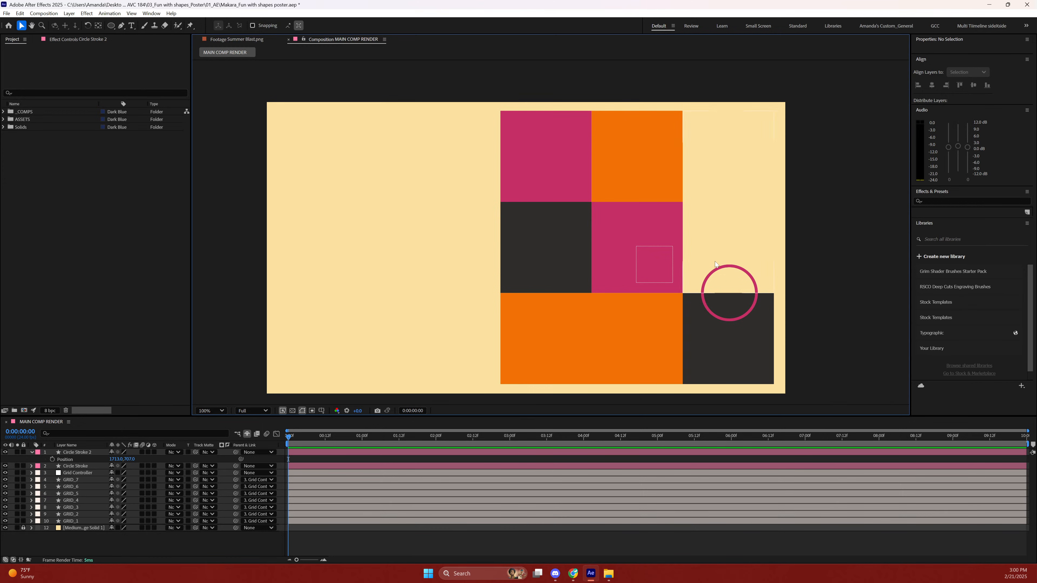
{"action": "left_click", "coordinate": [723, 266]}
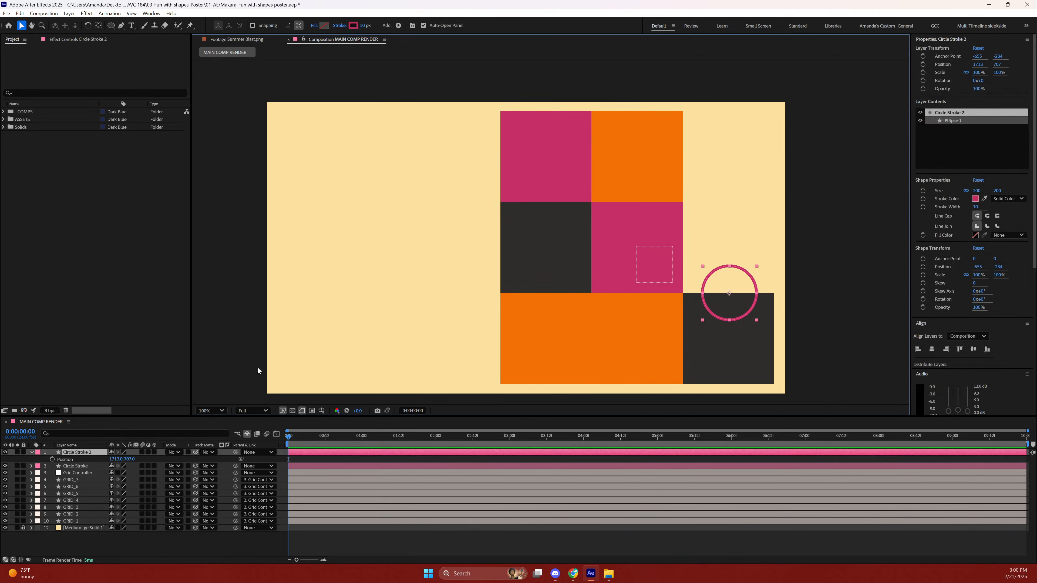
{"action": "left_click", "coordinate": [117, 460]}
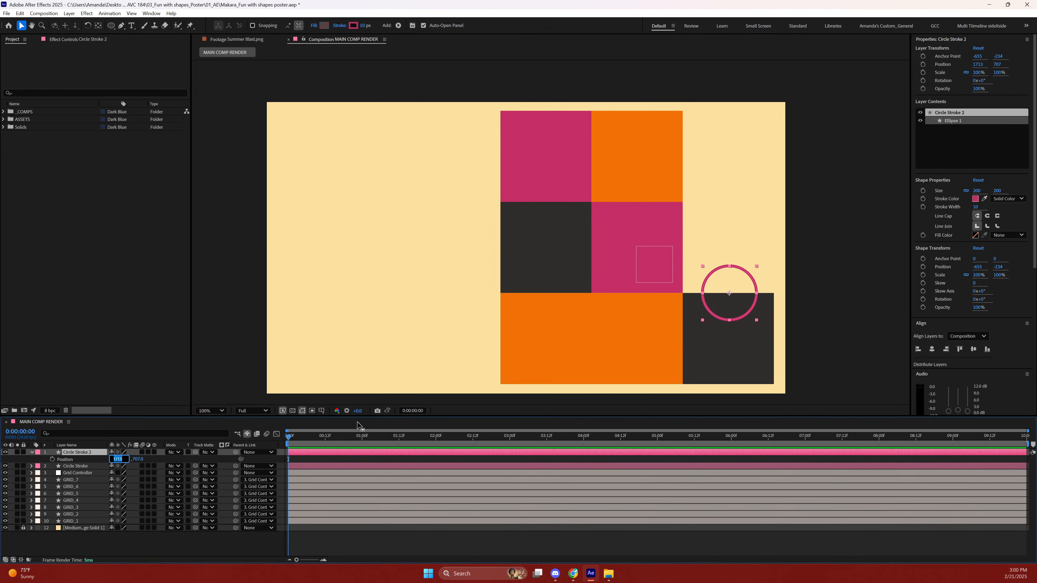
{"action": "type", "text": "1715"}
{"action": "key", "text": "Return"}
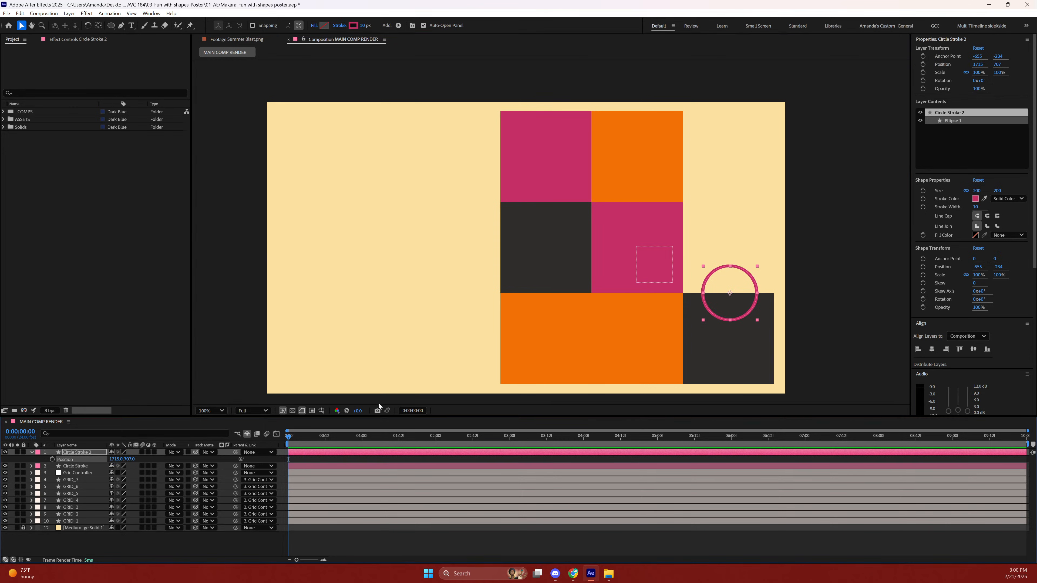
Try subtracting 100 from Circle Stroke 2's X position, and undo the shift.
{"action": "left_click", "coordinate": [116, 459]}
{"action": "key", "text": "Right"}
{"action": "type", "text": "-100"}
{"action": "key", "text": "Return"}
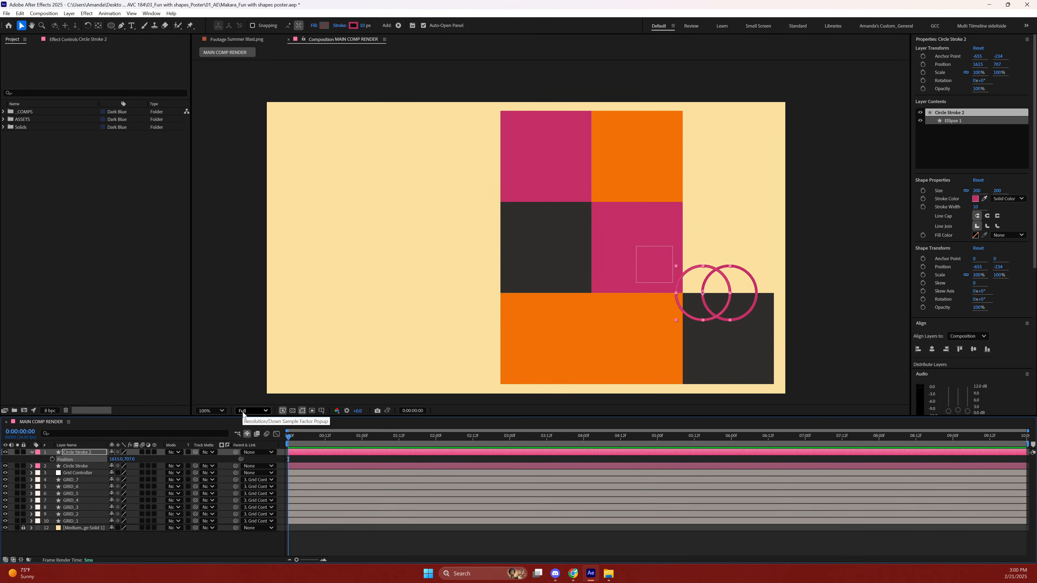
{"action": "key", "text": "ctrl+z"}
Set Circle Stroke 2's Y position to 700.
{"action": "left_click", "coordinate": [129, 460]}
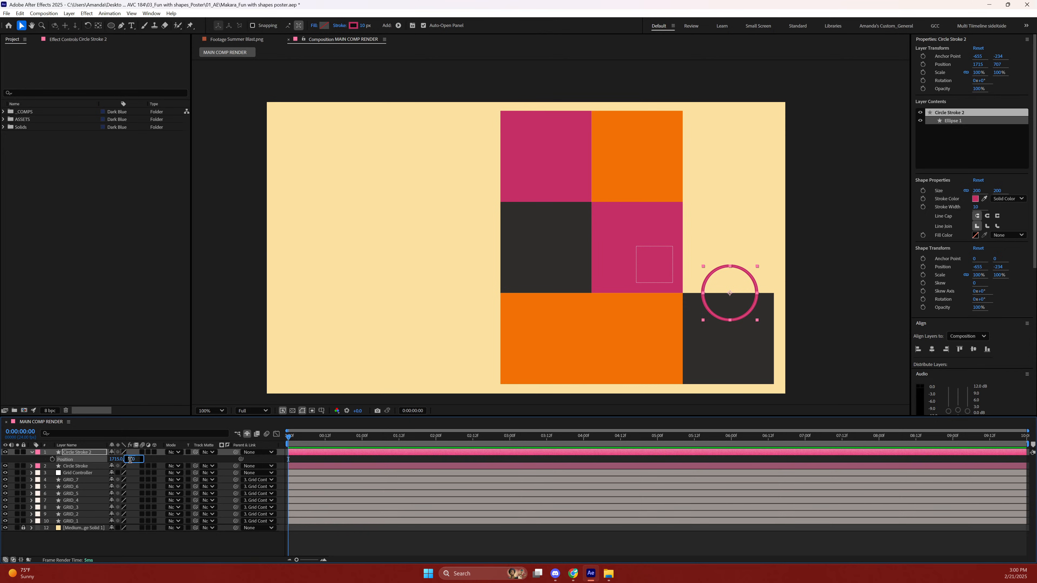
{"action": "type", "text": "700"}
{"action": "key", "text": "Return"}
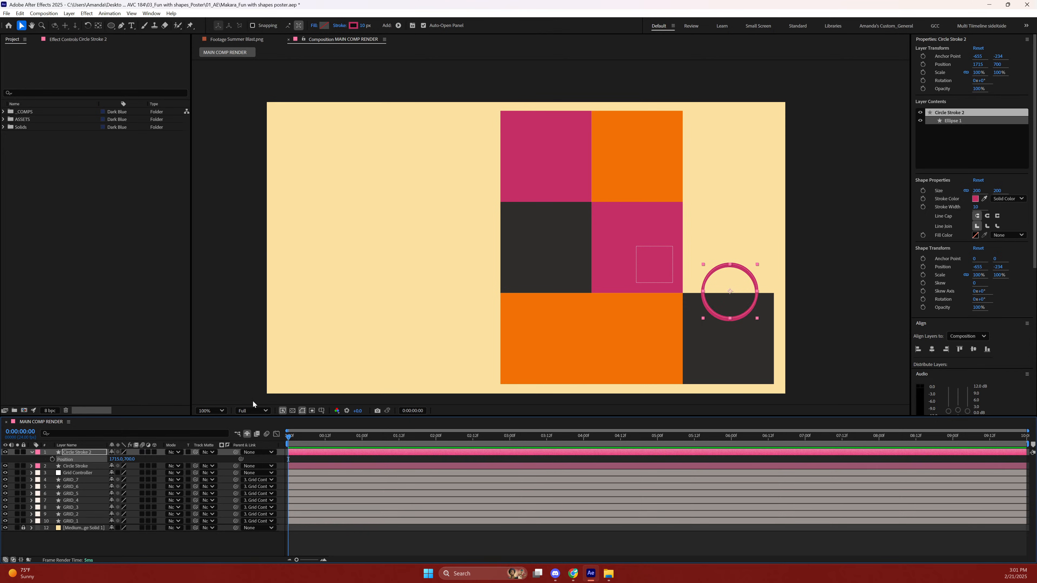
Reveal the original Circle Stroke layer's position and delete the Circle Stroke 2 duplicate.
{"action": "left_click", "coordinate": [83, 468]}
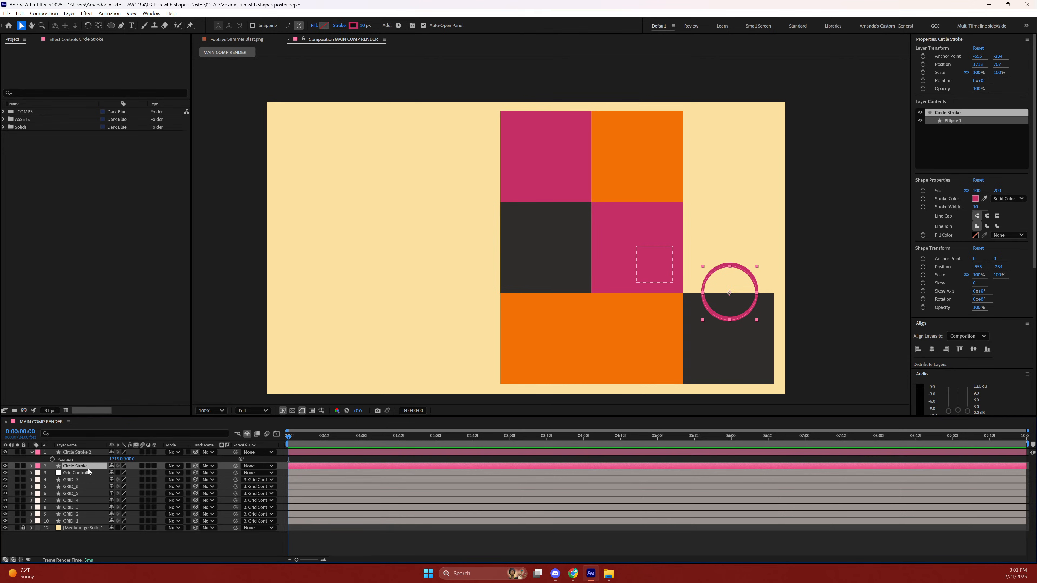
{"action": "key", "text": "p"}
{"action": "left_click", "coordinate": [115, 474]}
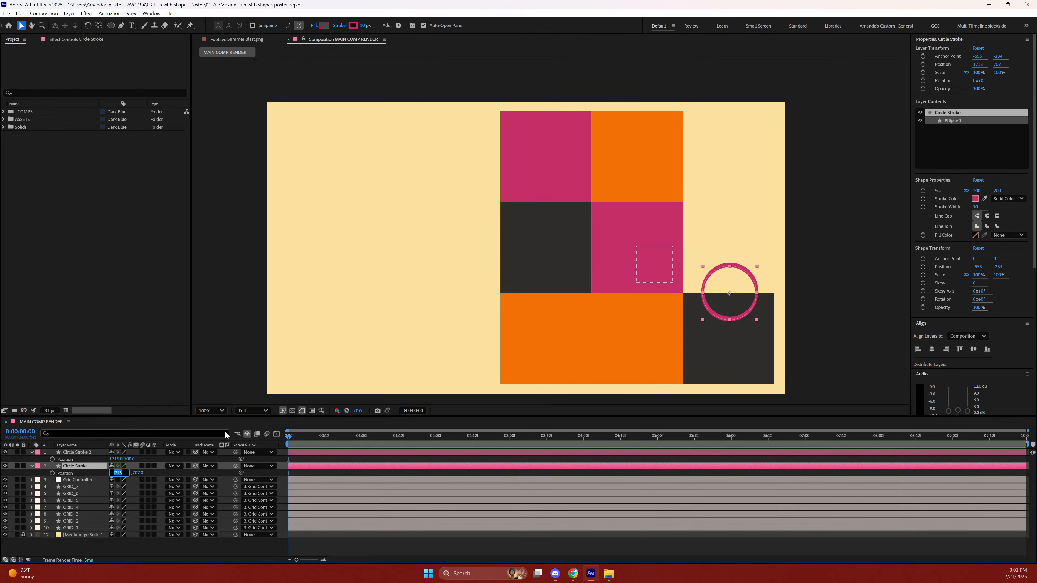
{"action": "left_click", "coordinate": [79, 451]}
{"action": "key", "text": "Delete"}
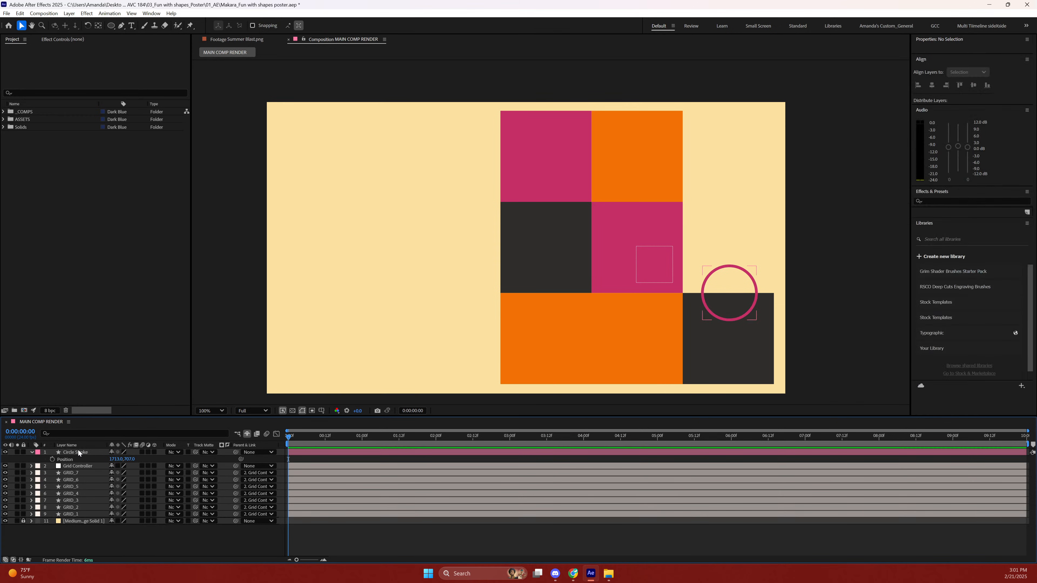
Set the Circle Stroke layer's position to 1715, 700.
{"action": "left_click", "coordinate": [77, 451]}
{"action": "left_click", "coordinate": [117, 459]}
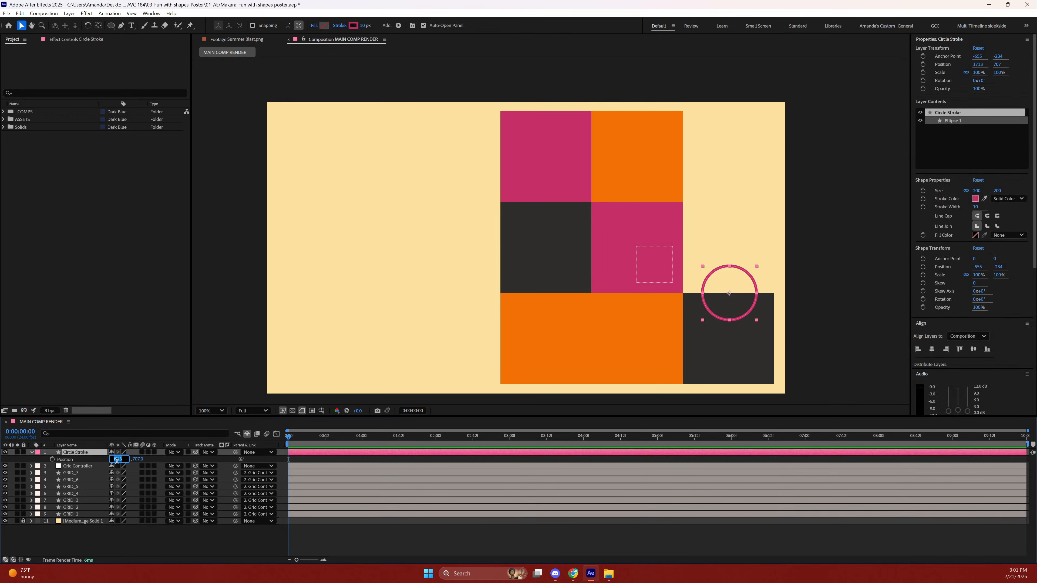
{"action": "type", "text": "1715"}
{"action": "key", "text": "Tab"}
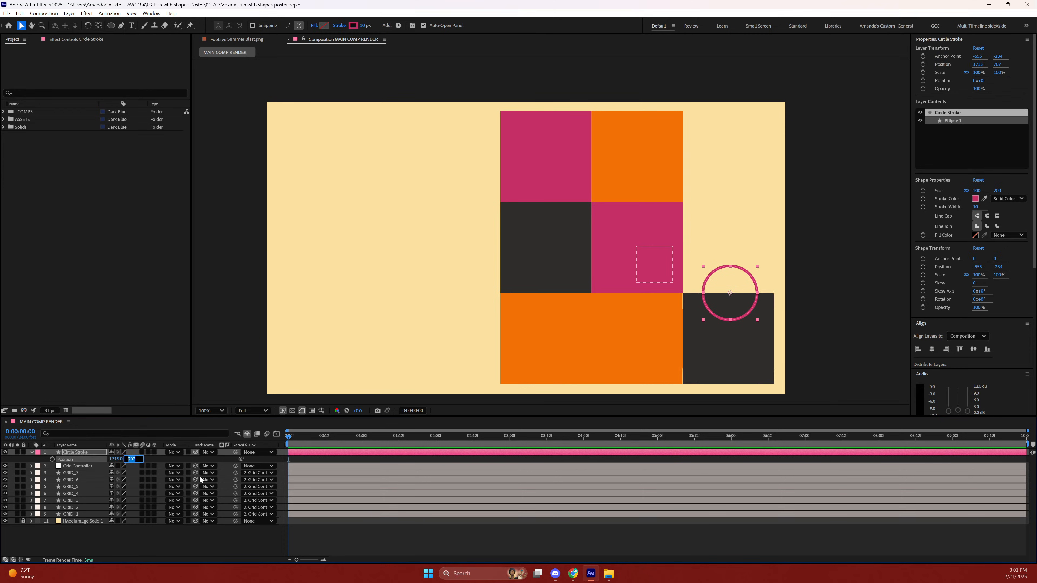
{"action": "type", "text": "700"}
{"action": "left_click", "coordinate": [84, 539]}
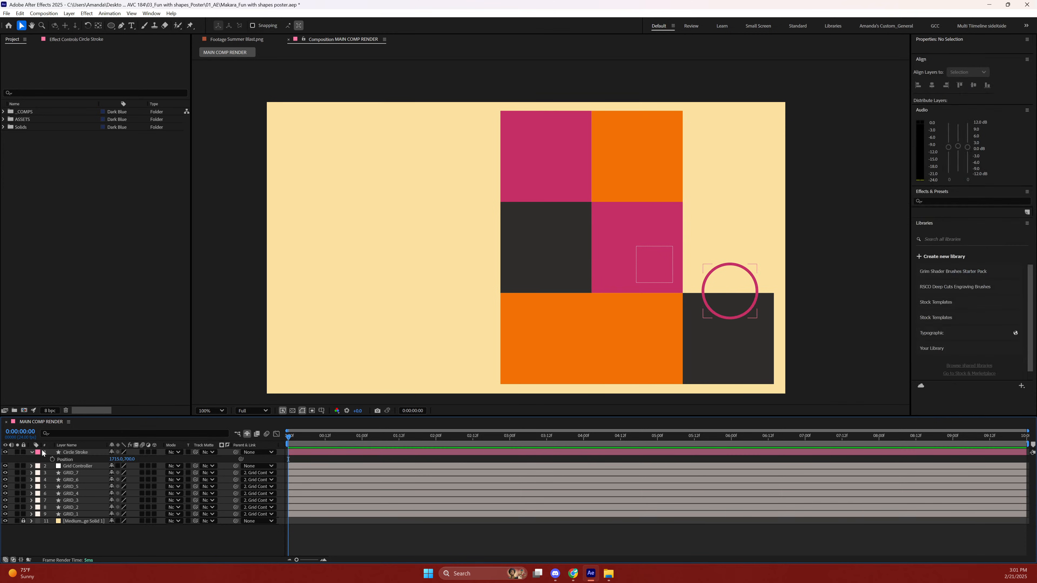
Nudge the Circle Stroke layer down 7 pixels to a Y position of 707.
{"action": "left_click", "coordinate": [33, 452]}
{"action": "left_click", "coordinate": [73, 453]}
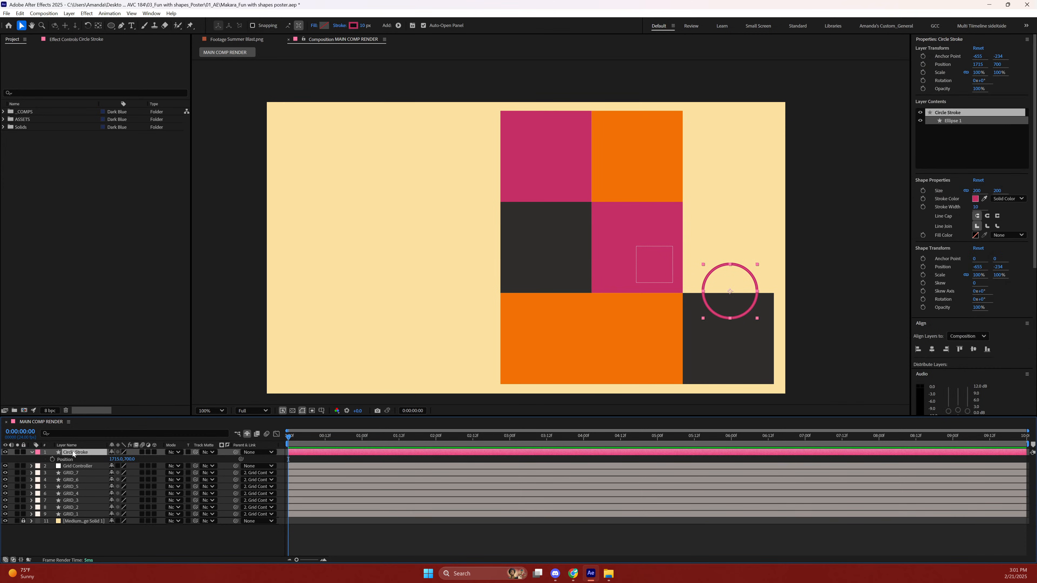
{"action": "key", "text": "Down"}
{"action": "key", "text": "Down"}
{"action": "key", "text": "Down"}
{"action": "key", "text": "Down"}
{"action": "key", "text": "Down"}
{"action": "key", "text": "Down"}
{"action": "key", "text": "Down"}
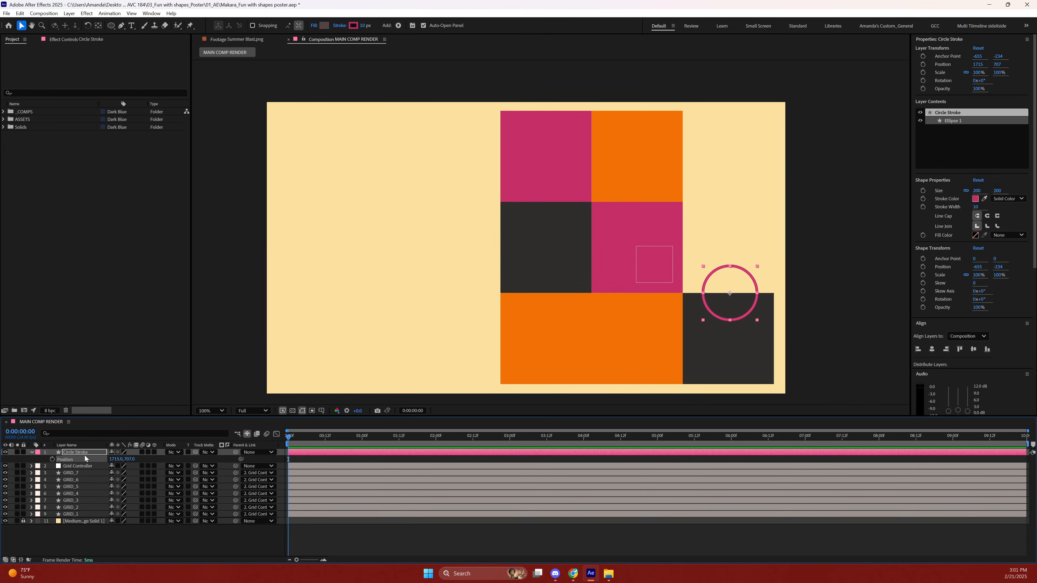
Duplicate the Circle Stroke layer and move the copy up 100 pixels to a Y position of 607.
{"action": "key", "text": "ctrl+d"}
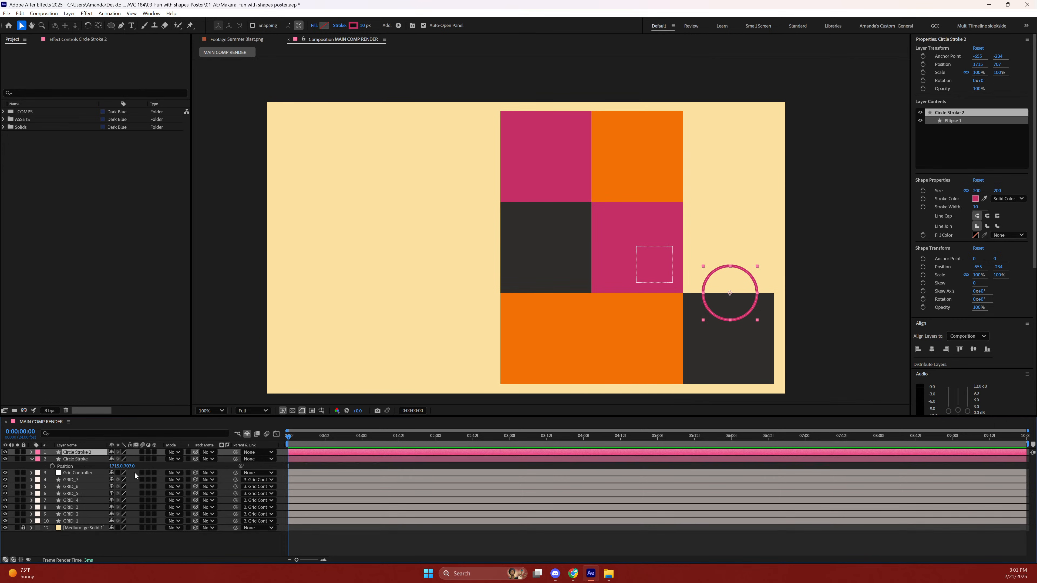
{"action": "key", "text": "p"}
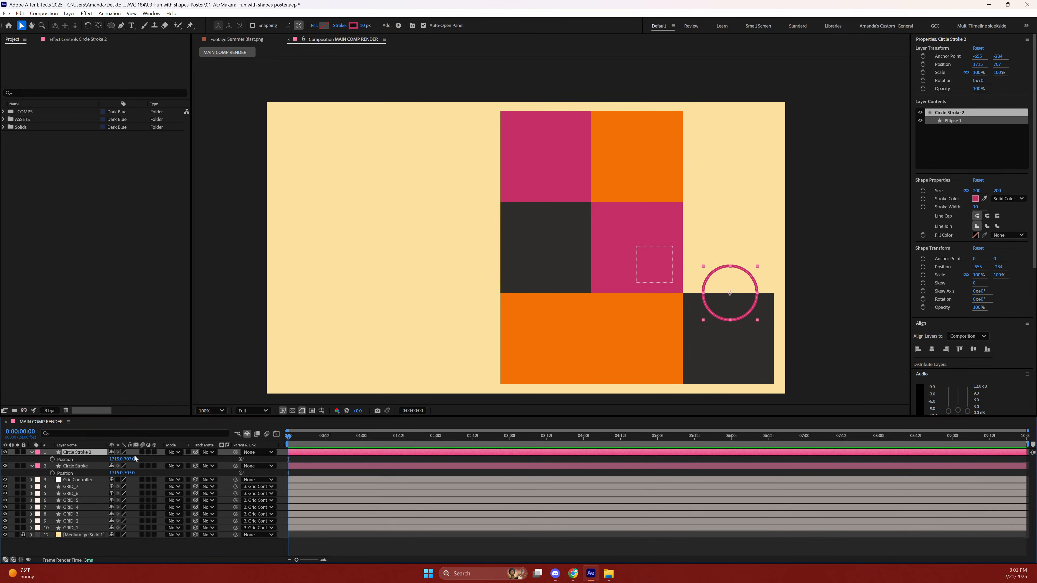
{"action": "left_click", "coordinate": [133, 459]}
{"action": "left_click", "coordinate": [133, 460]}
{"action": "type", "text": "-100"}
{"action": "key", "text": "Return"}
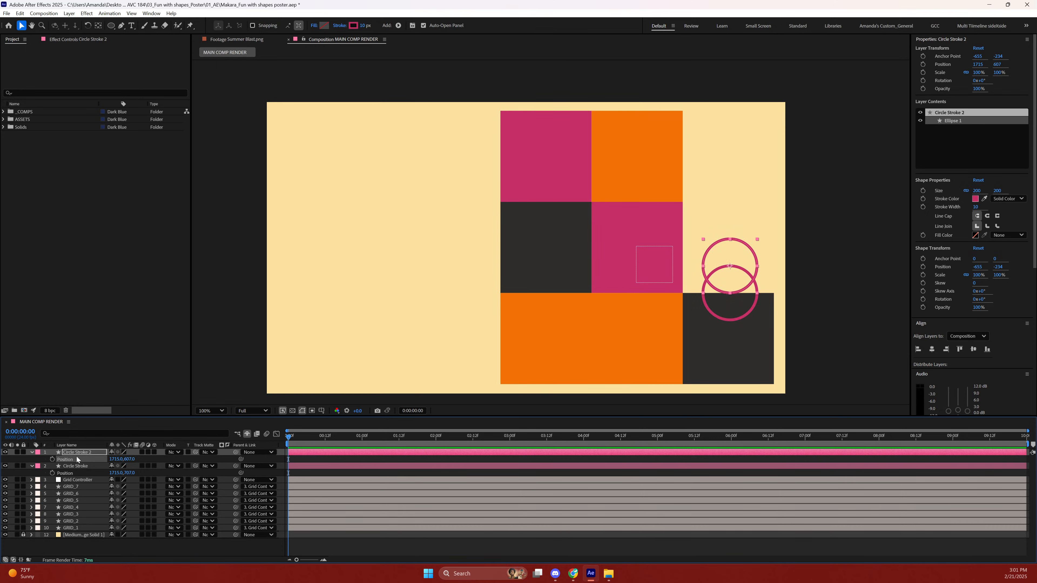
Duplicate Circle Stroke 2 and set the copy's Y position to 507.
{"action": "left_click", "coordinate": [77, 447]}
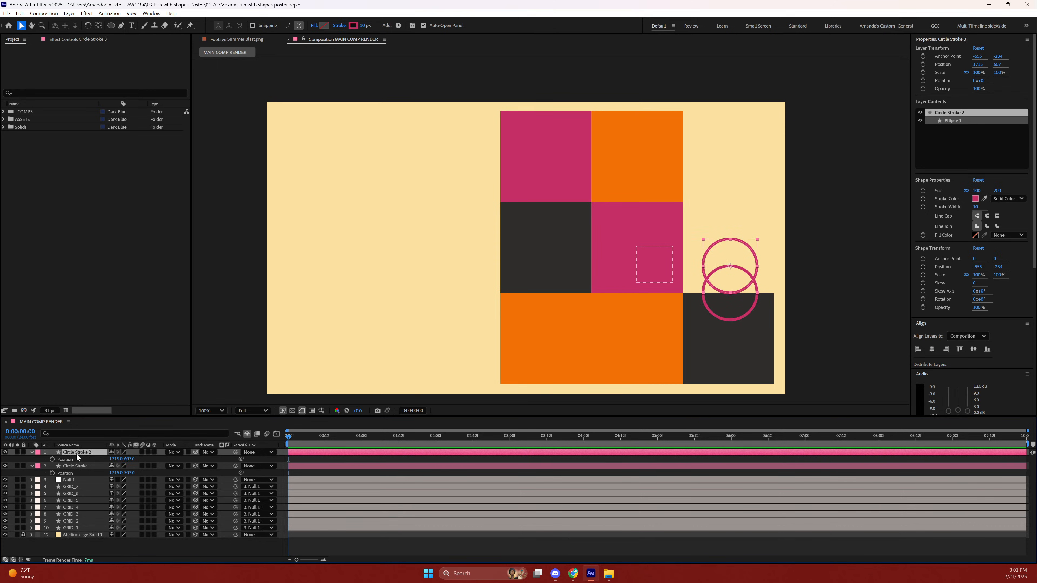
{"action": "key", "text": "ctrl+d"}
{"action": "key", "text": "p"}
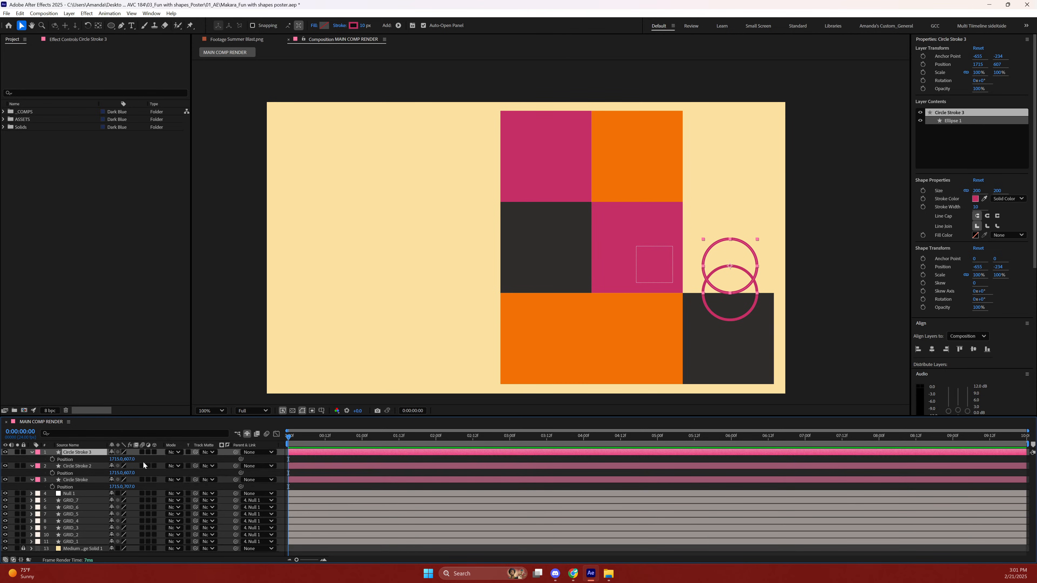
{"action": "left_click", "coordinate": [132, 459]}
{"action": "type", "text": "50"}
Undo a trial duplicate of Circle Stroke 3 and delete the Circle Stroke 3 layer.
{"action": "left_click", "coordinate": [76, 466]}
{"action": "left_click", "coordinate": [77, 452]}
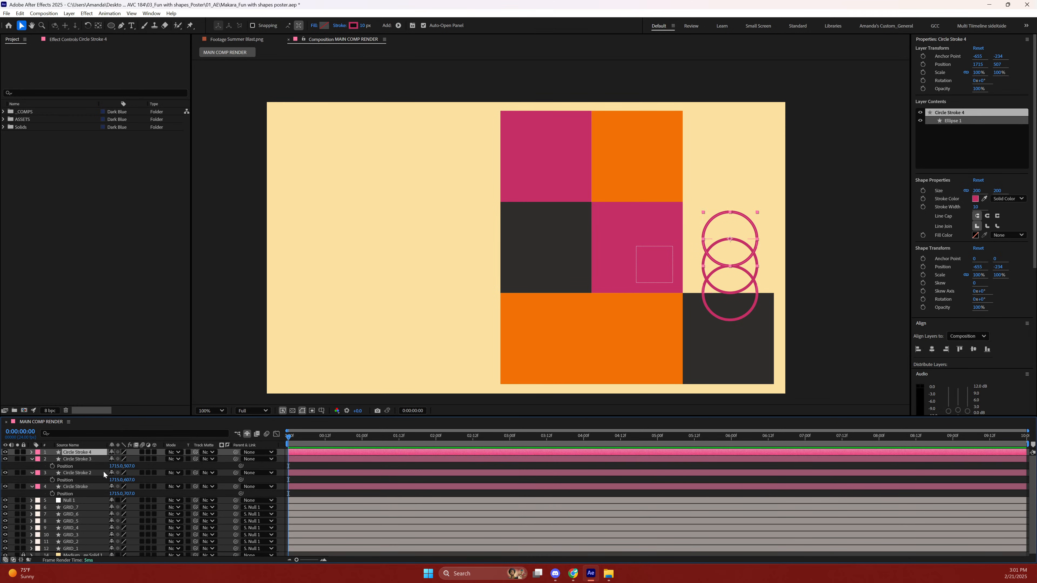
{"action": "key", "text": "ctrl+z"}
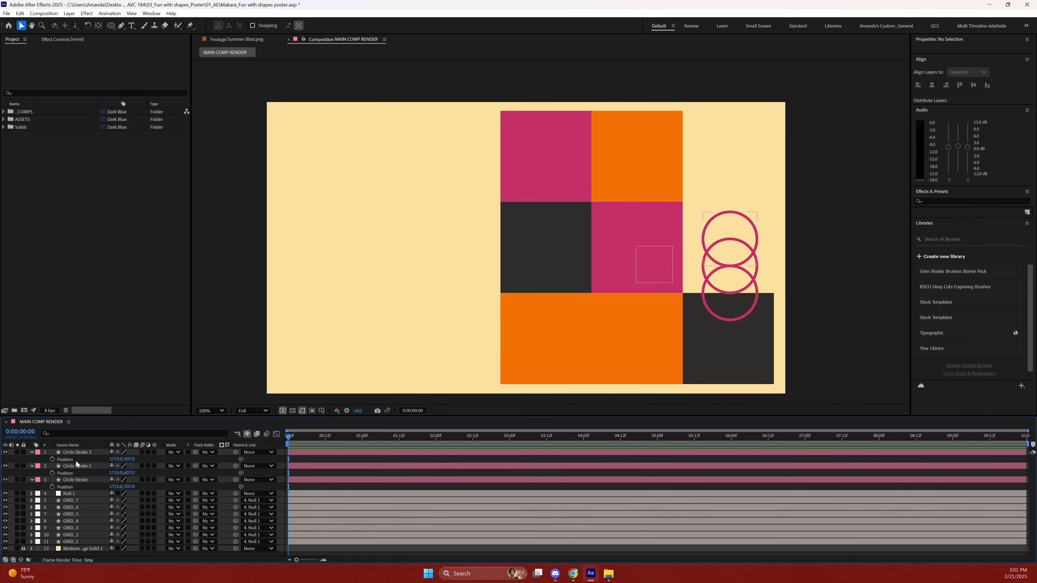
{"action": "key", "text": "Delete"}
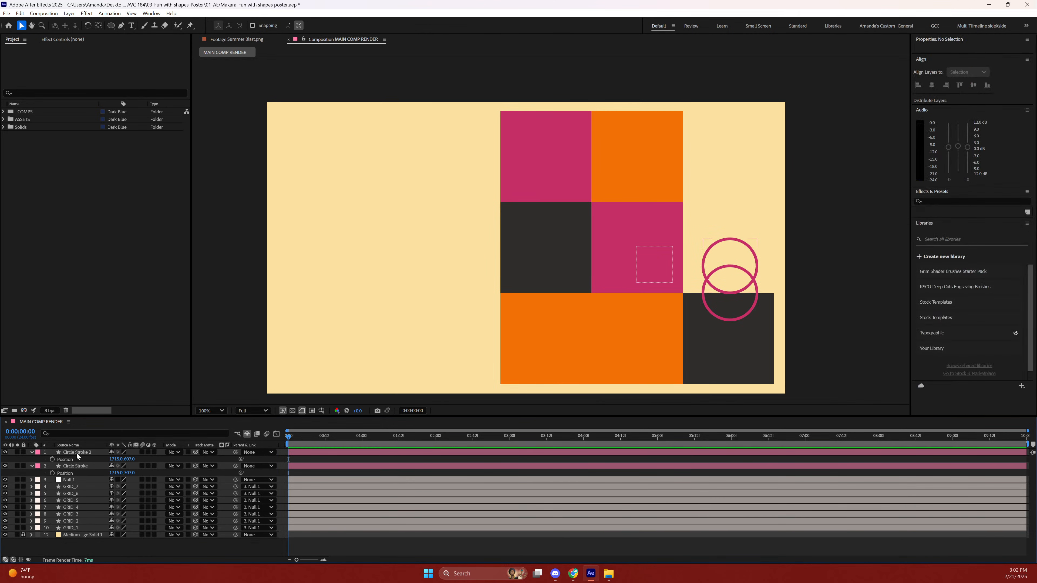
Set Circle Stroke 2's Y position to 707 minus 75, giving 632.
{"action": "left_click", "coordinate": [77, 453]}
{"action": "mouse_move", "coordinate": [133, 463]}
{"action": "left_mouse_down"}
{"action": "mouse_move", "coordinate": [131, 478]}
{"action": "mouse_move", "coordinate": [131, 466]}
{"action": "left_mouse_up"}
{"action": "left_click", "coordinate": [132, 460]}
{"action": "type", "text": "707"}
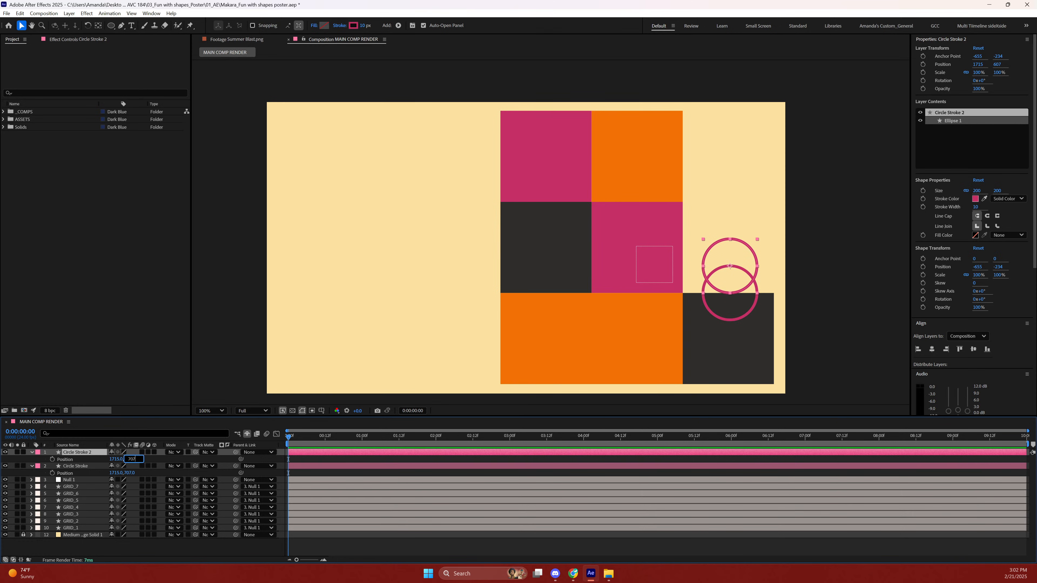
{"action": "type", "text": "-75"}
{"action": "key", "text": "Return"}
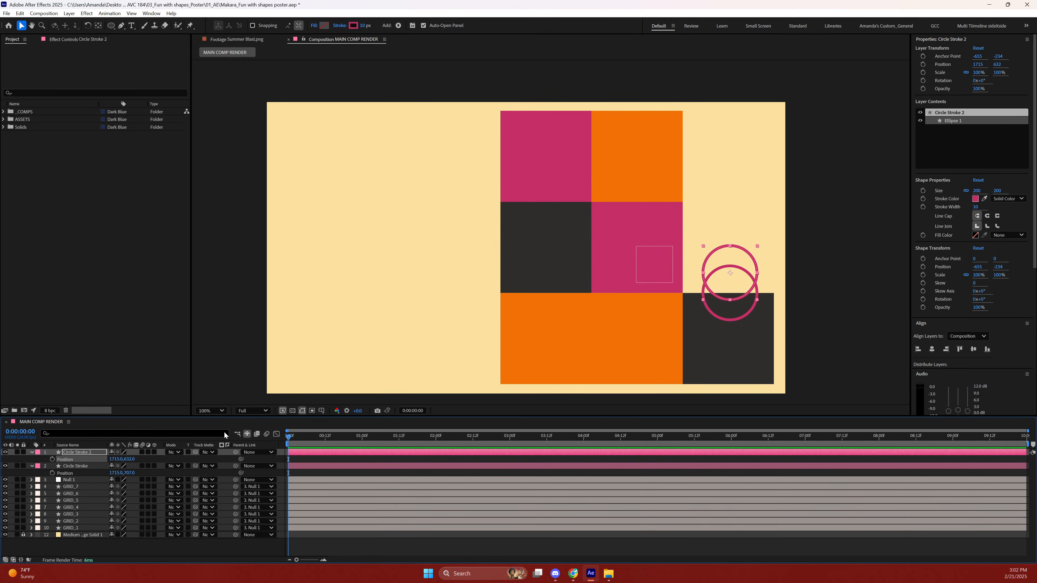
Duplicate Circle Stroke 2 and set the copy's Y position to 557.
{"action": "left_click", "coordinate": [95, 452]}
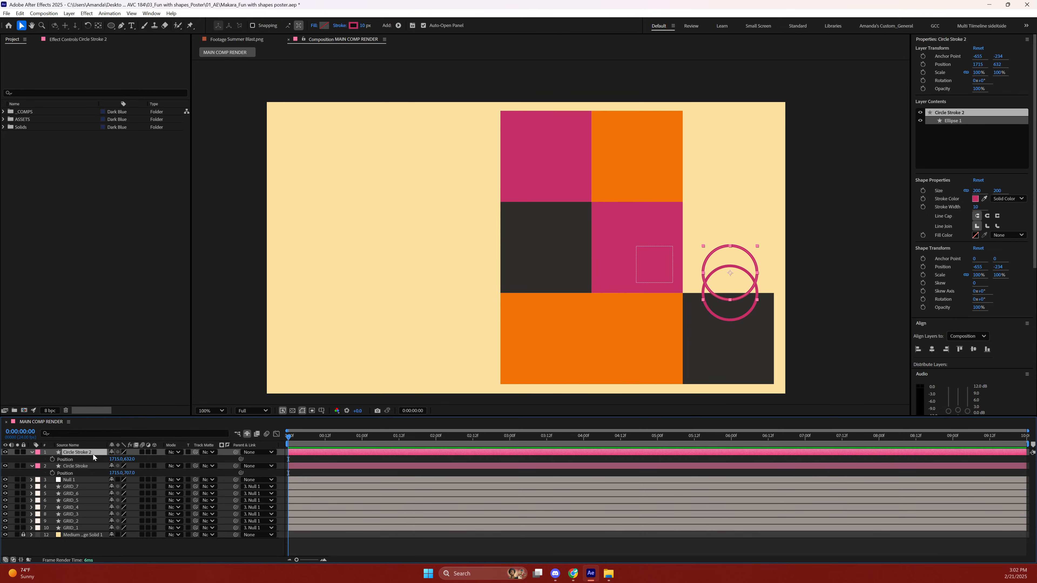
{"action": "key", "text": "ctrl+d"}
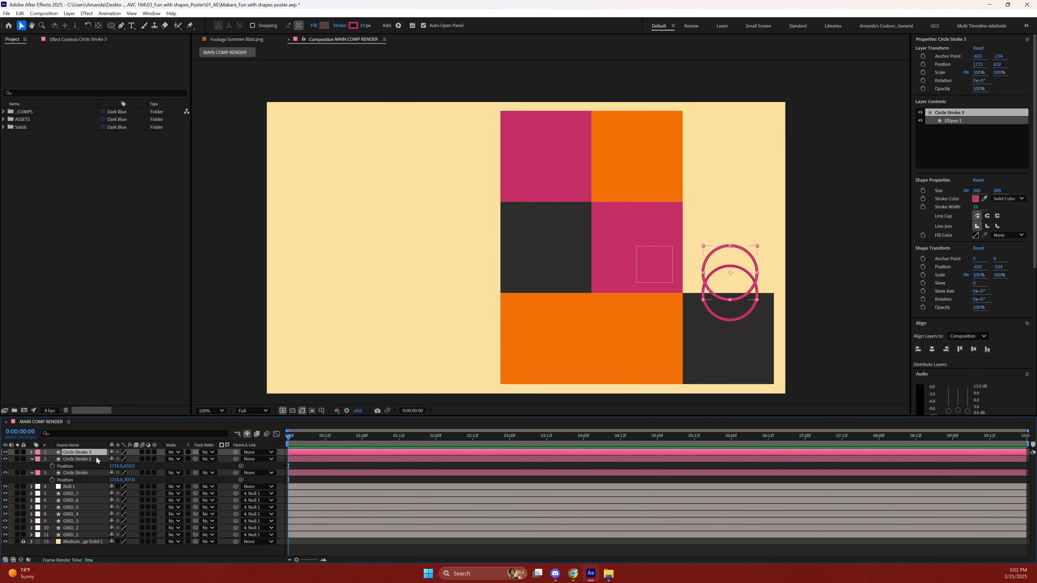
{"action": "key", "text": "p"}
{"action": "left_click", "coordinate": [130, 459]}
{"action": "type", "text": "557"}
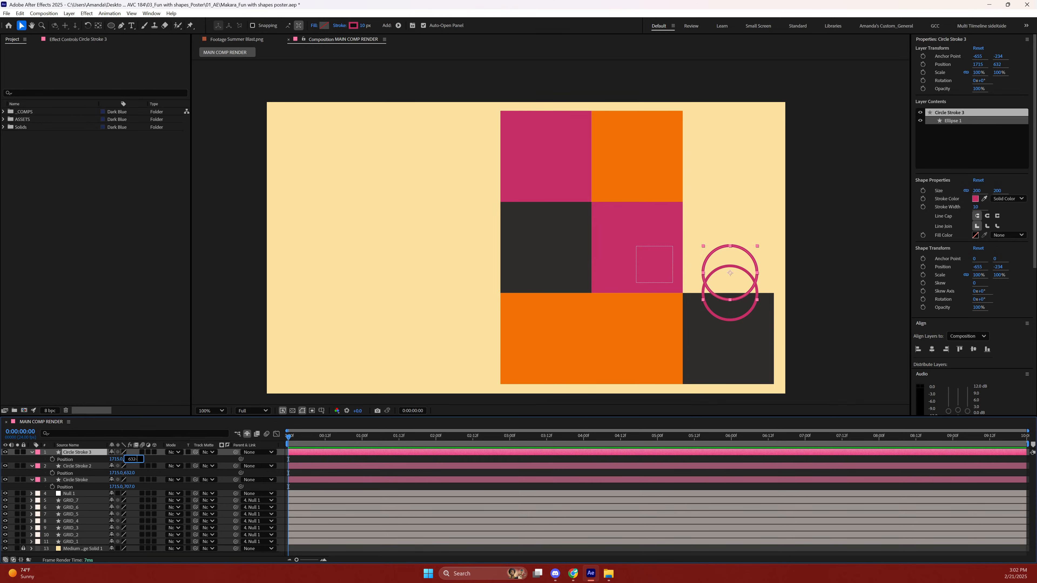
{"action": "key", "text": "Return"}
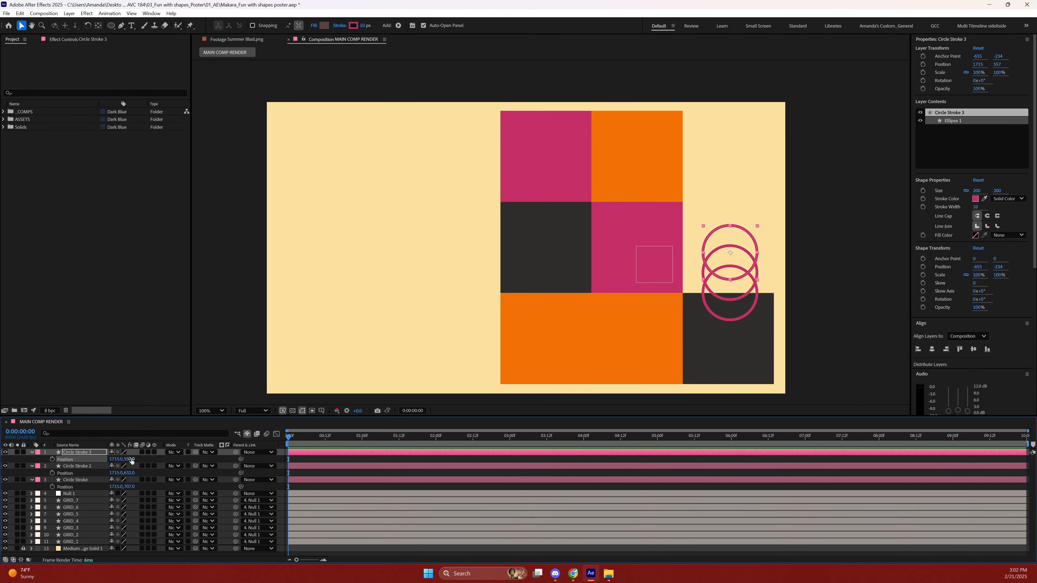
Duplicate Circle Stroke 3 with the copy's Y position set to 482, and show layer names instead of source names.
{"action": "left_click", "coordinate": [76, 453]}
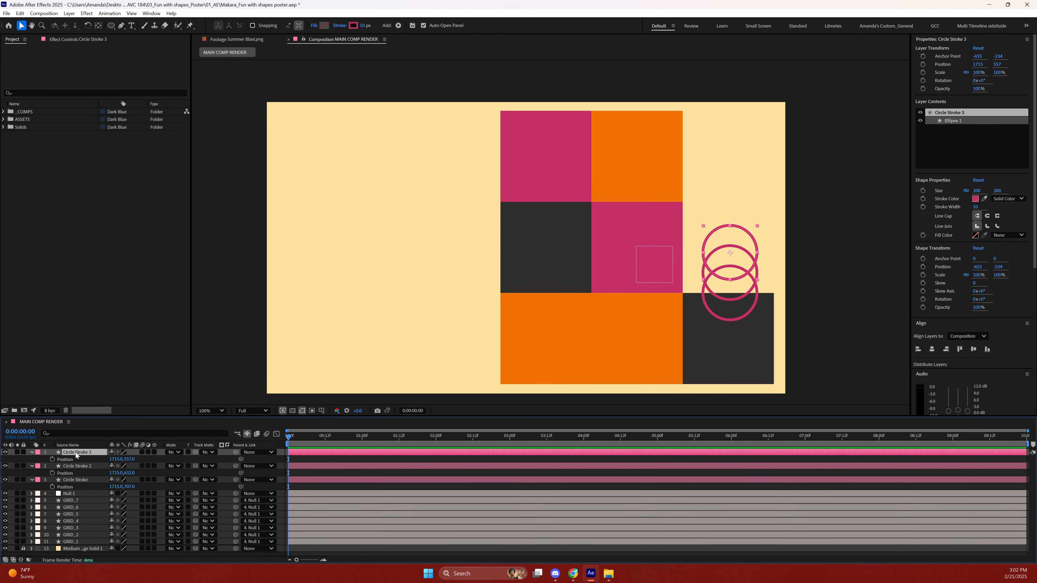
{"action": "key", "text": "ctrl+d"}
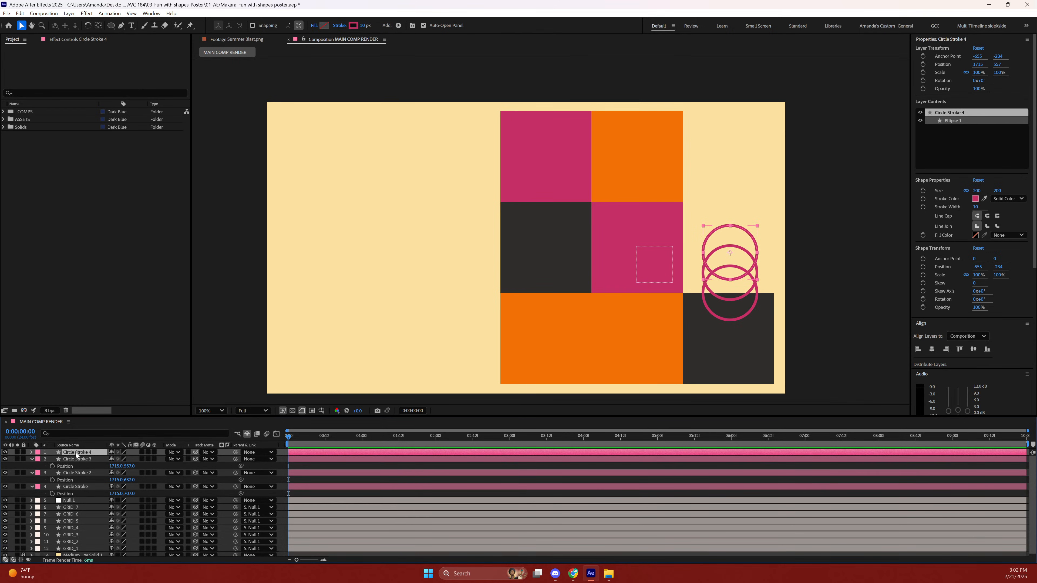
{"action": "key", "text": "p"}
{"action": "left_click", "coordinate": [131, 459]}
{"action": "key", "text": "Right"}
{"action": "type", "text": "-75"}
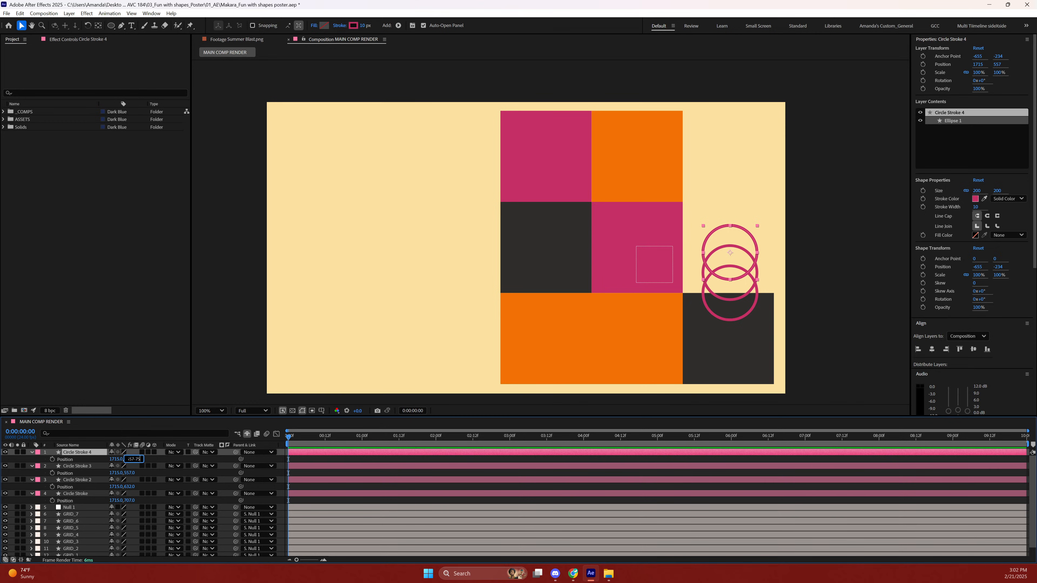
{"action": "left_click", "coordinate": [68, 445]}
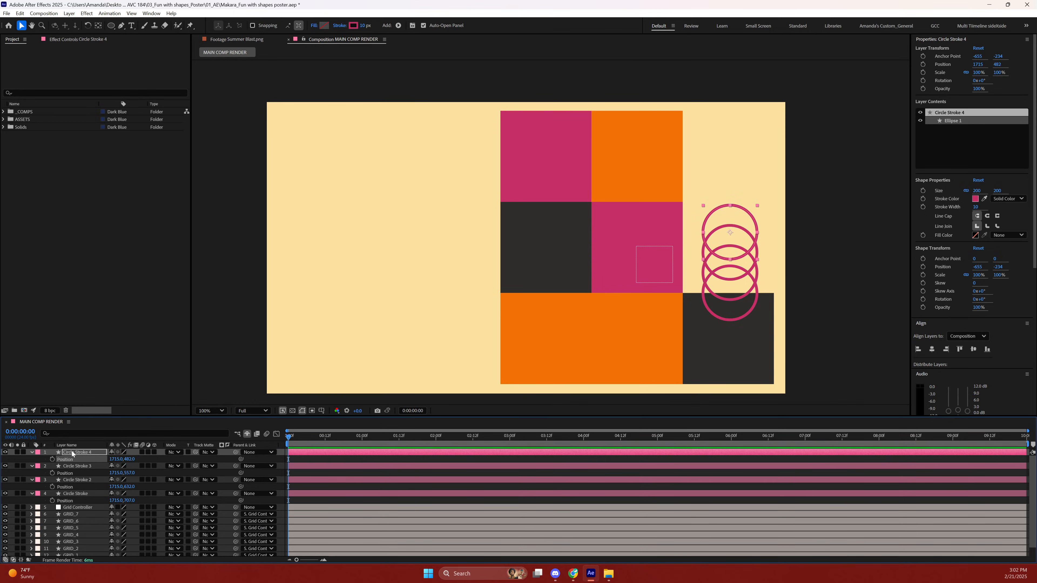
Duplicate Circle Stroke 4 and lower the copy's Y position by 75 to 407.
{"action": "key", "text": "ctrl+d"}
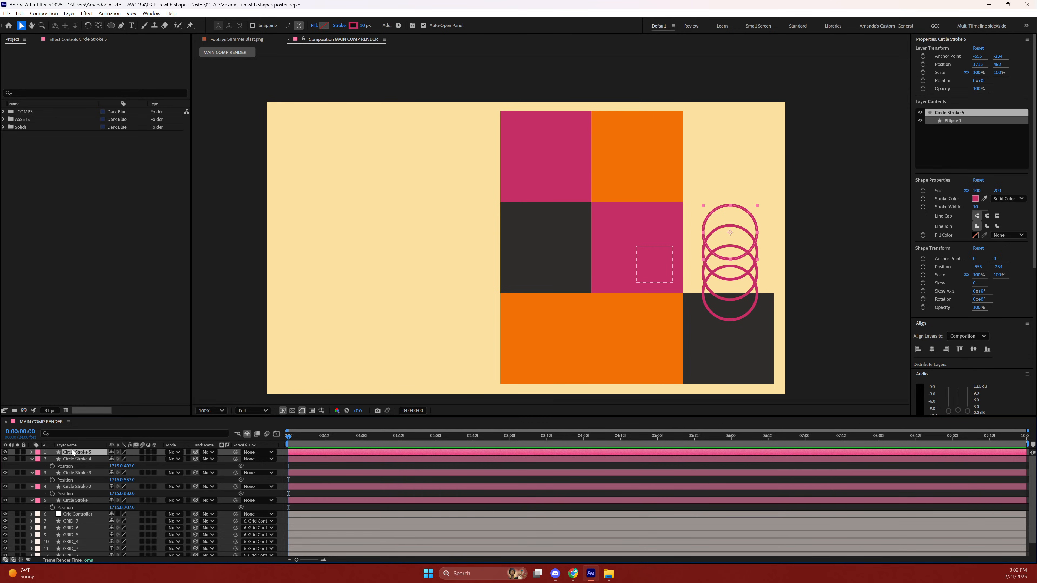
{"action": "key", "text": "p"}
{"action": "left_click", "coordinate": [130, 459]}
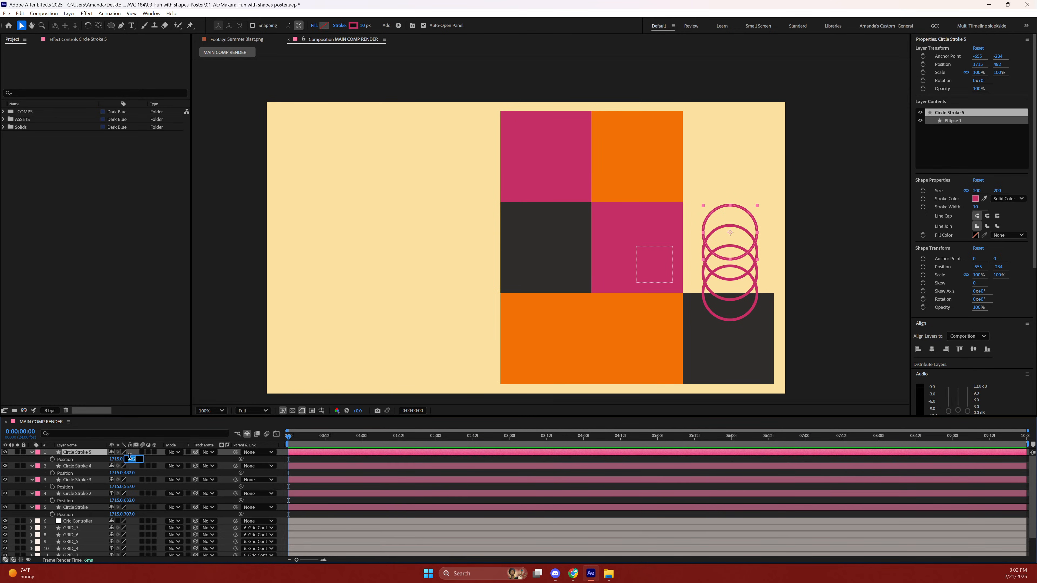
{"action": "key", "text": "Right"}
{"action": "type", "text": "-75"}
{"action": "left_click", "coordinate": [79, 458]}
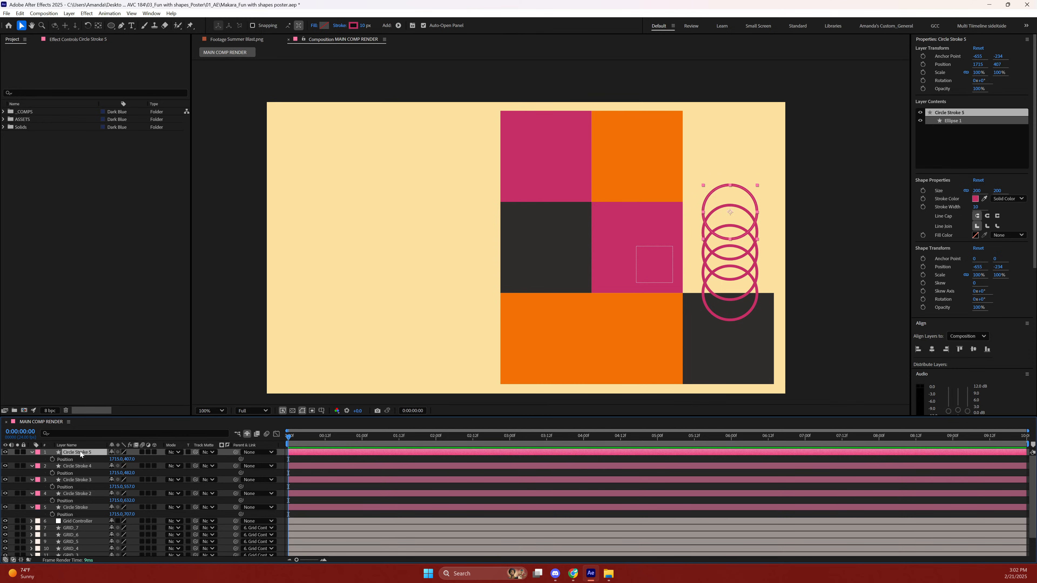
Duplicate Circle Stroke 5 and lower the copy's Y position by 75 to 332.
{"action": "key", "text": "ctrl+d"}
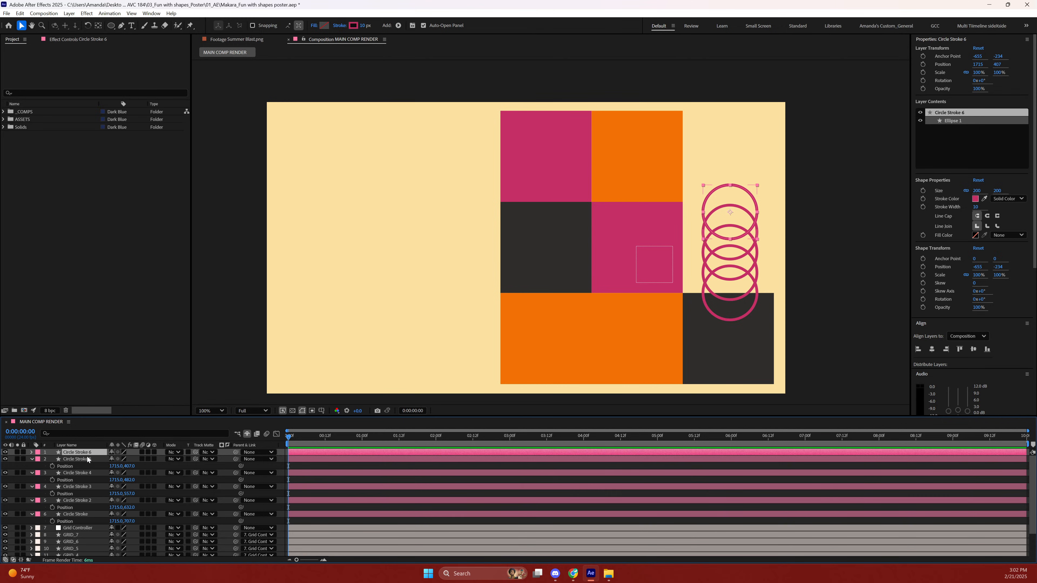
{"action": "key", "text": "p"}
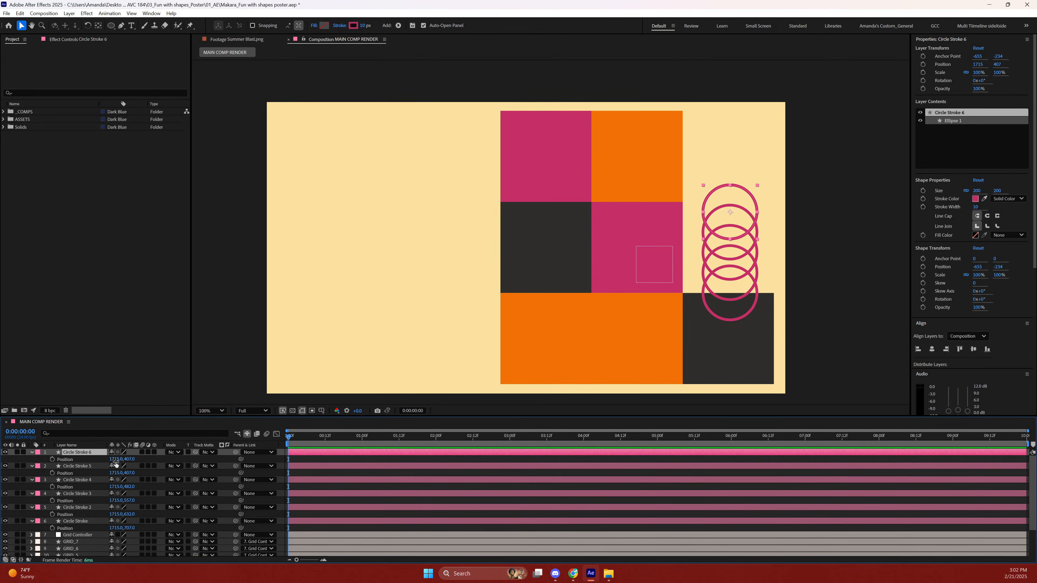
{"action": "left_click", "coordinate": [131, 459]}
{"action": "key", "text": "Right"}
{"action": "type", "text": "-75"}
{"action": "key", "text": "Return"}
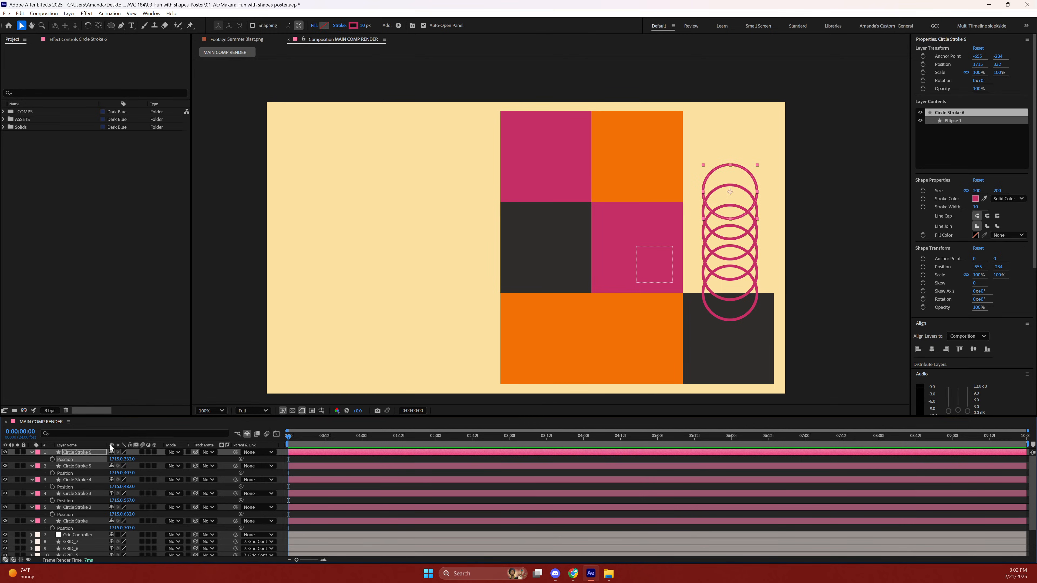
Duplicate Circle Stroke 6 and lower the copy's Y position by 75 to 257.
{"action": "key", "text": "ctrl+d"}
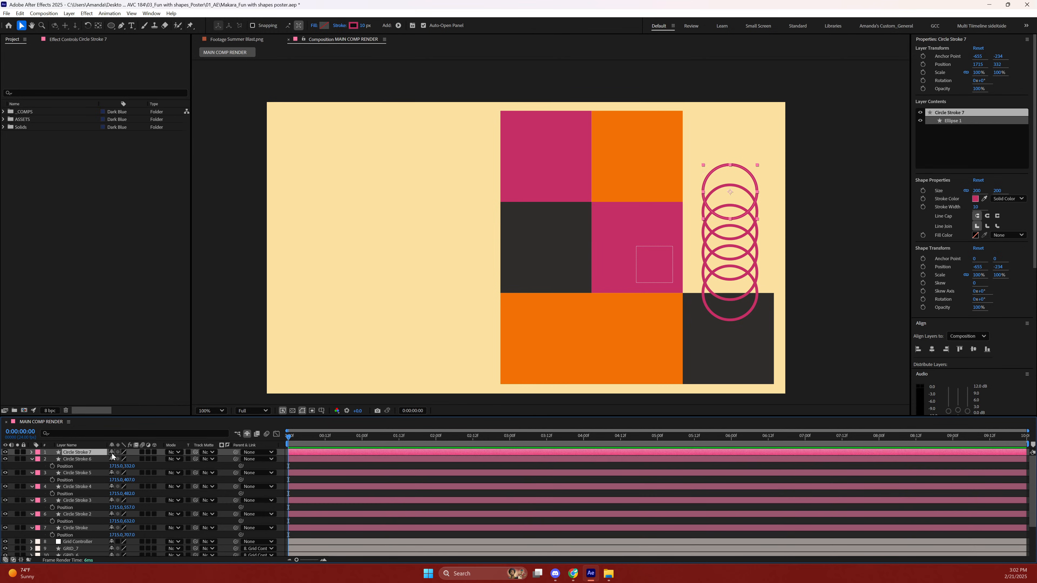
{"action": "key", "text": "p"}
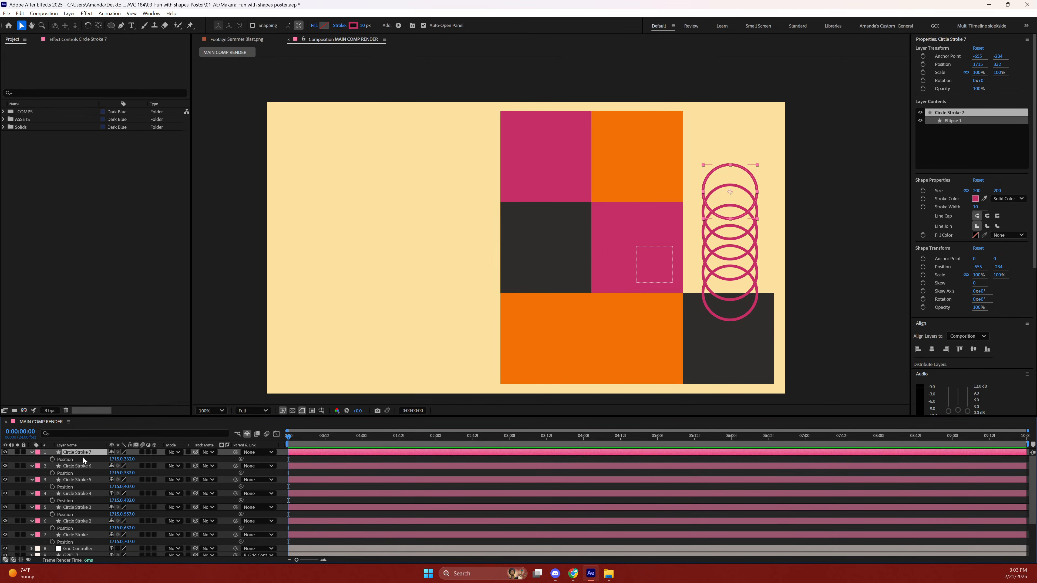
{"action": "left_click", "coordinate": [131, 459]}
{"action": "key", "text": "Right"}
{"action": "type", "text": "-75"}
{"action": "key", "text": "Return"}
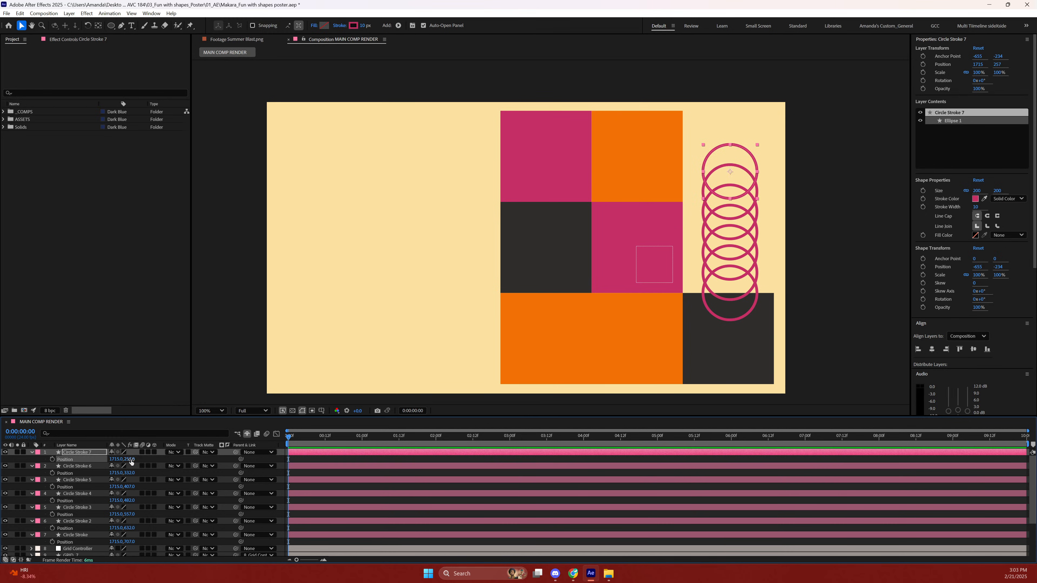
Collapse the properties of all seven Circle Stroke layers in the timeline.
{"action": "left_click", "coordinate": [31, 453]}
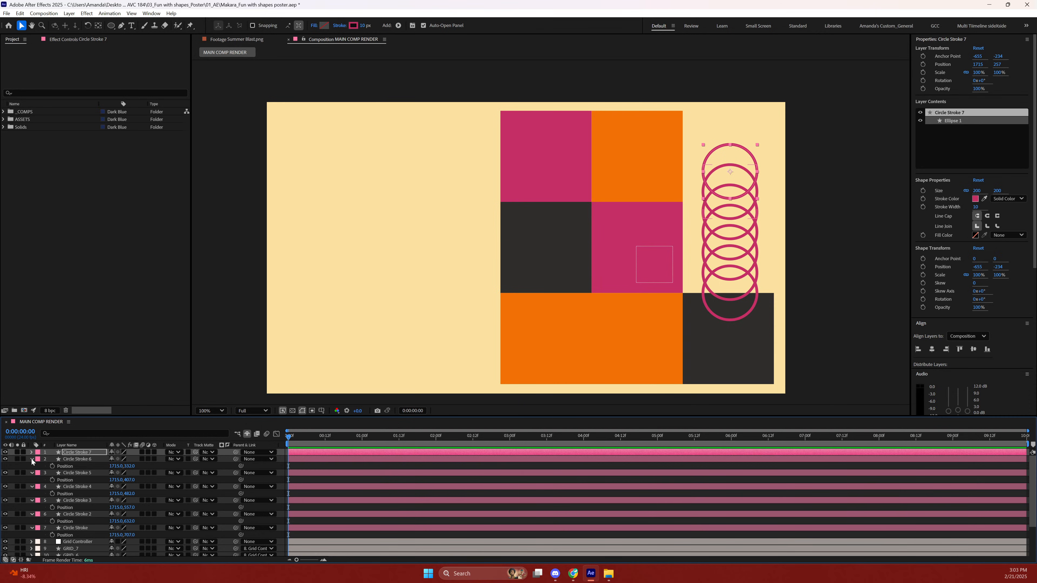
{"action": "left_click", "coordinate": [32, 459]}
{"action": "left_click", "coordinate": [32, 466]}
{"action": "left_click", "coordinate": [32, 466]}
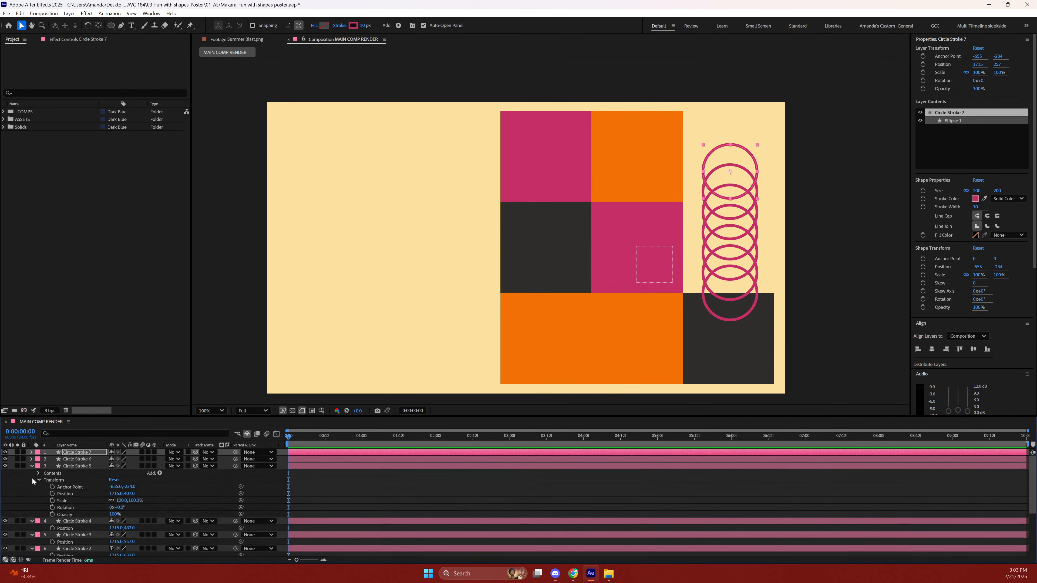
{"action": "left_click", "coordinate": [32, 466]}
{"action": "left_click", "coordinate": [31, 473]}
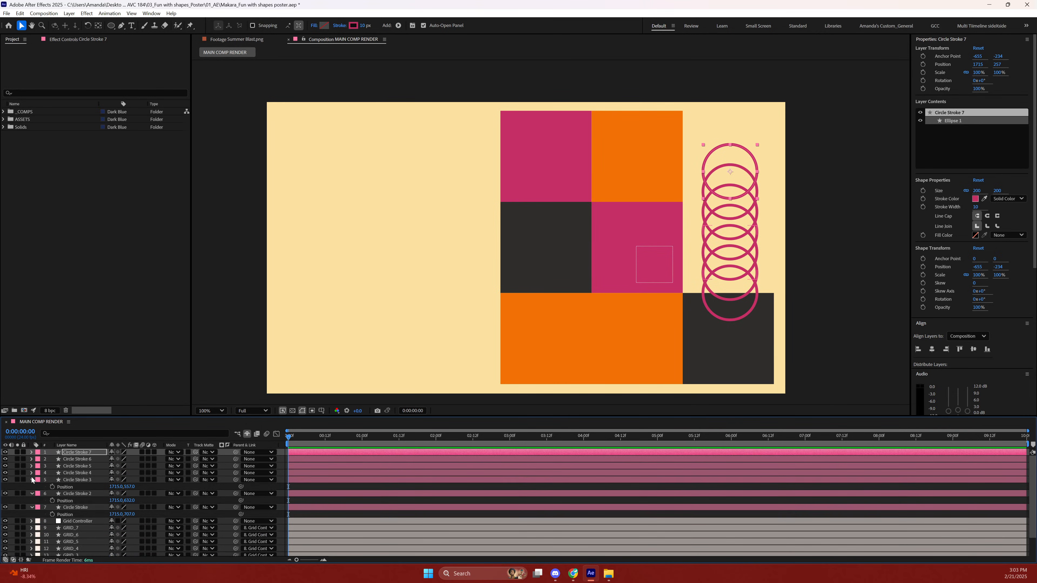
{"action": "left_click", "coordinate": [31, 480]}
{"action": "left_click", "coordinate": [31, 487]}
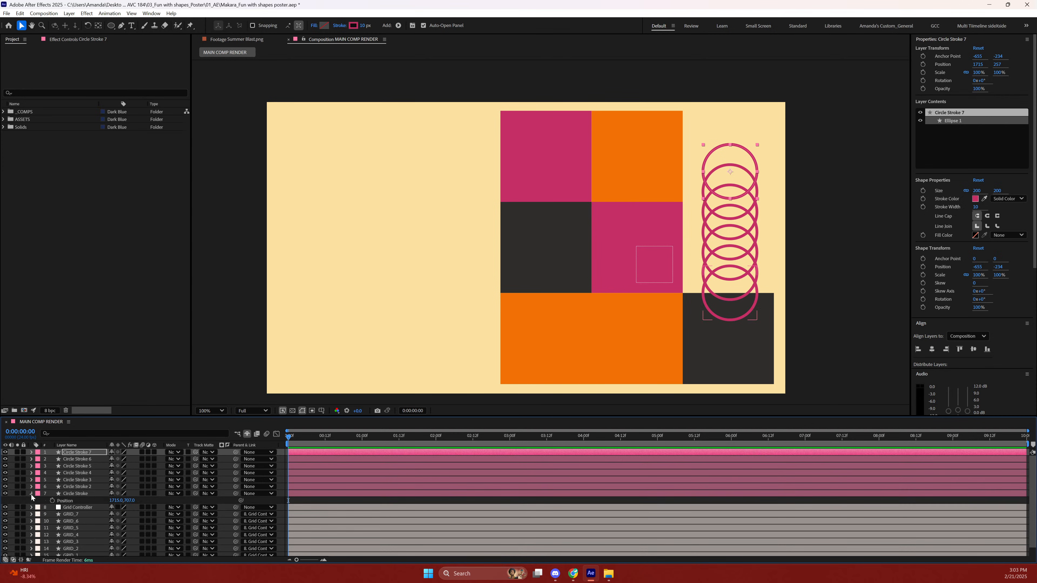
{"action": "left_click", "coordinate": [31, 494]}
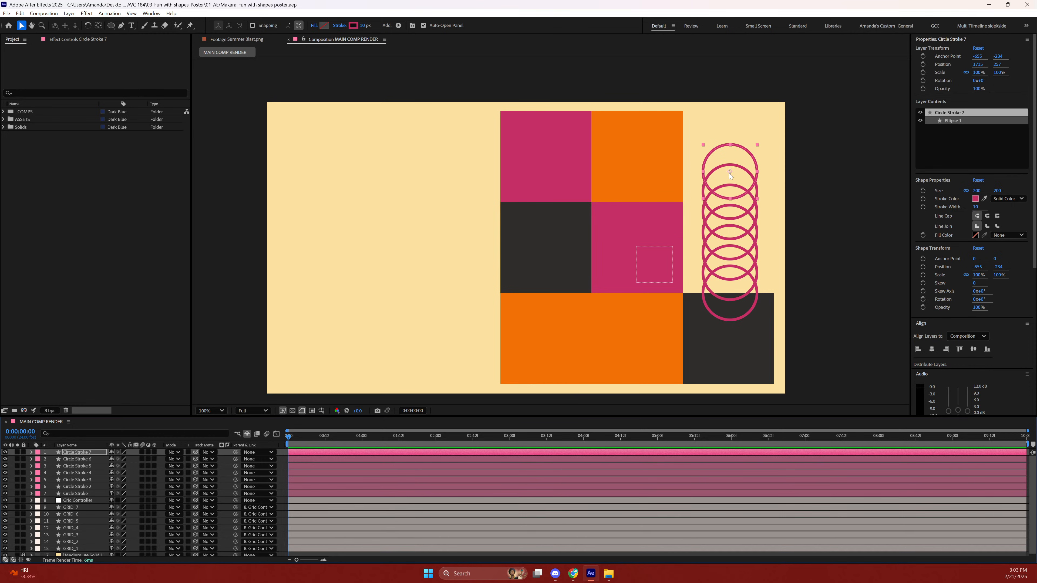
Select all seven Circle Stroke layers and create a new null object above them.
{"action": "left_click", "coordinate": [742, 127]}
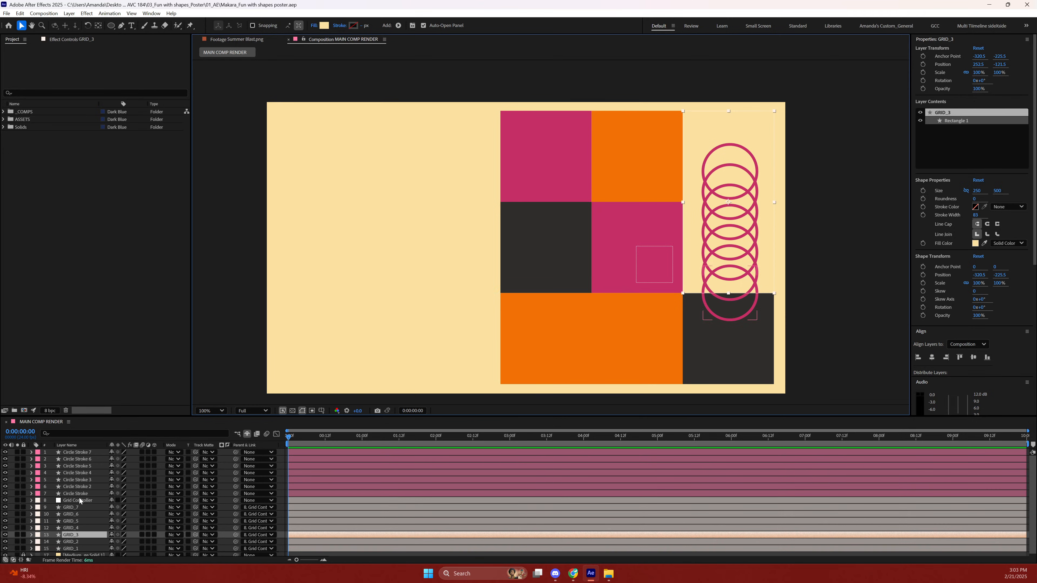
{"action": "left_click", "coordinate": [75, 495]}
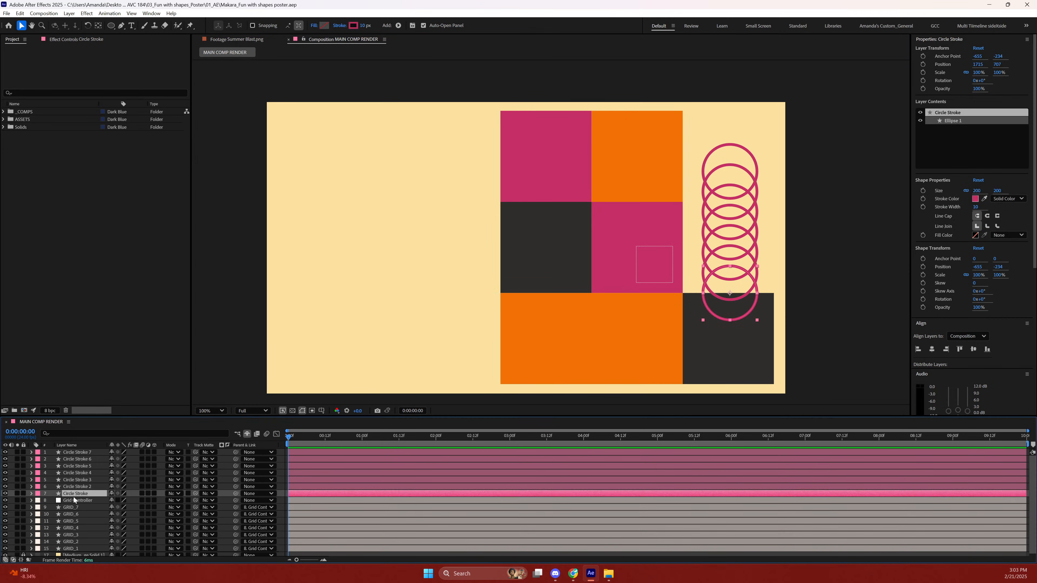
{"action": "left_click", "coordinate": [81, 454], "text": "shift"}
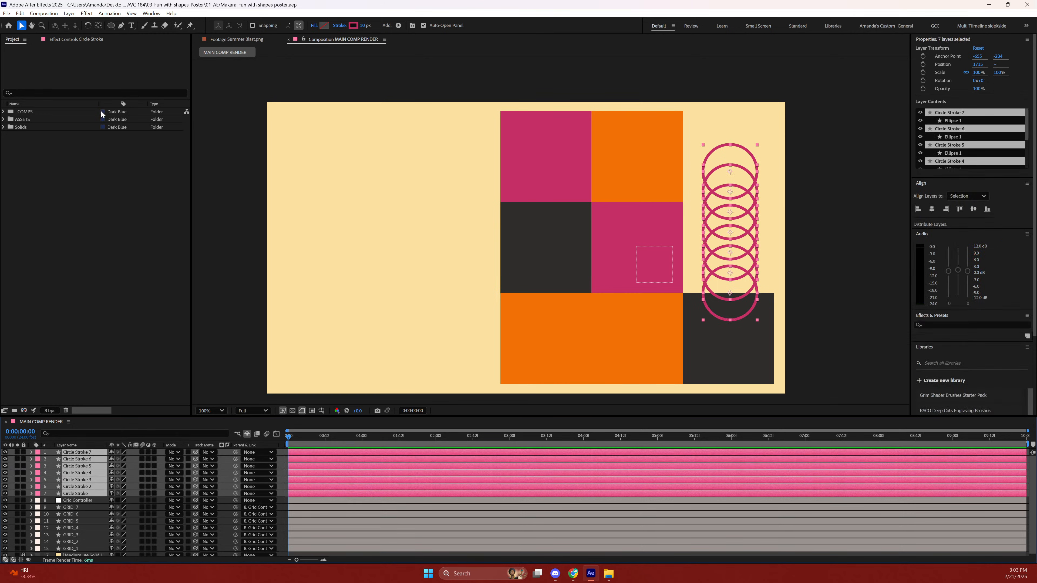
{"action": "left_click", "coordinate": [49, 14]}
{"action": "mouse_move", "coordinate": [68, 14]}
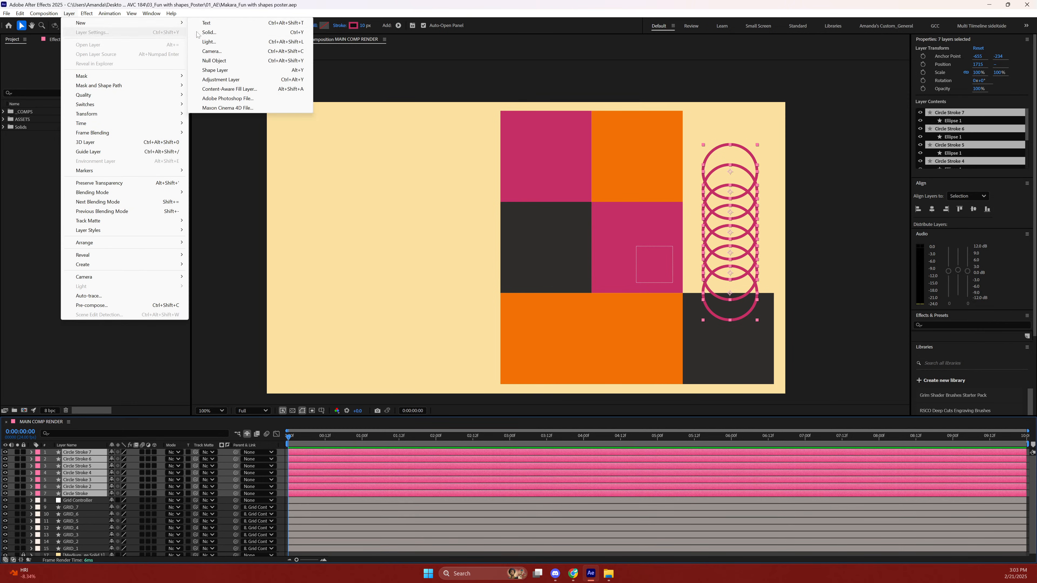
{"action": "left_click", "coordinate": [209, 61]}
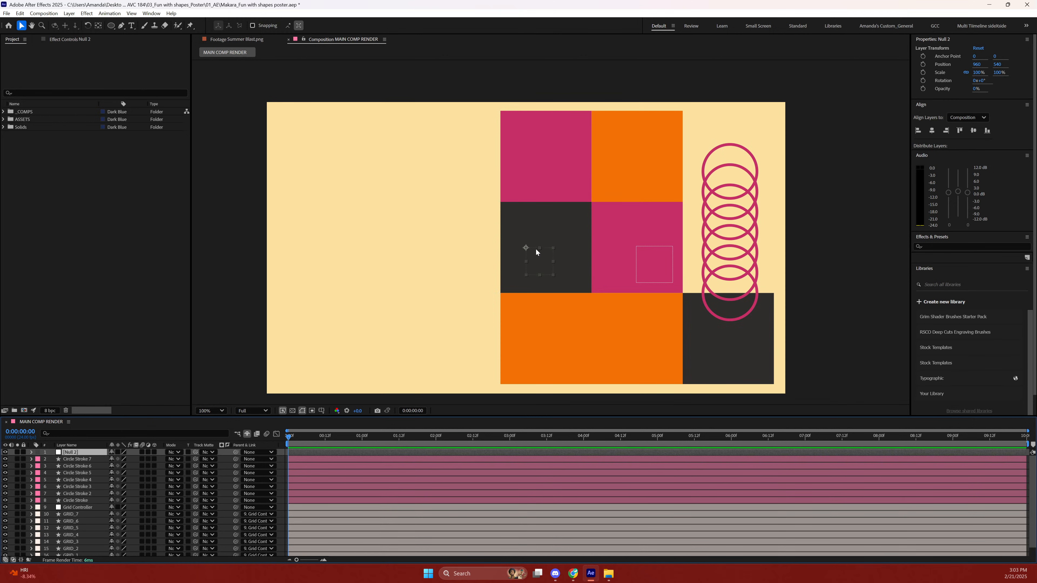
Try to move the new null object in the composition, then delete its layer.
{"action": "mouse_move", "coordinate": [524, 249]}
{"action": "left_mouse_down"}
{"action": "mouse_move", "coordinate": [522, 228]}
{"action": "mouse_move", "coordinate": [520, 248]}
{"action": "left_mouse_up"}
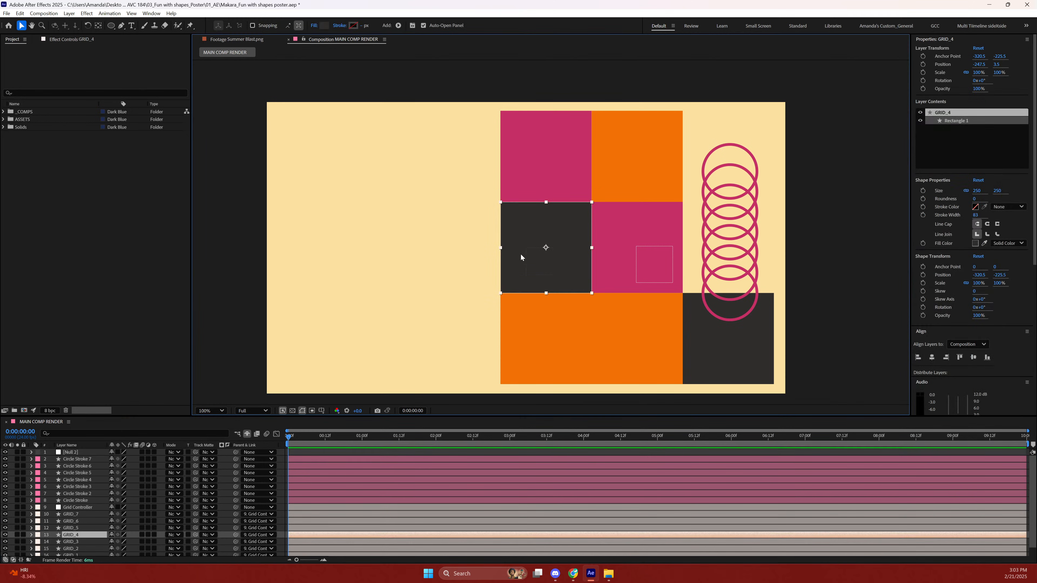
{"action": "left_click", "coordinate": [454, 304]}
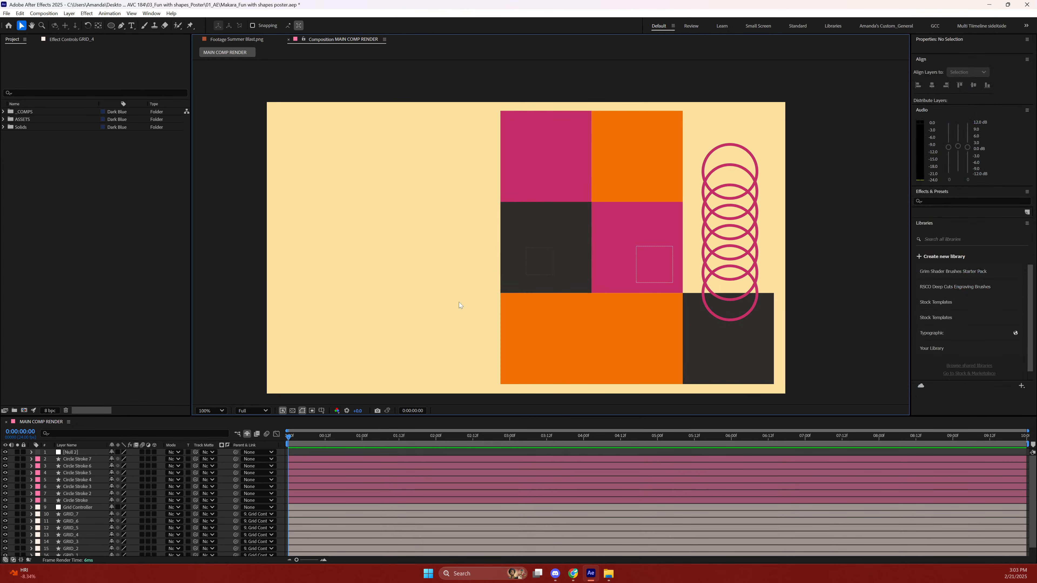
{"action": "left_click", "coordinate": [73, 509]}
{"action": "left_click", "coordinate": [72, 460]}
{"action": "left_click", "coordinate": [70, 501]}
{"action": "left_click", "coordinate": [63, 452]}
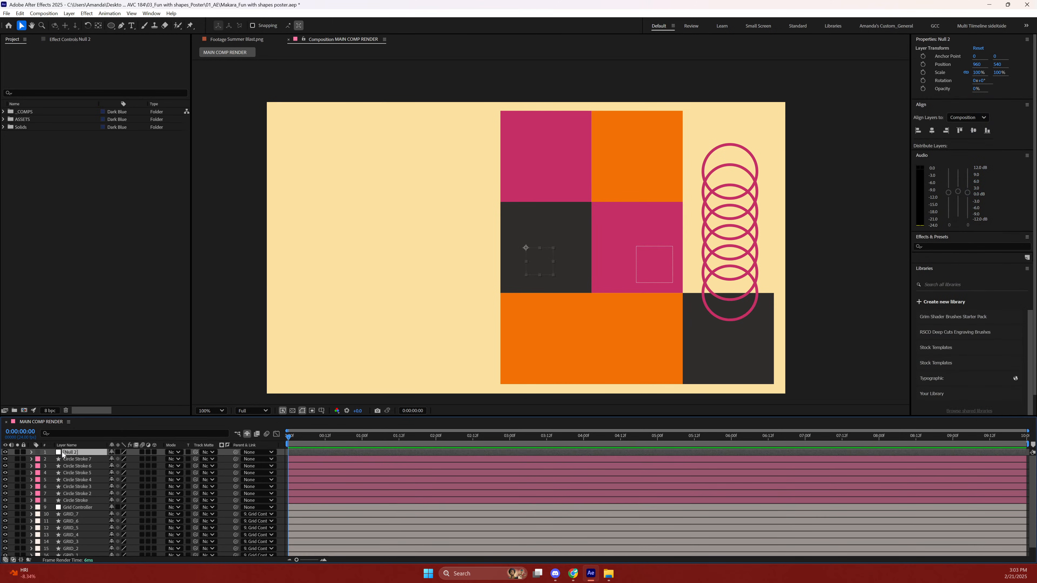
{"action": "key", "text": "Delete"}
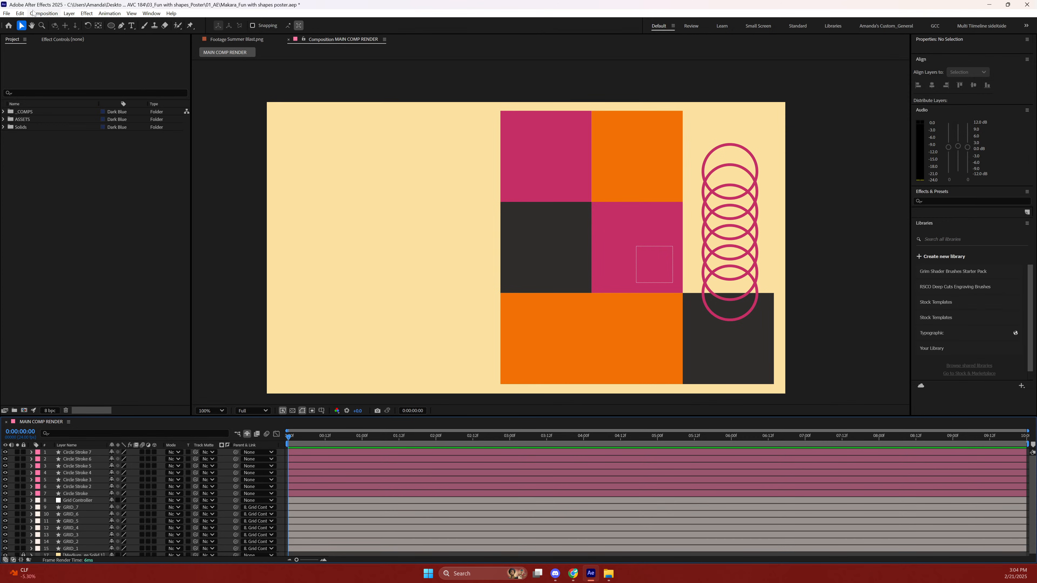
Save the project and enable Center Anchor Point in New Shape Layers in the General preferences.
{"action": "key", "text": "ctrl+s"}
{"action": "left_click", "coordinate": [20, 13]}
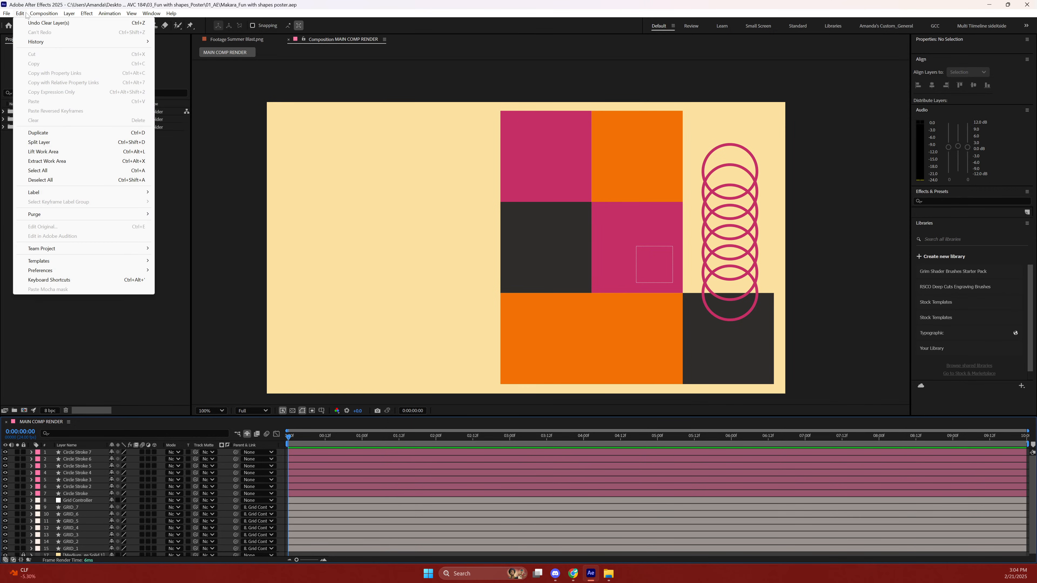
{"action": "mouse_move", "coordinate": [56, 273]}
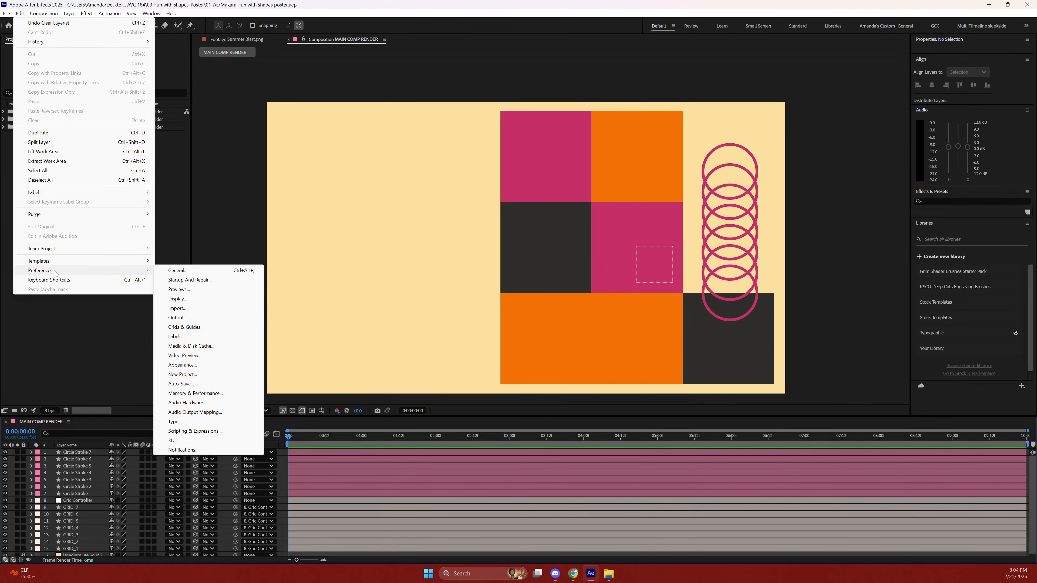
{"action": "left_click", "coordinate": [178, 274]}
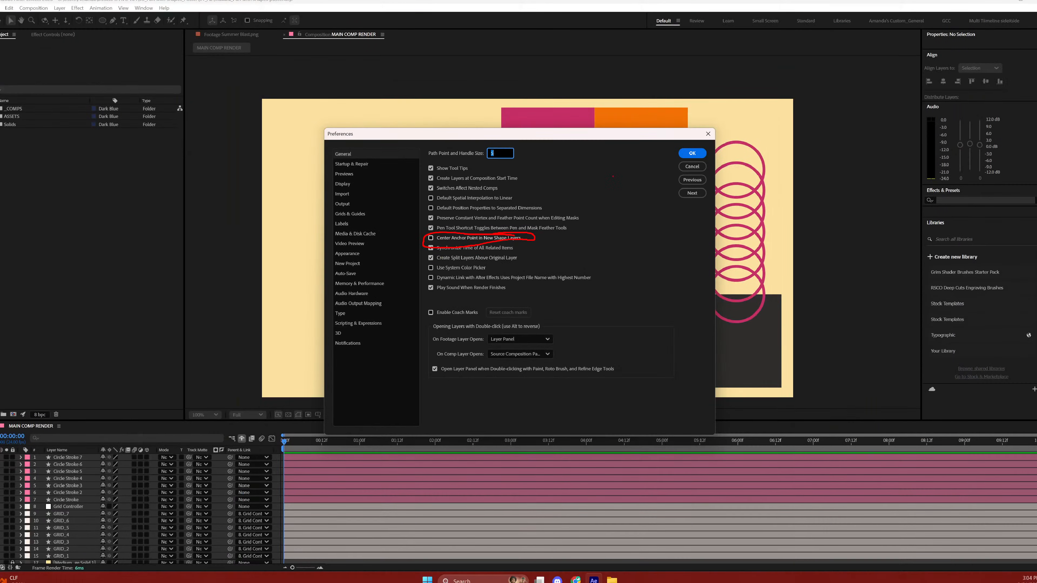
{"action": "left_click", "coordinate": [481, 237]}
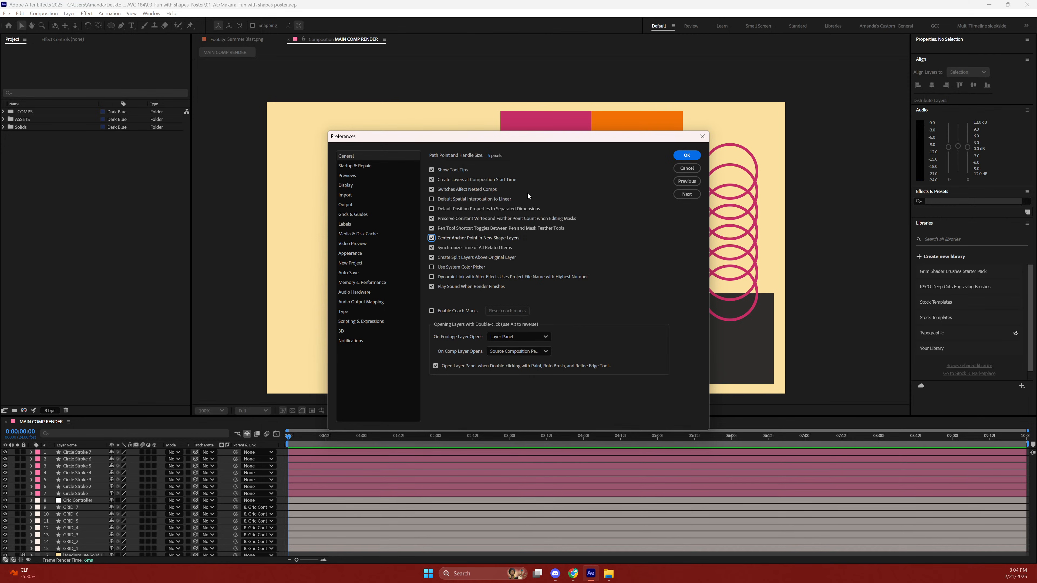
Review the preference categories from Startup & Repair through Auto-Save and accept the preferences.
{"action": "left_click", "coordinate": [347, 167]}
{"action": "left_click", "coordinate": [346, 174]}
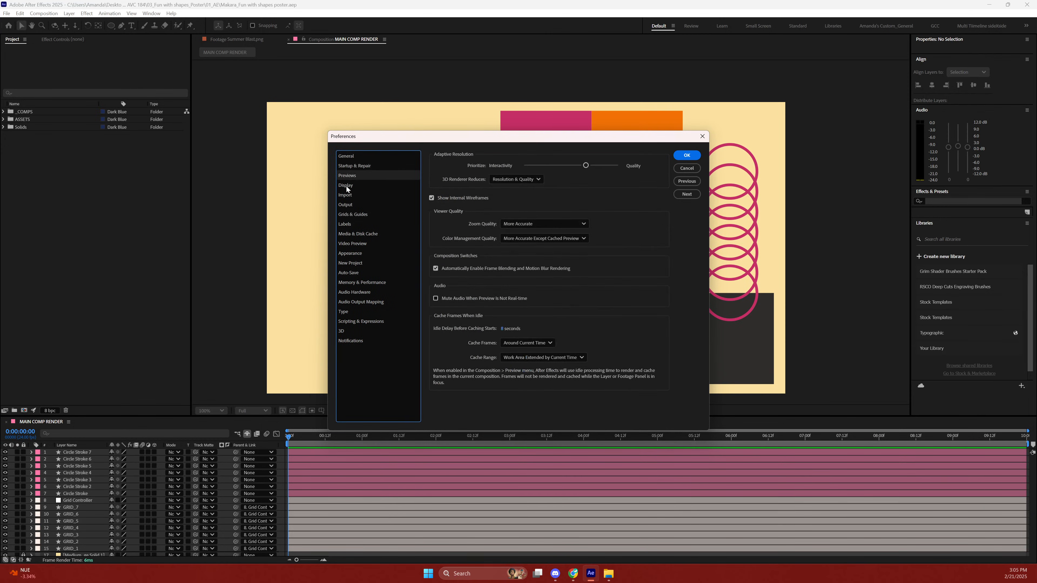
{"action": "left_click", "coordinate": [346, 186]}
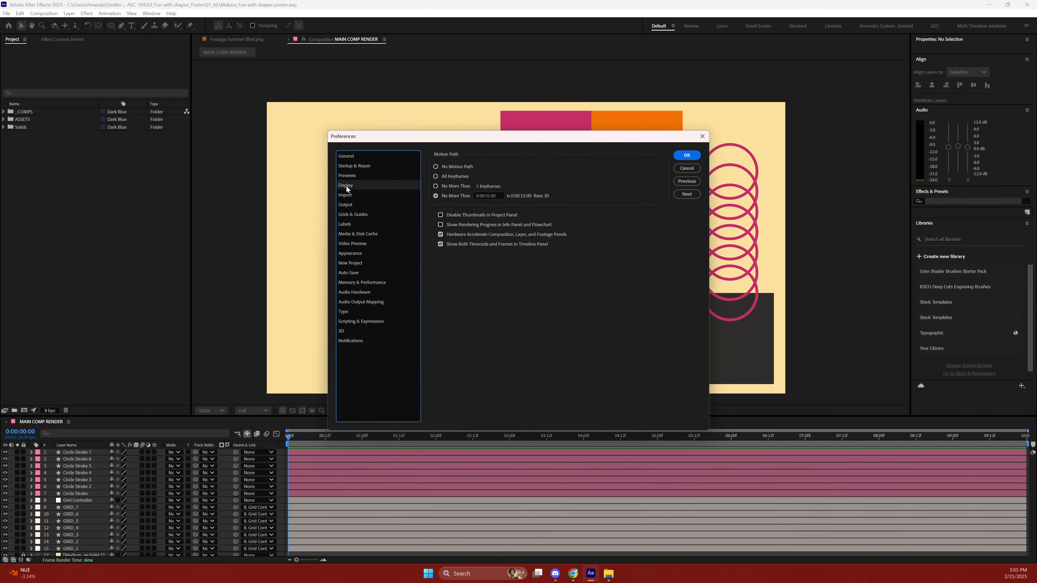
{"action": "left_click", "coordinate": [347, 217]}
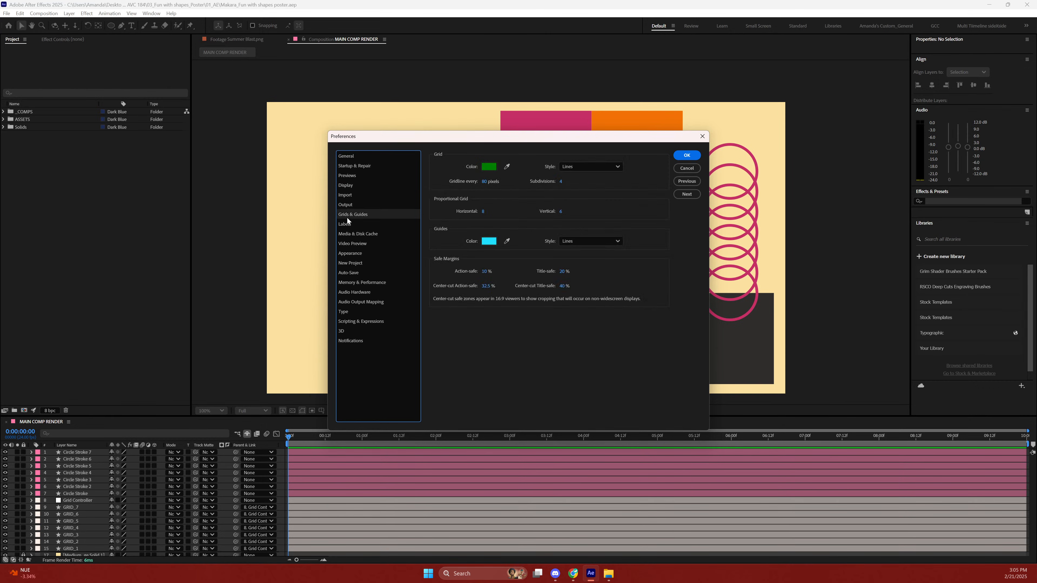
{"action": "left_click", "coordinate": [344, 235]}
{"action": "left_click", "coordinate": [340, 247]}
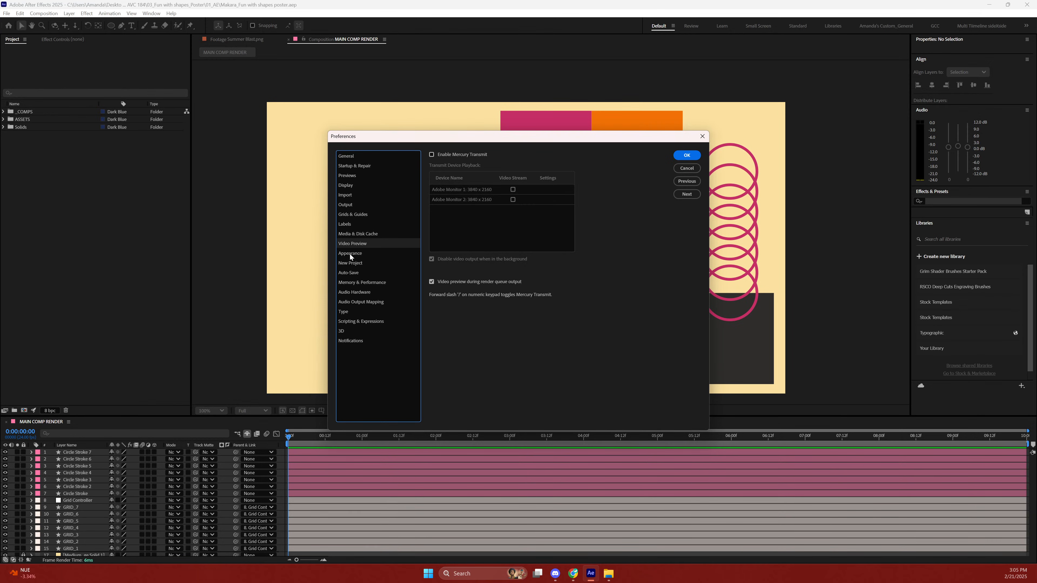
{"action": "left_click", "coordinate": [350, 253]}
{"action": "left_click", "coordinate": [349, 264]}
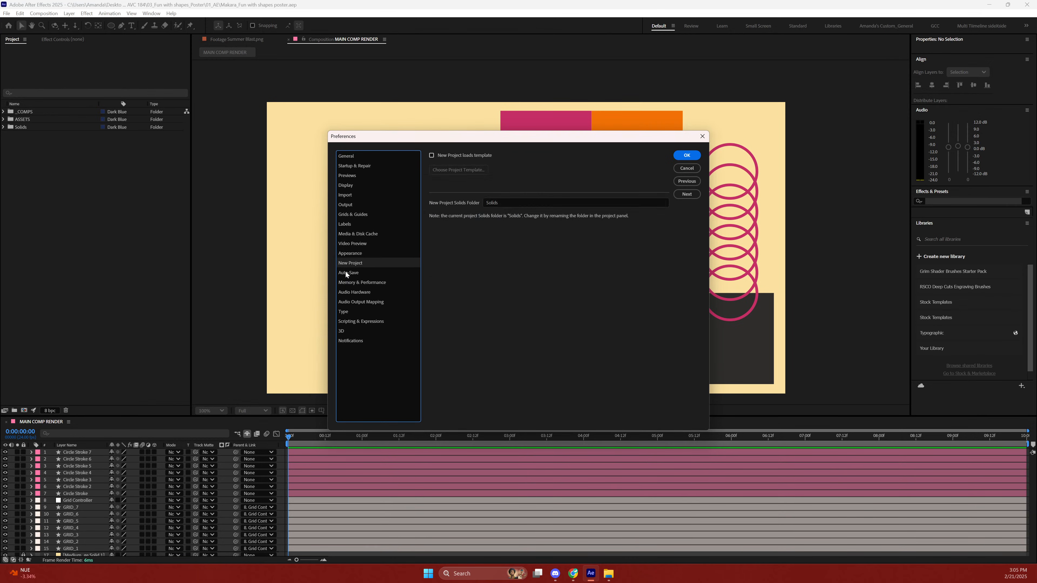
{"action": "left_click", "coordinate": [346, 273]}
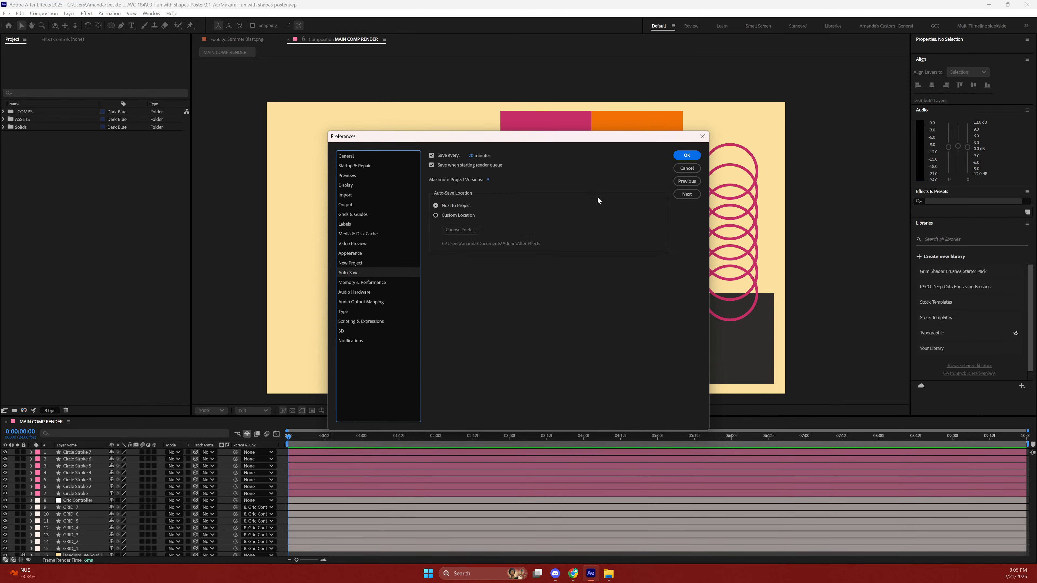
{"action": "left_click", "coordinate": [687, 155]}
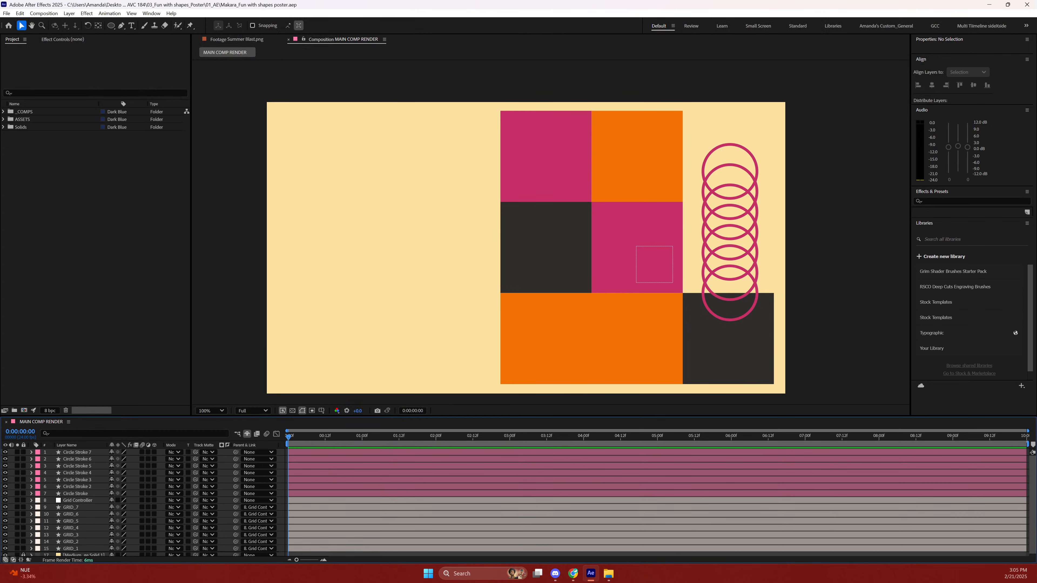
Create a new null object above the Circle Stroke layers and move it to the circle stack's centre, about 1714, 480.
{"action": "left_click", "coordinate": [74, 495]}
{"action": "left_click", "coordinate": [84, 455], "text": "shift"}
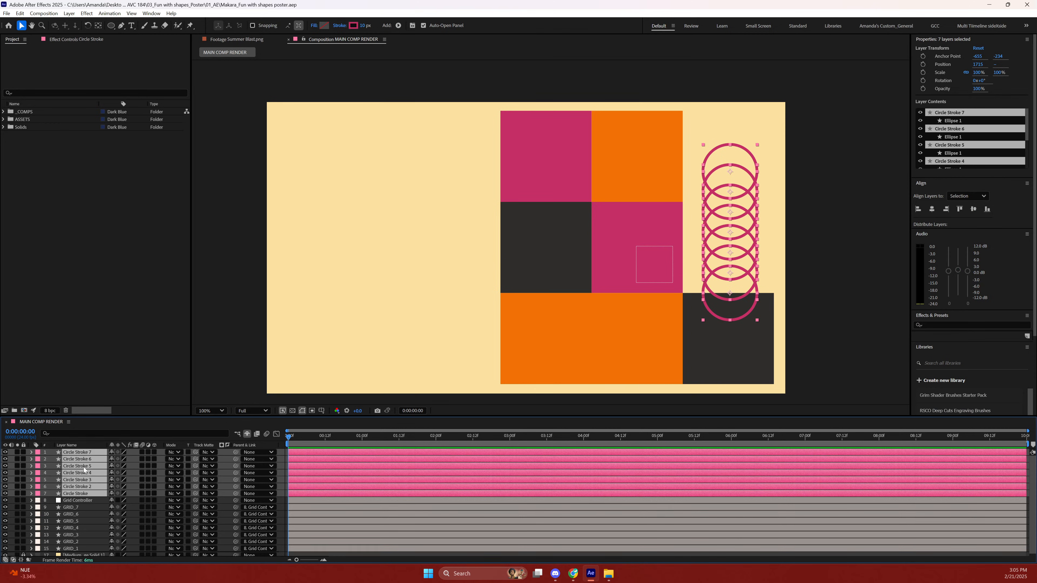
{"action": "left_click", "coordinate": [70, 14]}
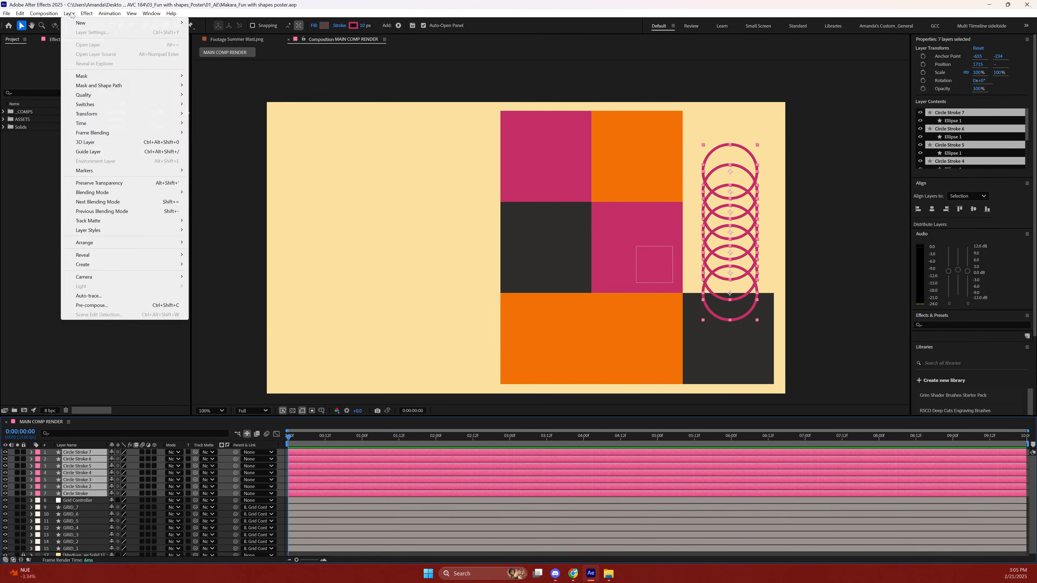
{"action": "mouse_move", "coordinate": [82, 23]}
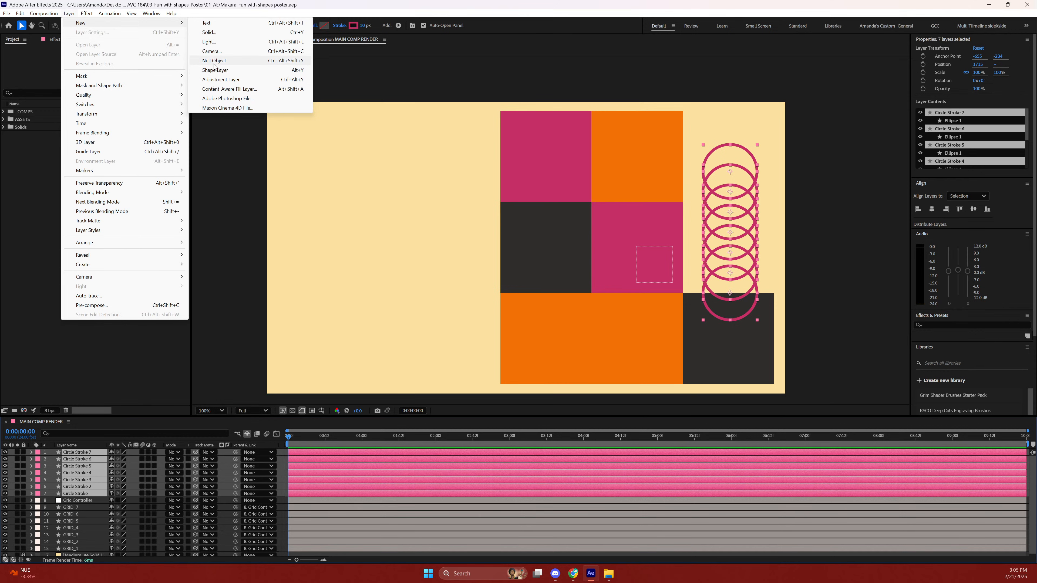
{"action": "left_click", "coordinate": [214, 63]}
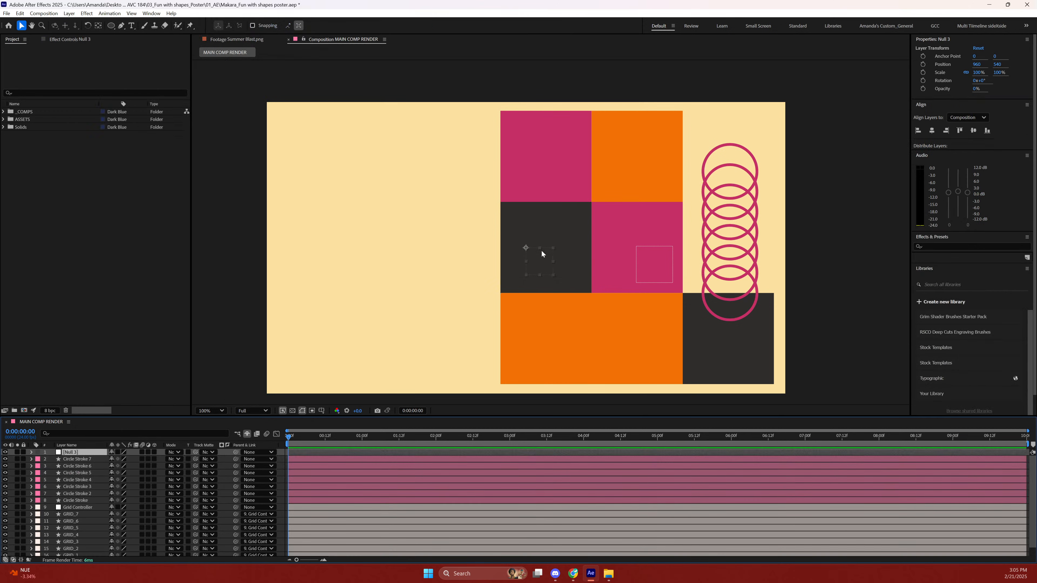
{"action": "mouse_move", "coordinate": [528, 250]}
{"action": "left_mouse_down"}
{"action": "mouse_move", "coordinate": [472, 235]}
{"action": "mouse_move", "coordinate": [521, 234]}
{"action": "mouse_move", "coordinate": [472, 231]}
{"action": "mouse_move", "coordinate": [516, 245]}
{"action": "mouse_move", "coordinate": [647, 231]}
{"action": "mouse_move", "coordinate": [785, 240]}
{"action": "mouse_move", "coordinate": [730, 237]}
{"action": "left_mouse_up"}
Parent all seven Circle Stroke layers to the new null object.
{"action": "left_click", "coordinate": [73, 460]}
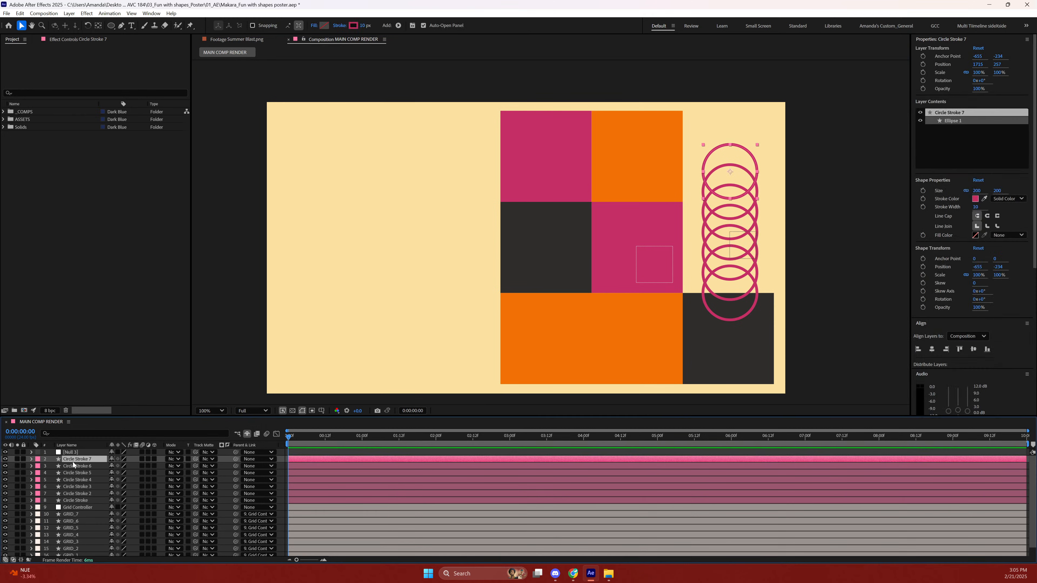
{"action": "left_click", "coordinate": [75, 500], "text": "shift"}
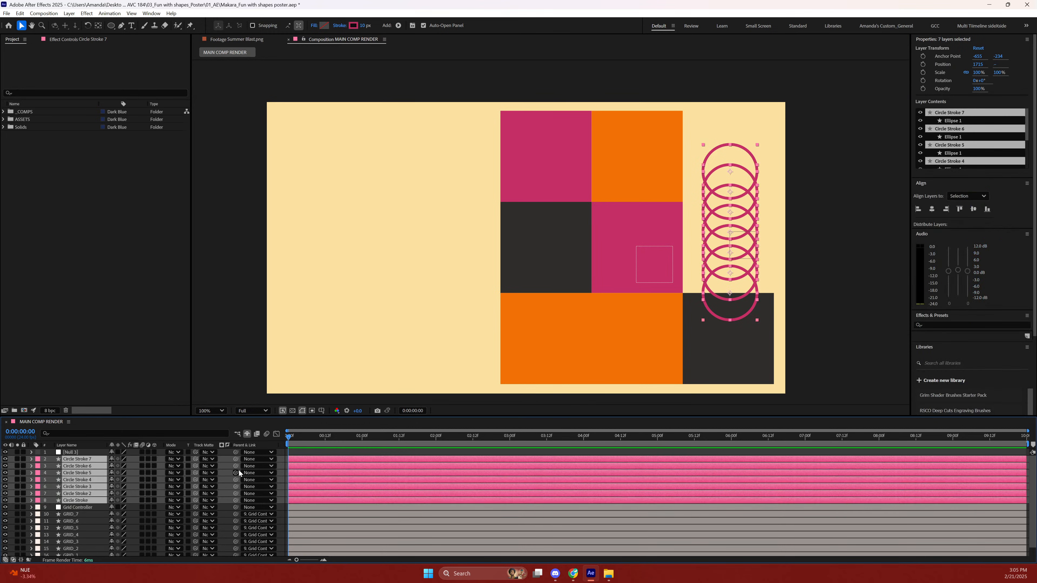
{"action": "left_click_drag", "start_coordinate": [236, 459], "coordinate": [77, 456]}
Rename the null object above the circles as Circle Stroke Controller.
{"action": "left_click", "coordinate": [78, 454]}
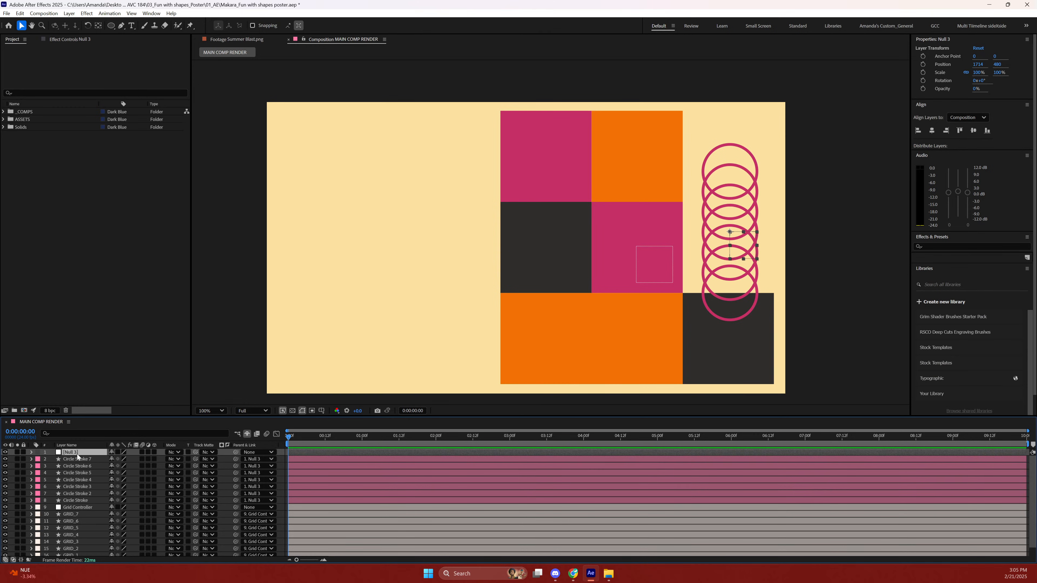
{"action": "key", "text": "Return"}
{"action": "type", "text": "Circles"}
{"action": "type", "text": "troke Controlle"}
{"action": "type", "text": "r"}
{"action": "left_click", "coordinate": [79, 480]}
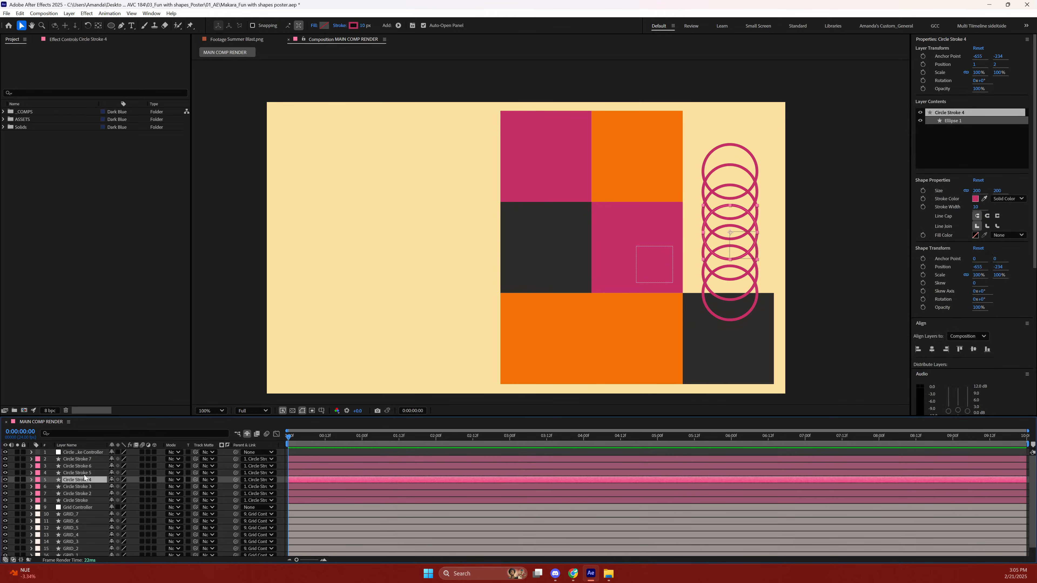
Raise the Circle Stroke Controller to position 1714, 361 and set its scale to 80%.
{"action": "left_click", "coordinate": [81, 452]}
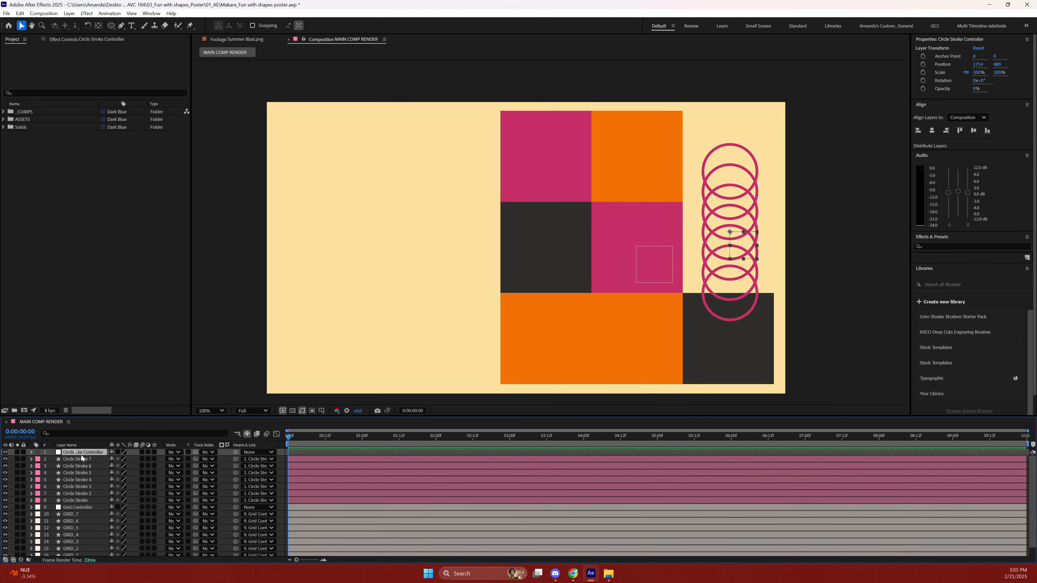
{"action": "key", "text": "p"}
{"action": "mouse_move", "coordinate": [126, 462]}
{"action": "left_mouse_down"}
{"action": "mouse_move", "coordinate": [137, 406]}
{"action": "mouse_move", "coordinate": [114, 428]}
{"action": "left_mouse_up"}
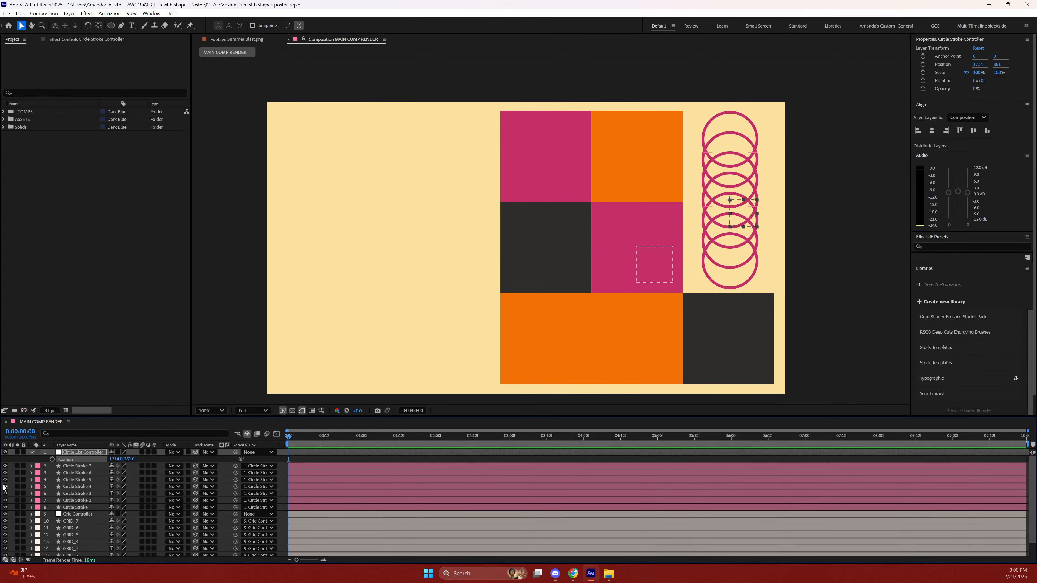
{"action": "key", "text": "shift+s"}
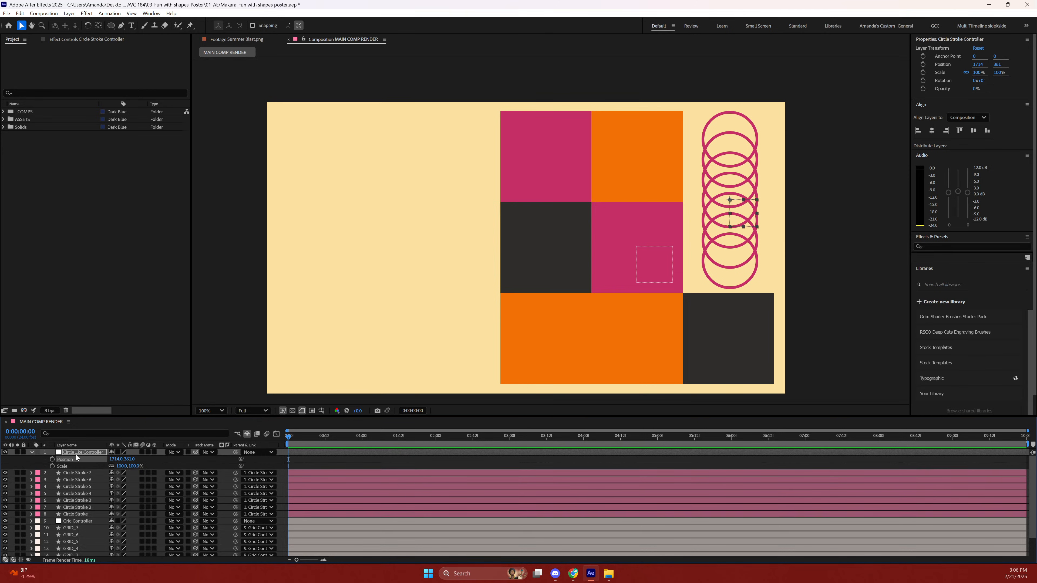
{"action": "left_click", "coordinate": [121, 466]}
{"action": "type", "text": "80"}
{"action": "key", "text": "Return"}
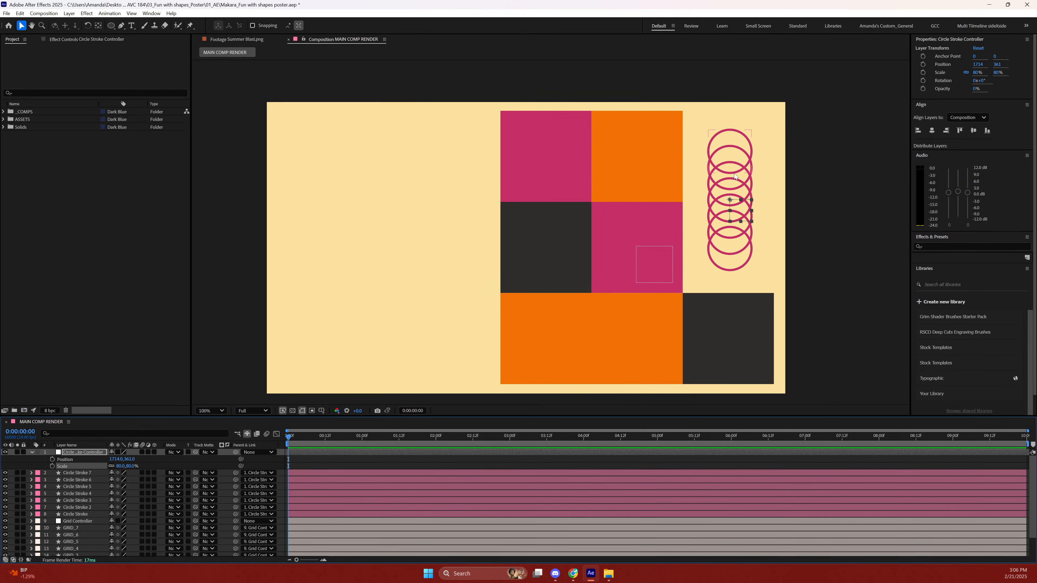
Reposition the Circle Stroke Controller in the composition to about 1713, 375 and deselect it.
{"action": "left_click_drag", "start_coordinate": [732, 202], "coordinate": [731, 208]}
{"action": "key", "text": "ctrl+z"}
{"action": "left_click", "coordinate": [810, 217]}
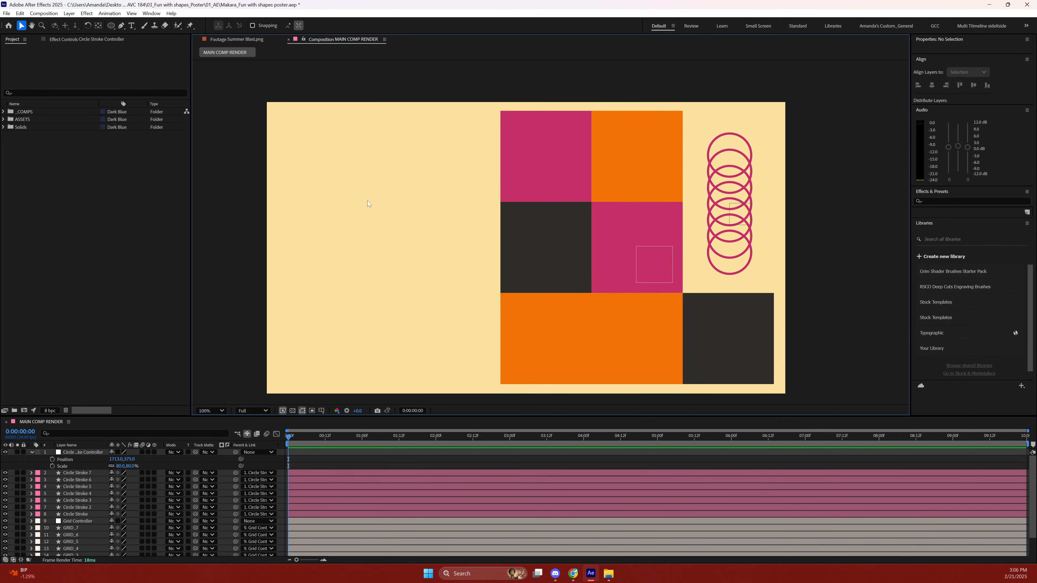
Collapse the Circle Stroke Controller's properties and set its label colour to Pink.
{"action": "left_click", "coordinate": [81, 452]}
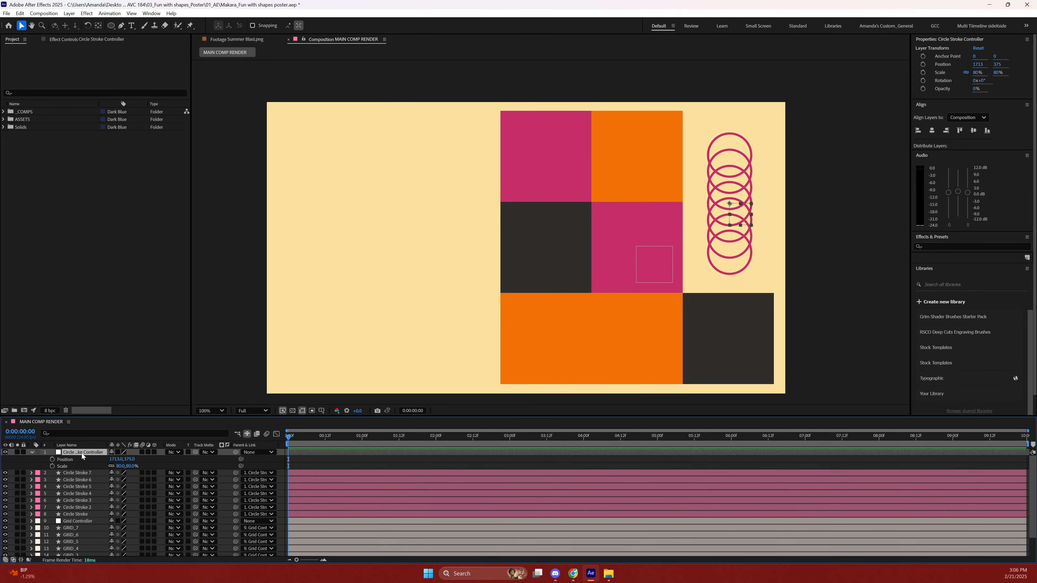
{"action": "left_click", "coordinate": [31, 453]}
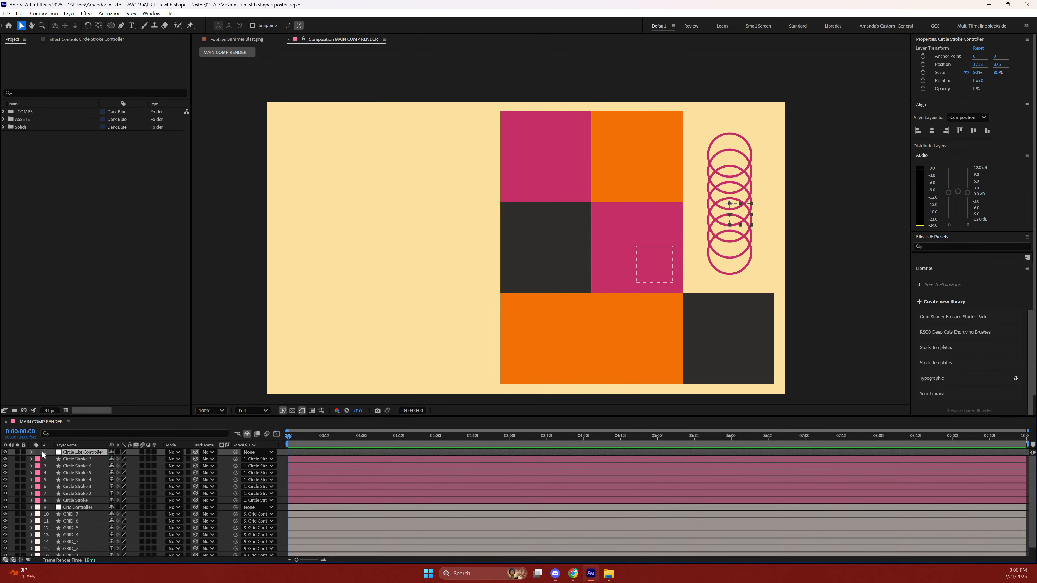
{"action": "left_click", "coordinate": [37, 452]}
{"action": "left_click", "coordinate": [46, 430]}
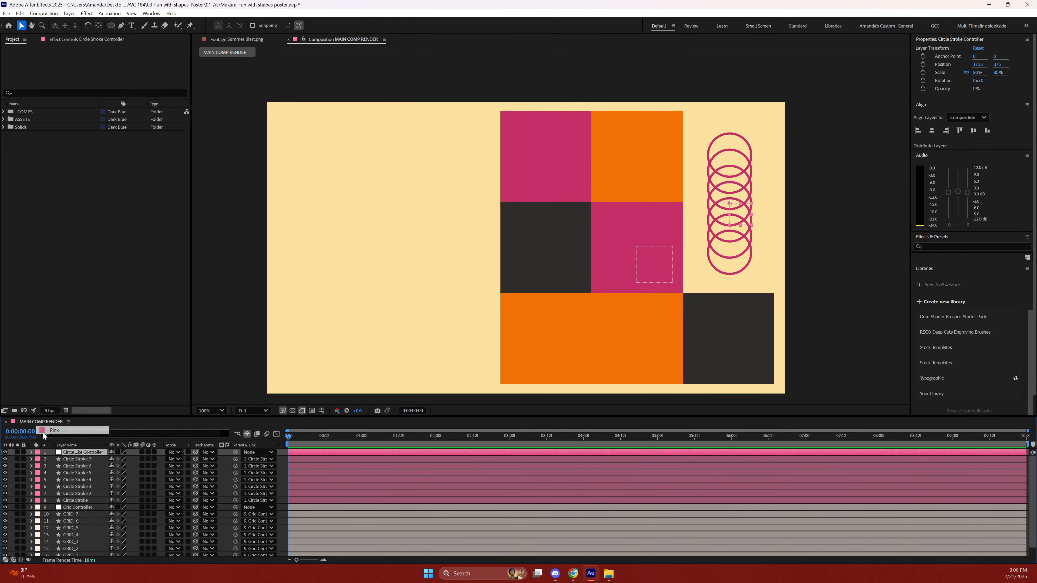
{"action": "left_click", "coordinate": [67, 465]}
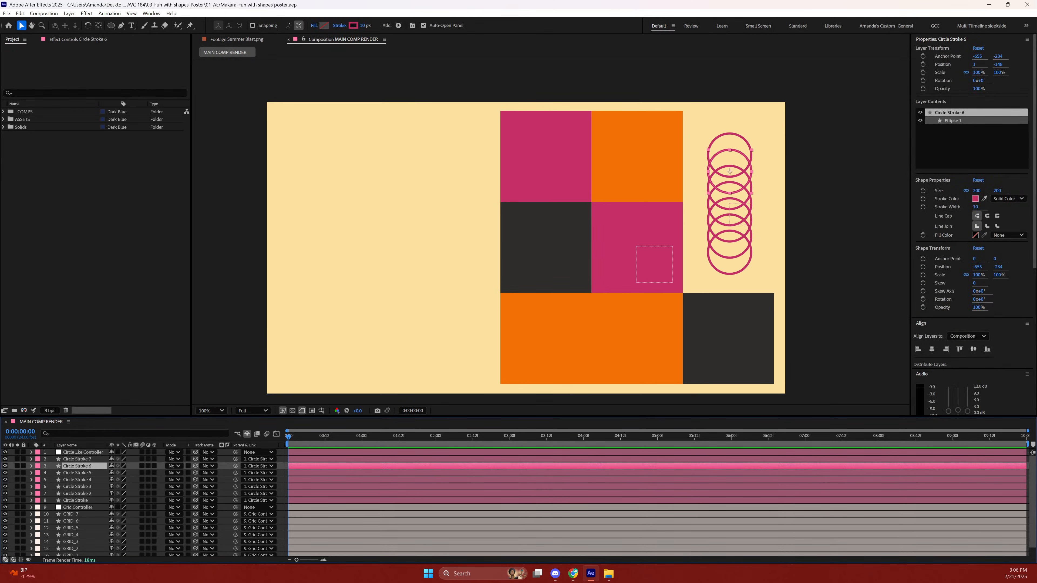
With no layer selected, draw an outlined five-pointed star with an outer radius of about 206 over the composition's upper-left area.
{"action": "left_click", "coordinate": [817, 211]}
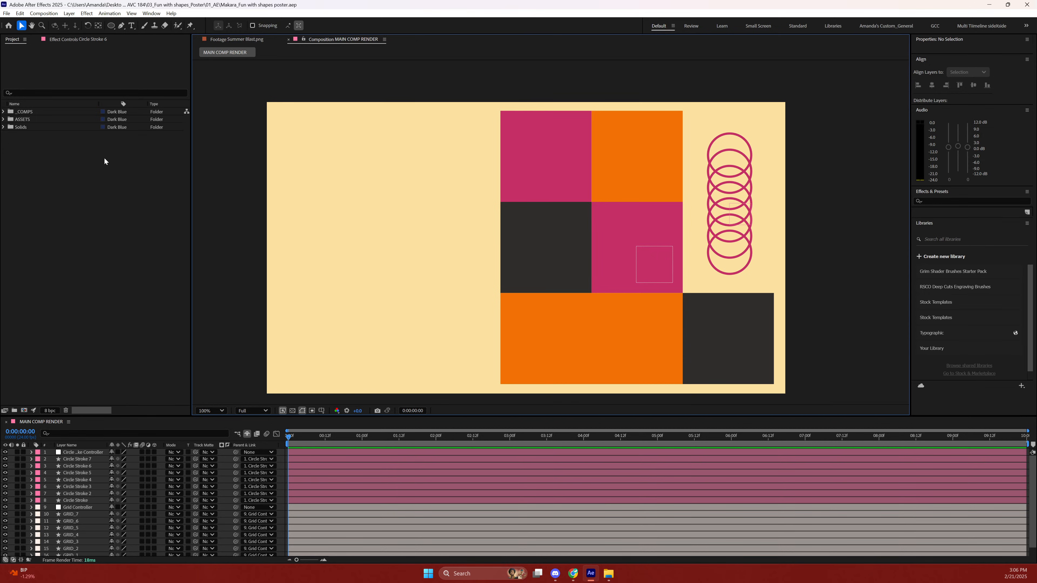
{"action": "left_click", "coordinate": [111, 26]}
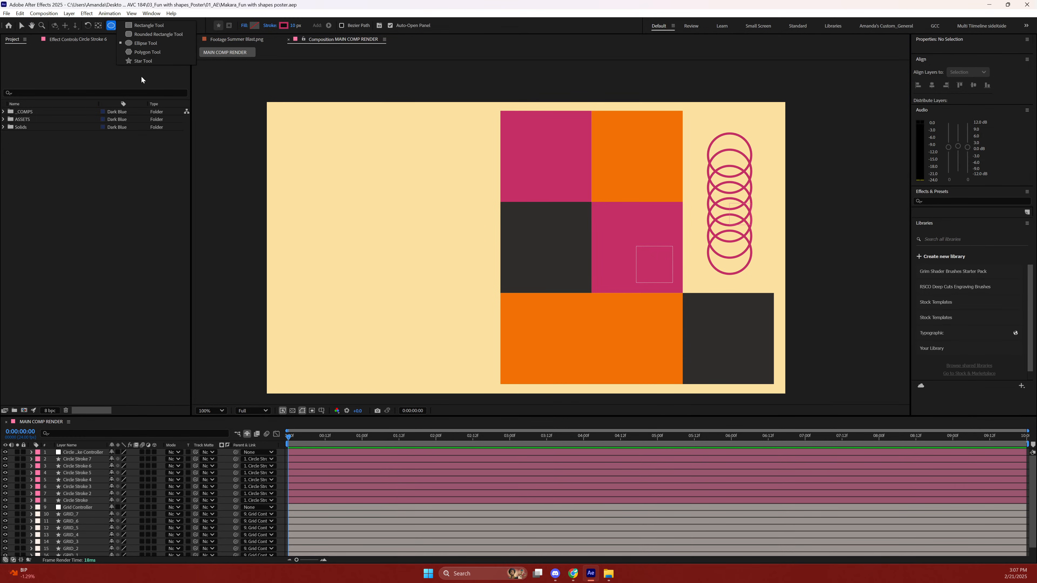
{"action": "left_click", "coordinate": [144, 60]}
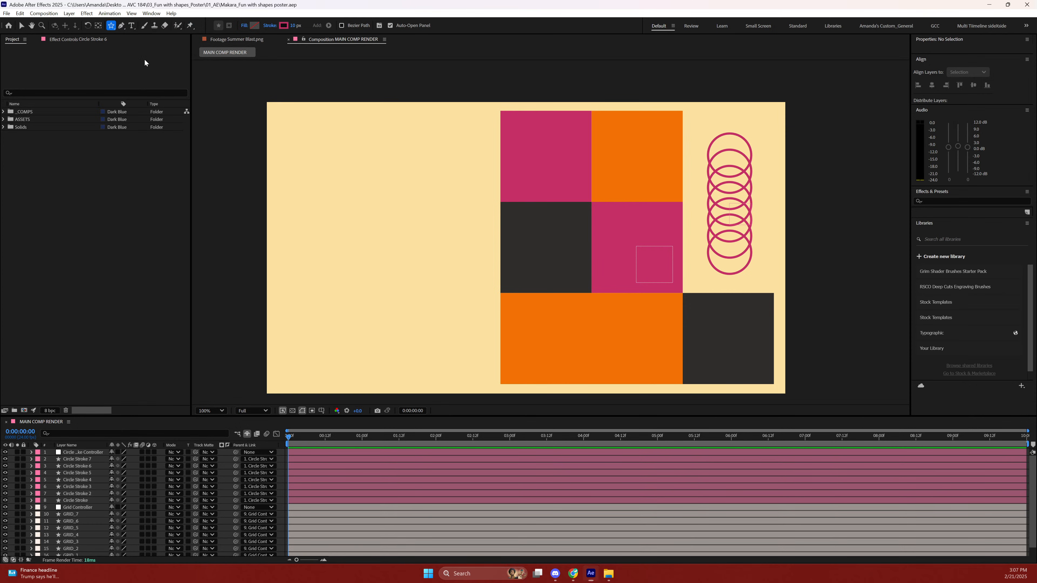
{"action": "left_click_drag", "start_coordinate": [350, 137], "coordinate": [349, 82]}
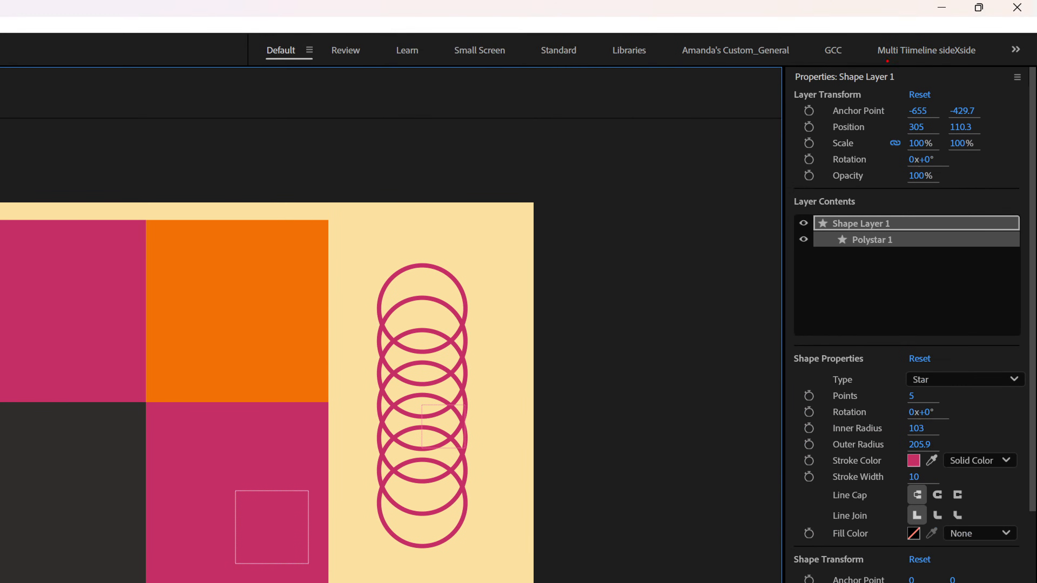
{"action": "mouse_move", "coordinate": [926, 68]}
{"action": "left_mouse_down"}
{"action": "mouse_move", "coordinate": [835, 53]}
{"action": "mouse_move", "coordinate": [966, 83]}
{"action": "mouse_move", "coordinate": [923, 62]}
{"action": "left_mouse_up"}
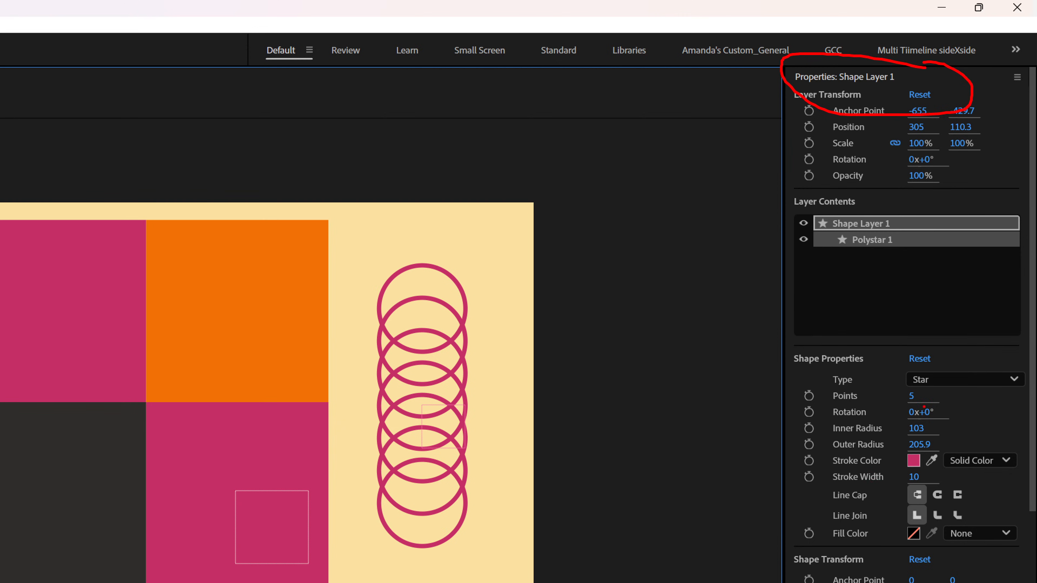
{"action": "left_click_drag", "start_coordinate": [931, 393], "coordinate": [934, 408]}
{"action": "mouse_move", "coordinate": [967, 375]}
{"action": "left_mouse_down"}
{"action": "mouse_move", "coordinate": [883, 376]}
{"action": "mouse_move", "coordinate": [978, 364]}
{"action": "left_mouse_up"}
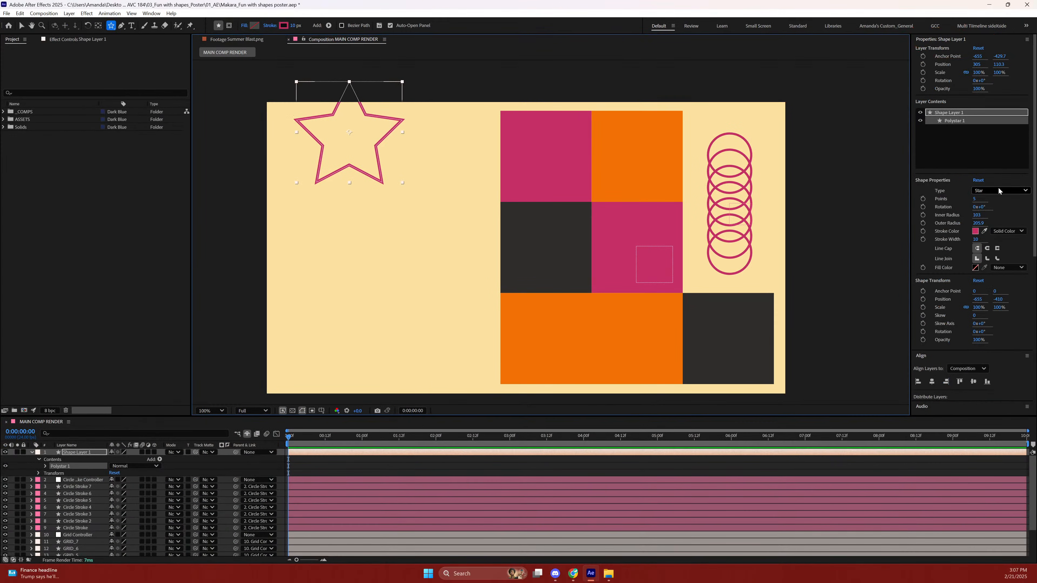
Change the star's shape type to Polygon and raise its number of points to 40.
{"action": "left_click", "coordinate": [998, 190]}
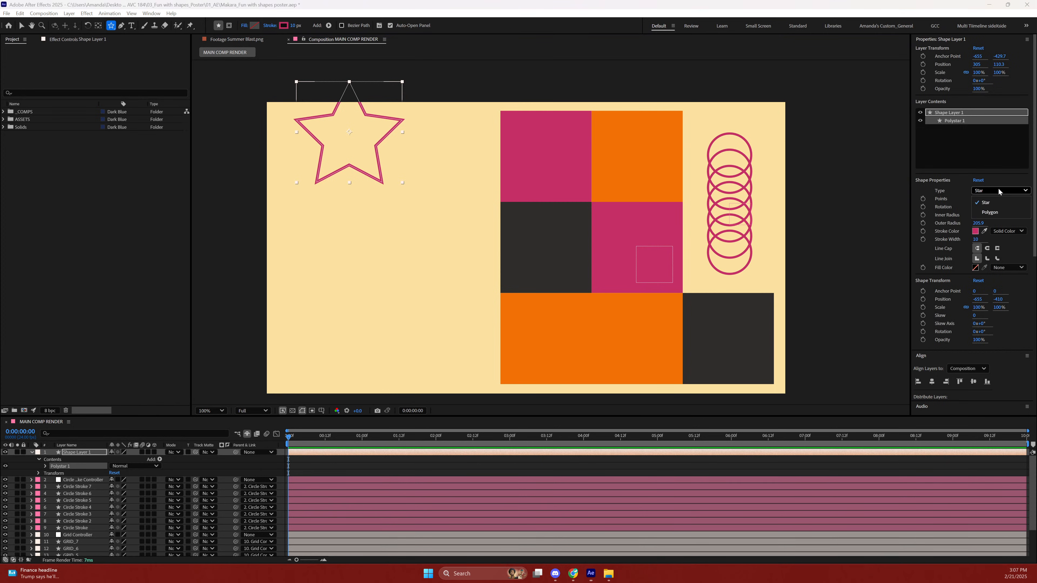
{"action": "left_click", "coordinate": [991, 213]}
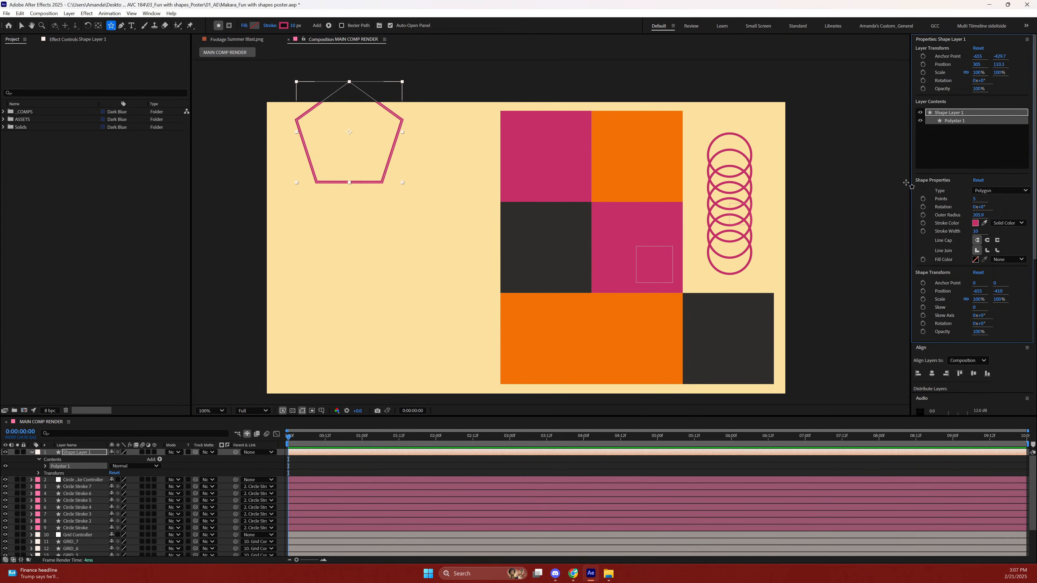
{"action": "mouse_move", "coordinate": [972, 200]}
{"action": "left_mouse_down"}
{"action": "mouse_move", "coordinate": [953, 202]}
{"action": "mouse_move", "coordinate": [996, 189]}
{"action": "mouse_move", "coordinate": [969, 201]}
{"action": "left_mouse_up"}
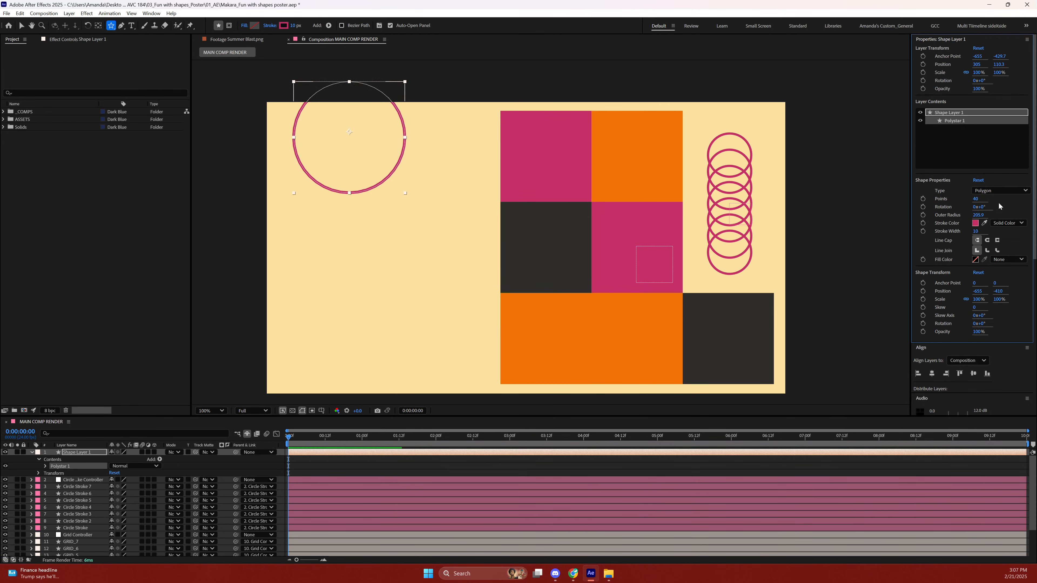
Try 10 points on the polygon and settle on 8 points.
{"action": "left_click", "coordinate": [979, 199]}
{"action": "type", "text": "10"}
{"action": "key", "text": "Return"}
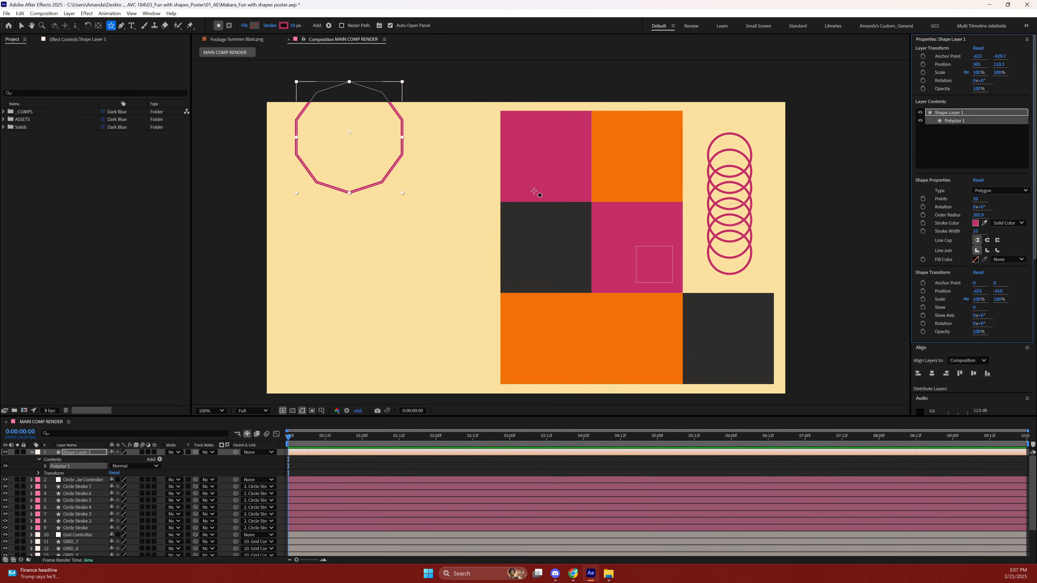
{"action": "left_click", "coordinate": [976, 199]}
{"action": "type", "text": "8"}
{"action": "key", "text": "Return"}
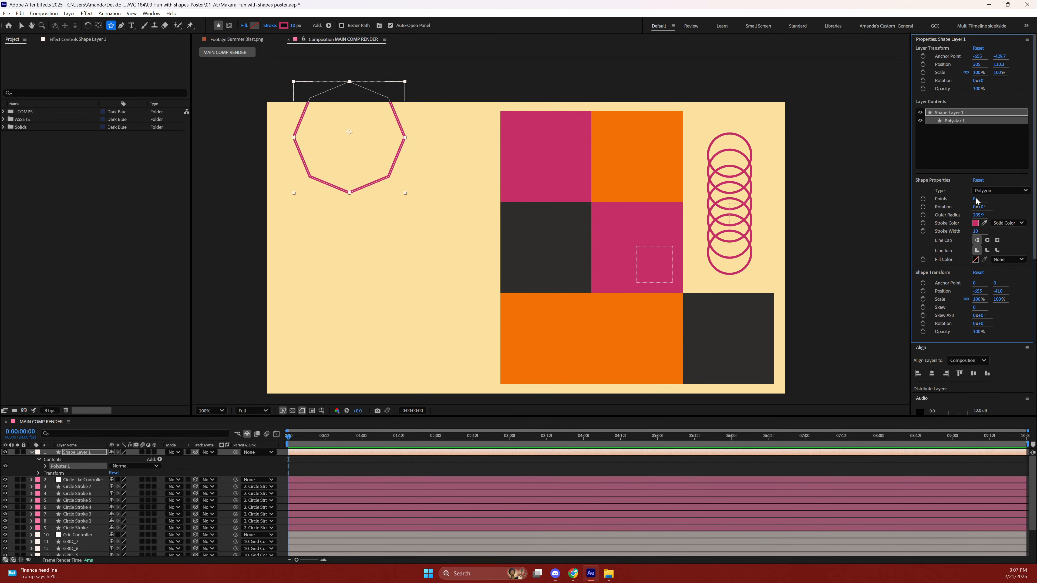
Set the polygon to 10 points and move it down so it sits fully inside the composition's upper-left area.
{"action": "left_click", "coordinate": [976, 199]}
{"action": "type", "text": "10"}
{"action": "key", "text": "Return"}
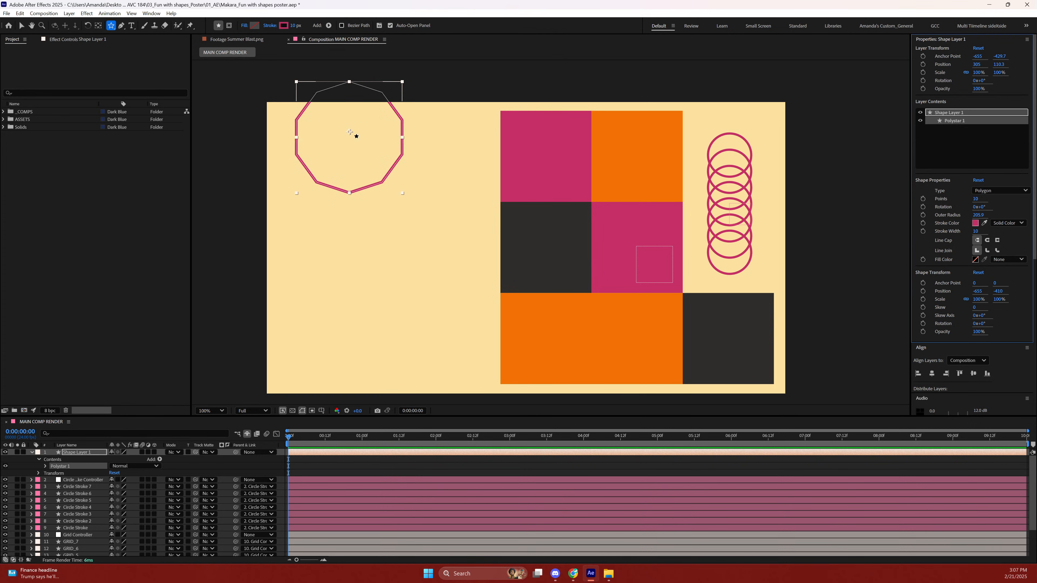
{"action": "key", "text": "v"}
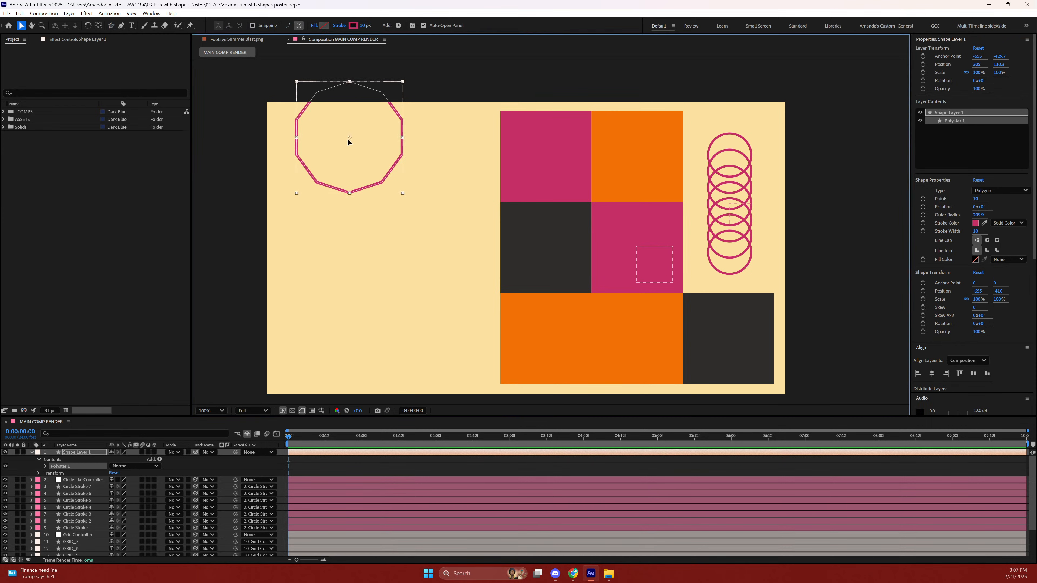
{"action": "left_click_drag", "start_coordinate": [348, 135], "coordinate": [345, 184]}
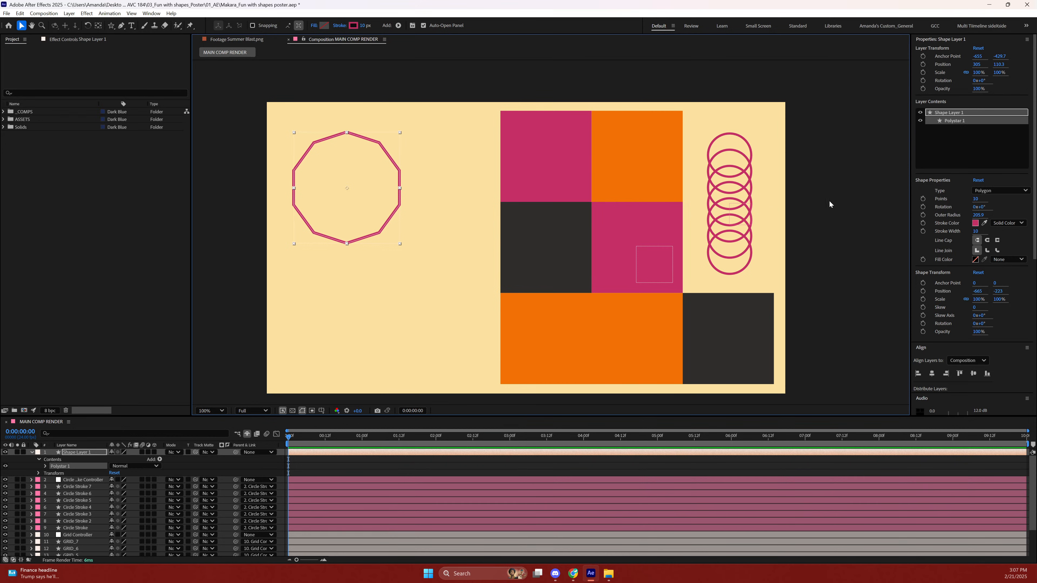
Set the shape's number of points to 5 and change its type to Star.
{"action": "left_click_drag", "start_coordinate": [976, 199], "coordinate": [965, 204]}
{"action": "left_click", "coordinate": [978, 199]}
{"action": "type", "text": "5"}
{"action": "key", "text": "Return"}
{"action": "left_click", "coordinate": [979, 191]}
{"action": "left_click", "coordinate": [978, 209]}
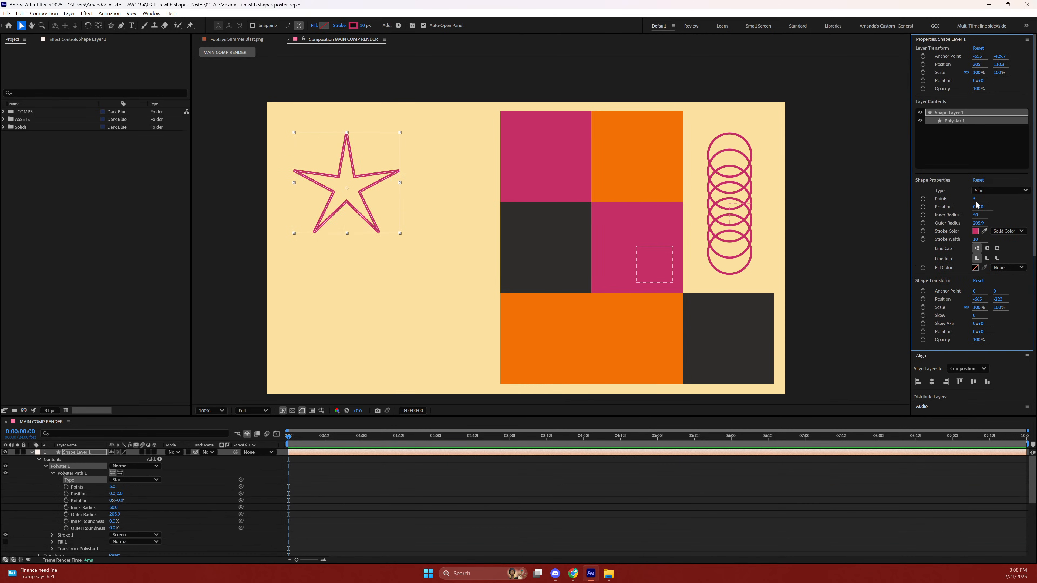
Reduce the shape to 3 points and change its type to Polygon to form a triangle.
{"action": "left_click_drag", "start_coordinate": [975, 201], "coordinate": [935, 204]}
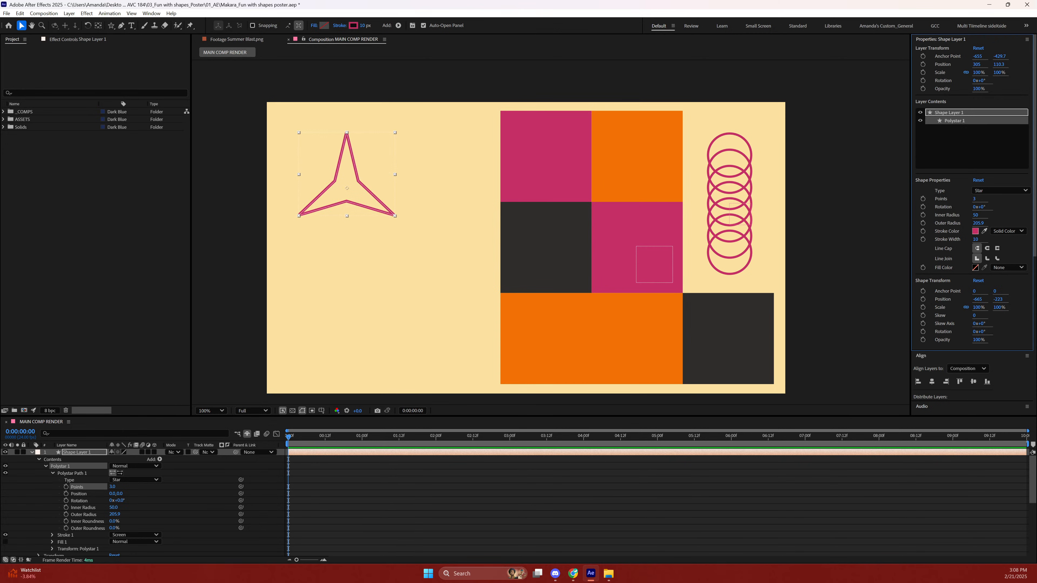
{"action": "left_click", "coordinate": [995, 190]}
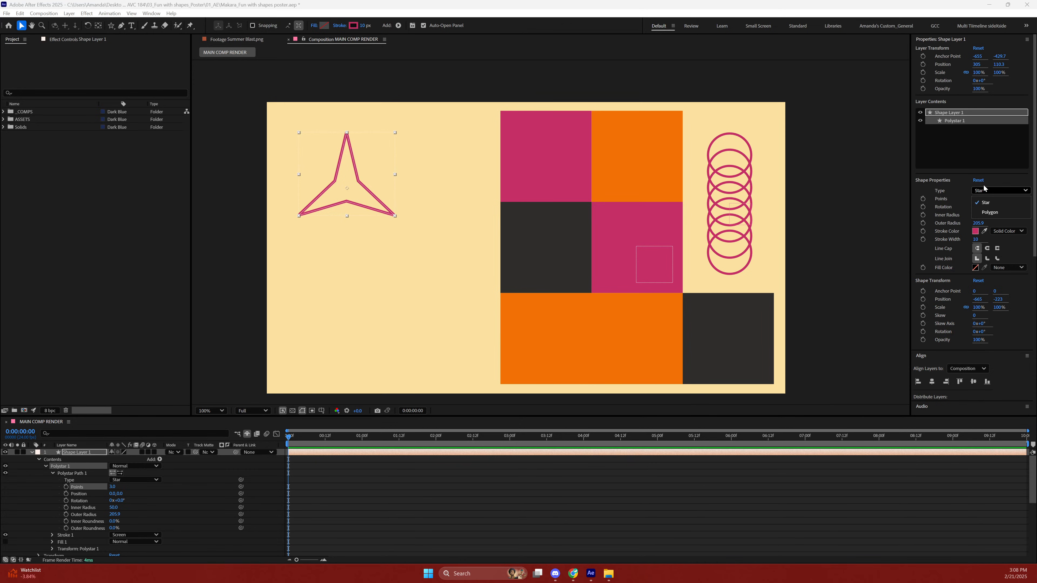
{"action": "left_click", "coordinate": [990, 212]}
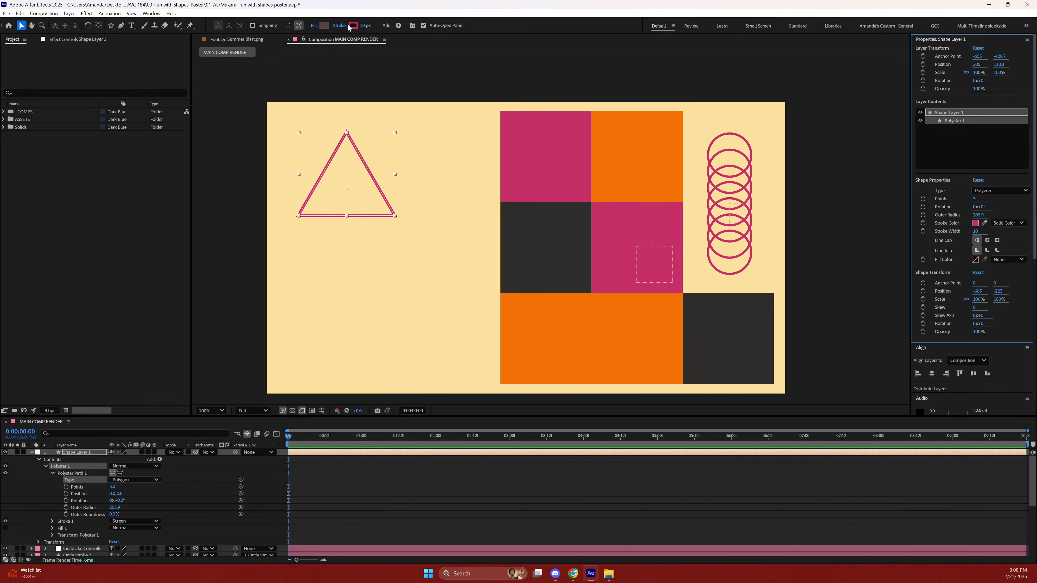
Remove the triangle's stroke and fill it with the dark grey 2E2D2A sampled from the lower-right grid square.
{"action": "left_click", "coordinate": [341, 28]}
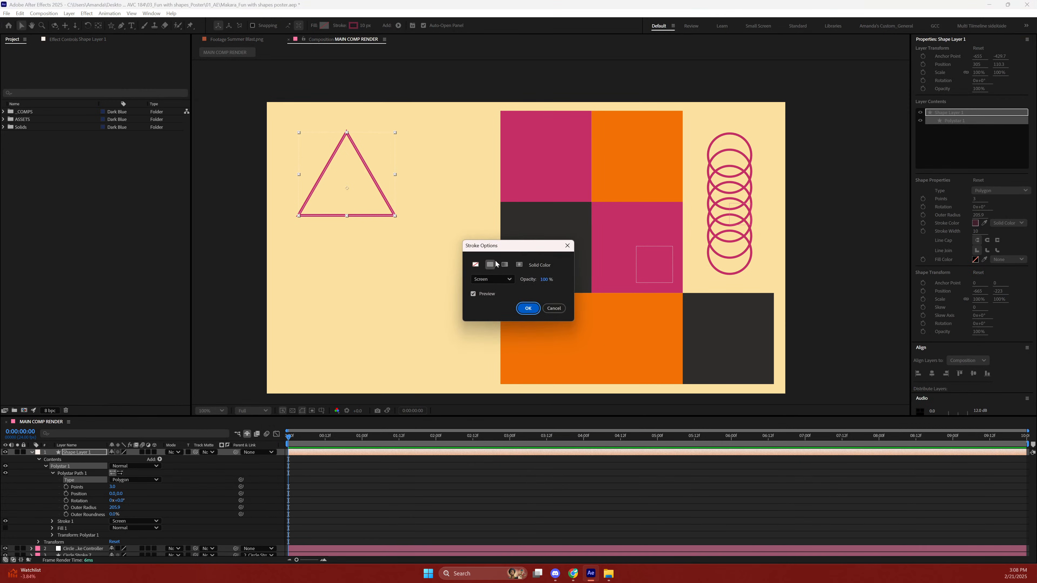
{"action": "left_click", "coordinate": [475, 265]}
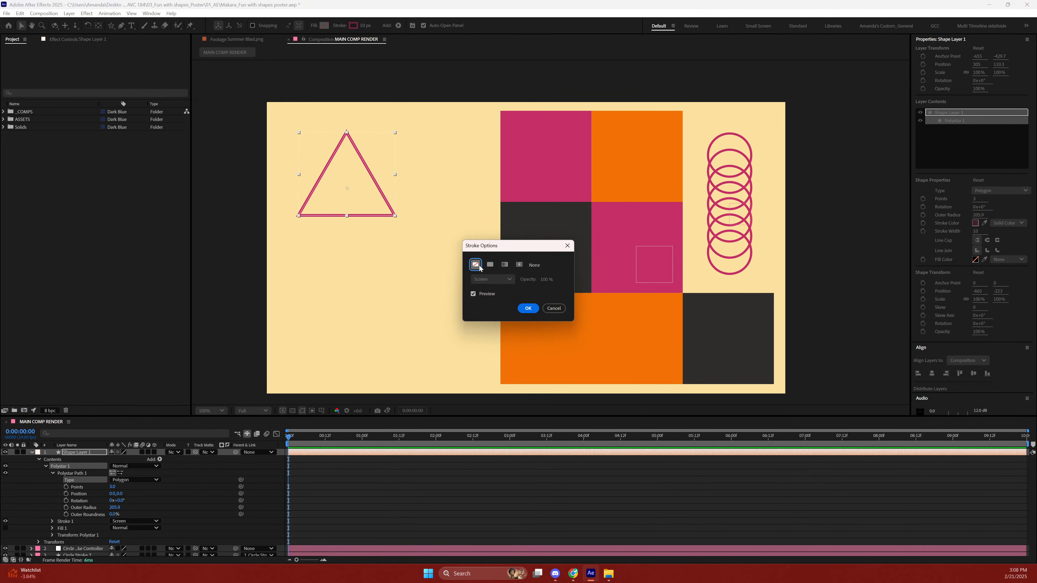
{"action": "left_click", "coordinate": [528, 309]}
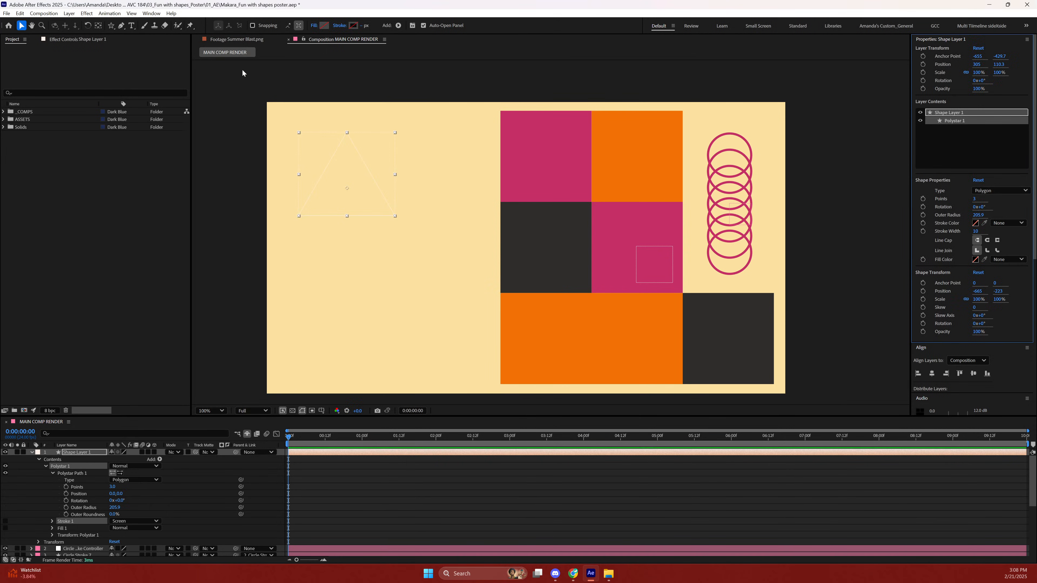
{"action": "left_click", "coordinate": [324, 27]}
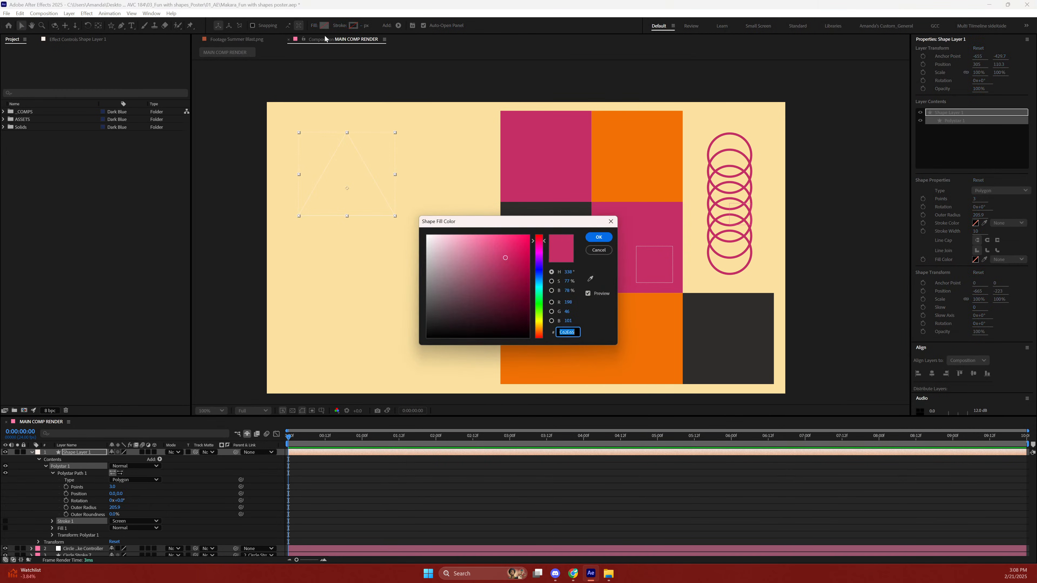
{"action": "left_click", "coordinate": [590, 281]}
{"action": "left_click", "coordinate": [735, 339]}
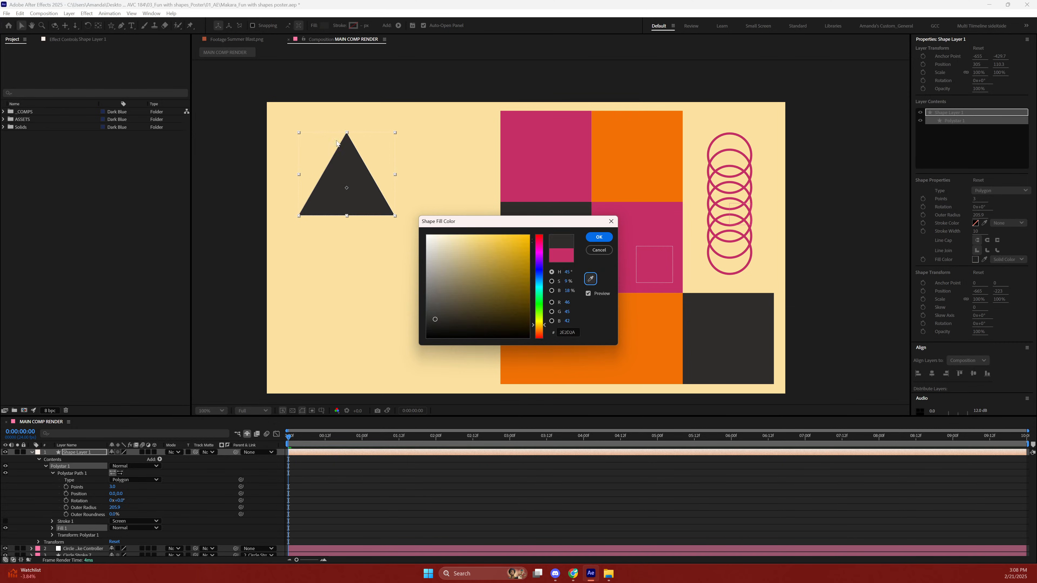
{"action": "key", "text": "Return"}
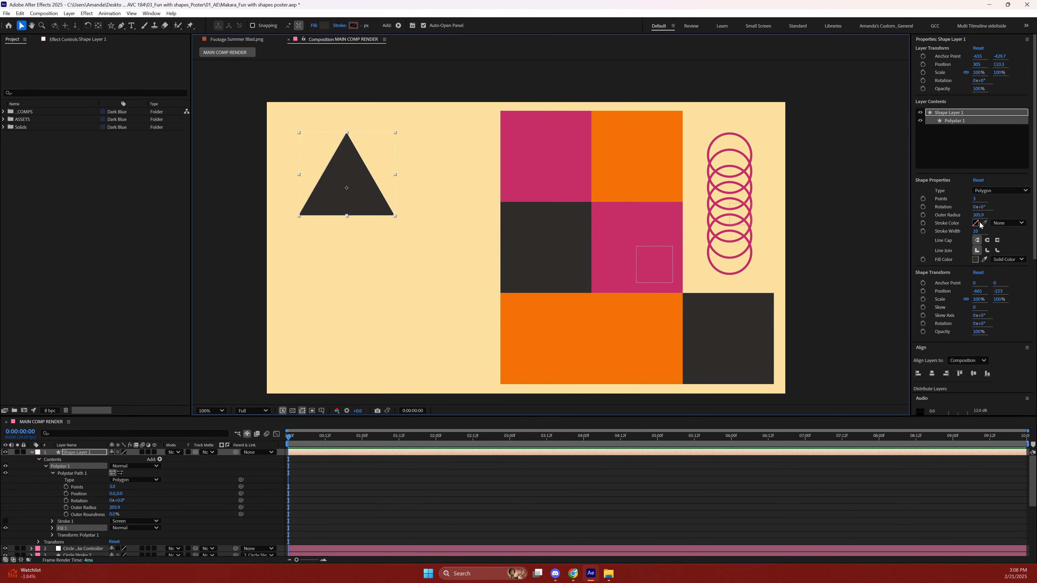
Try an outer radius of 50 on the triangle, settle on 75, and clear the selection.
{"action": "left_click_drag", "start_coordinate": [982, 216], "coordinate": [959, 218]}
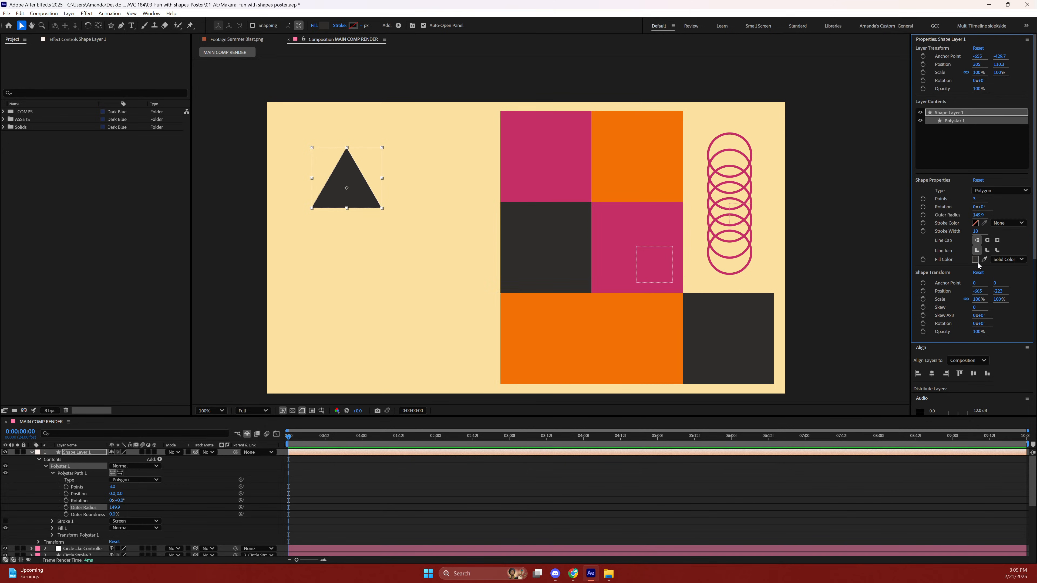
{"action": "left_click", "coordinate": [974, 216]}
{"action": "type", "text": "50"}
{"action": "key", "text": "Return"}
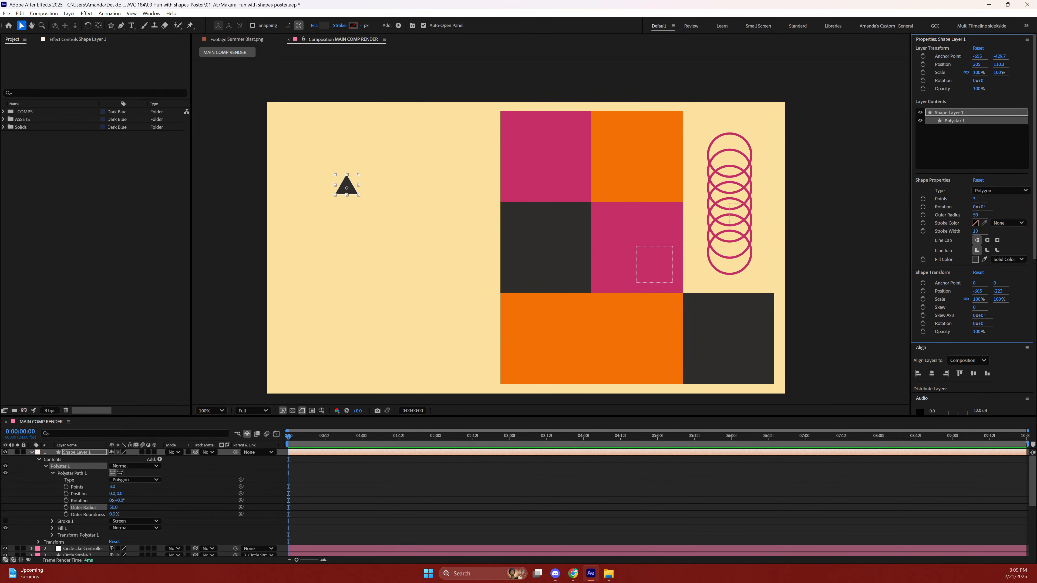
{"action": "left_click", "coordinate": [975, 215]}
{"action": "type", "text": "75"}
{"action": "key", "text": "Return"}
{"action": "left_click", "coordinate": [271, 160]}
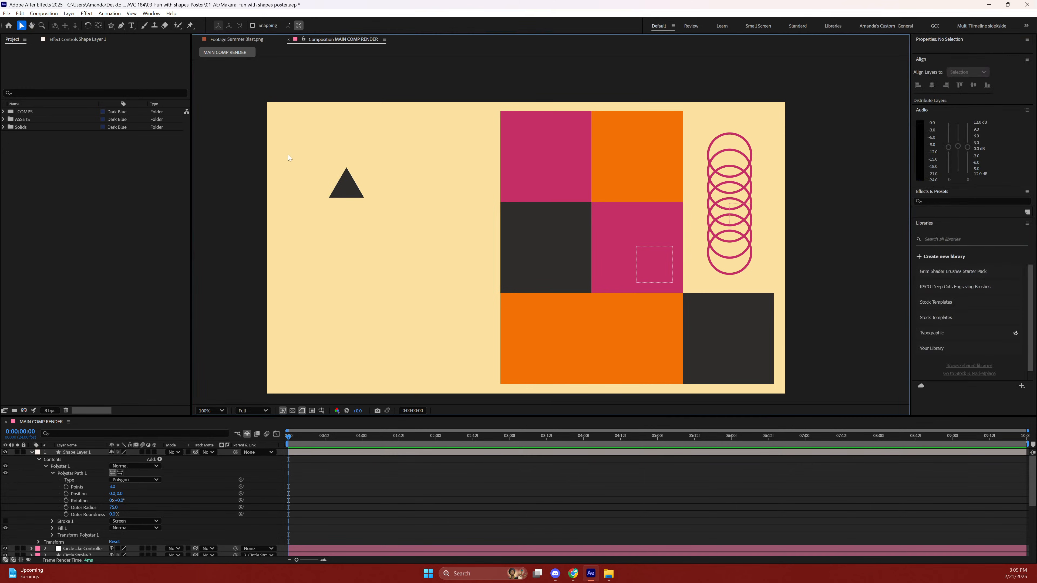
Centre the triangle layer's anchor point on its shape and return to the Selection tool.
{"action": "left_click", "coordinate": [80, 452]}
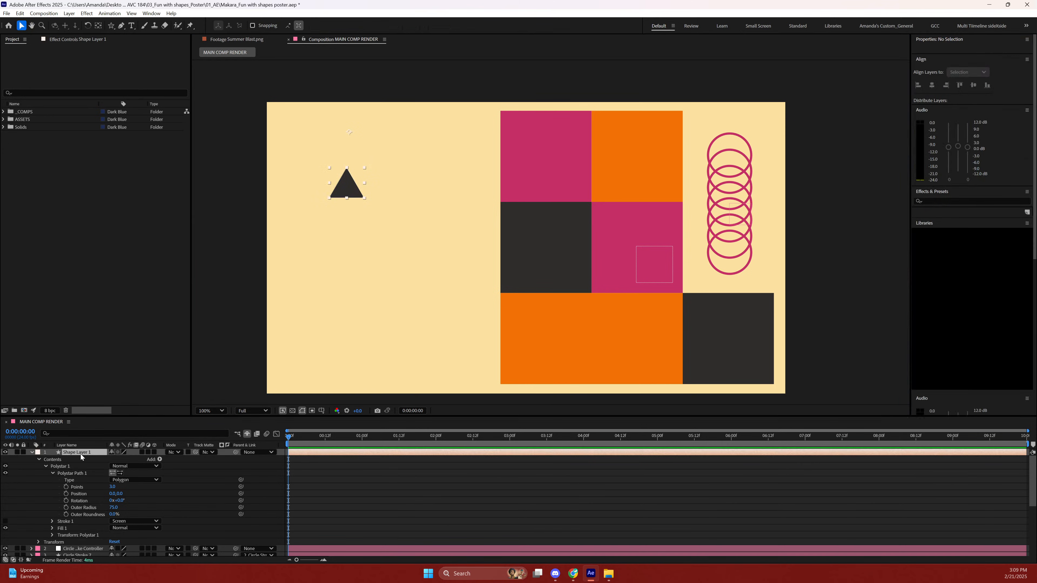
{"action": "key", "text": "Return"}
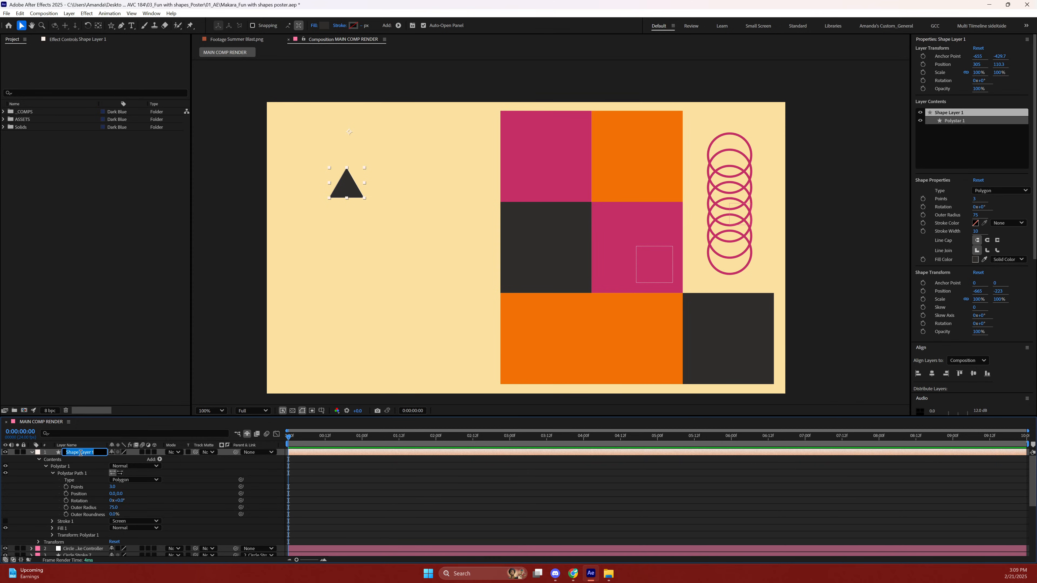
{"action": "left_click", "coordinate": [95, 476]}
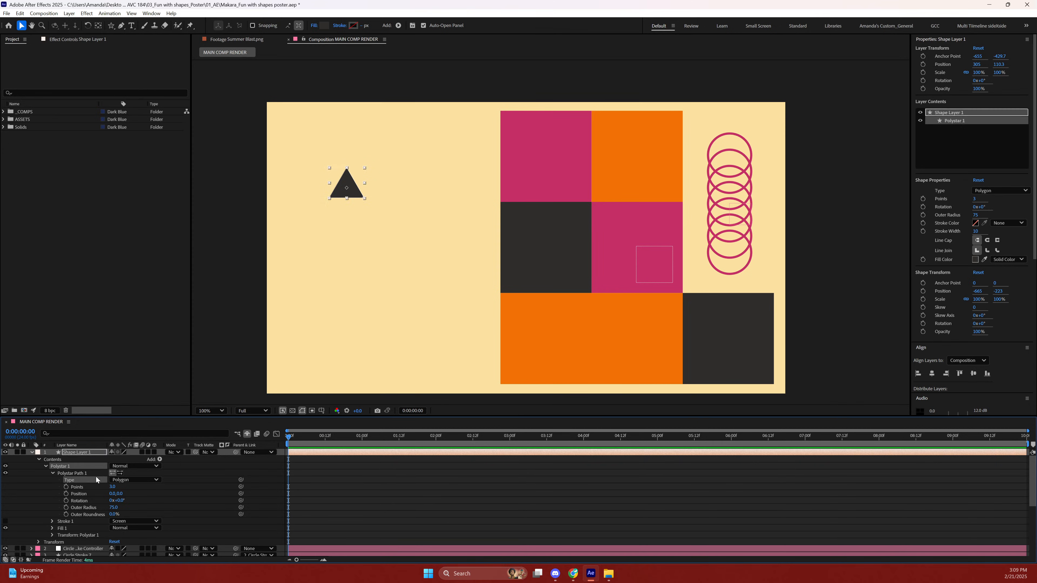
{"action": "left_click", "coordinate": [89, 450]}
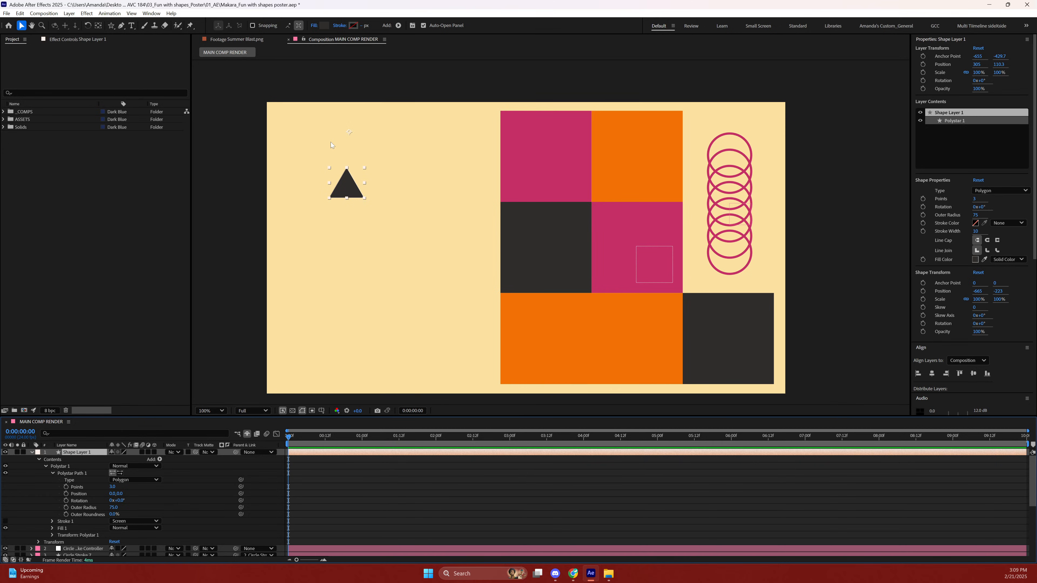
{"action": "double_click", "coordinate": [101, 27]}
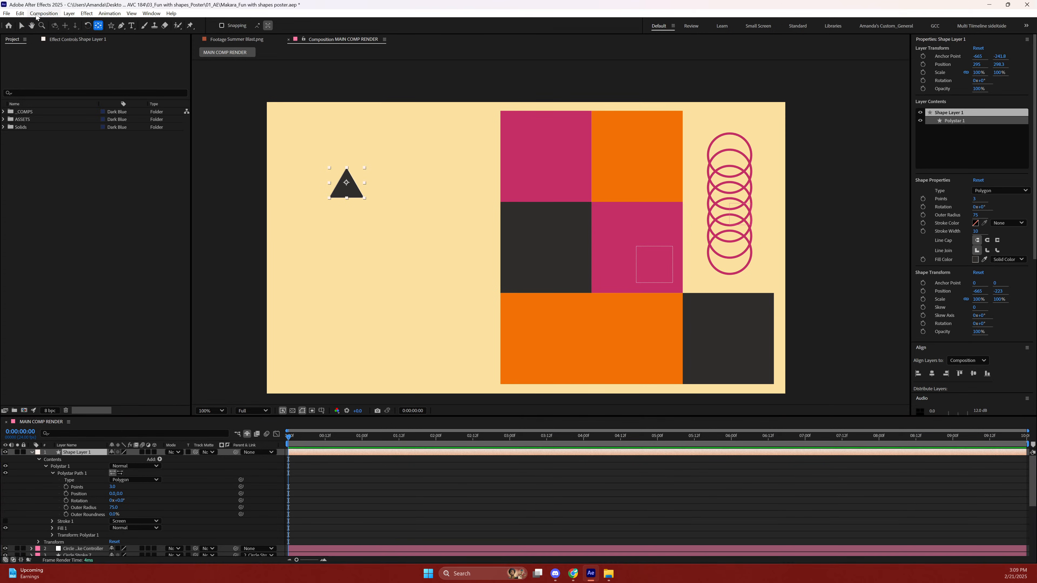
{"action": "left_click", "coordinate": [22, 27]}
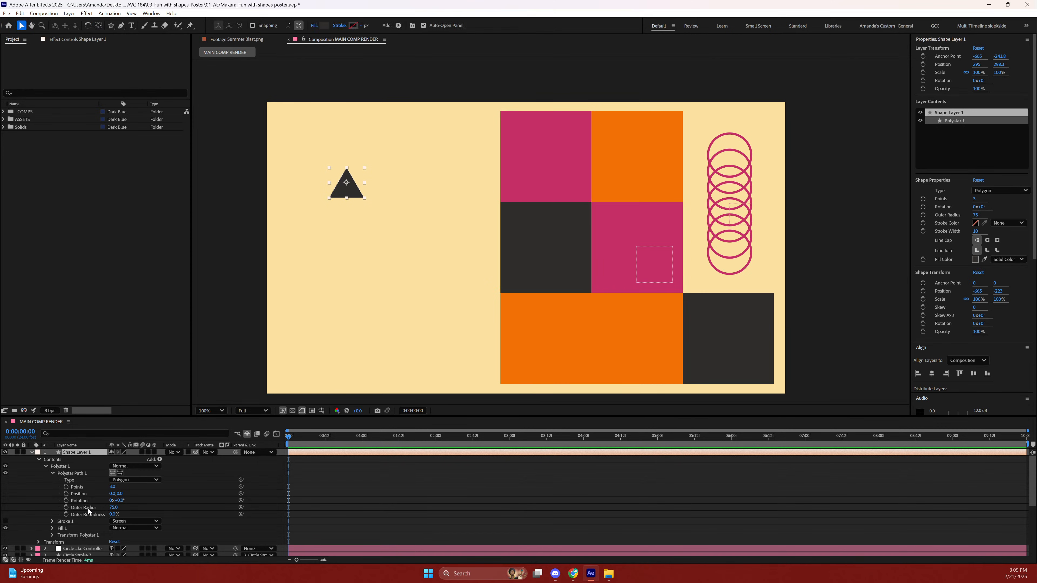
Rename the shape layer as Triangle and move it onto the lower-left part of the wide orange rectangle.
{"action": "left_click", "coordinate": [80, 452]}
{"action": "key", "text": "Return"}
{"action": "type", "text": "Triangle"}
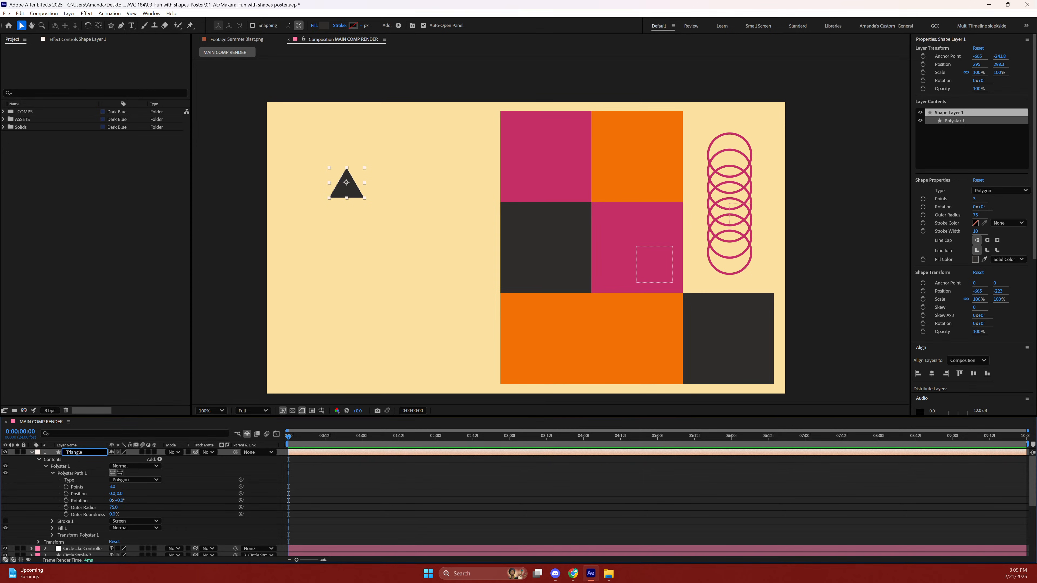
{"action": "left_click", "coordinate": [353, 190]}
{"action": "left_click_drag", "start_coordinate": [354, 190], "coordinate": [548, 356]}
{"action": "key", "text": "Return"}
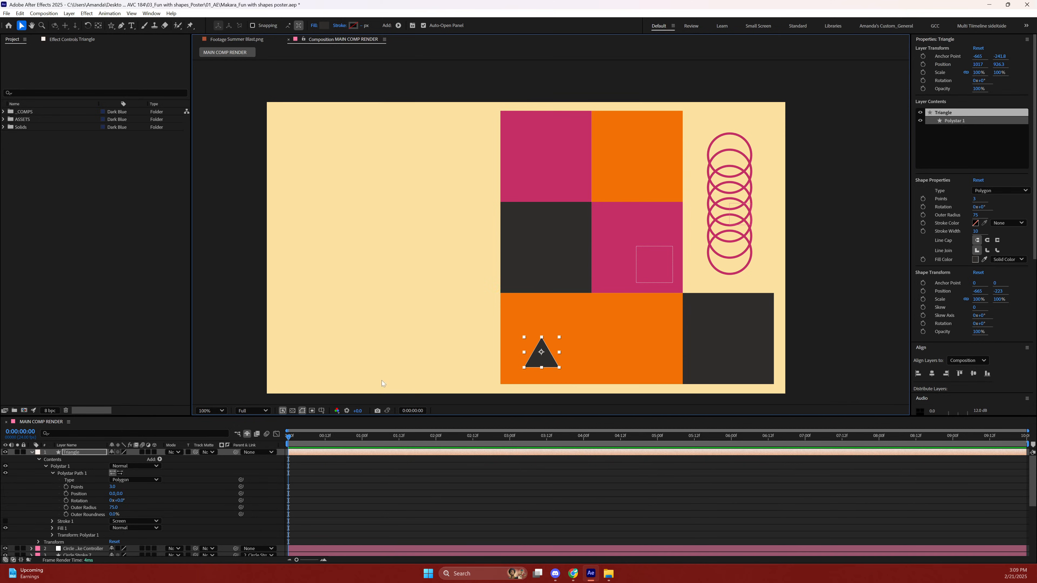
Collapse the Triangle layer's properties and set its label colour to Blue.
{"action": "left_click", "coordinate": [377, 390]}
{"action": "left_click", "coordinate": [545, 363]}
{"action": "left_click", "coordinate": [31, 452]}
{"action": "left_click", "coordinate": [37, 453]}
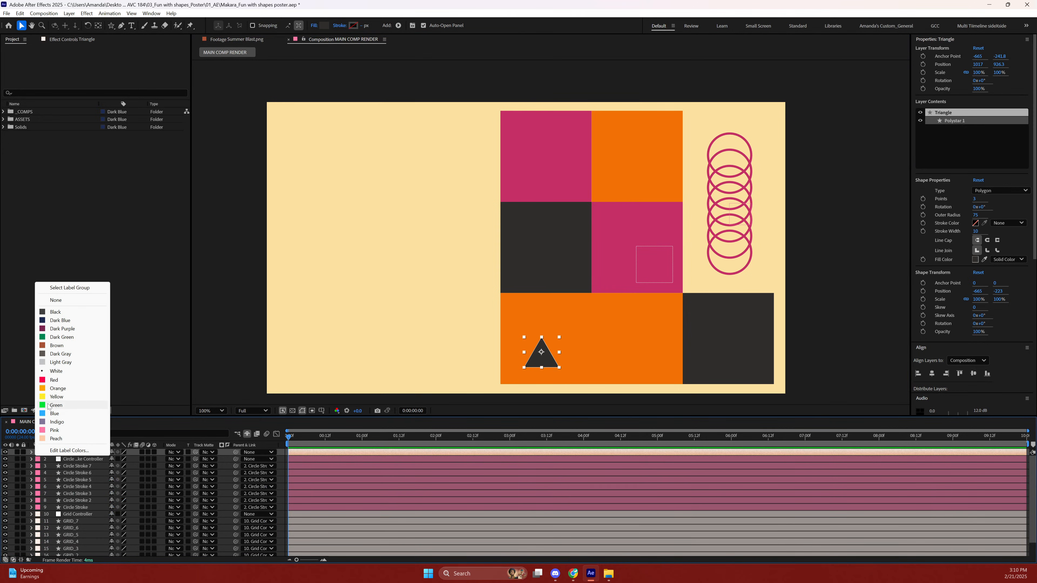
{"action": "left_click", "coordinate": [50, 413]}
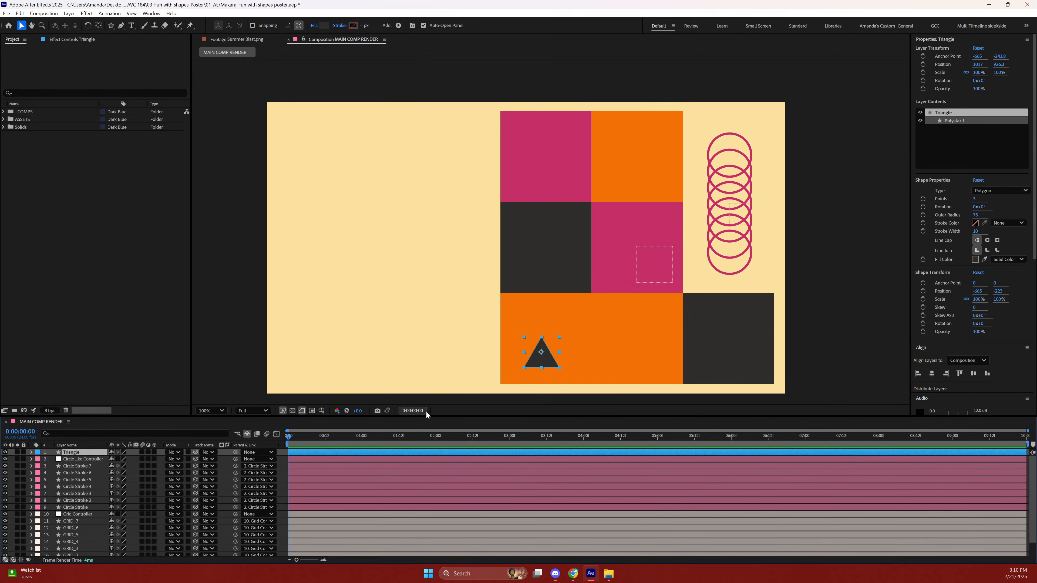
Duplicate the Triangle layer and reveal the copy's Position property.
{"action": "left_click", "coordinate": [361, 298]}
{"action": "left_click", "coordinate": [541, 360]}
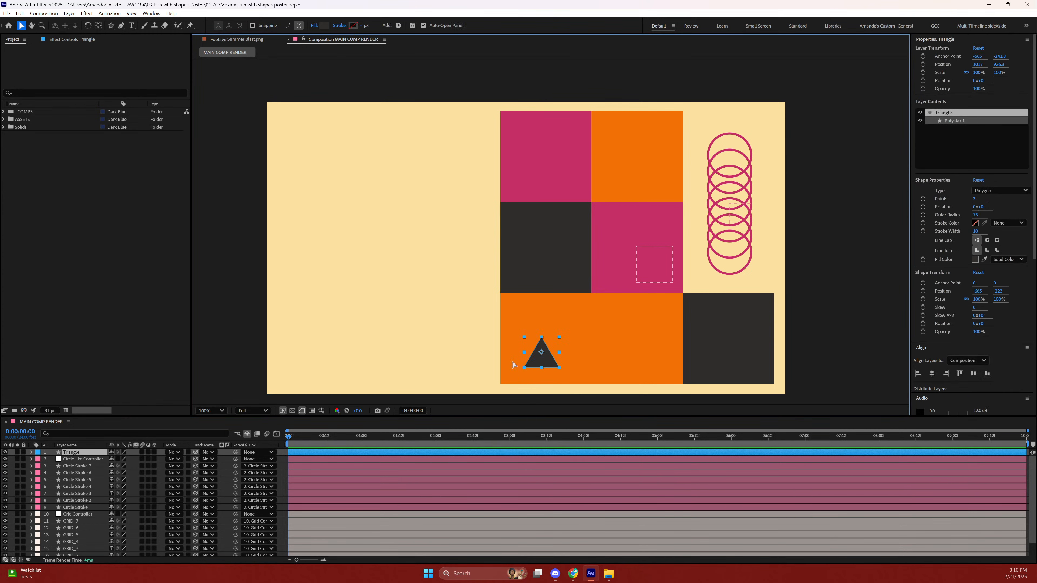
{"action": "key", "text": "ctrl+d"}
{"action": "key", "text": "p"}
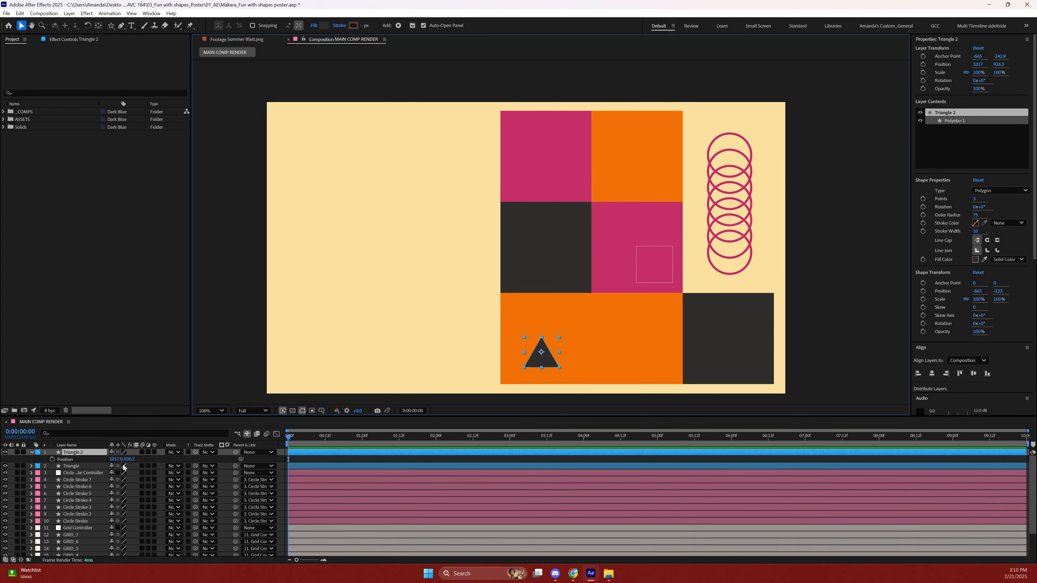
Undo a trial X position change on the copy and hide the original Triangle layer from the timeline as shy.
{"action": "left_click_drag", "start_coordinate": [113, 458], "coordinate": [176, 468]}
{"action": "key", "text": "ctrl+z"}
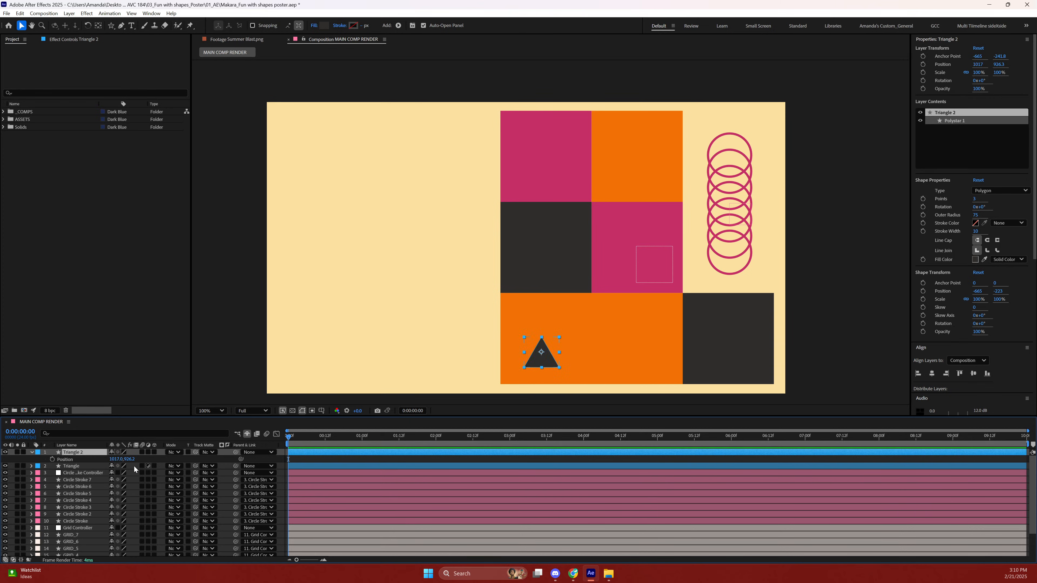
{"action": "left_click", "coordinate": [112, 466]}
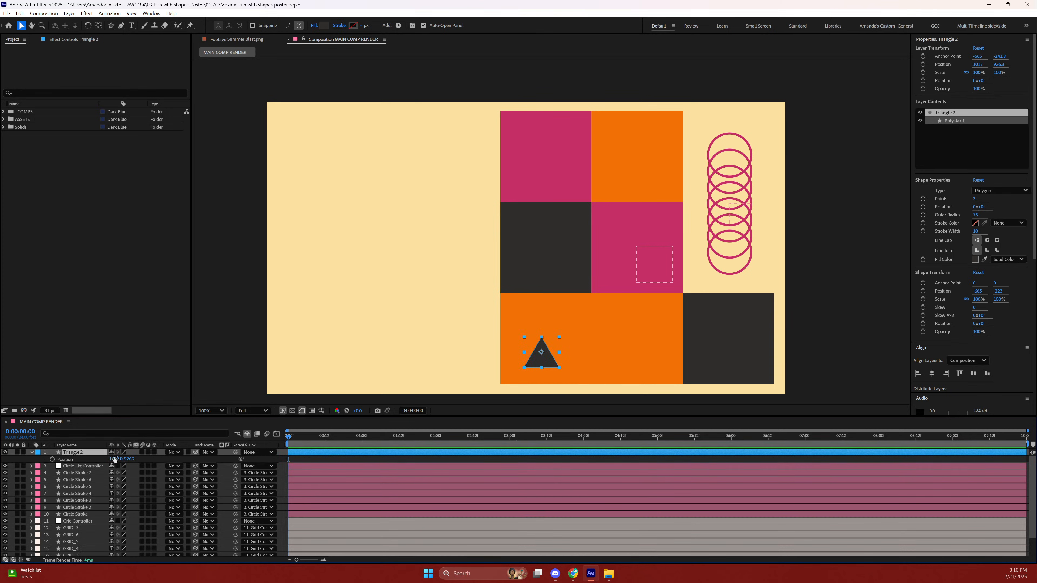
Try offsetting the duplicate triangle's X position by +75.
{"action": "left_click", "coordinate": [116, 459]}
{"action": "key", "text": "Right"}
{"action": "type", "text": "+75"}
{"action": "key", "text": "Return"}
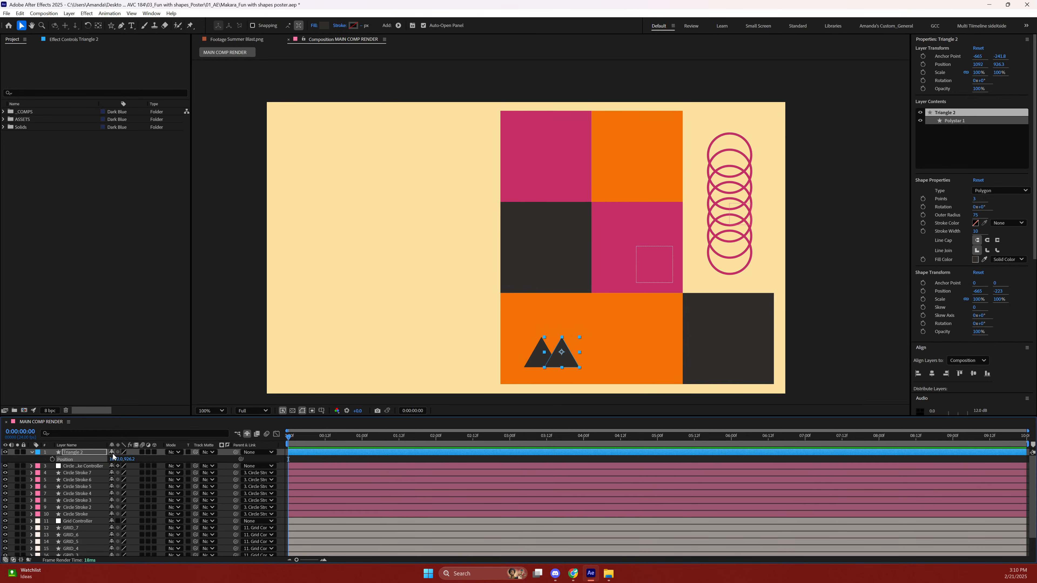
{"action": "key", "text": "ctrl+z"}
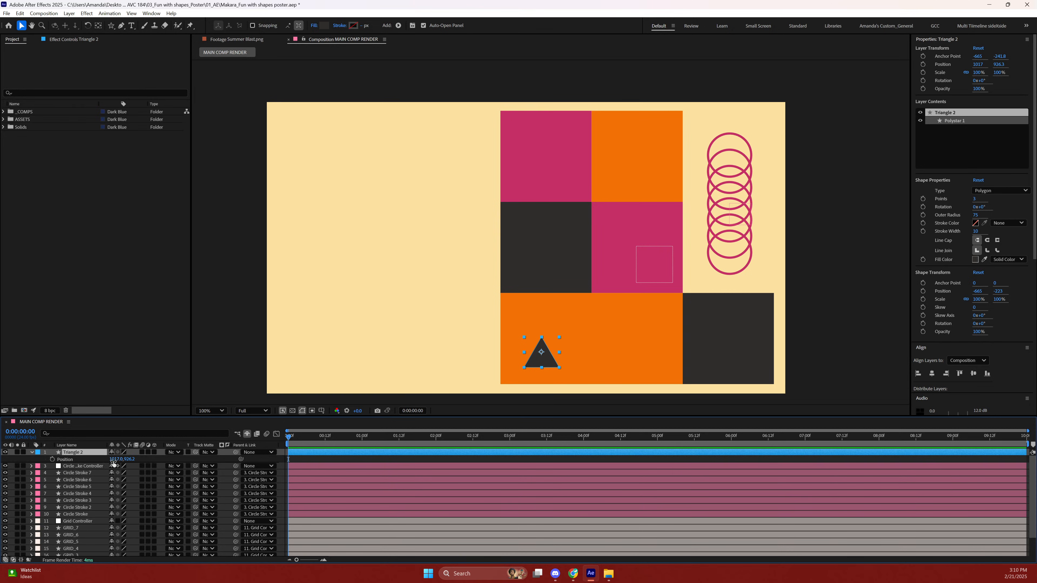
Offset the duplicate triangle's X position by 150, fine-tune it to 1148, and clear the selection.
{"action": "key", "text": "ctrl+shift+a"}
{"action": "left_click", "coordinate": [117, 460]}
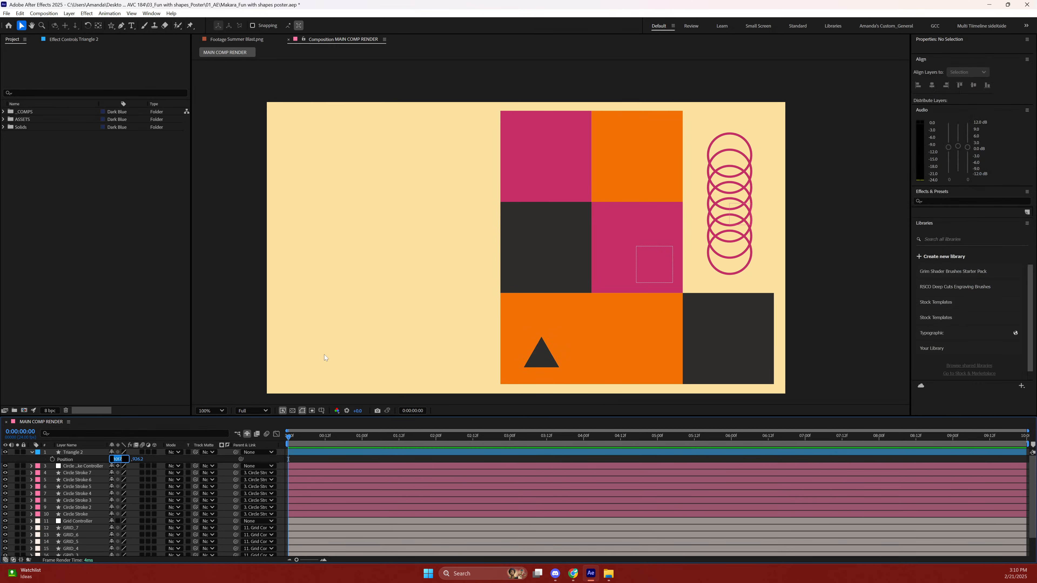
{"action": "type", "text": "+15"}
{"action": "key", "text": "Return"}
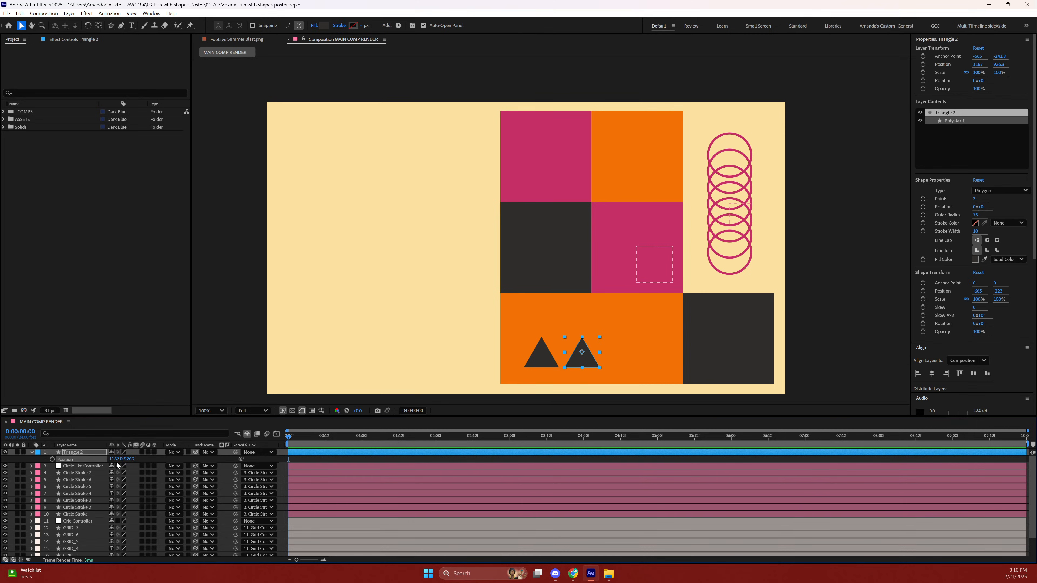
{"action": "left_click_drag", "start_coordinate": [117, 464], "coordinate": [113, 464]}
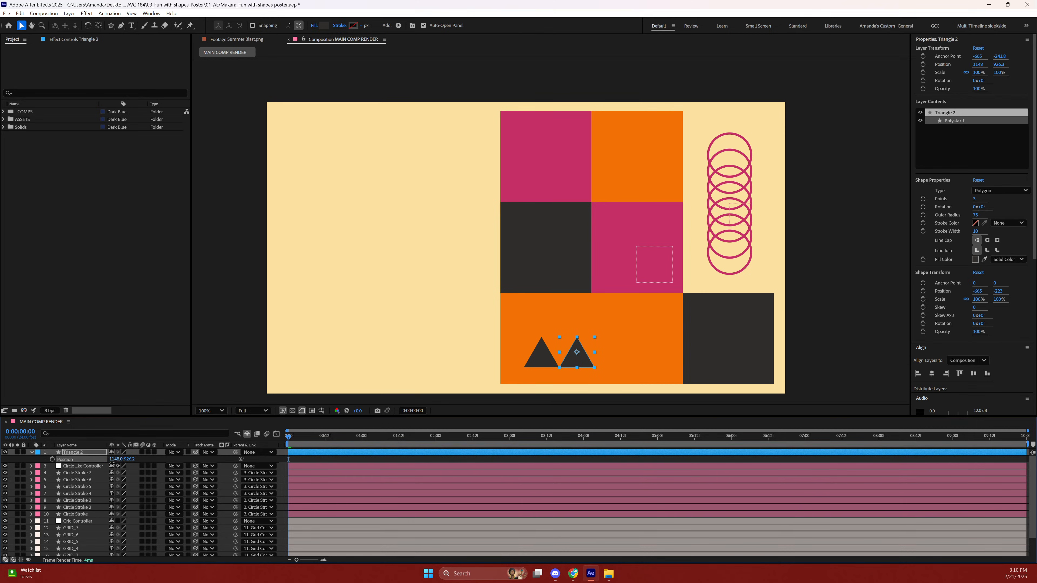
{"action": "left_click", "coordinate": [196, 275]}
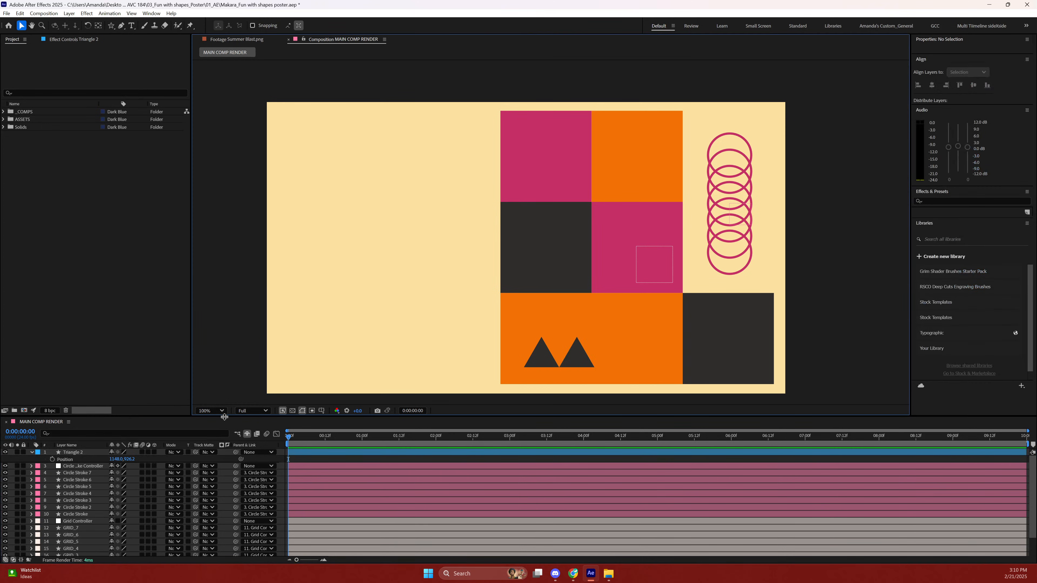
{"action": "left_click_drag", "start_coordinate": [114, 462], "coordinate": [114, 459]}
{"action": "key", "text": "ctrl+z"}
{"action": "left_click", "coordinate": [113, 459]}
{"action": "type", "text": "1117"}
{"action": "key", "text": "Return"}
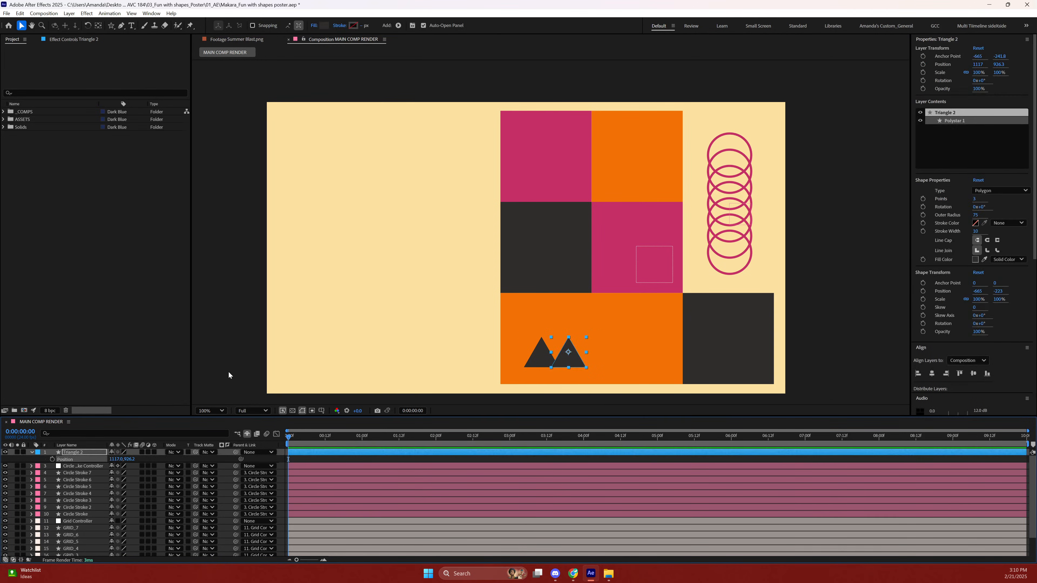
{"action": "key", "text": "ctrl+z"}
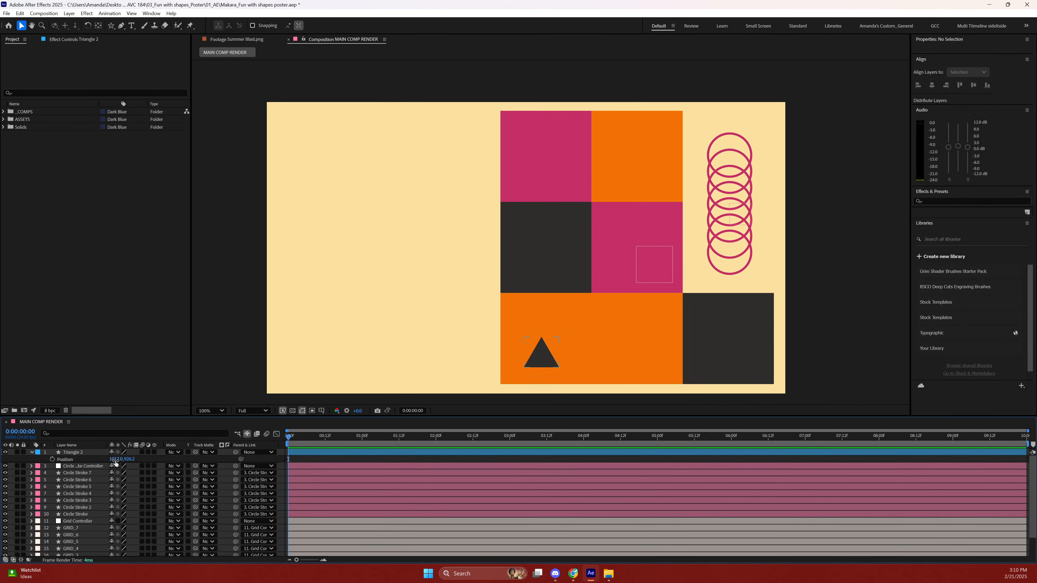
Offset Triangle 2's X position by +125 and deselect the layer.
{"action": "left_click", "coordinate": [115, 459]}
{"action": "type", "text": "+125"}
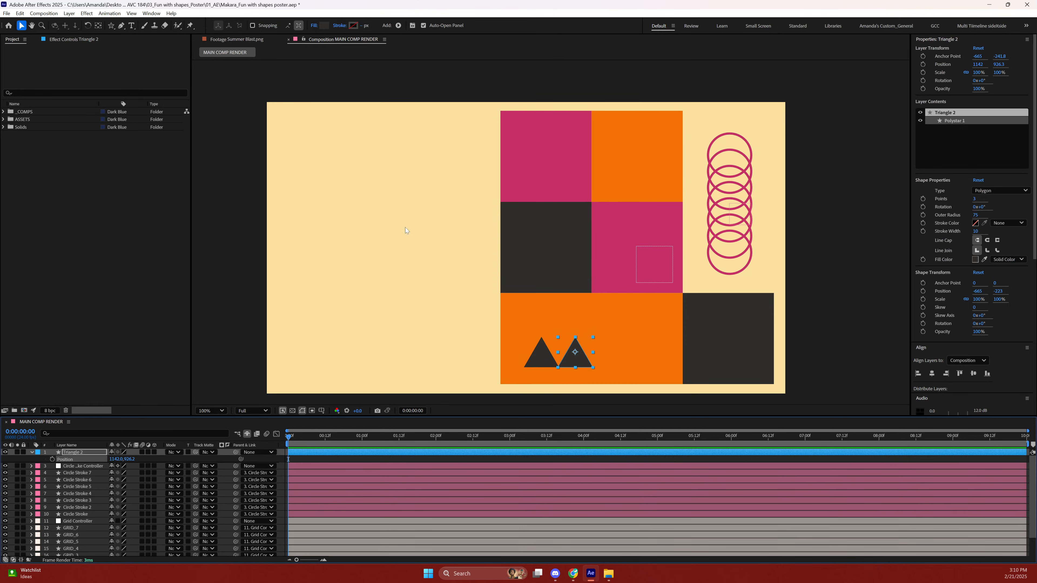
{"action": "left_click", "coordinate": [410, 301]}
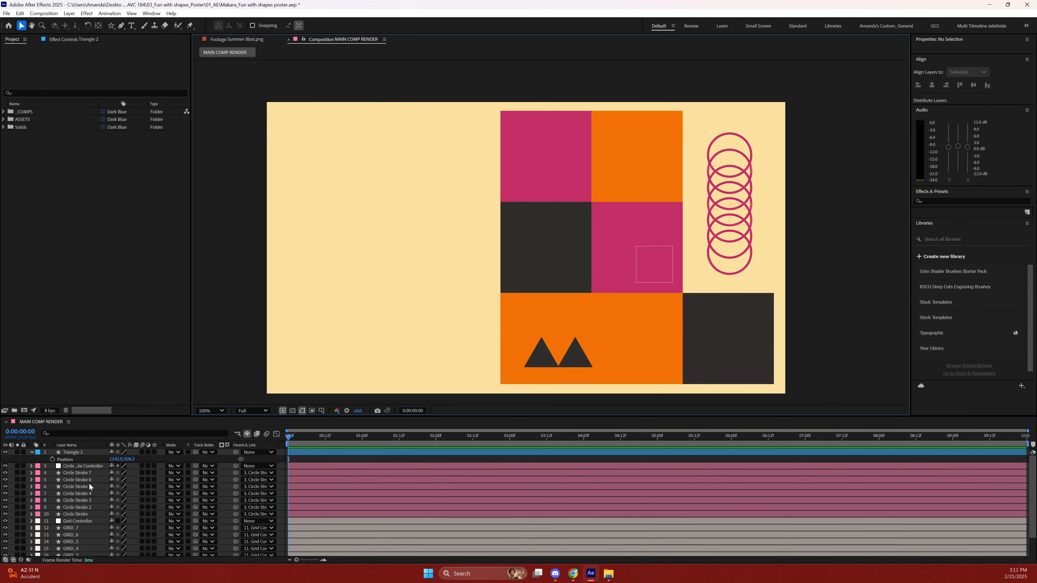
Reveal the shy layers, turn off shy for the original Triangle layer, and hide the remaining shy layers again.
{"action": "left_click", "coordinate": [81, 452]}
{"action": "left_click", "coordinate": [69, 466]}
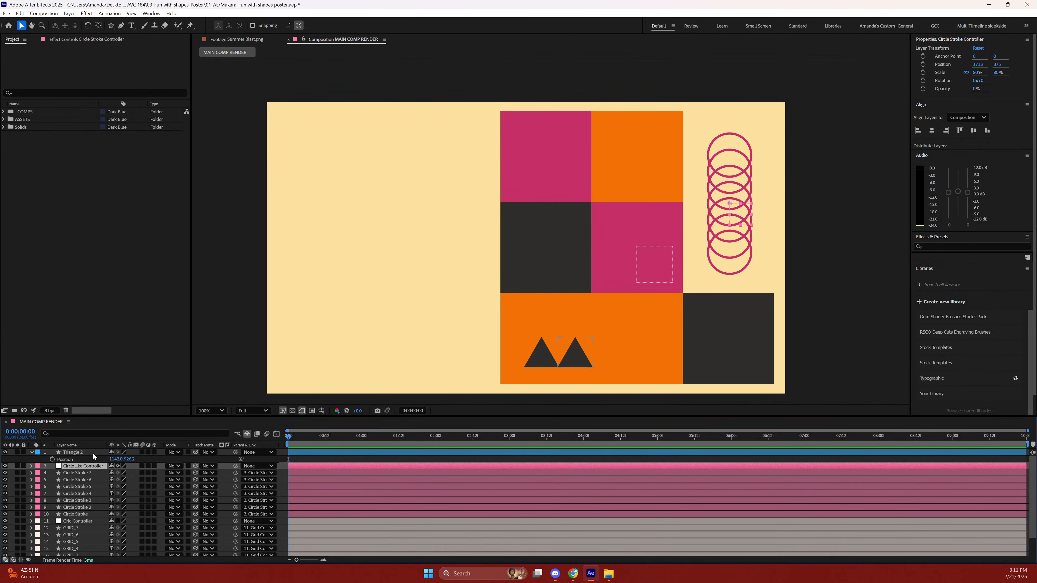
{"action": "left_click", "coordinate": [152, 435]}
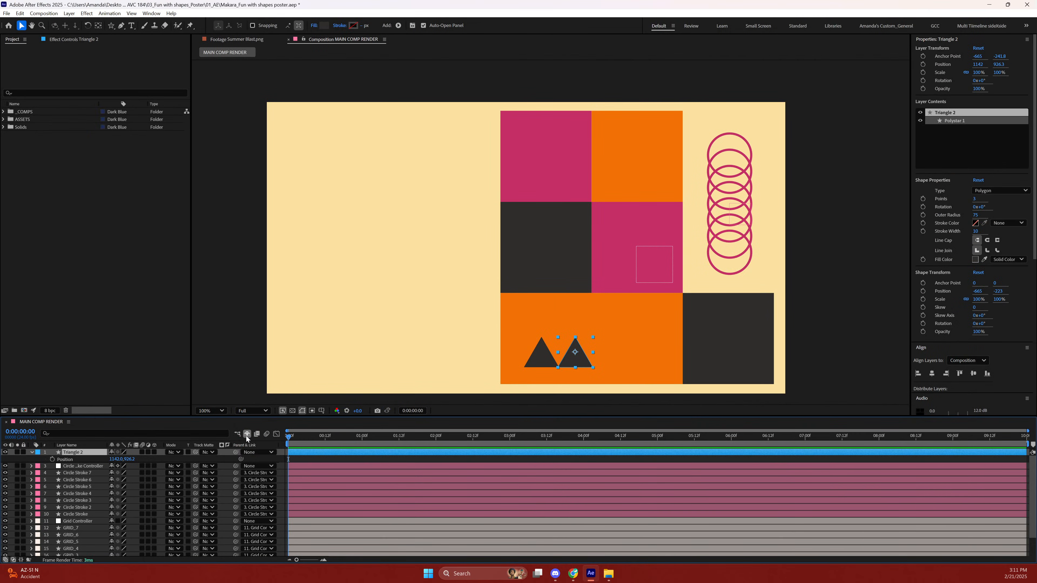
{"action": "left_click", "coordinate": [247, 434]}
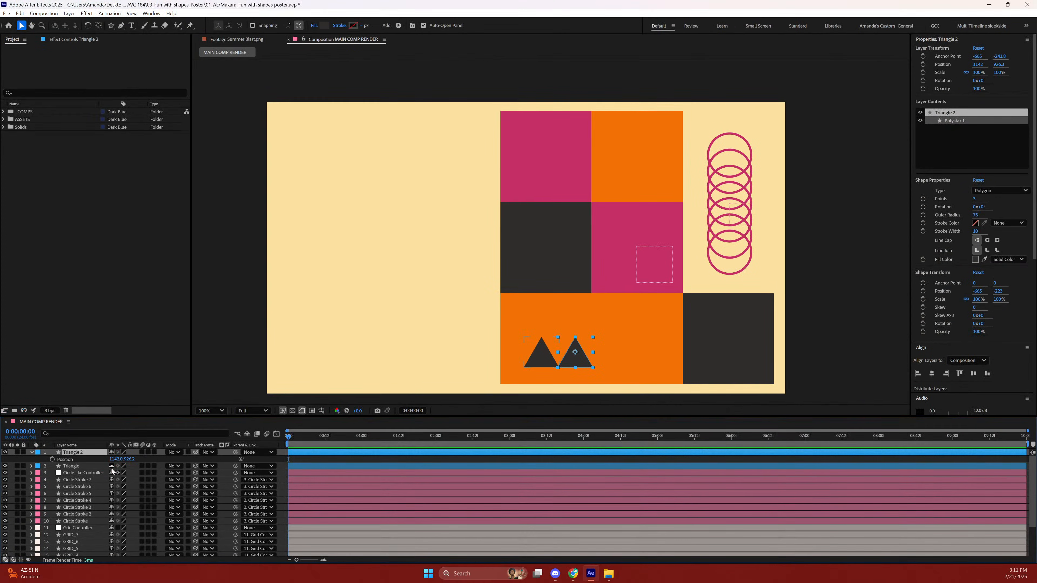
{"action": "left_click", "coordinate": [112, 466]}
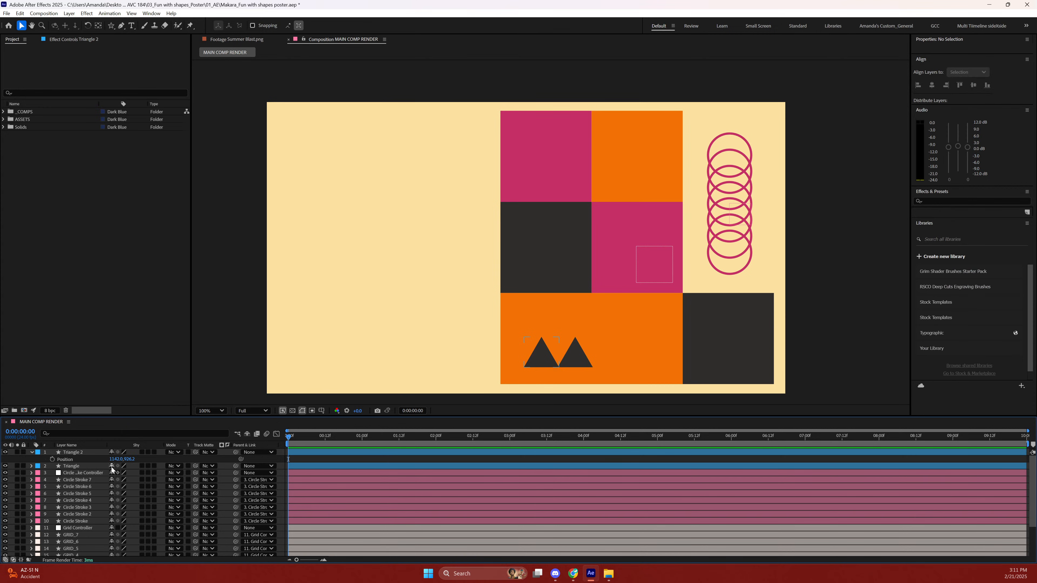
{"action": "left_click", "coordinate": [247, 434]}
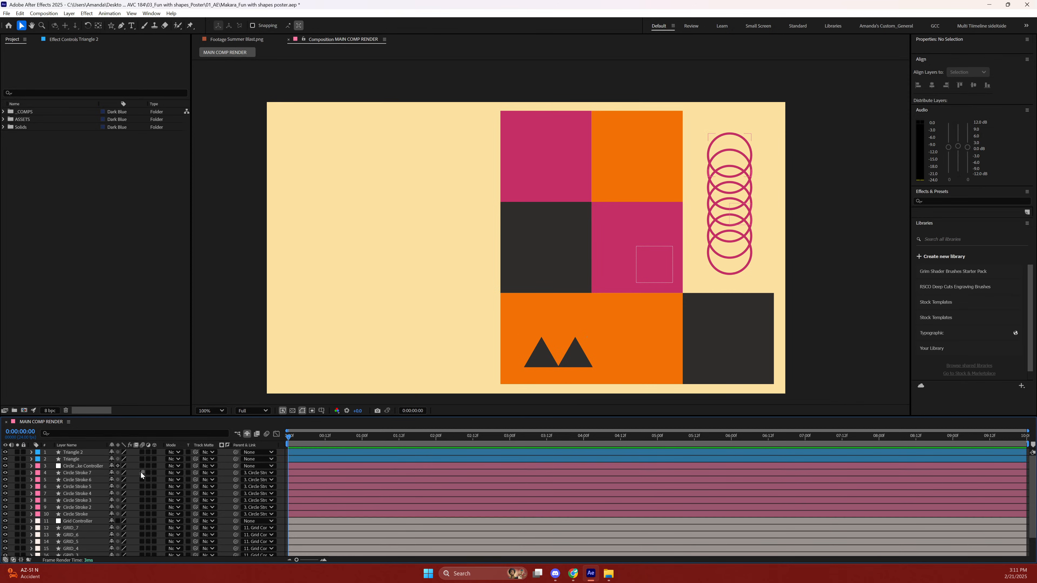
{"action": "scroll", "coordinate": [113, 553], "scroll_direction": "down", "scroll_amount": 3}
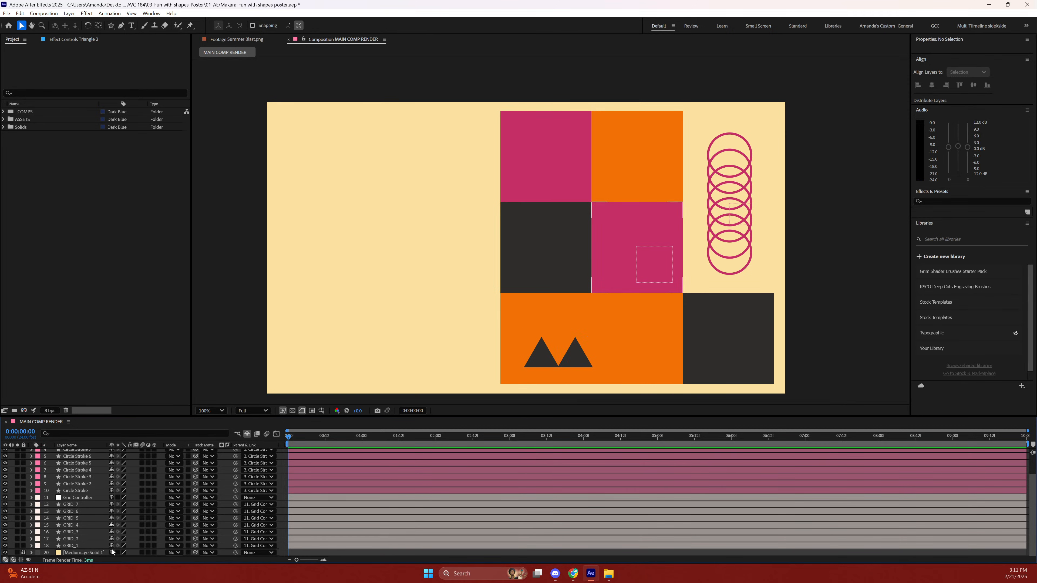
{"action": "left_click", "coordinate": [68, 499]}
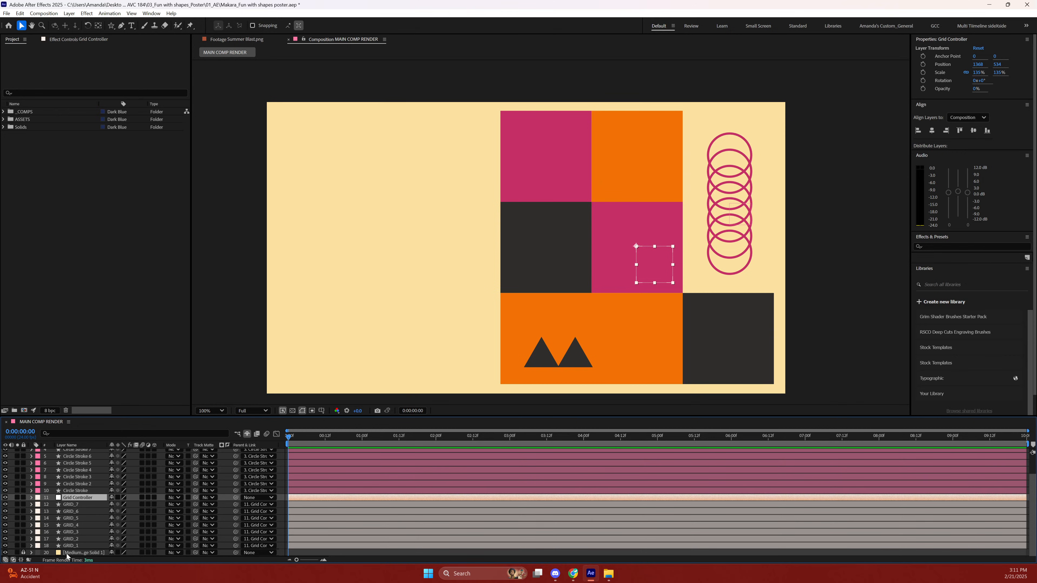
{"action": "left_click", "coordinate": [69, 546], "text": "shift"}
{"action": "left_click", "coordinate": [23, 539]}
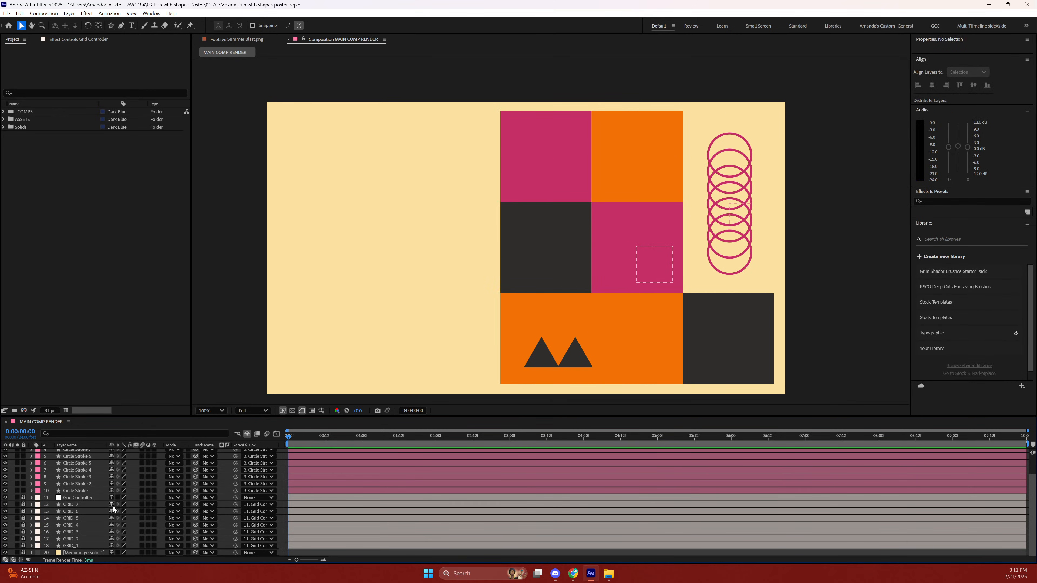
{"action": "left_click", "coordinate": [112, 498]}
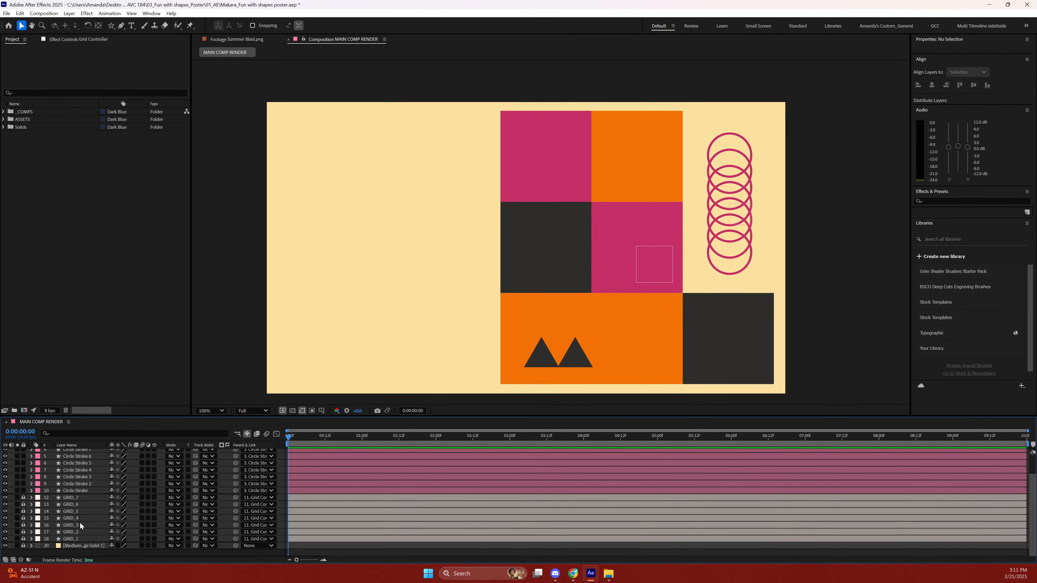
{"action": "key", "text": "ctrl+z"}
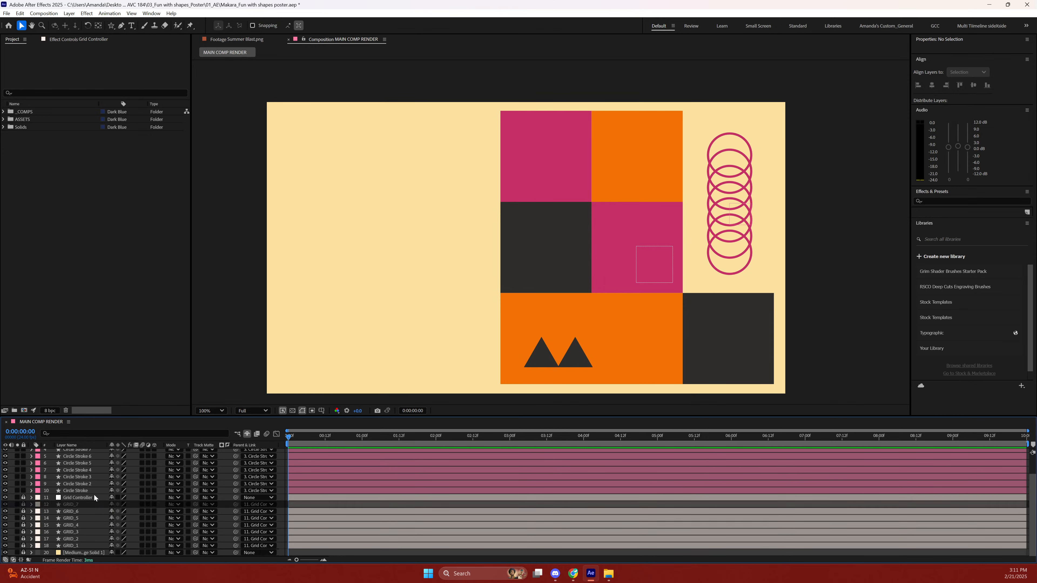
{"action": "left_click_drag", "start_coordinate": [22, 501], "coordinate": [23, 547]}
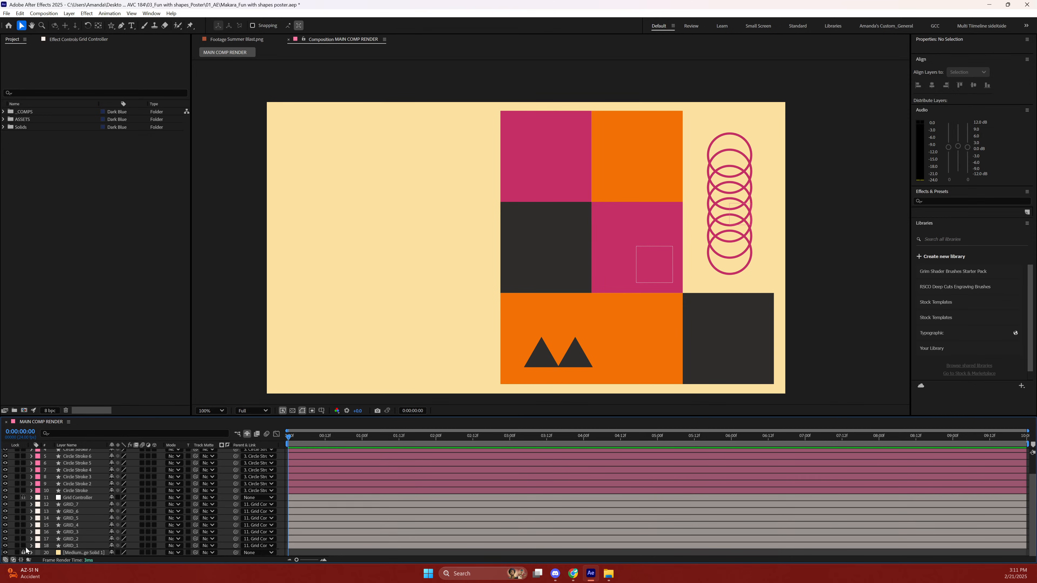
Mark the Grid Controller and all seven GRID layers as shy so they are hidden, and save the project.
{"action": "left_click", "coordinate": [81, 498]}
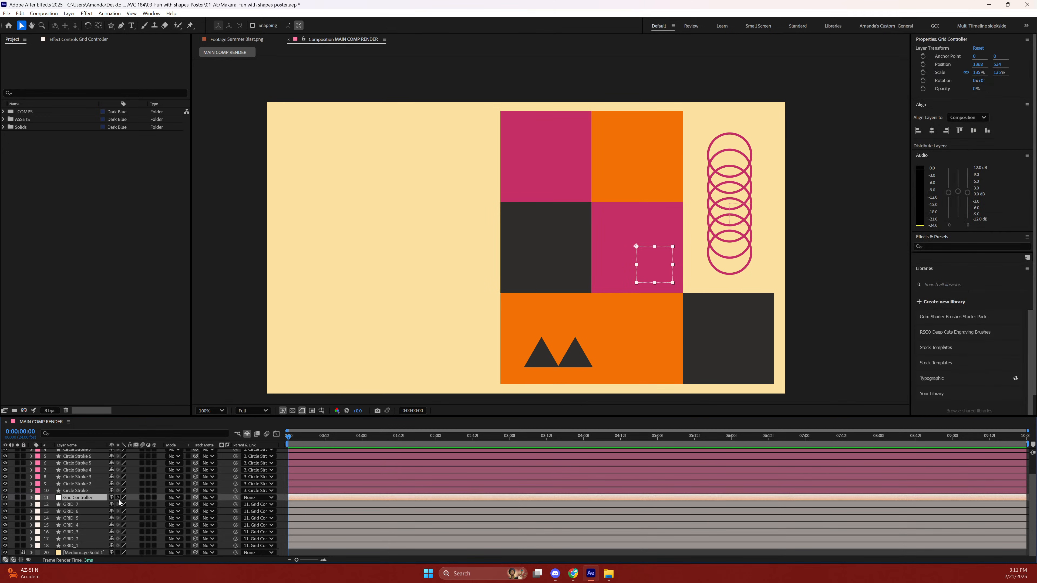
{"action": "left_click", "coordinate": [68, 545], "text": "shift"}
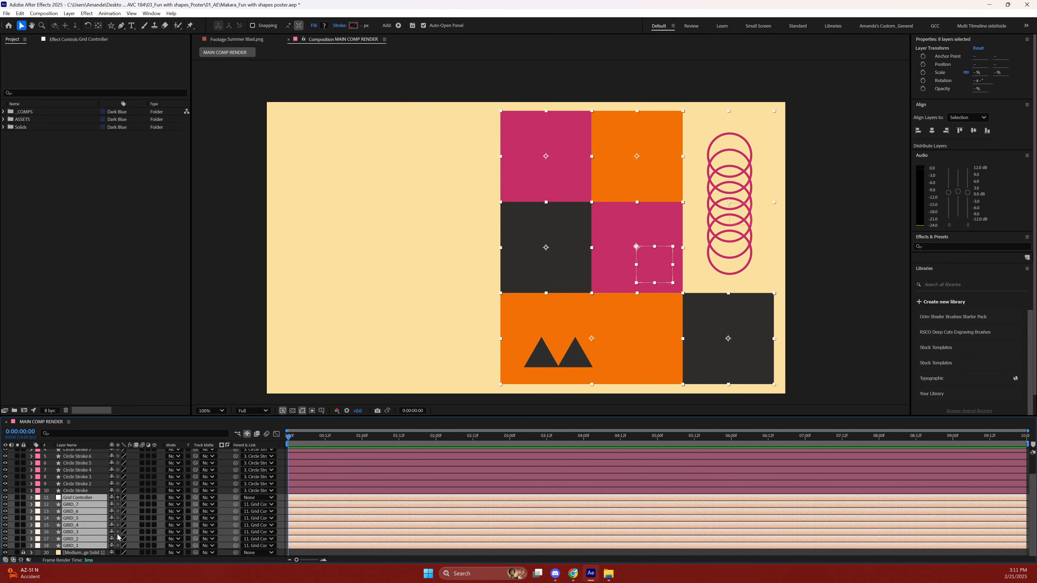
{"action": "left_click", "coordinate": [111, 546]}
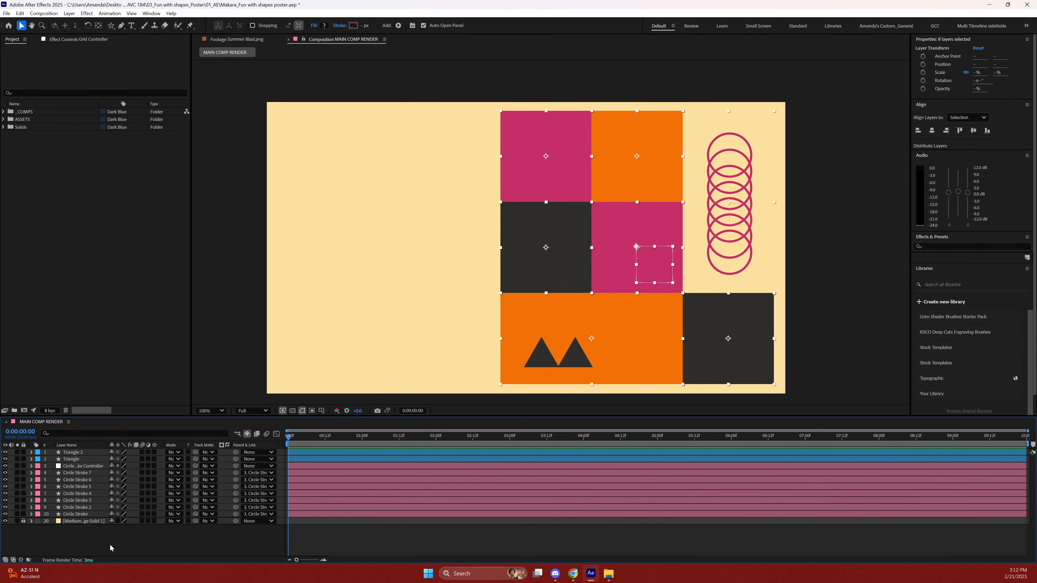
{"action": "left_click", "coordinate": [87, 539]}
{"action": "key", "text": "ctrl+s"}
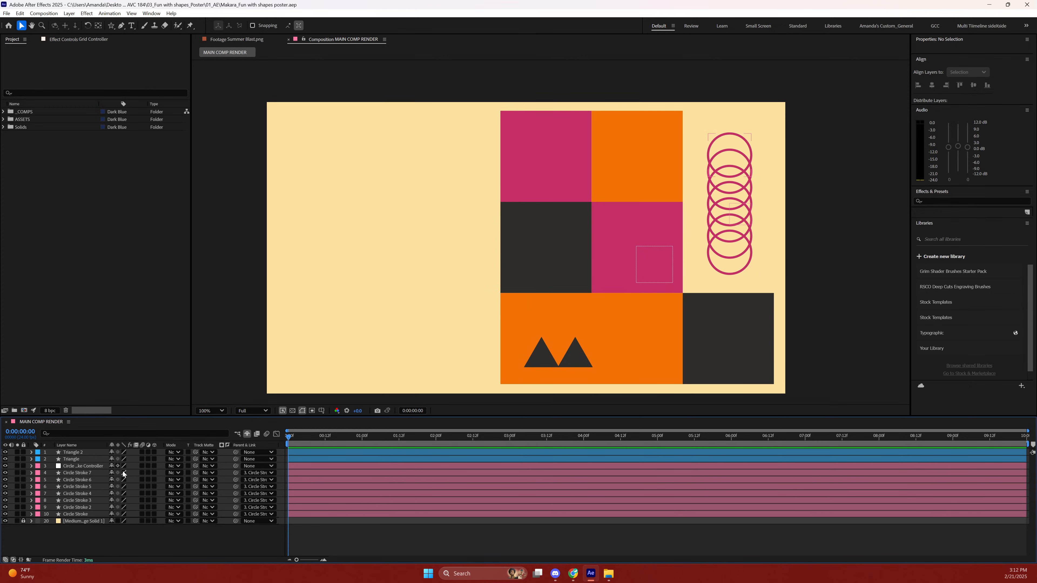
Duplicate the Triangle 2 layer and offset the copy's X position by +125.
{"action": "left_click", "coordinate": [85, 455]}
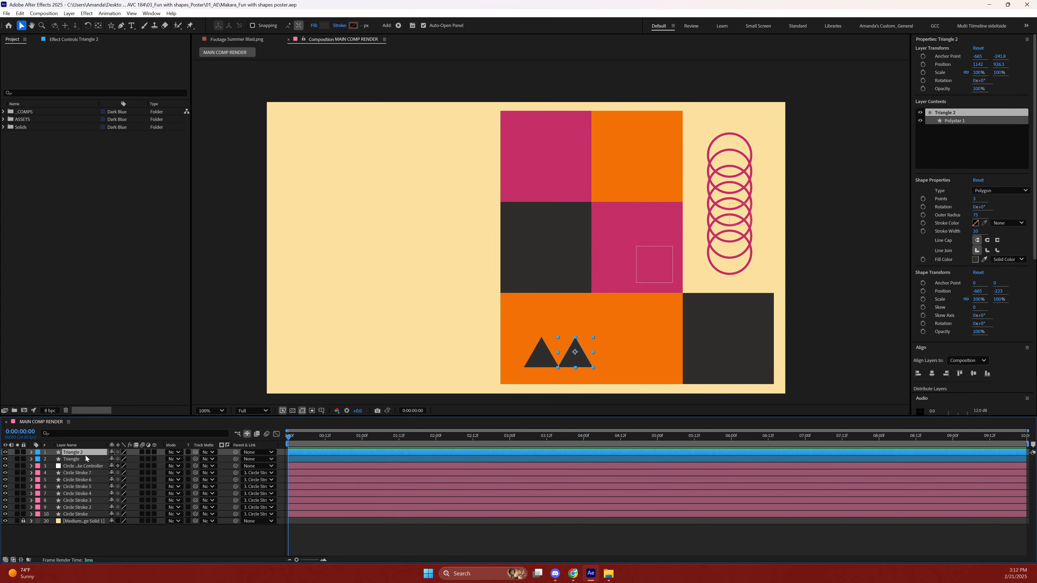
{"action": "key", "text": "ctrl+d"}
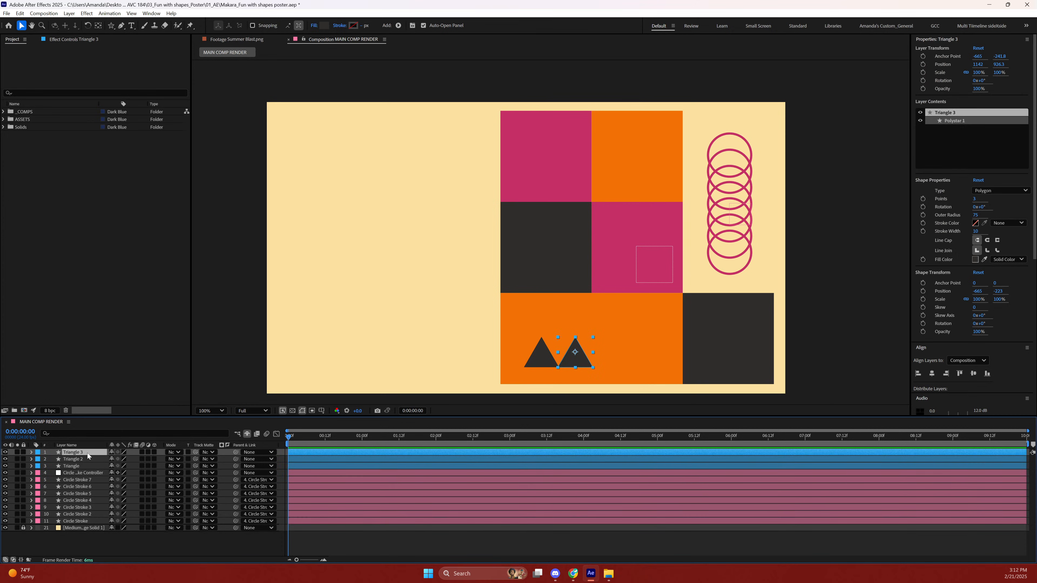
{"action": "key", "text": "p"}
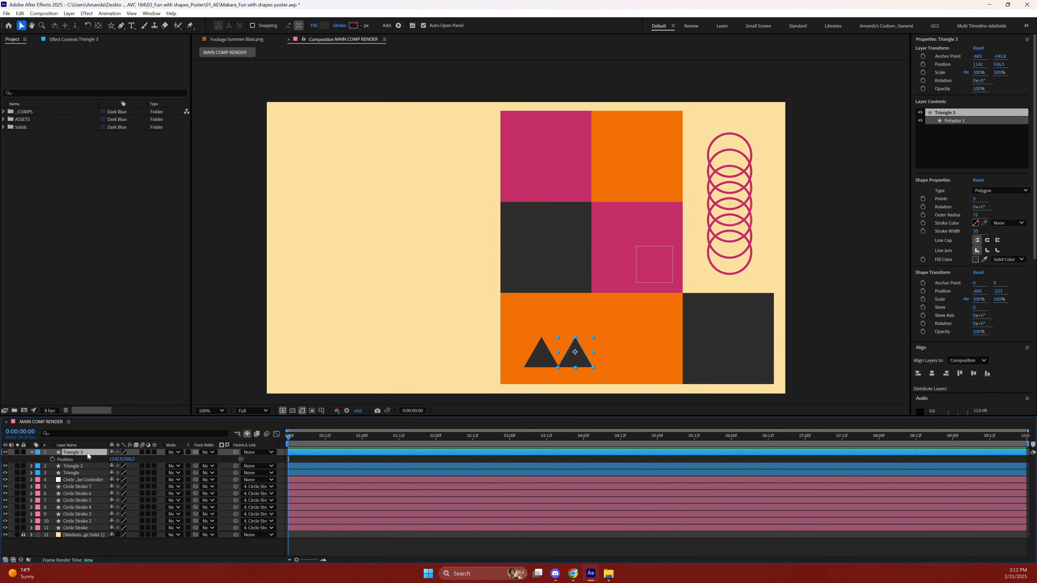
{"action": "left_click", "coordinate": [116, 459]}
{"action": "type", "text": "+125"}
{"action": "key", "text": "Return"}
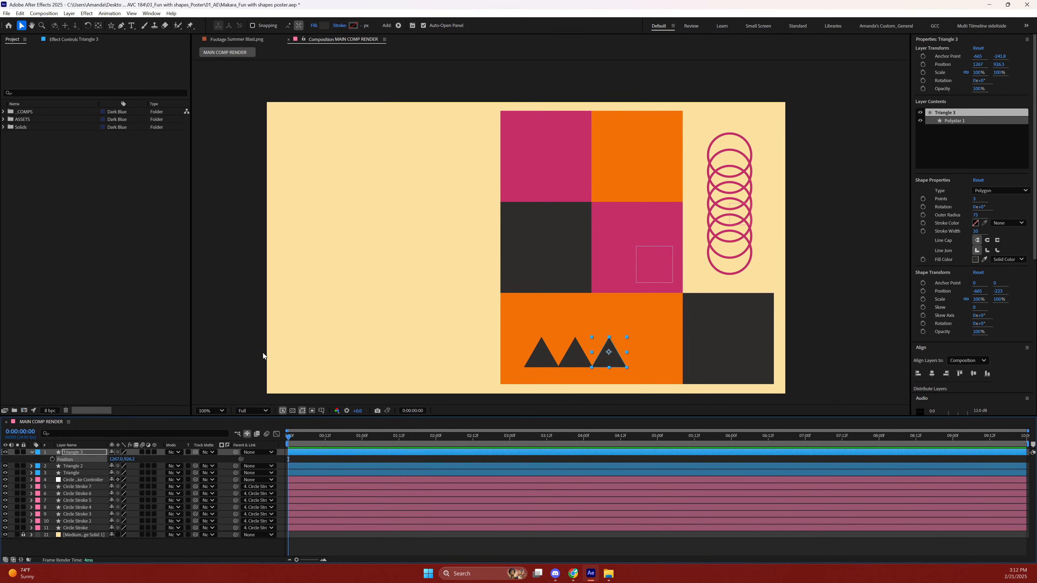
Duplicate the Triangle 3 layer and offset the copy's X position by +125.
{"action": "left_click", "coordinate": [94, 454]}
{"action": "key", "text": "ctrl+d"}
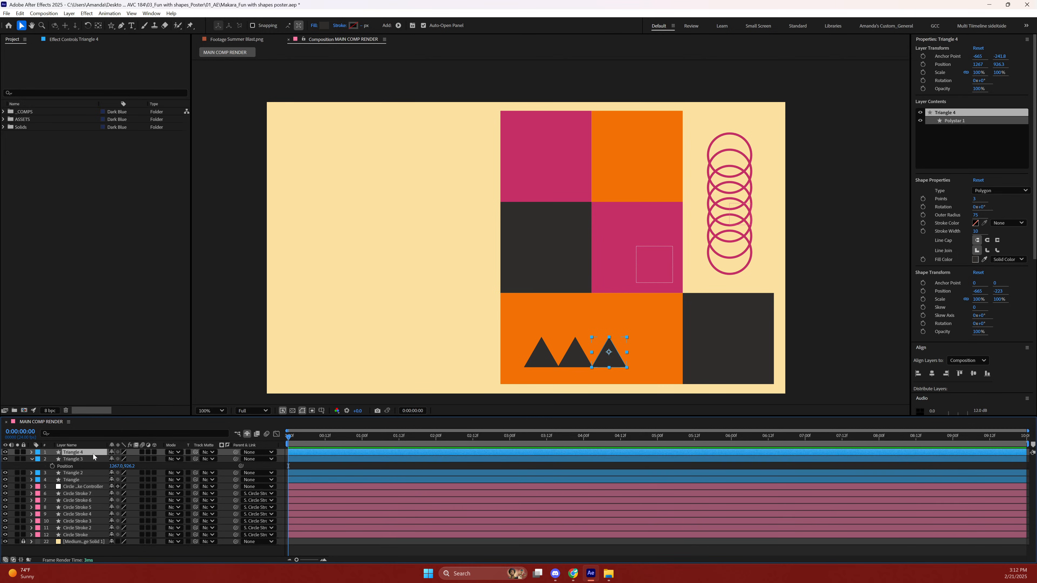
{"action": "key", "text": "p"}
{"action": "left_click", "coordinate": [113, 460]}
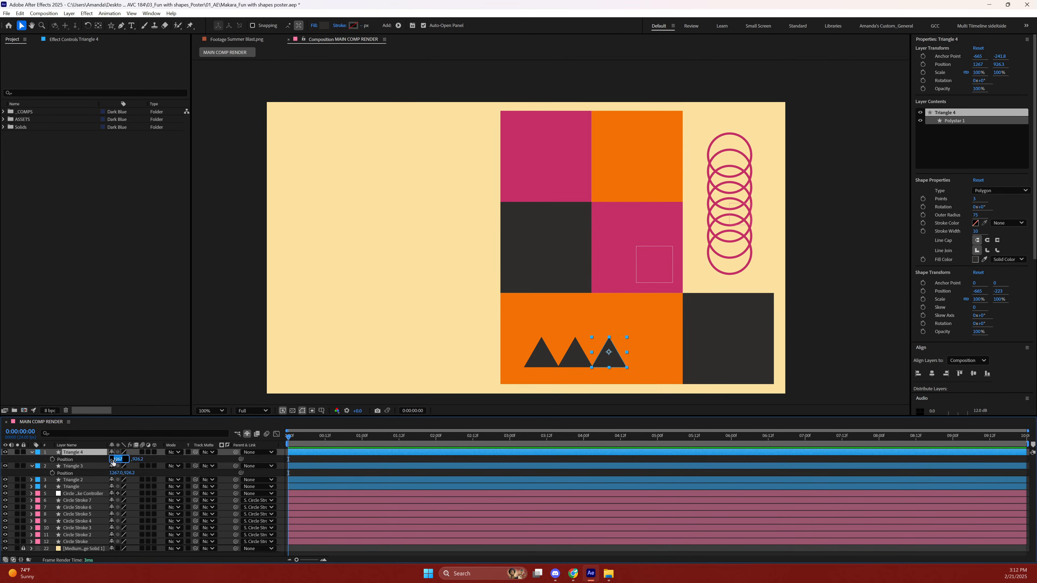
{"action": "type", "text": "+125"}
{"action": "key", "text": "Return"}
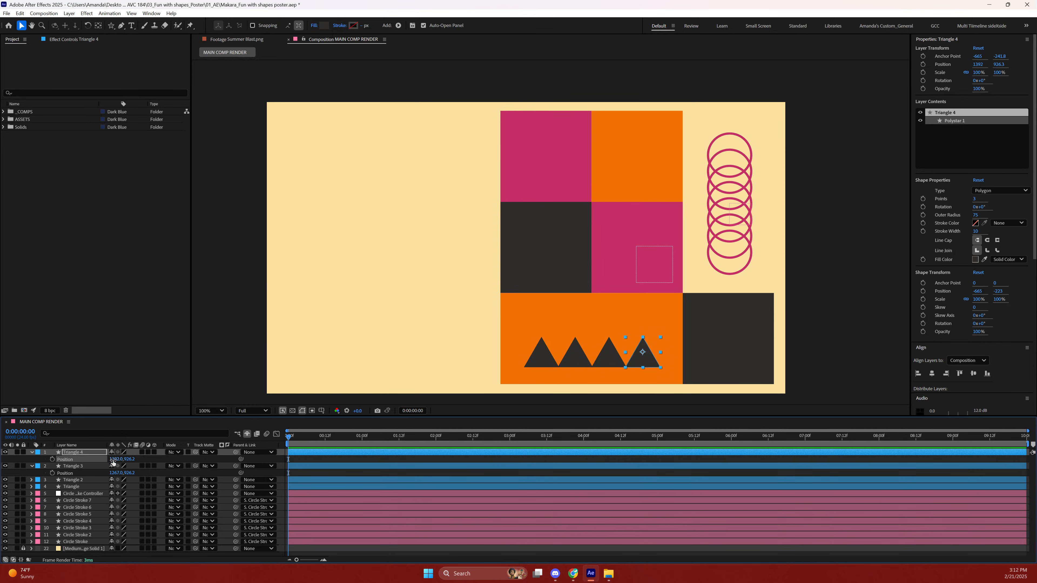
{"action": "left_click", "coordinate": [80, 455]}
{"action": "key", "text": "ctrl+d"}
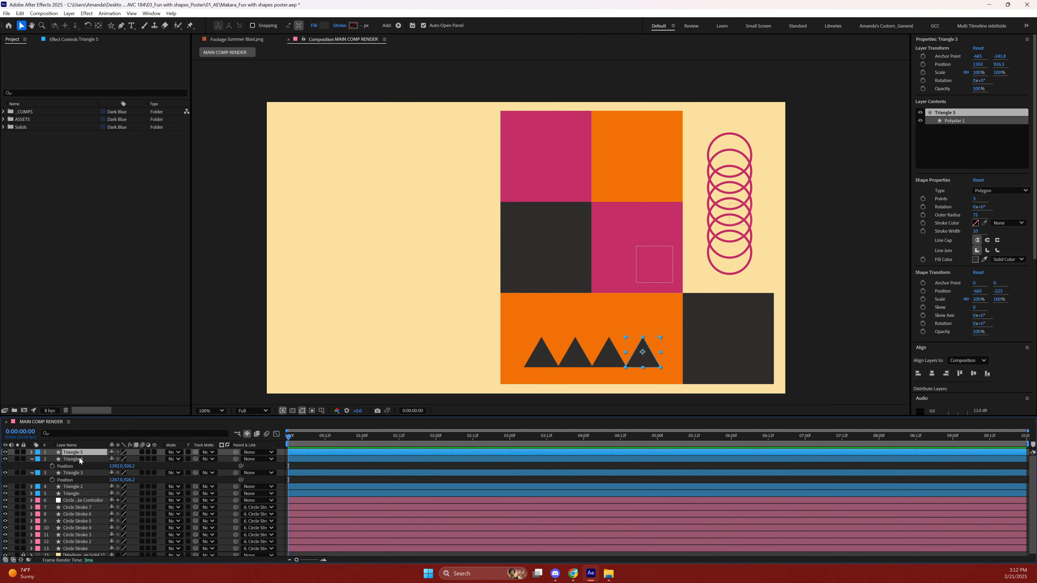
{"action": "key", "text": "p"}
{"action": "key", "text": "shift+r"}
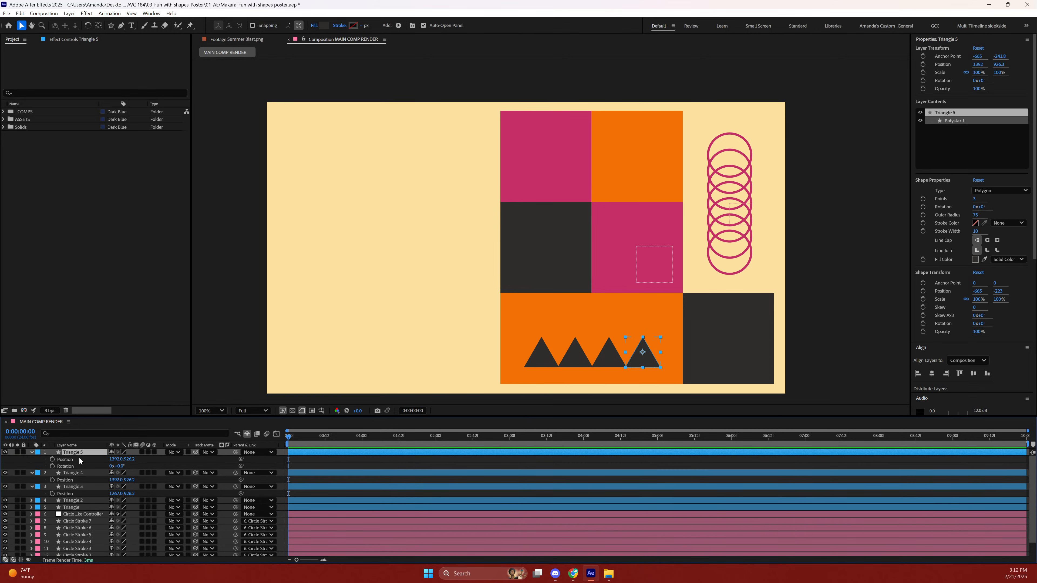
{"action": "left_click", "coordinate": [32, 473]}
{"action": "left_click", "coordinate": [31, 480]}
{"action": "left_click", "coordinate": [65, 466]}
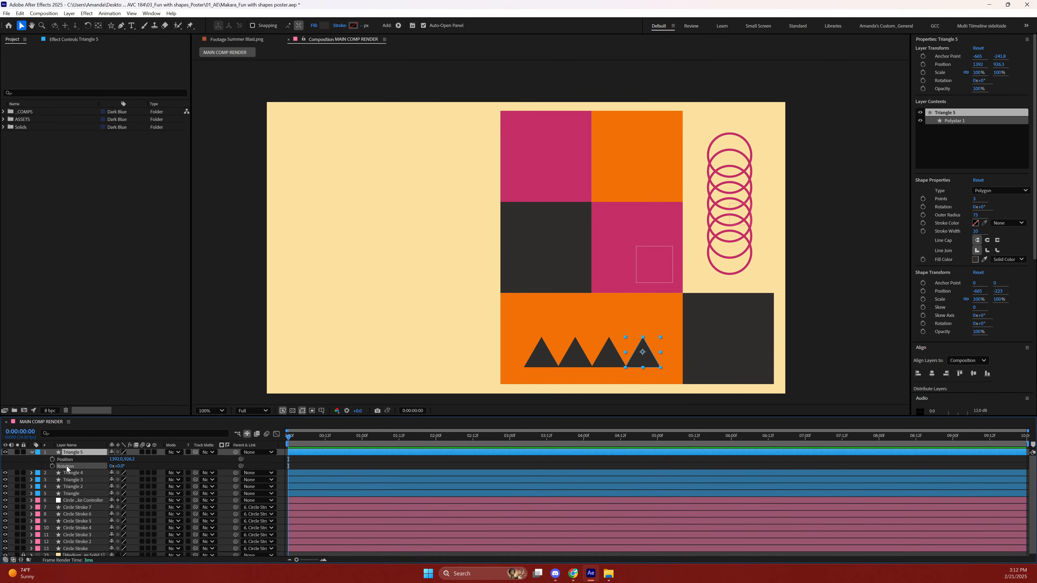
{"action": "left_click", "coordinate": [119, 466]}
{"action": "left_click", "coordinate": [83, 452]}
{"action": "key", "text": "Delete"}
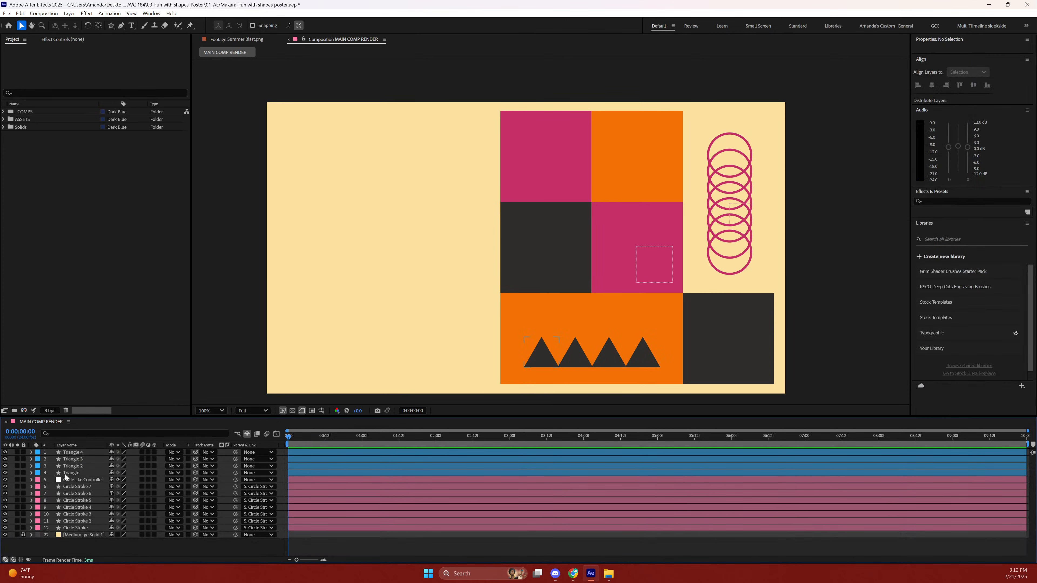
Duplicate the original Triangle layer and move the copy to the top of the layer stack.
{"action": "left_click", "coordinate": [65, 474]}
{"action": "key", "text": "ctrl+d"}
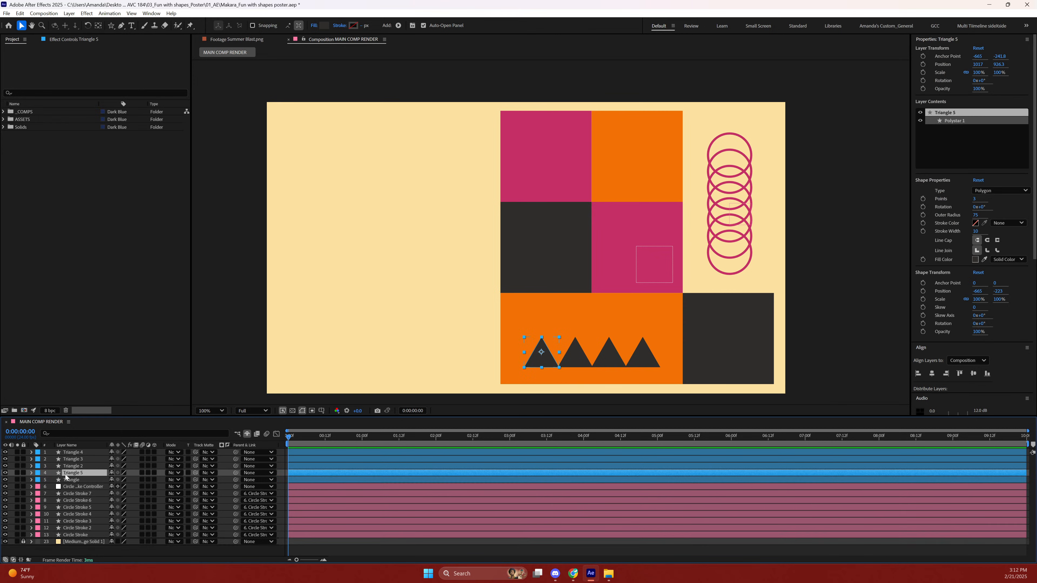
{"action": "left_click_drag", "start_coordinate": [66, 474], "coordinate": [67, 453]}
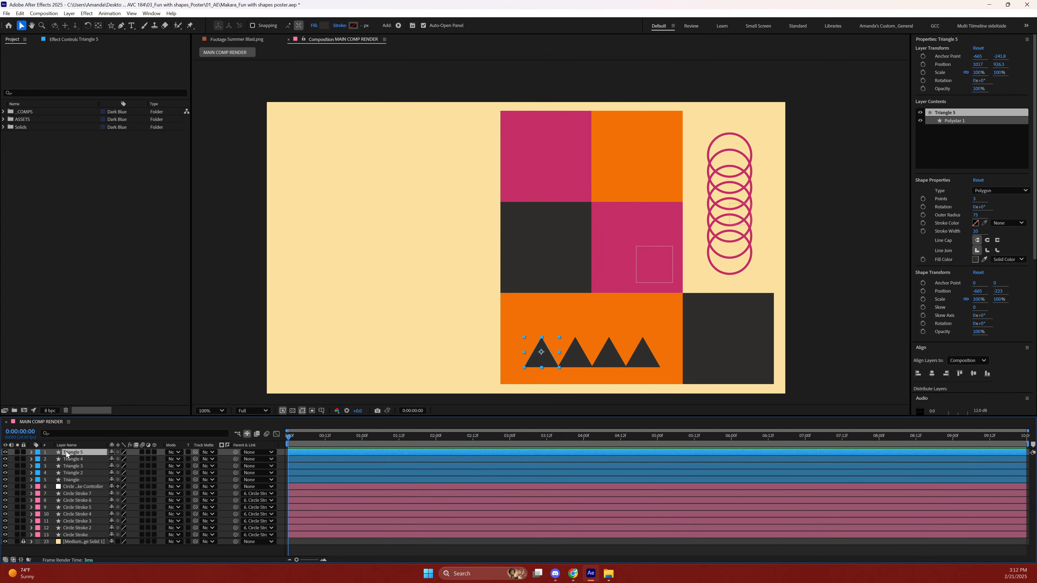
Set the top triangle copy's rotation to 180° and its X position to 1142.
{"action": "key", "text": "p"}
{"action": "key", "text": "shift+r"}
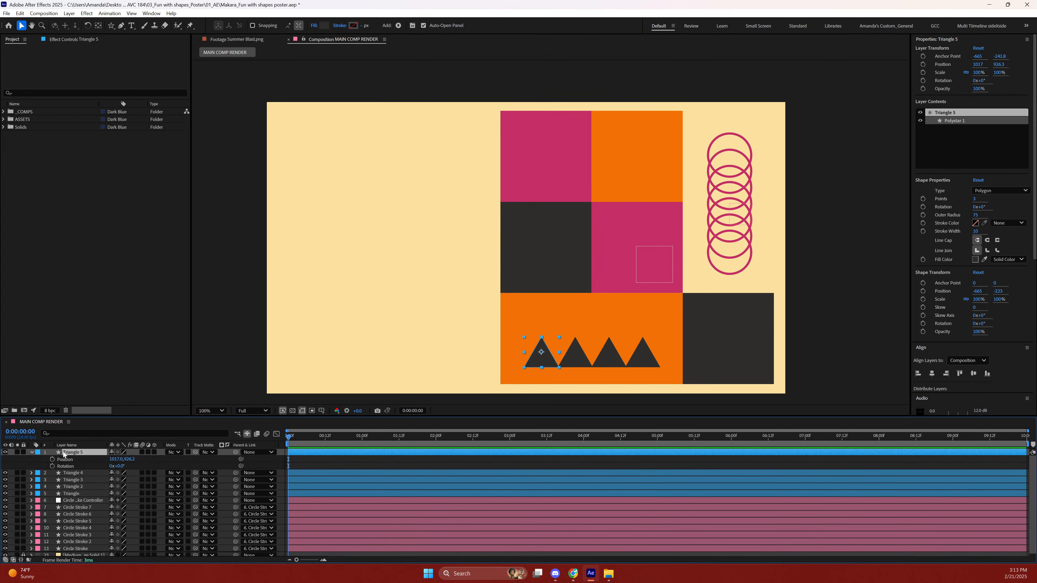
{"action": "left_click", "coordinate": [120, 466]}
{"action": "type", "text": "180"}
{"action": "key", "text": "Return"}
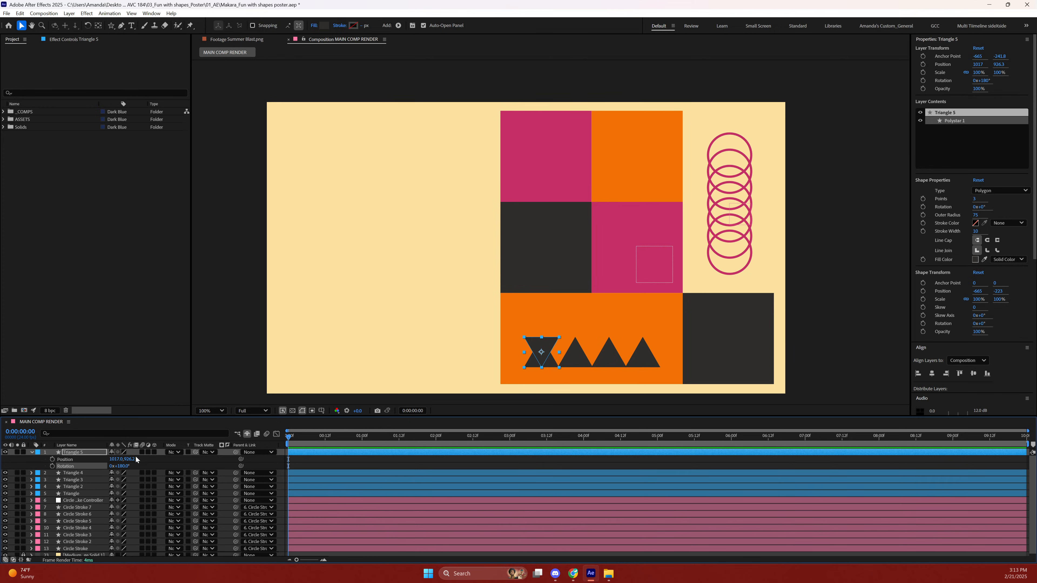
{"action": "left_click", "coordinate": [116, 459]}
{"action": "type", "text": "1142"}
{"action": "key", "text": "Return"}
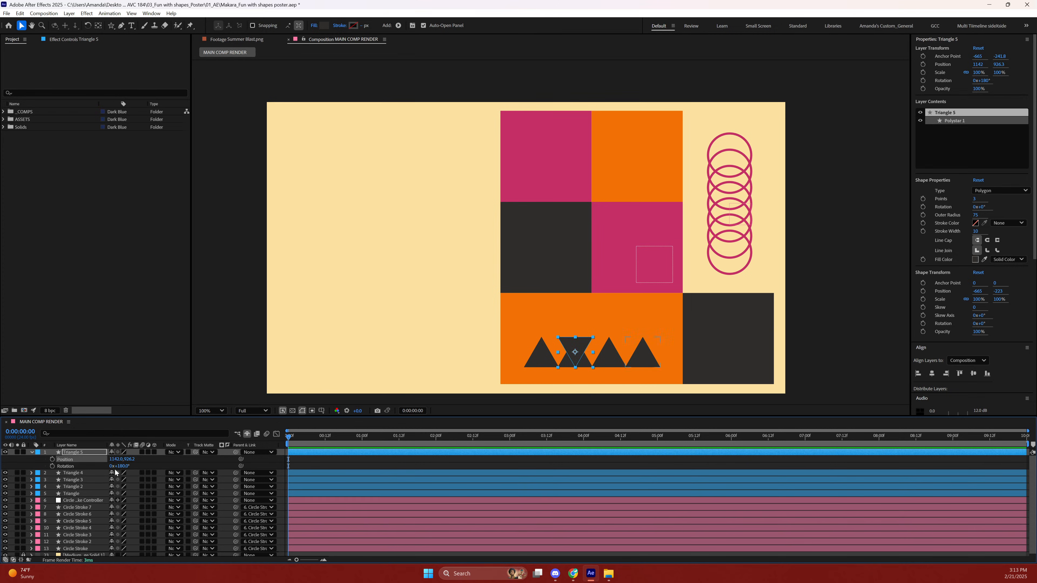
Undo the X position changes on the inverted Triangle 5 layer.
{"action": "key", "text": "ctrl+z"}
{"action": "left_click_drag", "start_coordinate": [115, 461], "coordinate": [138, 457]}
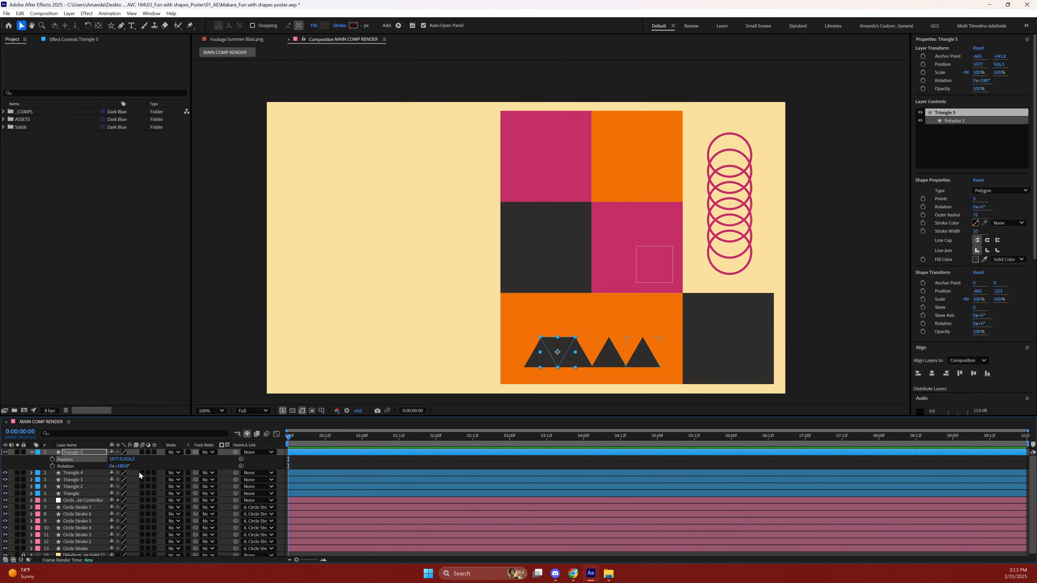
{"action": "key", "text": "ctrl+z"}
{"action": "left_click_drag", "start_coordinate": [112, 459], "coordinate": [114, 459]}
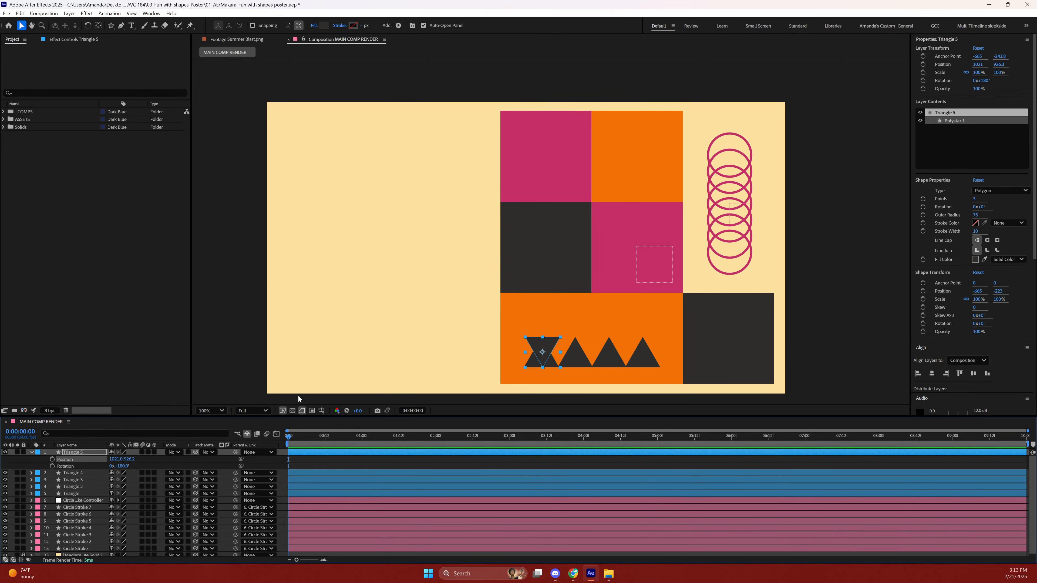
{"action": "key", "text": "ctrl+z"}
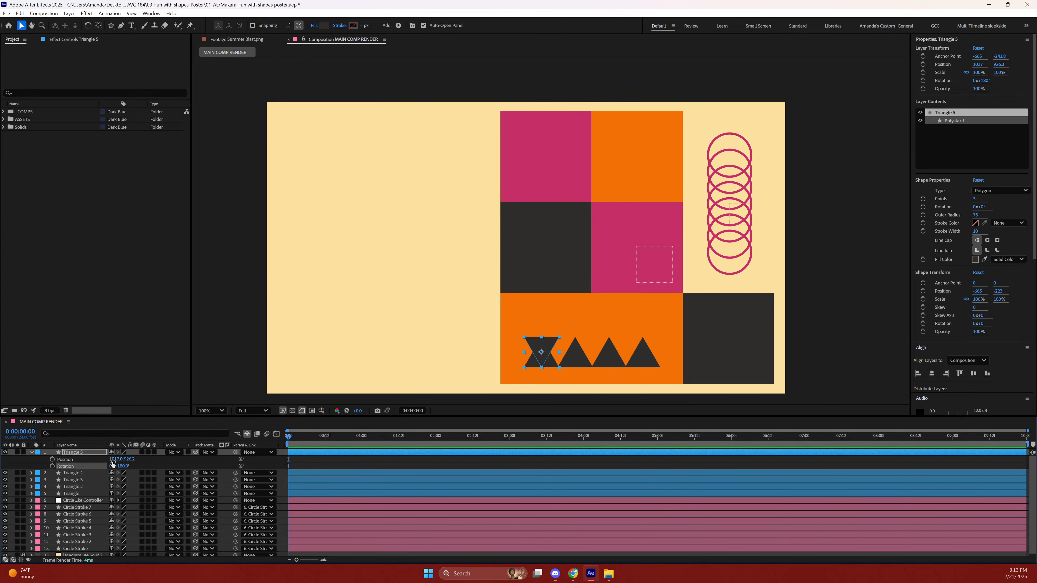
Try offsetting the inverted Triangle 5 layer's X position by +75.
{"action": "left_click", "coordinate": [115, 460]}
{"action": "scroll", "coordinate": [353, 318], "scroll_direction": "down", "scroll_amount": 1}
{"action": "type", "text": "+75"}
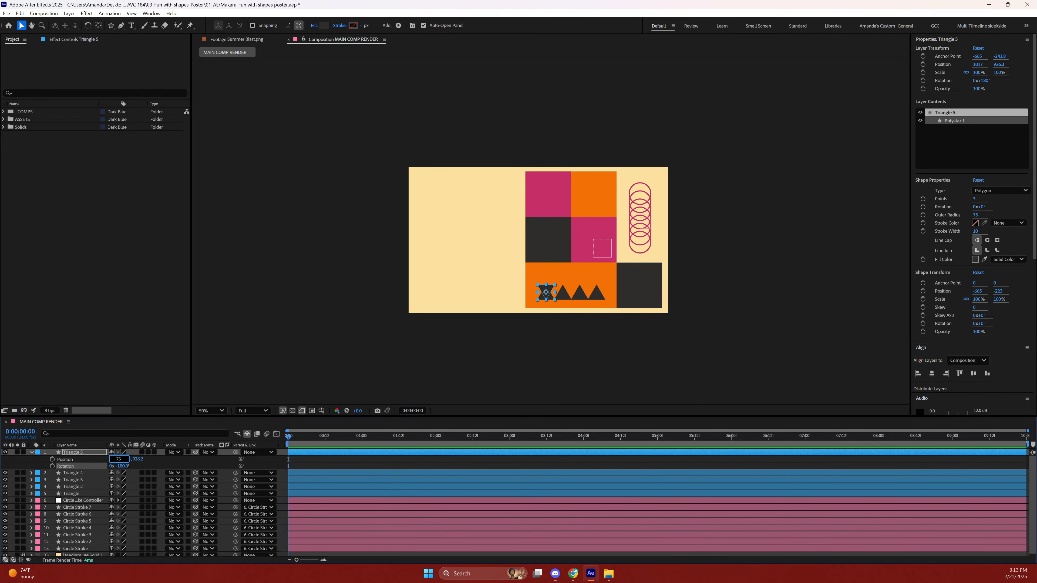
{"action": "key", "text": "Return"}
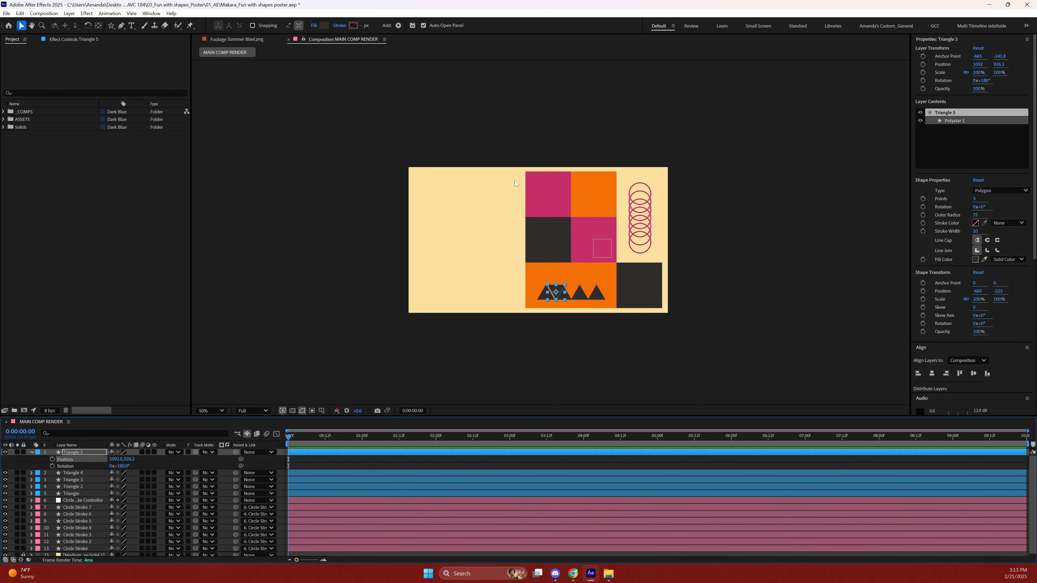
{"action": "scroll", "coordinate": [670, 184], "scroll_direction": "up", "scroll_amount": 5}
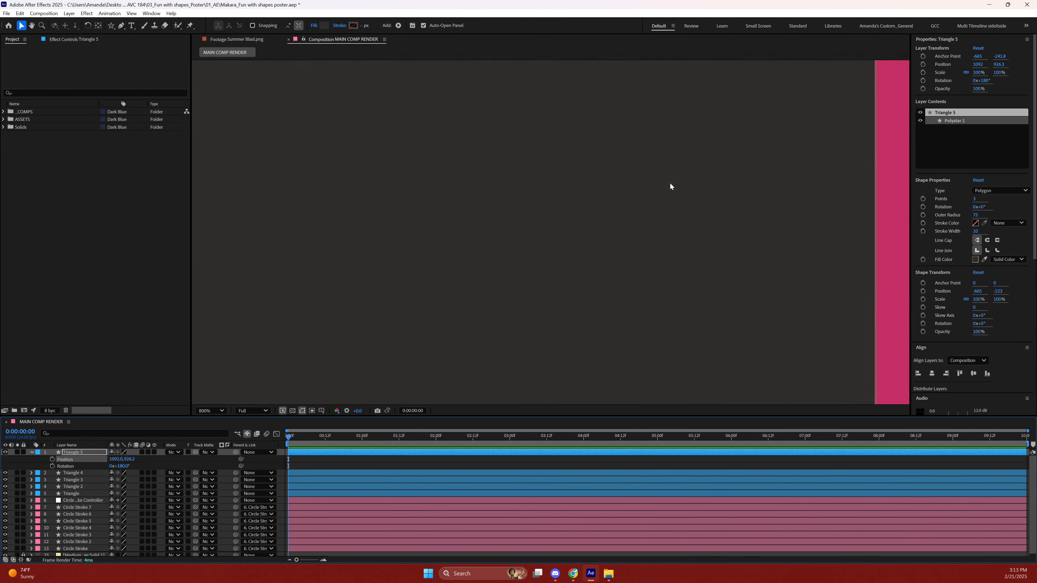
{"action": "scroll", "coordinate": [670, 183], "scroll_direction": "down", "scroll_amount": 4}
{"action": "left_click_drag", "start_coordinate": [639, 292], "coordinate": [570, 224]}
{"action": "left_click", "coordinate": [118, 459]}
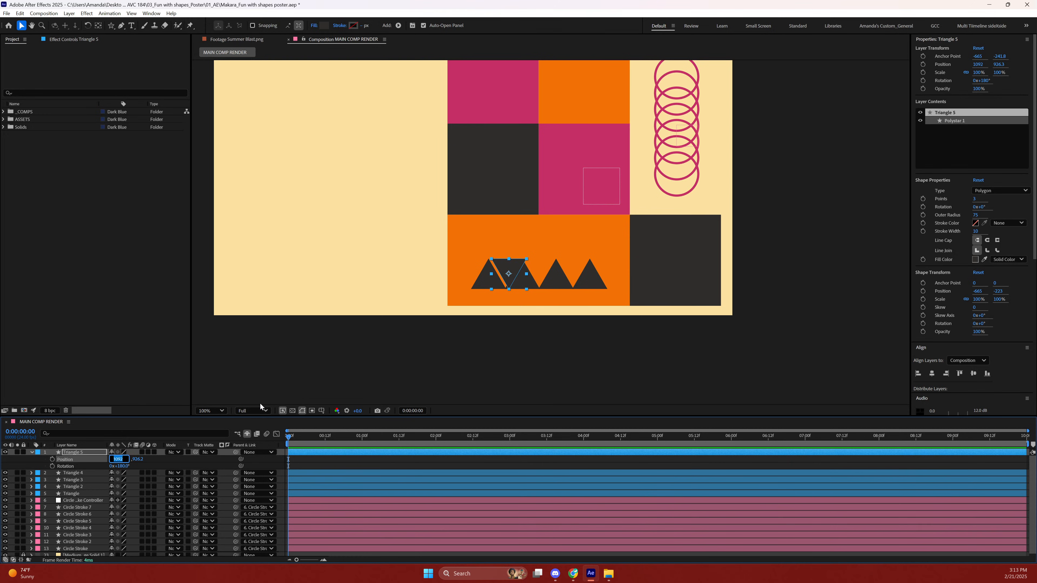
{"action": "left_click", "coordinate": [83, 467]}
{"action": "key", "text": "ctrl+z"}
{"action": "key", "text": "ctrl+z"}
Move the inverted Triangle 5 layer to X 1079 and Y about 835, above the gap between the first two upright triangles.
{"action": "left_click", "coordinate": [117, 459]}
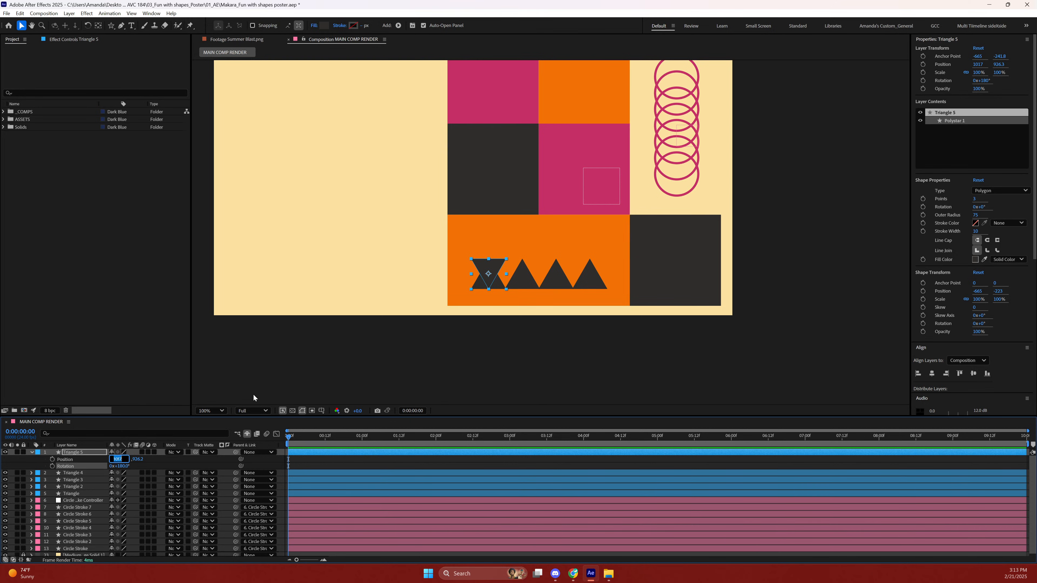
{"action": "key", "text": "BackSpace"}
{"action": "key", "text": "Return"}
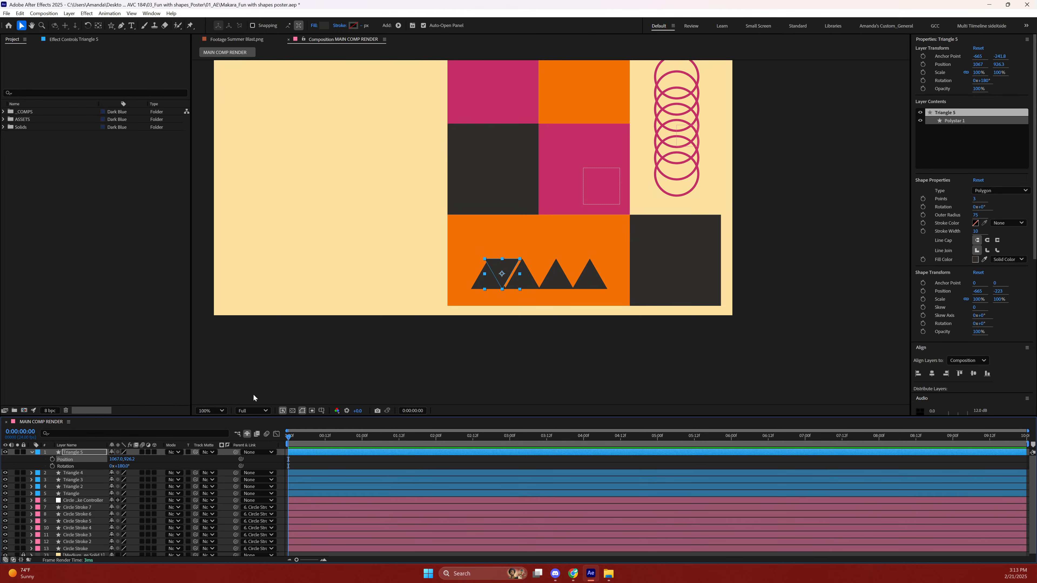
{"action": "left_click_drag", "start_coordinate": [117, 459], "coordinate": [119, 461]}
{"action": "left_click", "coordinate": [331, 365]}
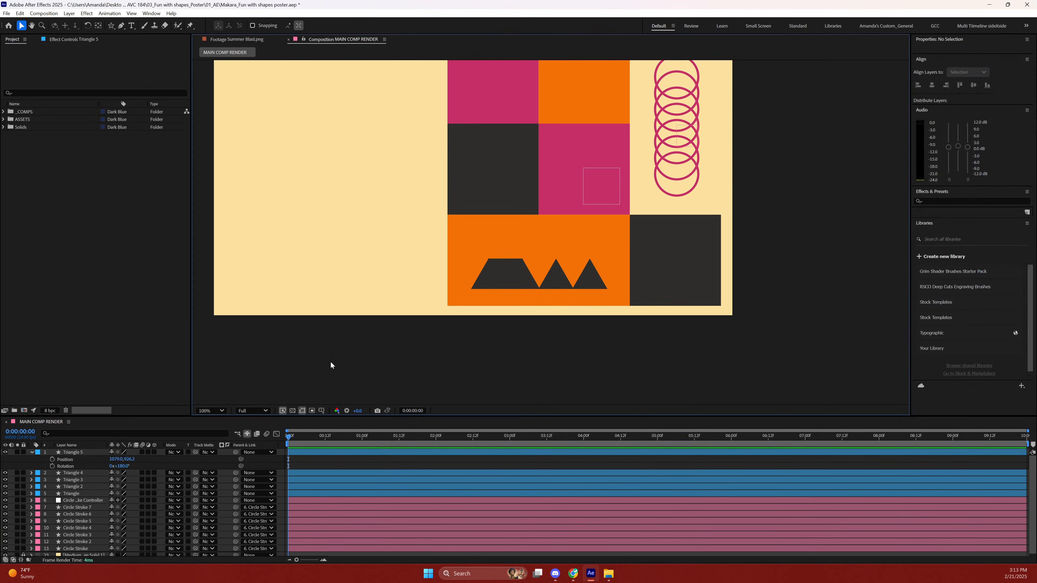
{"action": "left_click", "coordinate": [118, 460]}
{"action": "left_click", "coordinate": [141, 462]}
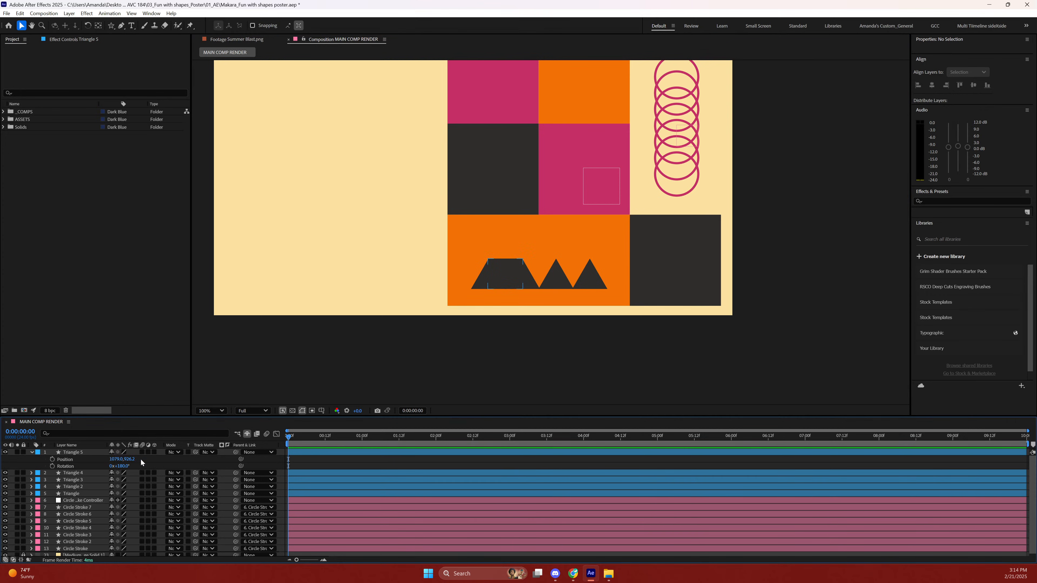
{"action": "left_click_drag", "start_coordinate": [126, 460], "coordinate": [129, 421]}
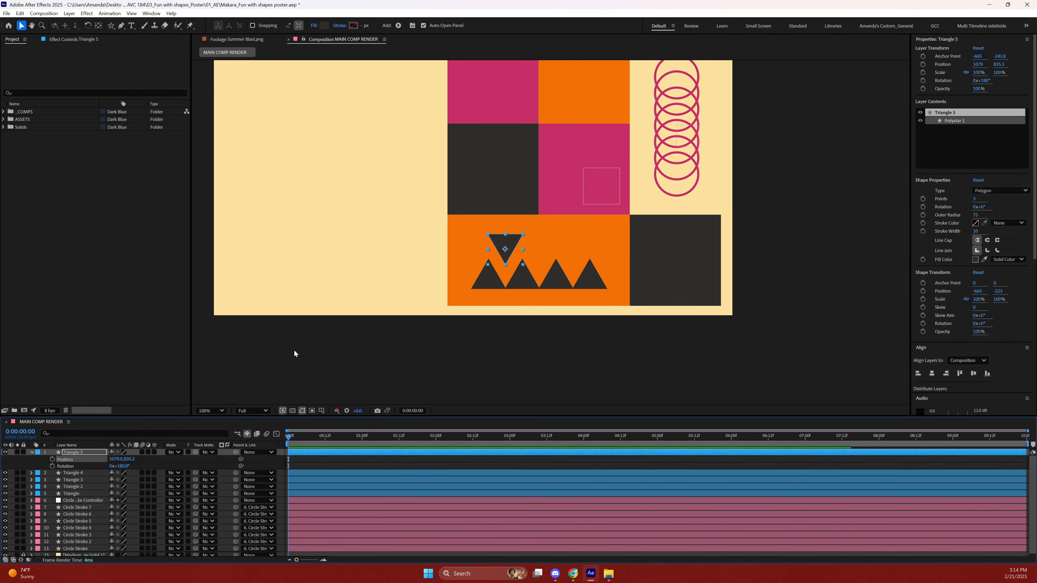
{"action": "left_click", "coordinate": [468, 345]}
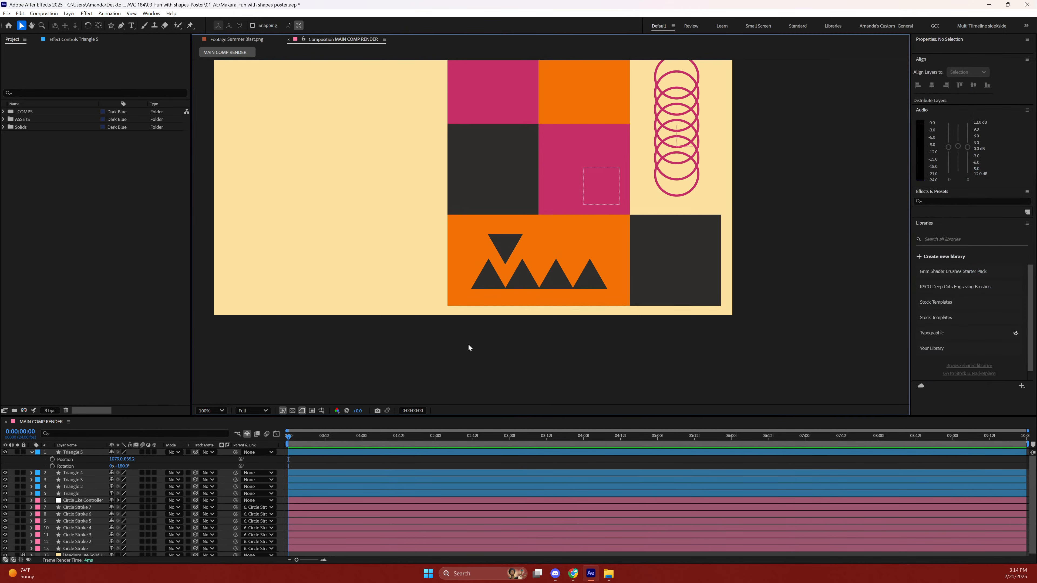
Duplicate the inverted Triangle 5 layer and offset the copy's X position by +125.
{"action": "left_click", "coordinate": [69, 453]}
{"action": "left_click", "coordinate": [31, 452]}
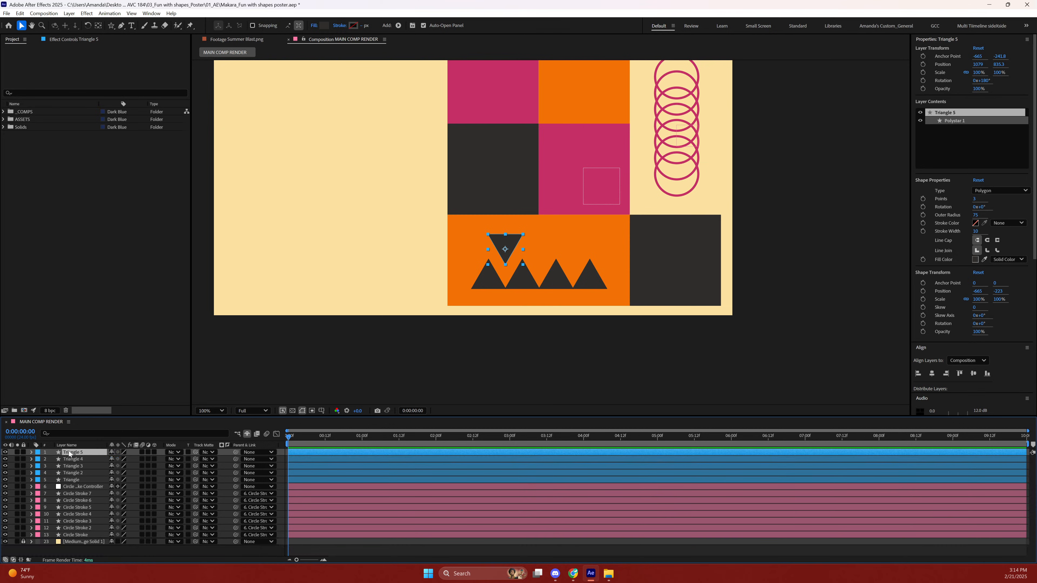
{"action": "key", "text": "ctrl+d"}
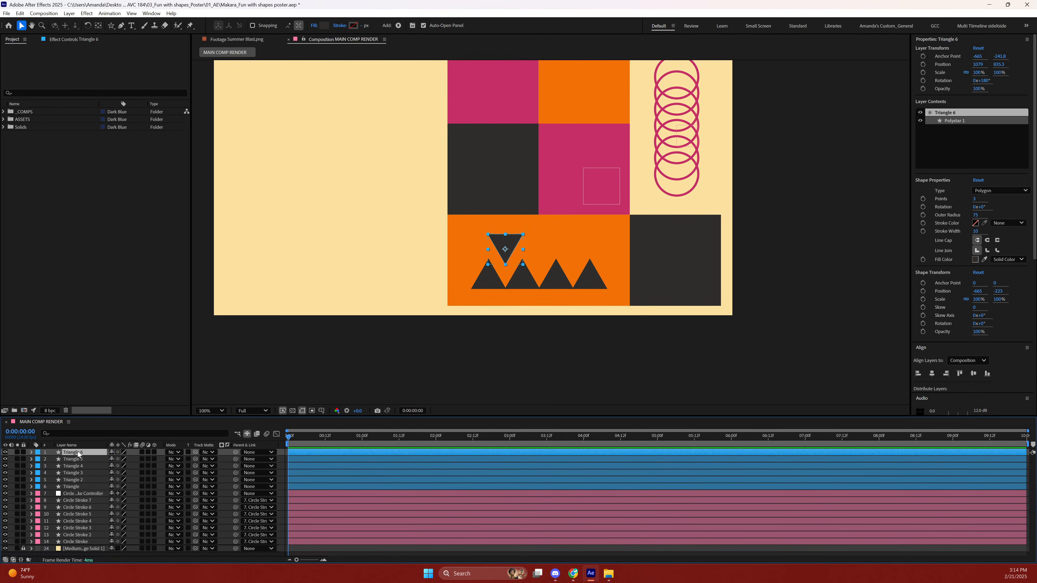
{"action": "key", "text": "p"}
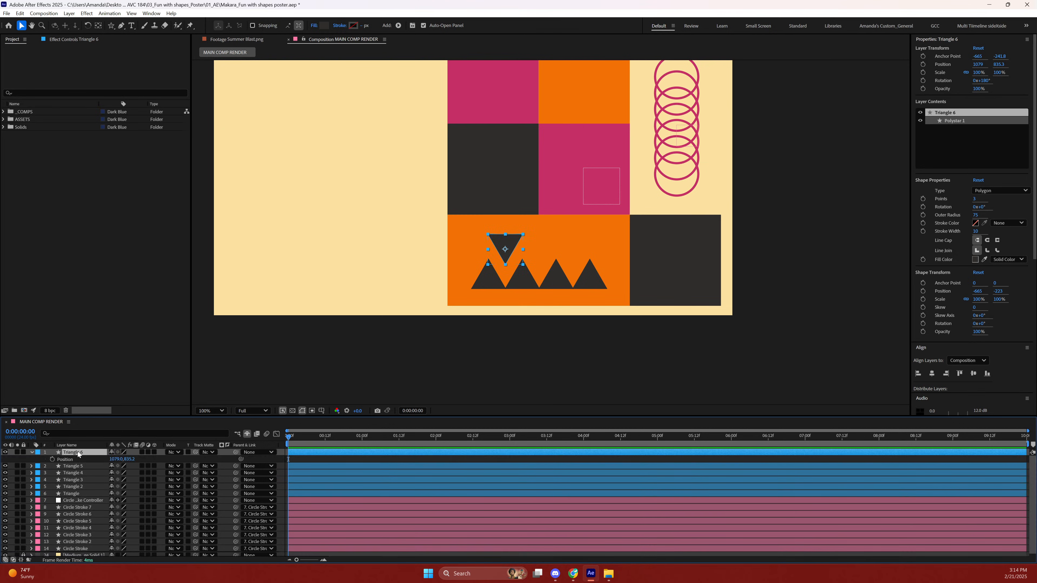
{"action": "left_click", "coordinate": [114, 459]}
{"action": "type", "text": "+125"}
{"action": "key", "text": "Return"}
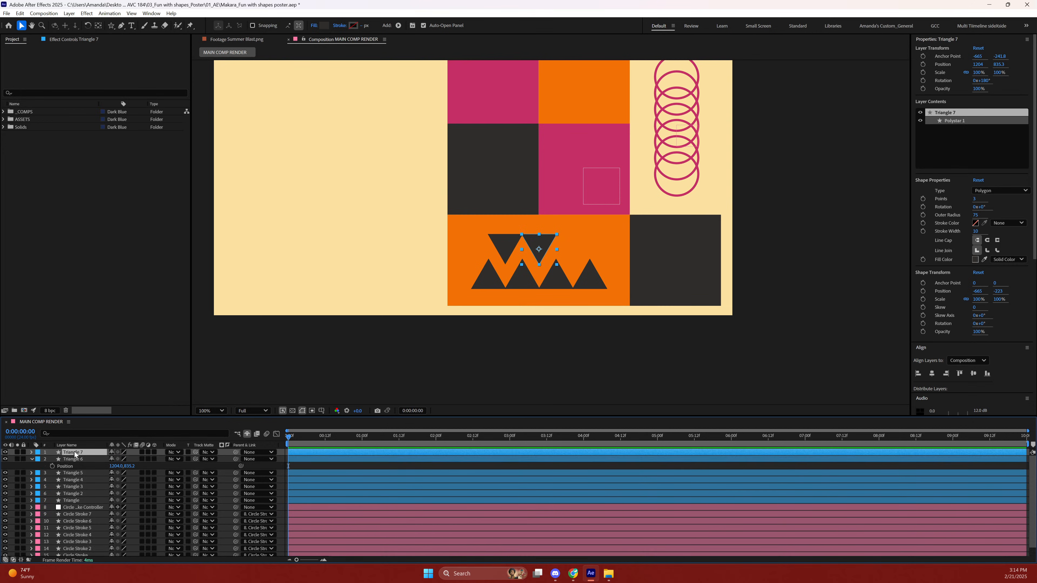
Duplicate the Triangle 6 layer and offset the copy's X position by +125.
{"action": "key", "text": "p"}
{"action": "left_click", "coordinate": [134, 459]}
{"action": "left_click", "coordinate": [115, 459]}
{"action": "type", "text": "+125"}
{"action": "key", "text": "Return"}
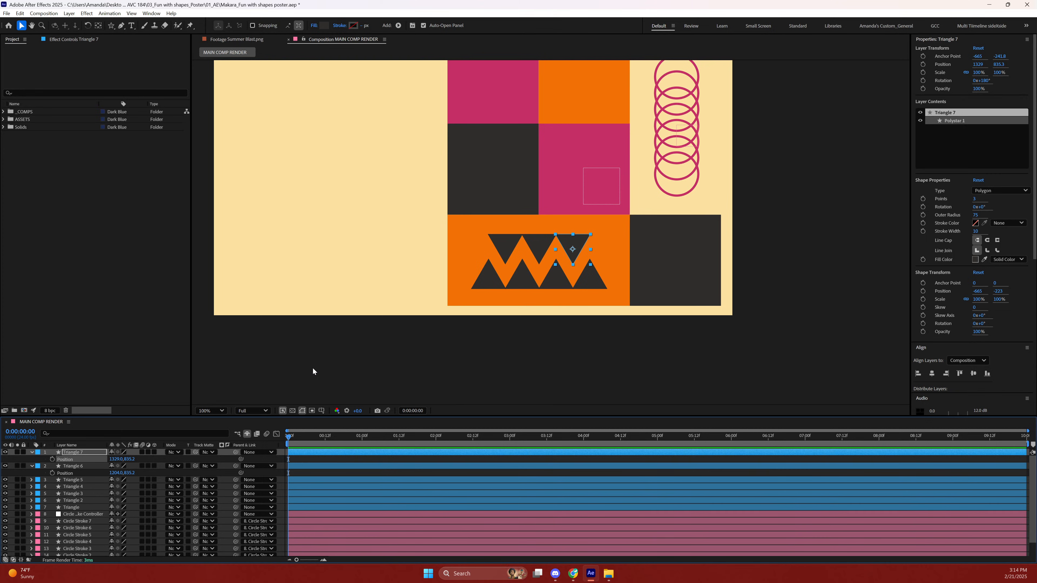
{"action": "left_click", "coordinate": [661, 349]}
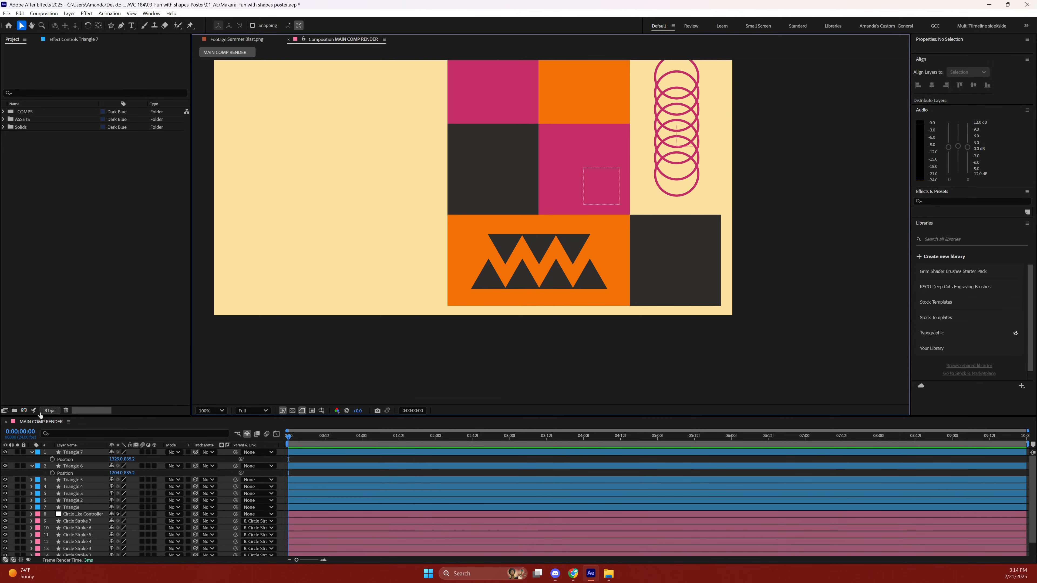
Duplicate the Triangle 7 layer and offset the copy's X position by +125, to 1454.
{"action": "left_click", "coordinate": [76, 454]}
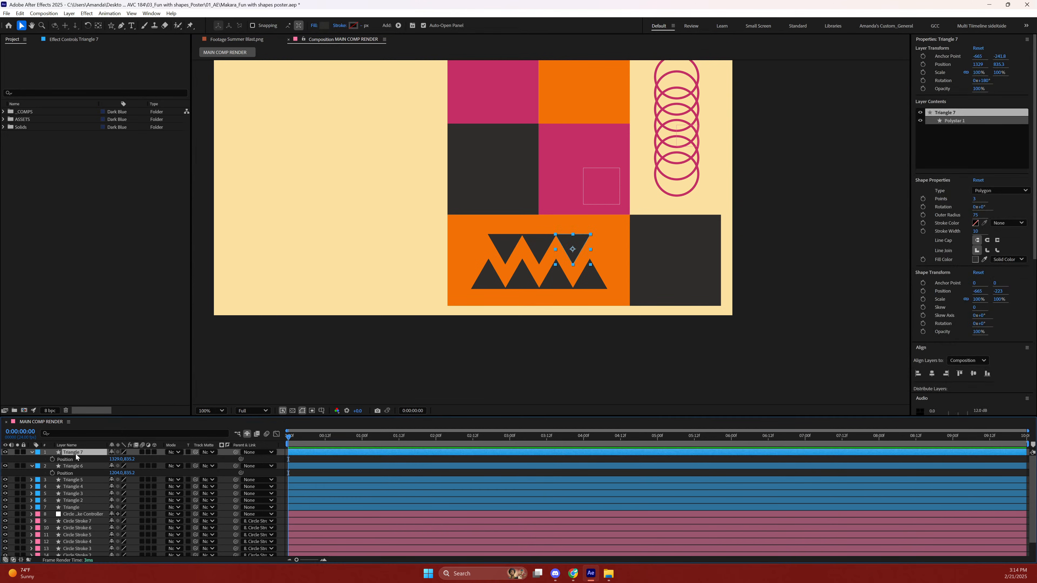
{"action": "left_click", "coordinate": [382, 339]}
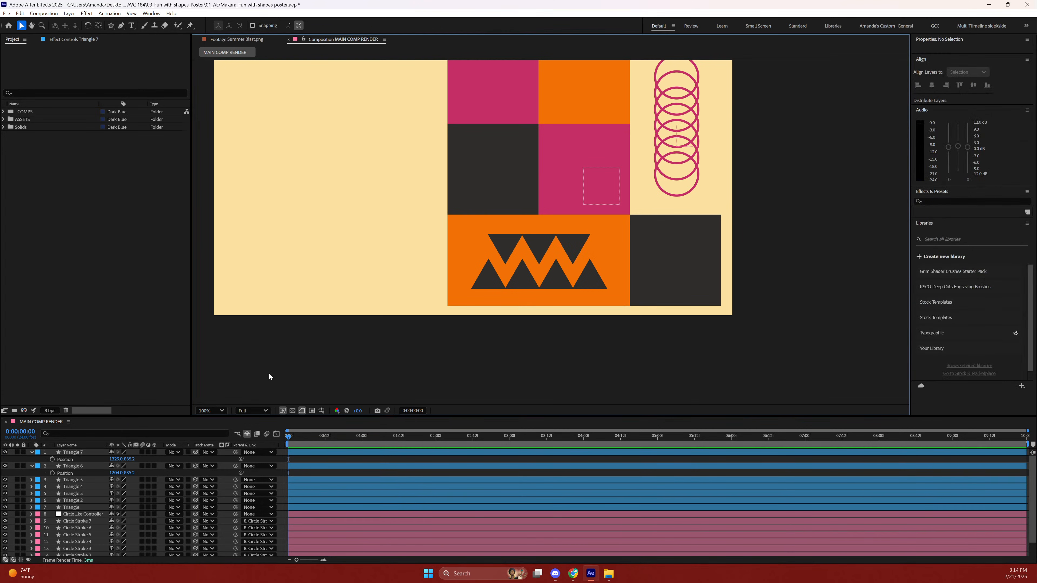
{"action": "left_click", "coordinate": [73, 454]}
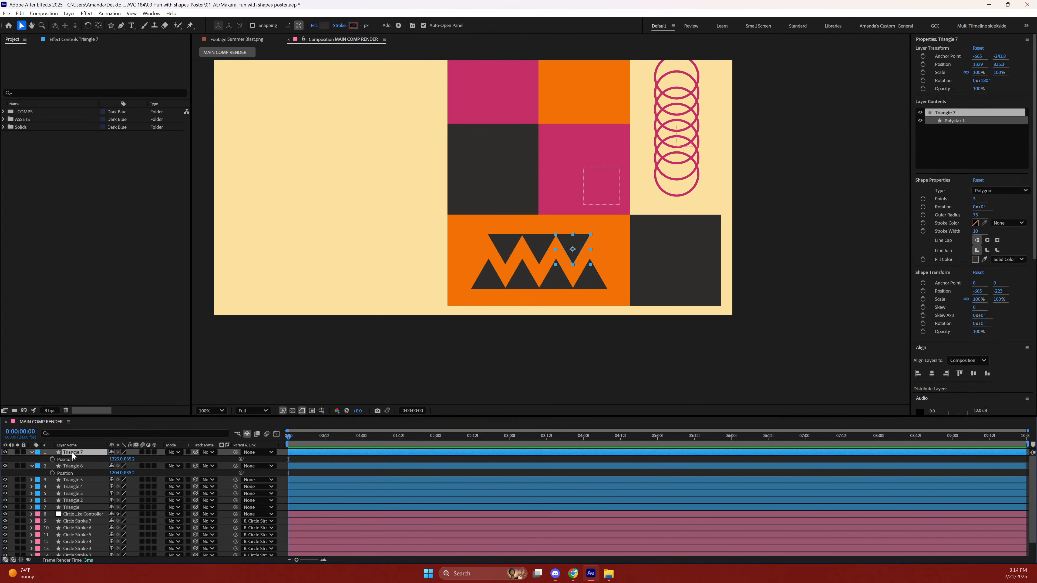
{"action": "key", "text": "ctrl+d"}
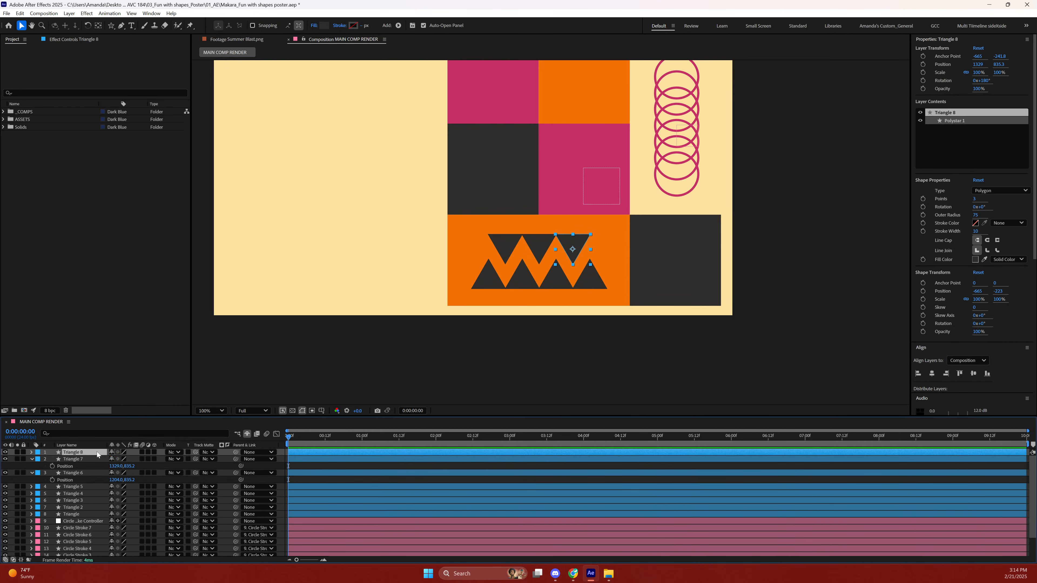
{"action": "key", "text": "p"}
{"action": "left_click", "coordinate": [116, 459]}
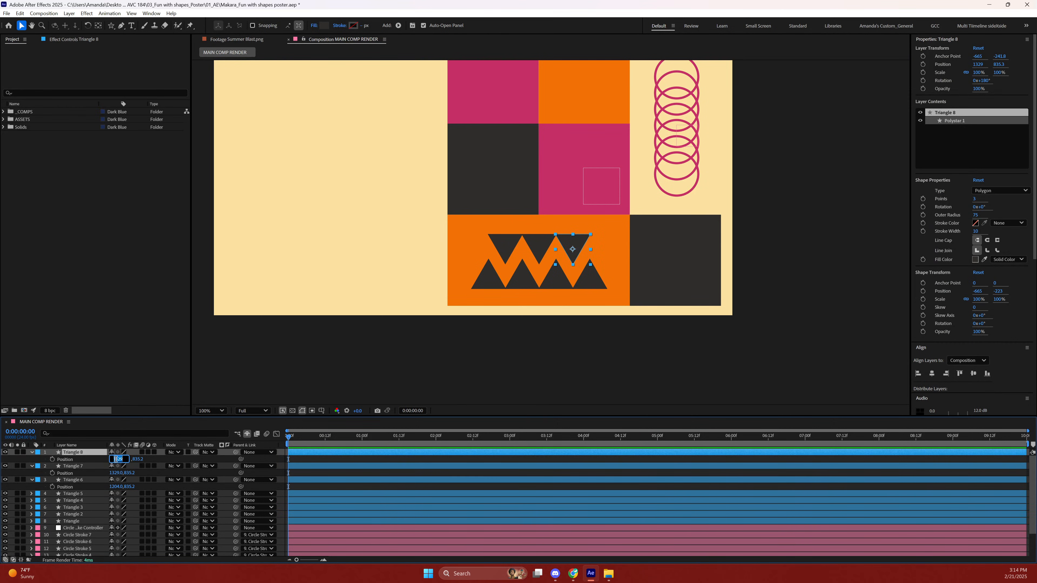
{"action": "type", "text": "+1"}
{"action": "key", "text": "Return"}
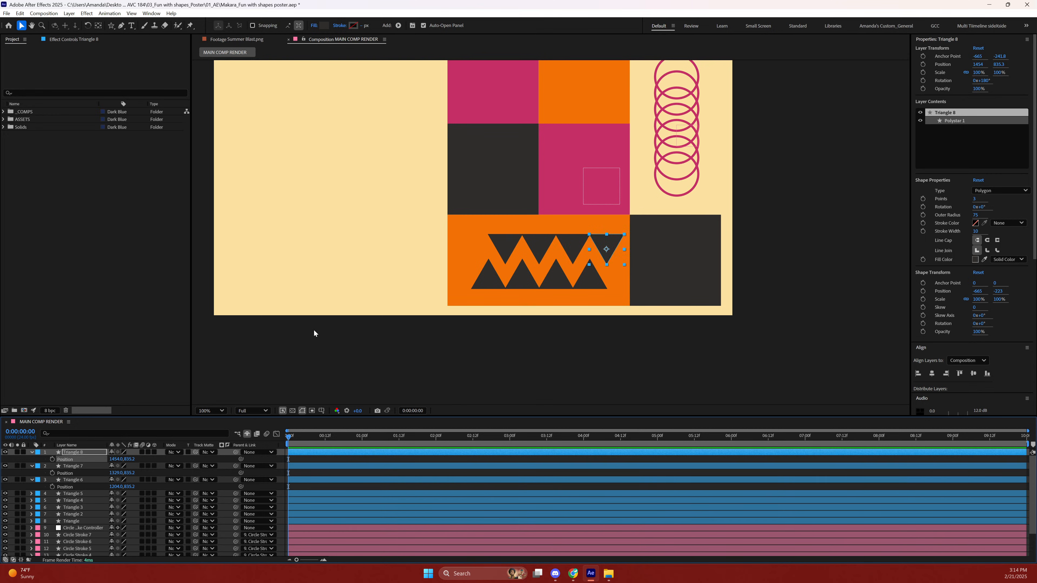
{"action": "left_click", "coordinate": [308, 344]}
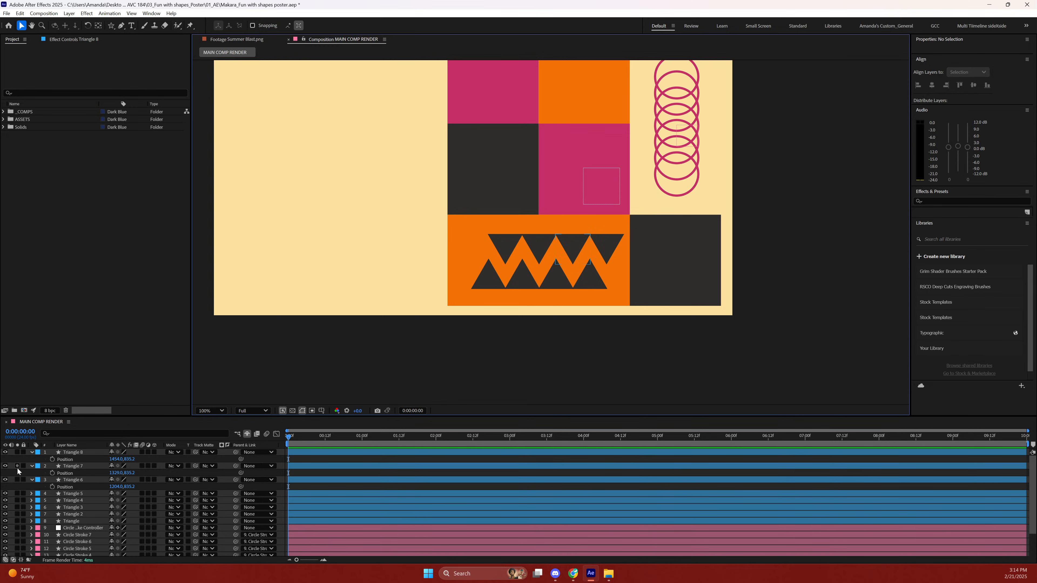
Collapse the open properties of the Triangle 8, Triangle 7 and Triangle 6 layers in the timeline.
{"action": "left_click", "coordinate": [32, 452]}
{"action": "left_click", "coordinate": [32, 459]}
{"action": "left_click", "coordinate": [32, 466]}
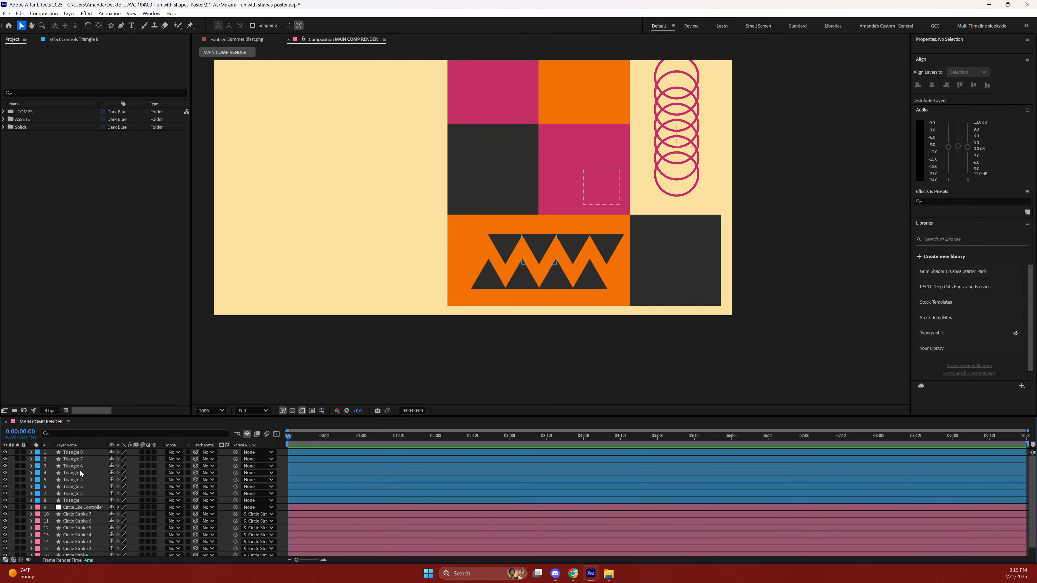
Select the triangle layers singly and in combinations to check which shape in the artwork each one corresponds to.
{"action": "left_click", "coordinate": [72, 500]}
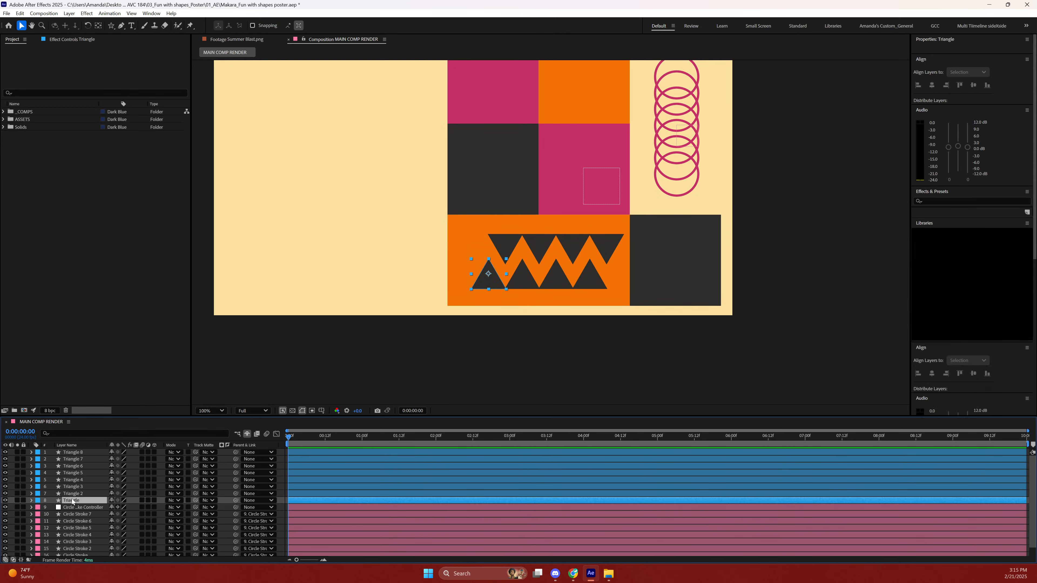
{"action": "left_click", "coordinate": [74, 494]}
{"action": "left_click", "coordinate": [74, 487]}
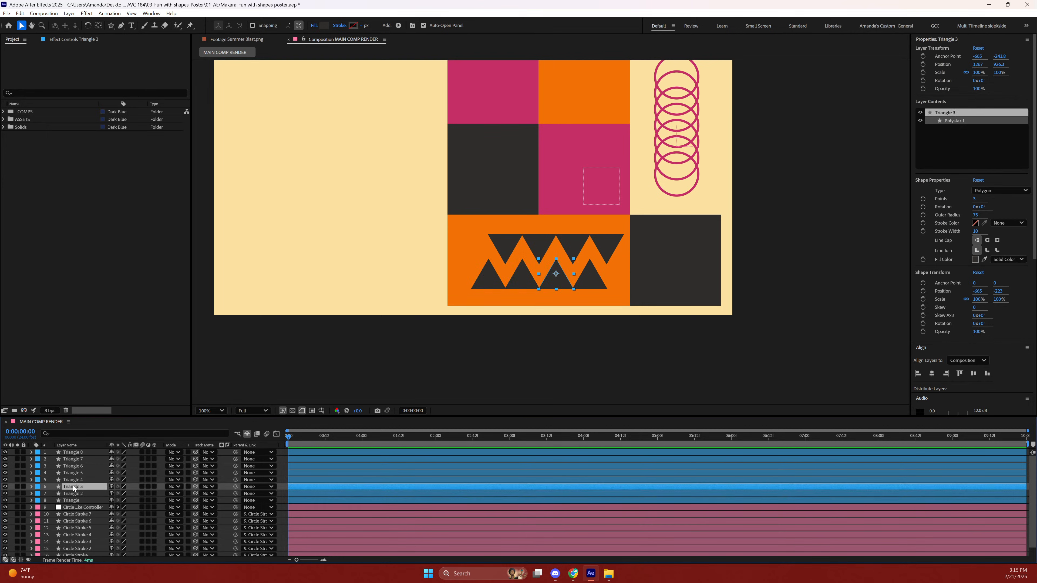
{"action": "left_click", "coordinate": [74, 480]}
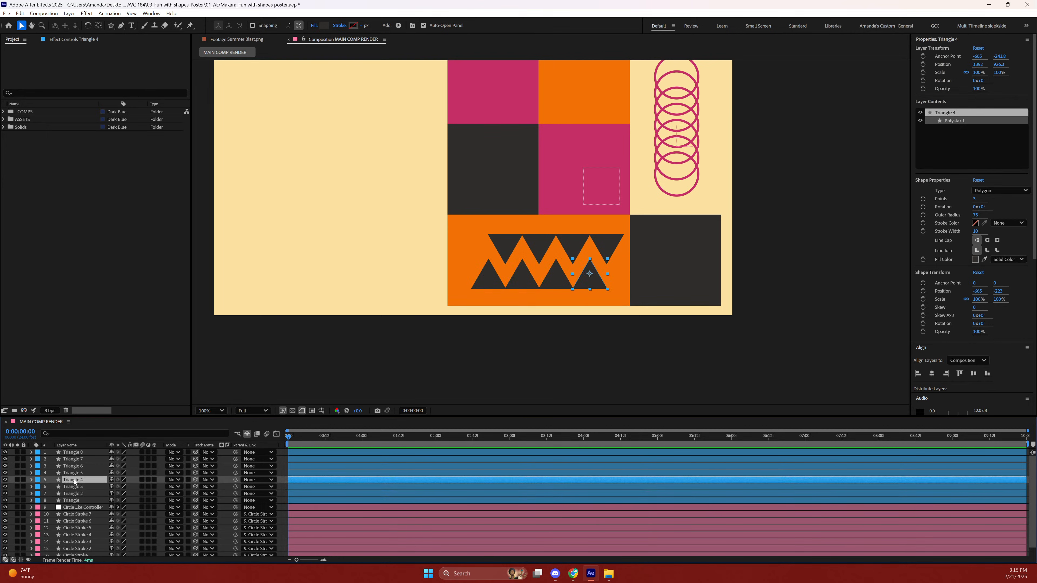
{"action": "left_click", "coordinate": [75, 474]}
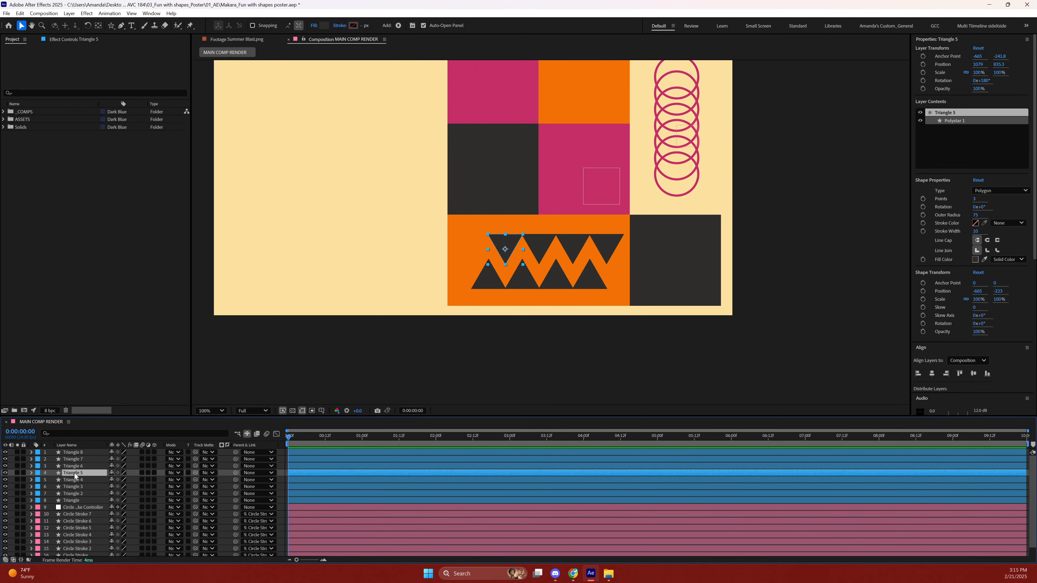
{"action": "left_click", "coordinate": [68, 494], "text": "shift"}
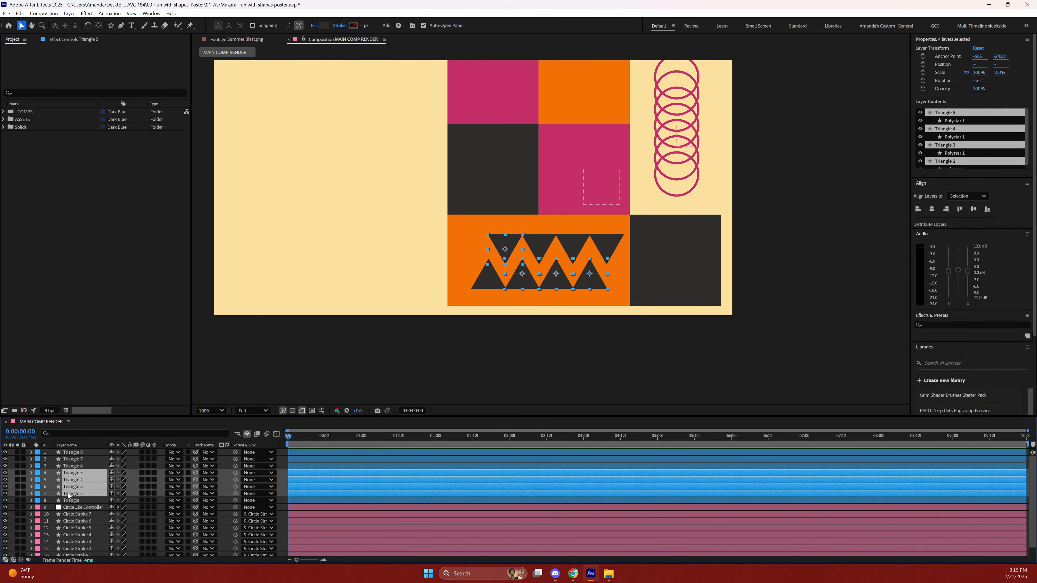
{"action": "left_click", "coordinate": [72, 472]}
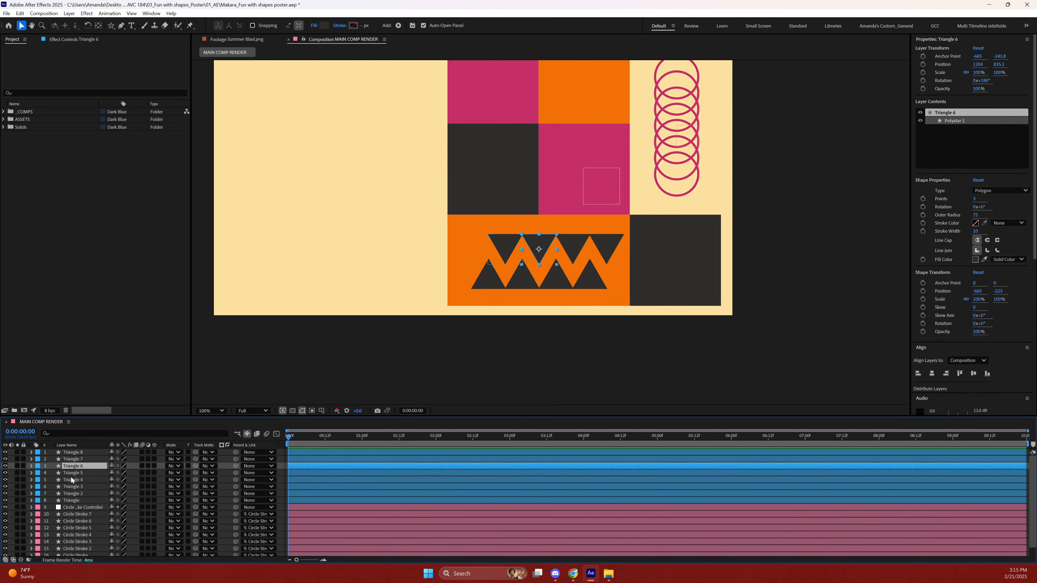
{"action": "left_click", "coordinate": [68, 494], "text": "ctrl"}
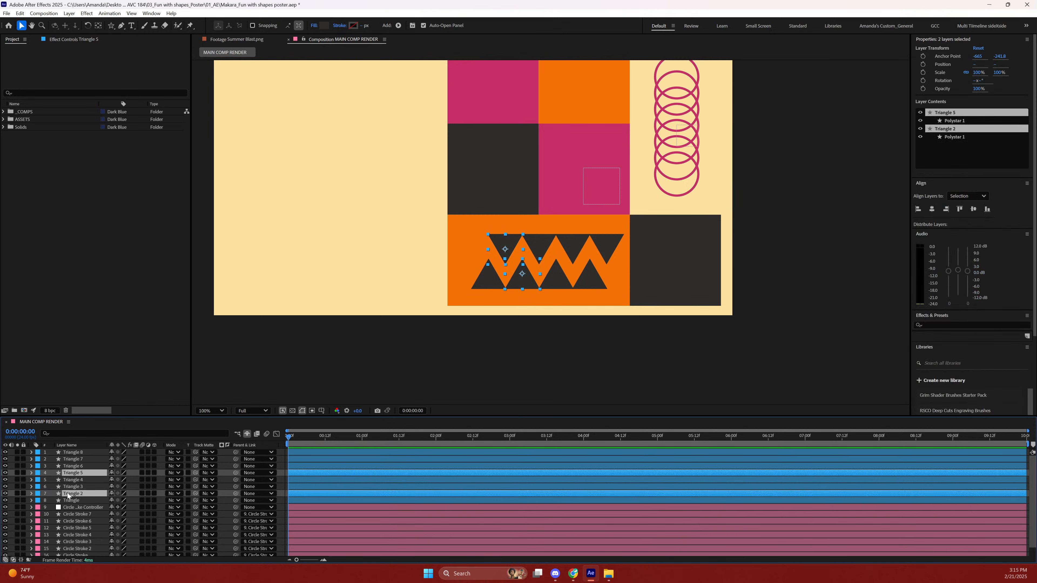
{"action": "left_click", "coordinate": [83, 487]}
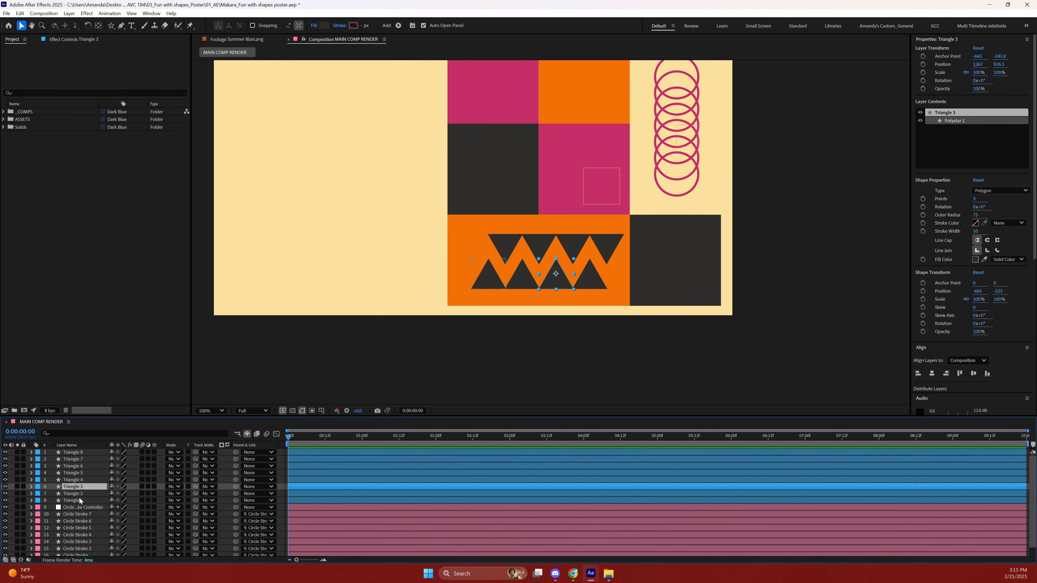
Recolor the Triangle 2, 4, 6 and 8 shapes with the cream fill sampled from the poster background.
{"action": "left_click", "coordinate": [79, 494]}
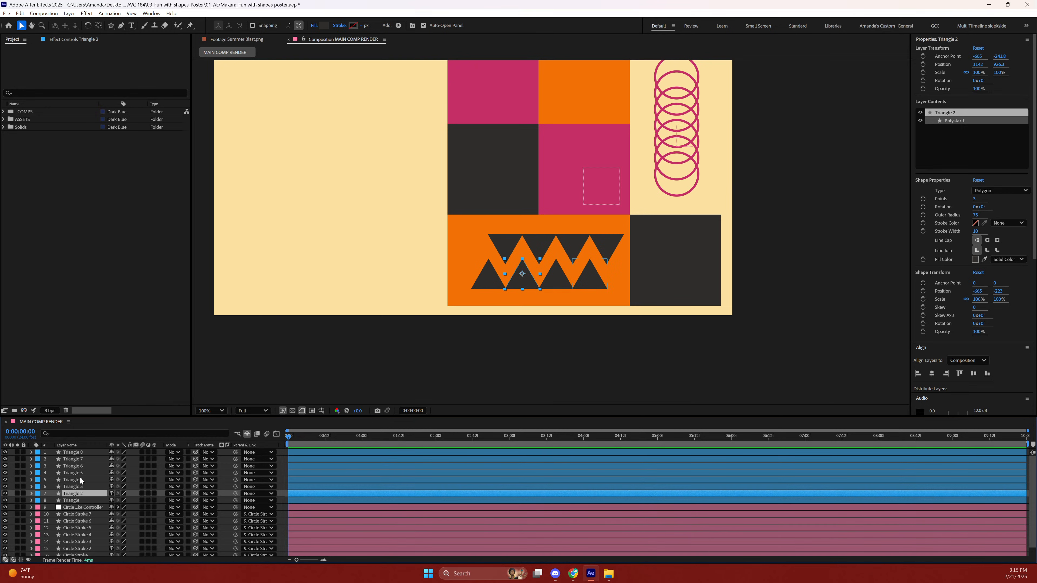
{"action": "left_click", "coordinate": [82, 480], "text": "ctrl"}
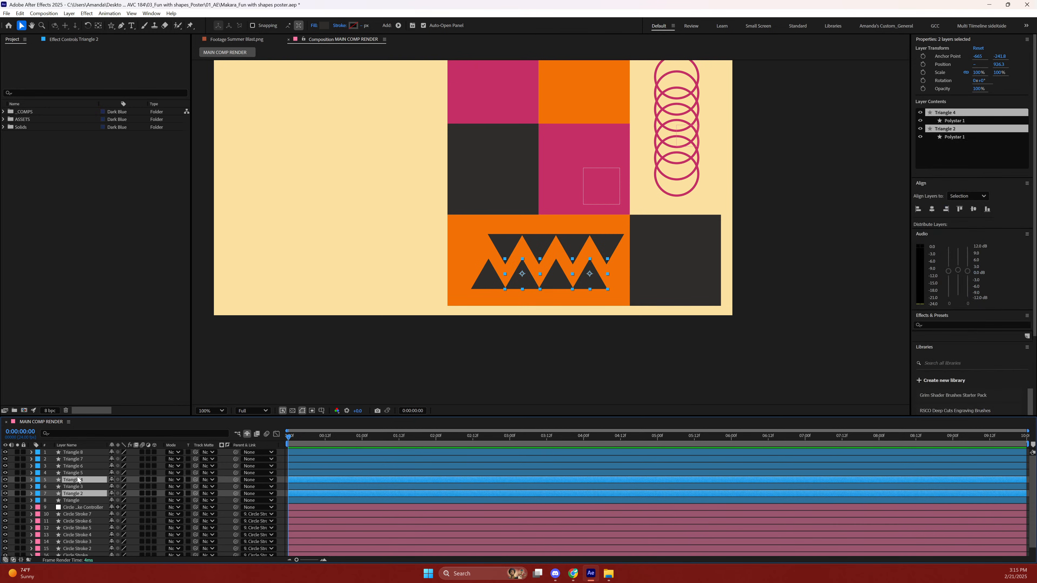
{"action": "left_click", "coordinate": [68, 468], "text": "ctrl"}
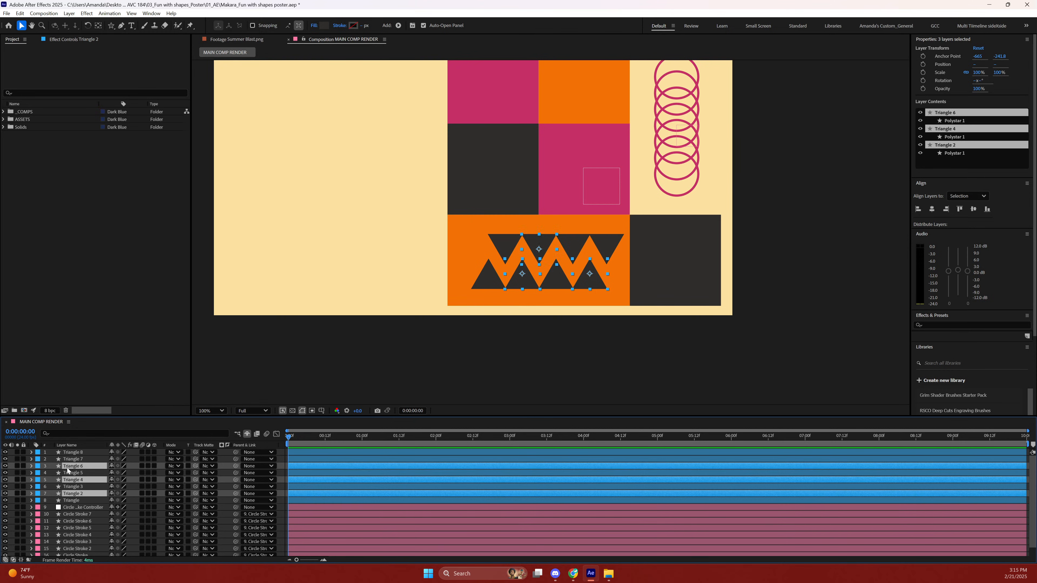
{"action": "left_click", "coordinate": [71, 452], "text": "ctrl"}
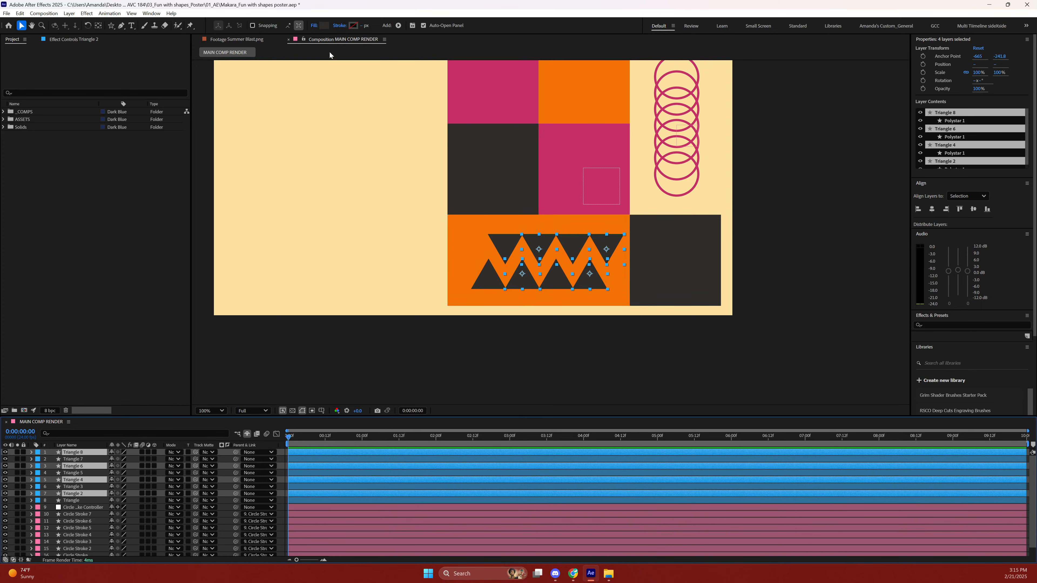
{"action": "left_click", "coordinate": [324, 26]}
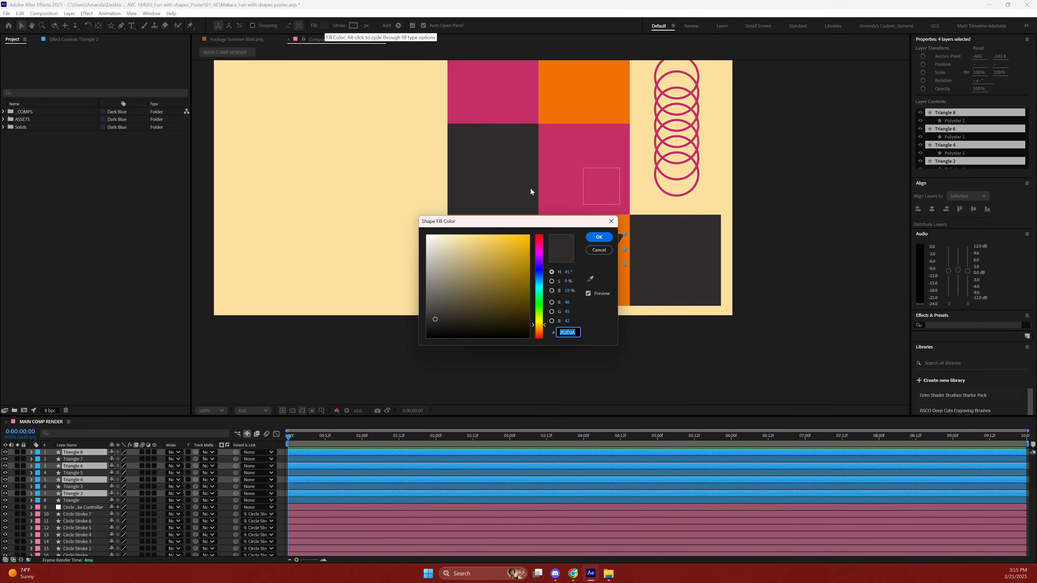
{"action": "left_click", "coordinate": [590, 279]}
{"action": "left_click", "coordinate": [424, 153]}
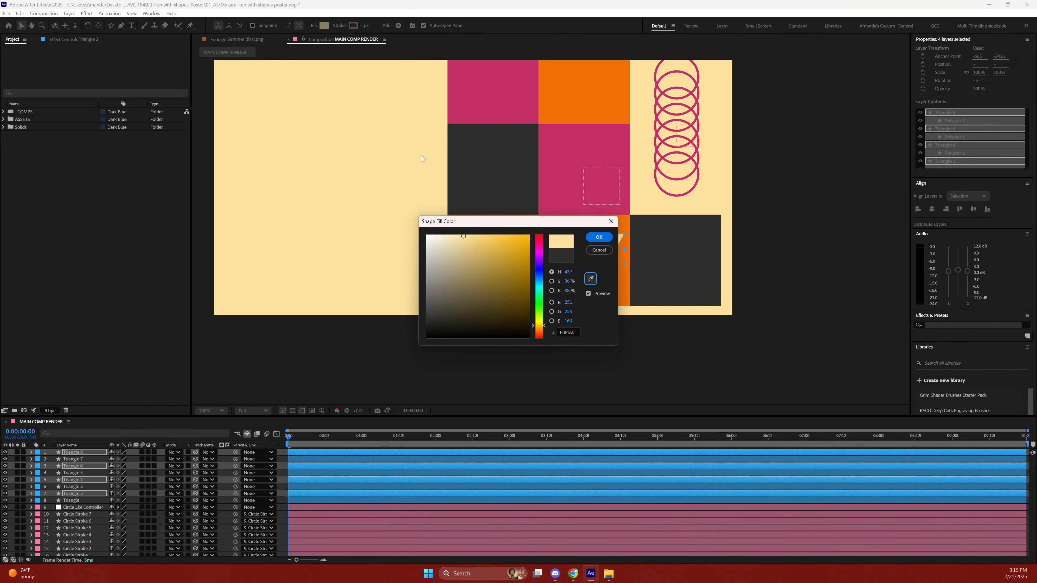
{"action": "left_click", "coordinate": [599, 237]}
{"action": "left_click", "coordinate": [590, 343]}
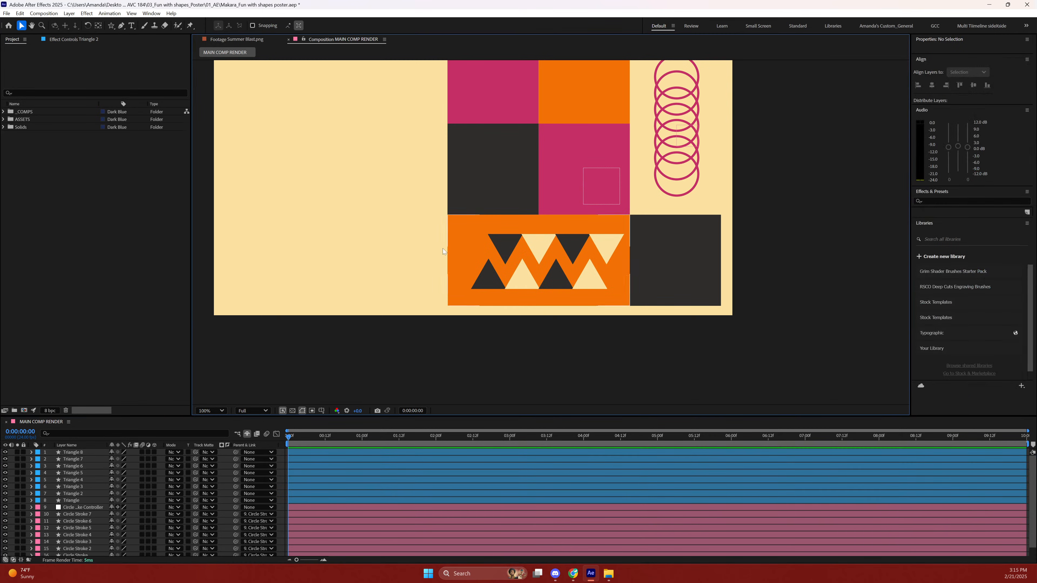
Try duplicating the Triangle 5 layer, moving the copy above all other layers and setting its X position to 954.
{"action": "left_click", "coordinate": [74, 459]}
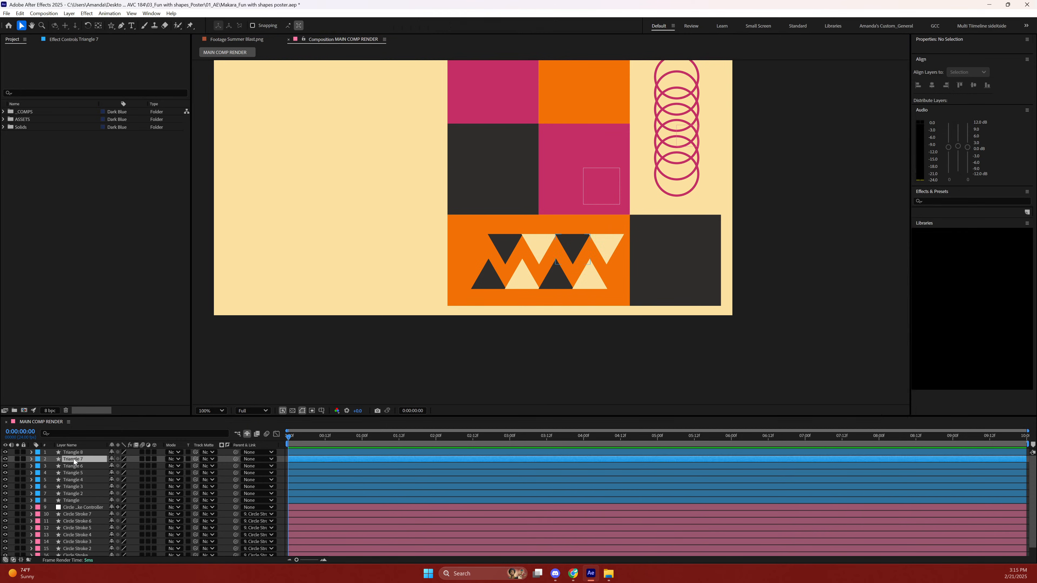
{"action": "left_click", "coordinate": [68, 474]}
{"action": "key", "text": "ctrl+d"}
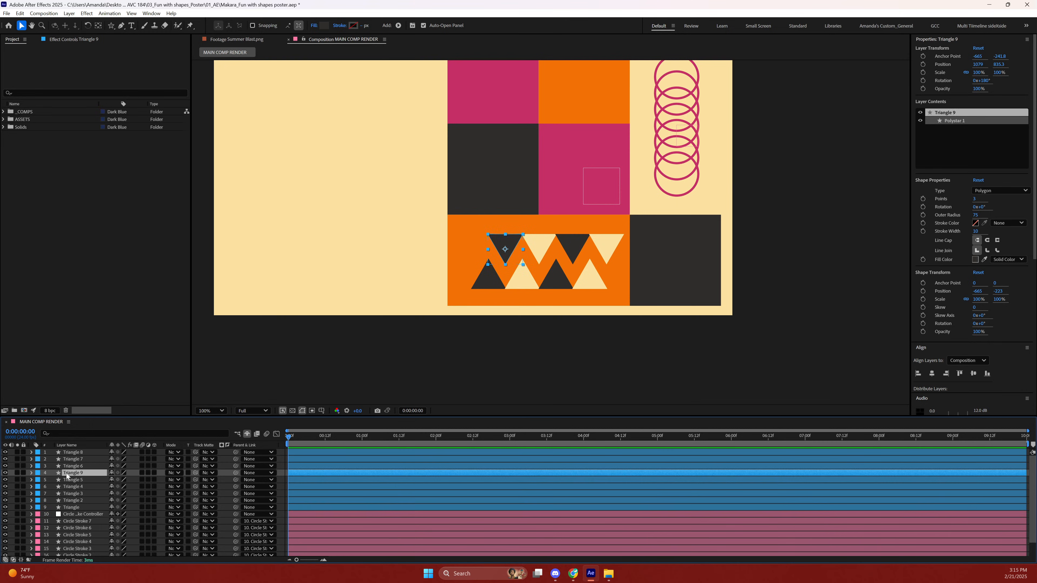
{"action": "left_click_drag", "start_coordinate": [78, 476], "coordinate": [80, 454]}
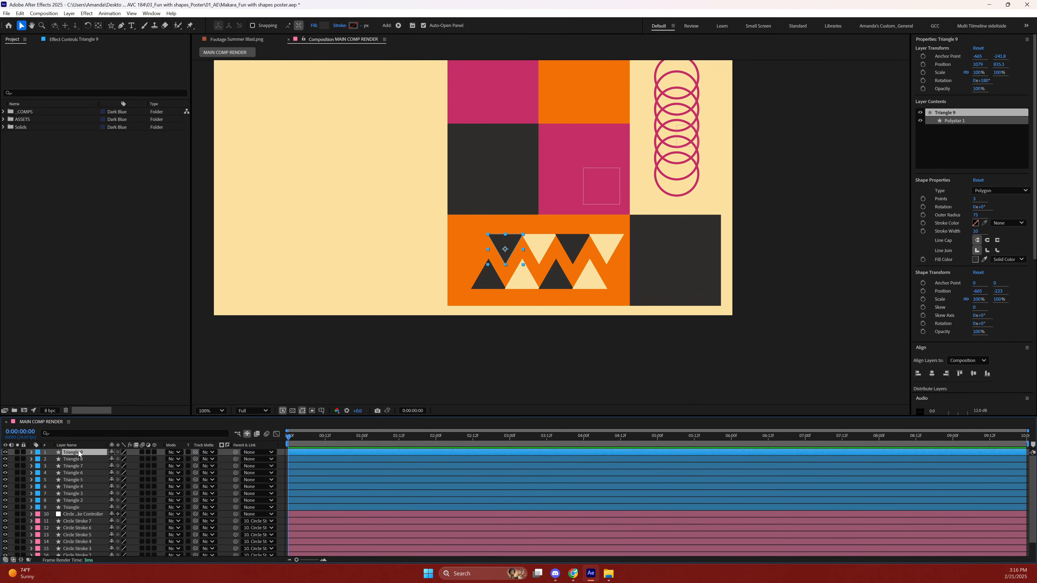
{"action": "key", "text": "p"}
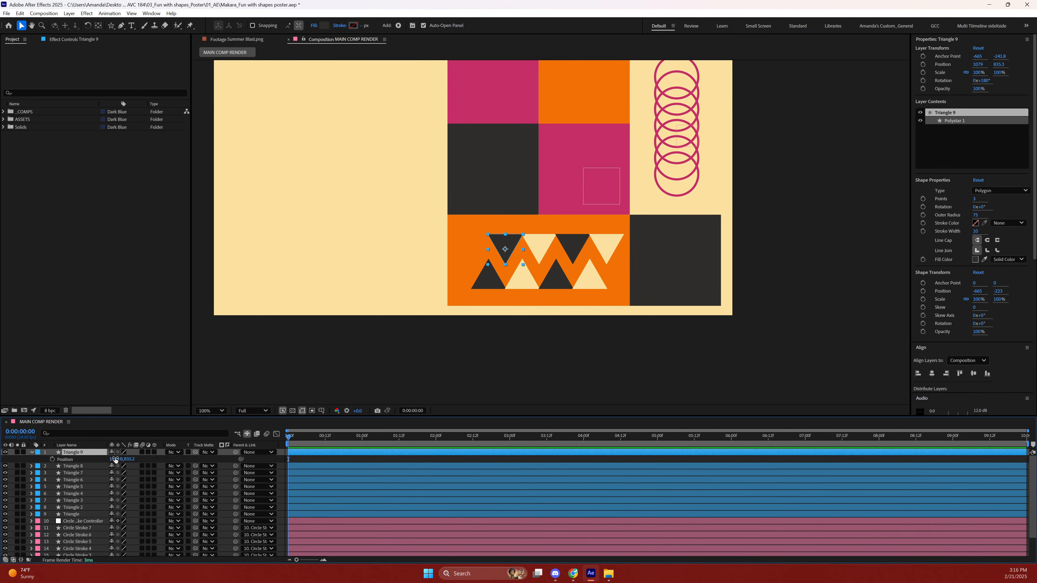
{"action": "left_click", "coordinate": [116, 459]}
{"action": "type", "text": "954"}
{"action": "key", "text": "Return"}
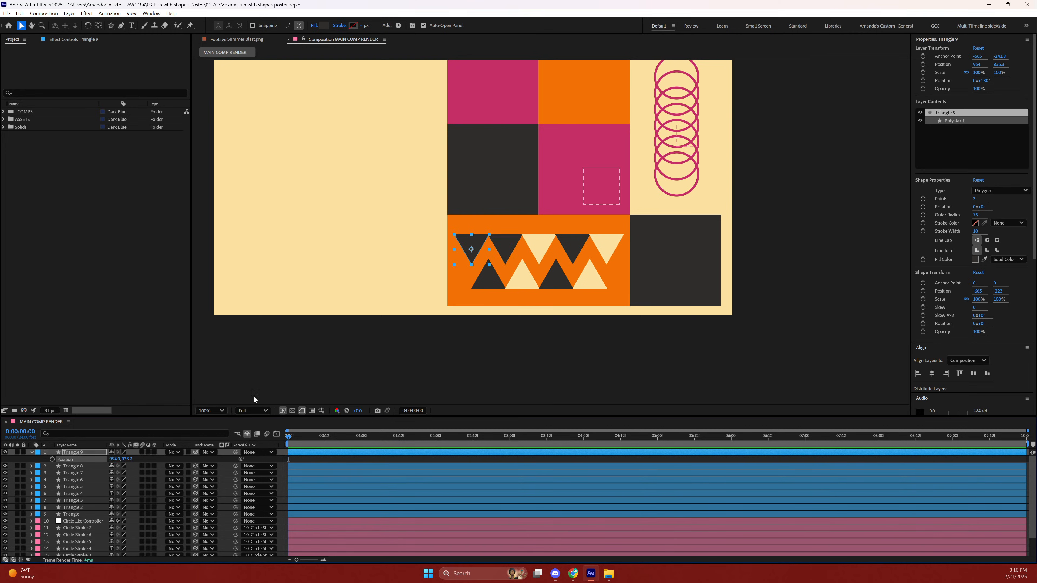
Undo the duplicate triangle's position change and delete the Triangle 9 layer.
{"action": "key", "text": "ctrl+z"}
{"action": "left_click", "coordinate": [297, 369]}
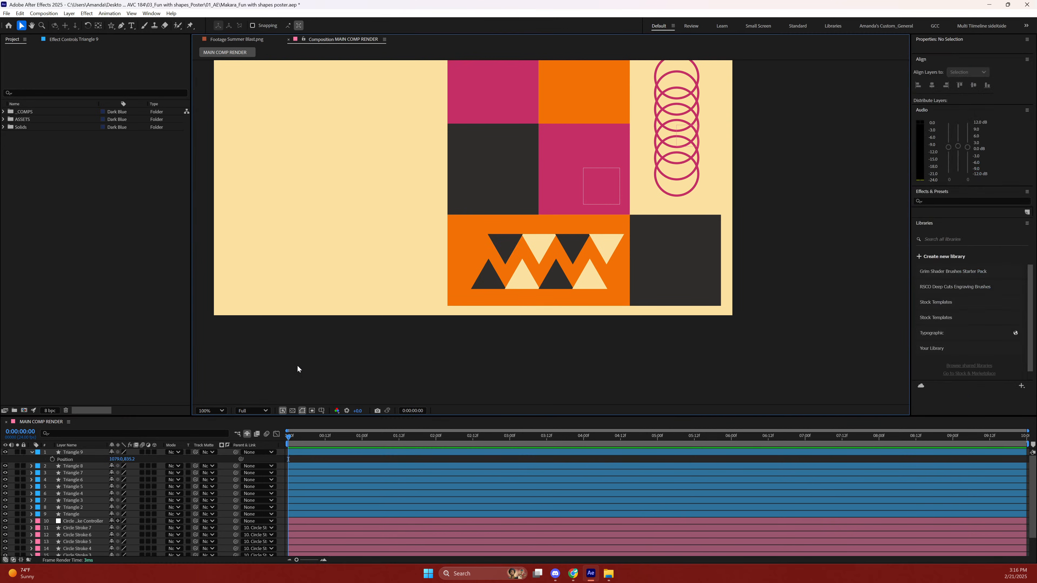
{"action": "left_click", "coordinate": [84, 453]}
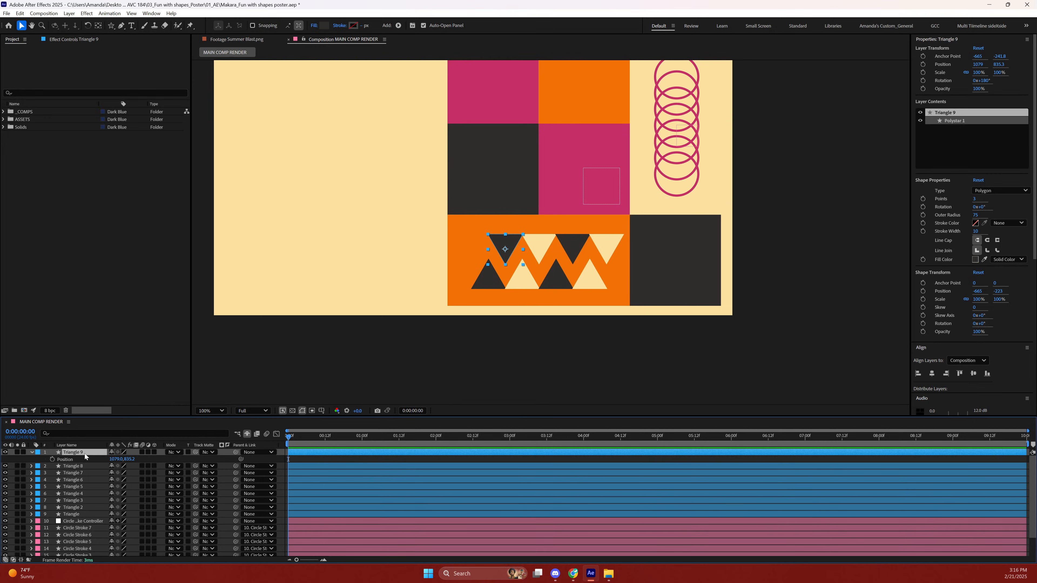
{"action": "key", "text": "Delete"}
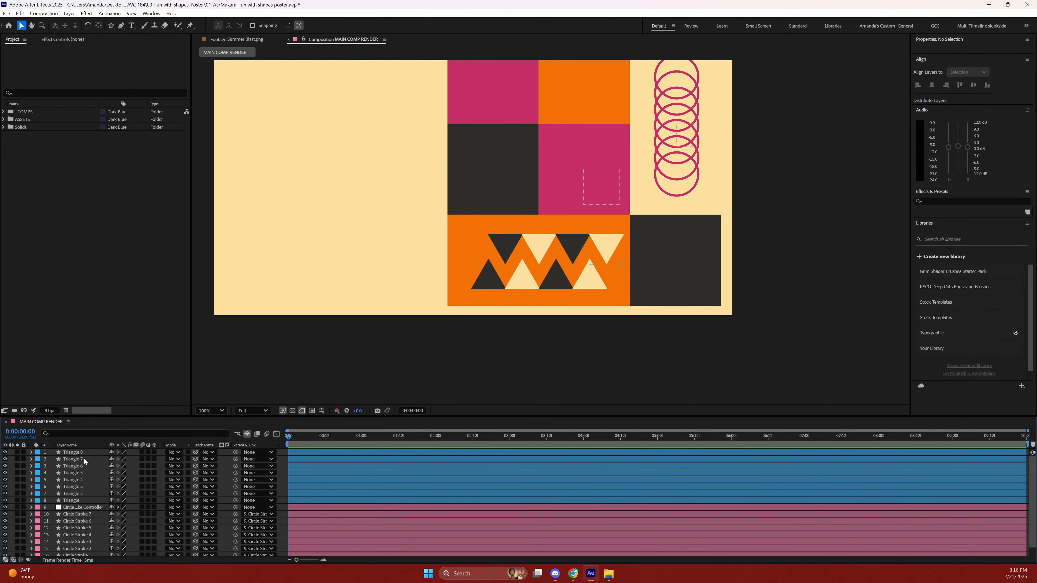
Select all eight triangle layers and add a new null object above them.
{"action": "left_click", "coordinate": [83, 459]}
{"action": "left_click", "coordinate": [83, 452]}
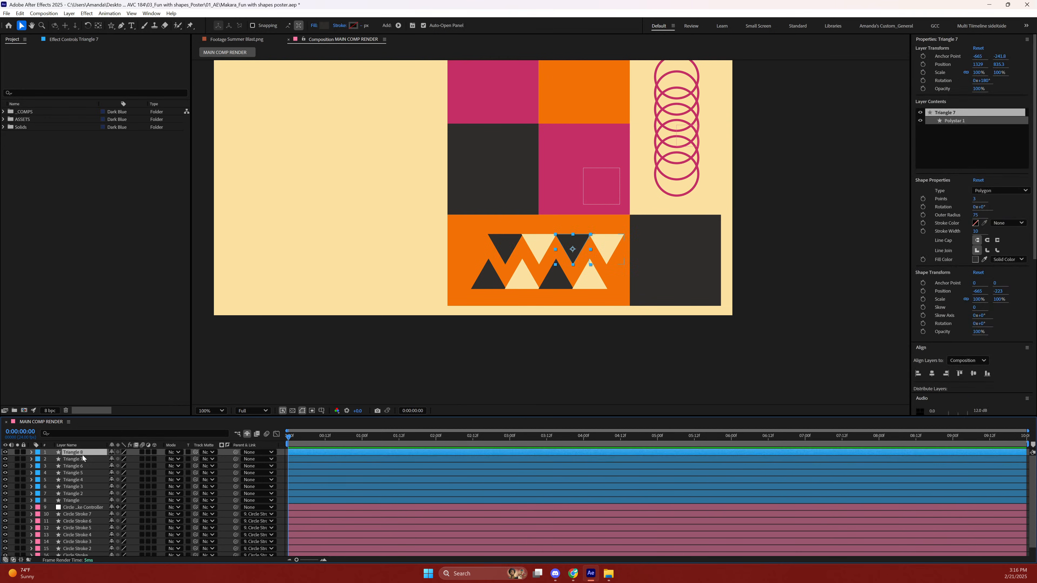
{"action": "left_click", "coordinate": [77, 498], "text": "shift"}
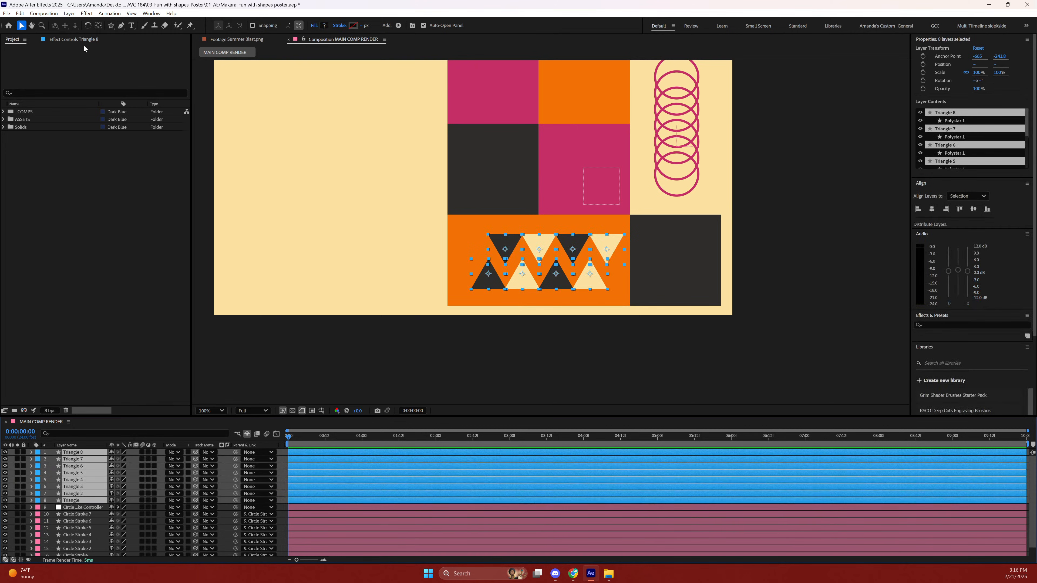
{"action": "left_click", "coordinate": [69, 13]}
{"action": "mouse_move", "coordinate": [109, 26]}
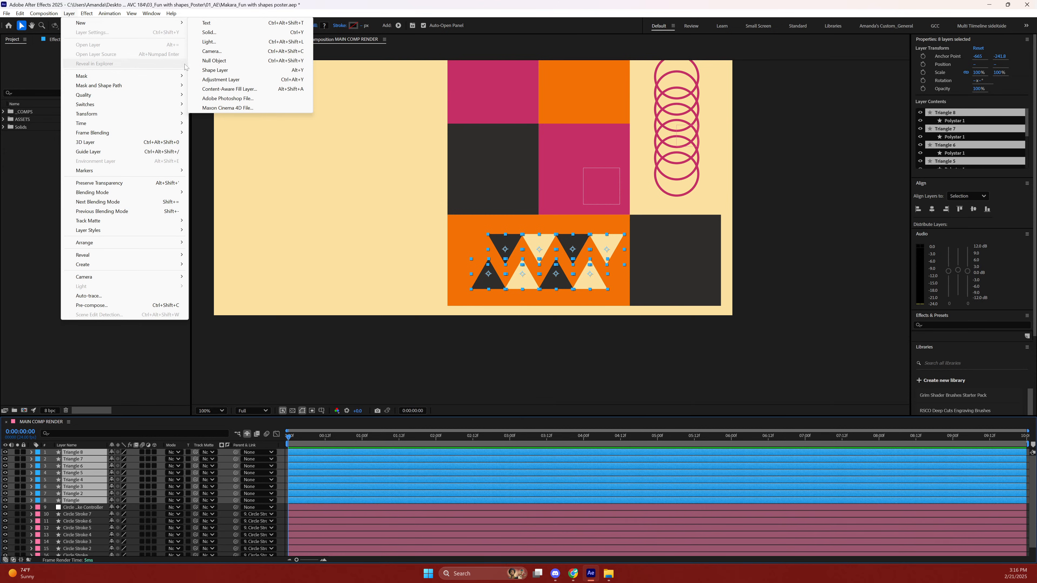
{"action": "left_click", "coordinate": [214, 61]}
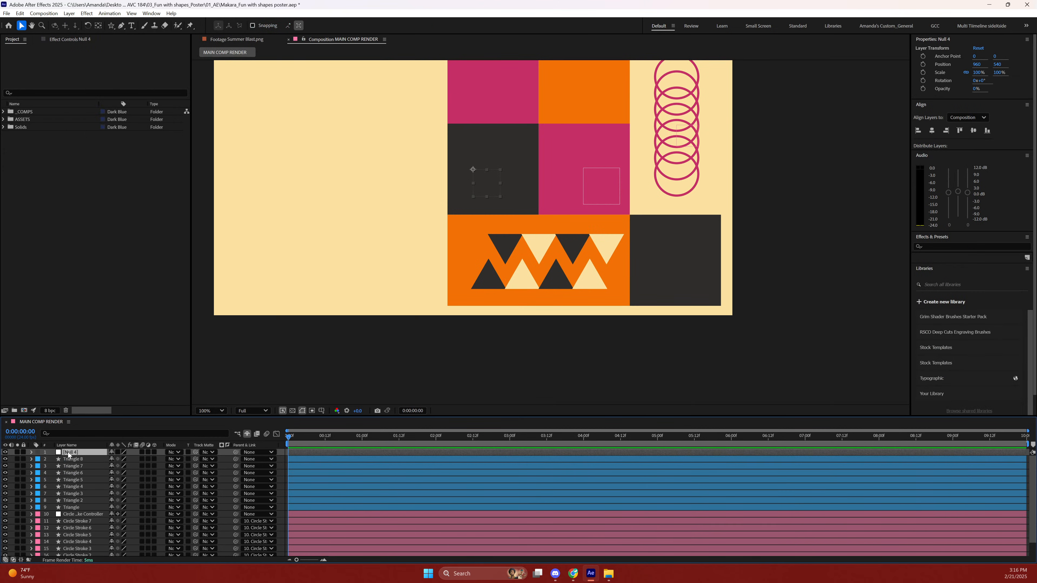
Try to parent all eight triangle layers to the new null object.
{"action": "key", "text": "p"}
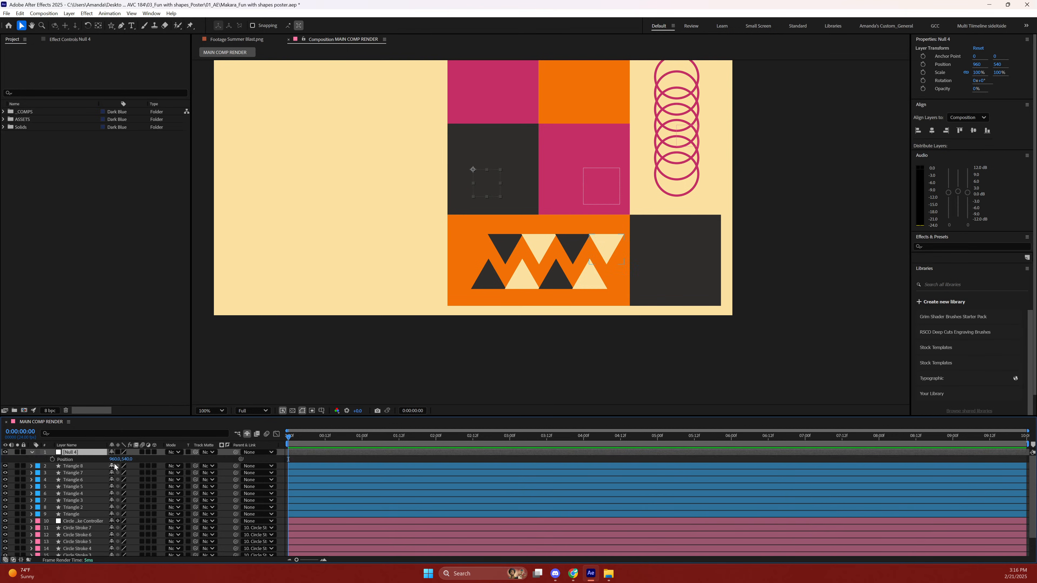
{"action": "left_click", "coordinate": [71, 467]}
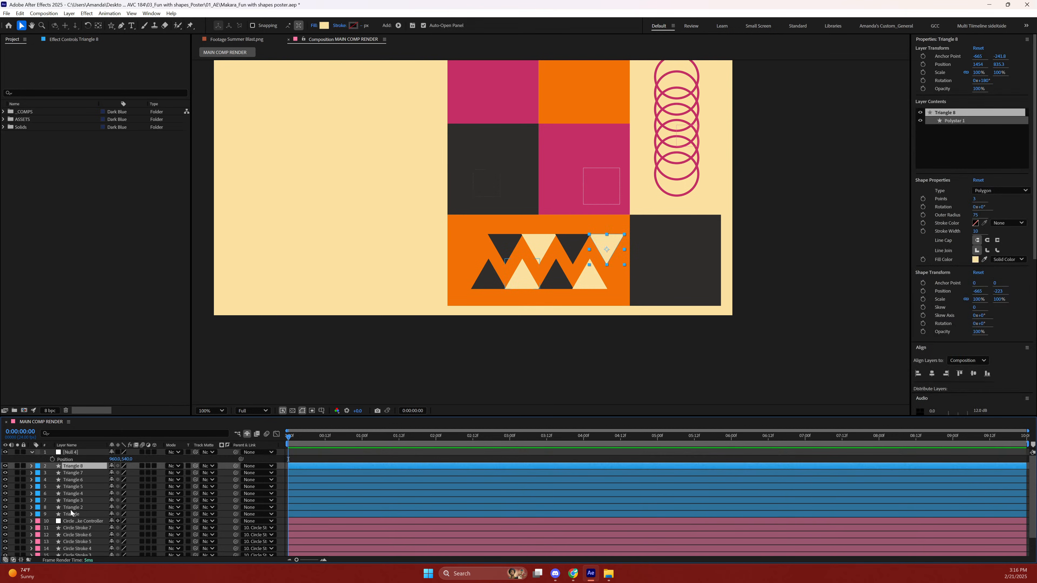
{"action": "left_click", "coordinate": [71, 514], "text": "shift"}
{"action": "left_click_drag", "start_coordinate": [235, 467], "coordinate": [78, 452]}
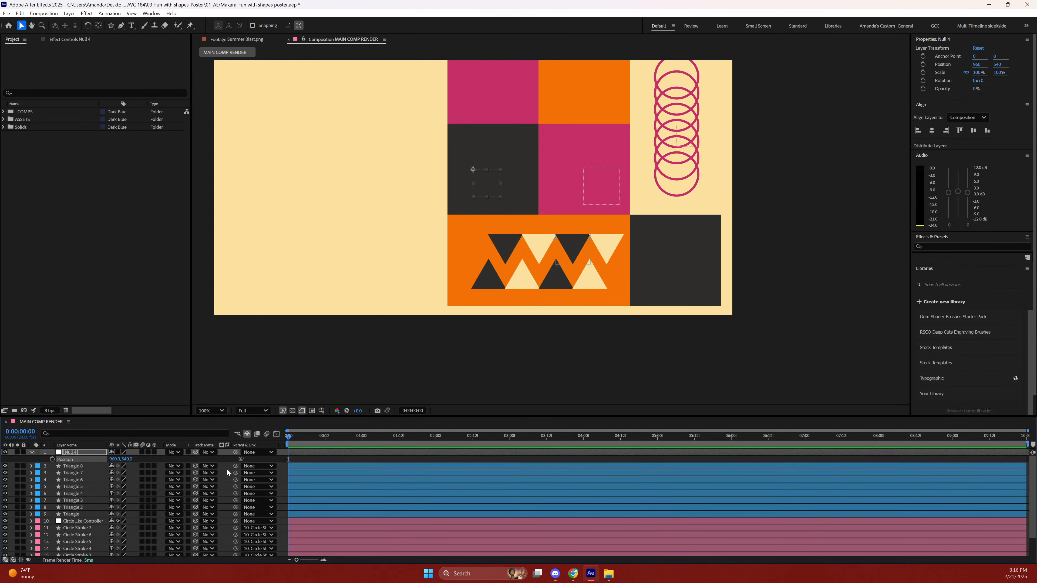
Parent the layers Triangle through Triangle 8 to the new null object and collapse the null's properties.
{"action": "left_click", "coordinate": [71, 467]}
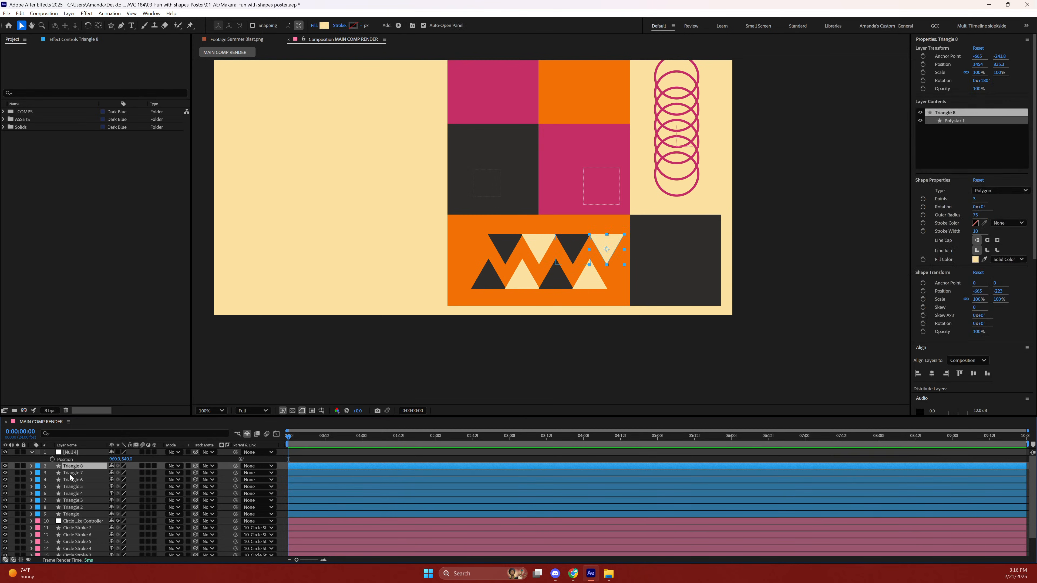
{"action": "left_click", "coordinate": [69, 514], "text": "shift"}
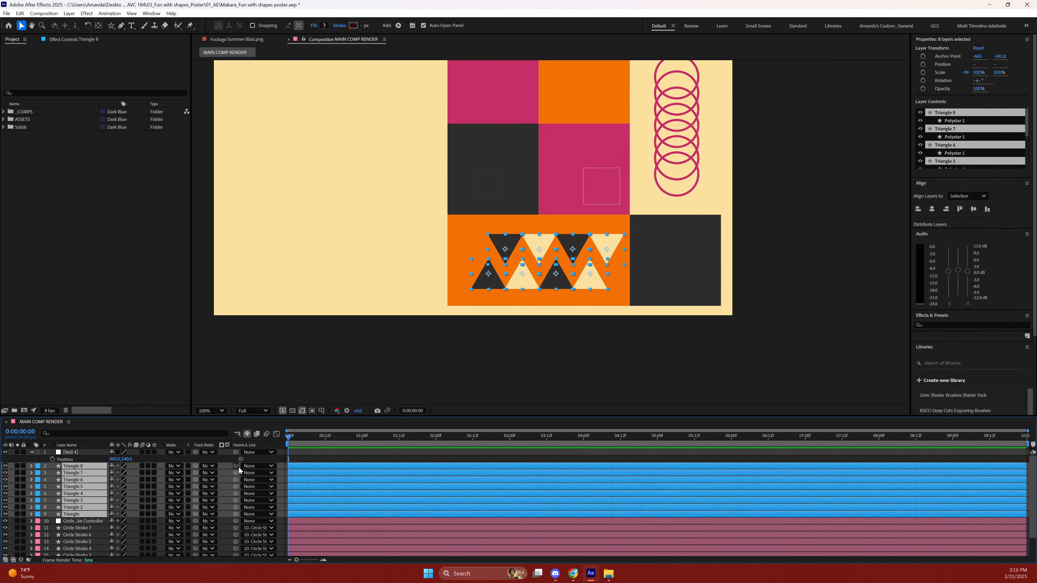
{"action": "left_click_drag", "start_coordinate": [235, 466], "coordinate": [77, 455]}
{"action": "left_click", "coordinate": [32, 452]}
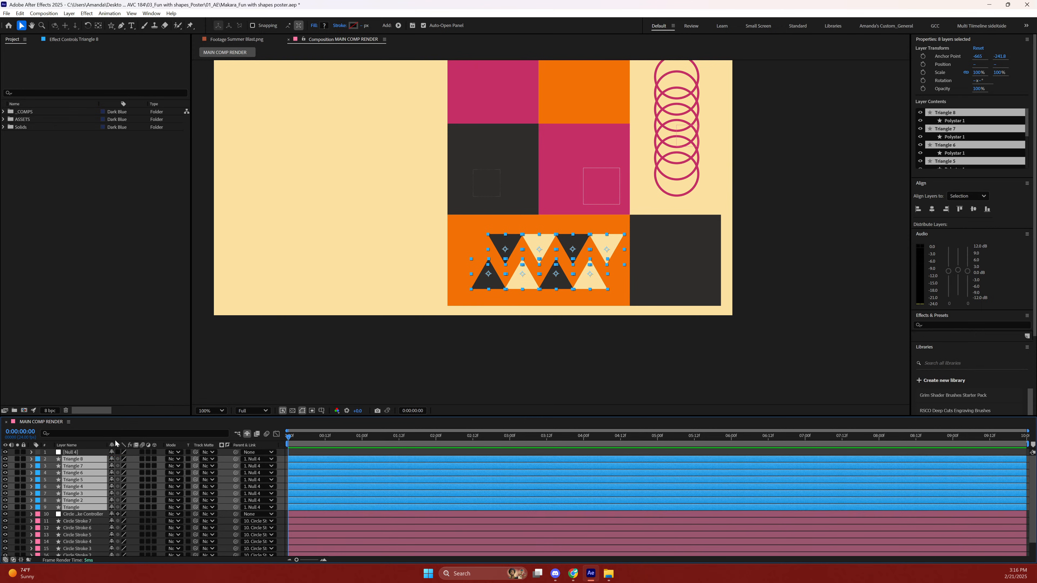
Rename the null layer as Triangle Controller.
{"action": "left_click", "coordinate": [84, 453]}
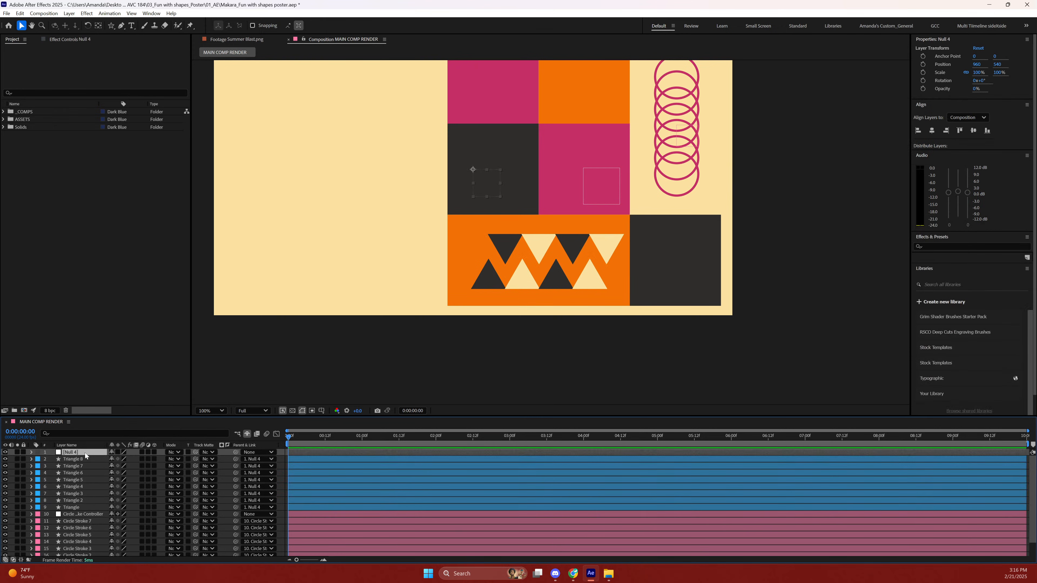
{"action": "type", "text": "Triangle Controller"}
{"action": "key", "text": "Return"}
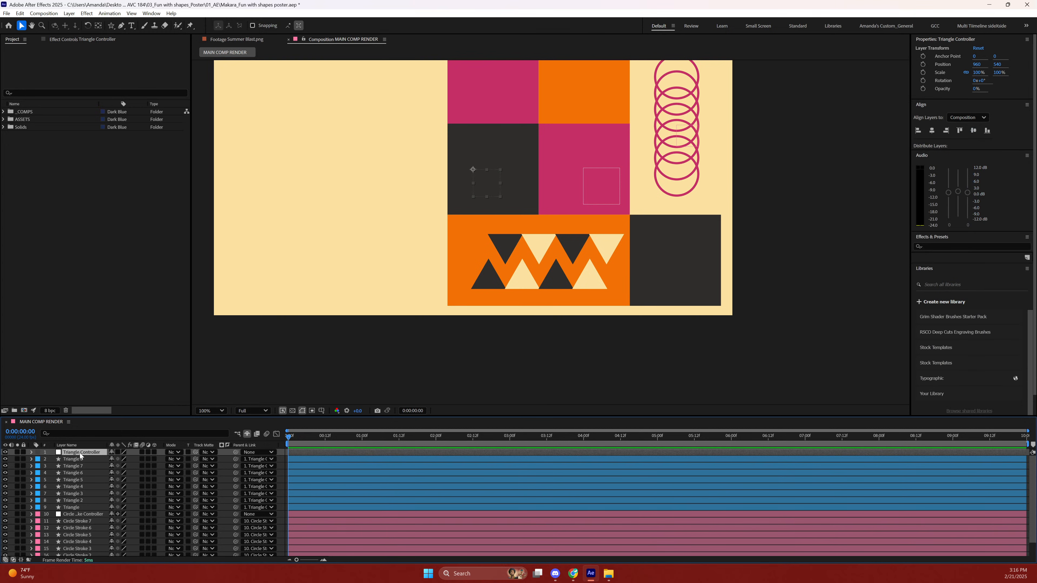
Shift the triangle rows by setting the Triangle Controller's X position to 920, and save the project.
{"action": "key", "text": "p"}
{"action": "left_click_drag", "start_coordinate": [114, 462], "coordinate": [99, 464]}
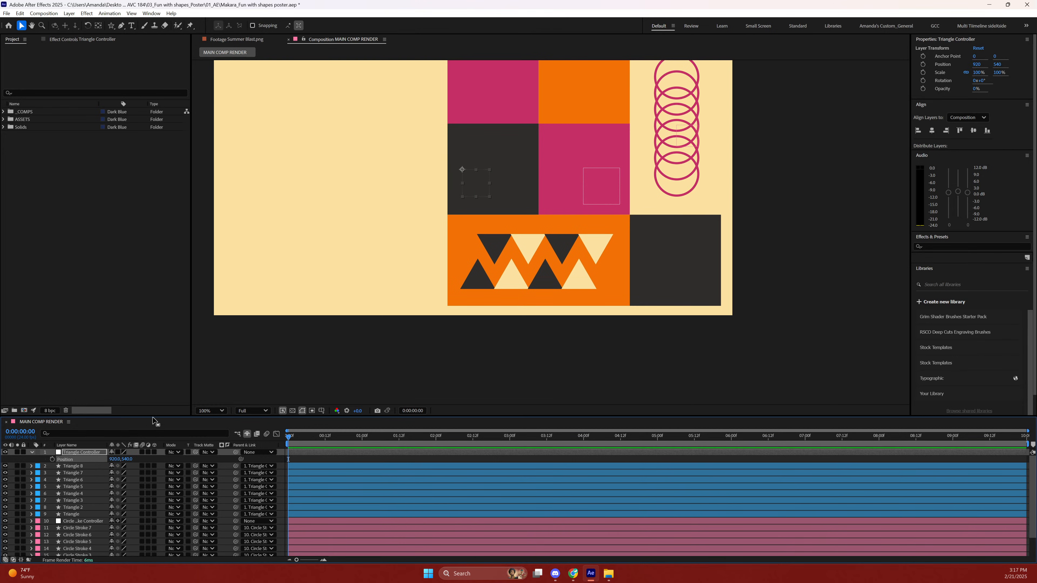
{"action": "left_click", "coordinate": [207, 371]}
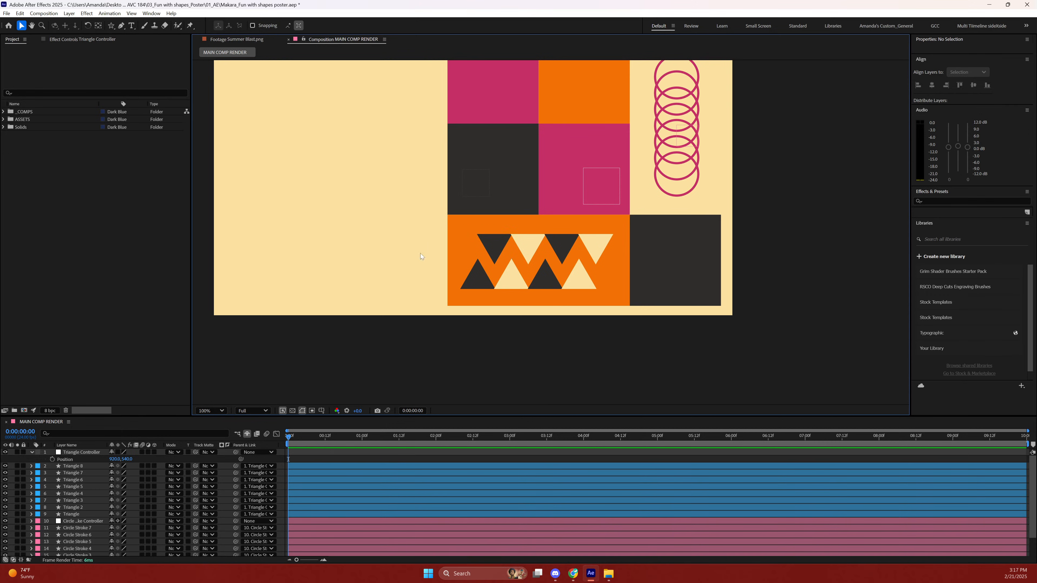
{"action": "left_click_drag", "start_coordinate": [558, 218], "coordinate": [605, 284]}
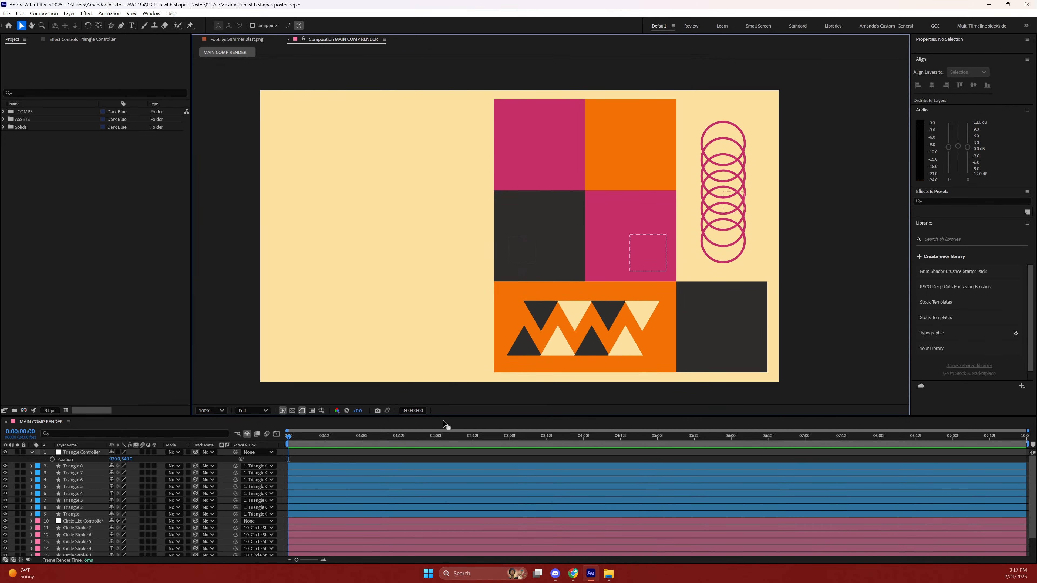
{"action": "key", "text": "ctrl+s"}
{"action": "left_click", "coordinate": [32, 453]}
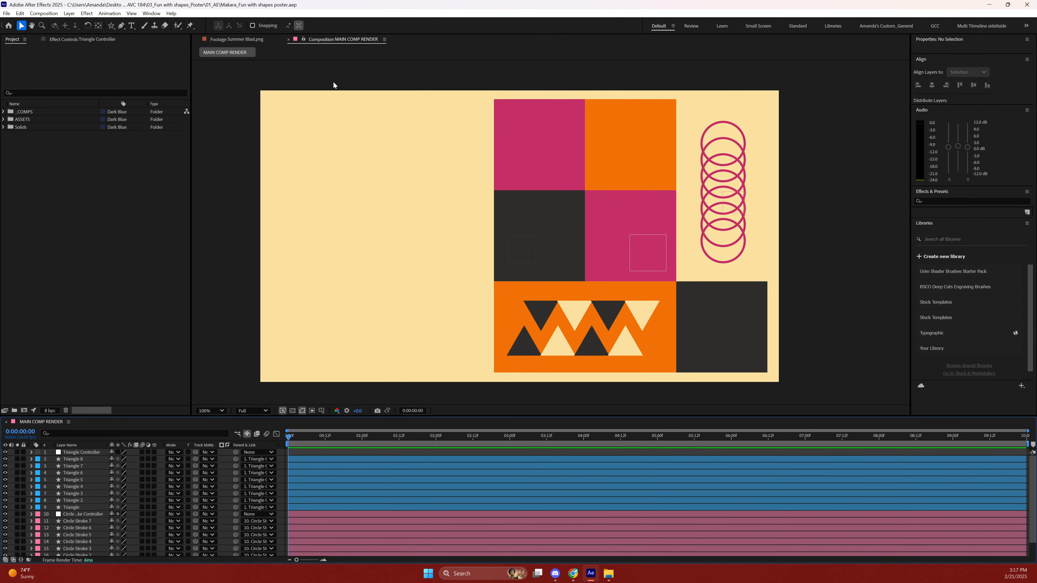
Draw a five-pointed star with an outer radius of about 191 in the poster's empty cream area and move it toward that area's center.
{"action": "left_click", "coordinate": [112, 26]}
{"action": "left_click", "coordinate": [112, 26]}
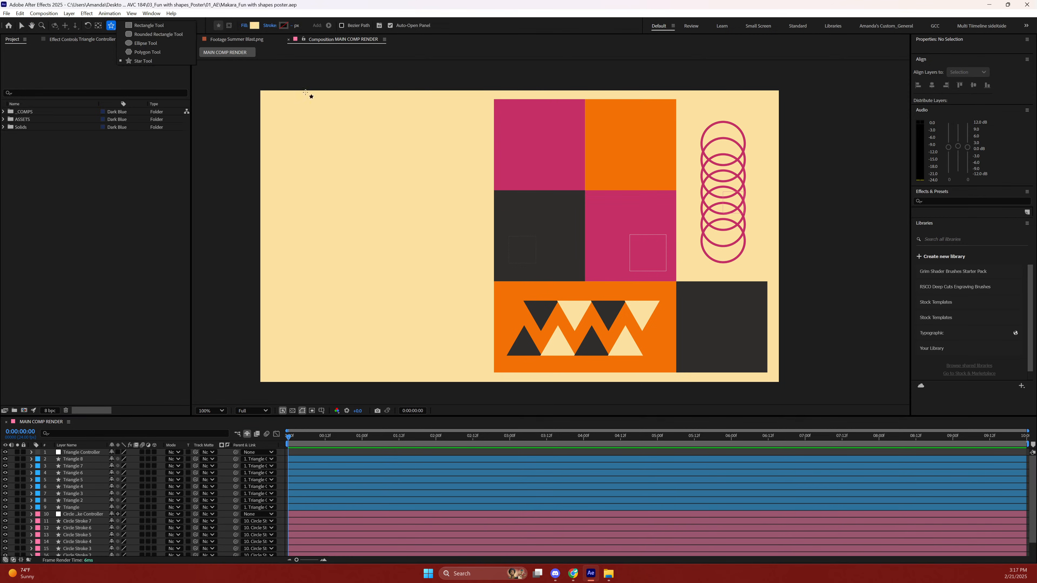
{"action": "mouse_move", "coordinate": [334, 154]}
{"action": "left_mouse_down"}
{"action": "mouse_move", "coordinate": [408, 228]}
{"action": "mouse_move", "coordinate": [365, 195]}
{"action": "left_mouse_up"}
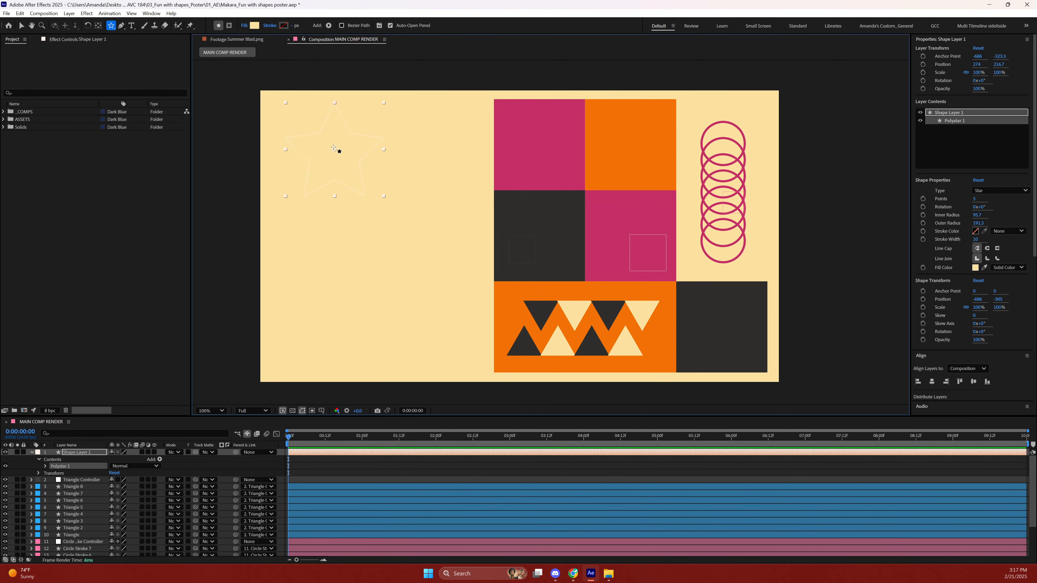
{"action": "key", "text": "v"}
{"action": "left_click_drag", "start_coordinate": [334, 153], "coordinate": [374, 235]}
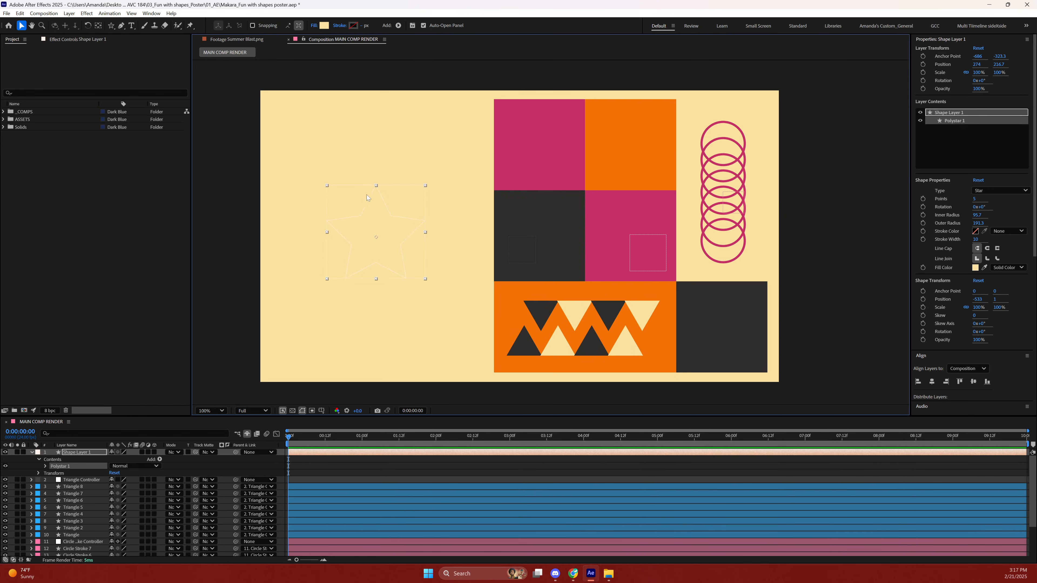
Fill the star with the magenta sampled from the upper magenta square and move it onto the middle dark gray square.
{"action": "left_click", "coordinate": [324, 25]}
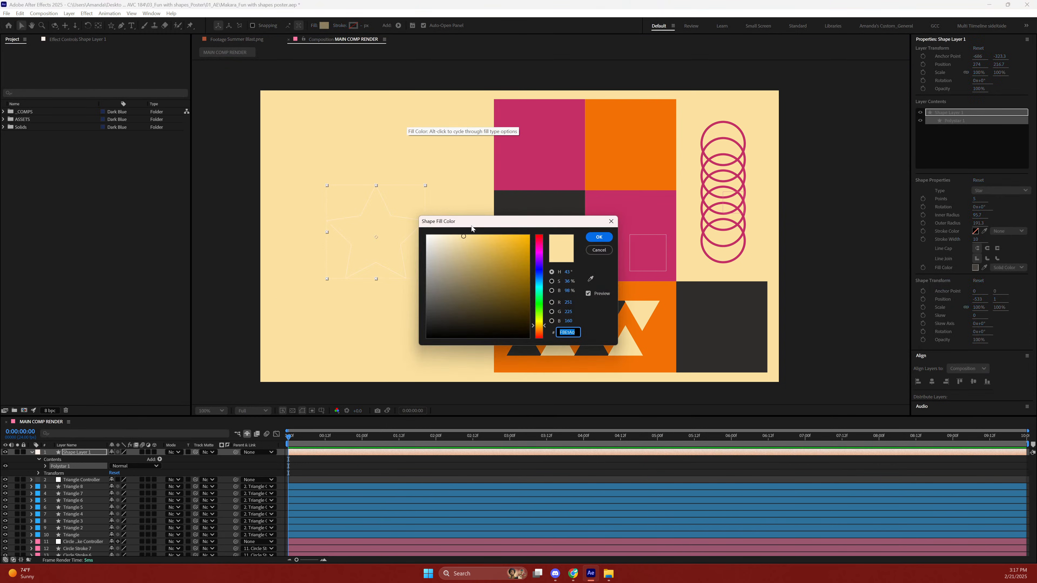
{"action": "left_click", "coordinate": [589, 280]}
{"action": "left_click", "coordinate": [558, 175]}
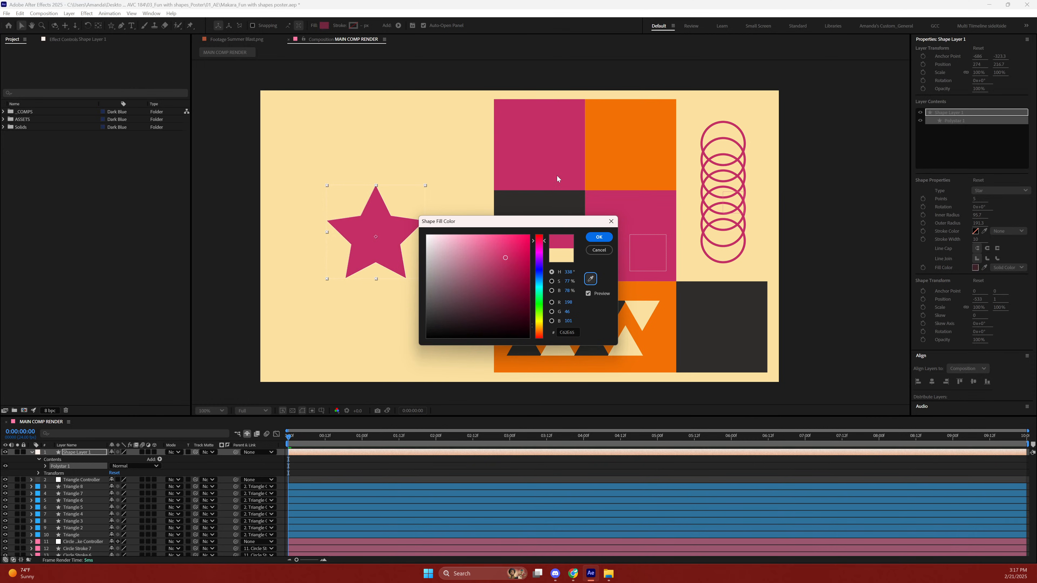
{"action": "left_click", "coordinate": [602, 239]}
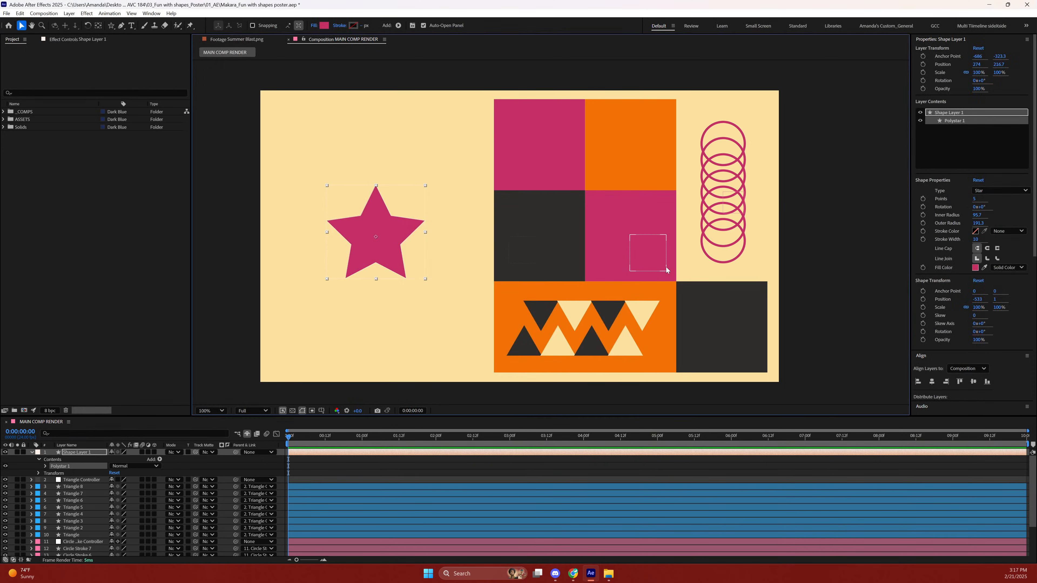
{"action": "left_click_drag", "start_coordinate": [385, 232], "coordinate": [548, 240]}
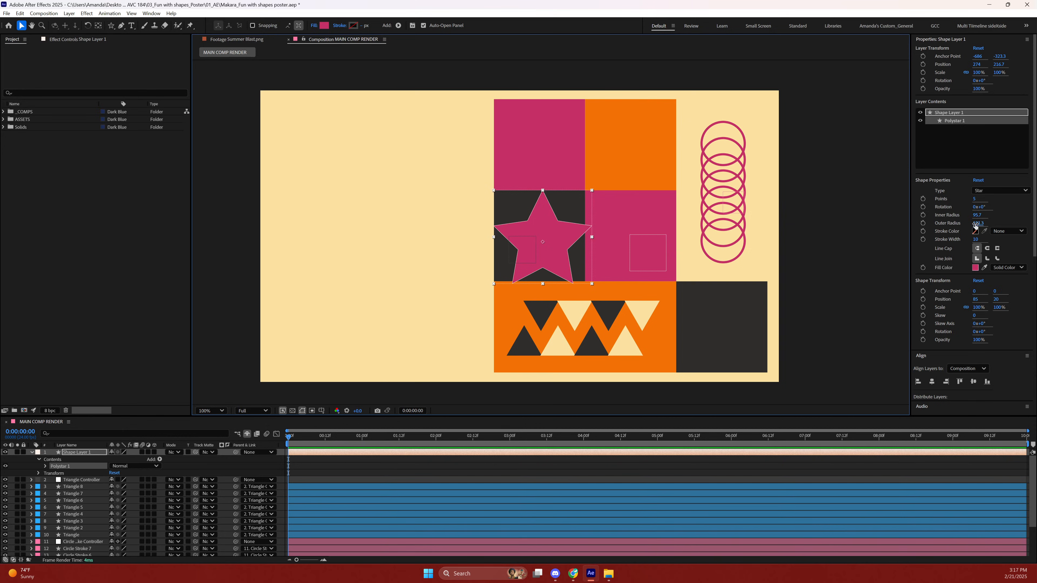
Set the star's outer radius to 150 and inner radius to 75, and recenter it in the dark gray square.
{"action": "left_click", "coordinate": [977, 215]}
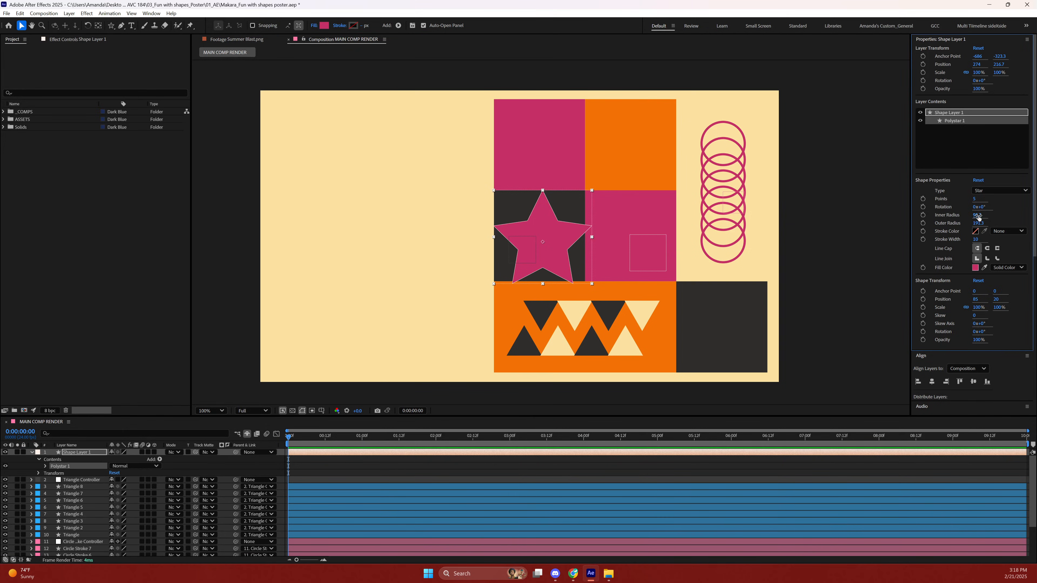
{"action": "left_click", "coordinate": [979, 224]}
{"action": "type", "text": "150"}
{"action": "key", "text": "Return"}
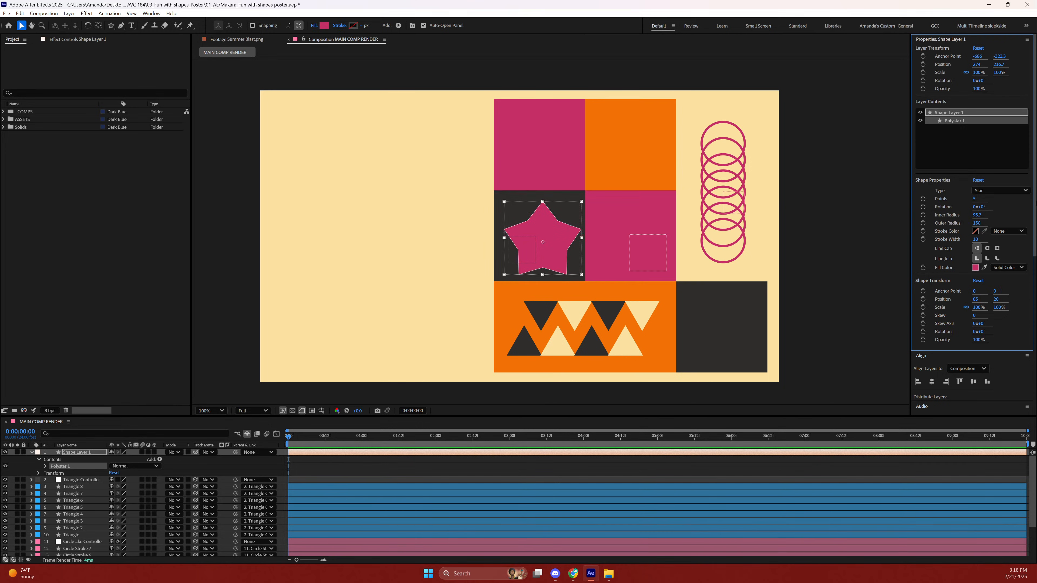
{"action": "left_click", "coordinate": [979, 215]}
{"action": "type", "text": "75"}
{"action": "key", "text": "Return"}
{"action": "left_click_drag", "start_coordinate": [551, 249], "coordinate": [546, 242]}
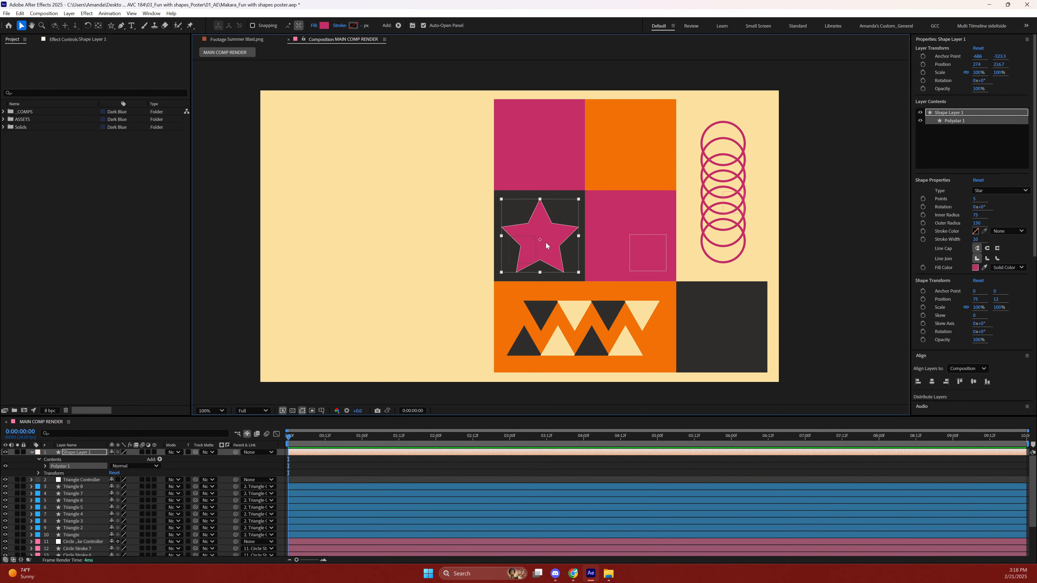
Set the star's number of points to 4 and nudge it up to center it within the dark gray square.
{"action": "scroll", "coordinate": [791, 209], "scroll_direction": "down", "scroll_amount": 1}
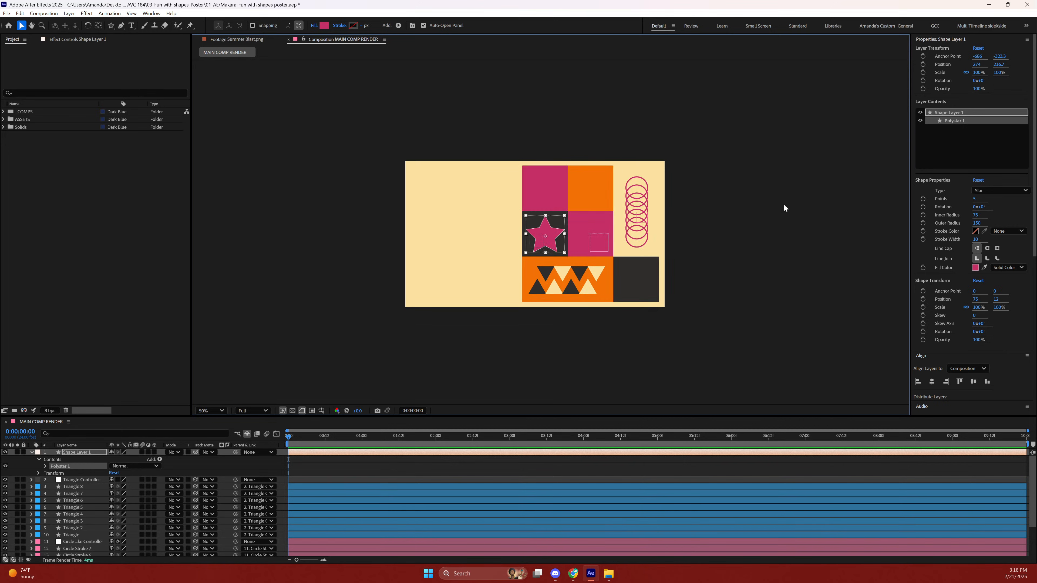
{"action": "scroll", "coordinate": [710, 242], "scroll_direction": "up", "scroll_amount": 1}
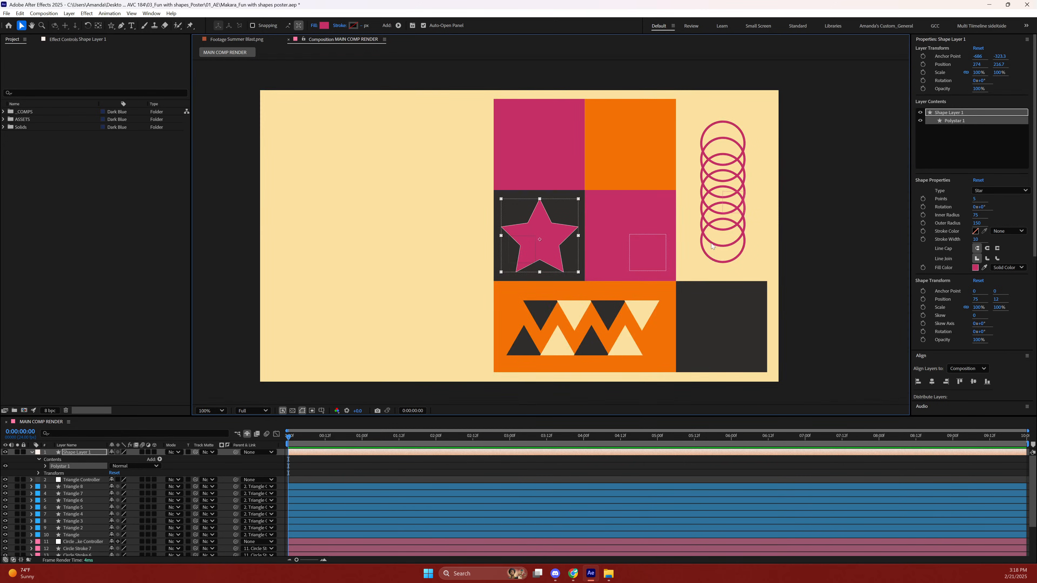
{"action": "left_click", "coordinate": [815, 226]}
{"action": "left_click_drag", "start_coordinate": [834, 232], "coordinate": [762, 223]}
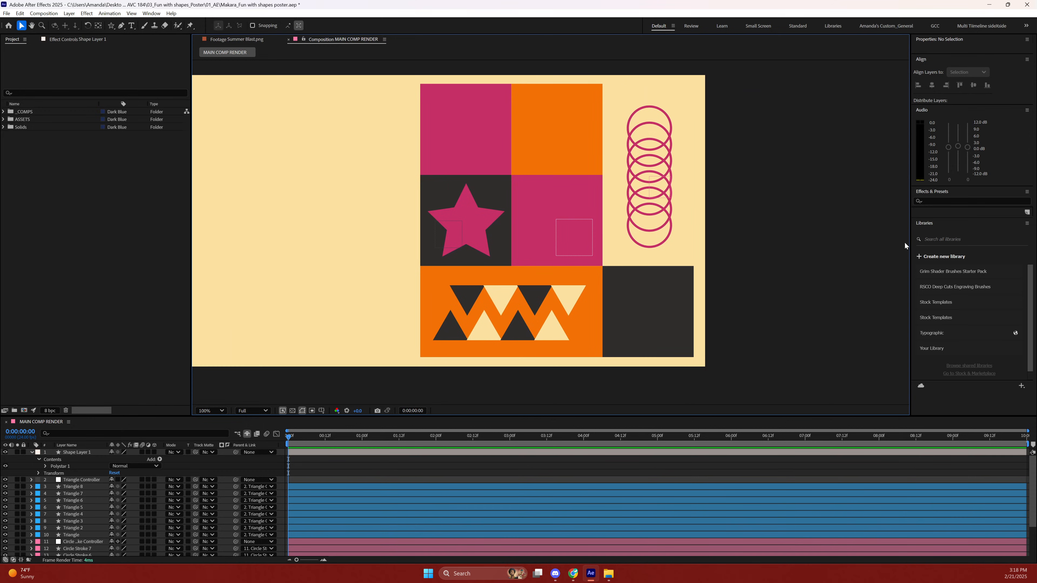
{"action": "left_click", "coordinate": [83, 452]}
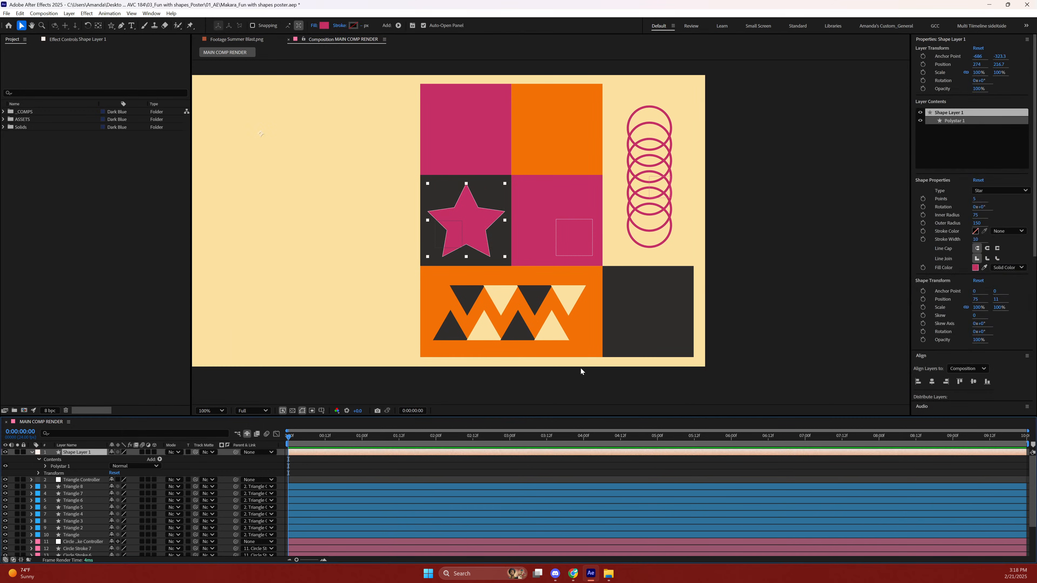
{"action": "left_click", "coordinate": [976, 199]}
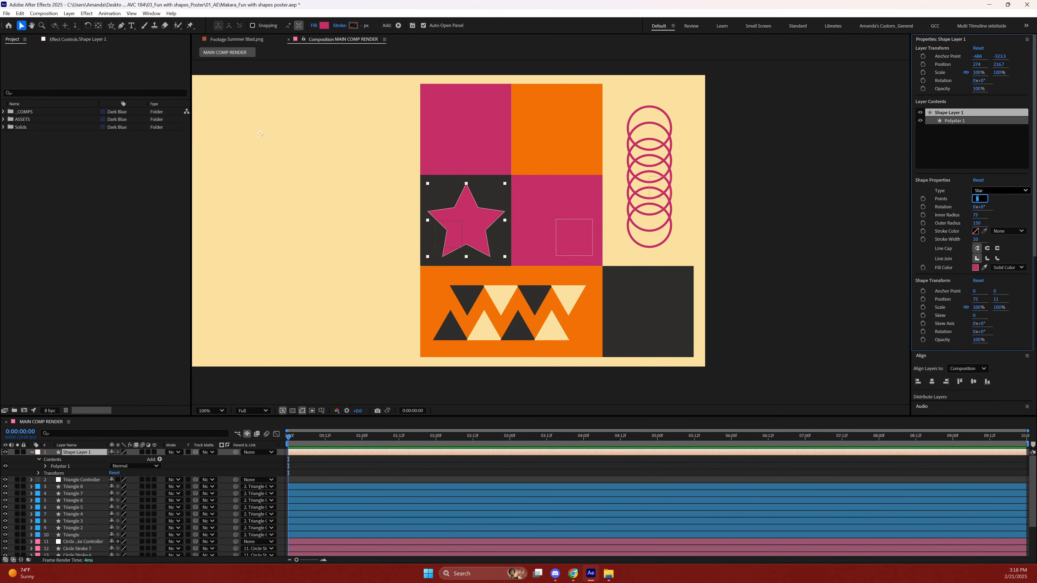
{"action": "type", "text": "4"}
{"action": "key", "text": "Return"}
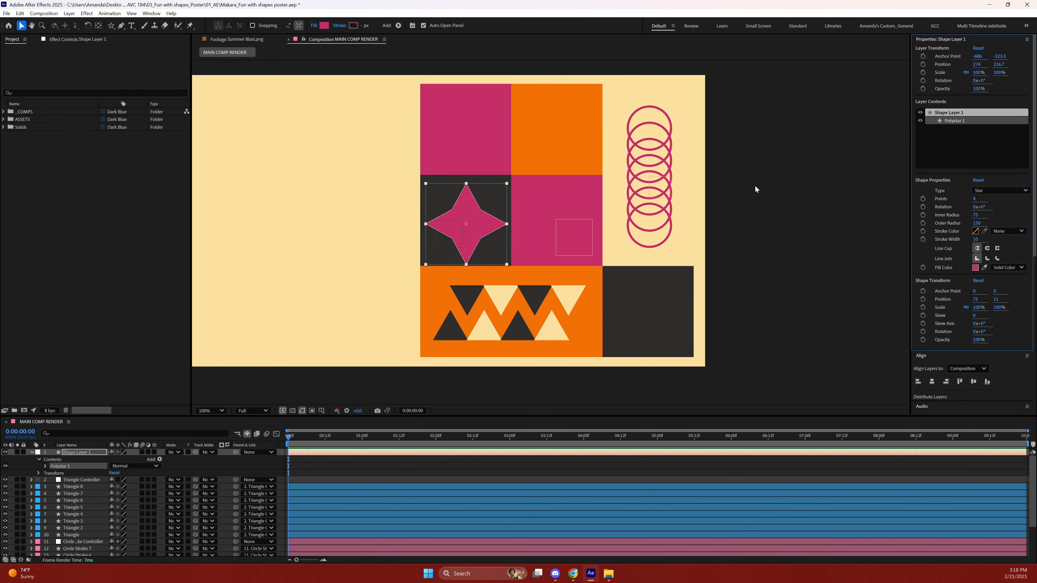
{"action": "left_click_drag", "start_coordinate": [469, 234], "coordinate": [469, 231]}
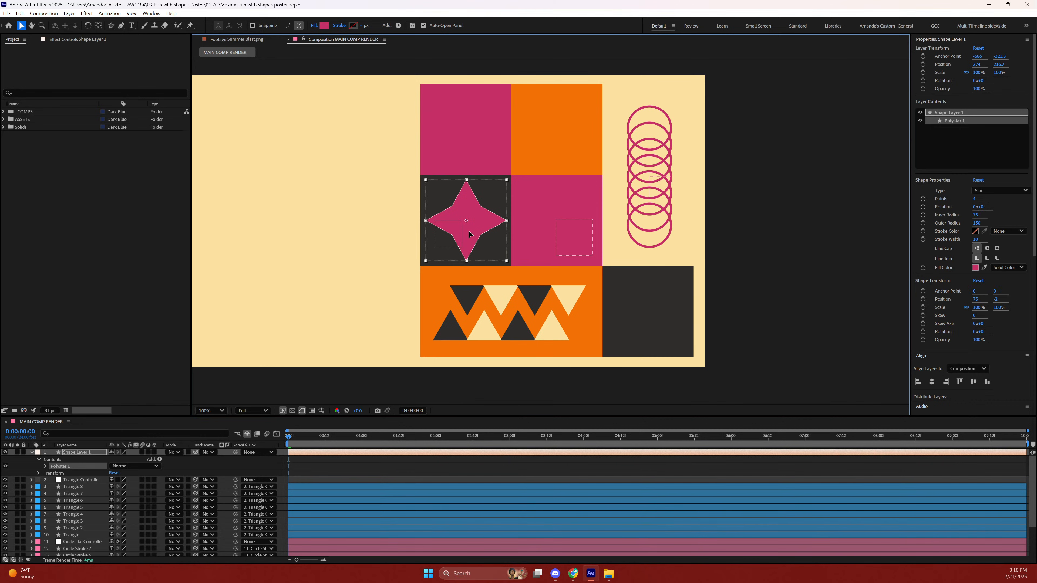
Give the four-pointed star a round line cap and reduce its inner radius to about 19.
{"action": "key", "text": "comma"}
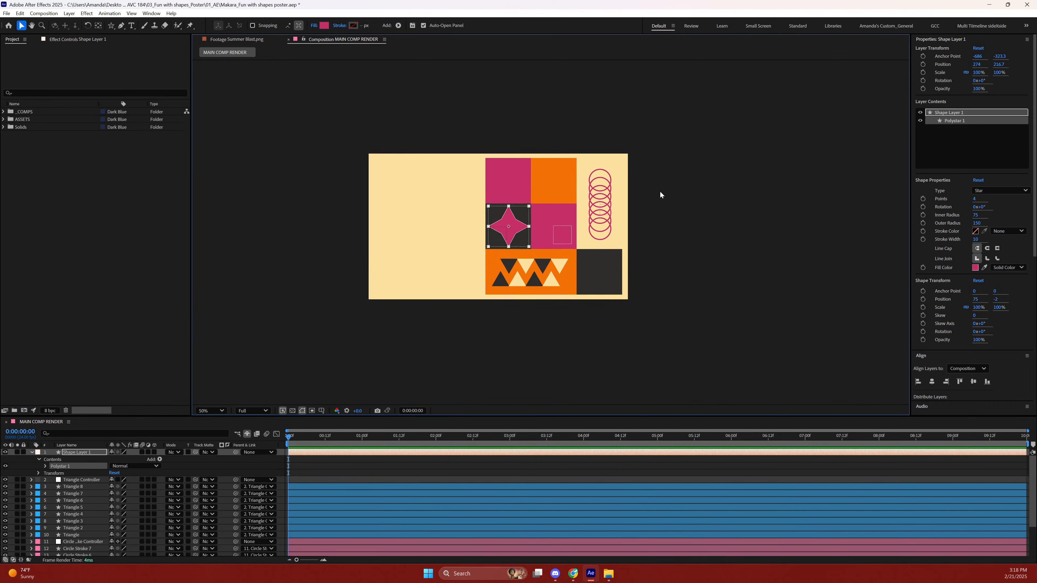
{"action": "key", "text": "period"}
{"action": "key", "text": "period"}
{"action": "left_click_drag", "start_coordinate": [473, 183], "coordinate": [529, 190]}
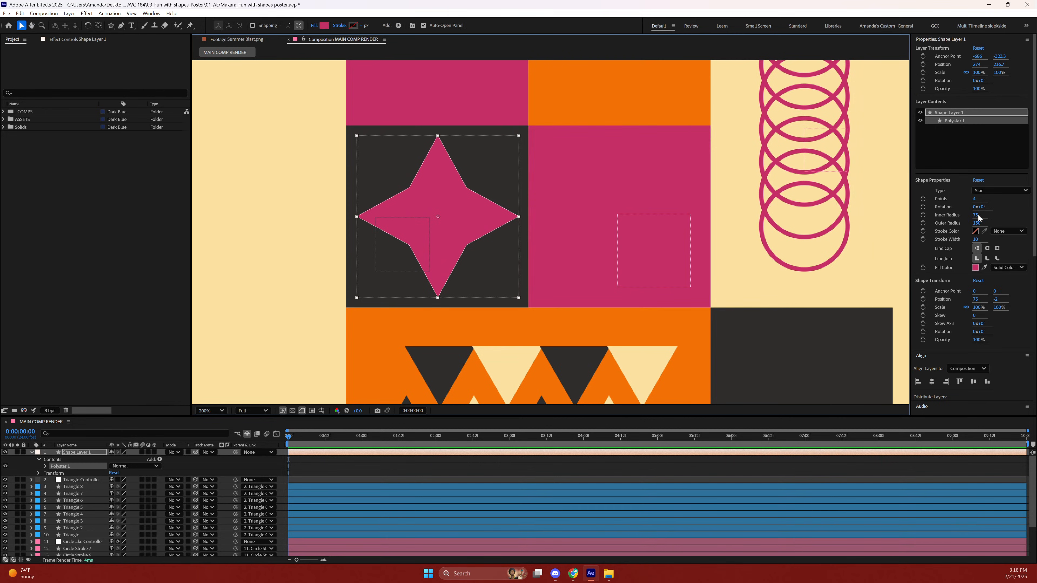
{"action": "left_click", "coordinate": [988, 249]}
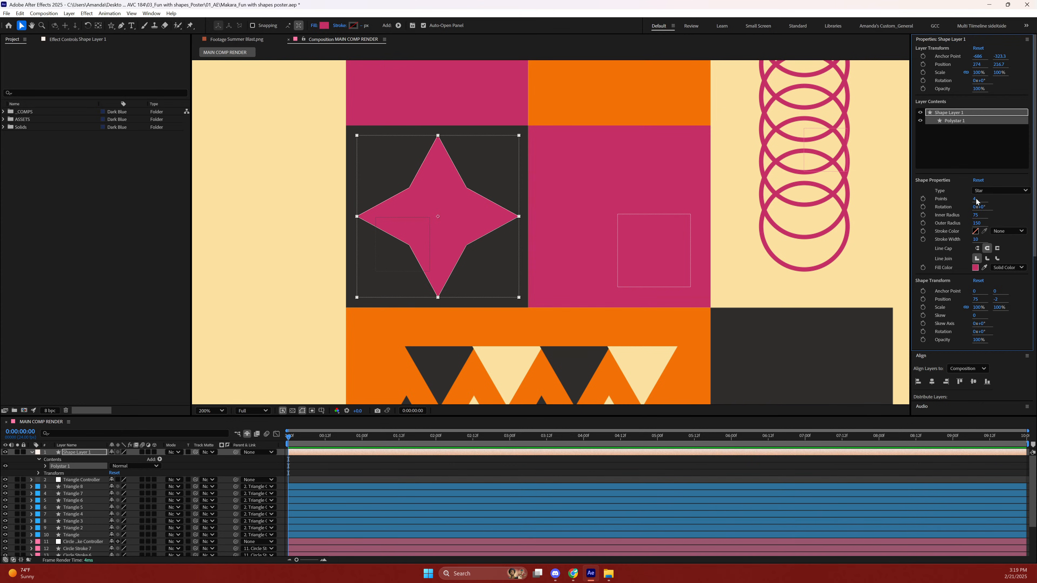
{"action": "left_click_drag", "start_coordinate": [975, 216], "coordinate": [948, 215]}
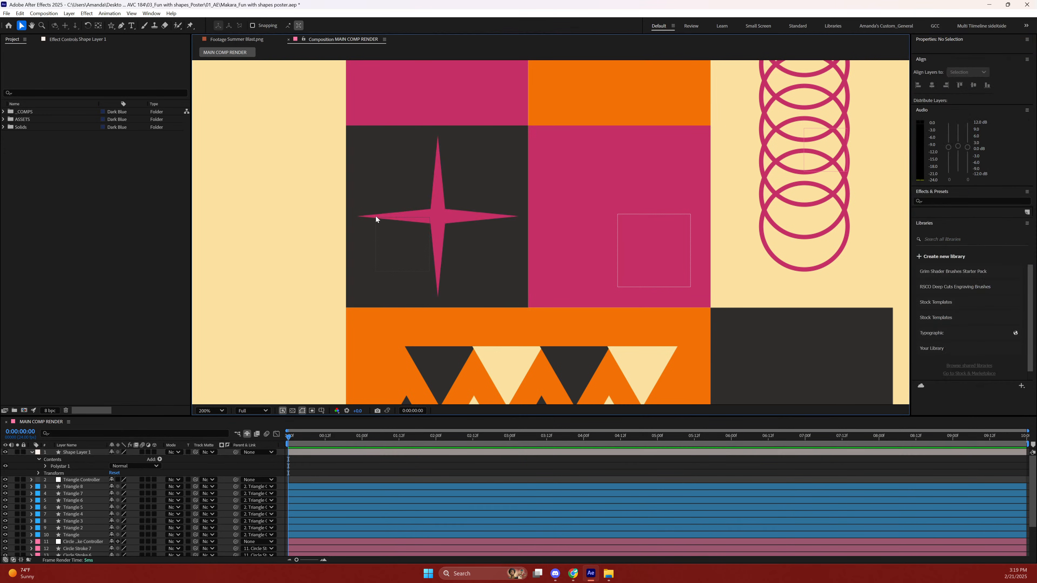
{"action": "left_click", "coordinate": [450, 217]}
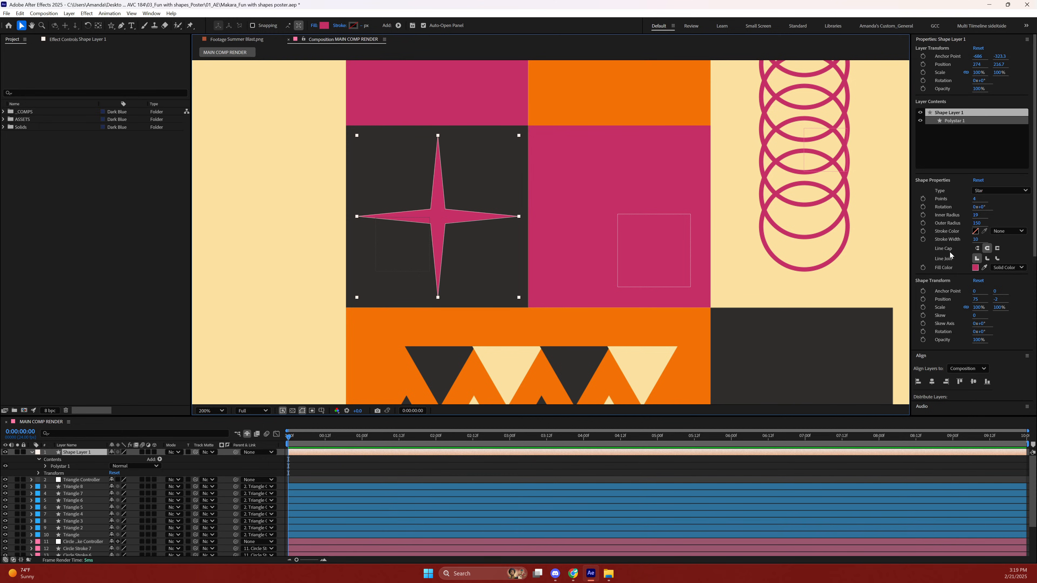
{"action": "left_click", "coordinate": [977, 248]}
{"action": "left_click", "coordinate": [988, 249]}
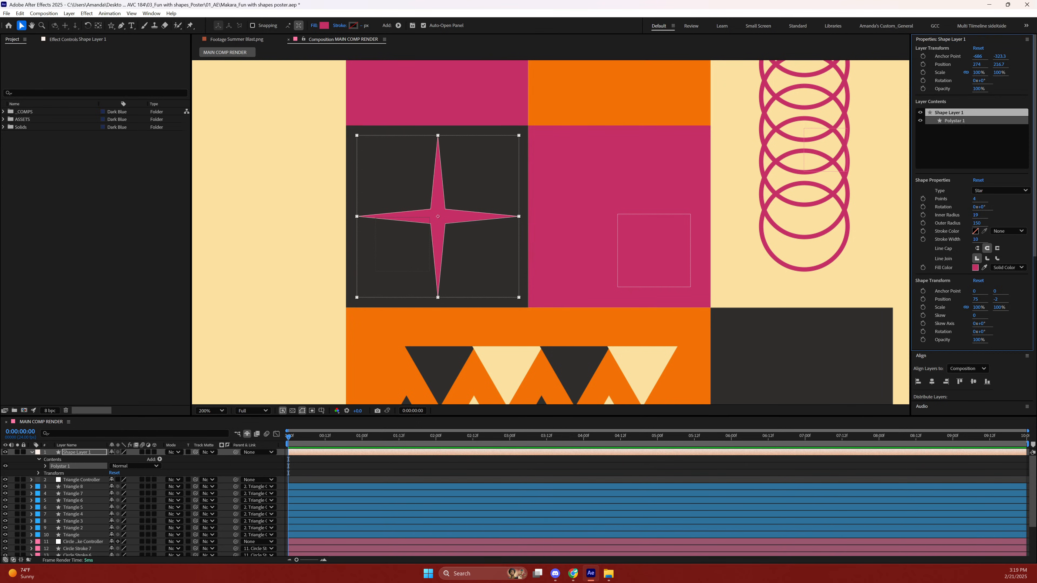
Expand the star's Polystar Path properties and set its outer roundness to 125%.
{"action": "left_click", "coordinate": [45, 466]}
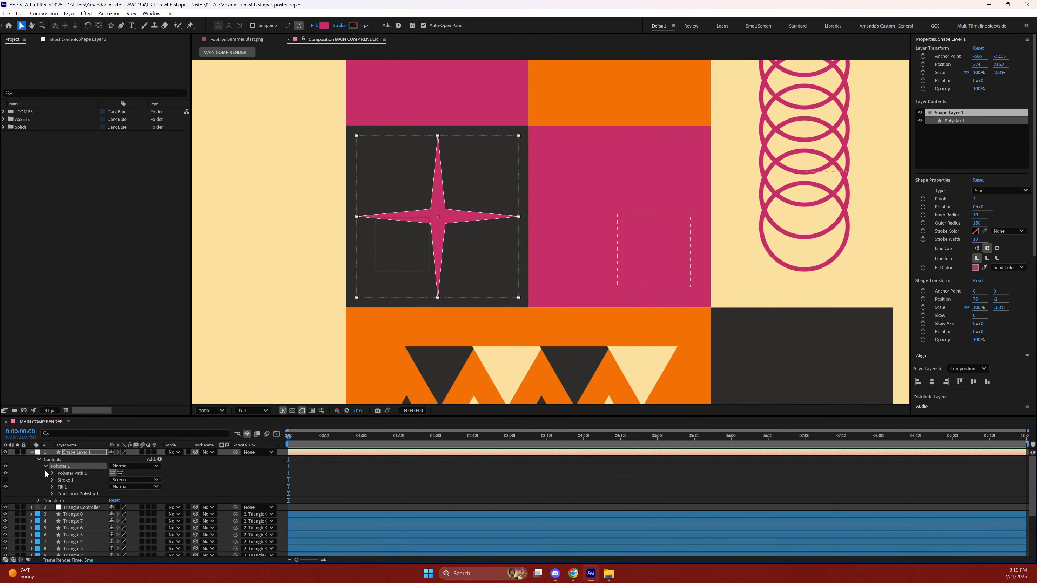
{"action": "left_click", "coordinate": [53, 473]}
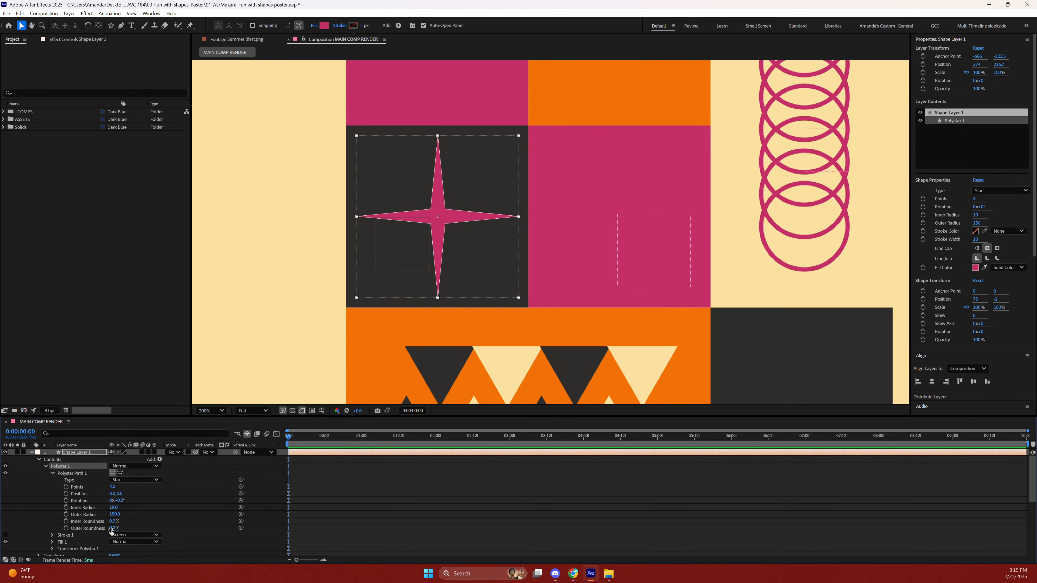
{"action": "left_click_drag", "start_coordinate": [110, 531], "coordinate": [153, 516]}
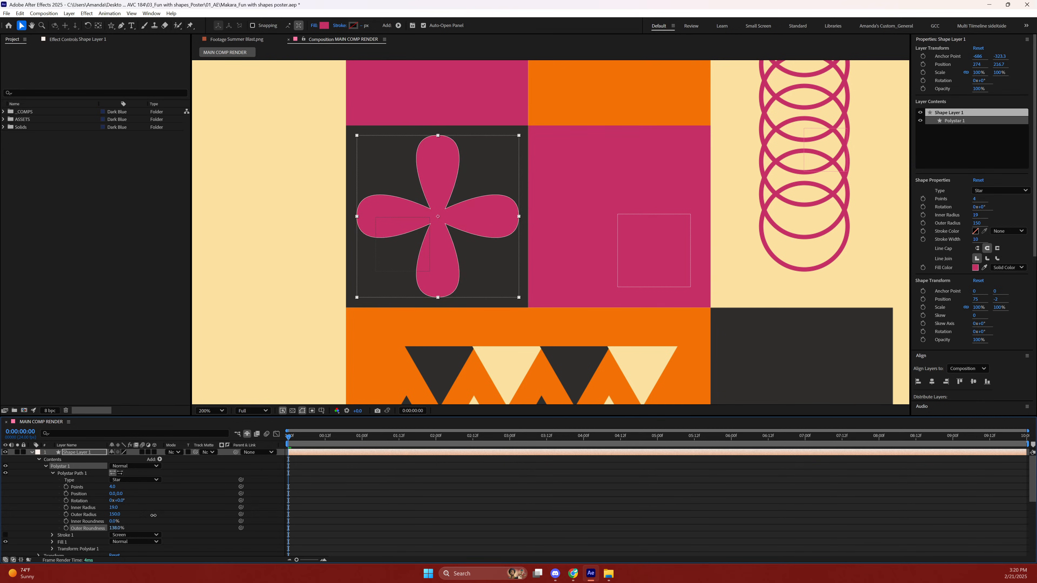
{"action": "left_click", "coordinate": [115, 529]}
{"action": "type", "text": "125"}
{"action": "key", "text": "Return"}
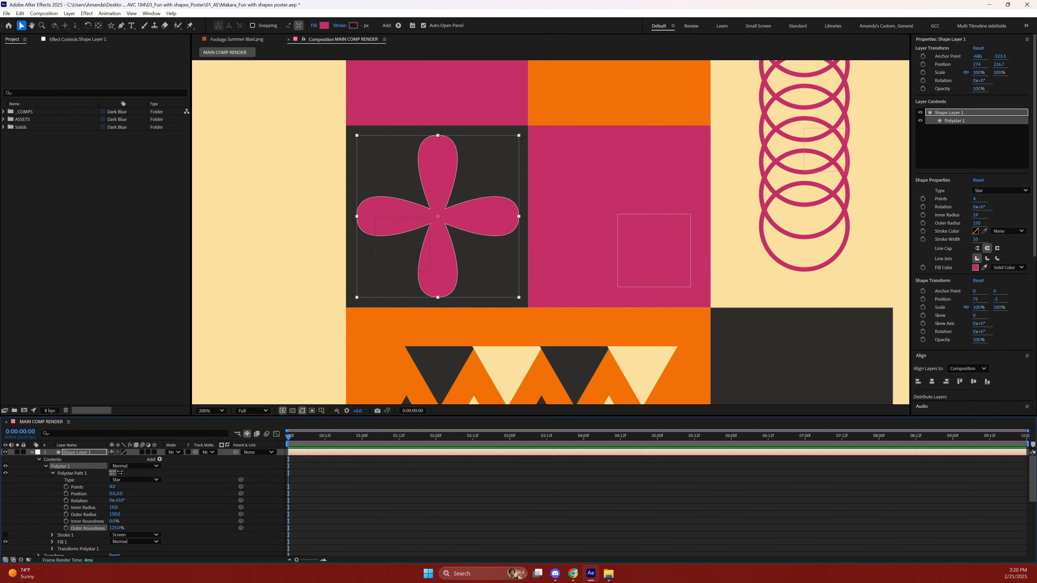
Try an inner roundness of 25% on the four-petal star.
{"action": "left_click_drag", "start_coordinate": [114, 522], "coordinate": [111, 550]}
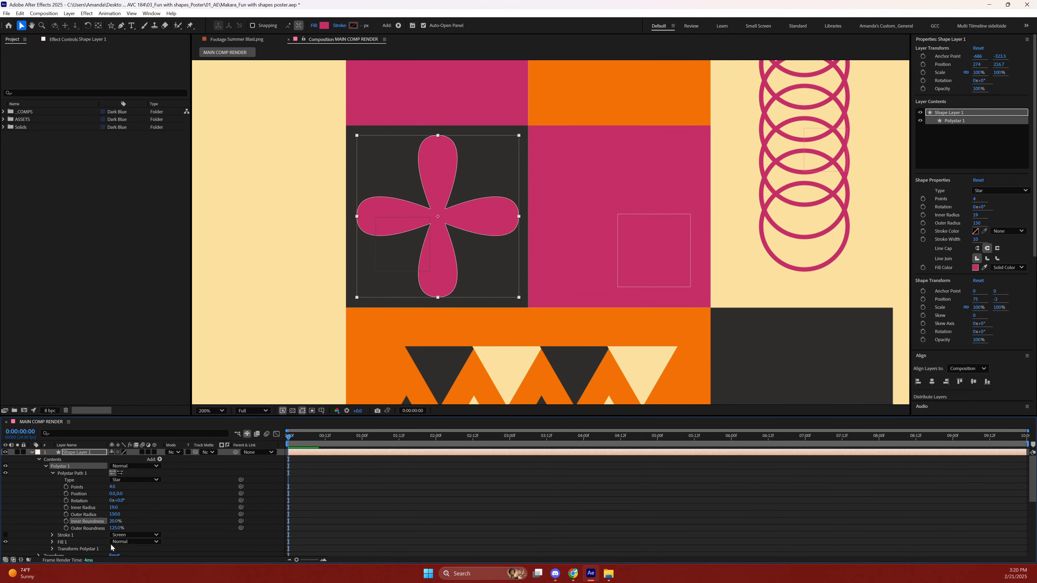
{"action": "left_click", "coordinate": [109, 521]}
{"action": "type", "text": "25"}
{"action": "key", "text": "Return"}
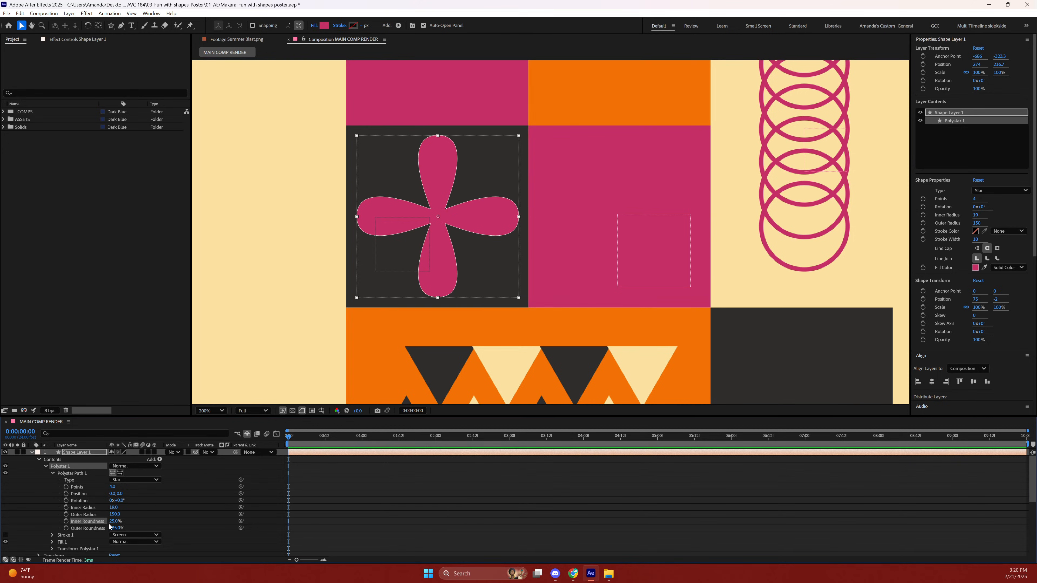
{"action": "left_click", "coordinate": [109, 521]}
{"action": "key", "text": "Return"}
Set the four-petal star's inner roundness to 350%.
{"action": "left_click_drag", "start_coordinate": [109, 522], "coordinate": [216, 506]}
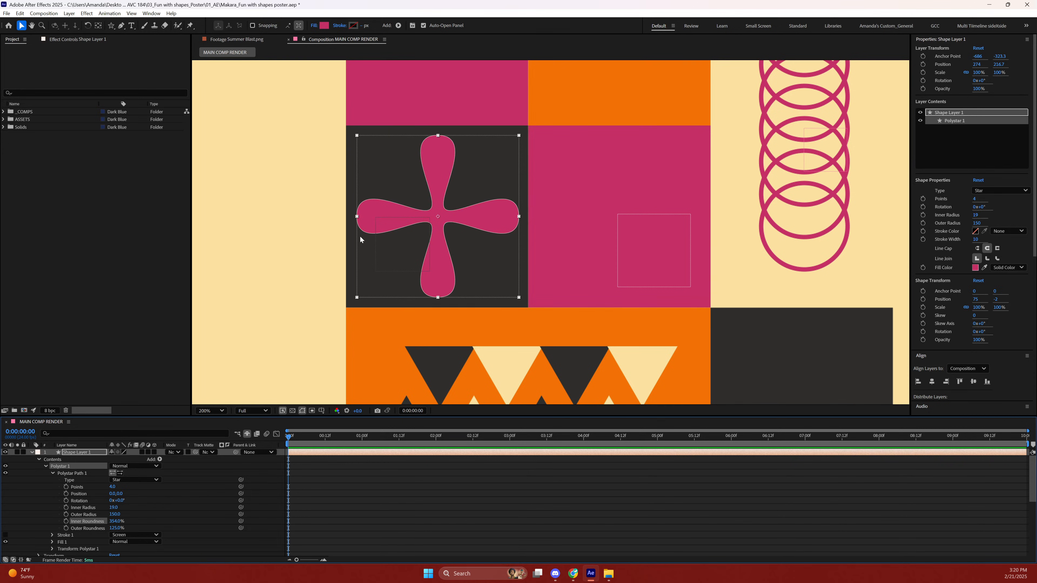
{"action": "left_click", "coordinate": [117, 521]}
{"action": "type", "text": "350"}
{"action": "key", "text": "Return"}
{"action": "scroll", "coordinate": [297, 208], "scroll_direction": "up", "scroll_amount": 1}
{"action": "scroll", "coordinate": [295, 209], "scroll_direction": "down", "scroll_amount": 3}
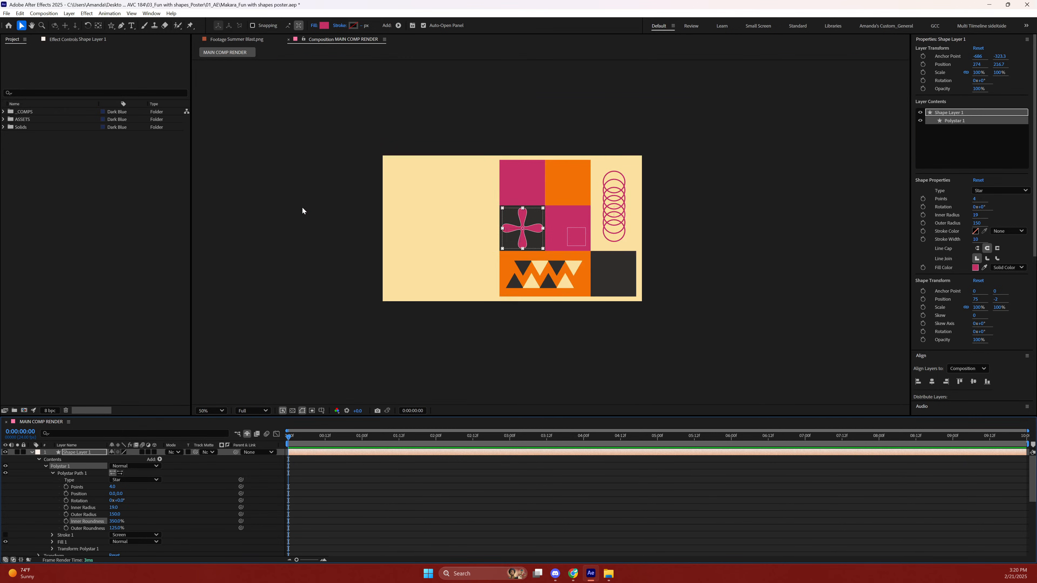
Collapse the star layer's properties in the timeline, and save the project with nothing selected.
{"action": "left_click", "coordinate": [392, 206]}
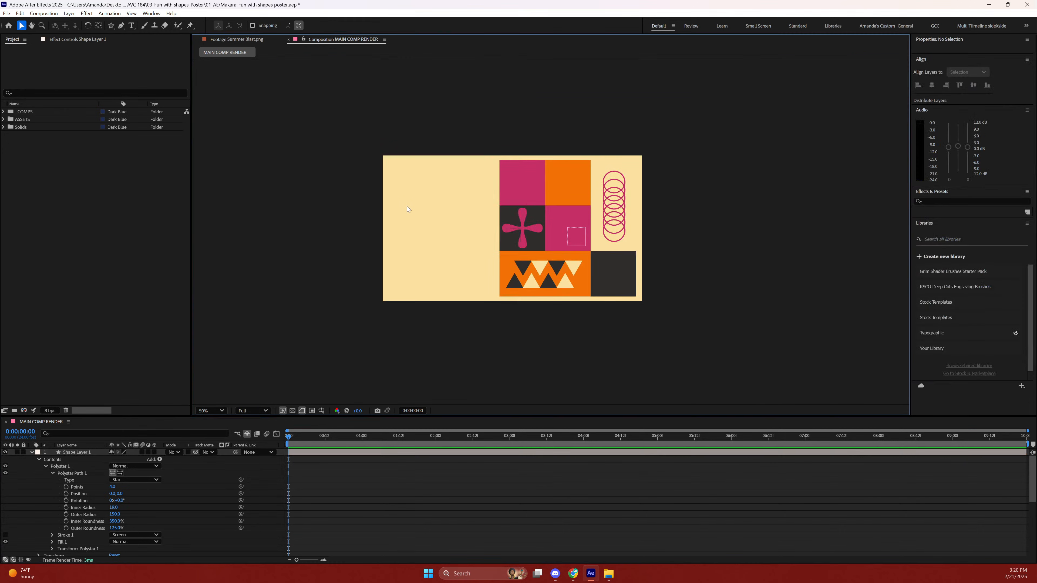
{"action": "left_click", "coordinate": [573, 245]}
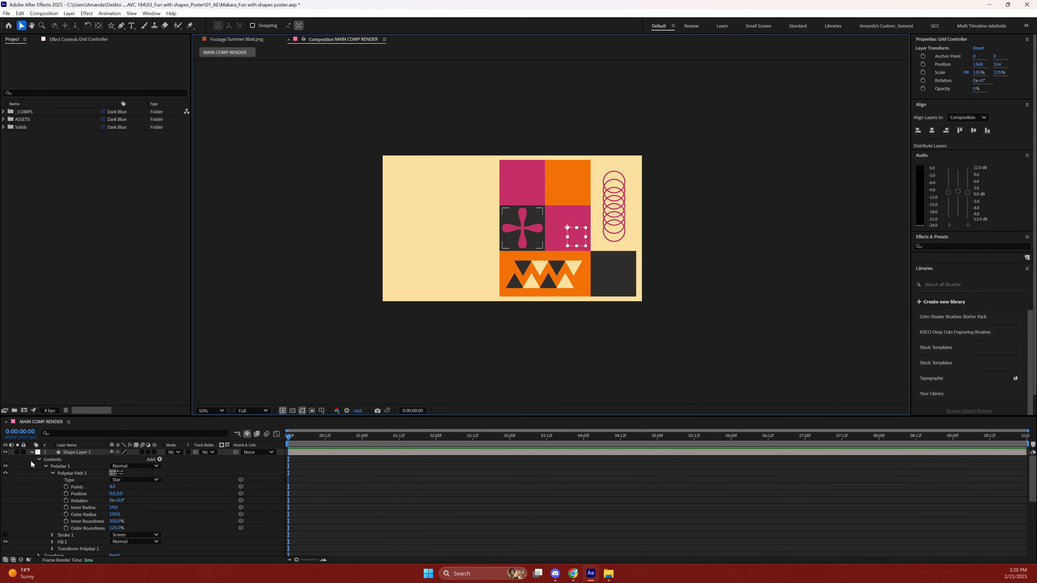
{"action": "left_click", "coordinate": [30, 452]}
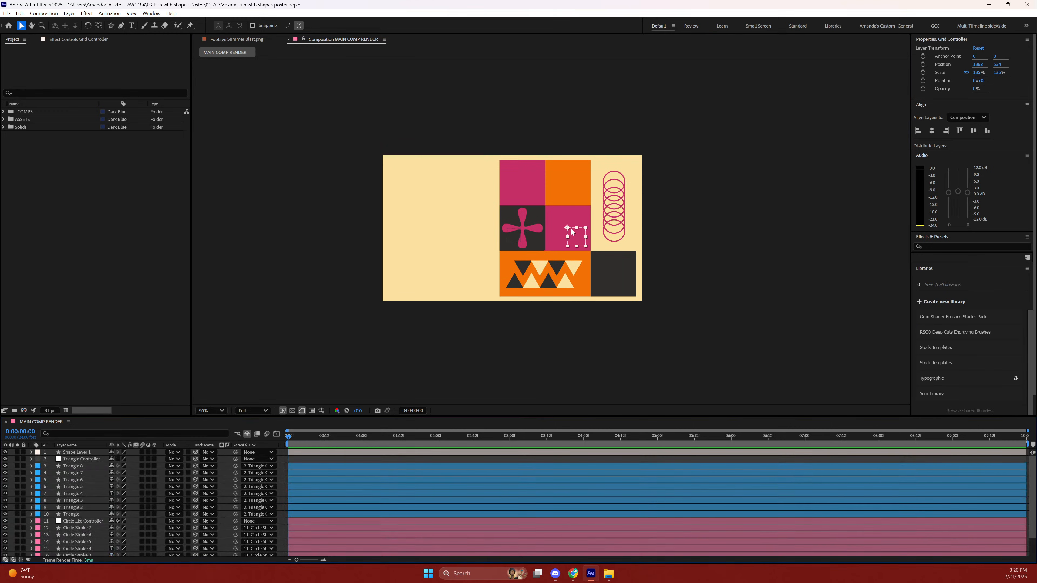
{"action": "left_click_drag", "start_coordinate": [587, 236], "coordinate": [567, 225]}
{"action": "left_click", "coordinate": [716, 265]}
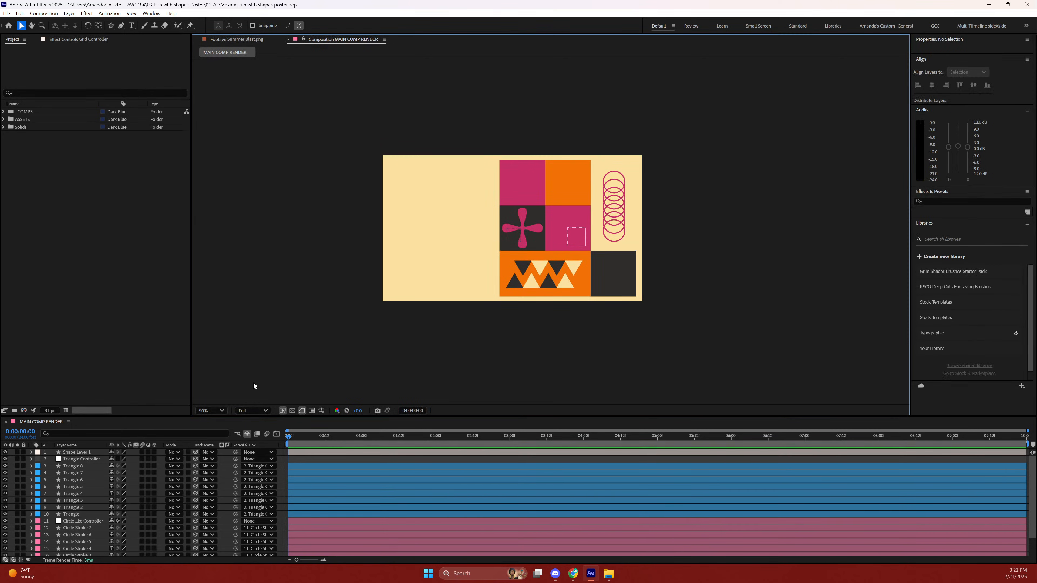
Select the flower's shape layer and set its scale to 80%.
{"action": "left_click", "coordinate": [534, 232]}
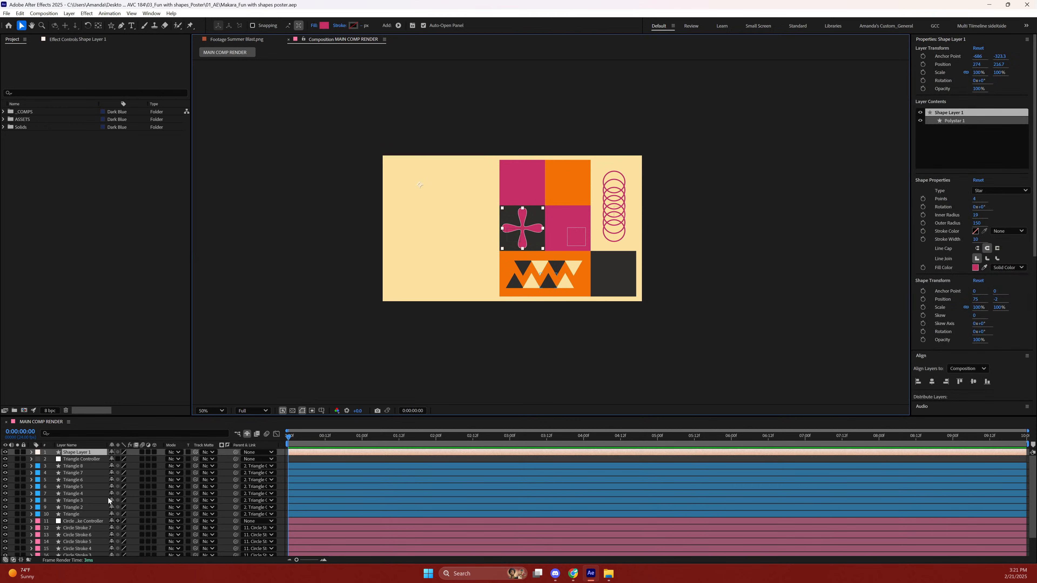
{"action": "scroll", "coordinate": [109, 500], "scroll_direction": "down", "scroll_amount": 3}
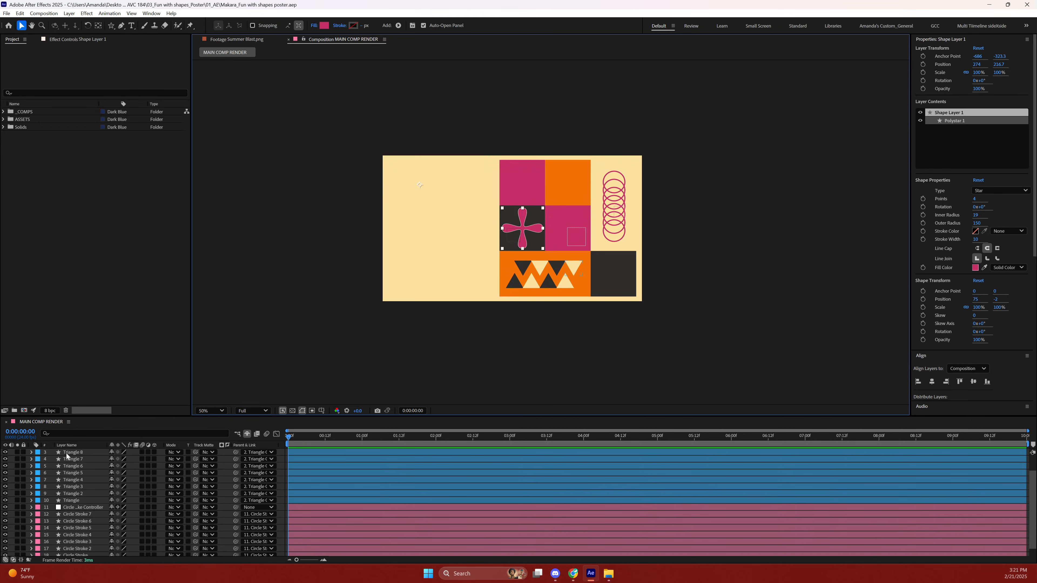
{"action": "scroll", "coordinate": [86, 457], "scroll_direction": "up", "scroll_amount": 3}
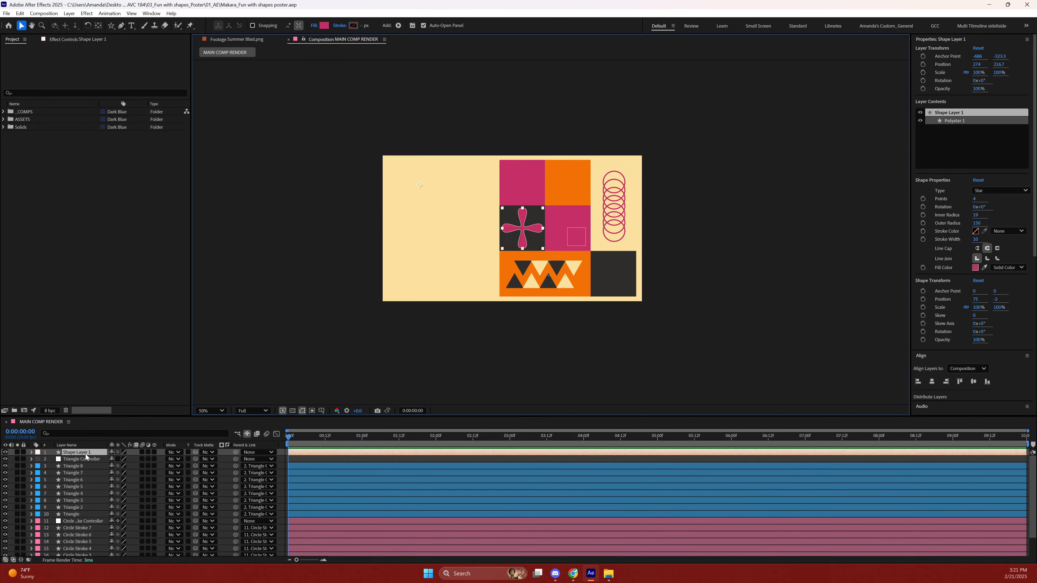
{"action": "key", "text": "s"}
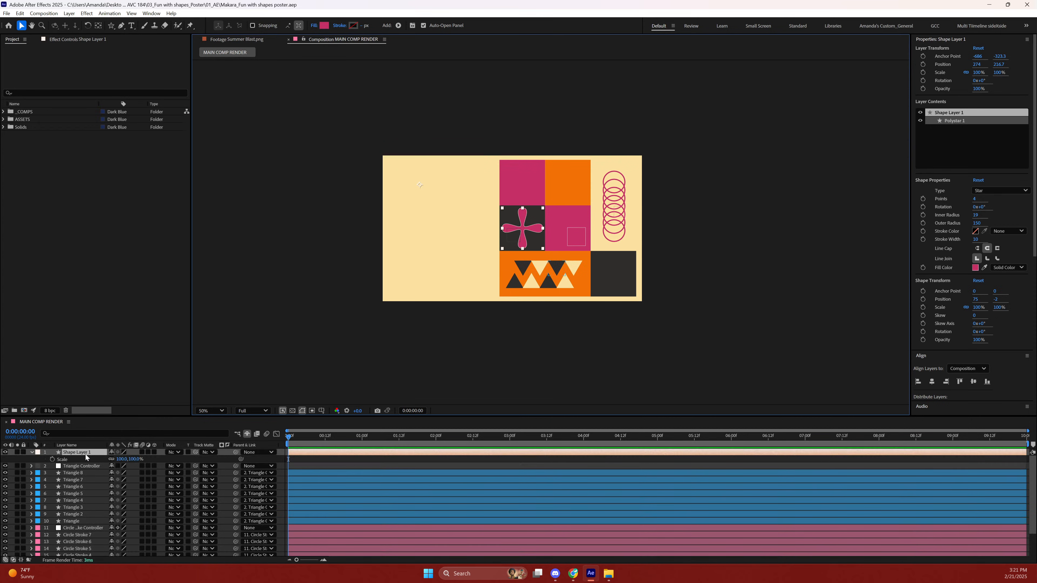
{"action": "left_click", "coordinate": [122, 459]}
{"action": "type", "text": "80"}
{"action": "key", "text": "Return"}
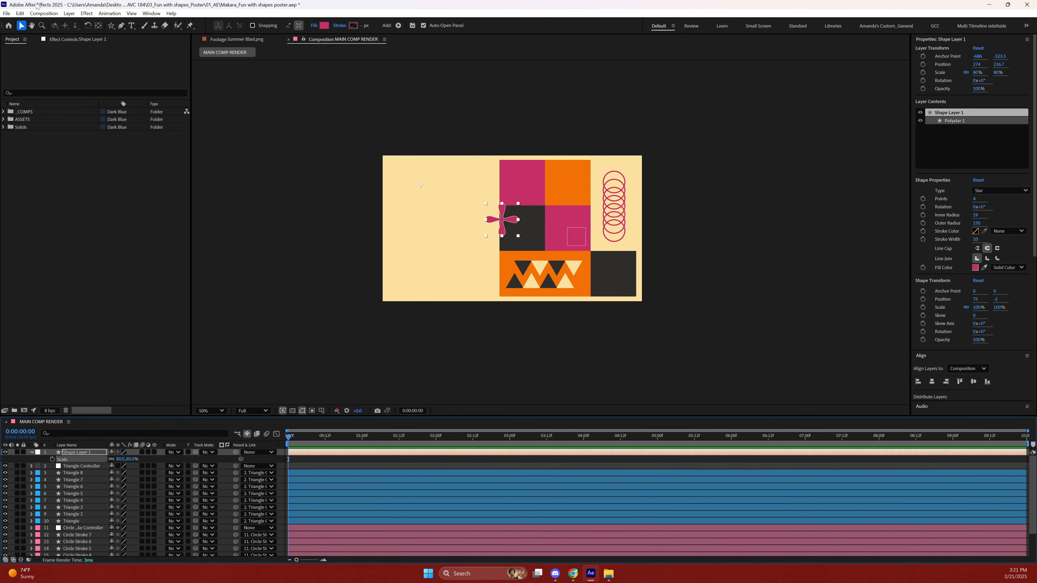
{"action": "left_click", "coordinate": [111, 26]}
{"action": "double_click", "coordinate": [111, 26]}
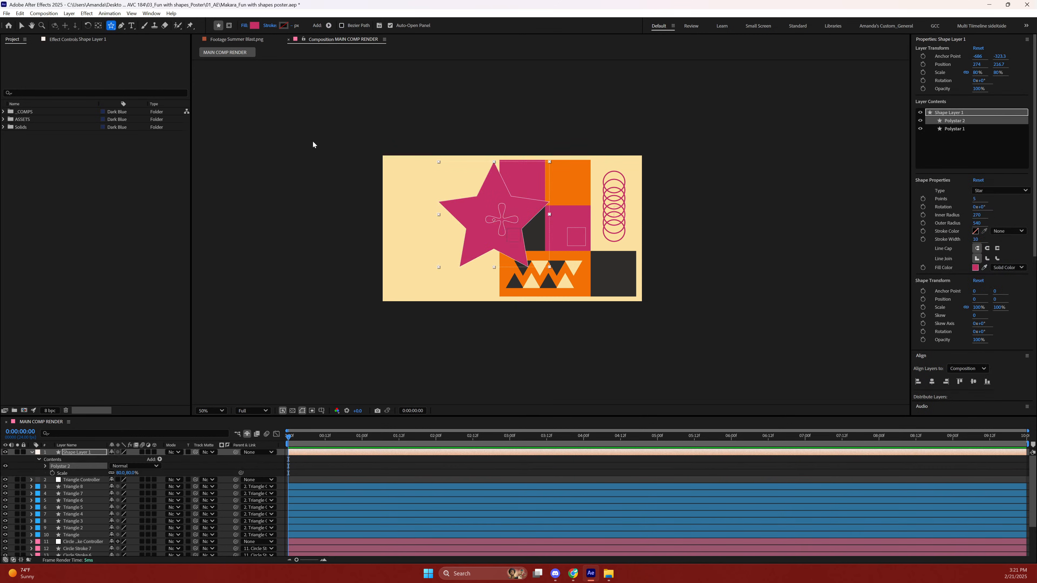
{"action": "key", "text": "v"}
{"action": "key", "text": "Delete"}
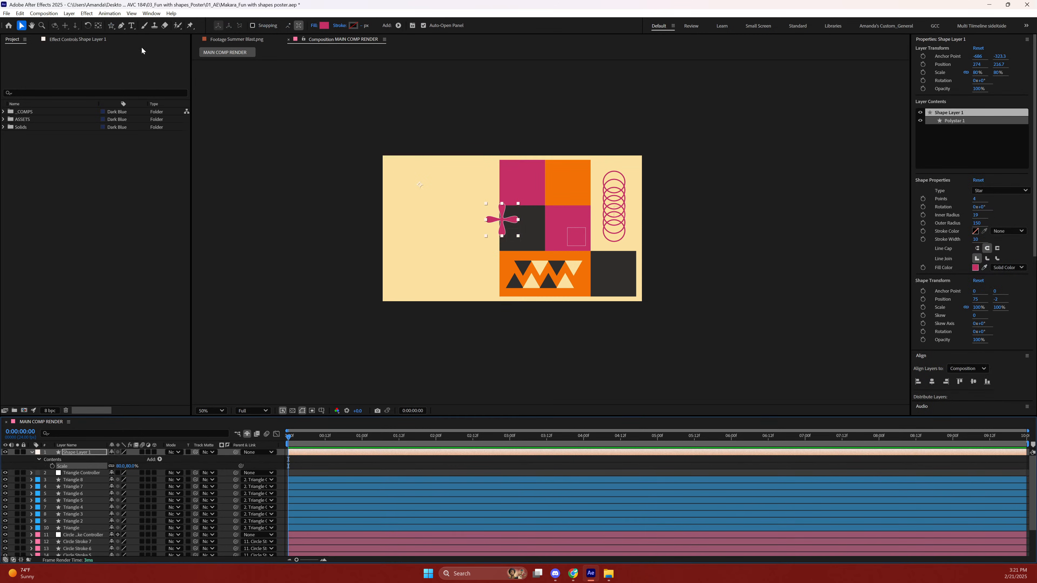
Center the flower layer's anchor point on its artwork.
{"action": "left_click", "coordinate": [85, 453]}
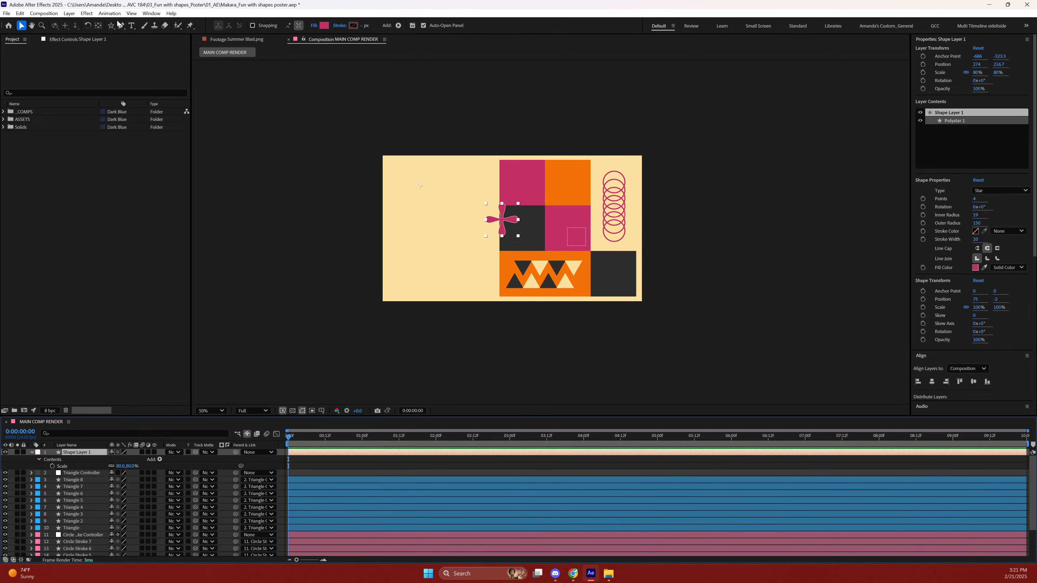
{"action": "double_click", "coordinate": [98, 26], "text": "ctrl"}
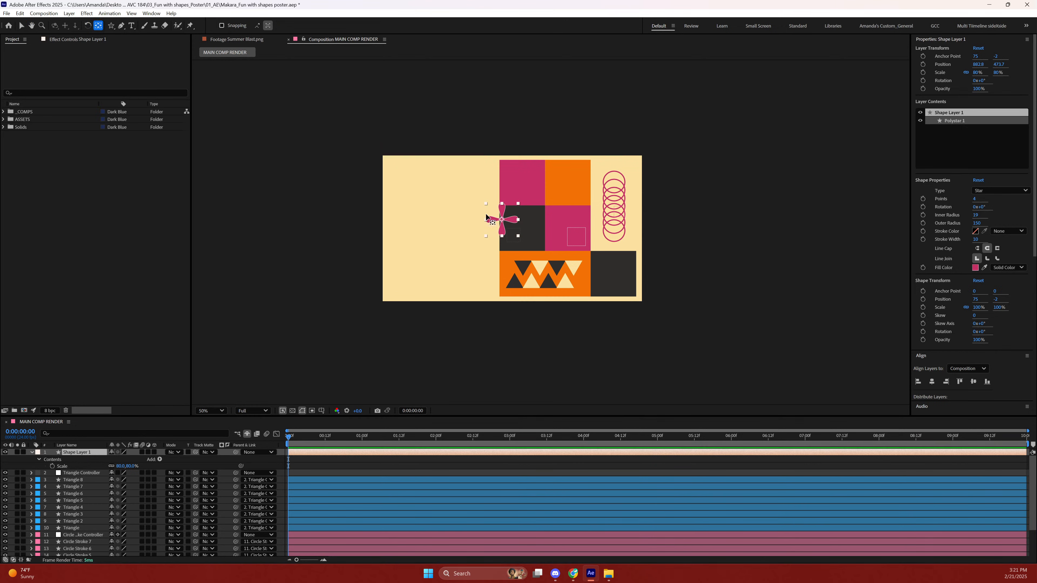
{"action": "key", "text": "v"}
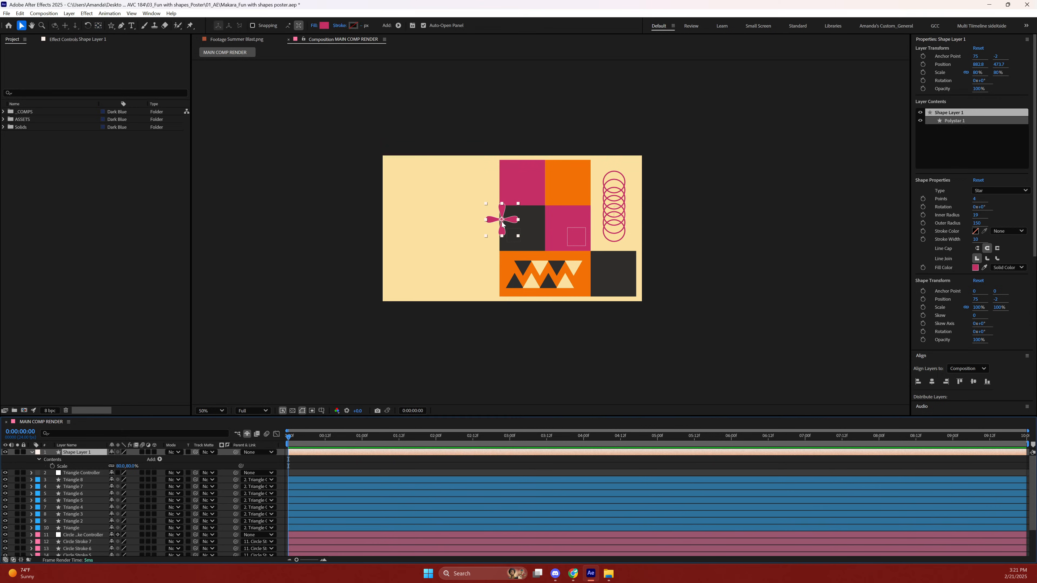
Move the scaled flower to the middle of the dark square beside the magenta square, then deselect it.
{"action": "left_click_drag", "start_coordinate": [502, 224], "coordinate": [524, 227]}
{"action": "key", "text": "period"}
{"action": "key", "text": "period"}
{"action": "key", "text": "period"}
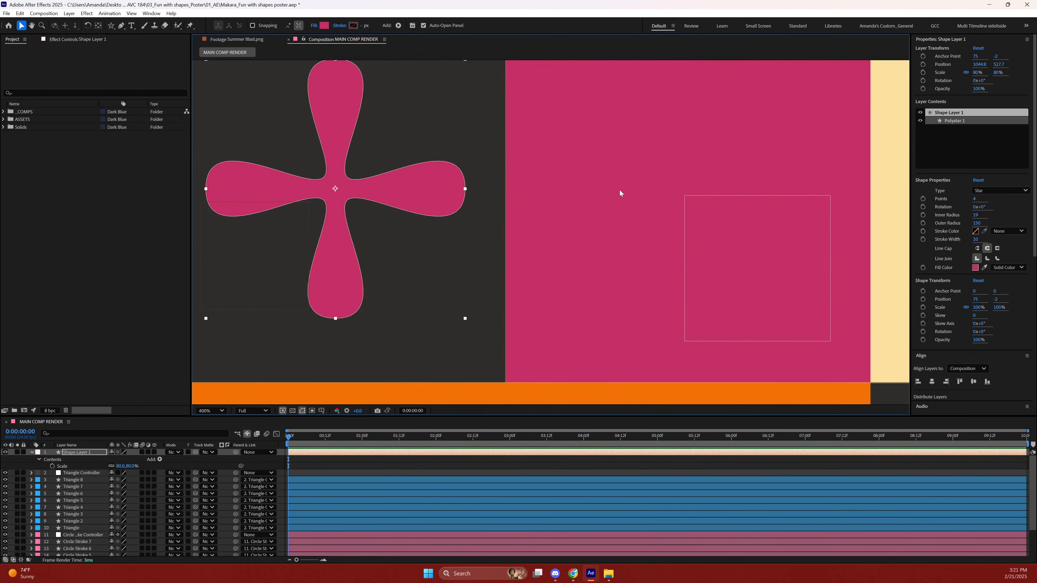
{"action": "key", "text": "space"}
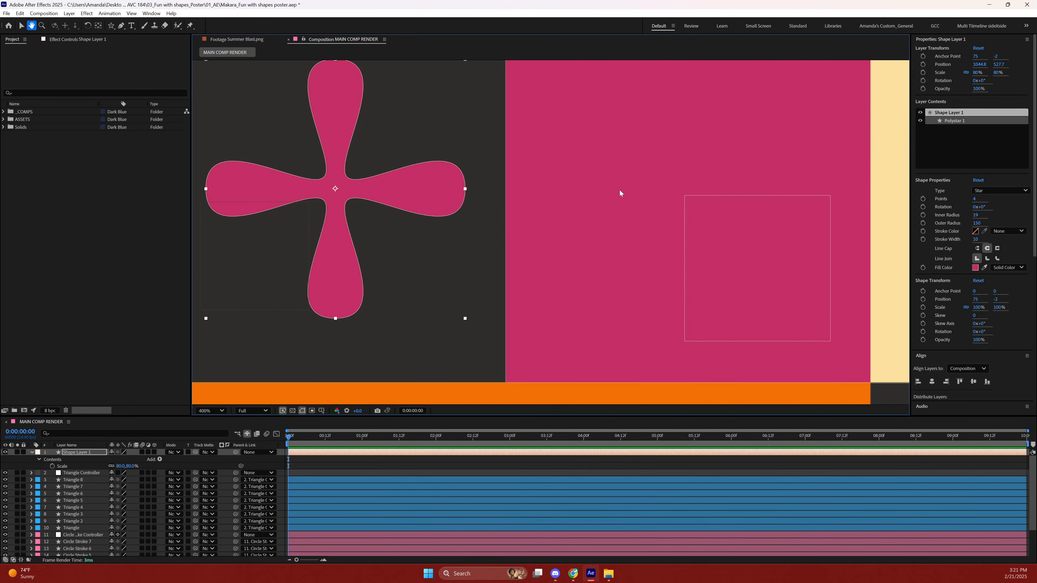
{"action": "key", "text": "comma"}
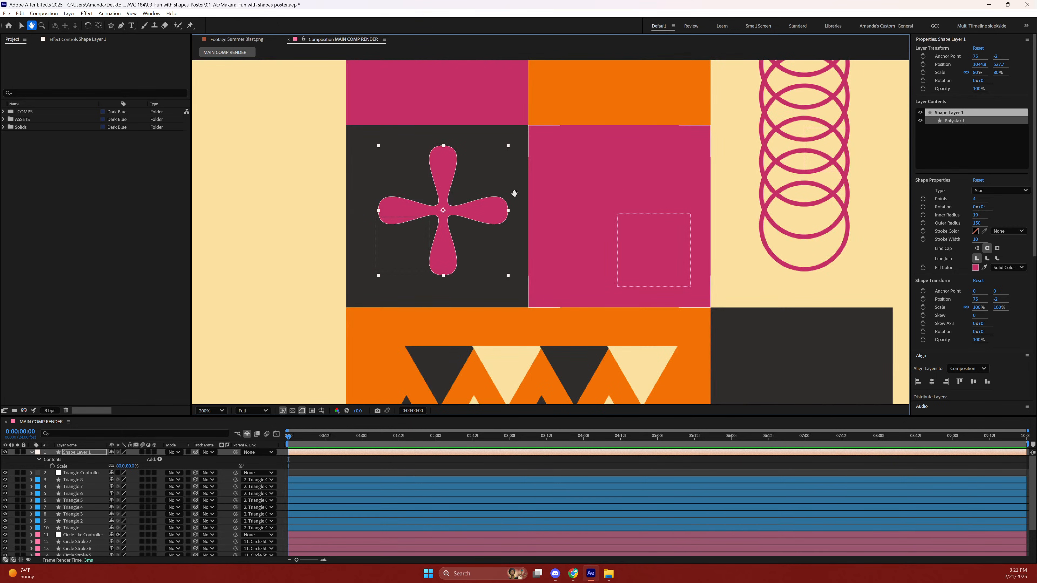
{"action": "left_click_drag", "start_coordinate": [436, 211], "coordinate": [432, 212]}
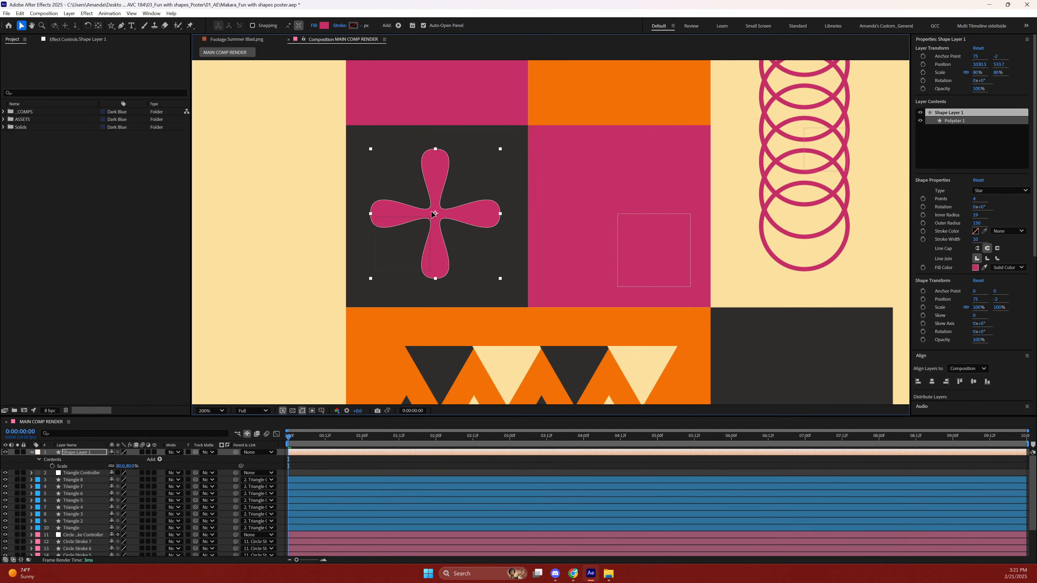
{"action": "left_click", "coordinate": [284, 226]}
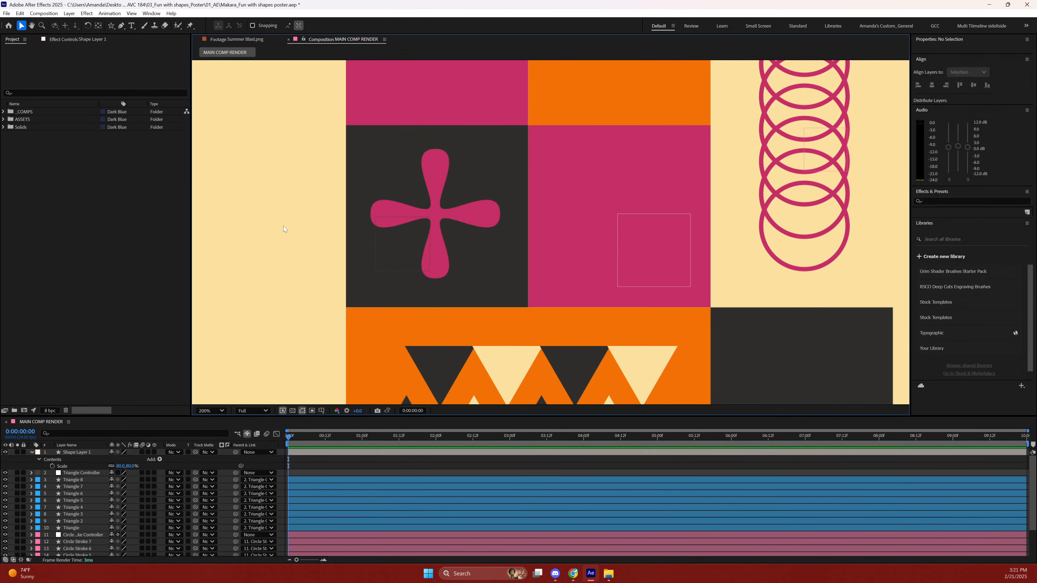
{"action": "scroll", "coordinate": [284, 226], "scroll_direction": "down", "scroll_amount": 2}
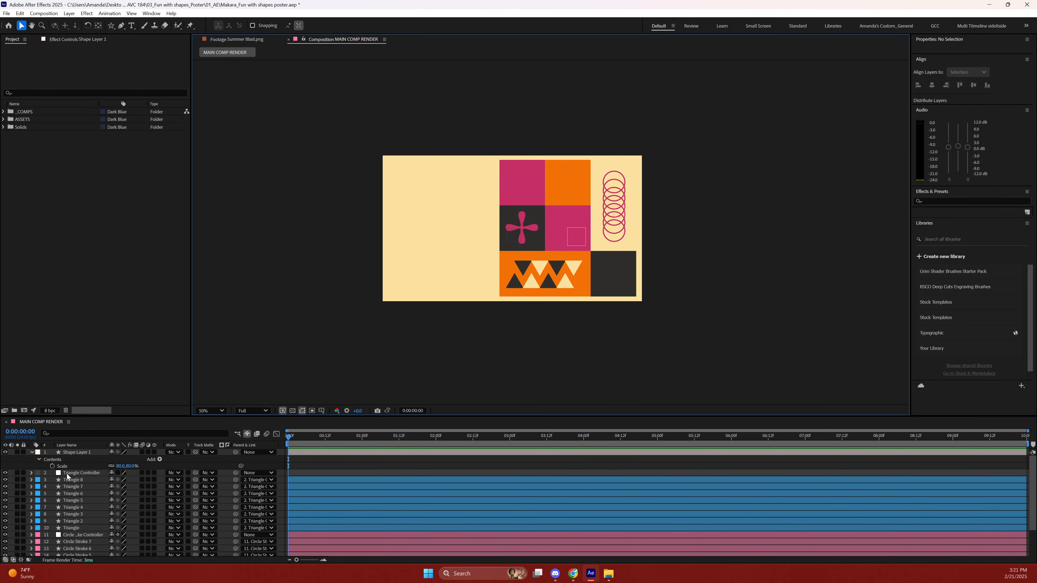
Rename the flower's shape layer to Flower.
{"action": "left_click", "coordinate": [76, 451]}
{"action": "key", "text": "Return"}
{"action": "type", "text": "F"}
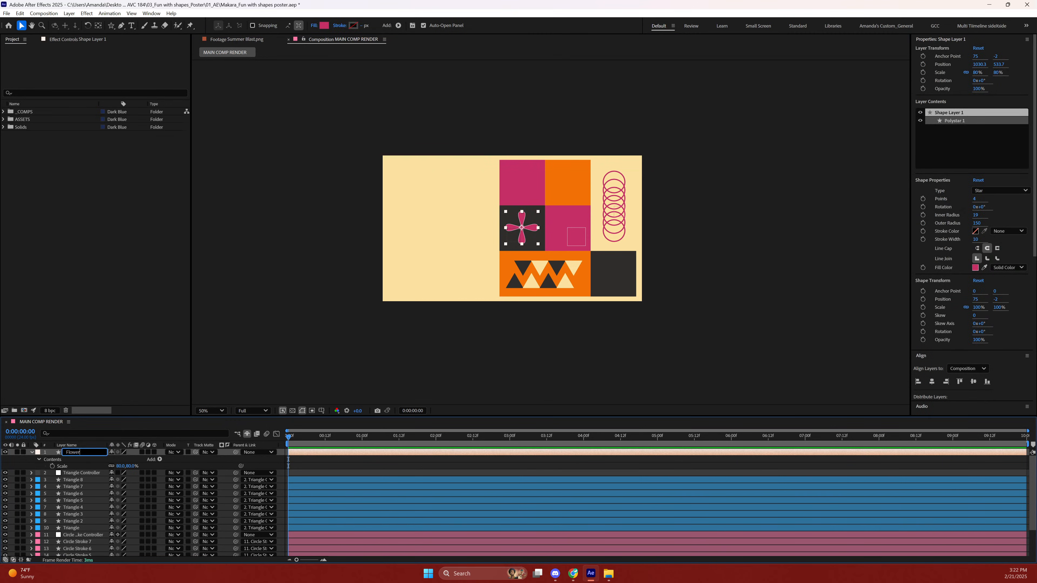
{"action": "type", "text": "lower"}
{"action": "key", "text": "Return"}
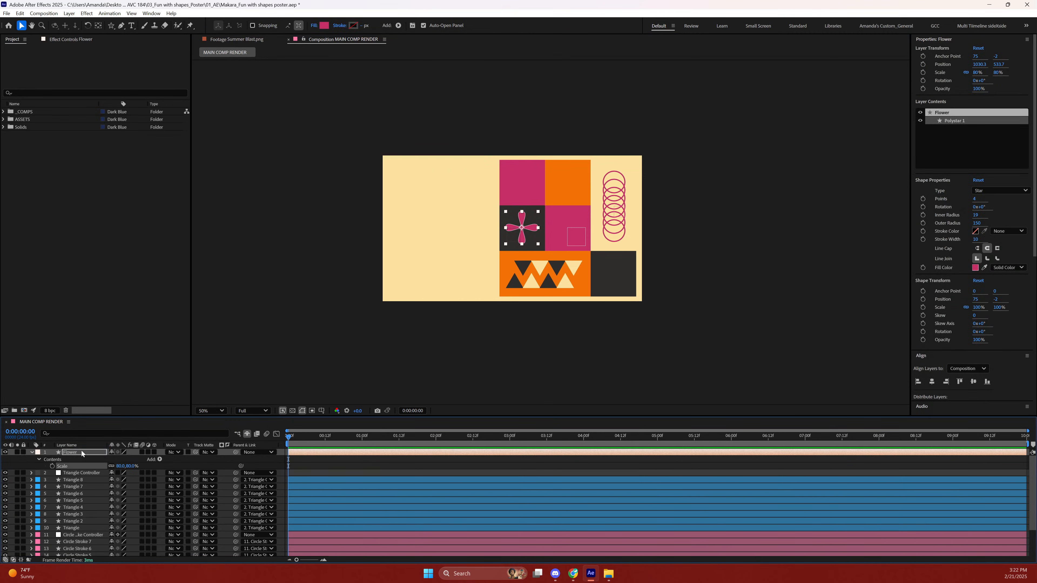
Set the flower's number of points to 6 and save the project with nothing selected.
{"action": "left_click", "coordinate": [975, 199]}
{"action": "type", "text": "6"}
{"action": "key", "text": "Return"}
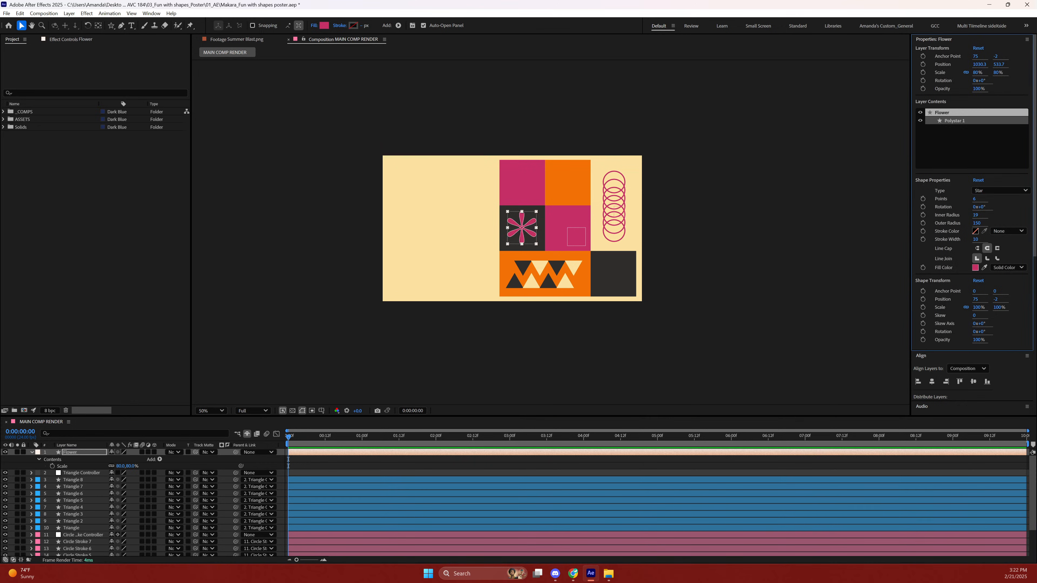
{"action": "left_click", "coordinate": [826, 195]}
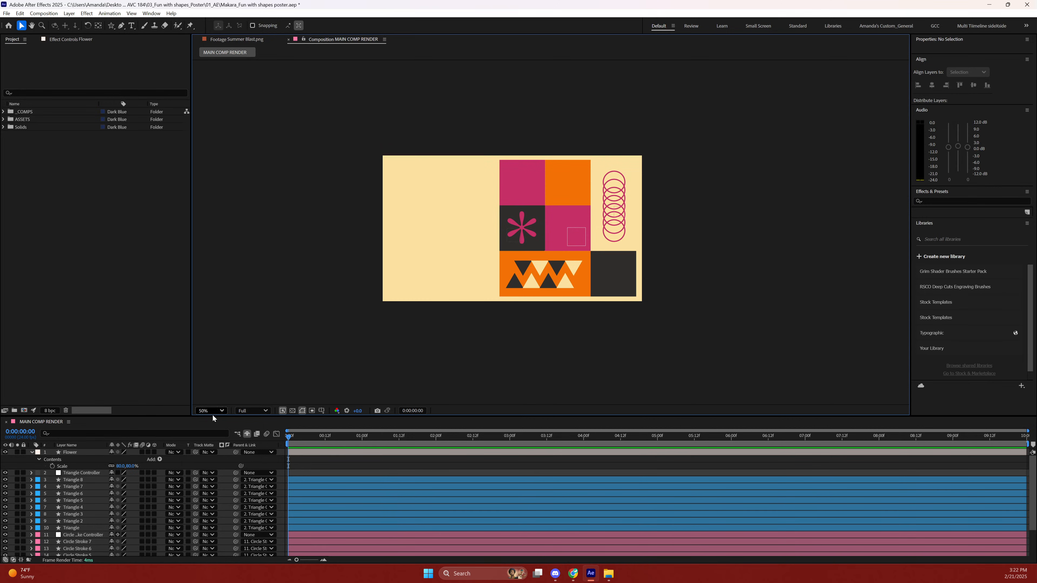
{"action": "left_click", "coordinate": [73, 453]}
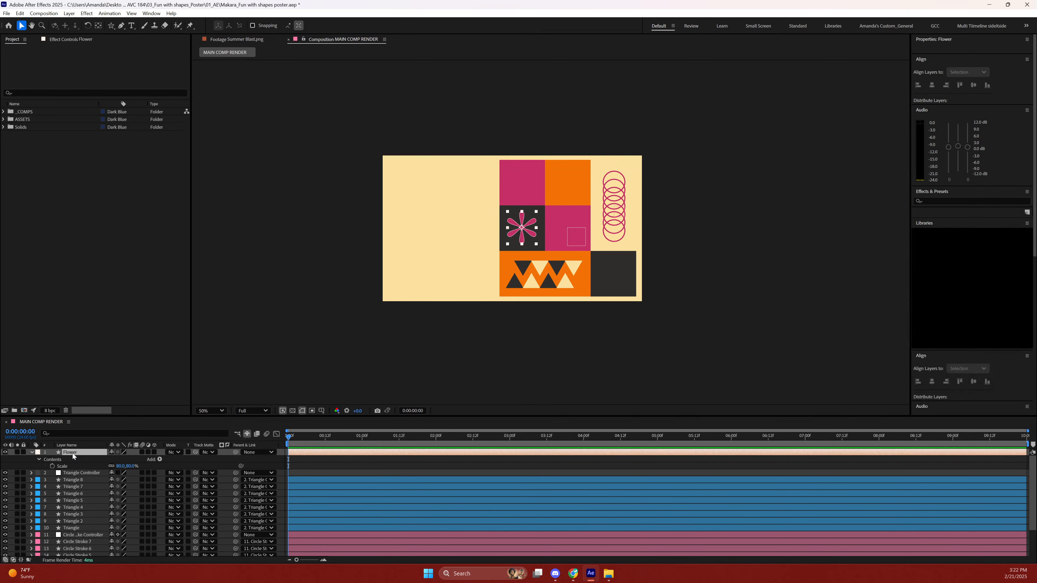
{"action": "left_click", "coordinate": [579, 327]}
{"action": "key", "text": "ctrl+s"}
Draw a magenta square about 247 px wide on a new shape layer and move it into the orange square.
{"action": "key", "text": "period"}
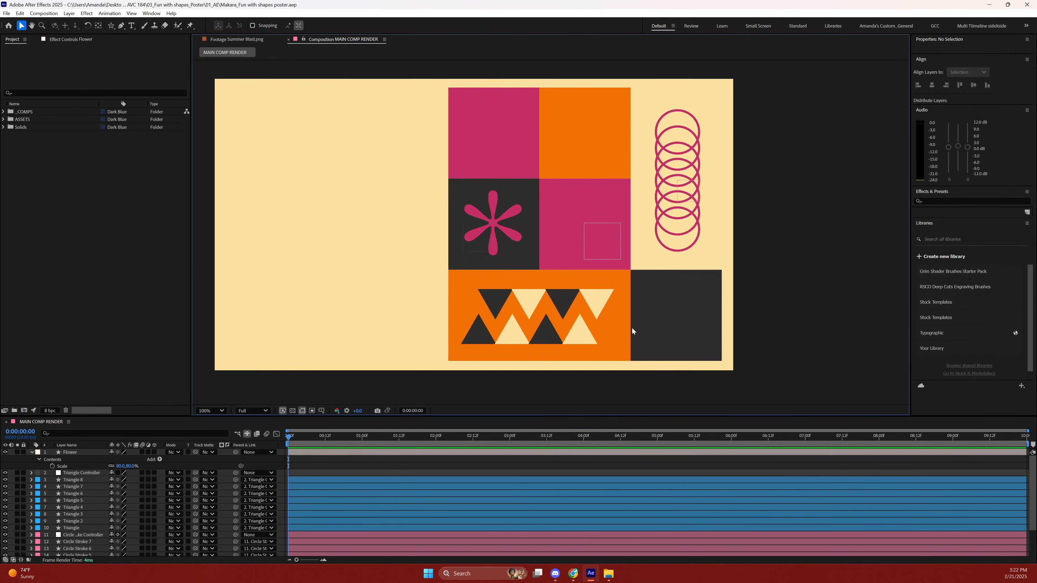
{"action": "key", "text": "h"}
{"action": "left_click_drag", "start_coordinate": [597, 200], "coordinate": [496, 209]}
{"action": "key", "text": "v"}
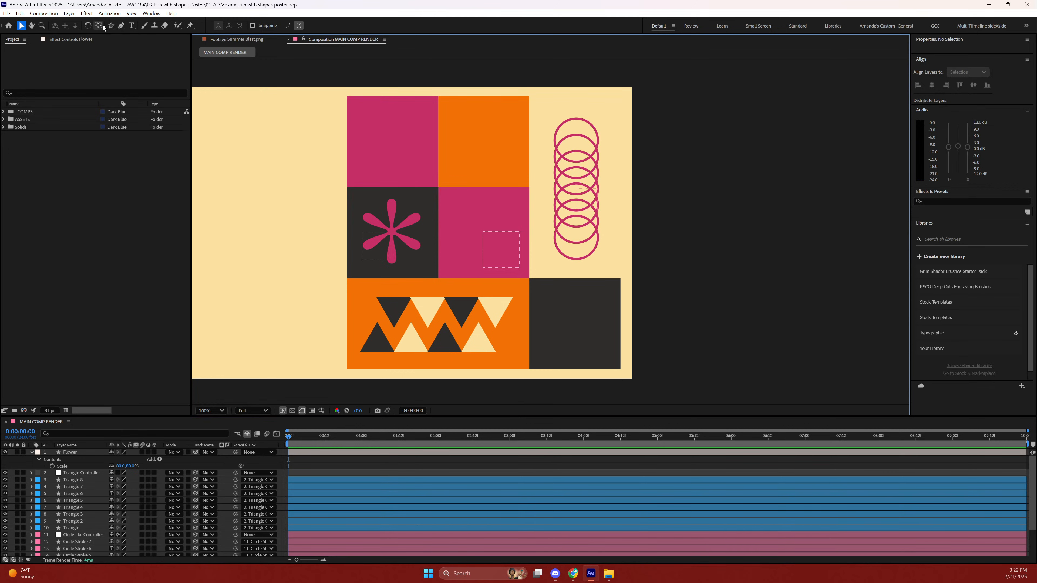
{"action": "left_click", "coordinate": [112, 27]}
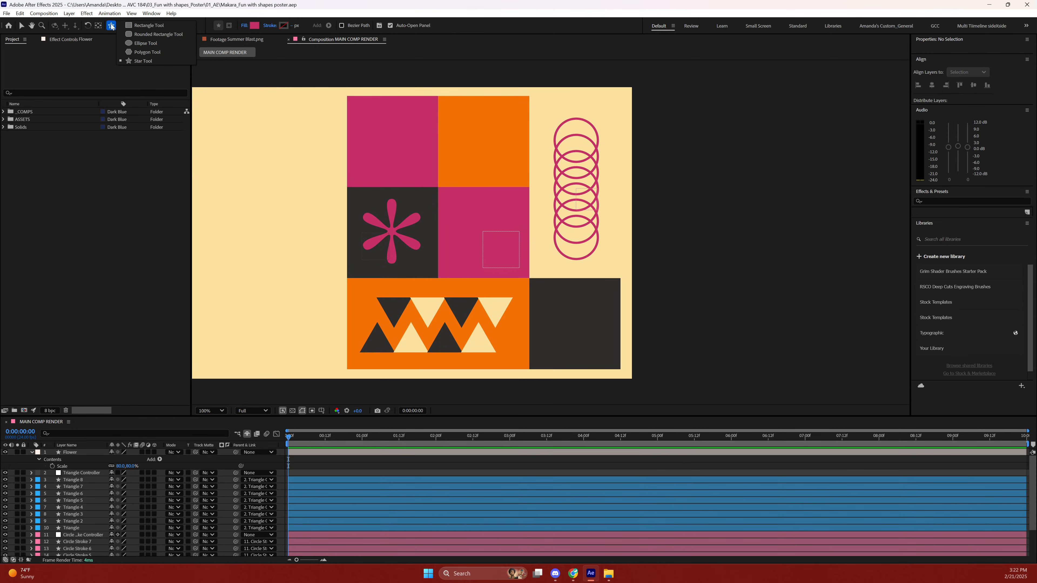
{"action": "left_click", "coordinate": [135, 27]}
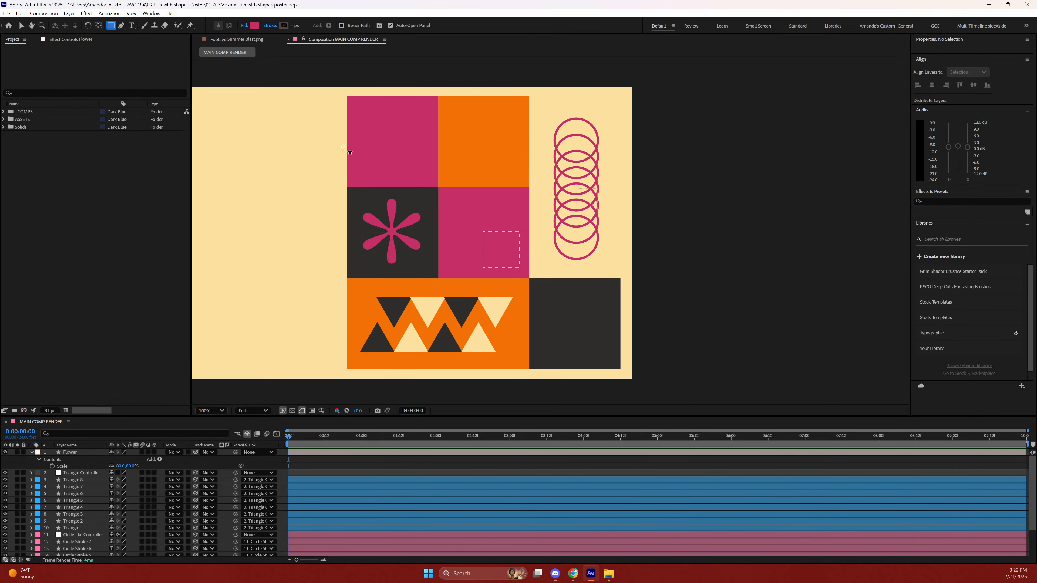
{"action": "left_click_drag", "start_coordinate": [233, 159], "coordinate": [291, 232]}
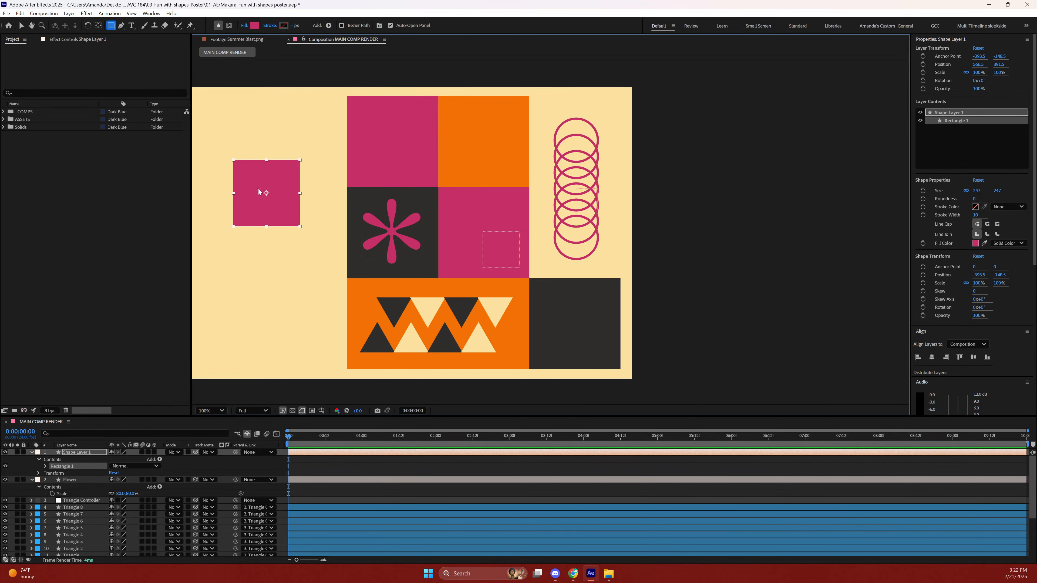
{"action": "key", "text": "v"}
{"action": "left_click_drag", "start_coordinate": [265, 193], "coordinate": [482, 145]}
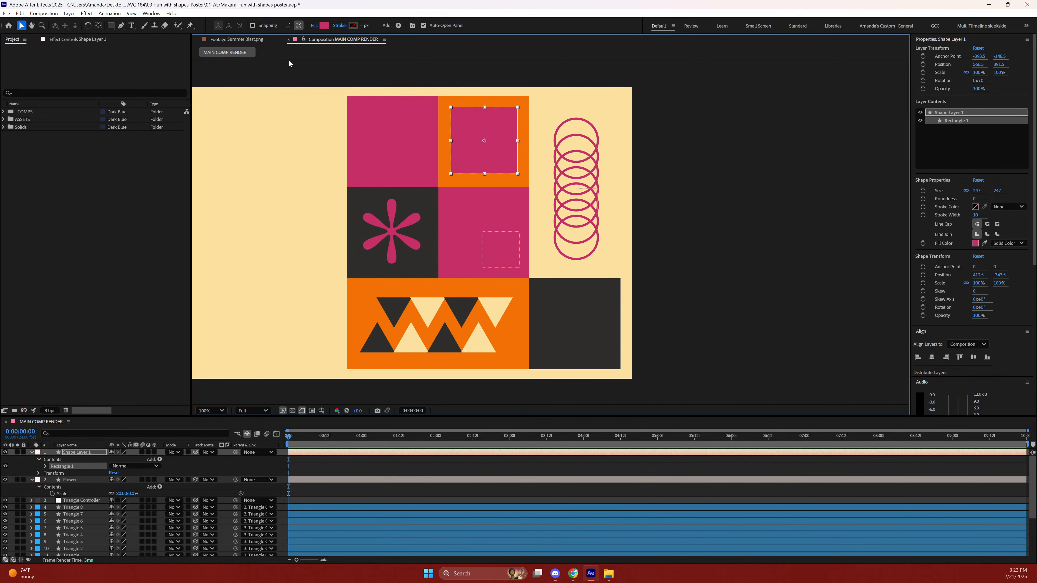
Fill the new square with the dark gray (2E2D2A) sampled from the flower's background and center it within the orange square.
{"action": "left_click", "coordinate": [324, 25]}
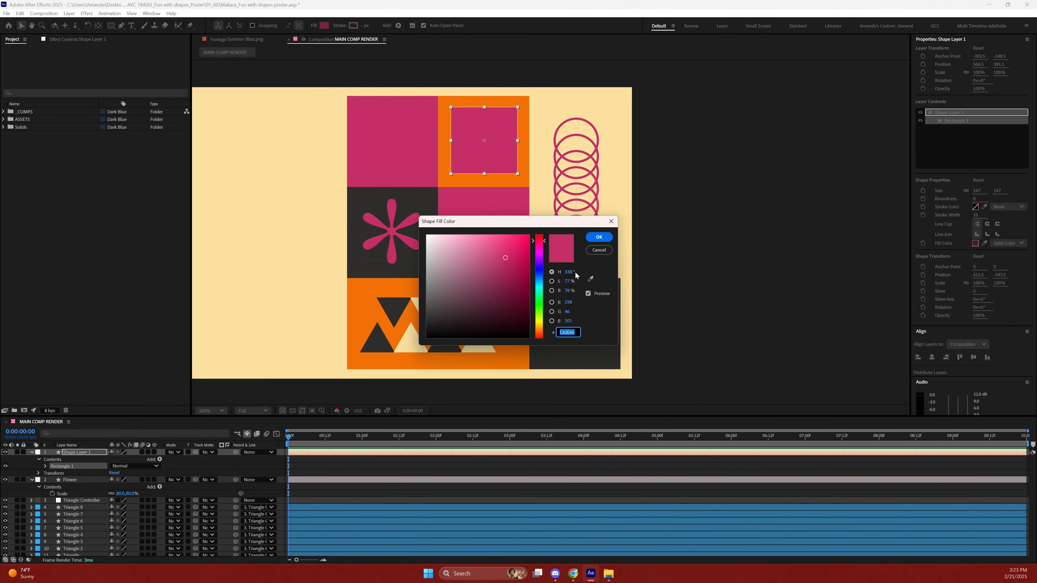
{"action": "left_click", "coordinate": [591, 279]}
{"action": "left_click", "coordinate": [413, 192]}
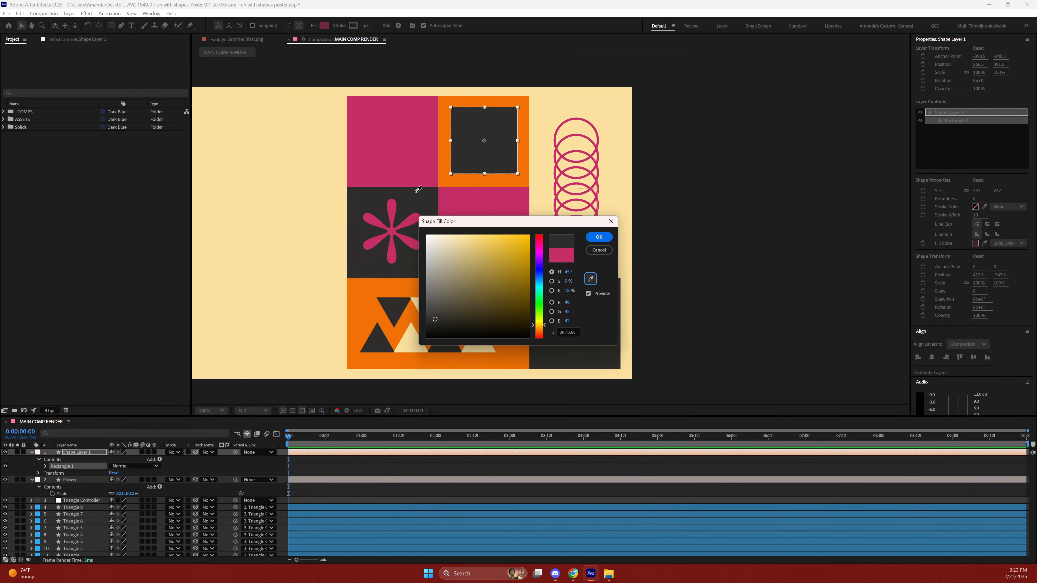
{"action": "left_click", "coordinate": [599, 237]}
{"action": "left_click", "coordinate": [736, 194]}
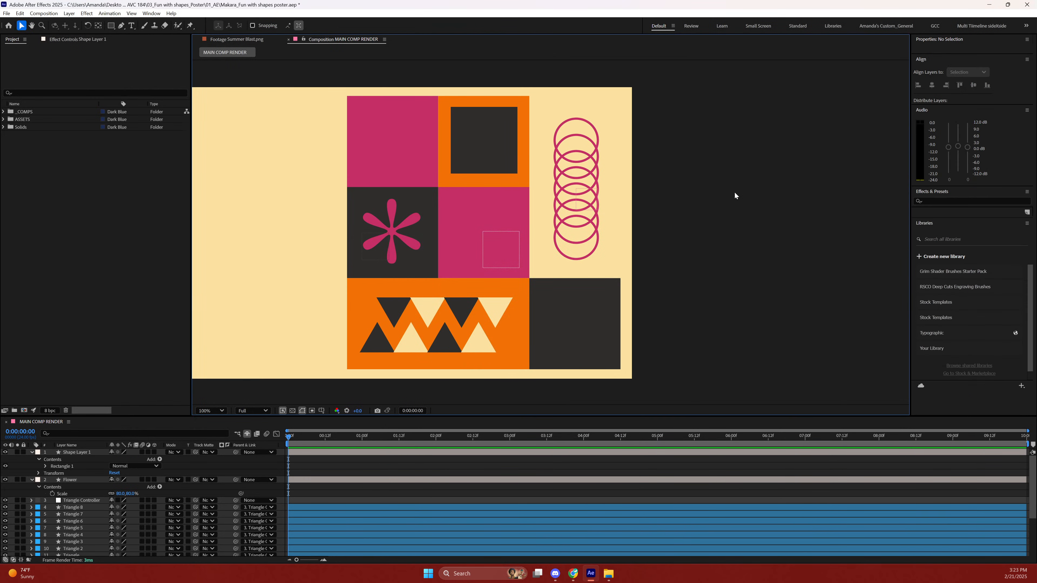
{"action": "left_click", "coordinate": [494, 139]}
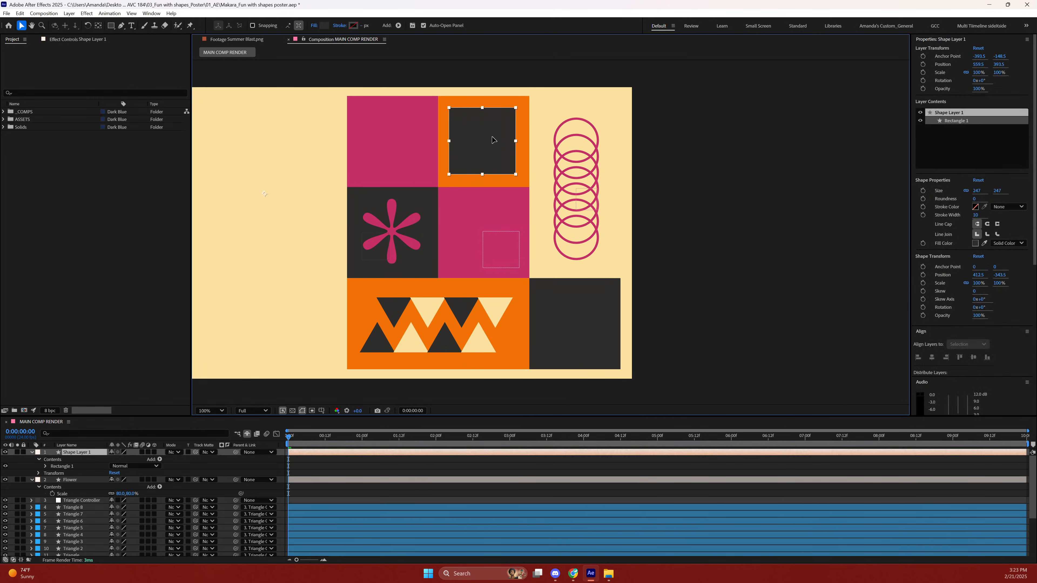
{"action": "left_click_drag", "start_coordinate": [495, 139], "coordinate": [494, 141]}
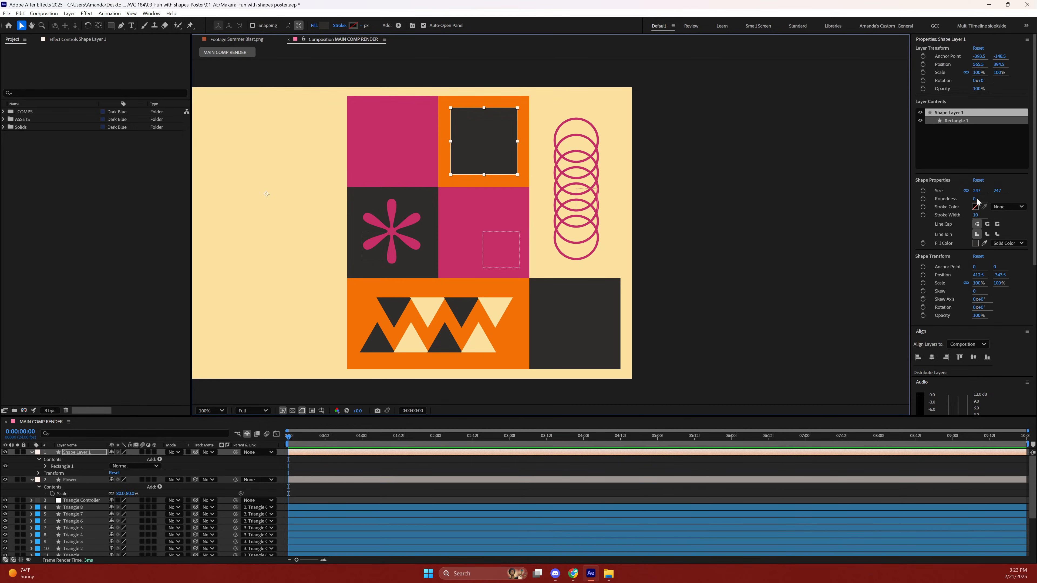
Try adjusting the inner dark square's roundness, set its skew axis to 152°, and deselect it.
{"action": "mouse_move", "coordinate": [978, 200]}
{"action": "left_mouse_down"}
{"action": "mouse_move", "coordinate": [1006, 177]}
{"action": "mouse_move", "coordinate": [967, 186]}
{"action": "left_mouse_up"}
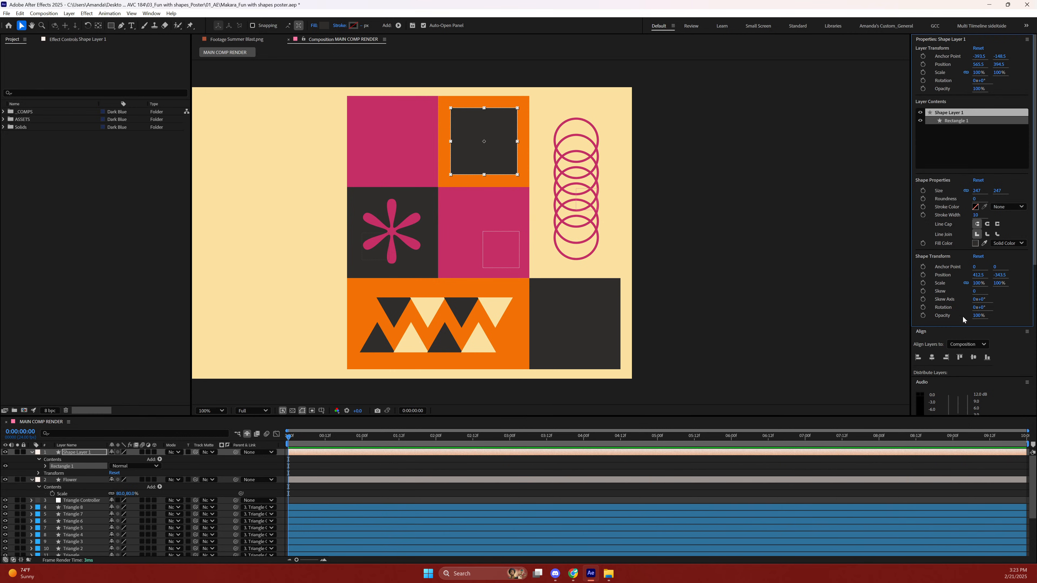
{"action": "mouse_move", "coordinate": [980, 299]}
{"action": "left_mouse_down"}
{"action": "mouse_move", "coordinate": [1033, 280]}
{"action": "mouse_move", "coordinate": [993, 295]}
{"action": "left_mouse_up"}
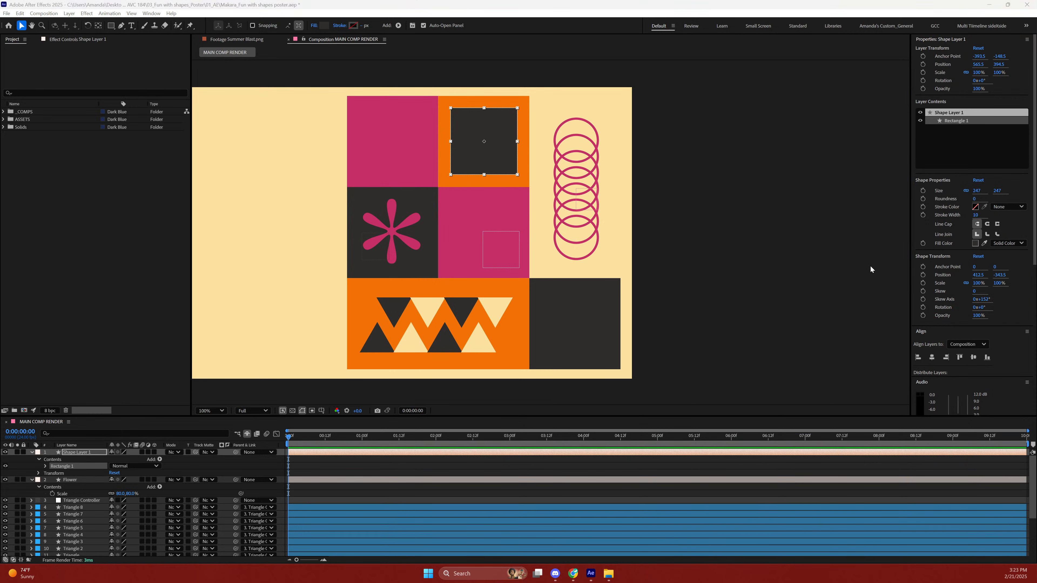
{"action": "left_click", "coordinate": [812, 232]}
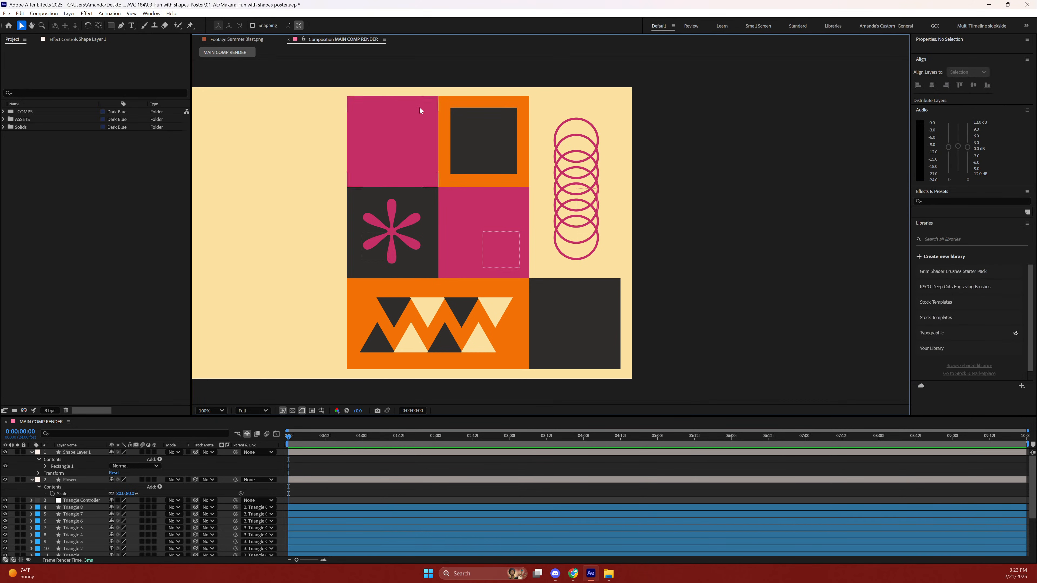
Return the inner dark square's skew axis to 0° and deselect the shape.
{"action": "left_click", "coordinate": [486, 133]}
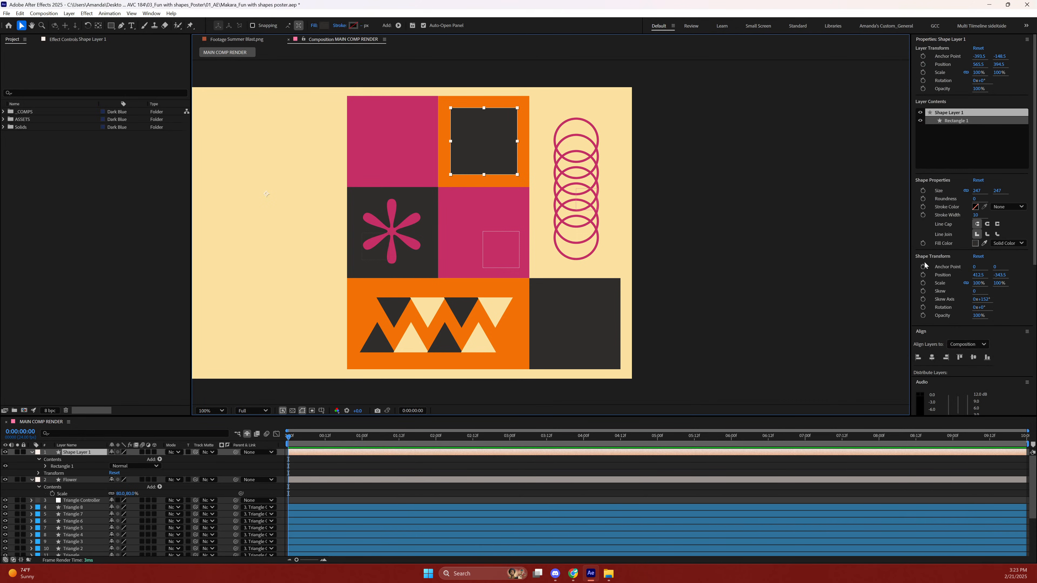
{"action": "left_click", "coordinate": [974, 283]}
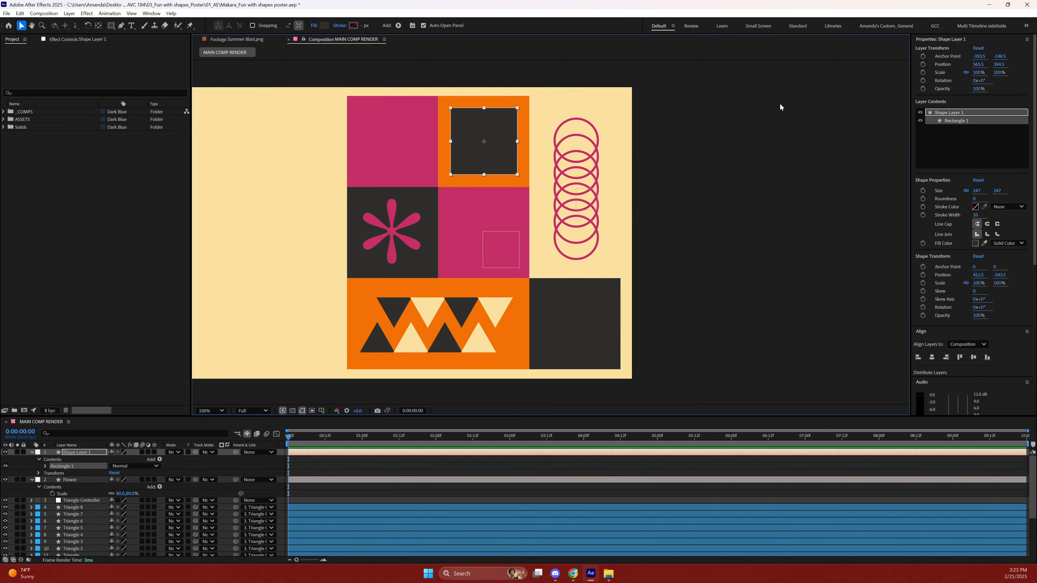
{"action": "key", "text": "comma"}
{"action": "left_click", "coordinate": [673, 176]}
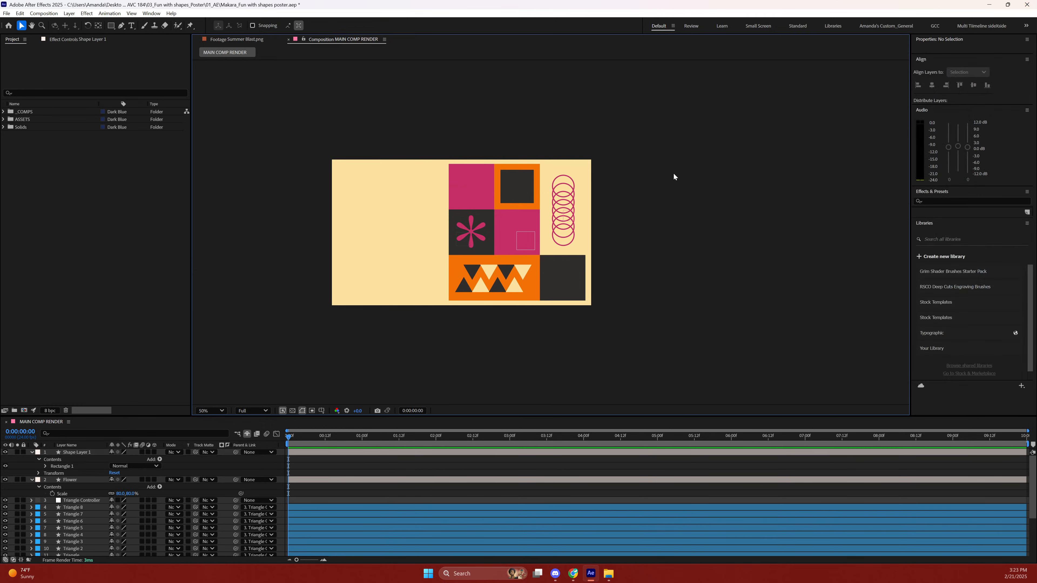
Select the dark square inside the orange square and check its effect controls.
{"action": "scroll", "coordinate": [572, 196], "scroll_direction": "up", "scroll_amount": 4}
{"action": "scroll", "coordinate": [572, 195], "scroll_direction": "down", "scroll_amount": 3}
{"action": "key", "text": "h"}
{"action": "left_click_drag", "start_coordinate": [470, 205], "coordinate": [535, 218]}
{"action": "key", "text": "v"}
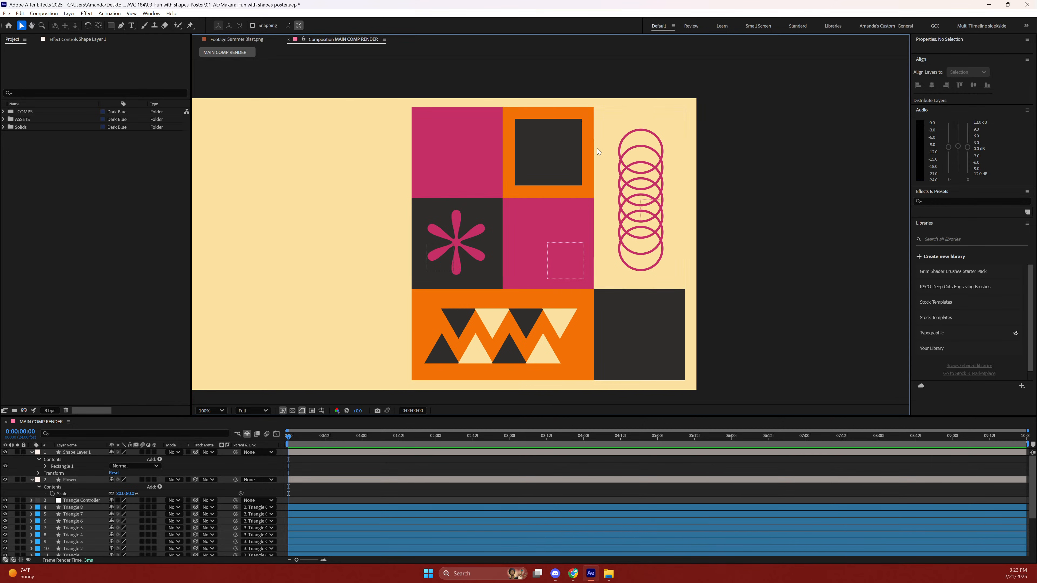
{"action": "left_click", "coordinate": [519, 157]}
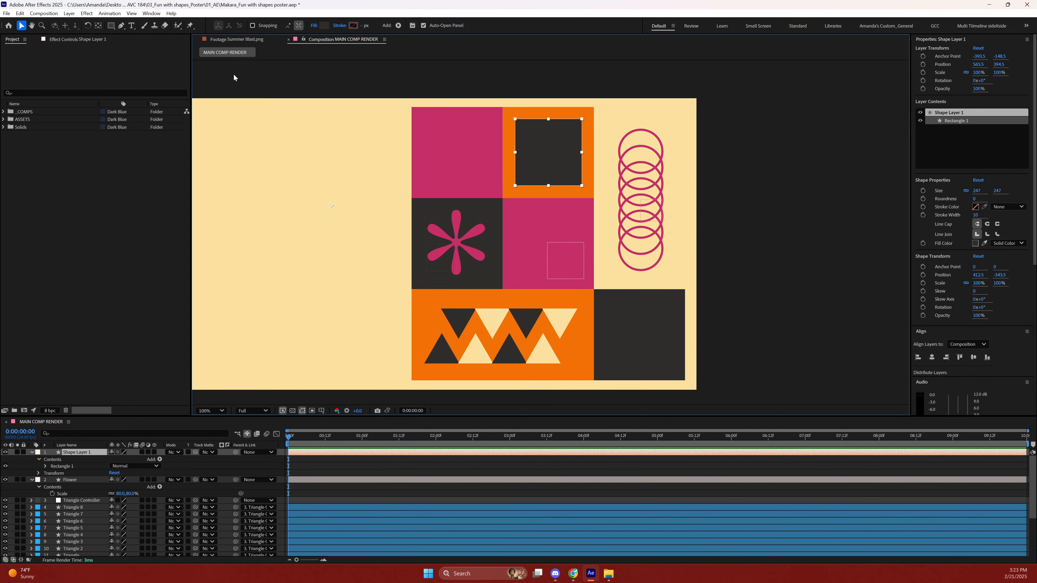
{"action": "left_click", "coordinate": [75, 41]}
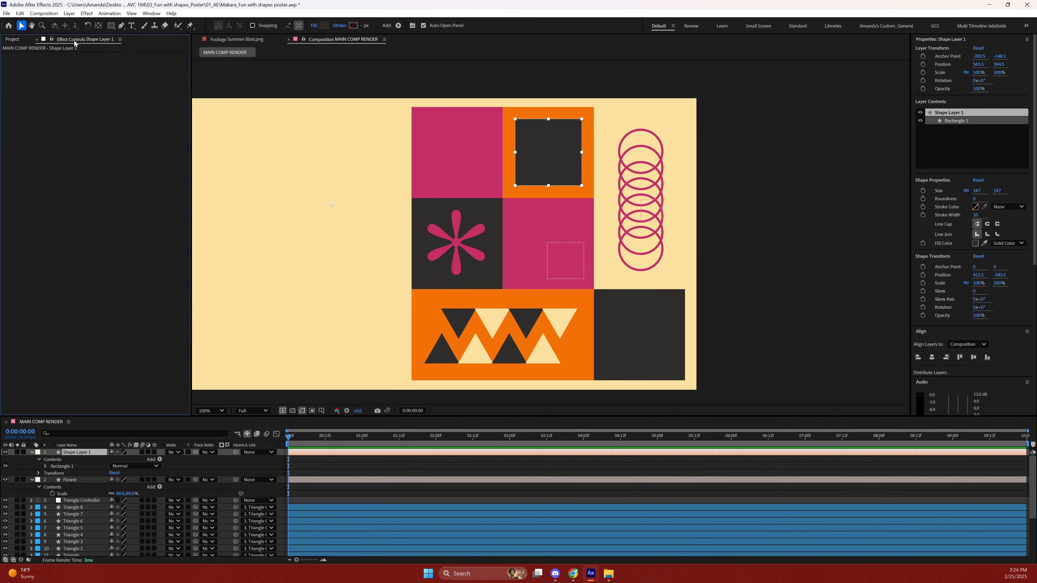
{"action": "left_click", "coordinate": [12, 40]}
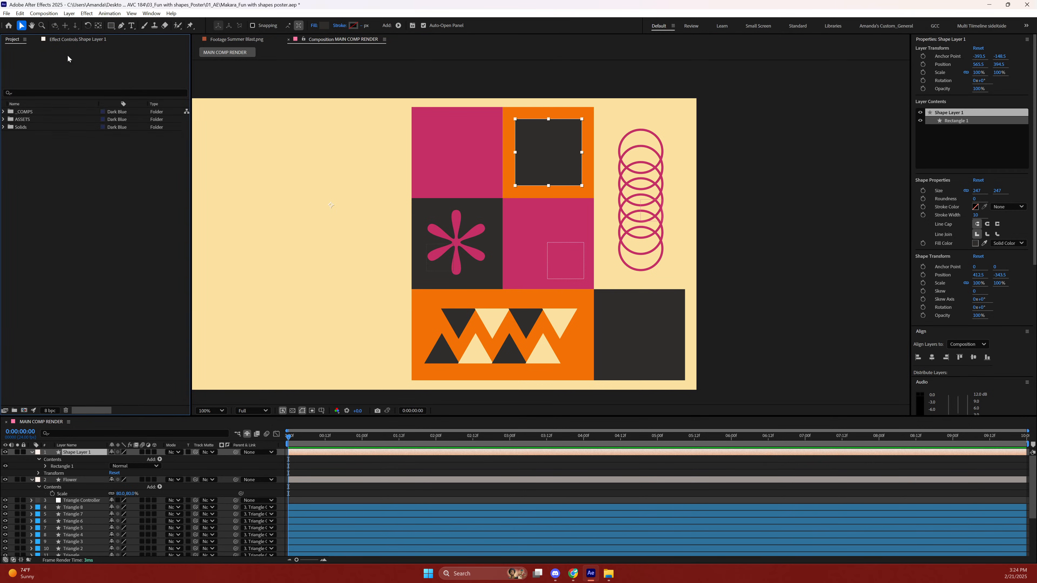
Collapse the Properties, Align and Audio sections and expand the Distort category of effects.
{"action": "left_click", "coordinate": [938, 40]}
{"action": "left_click", "coordinate": [918, 60]}
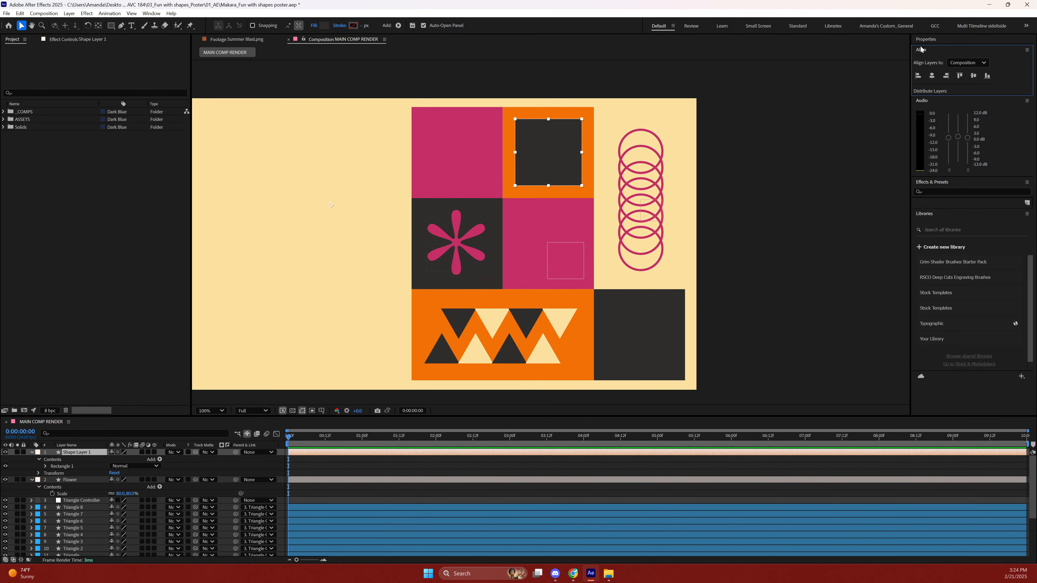
{"action": "left_click", "coordinate": [922, 41]}
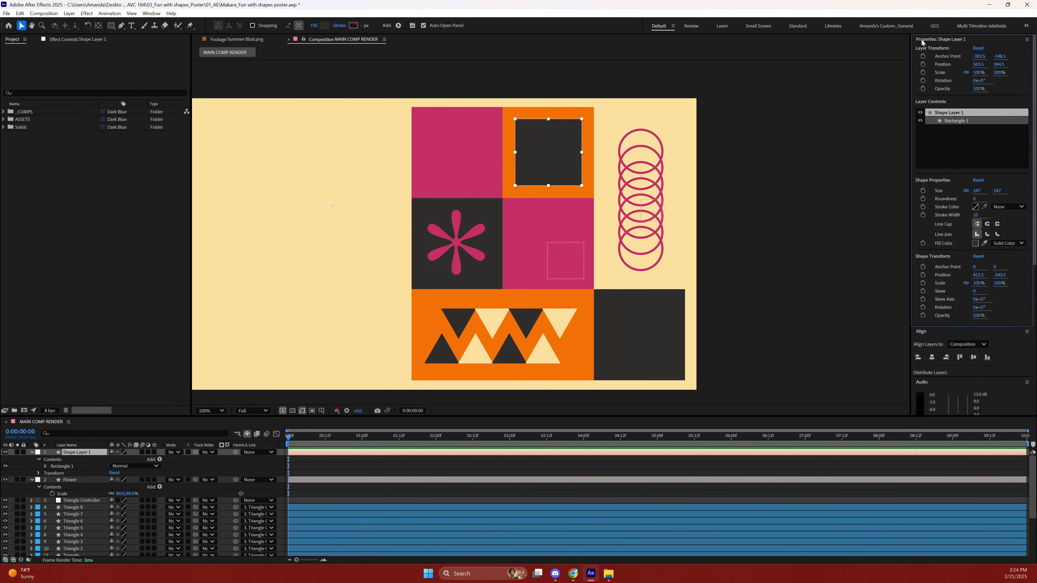
{"action": "left_click", "coordinate": [922, 41]}
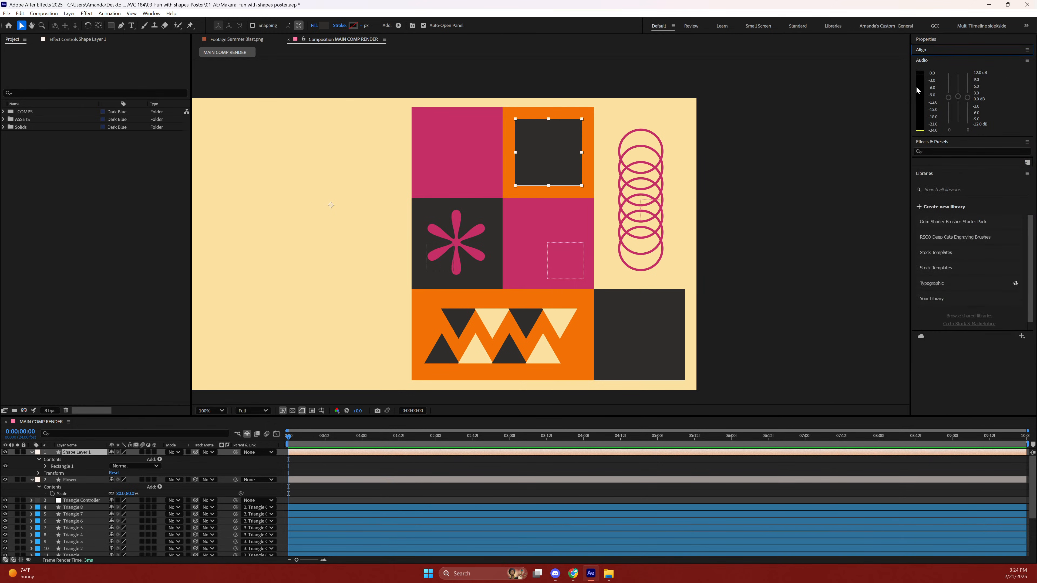
{"action": "left_click", "coordinate": [921, 61]}
{"action": "left_click", "coordinate": [942, 79]}
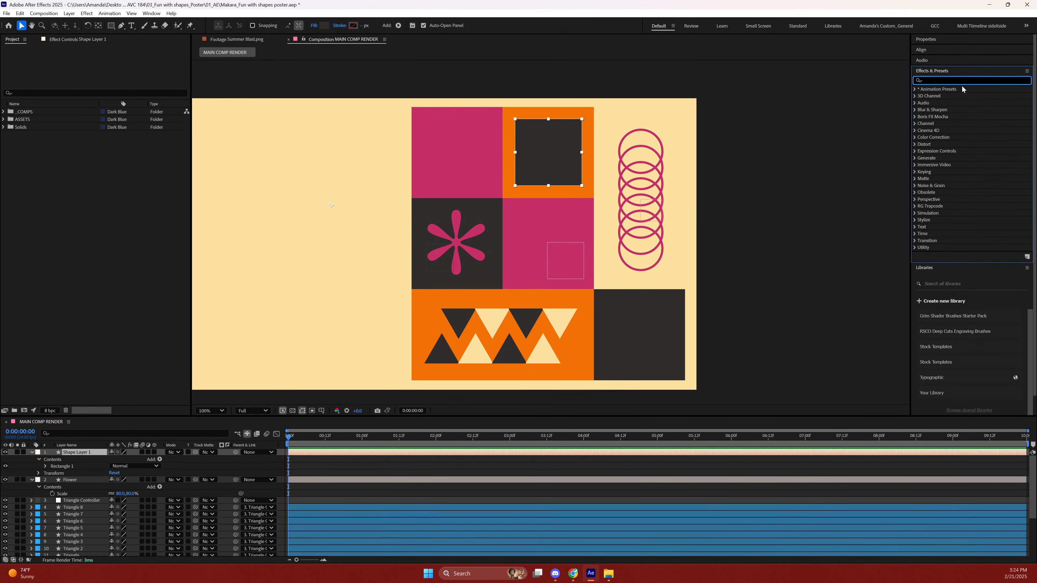
{"action": "left_click", "coordinate": [913, 144]}
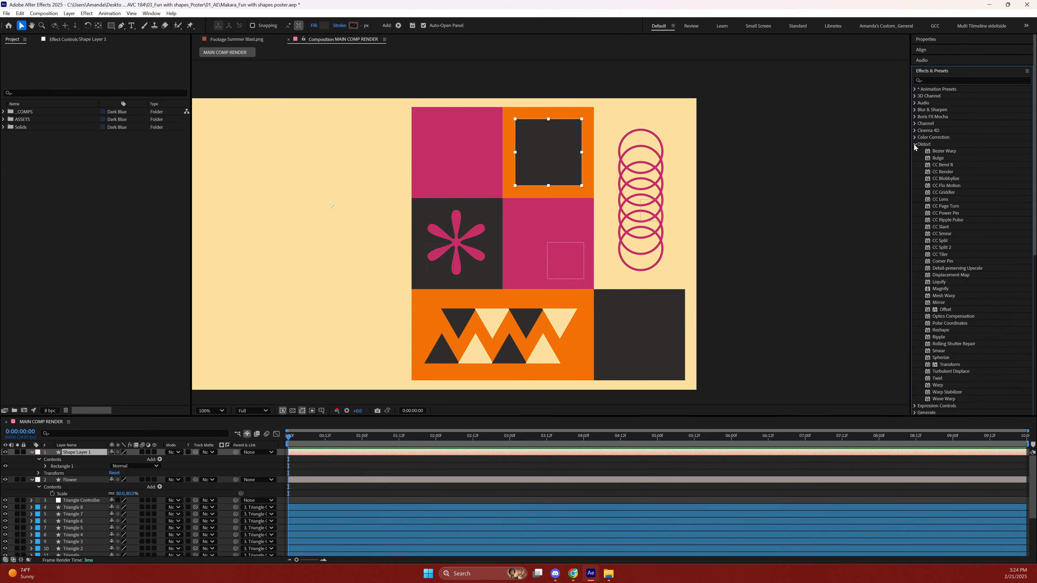
{"action": "left_click", "coordinate": [913, 144]}
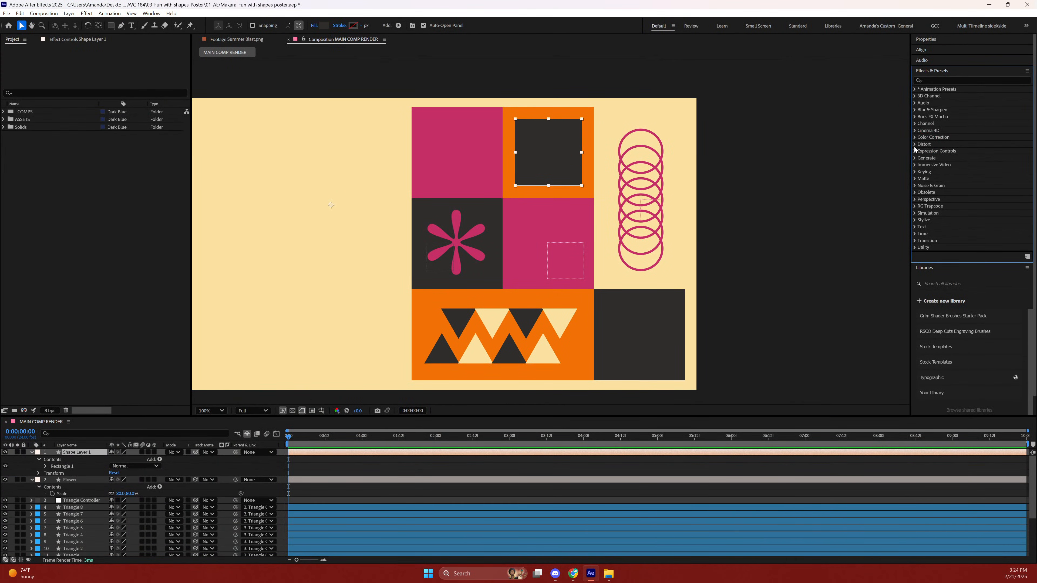
{"action": "left_click", "coordinate": [914, 145]}
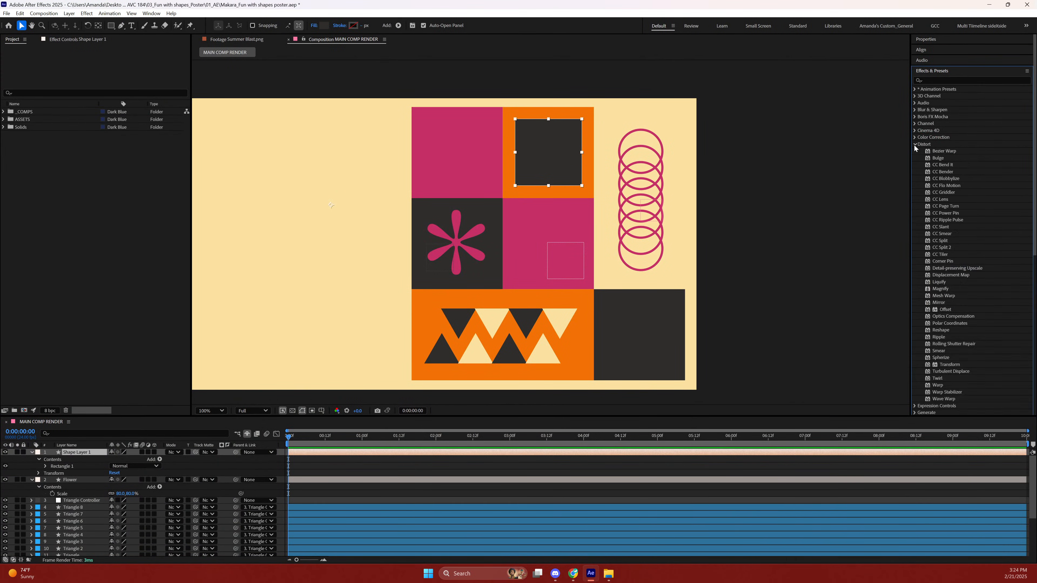
Apply the Bulge effect to the inner dark square and move the bulge center to the square's middle.
{"action": "left_click", "coordinate": [945, 159]}
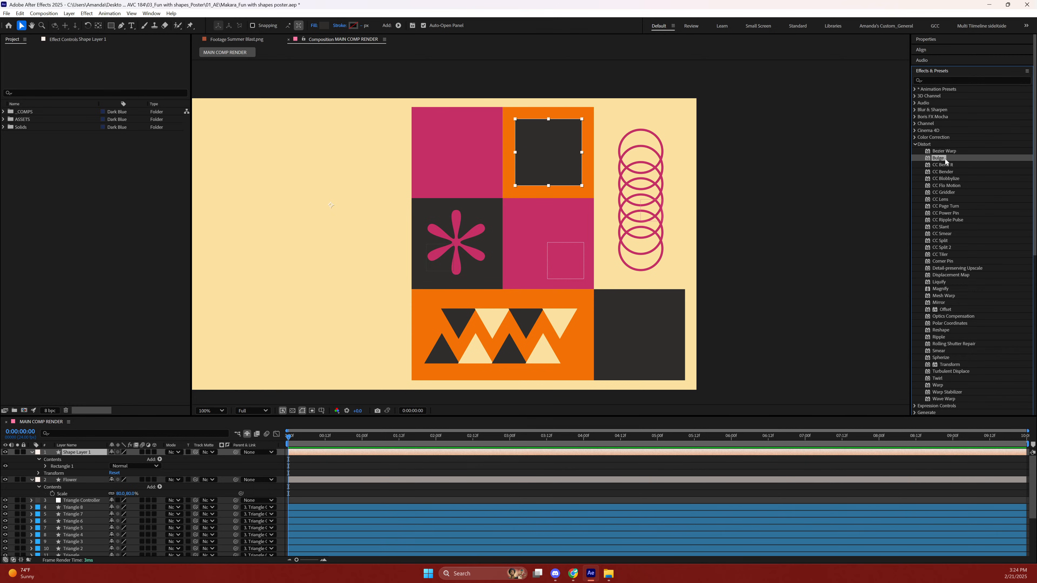
{"action": "left_click_drag", "start_coordinate": [944, 158], "coordinate": [561, 165]}
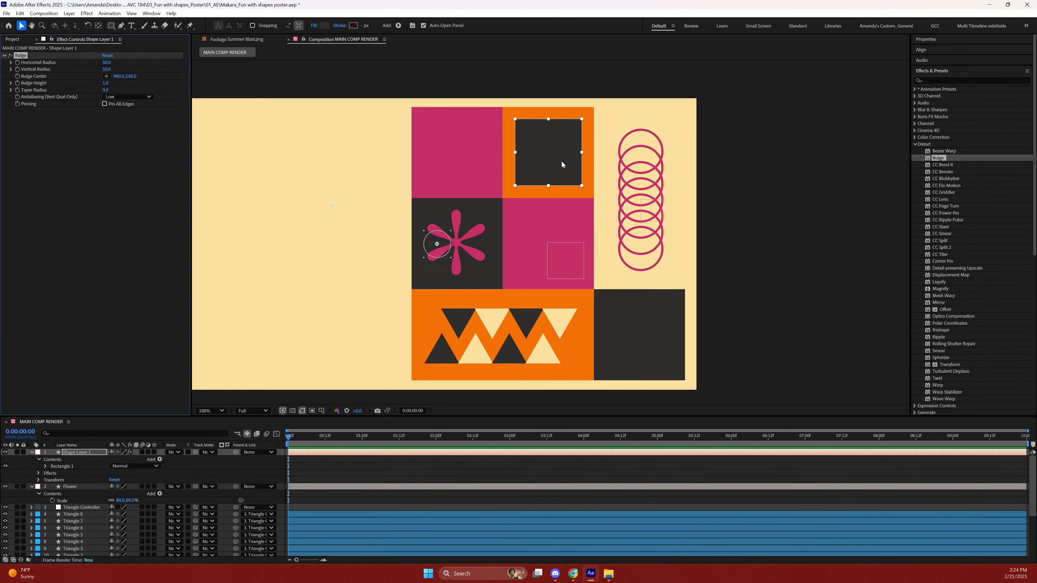
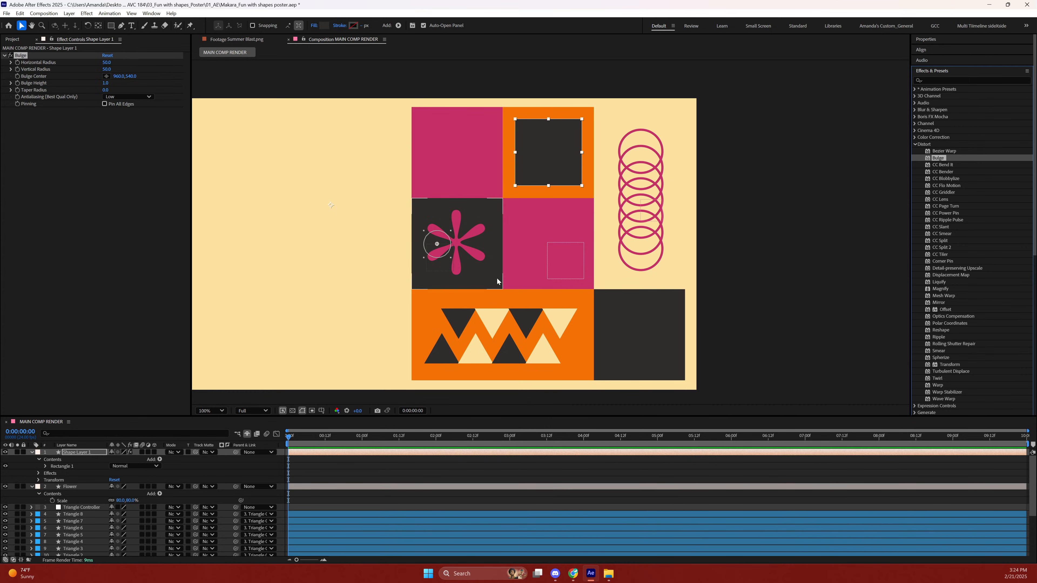
{"action": "left_click_drag", "start_coordinate": [437, 244], "coordinate": [549, 153]}
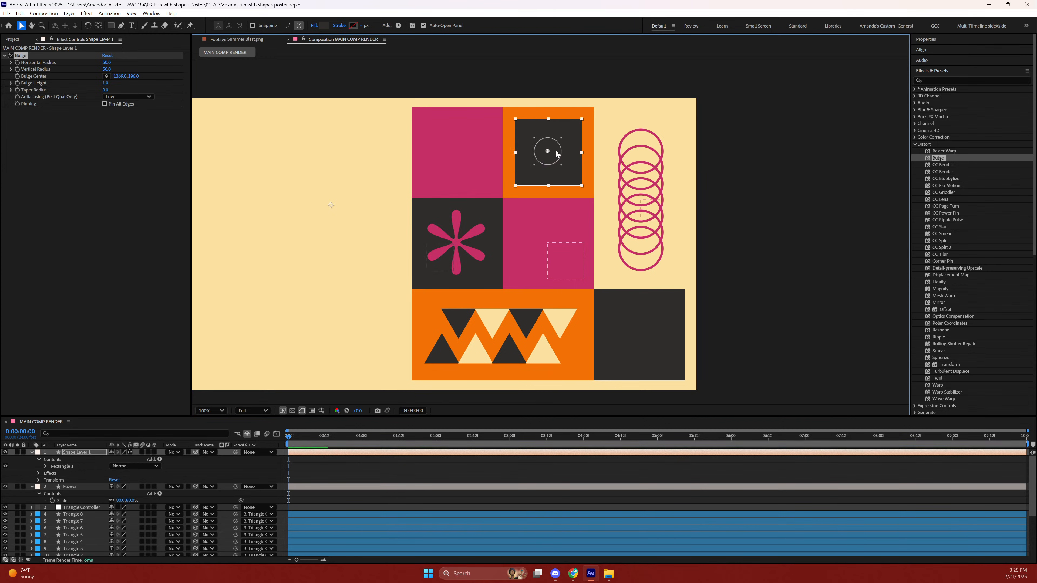
{"action": "mouse_move", "coordinate": [939, 160]}
{"action": "left_mouse_down"}
{"action": "mouse_move", "coordinate": [810, 218]}
{"action": "mouse_move", "coordinate": [547, 521]}
{"action": "mouse_move", "coordinate": [414, 524]}
{"action": "mouse_move", "coordinate": [572, 360]}
{"action": "mouse_move", "coordinate": [939, 156]}
{"action": "left_mouse_up"}
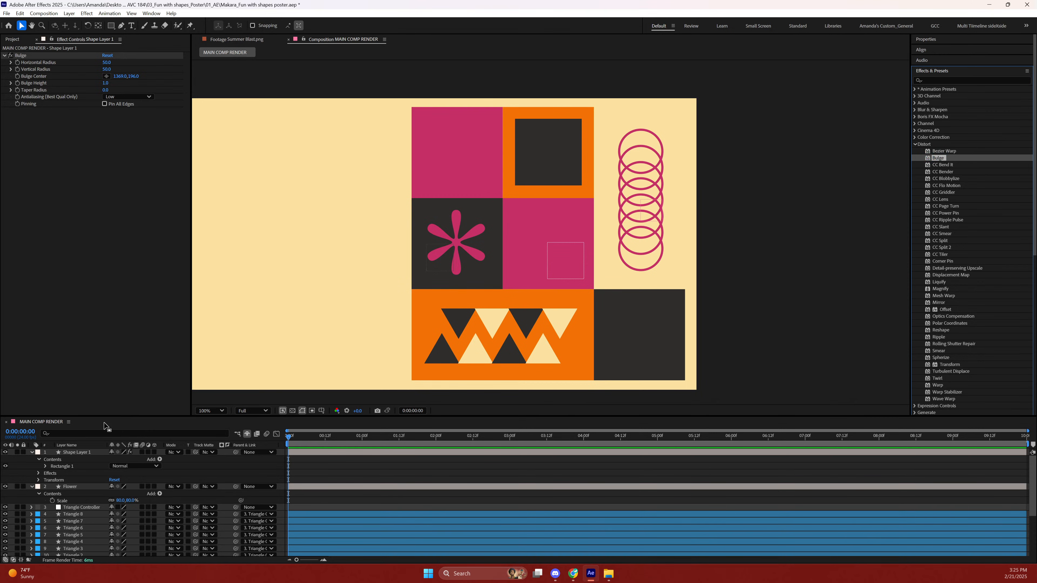
Set the label color of the inner square's layer to red and the Flower layer's label to yellow.
{"action": "left_click", "coordinate": [39, 453]}
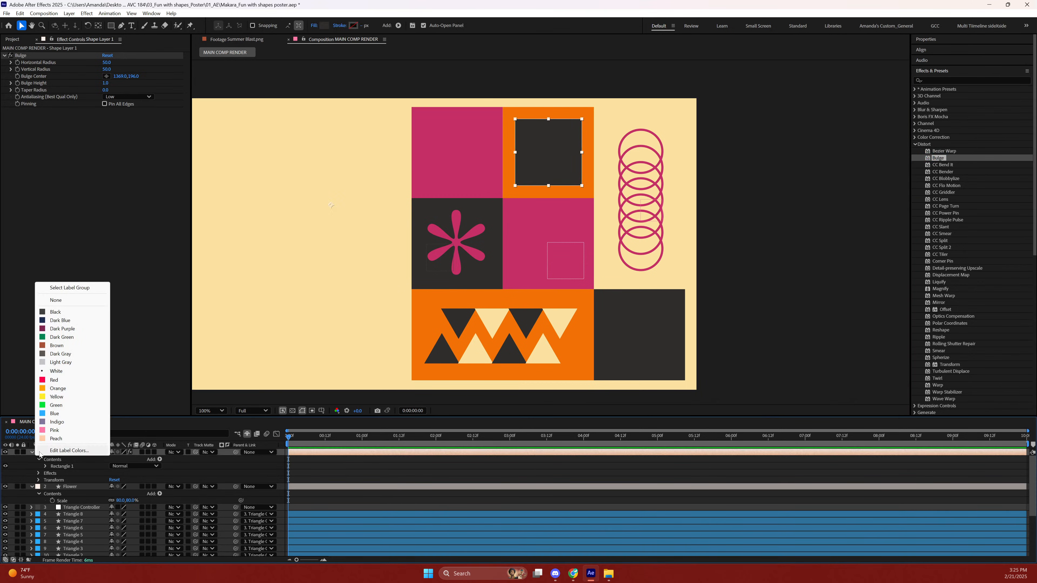
{"action": "left_click", "coordinate": [51, 380]}
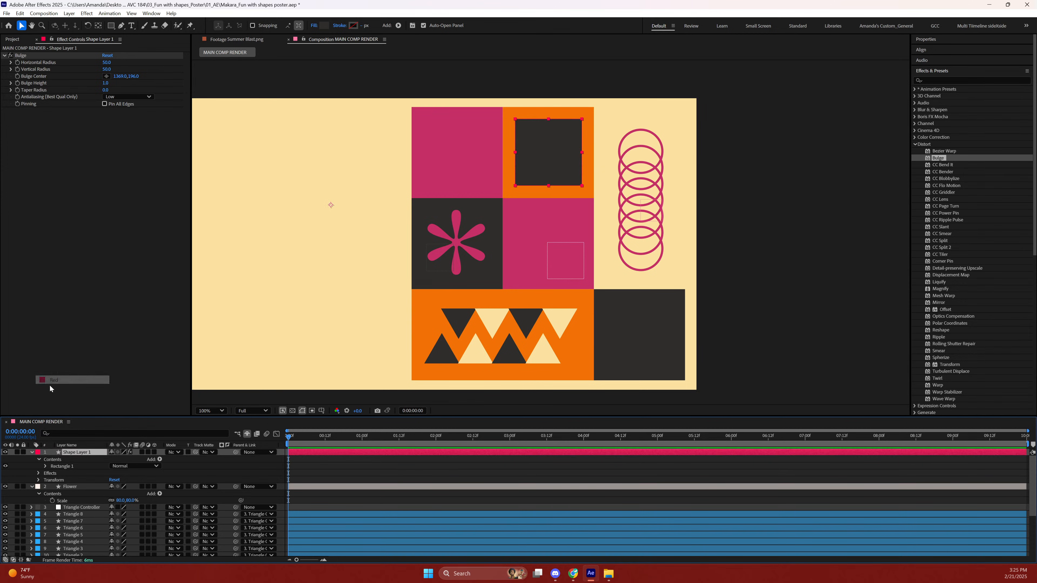
{"action": "left_click", "coordinate": [37, 486]}
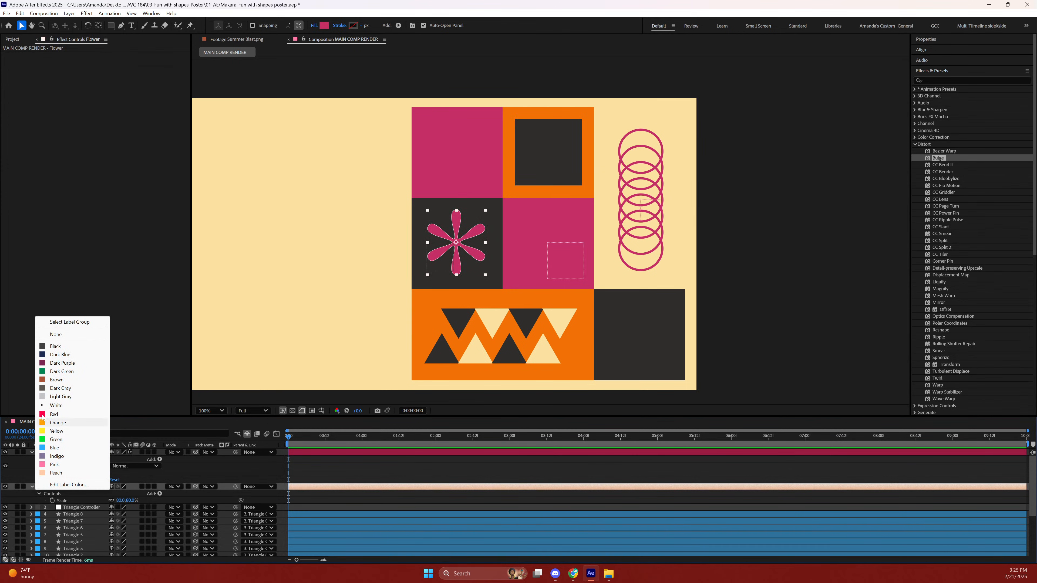
{"action": "left_click", "coordinate": [42, 363]}
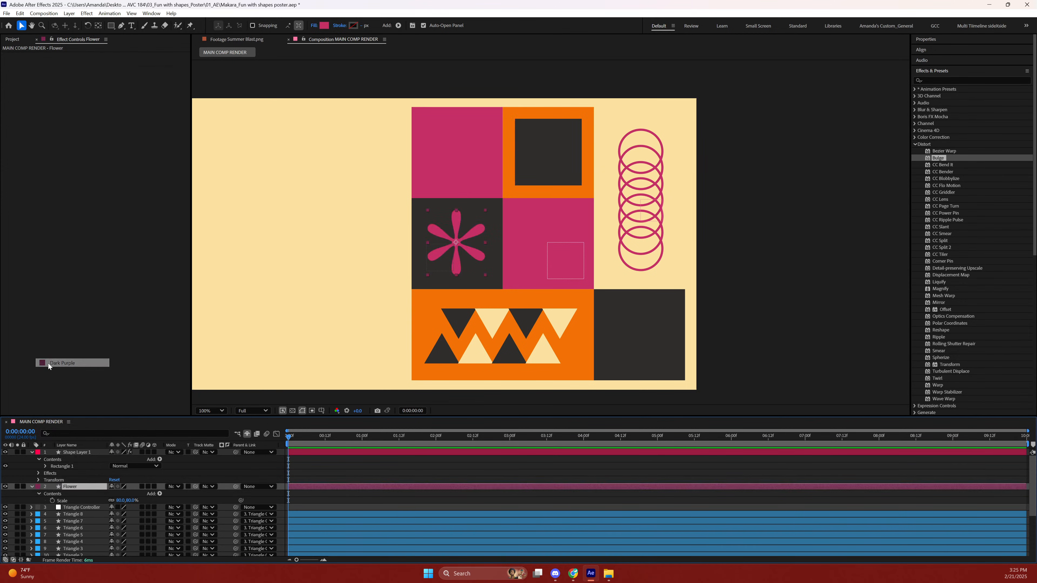
{"action": "left_click", "coordinate": [40, 486]}
{"action": "left_click", "coordinate": [55, 435]}
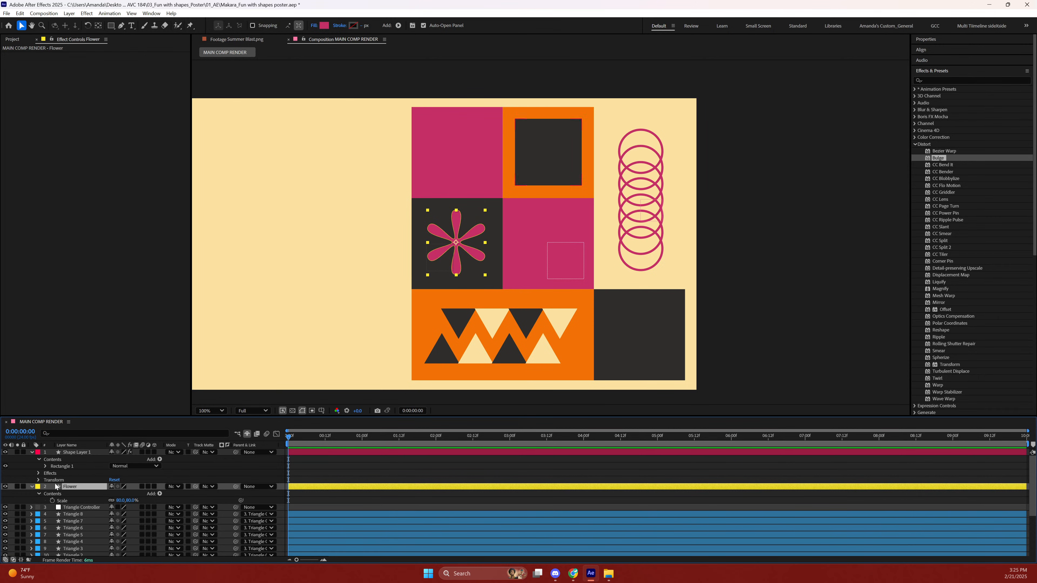
Collapse the properties of the two top layers and rename the inner square's layer as Mod Square.
{"action": "left_click", "coordinate": [31, 452]}
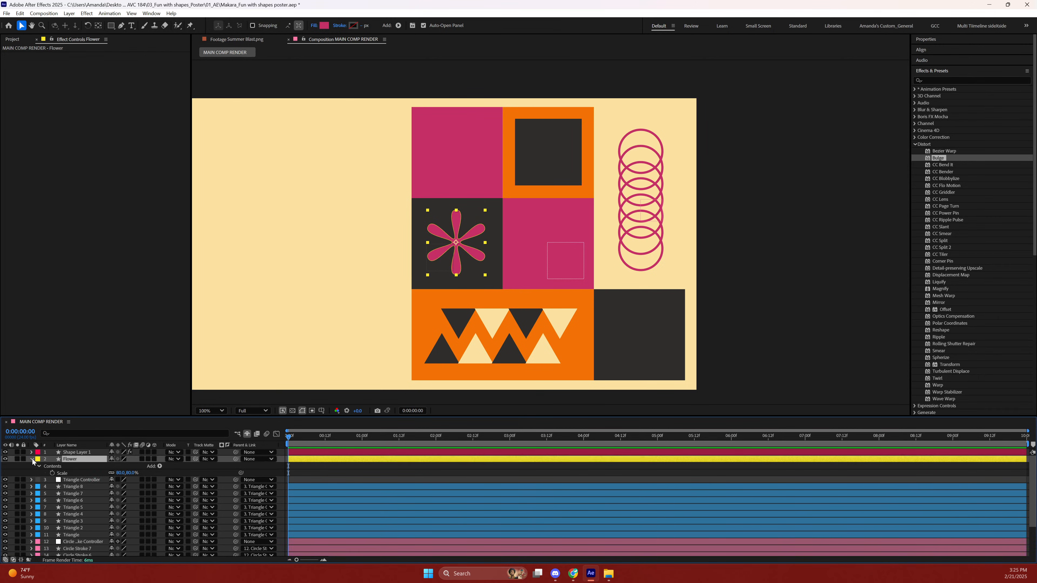
{"action": "left_click", "coordinate": [31, 459]}
{"action": "left_click", "coordinate": [76, 452]}
{"action": "key", "text": "Return"}
{"action": "type", "text": "N"}
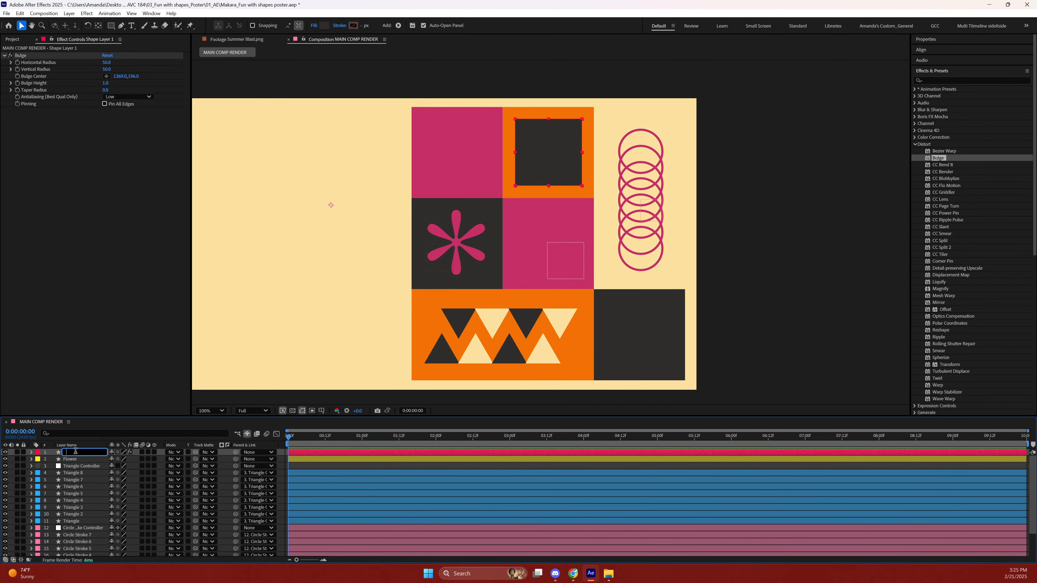
{"action": "type", "text": "Mod Square"}
{"action": "left_click", "coordinate": [68, 486]}
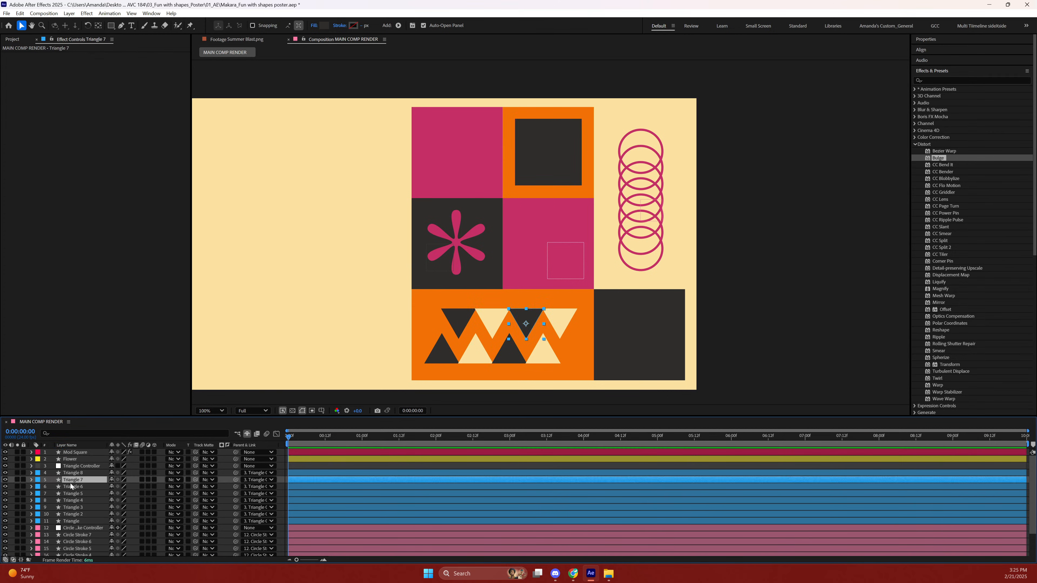
Try changing the Mod Square's Bulge radii, undo the vertical radius change and set the horizontal radius back to 50.
{"action": "left_click", "coordinate": [76, 452]}
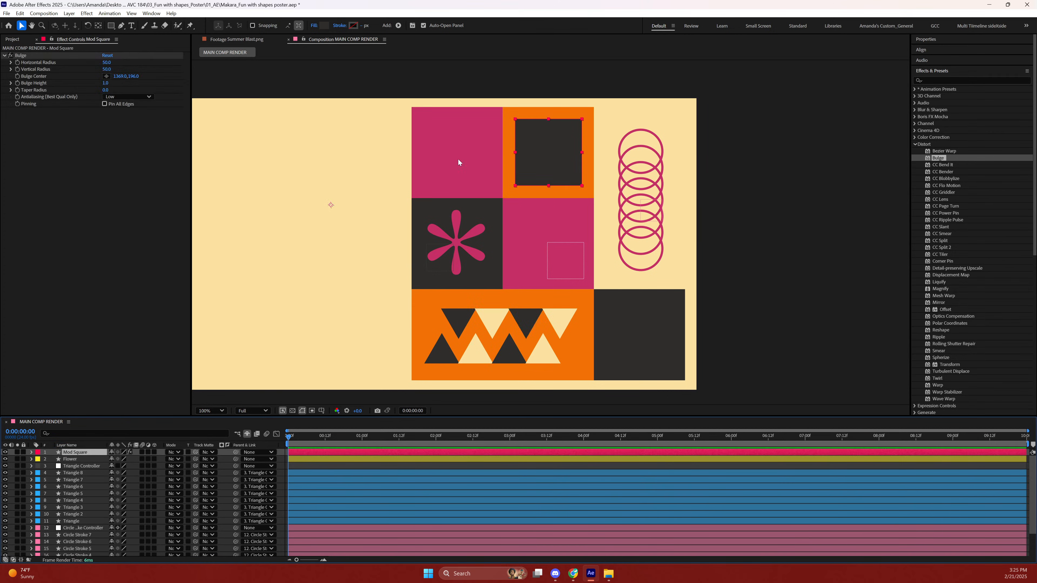
{"action": "left_click_drag", "start_coordinate": [107, 62], "coordinate": [343, 25]}
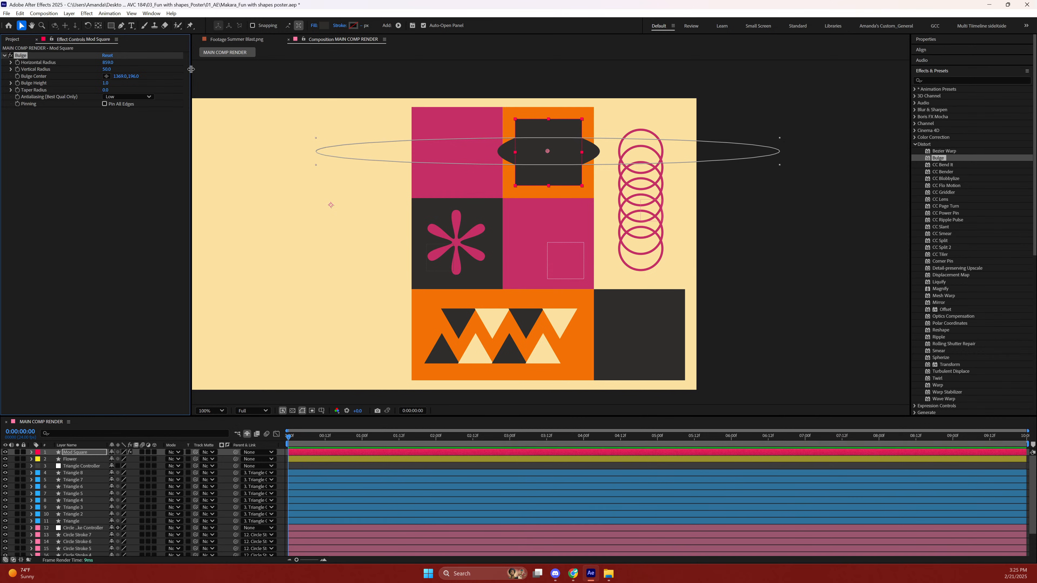
{"action": "left_click_drag", "start_coordinate": [106, 69], "coordinate": [88, 80]}
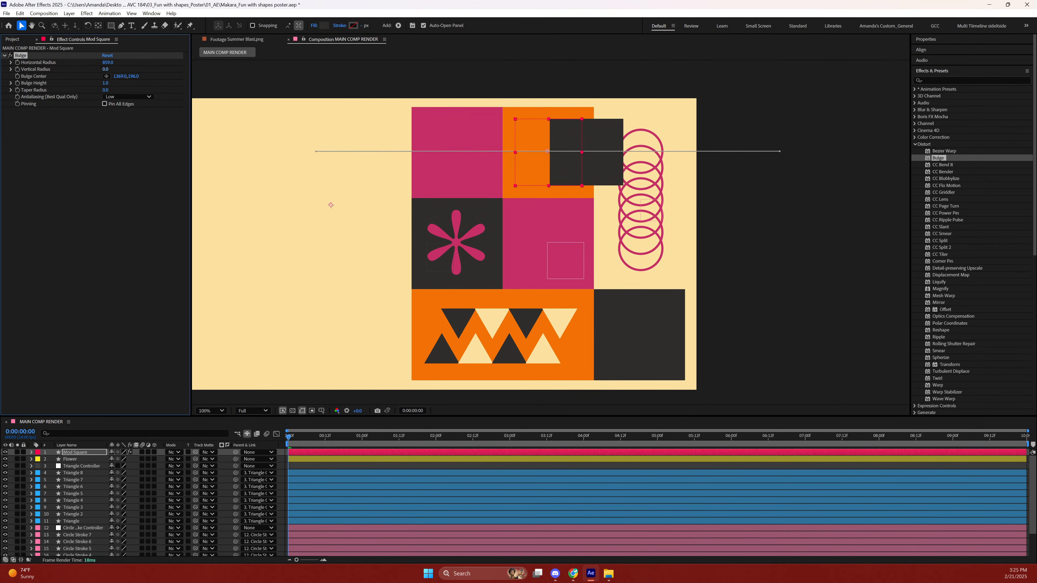
{"action": "key", "text": "ctrl+z"}
{"action": "left_click", "coordinate": [109, 62]}
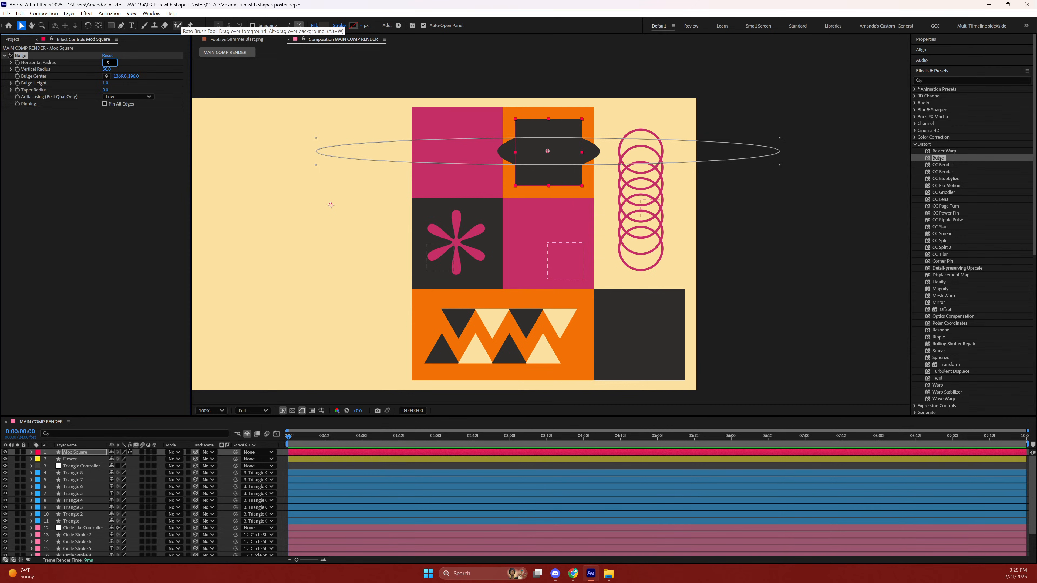
{"action": "type", "text": "50"}
{"action": "key", "text": "Return"}
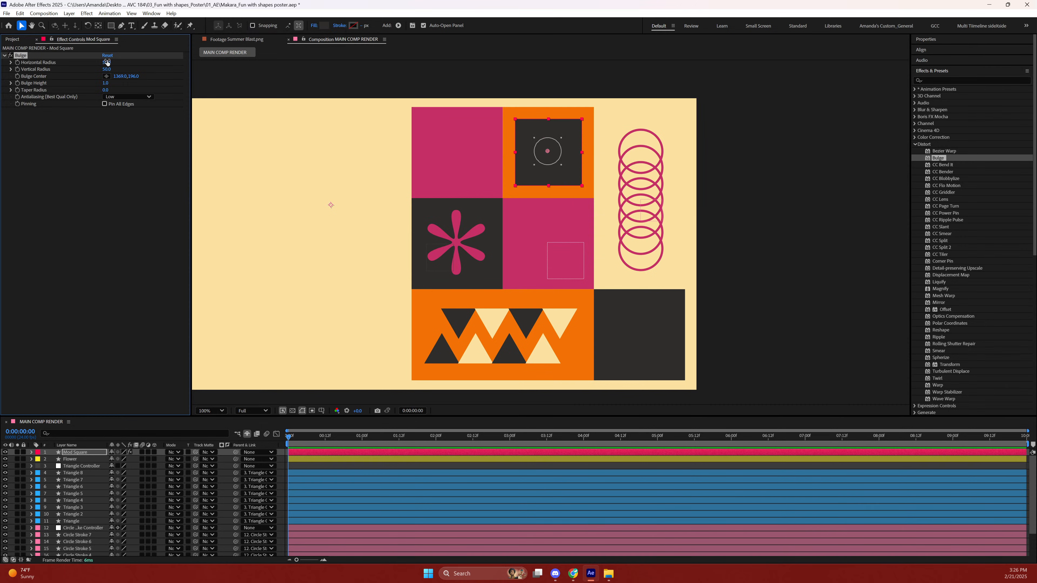
Try other horizontal radius and bulge height values, and remove the Bulge effect from the Mod Square layer.
{"action": "left_click_drag", "start_coordinate": [106, 62], "coordinate": [85, 62]}
{"action": "key", "text": "ctrl+z"}
{"action": "left_click_drag", "start_coordinate": [106, 84], "coordinate": [73, 91]}
{"action": "key", "text": "ctrl+z"}
{"action": "left_click", "coordinate": [21, 61]}
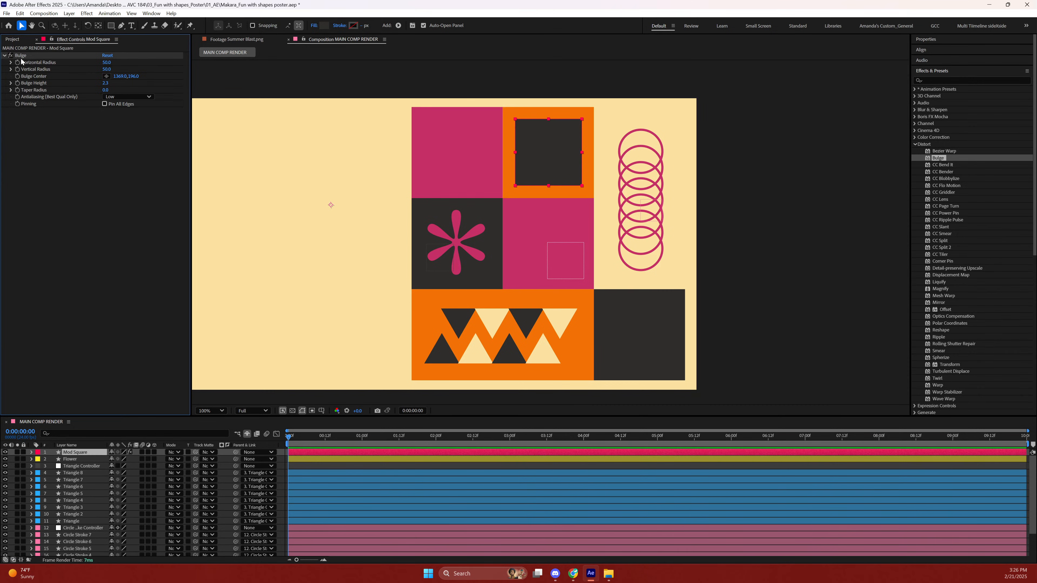
{"action": "left_click", "coordinate": [21, 56]}
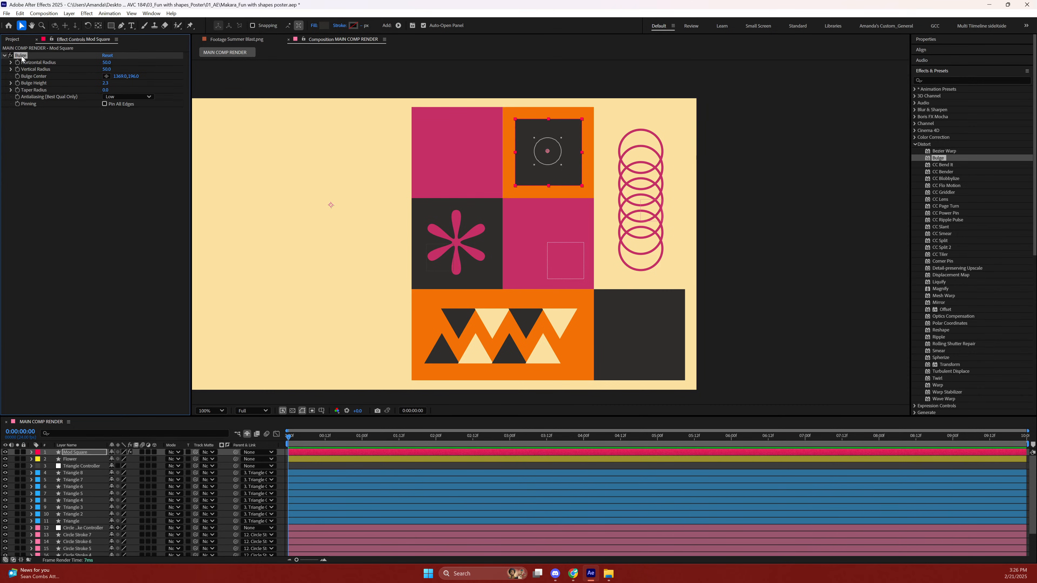
{"action": "key", "text": "Delete"}
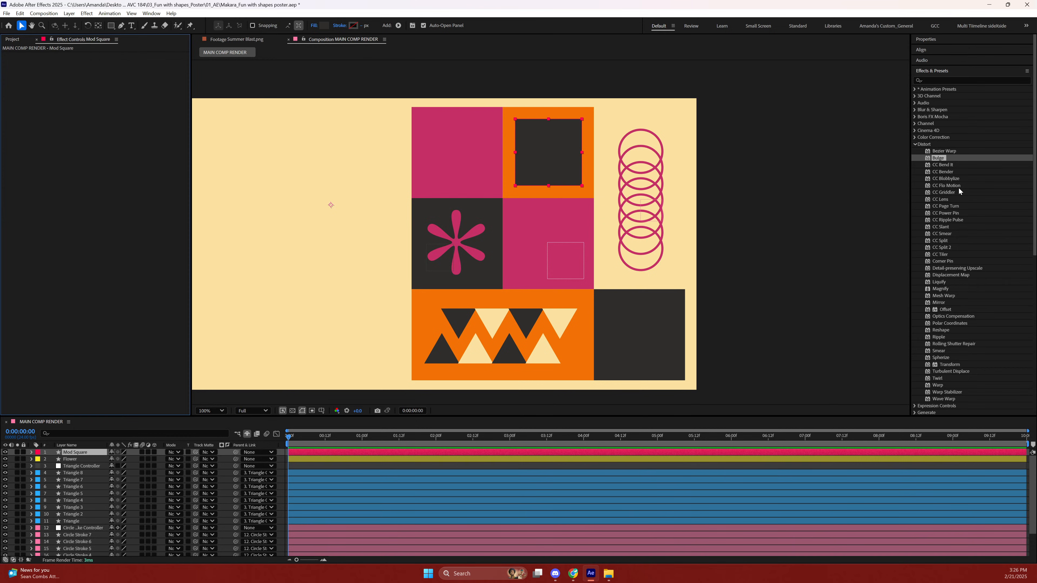
Try the Reshape distortion effect on the Mod Square layer and remove it.
{"action": "scroll", "coordinate": [959, 187], "scroll_direction": "down", "scroll_amount": 2}
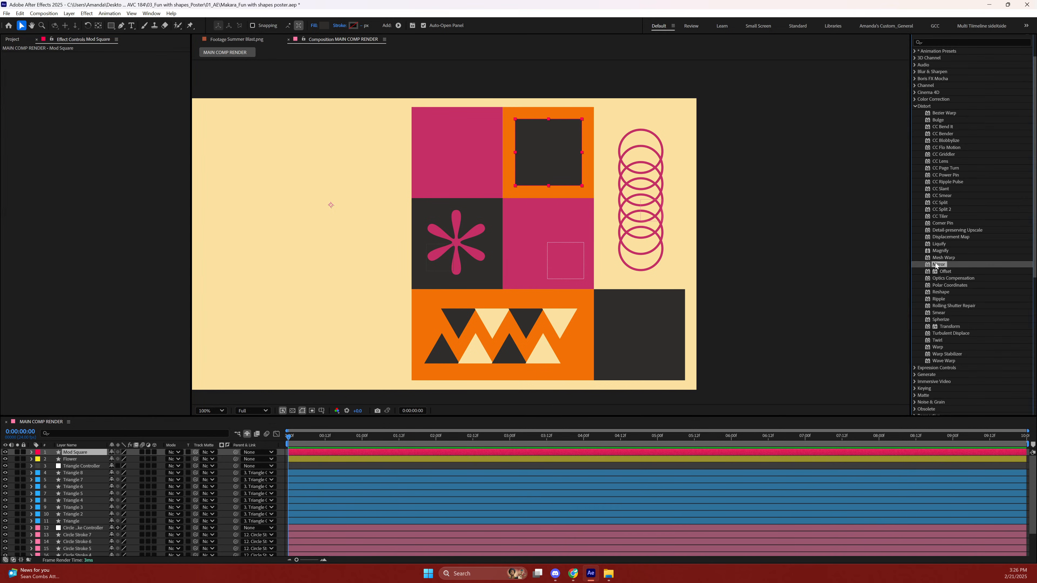
{"action": "left_click", "coordinate": [939, 251]}
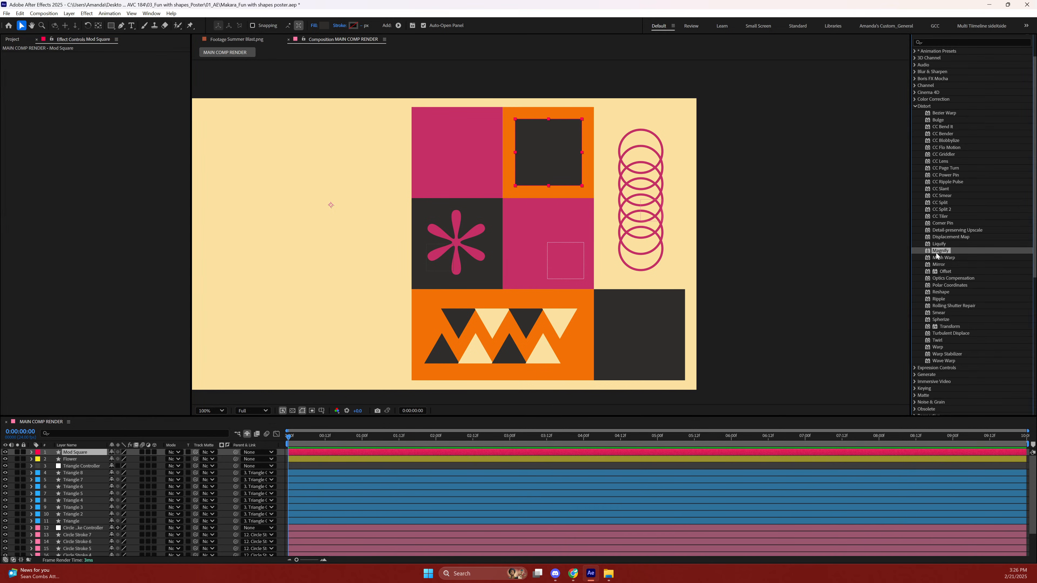
{"action": "left_click", "coordinate": [937, 292]}
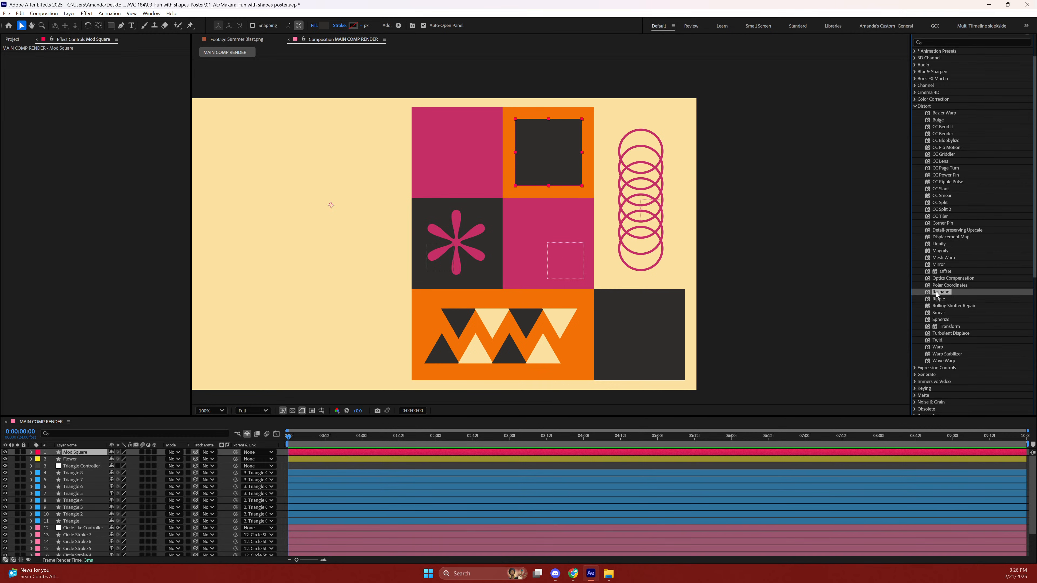
{"action": "left_click_drag", "start_coordinate": [936, 293], "coordinate": [549, 144]}
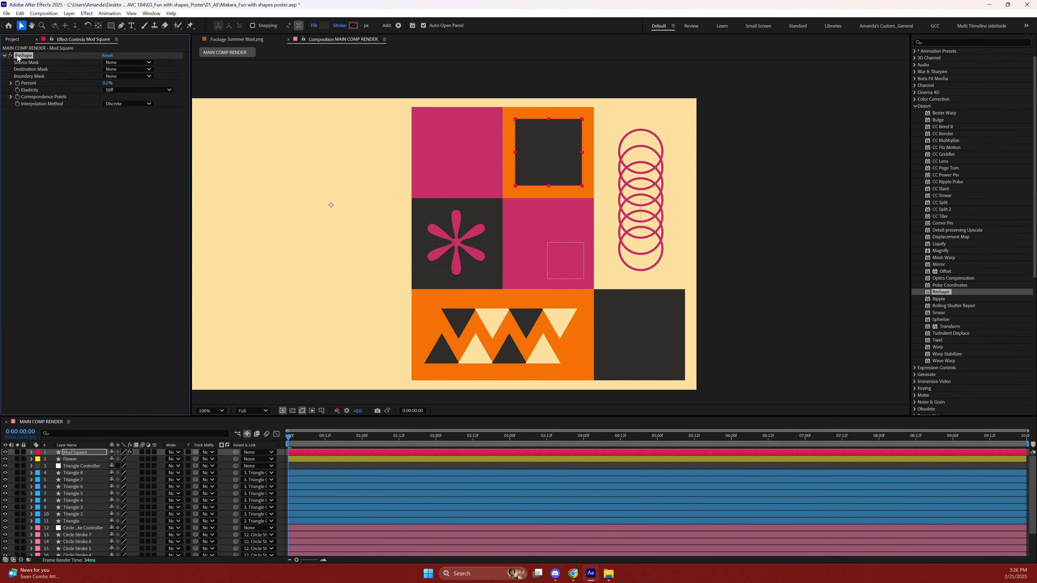
{"action": "key", "text": "Delete"}
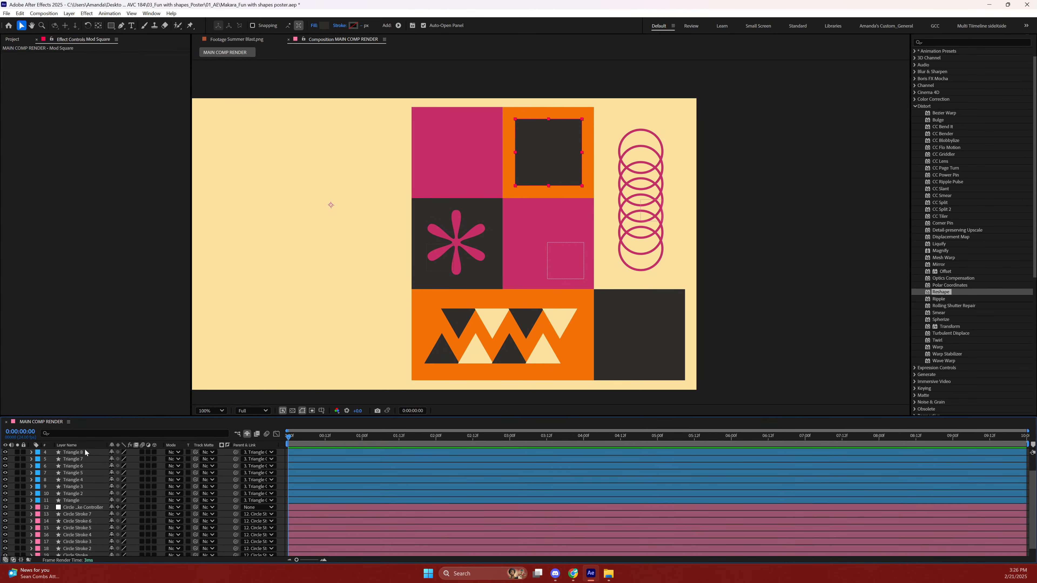
Delete the Mod Square layer and draw a dark five-pointed star with an outer radius of about 142 inside the orange square.
{"action": "key", "text": "Delete"}
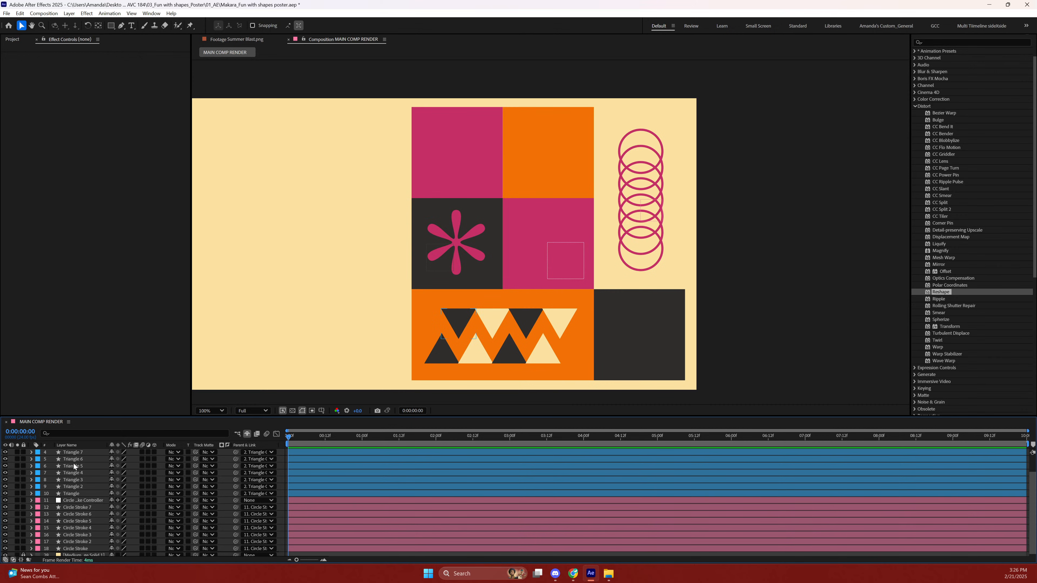
{"action": "scroll", "coordinate": [74, 467], "scroll_direction": "up", "scroll_amount": 1}
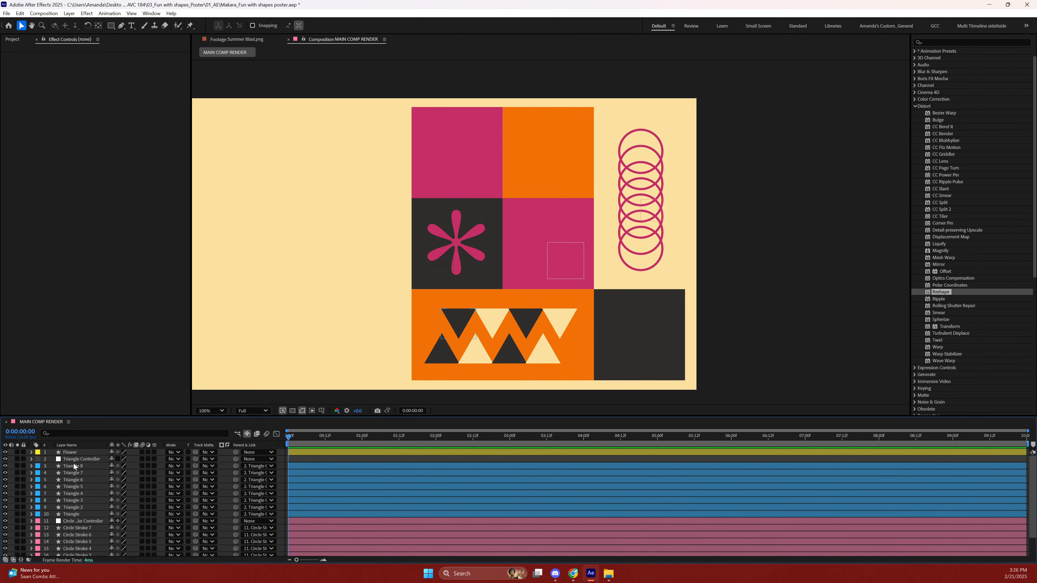
{"action": "left_click", "coordinate": [109, 27]}
{"action": "left_click_drag", "start_coordinate": [109, 26], "coordinate": [137, 61]}
{"action": "left_click_drag", "start_coordinate": [279, 140], "coordinate": [547, 152]}
{"action": "key", "text": "v"}
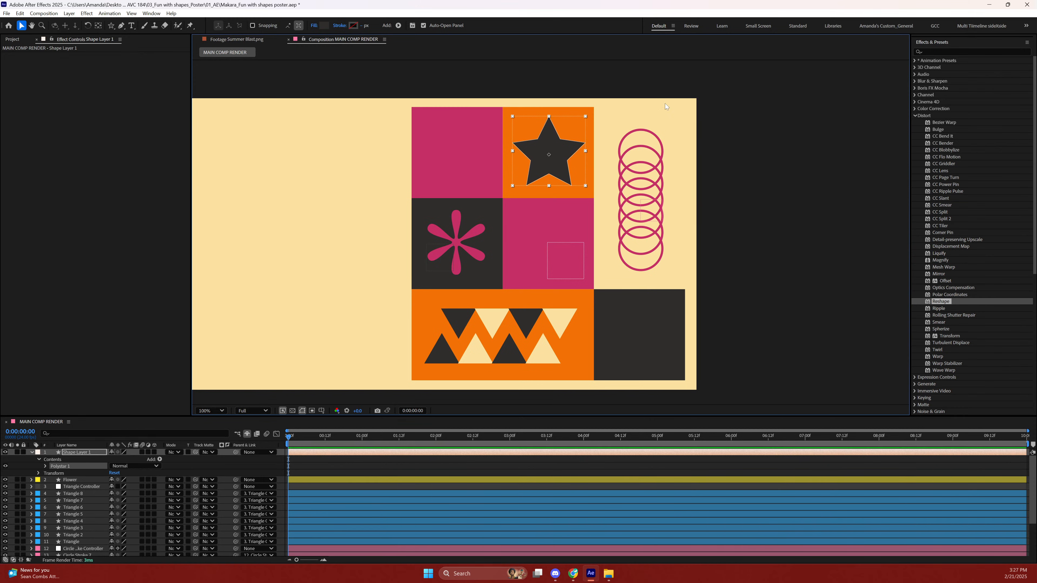
{"action": "key", "text": "Down"}
{"action": "key", "text": "Down"}
{"action": "key", "text": "Down"}
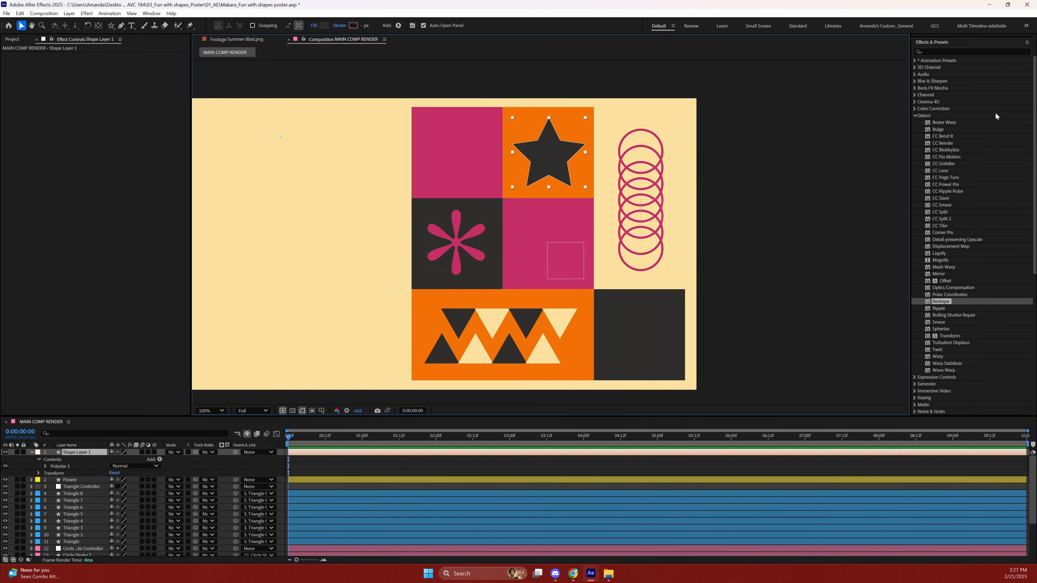
Set the star's number of points to 4.
{"action": "left_click", "coordinate": [968, 44]}
{"action": "left_click", "coordinate": [940, 46]}
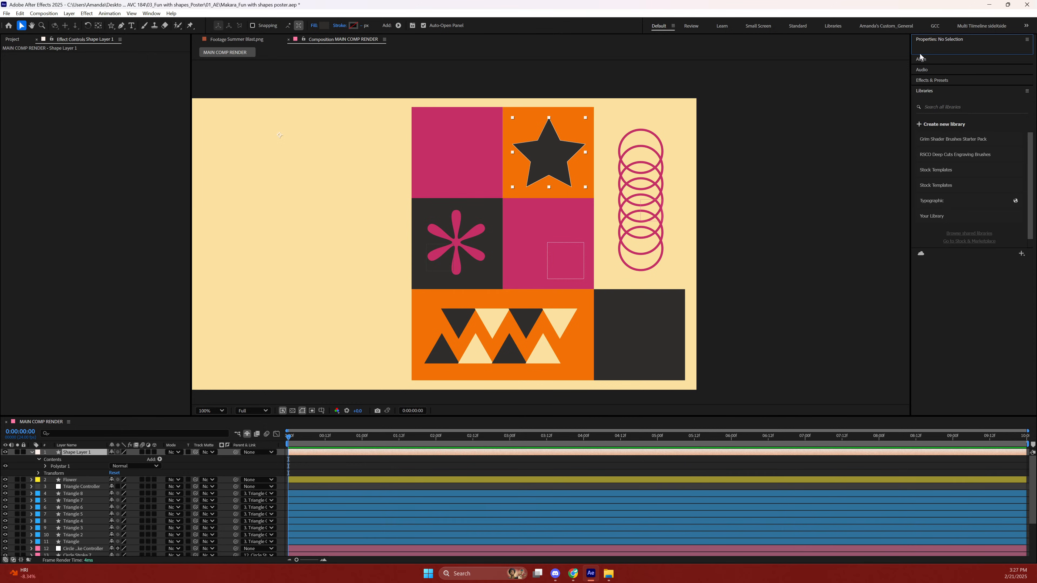
{"action": "left_click", "coordinate": [545, 151]}
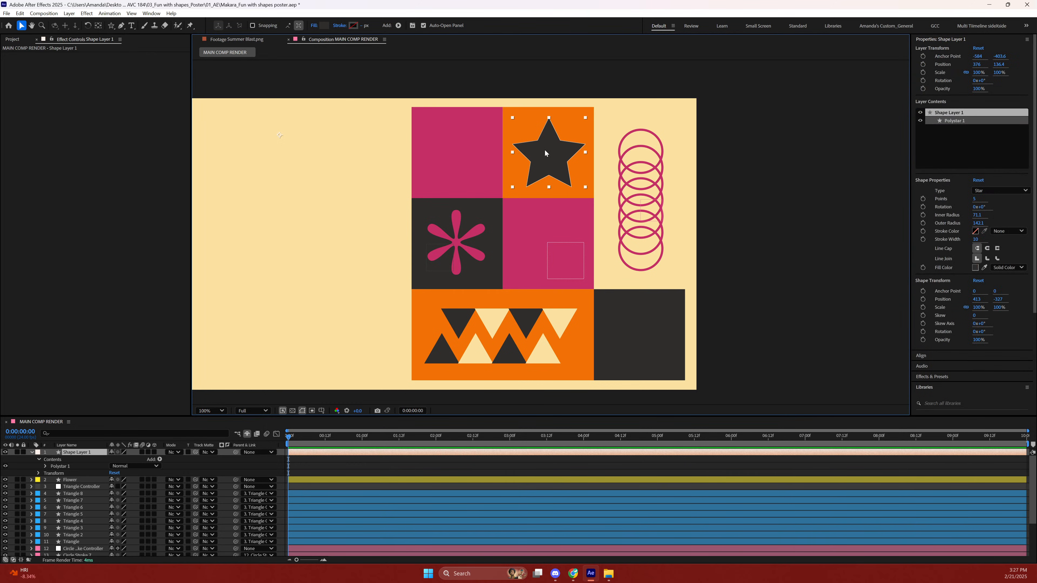
{"action": "left_click", "coordinate": [975, 200]}
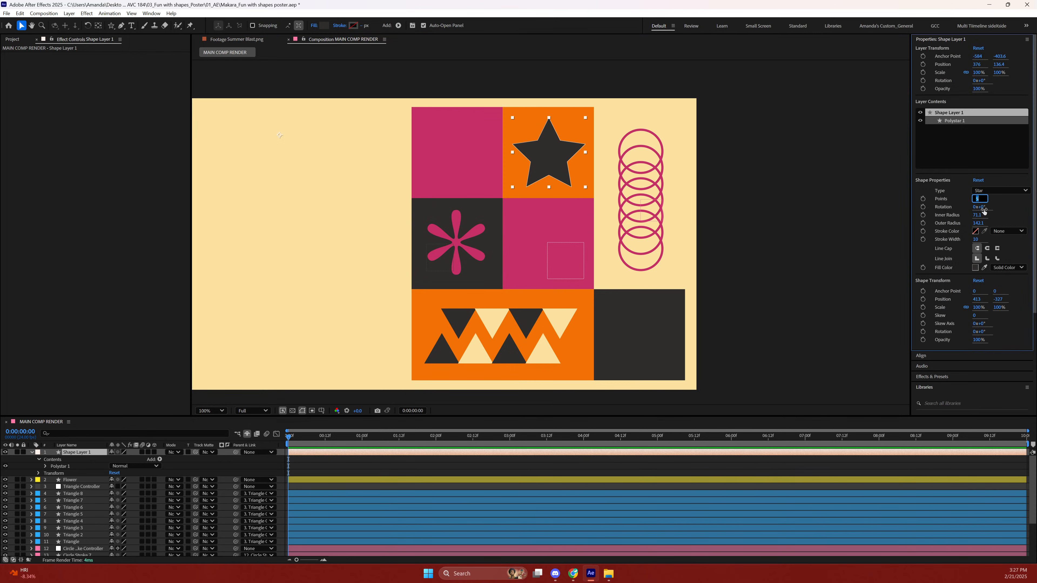
{"action": "key", "text": "Return"}
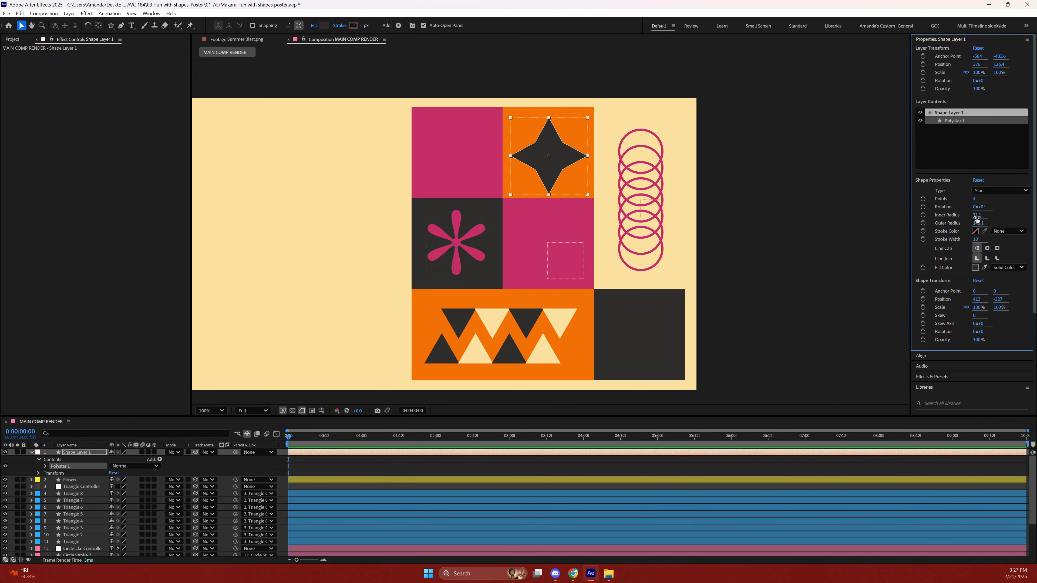
Set the star's inner radius to 50 and its outer radius to 150.
{"action": "mouse_move", "coordinate": [978, 223]}
{"action": "left_mouse_down"}
{"action": "mouse_move", "coordinate": [954, 228]}
{"action": "mouse_move", "coordinate": [984, 216]}
{"action": "mouse_move", "coordinate": [971, 215]}
{"action": "left_mouse_up"}
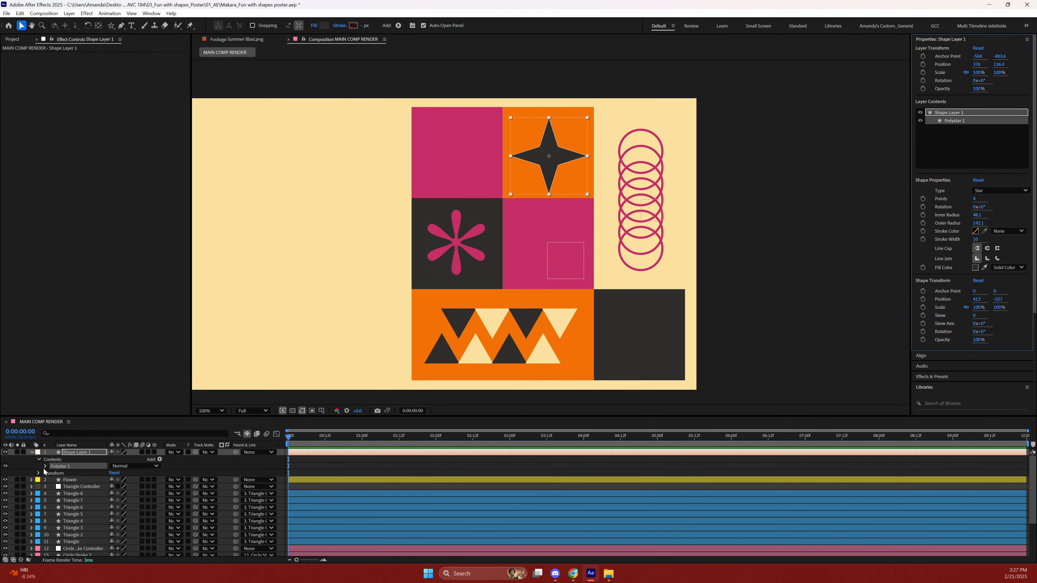
{"action": "left_click", "coordinate": [45, 467]}
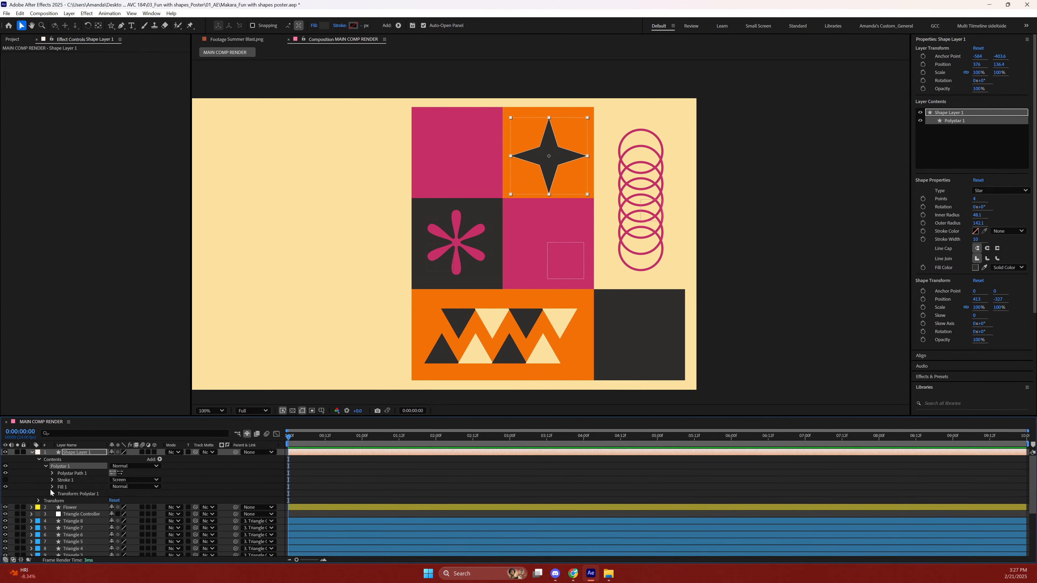
{"action": "left_click", "coordinate": [53, 473]}
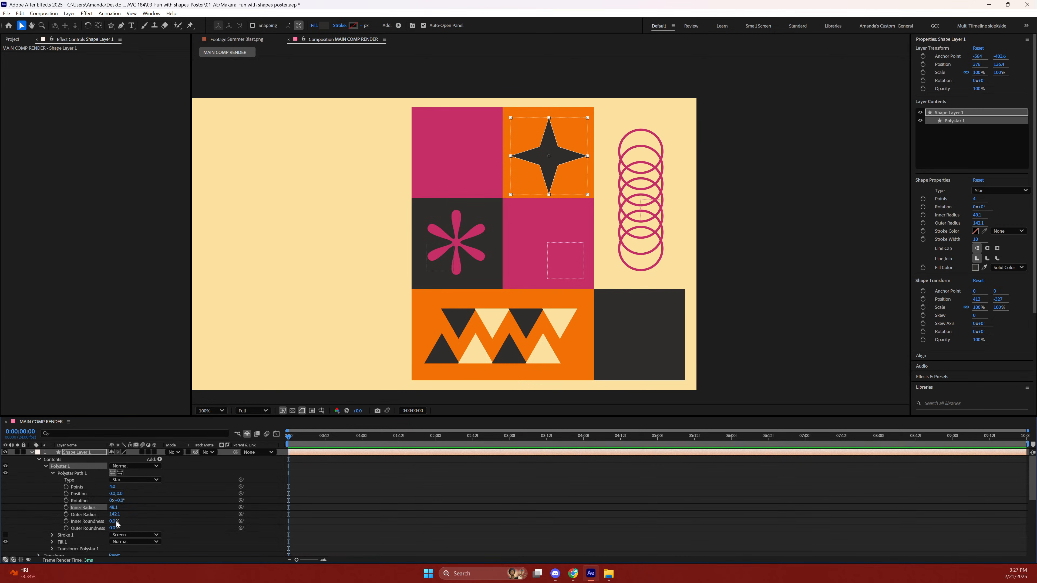
{"action": "left_click", "coordinate": [980, 214]}
{"action": "type", "text": "50"}
{"action": "key", "text": "Tab"}
{"action": "type", "text": "150"}
{"action": "key", "text": "Return"}
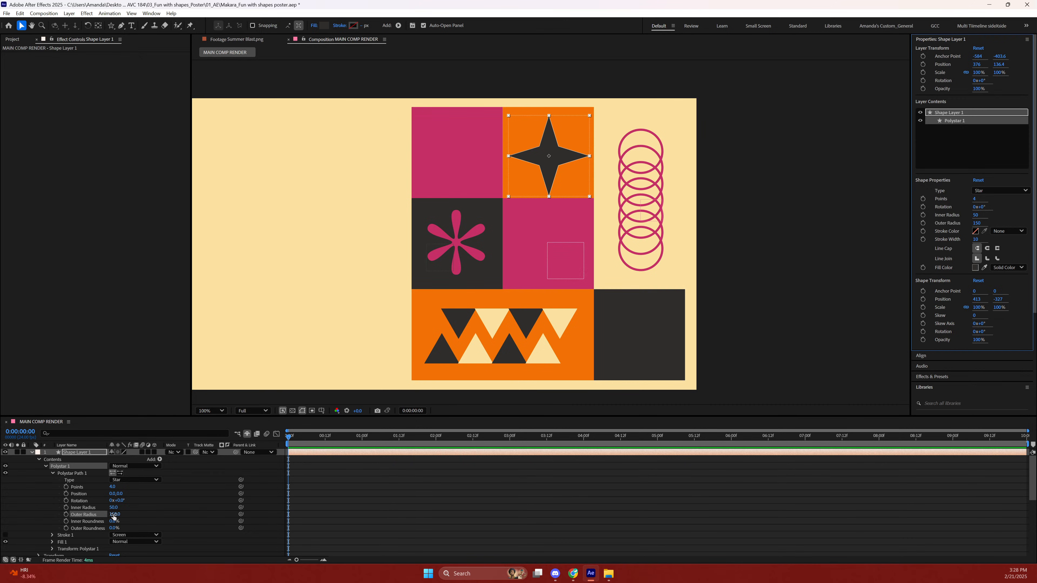
Try another outer radius for the star, undo it, and set the inner roundness to 200%.
{"action": "left_click_drag", "start_coordinate": [114, 515], "coordinate": [135, 514]}
{"action": "key", "text": "ctrl+z"}
{"action": "left_click", "coordinate": [115, 522]}
{"action": "type", "text": "200"}
{"action": "key", "text": "Return"}
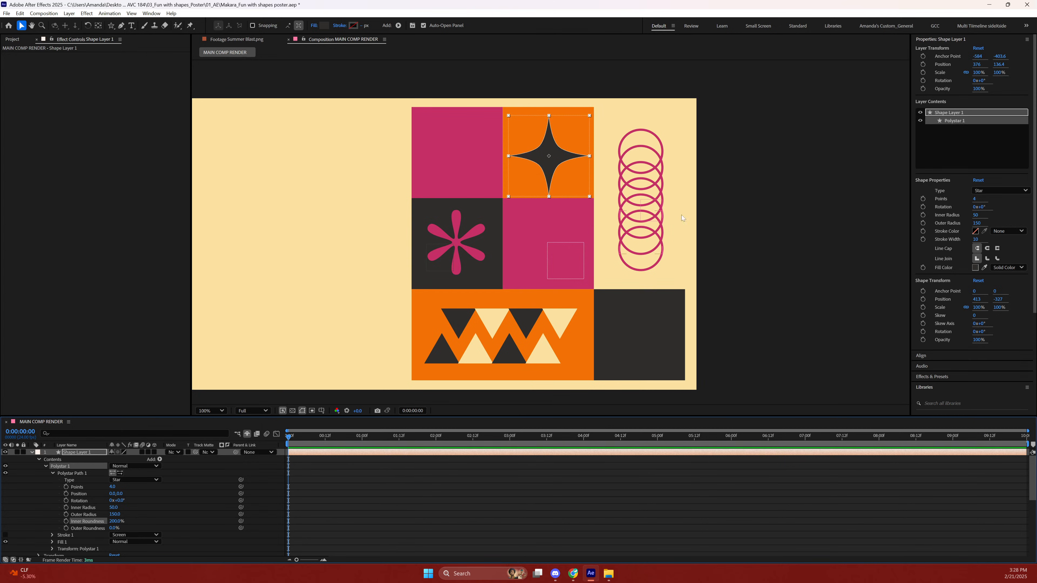
Center the four-pointed star in the orange square at position 376, 129.4 and save the project.
{"action": "left_click", "coordinate": [559, 160]}
{"action": "left_click_drag", "start_coordinate": [558, 159], "coordinate": [556, 157]}
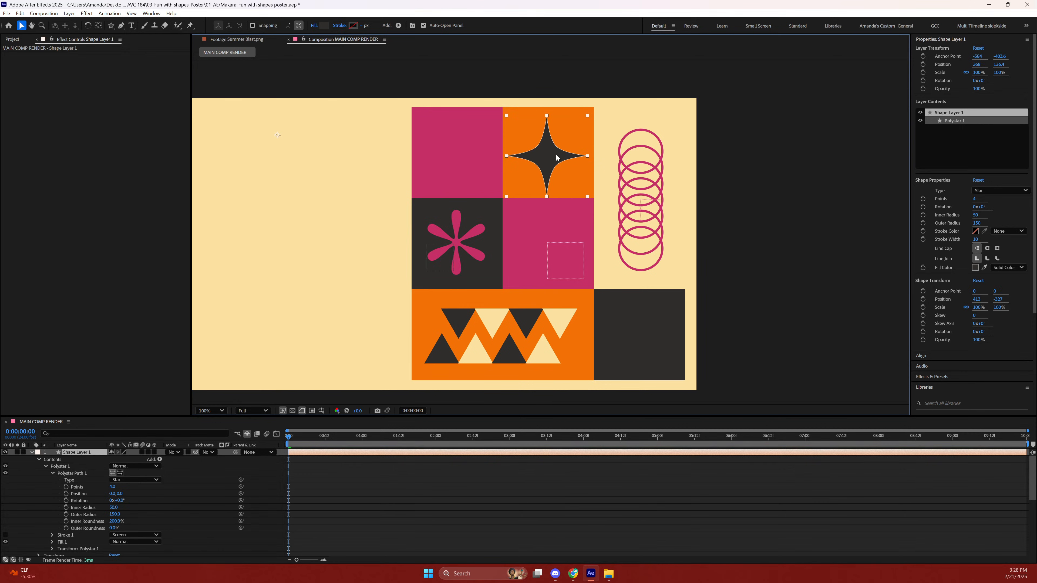
{"action": "key", "text": "Up"}
{"action": "key", "text": "Up"}
{"action": "key", "text": "Up"}
{"action": "key", "text": "Up"}
{"action": "key", "text": "Up"}
{"action": "key", "text": "Up"}
{"action": "key", "text": "Up"}
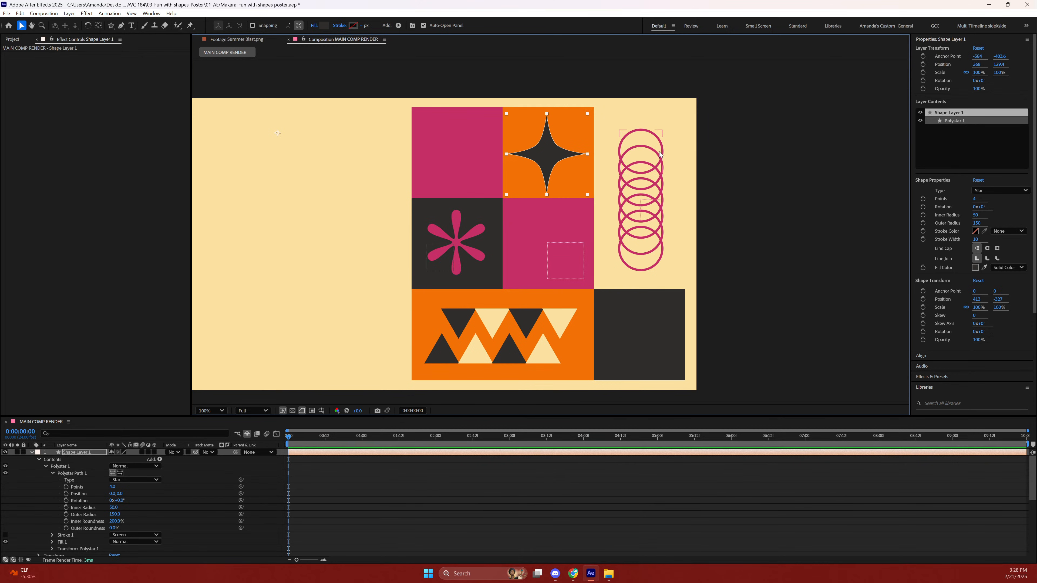
{"action": "key", "text": "Right"}
{"action": "key", "text": "Right"}
{"action": "key", "text": "Right"}
{"action": "key", "text": "Right"}
{"action": "key", "text": "Right"}
{"action": "key", "text": "Right"}
{"action": "key", "text": "Right"}
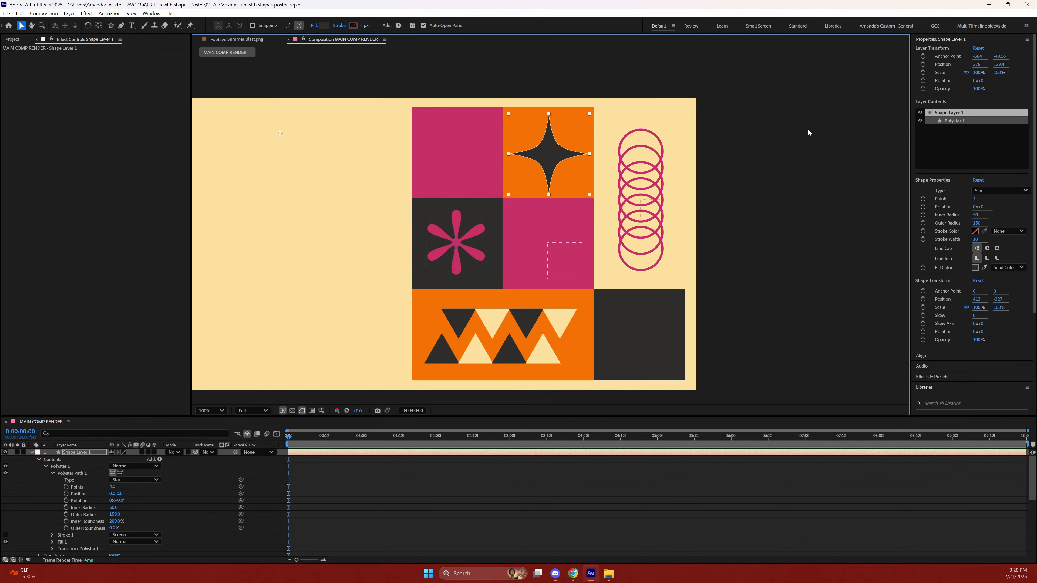
{"action": "left_click", "coordinate": [852, 55]}
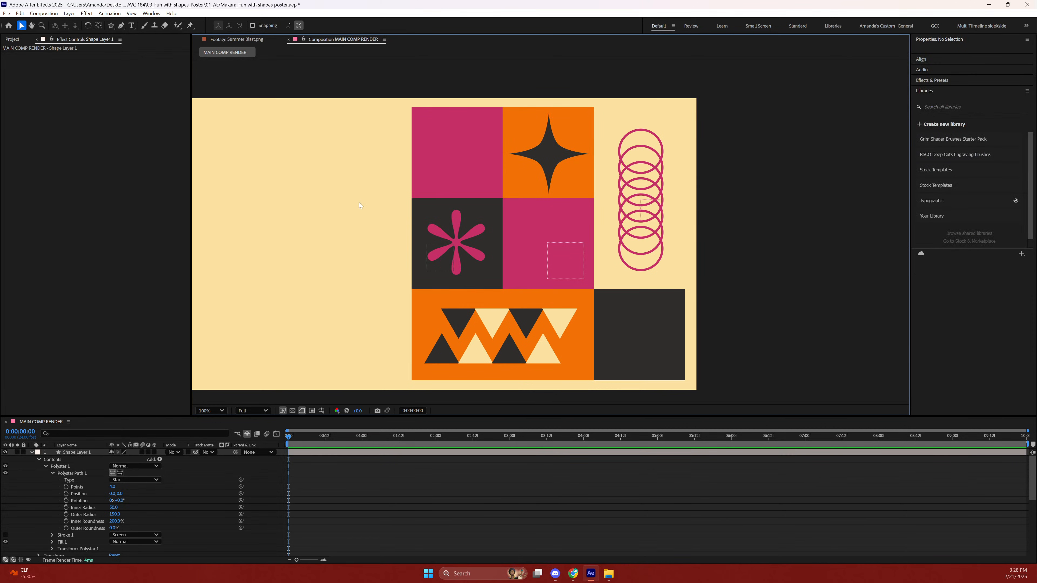
{"action": "key", "text": "ctrl+s"}
{"action": "scroll", "coordinate": [494, 179], "scroll_direction": "down", "scroll_amount": 1}
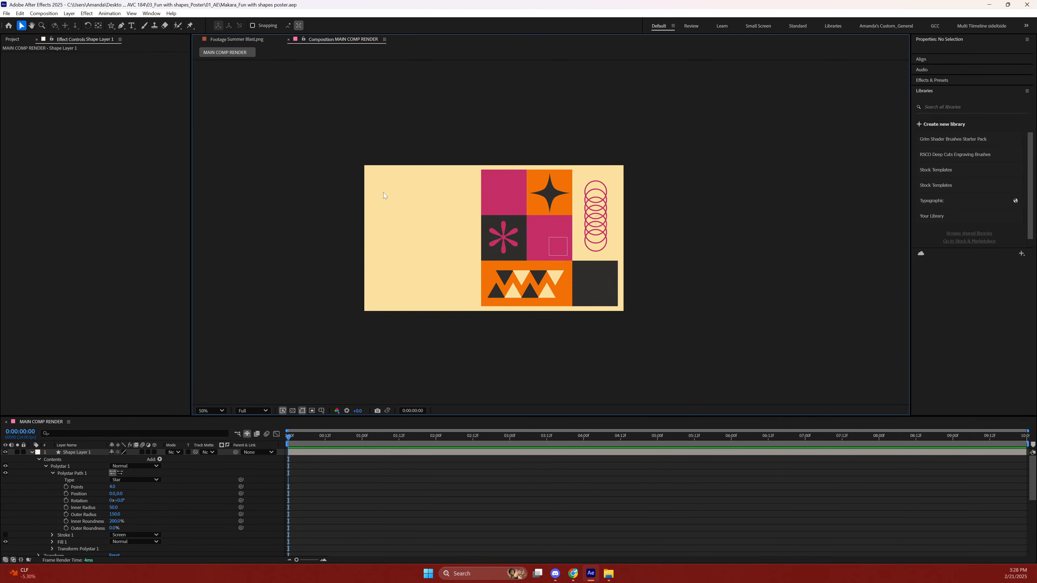
{"action": "scroll", "coordinate": [384, 192], "scroll_direction": "up", "scroll_amount": 5}
{"action": "scroll", "coordinate": [384, 192], "scroll_direction": "down", "scroll_amount": 2}
{"action": "scroll", "coordinate": [333, 156], "scroll_direction": "down", "scroll_amount": 3}
{"action": "scroll", "coordinate": [341, 169], "scroll_direction": "up", "scroll_amount": 2}
{"action": "key", "text": "space"}
{"action": "left_click_drag", "start_coordinate": [330, 143], "coordinate": [382, 153]}
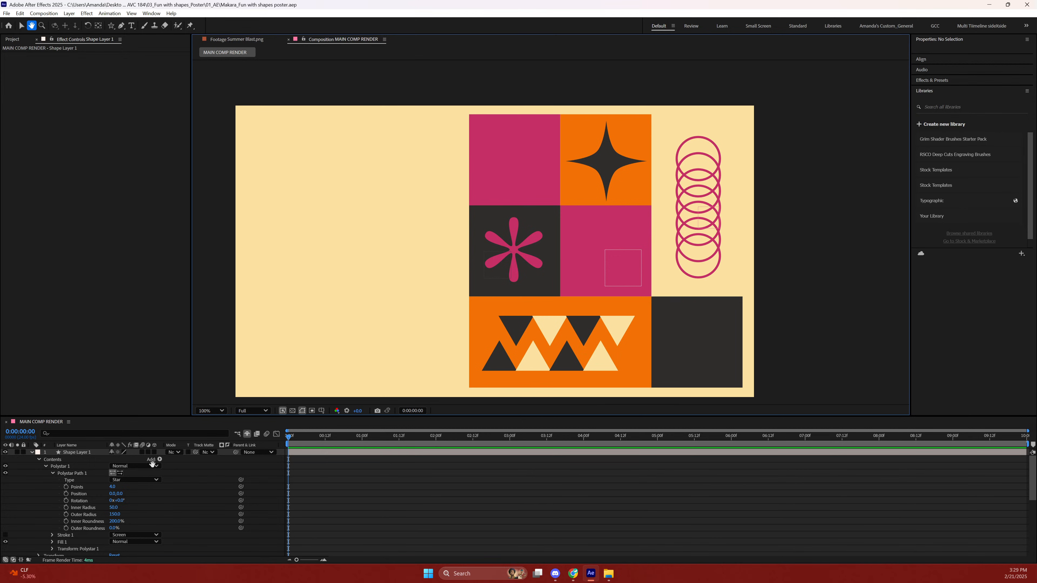
Collapse the star layer's properties, rename the layer as Inverted Square, and save the project.
{"action": "scroll", "coordinate": [35, 457], "scroll_direction": "down", "scroll_amount": 1}
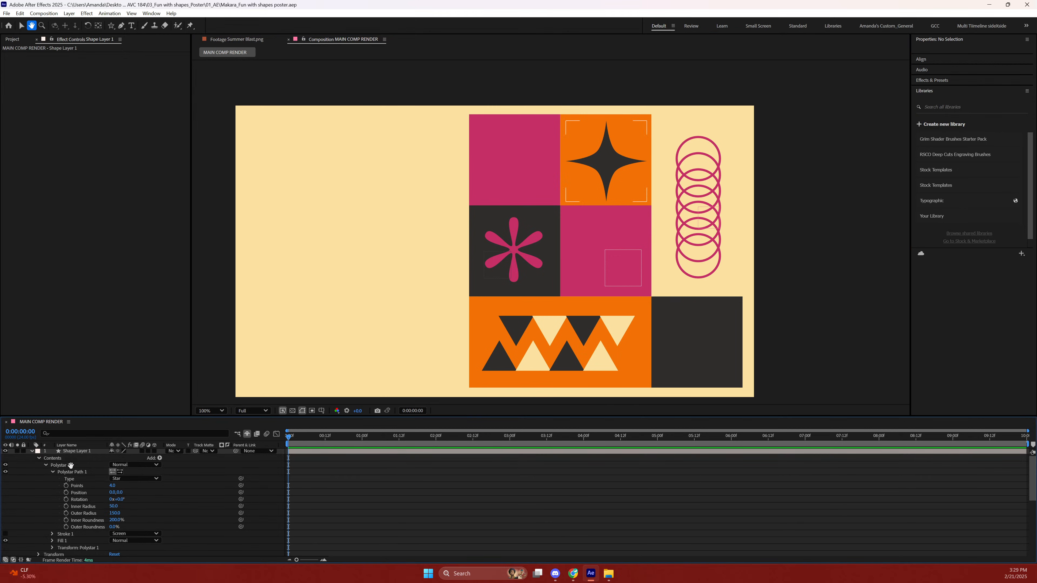
{"action": "key", "text": "v"}
{"action": "left_click", "coordinate": [88, 451]}
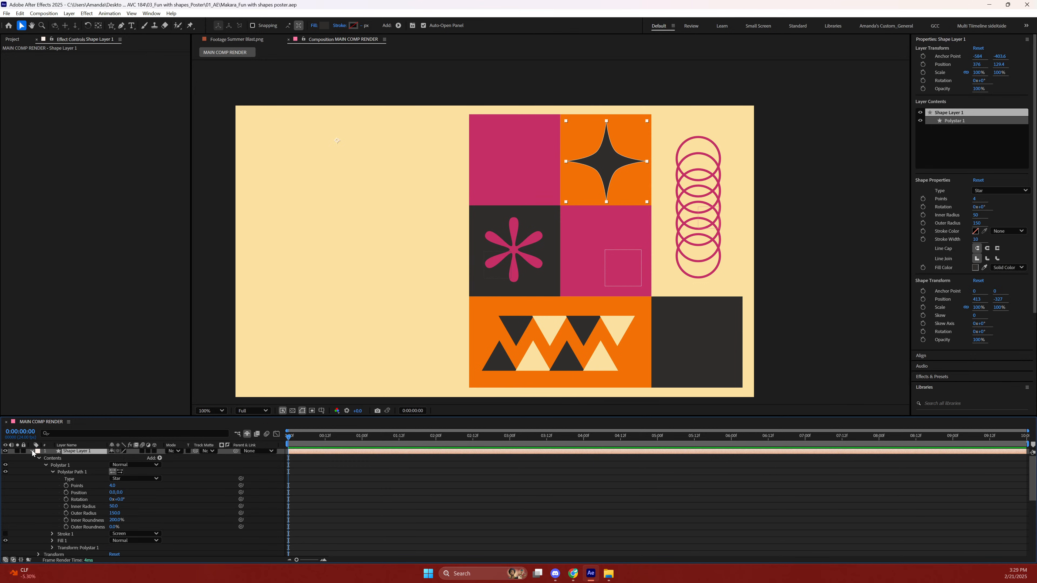
{"action": "left_click", "coordinate": [31, 451]}
{"action": "scroll", "coordinate": [75, 486], "scroll_direction": "up", "scroll_amount": 1}
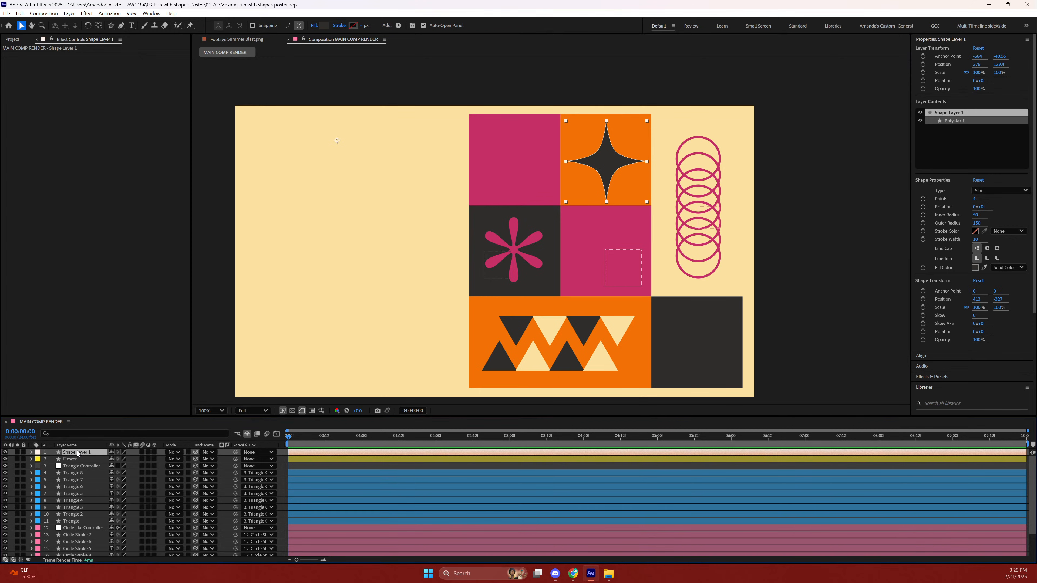
{"action": "key", "text": "Return"}
{"action": "type", "text": "Inverted Square"}
{"action": "key", "text": "Return"}
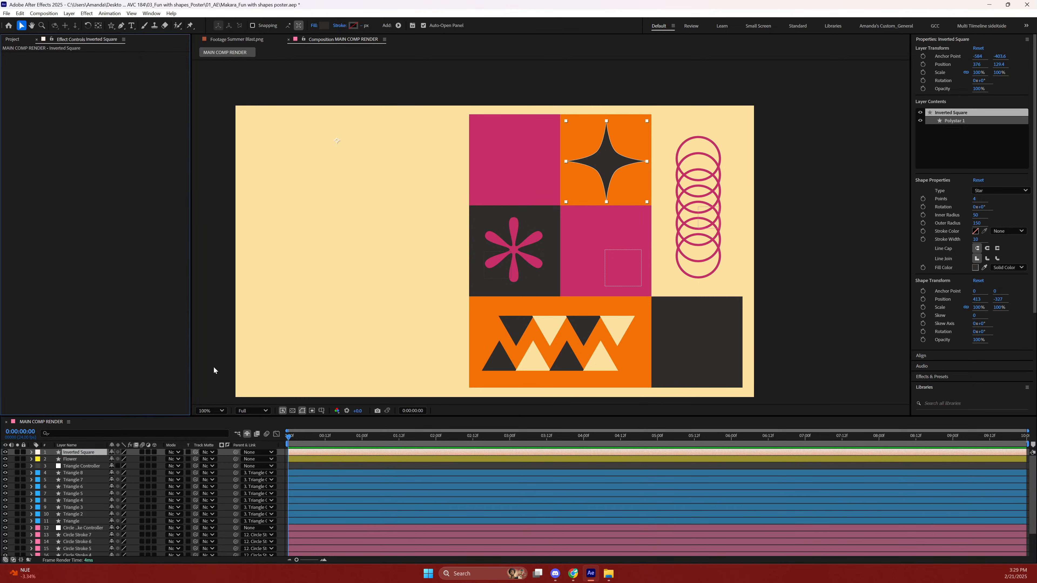
{"action": "key", "text": "ctrl+s"}
{"action": "left_click", "coordinate": [275, 286]}
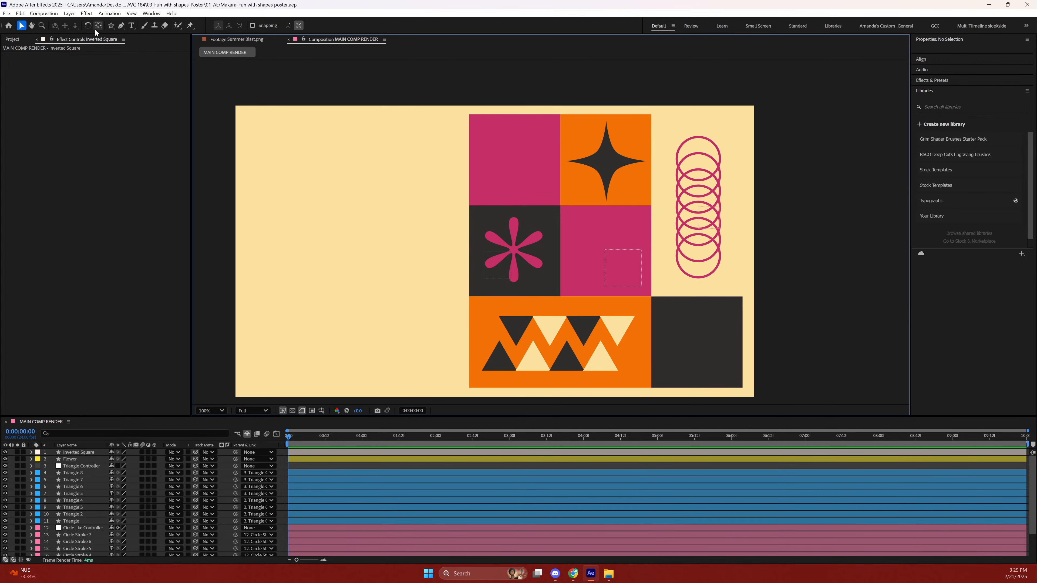
Draw a dark circle about 42 px wide near the upper-left corner of the cream background and name its layer Circle Pattern.
{"action": "left_click", "coordinate": [111, 26]}
{"action": "left_click", "coordinate": [128, 45]}
{"action": "left_click_drag", "start_coordinate": [274, 131], "coordinate": [286, 139]}
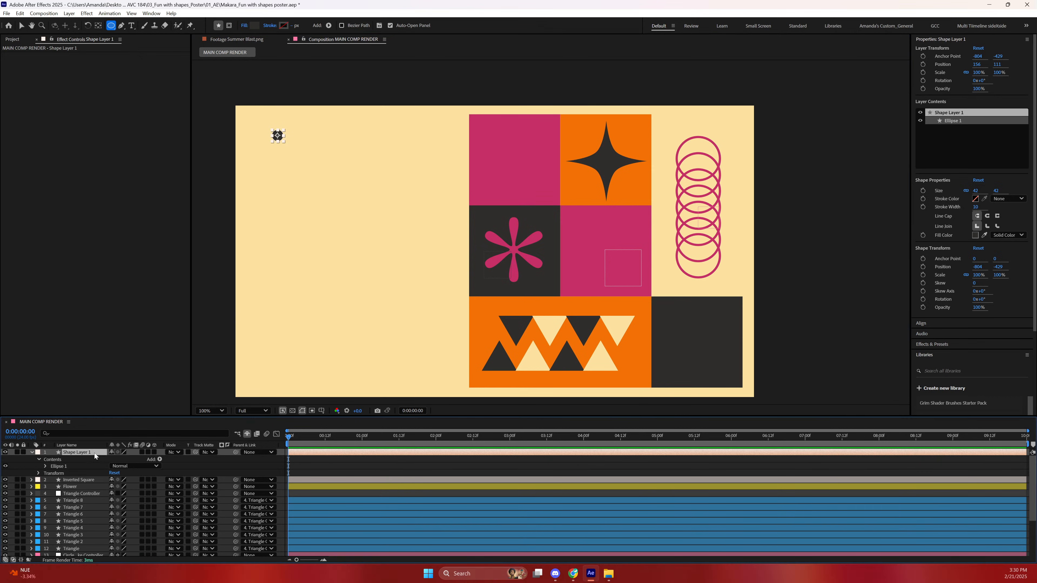
{"action": "left_click", "coordinate": [94, 452]}
{"action": "key", "text": "Return"}
{"action": "type", "text": "Circle Pattern"}
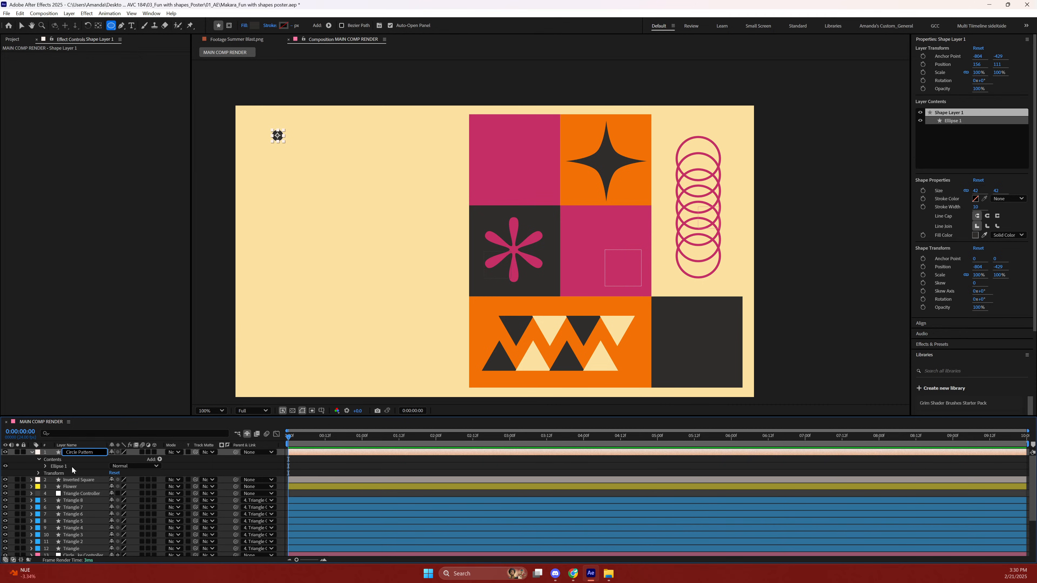
{"action": "key", "text": "Return"}
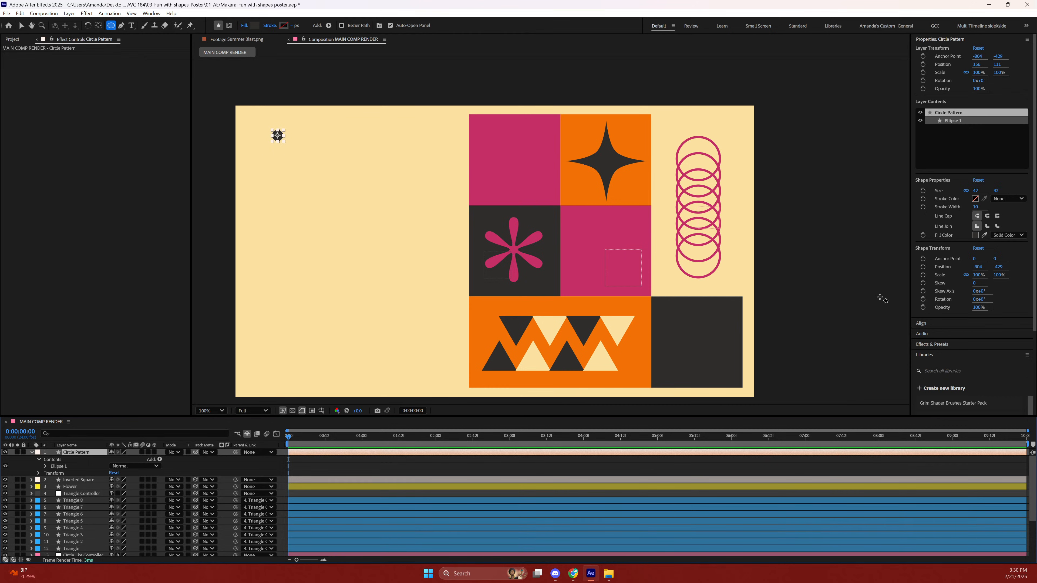
Set the small circle's size to 30 by 30 and return to the Selection tool.
{"action": "left_click", "coordinate": [977, 191]}
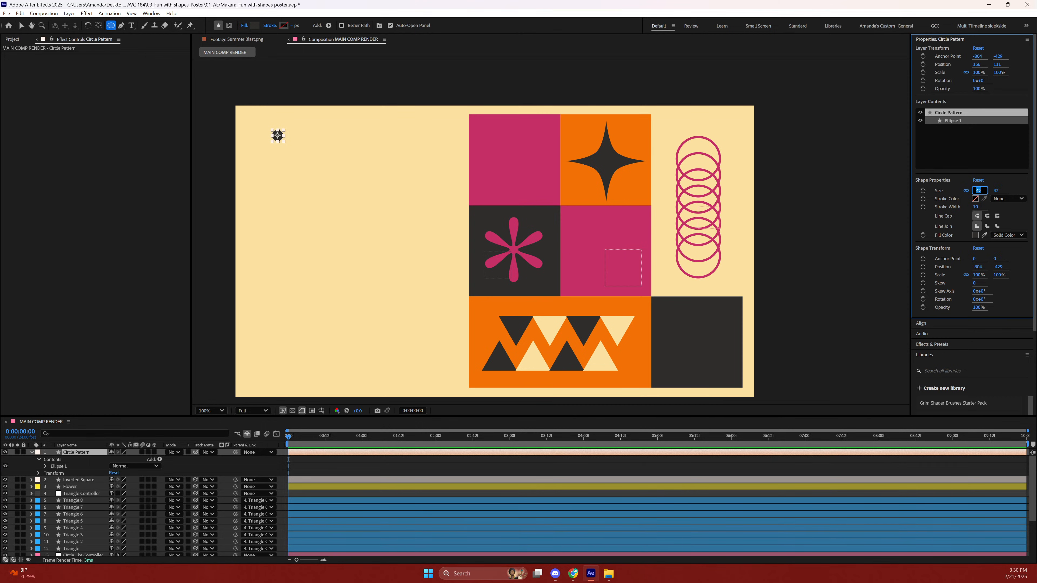
{"action": "type", "text": "30"}
{"action": "key", "text": "Return"}
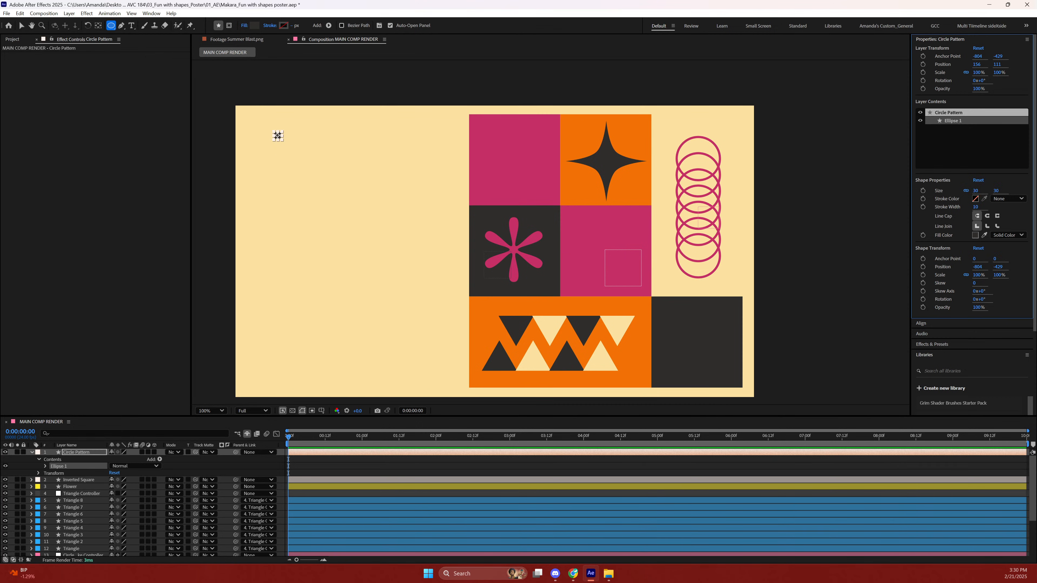
{"action": "left_click", "coordinate": [23, 26]}
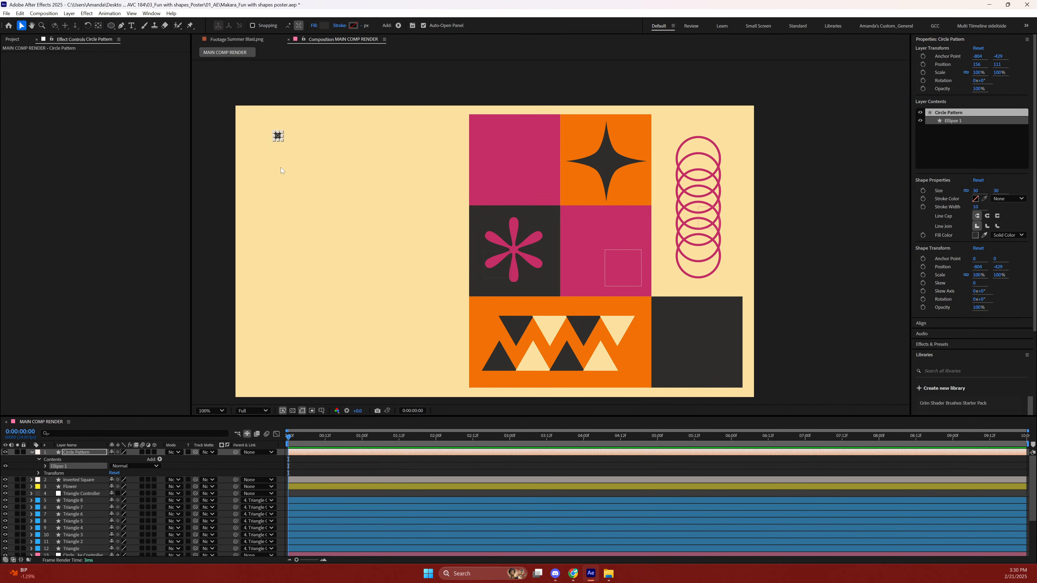
{"action": "left_click", "coordinate": [298, 161]}
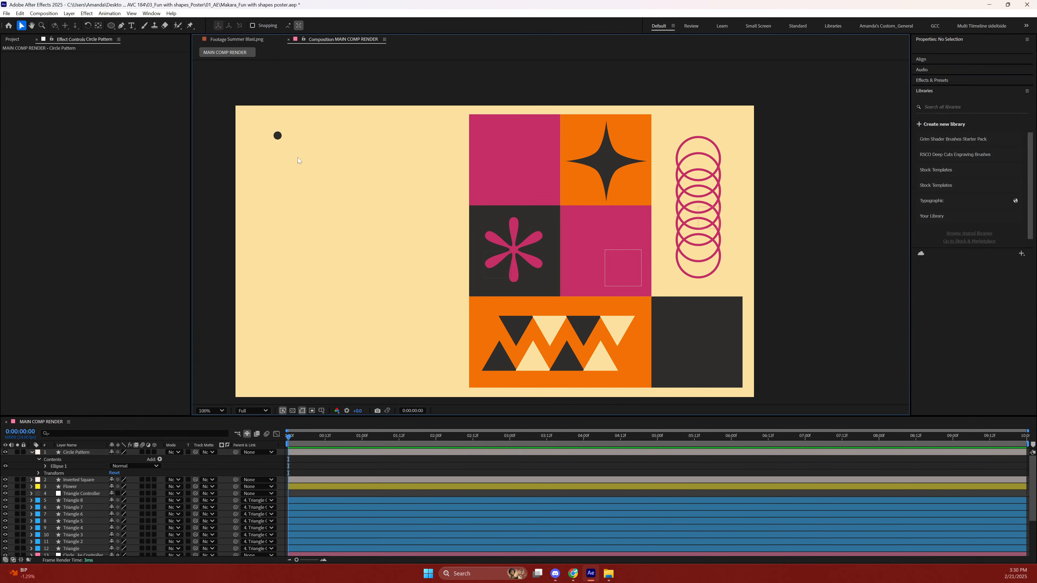
{"action": "left_click", "coordinate": [276, 137]}
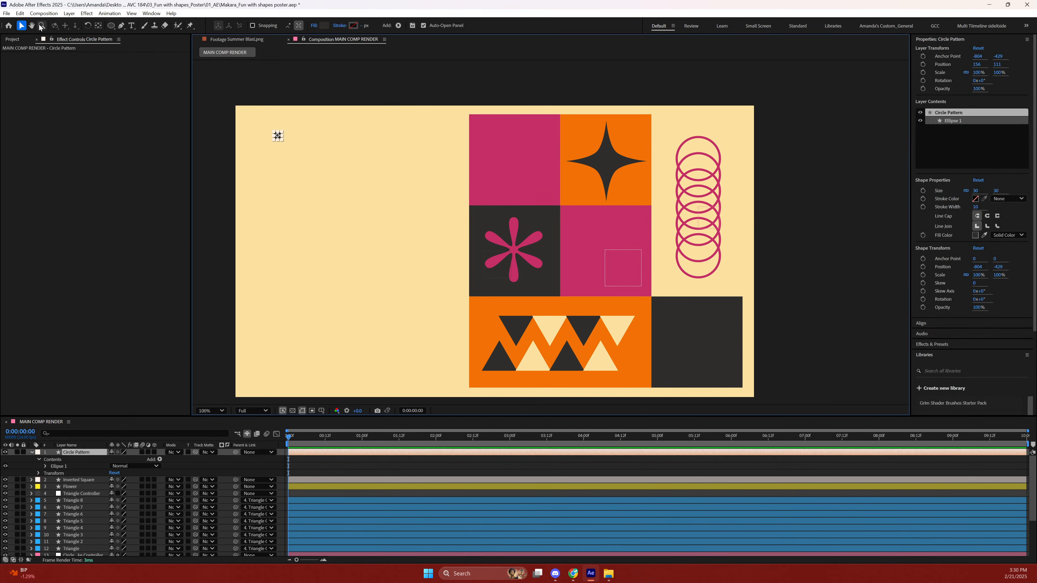
{"action": "left_click", "coordinate": [98, 25]}
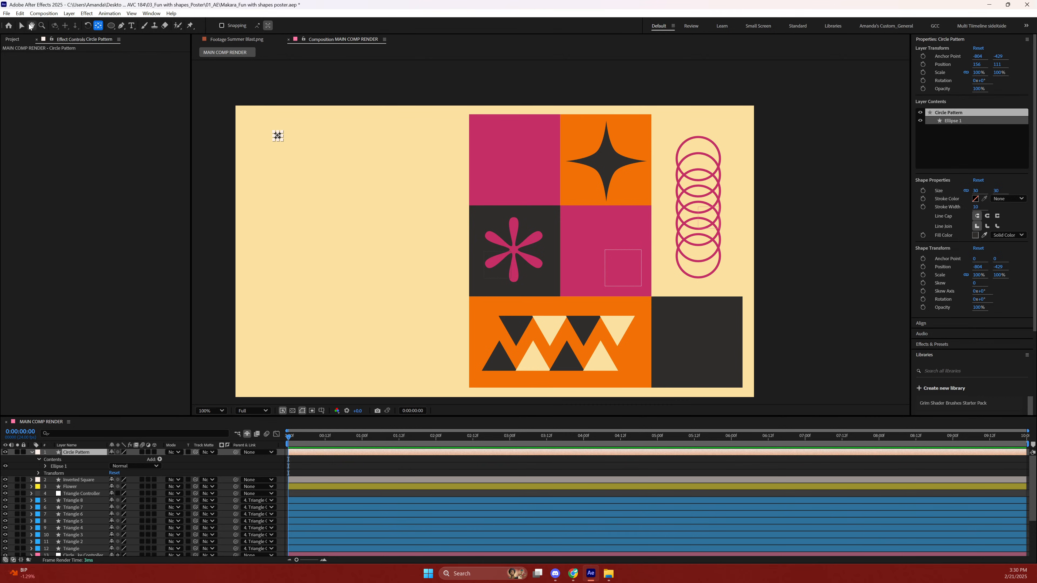
{"action": "left_click", "coordinate": [23, 26]}
{"action": "left_click", "coordinate": [287, 184]}
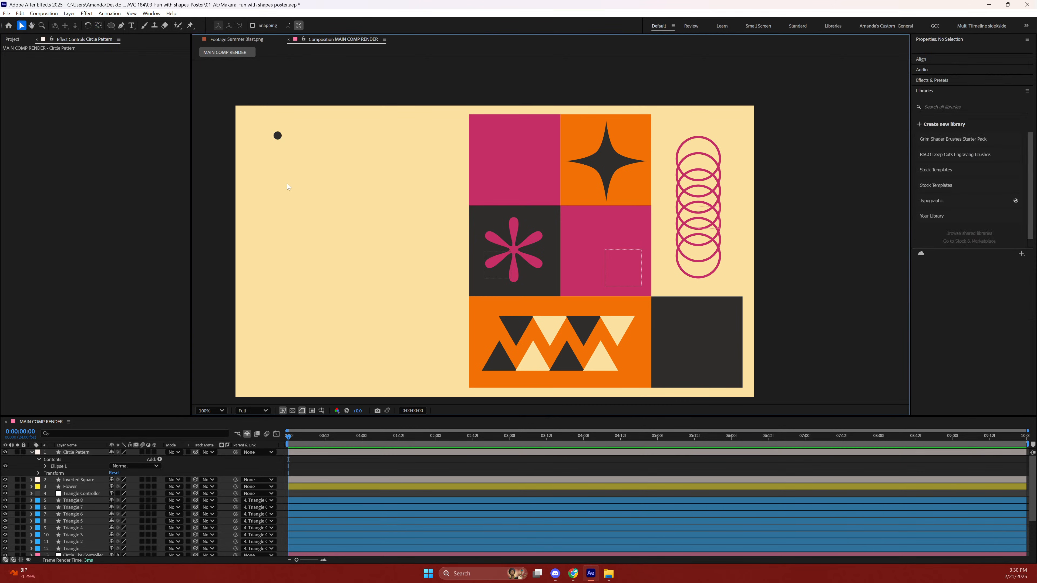
Select the Circle Pattern layer and save the project.
{"action": "key", "text": "period"}
{"action": "key", "text": "period"}
{"action": "key", "text": "h"}
{"action": "left_click_drag", "start_coordinate": [285, 181], "coordinate": [486, 271]}
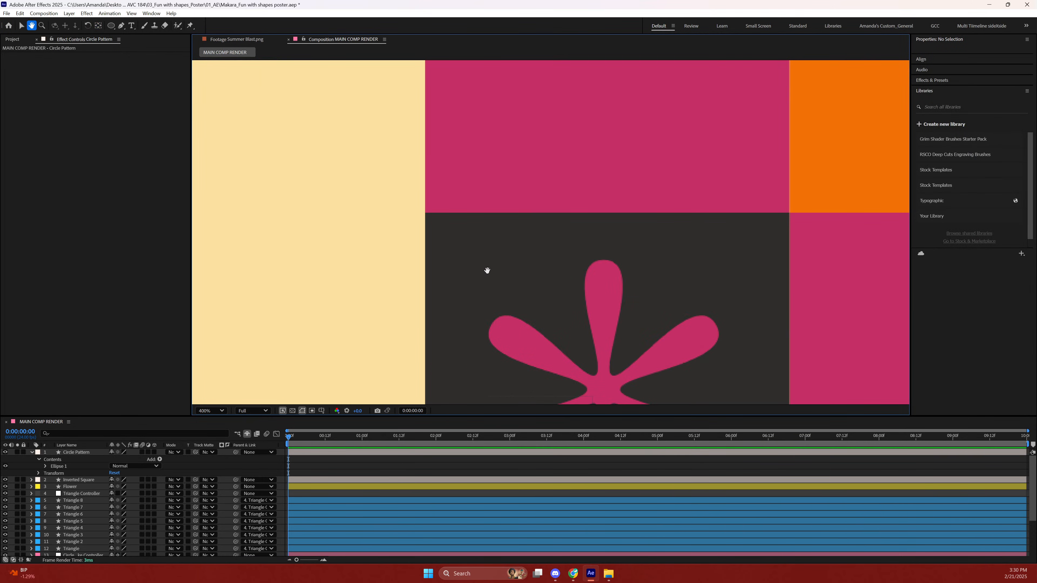
{"action": "left_click_drag", "start_coordinate": [313, 181], "coordinate": [593, 283]}
{"action": "left_click_drag", "start_coordinate": [347, 192], "coordinate": [650, 301]}
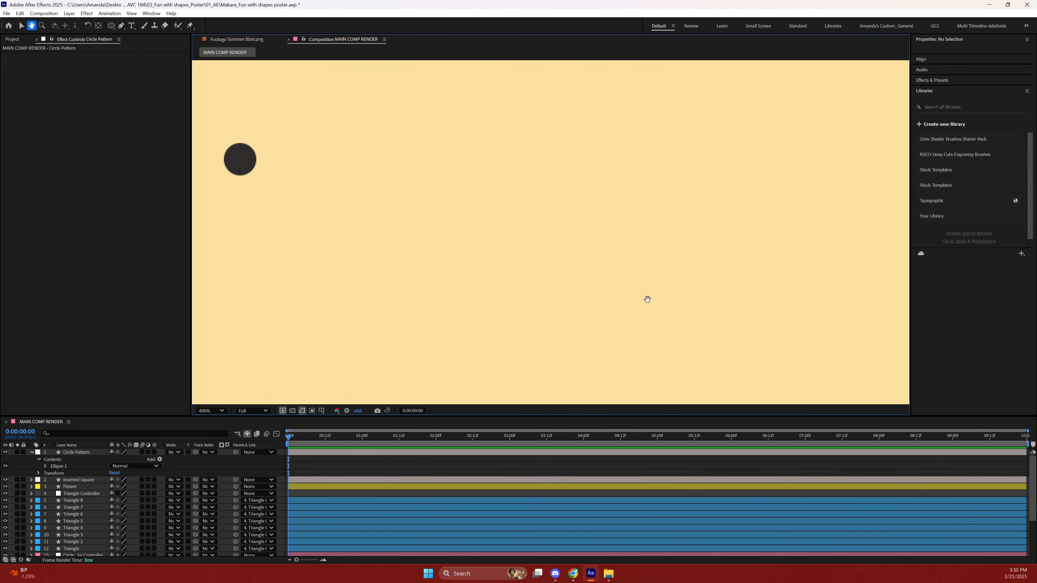
{"action": "left_click_drag", "start_coordinate": [400, 198], "coordinate": [496, 217]}
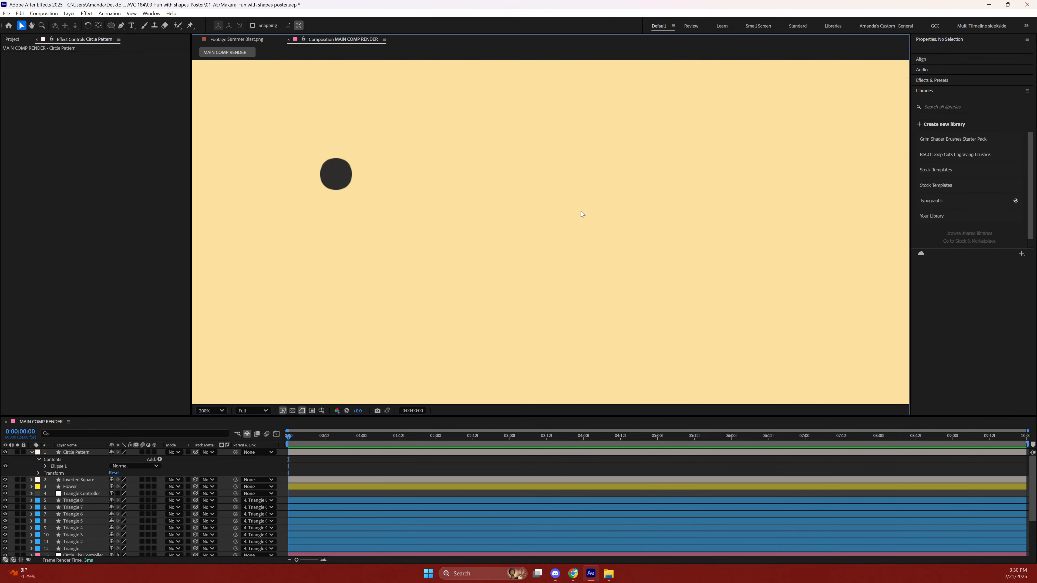
{"action": "key", "text": "comma"}
{"action": "key", "text": "h"}
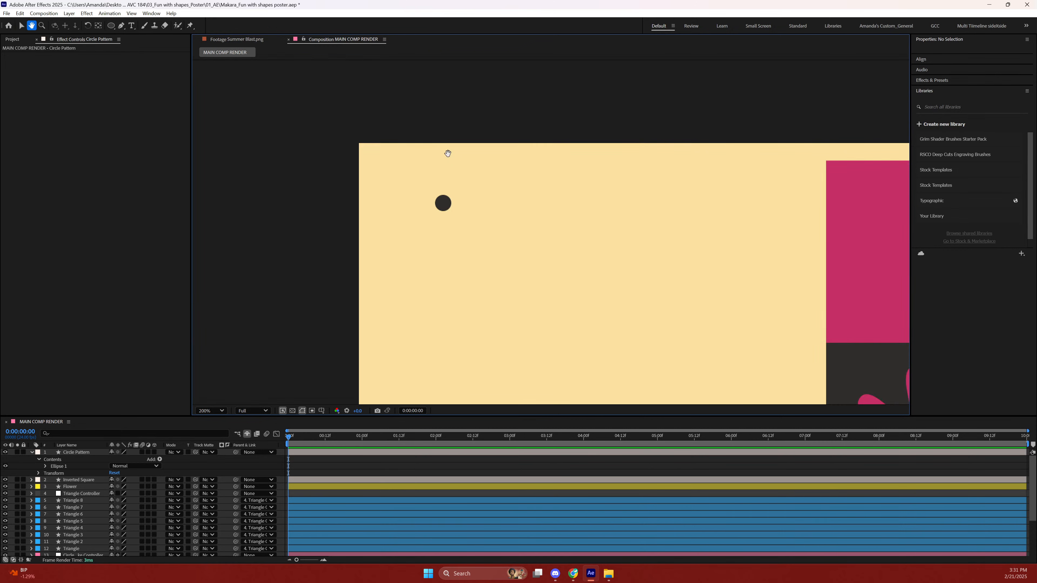
{"action": "left_click_drag", "start_coordinate": [556, 195], "coordinate": [473, 133]}
{"action": "key", "text": "v"}
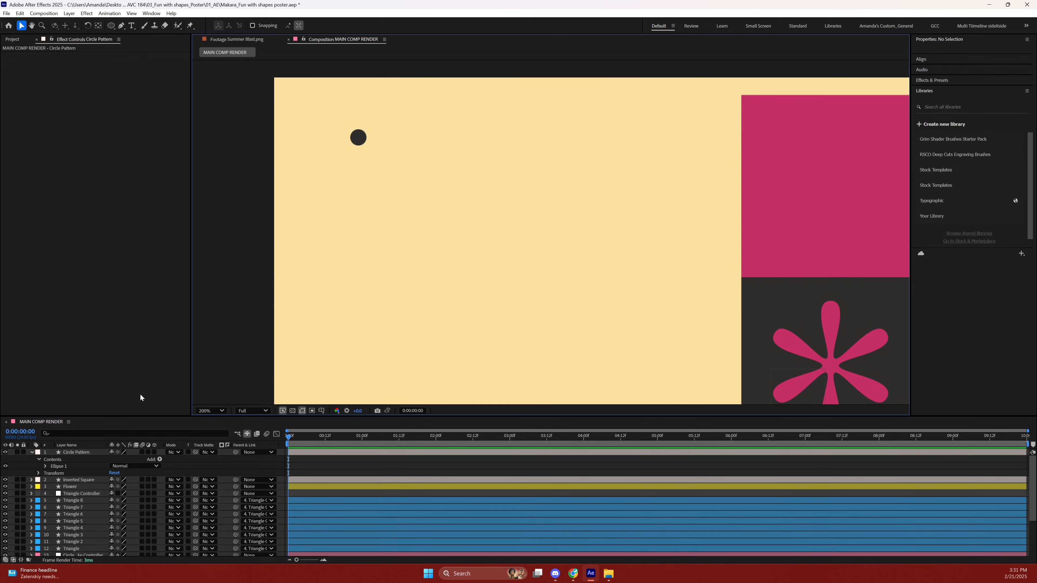
{"action": "left_click", "coordinate": [85, 452]}
{"action": "key", "text": "ctrl+s"}
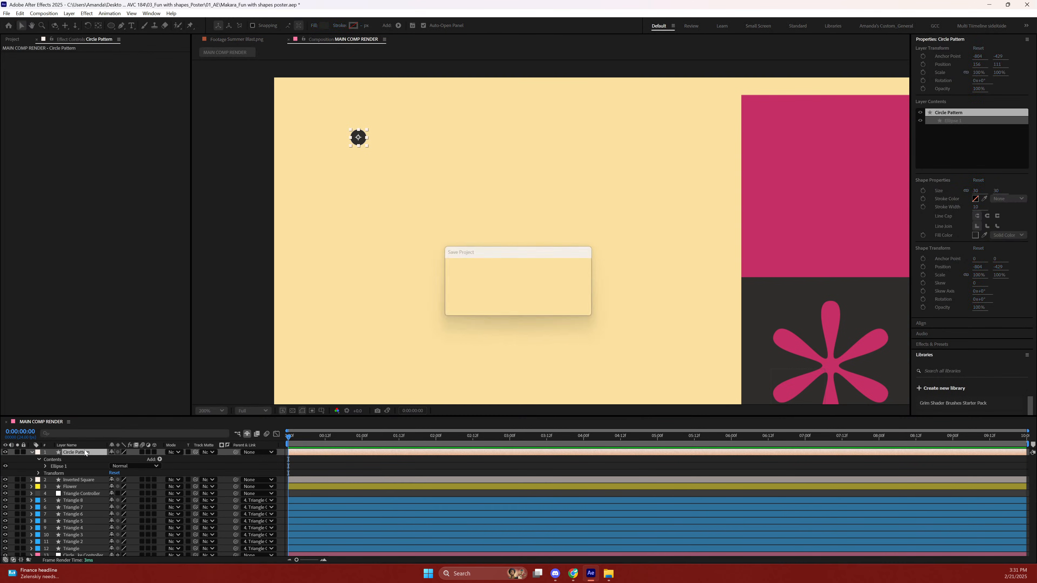
Add a Repeater to the Circle Pattern layer.
{"action": "left_click", "coordinate": [37, 459]}
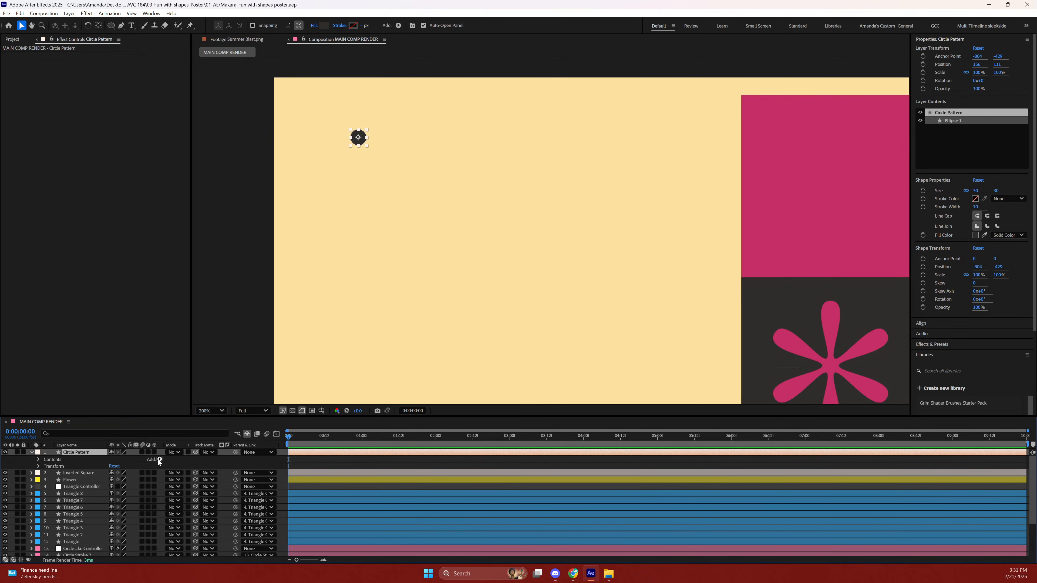
{"action": "left_click", "coordinate": [159, 459]}
{"action": "left_click", "coordinate": [69, 453]}
{"action": "key", "text": "period"}
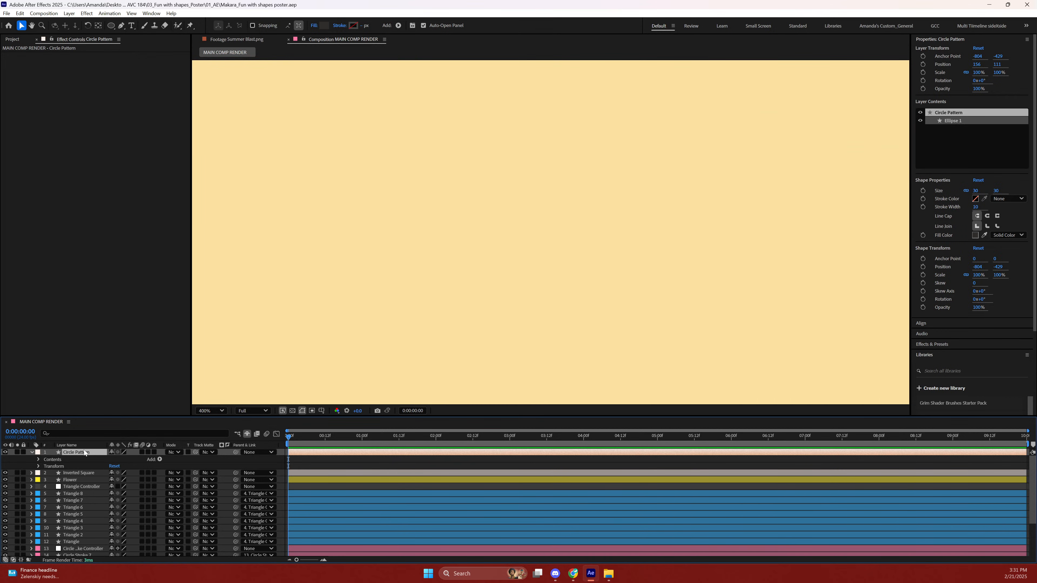
{"action": "key", "text": "comma"}
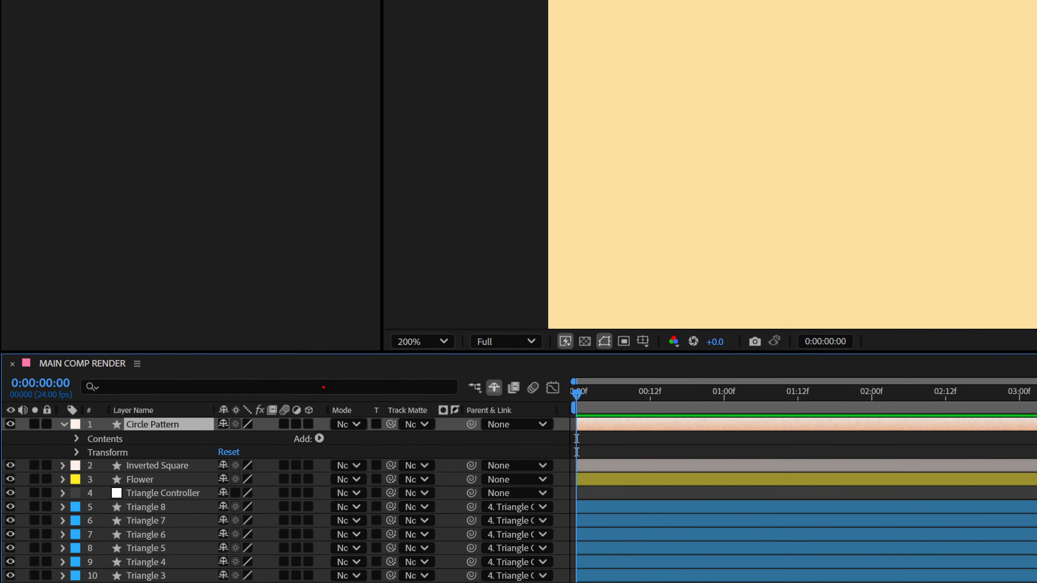
{"action": "mouse_move", "coordinate": [293, 451]}
{"action": "left_mouse_down"}
{"action": "mouse_move", "coordinate": [325, 446]}
{"action": "mouse_move", "coordinate": [313, 432]}
{"action": "mouse_move", "coordinate": [290, 454]}
{"action": "left_mouse_up"}
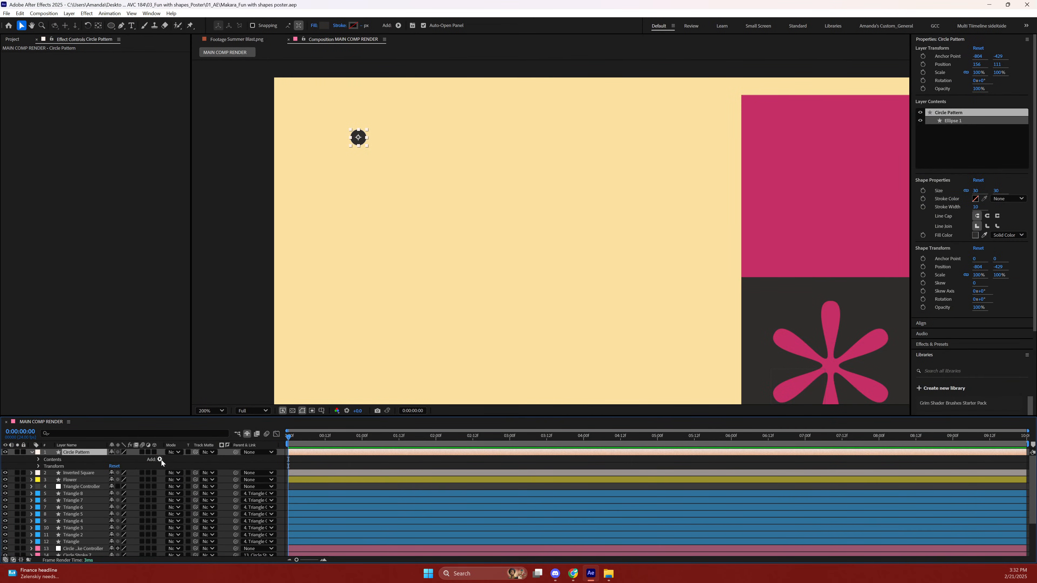
{"action": "left_click", "coordinate": [319, 438]}
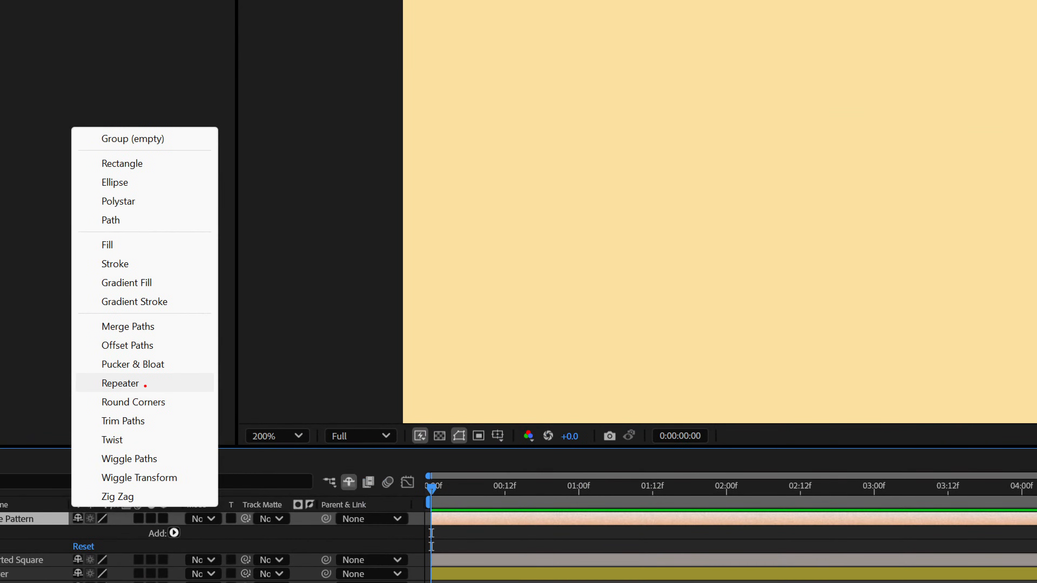
{"action": "mouse_move", "coordinate": [146, 382]}
{"action": "left_mouse_down"}
{"action": "mouse_move", "coordinate": [124, 375]}
{"action": "mouse_move", "coordinate": [137, 392]}
{"action": "left_mouse_up"}
{"action": "left_click", "coordinate": [120, 383]}
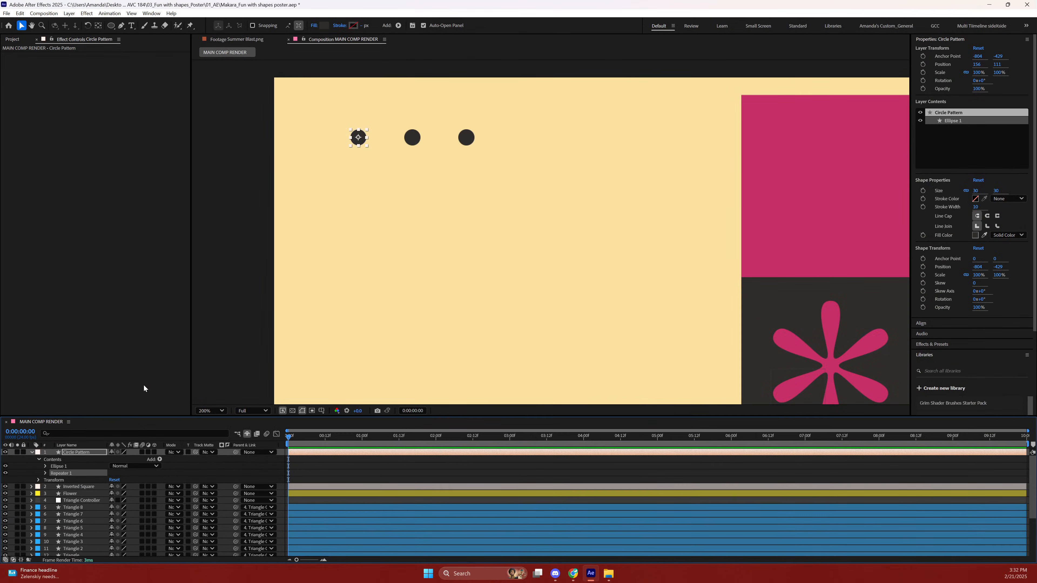
Expand the Repeater and its transform properties, then set its copies to 7 and its offset to -3.
{"action": "left_click", "coordinate": [159, 460]}
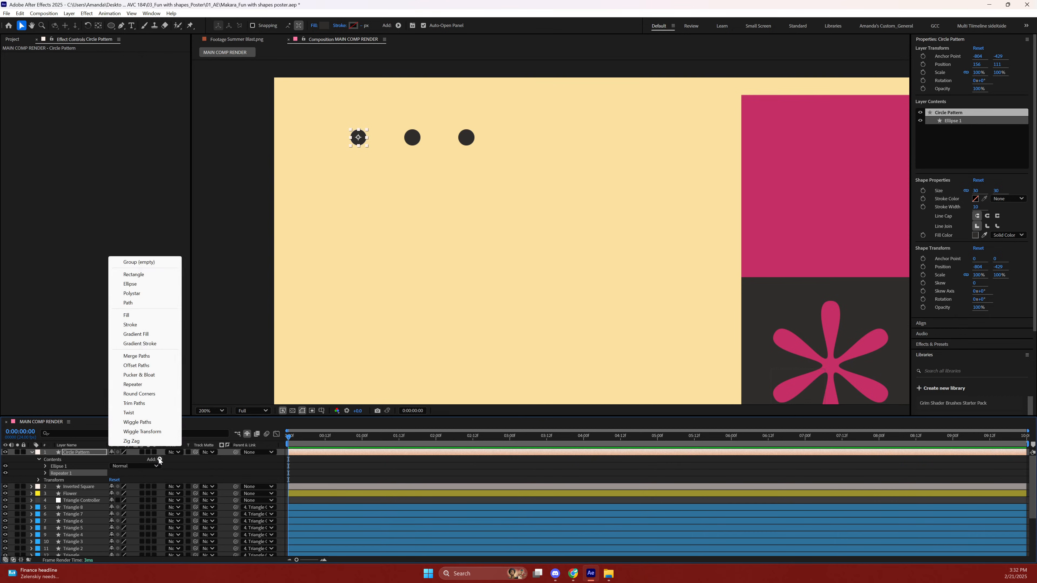
{"action": "left_click", "coordinate": [73, 453]}
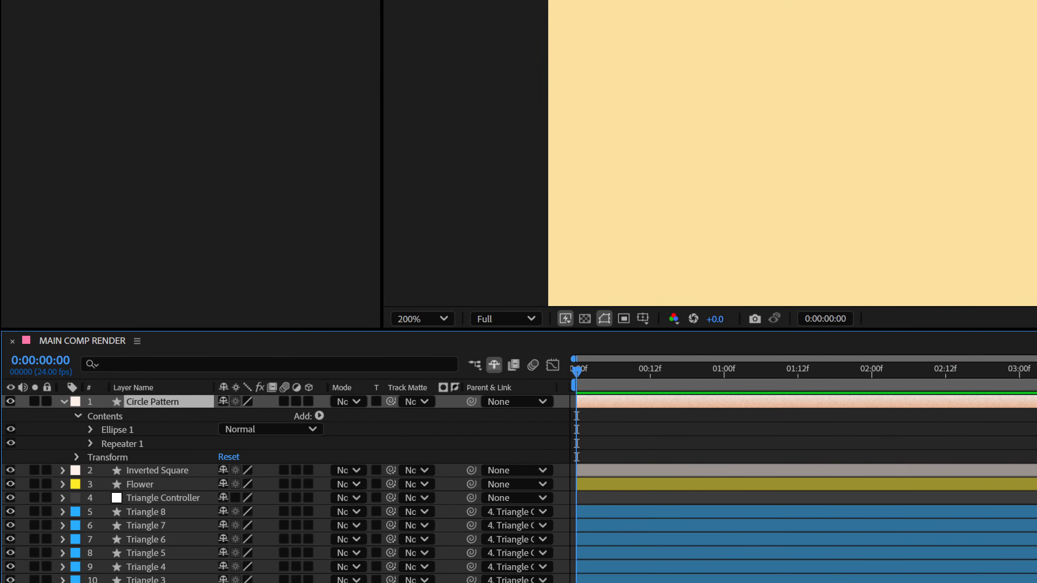
{"action": "mouse_move", "coordinate": [164, 434]}
{"action": "left_mouse_down"}
{"action": "mouse_move", "coordinate": [100, 440]}
{"action": "mouse_move", "coordinate": [95, 459]}
{"action": "mouse_move", "coordinate": [169, 451]}
{"action": "mouse_move", "coordinate": [166, 435]}
{"action": "left_mouse_up"}
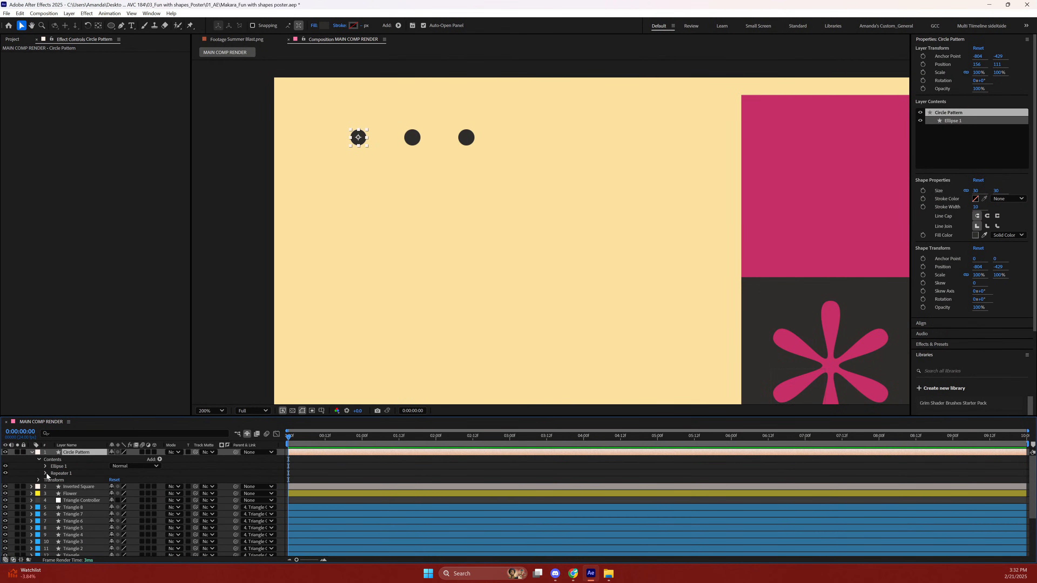
{"action": "left_click", "coordinate": [46, 474]}
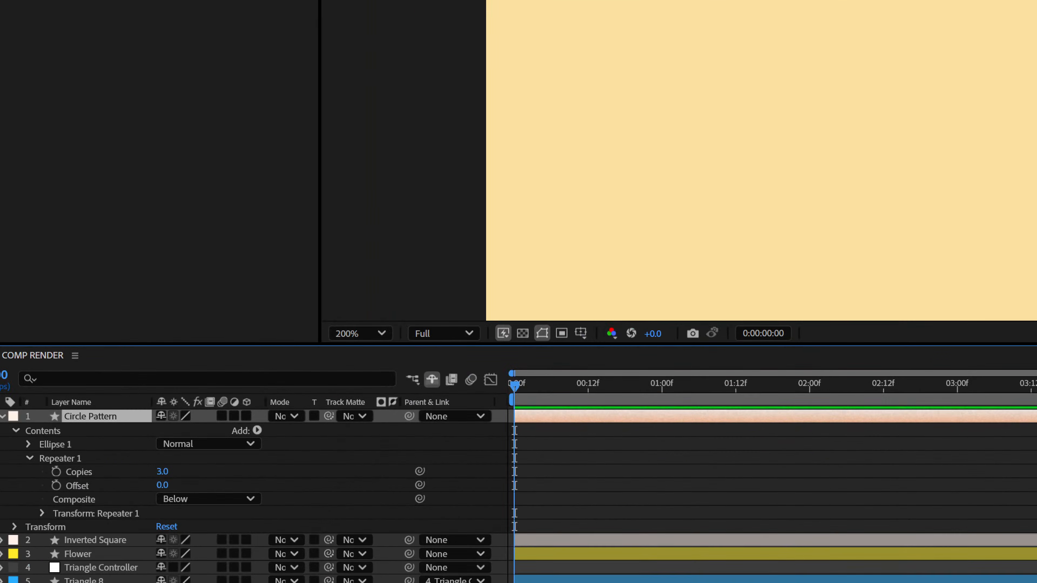
{"action": "mouse_move", "coordinate": [240, 433]}
{"action": "left_mouse_down"}
{"action": "mouse_move", "coordinate": [201, 426]}
{"action": "mouse_move", "coordinate": [177, 439]}
{"action": "mouse_move", "coordinate": [240, 429]}
{"action": "left_mouse_up"}
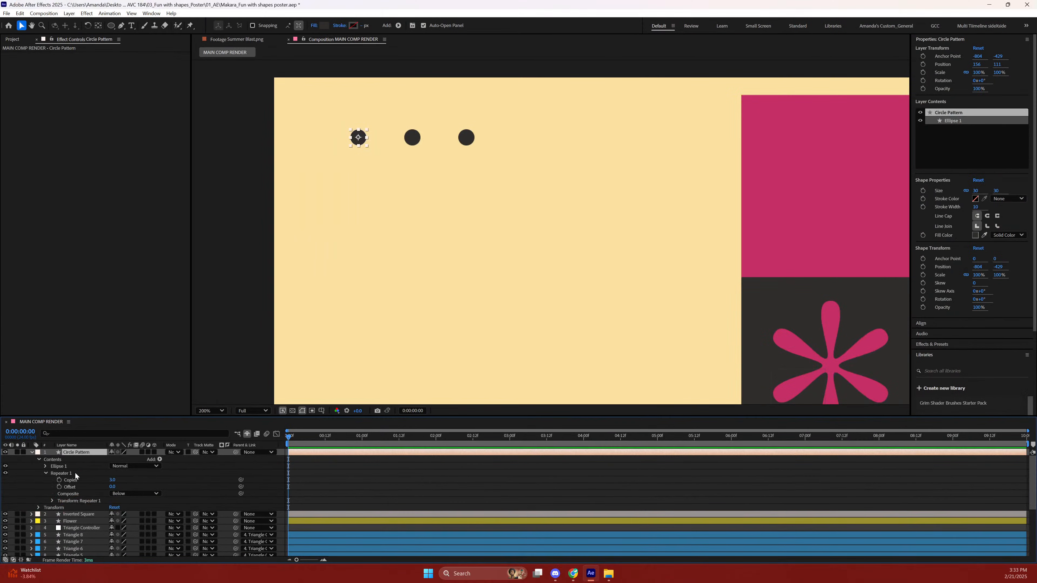
{"action": "left_click", "coordinate": [52, 501]}
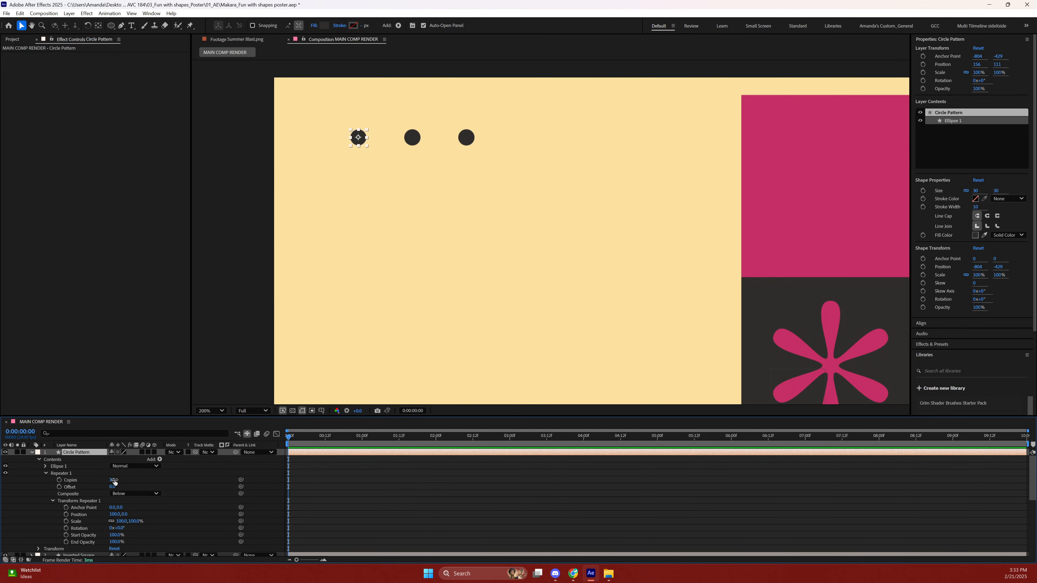
{"action": "left_click_drag", "start_coordinate": [113, 480], "coordinate": [118, 485]}
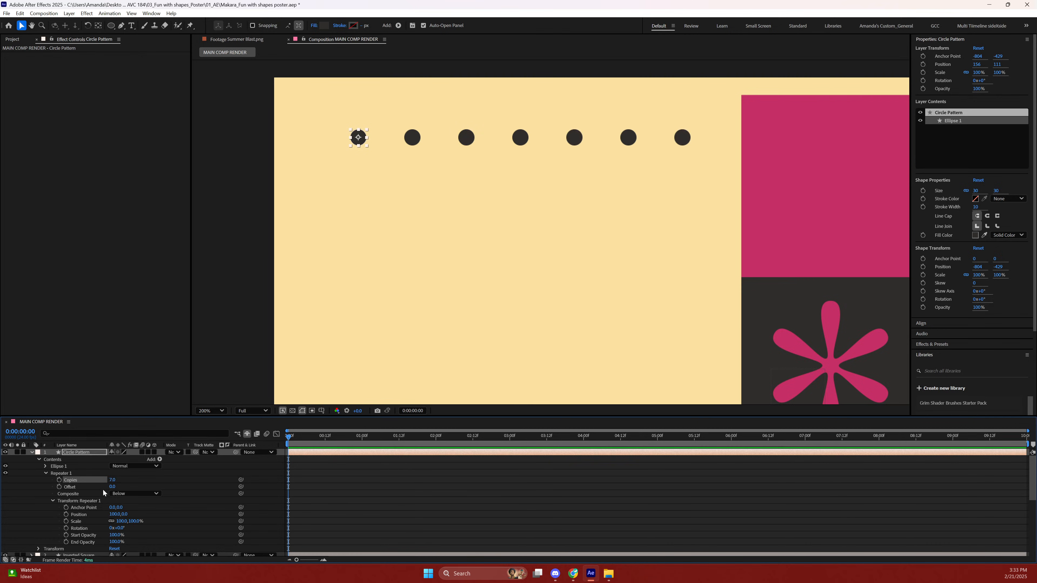
{"action": "left_click", "coordinate": [113, 480]}
{"action": "left_click_drag", "start_coordinate": [114, 487], "coordinate": [113, 486]}
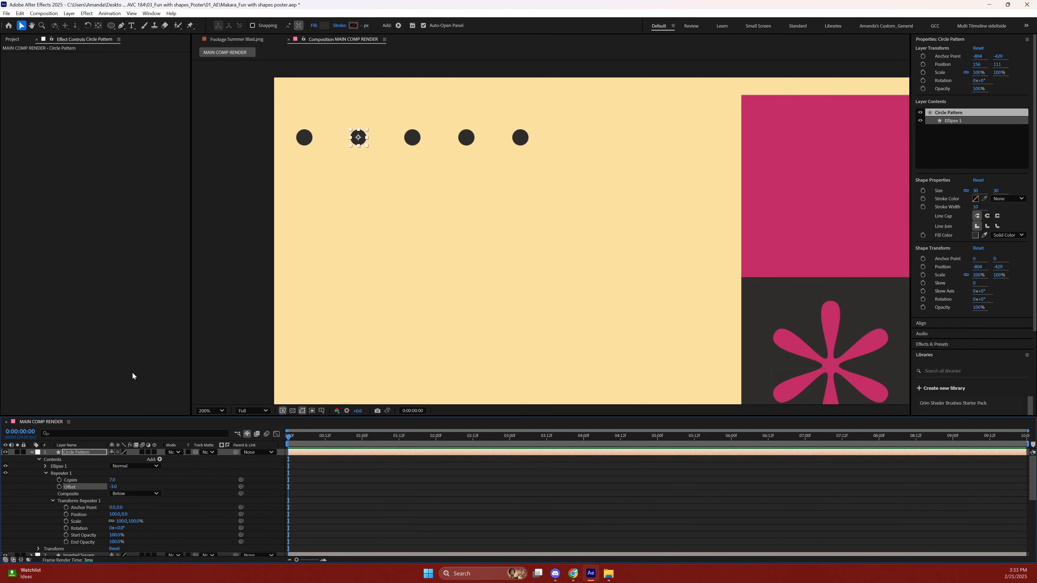
Move the row of circles to position 408, 104.5, near the upper edge of the empty cream area.
{"action": "left_click_drag", "start_coordinate": [364, 141], "coordinate": [490, 135]}
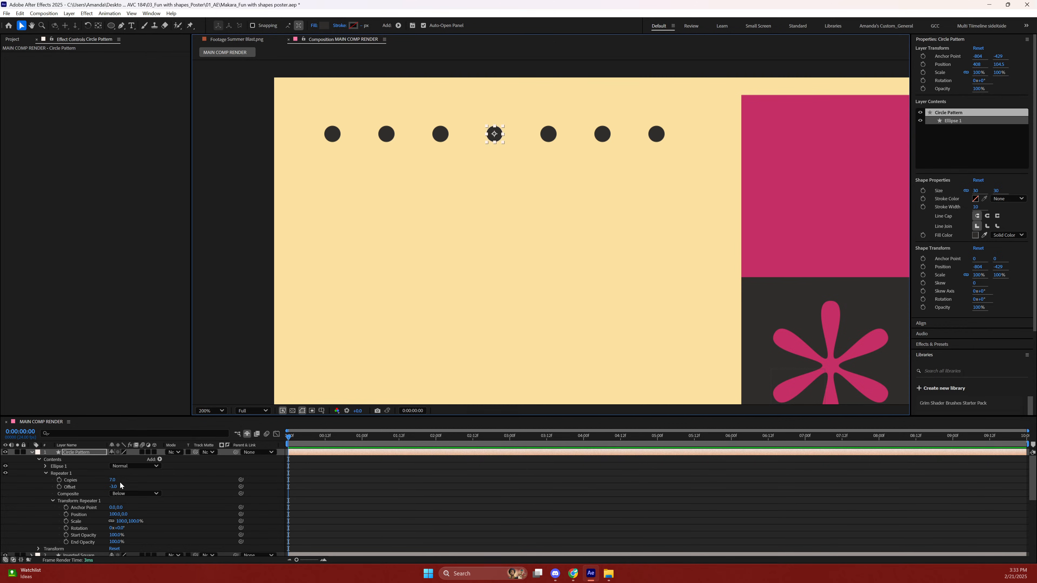
{"action": "key", "text": "slash"}
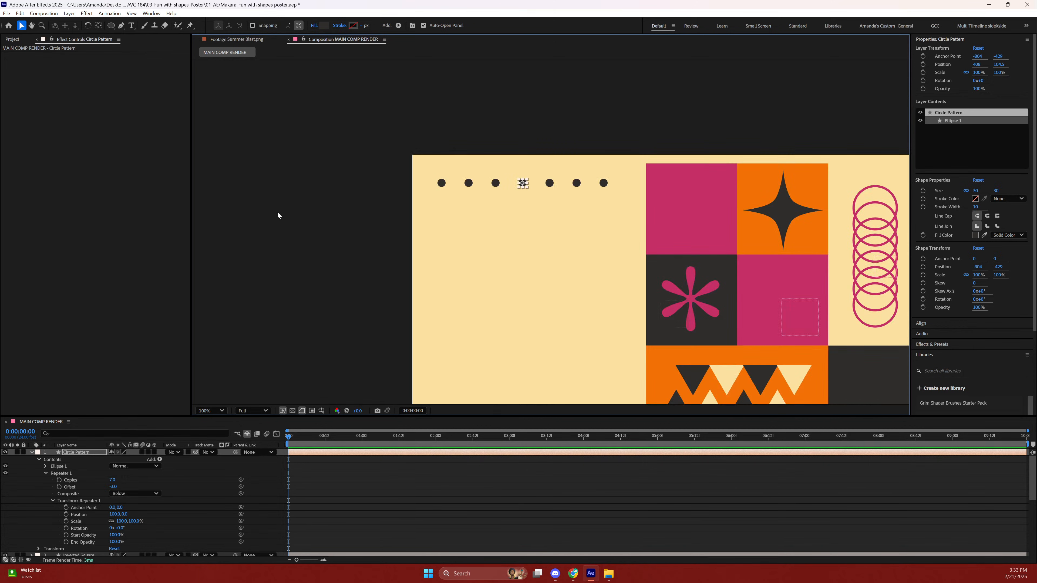
{"action": "key", "text": "period"}
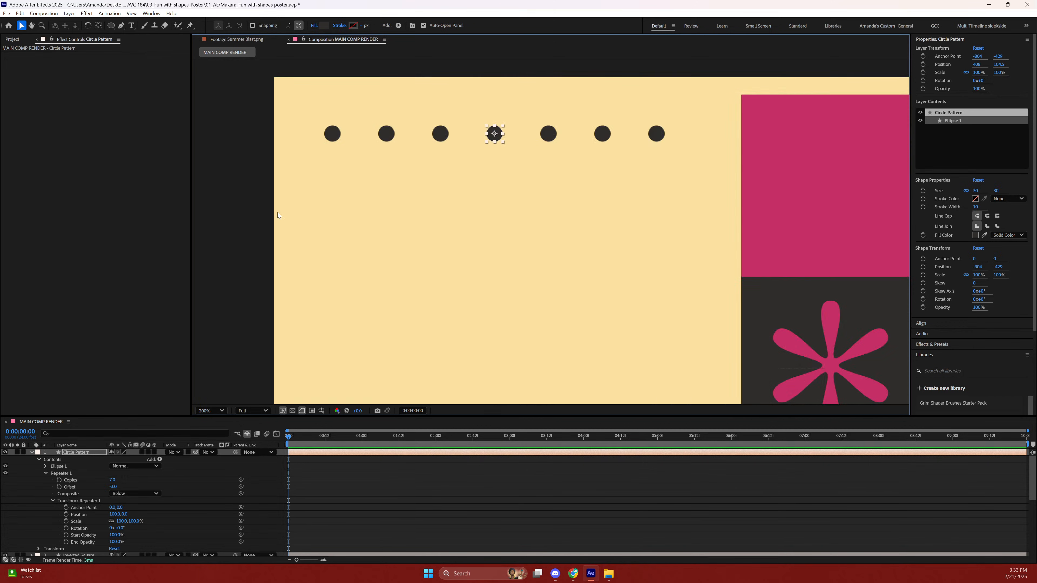
Try a vertical position of -14 in the Repeater's transform and undo the change.
{"action": "left_click", "coordinate": [44, 473]}
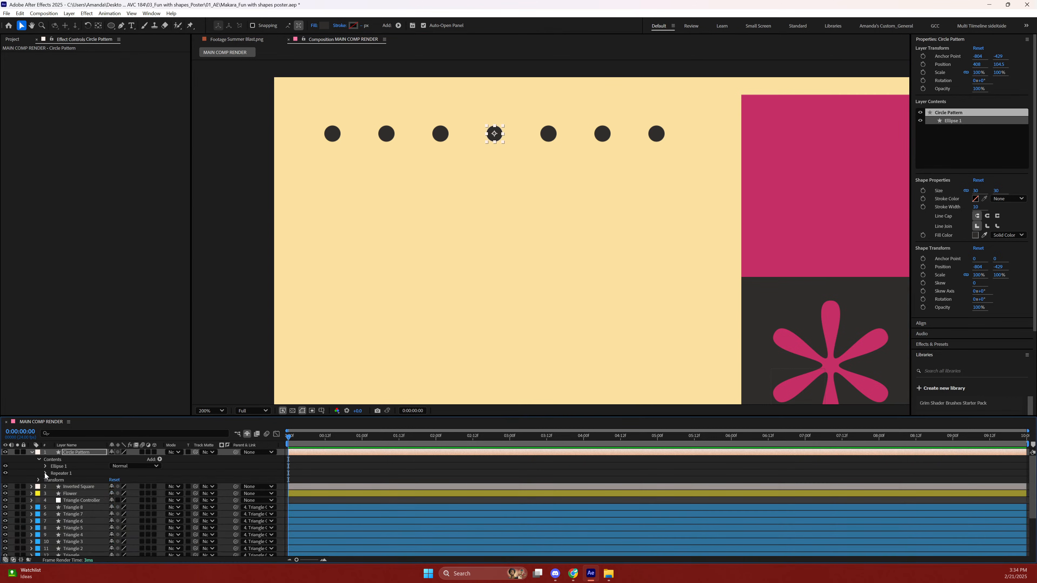
{"action": "left_click", "coordinate": [64, 474]}
{"action": "left_click", "coordinate": [58, 467]}
{"action": "left_click", "coordinate": [51, 480]}
{"action": "left_click", "coordinate": [44, 474]}
{"action": "left_click", "coordinate": [44, 473]}
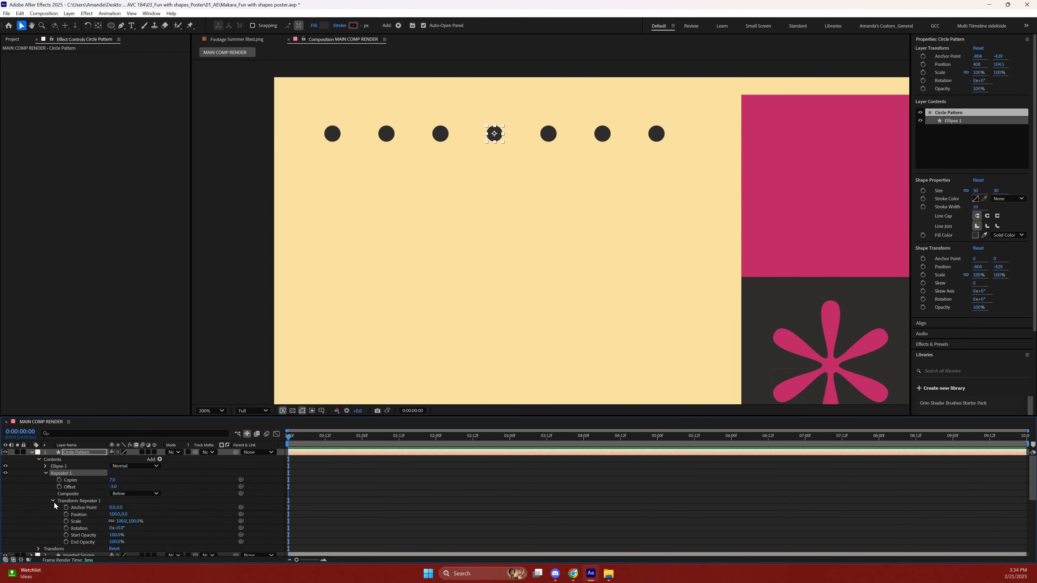
{"action": "mouse_move", "coordinate": [125, 514]}
{"action": "left_mouse_down"}
{"action": "mouse_move", "coordinate": [186, 499]}
{"action": "mouse_move", "coordinate": [132, 499]}
{"action": "left_mouse_up"}
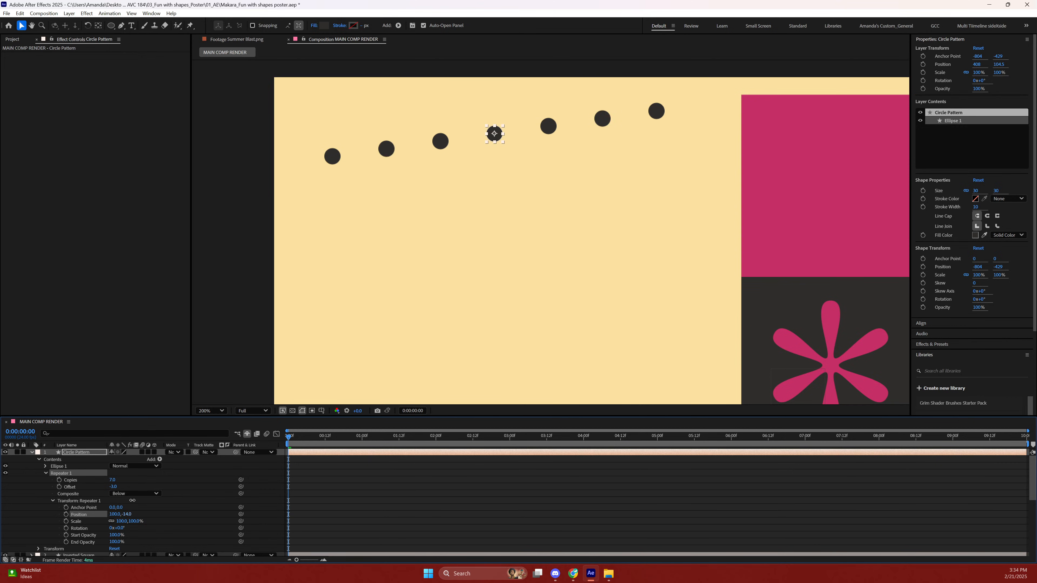
{"action": "key", "text": "ctrl+z"}
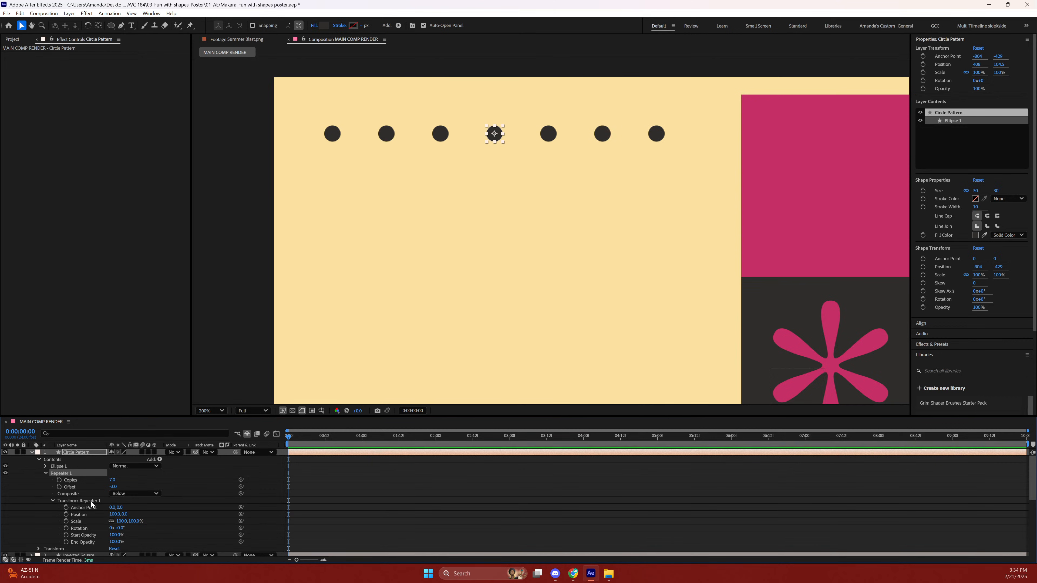
Collapse the Repeater's properties and reselect the Circle Pattern layer.
{"action": "left_click", "coordinate": [54, 467]}
{"action": "left_click", "coordinate": [55, 461]}
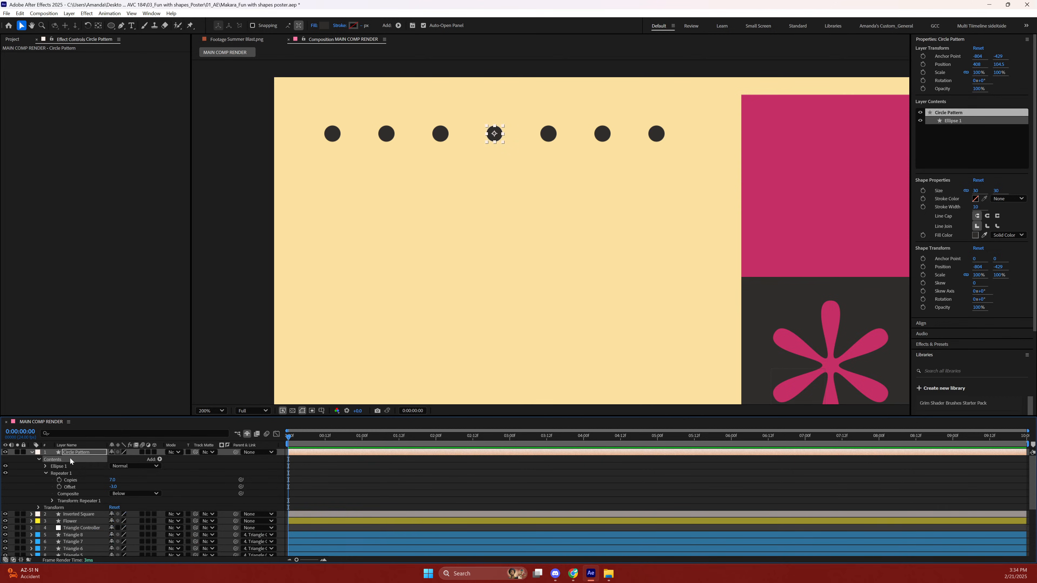
{"action": "left_click", "coordinate": [55, 474]}
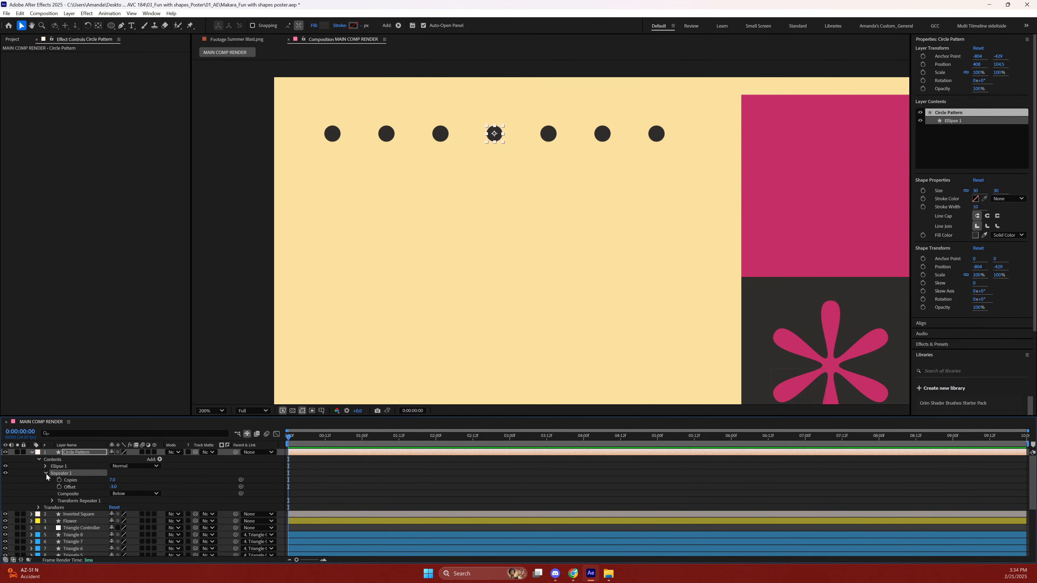
{"action": "left_click", "coordinate": [46, 473]}
{"action": "left_click", "coordinate": [59, 467]}
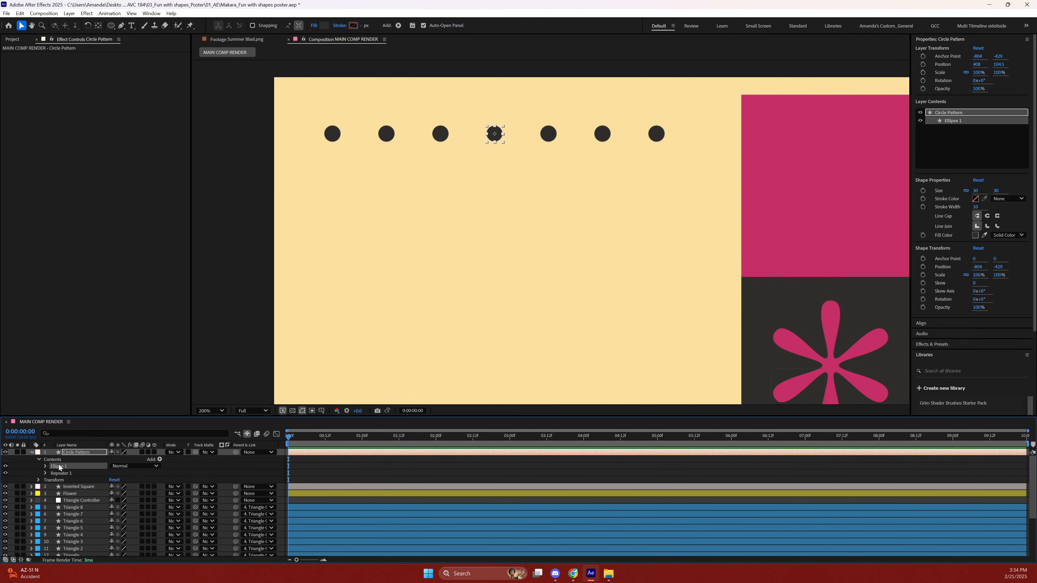
{"action": "left_click", "coordinate": [80, 453]}
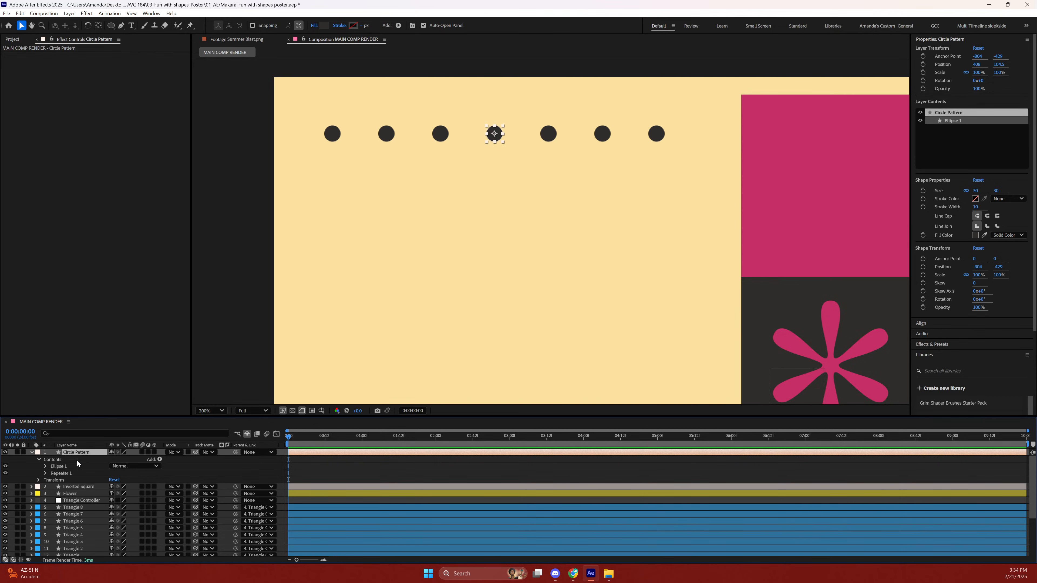
Add a second Repeater to the Circle Pattern layer with 7 copies and an offset of 3.
{"action": "left_click", "coordinate": [159, 460]}
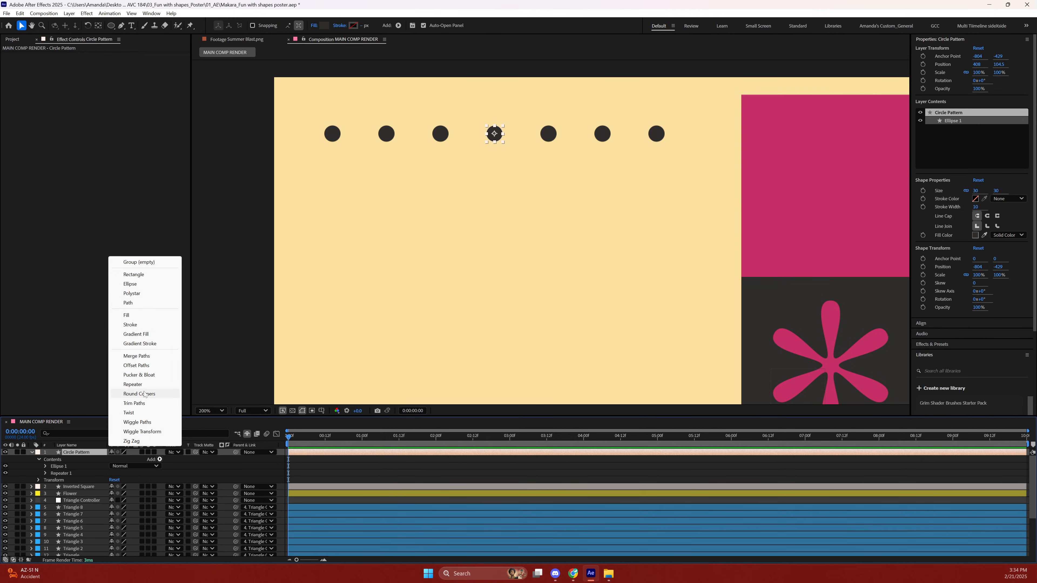
{"action": "left_click", "coordinate": [135, 384]}
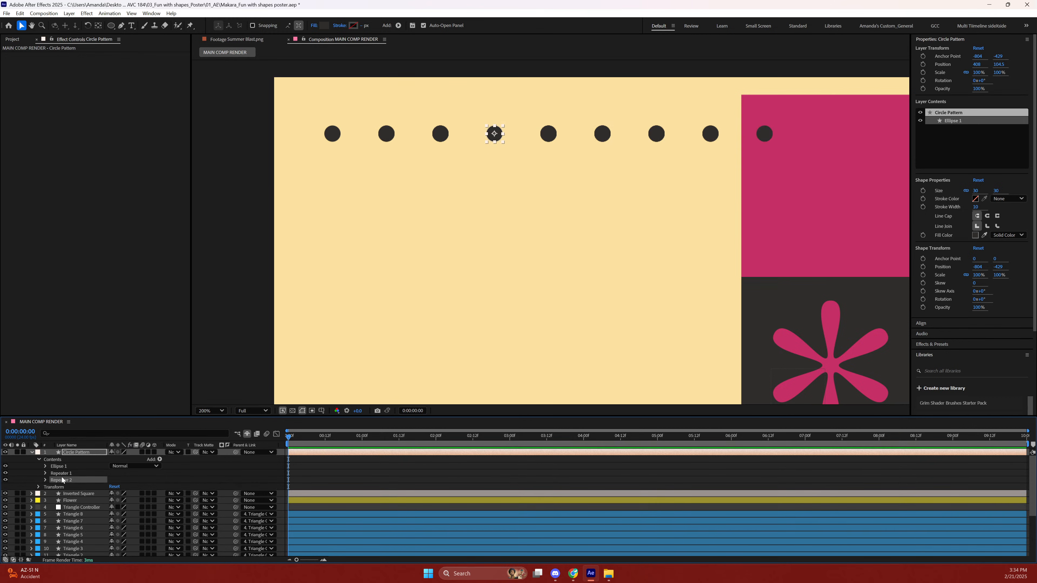
{"action": "left_click", "coordinate": [46, 481]}
{"action": "left_click", "coordinate": [111, 493]}
{"action": "type", "text": "3"}
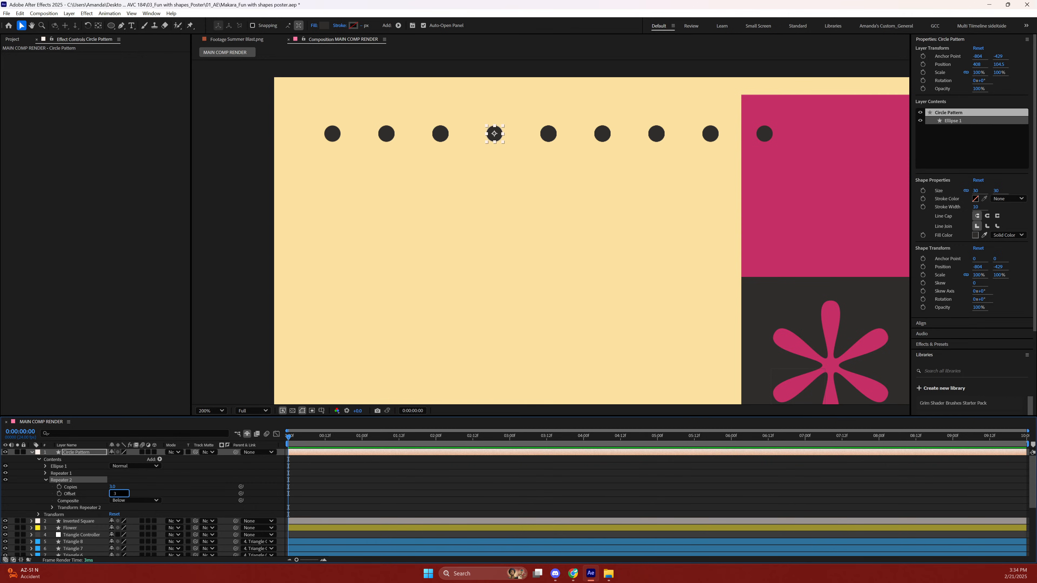
{"action": "left_click", "coordinate": [113, 486]}
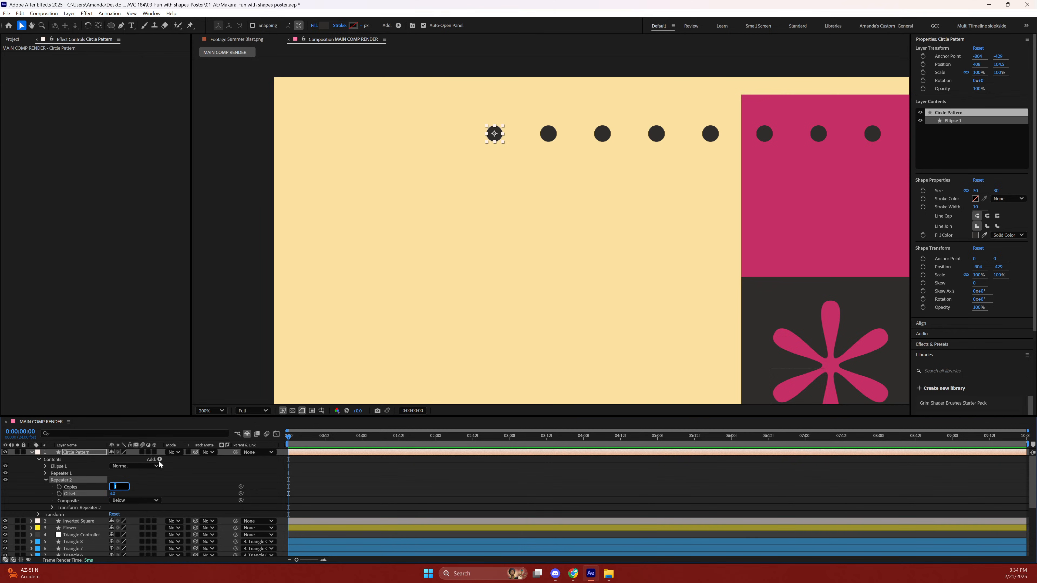
{"action": "type", "text": "7"}
{"action": "key", "text": "Return"}
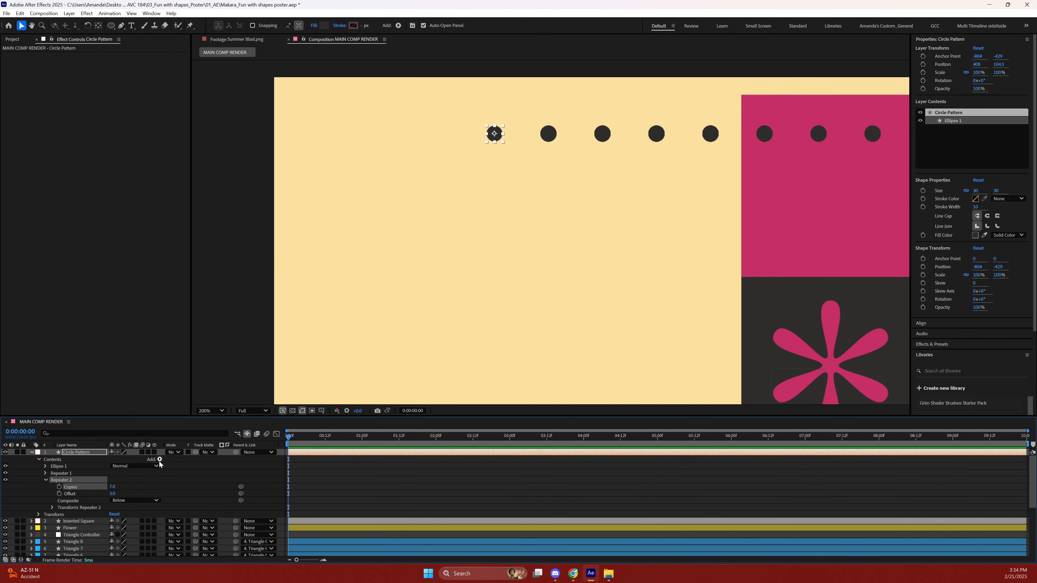
Set the second Repeater's offset to -3.
{"action": "left_click", "coordinate": [131, 484]}
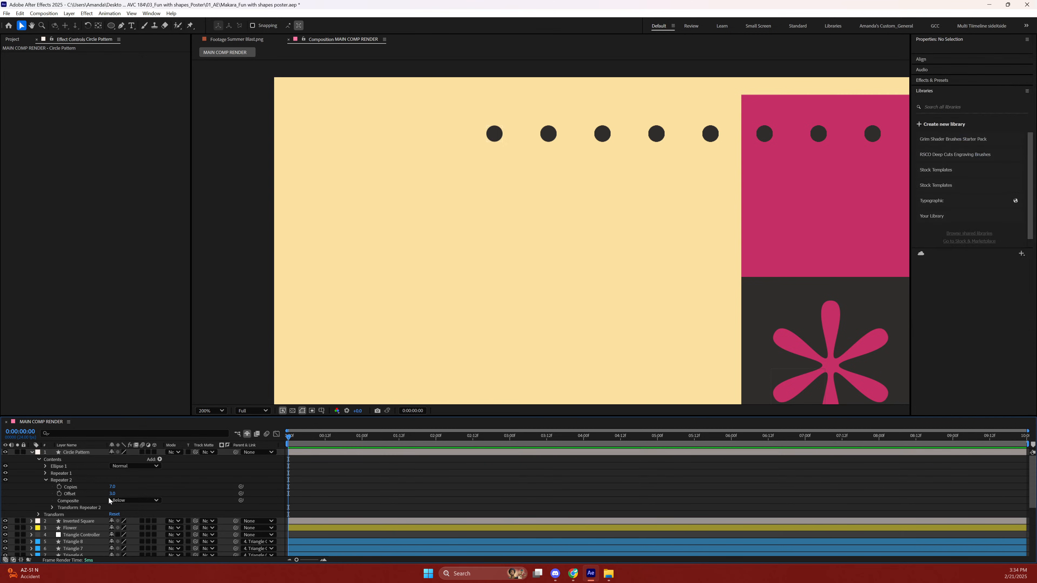
{"action": "left_click", "coordinate": [110, 493]}
{"action": "scroll", "coordinate": [211, 459], "scroll_direction": "down", "scroll_amount": 1}
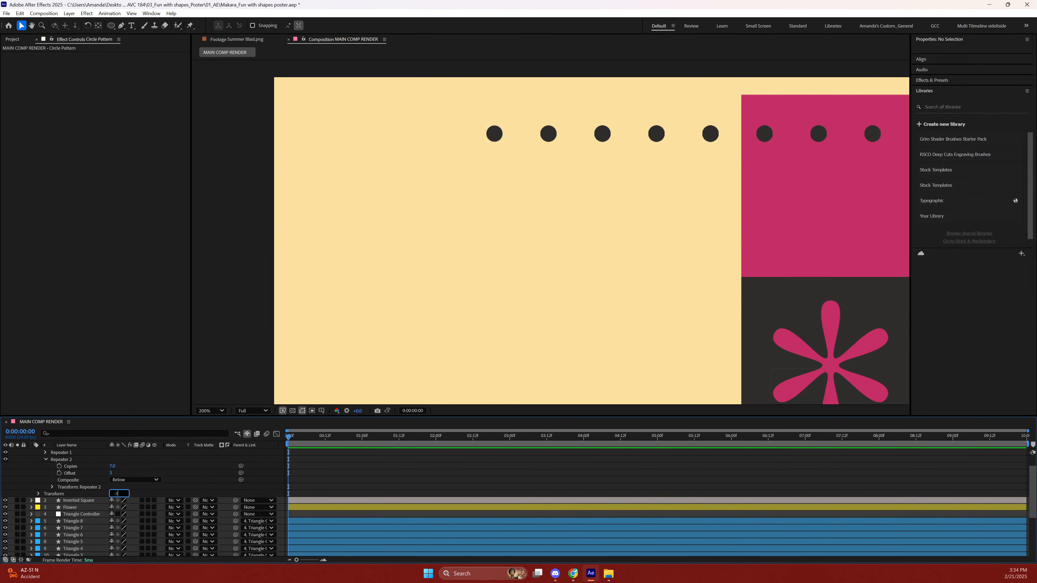
{"action": "type", "text": "-3"}
{"action": "key", "text": "Return"}
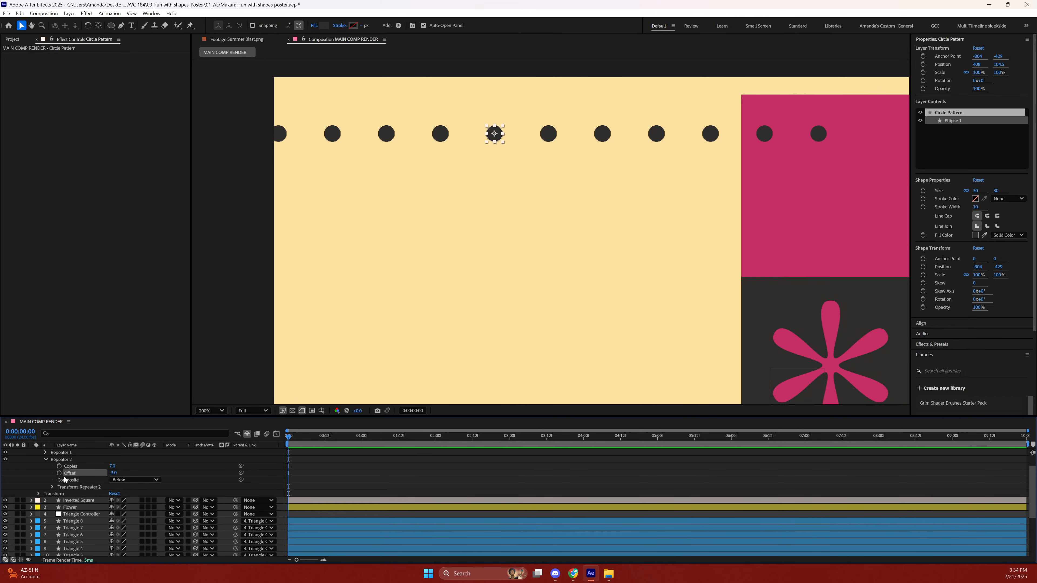
Expand the second Repeater's transform properties and set its horizontal position to 0.
{"action": "left_click", "coordinate": [55, 488]}
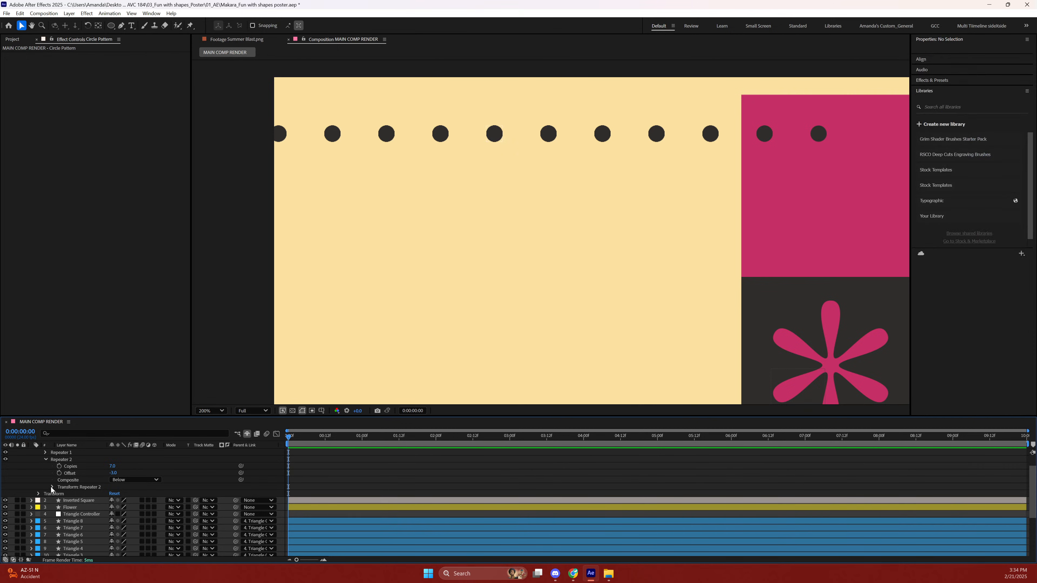
{"action": "left_click", "coordinate": [51, 488]}
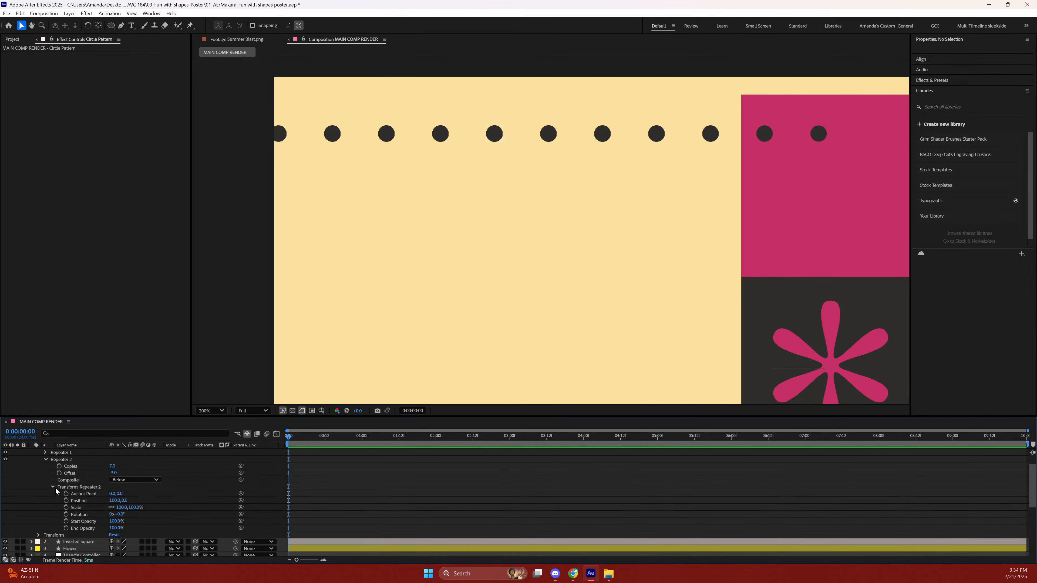
{"action": "left_click", "coordinate": [81, 502]}
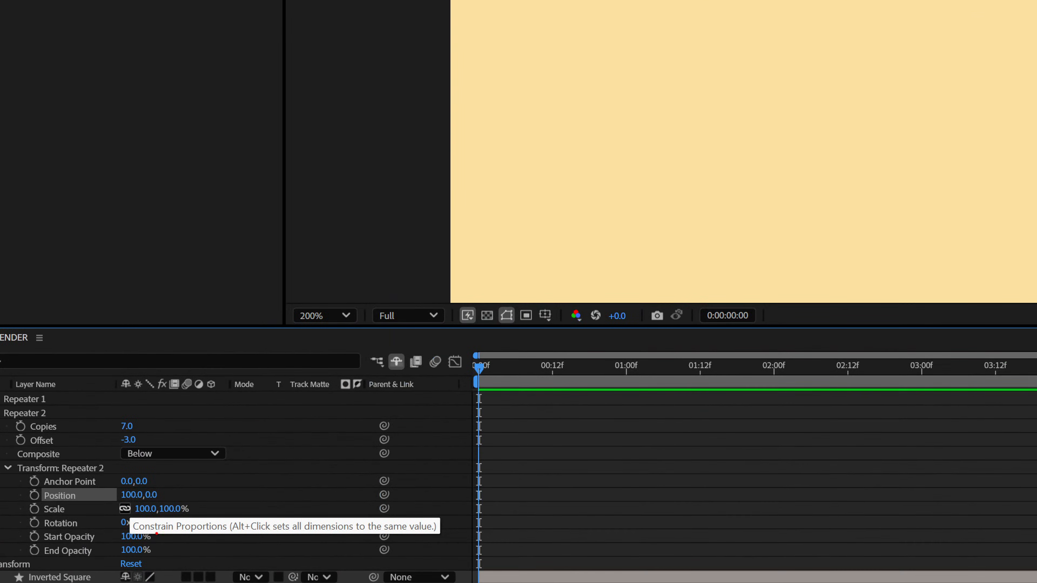
{"action": "mouse_move", "coordinate": [144, 490]}
{"action": "left_mouse_down"}
{"action": "mouse_move", "coordinate": [96, 492]}
{"action": "mouse_move", "coordinate": [140, 508]}
{"action": "mouse_move", "coordinate": [149, 483]}
{"action": "mouse_move", "coordinate": [162, 485]}
{"action": "mouse_move", "coordinate": [129, 493]}
{"action": "mouse_move", "coordinate": [164, 488]}
{"action": "left_mouse_up"}
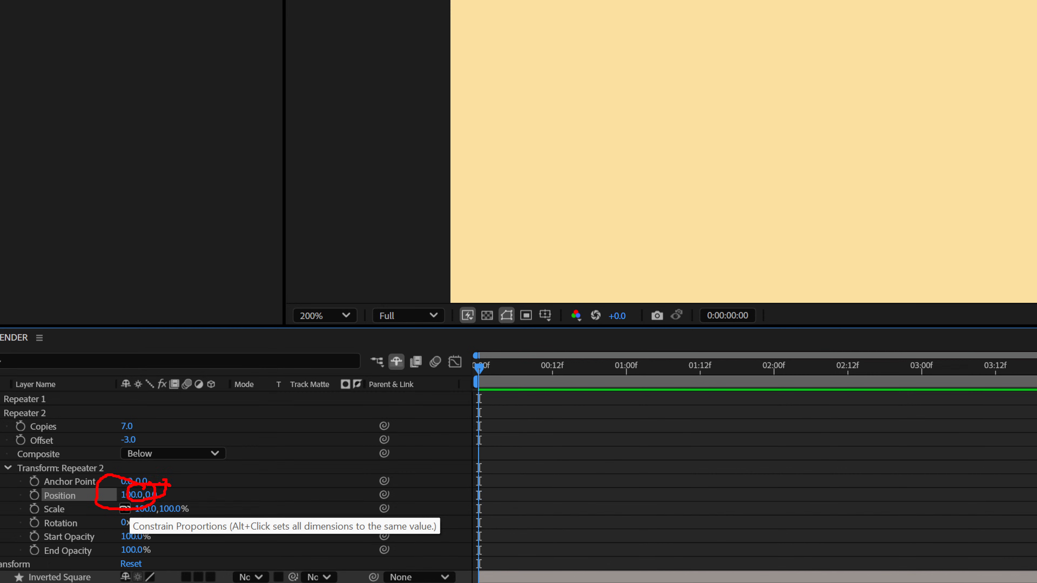
{"action": "key", "text": "Escape"}
{"action": "left_click", "coordinate": [116, 501]}
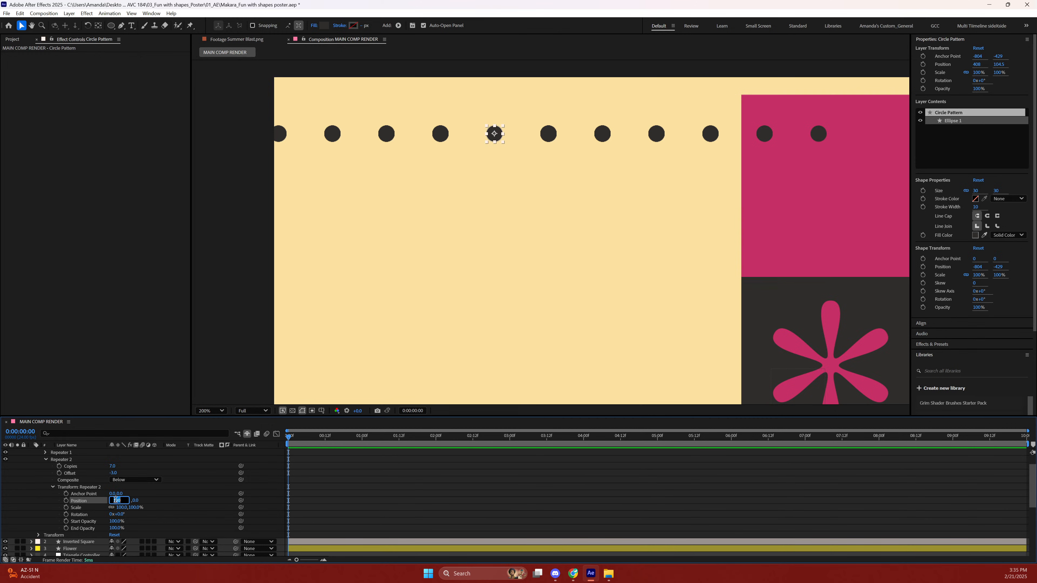
{"action": "type", "text": "0"}
{"action": "key", "text": "Return"}
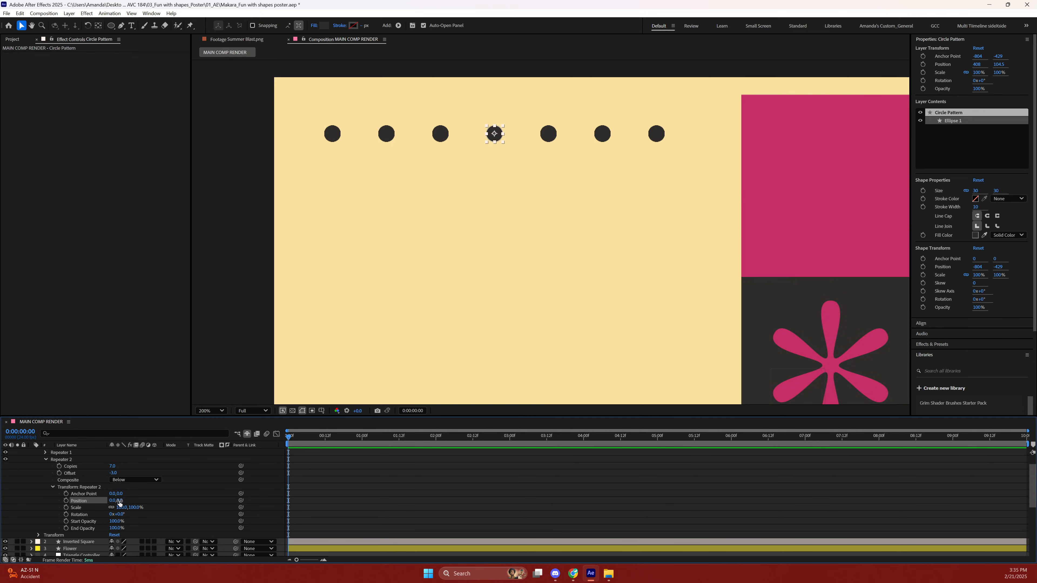
Try a vertical position of 51, followed by 100, in the second Repeater's transform.
{"action": "left_click_drag", "start_coordinate": [120, 502], "coordinate": [147, 498]}
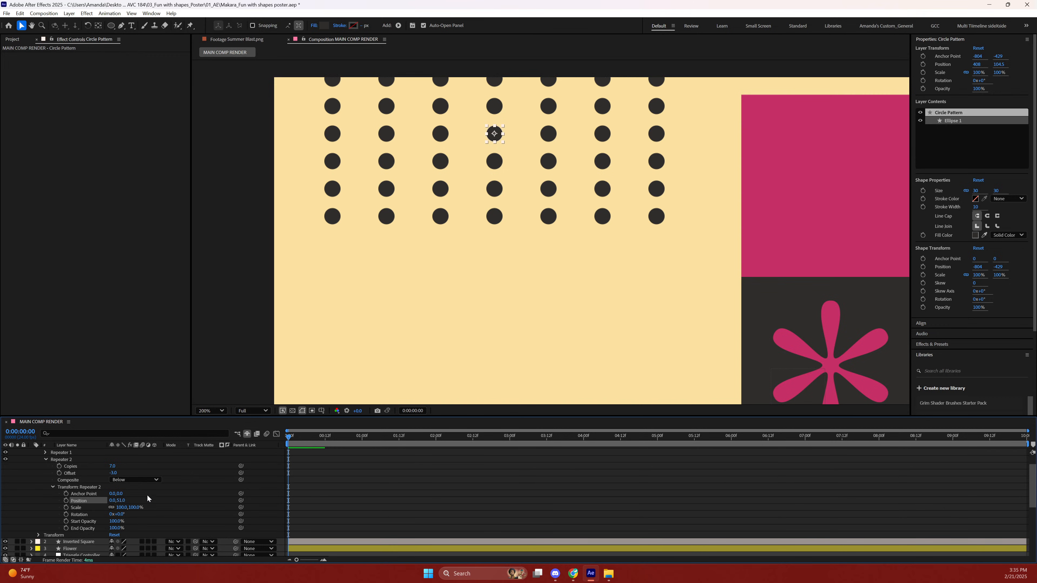
{"action": "left_click", "coordinate": [122, 500]}
{"action": "type", "text": "1"}
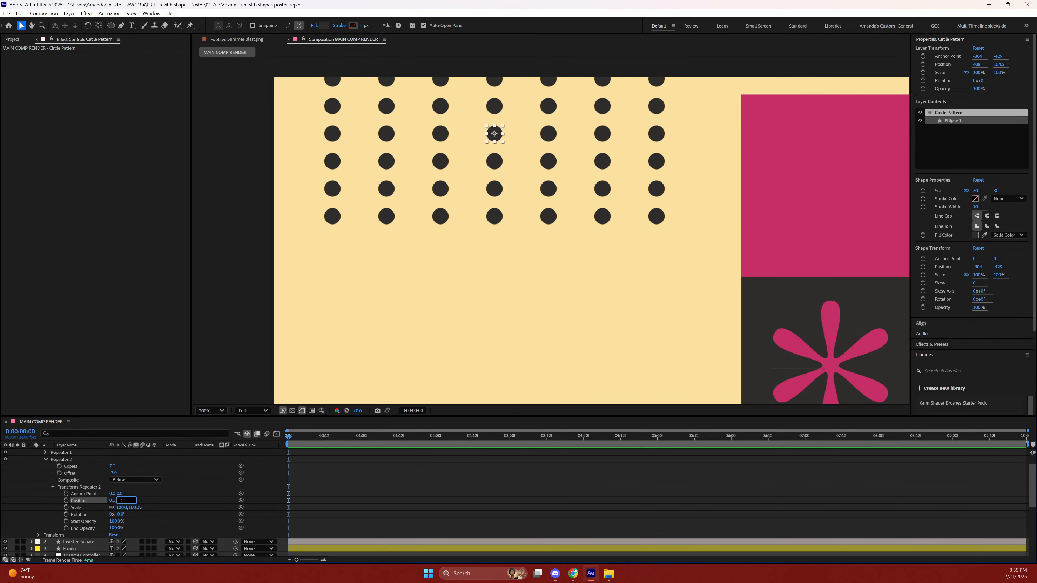
{"action": "type", "text": "00"}
{"action": "key", "text": "Return"}
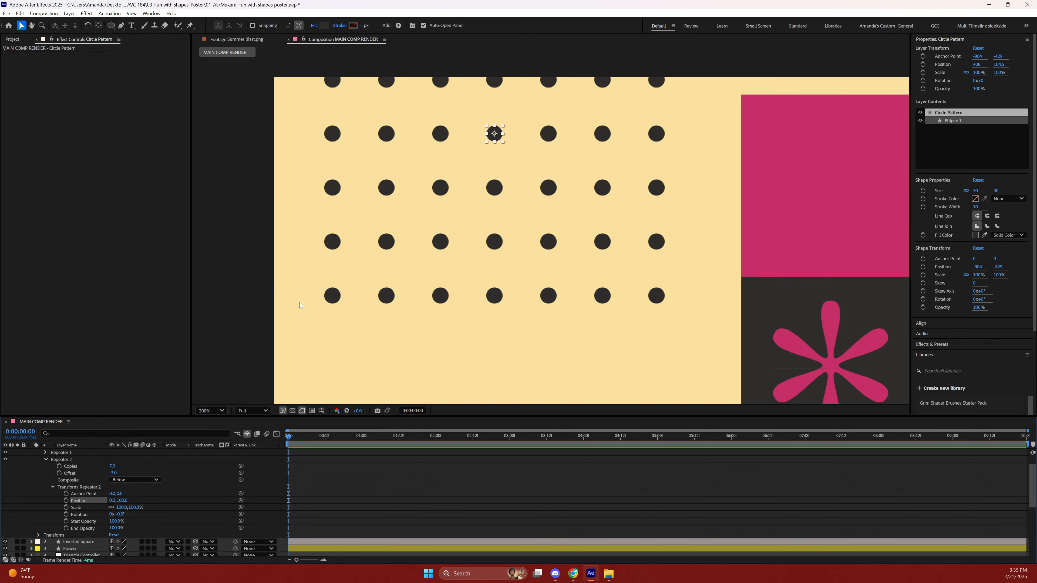
Set the vertical position in the second Repeater's transform to 50.
{"action": "left_click", "coordinate": [124, 500]}
{"action": "type", "text": "50"}
{"action": "key", "text": "Return"}
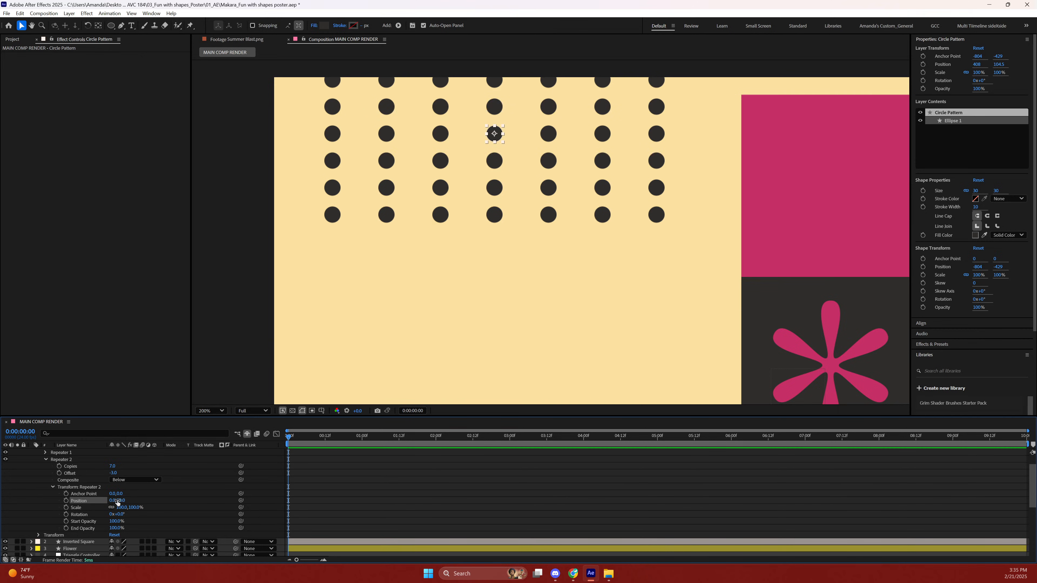
Collapse the second Repeater, expand the first Repeater's transform, and set its horizontal position to 50.
{"action": "left_click", "coordinate": [45, 452]}
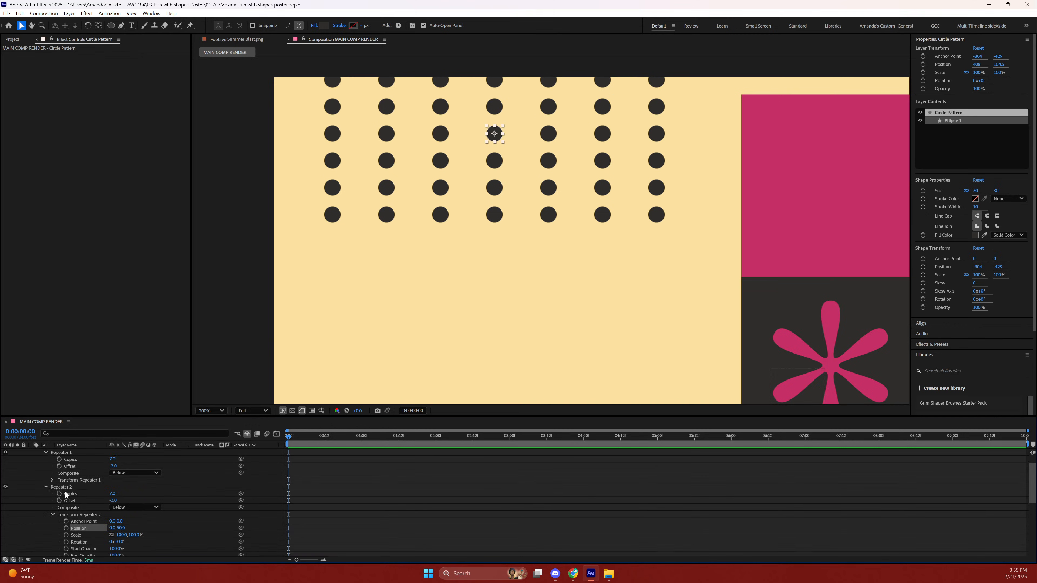
{"action": "left_click", "coordinate": [45, 487]}
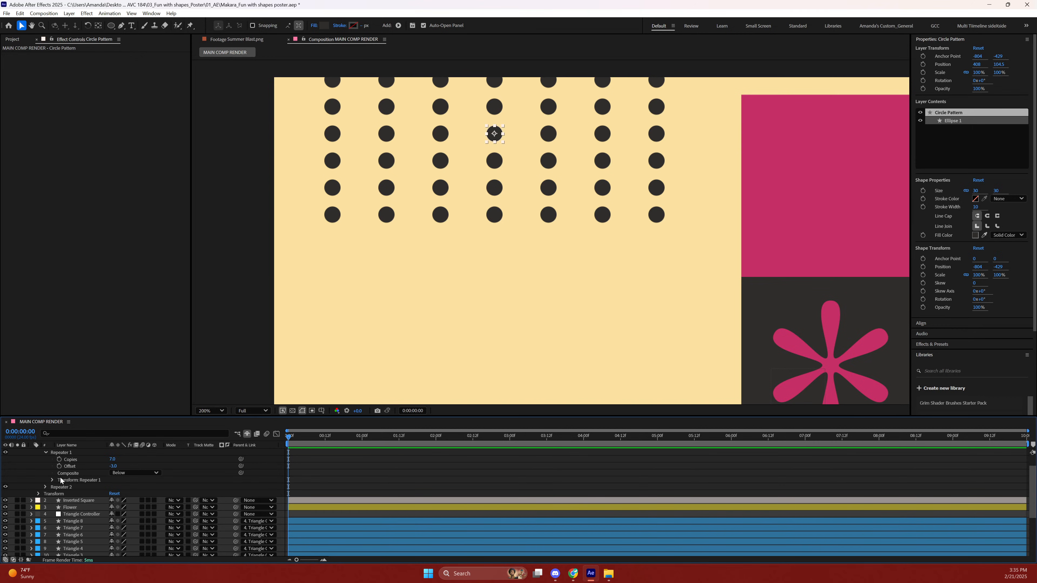
{"action": "left_click", "coordinate": [52, 481]}
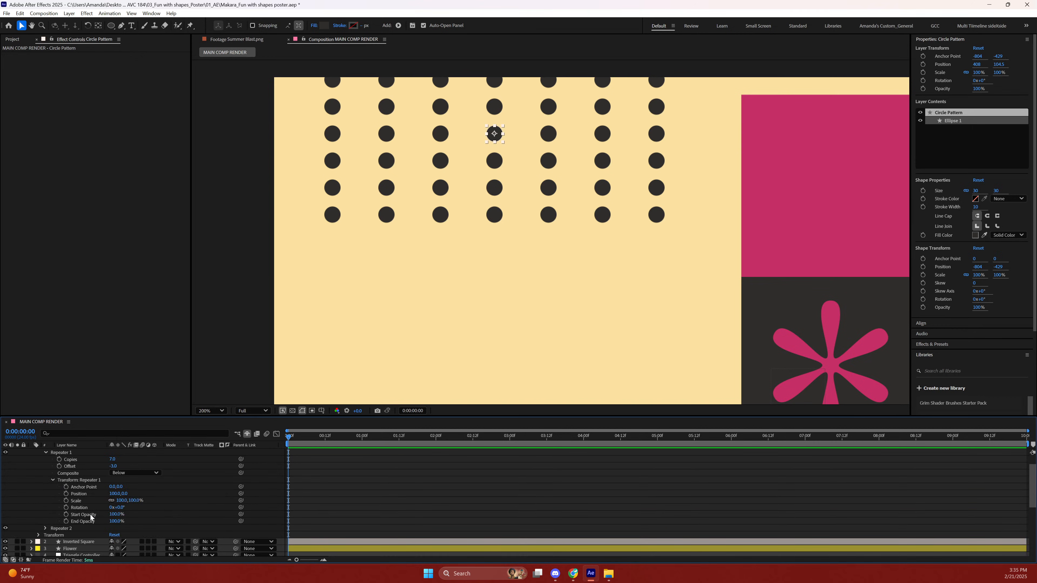
{"action": "left_click", "coordinate": [113, 495]}
{"action": "type", "text": "50"}
{"action": "key", "text": "Return"}
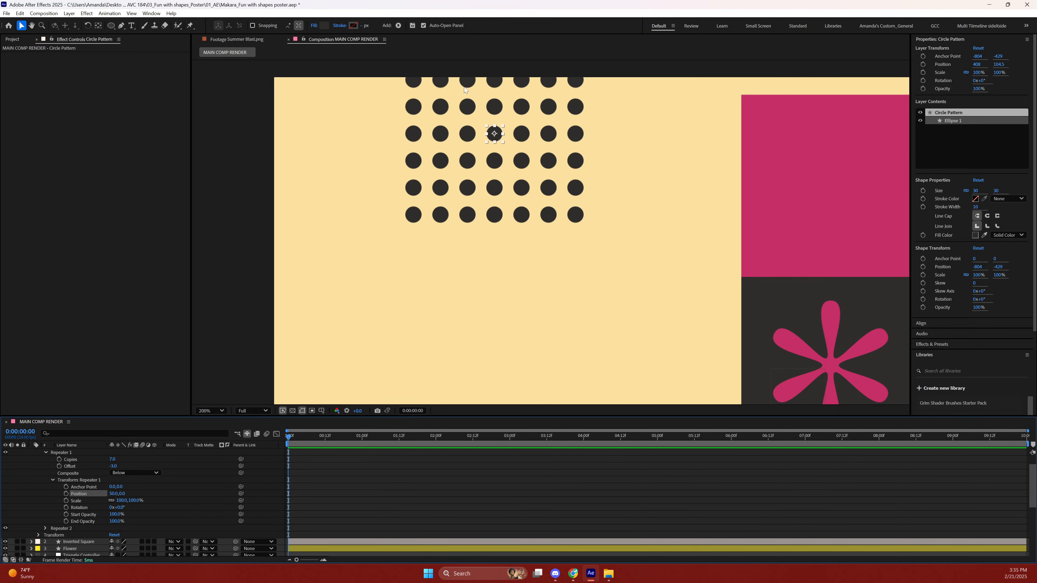
Move the circle grid onto the pink square beside the orange star tile, at position 1033, 203, and collapse the first Repeater.
{"action": "left_click_drag", "start_coordinate": [503, 135], "coordinate": [650, 207]}
{"action": "key", "text": "space"}
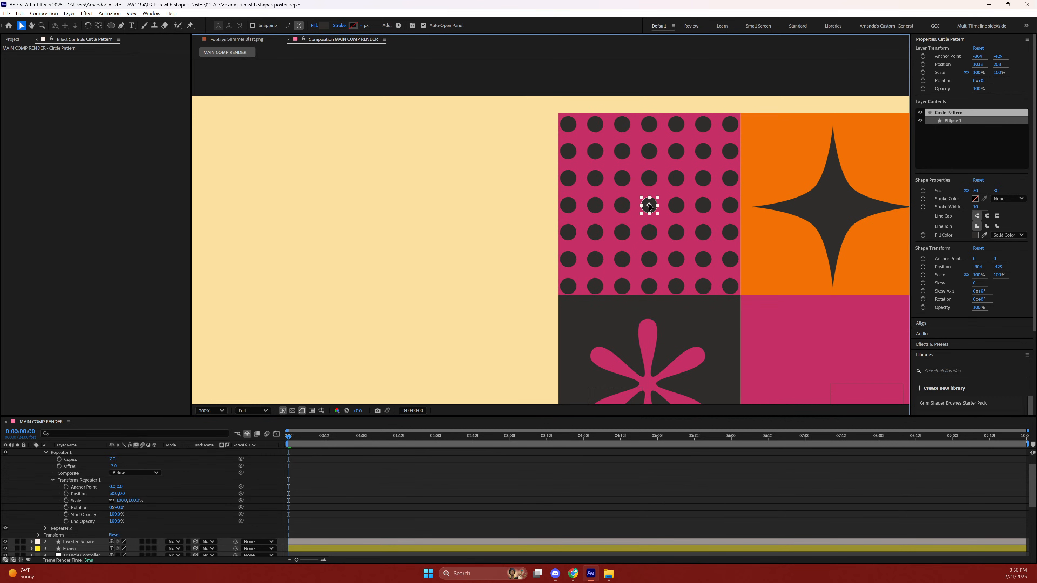
{"action": "scroll", "coordinate": [140, 478], "scroll_direction": "up", "scroll_amount": 3}
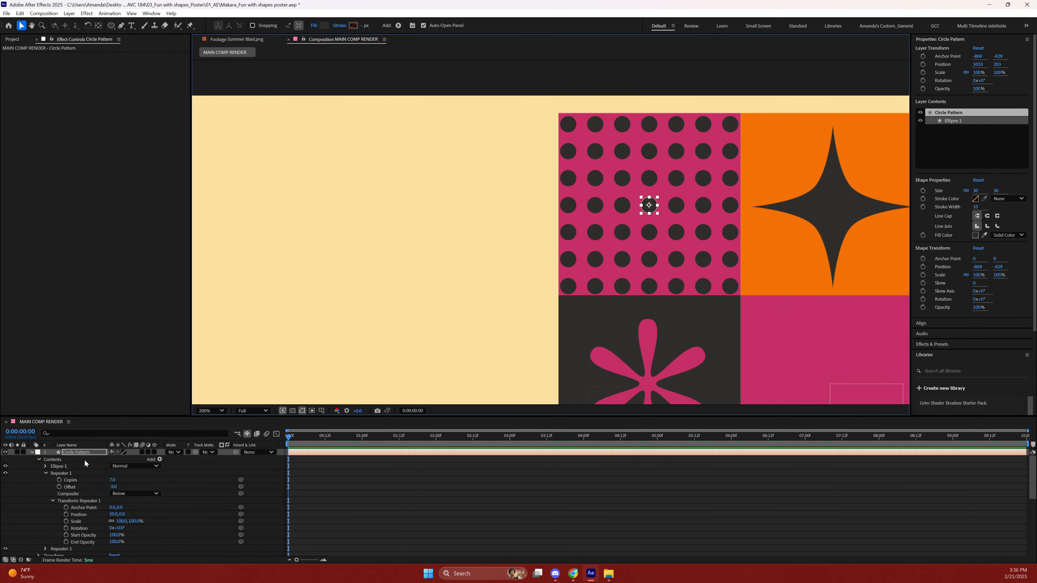
{"action": "left_click", "coordinate": [45, 474]}
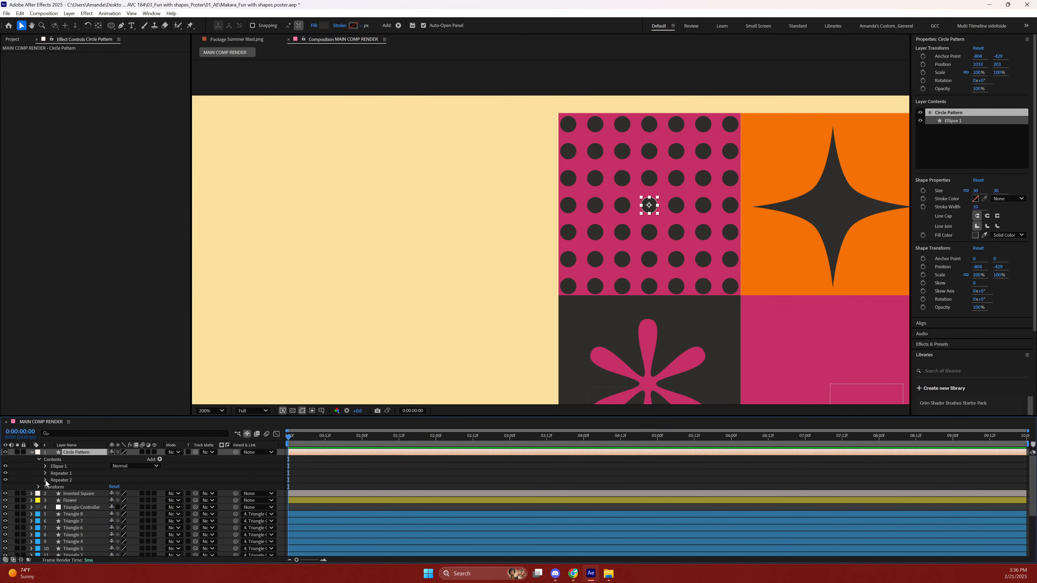
Reveal the Circle Pattern layer's Position and Rotation, try changing each one, and undo both changes.
{"action": "left_click", "coordinate": [160, 460]}
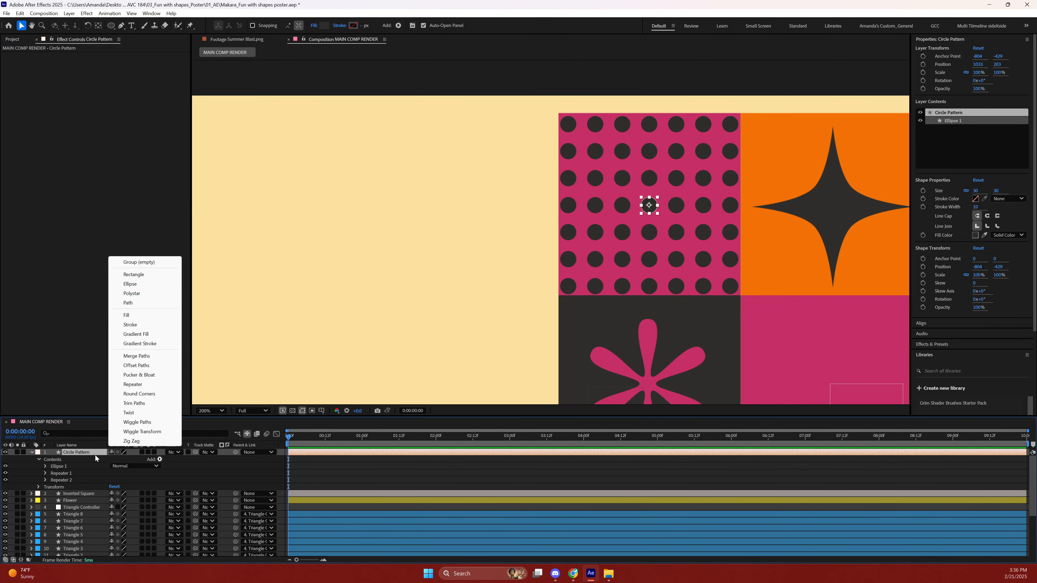
{"action": "left_click", "coordinate": [82, 454]}
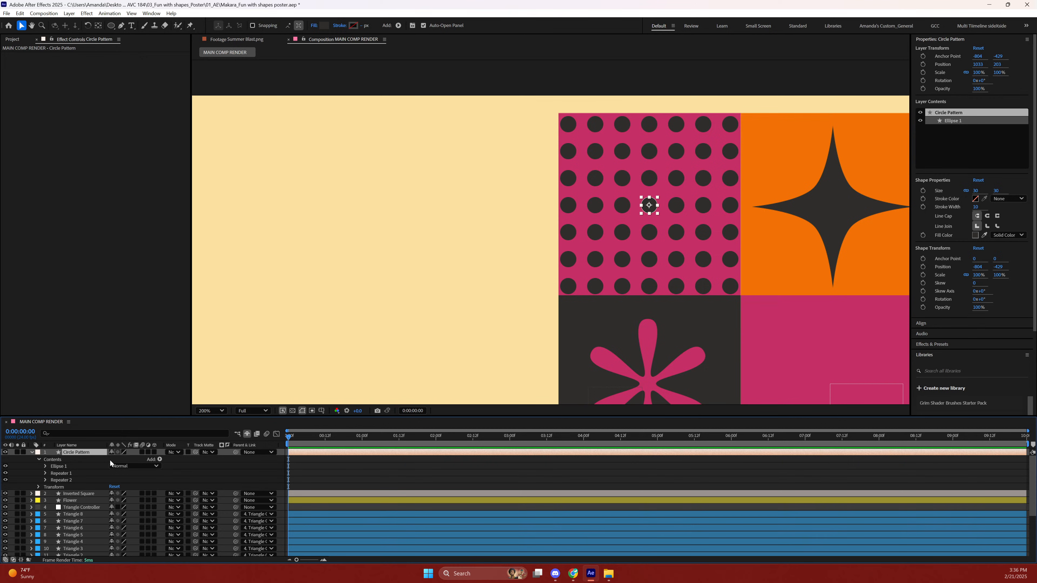
{"action": "key", "text": "p"}
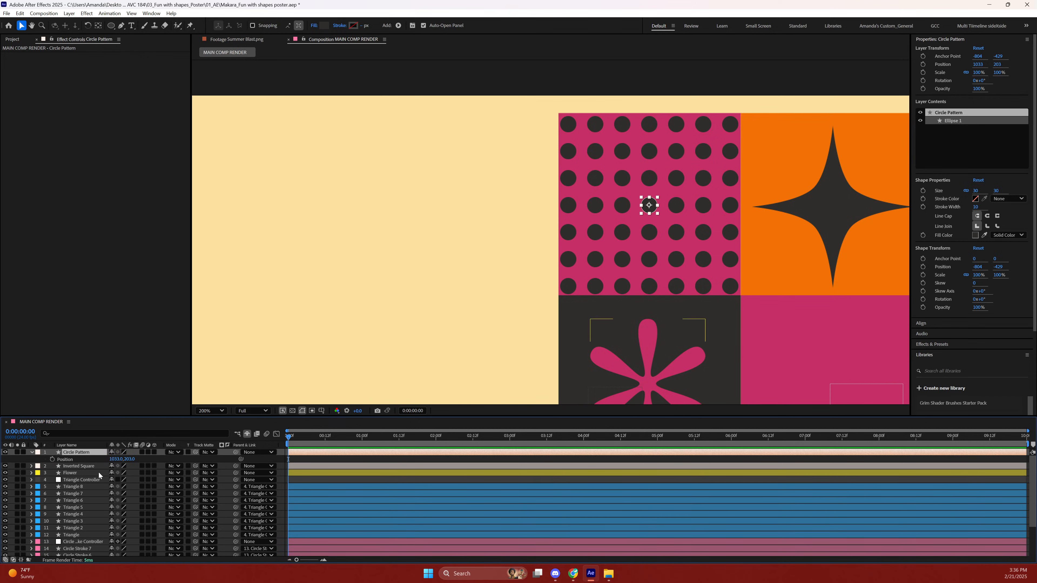
{"action": "mouse_move", "coordinate": [119, 462]}
{"action": "left_mouse_down"}
{"action": "mouse_move", "coordinate": [100, 462]}
{"action": "mouse_move", "coordinate": [110, 461]}
{"action": "left_mouse_up"}
{"action": "key", "text": "ctrl+z"}
{"action": "key", "text": "shift+r"}
{"action": "left_click_drag", "start_coordinate": [118, 466], "coordinate": [133, 474]}
{"action": "key", "text": "ctrl+z"}
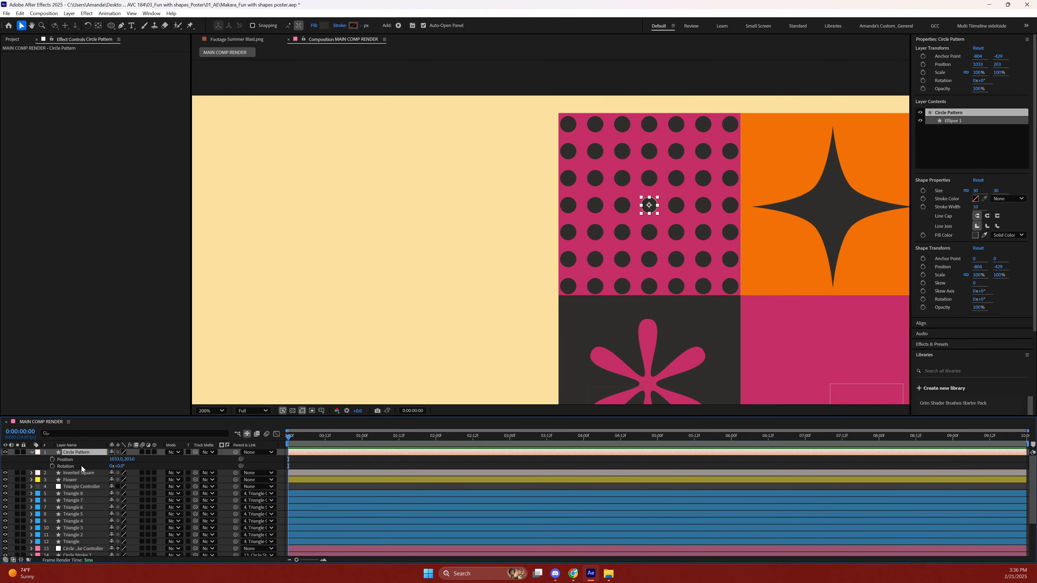
{"action": "left_click", "coordinate": [66, 445]}
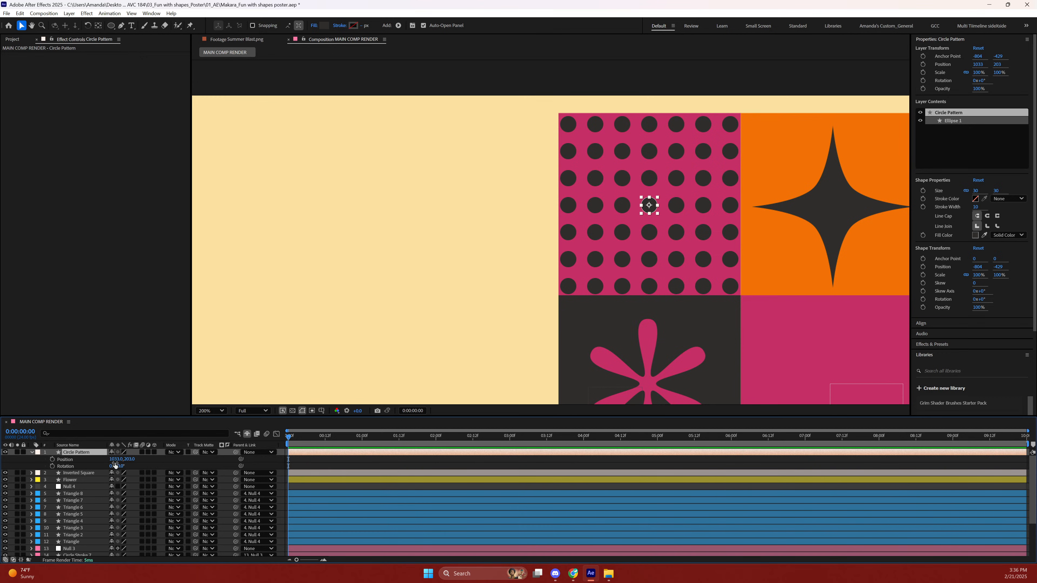
Examine the poster composition from the circle pattern tile down to the triangle rows.
{"action": "scroll", "coordinate": [474, 312], "scroll_direction": "down", "scroll_amount": 10}
{"action": "scroll", "coordinate": [476, 302], "scroll_direction": "up", "scroll_amount": 10}
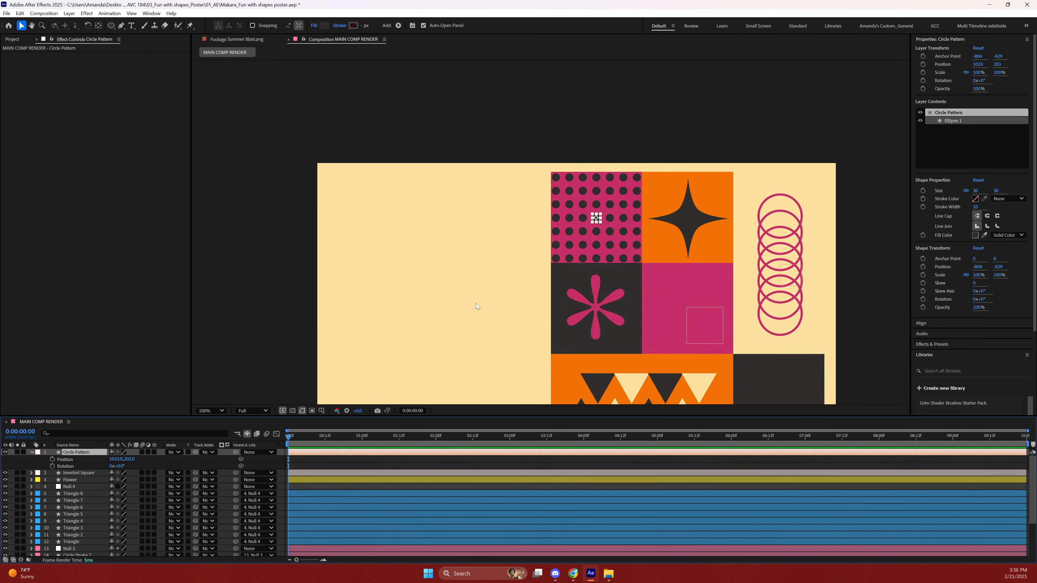
{"action": "key", "text": "space"}
{"action": "left_click_drag", "start_coordinate": [617, 234], "coordinate": [603, 213]}
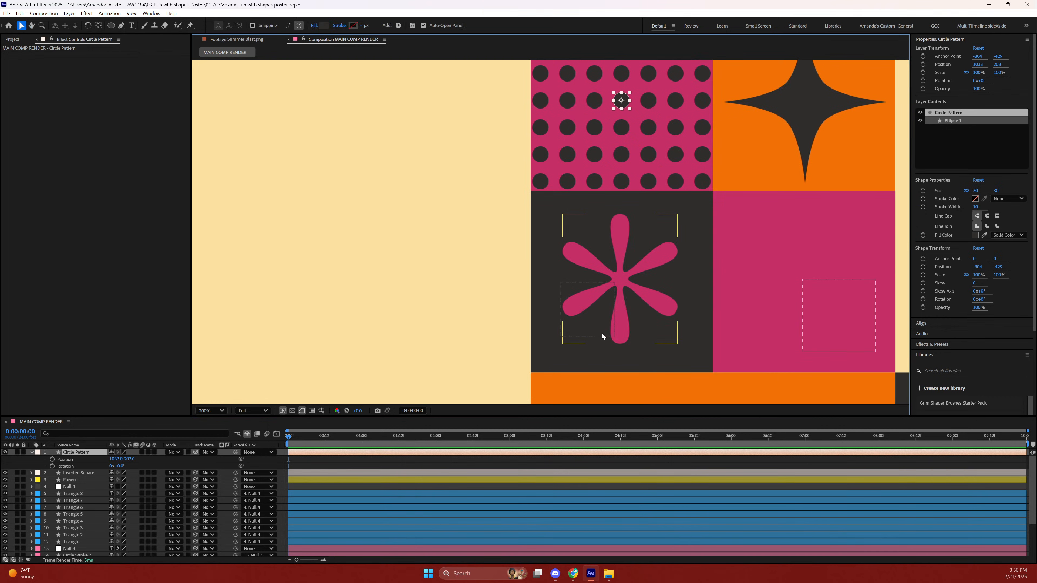
{"action": "key", "text": "space"}
{"action": "left_click_drag", "start_coordinate": [600, 334], "coordinate": [598, 232]}
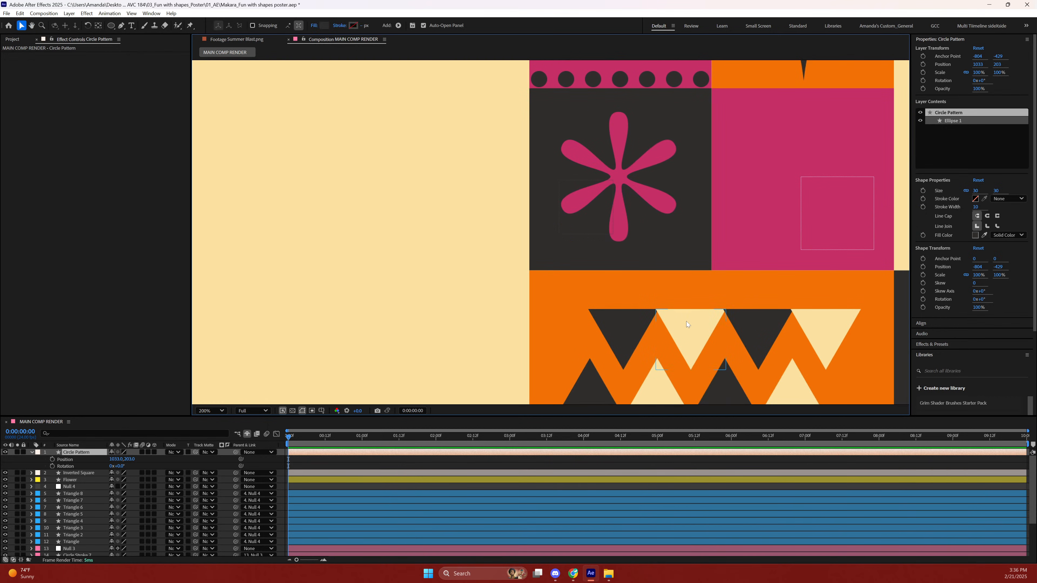
{"action": "left_click_drag", "start_coordinate": [792, 355], "coordinate": [713, 252]}
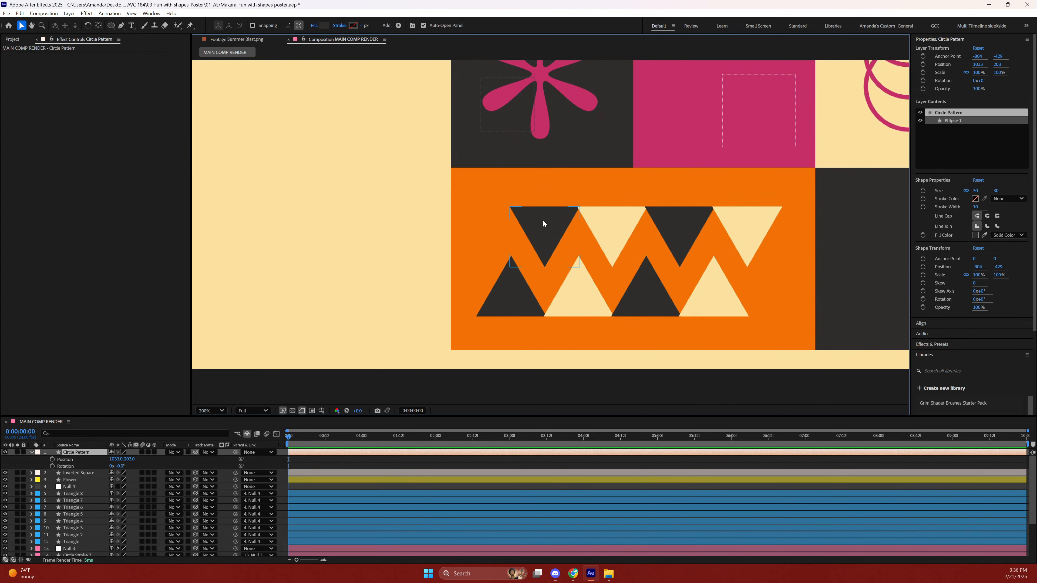
{"action": "scroll", "coordinate": [543, 220], "scroll_direction": "down", "scroll_amount": 2}
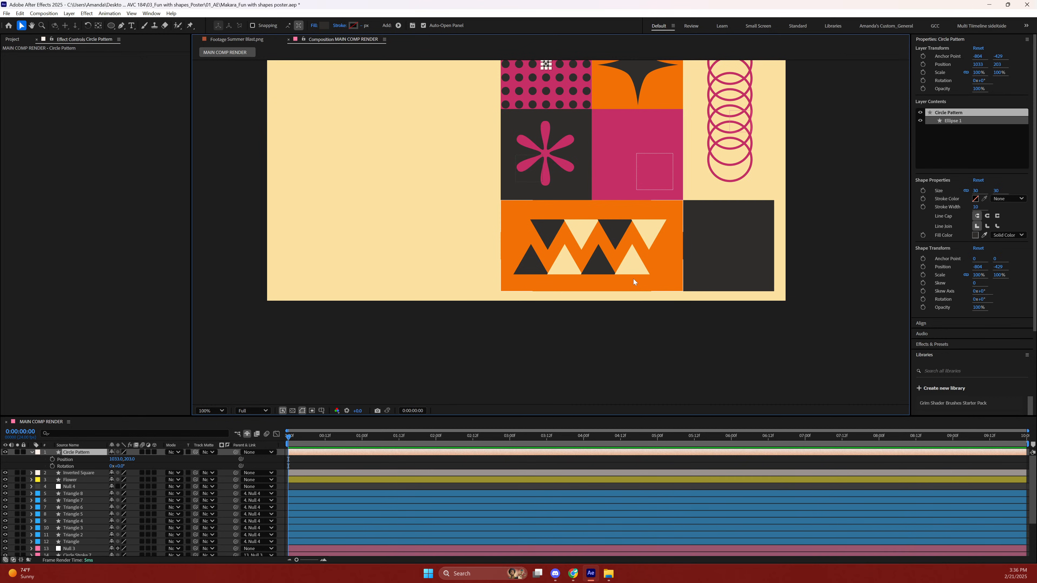
Scale the Circle Pattern layer to 90% so the dots fit inside the pink square, deselect it, and save the project.
{"action": "scroll", "coordinate": [534, 179], "scroll_direction": "up", "scroll_amount": 3}
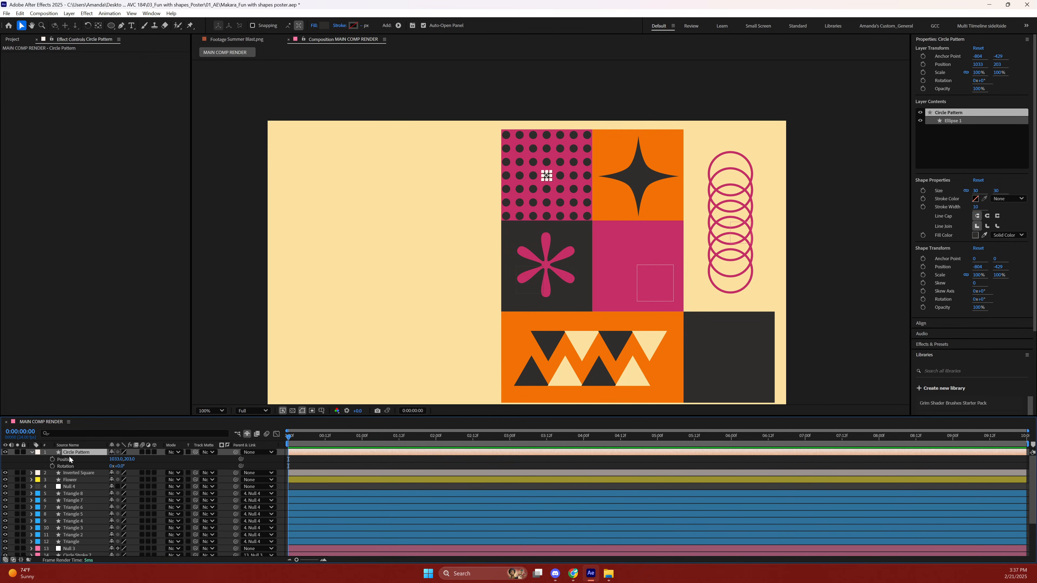
{"action": "key", "text": "s"}
{"action": "left_click", "coordinate": [123, 459]}
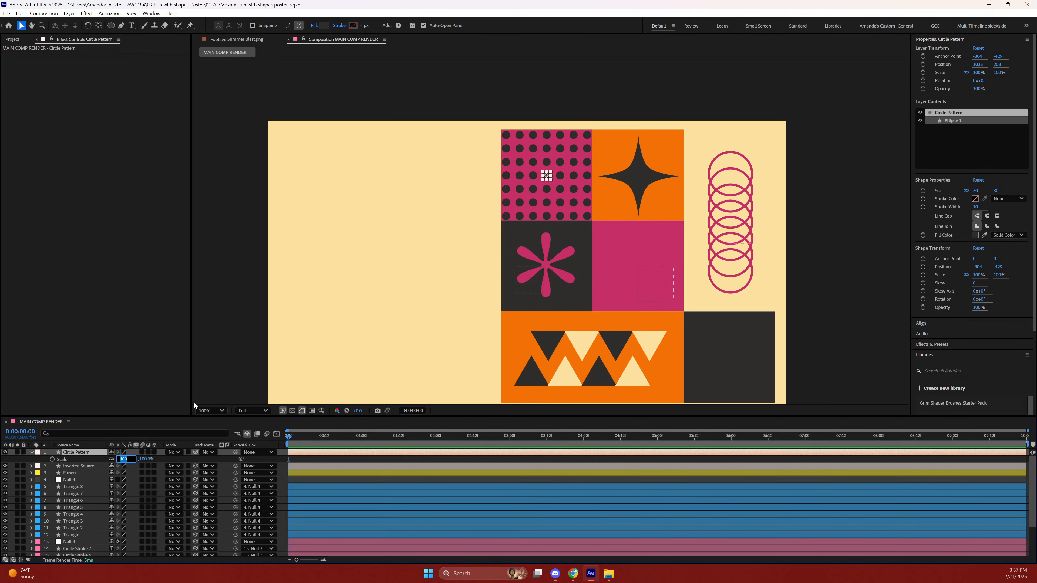
{"action": "type", "text": "90"}
{"action": "key", "text": "Return"}
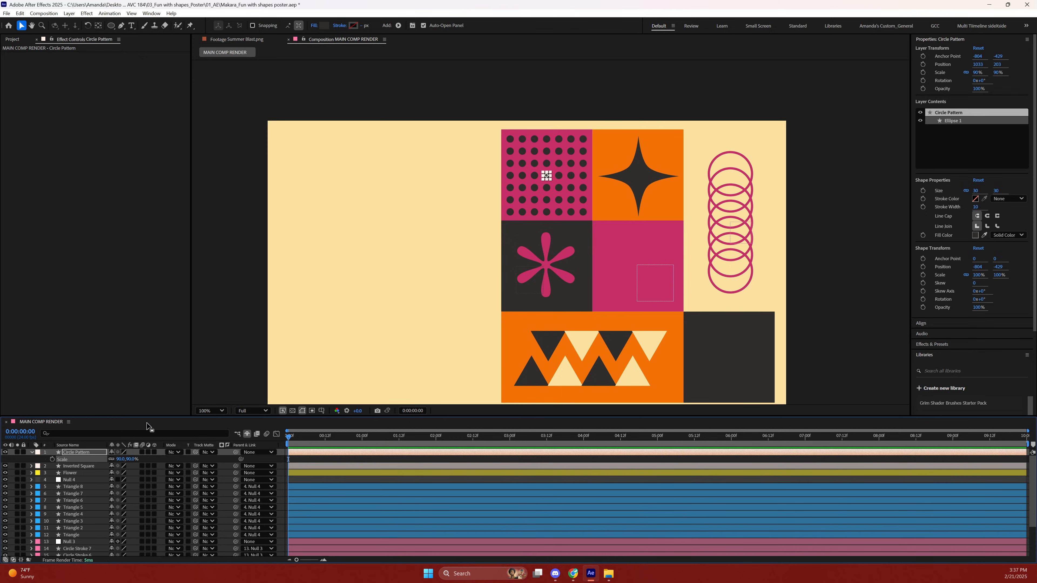
{"action": "left_click", "coordinate": [182, 309]}
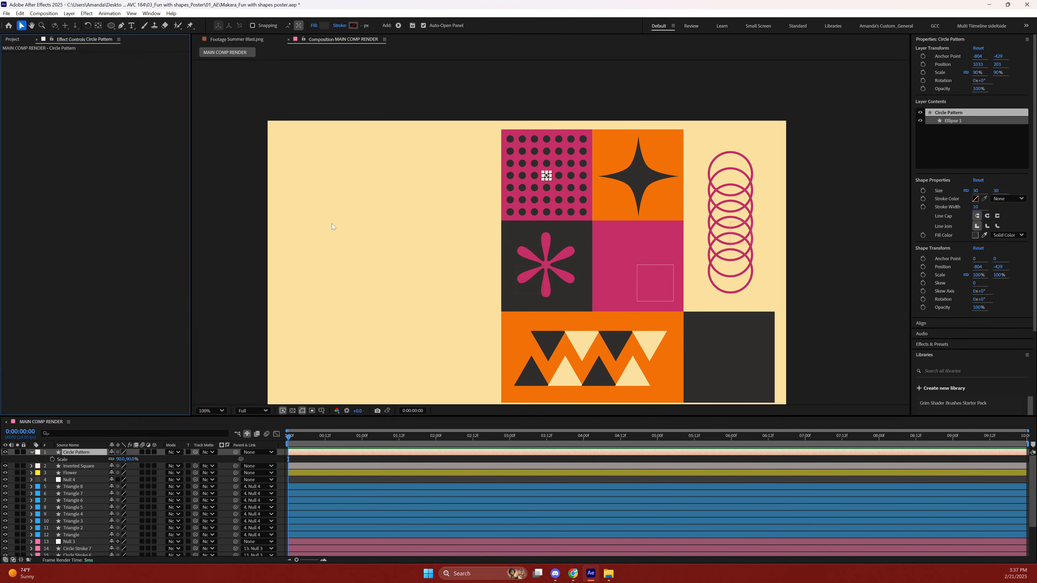
{"action": "left_click", "coordinate": [372, 220]}
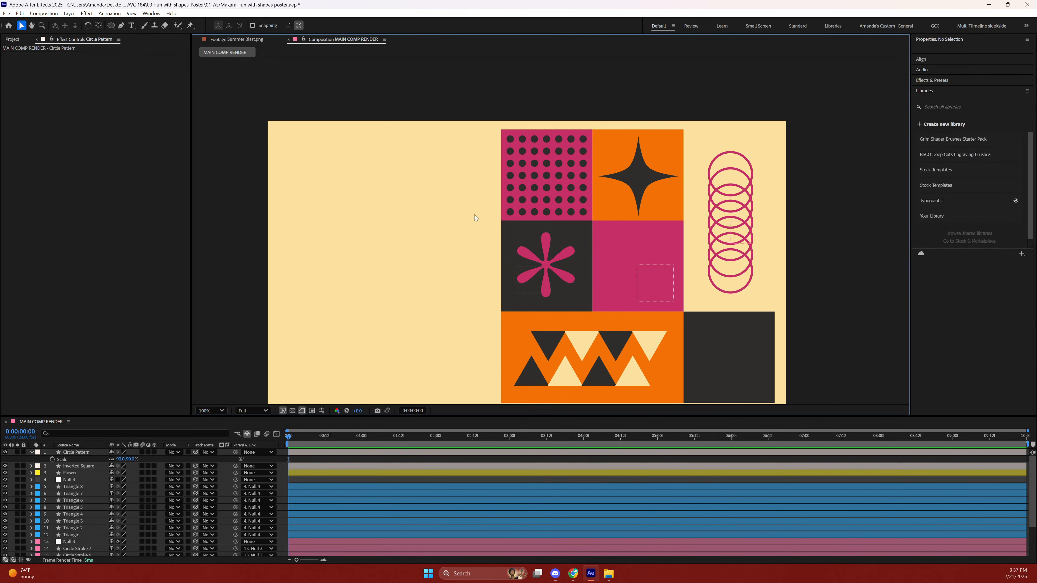
{"action": "key", "text": "ctrl+s"}
Draw a straight horizontal line with the Pen tool in the empty cream area beside the tiles.
{"action": "left_click_drag", "start_coordinate": [635, 274], "coordinate": [560, 220]}
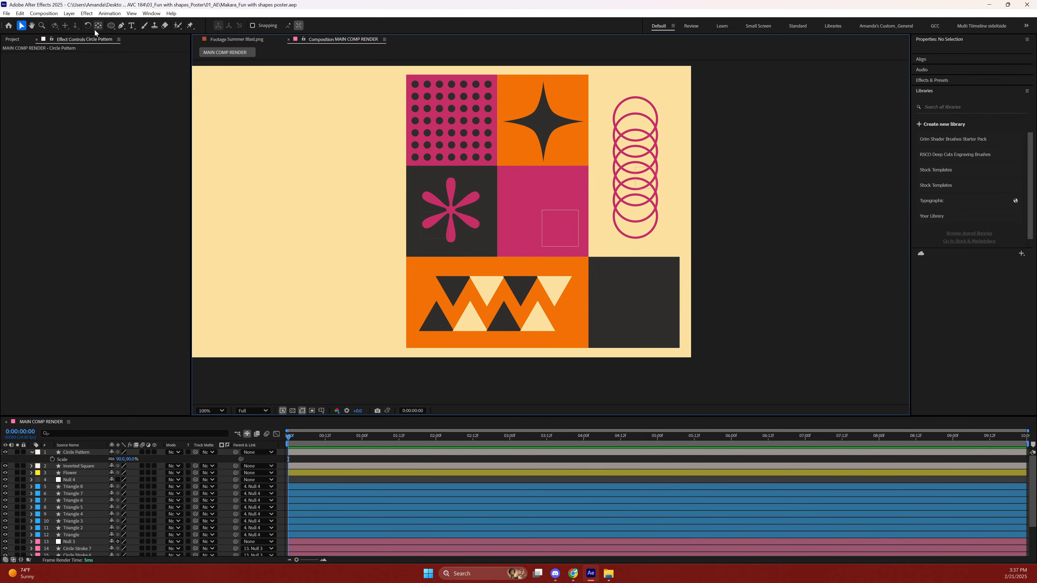
{"action": "left_click", "coordinate": [124, 27]}
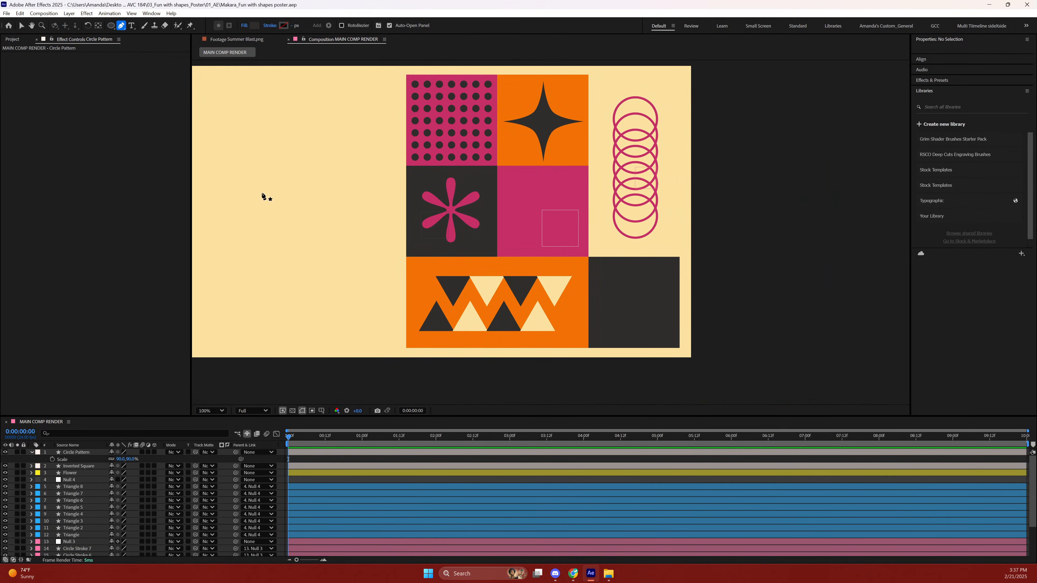
{"action": "left_click", "coordinate": [249, 197]}
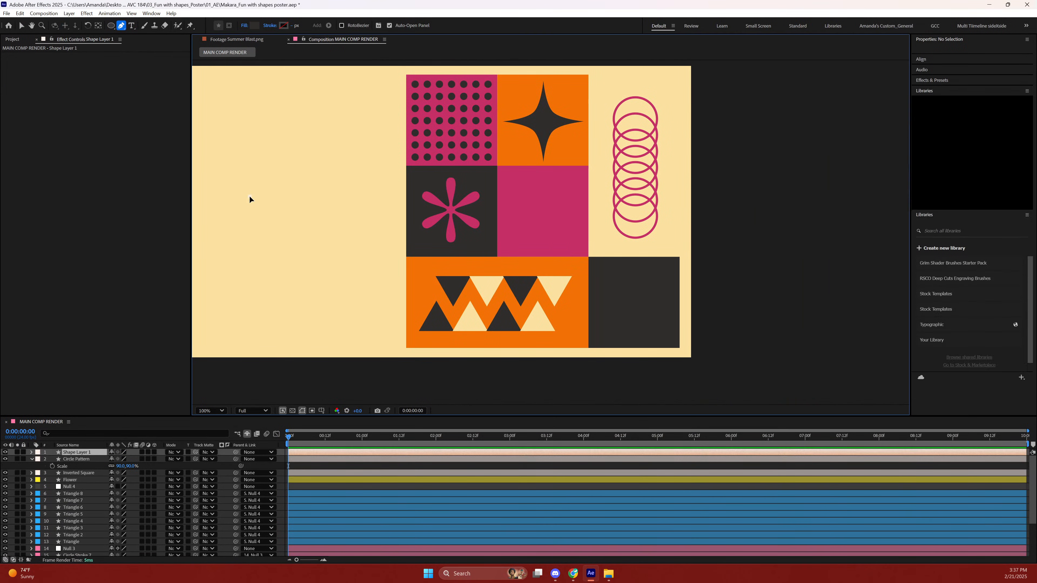
{"action": "left_click", "coordinate": [335, 197]}
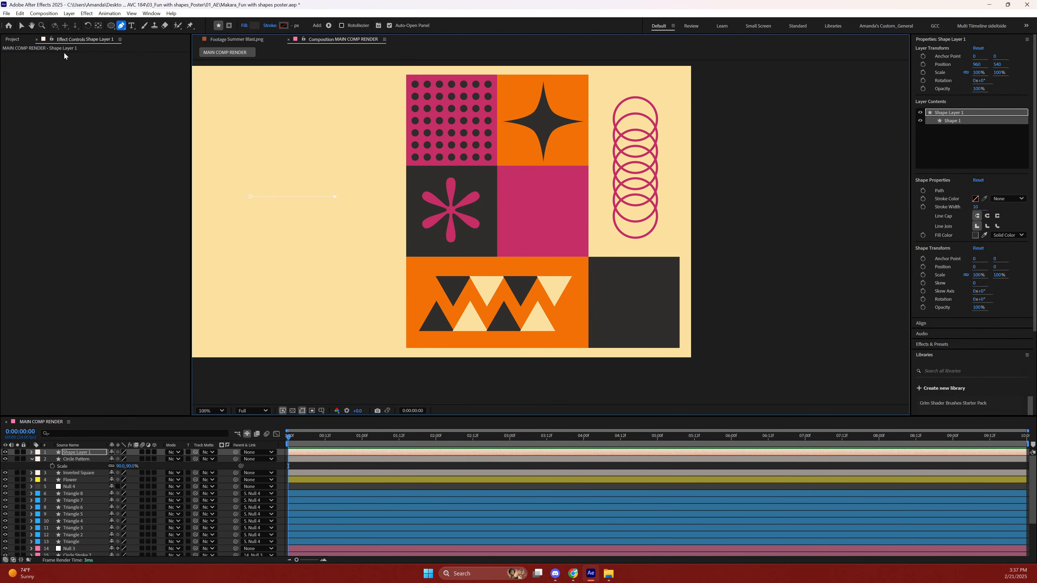
{"action": "left_click", "coordinate": [20, 26]}
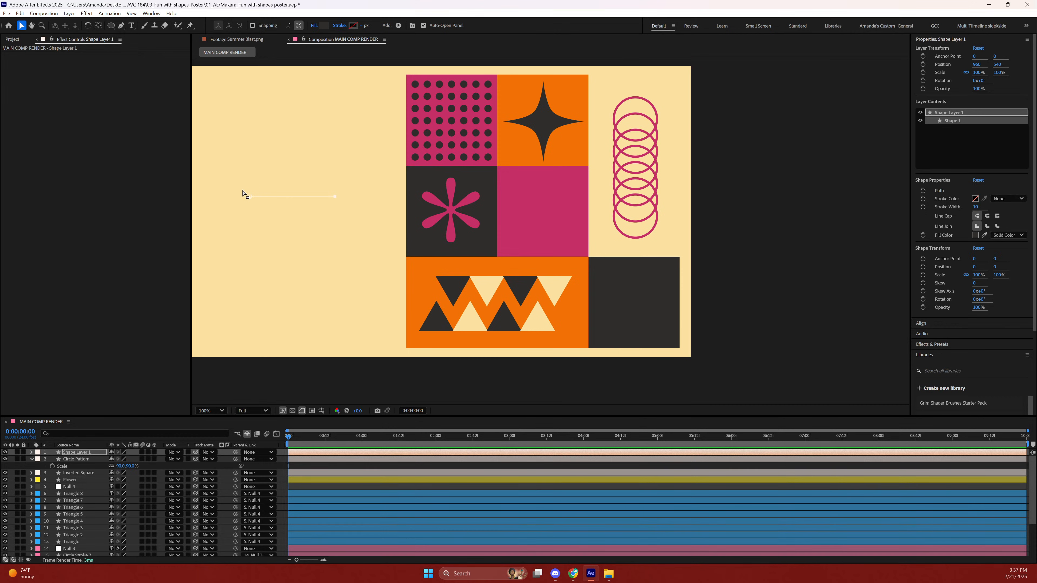
Rename the new shape layer Line and center its anchor point on the drawn line.
{"action": "left_click", "coordinate": [81, 453]}
{"action": "key", "text": "Return"}
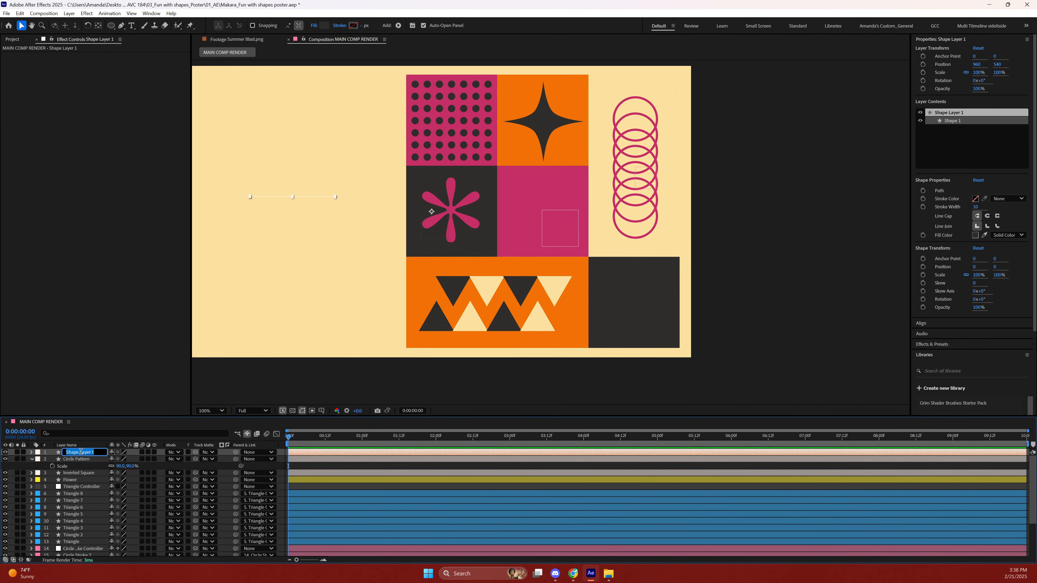
{"action": "type", "text": "Line"}
{"action": "left_click", "coordinate": [90, 460]}
{"action": "left_click", "coordinate": [84, 452]}
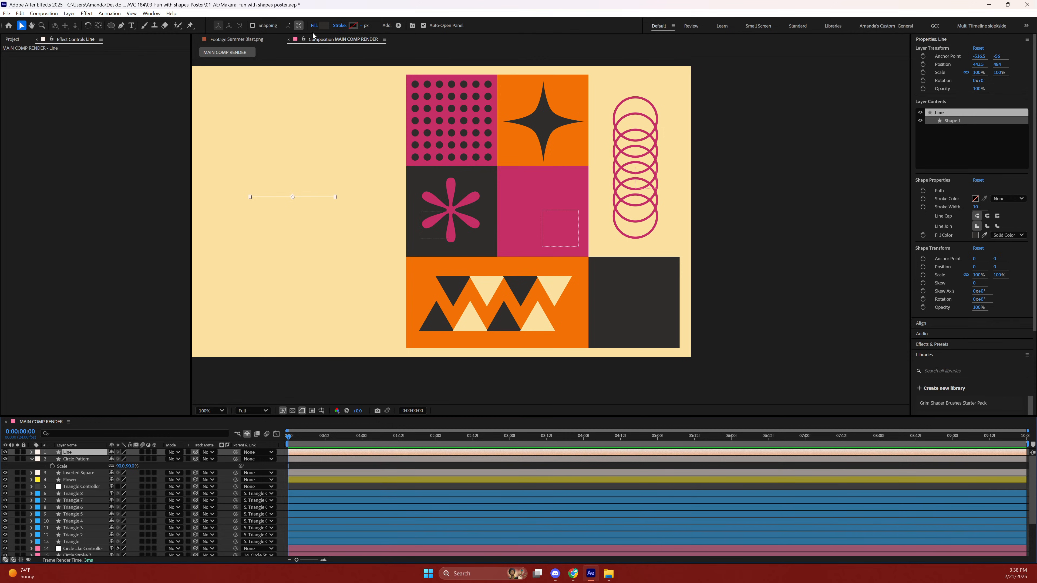
Give the Line layer a solid white stroke and set its fill to None.
{"action": "left_click", "coordinate": [73, 458]}
{"action": "left_click", "coordinate": [74, 452]}
{"action": "left_click", "coordinate": [975, 236]}
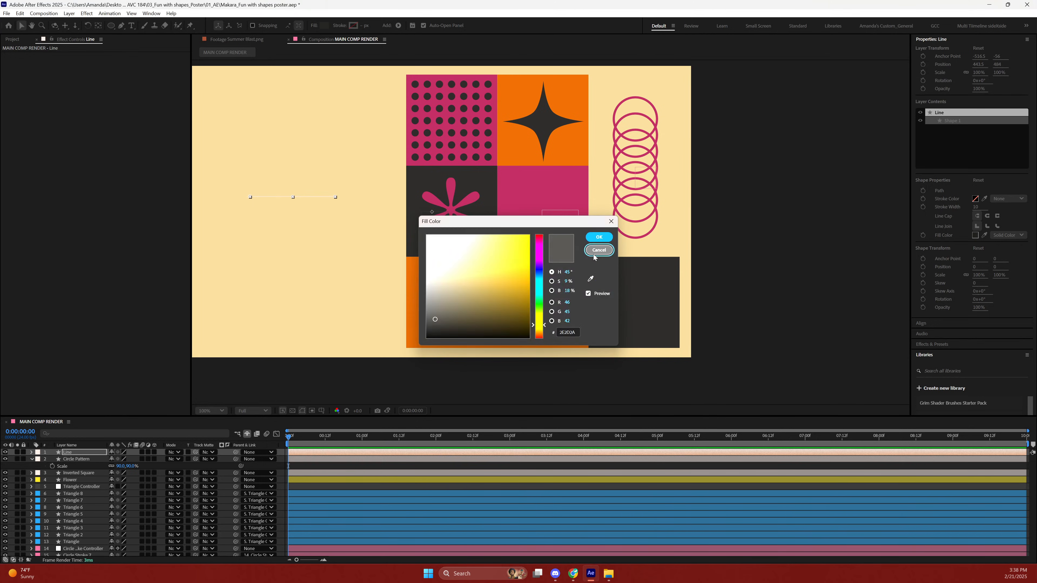
{"action": "left_click", "coordinate": [598, 238]}
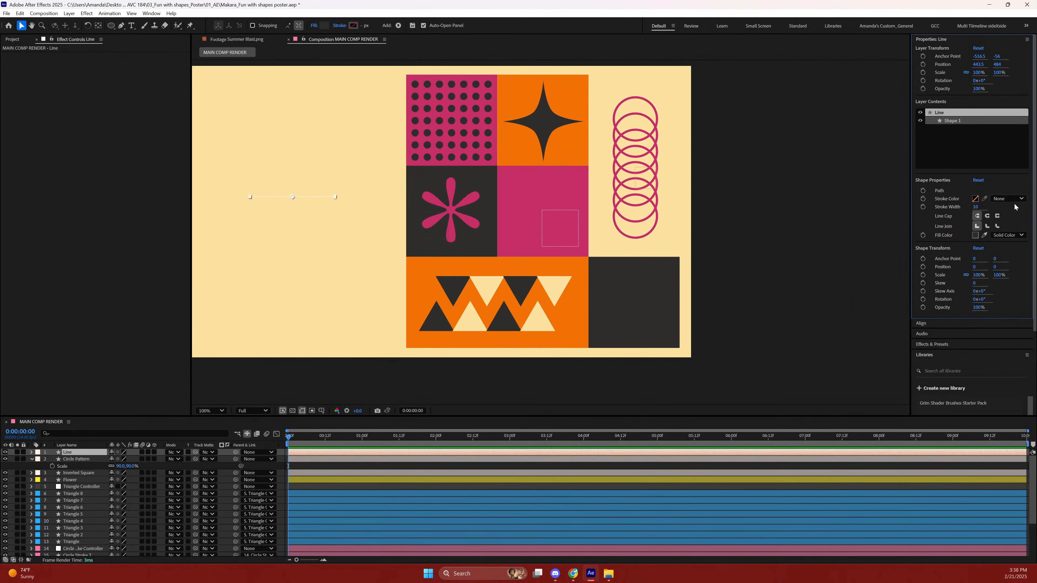
{"action": "left_click", "coordinate": [979, 233]}
{"action": "left_click", "coordinate": [1011, 220]}
{"action": "left_click", "coordinate": [1007, 235]}
{"action": "left_click", "coordinate": [1003, 247]}
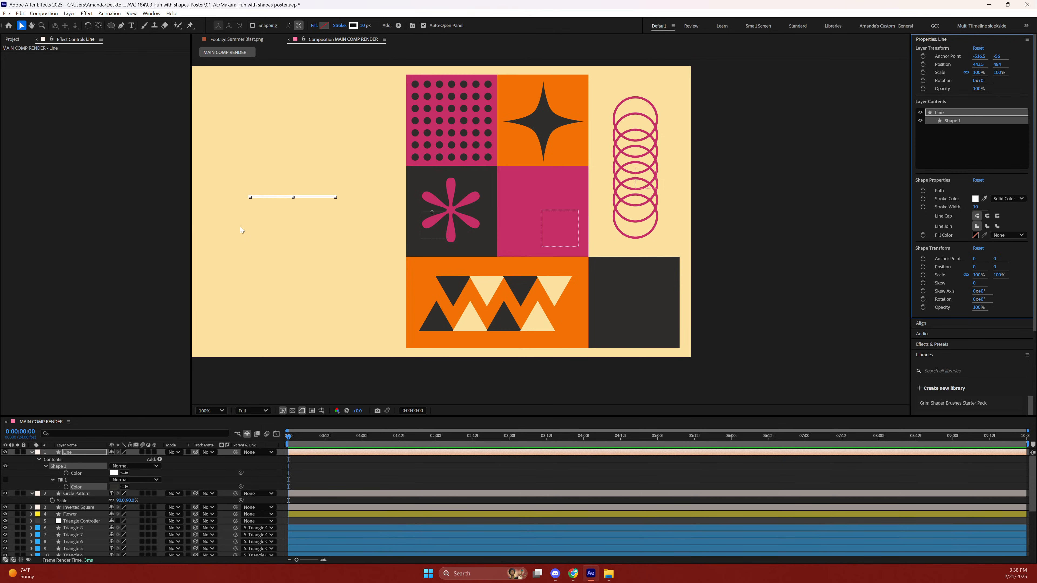
Inspect the fill color of the pink GRID_1 square behind the dots, and collapse the Line layer's properties.
{"action": "left_click", "coordinate": [439, 109]}
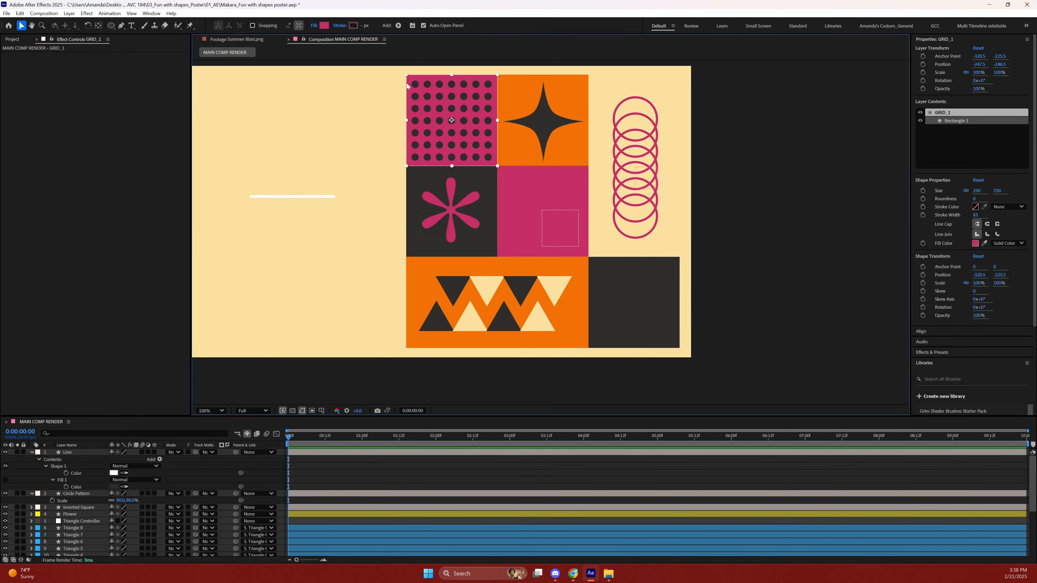
{"action": "left_click", "coordinate": [323, 25]}
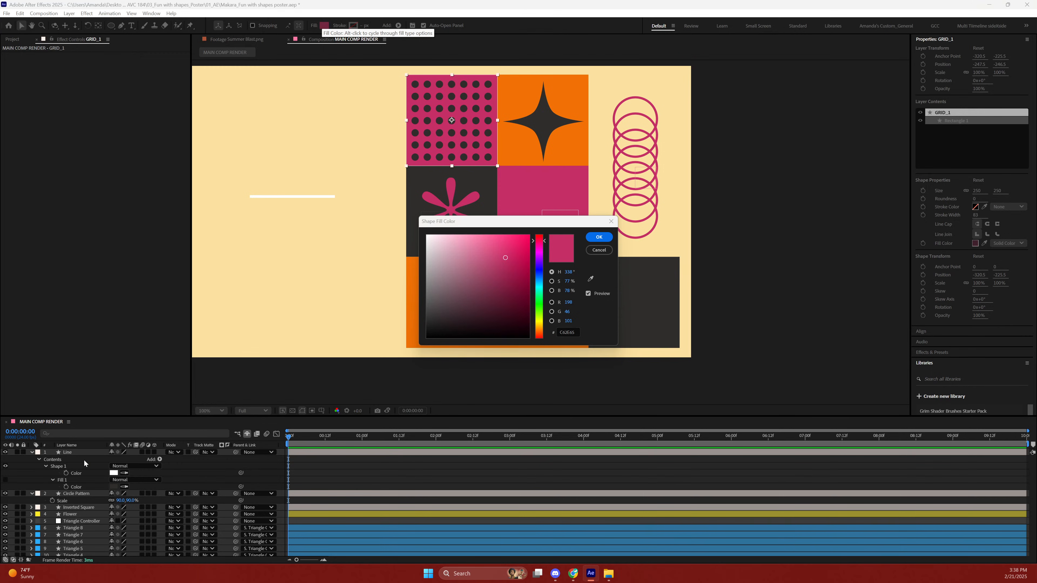
{"action": "left_click", "coordinate": [599, 237]}
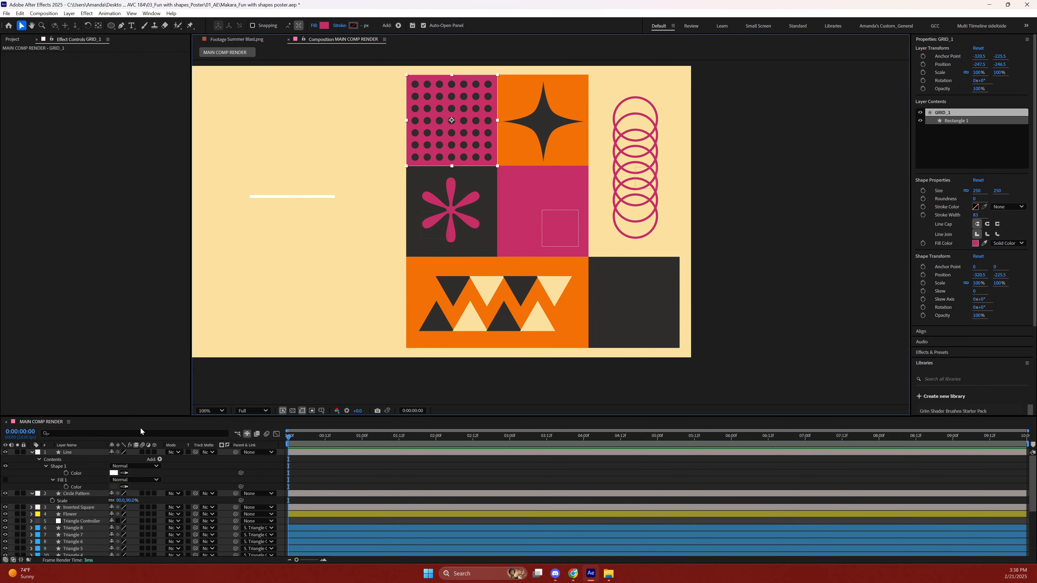
{"action": "left_click", "coordinate": [32, 452]}
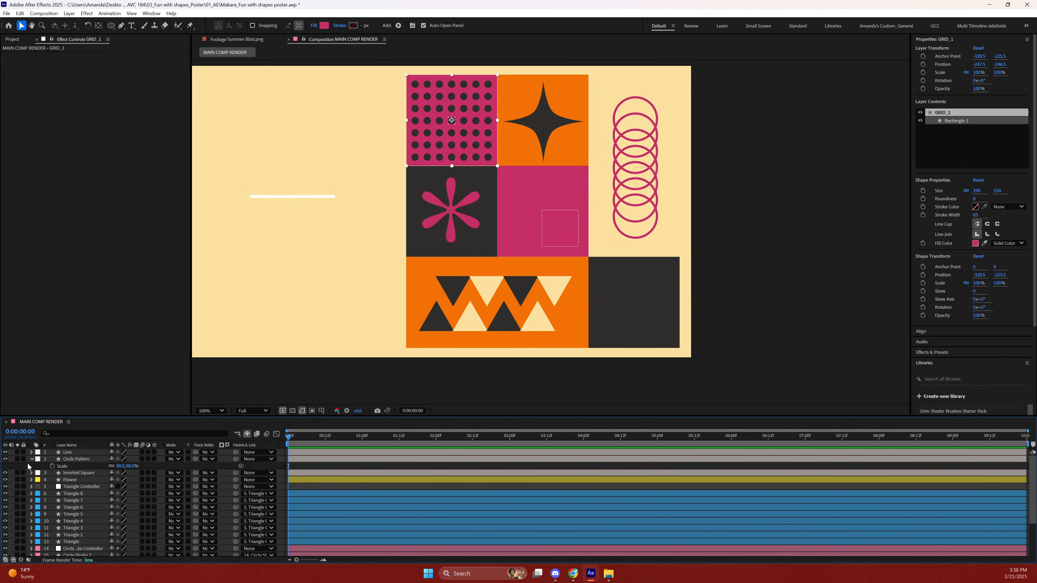
Recolor the Circle Pattern's fill with the cream sampled from the poster background, and deselect the layer.
{"action": "left_click", "coordinate": [77, 459]}
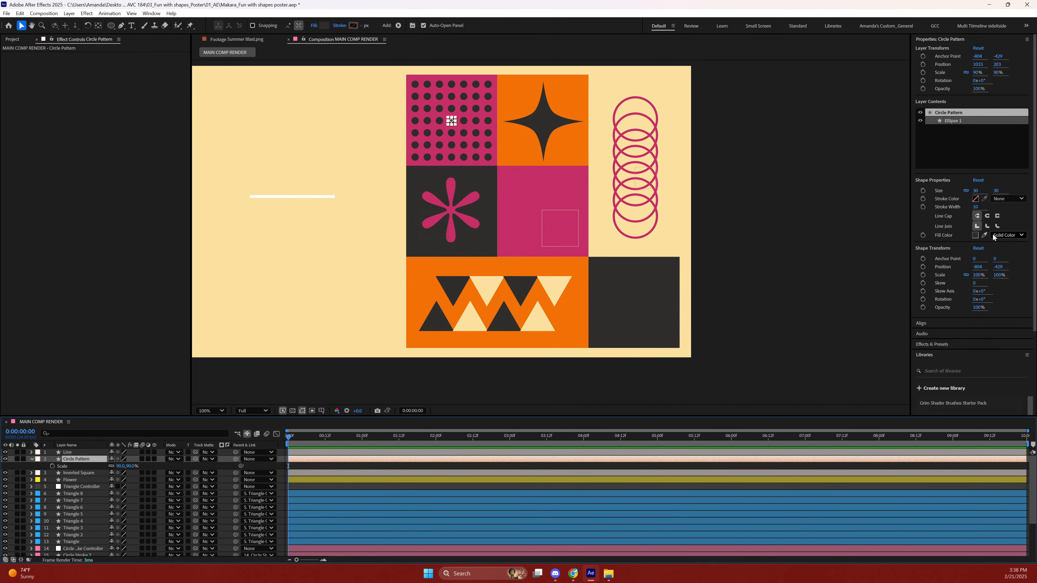
{"action": "left_click", "coordinate": [984, 235]}
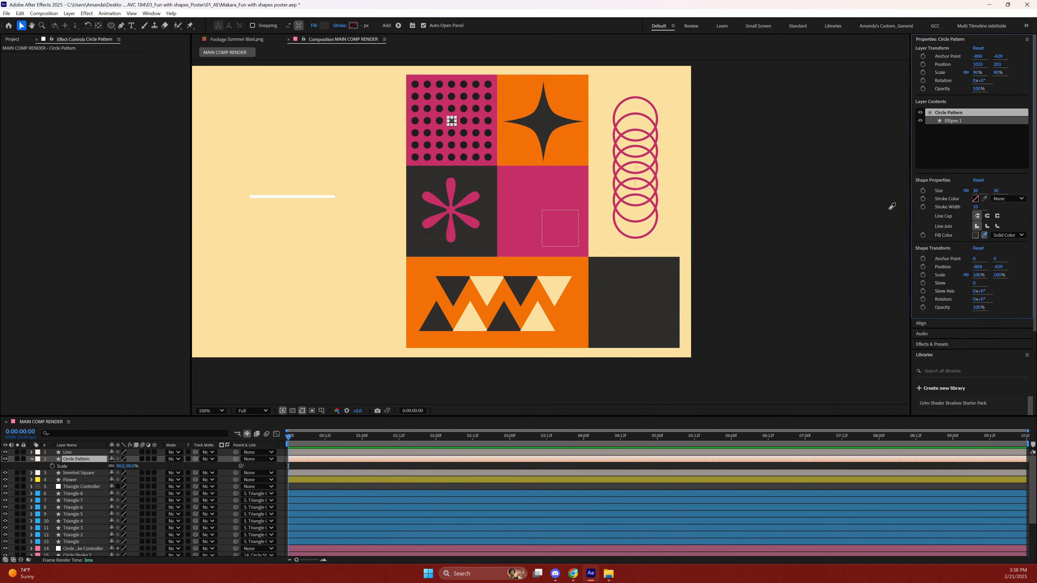
{"action": "left_click", "coordinate": [688, 177]}
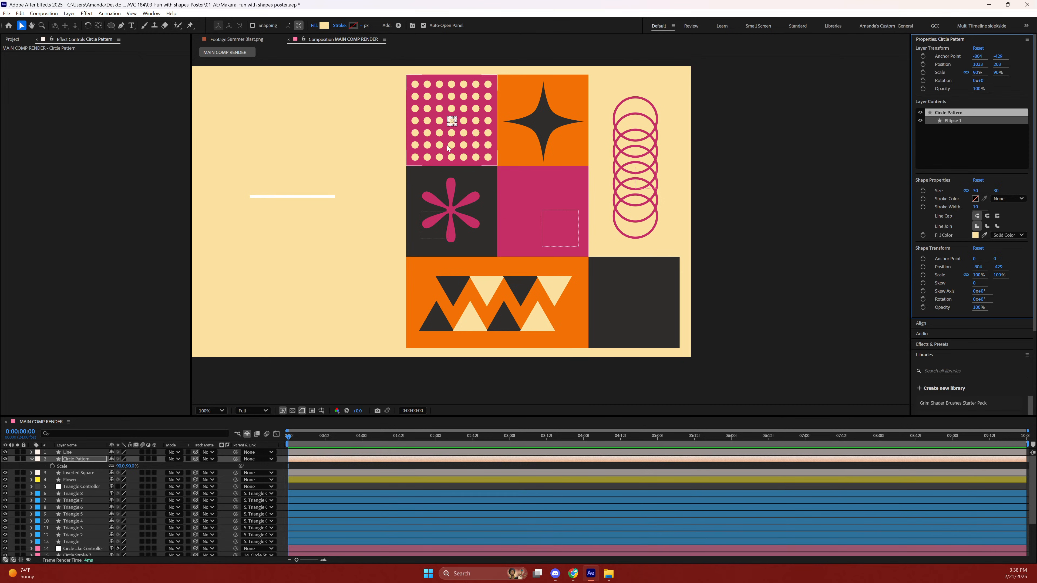
{"action": "left_click", "coordinate": [765, 151]}
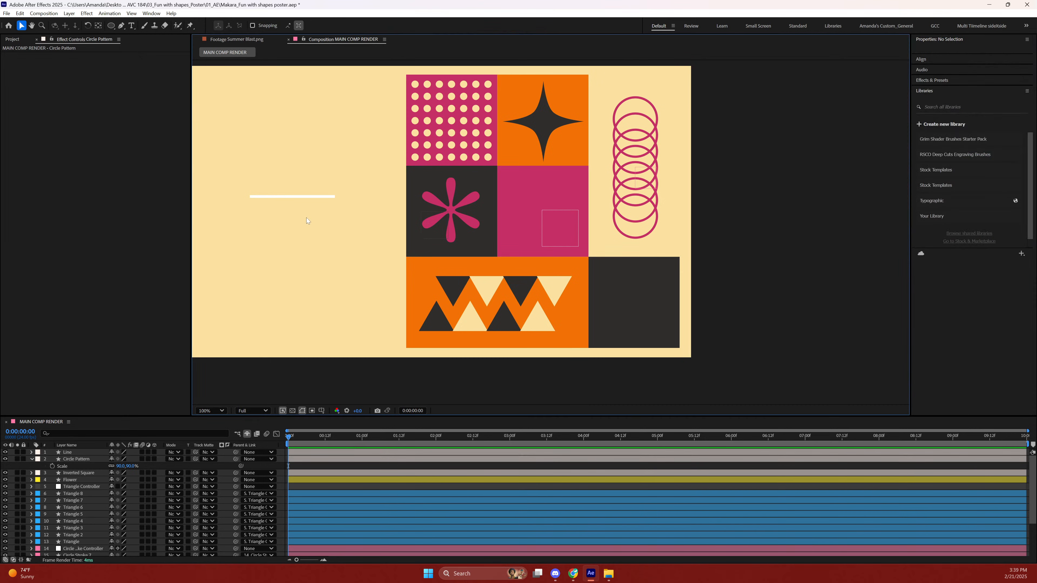
Move the white line onto the pink square beside the flower tile, at position 1371.5, 398, and set its shape rotation to 90°.
{"action": "left_click", "coordinate": [293, 197]}
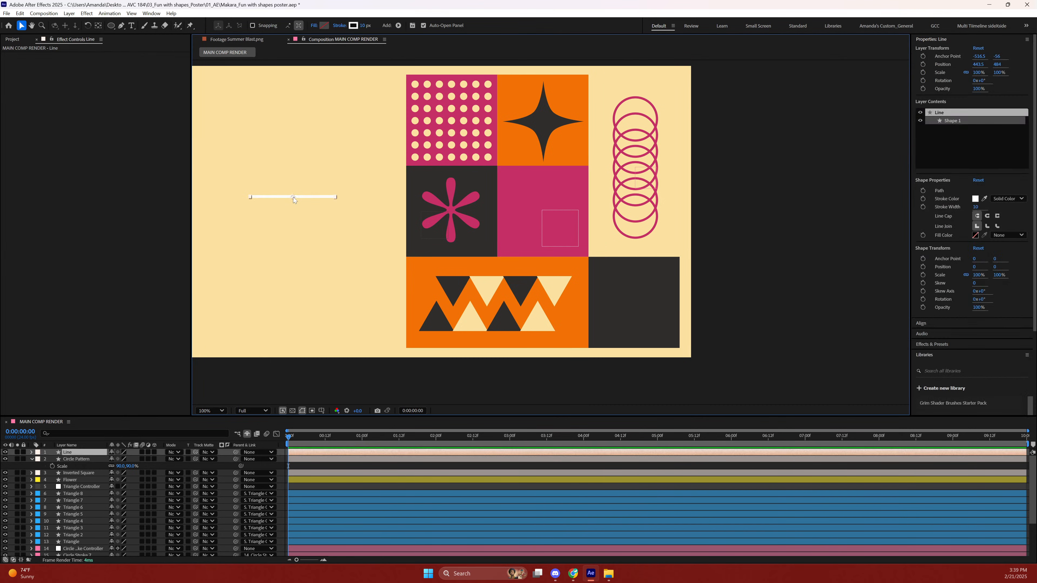
{"action": "left_click_drag", "start_coordinate": [293, 196], "coordinate": [545, 174]}
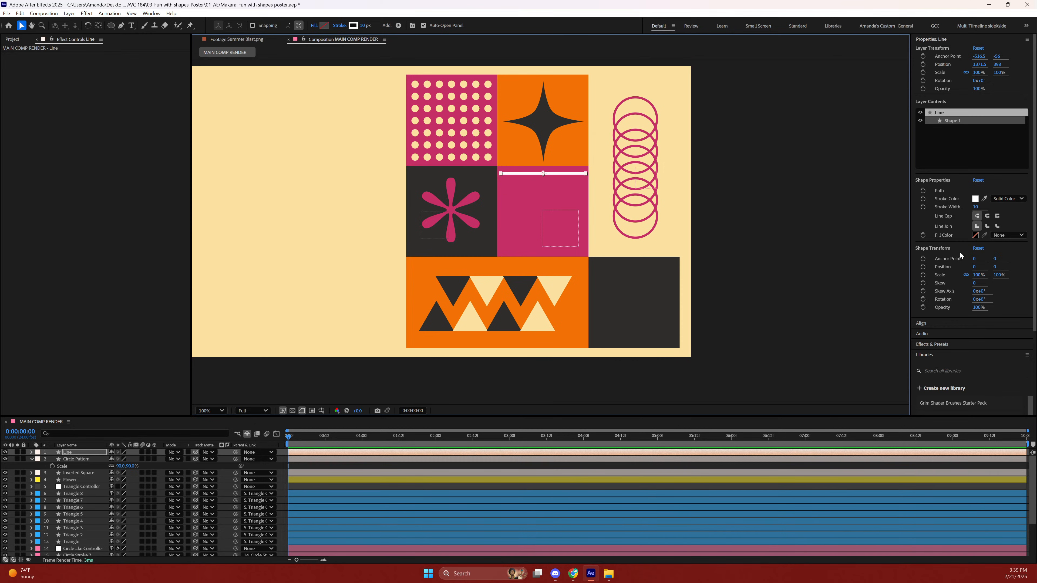
{"action": "left_click", "coordinate": [983, 299]}
{"action": "type", "text": "90"}
{"action": "key", "text": "Return"}
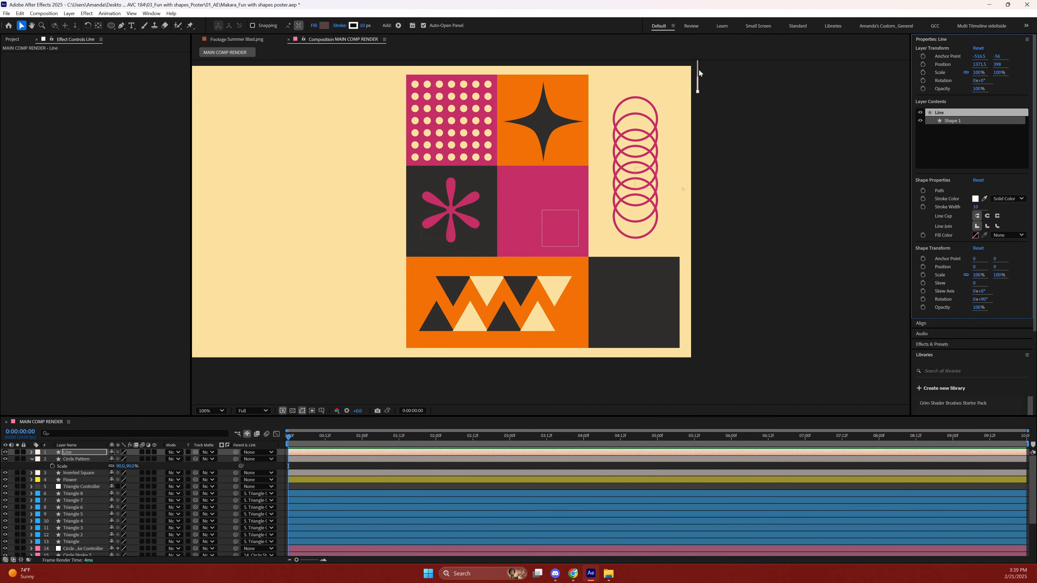
Undo the line's shape-level rotation and set the Line layer's own rotation to 90°.
{"action": "key", "text": "ctrl+z"}
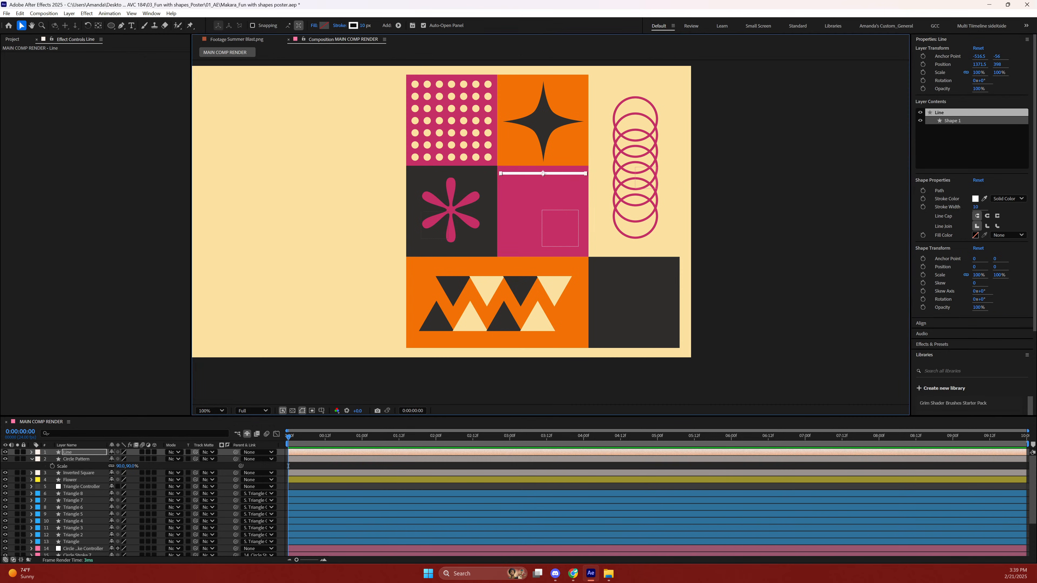
{"action": "left_click", "coordinate": [76, 454]}
{"action": "key", "text": "r"}
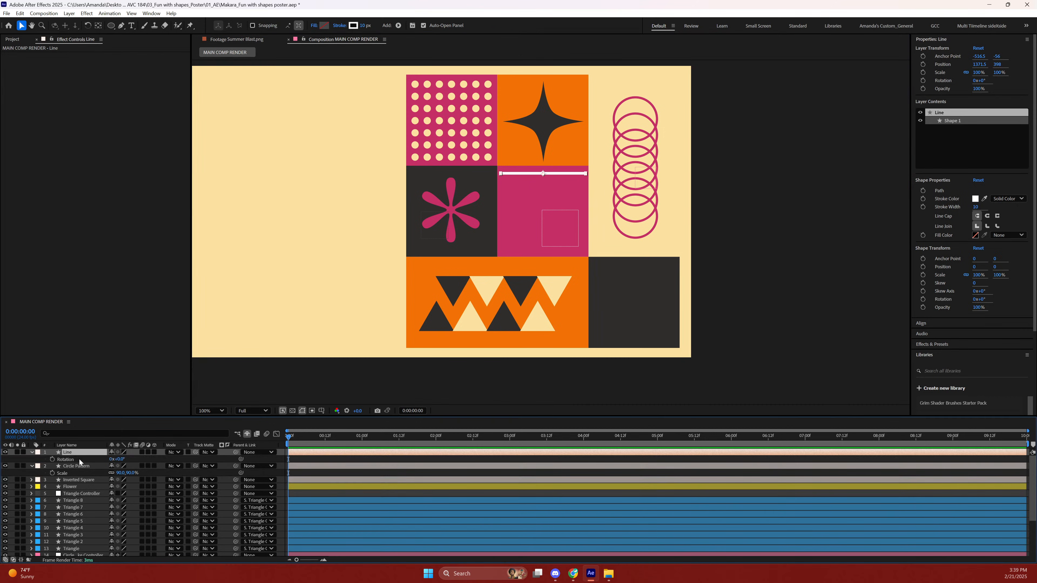
{"action": "left_click", "coordinate": [120, 459]}
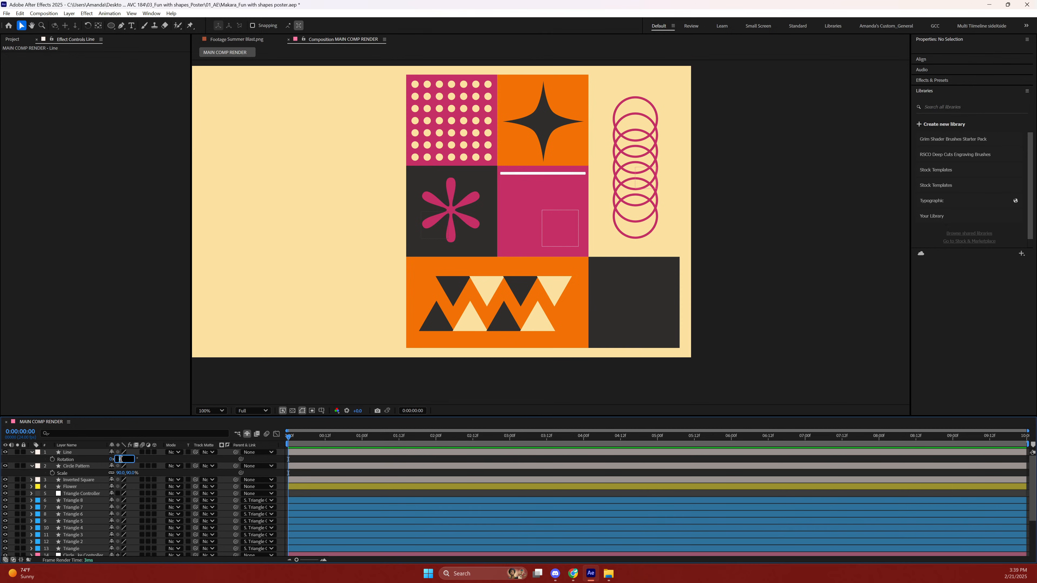
{"action": "type", "text": "90"}
{"action": "key", "text": "Return"}
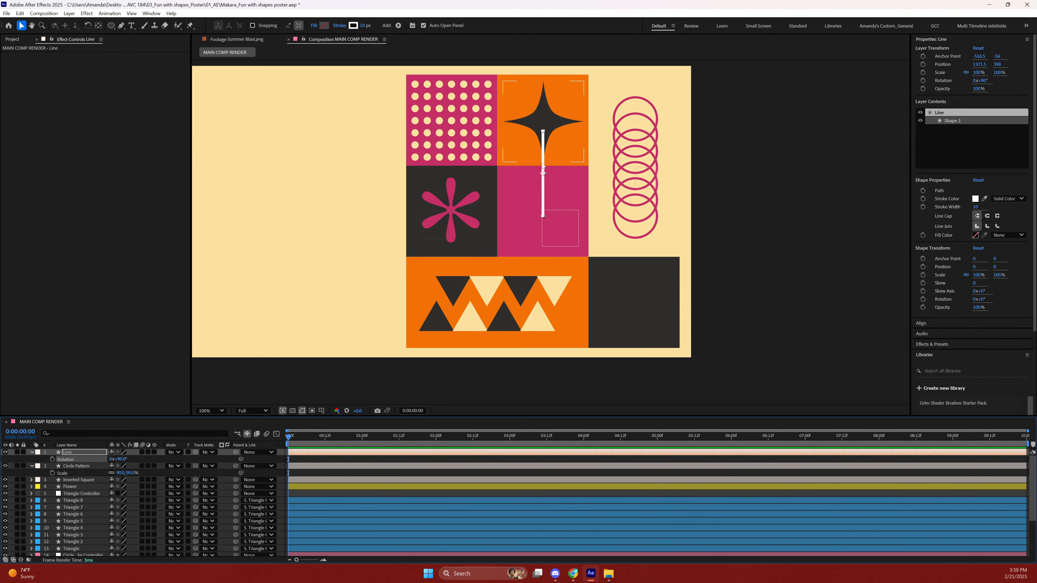
Move the vertical line just inside the left edge of the middle pink square, centred on its height.
{"action": "left_click_drag", "start_coordinate": [545, 174], "coordinate": [505, 212]}
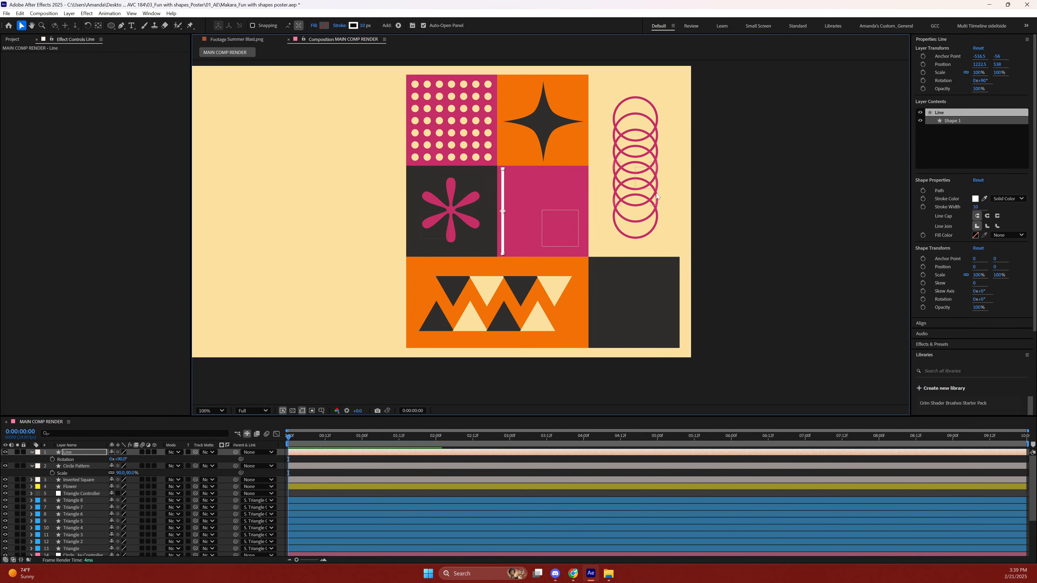
{"action": "left_click", "coordinate": [773, 182]}
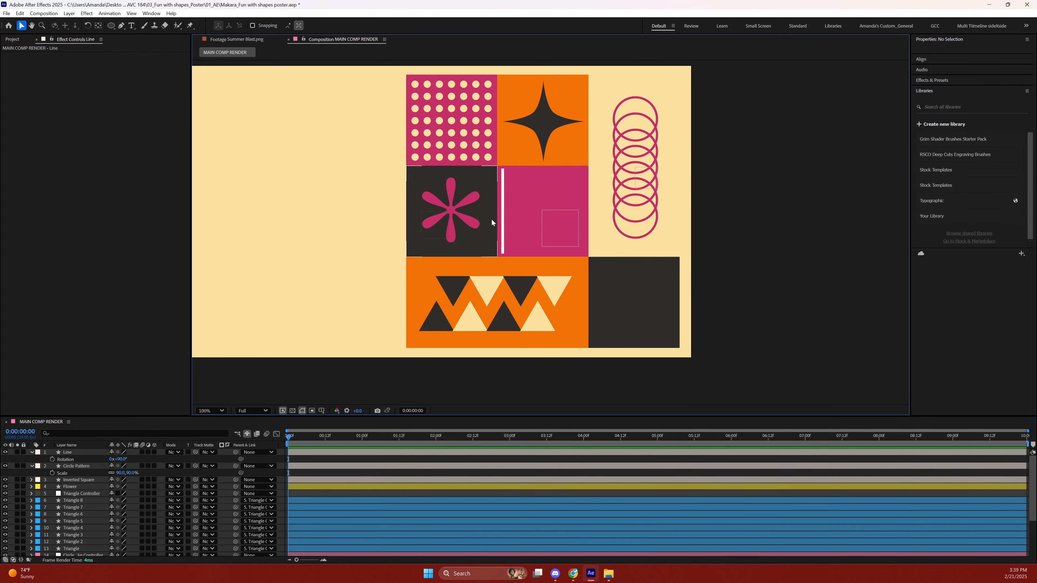
{"action": "left_click", "coordinate": [505, 220]}
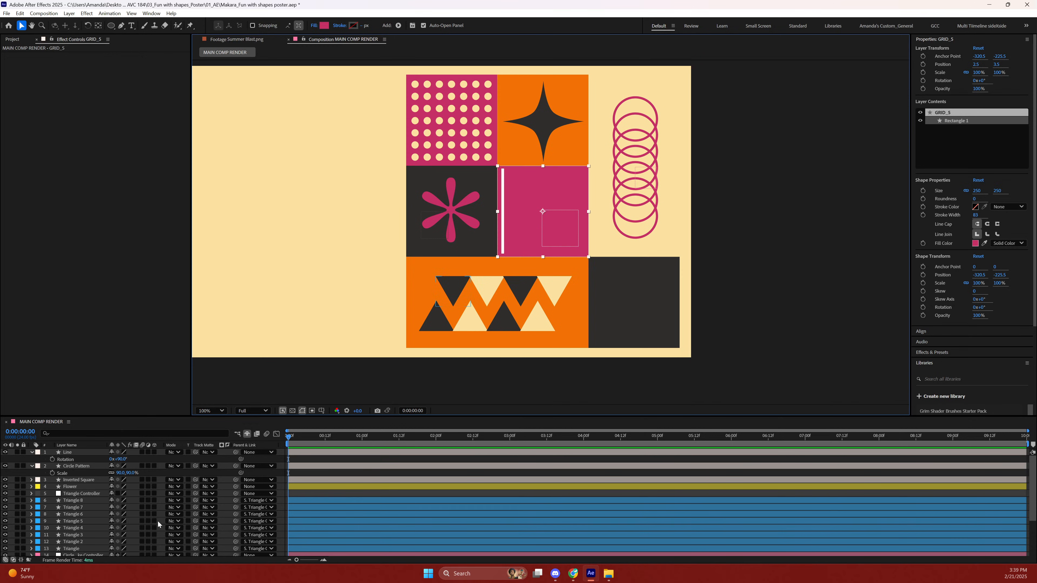
Label the Line layer Green and the Inverted Square layer Indigo.
{"action": "left_click", "coordinate": [75, 453]}
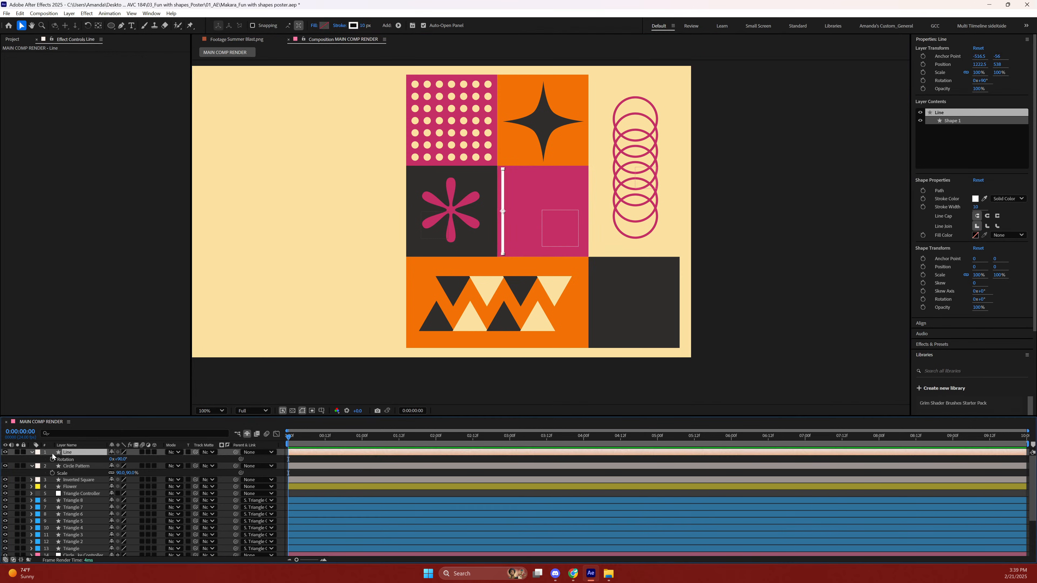
{"action": "left_click", "coordinate": [38, 452]}
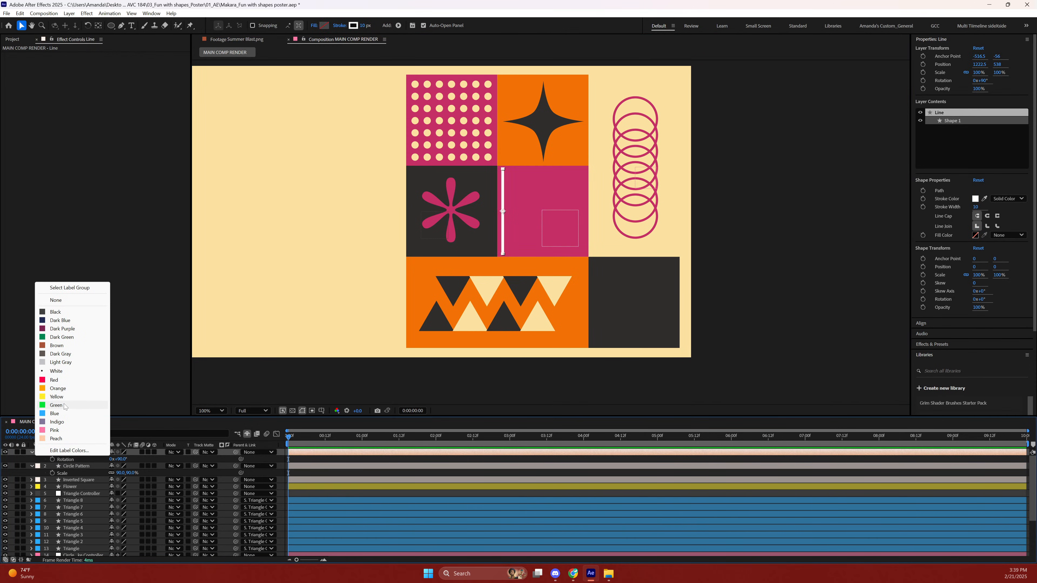
{"action": "left_click", "coordinate": [73, 405]}
{"action": "left_click", "coordinate": [82, 479]}
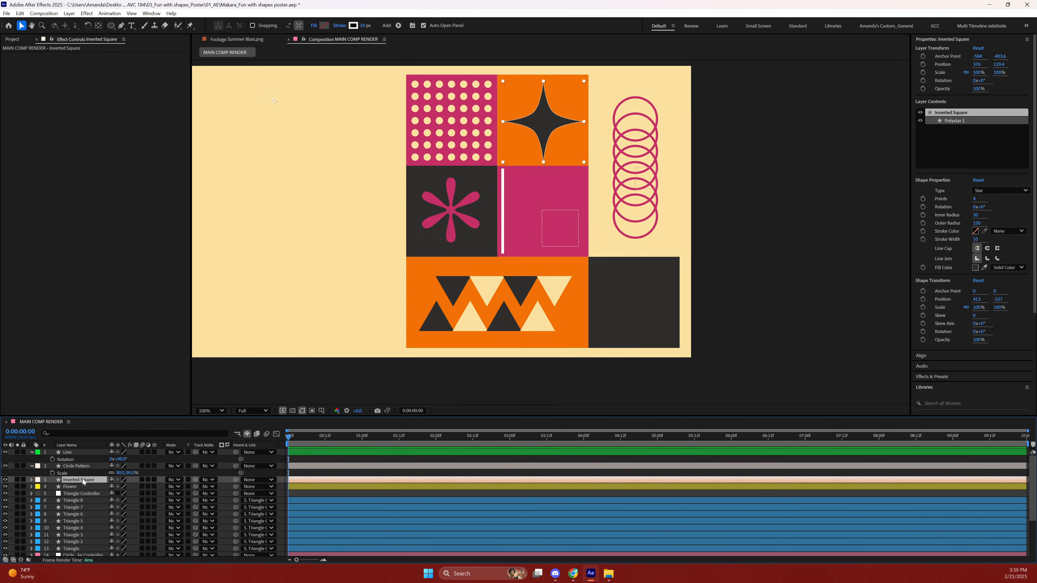
{"action": "left_click", "coordinate": [39, 480]}
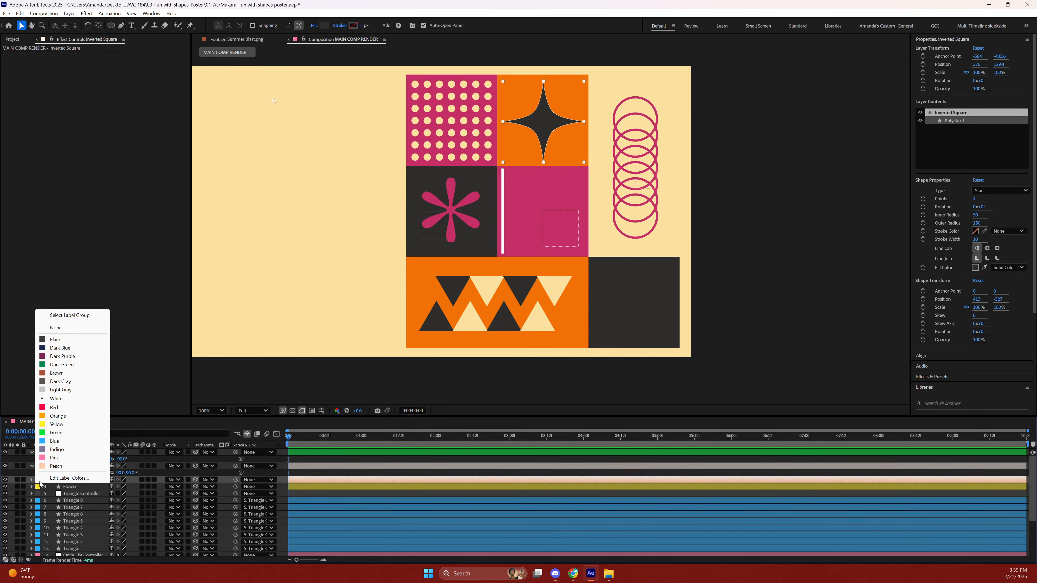
{"action": "left_click", "coordinate": [56, 450]}
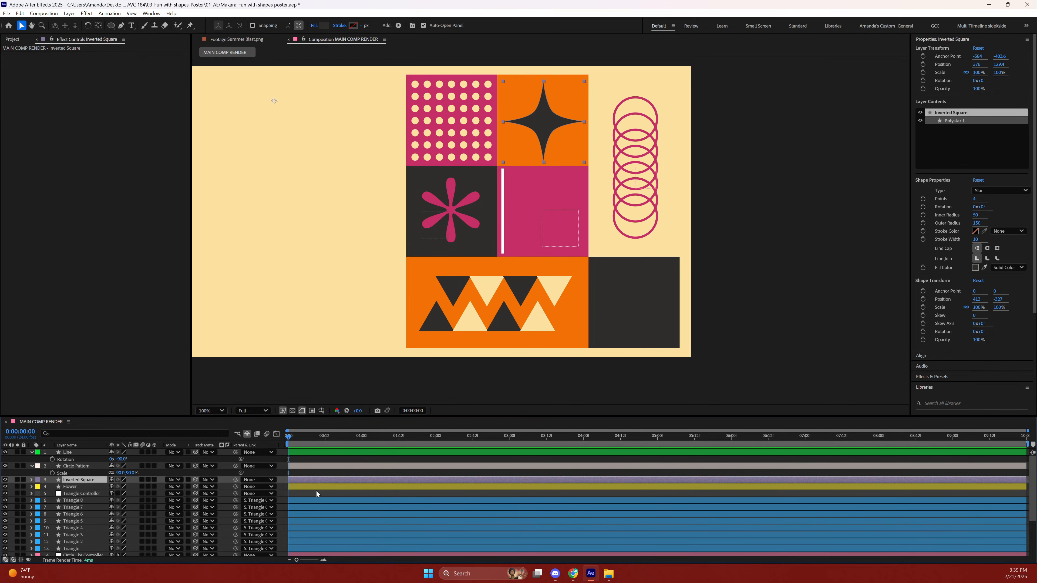
Add a Repeater to the contents of the Line shape layer.
{"action": "left_click", "coordinate": [70, 452]}
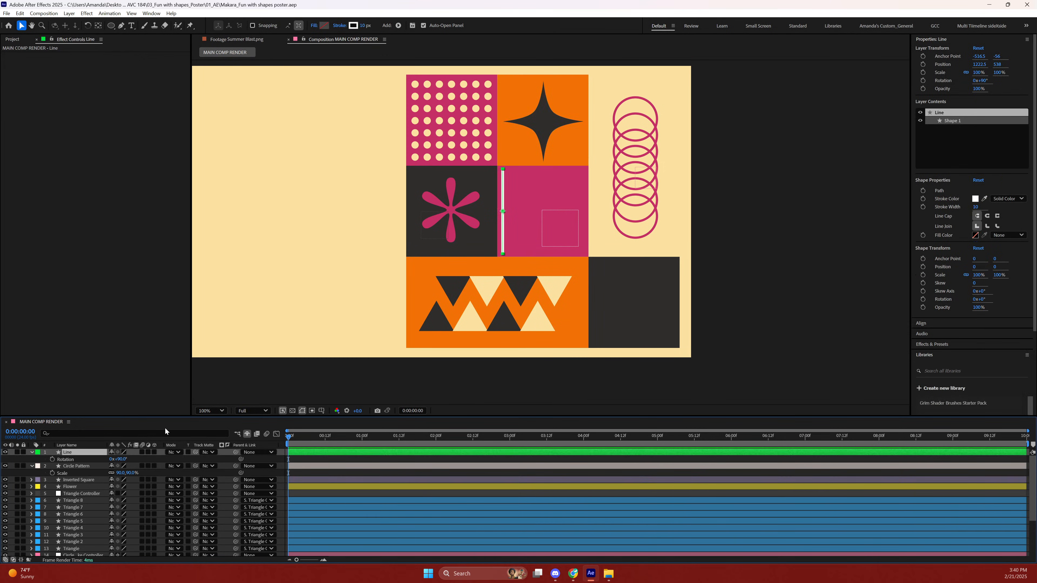
{"action": "key", "text": "ctrl+shift+a"}
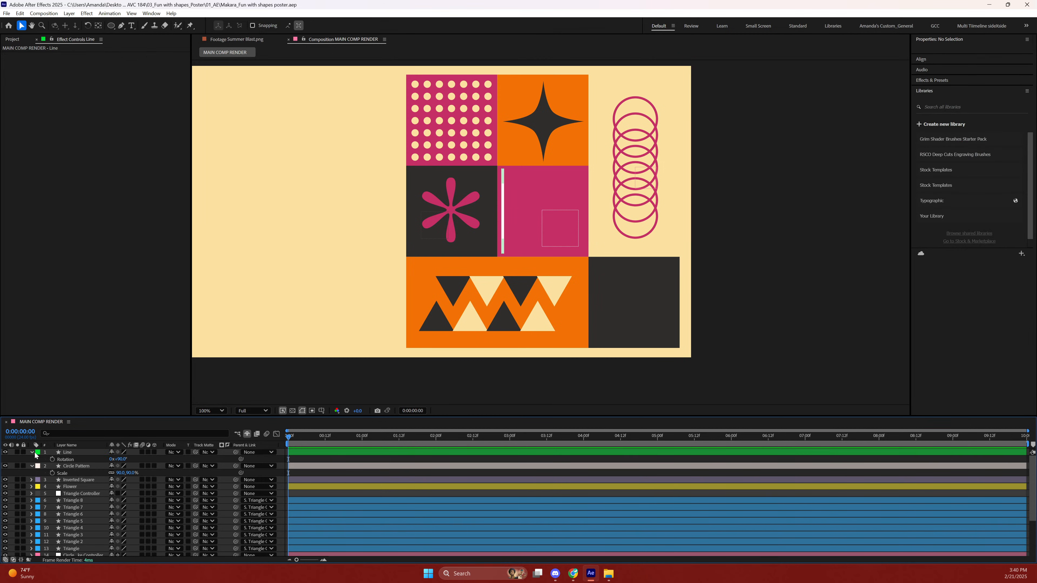
{"action": "left_click", "coordinate": [30, 452]}
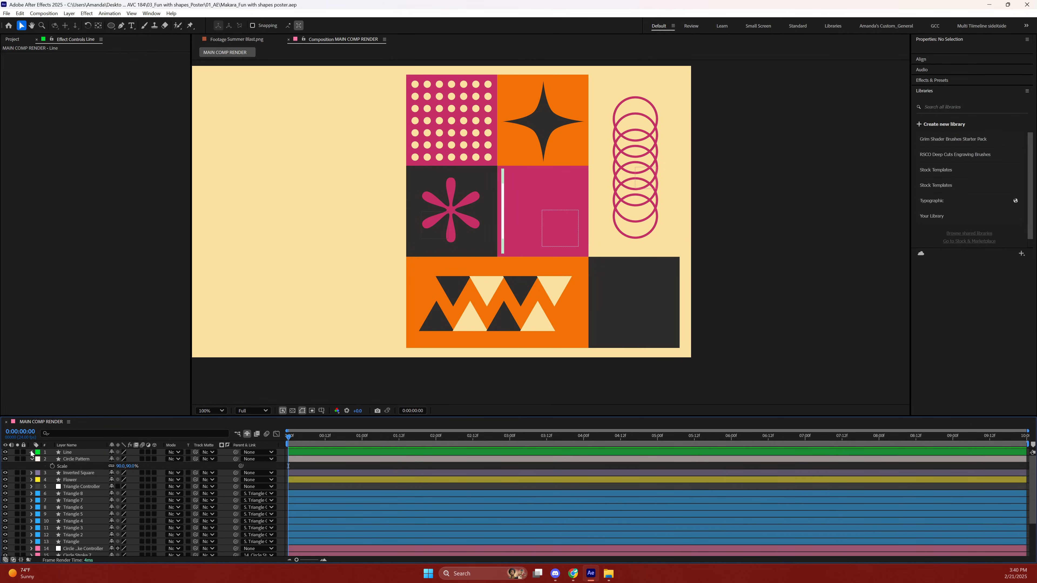
{"action": "left_click", "coordinate": [31, 452]}
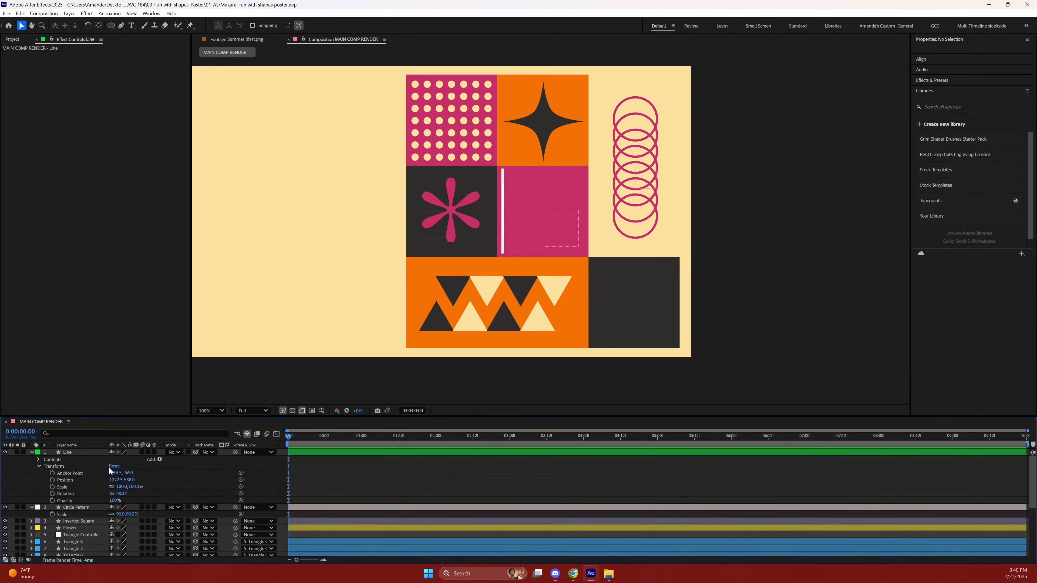
{"action": "left_click", "coordinate": [38, 466]}
{"action": "left_click", "coordinate": [160, 459]}
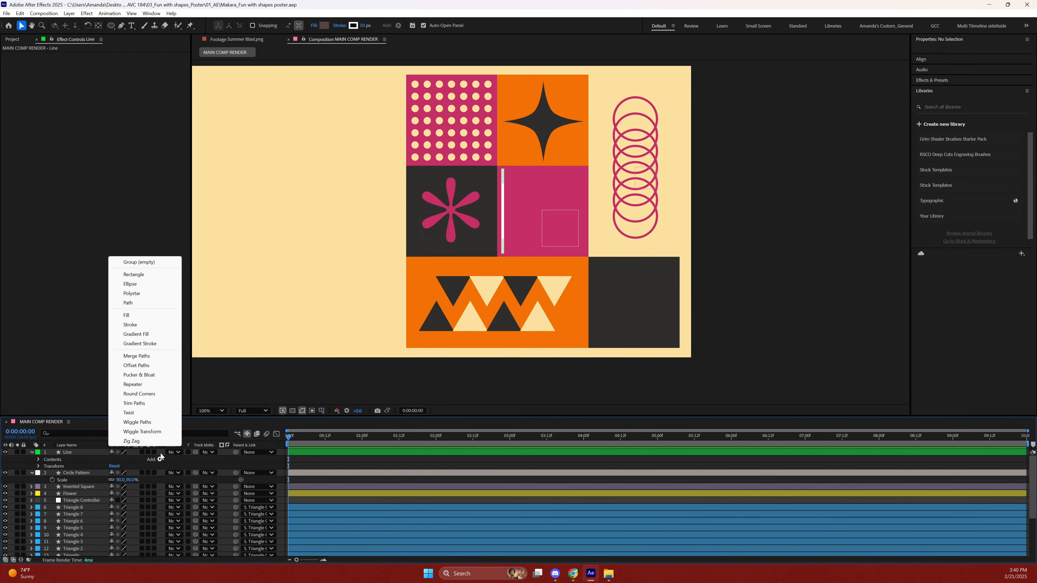
{"action": "left_click", "coordinate": [134, 384]}
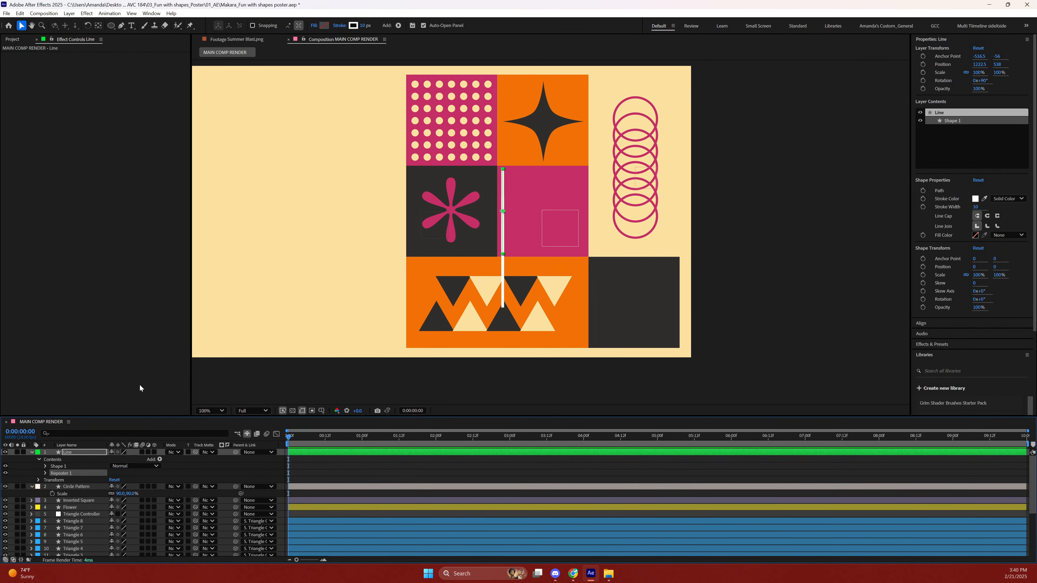
Set the Line layer's repeater to 7 copies.
{"action": "left_click", "coordinate": [45, 473]}
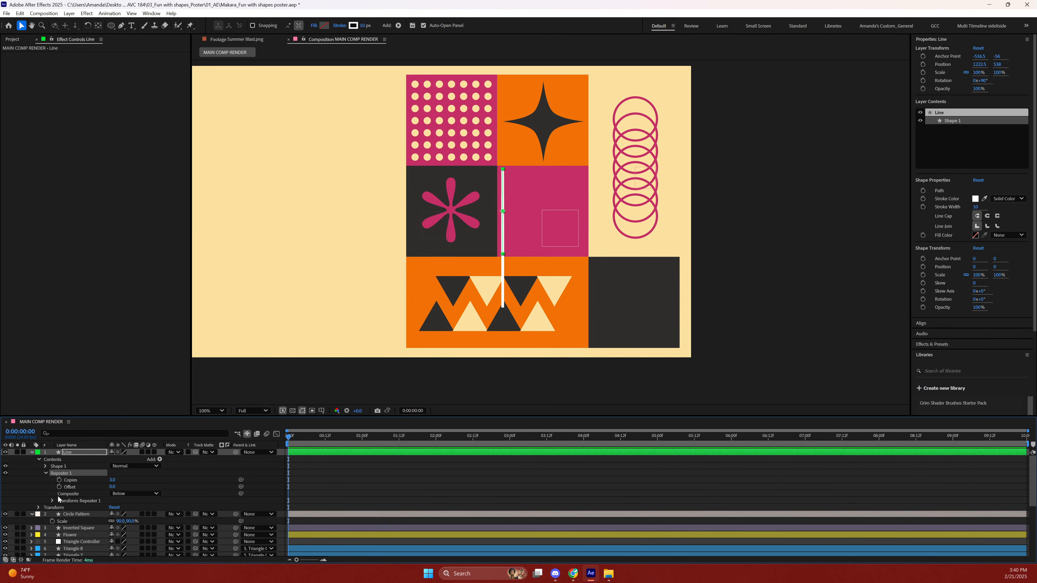
{"action": "left_click", "coordinate": [113, 480]}
{"action": "type", "text": "7"}
{"action": "key", "text": "Return"}
Set the repeater's transform position to 0, -50 to space the lines horizontally across the pink square.
{"action": "left_click", "coordinate": [52, 501]}
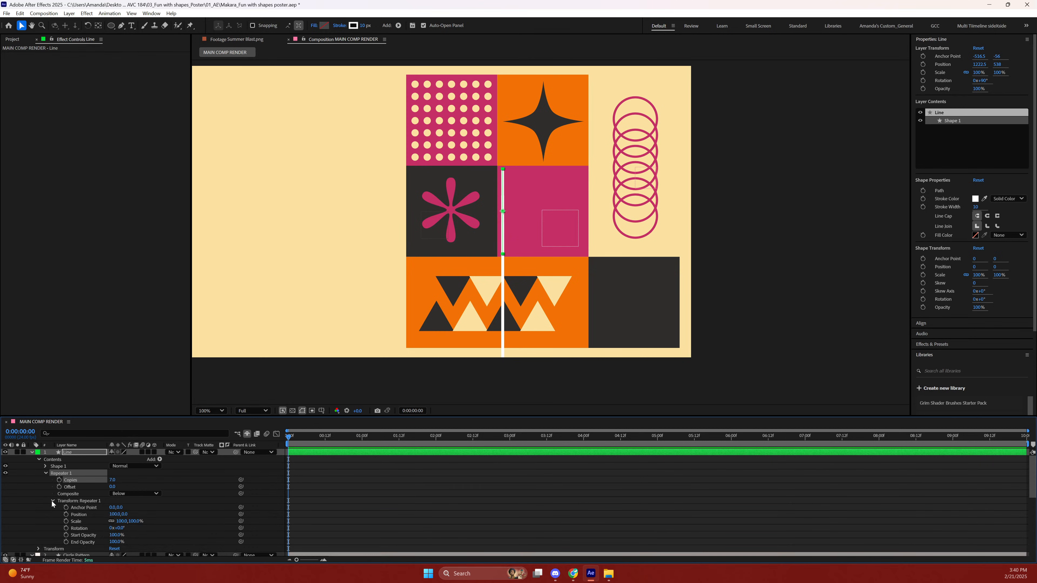
{"action": "left_click", "coordinate": [112, 515]}
{"action": "type", "text": "0"}
{"action": "left_click", "coordinate": [138, 514]}
{"action": "left_click_drag", "start_coordinate": [118, 515], "coordinate": [214, 485]}
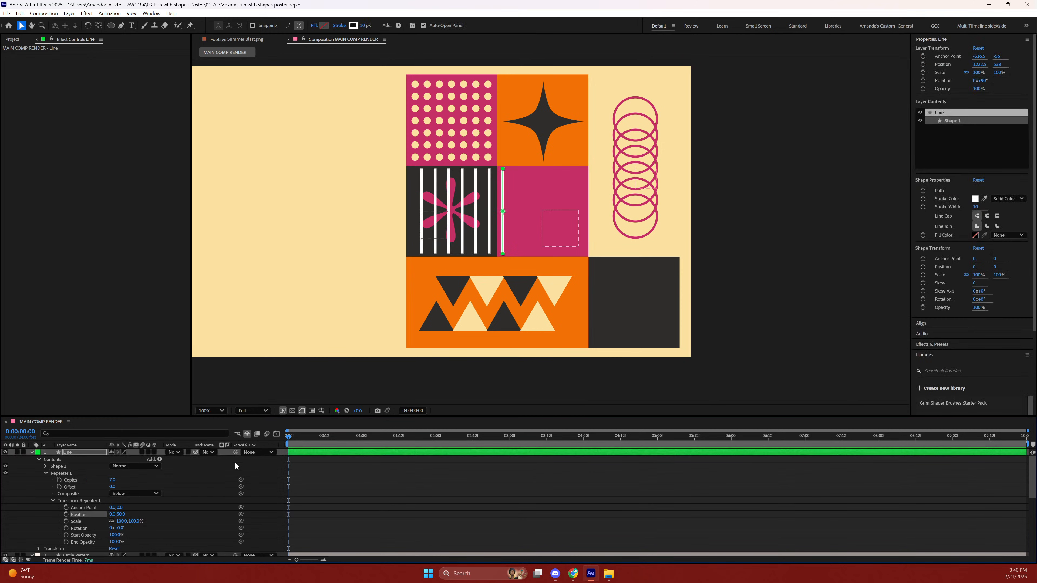
{"action": "left_click", "coordinate": [123, 514]}
{"action": "type", "text": "-"}
{"action": "key", "text": "Return"}
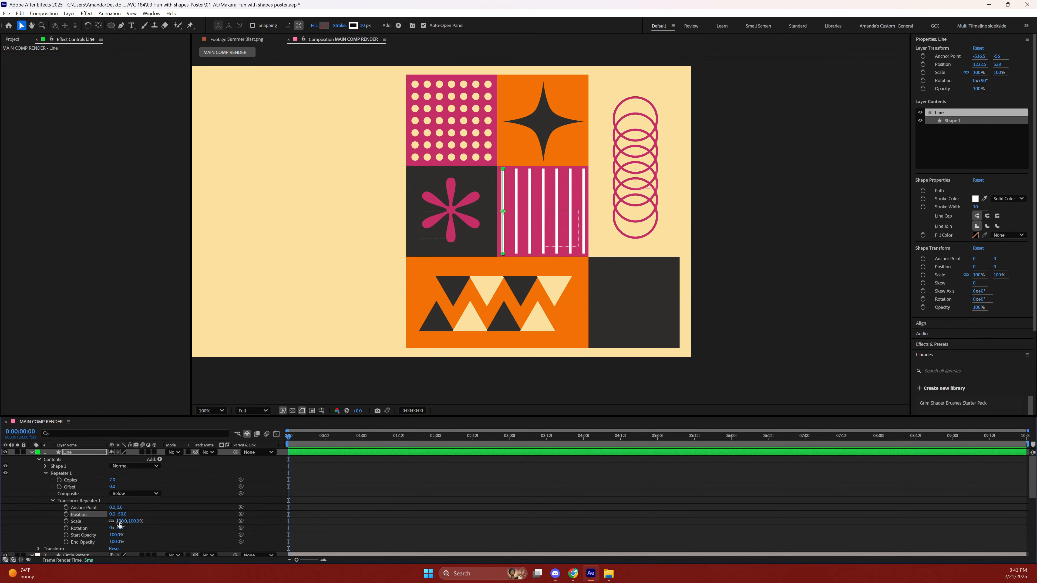
Unlink the repeater's scale proportions and set its scale to 100, 75% so that each copy gets thinner.
{"action": "left_click_drag", "start_coordinate": [122, 521], "coordinate": [122, 525]}
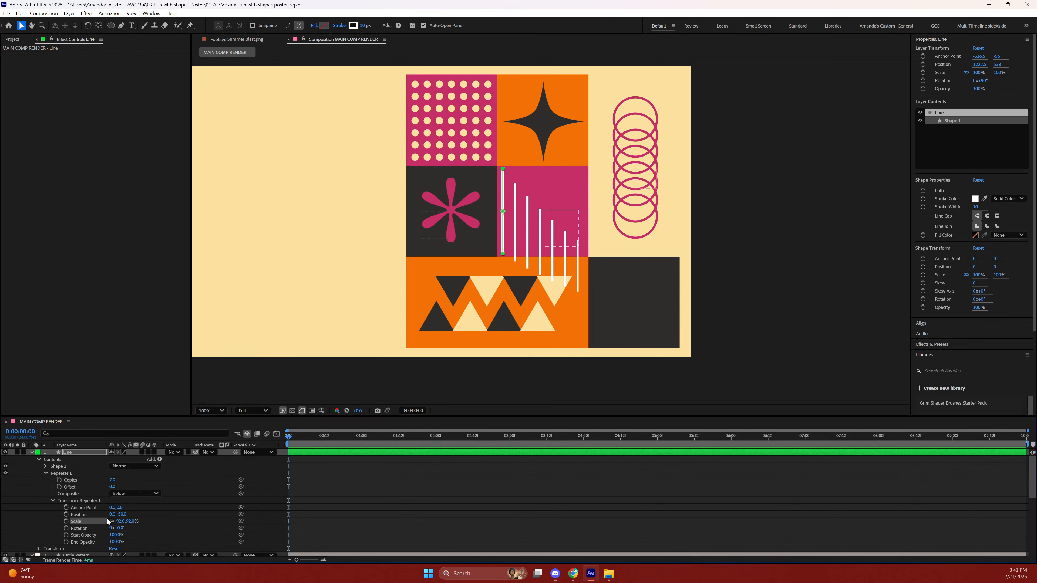
{"action": "key", "text": "ctrl+z"}
{"action": "left_click", "coordinate": [112, 521]}
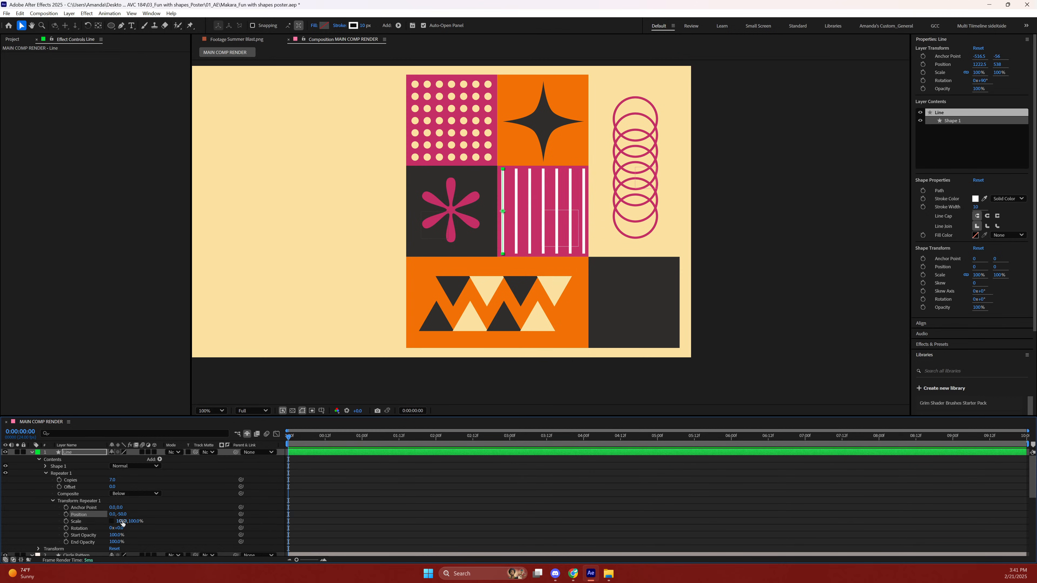
{"action": "mouse_move", "coordinate": [122, 522]}
{"action": "left_mouse_down"}
{"action": "mouse_move", "coordinate": [148, 519]}
{"action": "mouse_move", "coordinate": [137, 532]}
{"action": "left_mouse_up"}
{"action": "key", "text": "ctrl+z"}
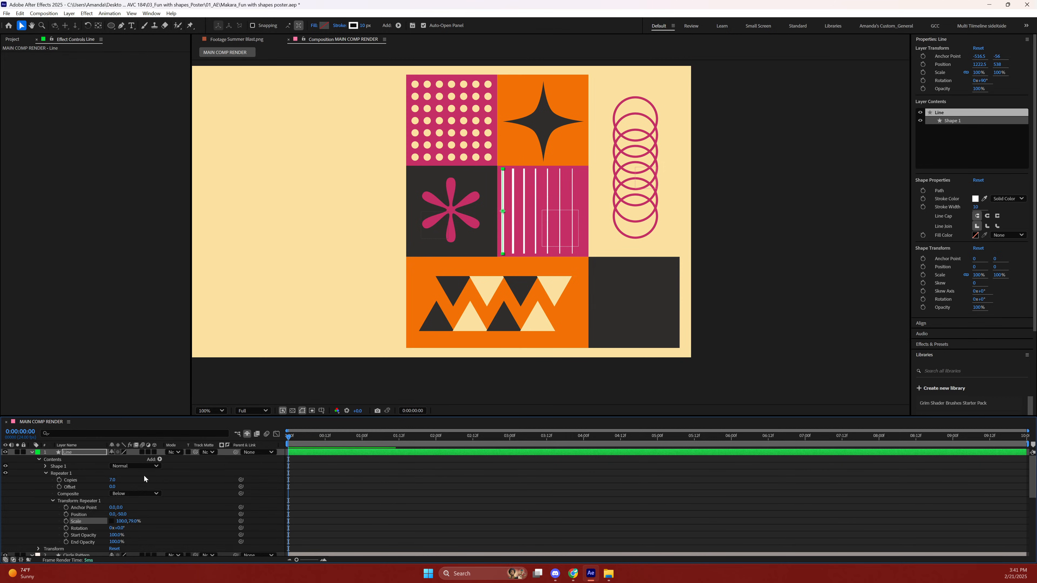
{"action": "left_click", "coordinate": [130, 522]}
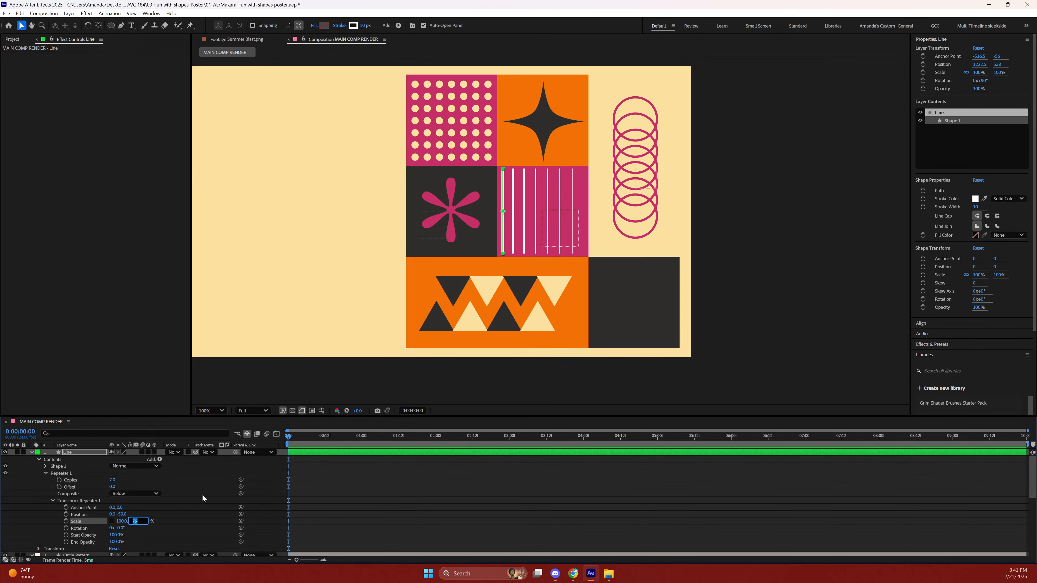
{"action": "type", "text": "75"}
{"action": "key", "text": "Return"}
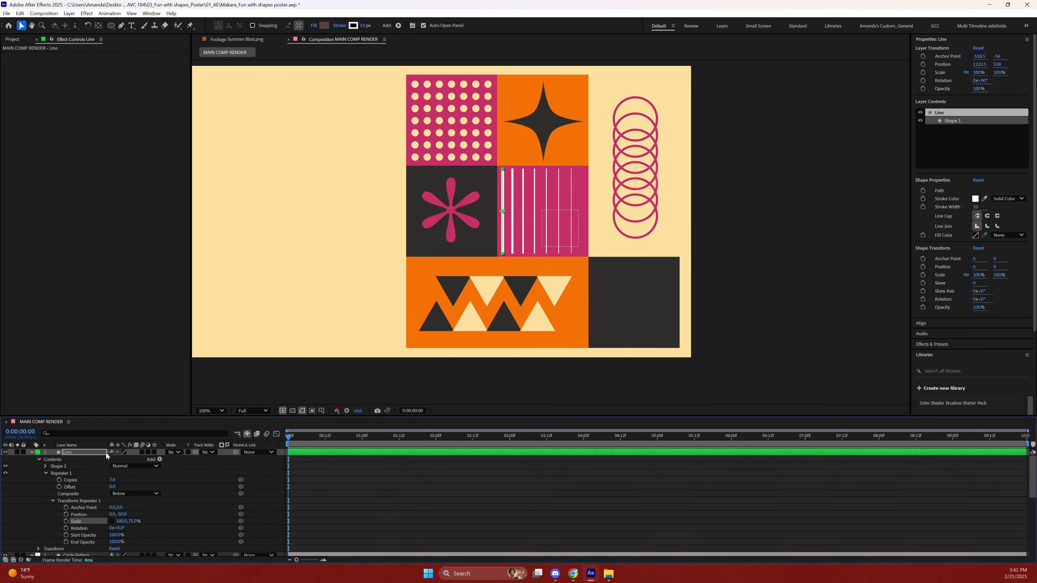
Set the line's stroke width to 15.
{"action": "left_click", "coordinate": [974, 207]}
{"action": "type", "text": "15"}
{"action": "key", "text": "Return"}
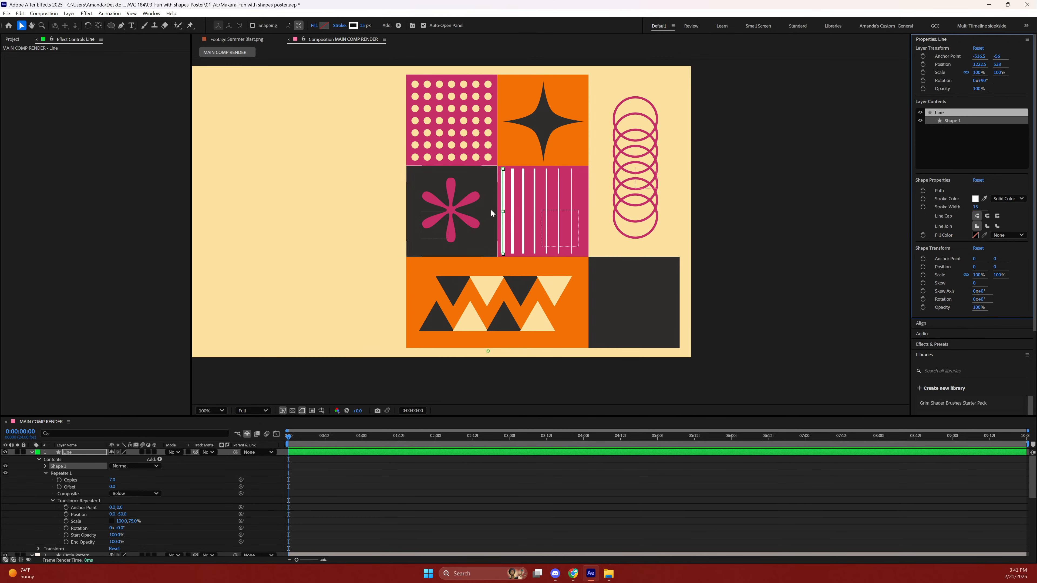
Shift the Line layer right within the pink square to an X position of 1242.5.
{"action": "left_click", "coordinate": [85, 449]}
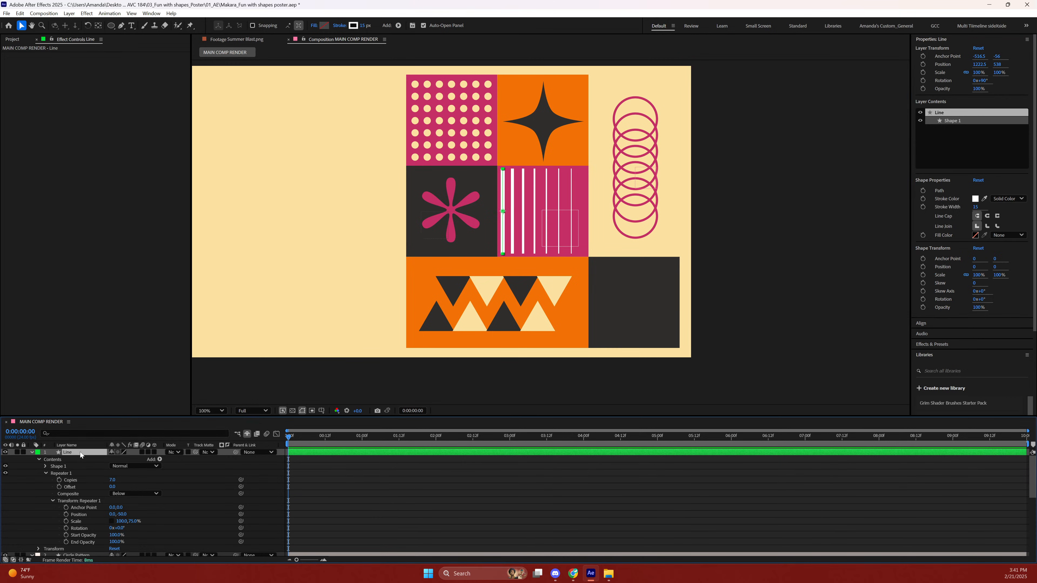
{"action": "key", "text": "u"}
{"action": "left_click_drag", "start_coordinate": [112, 461], "coordinate": [119, 460]}
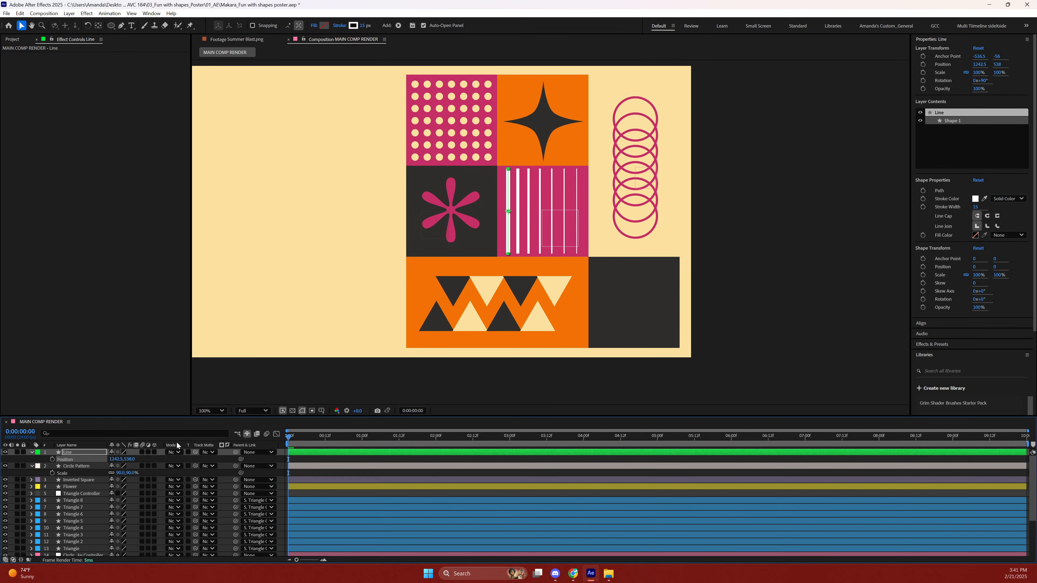
{"action": "left_click", "coordinate": [747, 273]}
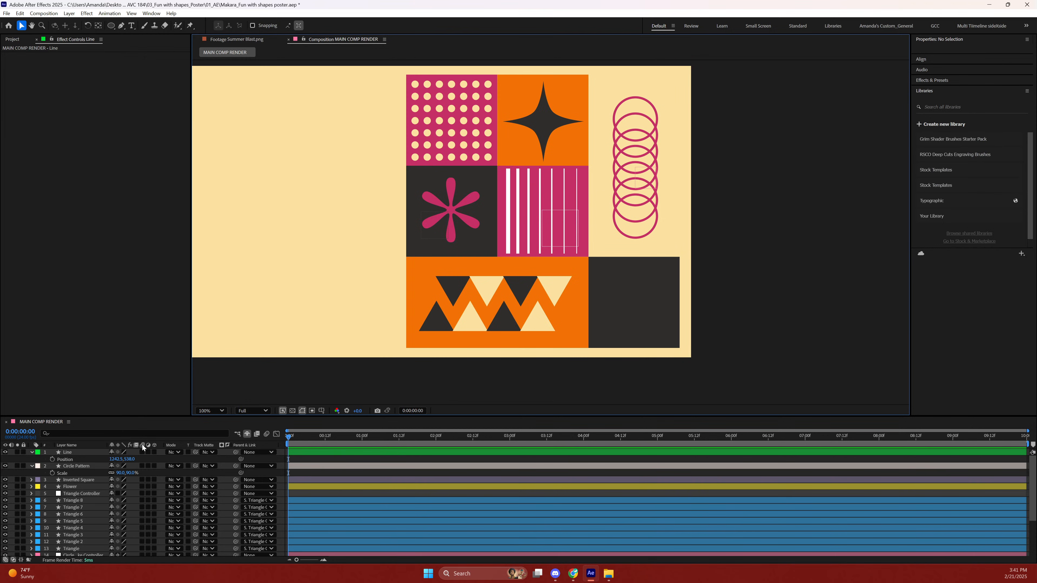
Unlink the Line layer's scale proportions and set its scale to 90, 110%.
{"action": "left_click", "coordinate": [77, 454]}
{"action": "key", "text": "s"}
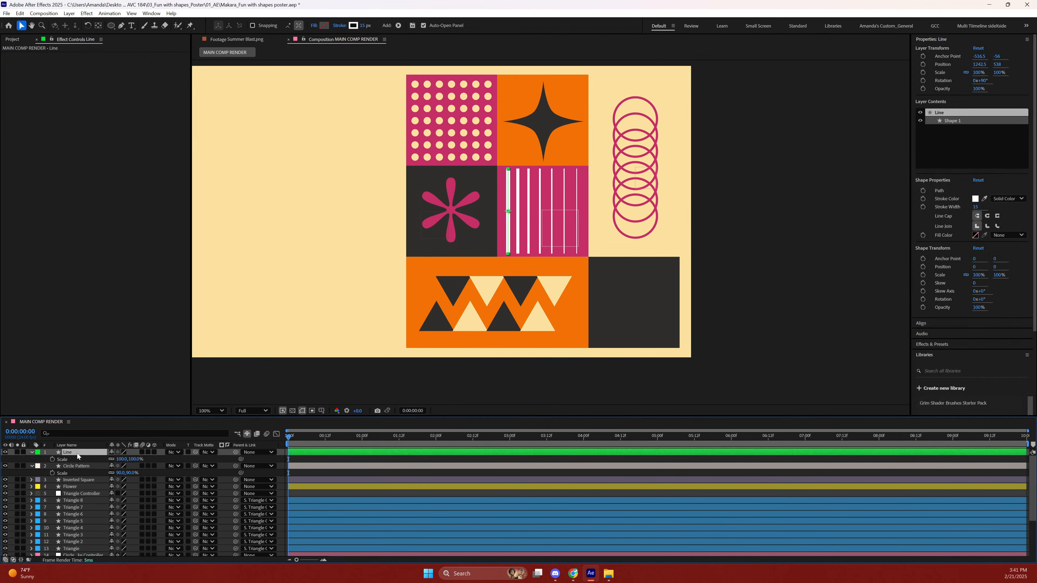
{"action": "left_click", "coordinate": [113, 459]}
{"action": "left_click_drag", "start_coordinate": [136, 462], "coordinate": [122, 459]}
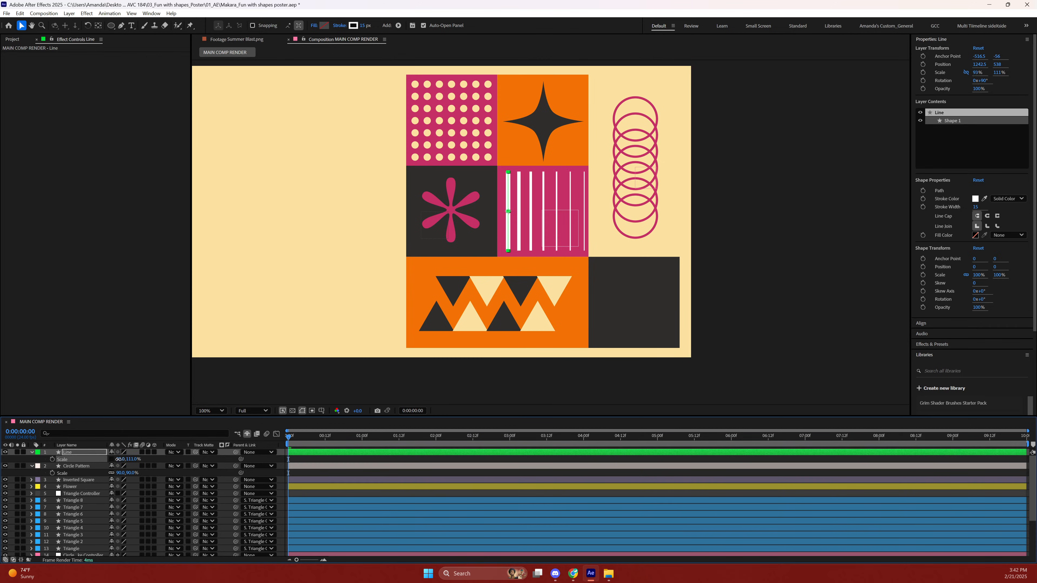
{"action": "left_click", "coordinate": [133, 459]}
{"action": "type", "text": "110"}
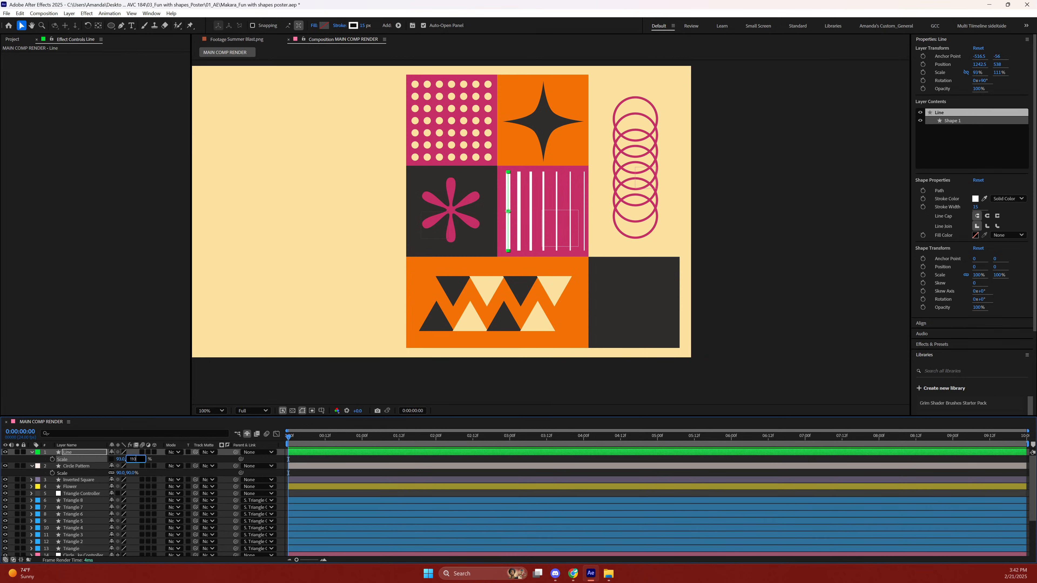
{"action": "key", "text": "shift+Tab"}
{"action": "type", "text": "90"}
{"action": "key", "text": "Return"}
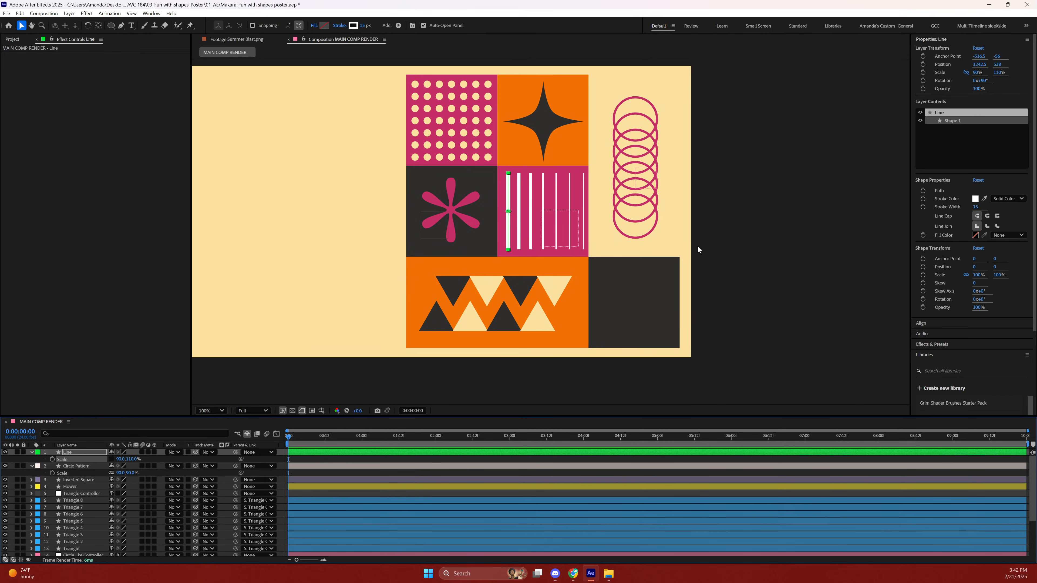
Set the Line layer's vertical scale to 100%, leaving the horizontal scale at 90%.
{"action": "left_click", "coordinate": [769, 220]}
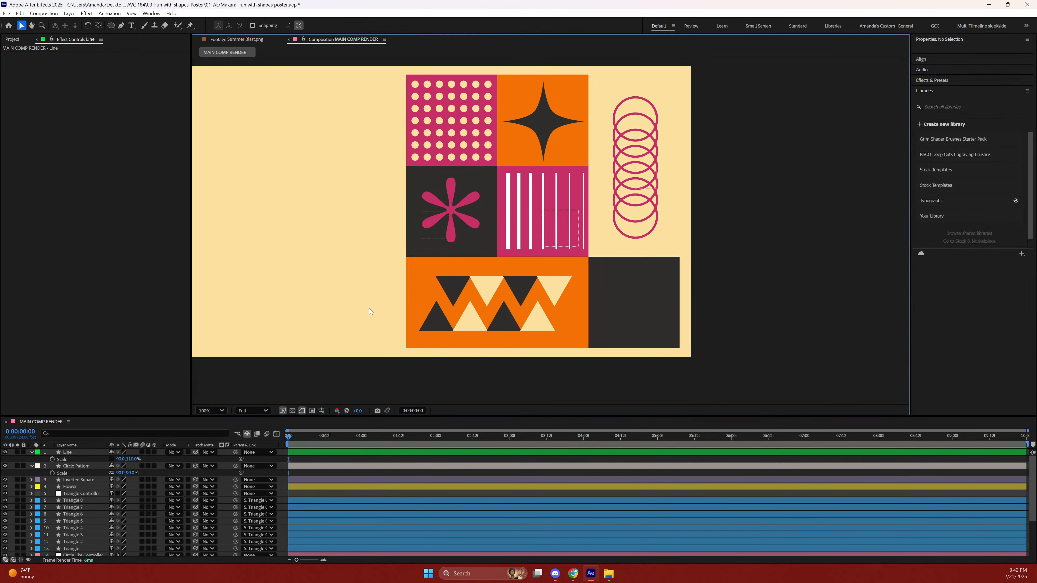
{"action": "left_click", "coordinate": [134, 458]}
{"action": "type", "text": "100"}
{"action": "key", "text": "Return"}
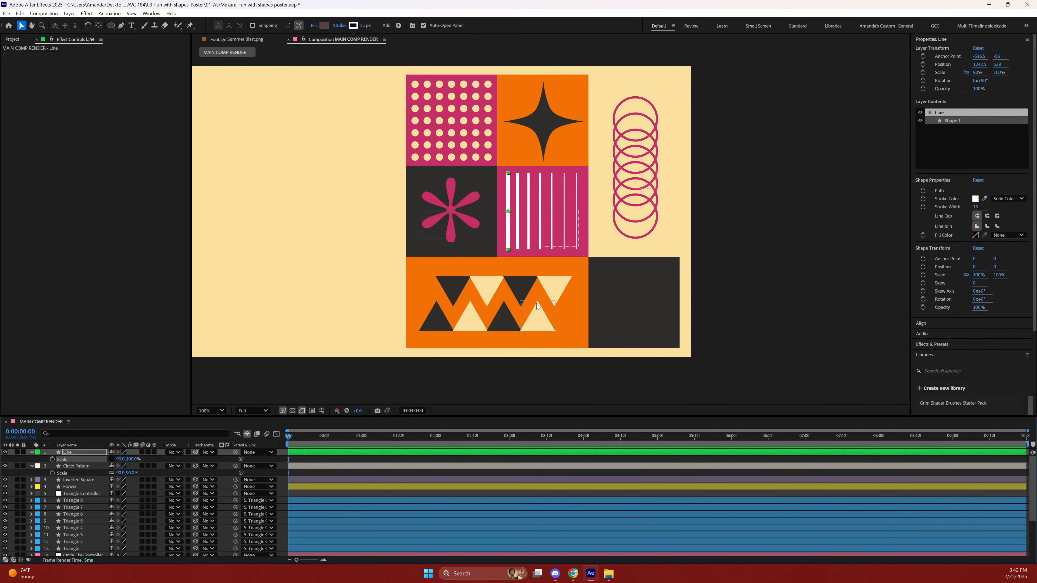
{"action": "left_click", "coordinate": [741, 257]}
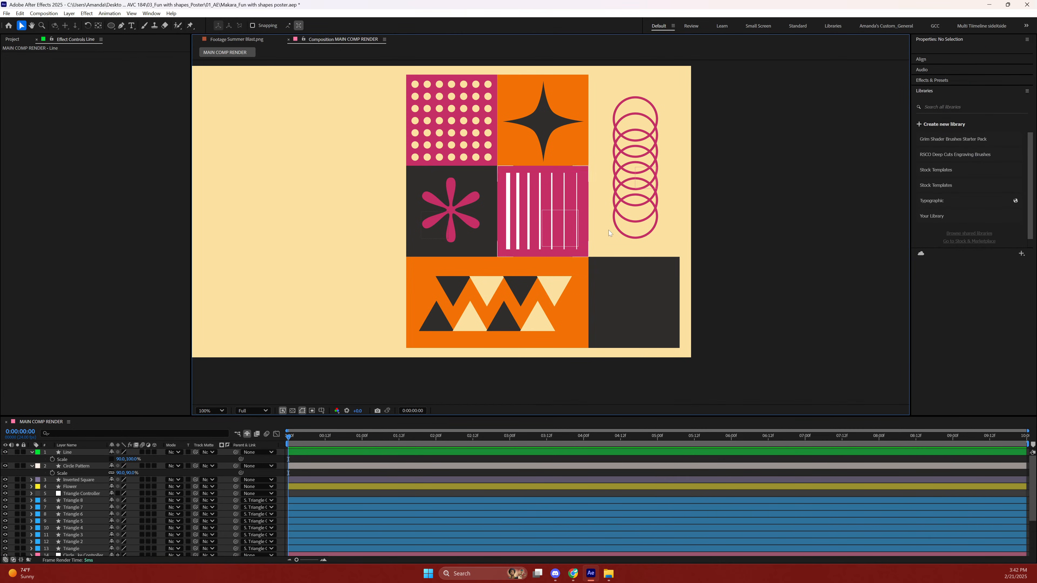
{"action": "left_click", "coordinate": [540, 225]}
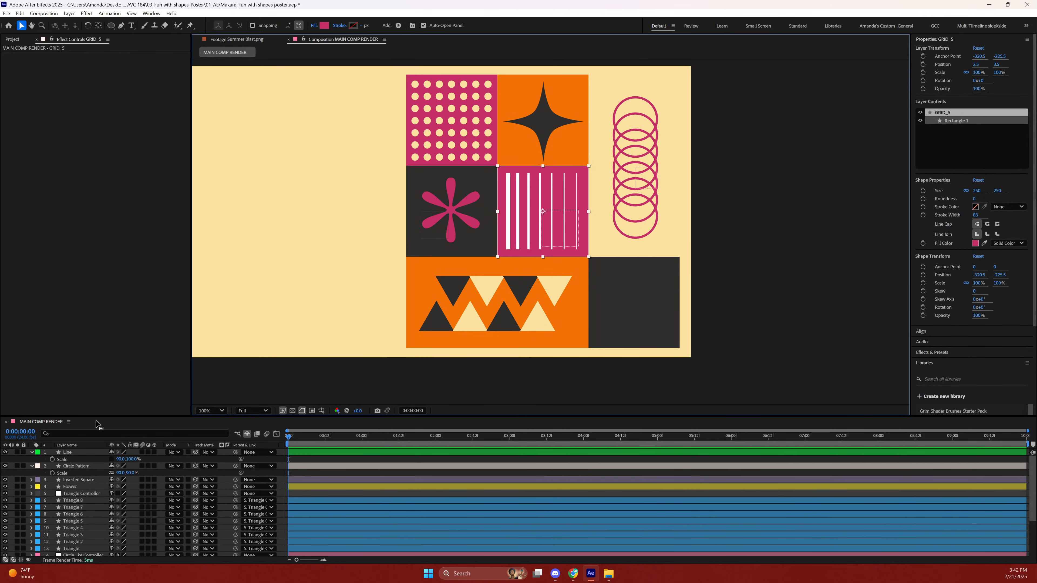
Set the Line layer's rotation to 0° and move the lines into the empty dark square at the poster's lower right.
{"action": "left_click", "coordinate": [64, 453]}
{"action": "key", "text": "r"}
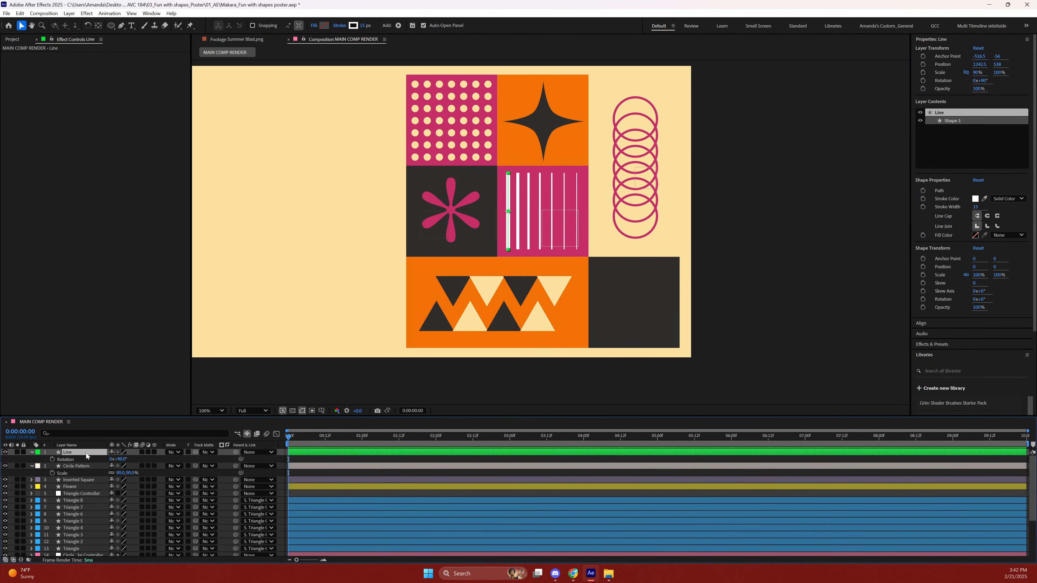
{"action": "left_click", "coordinate": [119, 459]}
{"action": "type", "text": "0"}
{"action": "key", "text": "Return"}
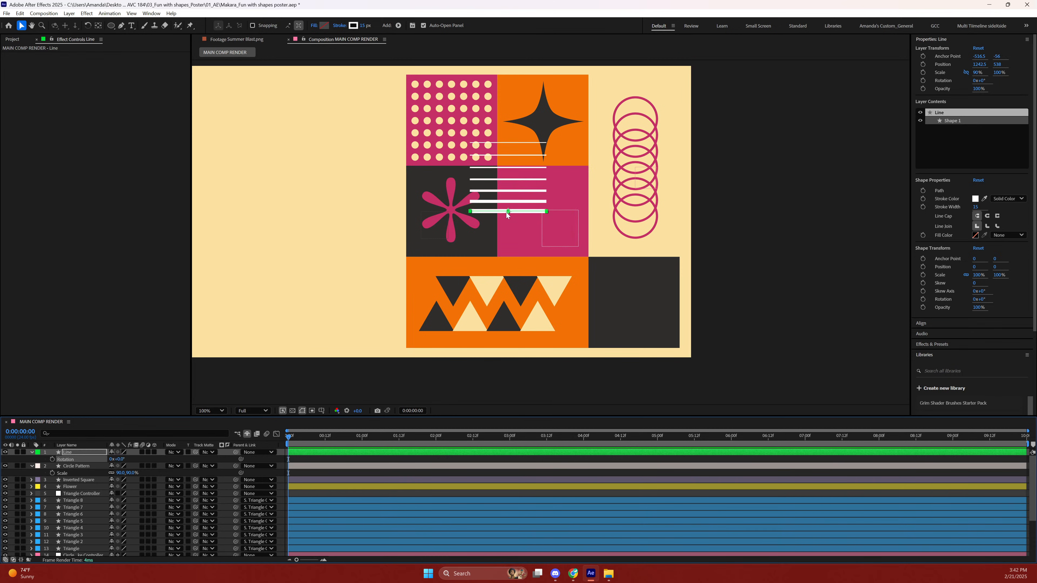
{"action": "left_click_drag", "start_coordinate": [509, 210], "coordinate": [544, 246]}
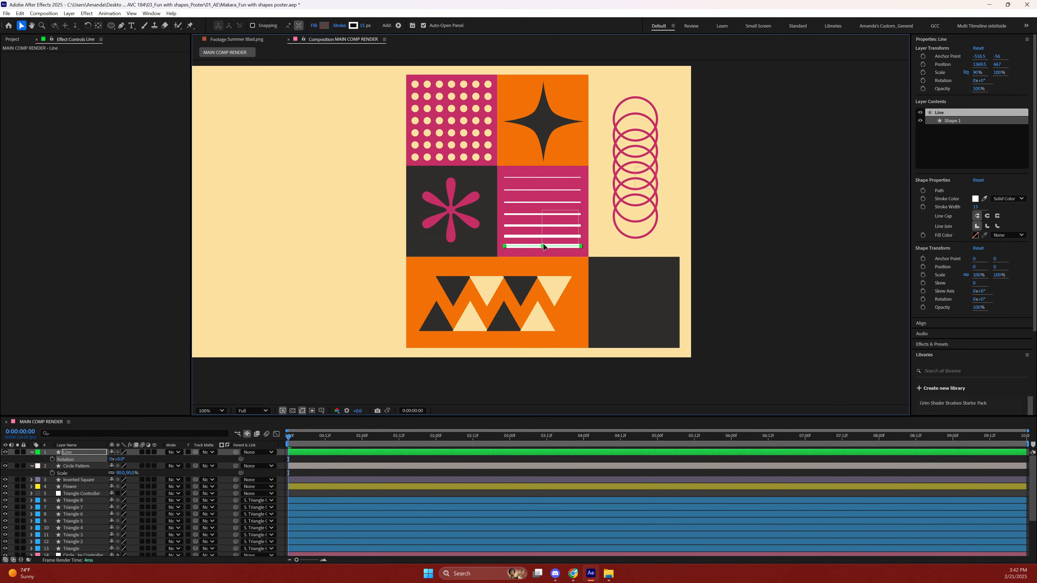
{"action": "left_click_drag", "start_coordinate": [544, 247], "coordinate": [633, 337]}
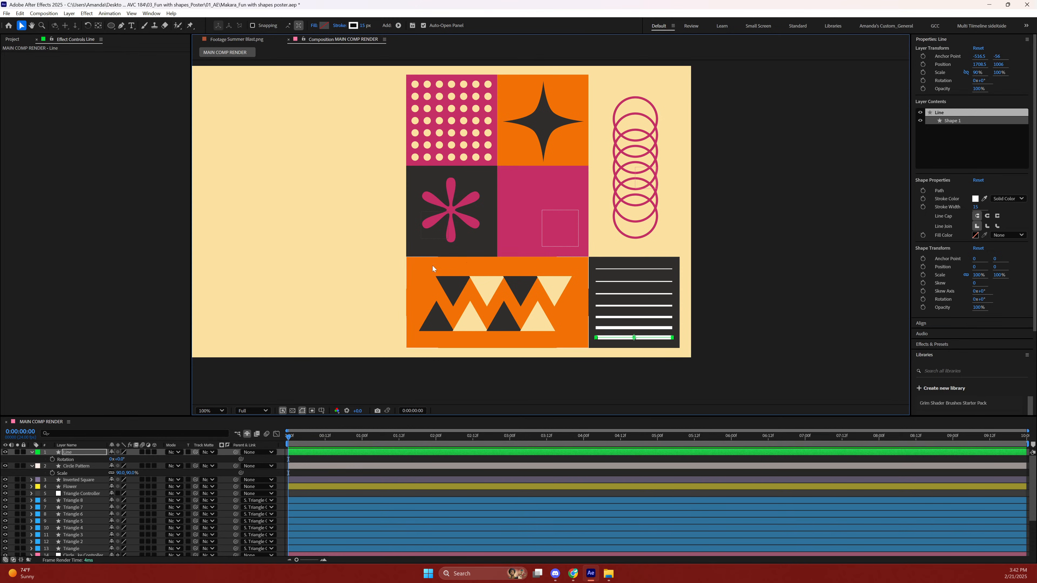
Change the lines' stroke color to the cream sampled from the composition background, and save the project.
{"action": "left_click", "coordinate": [353, 26]}
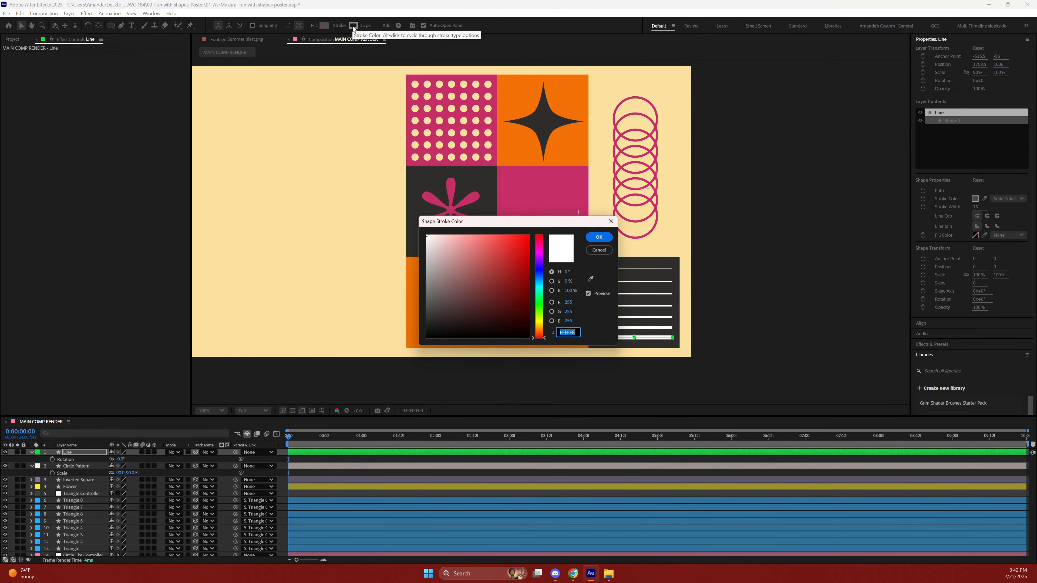
{"action": "left_click", "coordinate": [592, 279]}
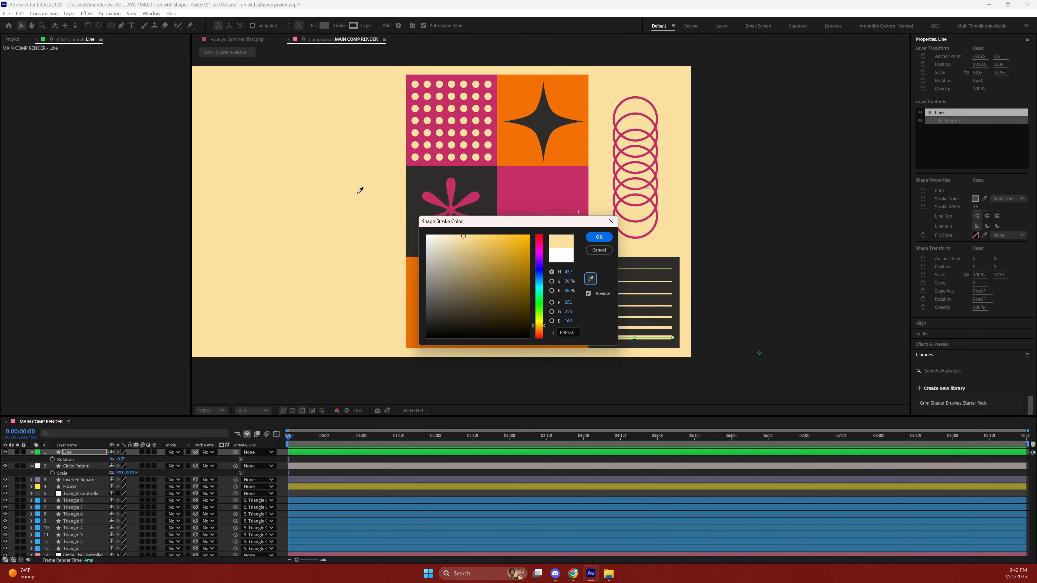
{"action": "left_click", "coordinate": [338, 192]}
{"action": "left_click", "coordinate": [599, 237]}
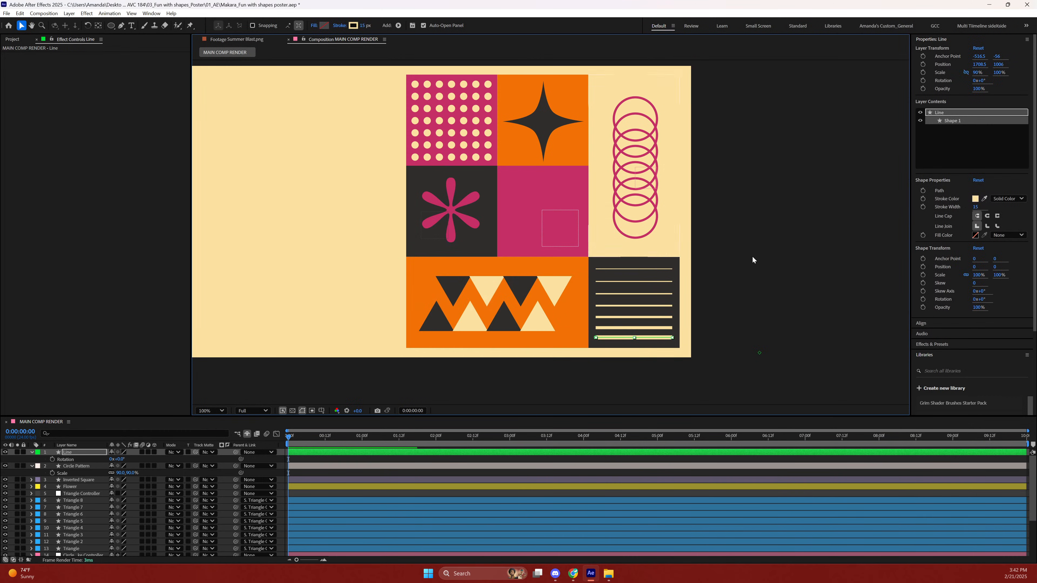
{"action": "left_click", "coordinate": [749, 260]}
{"action": "key", "text": "ctrl+s"}
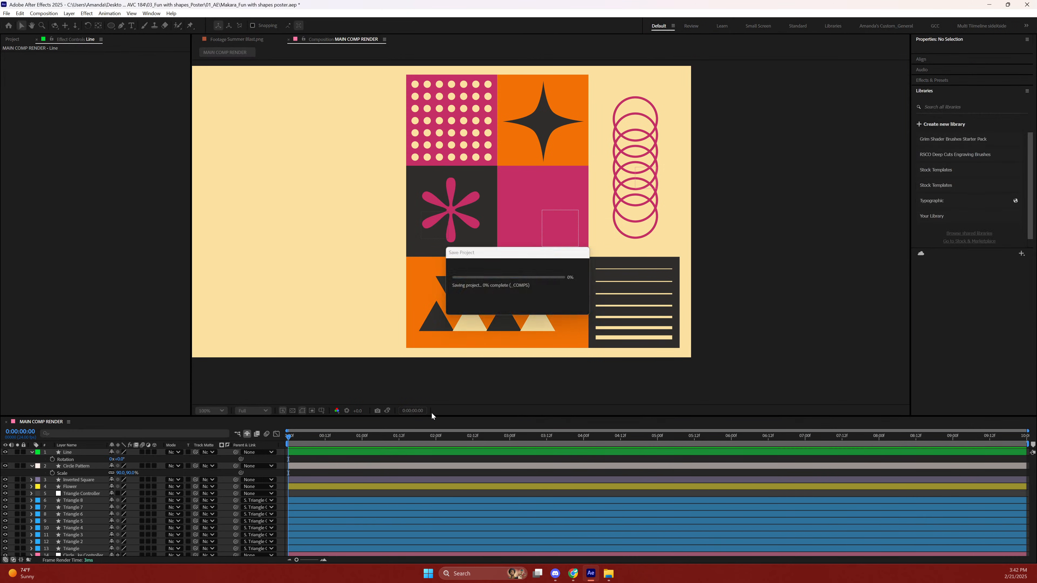
Rename the Line layer as Lines and clear the layer selection.
{"action": "left_click", "coordinate": [72, 457]}
{"action": "key", "text": "Return"}
{"action": "type", "text": "Lines"}
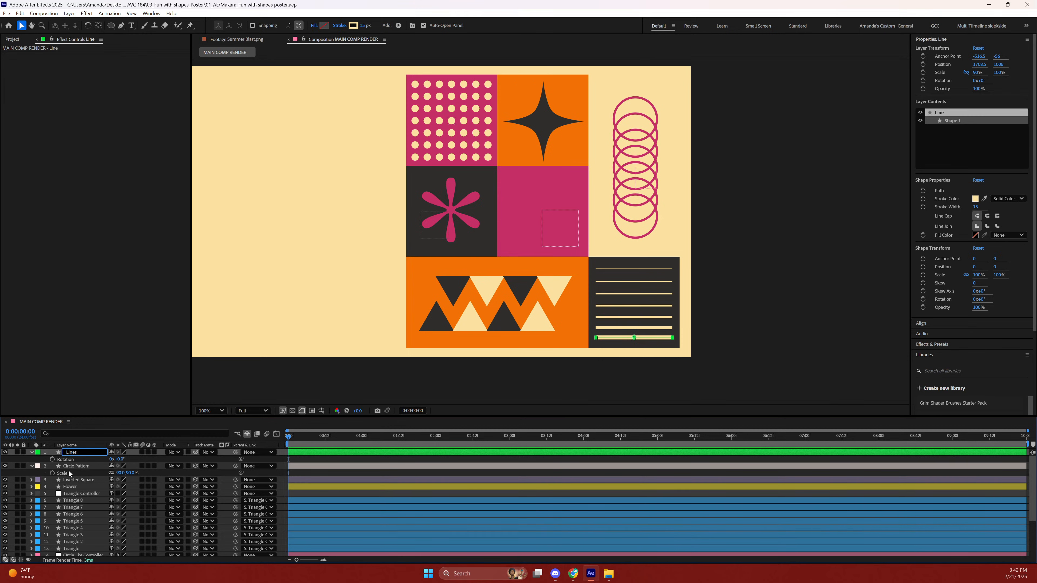
{"action": "key", "text": "Tab"}
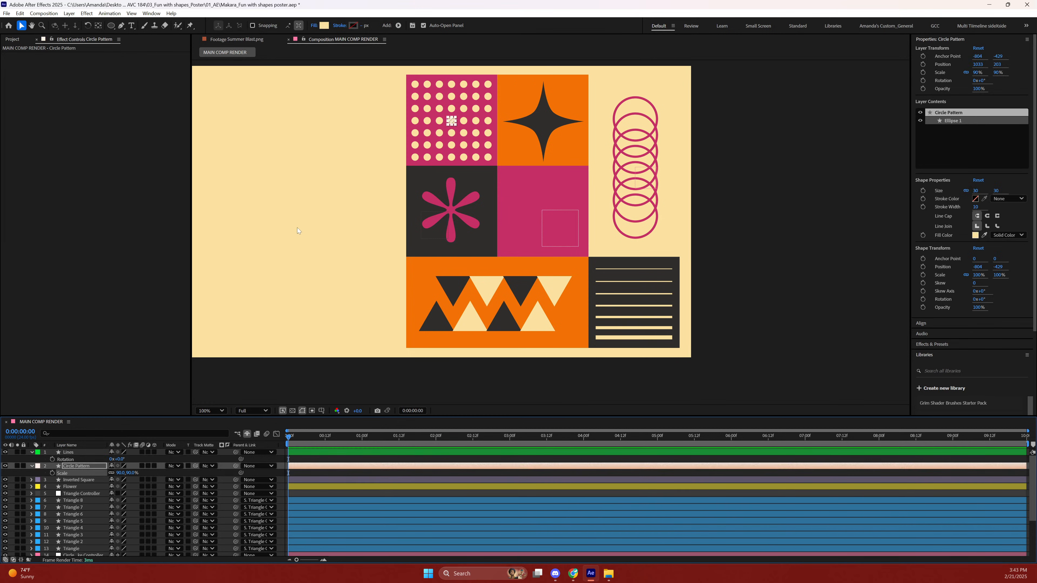
{"action": "left_click_drag", "start_coordinate": [283, 273], "coordinate": [375, 291]}
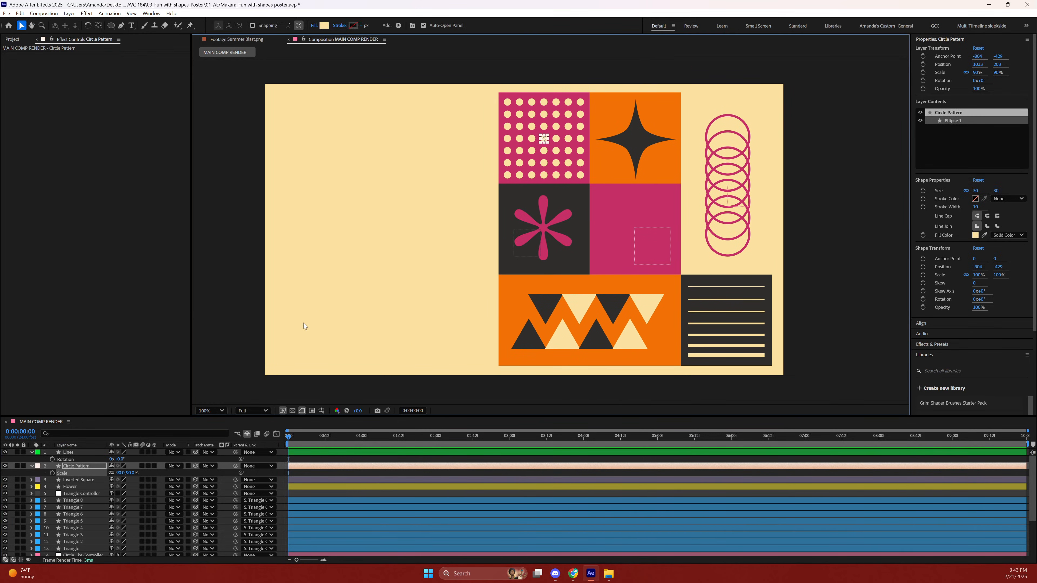
{"action": "left_click", "coordinate": [257, 294]}
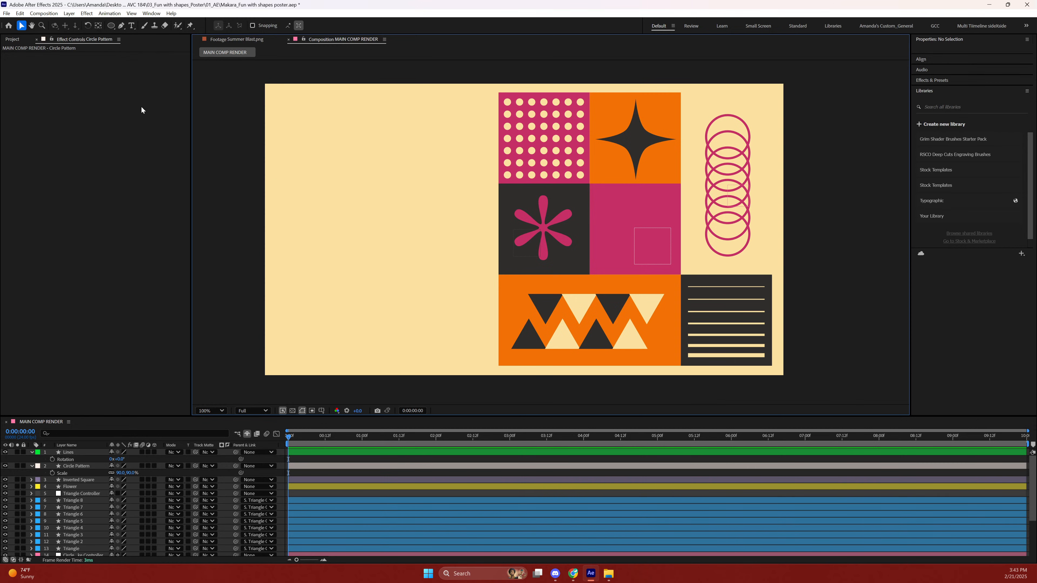
{"action": "left_click", "coordinate": [69, 13]}
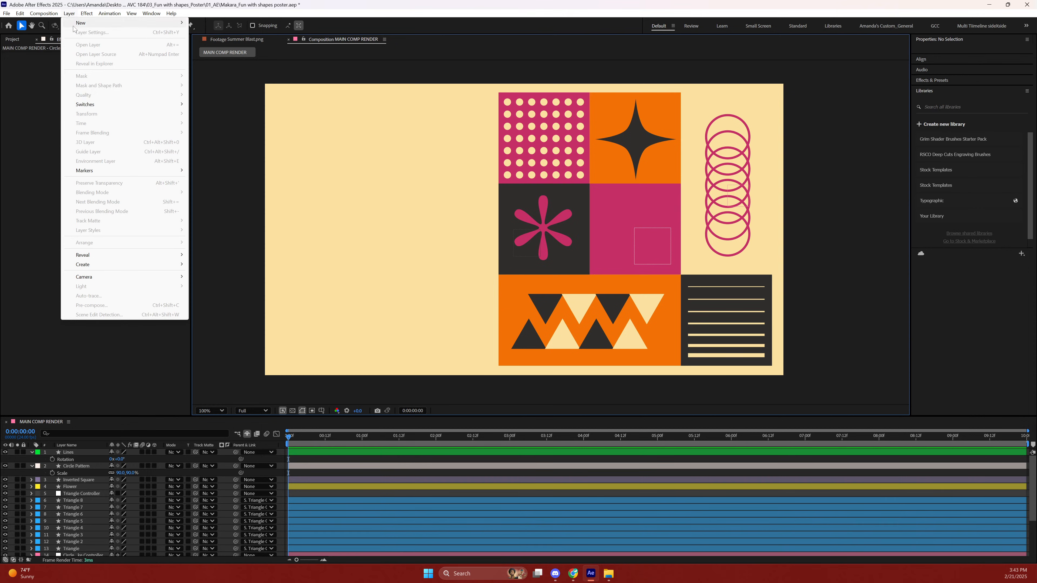
{"action": "mouse_move", "coordinate": [82, 23]}
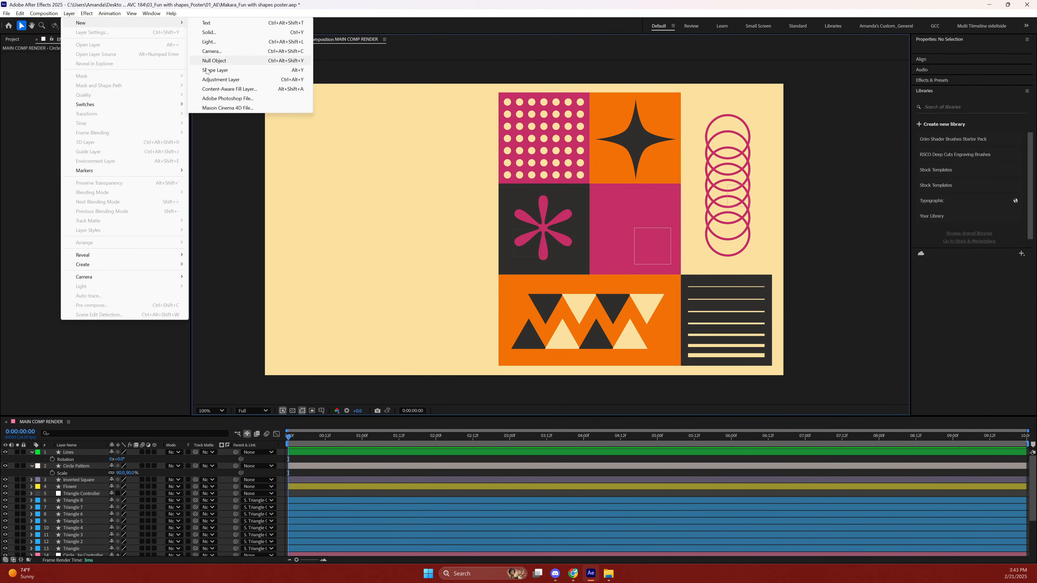
{"action": "left_click", "coordinate": [247, 196]}
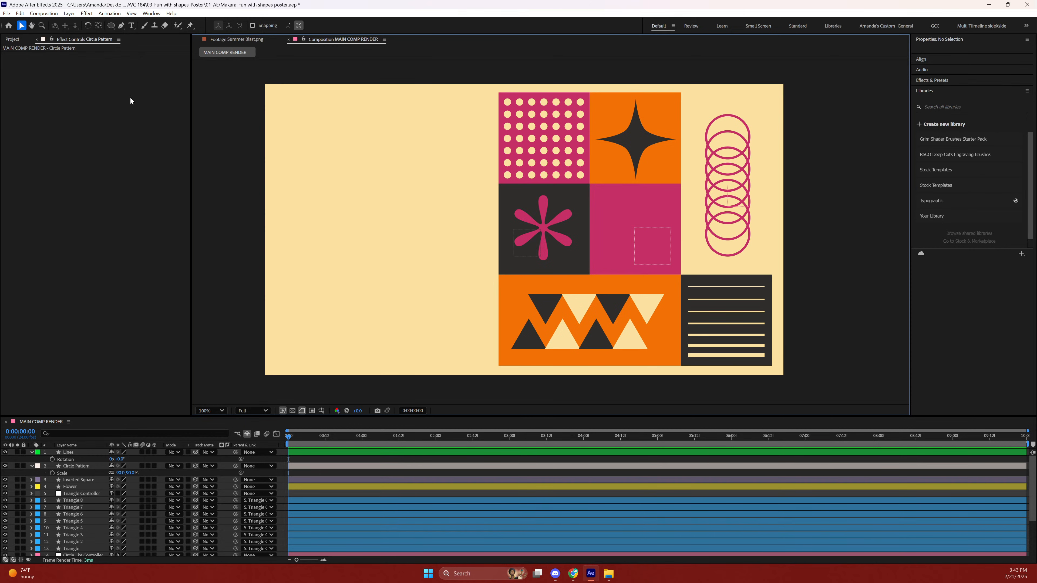
Draw an upright polygon with an outer radius of about 103 in the empty cream area, using the Polygon Tool.
{"action": "left_click", "coordinate": [110, 26]}
{"action": "left_click", "coordinate": [110, 26]}
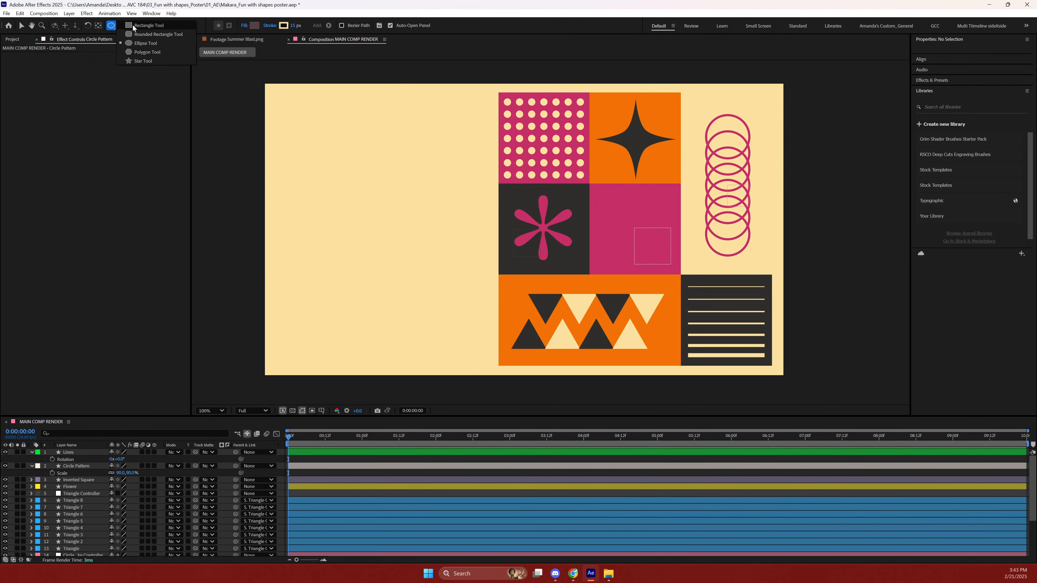
{"action": "left_click", "coordinate": [137, 54]}
{"action": "mouse_move", "coordinate": [352, 140]}
{"action": "left_mouse_down"}
{"action": "mouse_move", "coordinate": [379, 185]}
{"action": "mouse_move", "coordinate": [375, 164]}
{"action": "left_mouse_up"}
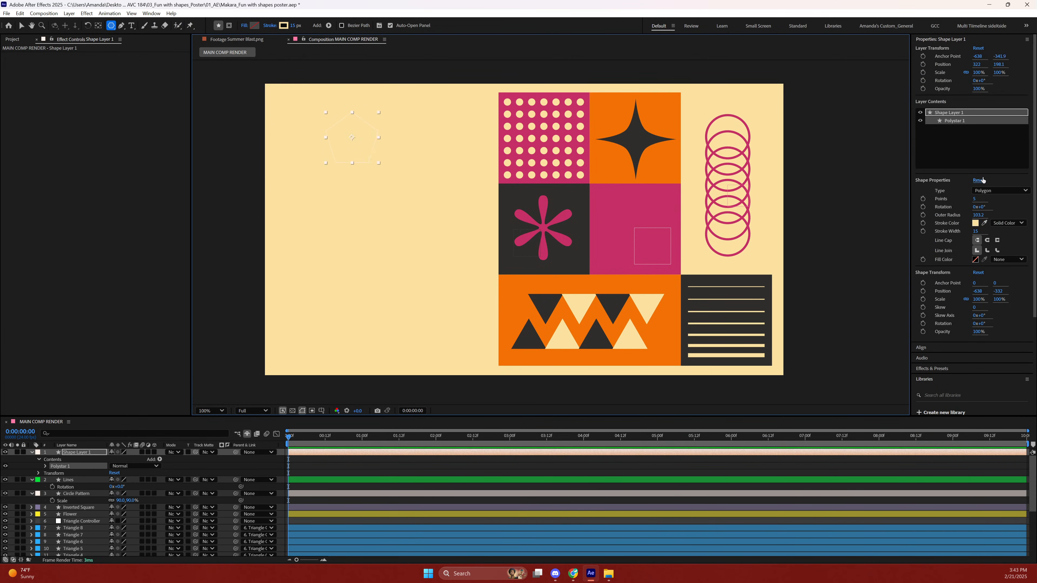
Set the polygon's points to 3 and move the shape into the middle pink square.
{"action": "left_click", "coordinate": [975, 199]}
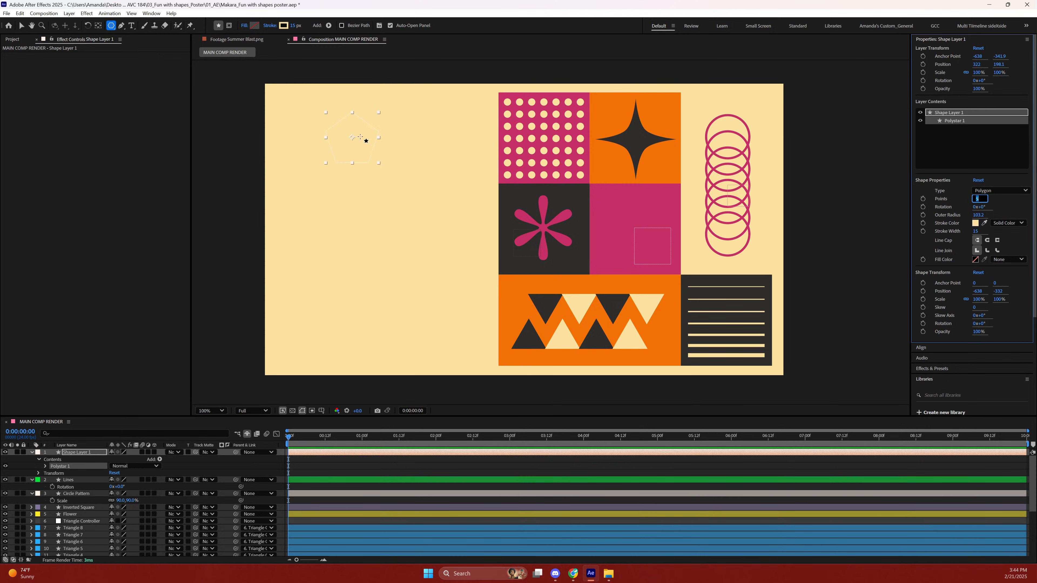
{"action": "type", "text": "vcv"}
{"action": "left_click", "coordinate": [21, 26]}
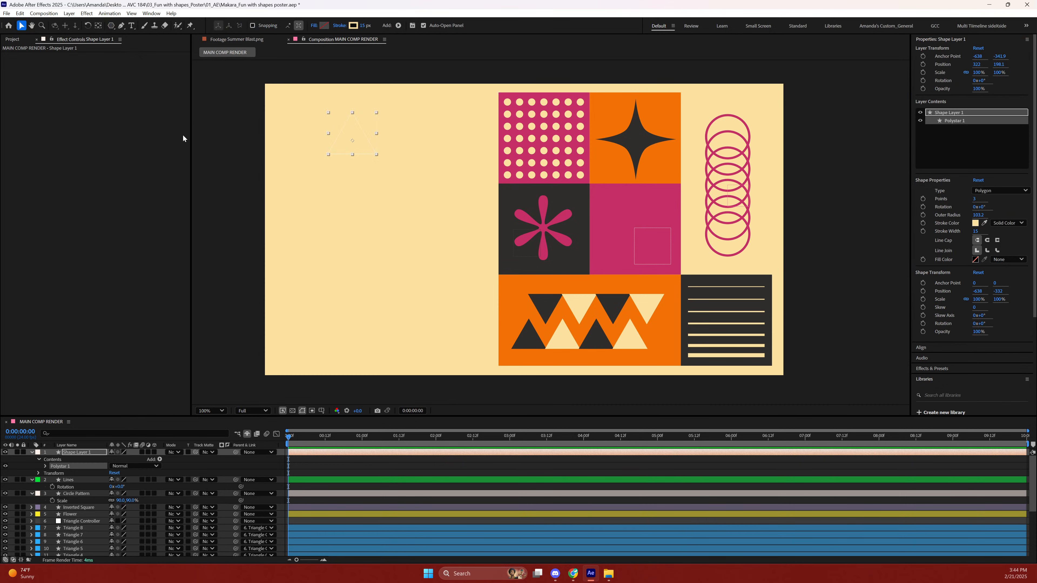
{"action": "left_click", "coordinate": [211, 134]}
{"action": "left_click", "coordinate": [337, 131]}
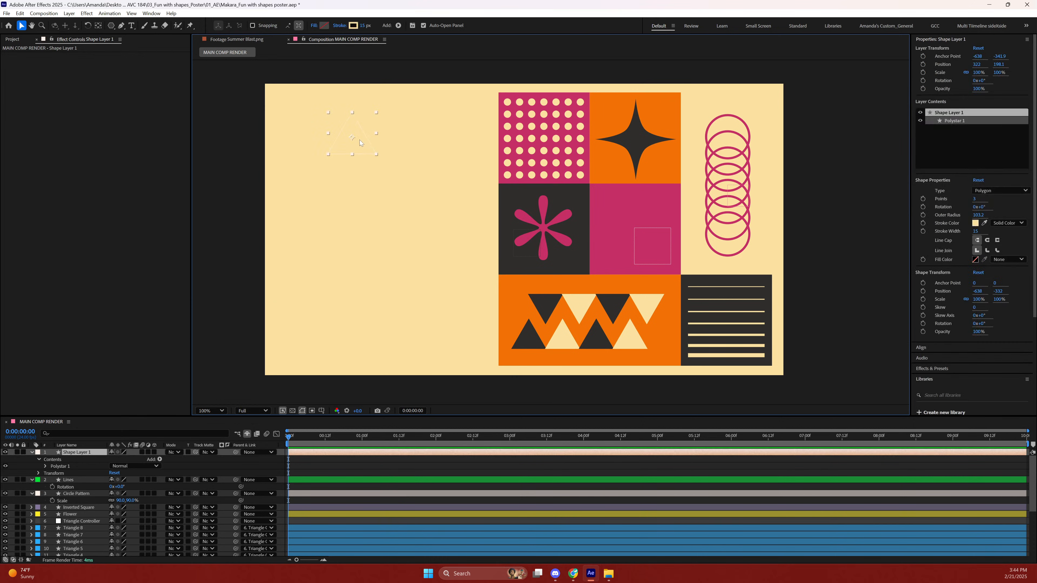
{"action": "left_click_drag", "start_coordinate": [352, 140], "coordinate": [637, 138]}
{"action": "left_click_drag", "start_coordinate": [636, 242], "coordinate": [635, 237]}
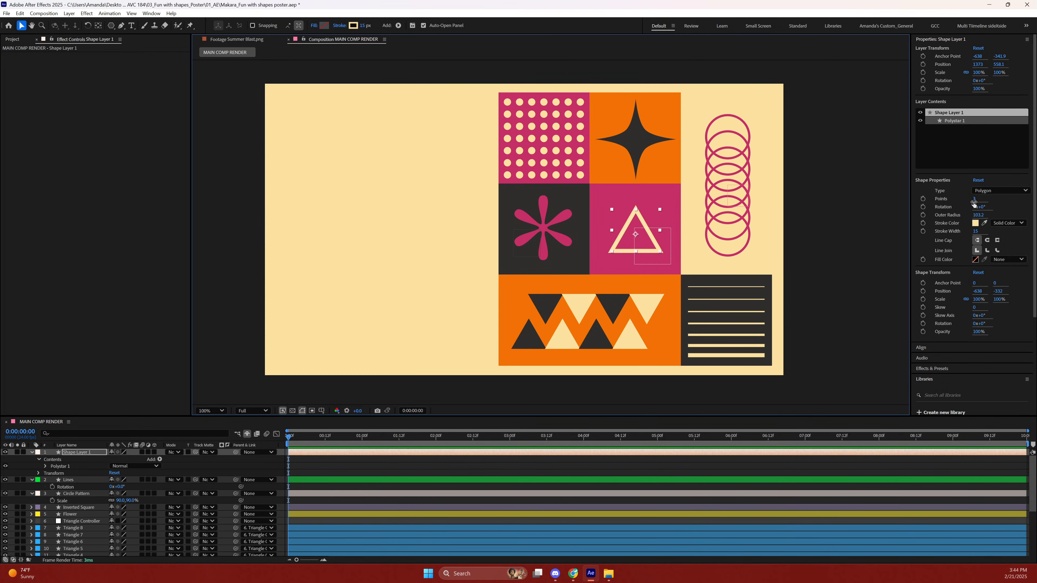
Turn the shape in the pink square into a hexagon by setting its points to 6.
{"action": "mouse_move", "coordinate": [974, 203]}
{"action": "left_mouse_down"}
{"action": "mouse_move", "coordinate": [989, 200]}
{"action": "mouse_move", "coordinate": [976, 200]}
{"action": "left_mouse_up"}
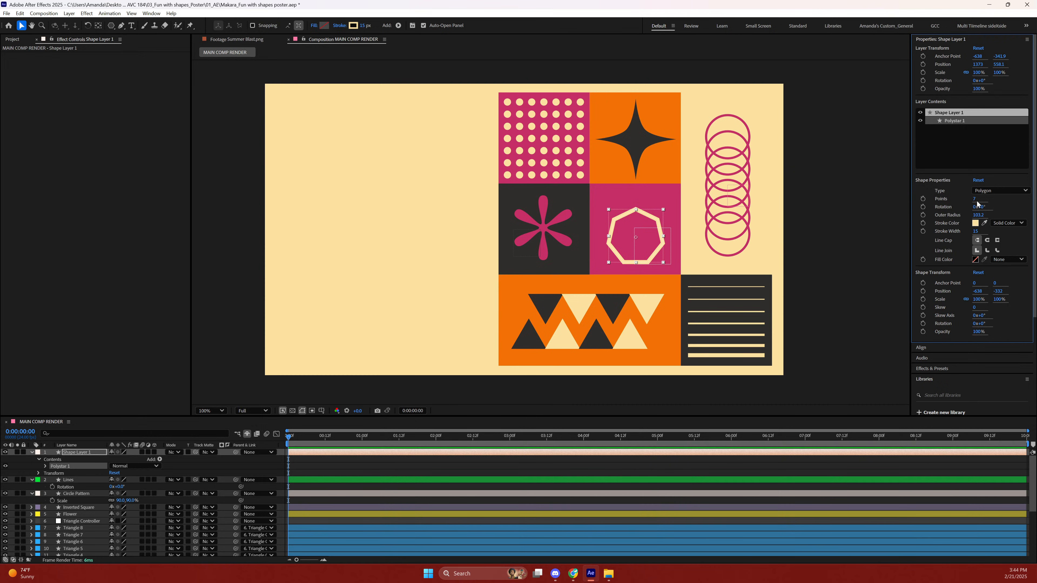
{"action": "left_click", "coordinate": [974, 200]}
{"action": "type", "text": "6"}
{"action": "key", "text": "Return"}
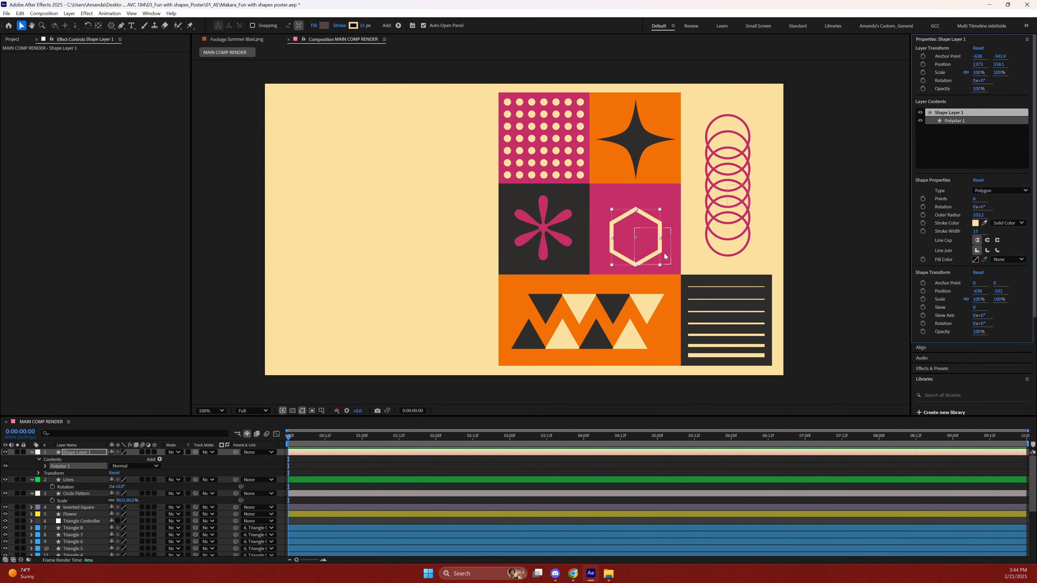
Center the hexagon path in the pink square by moving it up and nudging it to a shape position of -644, -363.
{"action": "left_click_drag", "start_coordinate": [635, 240], "coordinate": [632, 231]}
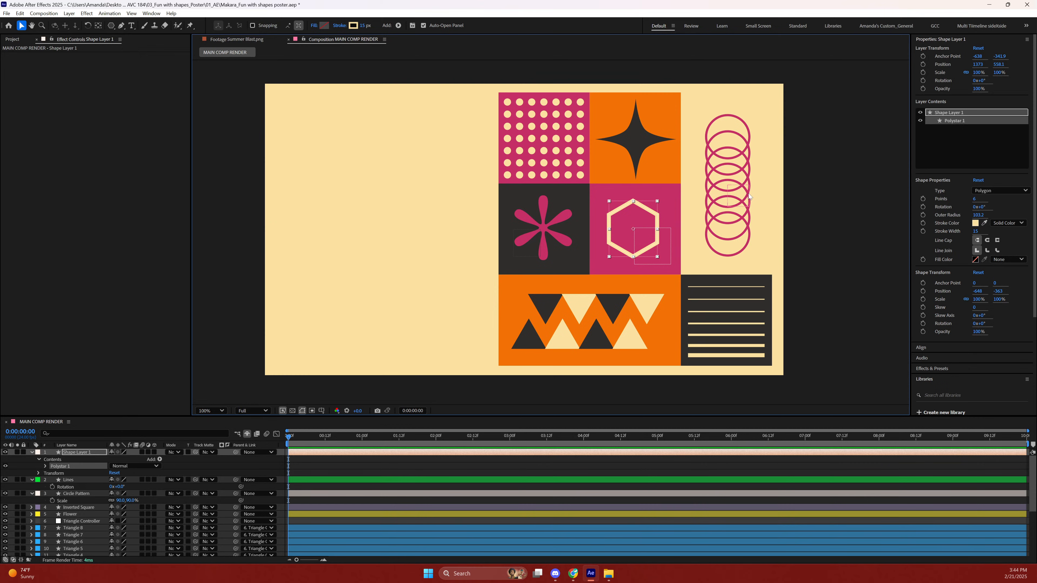
{"action": "key", "text": "Right"}
{"action": "key", "text": "Right"}
{"action": "key", "text": "Right"}
{"action": "key", "text": "Right"}
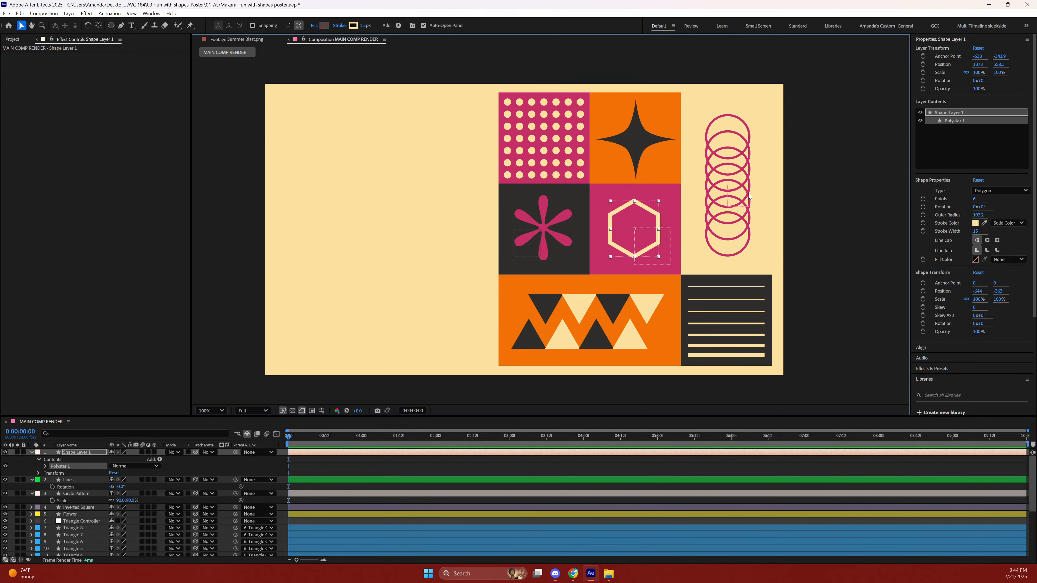
{"action": "left_click", "coordinate": [828, 198]}
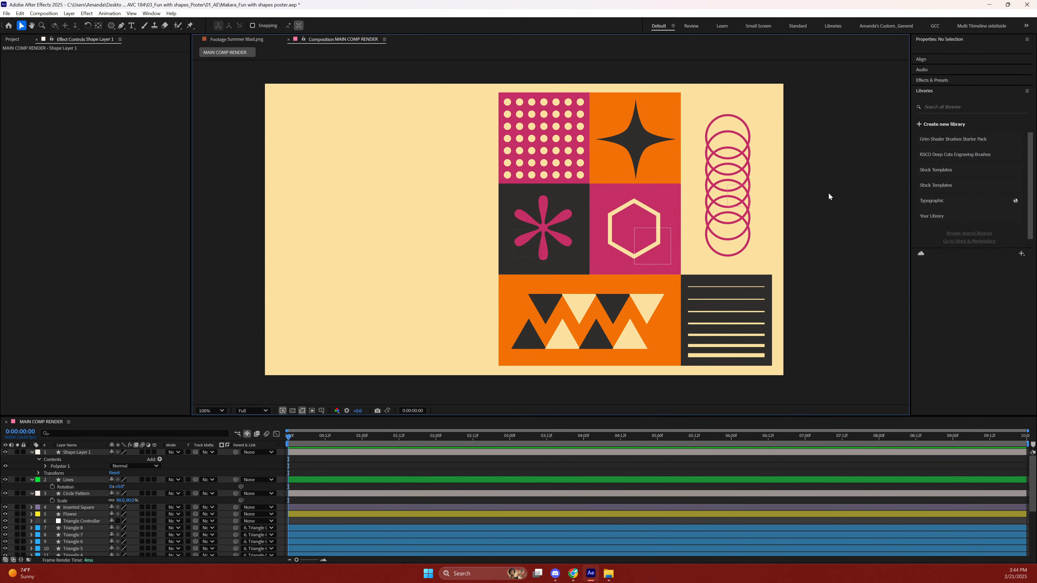
Save the project and rename the hexagon's layer as Polygon.
{"action": "left_click", "coordinate": [644, 210]}
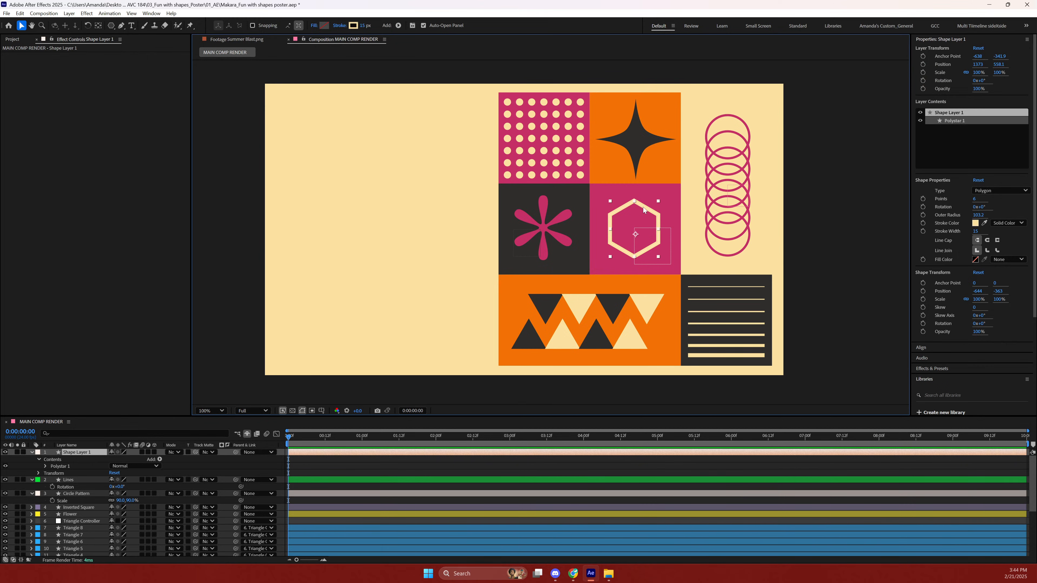
{"action": "key", "text": "ctrl+s"}
{"action": "left_click", "coordinate": [78, 453]}
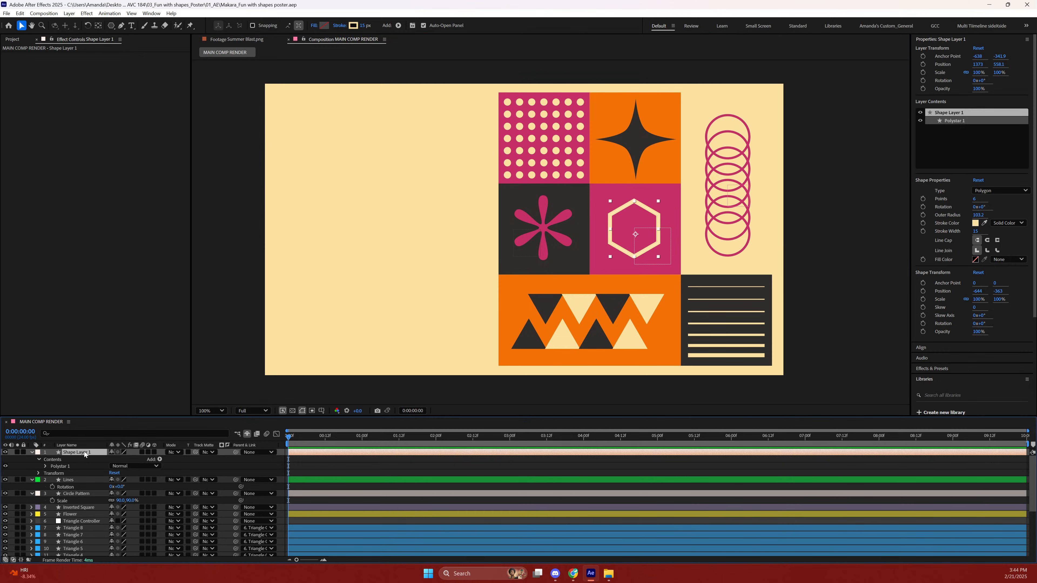
{"action": "key", "text": "Return"}
{"action": "type", "text": "Polygon"}
{"action": "key", "text": "Return"}
Center the Polygon layer's anchor point on the hexagon and set its stroke width to 8.
{"action": "left_click", "coordinate": [98, 25]}
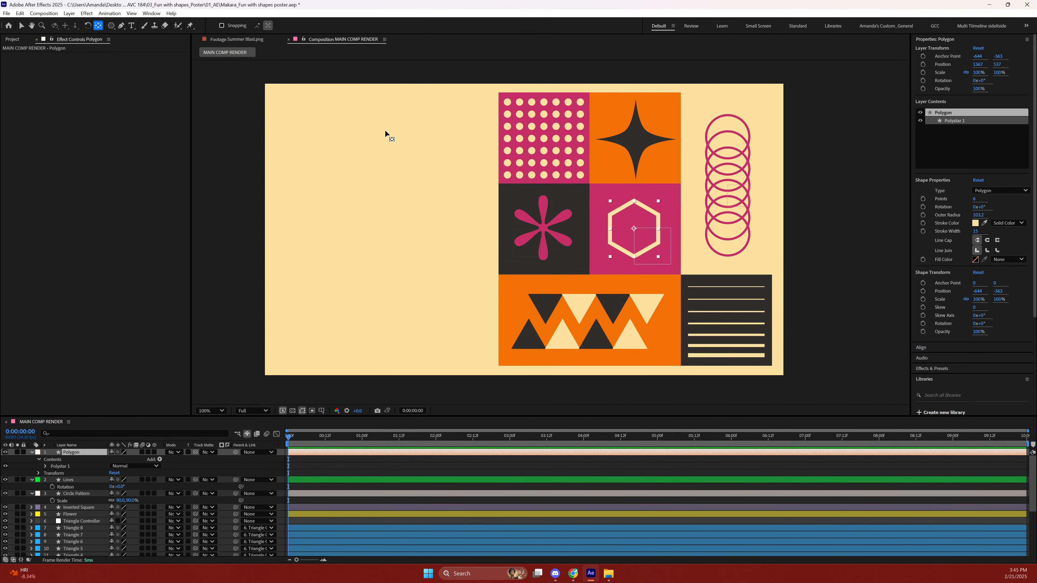
{"action": "key", "text": "v"}
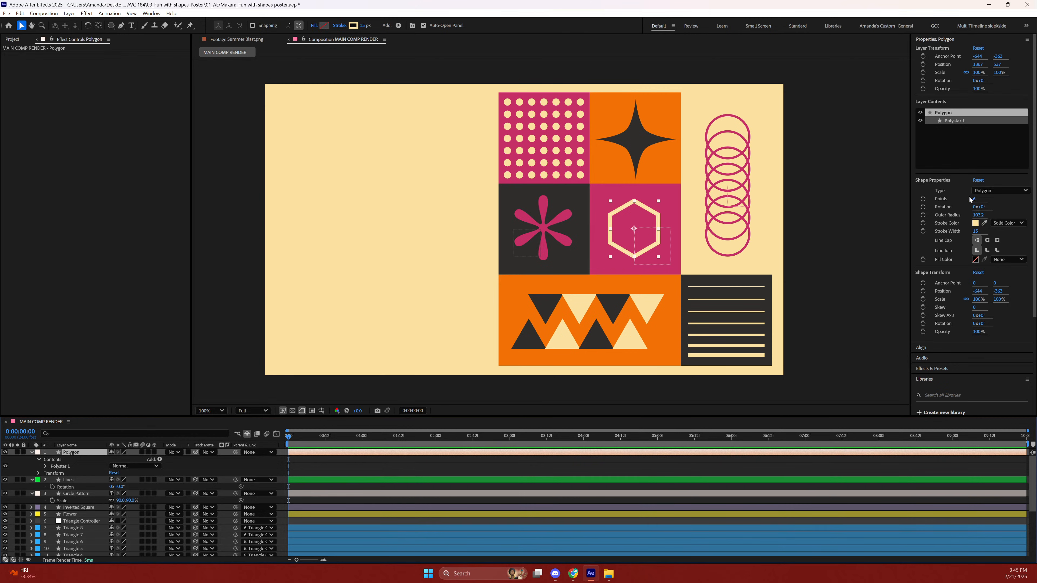
{"action": "left_click", "coordinate": [978, 231]}
{"action": "type", "text": "8"}
{"action": "key", "text": "Return"}
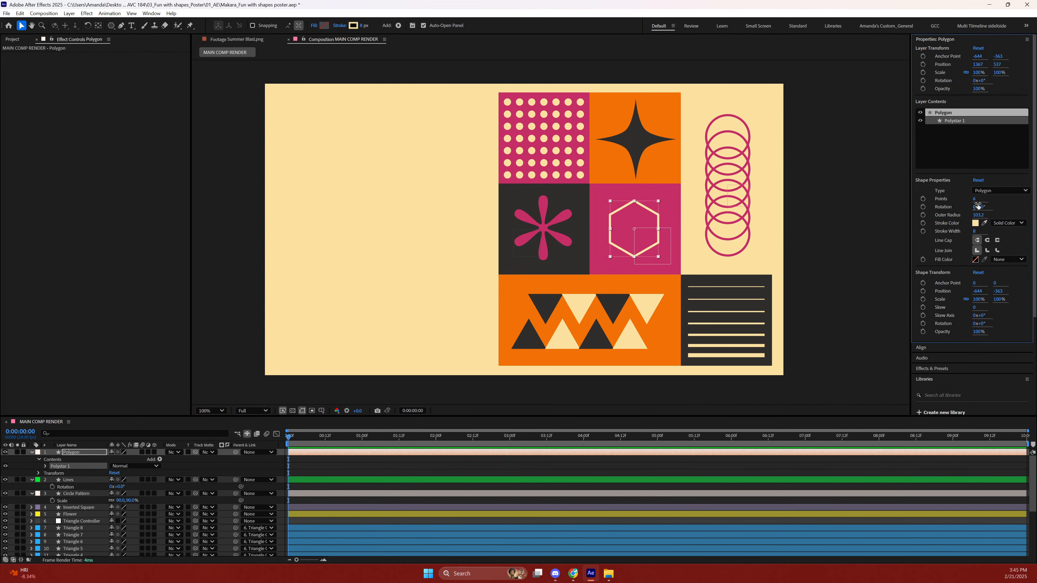
Set the hexagon's outer radius to 125.
{"action": "left_click_drag", "start_coordinate": [980, 215], "coordinate": [991, 211]}
{"action": "left_click", "coordinate": [978, 215]}
{"action": "type", "text": "125"}
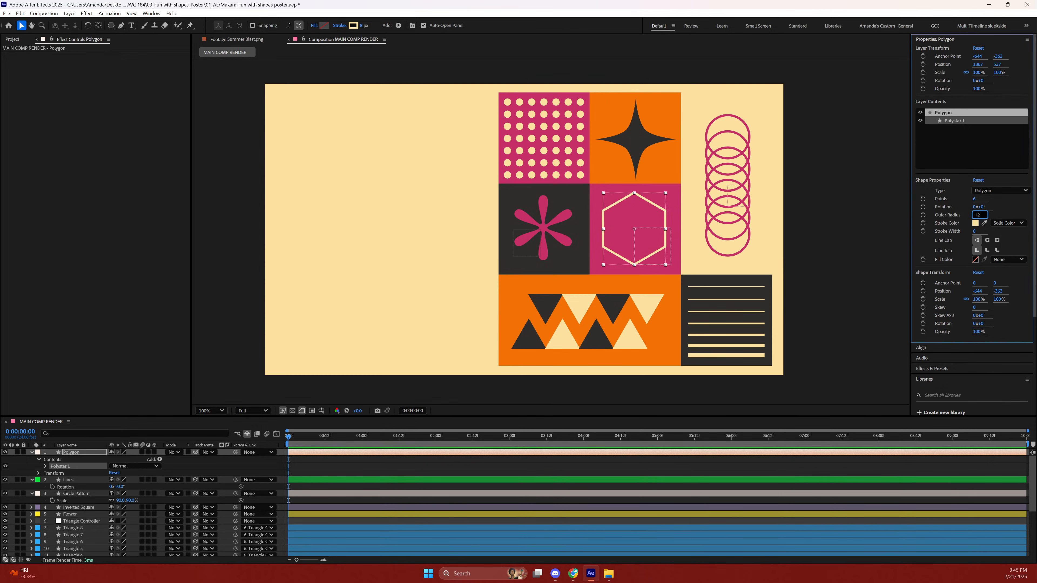
{"action": "key", "text": "Return"}
{"action": "left_click", "coordinate": [789, 225]}
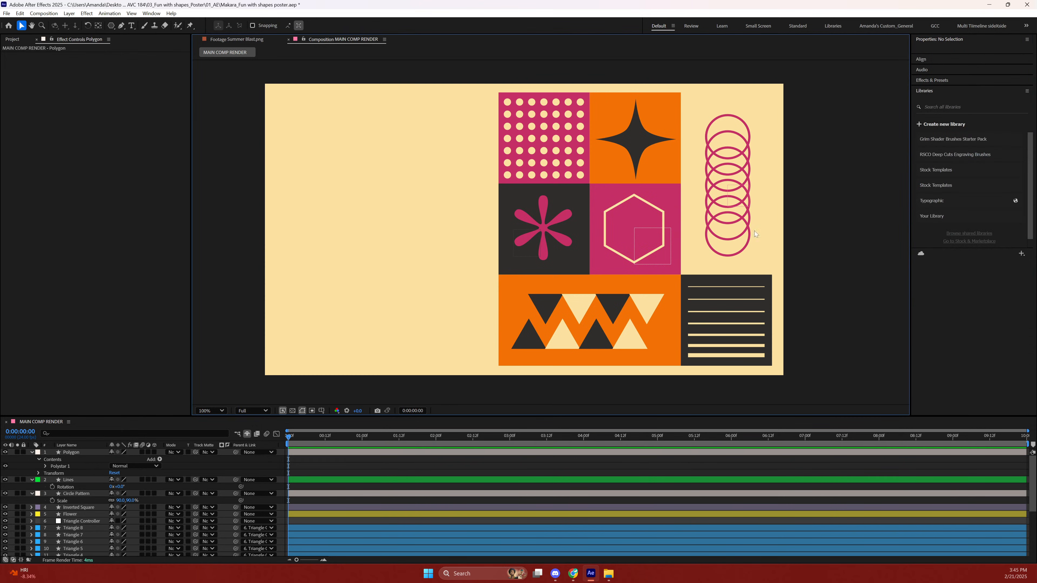
Add a Repeater to the Polygon layer and set its transform position to 0, 0.
{"action": "left_click", "coordinate": [73, 454]}
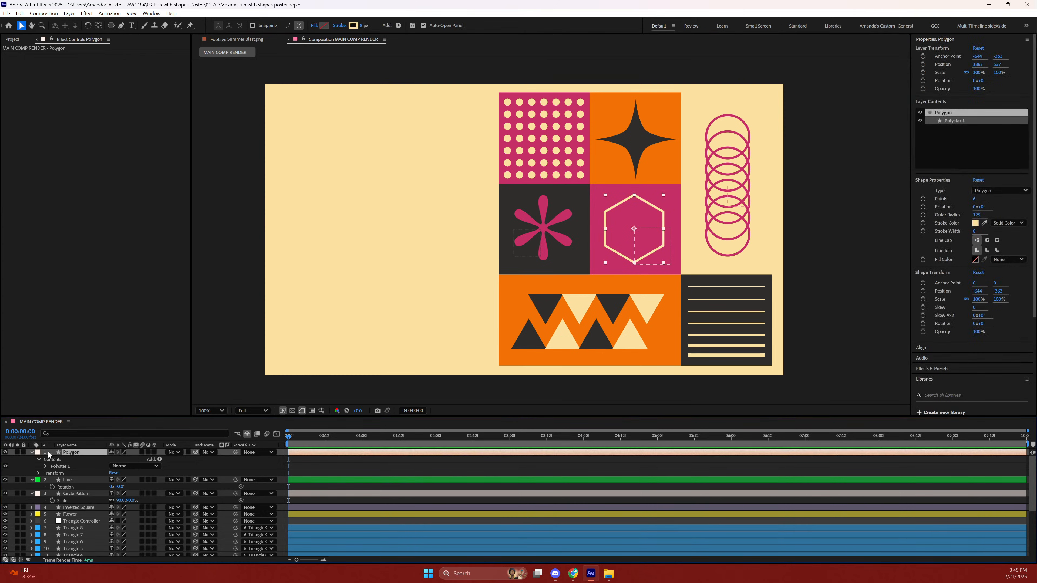
{"action": "left_click", "coordinate": [159, 459]}
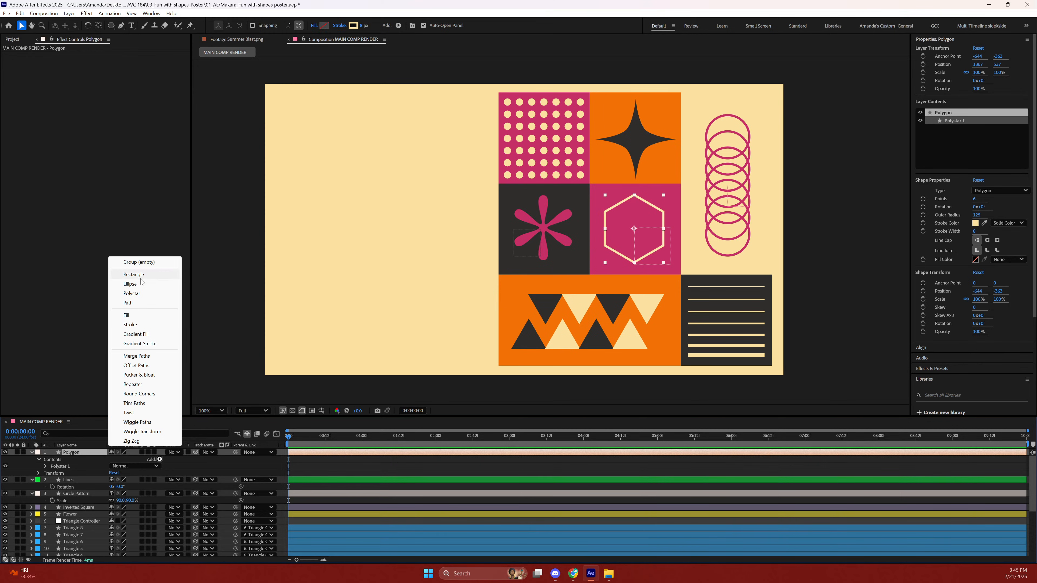
{"action": "left_click", "coordinate": [133, 384]}
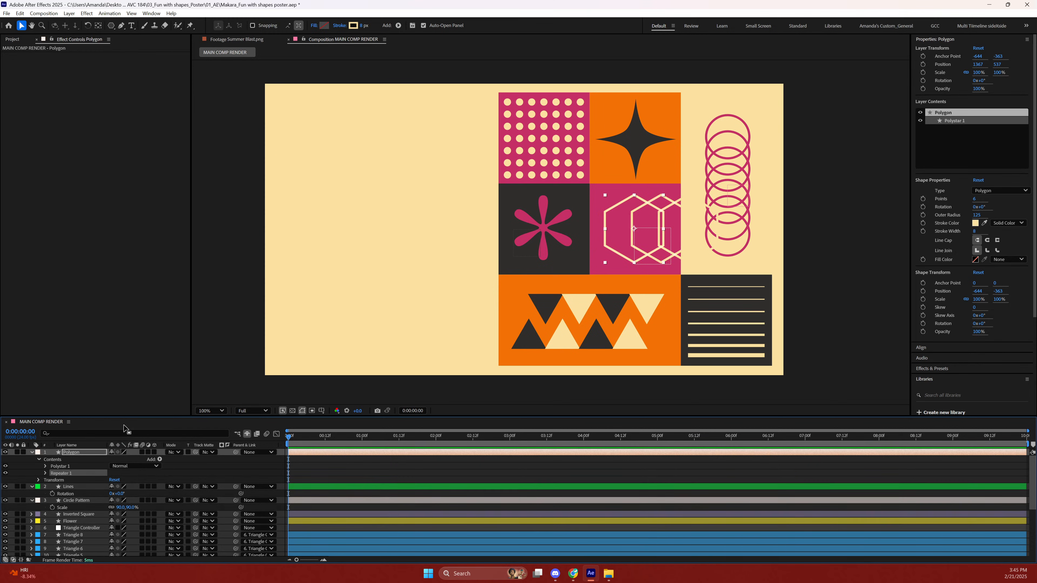
{"action": "left_click", "coordinate": [45, 473]}
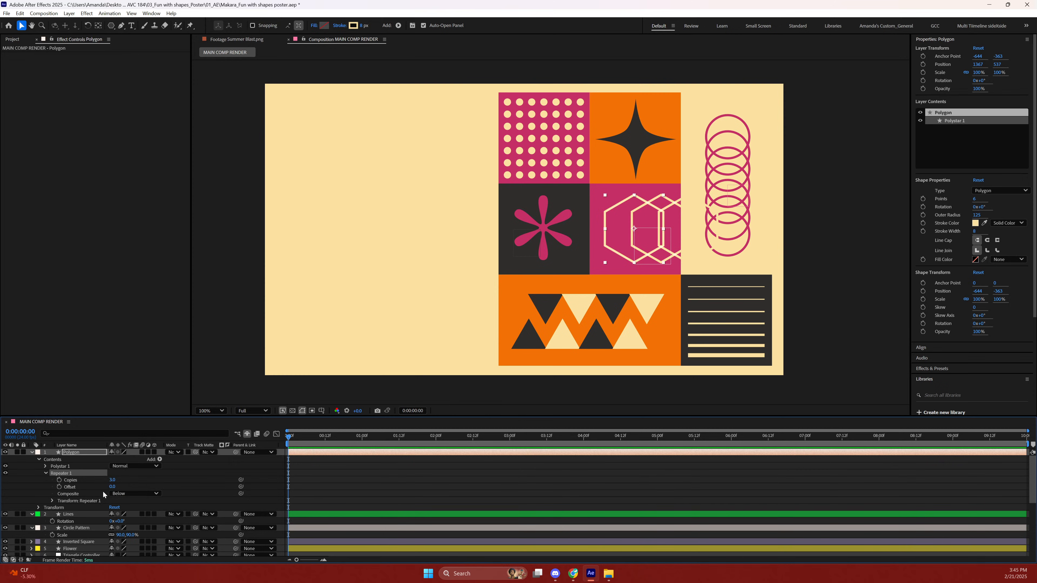
{"action": "left_click", "coordinate": [53, 501]}
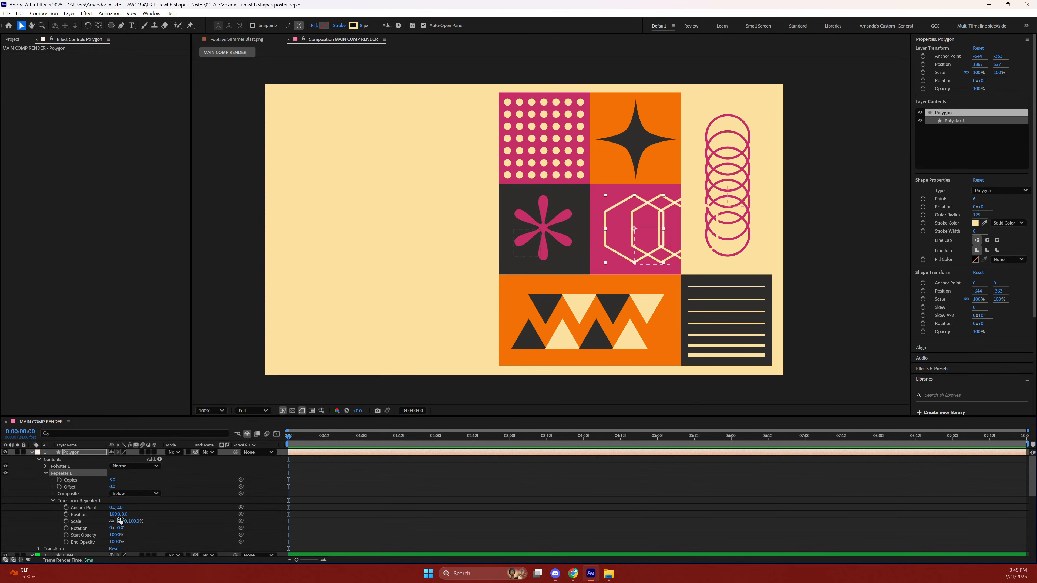
{"action": "left_click", "coordinate": [113, 515]}
{"action": "type", "text": "0"}
{"action": "key", "text": "Return"}
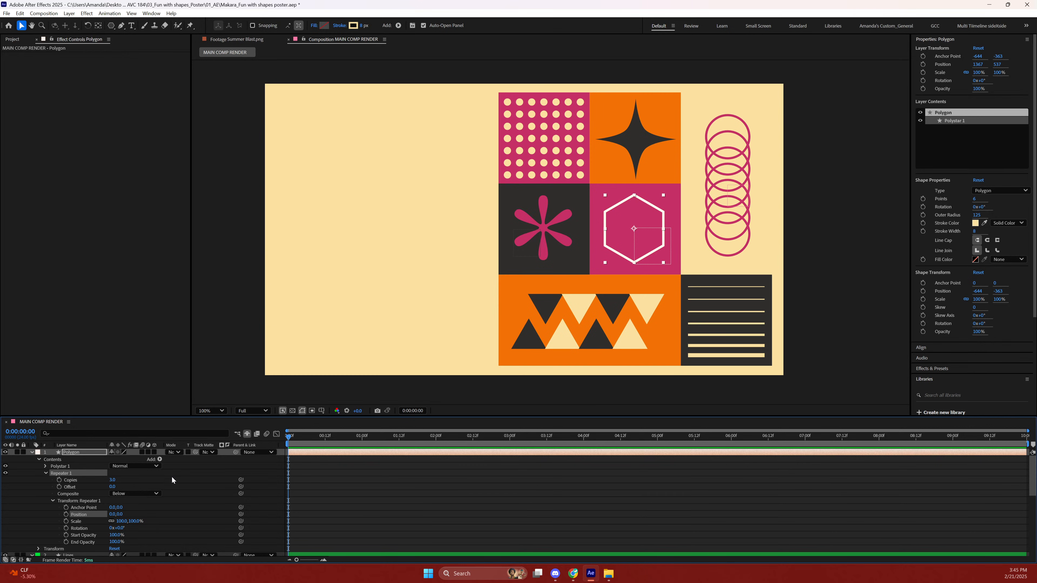
Stack the repeated hexagons upward by setting the Repeater's transform position to 0, -127.
{"action": "left_click_drag", "start_coordinate": [124, 521], "coordinate": [118, 526]}
{"action": "key", "text": "ctrl+z"}
{"action": "left_click_drag", "start_coordinate": [119, 522], "coordinate": [123, 528]}
{"action": "key", "text": "ctrl+z"}
{"action": "key", "text": "ctrl+z"}
{"action": "left_click_drag", "start_coordinate": [115, 517], "coordinate": [52, 533]}
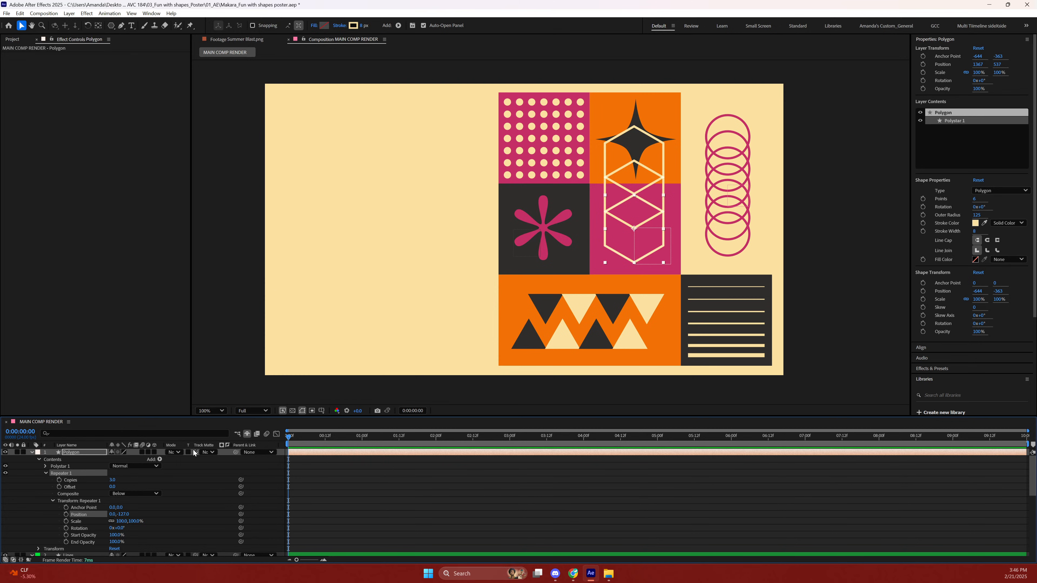
{"action": "left_click", "coordinate": [400, 505]}
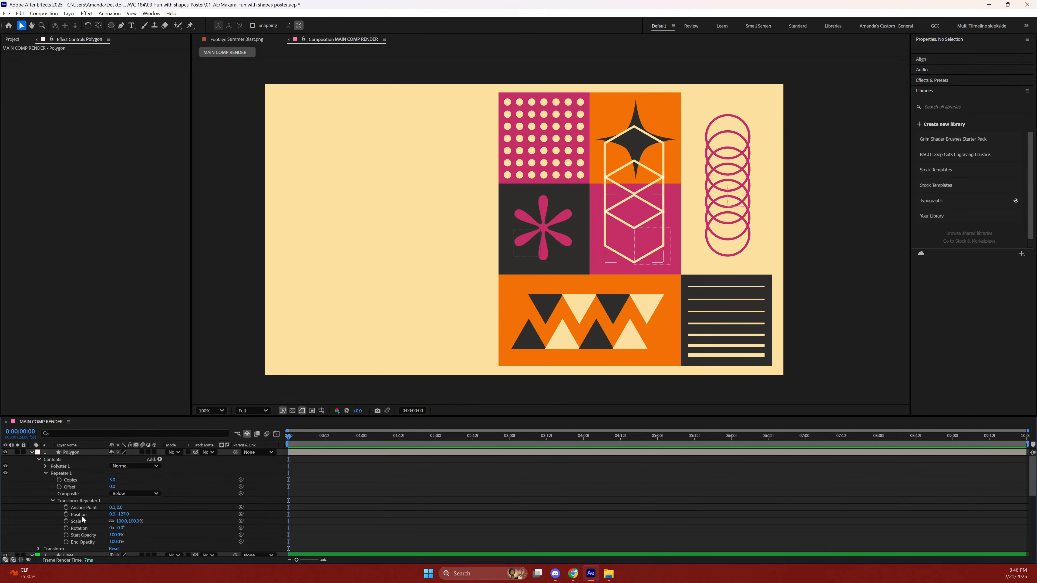
{"action": "left_click_drag", "start_coordinate": [123, 518], "coordinate": [141, 493]}
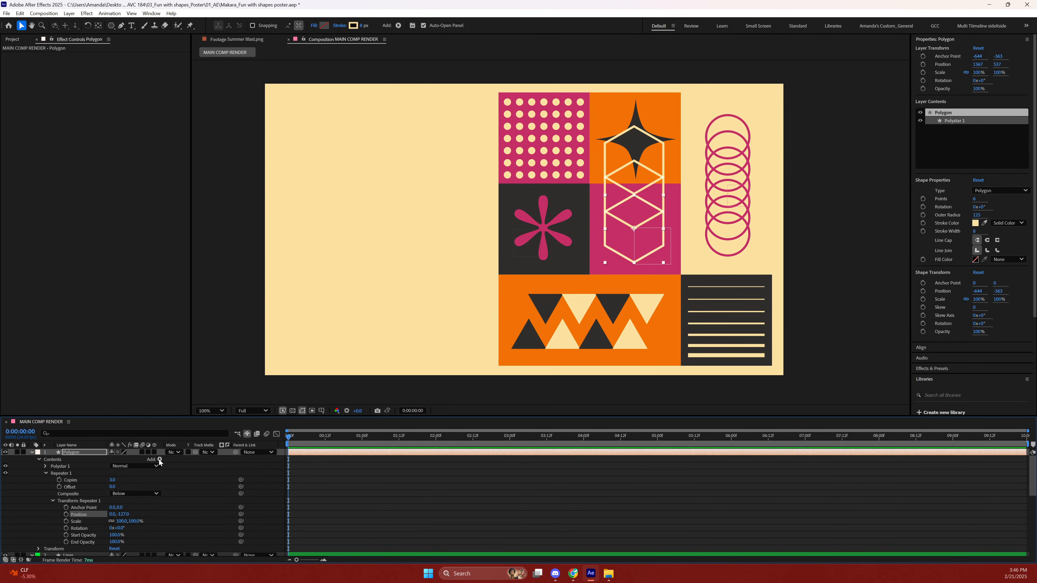
Delete the Triangle Controller and all the triangle layers from the orange rectangle.
{"action": "left_click", "coordinate": [33, 453]}
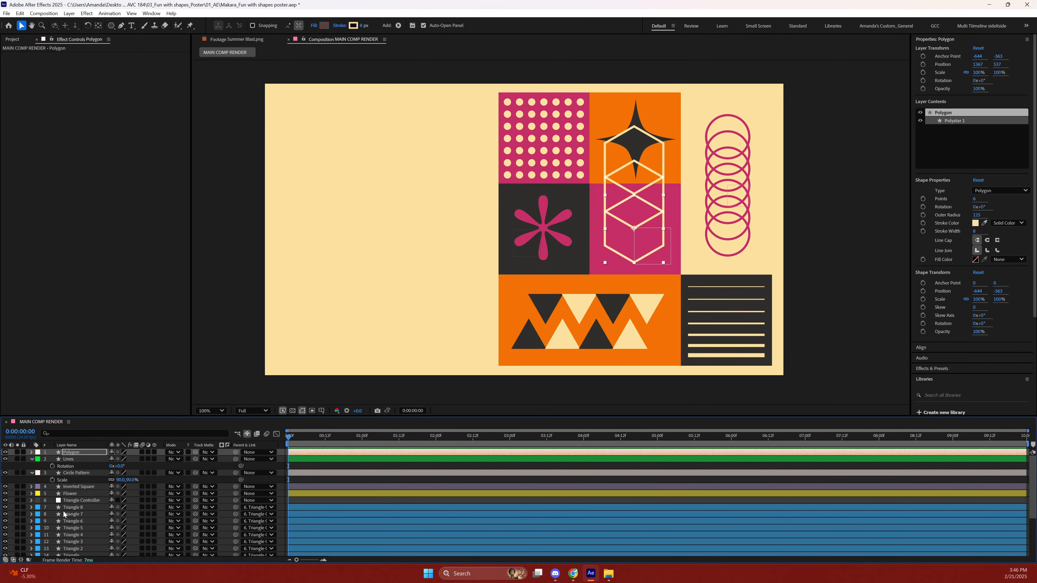
{"action": "left_click", "coordinate": [71, 501]}
{"action": "scroll", "coordinate": [71, 497], "scroll_direction": "down", "scroll_amount": 3}
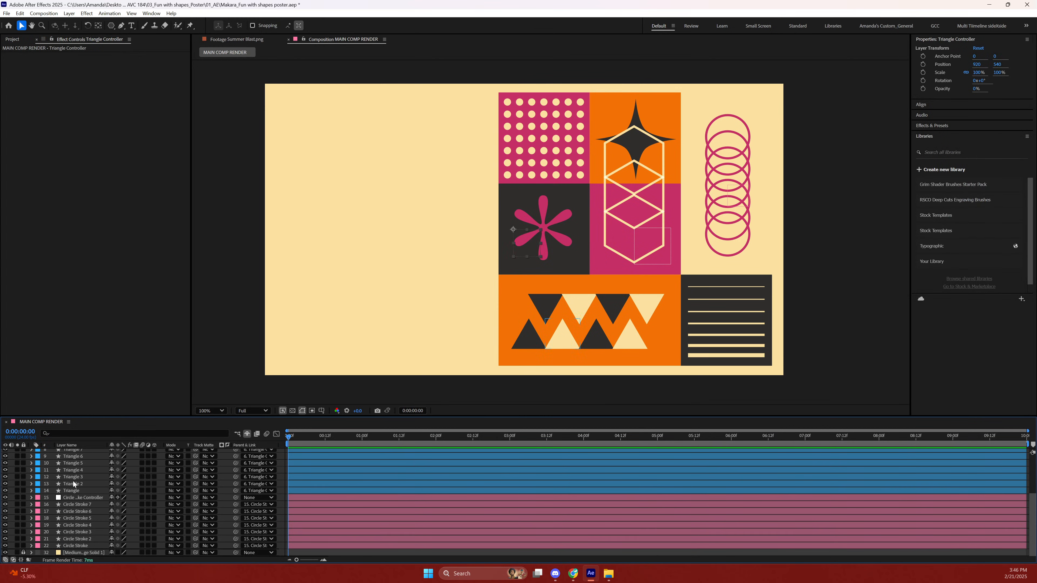
{"action": "left_click", "coordinate": [71, 492], "text": "shift"}
{"action": "key", "text": "Delete"}
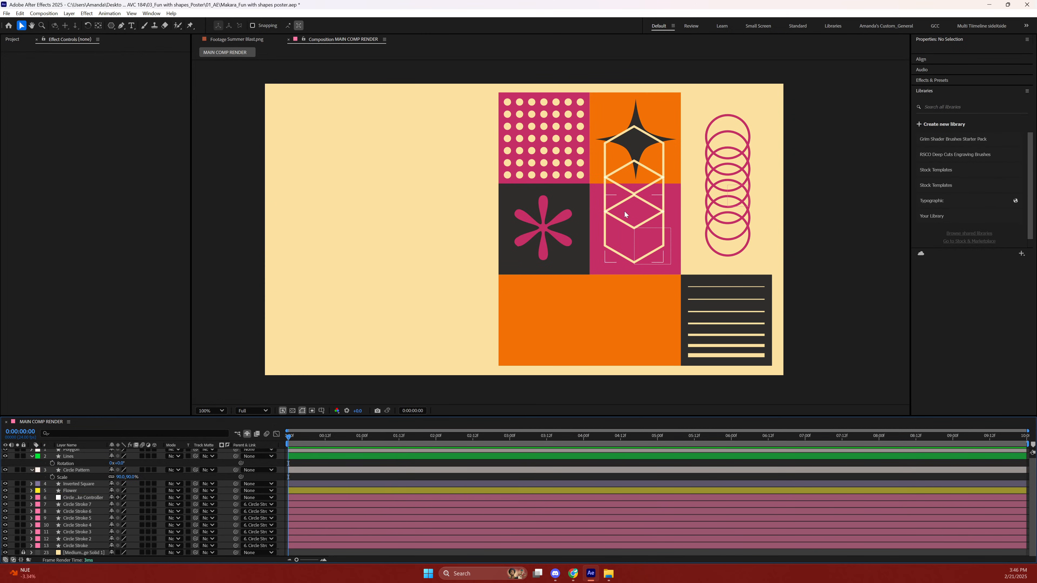
{"action": "scroll", "coordinate": [53, 488], "scroll_direction": "up", "scroll_amount": 1}
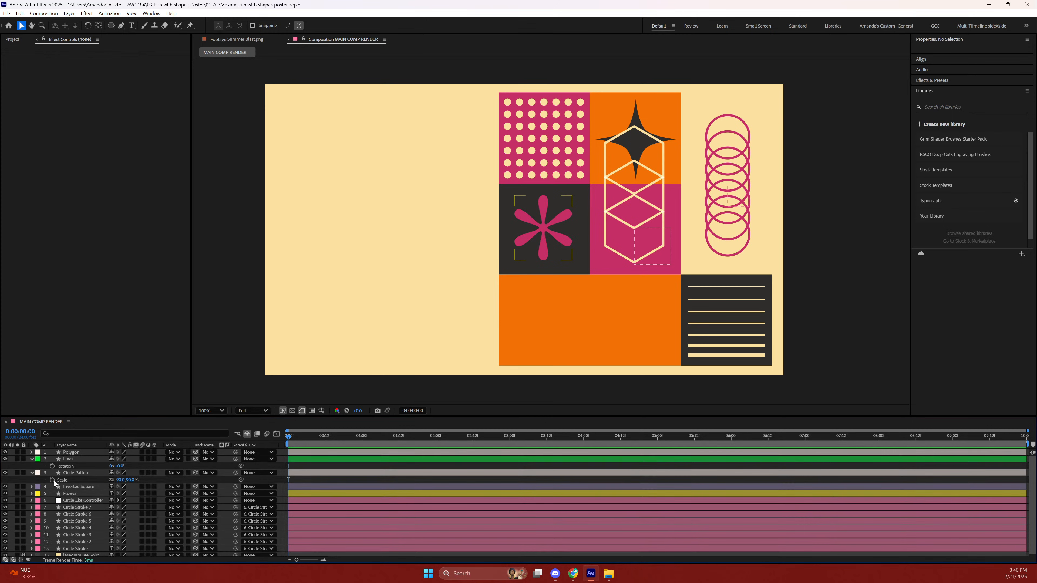
Center the Polygon layer's anchor point on the stacked hexagons and move the layer into the orange rectangle at position 1206, 867.
{"action": "left_click", "coordinate": [75, 453]}
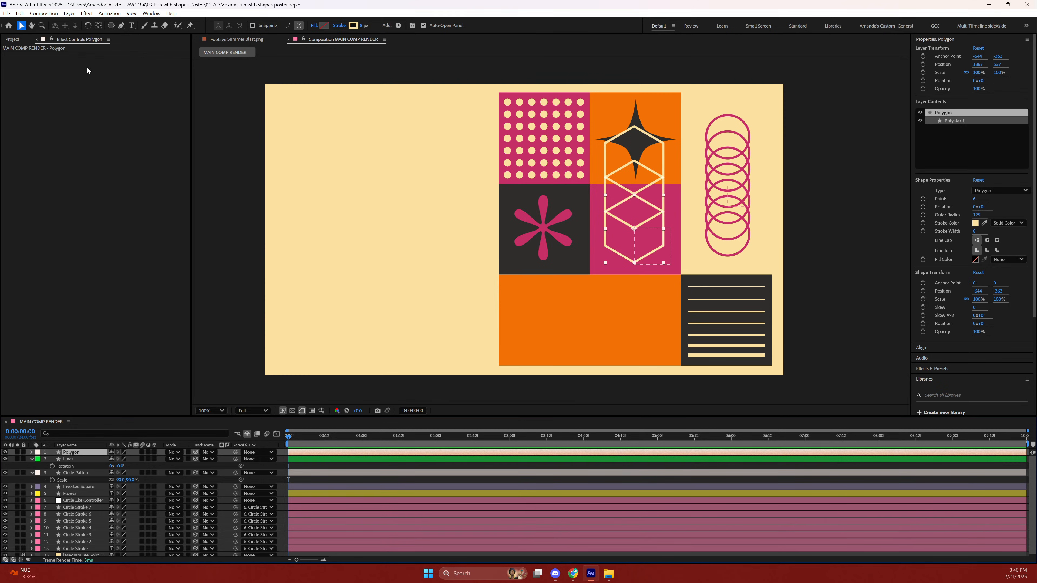
{"action": "left_click", "coordinate": [103, 27]}
{"action": "double_click", "coordinate": [101, 25], "text": "ctrl"}
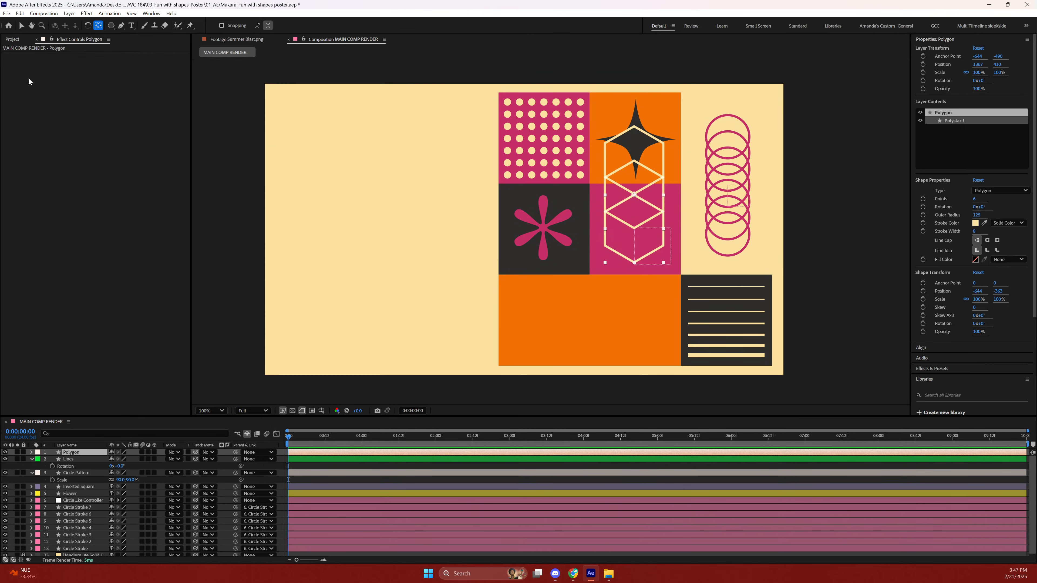
{"action": "left_click", "coordinate": [22, 25]}
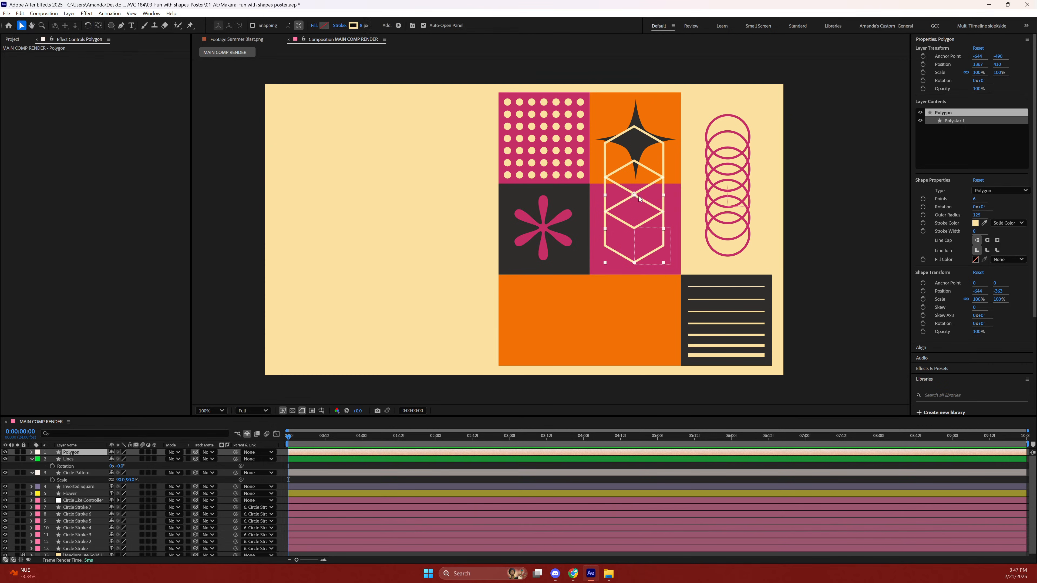
{"action": "left_click_drag", "start_coordinate": [636, 195], "coordinate": [593, 318]}
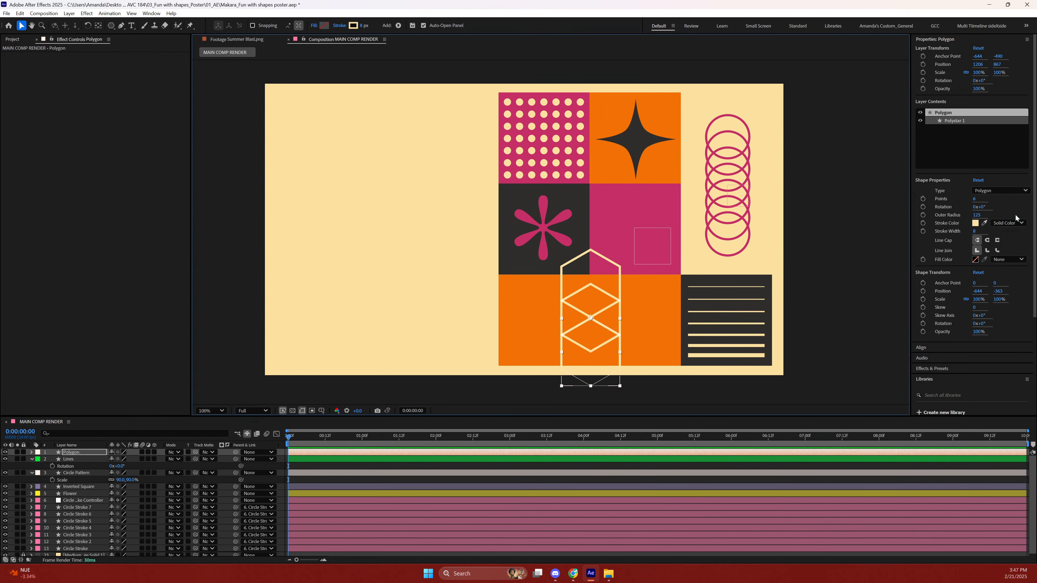
Try rotating the stacked hexagons with the polygon path's own rotation property.
{"action": "left_click", "coordinate": [983, 207]}
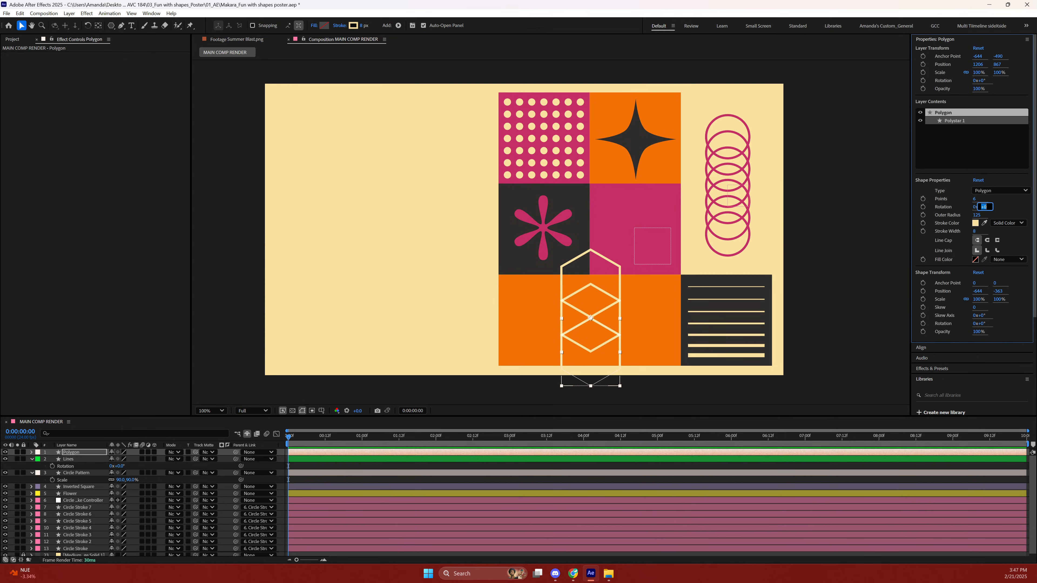
{"action": "key", "text": "Return"}
{"action": "left_click", "coordinate": [984, 206]}
{"action": "key", "text": "Return"}
{"action": "left_click", "coordinate": [84, 453]}
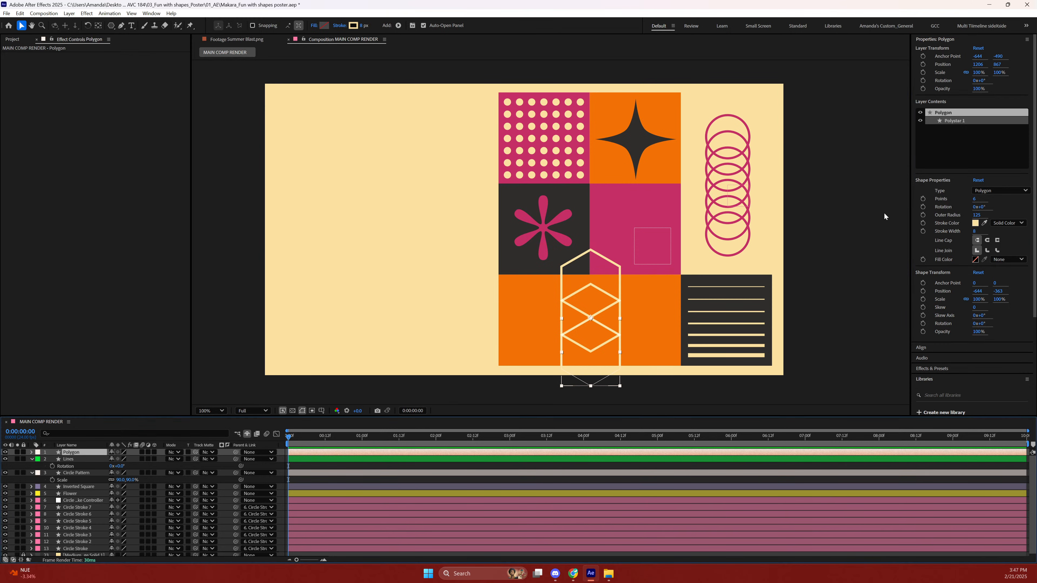
{"action": "left_click", "coordinate": [984, 207]}
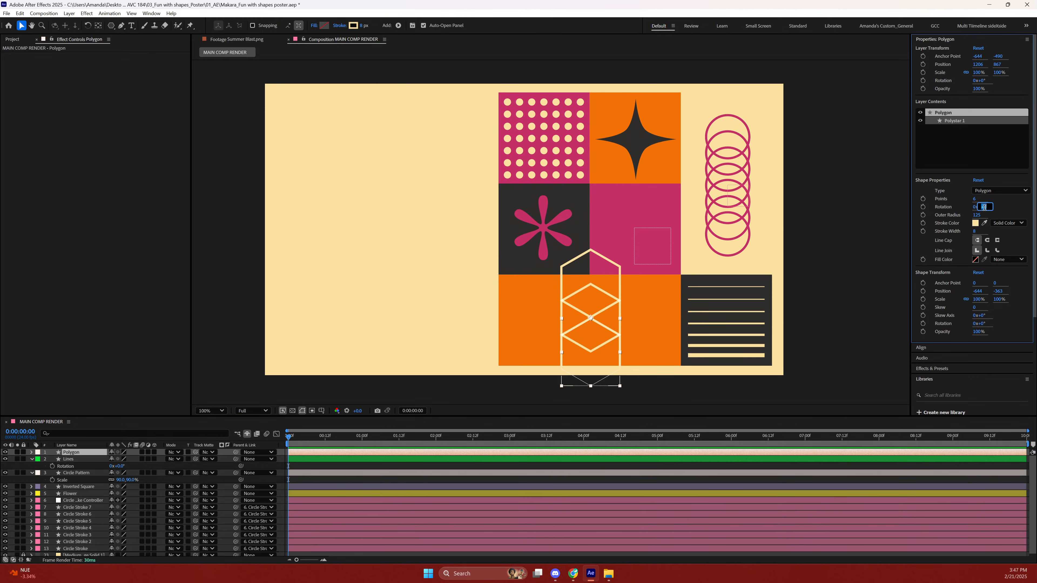
{"action": "key", "text": "Return"}
{"action": "left_click_drag", "start_coordinate": [984, 207], "coordinate": [915, 239]}
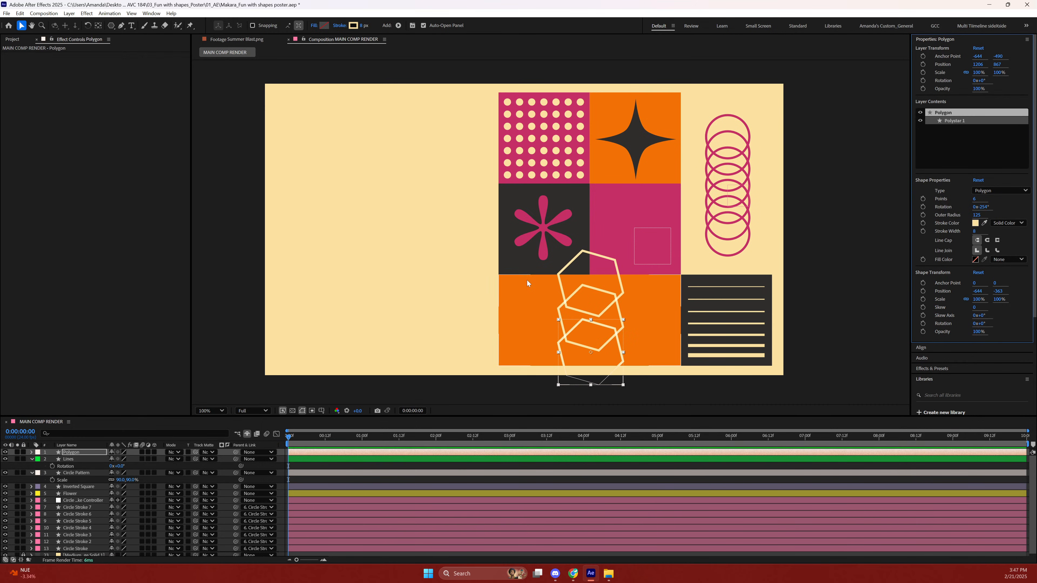
{"action": "key", "text": "ctrl+z"}
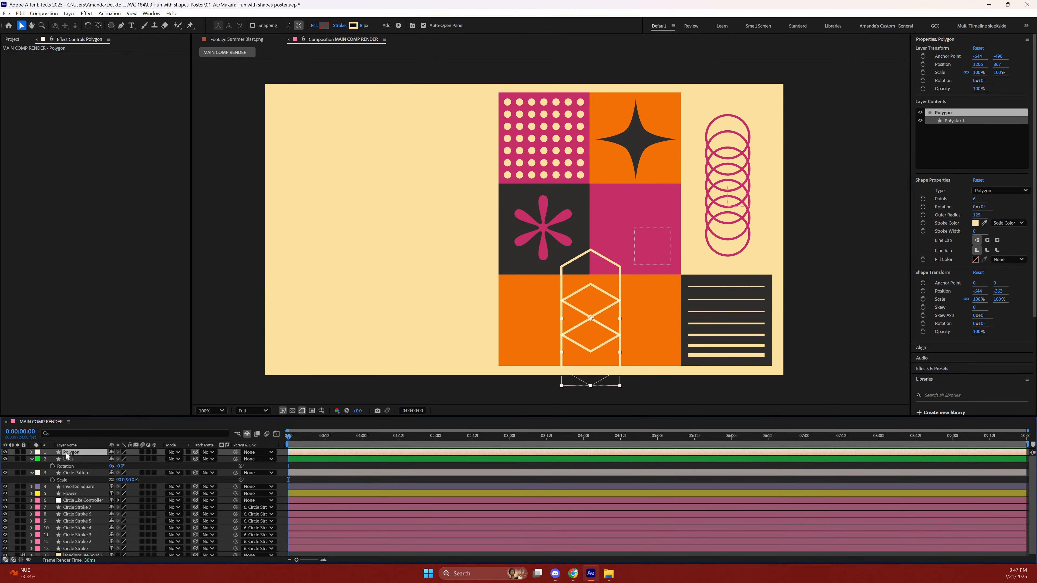
Delete the Repeater from the Polygon layer, leaving a single hexagon.
{"action": "left_click", "coordinate": [31, 452]}
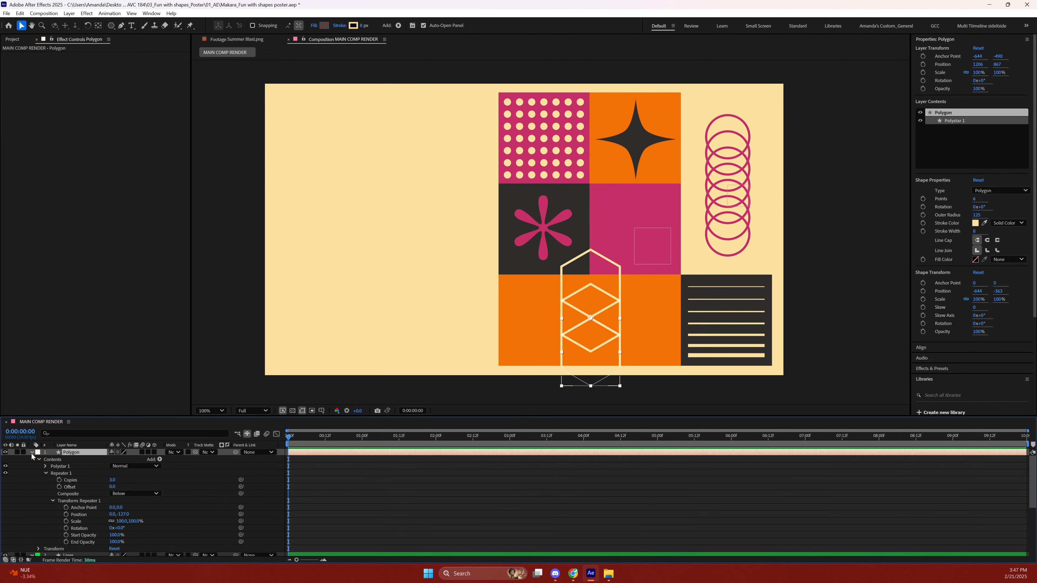
{"action": "left_click", "coordinate": [45, 473]}
{"action": "left_click", "coordinate": [54, 474]}
{"action": "key", "text": "Delete"}
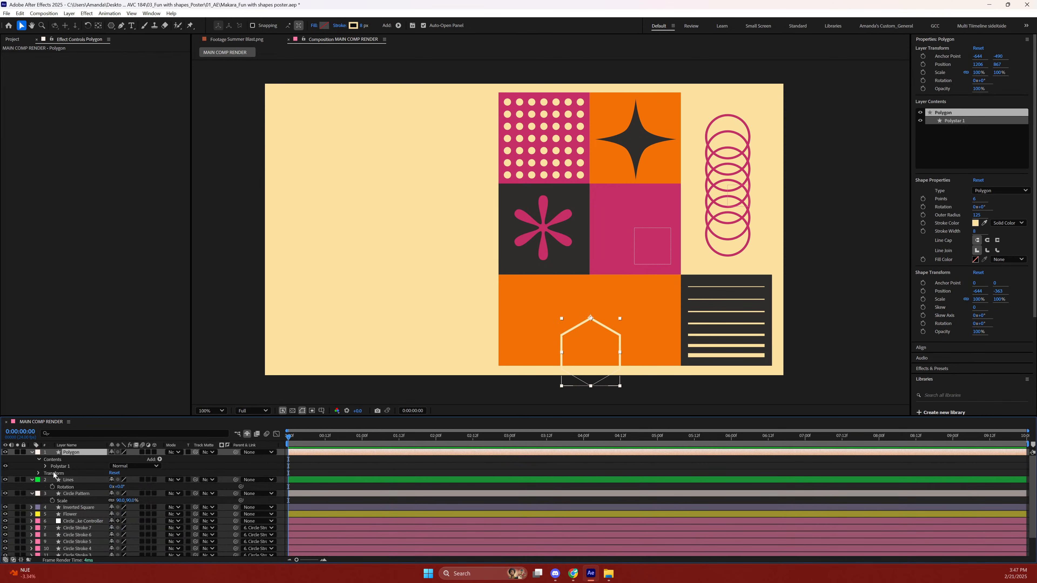
Center the Polygon layer's anchor point on the single hexagon and move it into the orange rectangle's left part at position 1048, 878.
{"action": "left_click", "coordinate": [84, 466]}
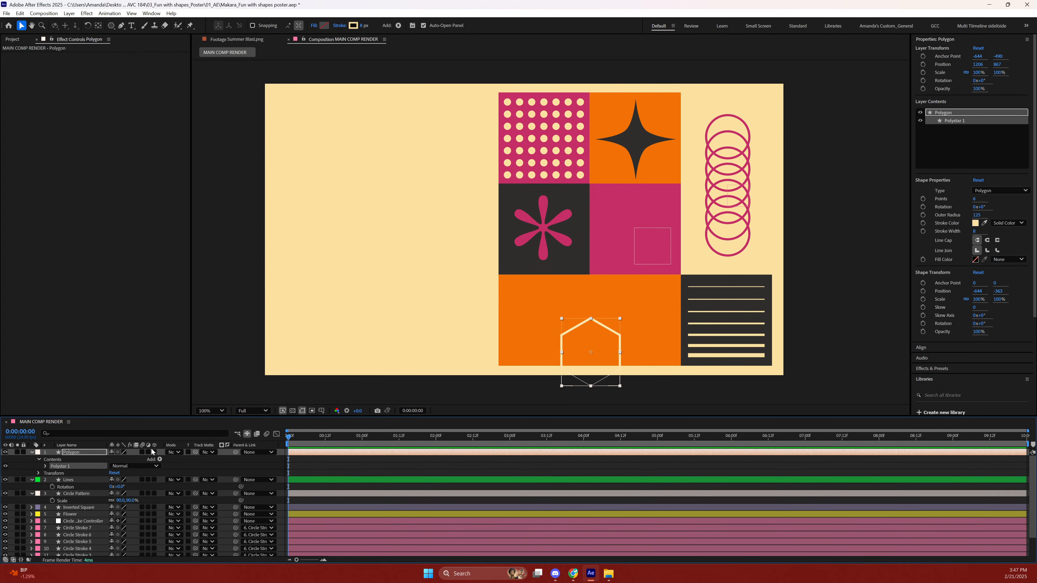
{"action": "left_click", "coordinate": [80, 453]}
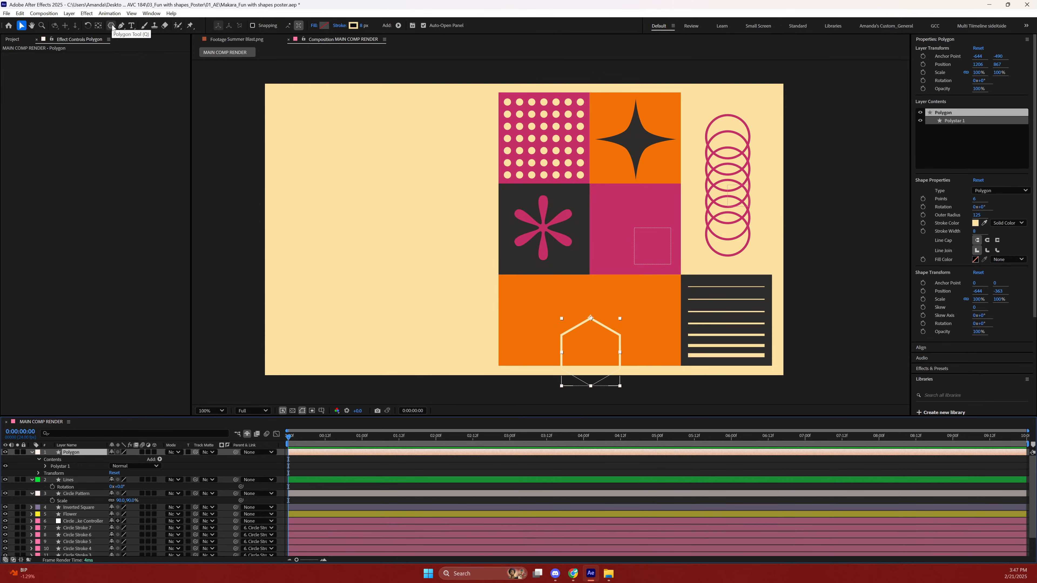
{"action": "double_click", "coordinate": [98, 27], "text": "ctrl"}
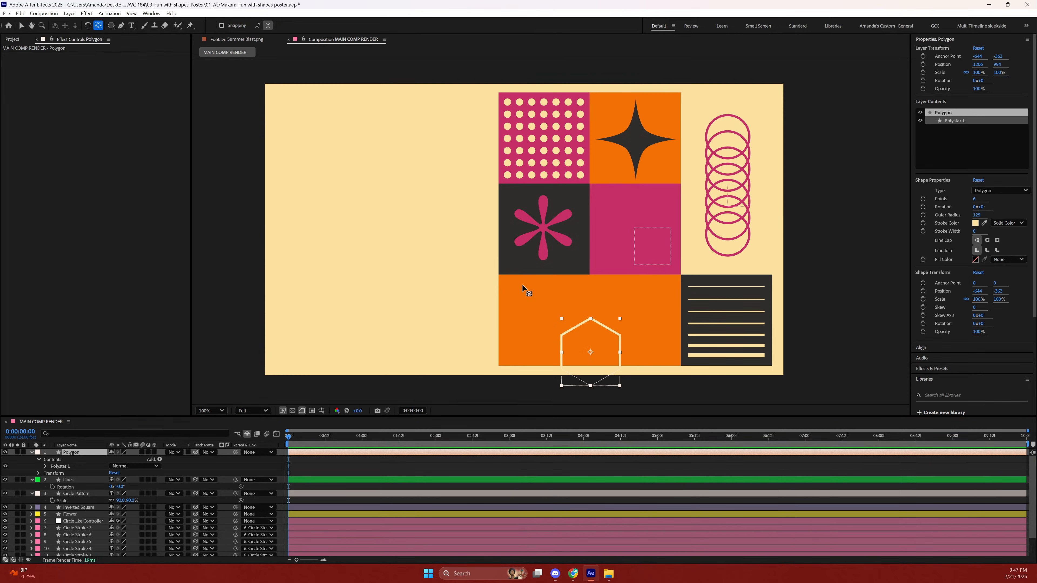
{"action": "key", "text": "v"}
{"action": "left_click_drag", "start_coordinate": [590, 352], "coordinate": [549, 322]}
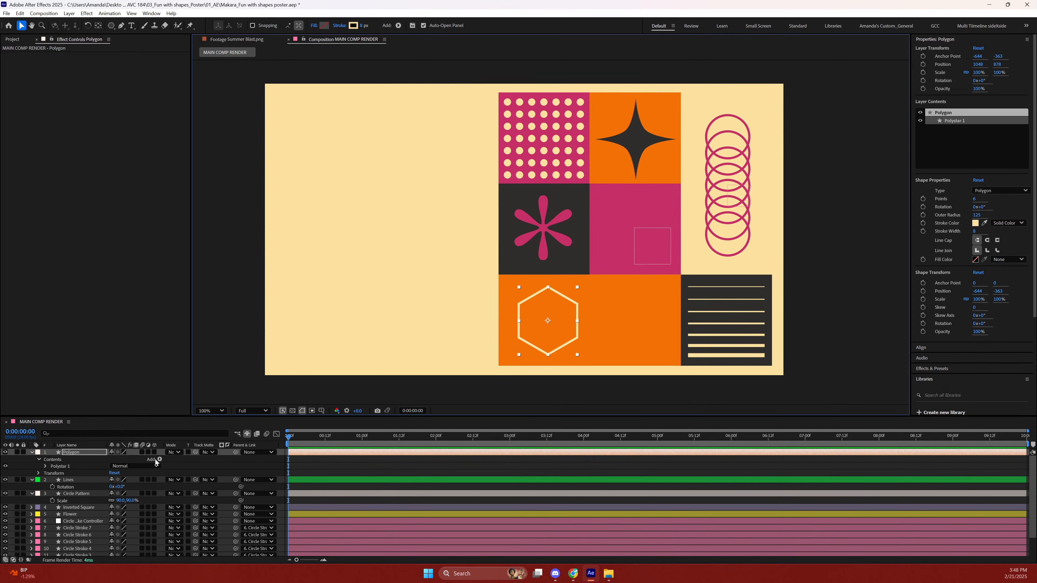
Add a Repeater to the Polygon layer's hexagon and try out a different copy offset.
{"action": "left_click", "coordinate": [159, 460]}
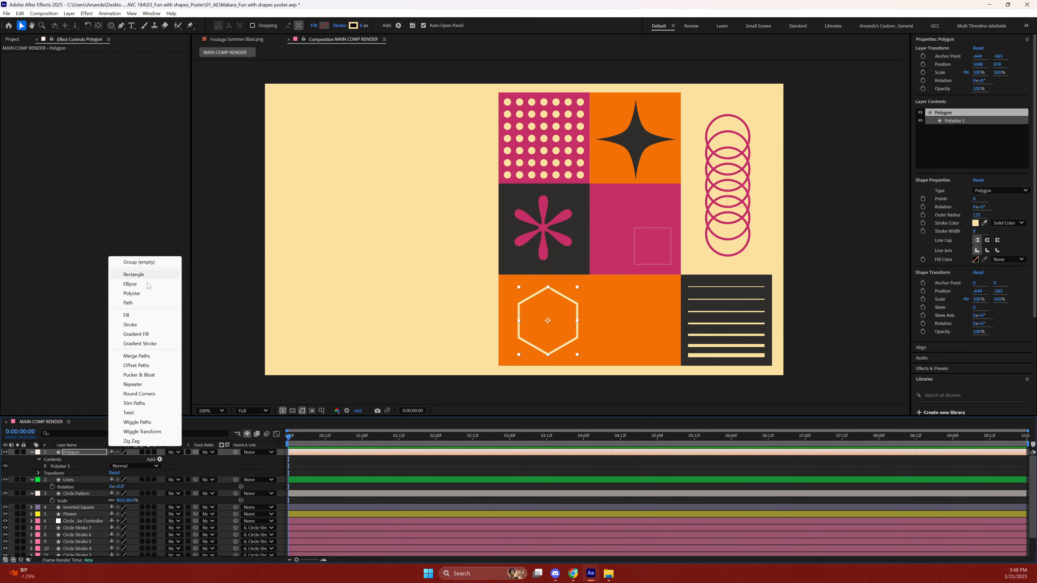
{"action": "left_click", "coordinate": [133, 385]}
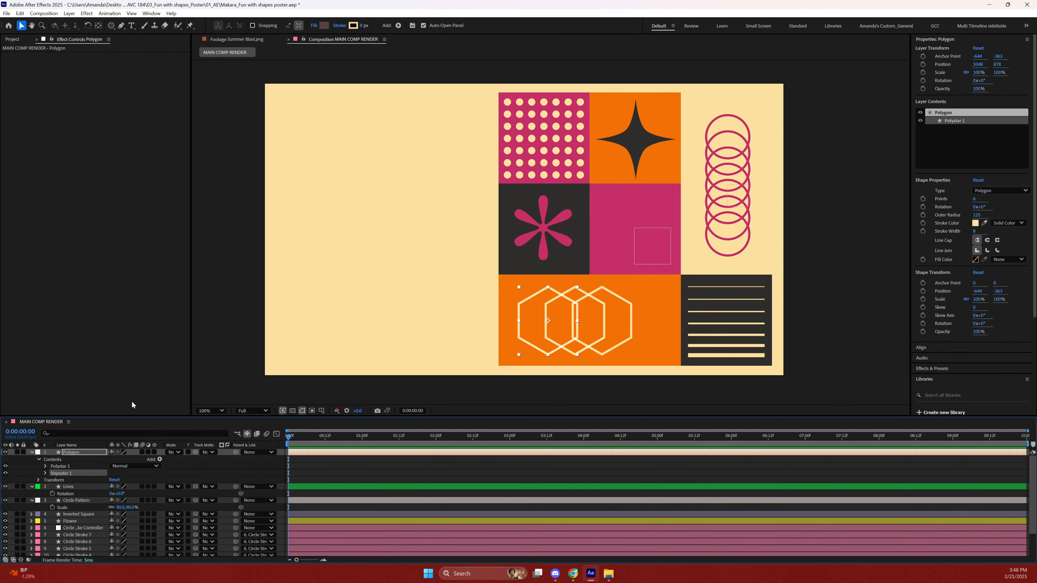
{"action": "left_click", "coordinate": [45, 473]}
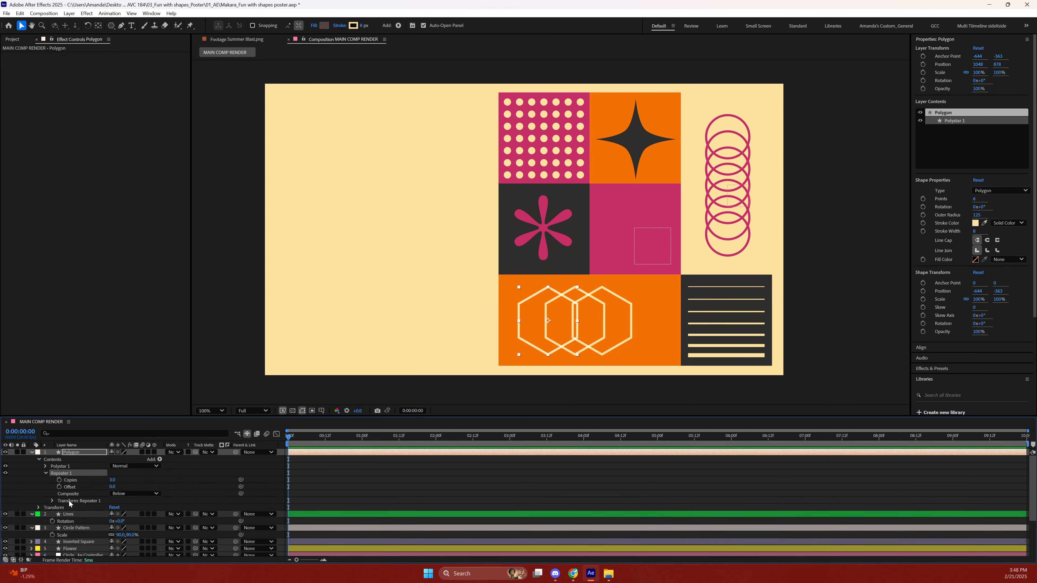
{"action": "mouse_move", "coordinate": [110, 487]}
{"action": "left_mouse_down"}
{"action": "mouse_move", "coordinate": [122, 487]}
{"action": "mouse_move", "coordinate": [98, 487]}
{"action": "mouse_move", "coordinate": [109, 490]}
{"action": "left_mouse_up"}
{"action": "key", "text": "ctrl+z"}
Space the repeated hexagons edge to edge in a row by setting the Repeater's transform position to 217, 0.
{"action": "left_click", "coordinate": [52, 501]}
{"action": "left_click_drag", "start_coordinate": [114, 514], "coordinate": [152, 505]}
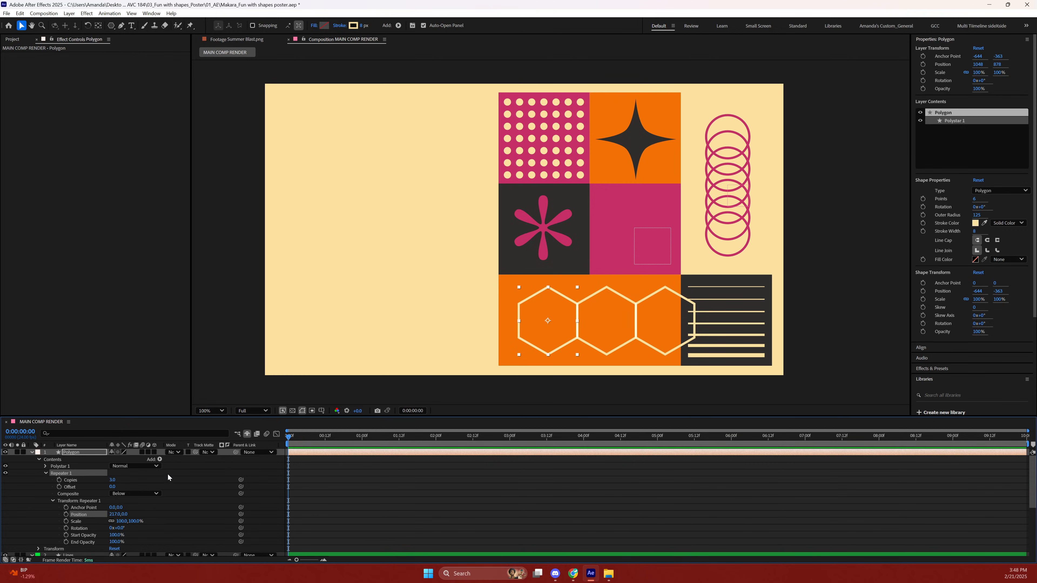
{"action": "scroll", "coordinate": [330, 285], "scroll_direction": "up", "scroll_amount": 1}
{"action": "scroll", "coordinate": [332, 282], "scroll_direction": "down", "scroll_amount": 1}
{"action": "left_click", "coordinate": [94, 453]}
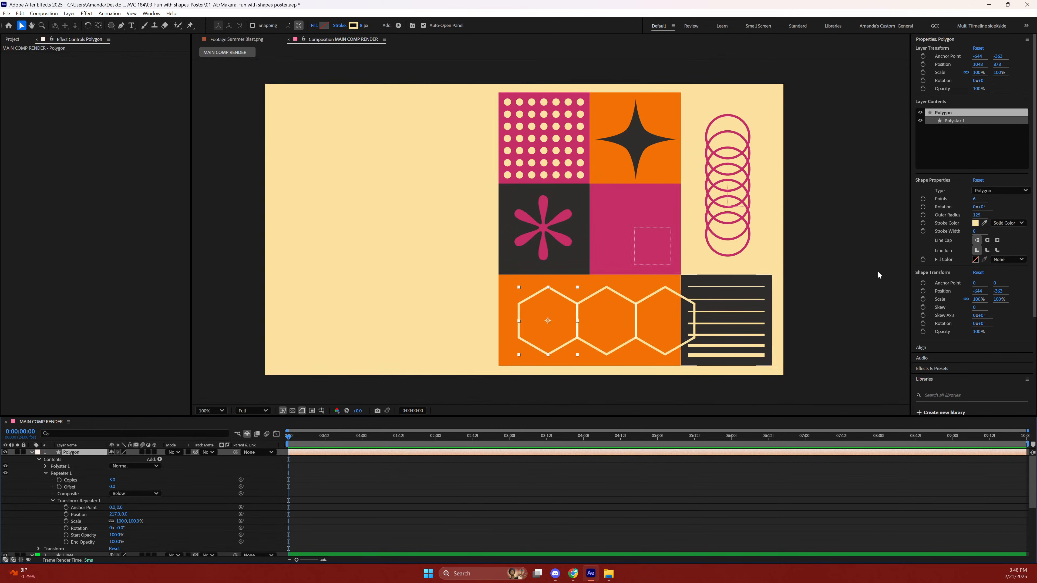
Shrink the hexagons to an outer radius of 105, move the Polygon layer to position 986, 878, and save the project.
{"action": "left_click_drag", "start_coordinate": [976, 215], "coordinate": [965, 220]}
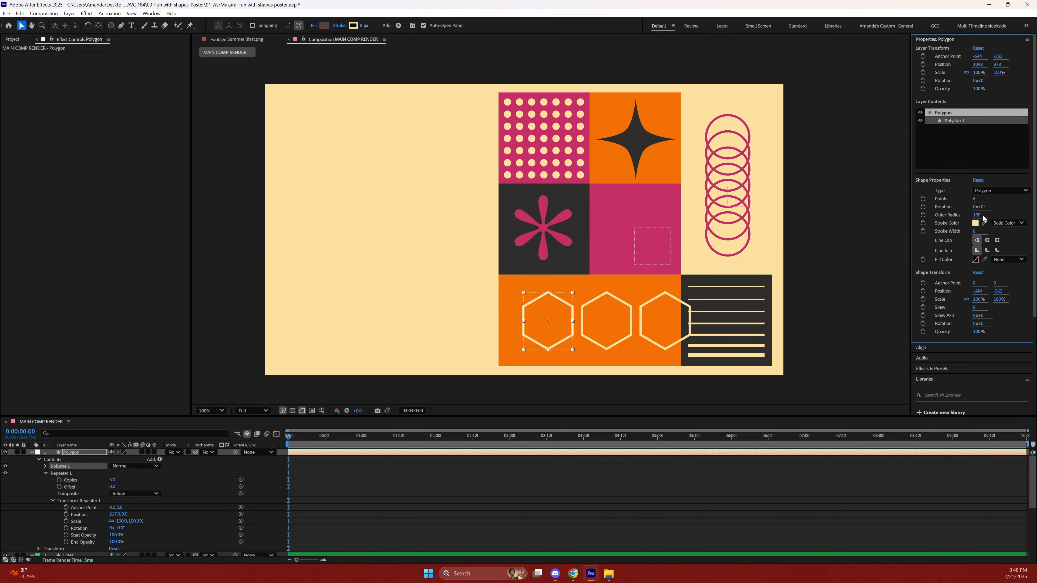
{"action": "left_click", "coordinate": [79, 452]}
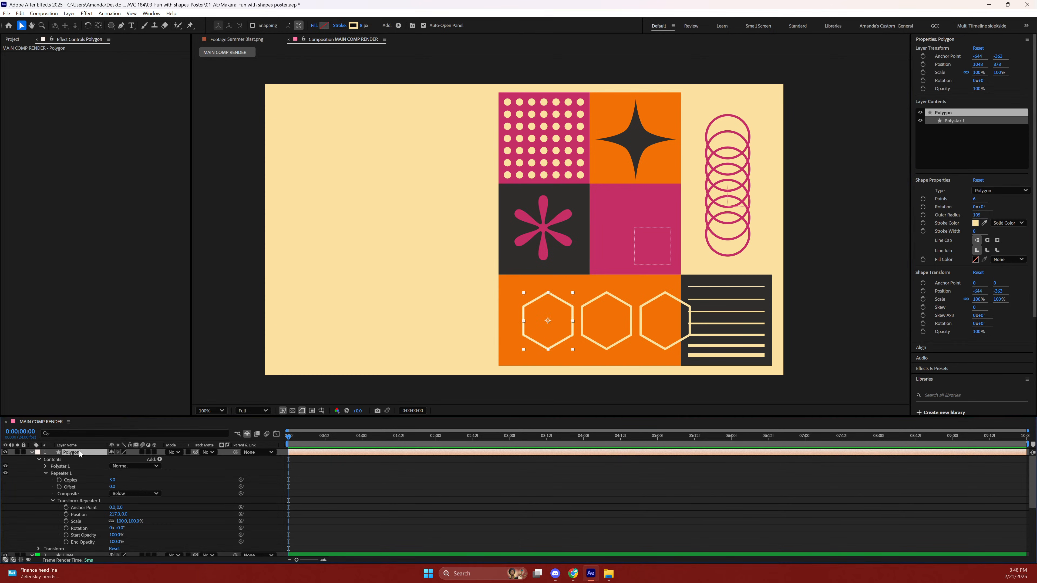
{"action": "key", "text": "p"}
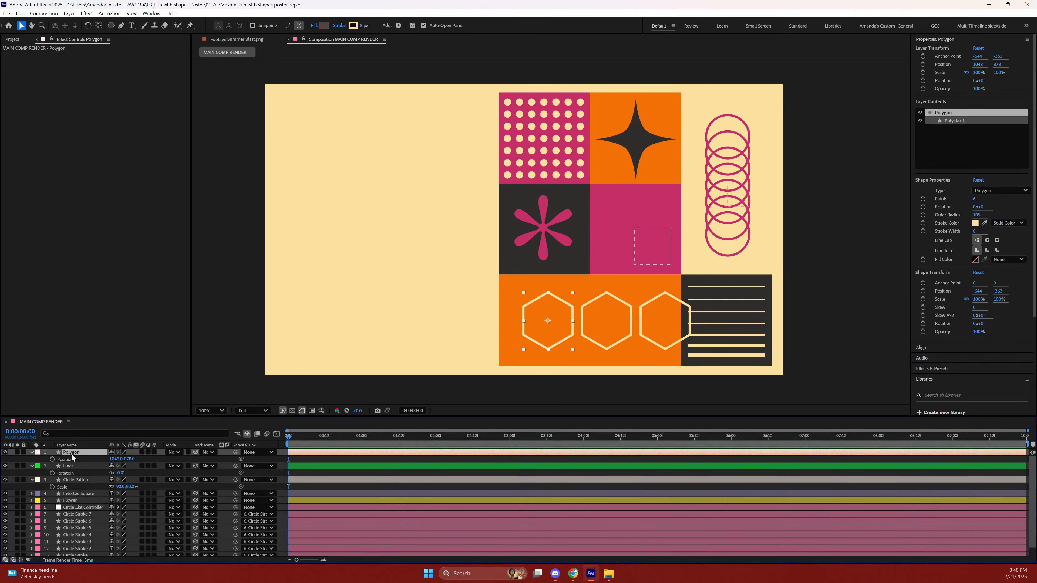
{"action": "left_click_drag", "start_coordinate": [117, 459], "coordinate": [94, 462]}
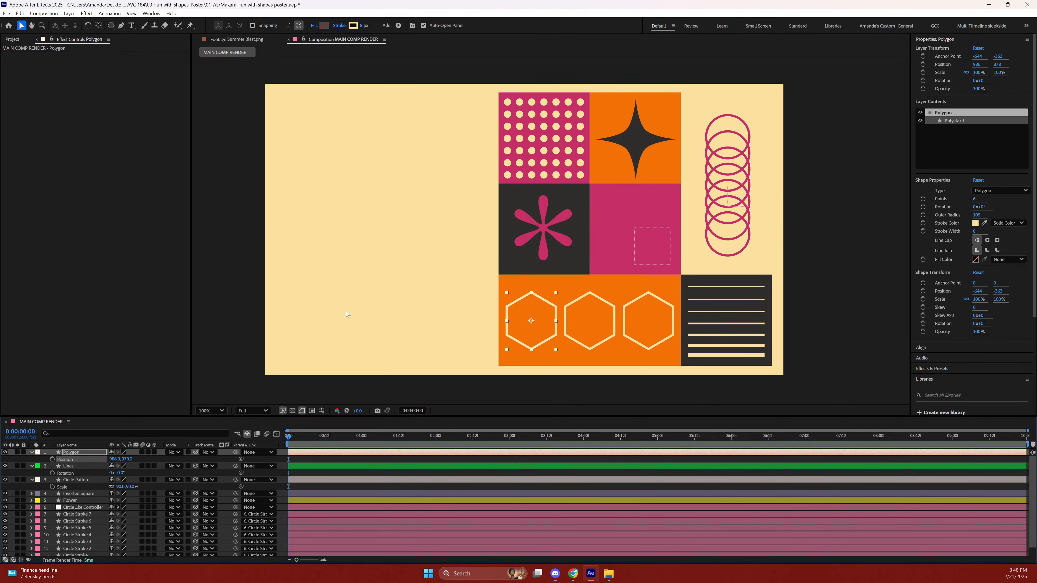
{"action": "left_click", "coordinate": [391, 303]}
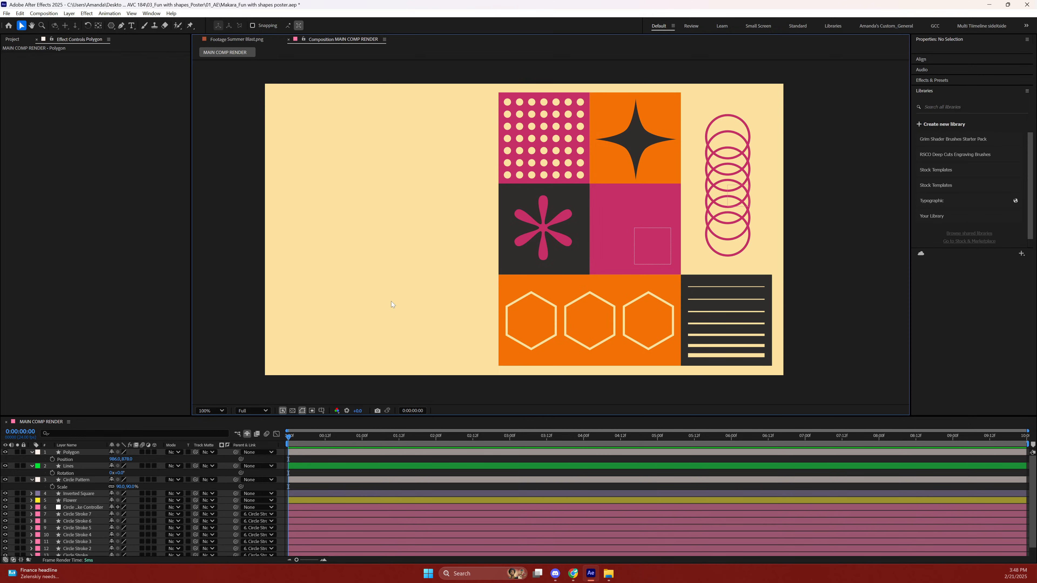
{"action": "key", "text": "ctrl+s"}
Give the hexagons on the Polygon layer a Solid Color fill.
{"action": "left_click", "coordinate": [516, 303]}
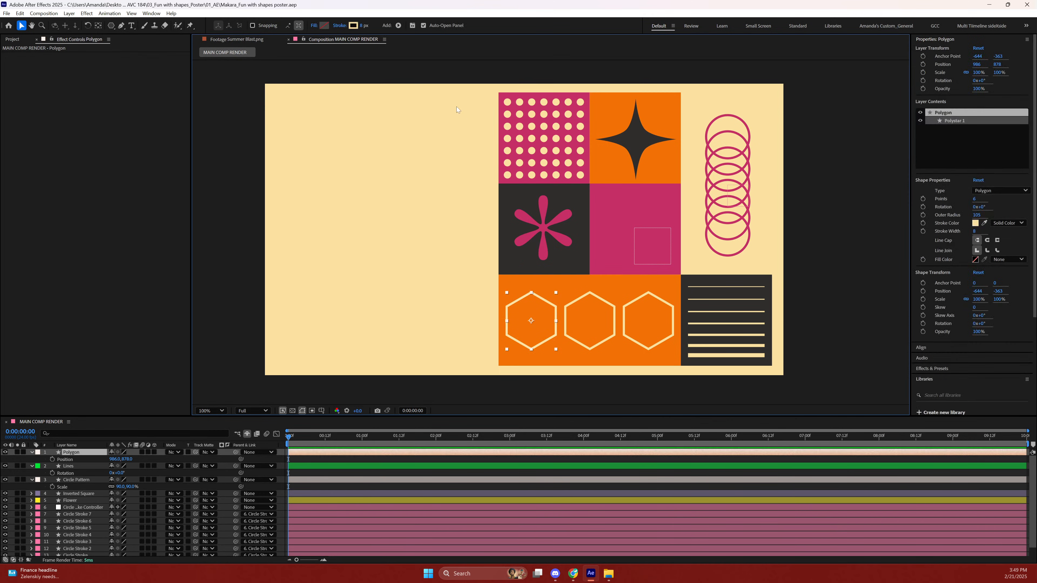
{"action": "left_click", "coordinate": [340, 26]}
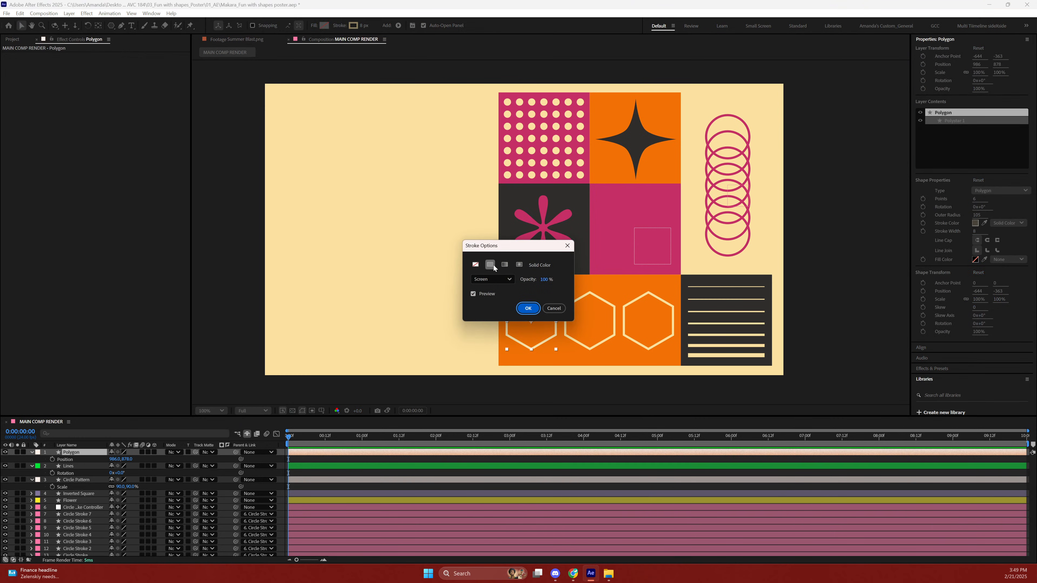
{"action": "left_click", "coordinate": [528, 308]}
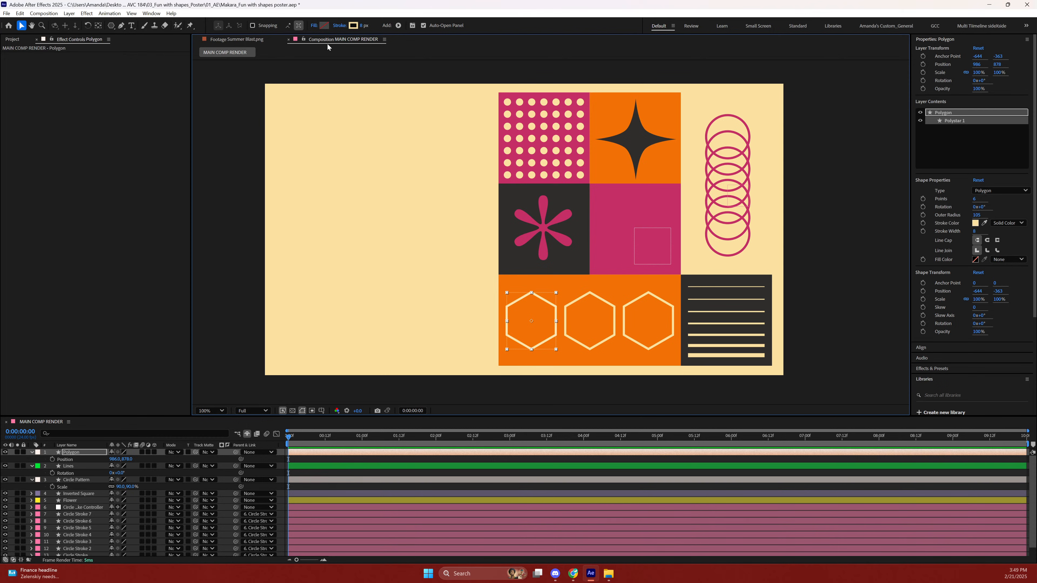
{"action": "left_click", "coordinate": [313, 25]}
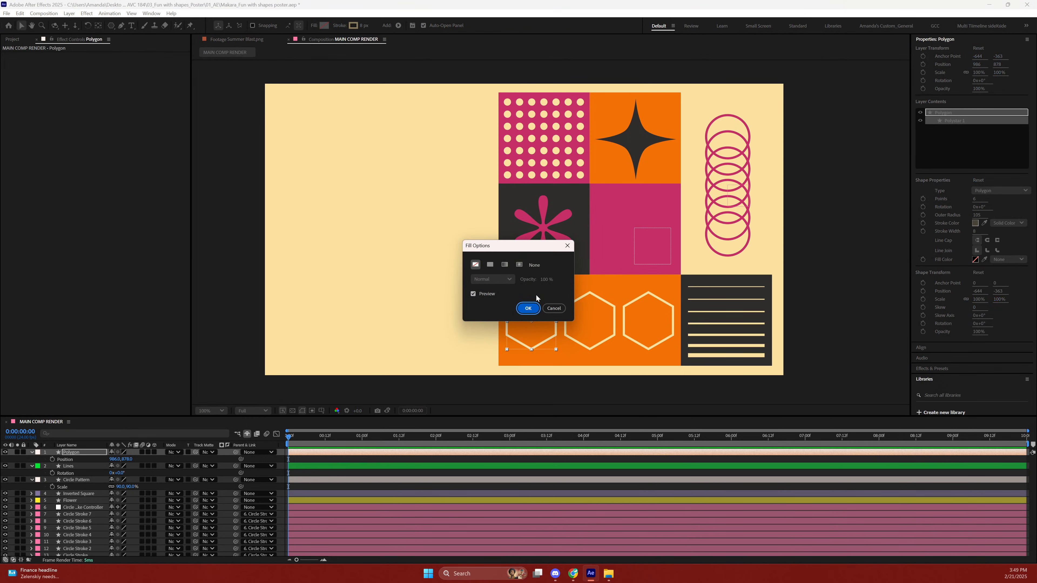
{"action": "left_click", "coordinate": [489, 265]}
{"action": "left_click", "coordinate": [528, 308]}
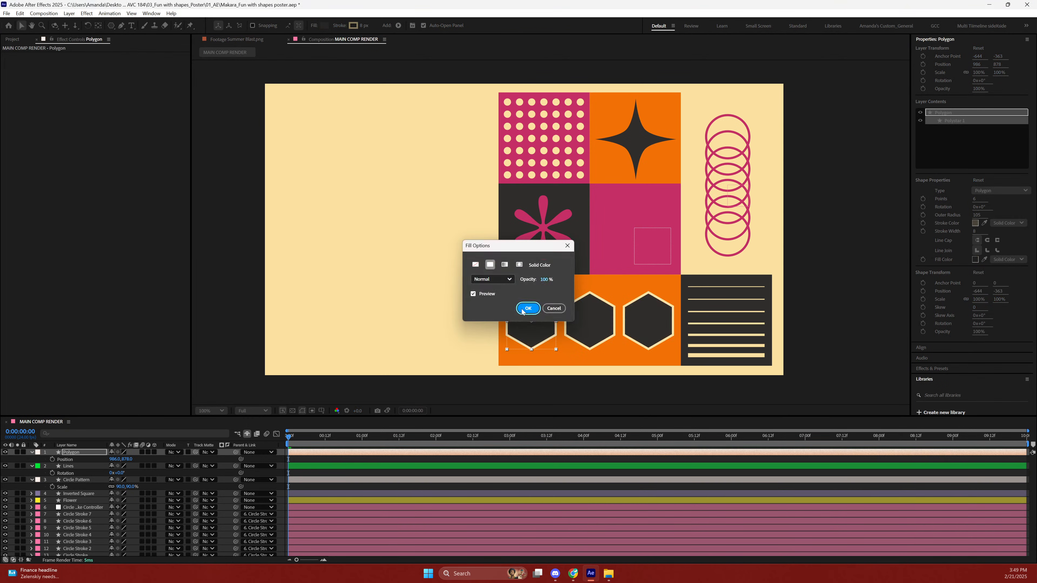
{"action": "left_click", "coordinate": [452, 302]}
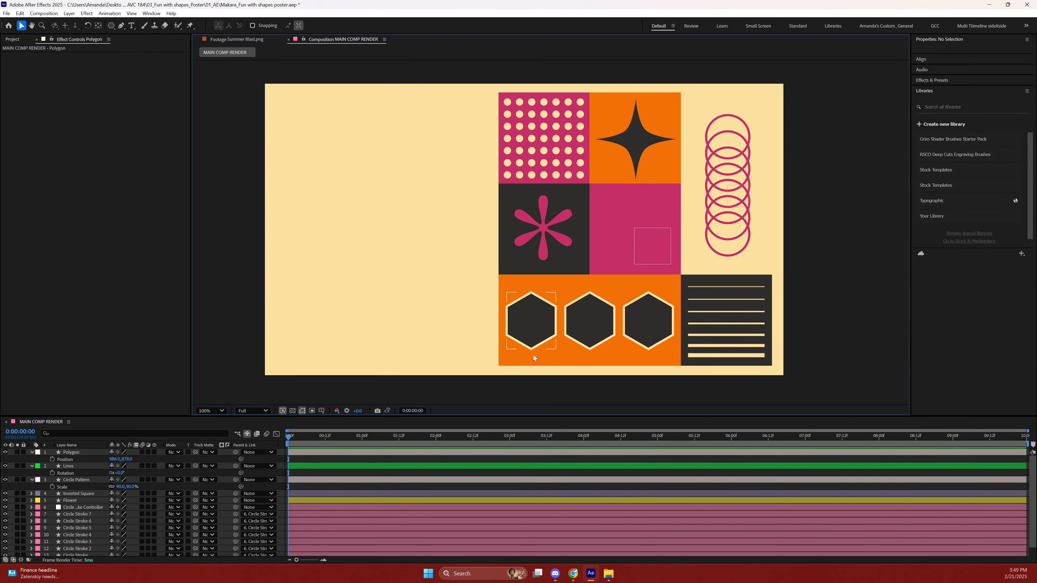
Remove the outline from the hexagons by setting the Polygon layer's stroke to None.
{"action": "left_click", "coordinate": [540, 304]}
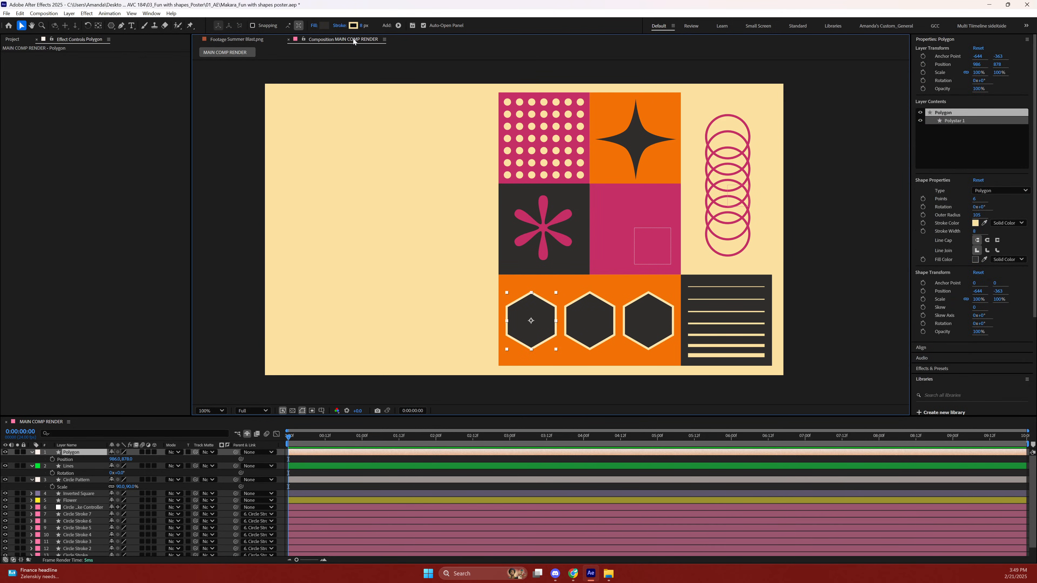
{"action": "left_click", "coordinate": [339, 26]}
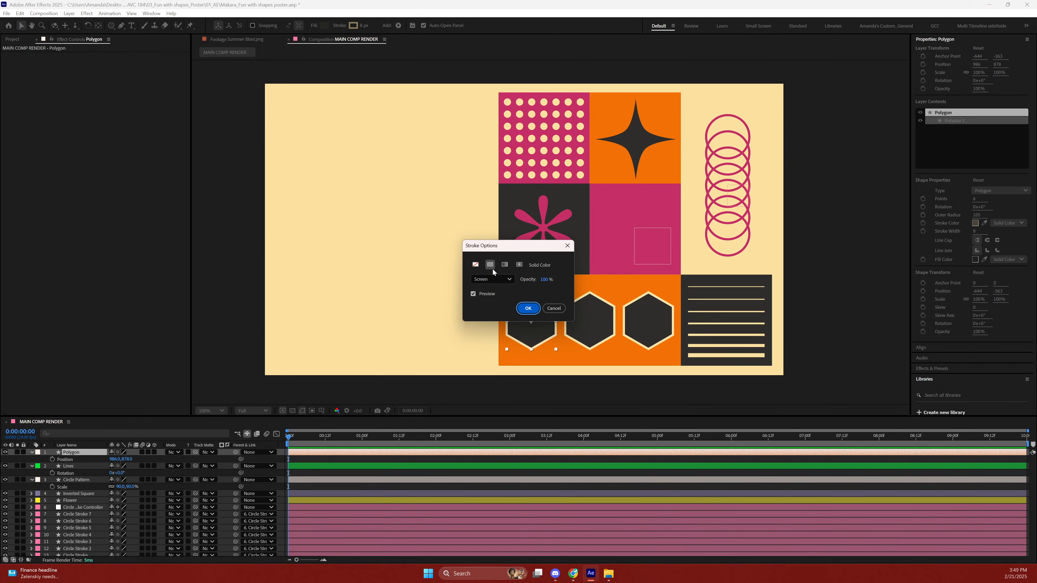
{"action": "left_click", "coordinate": [475, 265]}
{"action": "left_click", "coordinate": [528, 308]}
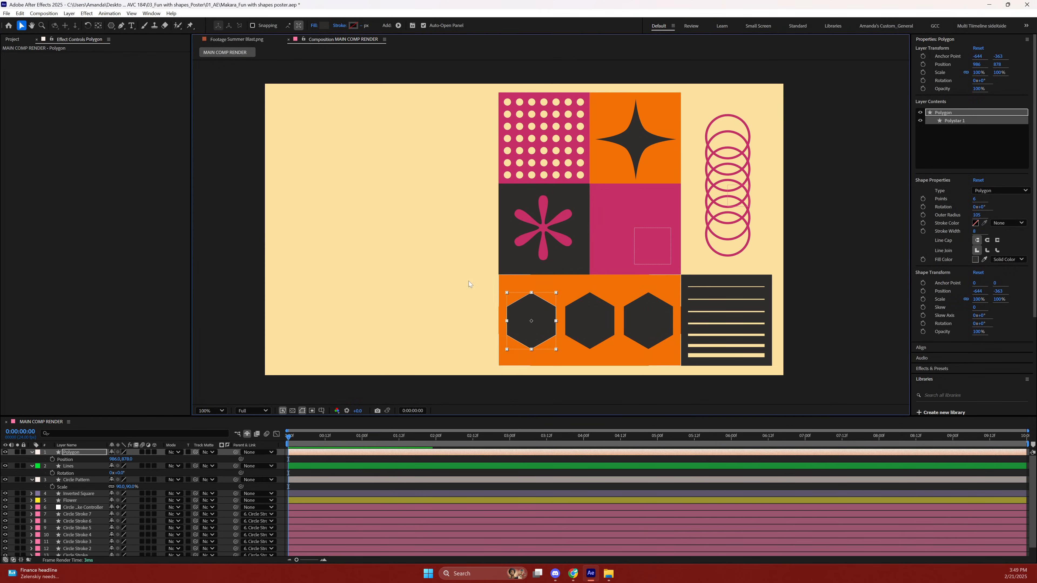
Fill the hexagons with the cream color FBE1A0 sampled from the poster background and save the project.
{"action": "left_click", "coordinate": [324, 26]}
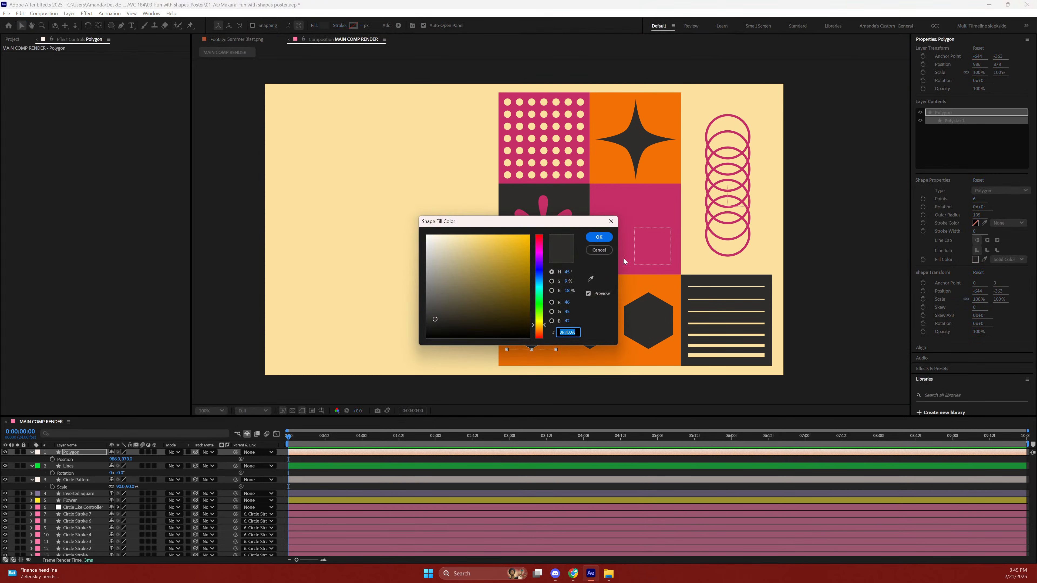
{"action": "left_click", "coordinate": [591, 279]}
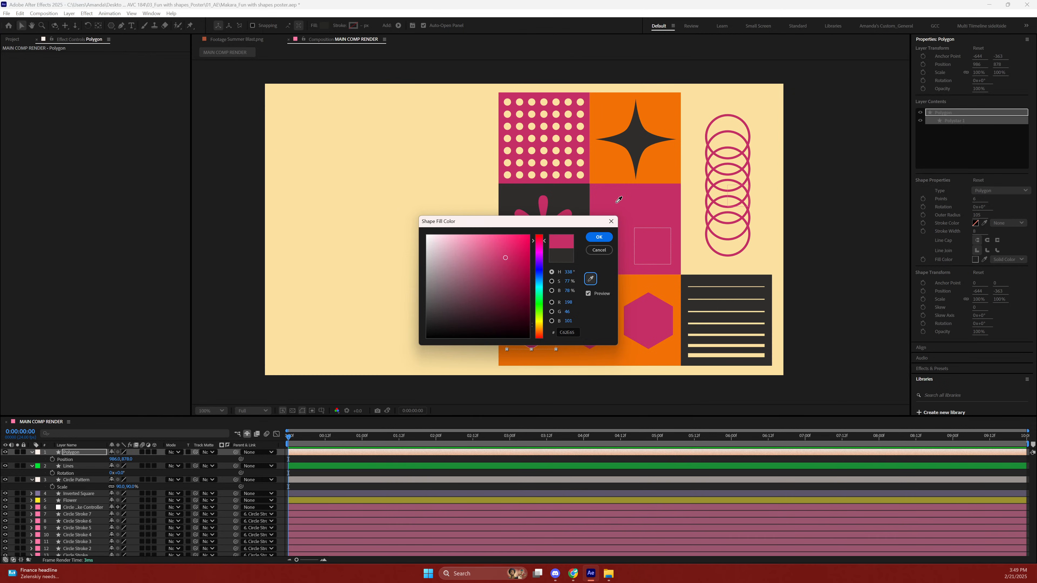
{"action": "left_click", "coordinate": [572, 187]}
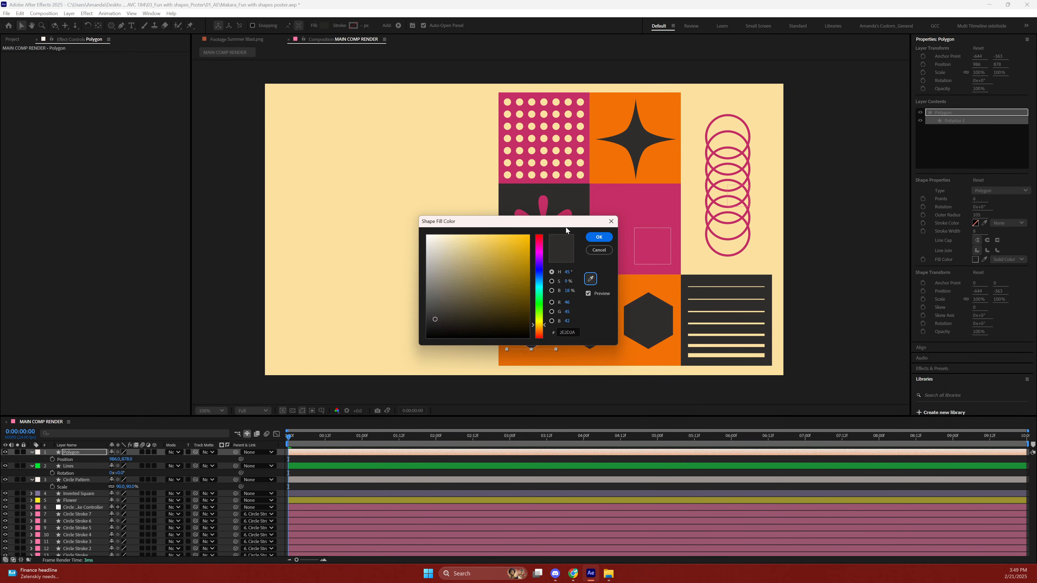
{"action": "left_click", "coordinate": [591, 279]}
{"action": "left_click", "coordinate": [440, 196]}
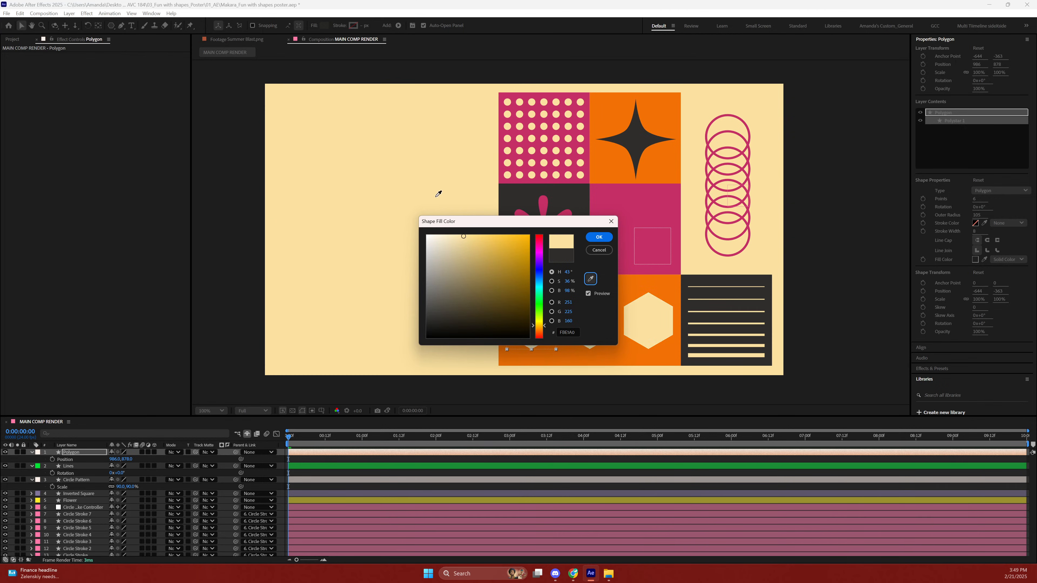
{"action": "left_click", "coordinate": [599, 237]}
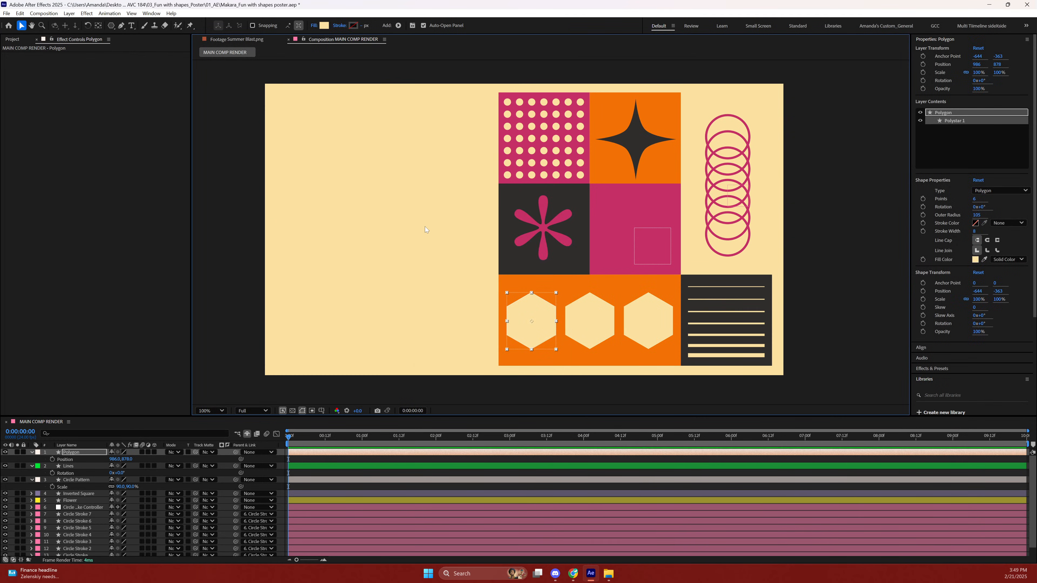
{"action": "left_click", "coordinate": [361, 193]}
{"action": "key", "text": "ctrl+s"}
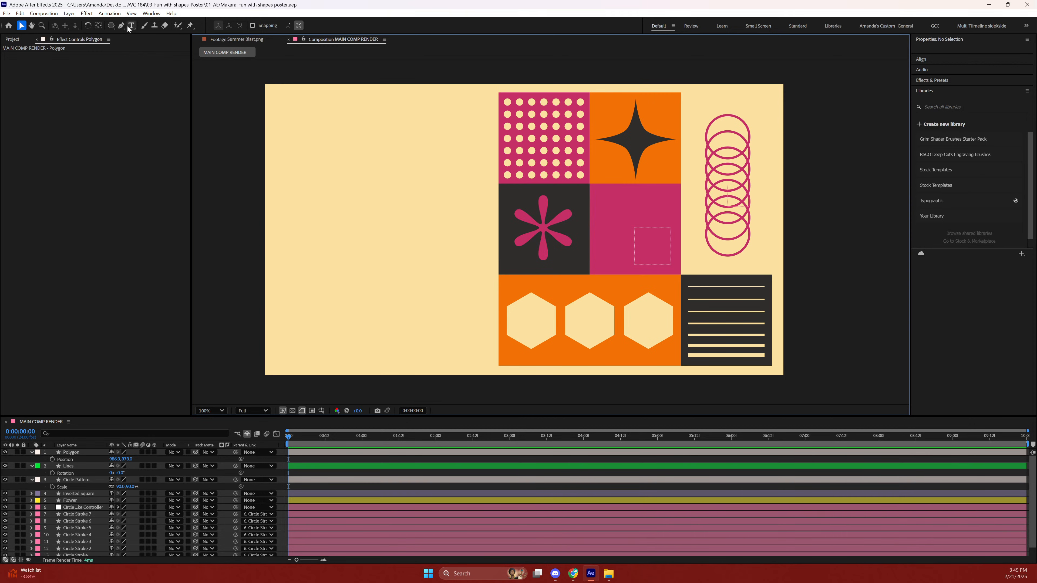
Collapse the expanded properties of the Polygon, Lines and Circle Pattern layers.
{"action": "left_click", "coordinate": [32, 452]}
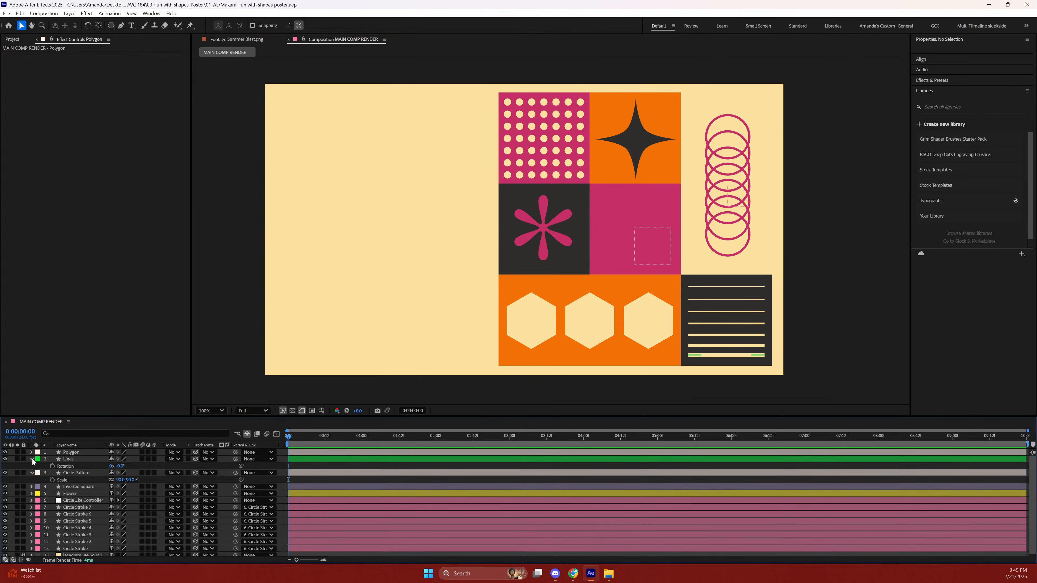
{"action": "left_click", "coordinate": [32, 459]}
{"action": "left_click", "coordinate": [32, 466]}
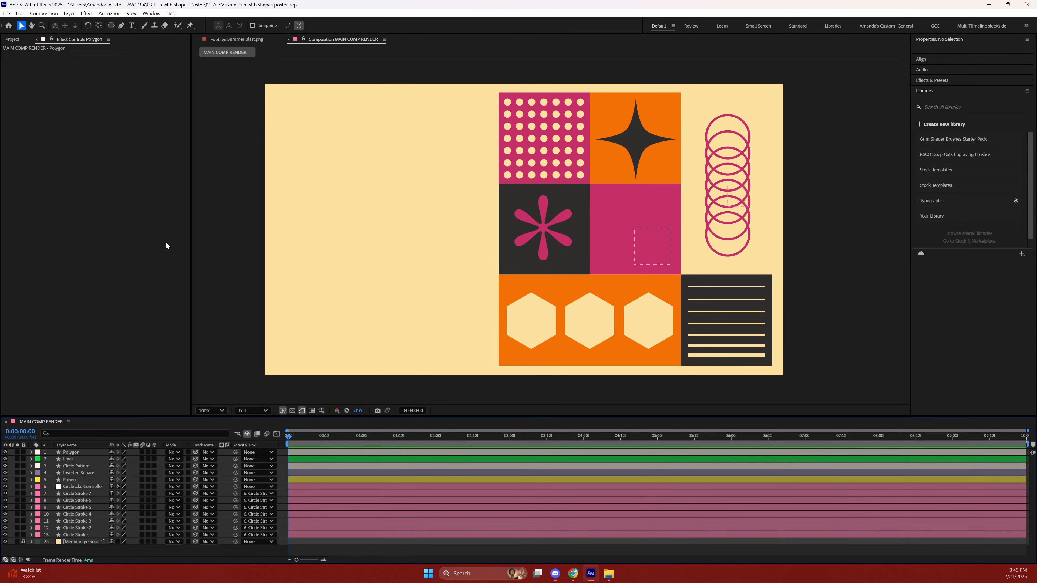
Set up the Pen tool for a new shape with fill None and a Solid Color stroke.
{"action": "left_click", "coordinate": [121, 26]}
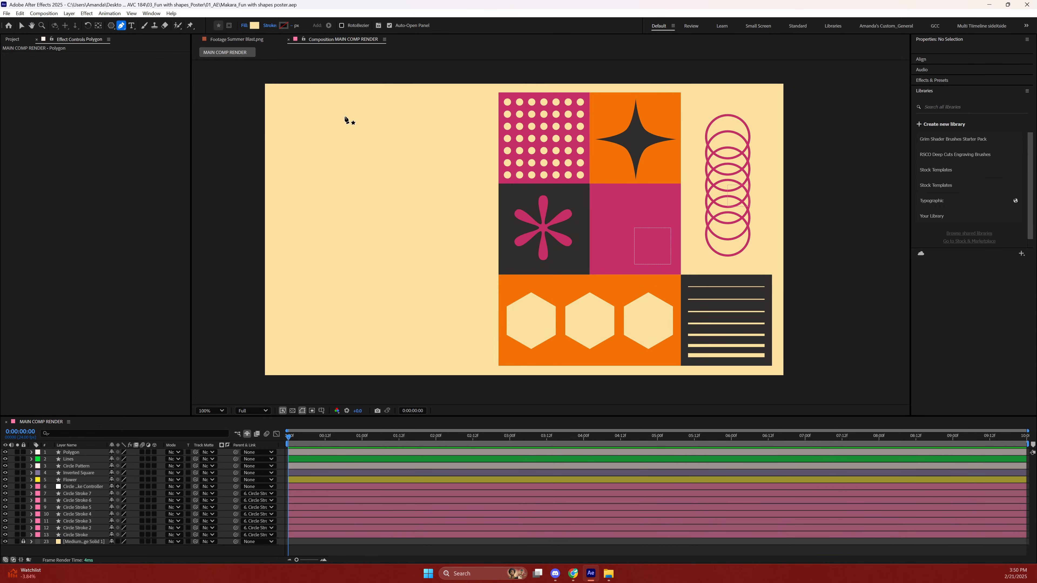
{"action": "left_click", "coordinate": [244, 26]}
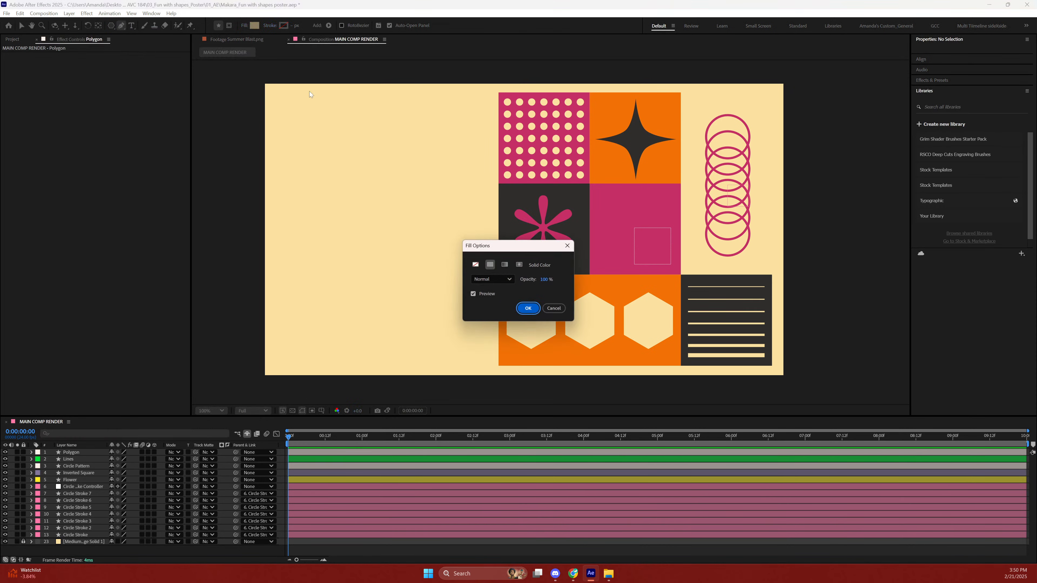
{"action": "left_click", "coordinate": [475, 265]}
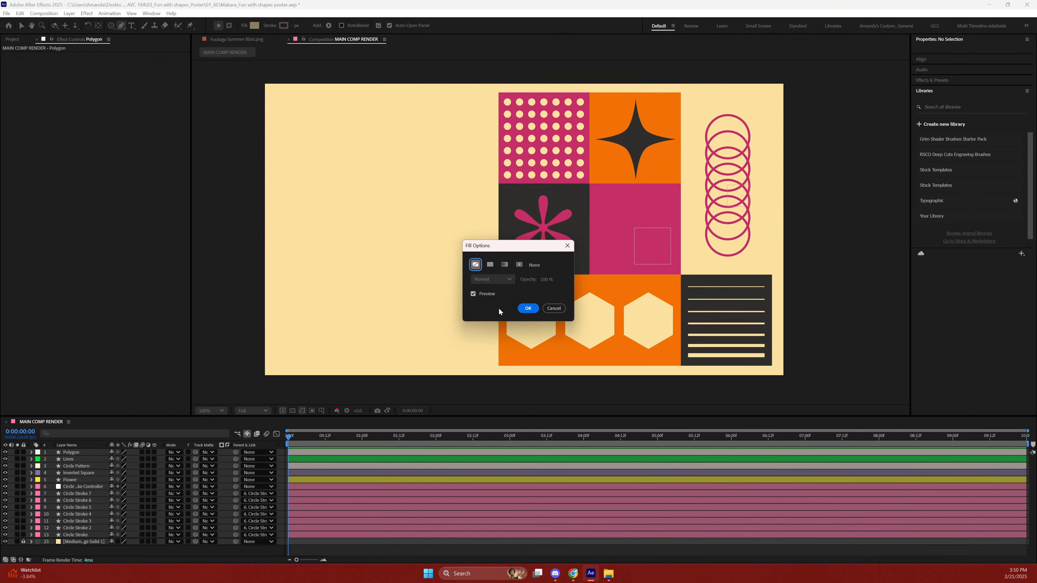
{"action": "left_click", "coordinate": [525, 311]}
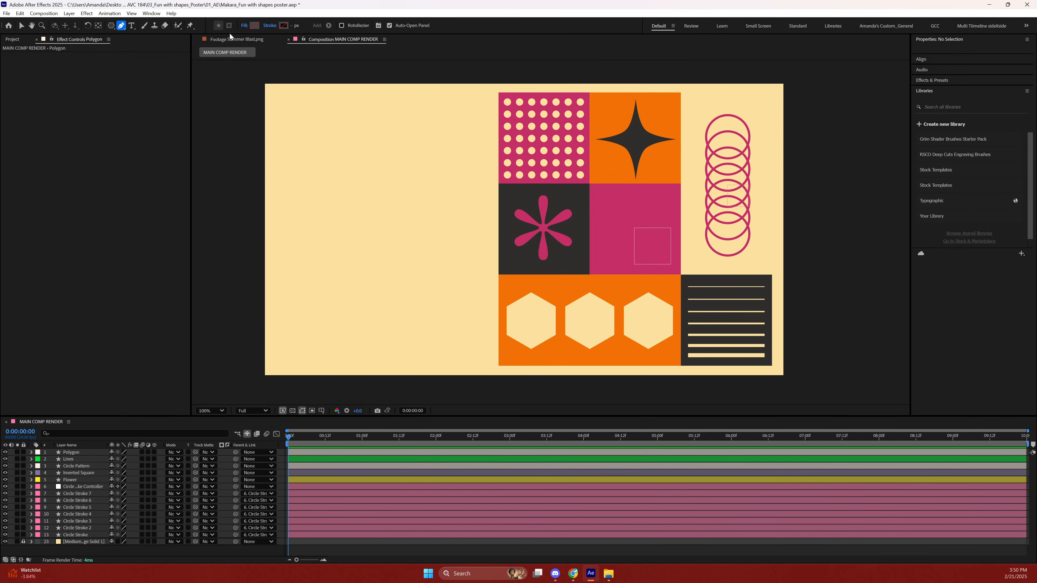
{"action": "left_click", "coordinate": [271, 26]}
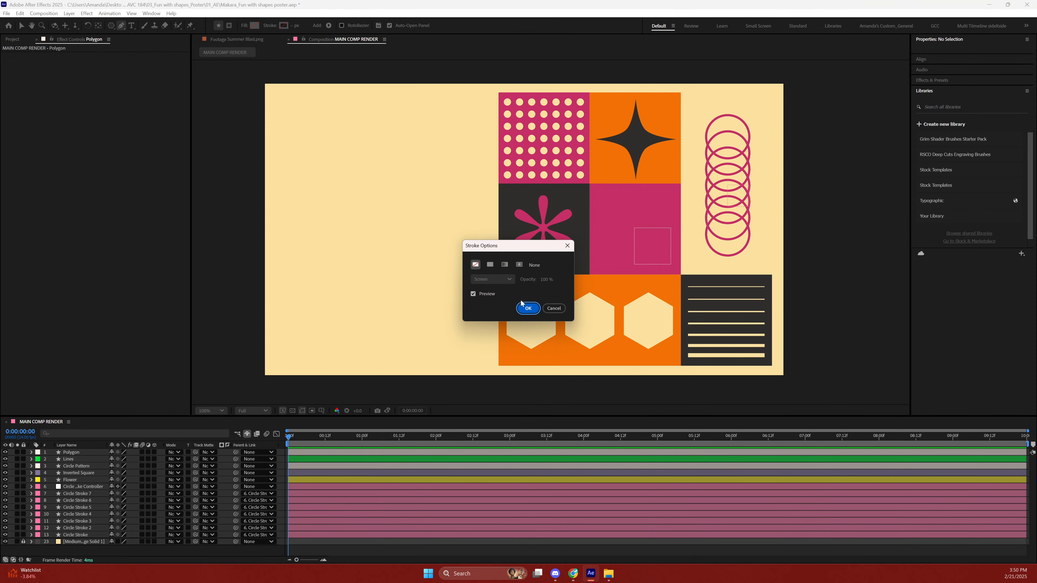
{"action": "left_click", "coordinate": [490, 264]}
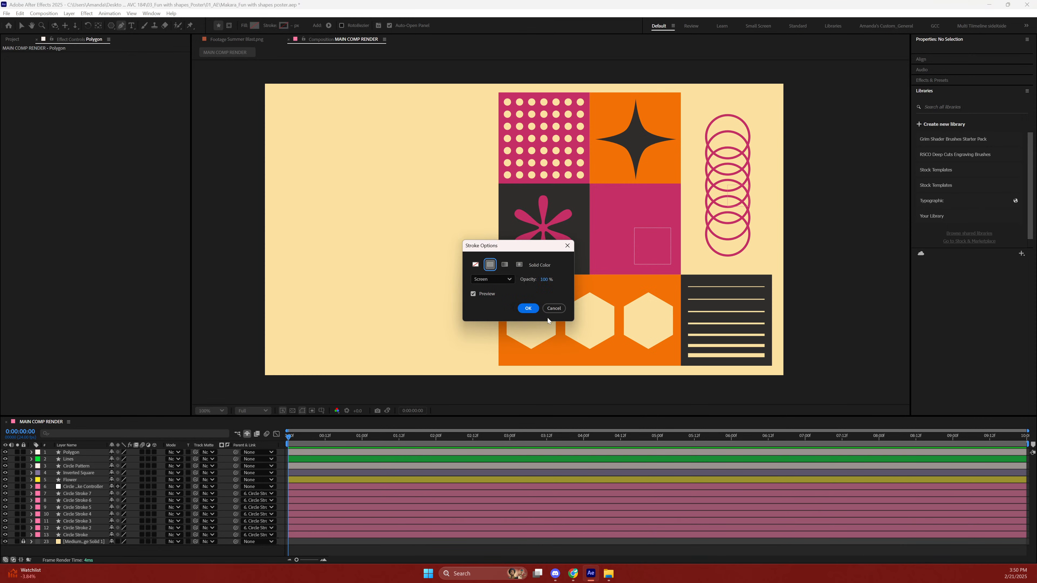
{"action": "left_click", "coordinate": [530, 310]}
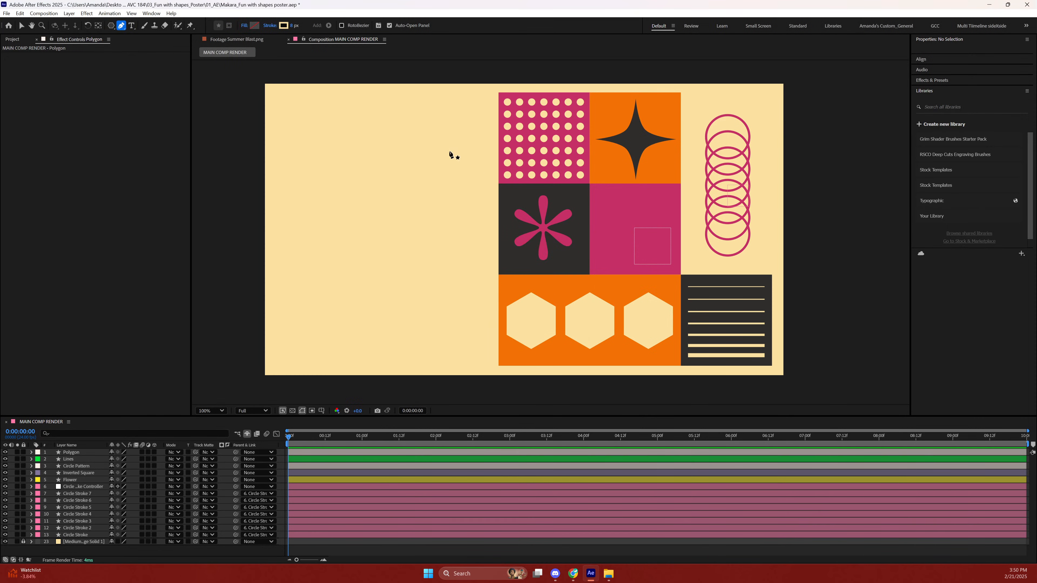
Set the stroke color for the new shape to dark gray 2E2D2A, sampled from the square behind the flower.
{"action": "left_click", "coordinate": [284, 27]}
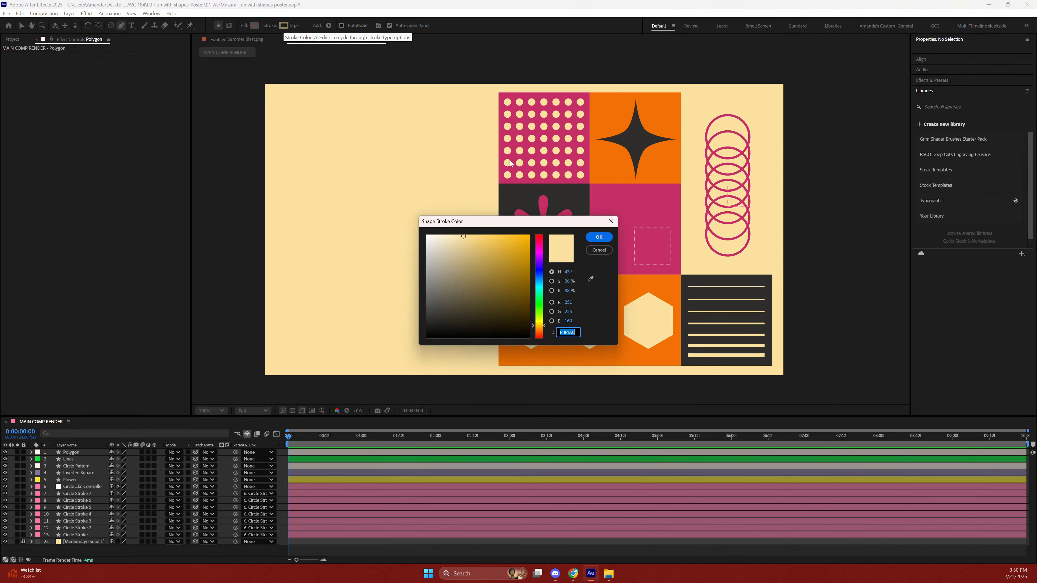
{"action": "left_click", "coordinate": [591, 279]}
{"action": "left_click", "coordinate": [581, 193]}
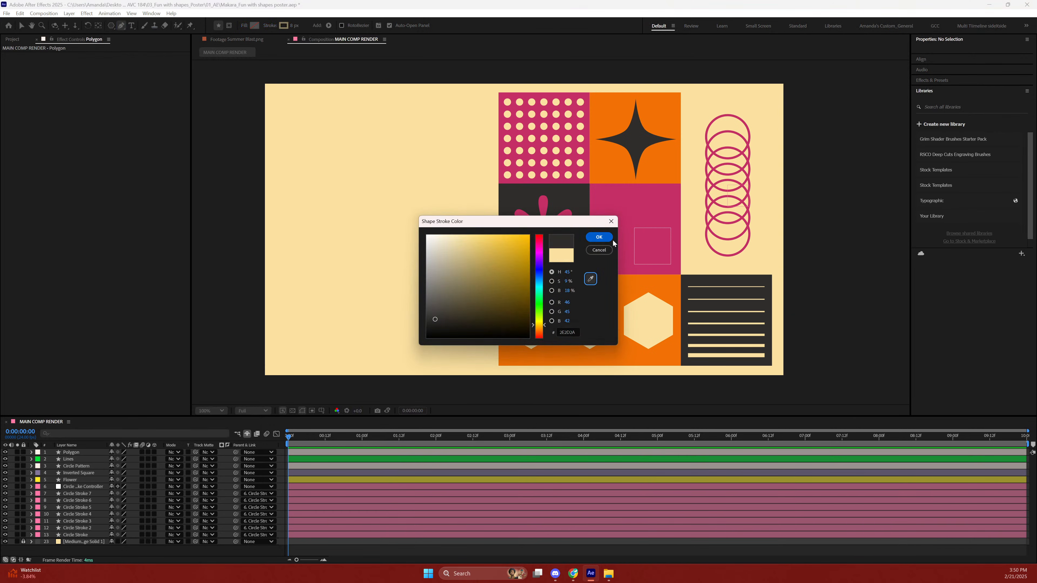
{"action": "left_click", "coordinate": [599, 238]}
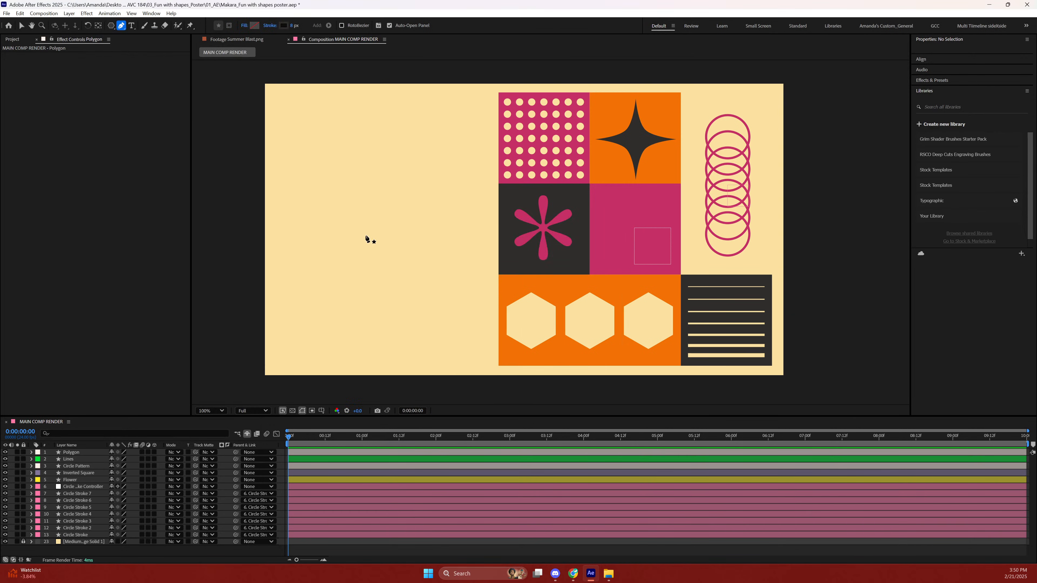
Draw a short vertical line with the Pen tool in the empty cream area left of the shape grid.
{"action": "left_click", "coordinate": [370, 200]}
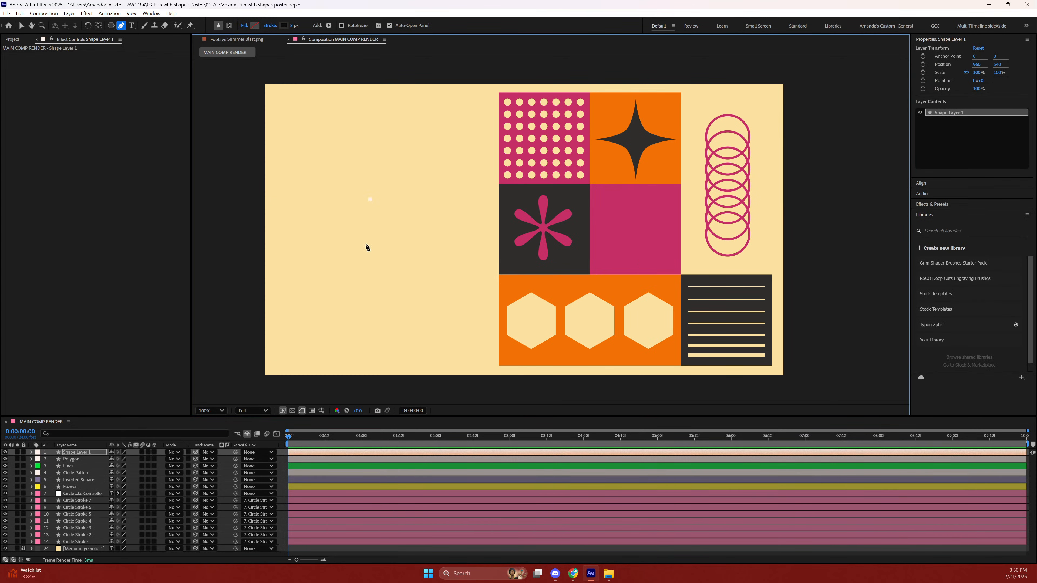
{"action": "left_click", "coordinate": [370, 243]}
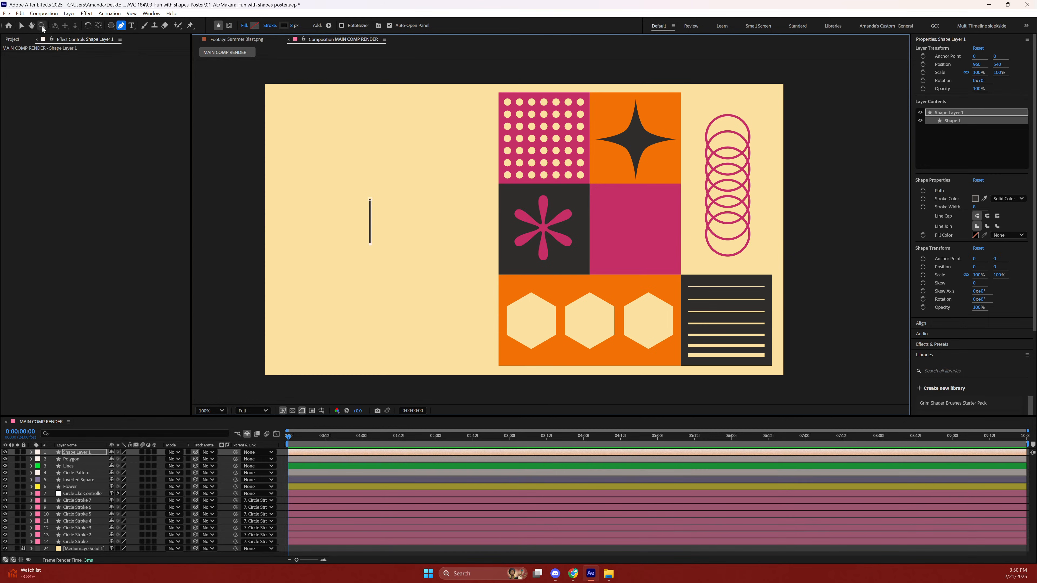
{"action": "left_click", "coordinate": [20, 26]}
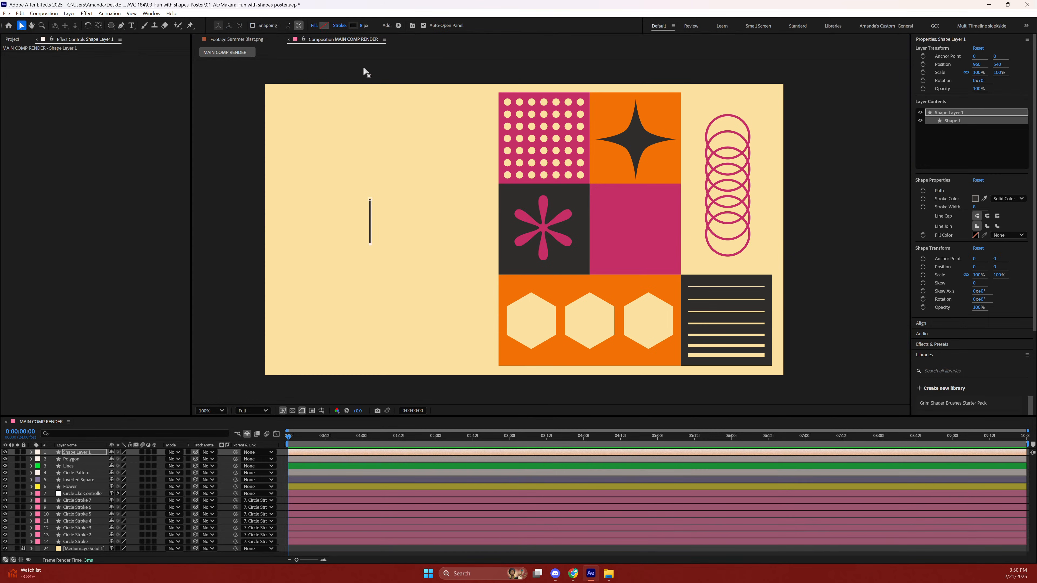
Set the stroke width of the dark vertical line to 10 px.
{"action": "left_click", "coordinate": [362, 26]}
{"action": "key", "text": "Return"}
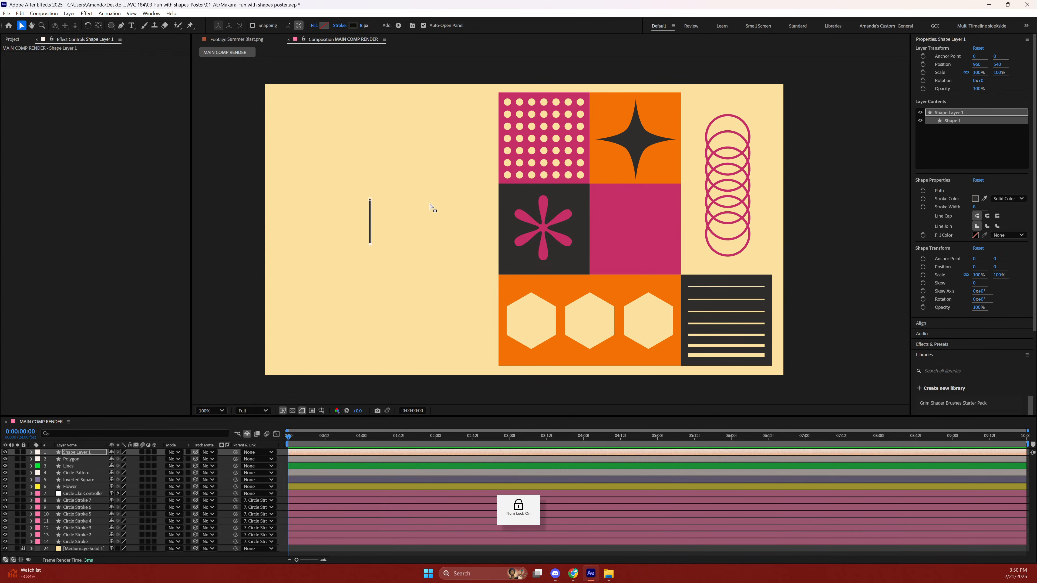
{"action": "left_click", "coordinate": [363, 27]}
{"action": "type", "text": "100"}
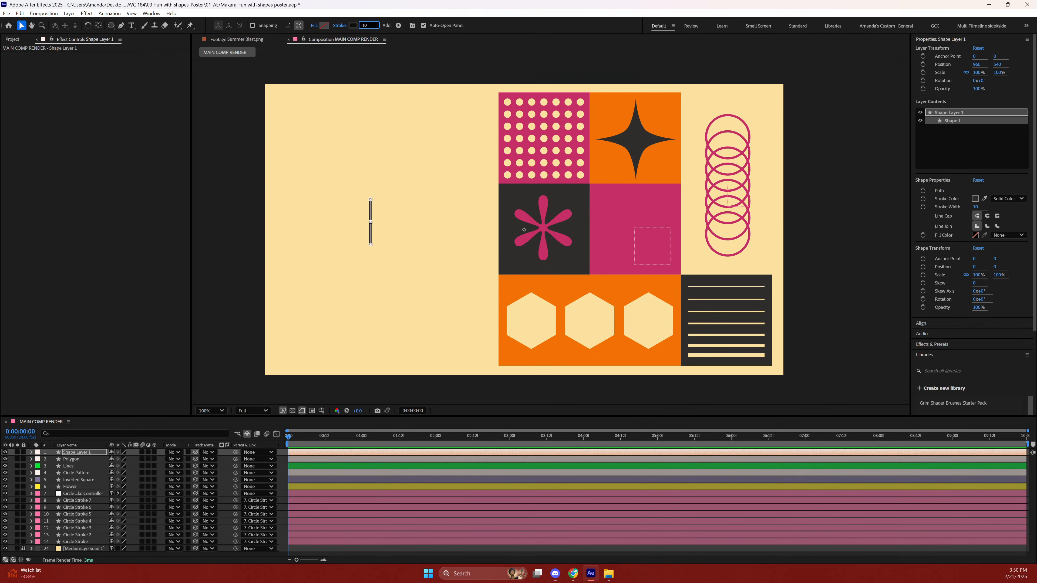
{"action": "left_click", "coordinate": [353, 141]}
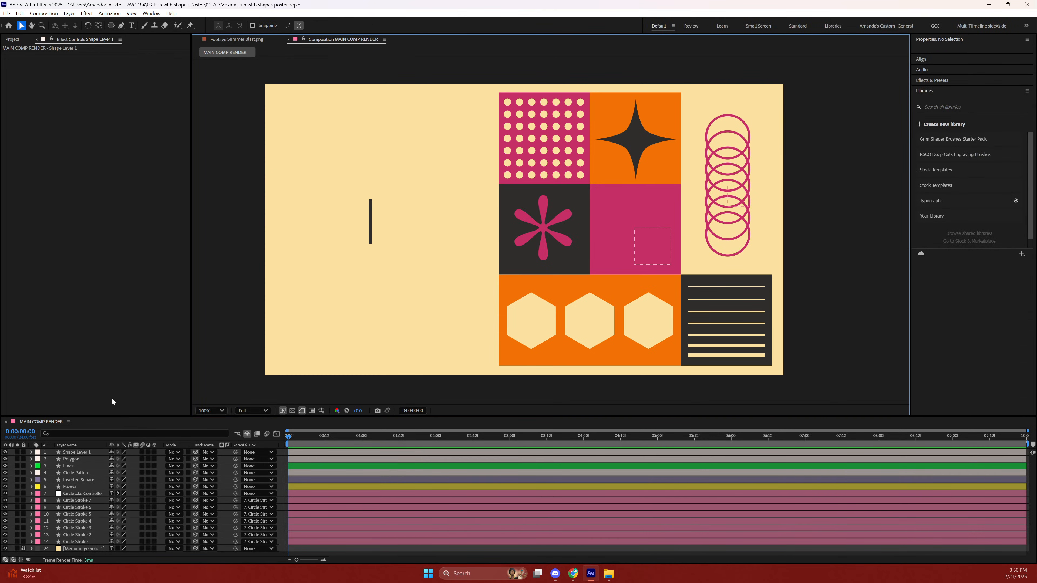
Rename the new line's shape layer to Arrow.
{"action": "left_click", "coordinate": [85, 451]}
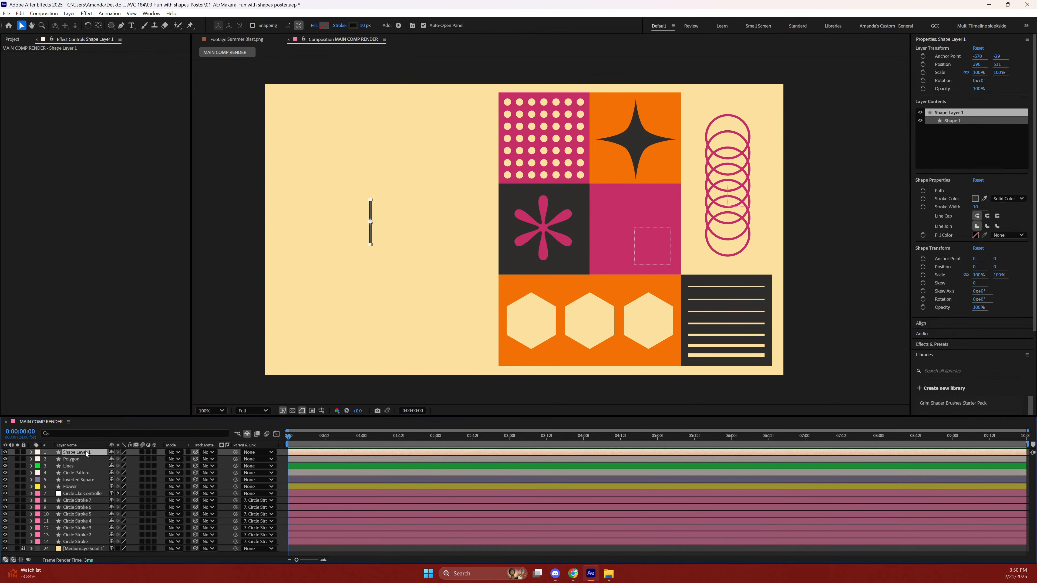
{"action": "left_click", "coordinate": [31, 452]}
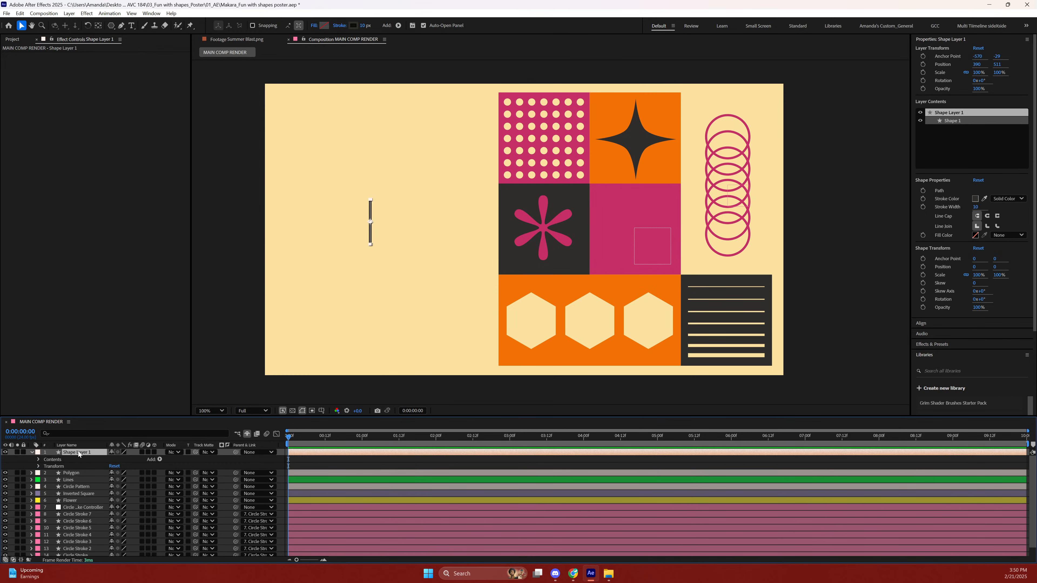
{"action": "key", "text": "Return"}
{"action": "type", "text": "Arrow"}
{"action": "key", "text": "Return"}
Move the Arrow layer's anchor point to the bottom end of the vertical line.
{"action": "key", "text": "period"}
{"action": "key", "text": "period"}
{"action": "left_click_drag", "start_coordinate": [296, 239], "coordinate": [731, 214]}
{"action": "left_click_drag", "start_coordinate": [512, 190], "coordinate": [683, 195]}
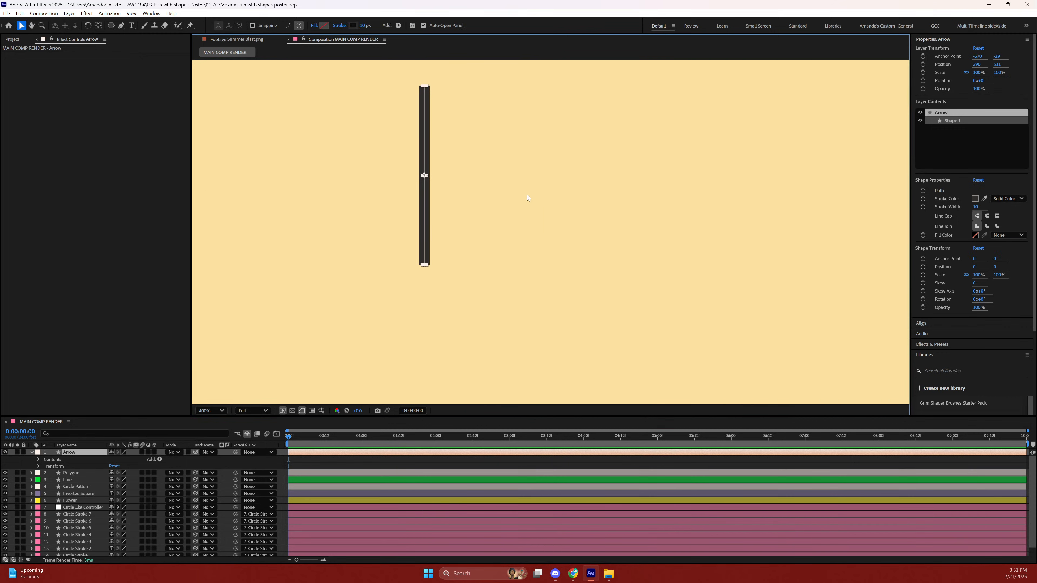
{"action": "key", "text": "t"}
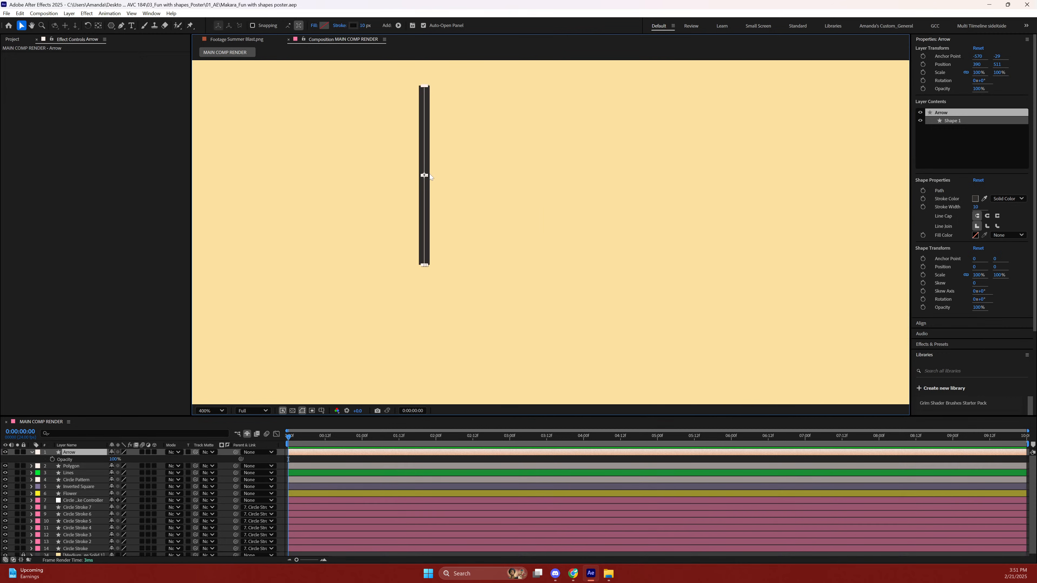
{"action": "left_click", "coordinate": [224, 77]}
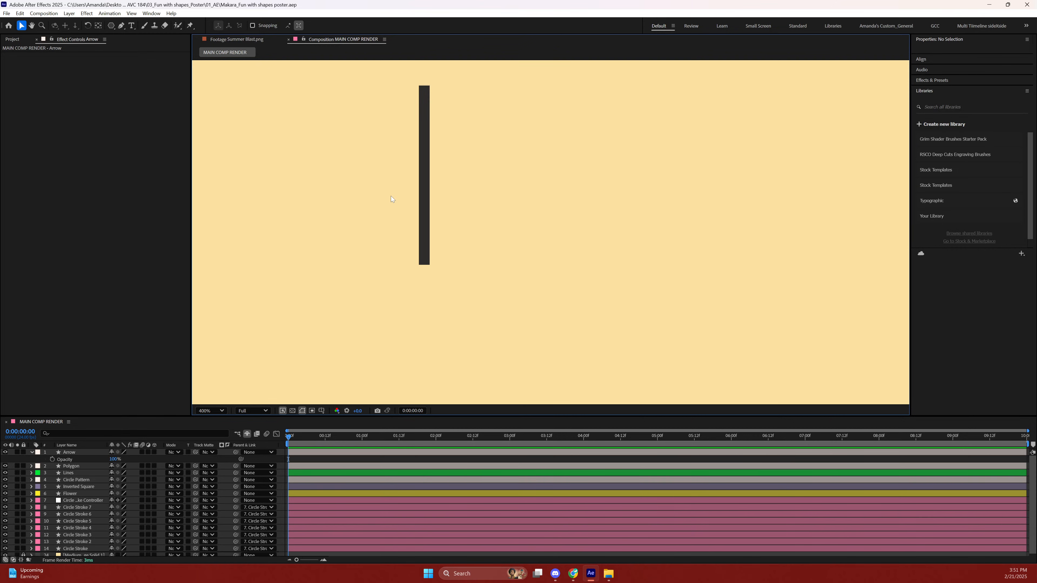
{"action": "key", "text": "y"}
{"action": "left_click", "coordinate": [427, 179]}
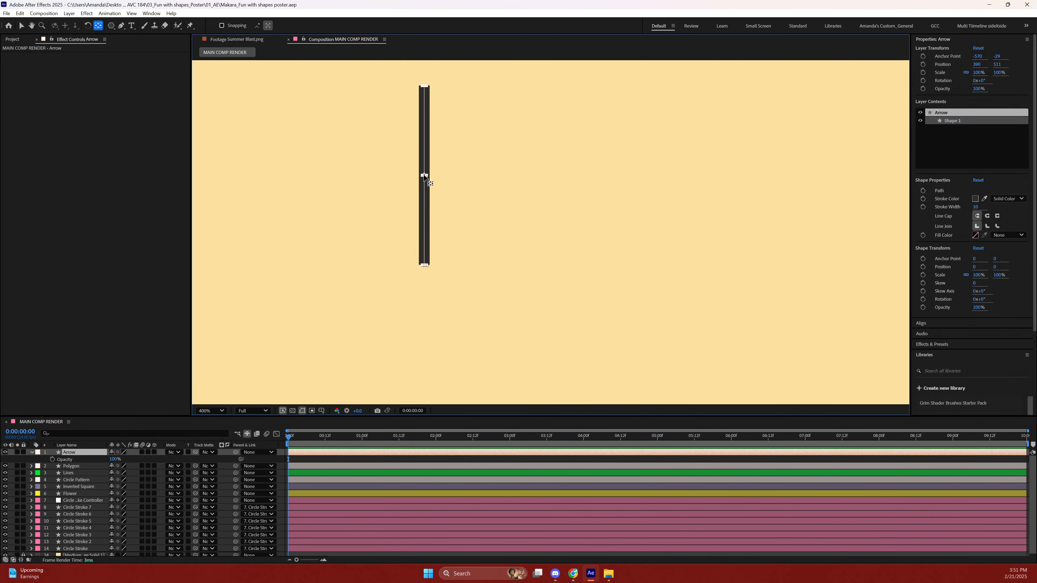
{"action": "left_click_drag", "start_coordinate": [424, 177], "coordinate": [424, 265]}
Expand the Arrow layer's Contents down to its Shape 1 group, with the Transform properties collapsed.
{"action": "left_click", "coordinate": [71, 451]}
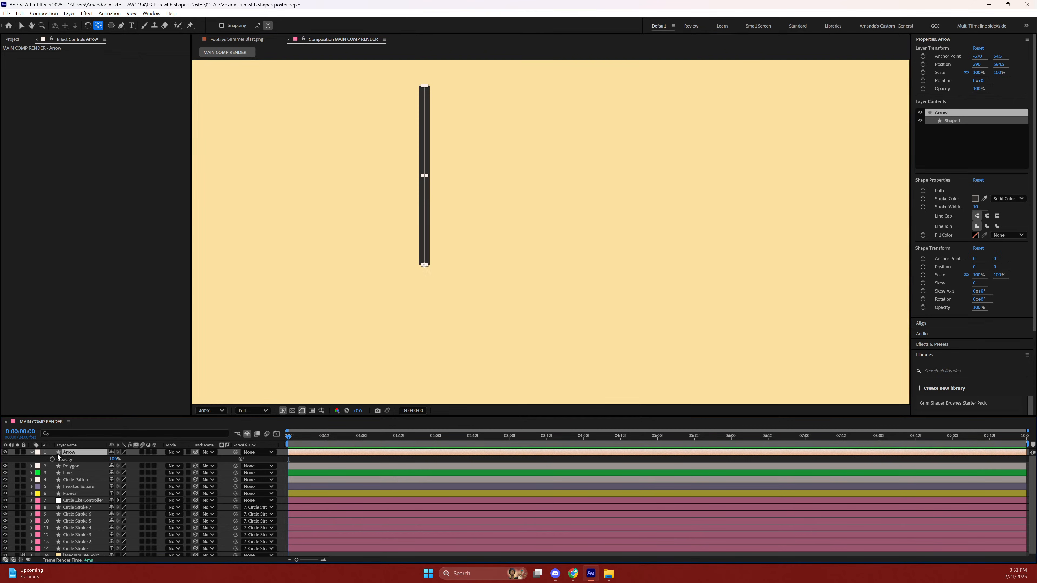
{"action": "left_click", "coordinate": [30, 452]}
{"action": "left_click", "coordinate": [32, 452]}
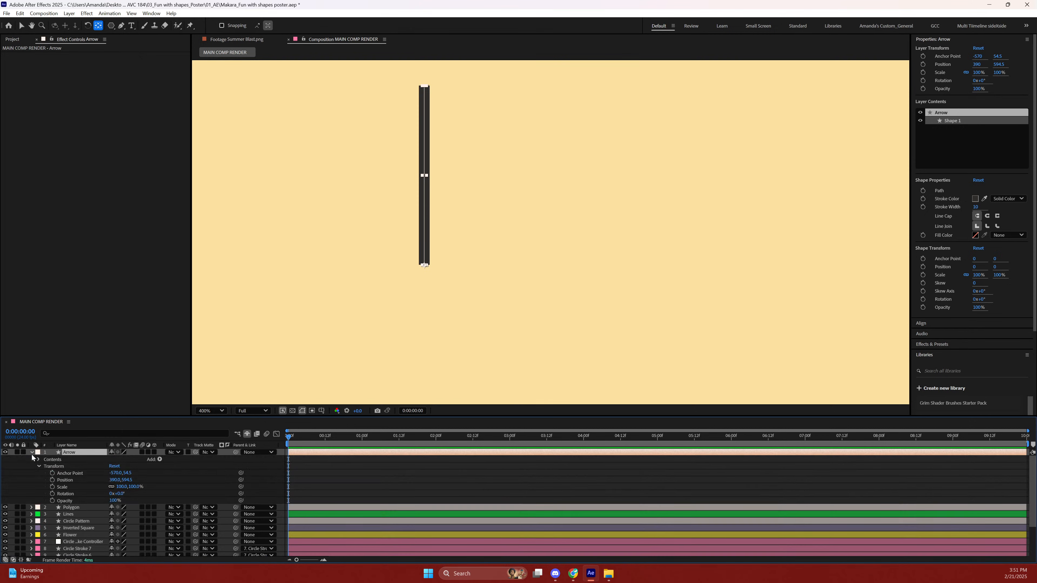
{"action": "left_click", "coordinate": [39, 466]}
{"action": "left_click", "coordinate": [39, 459]}
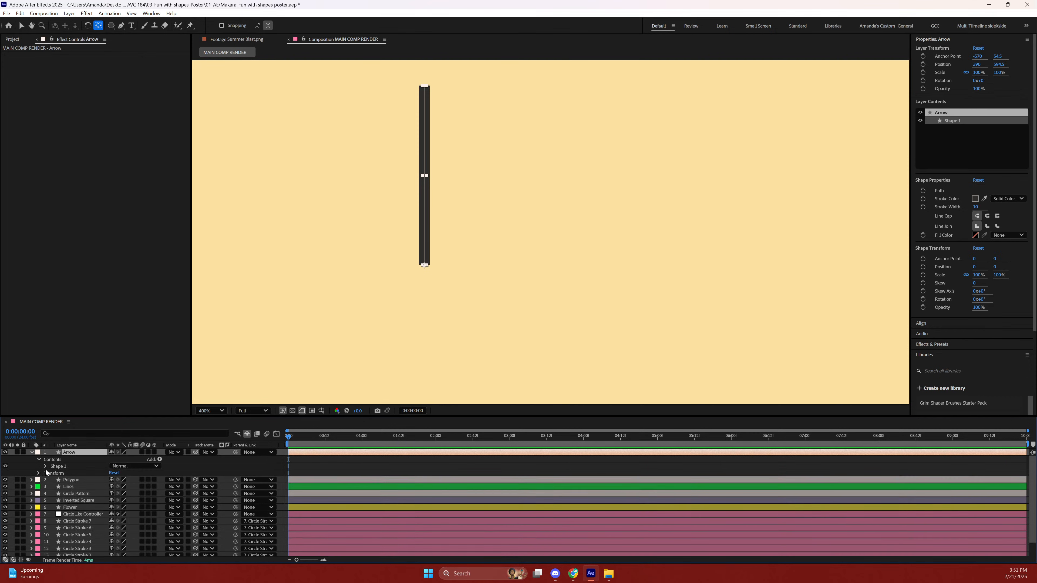
{"action": "left_click", "coordinate": [63, 466]}
Draw a short diagonal line with the Pen tool in the Arrow layer, running down and left from the top of the vertical line.
{"action": "left_click", "coordinate": [83, 451]}
{"action": "key", "text": "comma"}
{"action": "left_click_drag", "start_coordinate": [384, 186], "coordinate": [256, 251]}
{"action": "key", "text": "y"}
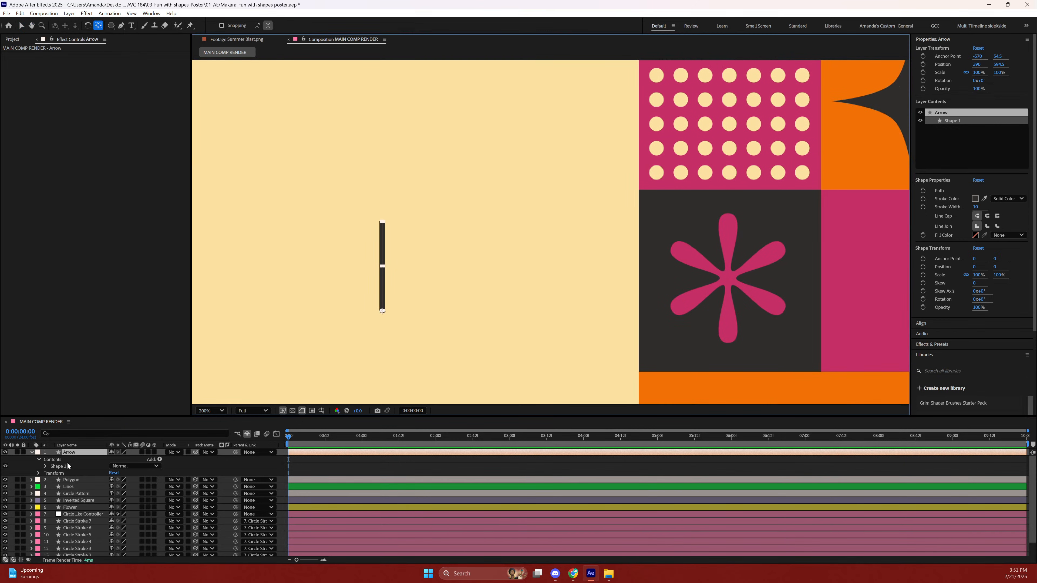
{"action": "key", "text": "g"}
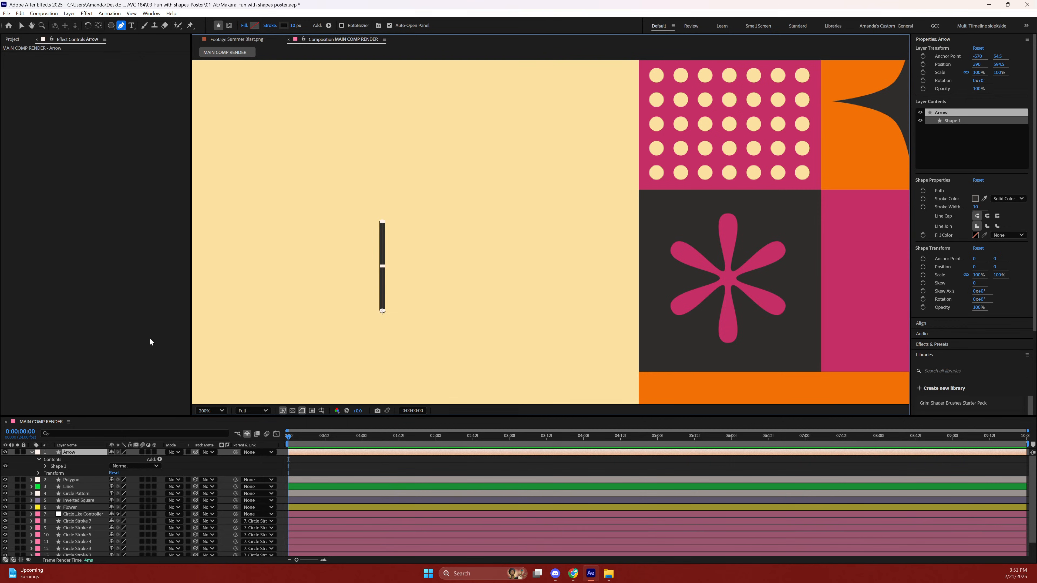
{"action": "left_click", "coordinate": [382, 216]}
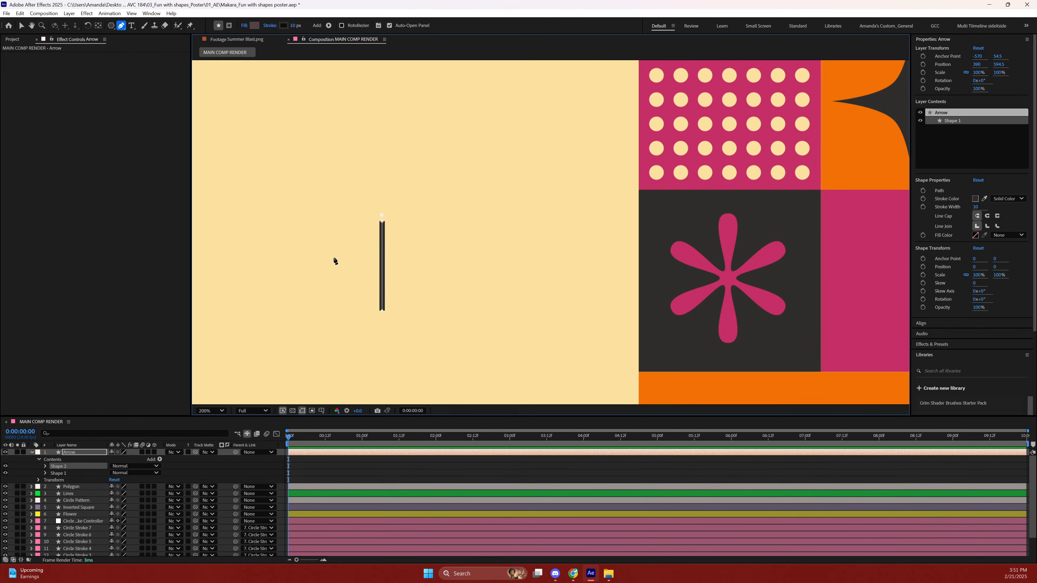
{"action": "left_click", "coordinate": [354, 236]}
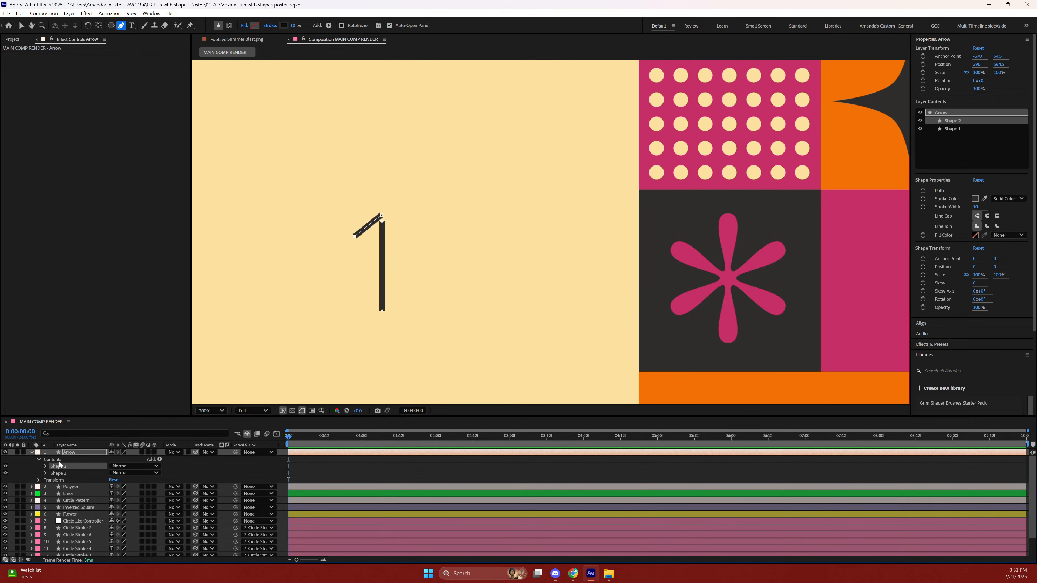
Duplicate the diagonal line's Shape 2 group inside the Arrow layer and expand the copy's transform properties.
{"action": "key", "text": "ctrl+d"}
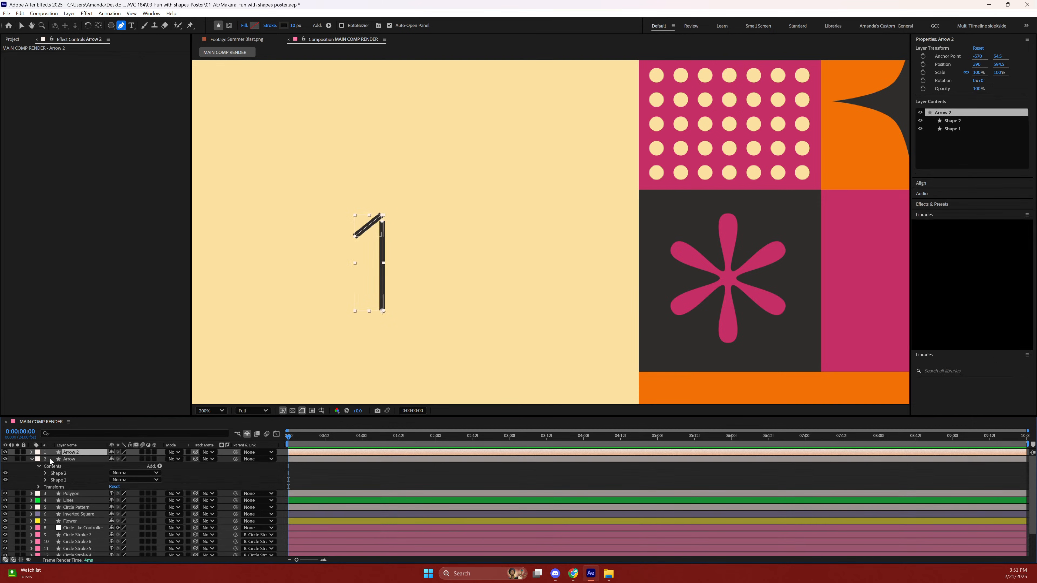
{"action": "key", "text": "ctrl+z"}
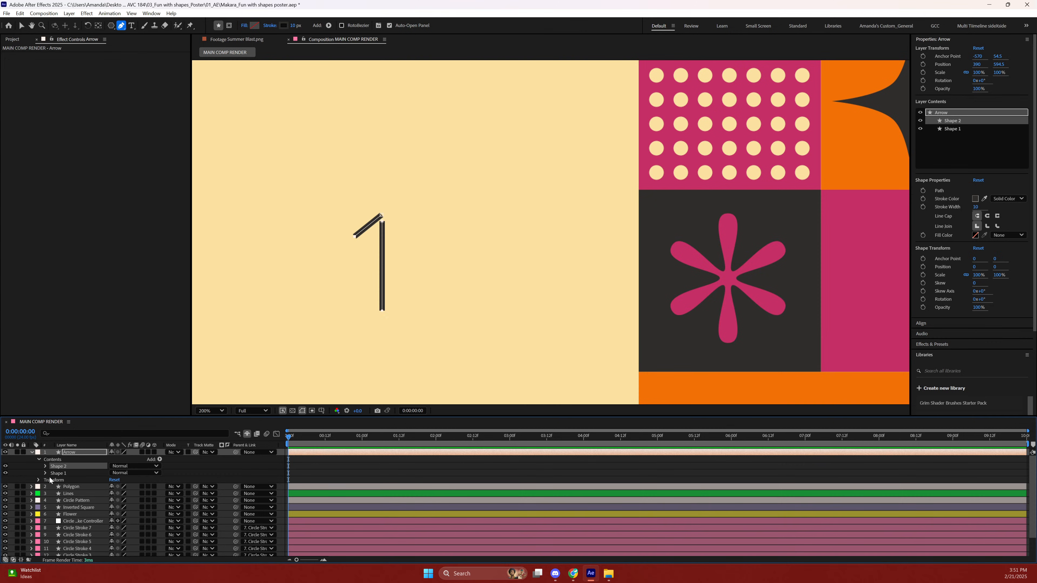
{"action": "key", "text": "period"}
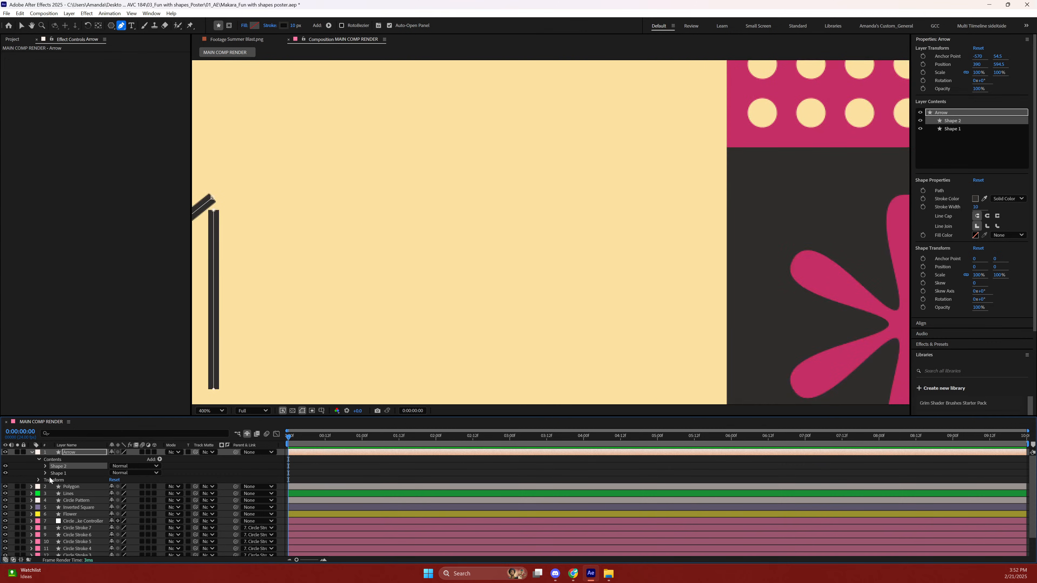
{"action": "left_click_drag", "start_coordinate": [232, 354], "coordinate": [439, 308]}
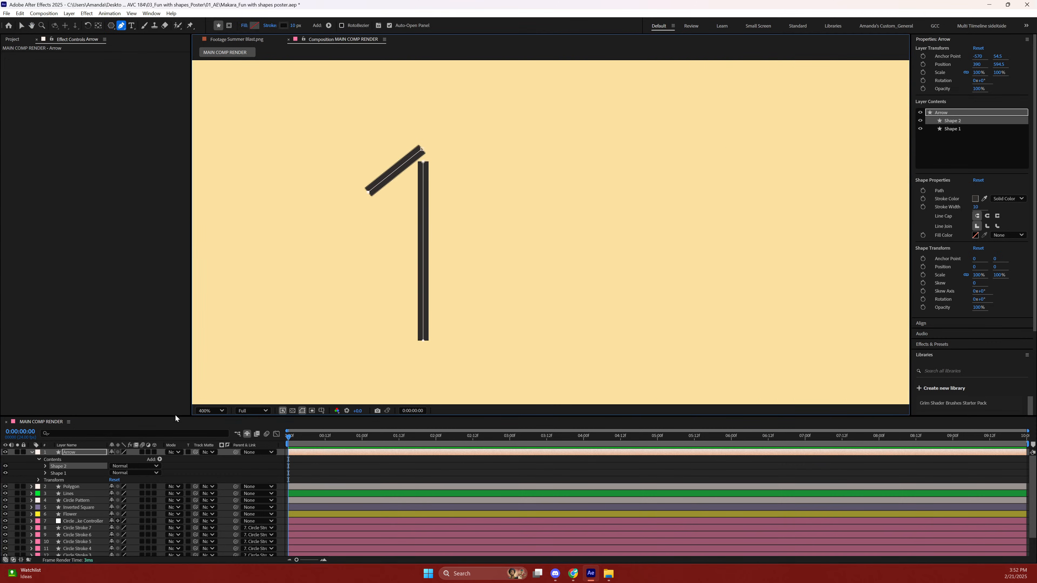
{"action": "left_click", "coordinate": [59, 467]}
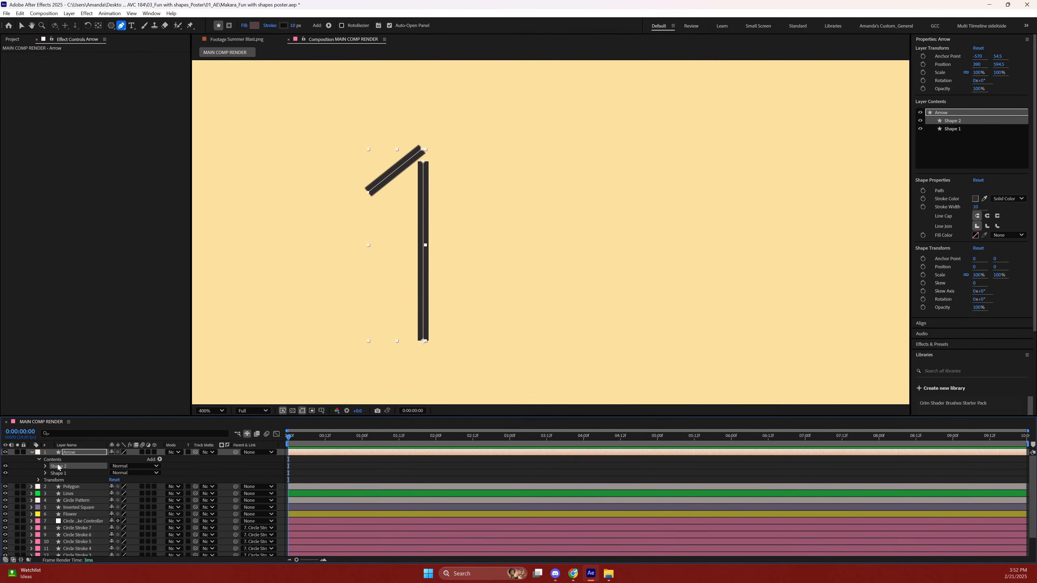
{"action": "key", "text": "ctrl+d"}
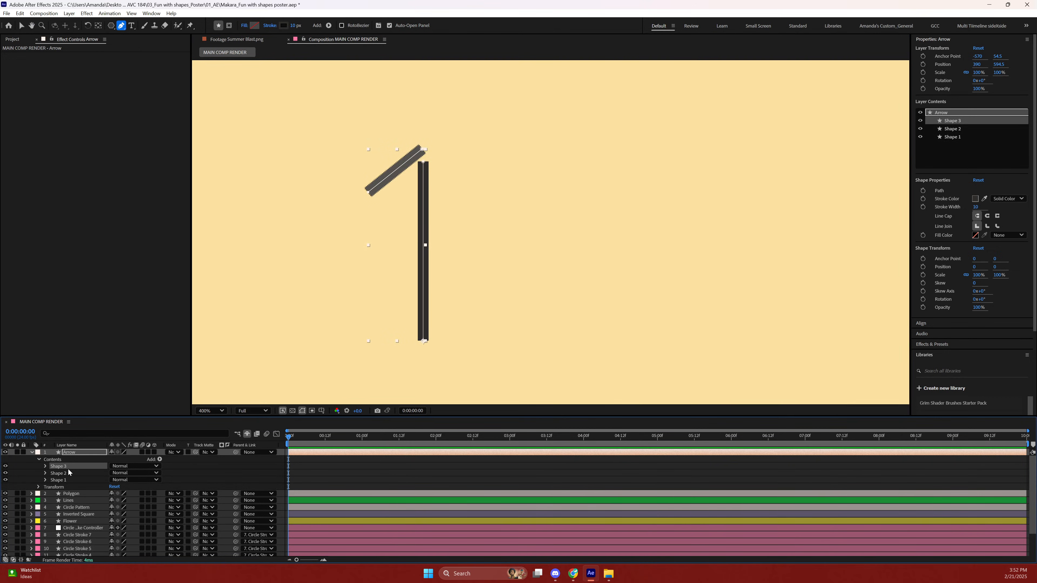
{"action": "left_click", "coordinate": [45, 466]}
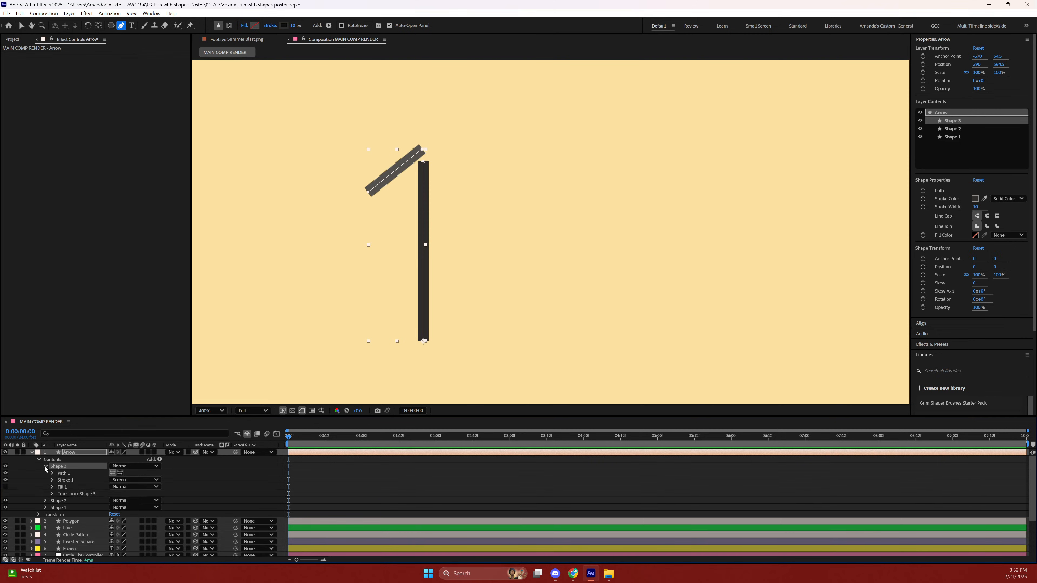
{"action": "left_click", "coordinate": [52, 495]}
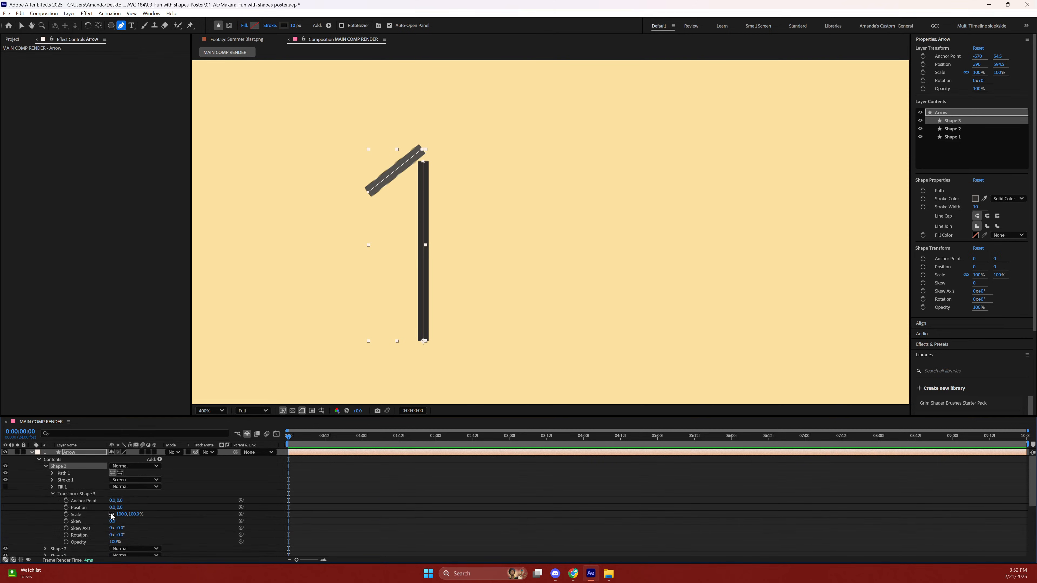
{"action": "left_click", "coordinate": [122, 514]}
{"action": "type", "text": "-100"}
{"action": "key", "text": "Return"}
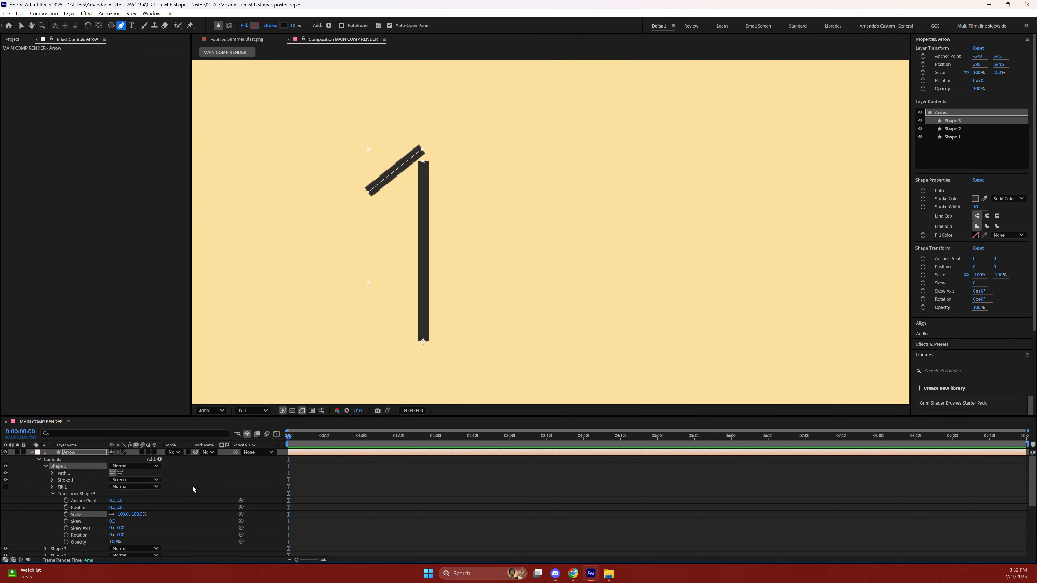
{"action": "left_click", "coordinate": [111, 514]}
{"action": "key", "text": "ctrl+z"}
{"action": "key", "text": "ctrl+z"}
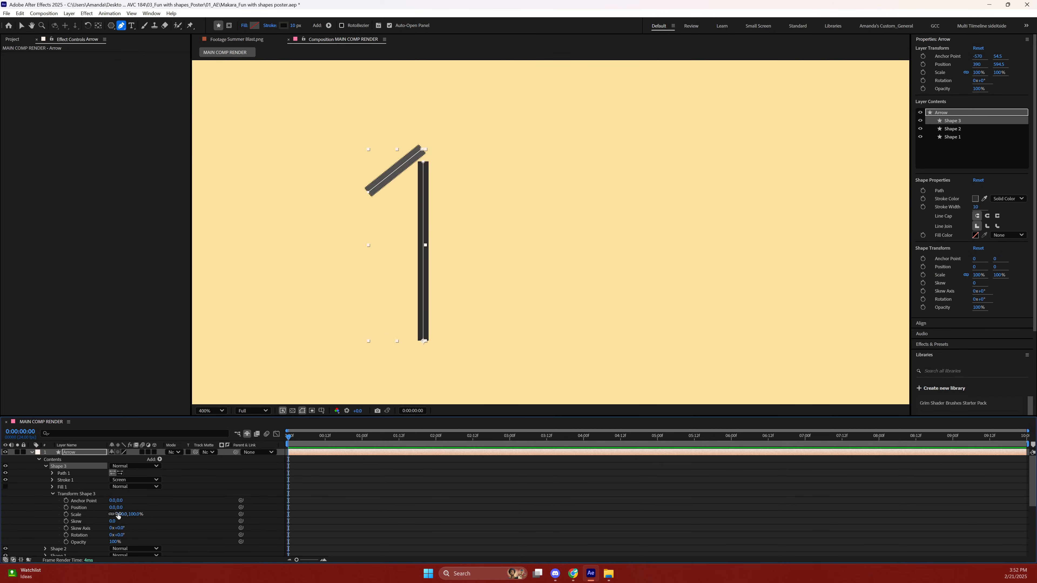
Unlink the duplicated diagonal line's scale proportions and flip it by setting its vertical scale to -100%.
{"action": "left_click", "coordinate": [111, 514]}
{"action": "mouse_move", "coordinate": [125, 514]}
{"action": "left_mouse_down"}
{"action": "mouse_move", "coordinate": [204, 498]}
{"action": "mouse_move", "coordinate": [196, 490]}
{"action": "left_mouse_up"}
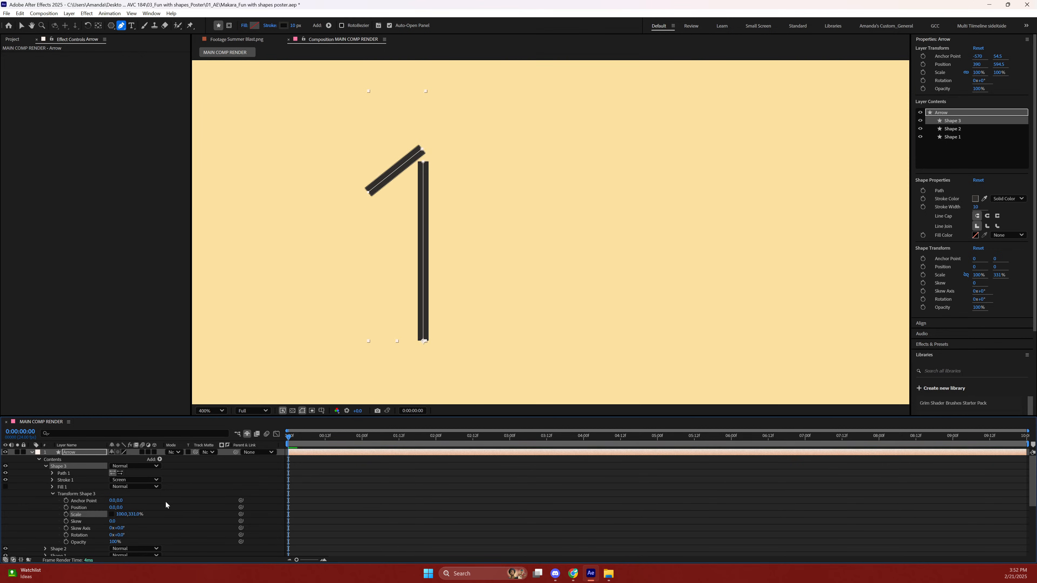
{"action": "left_click", "coordinate": [132, 515]}
{"action": "key", "text": "BackSpace"}
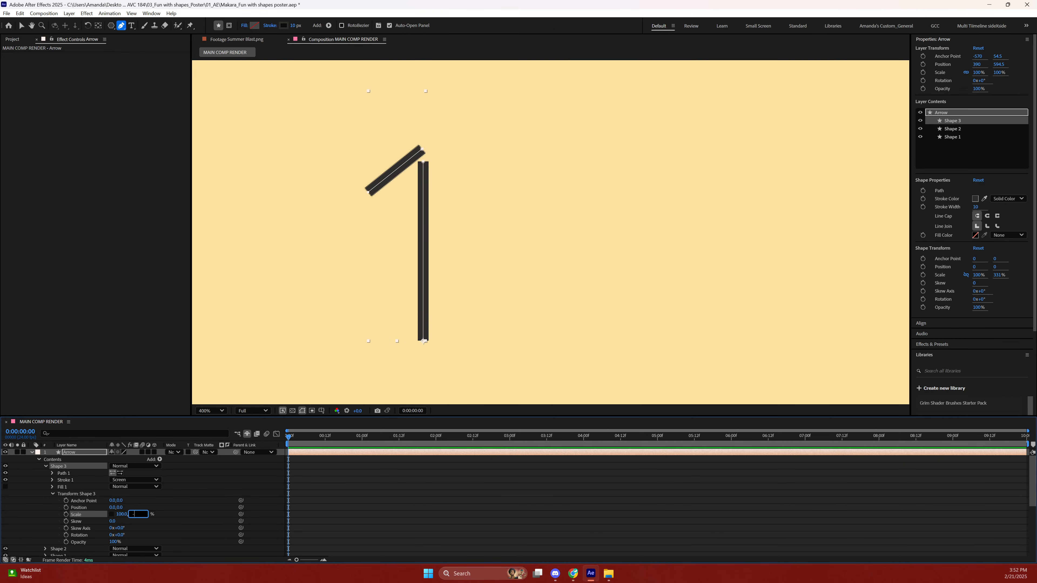
{"action": "key", "text": "Return"}
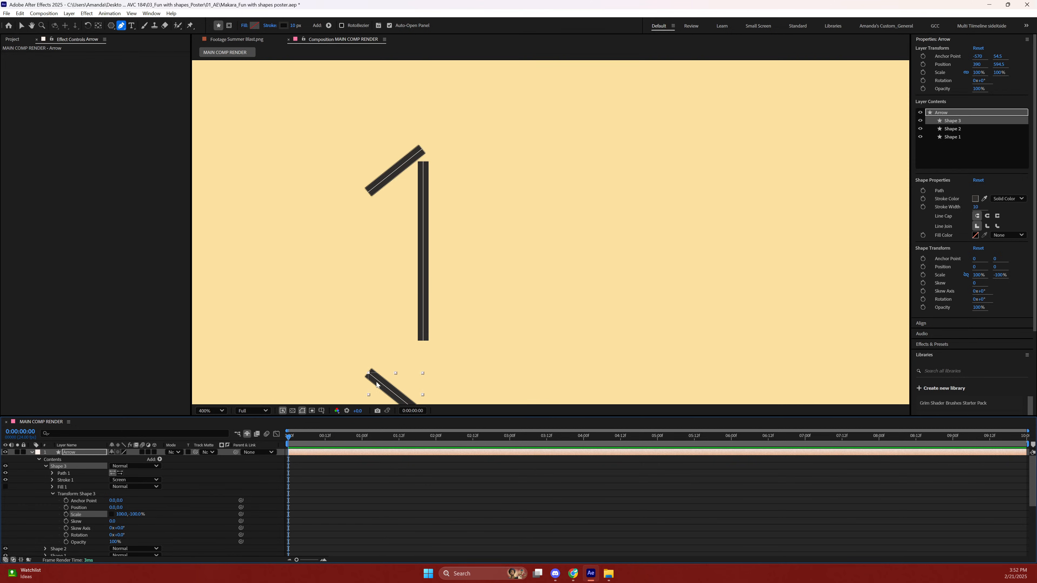
Move the flipped diagonal line, Shape 3, up to the right side of the vertical line's top as the arrowhead's other half.
{"action": "key", "text": "v"}
{"action": "left_click_drag", "start_coordinate": [378, 386], "coordinate": [418, 233]}
{"action": "key", "text": "ctrl+z"}
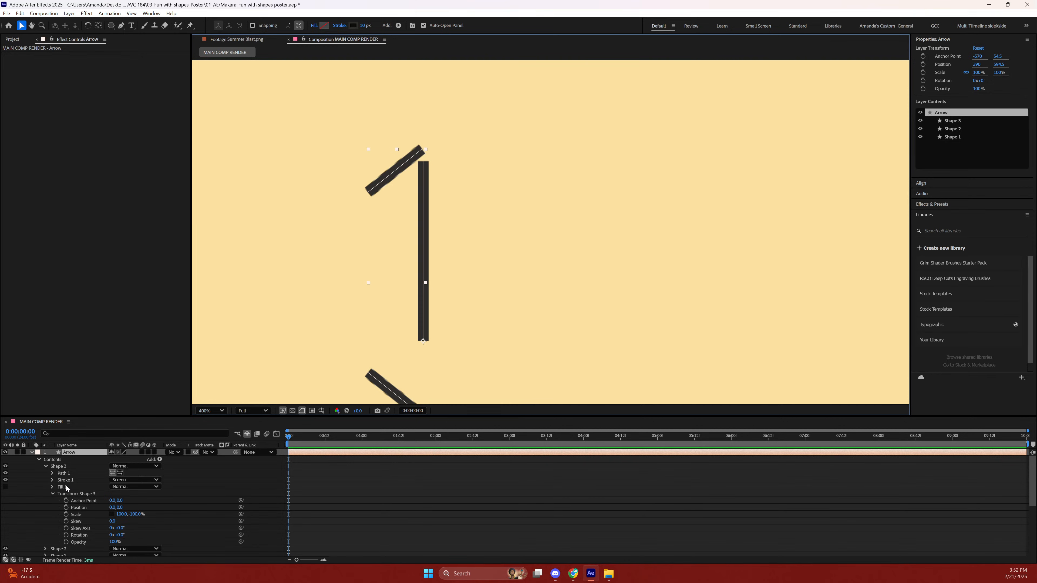
{"action": "left_click", "coordinate": [52, 494]}
{"action": "left_click", "coordinate": [59, 466]}
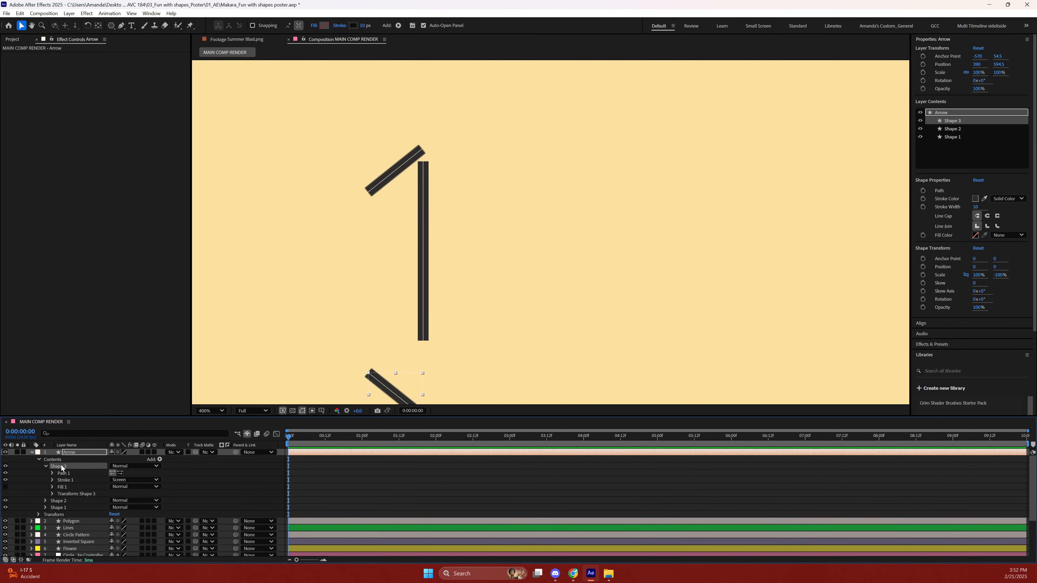
{"action": "left_click", "coordinate": [66, 500]}
{"action": "left_click", "coordinate": [58, 508]}
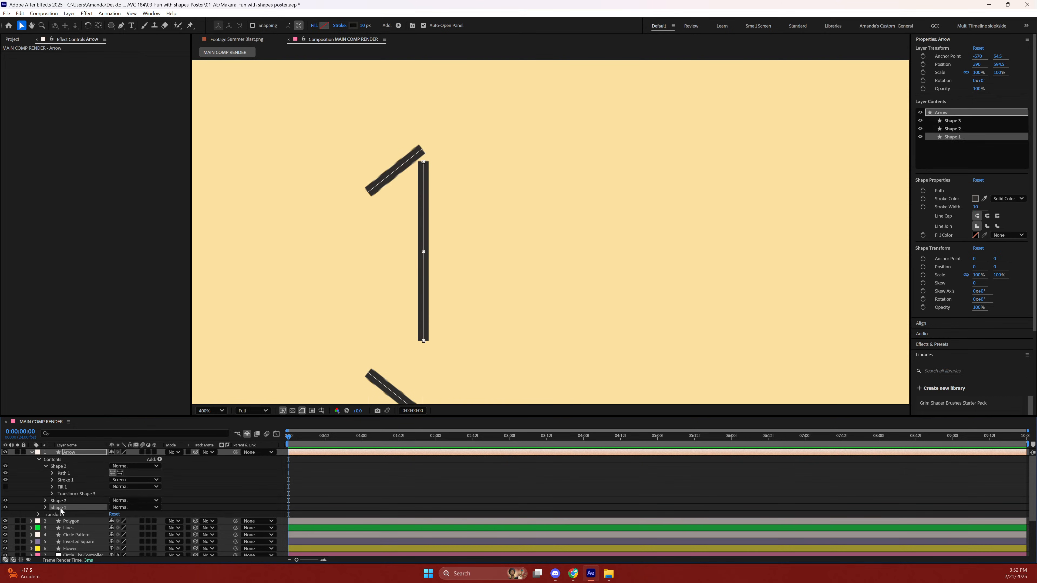
{"action": "left_click", "coordinate": [58, 501]}
{"action": "left_click", "coordinate": [60, 467]}
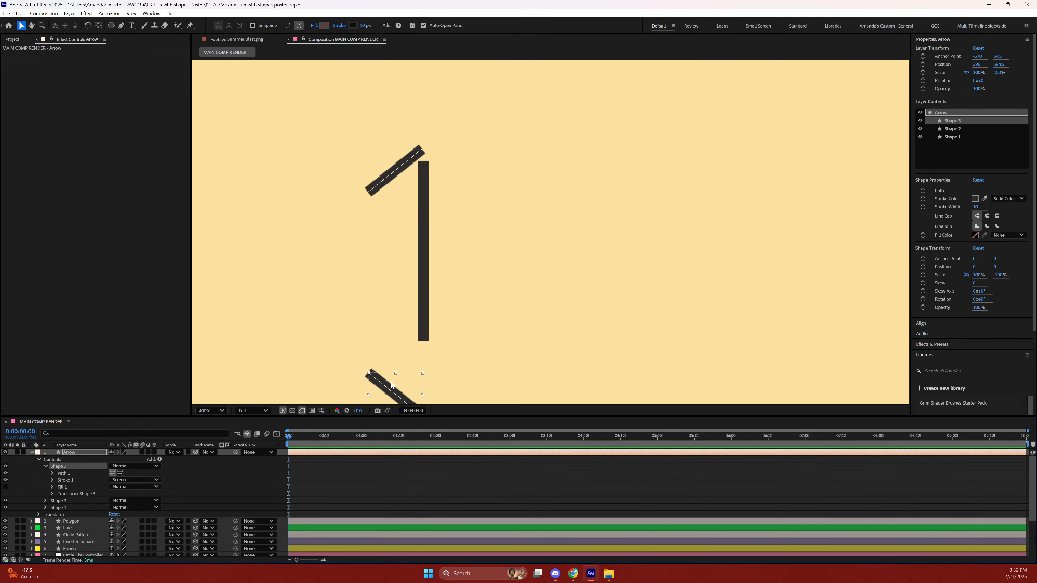
{"action": "mouse_move", "coordinate": [390, 390]}
{"action": "left_mouse_down"}
{"action": "mouse_move", "coordinate": [446, 267]}
{"action": "mouse_move", "coordinate": [442, 181]}
{"action": "left_mouse_up"}
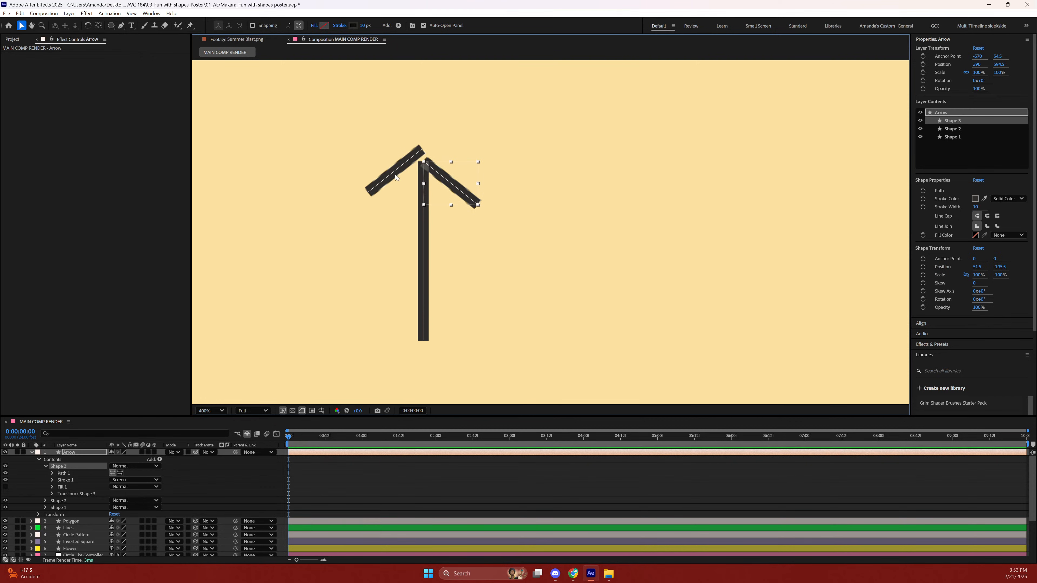
Move the left diagonal line, Shape 2, down to meet the vertical line's top level with Shape 3.
{"action": "left_click", "coordinate": [46, 466]}
{"action": "left_click", "coordinate": [53, 474]}
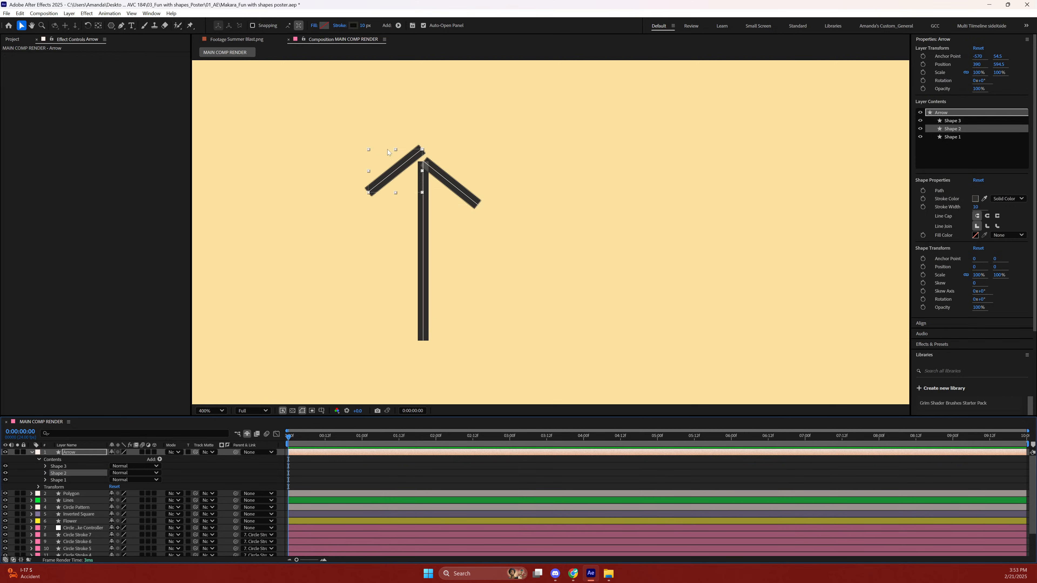
{"action": "left_click_drag", "start_coordinate": [400, 168], "coordinate": [398, 174]}
{"action": "key", "text": "ctrl+z"}
{"action": "left_click", "coordinate": [60, 473]}
{"action": "left_click_drag", "start_coordinate": [405, 169], "coordinate": [398, 179]}
{"action": "key", "text": "Right"}
{"action": "key", "text": "Up"}
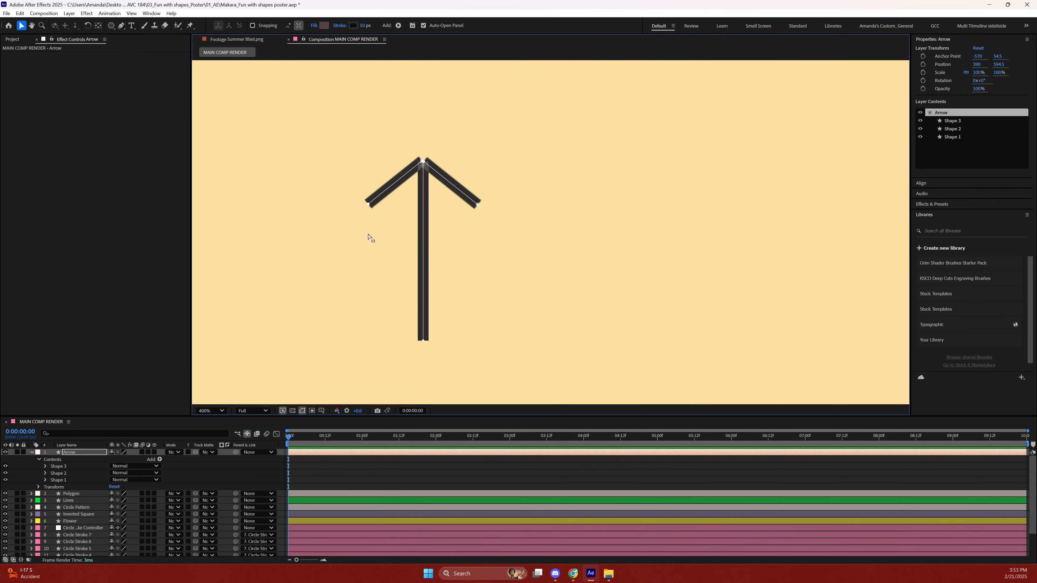
Give Shape 3, Shape 2 and Shape 1 of the Arrow layer round line caps and save the project.
{"action": "left_click", "coordinate": [59, 468]}
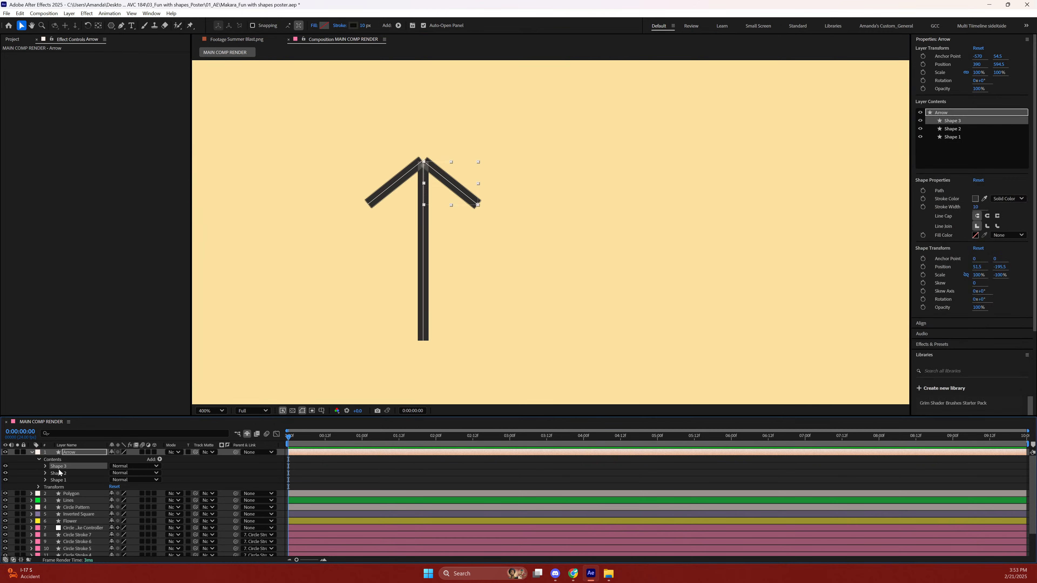
{"action": "key", "text": "."}
{"action": "left_click", "coordinate": [987, 215]}
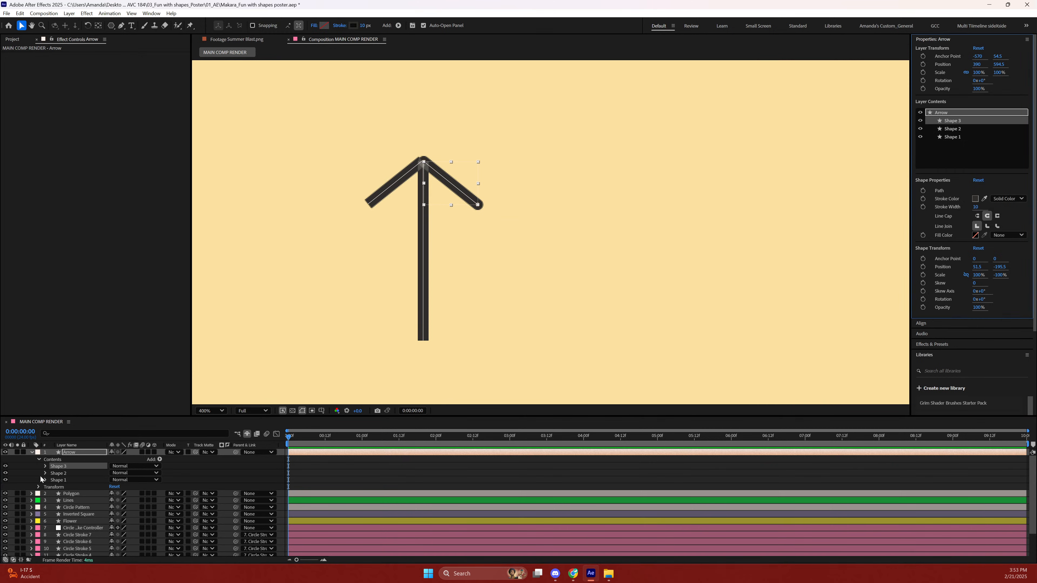
{"action": "left_click", "coordinate": [67, 474]}
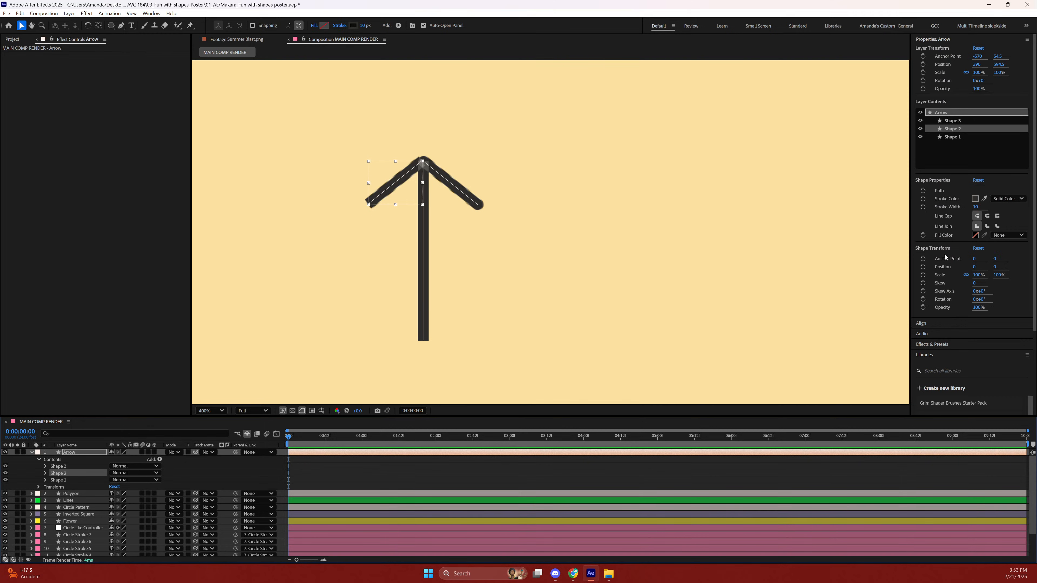
{"action": "left_click", "coordinate": [987, 216]}
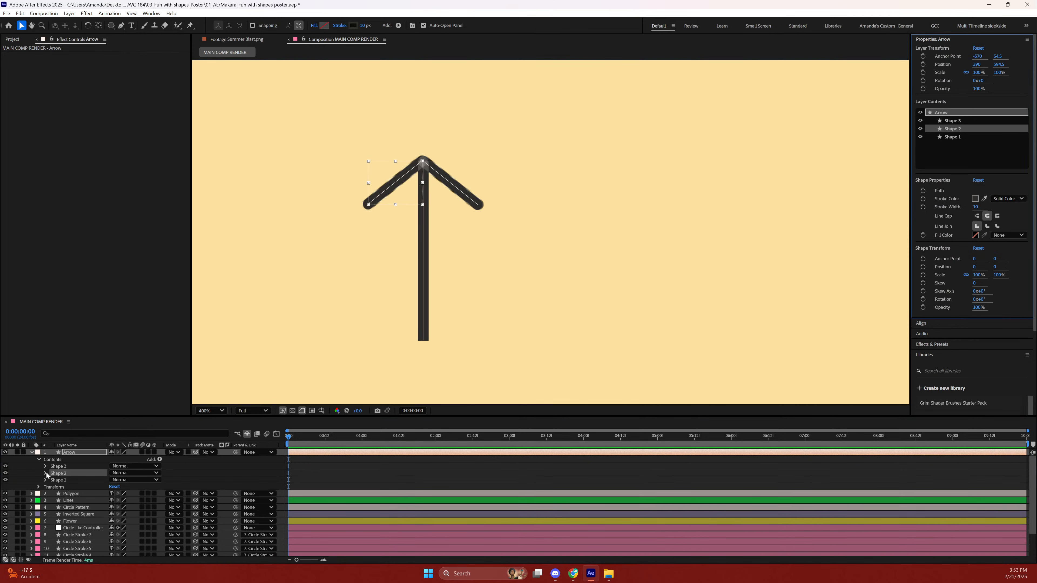
{"action": "left_click", "coordinate": [60, 481]}
{"action": "key", "text": "comma"}
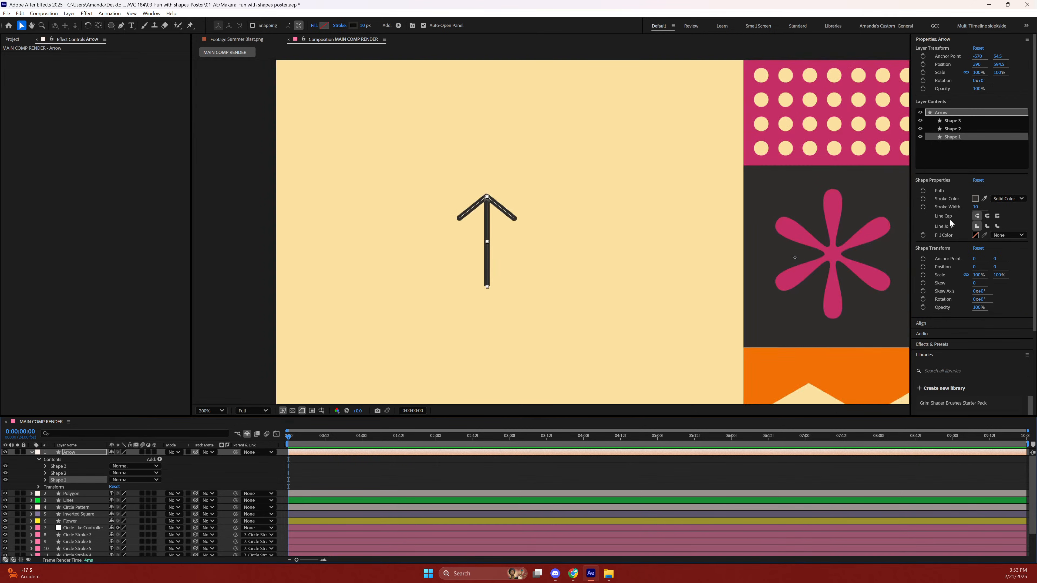
{"action": "left_click", "coordinate": [987, 216]}
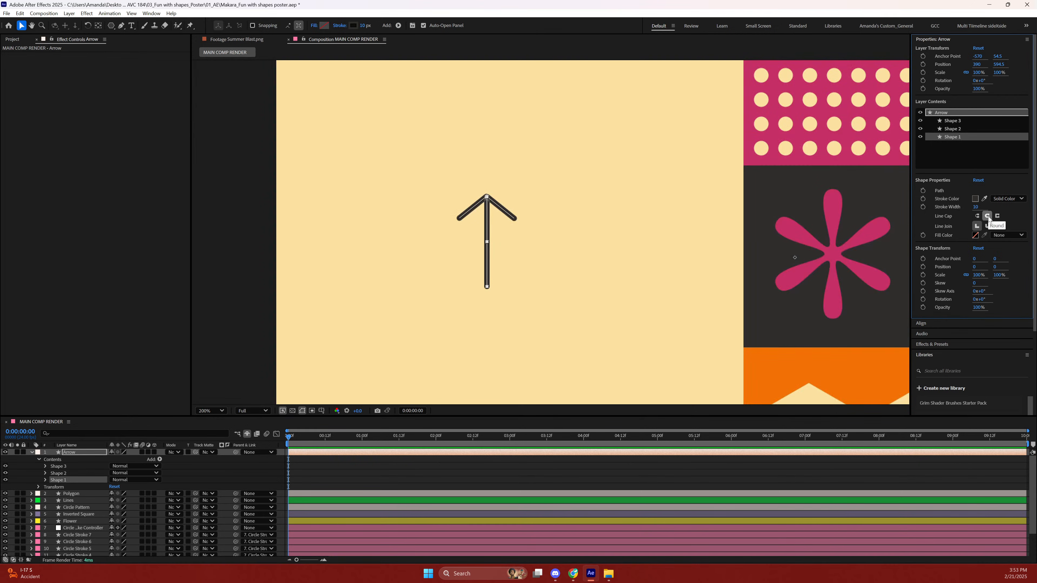
{"action": "left_click", "coordinate": [604, 287]}
{"action": "left_click", "coordinate": [493, 207]}
{"action": "left_click", "coordinate": [594, 188]}
{"action": "key", "text": "ctrl+s"}
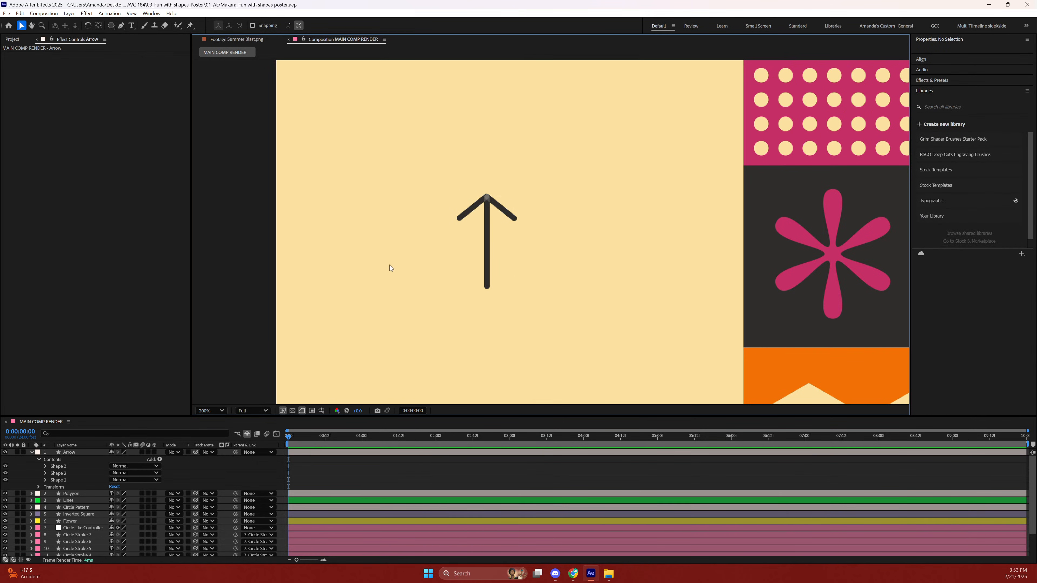
Move the whole Arrow layer across the cream area to position 548.5, 611.
{"action": "left_click", "coordinate": [488, 196]}
{"action": "left_click_drag", "start_coordinate": [542, 189], "coordinate": [518, 196]}
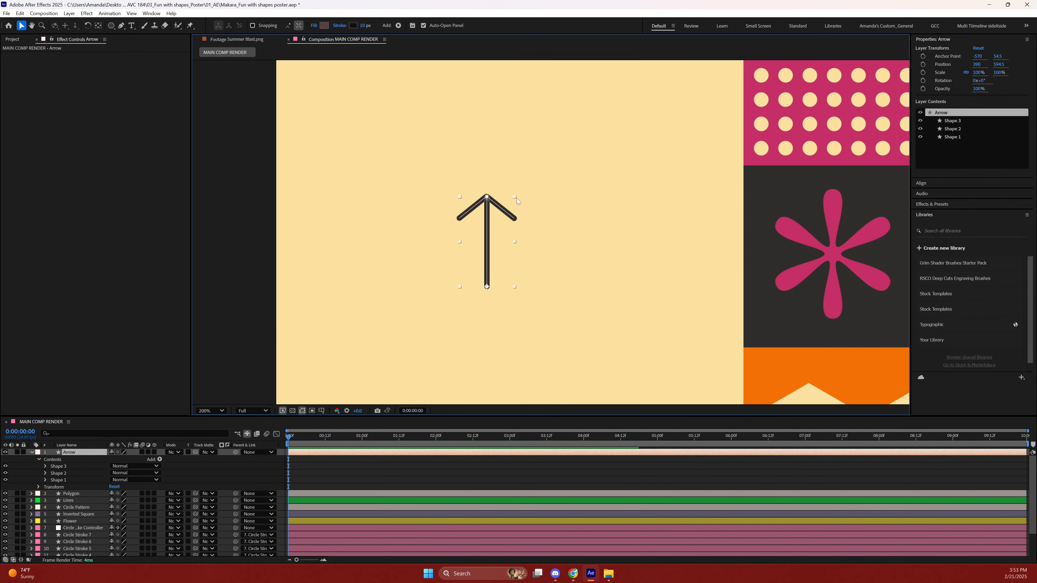
{"action": "left_click", "coordinate": [561, 236]}
{"action": "left_click_drag", "start_coordinate": [488, 269], "coordinate": [806, 264]}
{"action": "left_click", "coordinate": [688, 255]}
{"action": "left_click_drag", "start_coordinate": [721, 243], "coordinate": [446, 262]}
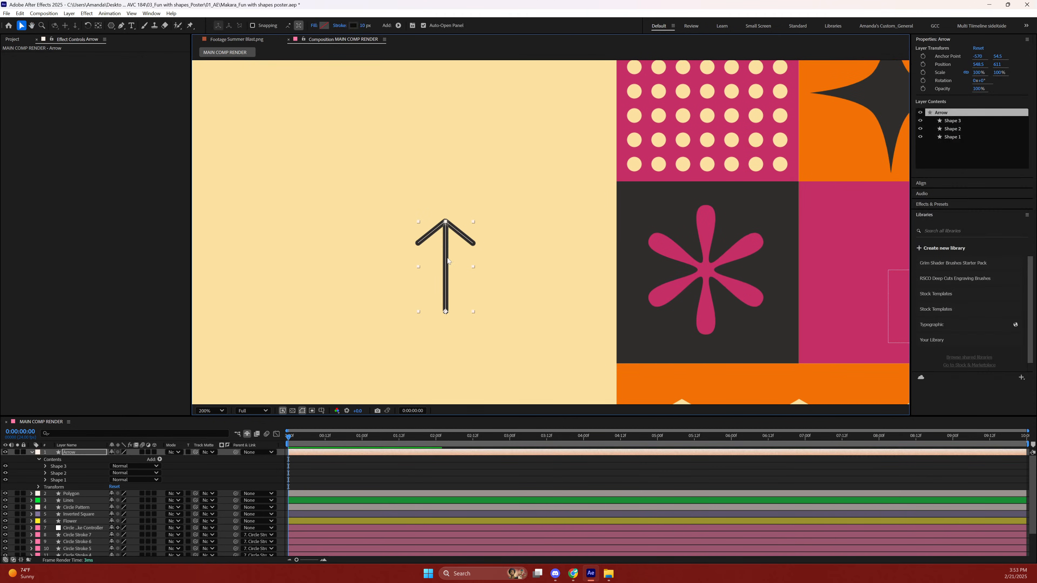
{"action": "left_click", "coordinate": [515, 231]}
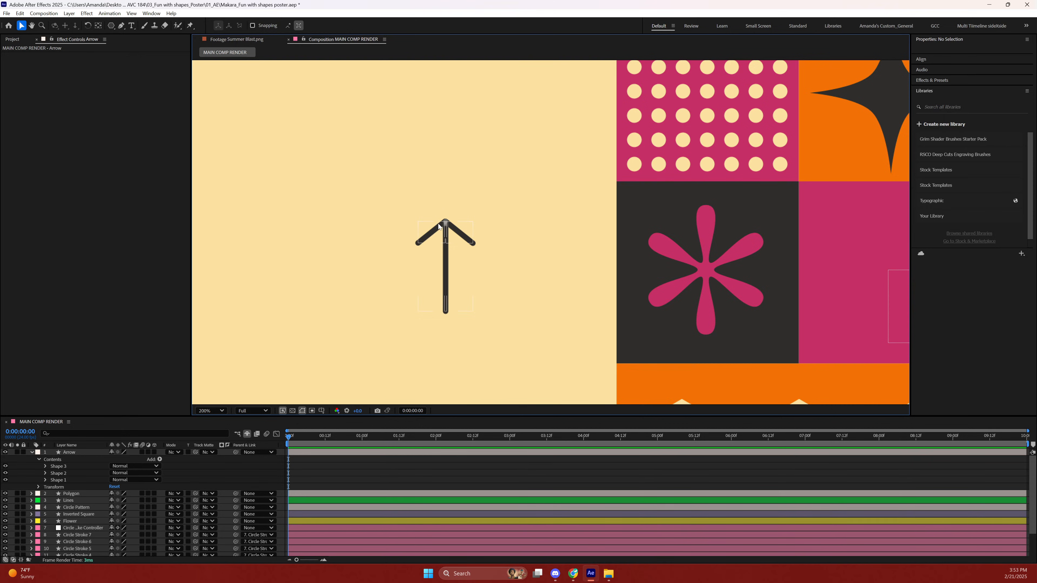
Nudge Shape 2 right to a horizontal position of 1.1 so its upper end centers on the vertical line.
{"action": "key", "text": "period"}
{"action": "key", "text": "period"}
{"action": "key", "text": "period"}
{"action": "key", "text": "h"}
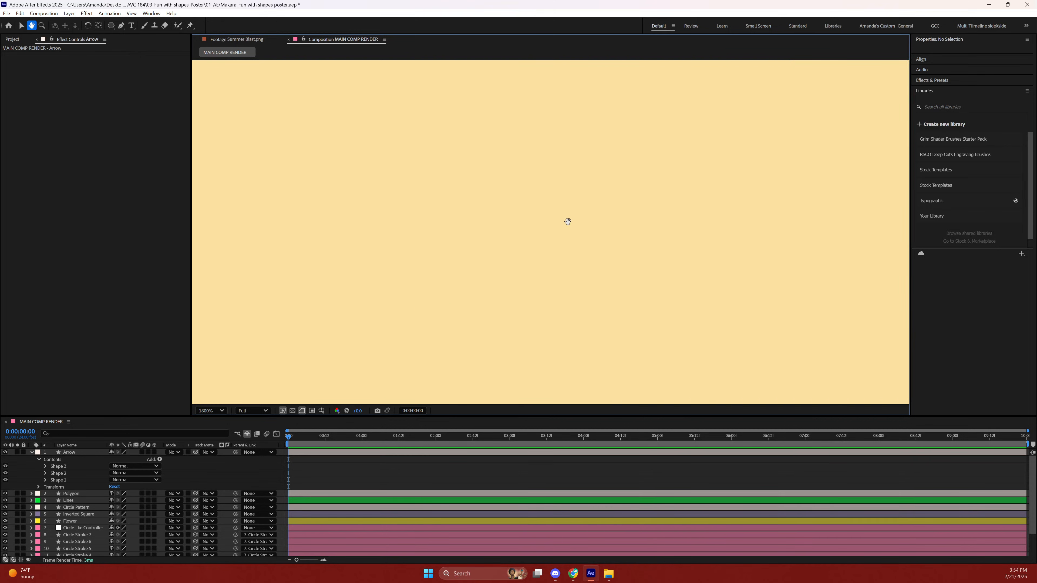
{"action": "left_click_drag", "start_coordinate": [435, 199], "coordinate": [690, 213]}
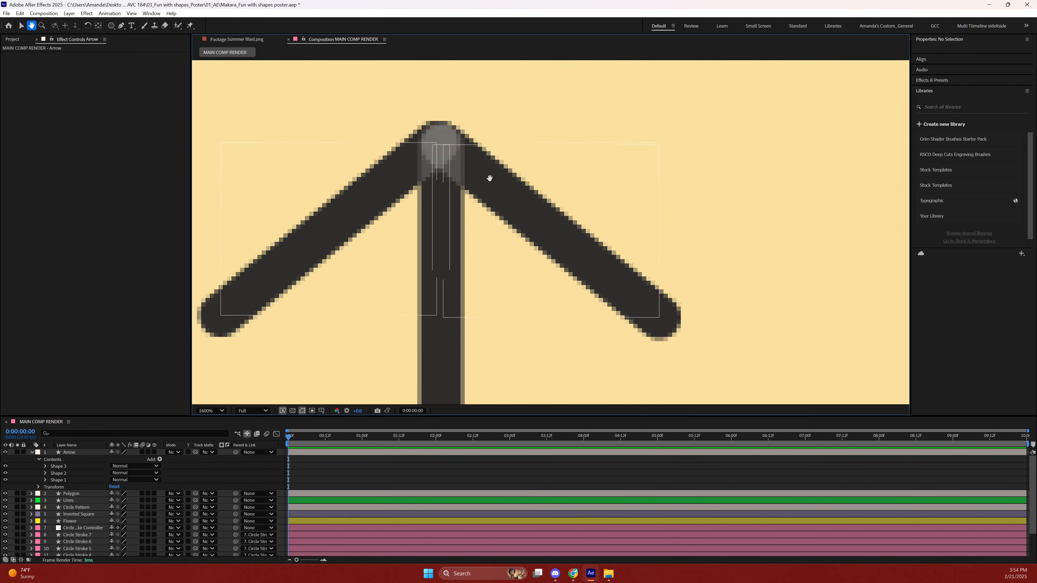
{"action": "left_click_drag", "start_coordinate": [486, 175], "coordinate": [555, 220]}
{"action": "key", "text": "v"}
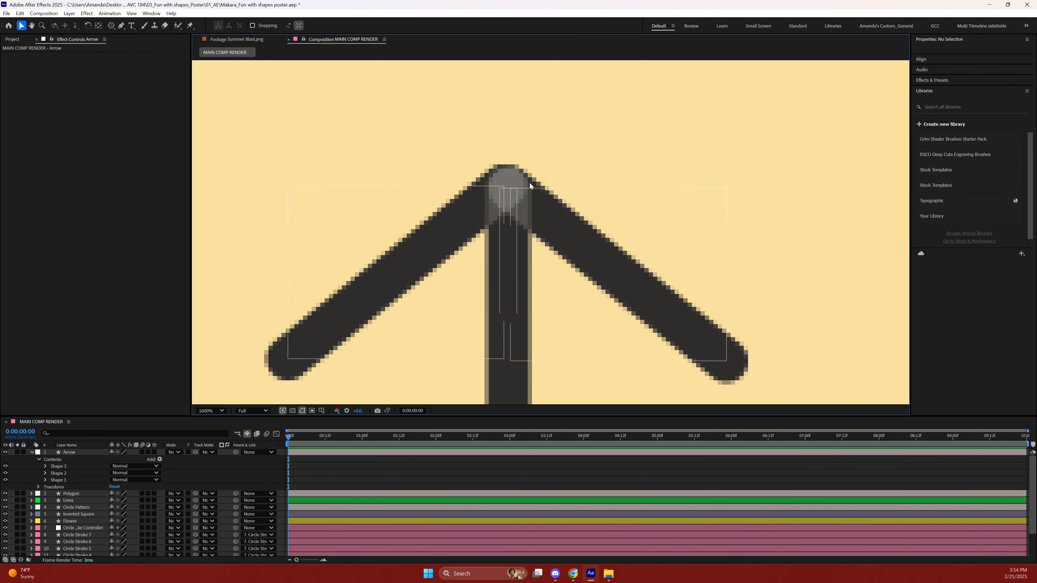
{"action": "left_click", "coordinate": [404, 257]}
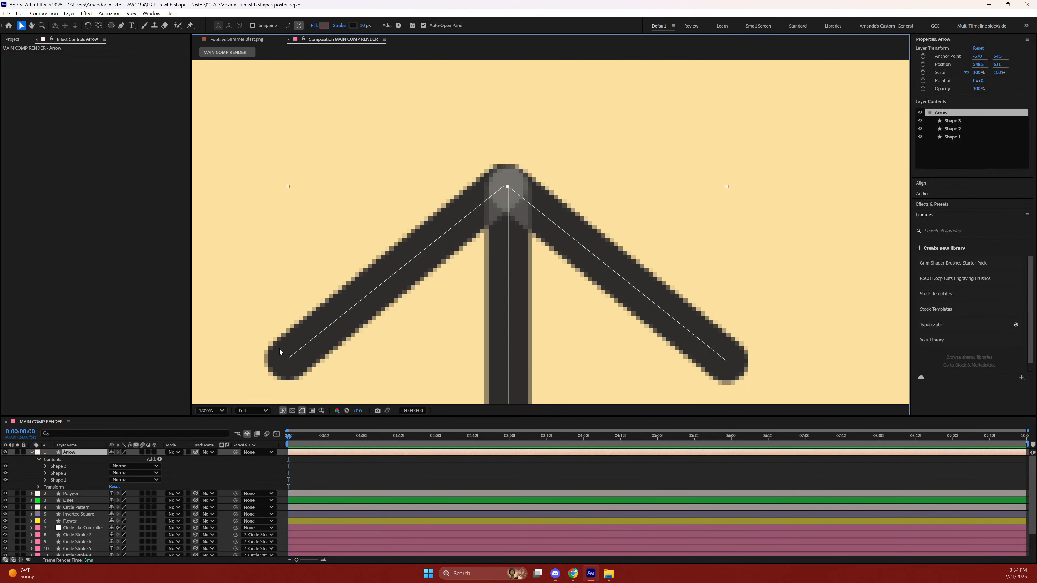
{"action": "left_click", "coordinate": [65, 473]}
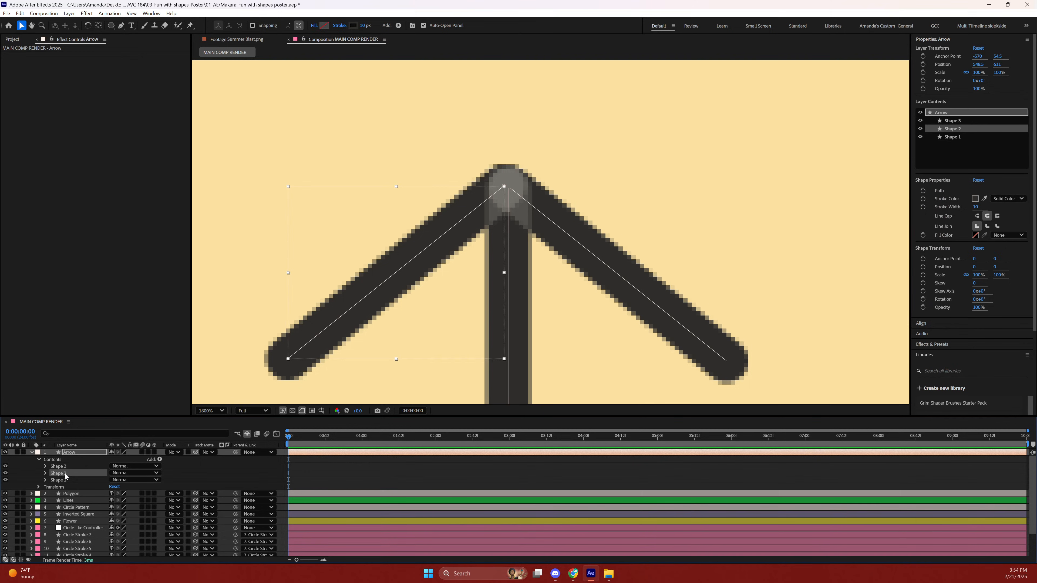
{"action": "key", "text": "Right"}
{"action": "key", "text": "Right"}
{"action": "key", "text": "Right"}
{"action": "key", "text": "Right"}
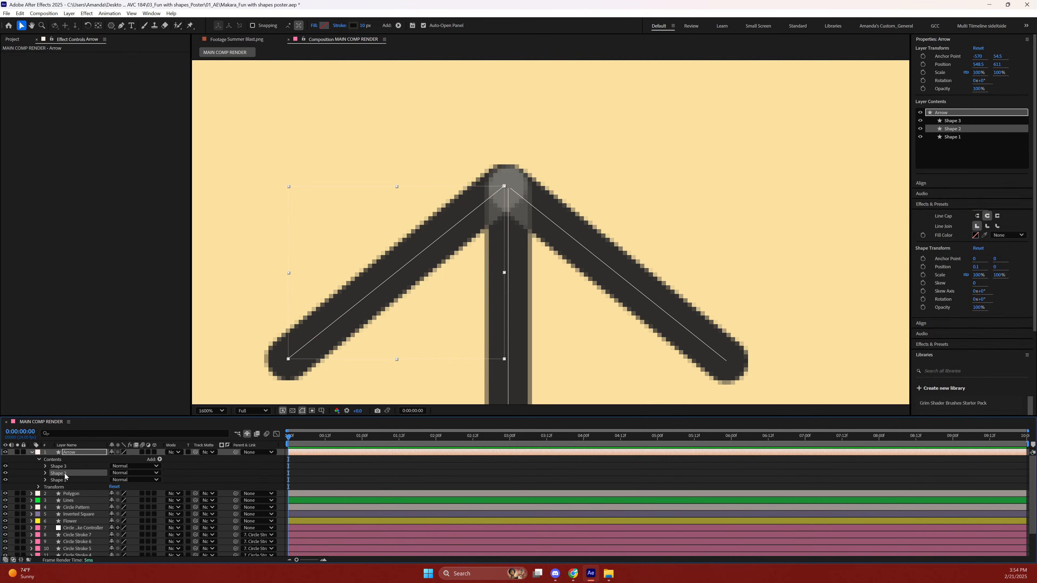
{"action": "key", "text": "Right"}
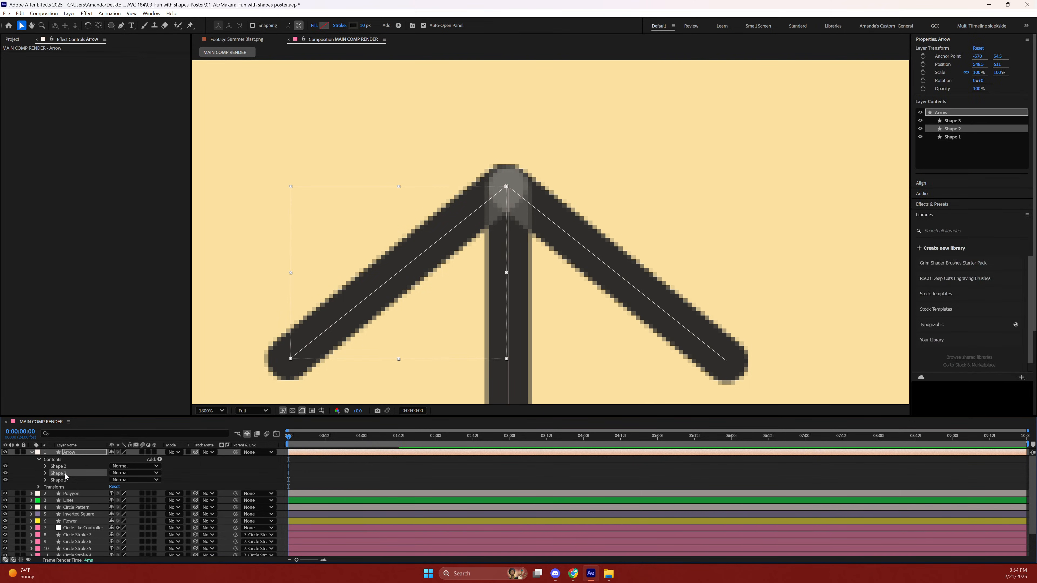
{"action": "key", "text": "Right"}
{"action": "key", "text": "Right"}
{"action": "key", "text": "Right"}
{"action": "key", "text": "Right"}
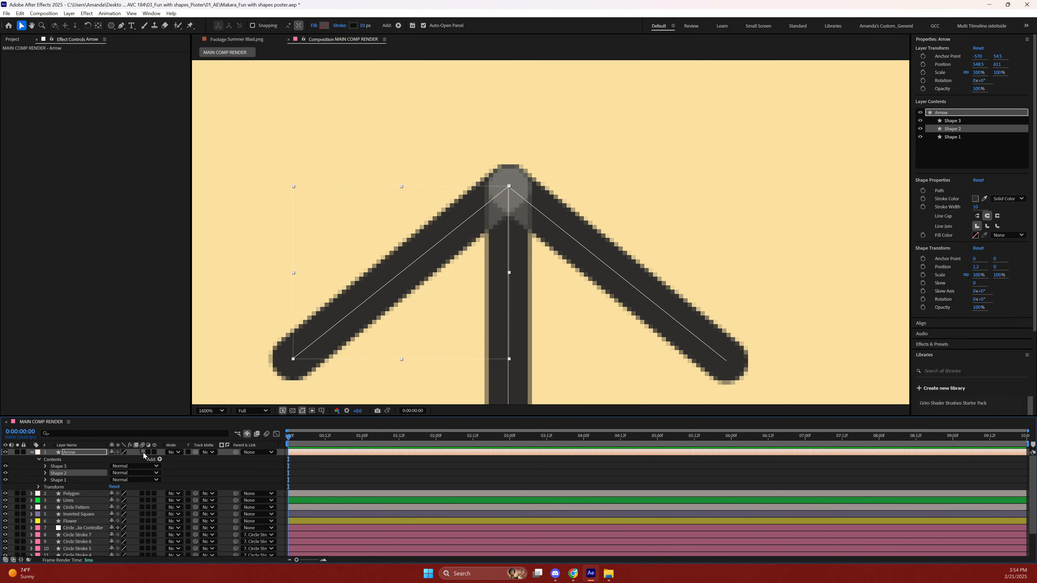
{"action": "key", "text": "Left"}
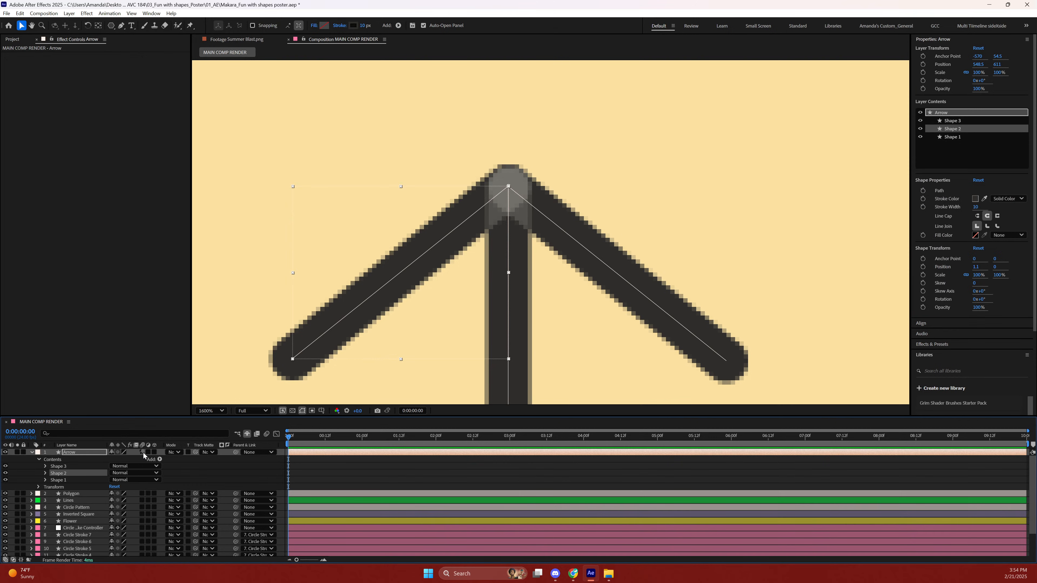
Nudge Shape 3 left and up to position 51, -195.9 so its upper end meets the other two lines.
{"action": "left_click", "coordinate": [61, 467]}
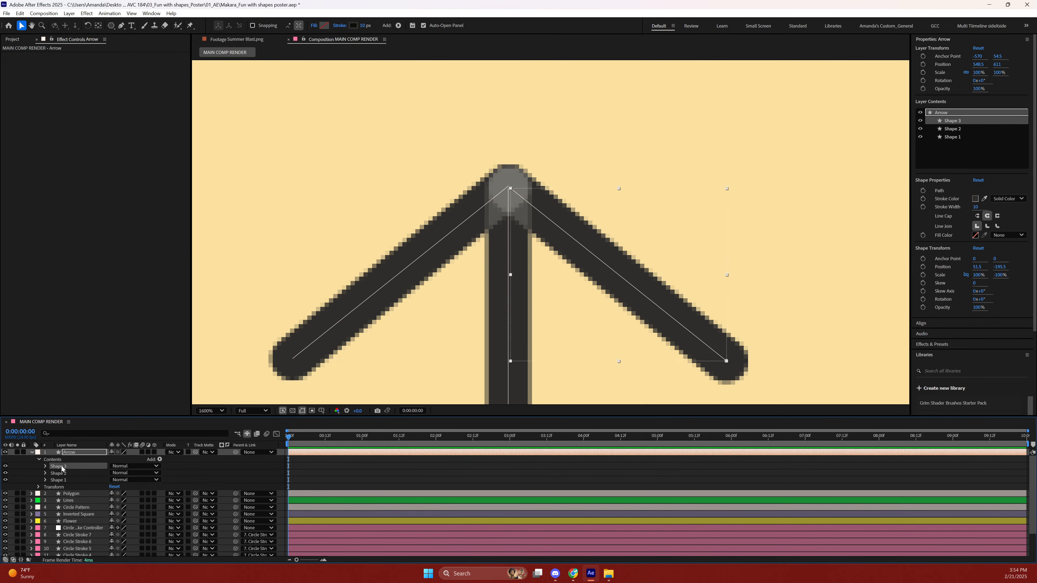
{"action": "key", "text": "Left"}
{"action": "key", "text": "Left"}
{"action": "key", "text": "Left"}
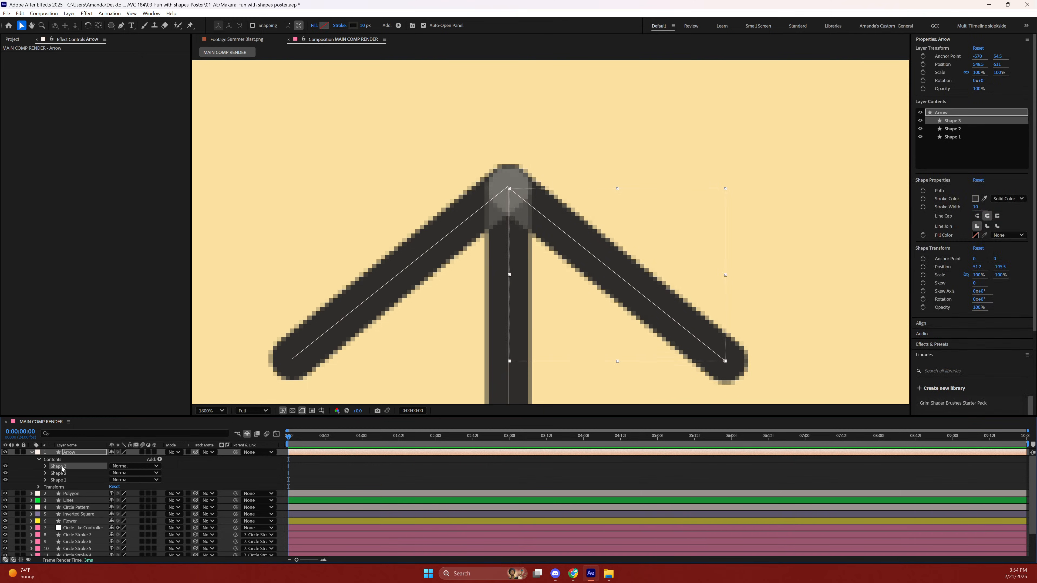
{"action": "key", "text": "Left"}
{"action": "key", "text": "Left"}
{"action": "key", "text": "Up"}
{"action": "key", "text": "Up"}
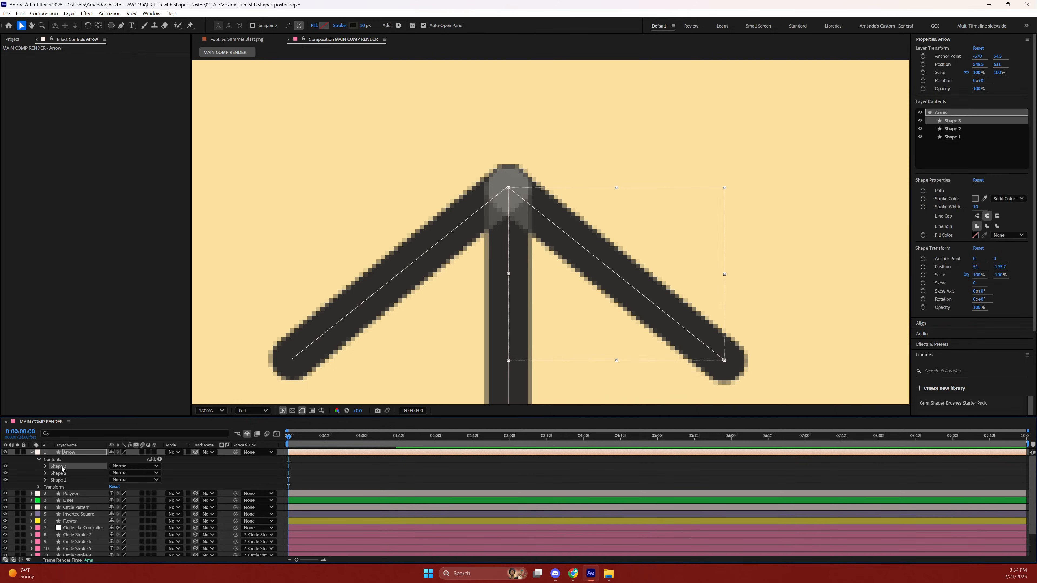
{"action": "key", "text": "Up"}
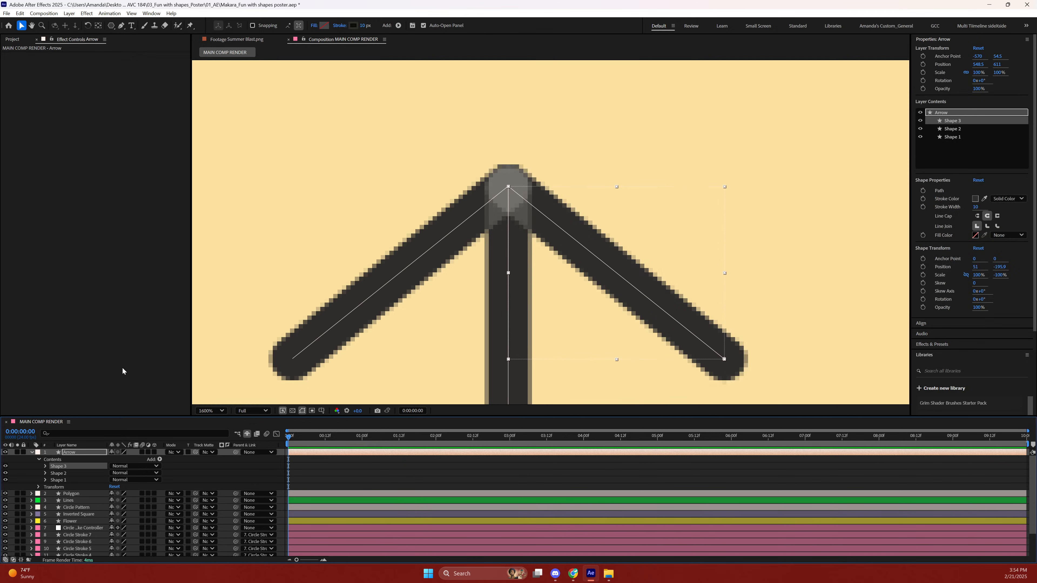
{"action": "left_click", "coordinate": [367, 153]}
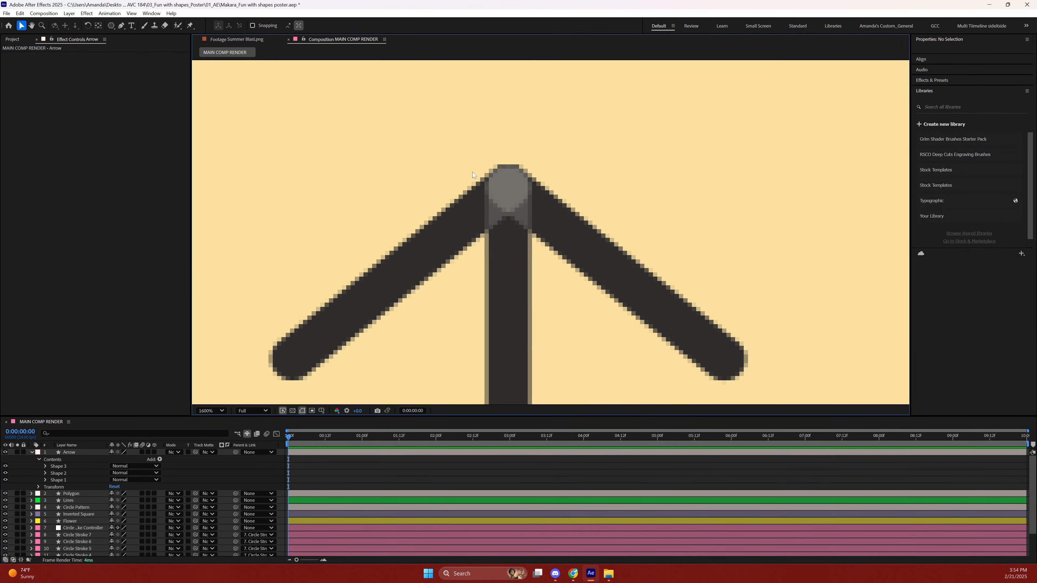
Try the Multiply blend mode on Shape 3 and set it back to Normal.
{"action": "left_click", "coordinate": [127, 466]}
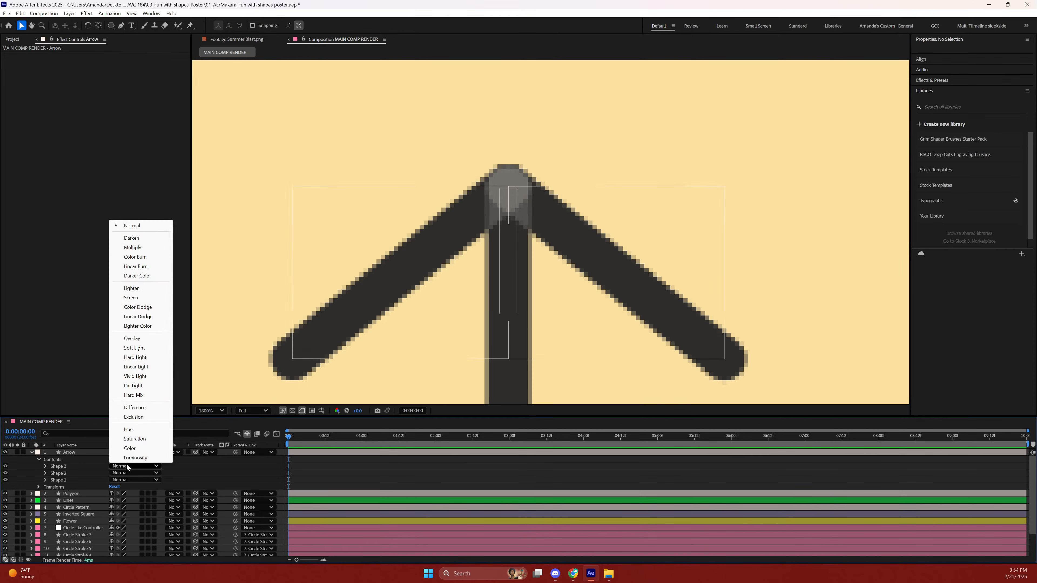
{"action": "left_click", "coordinate": [143, 248]}
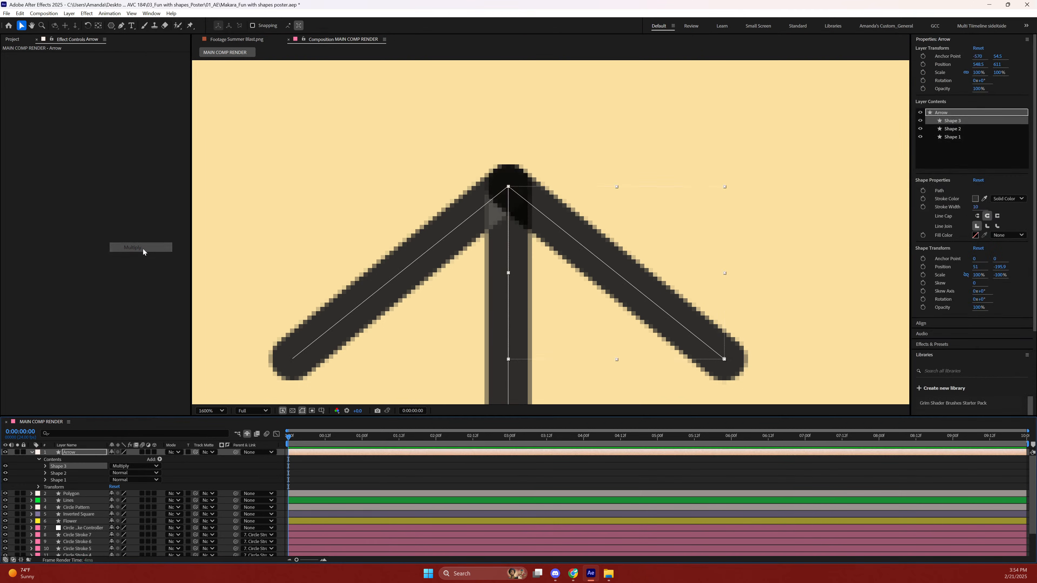
{"action": "left_click", "coordinate": [130, 472]}
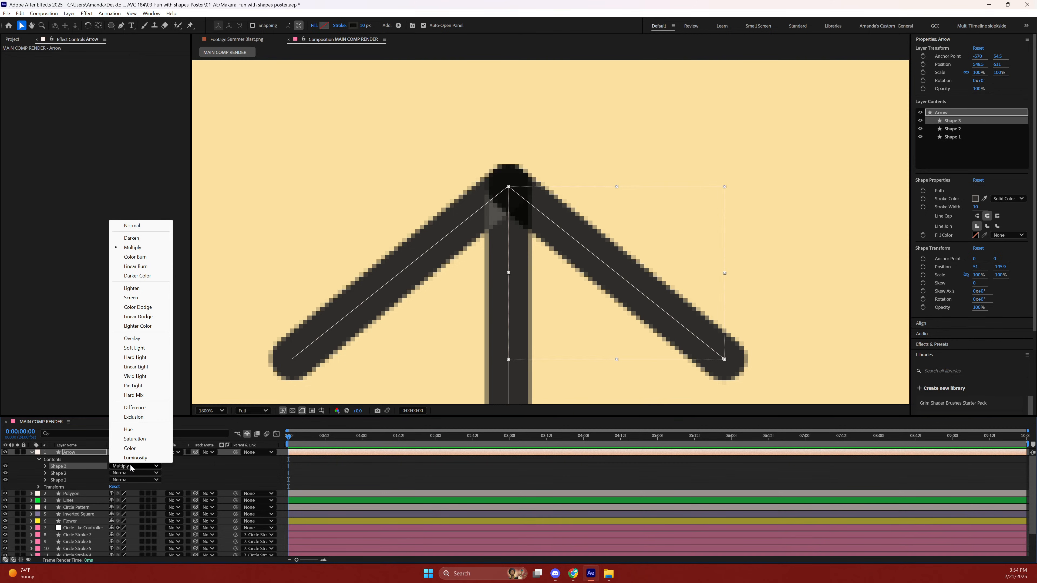
{"action": "left_click", "coordinate": [146, 221]}
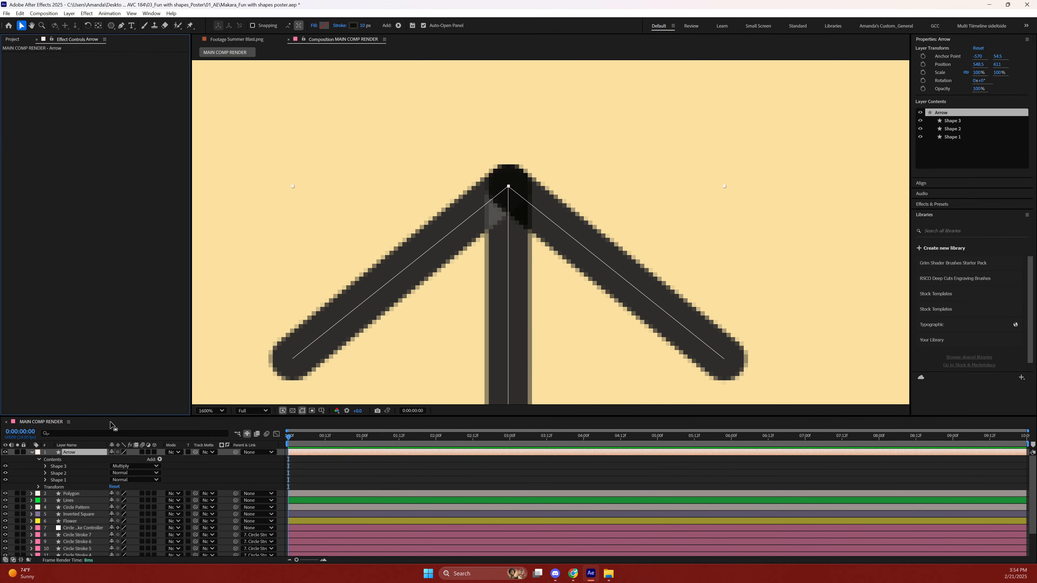
{"action": "left_click", "coordinate": [132, 466]}
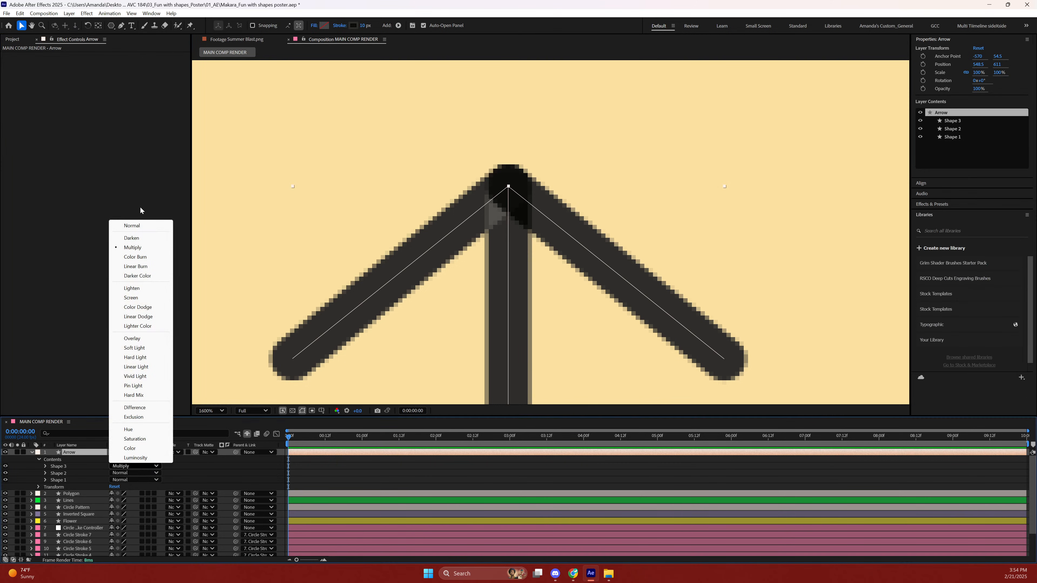
{"action": "left_click", "coordinate": [144, 227]}
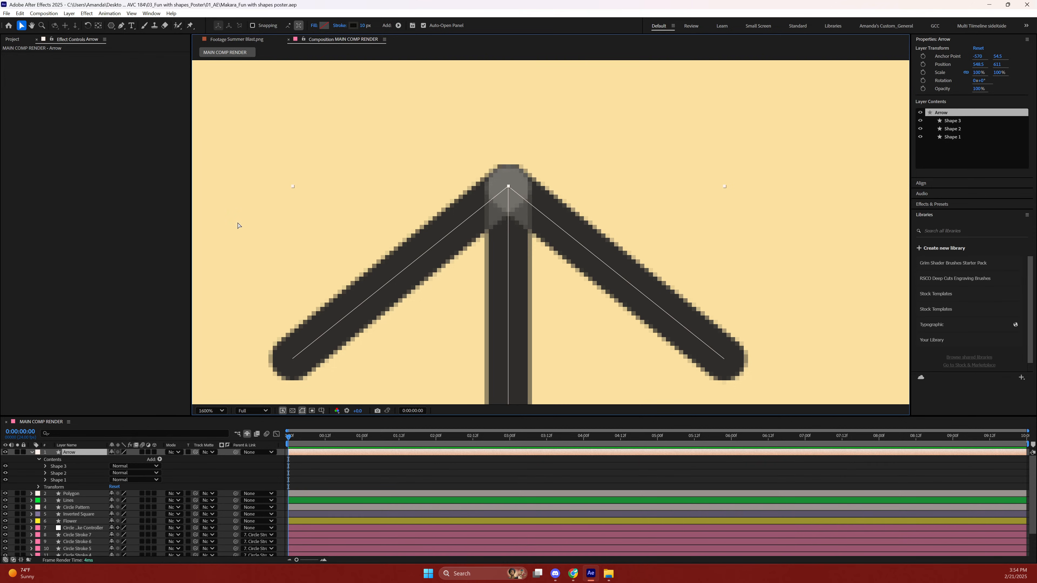
Rotate the whole Arrow layer to 45° so it points diagonally up and to the right.
{"action": "key", "text": "comma"}
{"action": "key", "text": "comma"}
{"action": "key", "text": "comma"}
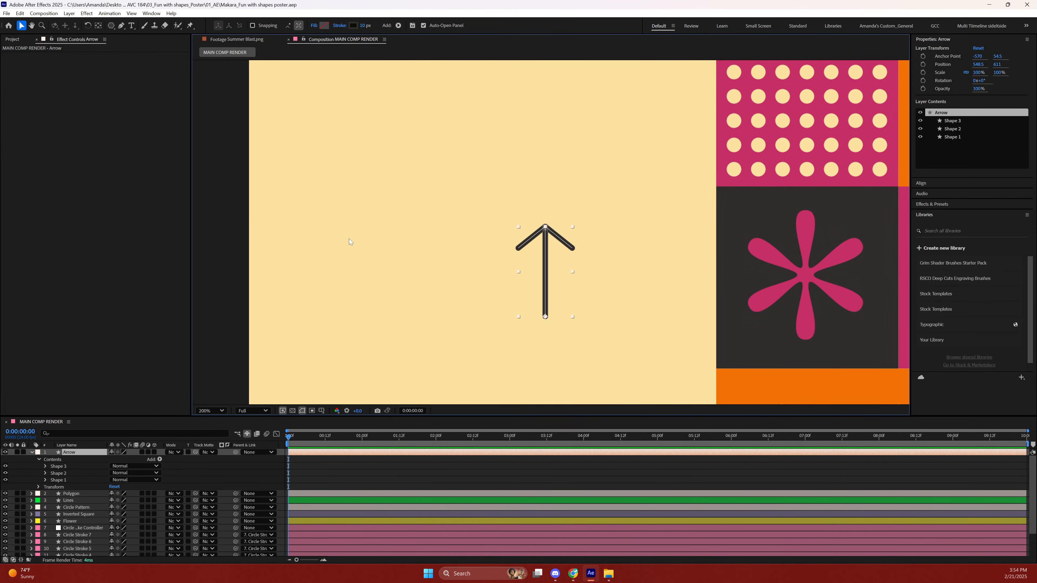
{"action": "left_click_drag", "start_coordinate": [551, 255], "coordinate": [492, 190]}
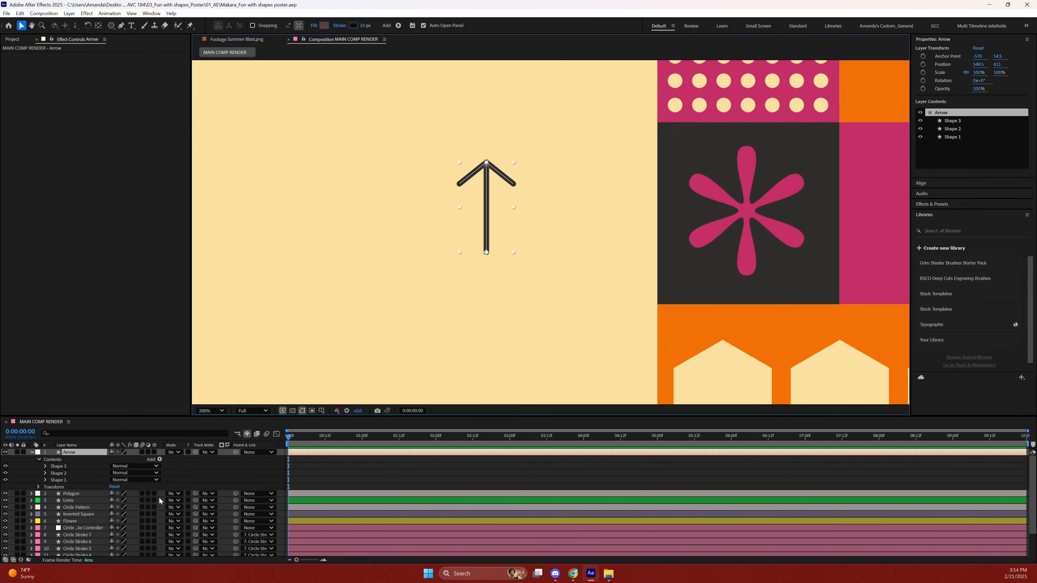
{"action": "left_click", "coordinate": [38, 460]}
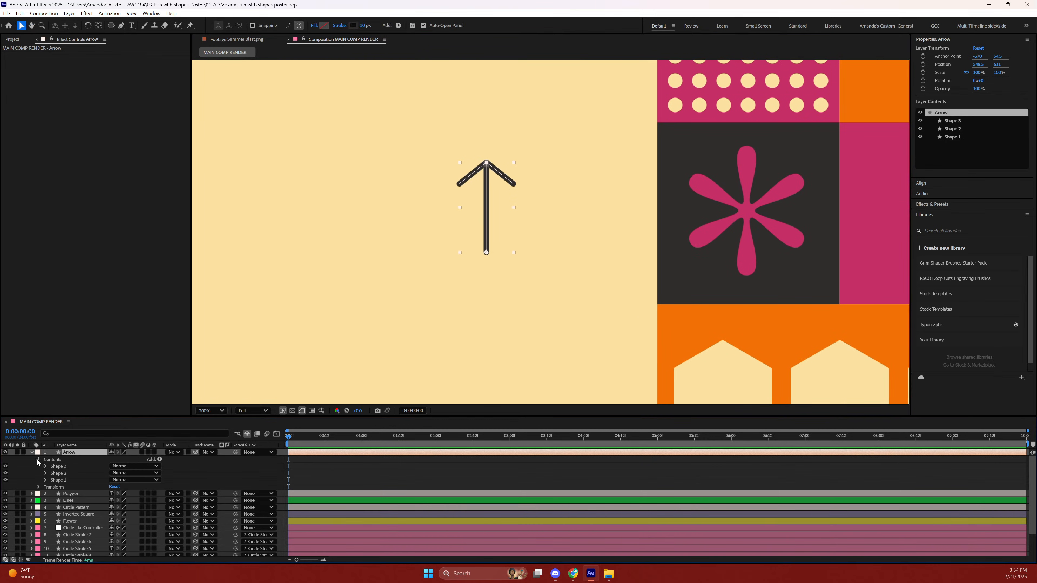
{"action": "left_click", "coordinate": [67, 445]}
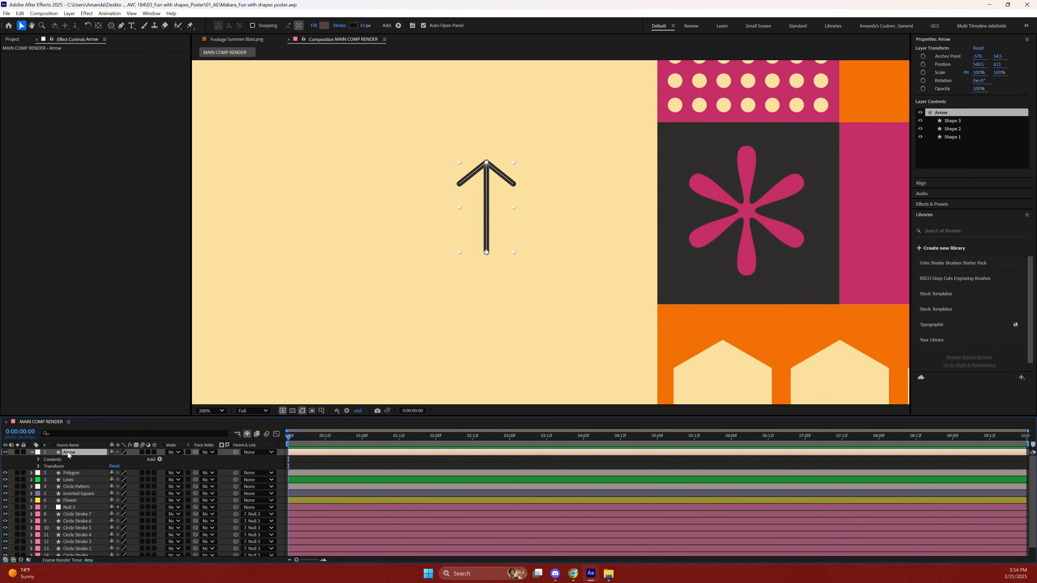
{"action": "key", "text": "r"}
{"action": "left_click_drag", "start_coordinate": [119, 459], "coordinate": [111, 437]}
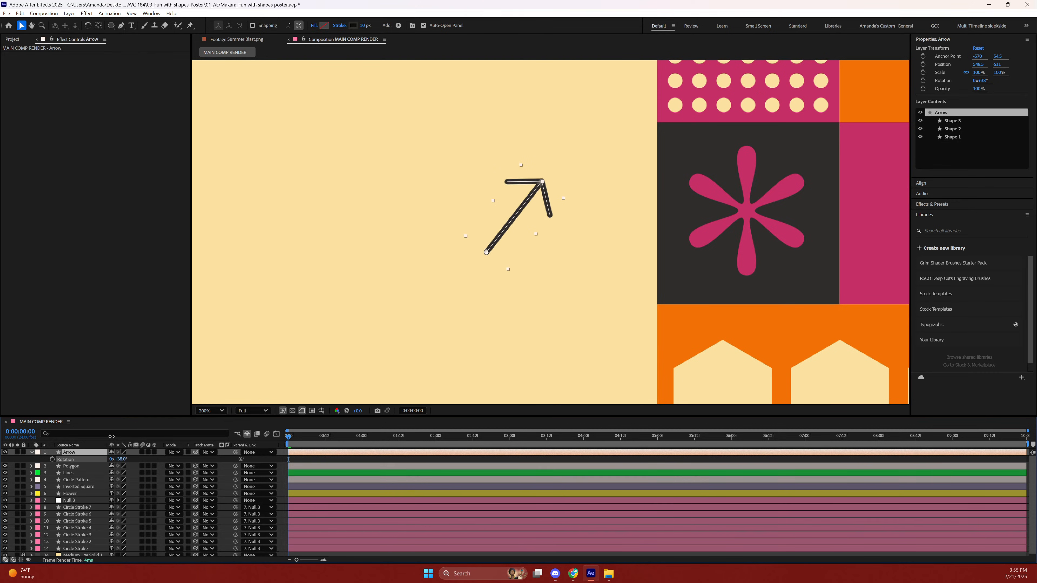
{"action": "left_click", "coordinate": [120, 460]}
{"action": "type", "text": "45"}
{"action": "key", "text": "Return"}
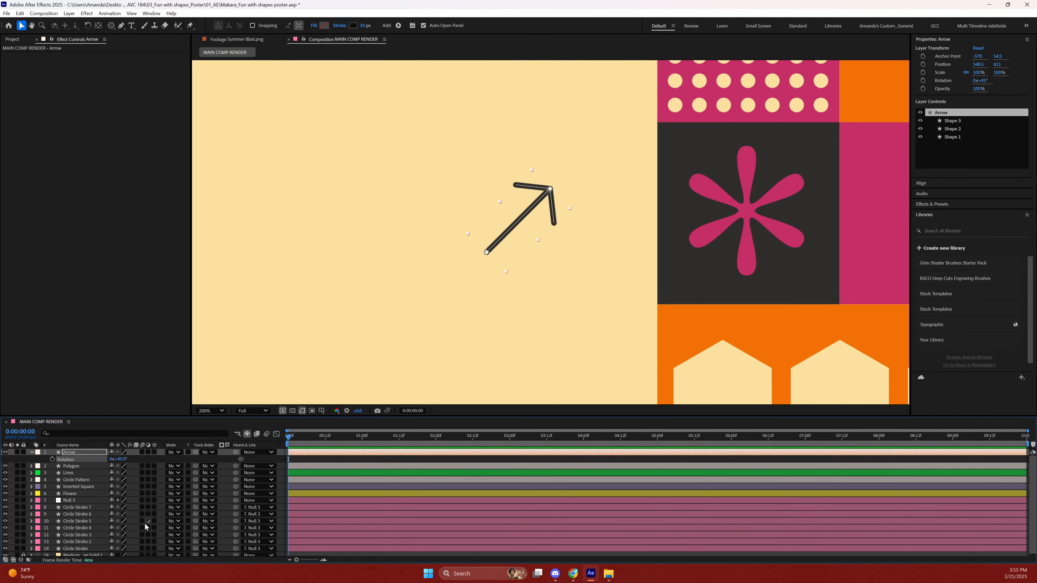
Add a Repeater to the Arrow layer's contents so it applies to all three line shapes.
{"action": "left_click", "coordinate": [24, 453]}
{"action": "left_click", "coordinate": [24, 453]}
{"action": "left_click", "coordinate": [32, 452]}
{"action": "key", "text": "F2"}
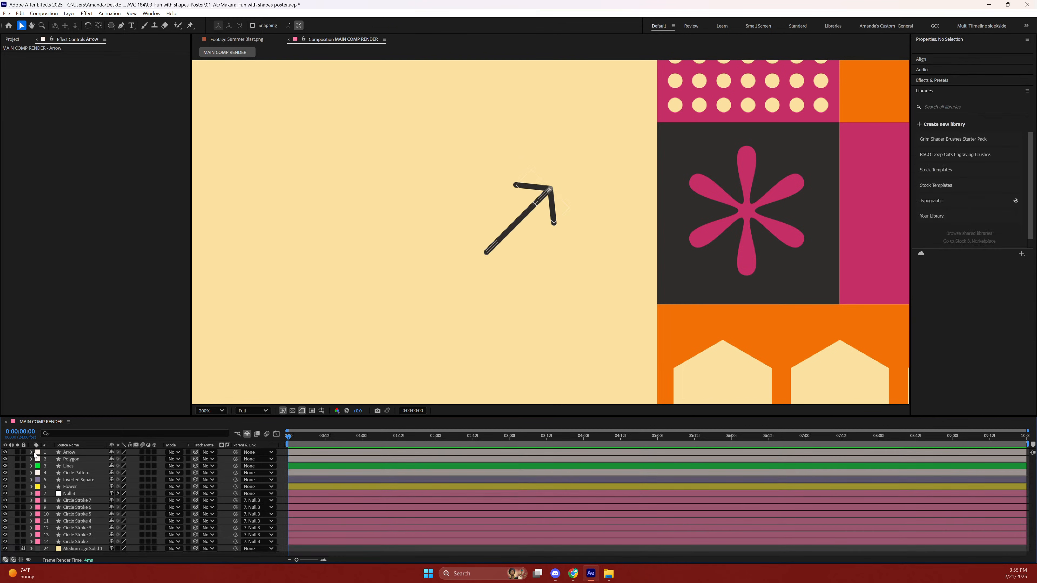
{"action": "left_click", "coordinate": [32, 452]}
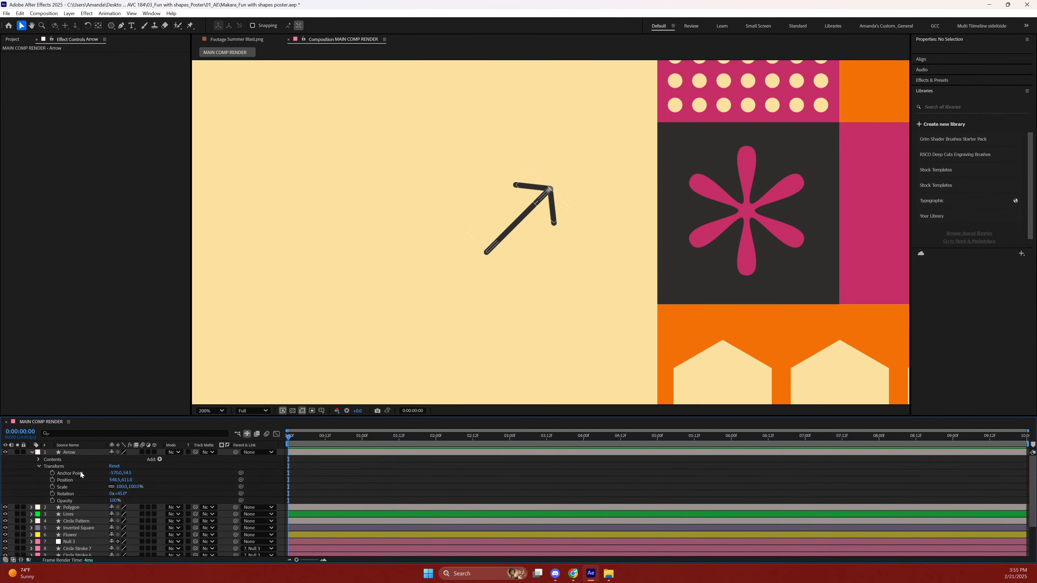
{"action": "left_click", "coordinate": [37, 466]}
{"action": "left_click", "coordinate": [159, 459]}
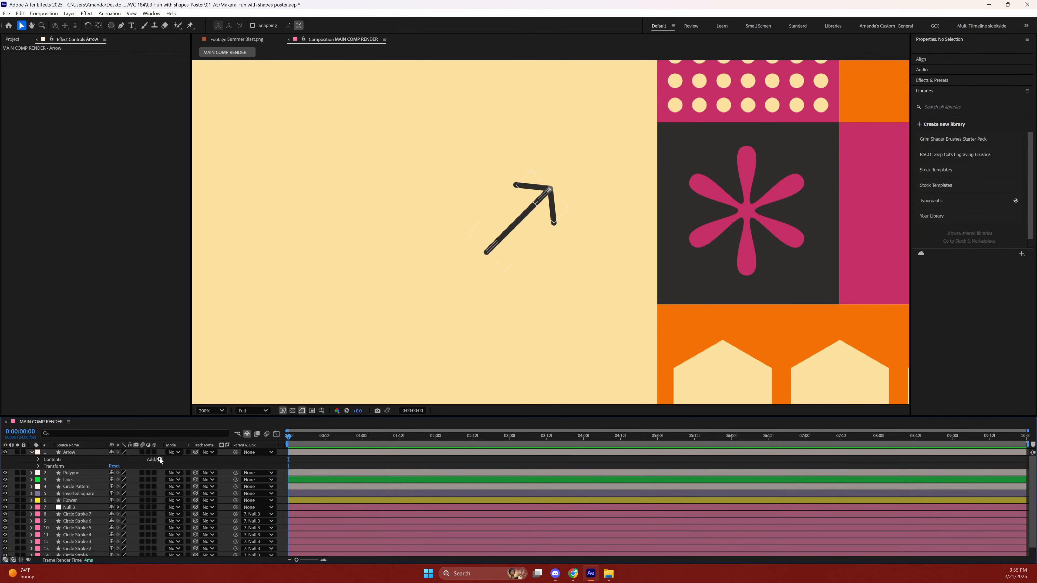
{"action": "left_click", "coordinate": [132, 385]}
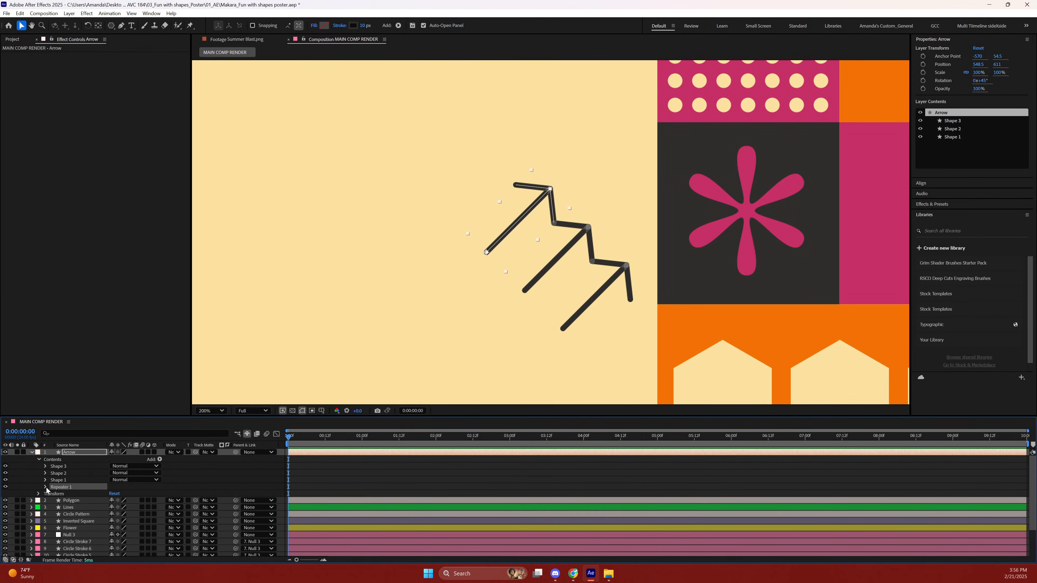
Set the Repeater to 4 copies and its transform position to 0, 0.
{"action": "left_click", "coordinate": [90, 454]}
{"action": "left_click", "coordinate": [111, 494]}
{"action": "type", "text": "4"}
{"action": "key", "text": "Return"}
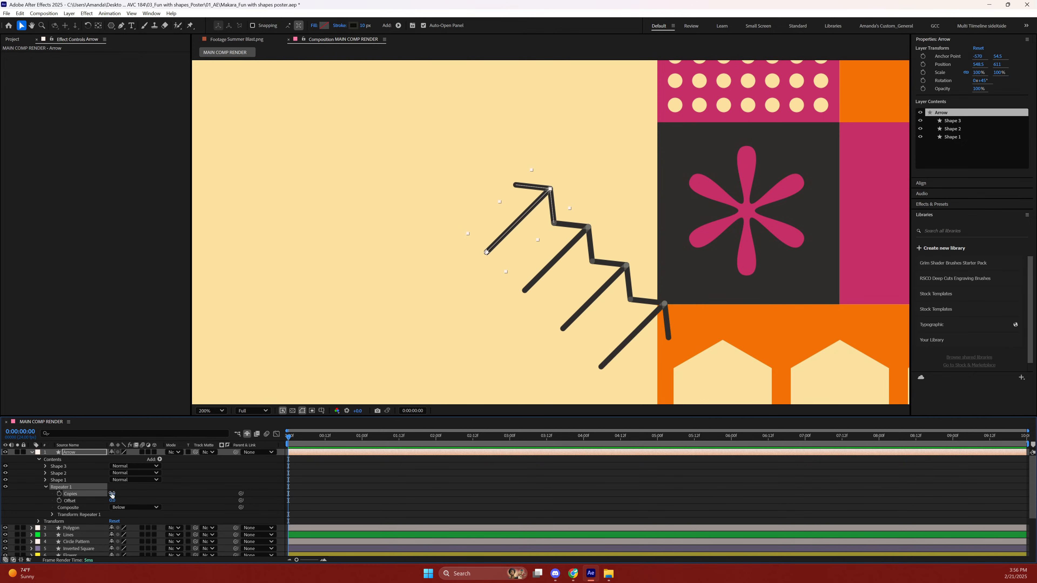
{"action": "left_click", "coordinate": [52, 515]}
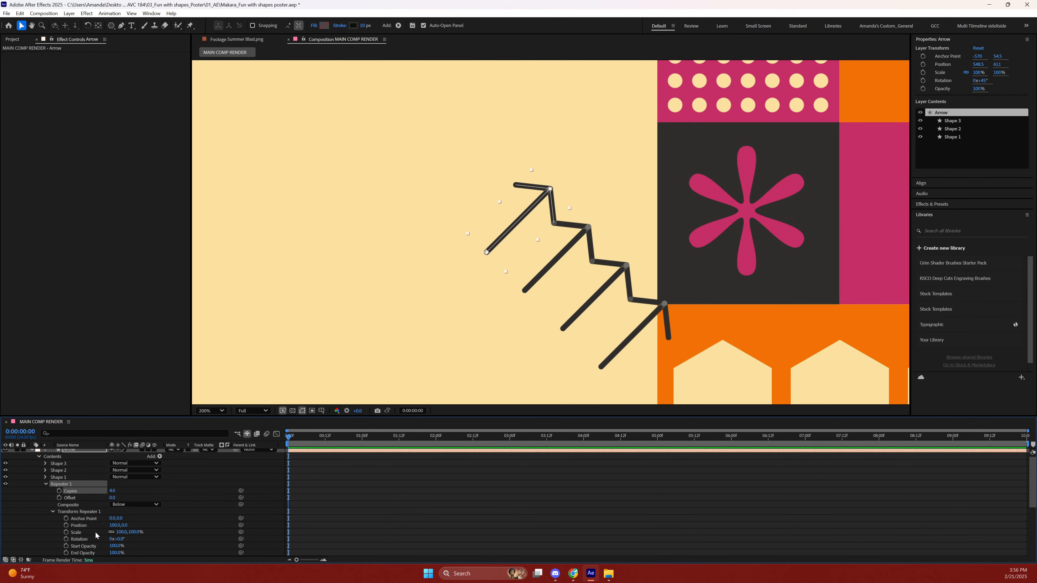
{"action": "left_click", "coordinate": [115, 525]}
{"action": "type", "text": "0"}
{"action": "key", "text": "Return"}
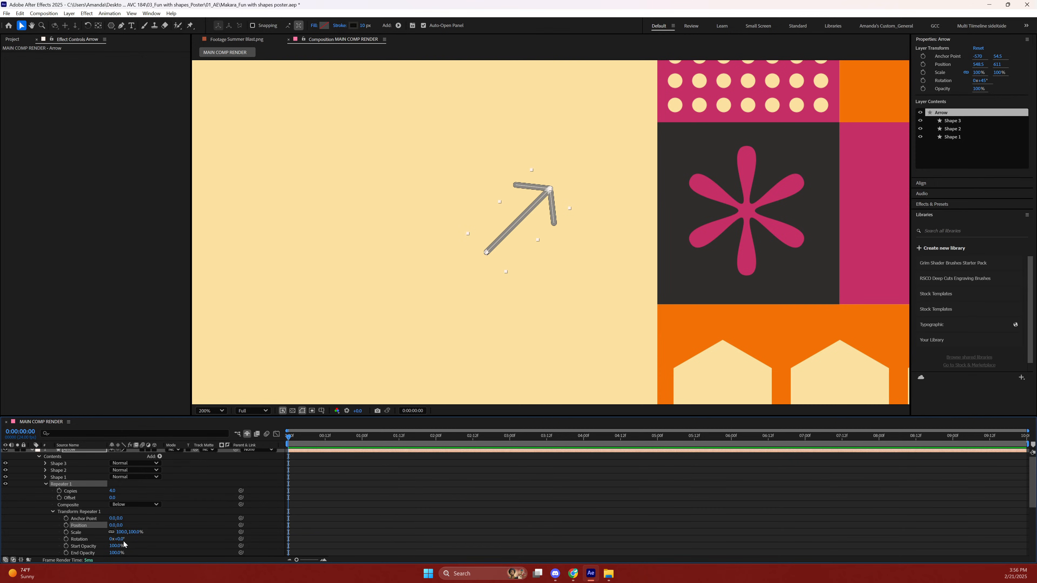
{"action": "left_click_drag", "start_coordinate": [118, 540], "coordinate": [119, 541]}
{"action": "left_click_drag", "start_coordinate": [125, 531], "coordinate": [115, 532]}
{"action": "key", "text": "ctrl+z"}
{"action": "left_click", "coordinate": [112, 532]}
{"action": "scroll", "coordinate": [82, 512], "scroll_direction": "down", "scroll_amount": 2}
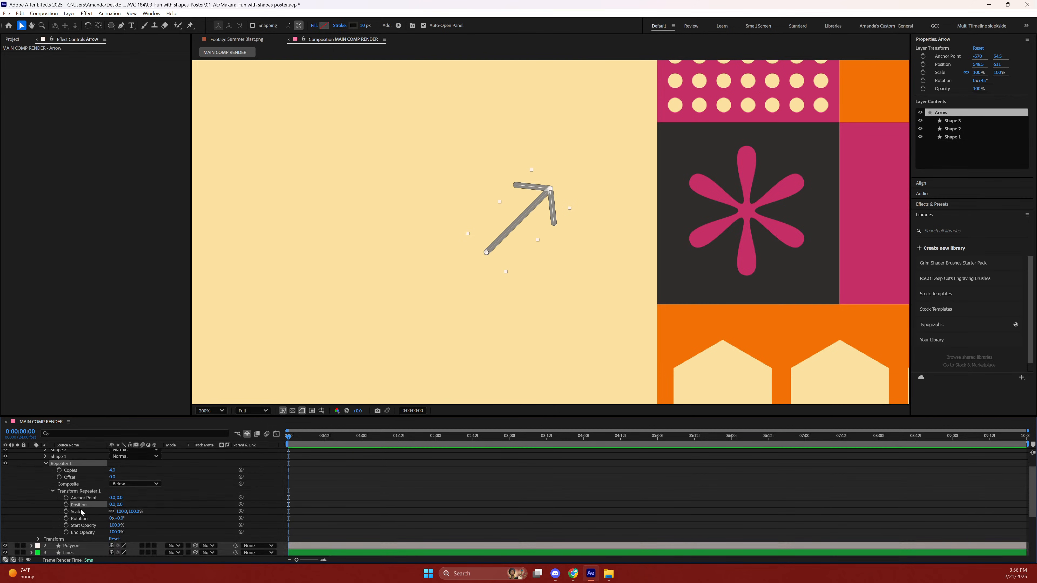
Try rotating the Repeater's copies by 175° and by 1x+51°.
{"action": "left_click_drag", "start_coordinate": [118, 520], "coordinate": [189, 498]}
{"action": "key", "text": "h"}
{"action": "left_click_drag", "start_coordinate": [607, 335], "coordinate": [573, 247]}
{"action": "key", "text": "v"}
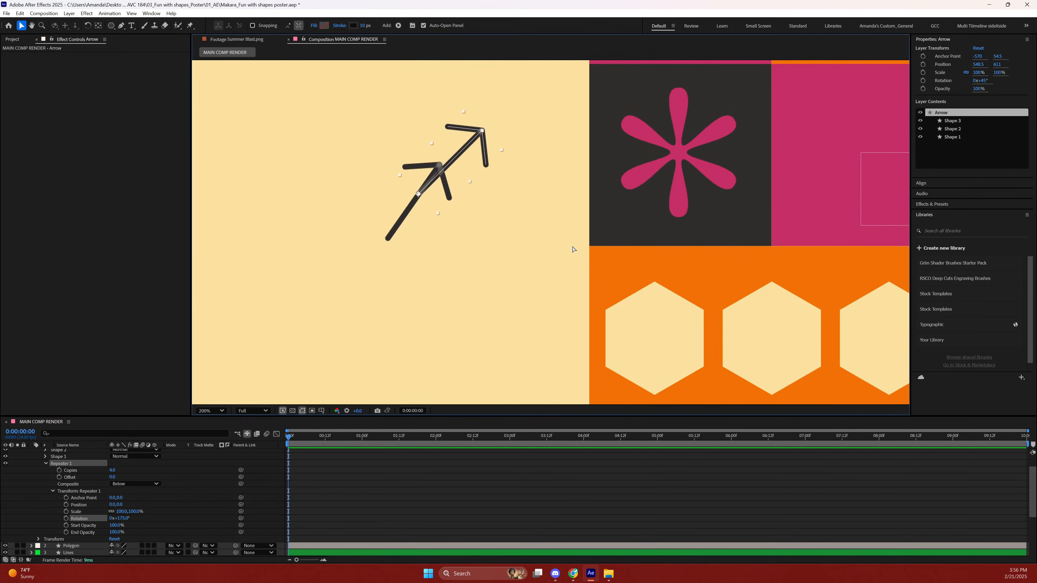
{"action": "key", "text": "comma"}
{"action": "key", "text": "comma"}
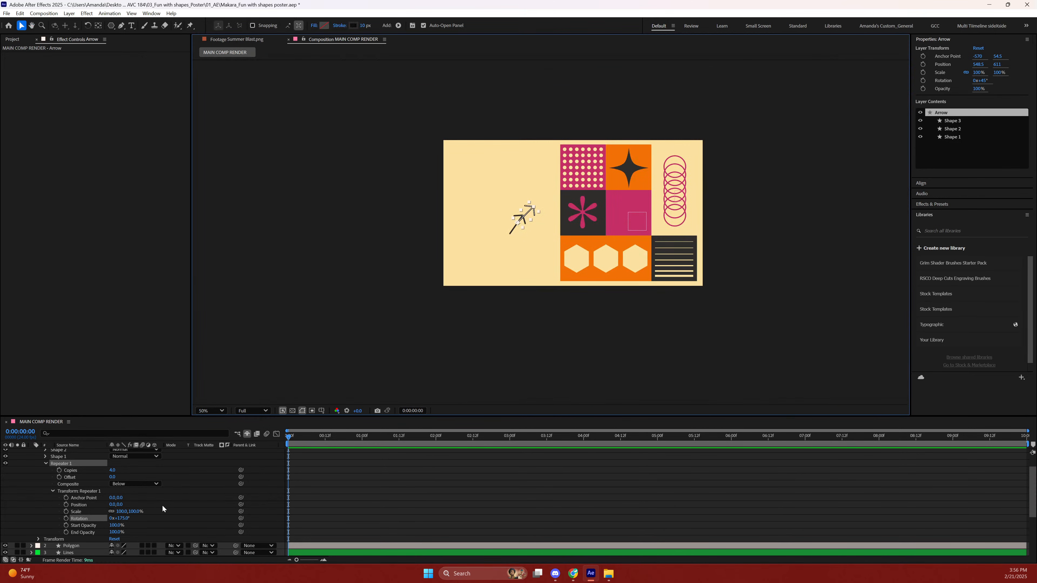
{"action": "left_click_drag", "start_coordinate": [123, 522], "coordinate": [206, 496]}
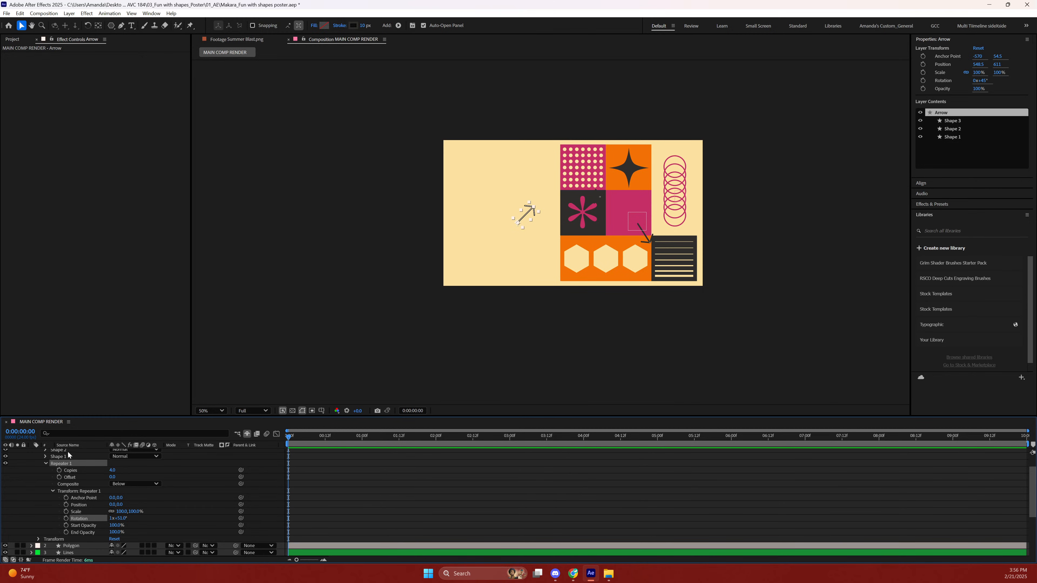
Reset the Repeater's transform rotation to 0x+0°, clearing both the full turns and the degrees.
{"action": "scroll", "coordinate": [58, 468], "scroll_direction": "up", "scroll_amount": 2}
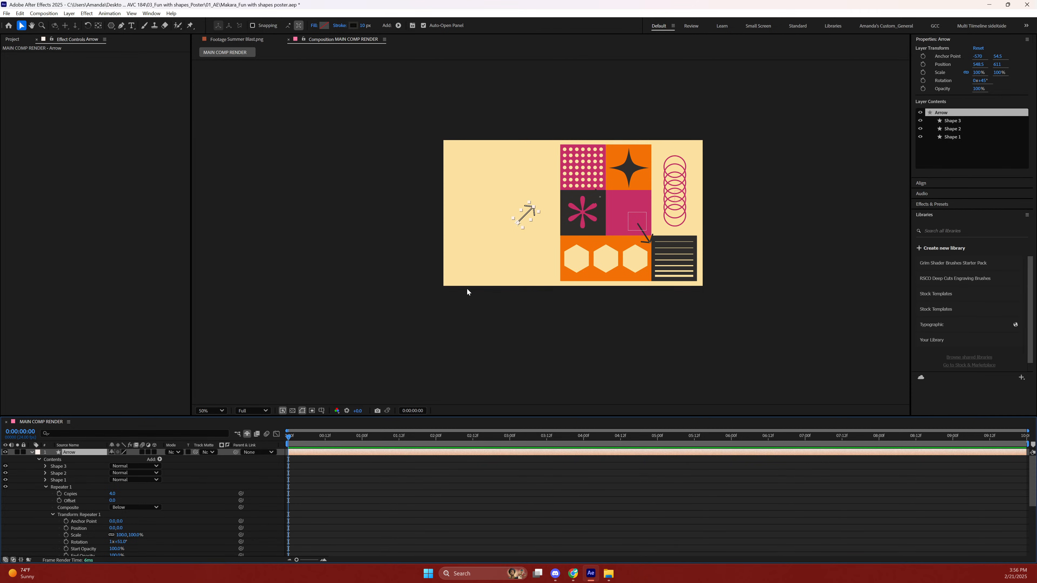
{"action": "left_click", "coordinate": [117, 542]}
{"action": "type", "text": "0"}
{"action": "key", "text": "Return"}
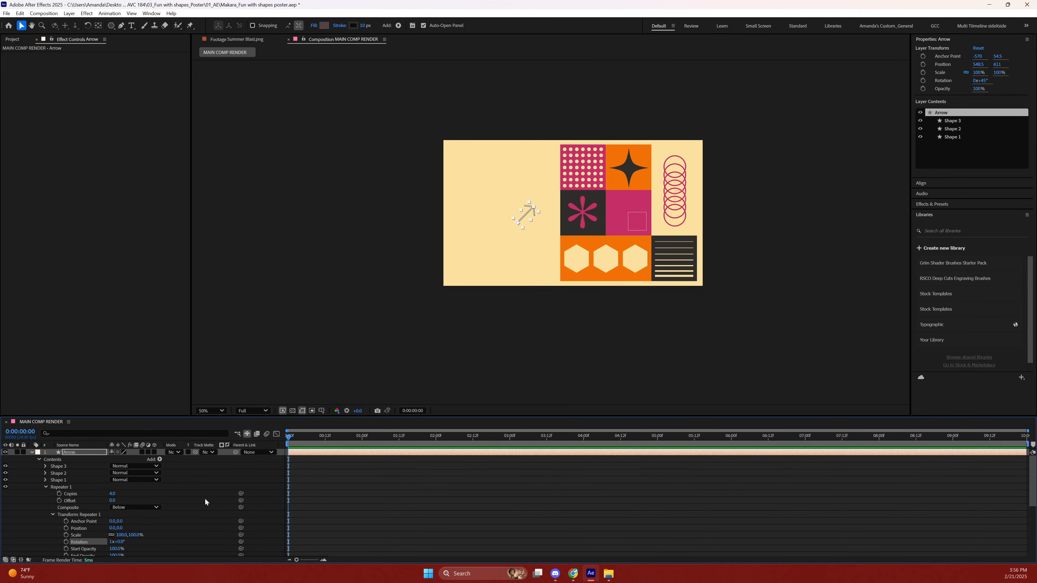
{"action": "left_click", "coordinate": [111, 542]}
{"action": "type", "text": "0"}
{"action": "key", "text": "Return"}
Try offsetting the Repeater's copies along the arrow's shaft with a transform position of 0, 84.
{"action": "left_click_drag", "start_coordinate": [122, 528], "coordinate": [172, 511]}
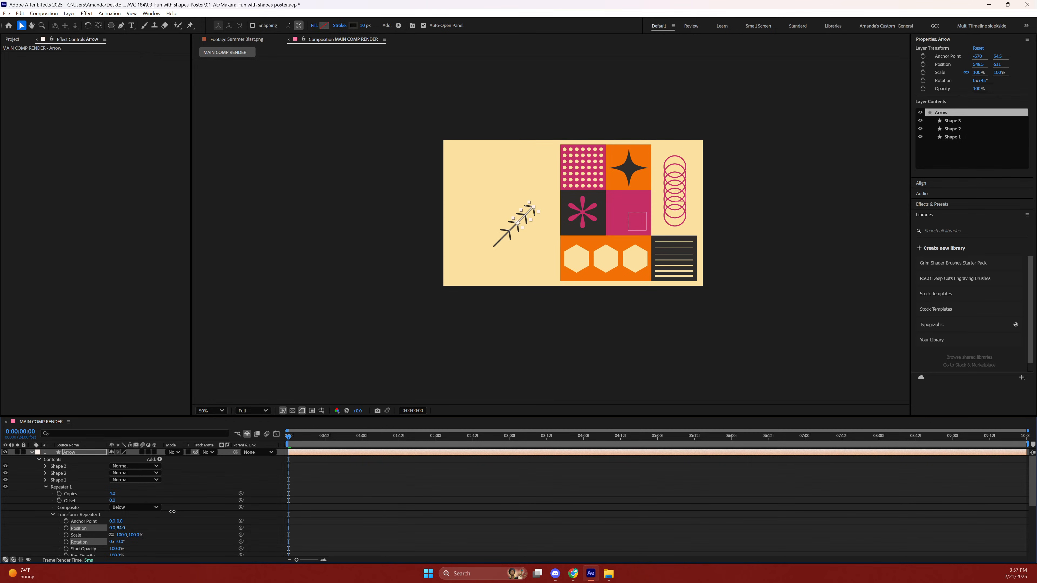
{"action": "left_click", "coordinate": [378, 282]}
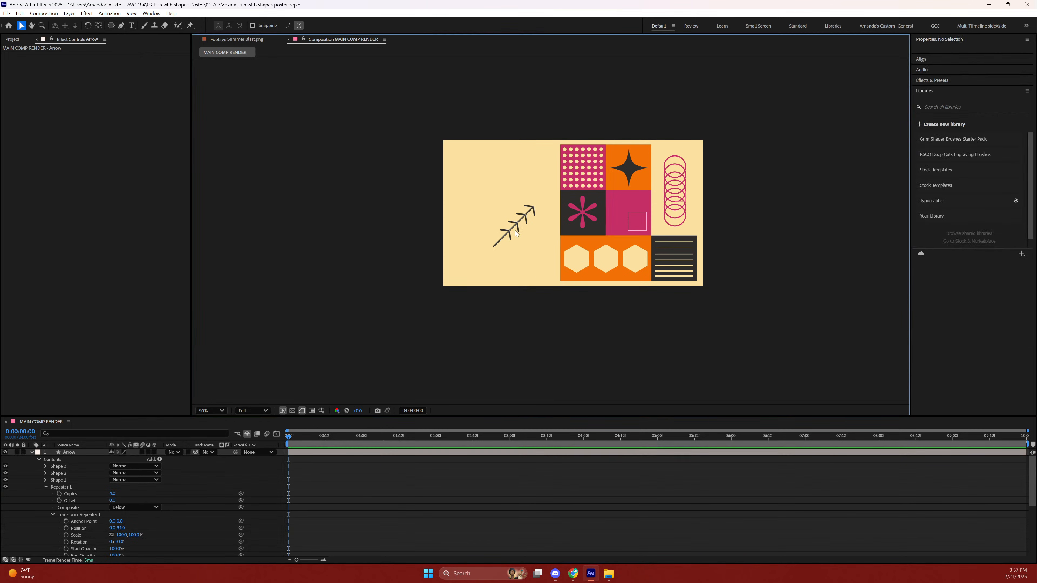
{"action": "left_click", "coordinate": [520, 221]}
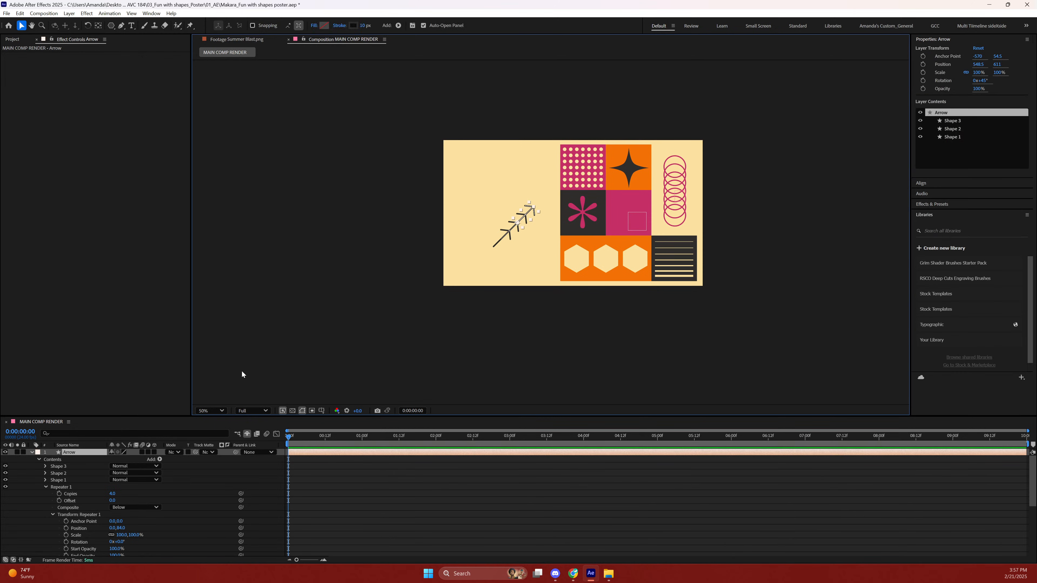
{"action": "scroll", "coordinate": [152, 520], "scroll_direction": "down", "scroll_amount": 1}
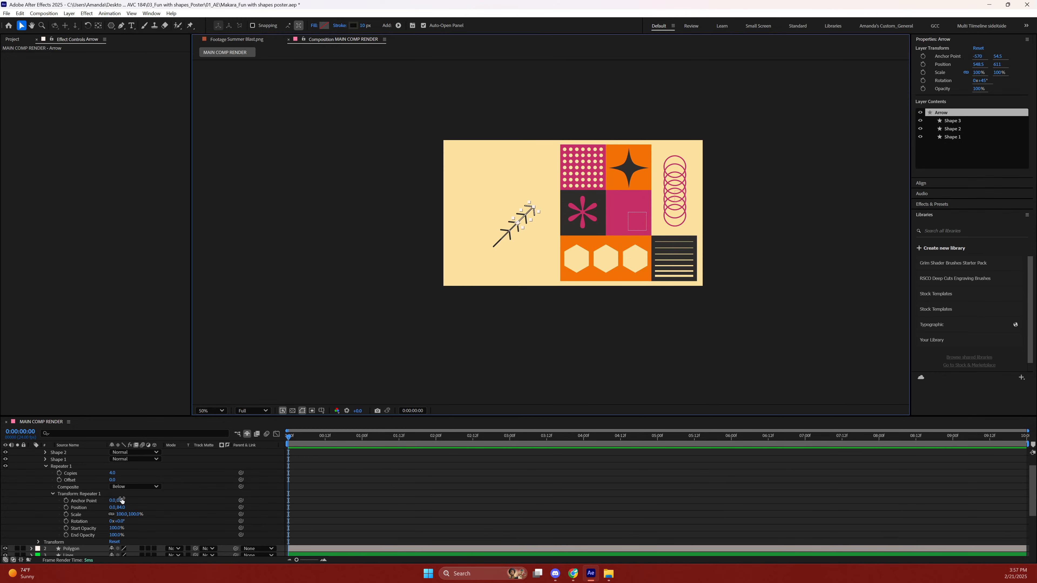
Try shifting the Repeater's vertical anchor point, undo it, and reset the Repeater's position to 0, 0.
{"action": "left_click_drag", "start_coordinate": [119, 501], "coordinate": [153, 499]}
{"action": "key", "text": "ctrl+z"}
{"action": "left_click", "coordinate": [120, 508]}
{"action": "type", "text": "0"}
{"action": "key", "text": "Return"}
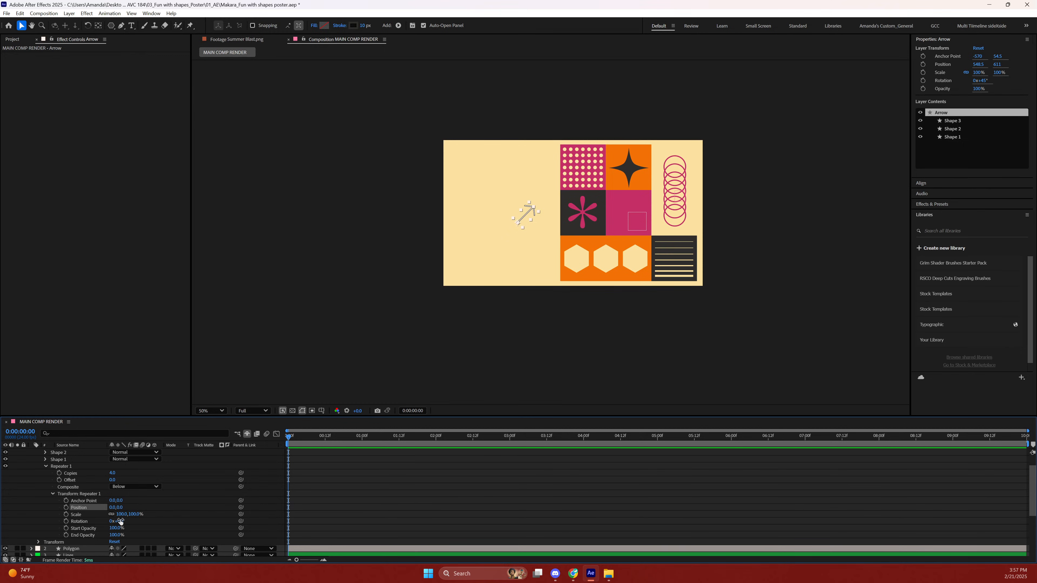
Rotate the Repeater's copies by 31° and try different anchor point offsets to fan the arrows into an arc.
{"action": "mouse_move", "coordinate": [121, 521]}
{"action": "left_mouse_down"}
{"action": "mouse_move", "coordinate": [136, 518]}
{"action": "mouse_move", "coordinate": [127, 518]}
{"action": "left_mouse_up"}
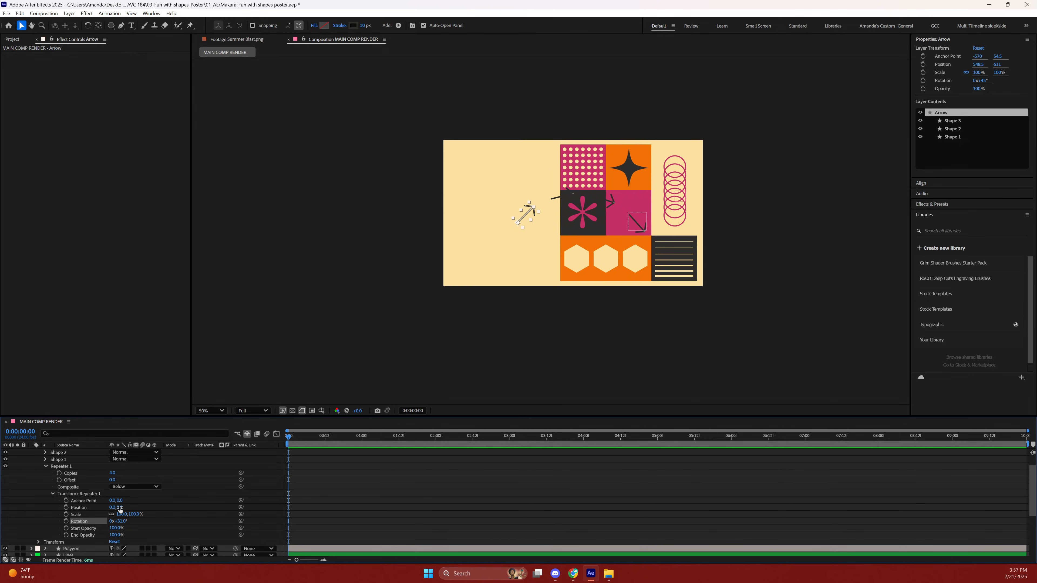
{"action": "left_click_drag", "start_coordinate": [118, 500], "coordinate": [222, 477]}
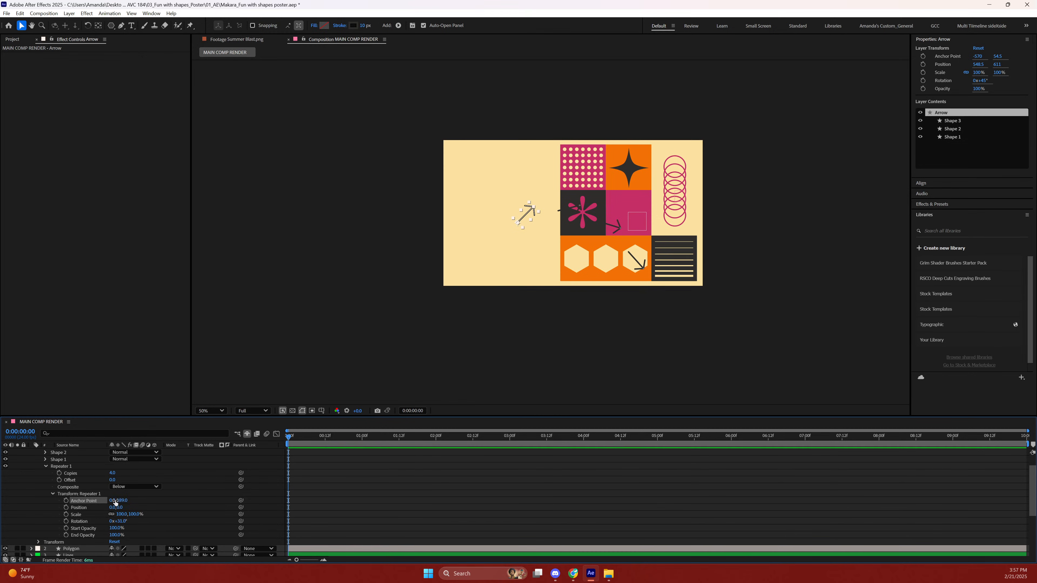
{"action": "key", "text": "ctrl+z"}
{"action": "left_click_drag", "start_coordinate": [114, 501], "coordinate": [45, 501]}
{"action": "left_click_drag", "start_coordinate": [115, 500], "coordinate": [201, 494]}
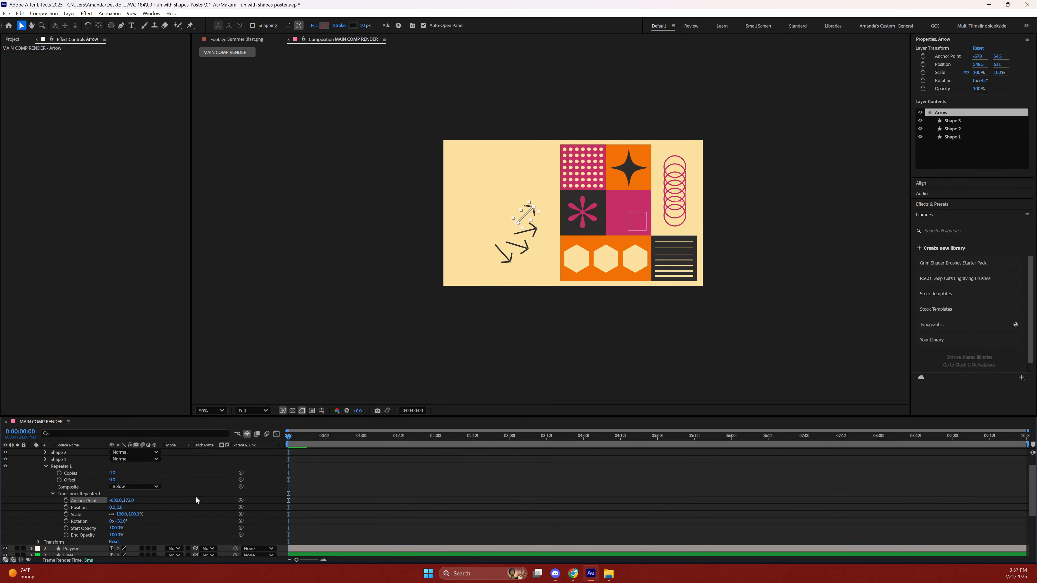
Try the Repeater's anchor point at 500, -250 and at -346, -250, with the copies rotated by 216°.
{"action": "left_click", "coordinate": [116, 500]}
{"action": "type", "text": "500"}
{"action": "key", "text": "Tab"}
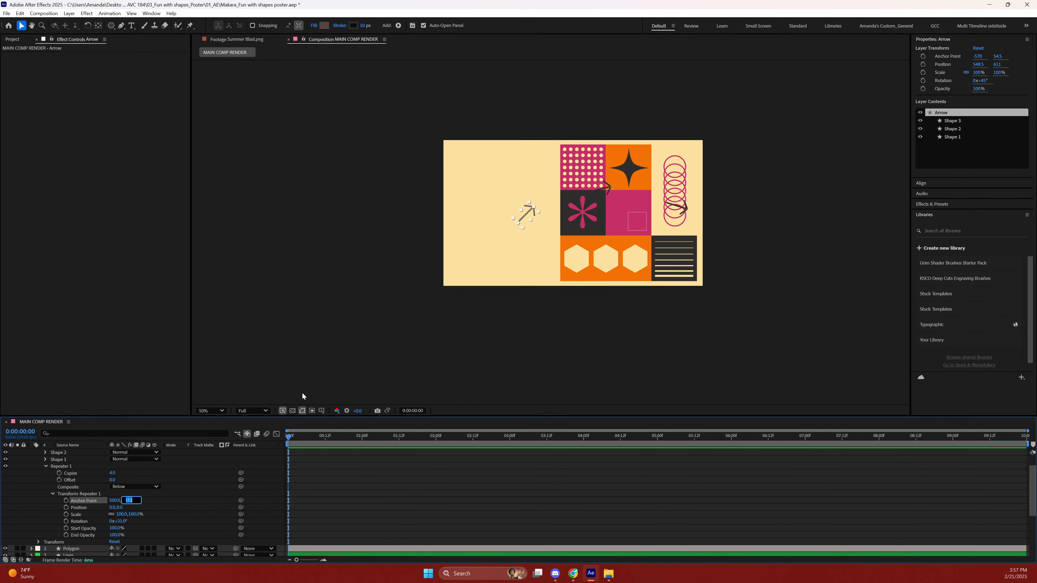
{"action": "type", "text": "-250"}
{"action": "key", "text": "Return"}
{"action": "left_click_drag", "start_coordinate": [110, 504], "coordinate": [6, 504]}
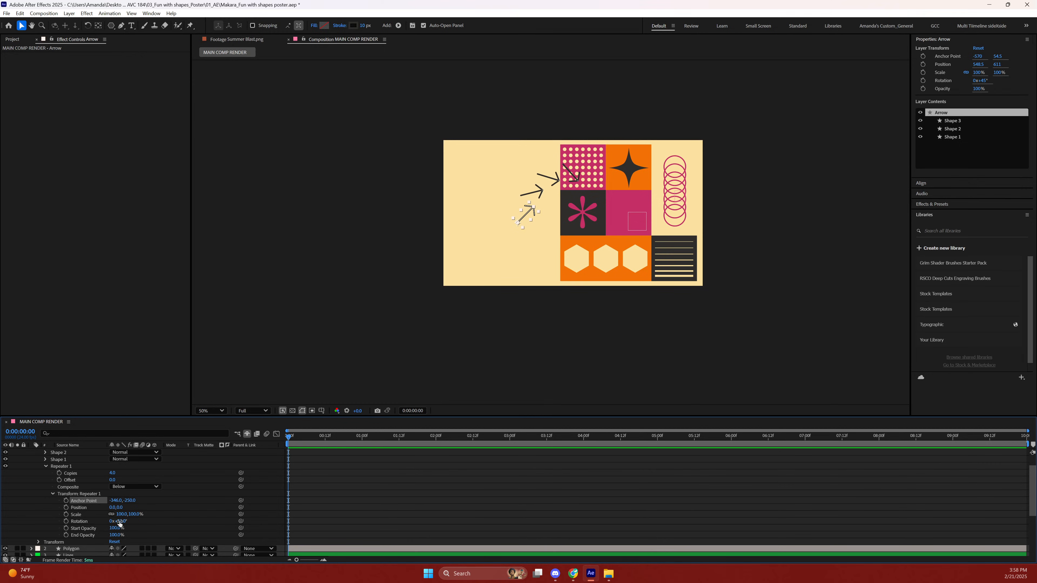
{"action": "left_click_drag", "start_coordinate": [122, 522], "coordinate": [175, 499]}
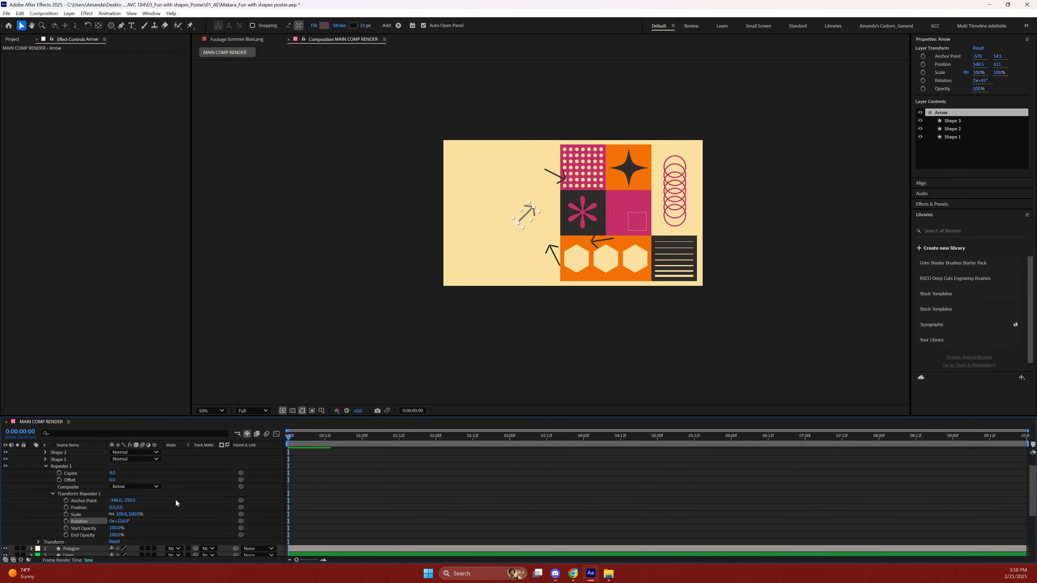
Set the Repeater's transform anchor point to -500, 250.
{"action": "left_click", "coordinate": [117, 500]}
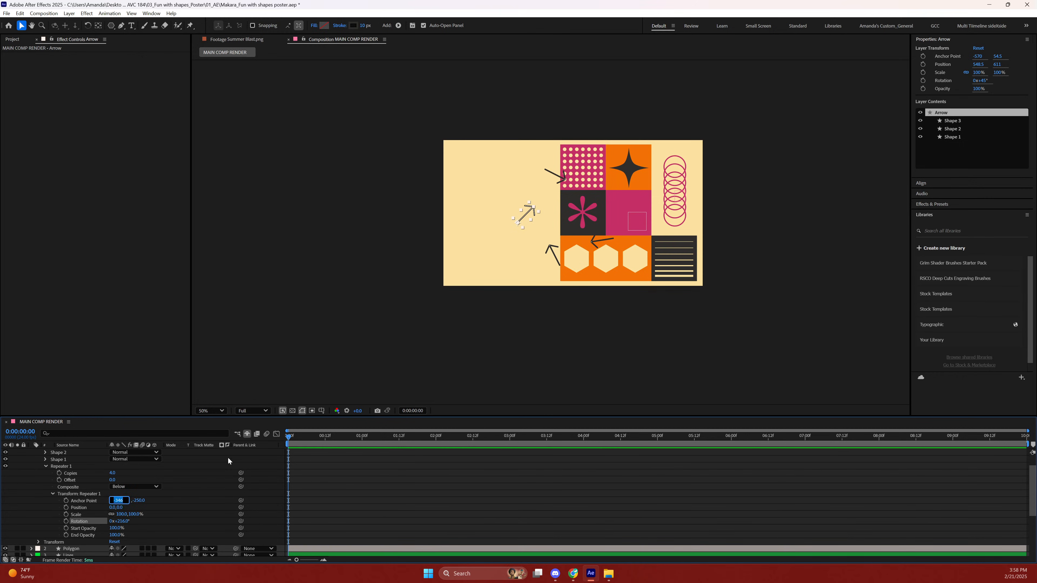
{"action": "key", "text": "BackSpace"}
{"action": "key", "text": "Return"}
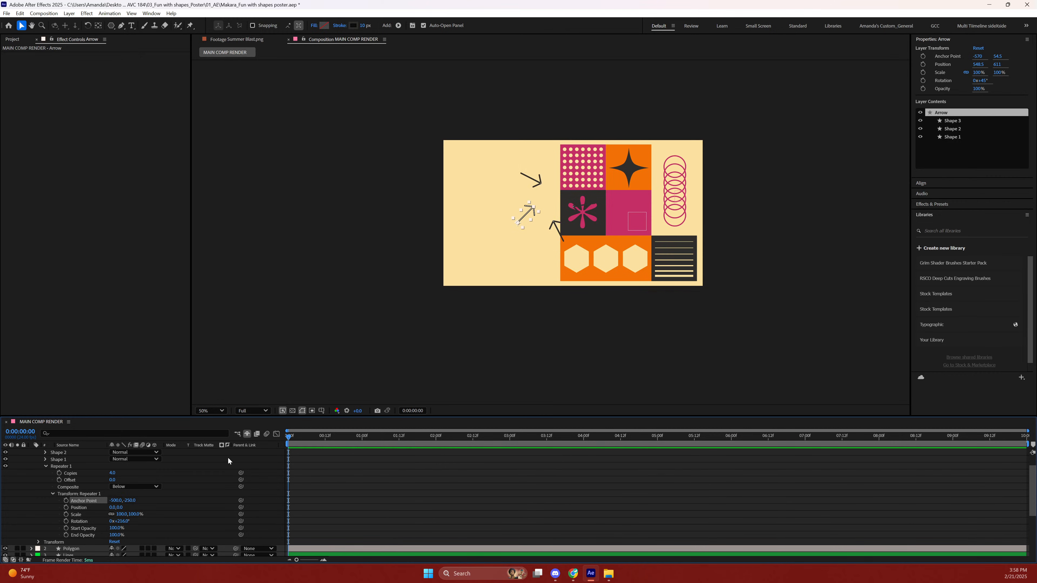
{"action": "key", "text": "Tab"}
{"action": "type", "text": "250"}
{"action": "key", "text": "Return"}
Set the Repeater's transform rotation to 45° so the arrow copies turn around a common center.
{"action": "left_click_drag", "start_coordinate": [123, 522], "coordinate": [128, 521]}
{"action": "left_click", "coordinate": [122, 521]}
{"action": "type", "text": "45"}
{"action": "key", "text": "Return"}
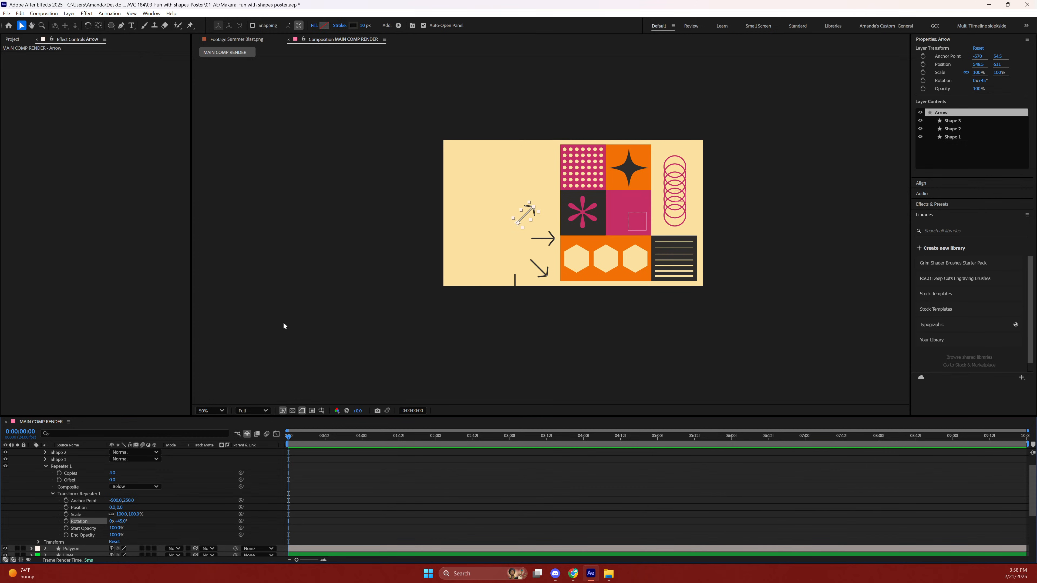
Move the Arrow layer up in the cream area to position 522.5, 311 and raise the Repeater's copies to 26.
{"action": "left_click_drag", "start_coordinate": [519, 219], "coordinate": [515, 180]}
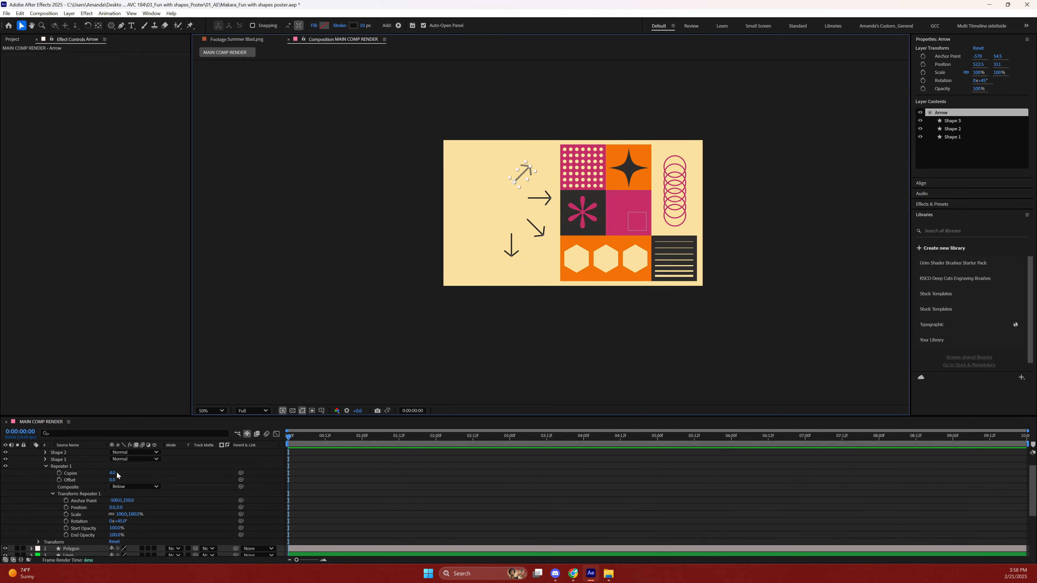
{"action": "left_click_drag", "start_coordinate": [118, 474], "coordinate": [121, 473]}
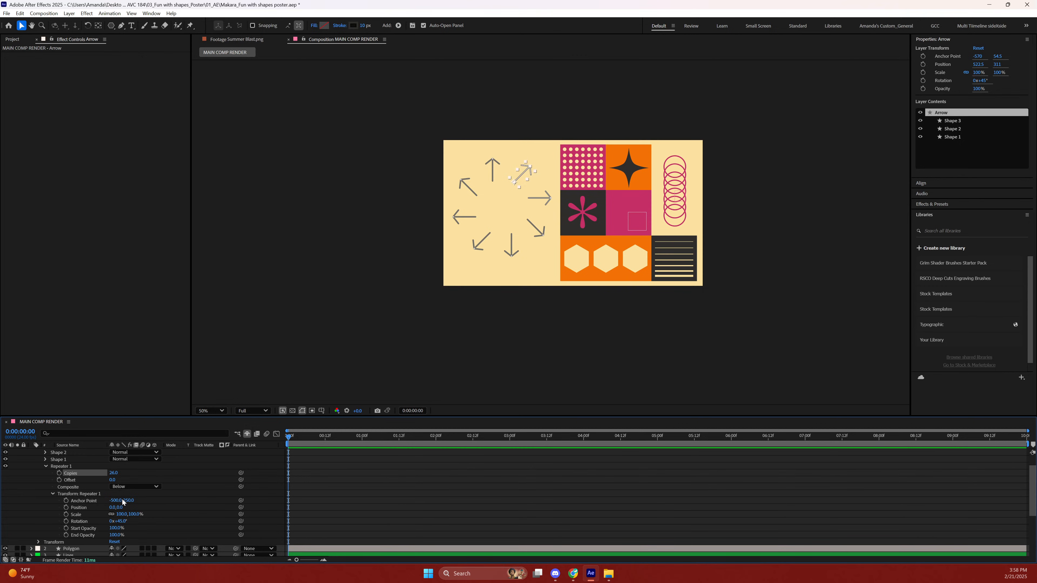
Set the Arrow Repeater's copies to 8.
{"action": "left_click", "coordinate": [113, 473]}
{"action": "type", "text": "25"}
{"action": "key", "text": "Return"}
{"action": "left_click", "coordinate": [121, 472]}
{"action": "type", "text": "8"}
{"action": "key", "text": "Return"}
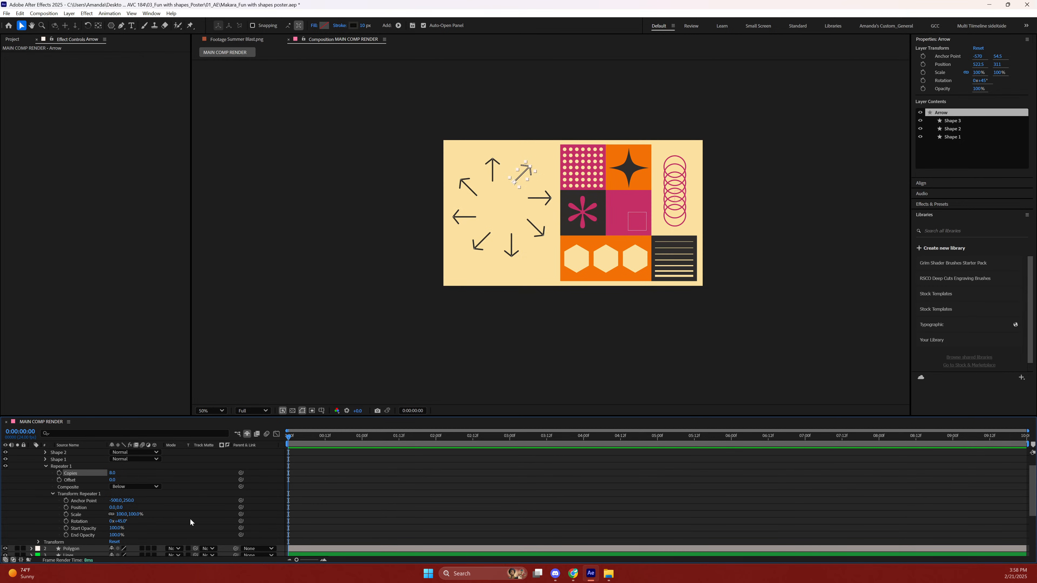
{"action": "scroll", "coordinate": [190, 519], "scroll_direction": "down", "scroll_amount": 1}
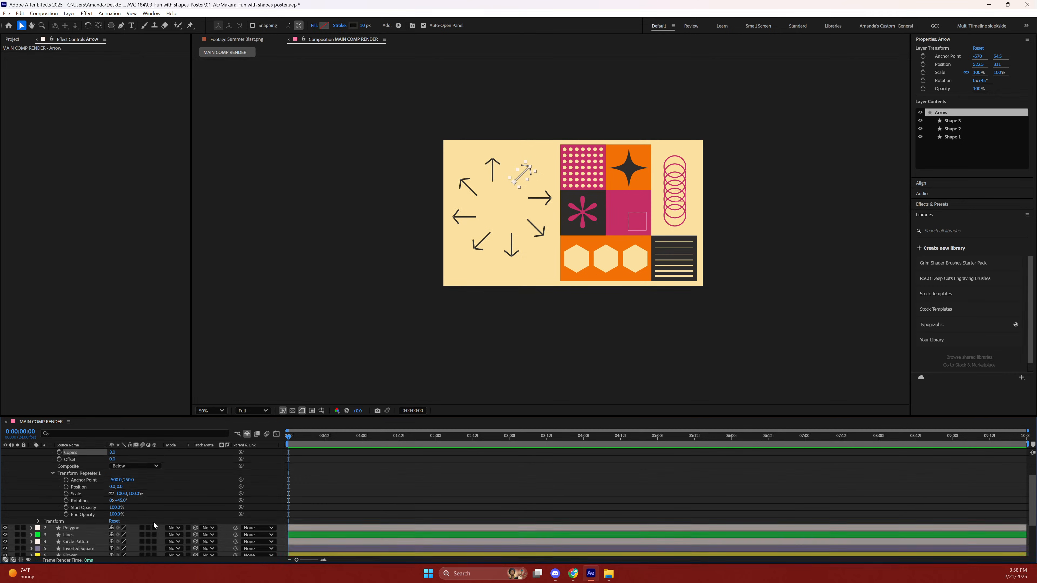
{"action": "right_click", "coordinate": [122, 471]}
{"action": "left_click", "coordinate": [89, 453]}
{"action": "scroll", "coordinate": [88, 452], "scroll_direction": "up", "scroll_amount": 2}
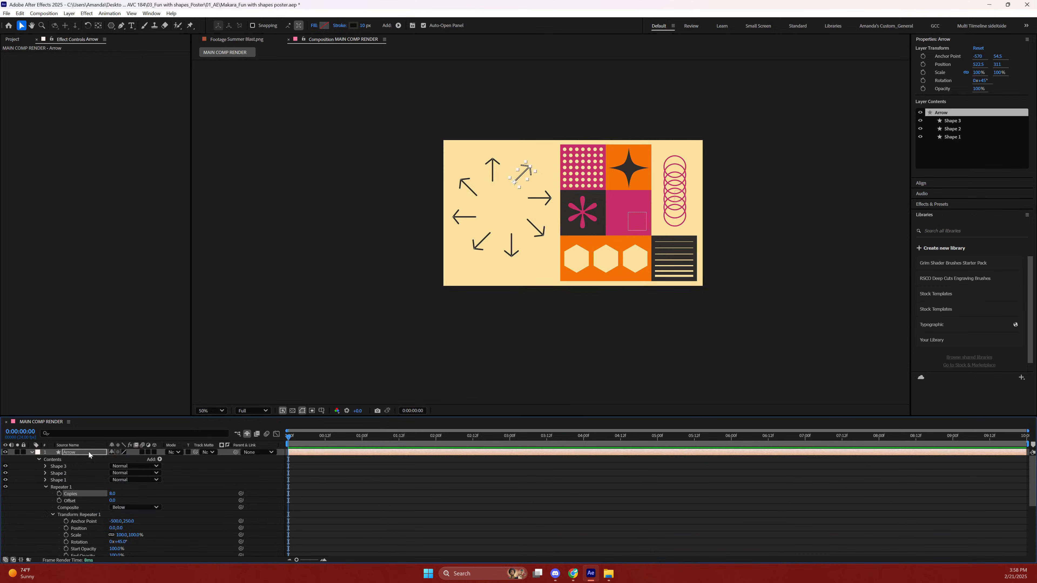
{"action": "left_click", "coordinate": [84, 453]}
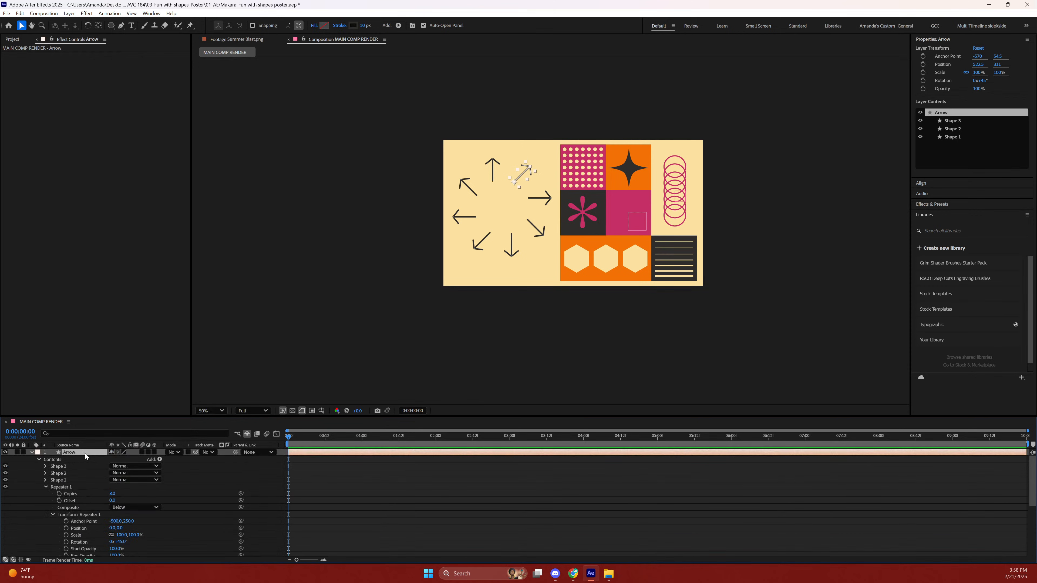
{"action": "right_click", "coordinate": [177, 453]}
{"action": "left_click", "coordinate": [187, 492]}
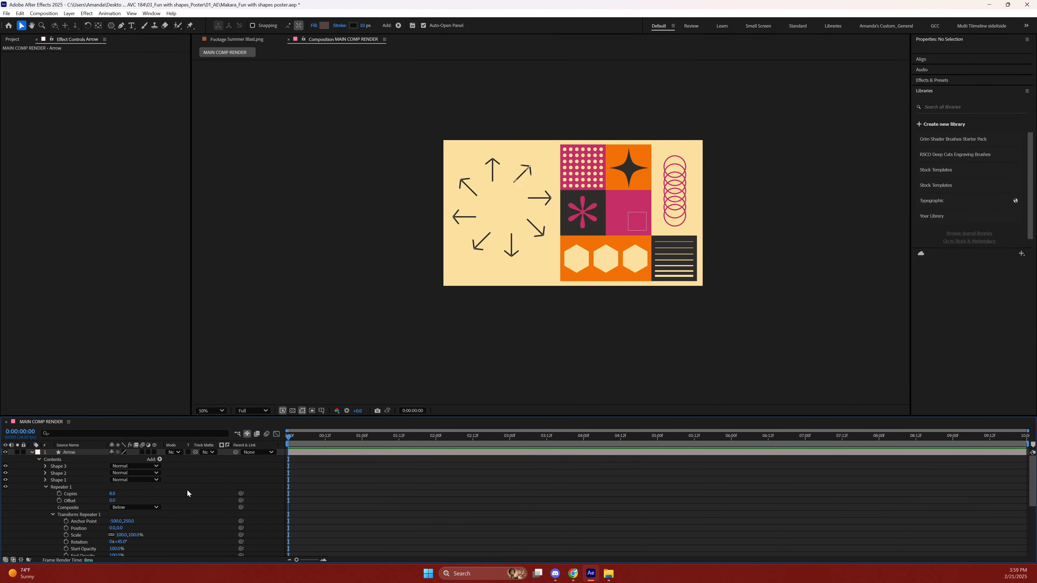
Set the Repeater's transform anchor point to -575, 250 to even out the ring and move the Arrow layer to position 602.5, 343.
{"action": "left_click", "coordinate": [80, 452]}
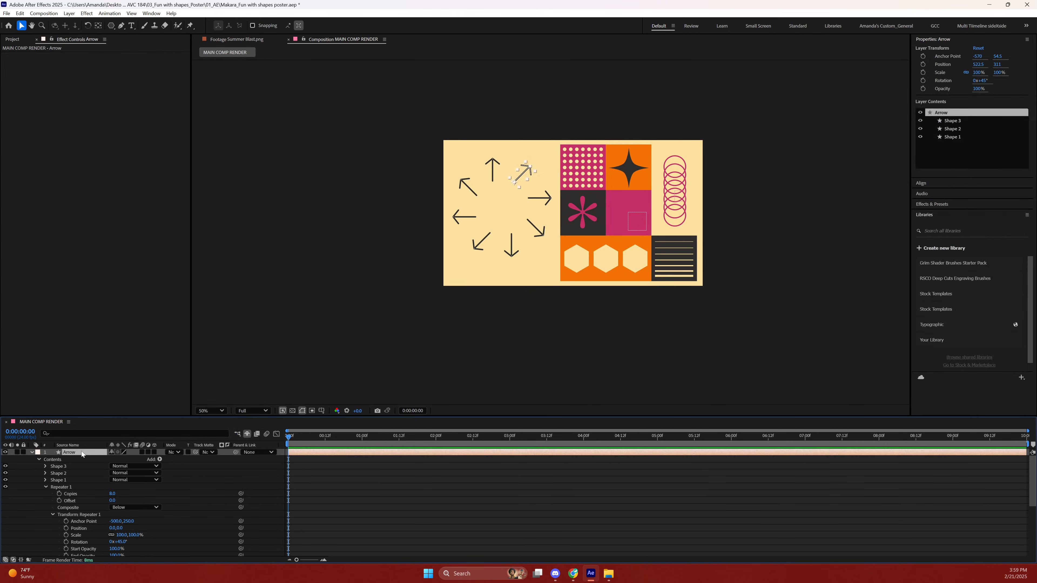
{"action": "scroll", "coordinate": [115, 512], "scroll_direction": "down", "scroll_amount": 1}
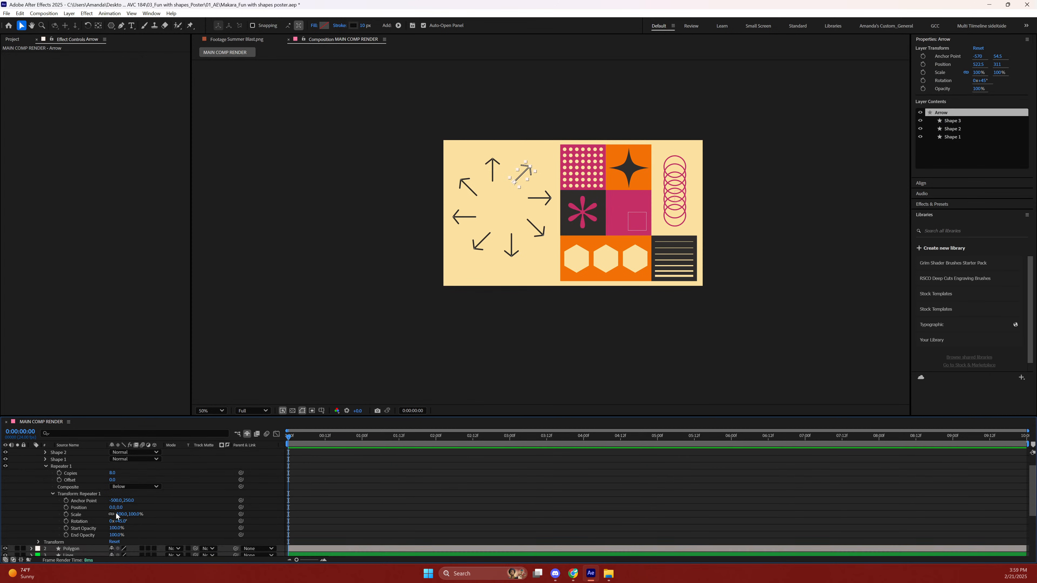
{"action": "scroll", "coordinate": [115, 512], "scroll_direction": "down", "scroll_amount": 1}
{"action": "mouse_move", "coordinate": [116, 480]}
{"action": "left_mouse_down"}
{"action": "mouse_move", "coordinate": [95, 486]}
{"action": "mouse_move", "coordinate": [115, 481]}
{"action": "left_mouse_up"}
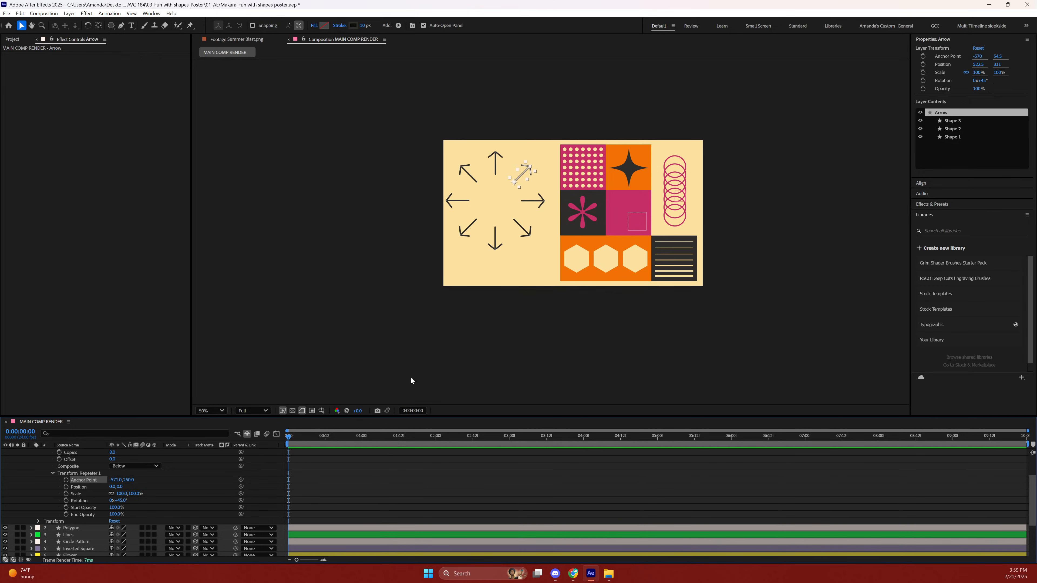
{"action": "left_click", "coordinate": [112, 481]}
{"action": "key", "text": "BackSpace"}
{"action": "type", "text": "-571"}
{"action": "key", "text": "Return"}
{"action": "left_click", "coordinate": [110, 481]}
{"action": "type", "text": "-575"}
{"action": "key", "text": "Return"}
{"action": "left_click", "coordinate": [425, 279]}
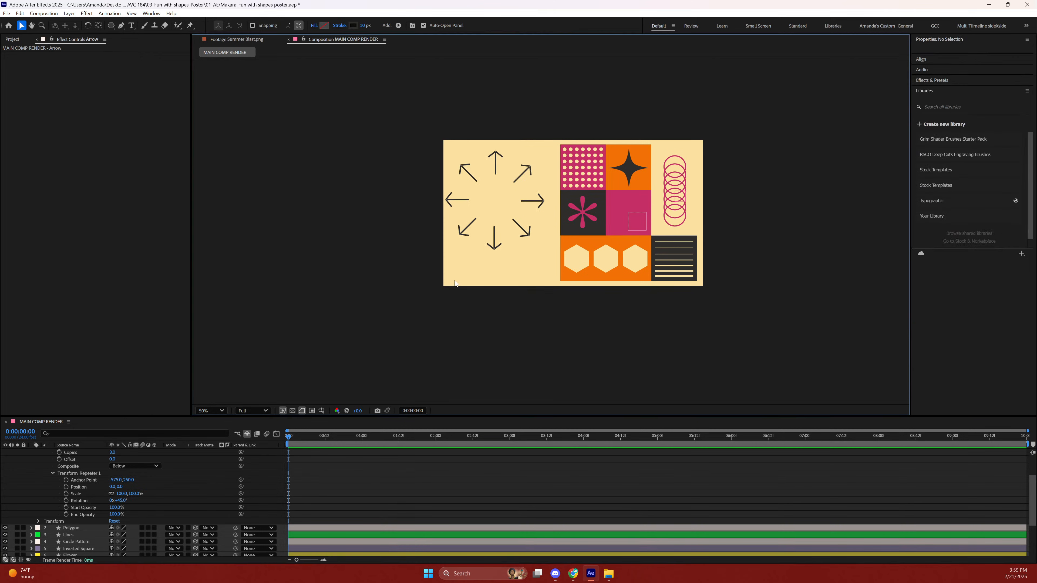
{"action": "mouse_move", "coordinate": [516, 186]}
{"action": "left_mouse_down"}
{"action": "mouse_move", "coordinate": [647, 203]}
{"action": "mouse_move", "coordinate": [508, 200]}
{"action": "mouse_move", "coordinate": [527, 191]}
{"action": "left_mouse_up"}
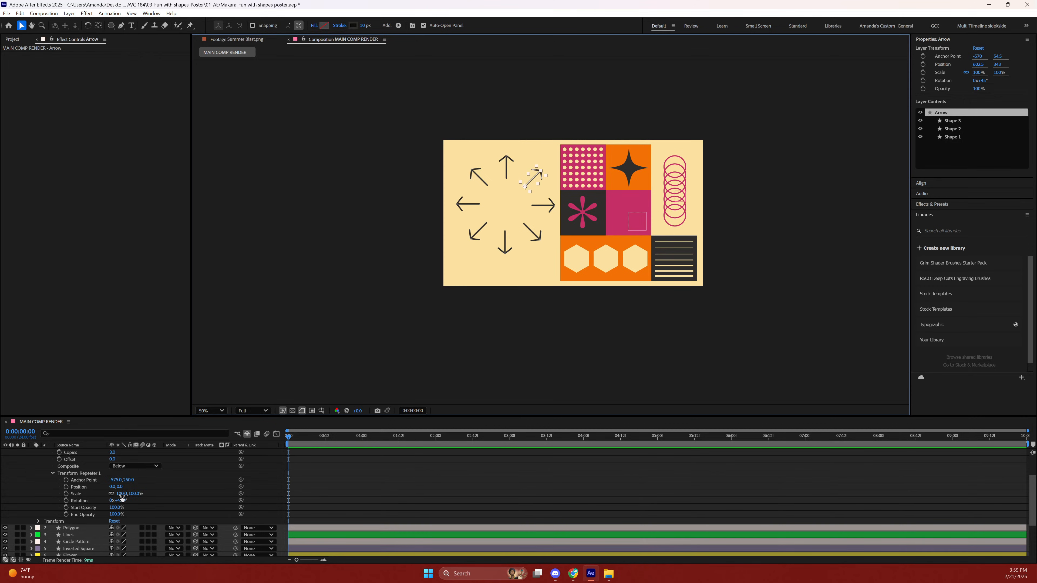
Try changing the Repeater's transform scale and position, undoing each trial.
{"action": "left_click_drag", "start_coordinate": [121, 497], "coordinate": [116, 494]}
{"action": "key", "text": "ctrl+z"}
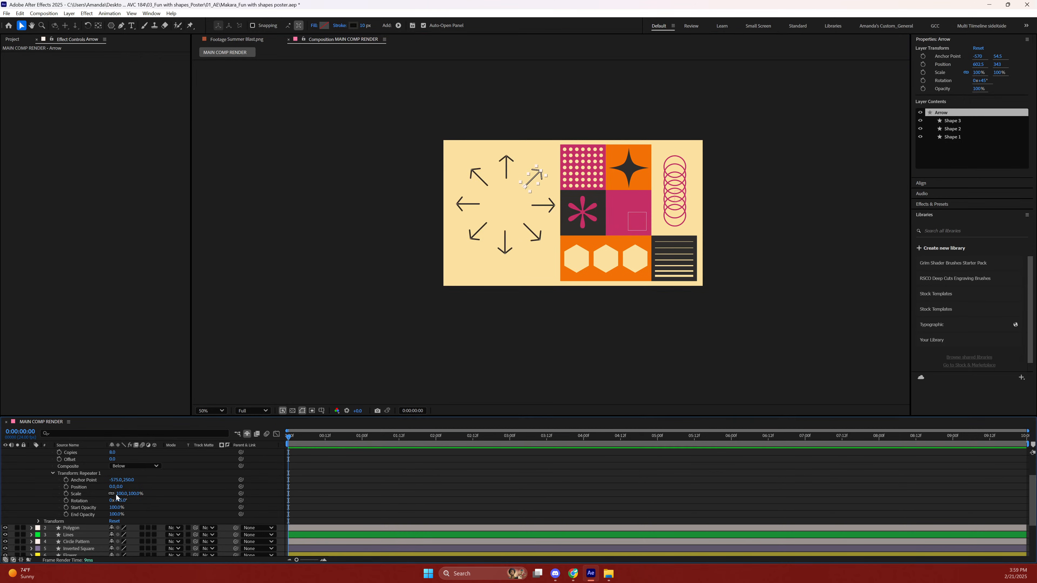
{"action": "left_click_drag", "start_coordinate": [117, 498], "coordinate": [112, 495]}
{"action": "key", "text": "ctrl+z"}
{"action": "mouse_move", "coordinate": [115, 486]}
{"action": "left_mouse_down"}
{"action": "mouse_move", "coordinate": [102, 492]}
{"action": "mouse_move", "coordinate": [111, 493]}
{"action": "left_mouse_up"}
{"action": "key", "text": "ctrl+z"}
{"action": "key", "text": "ctrl+z"}
Center the Arrow layer's anchor point in the ring at -575, 250 and scale the layer to 46%.
{"action": "scroll", "coordinate": [74, 468], "scroll_direction": "up", "scroll_amount": 2}
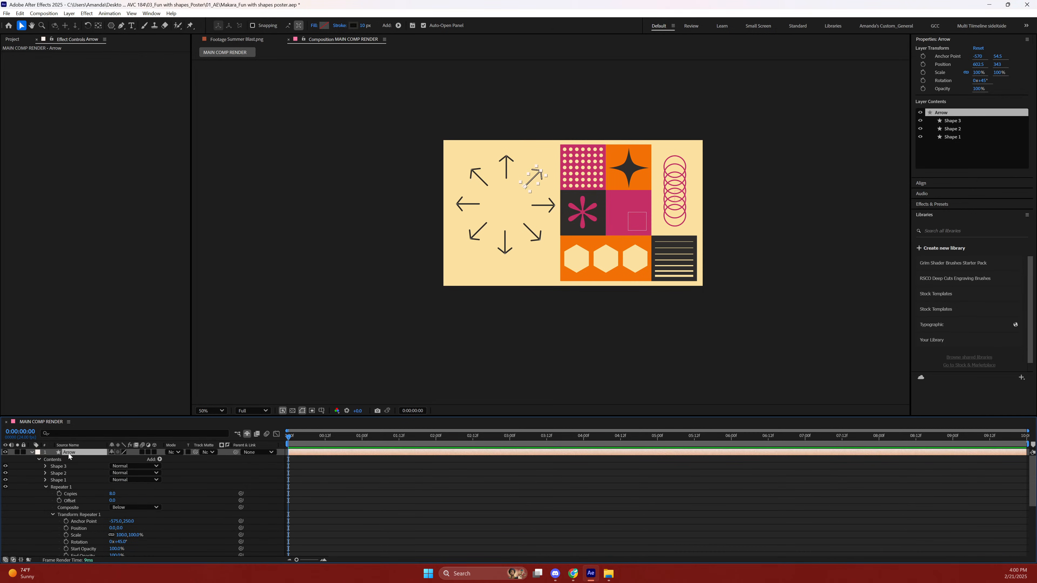
{"action": "left_click", "coordinate": [98, 26]}
{"action": "key", "text": "ctrl+alt+Home"}
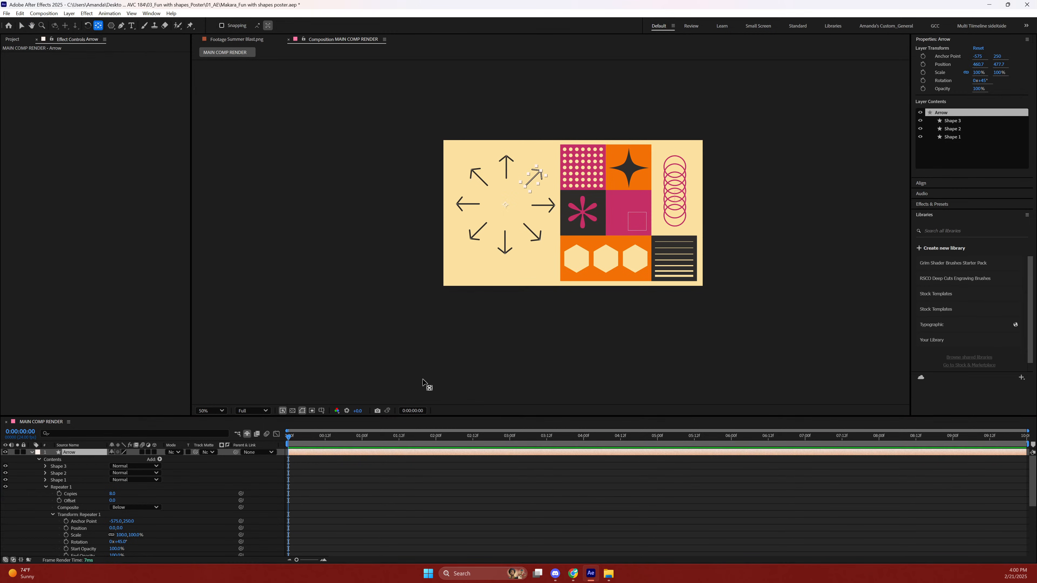
{"action": "key", "text": "s"}
{"action": "left_click_drag", "start_coordinate": [125, 460], "coordinate": [111, 467]}
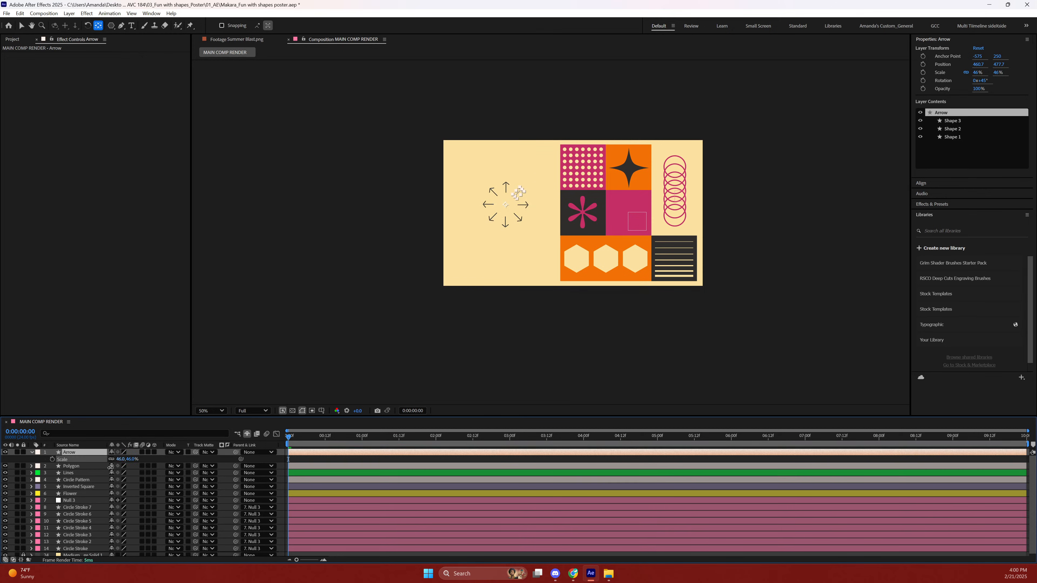
{"action": "left_click", "coordinate": [354, 305]}
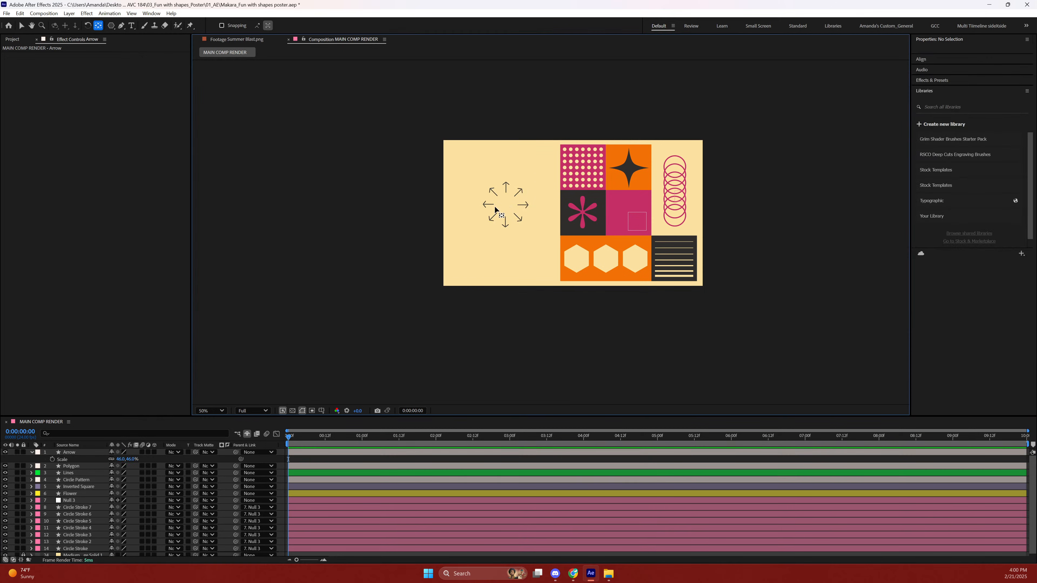
Move the arrow ring off the poster onto the empty area to the right of the composition.
{"action": "left_click", "coordinate": [21, 25]}
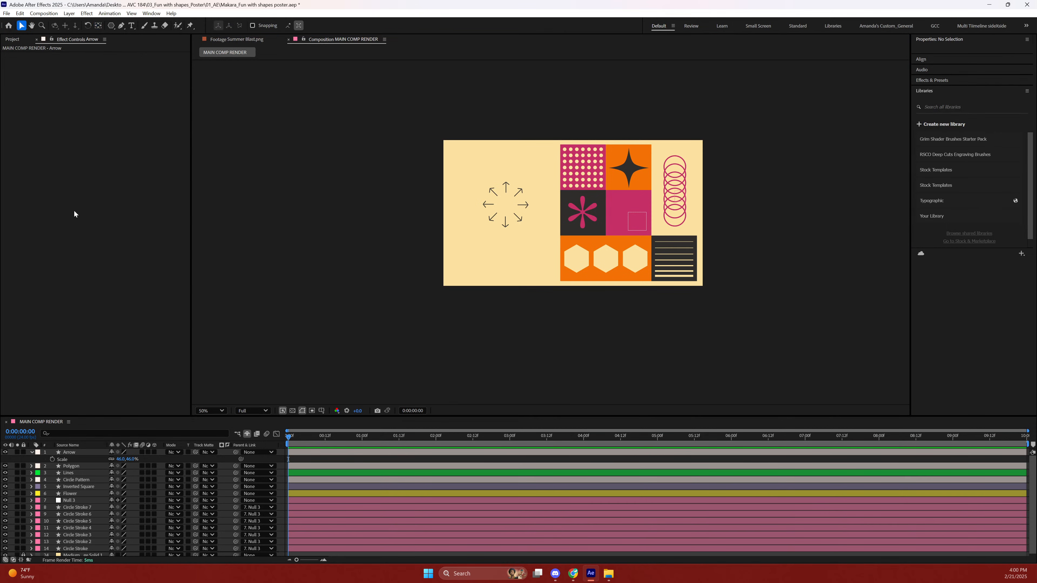
{"action": "left_click", "coordinate": [87, 452]}
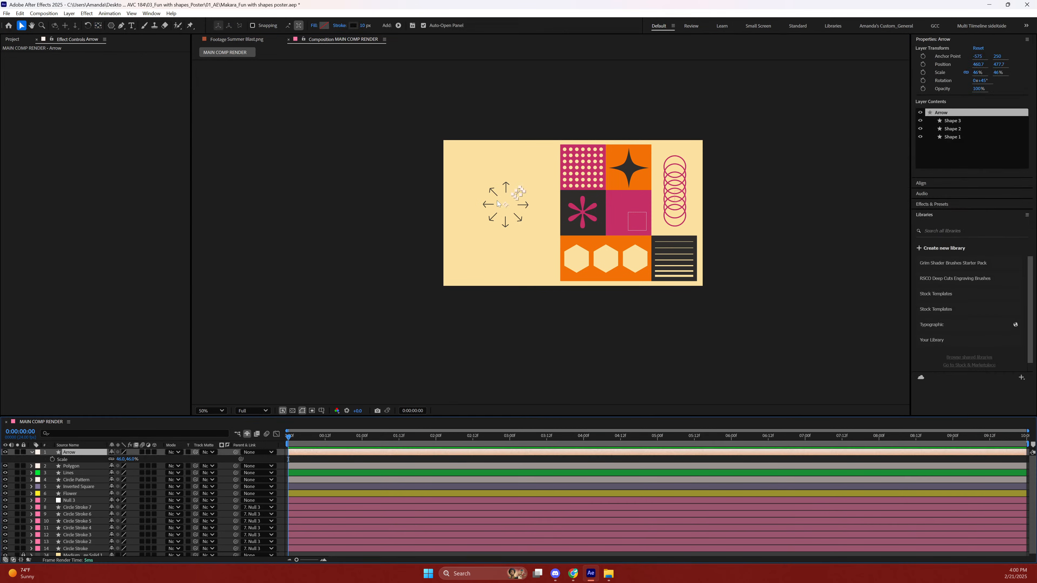
{"action": "left_click_drag", "start_coordinate": [508, 208], "coordinate": [765, 224]}
{"action": "left_click", "coordinate": [682, 270]}
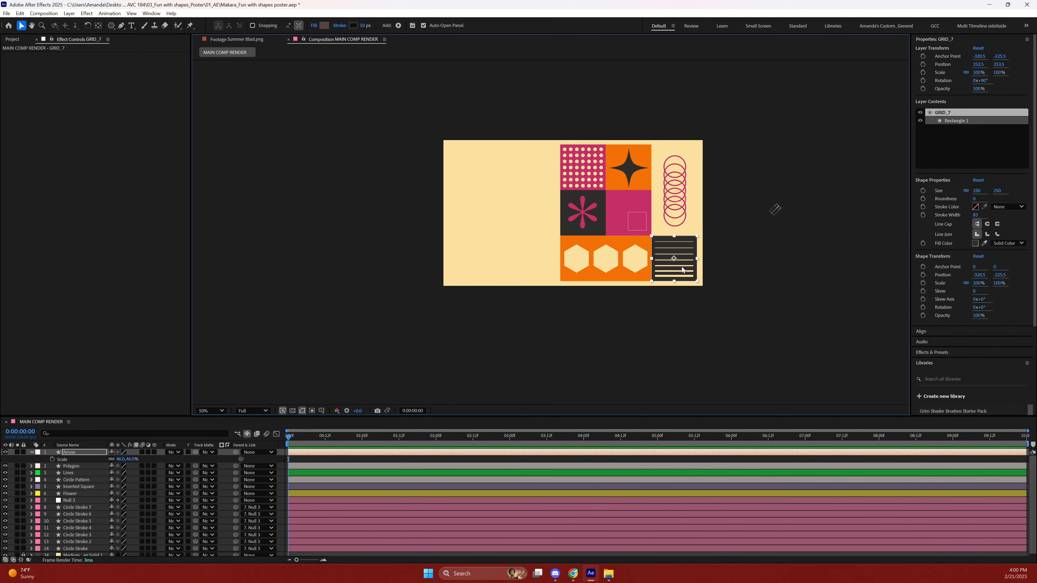
{"action": "left_click_drag", "start_coordinate": [682, 267], "coordinate": [628, 218]}
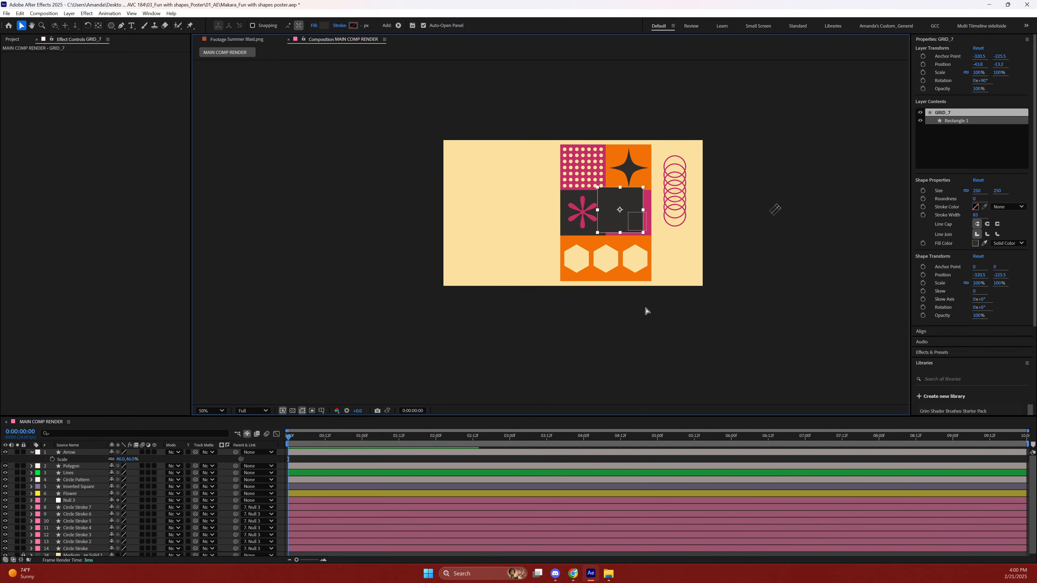
{"action": "key", "text": "ctrl+z"}
Try moving the Flower out above the composition and the Lines layer onto the magenta square.
{"action": "left_click", "coordinate": [77, 472]}
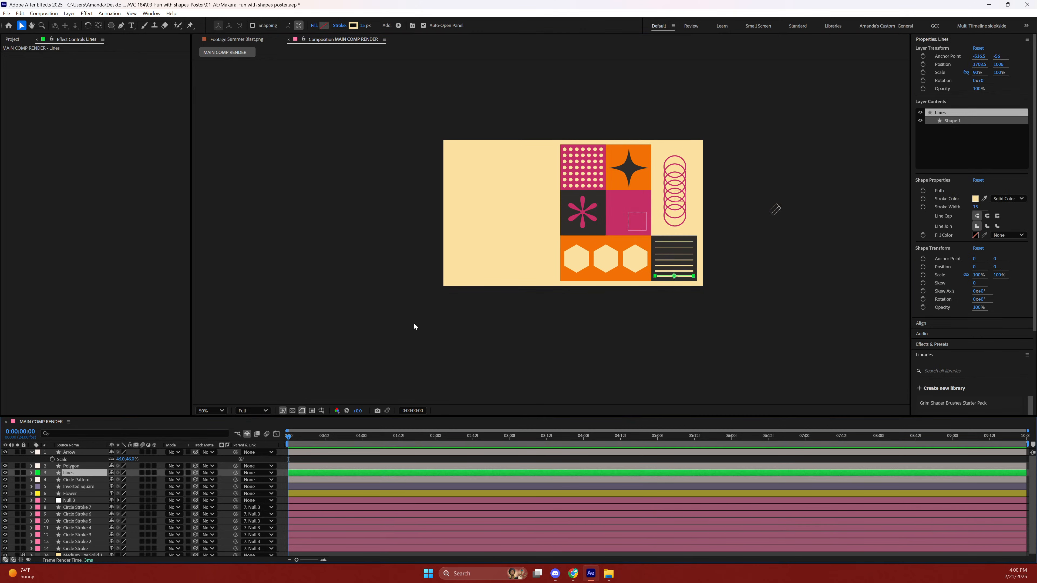
{"action": "left_click_drag", "start_coordinate": [664, 281], "coordinate": [492, 231]}
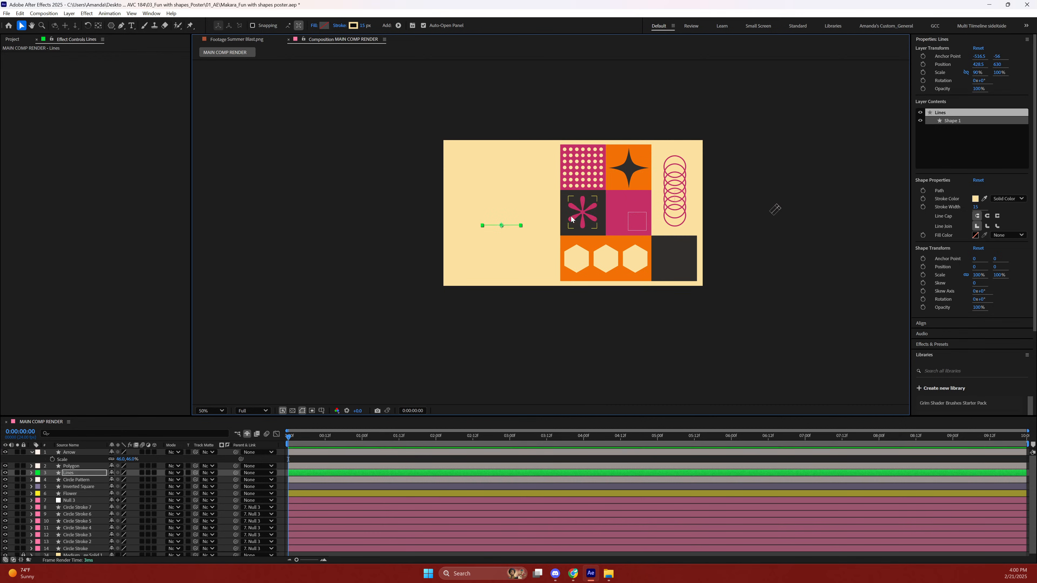
{"action": "left_click", "coordinate": [579, 221]}
{"action": "left_click_drag", "start_coordinate": [586, 213], "coordinate": [618, 98]}
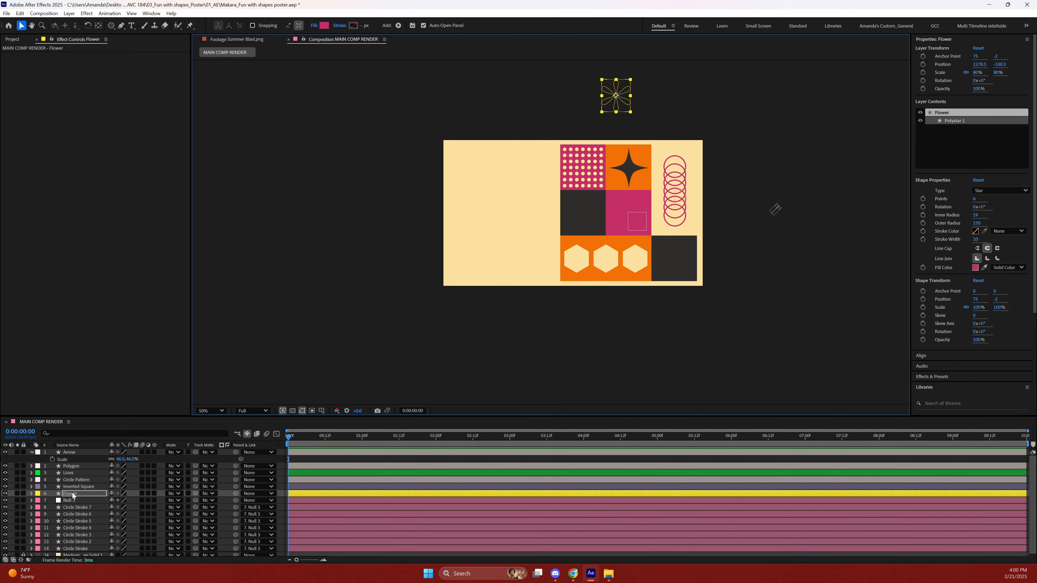
{"action": "left_click", "coordinate": [70, 472]}
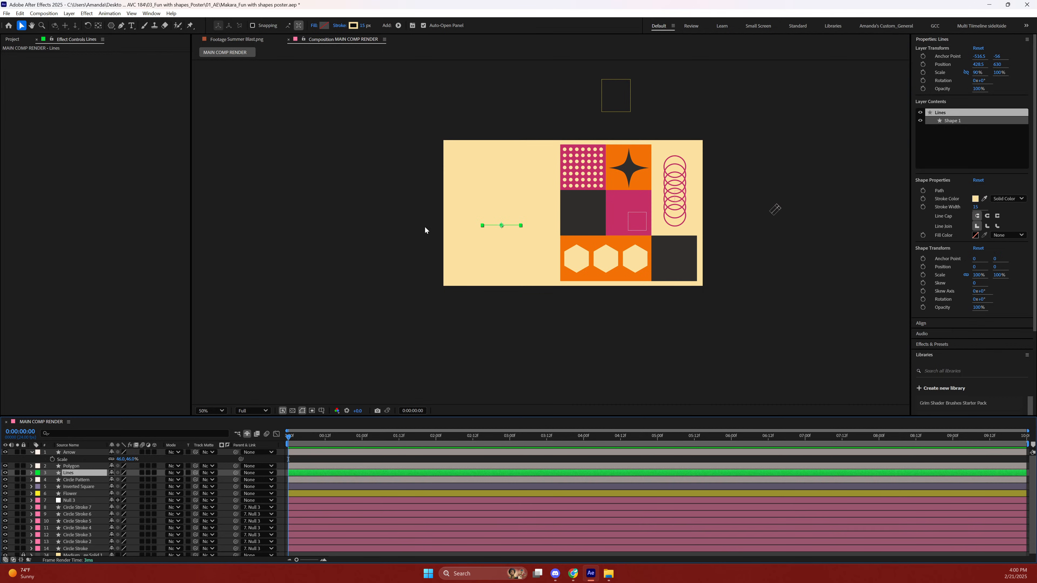
{"action": "left_click_drag", "start_coordinate": [503, 227], "coordinate": [628, 234]}
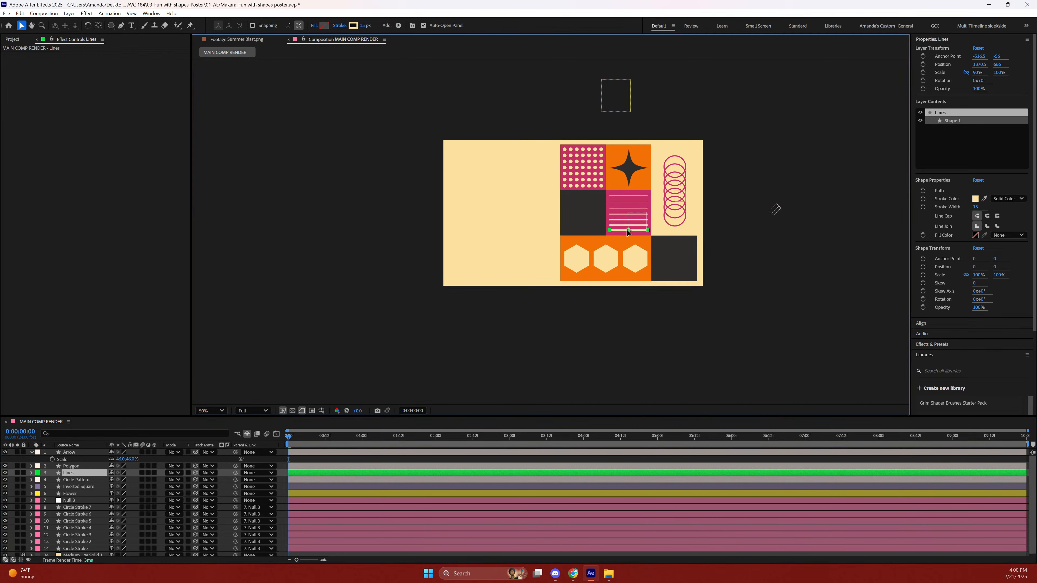
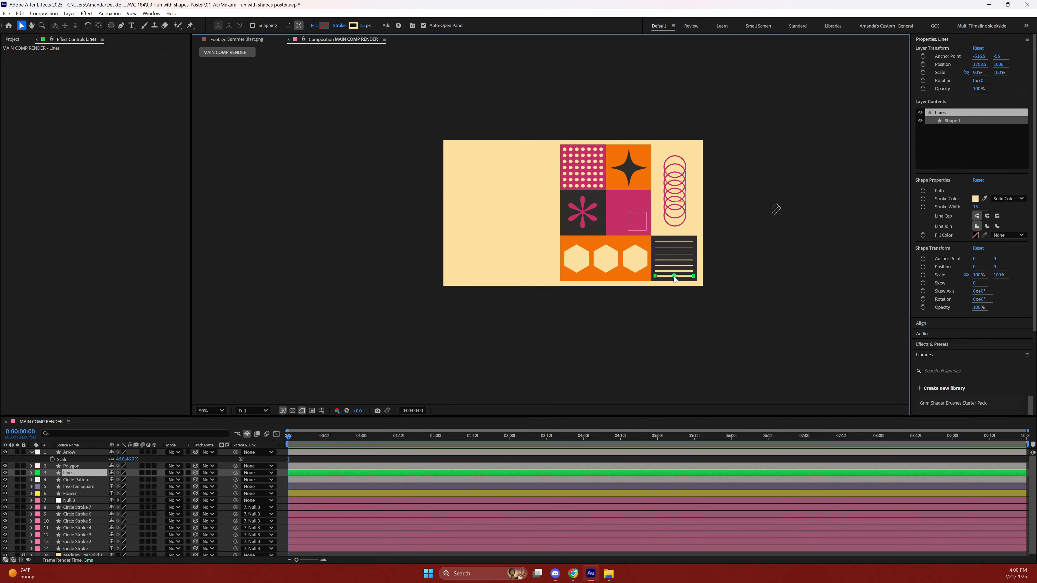
Move the Lines layer from the dark square onto the magenta square, nudging it to position 1372.5, 664.
{"action": "left_click_drag", "start_coordinate": [673, 278], "coordinate": [627, 230]}
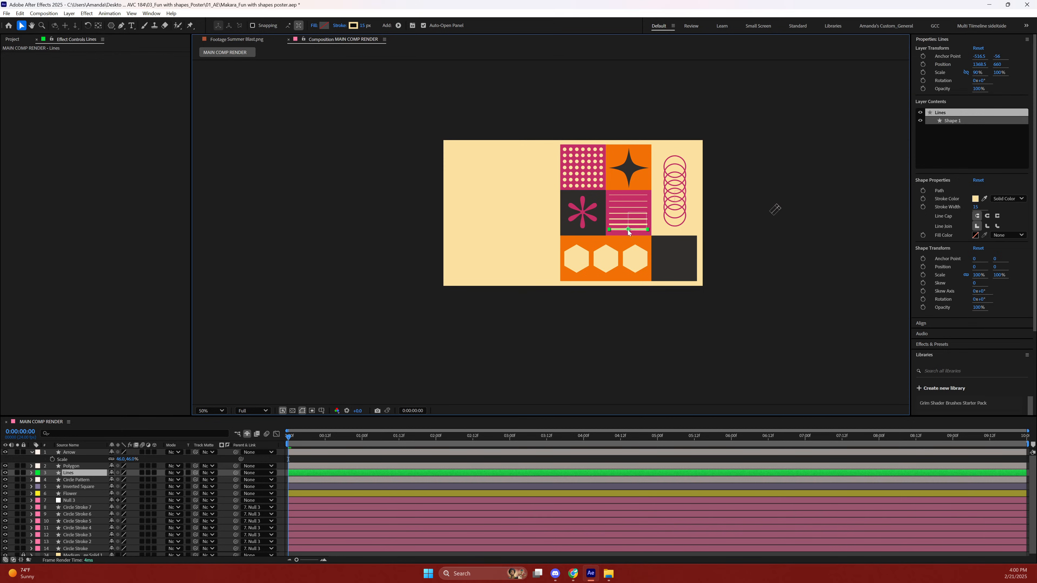
{"action": "key", "text": "slash"}
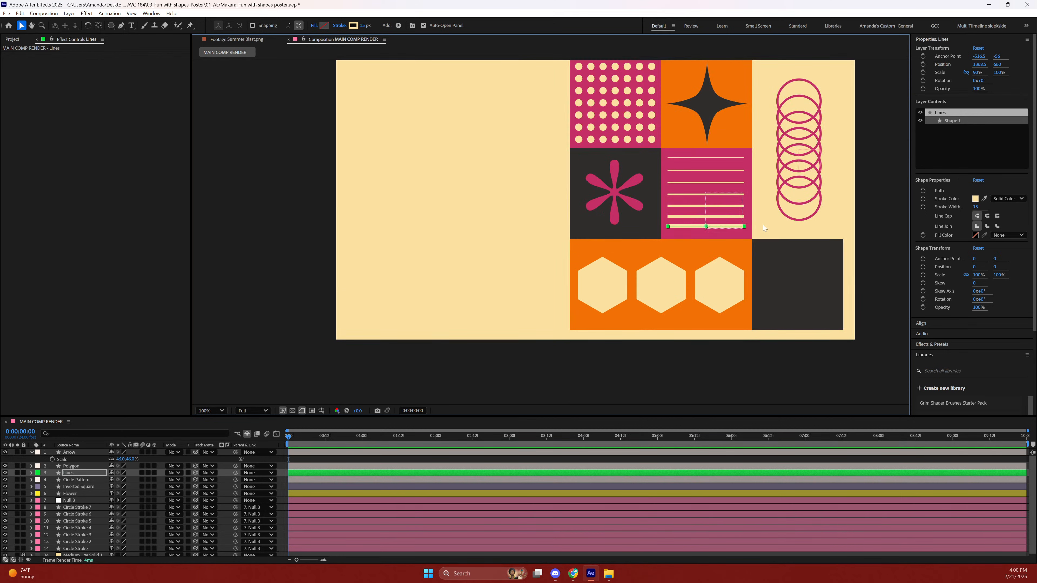
{"action": "key", "text": "h"}
{"action": "left_click_drag", "start_coordinate": [727, 214], "coordinate": [678, 195]}
{"action": "left_click_drag", "start_coordinate": [598, 204], "coordinate": [590, 210]}
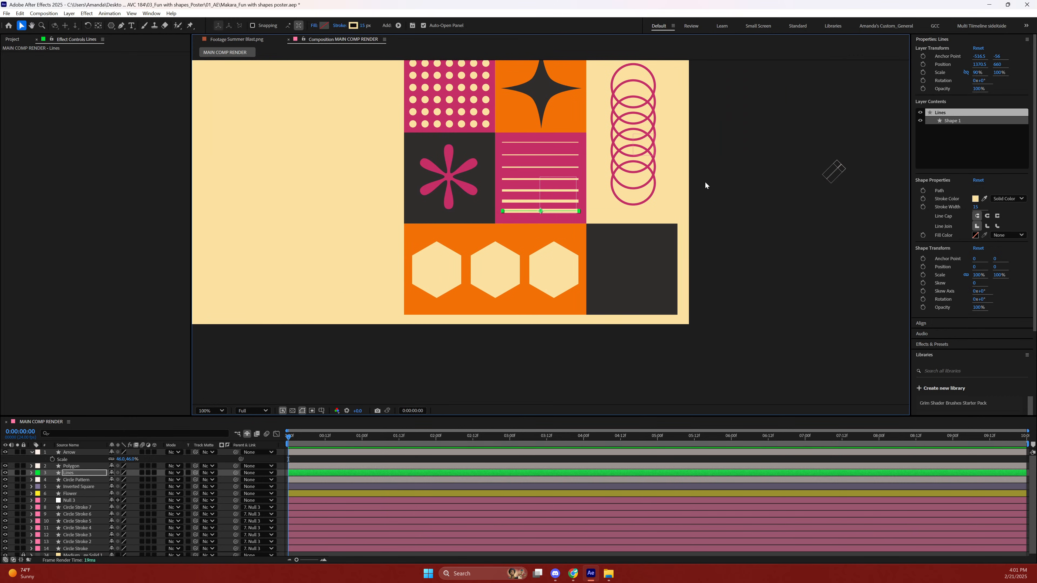
{"action": "key", "text": "Down"}
{"action": "key", "text": "Down"}
{"action": "key", "text": "Down"}
{"action": "key", "text": "Down"}
{"action": "key", "text": "Right"}
{"action": "key", "text": "Right"}
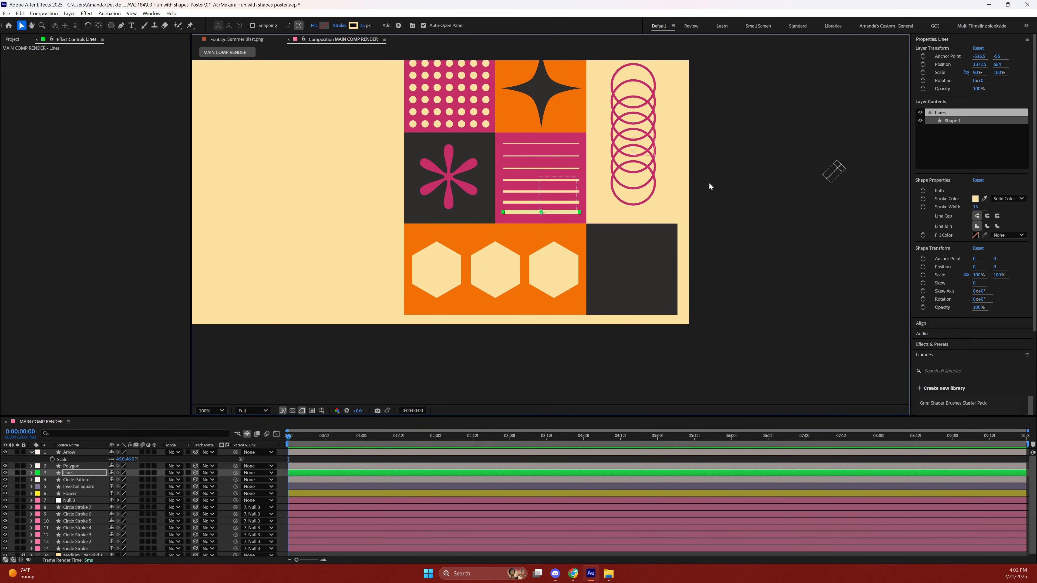
Move the arrow ring onto the center of the dark lower-right grid square and set the layer's scale to 35%.
{"action": "left_click", "coordinate": [770, 206]}
{"action": "left_click", "coordinate": [833, 169]}
{"action": "left_click_drag", "start_coordinate": [804, 201], "coordinate": [682, 245]}
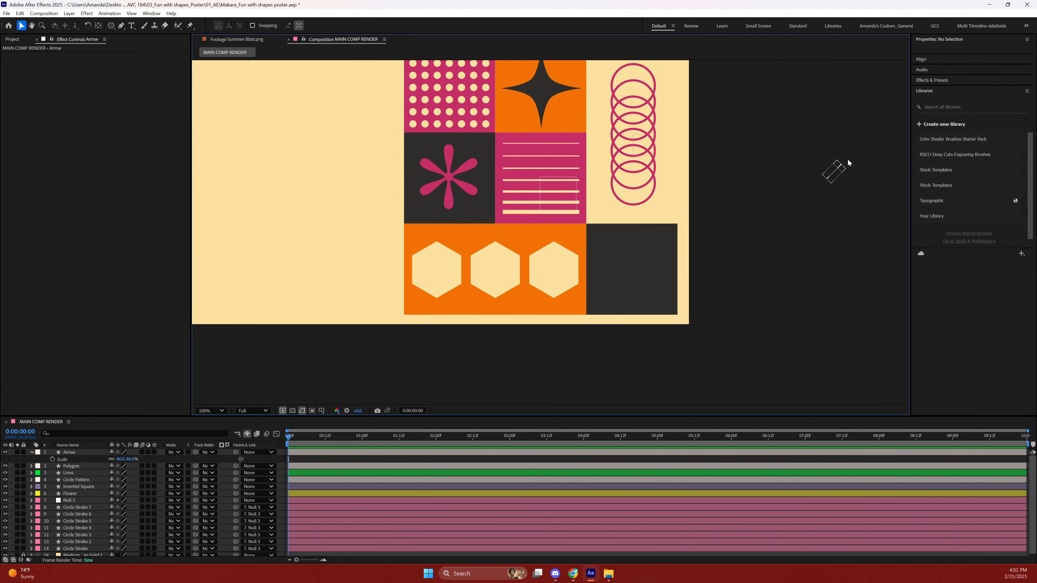
{"action": "left_click", "coordinate": [832, 175]}
{"action": "left_click_drag", "start_coordinate": [807, 196], "coordinate": [628, 271]}
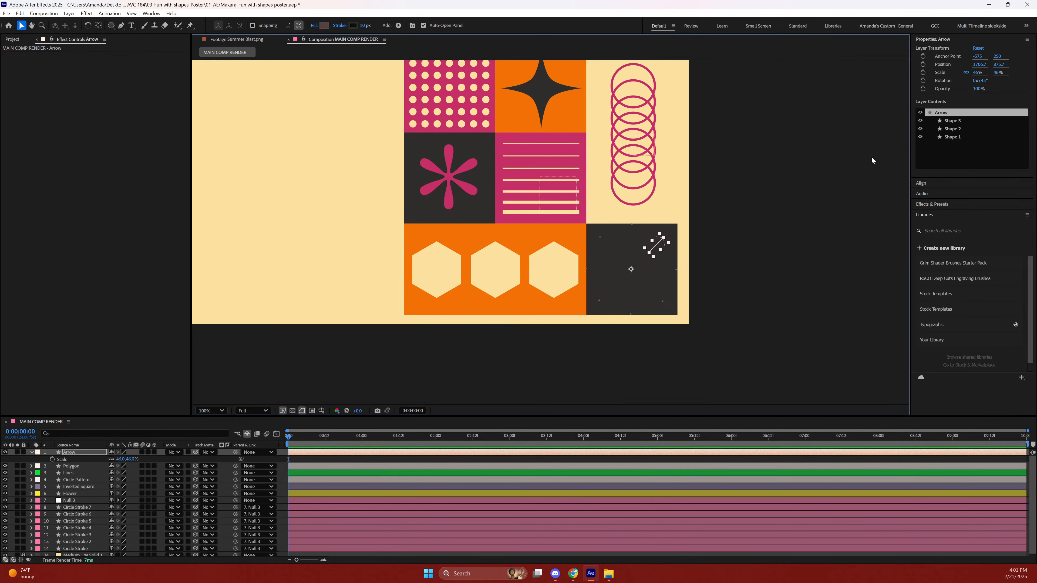
{"action": "left_click", "coordinate": [122, 459]}
{"action": "type", "text": "35"}
{"action": "key", "text": "Return"}
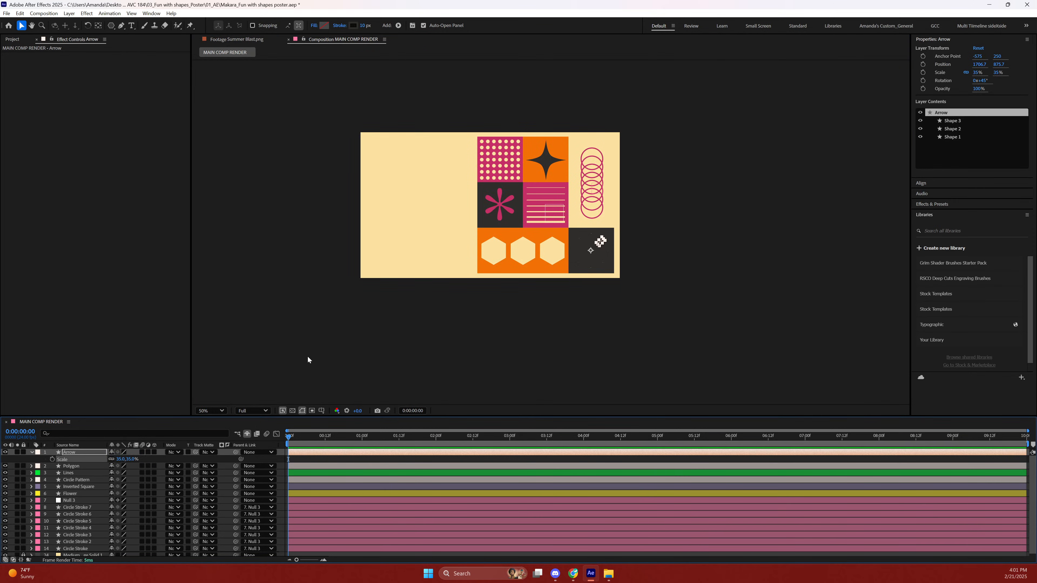
Change the Arrow layer's stroke color to the poster's orange, F17105.
{"action": "left_click", "coordinate": [354, 25]}
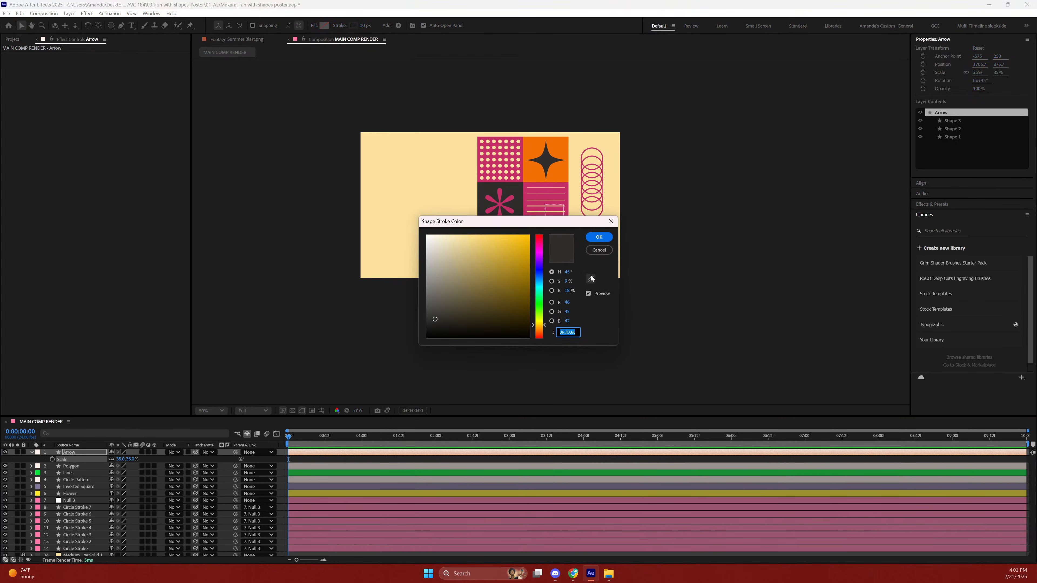
{"action": "left_click", "coordinate": [591, 279]}
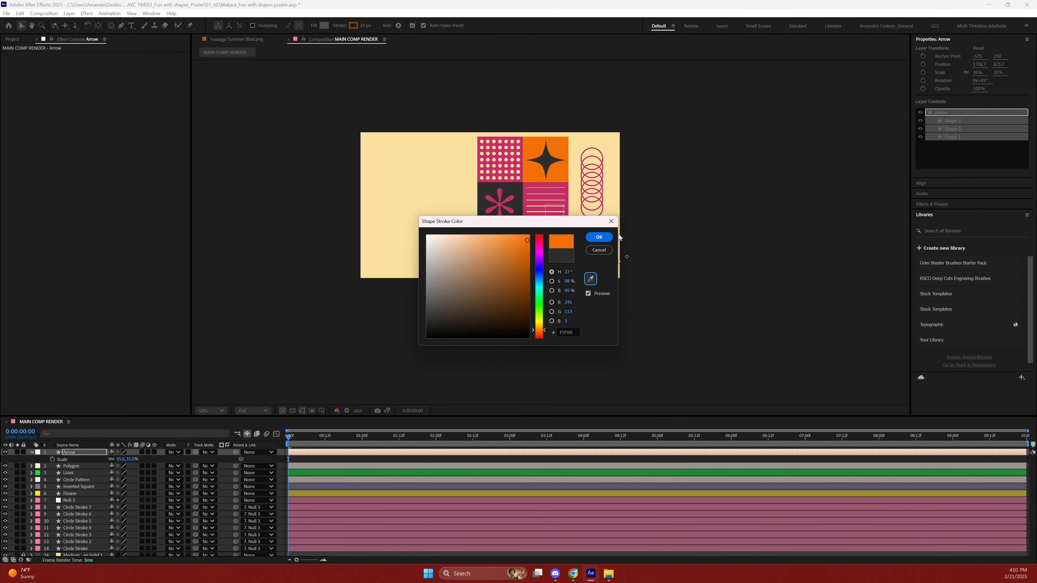
{"action": "left_click", "coordinate": [599, 237]}
{"action": "left_click", "coordinate": [743, 247]}
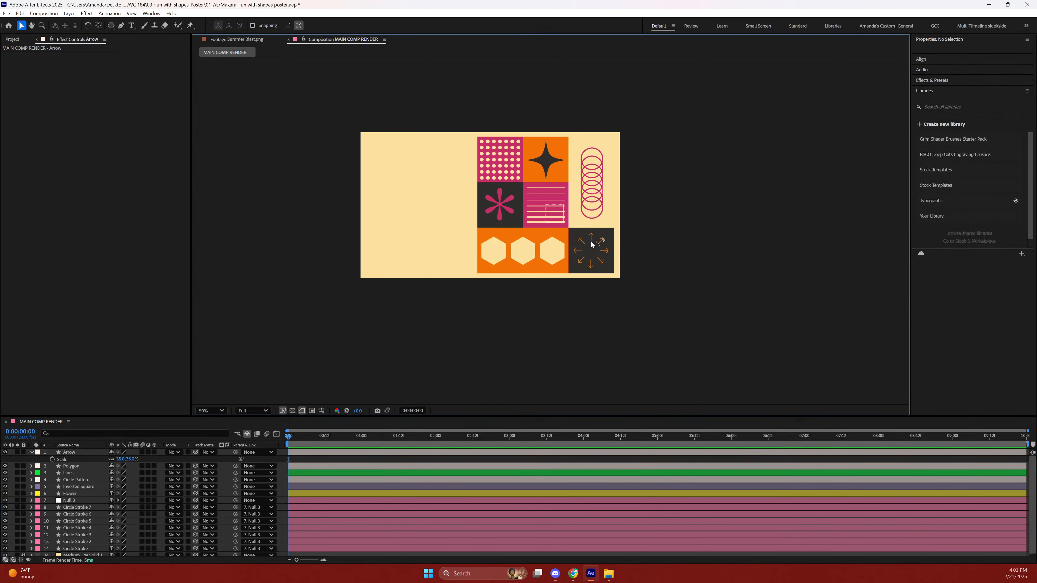
Nudge the Arrow layer to position 1713.2, 874.2 so the arrow ring sits centered in the dark grid square.
{"action": "left_click", "coordinate": [599, 245]}
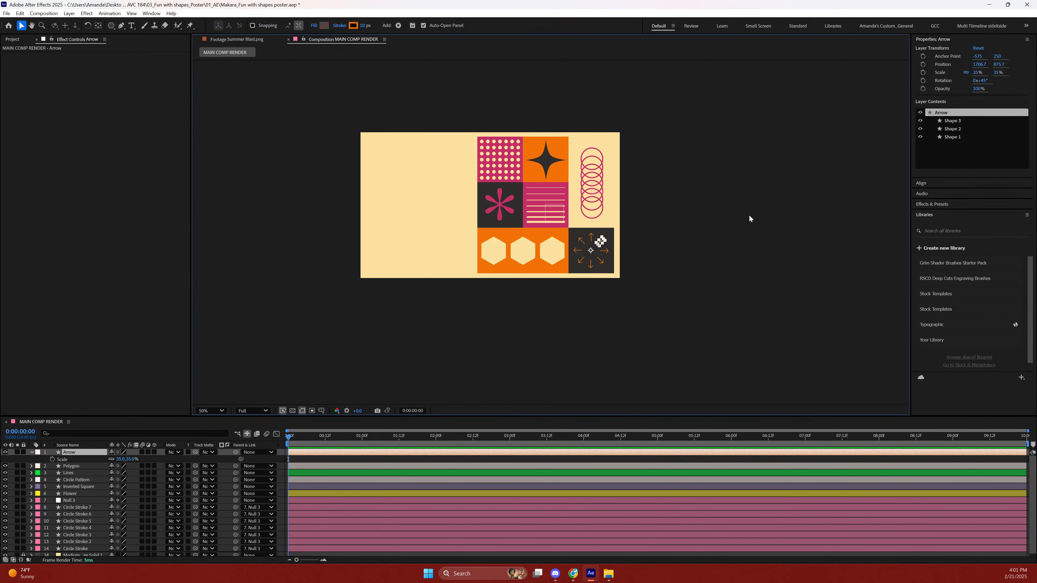
{"action": "key", "text": "period"}
{"action": "key", "text": "period"}
{"action": "key", "text": "space"}
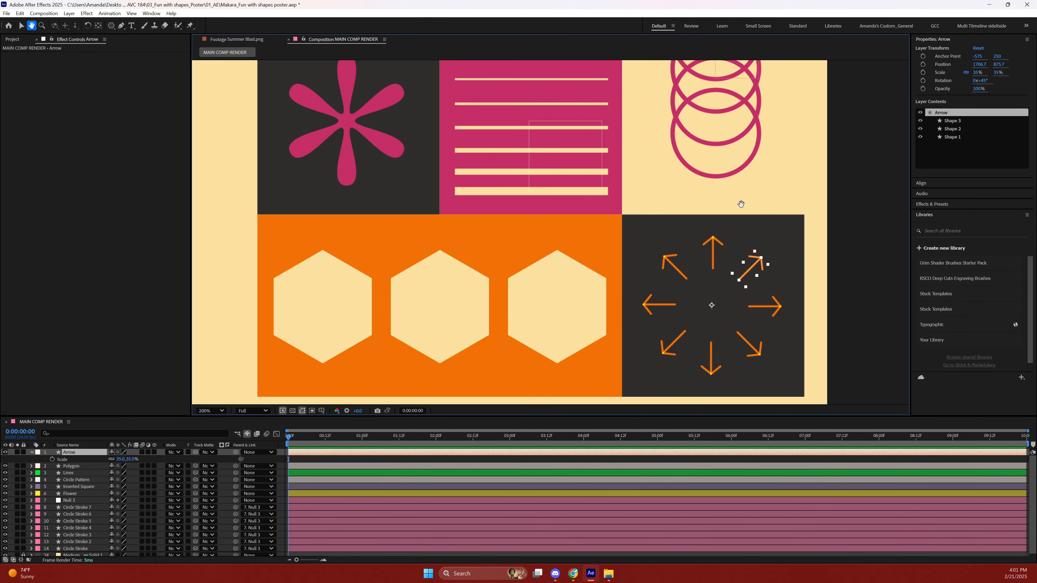
{"action": "left_click_drag", "start_coordinate": [746, 208], "coordinate": [616, 168]}
{"action": "key", "text": "Right"}
{"action": "key", "text": "Right"}
{"action": "key", "text": "Right"}
{"action": "key", "text": "Right"}
{"action": "key", "text": "Right"}
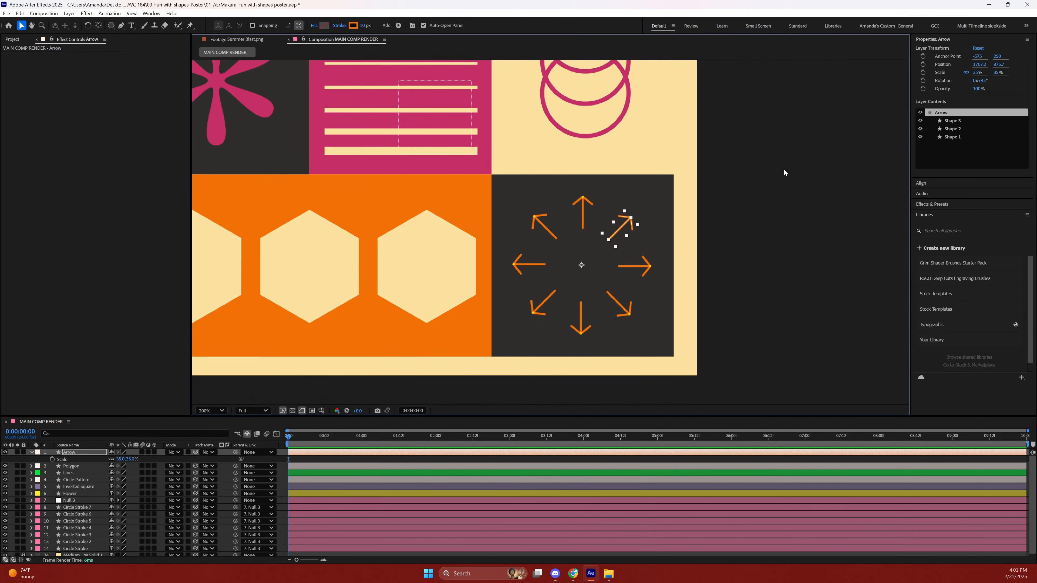
{"action": "key", "text": "Right"}
{"action": "key", "text": "Right"}
{"action": "key", "text": "Right"}
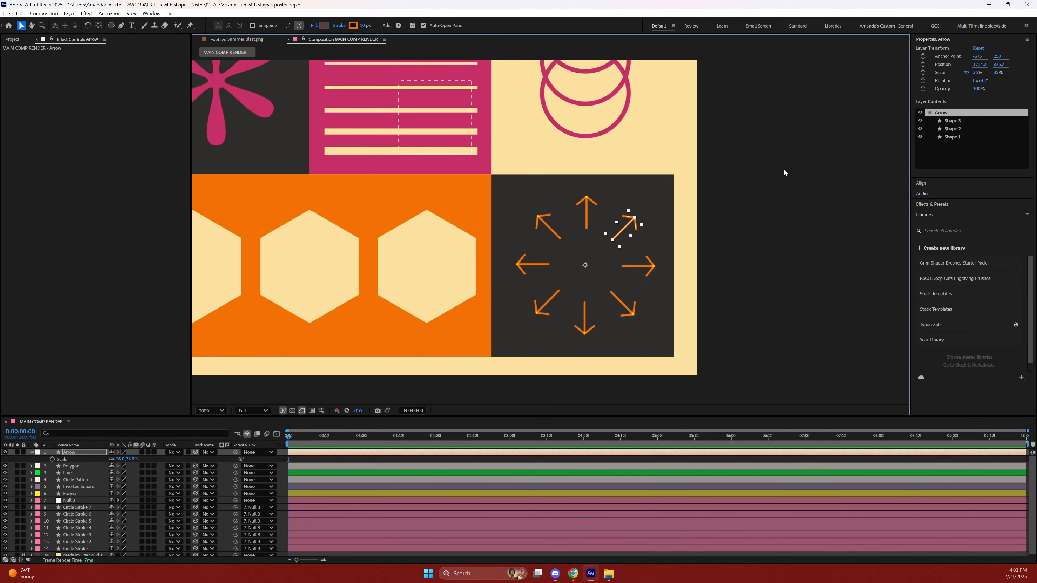
{"action": "key", "text": "Left"}
{"action": "key", "text": "Up"}
{"action": "key", "text": "Up"}
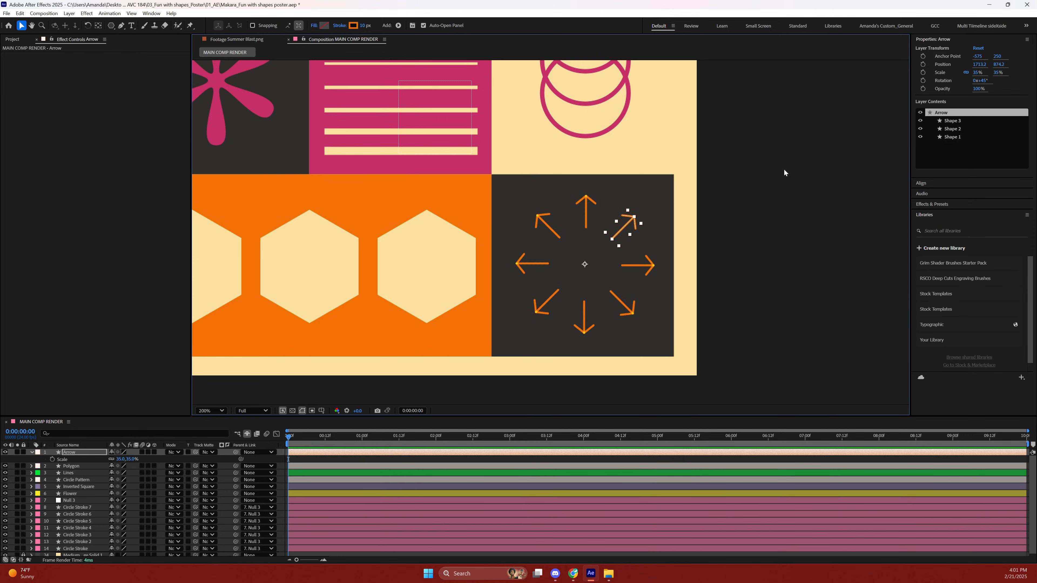
{"action": "left_click", "coordinate": [783, 169]}
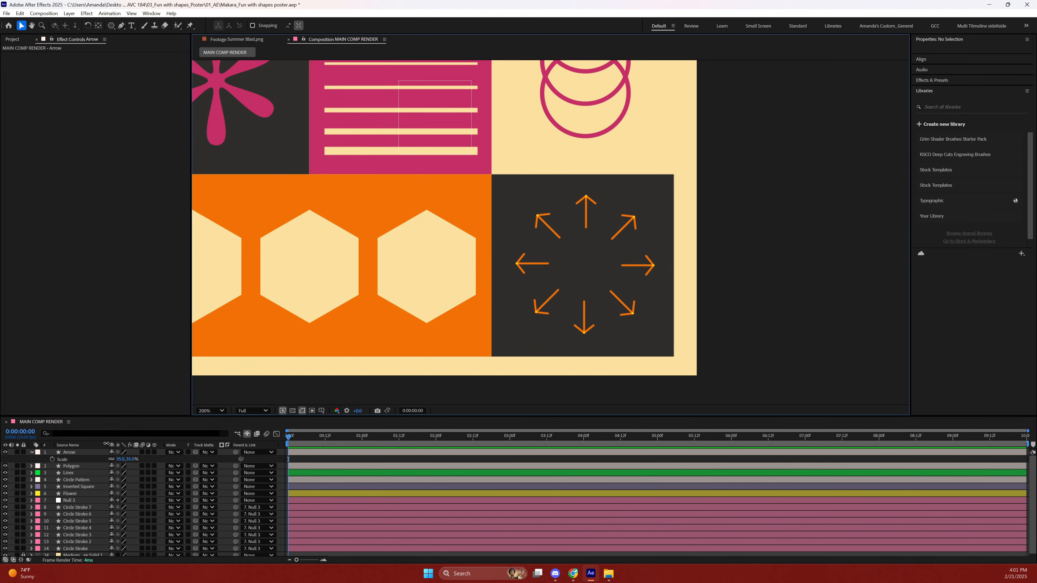
Set the Arrow layer's rotation to 0° and save the project.
{"action": "left_click", "coordinate": [98, 451]}
{"action": "key", "text": "r"}
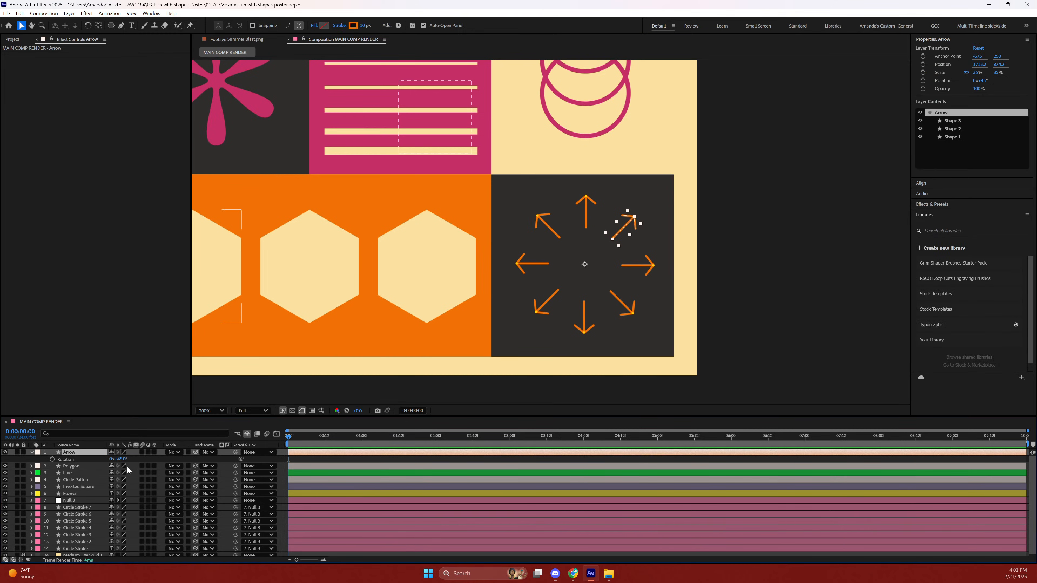
{"action": "mouse_move", "coordinate": [123, 459]}
{"action": "left_mouse_down"}
{"action": "mouse_move", "coordinate": [256, 468]}
{"action": "mouse_move", "coordinate": [132, 463]}
{"action": "left_mouse_up"}
{"action": "left_click", "coordinate": [127, 462]}
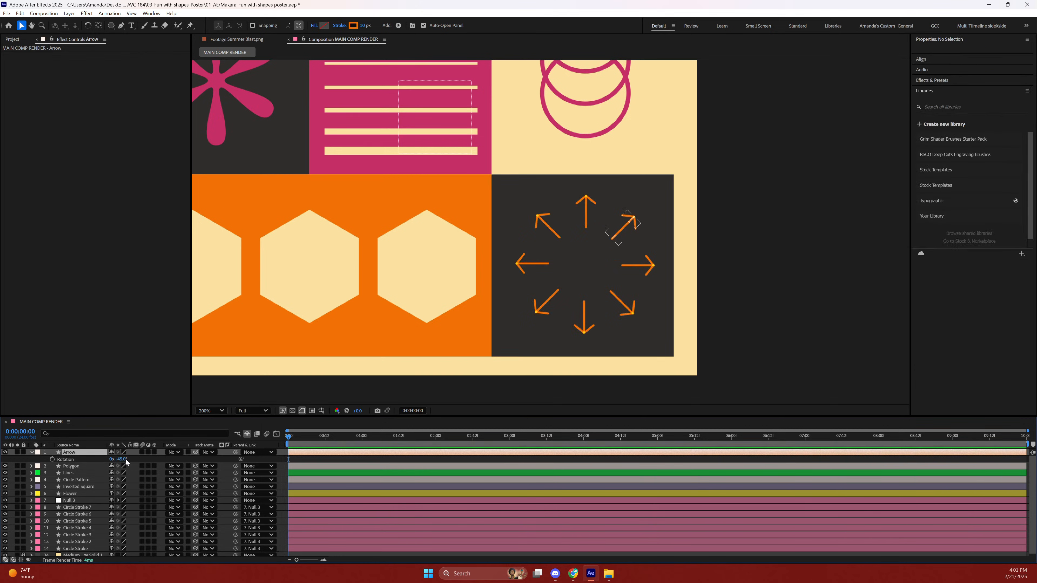
{"action": "left_click", "coordinate": [125, 459]}
{"action": "type", "text": "0"}
{"action": "key", "text": "Return"}
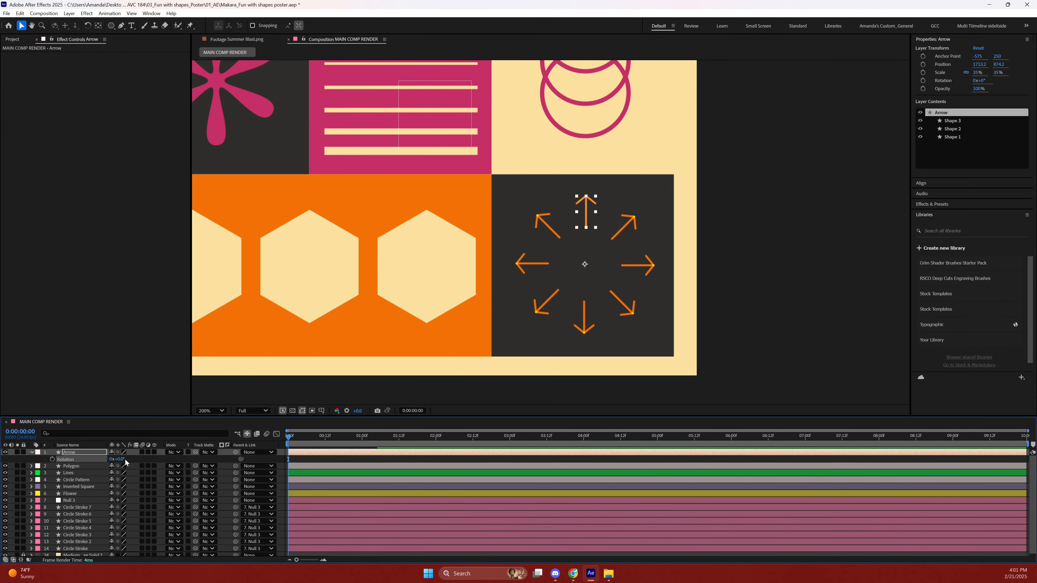
{"action": "left_click", "coordinate": [752, 235]}
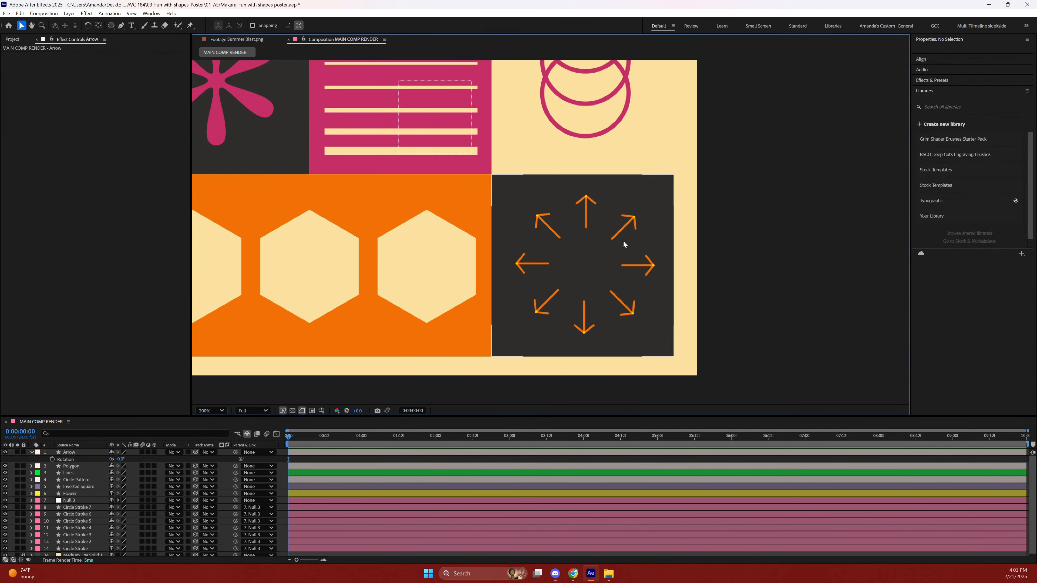
{"action": "key", "text": "ctrl+s"}
Draw a small polygon with an outer radius of about 44 inside the arrow ring and set its points to 8.
{"action": "key", "text": "comma"}
{"action": "key", "text": "comma"}
{"action": "key", "text": "comma"}
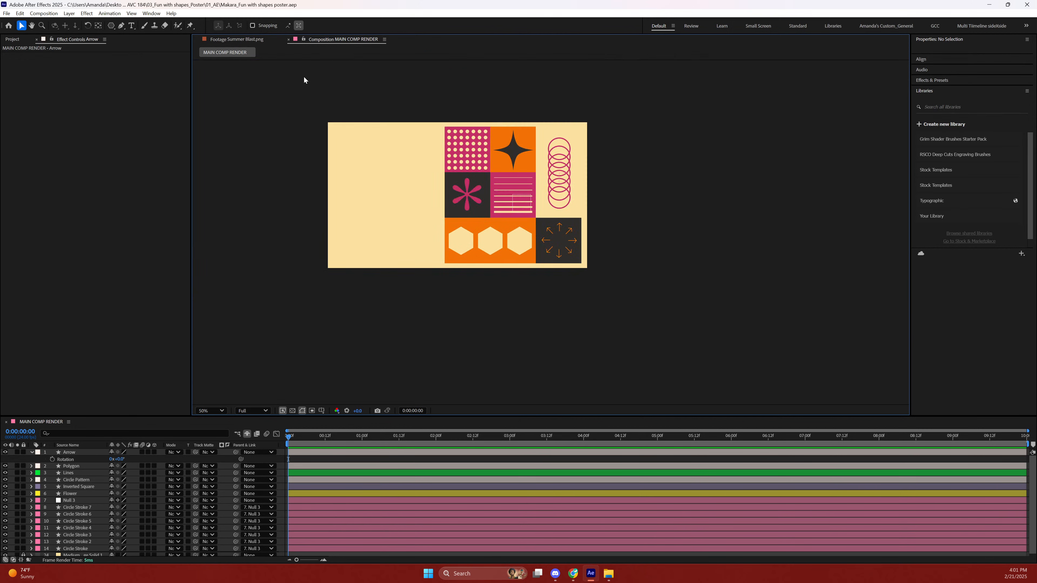
{"action": "left_click", "coordinate": [112, 25]}
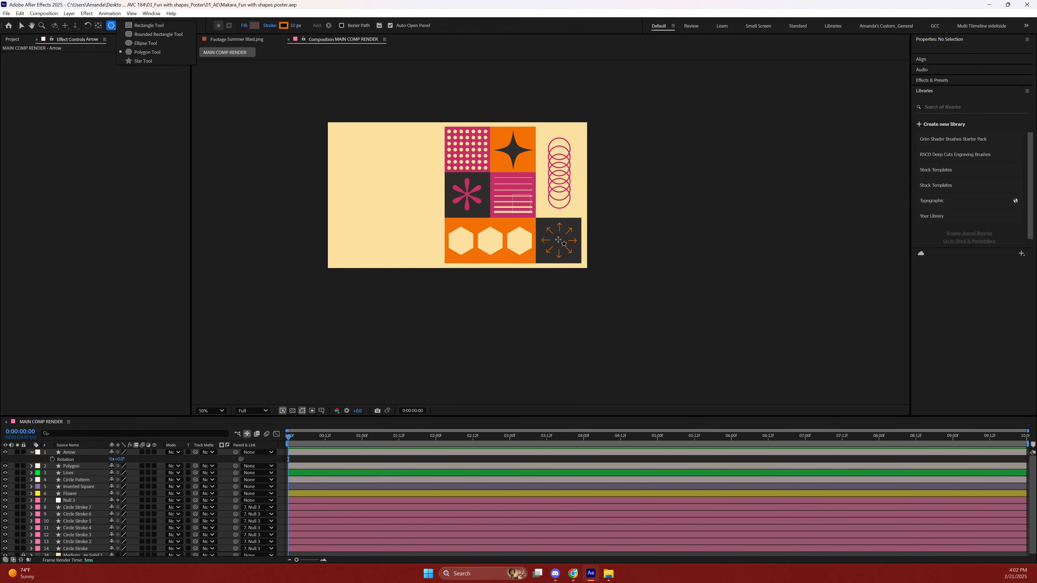
{"action": "mouse_move", "coordinate": [558, 237]}
{"action": "left_mouse_down"}
{"action": "mouse_move", "coordinate": [566, 241]}
{"action": "mouse_move", "coordinate": [559, 235]}
{"action": "left_mouse_up"}
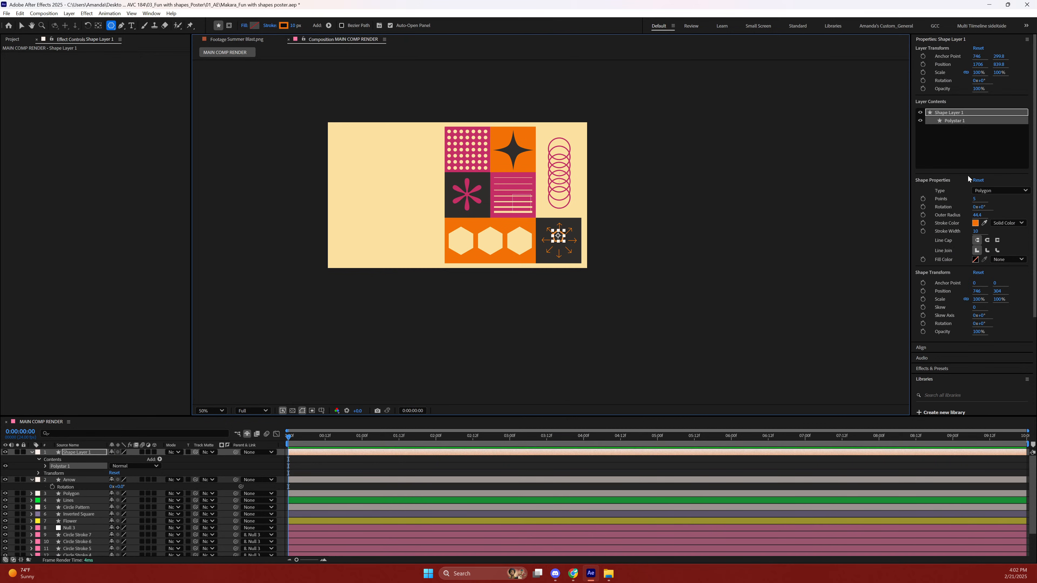
{"action": "left_click", "coordinate": [974, 199]}
{"action": "type", "text": "8"}
{"action": "key", "text": "Return"}
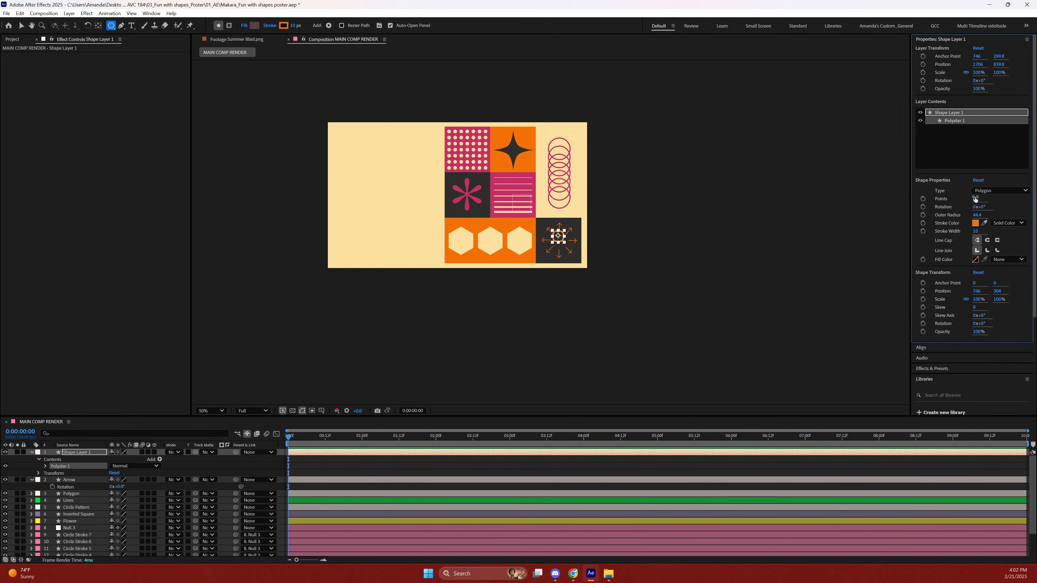
Move the new octagon to the center of the arrow ring.
{"action": "key", "text": "period"}
{"action": "key", "text": "period"}
{"action": "key", "text": "period"}
{"action": "key", "text": "space"}
{"action": "left_click_drag", "start_coordinate": [830, 249], "coordinate": [738, 127]}
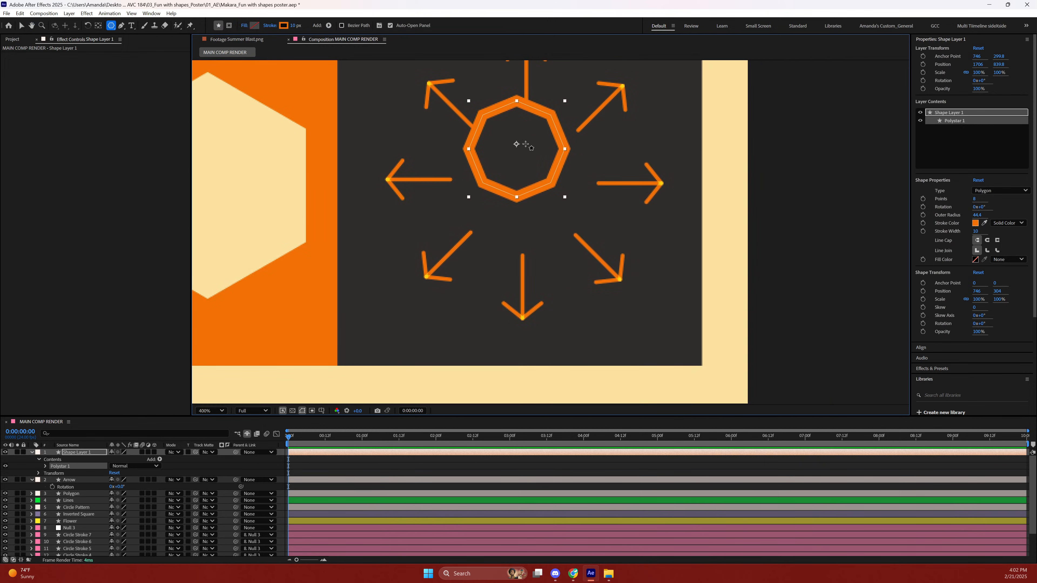
{"action": "key", "text": "v"}
{"action": "left_click_drag", "start_coordinate": [516, 149], "coordinate": [527, 181]}
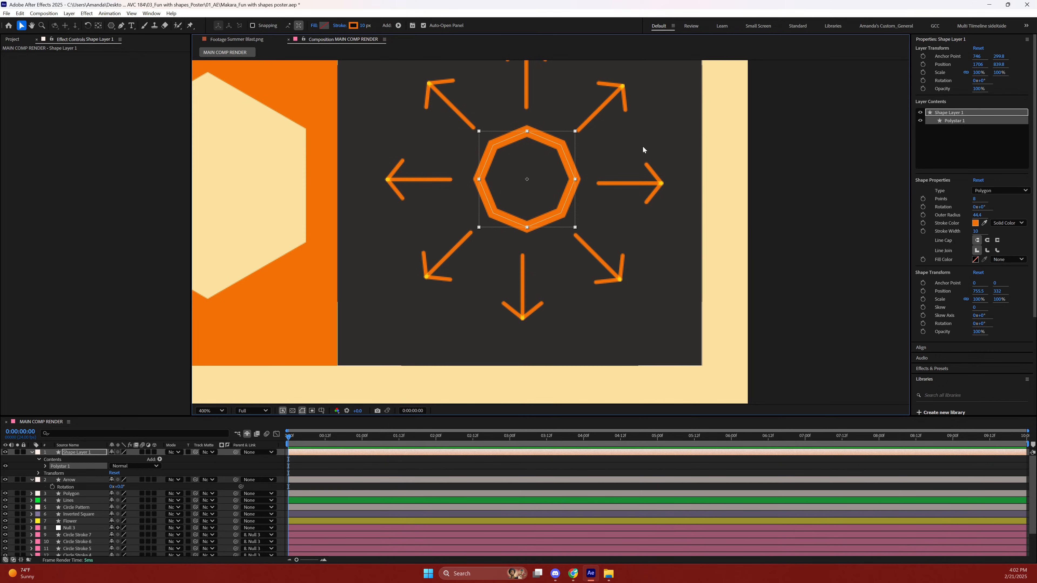
{"action": "key", "text": "Left"}
Set the octagon's stroke to None and its fill to Solid Color.
{"action": "left_click_drag", "start_coordinate": [364, 26], "coordinate": [362, 26]}
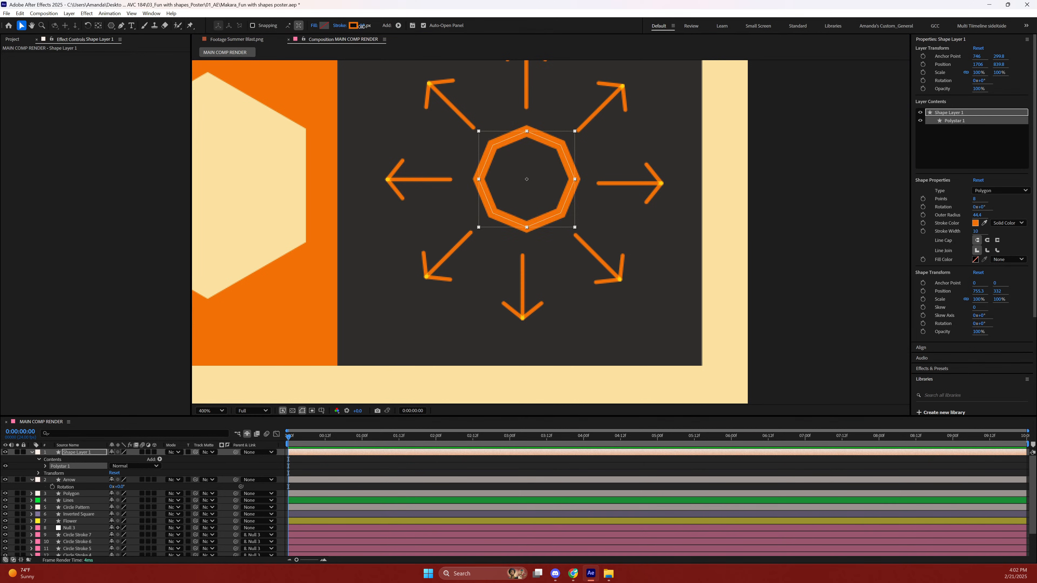
{"action": "left_click", "coordinate": [340, 26]}
{"action": "left_click", "coordinate": [476, 265]}
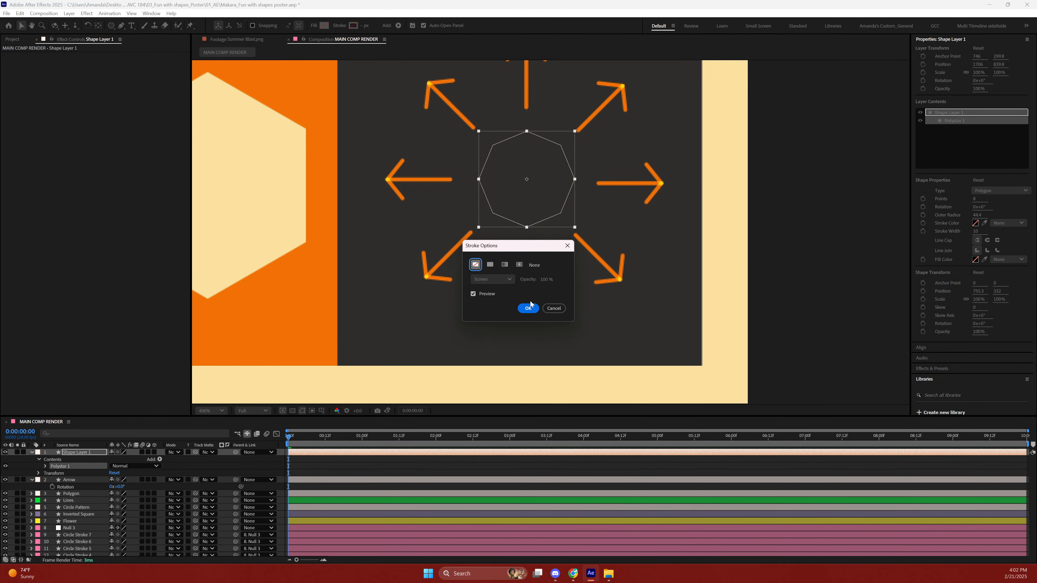
{"action": "left_click", "coordinate": [528, 308]}
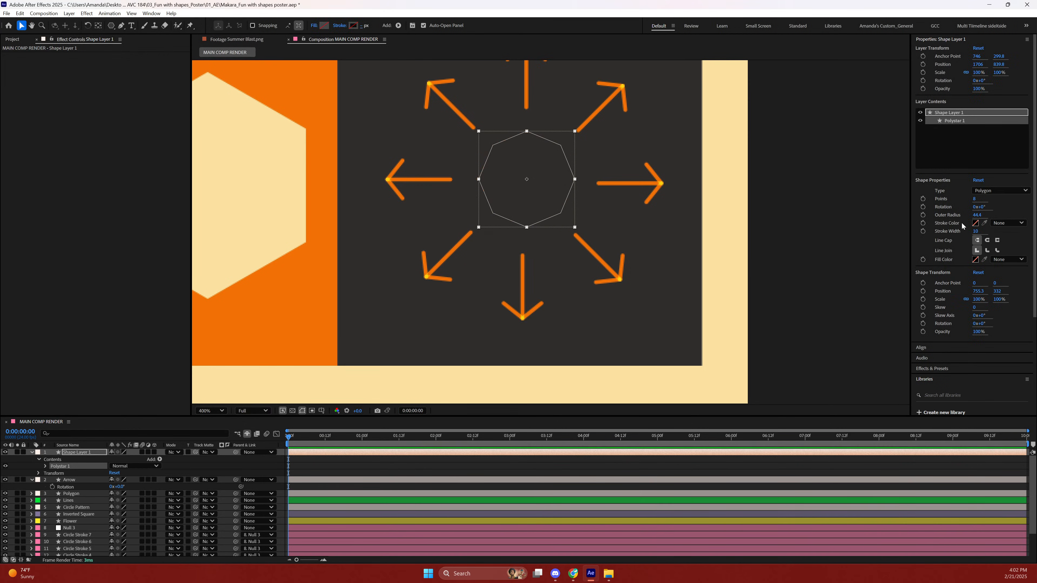
{"action": "left_click", "coordinate": [1017, 261]}
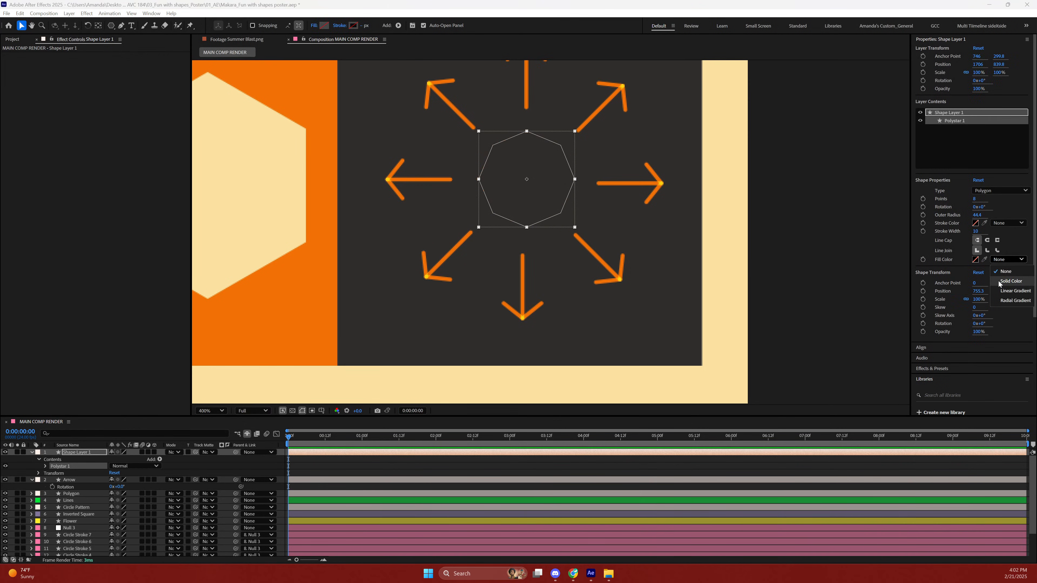
{"action": "left_click", "coordinate": [999, 282]}
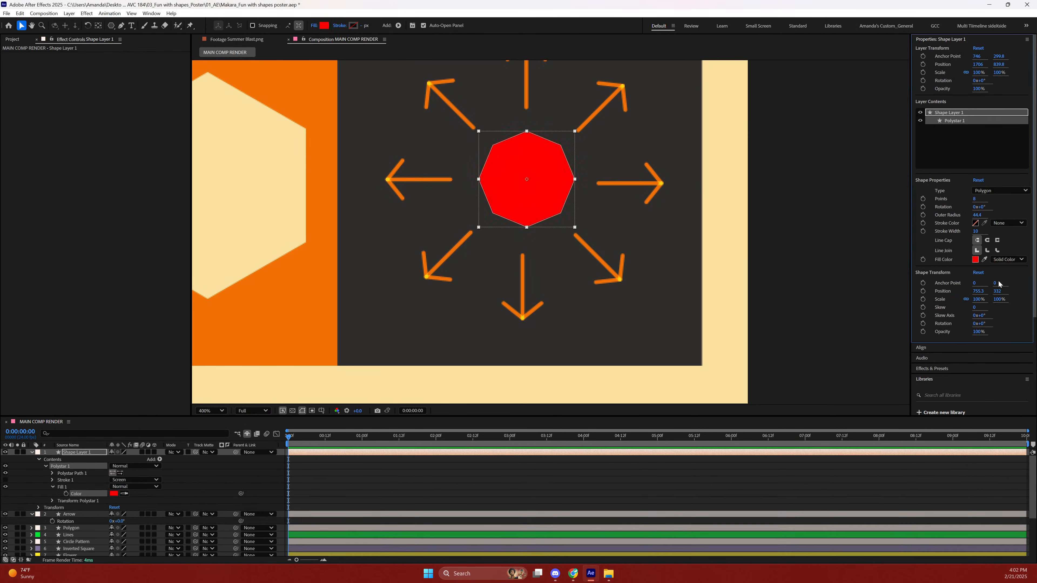
Try 5 points on the center polygon, nudge it to shape position 754.8, 332, and set its points to 6.
{"action": "left_click", "coordinate": [975, 199]}
{"action": "type", "text": "5"}
{"action": "key", "text": "Return"}
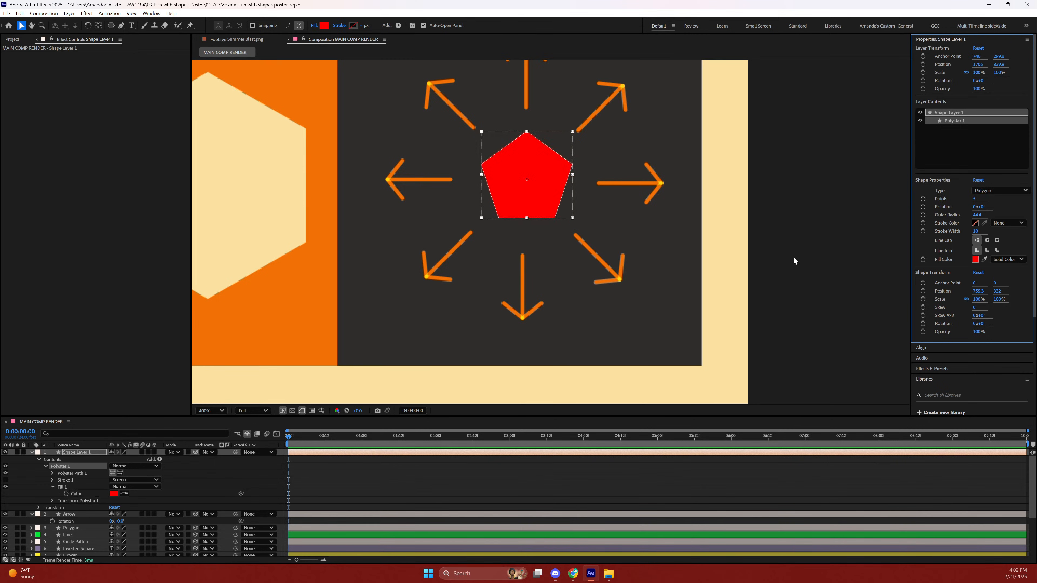
{"action": "key", "text": "Left"}
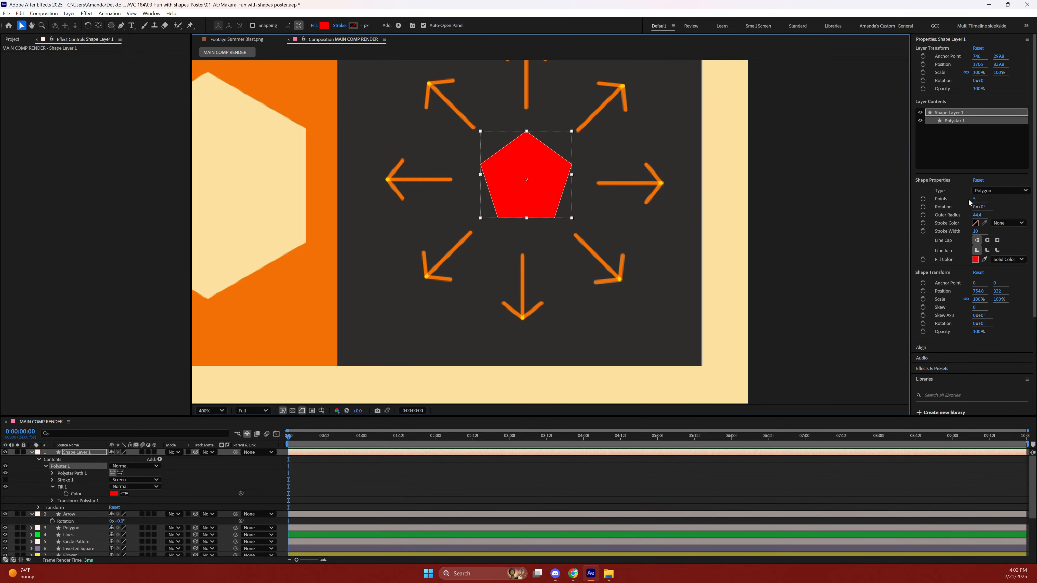
{"action": "left_click", "coordinate": [975, 198]}
{"action": "type", "text": "6"}
{"action": "key", "text": "Return"}
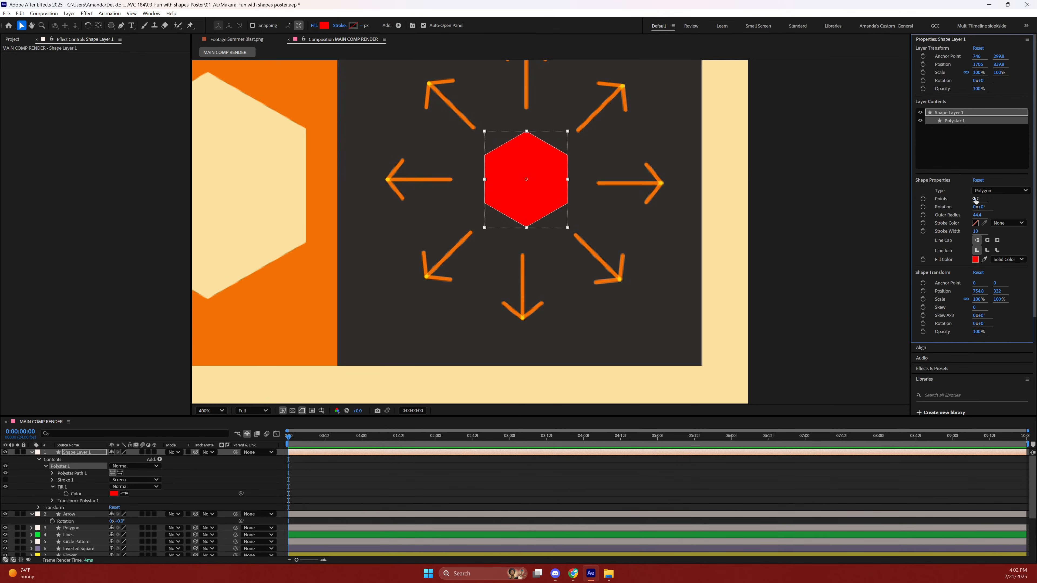
{"action": "left_click", "coordinate": [822, 188]}
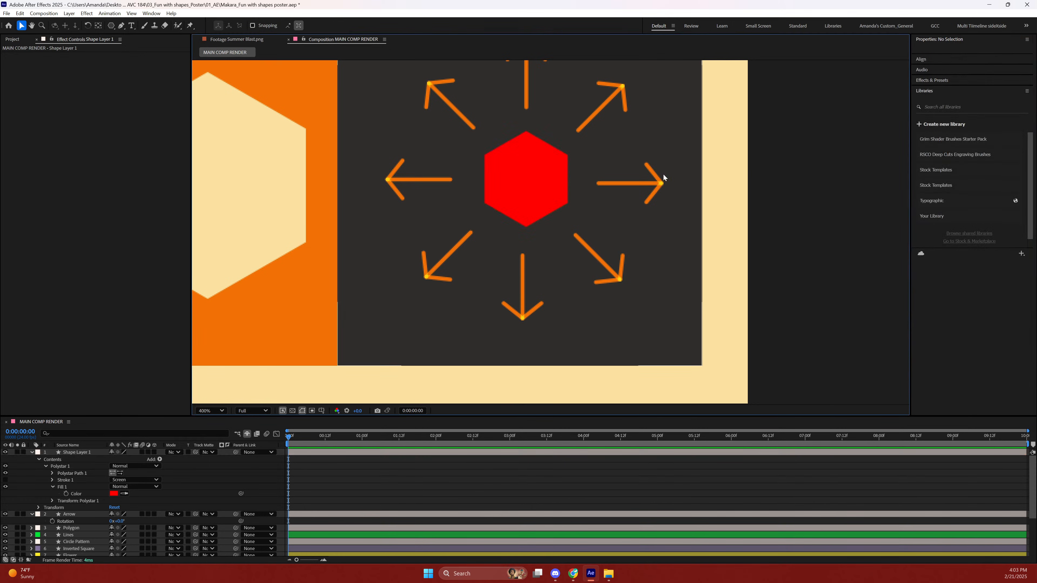
Center the anchor point of Shape Layer 1 on the red hexagon inside the arrow ring.
{"action": "key", "text": "comma"}
{"action": "key", "text": "comma"}
{"action": "key", "text": "comma"}
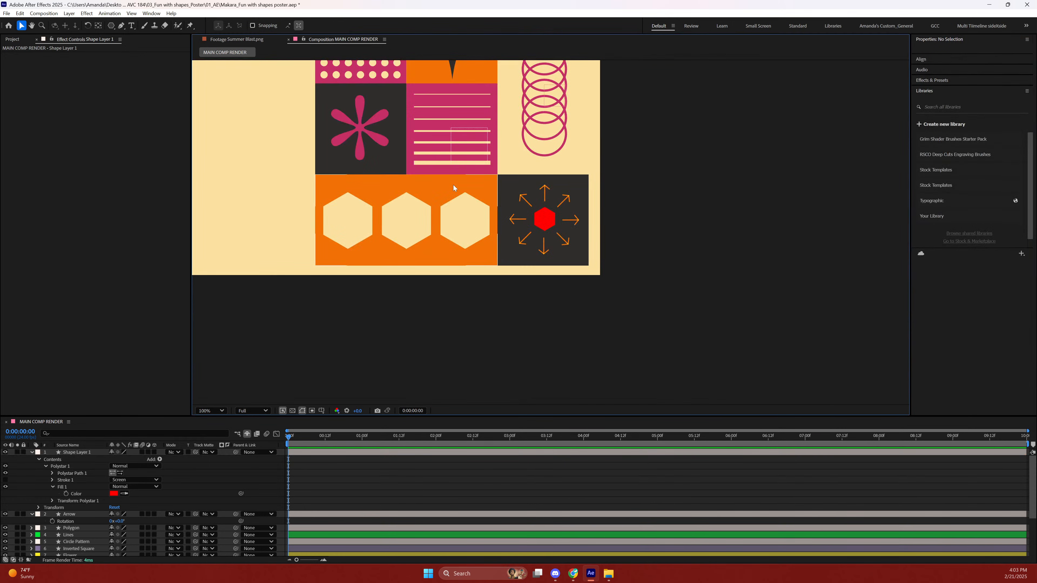
{"action": "left_click_drag", "start_coordinate": [692, 114], "coordinate": [707, 215]}
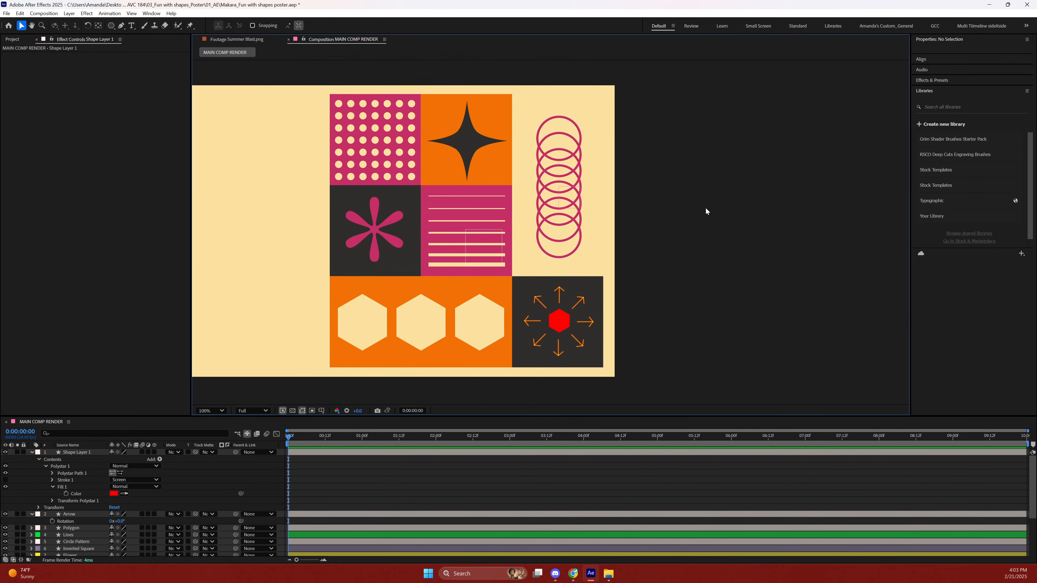
{"action": "left_click", "coordinate": [559, 321]}
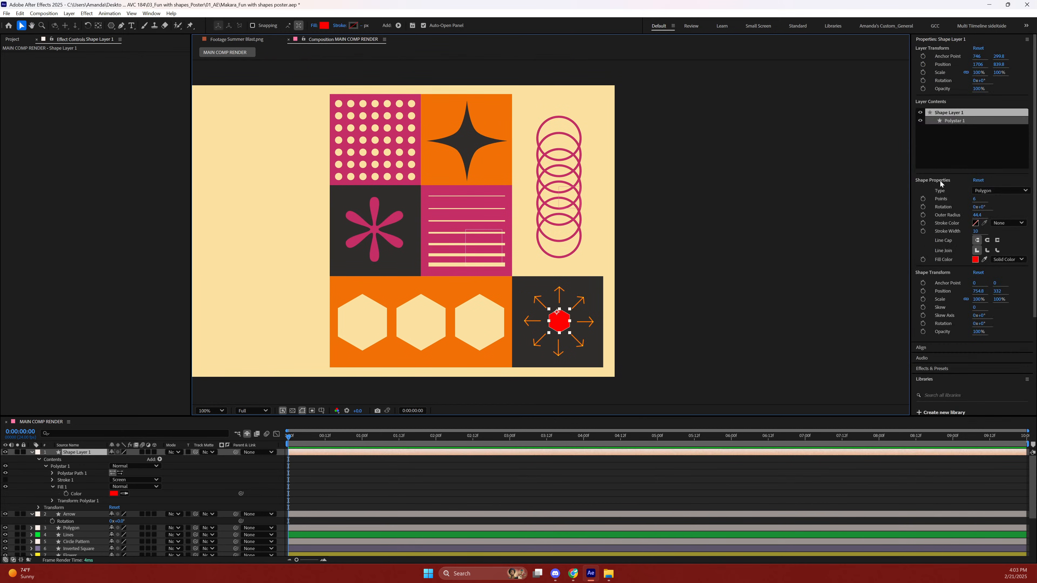
{"action": "left_click", "coordinate": [98, 26]}
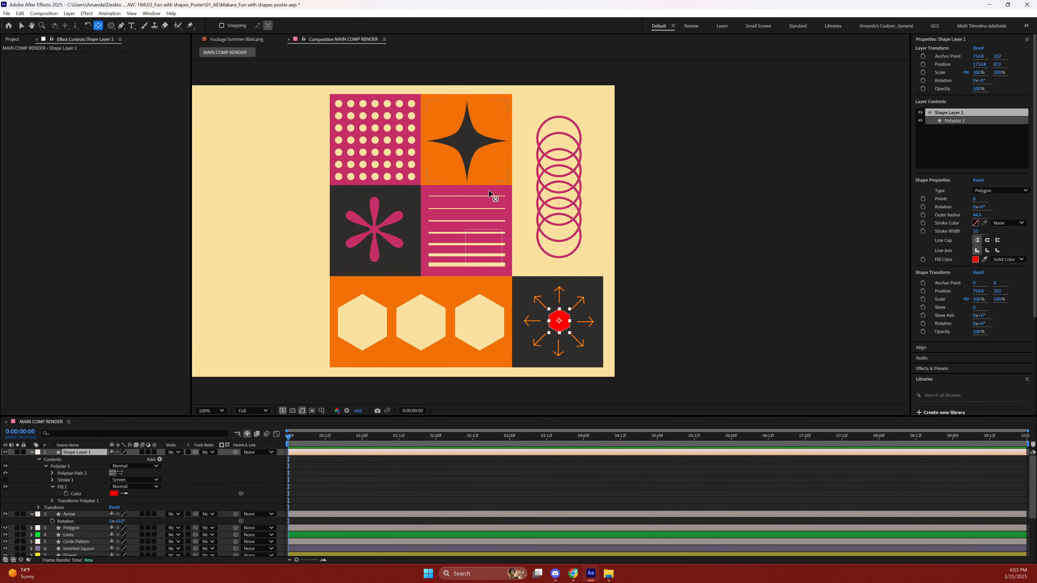
{"action": "left_click", "coordinate": [734, 298]}
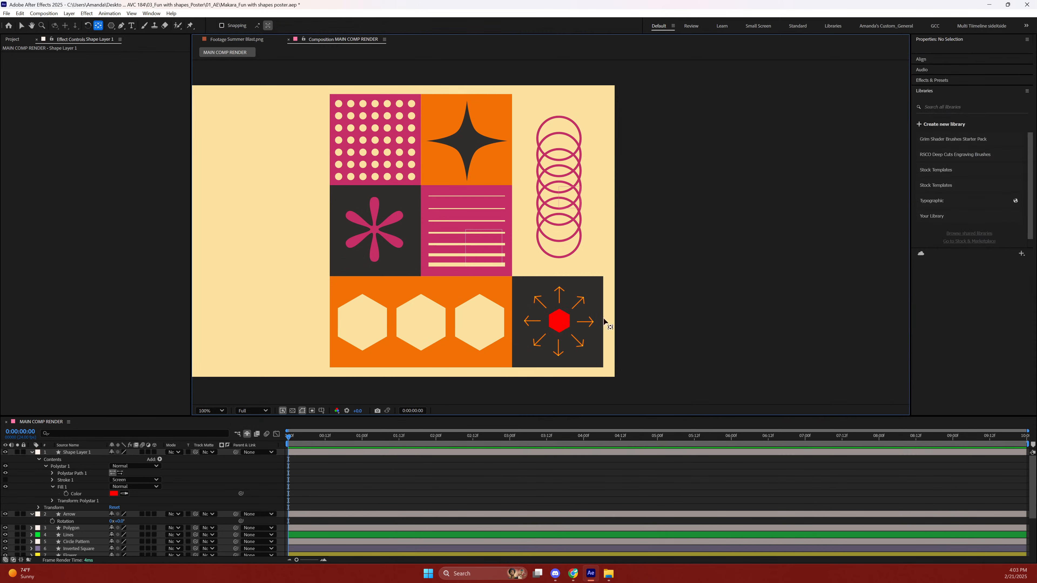
Fill the hexagon inside the arrow ring with the magenta sampled from the Lines square's background.
{"action": "left_click", "coordinate": [558, 324]}
{"action": "key", "text": "v"}
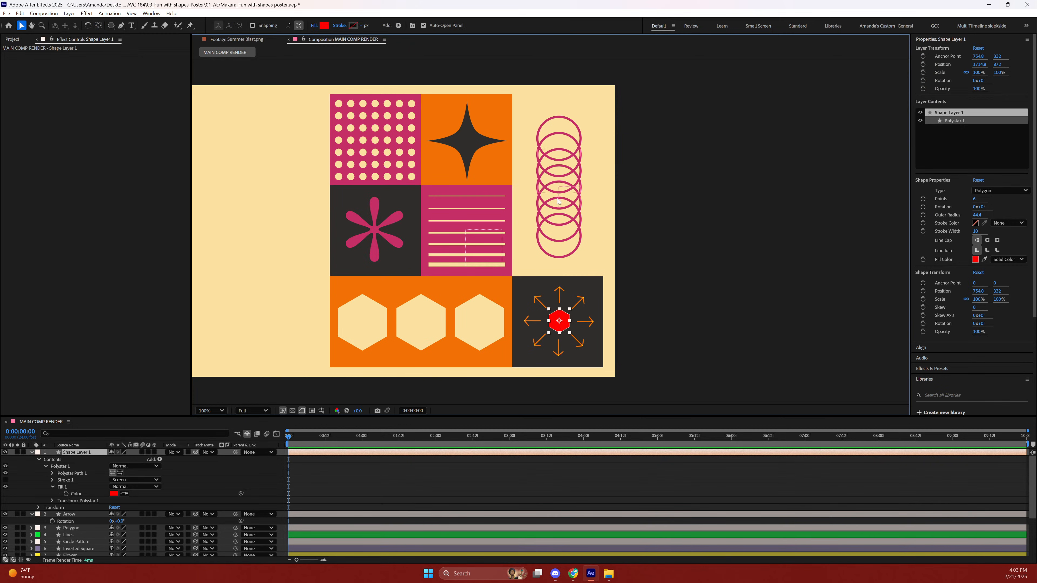
{"action": "left_click", "coordinate": [984, 260]}
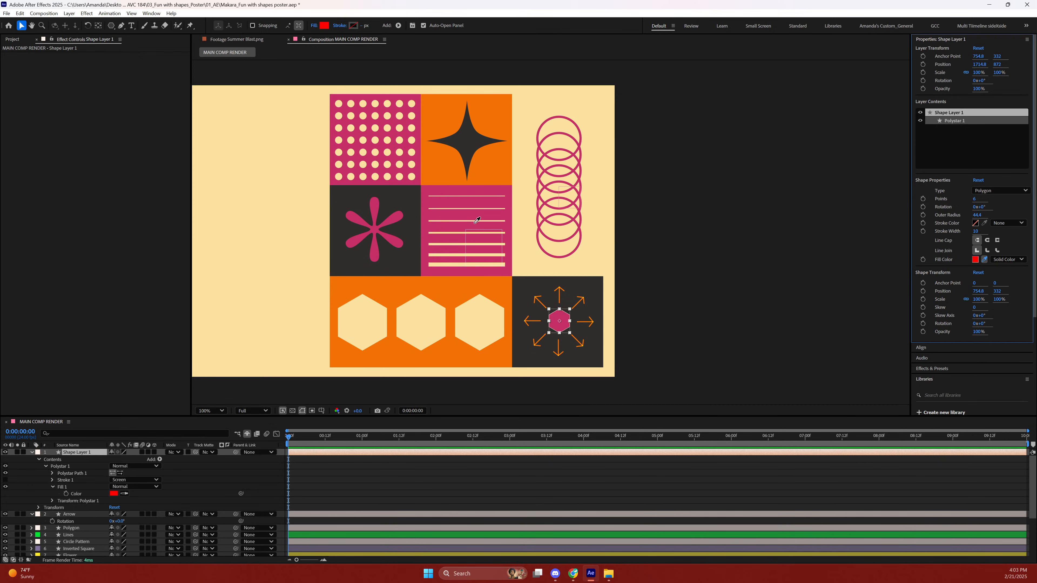
{"action": "left_click", "coordinate": [449, 216]}
{"action": "left_click", "coordinate": [644, 263]}
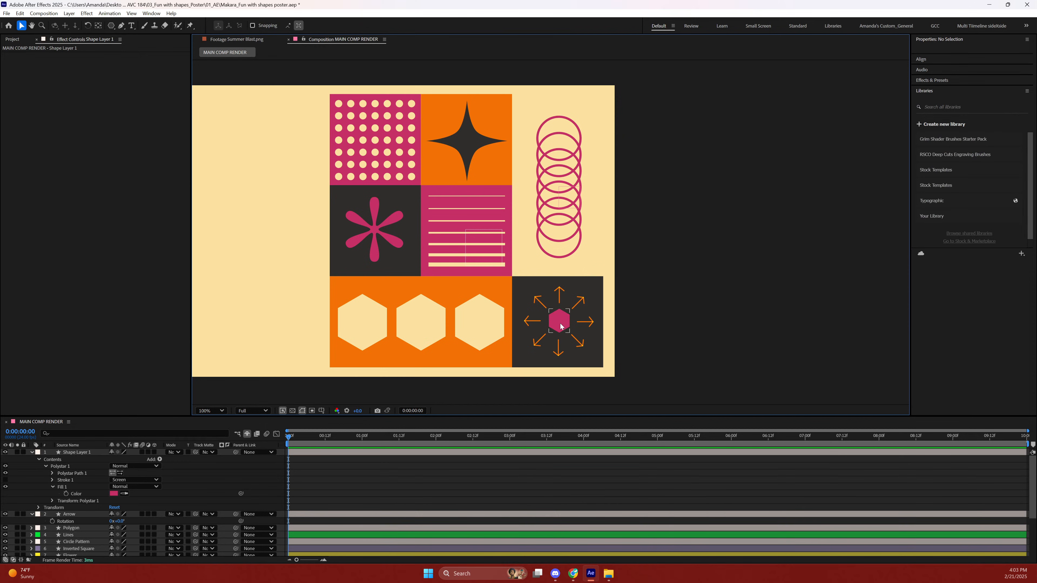
Fill the hexagon inside the arrow ring with the orange F17105 sampled from the star square's background and save the project.
{"action": "left_click", "coordinate": [555, 318]}
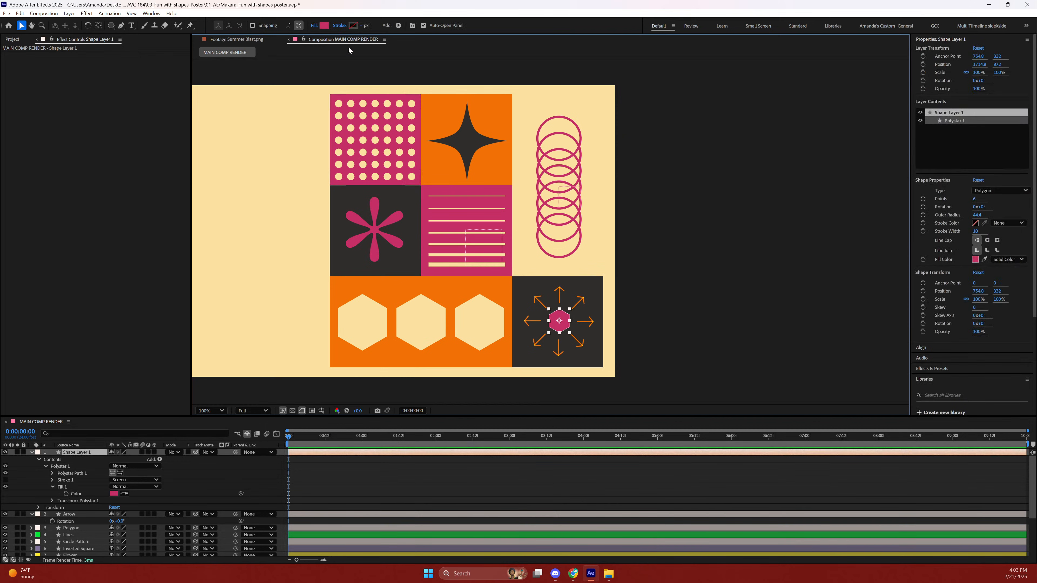
{"action": "left_click", "coordinate": [324, 26]}
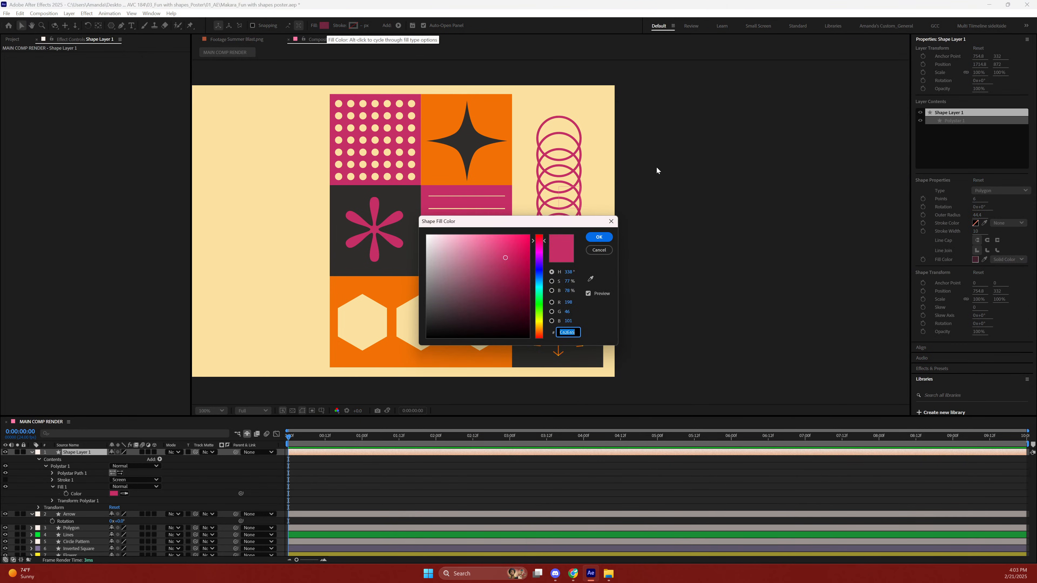
{"action": "left_click", "coordinate": [590, 279]}
{"action": "left_click", "coordinate": [496, 155]}
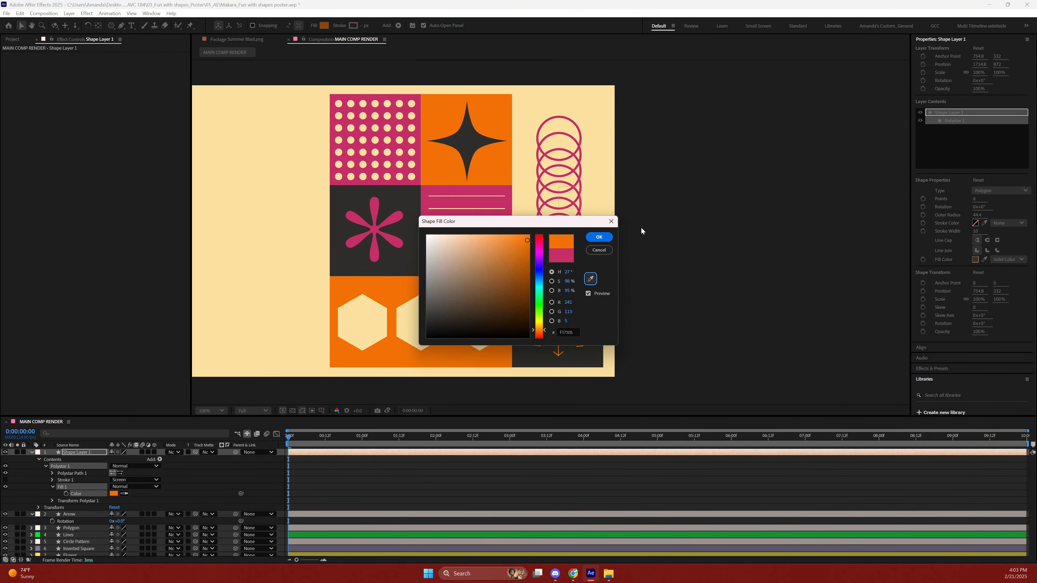
{"action": "left_click", "coordinate": [600, 237]}
{"action": "left_click", "coordinate": [717, 239]}
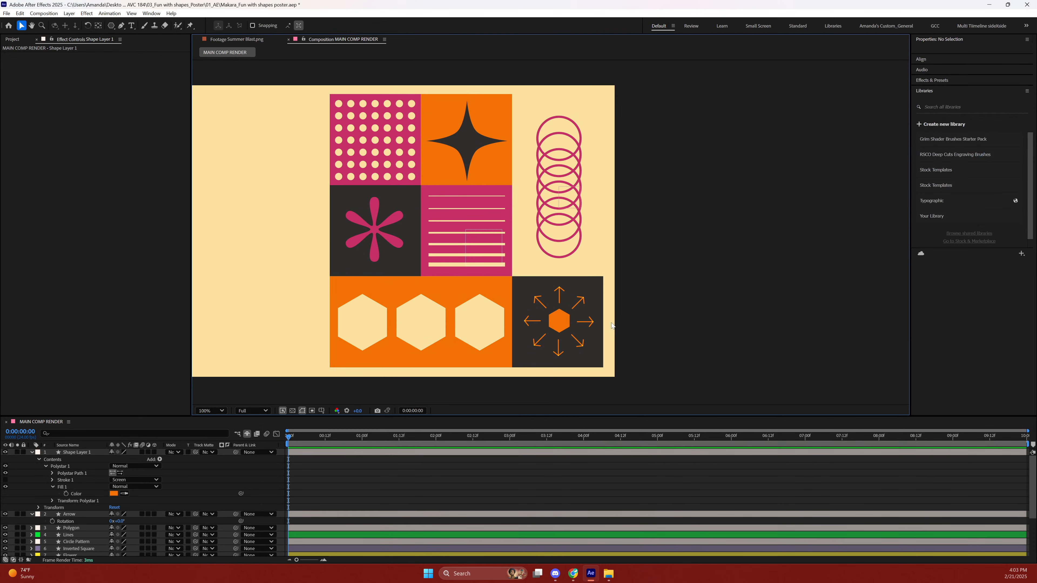
{"action": "key", "text": "ctrl+s"}
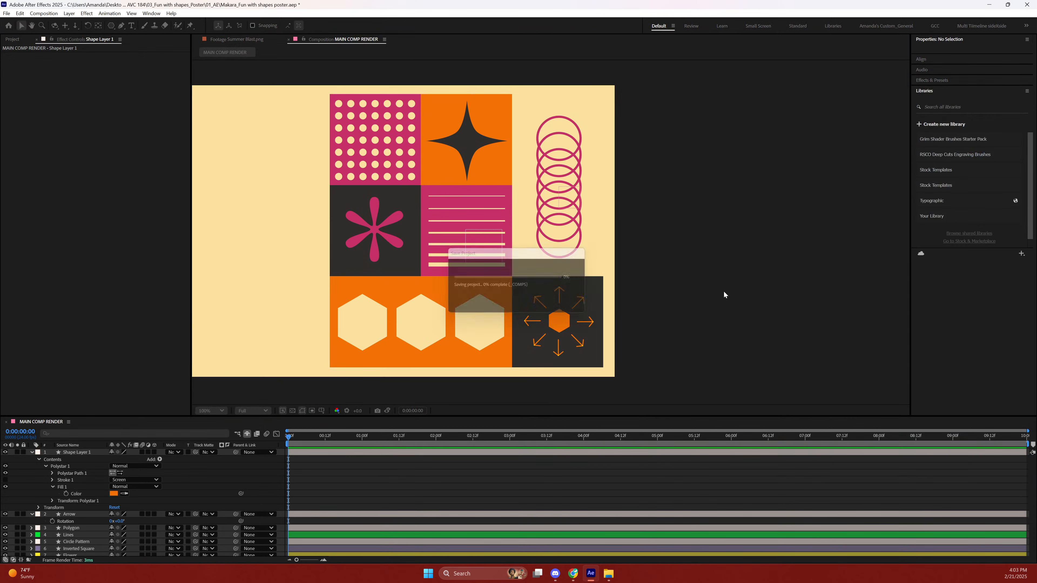
Recolor the strokes of all seven Circle Stroke layers with the orange F17105 sampled from the star square's background.
{"action": "left_click", "coordinate": [567, 324]}
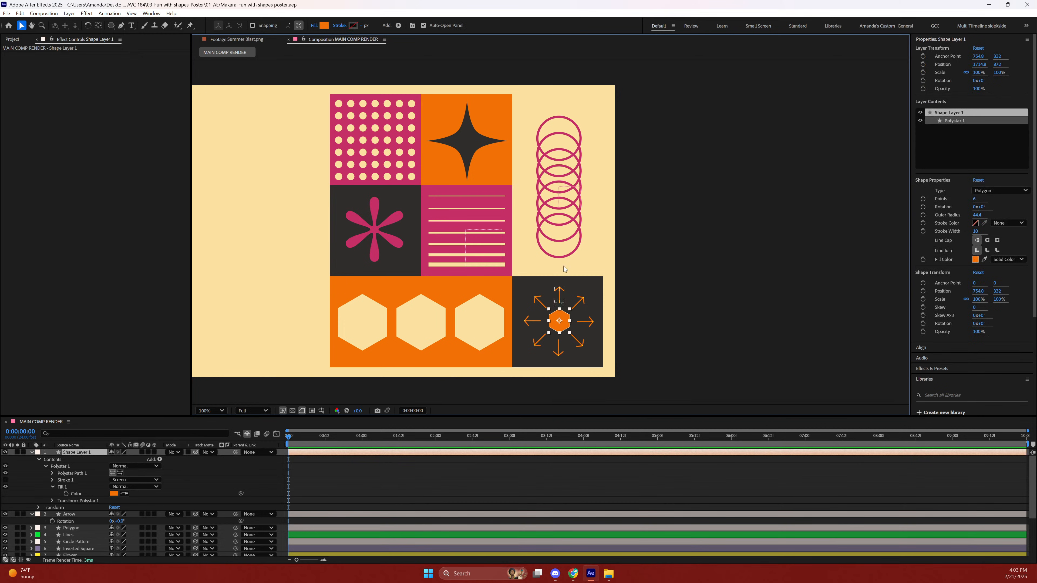
{"action": "left_click", "coordinate": [549, 223]}
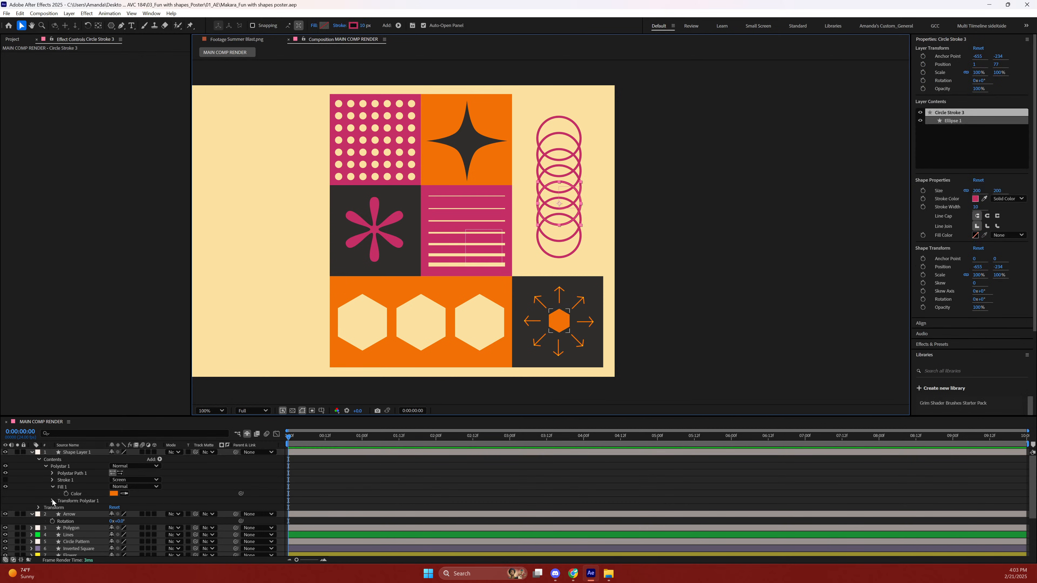
{"action": "scroll", "coordinate": [53, 501], "scroll_direction": "down", "scroll_amount": 3}
{"action": "left_click", "coordinate": [70, 506]}
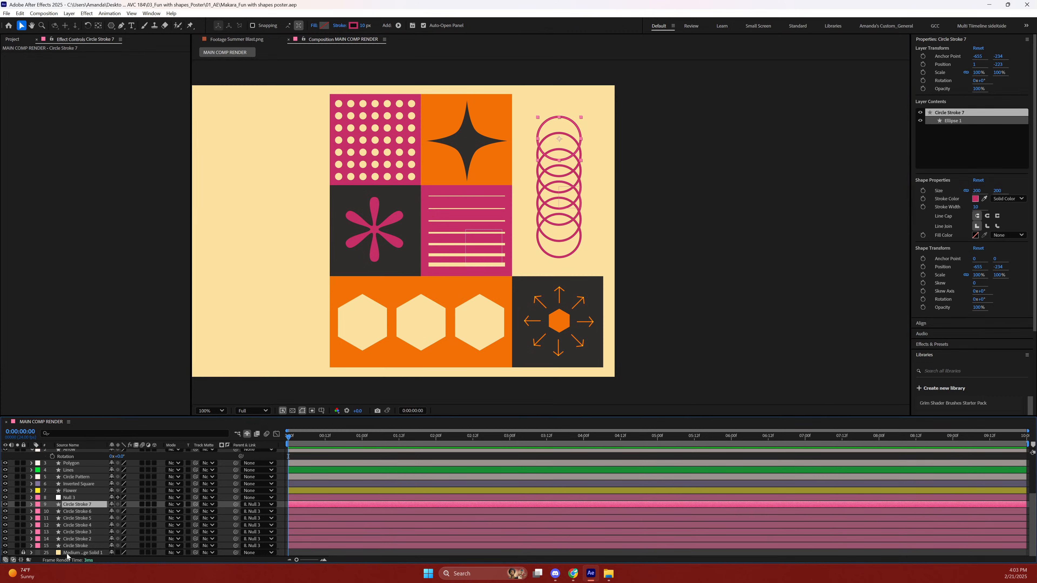
{"action": "left_click", "coordinate": [72, 546], "text": "shift"}
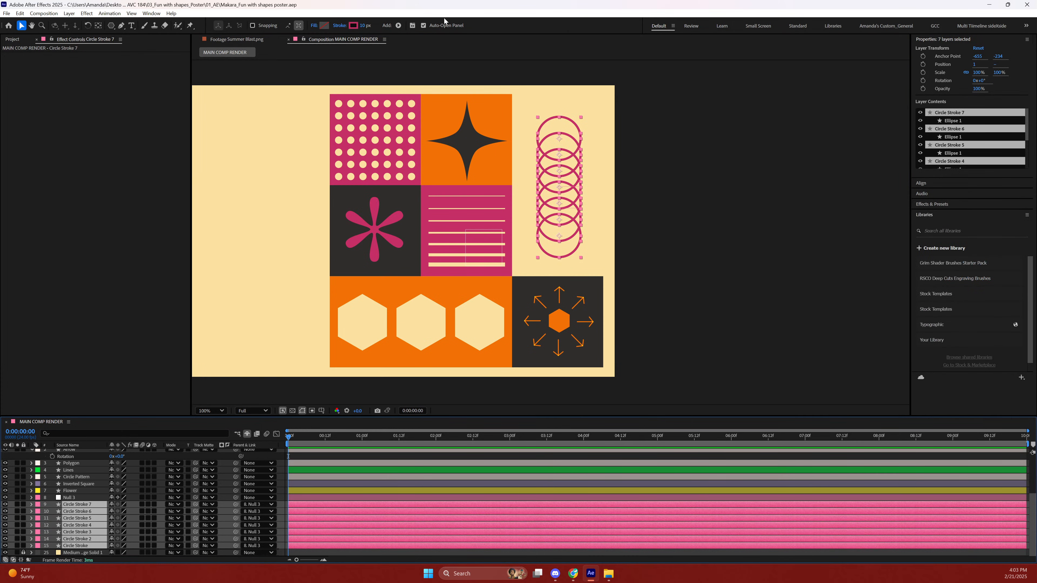
{"action": "left_click", "coordinate": [353, 26]}
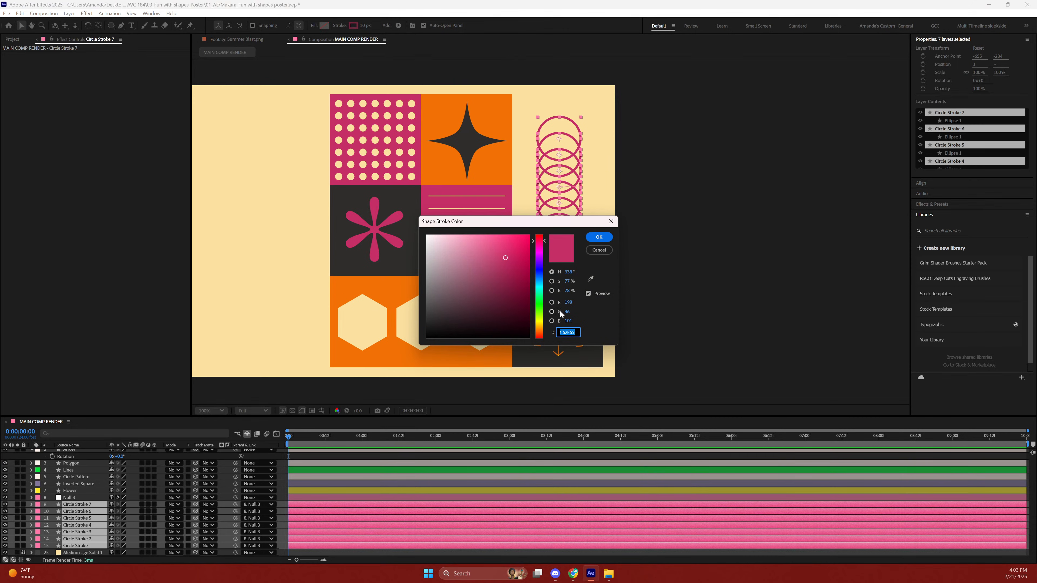
{"action": "left_click", "coordinate": [590, 280]}
{"action": "left_click", "coordinate": [502, 156]}
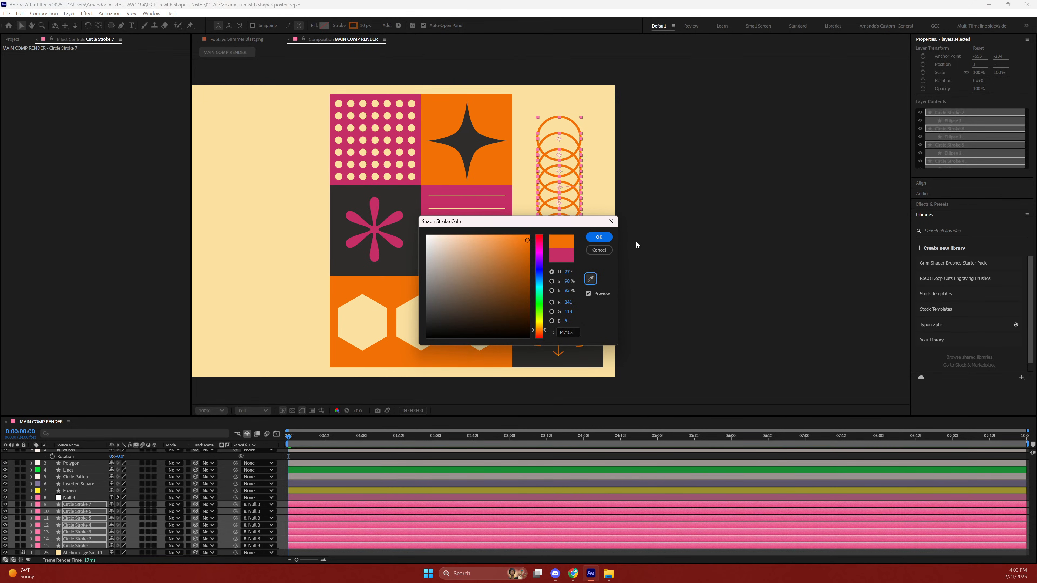
{"action": "left_click", "coordinate": [599, 238]}
{"action": "left_click", "coordinate": [713, 192]}
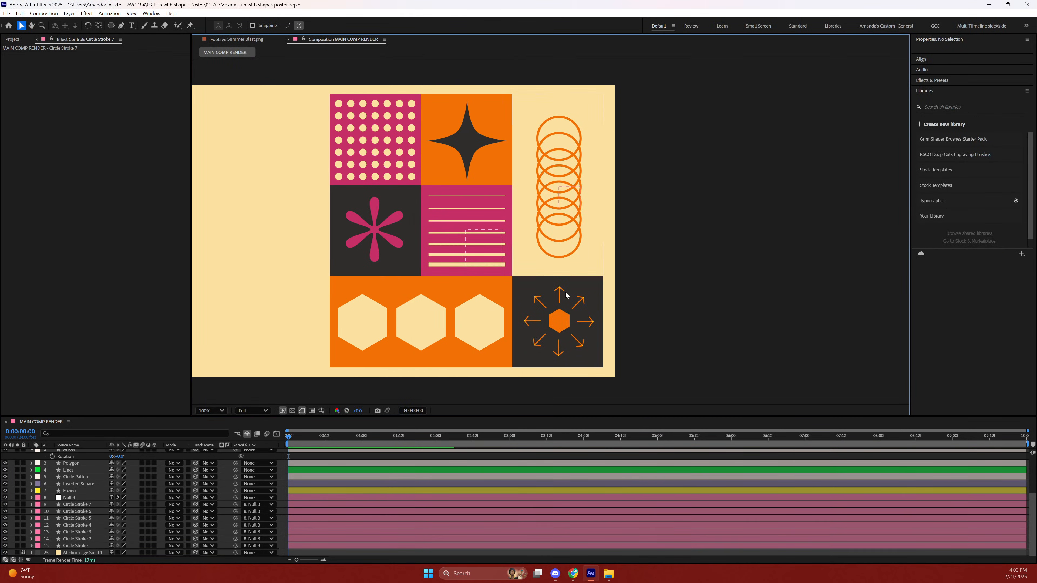
Rename Shape Layer 1, which holds the hexagon inside the arrow ring, as Polygon Center.
{"action": "left_click", "coordinate": [560, 335]}
{"action": "scroll", "coordinate": [85, 469], "scroll_direction": "up", "scroll_amount": 3}
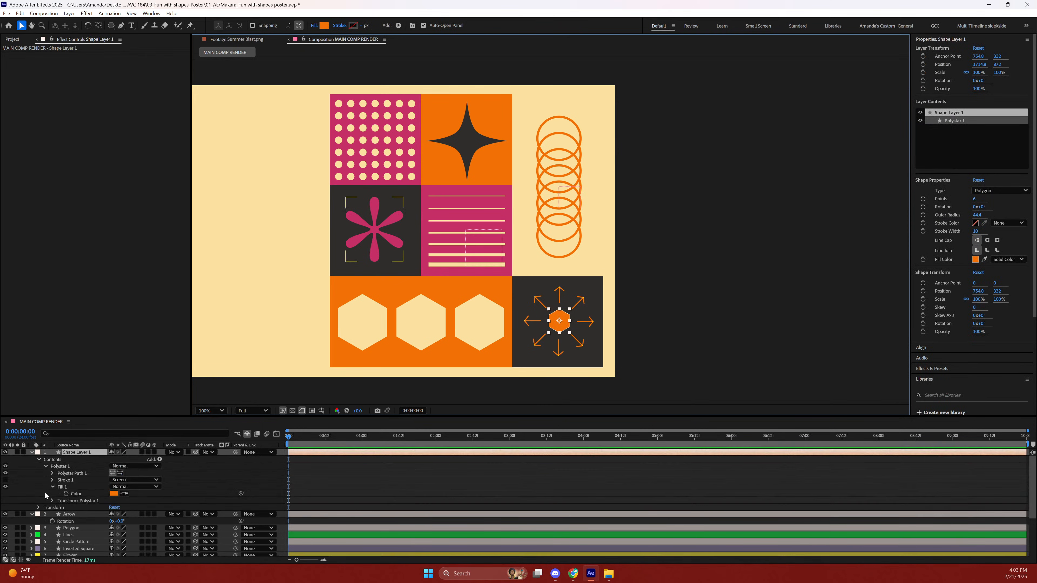
{"action": "key", "text": "Return"}
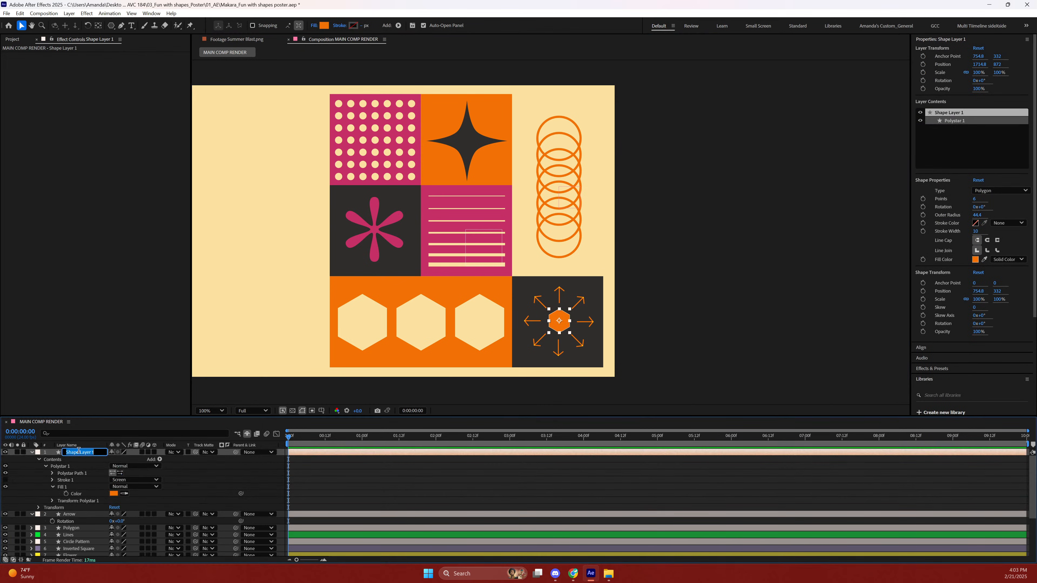
{"action": "type", "text": "Polygon Center"}
Set the label color of the Arrow and Polygon Center layers to Dark Green and collapse their properties.
{"action": "left_click", "coordinate": [74, 514]}
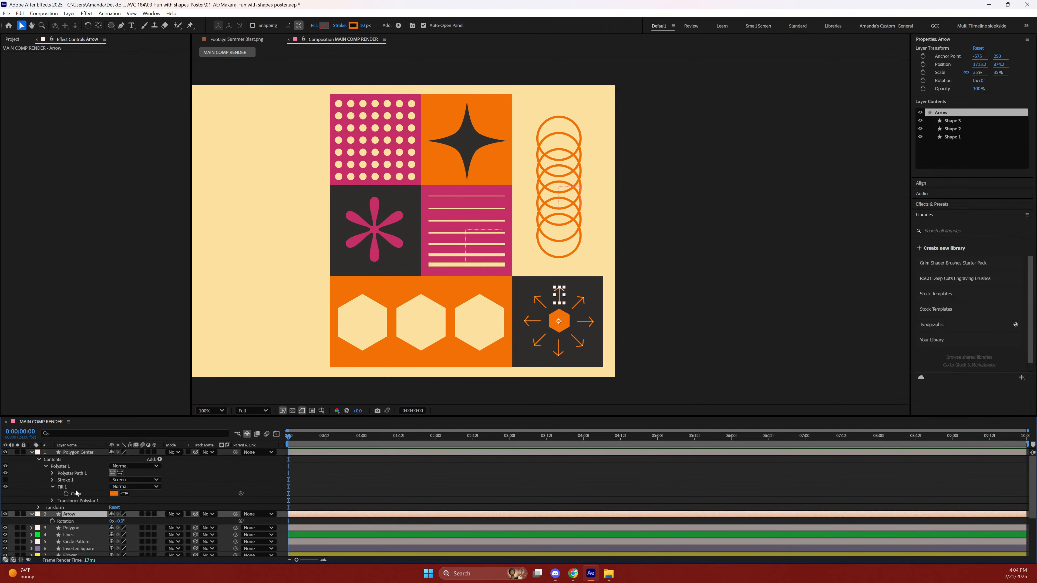
{"action": "left_click", "coordinate": [77, 452], "text": "ctrl"}
{"action": "left_click", "coordinate": [38, 452]}
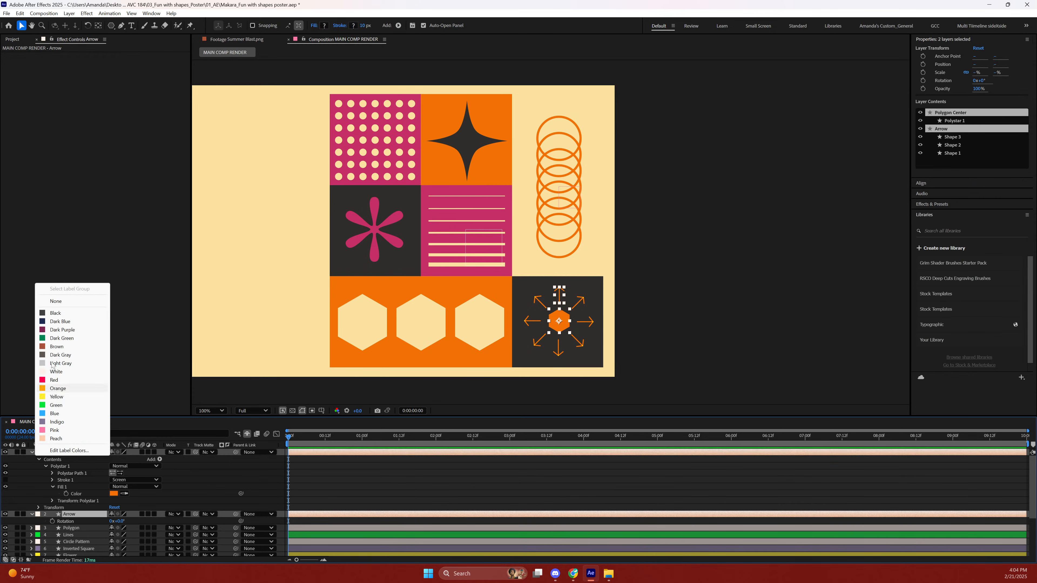
{"action": "left_click", "coordinate": [55, 339]}
{"action": "left_click", "coordinate": [32, 453]}
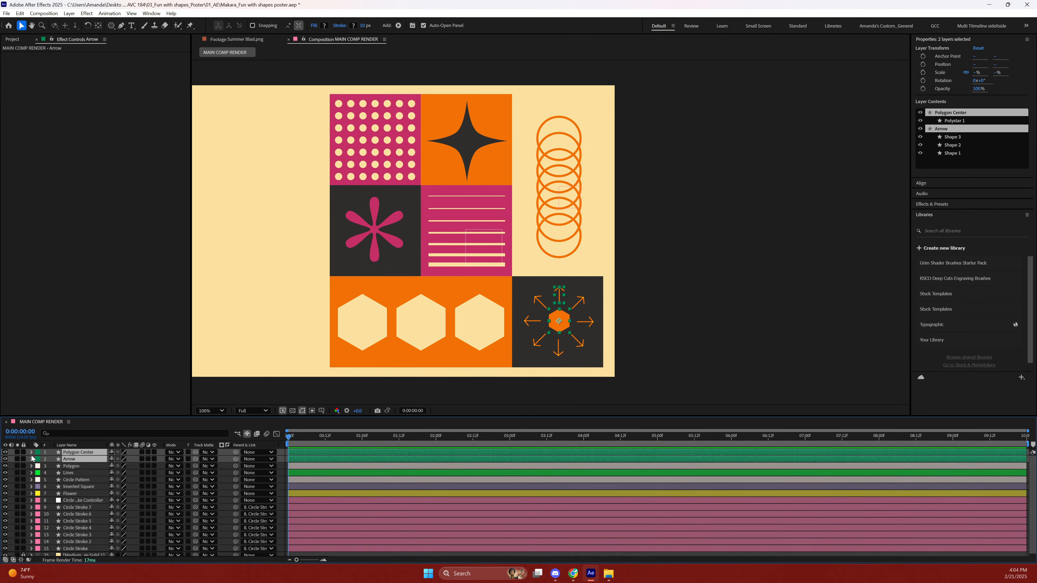
Change the Arrow layer's stroke color to the poster's magenta C62E65 using the color picker's eyedropper.
{"action": "left_click", "coordinate": [87, 466]}
{"action": "left_click", "coordinate": [86, 458]}
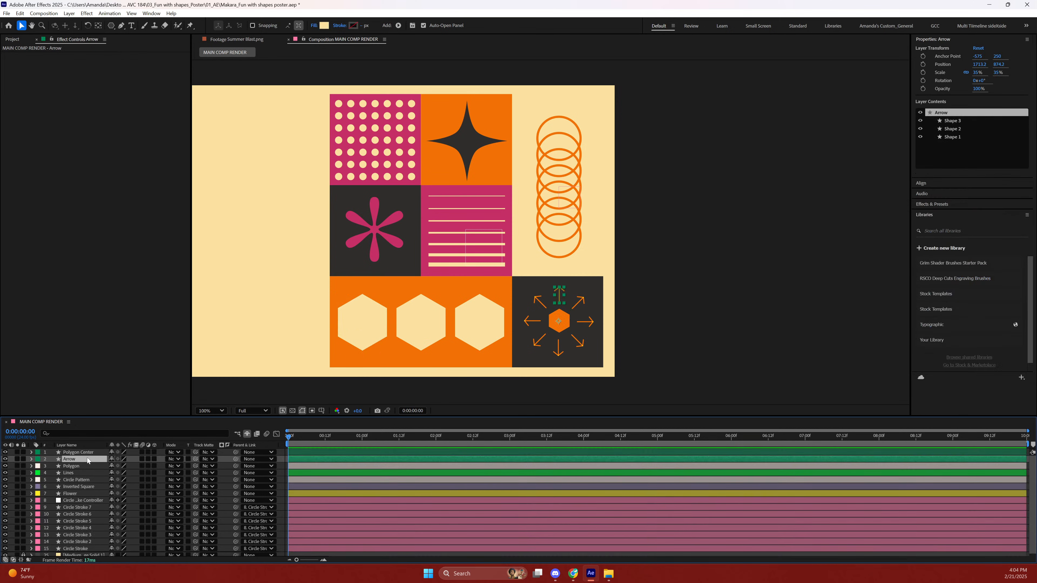
{"action": "left_click", "coordinate": [89, 452], "text": "ctrl"}
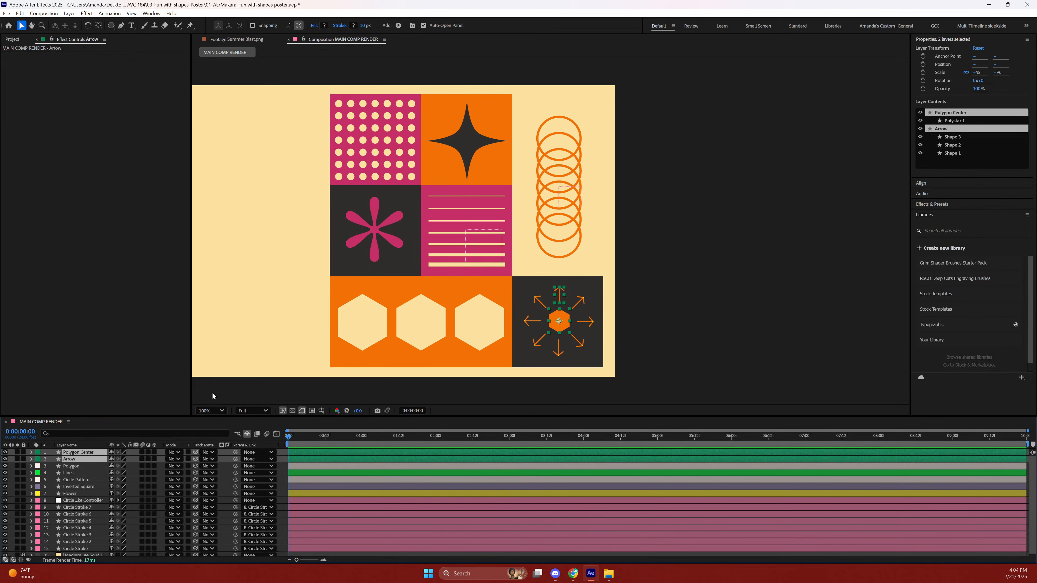
{"action": "left_click", "coordinate": [71, 467]}
{"action": "left_click", "coordinate": [71, 459]}
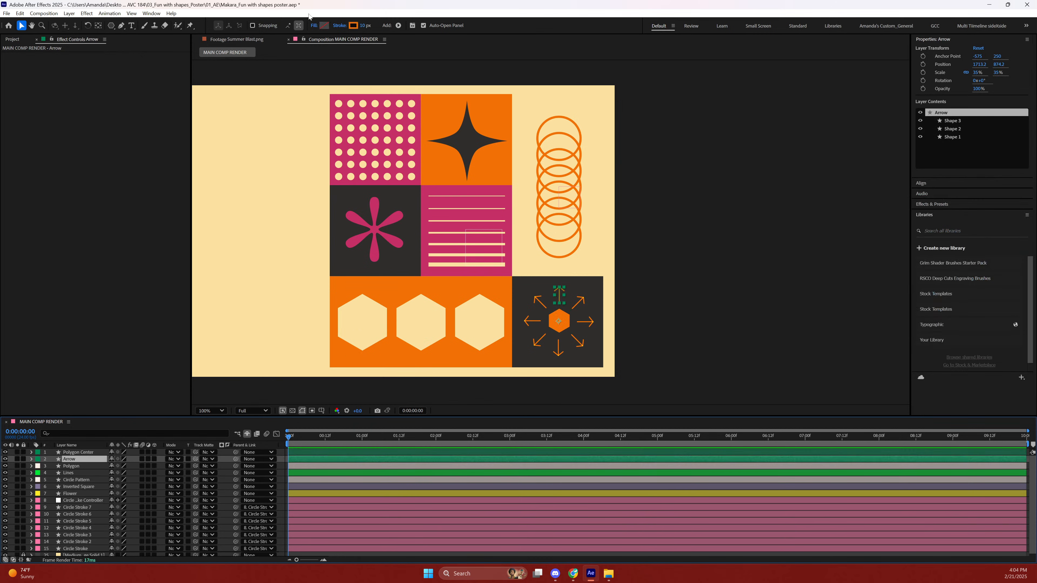
{"action": "left_click", "coordinate": [353, 26]}
{"action": "left_click", "coordinate": [590, 279]}
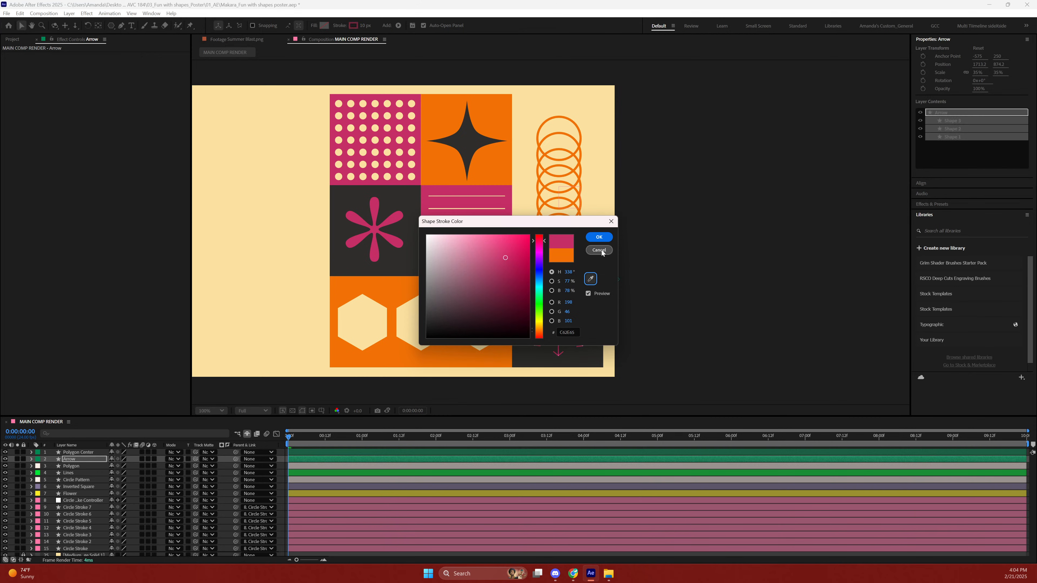
{"action": "left_click", "coordinate": [599, 237]}
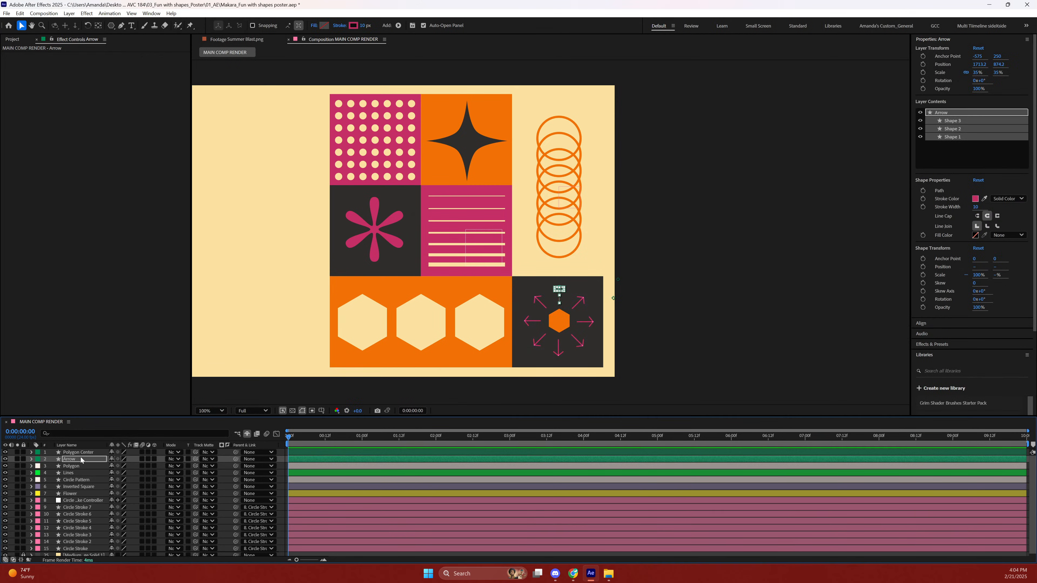
{"action": "left_click", "coordinate": [67, 445]}
Fill the Polygon Center hexagon with the poster's magenta C62E65 using the eyedropper, and save the project.
{"action": "left_click", "coordinate": [83, 452]}
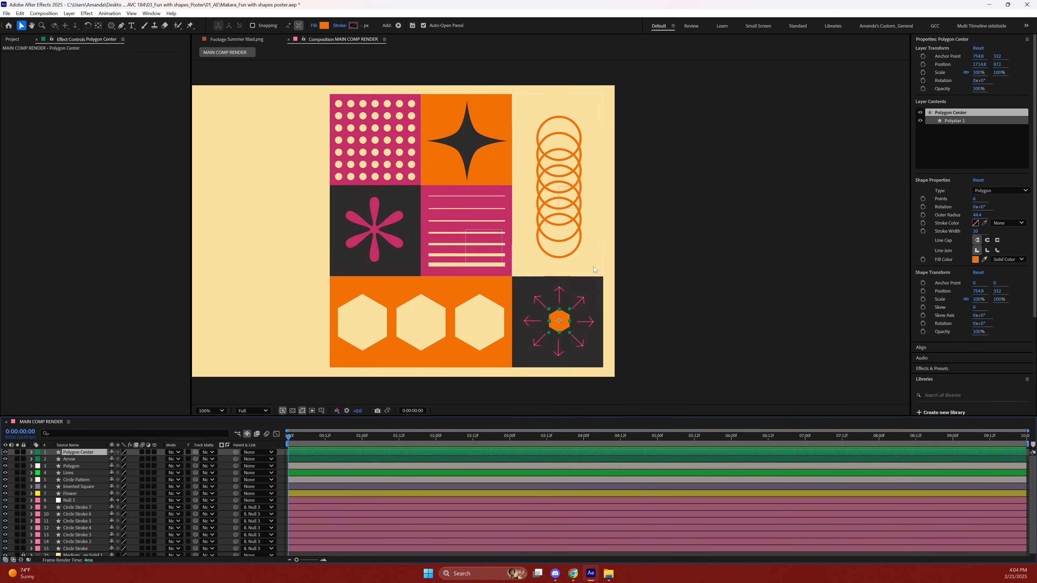
{"action": "left_click", "coordinate": [324, 25]}
{"action": "left_click", "coordinate": [591, 282]}
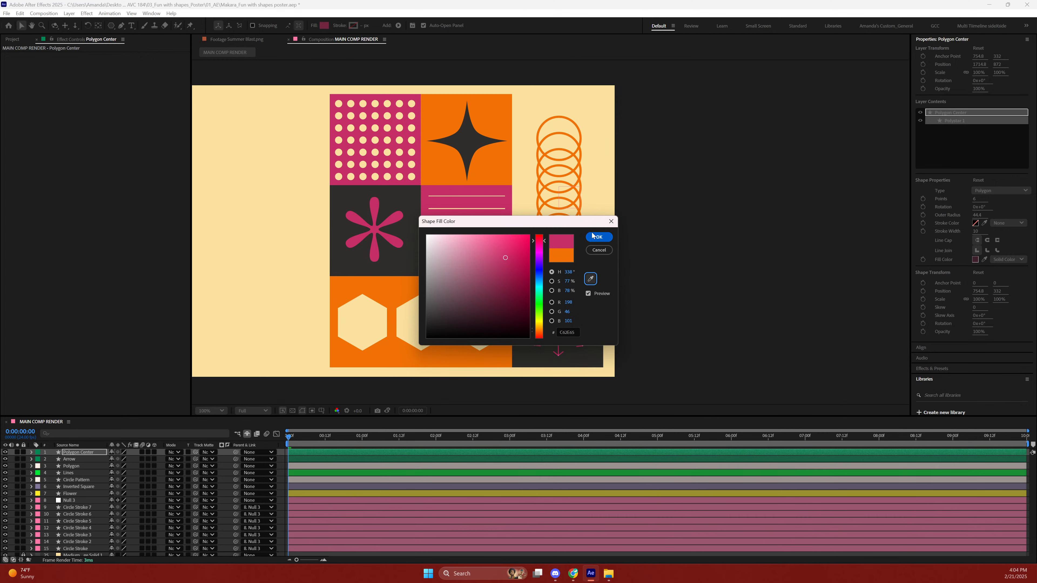
{"action": "left_click", "coordinate": [599, 237]}
{"action": "left_click", "coordinate": [710, 232]}
{"action": "key", "text": "ctrl+s"}
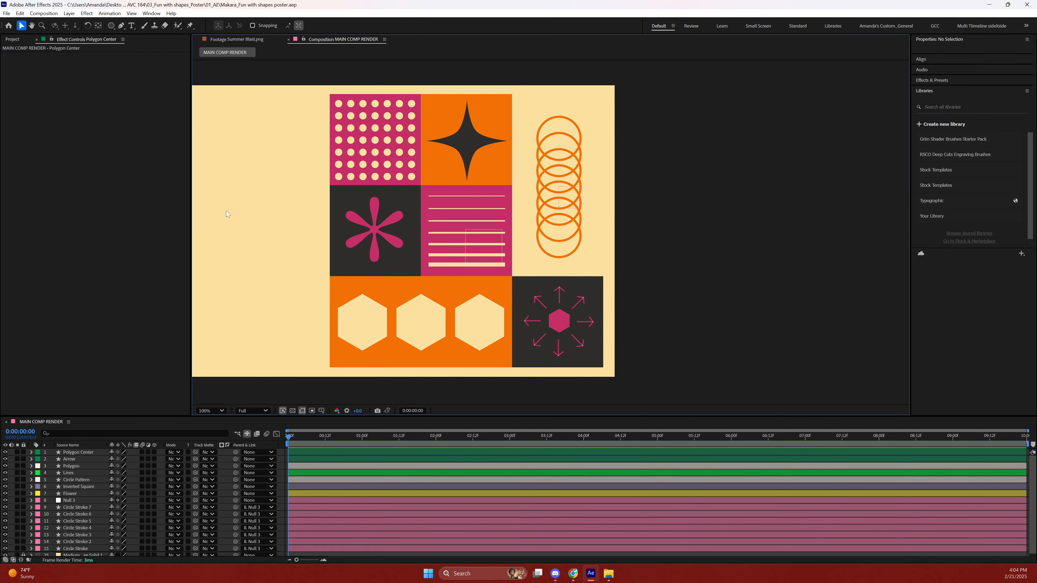
{"action": "key", "text": "h"}
{"action": "left_click_drag", "start_coordinate": [222, 204], "coordinate": [418, 216]}
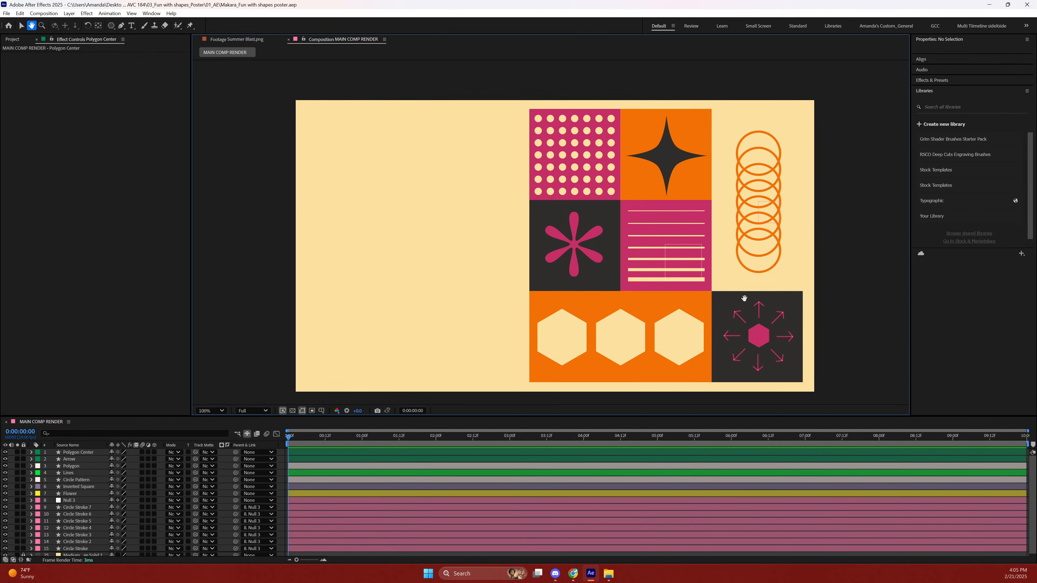
{"action": "left_click_drag", "start_coordinate": [794, 266], "coordinate": [642, 234]}
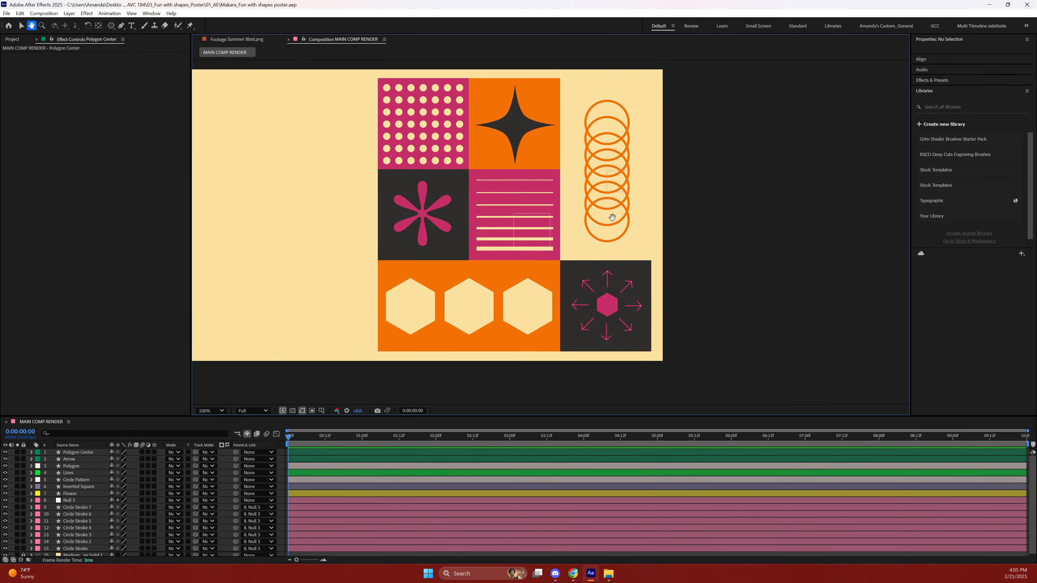
{"action": "left_click_drag", "start_coordinate": [499, 203], "coordinate": [497, 231]}
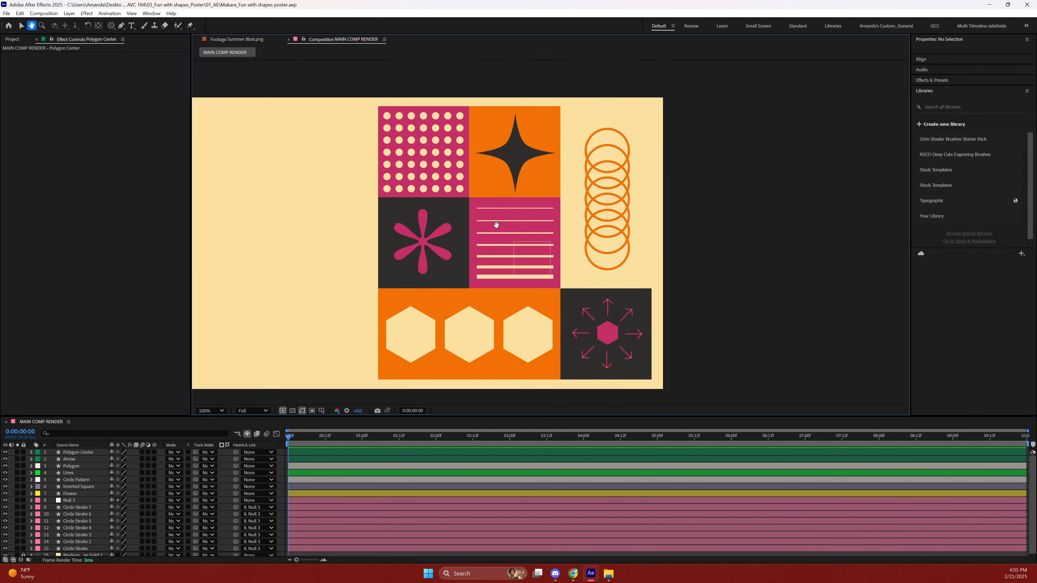
{"action": "left_click", "coordinate": [21, 25]}
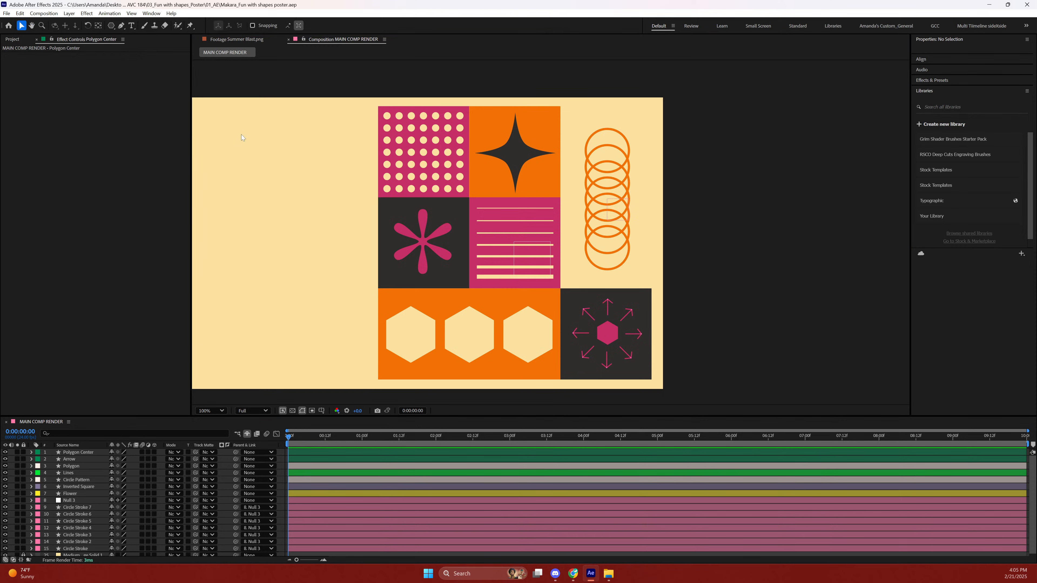